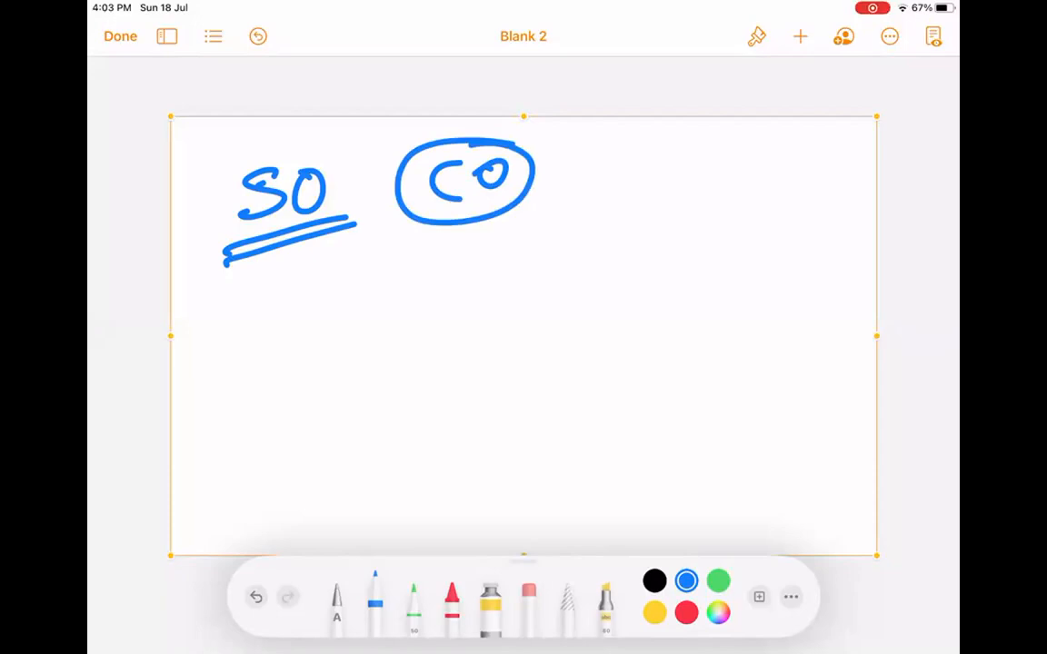
Delete the drawing containing the SO and CO notes and insert a new blank drawing.
click(607, 118)
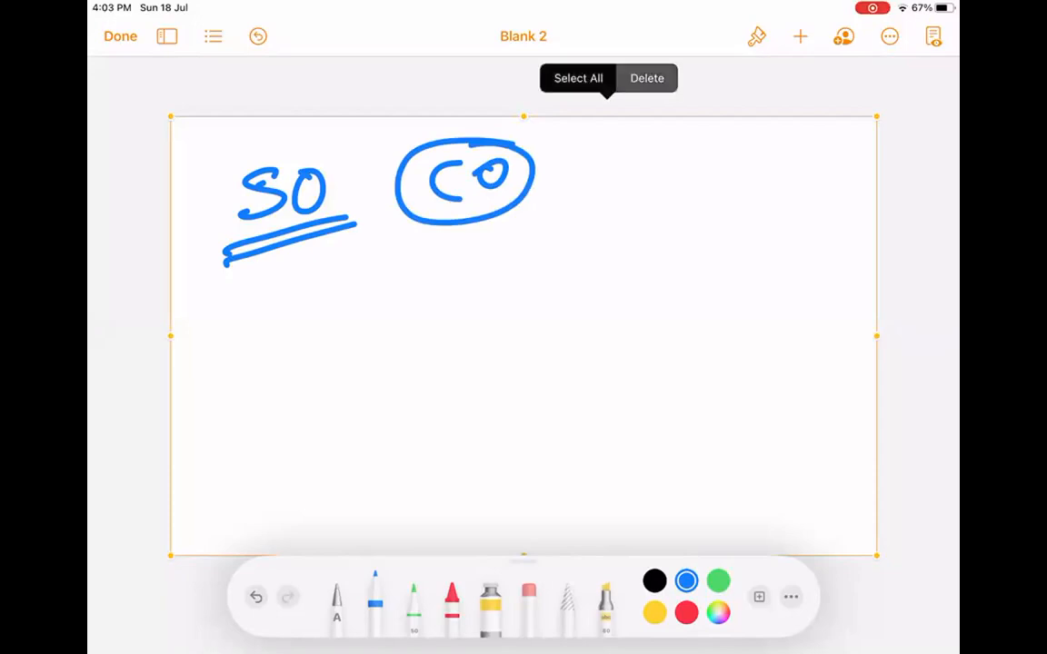
click(647, 78)
click(799, 36)
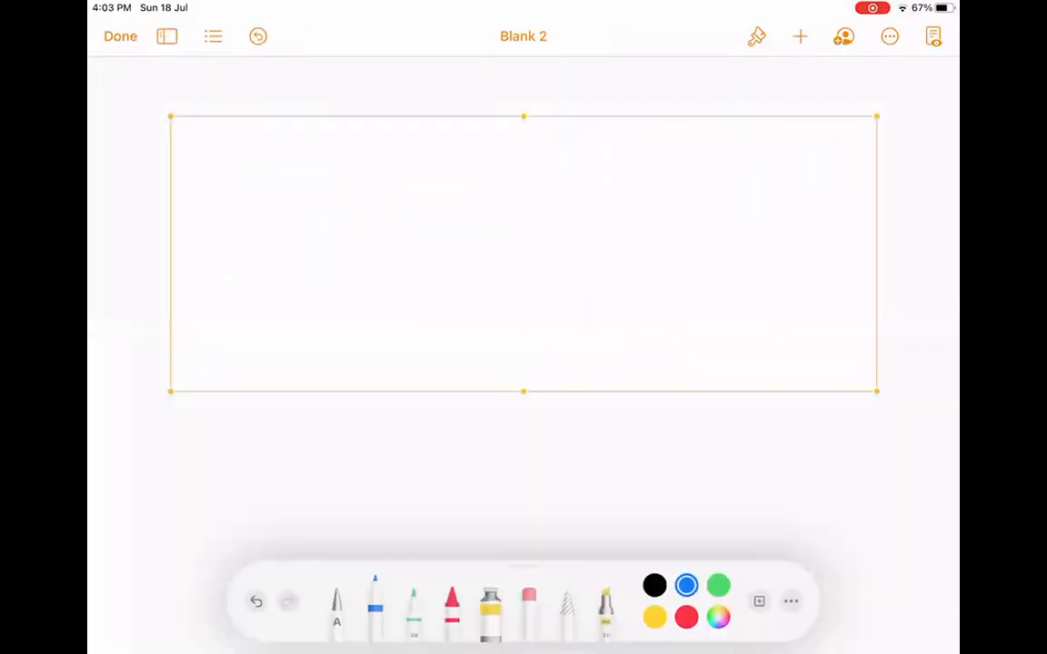
Handwrite "tables" in blue near the drawing's upper left corner and circle the word.
drag(285, 165, 278, 225)
mouse_move(260, 215)
mouse_down()
mouse_move(311, 214)
mouse_move(337, 192)
mouse_move(338, 216)
mouse_up()
drag(352, 164, 371, 218)
drag(398, 184, 379, 221)
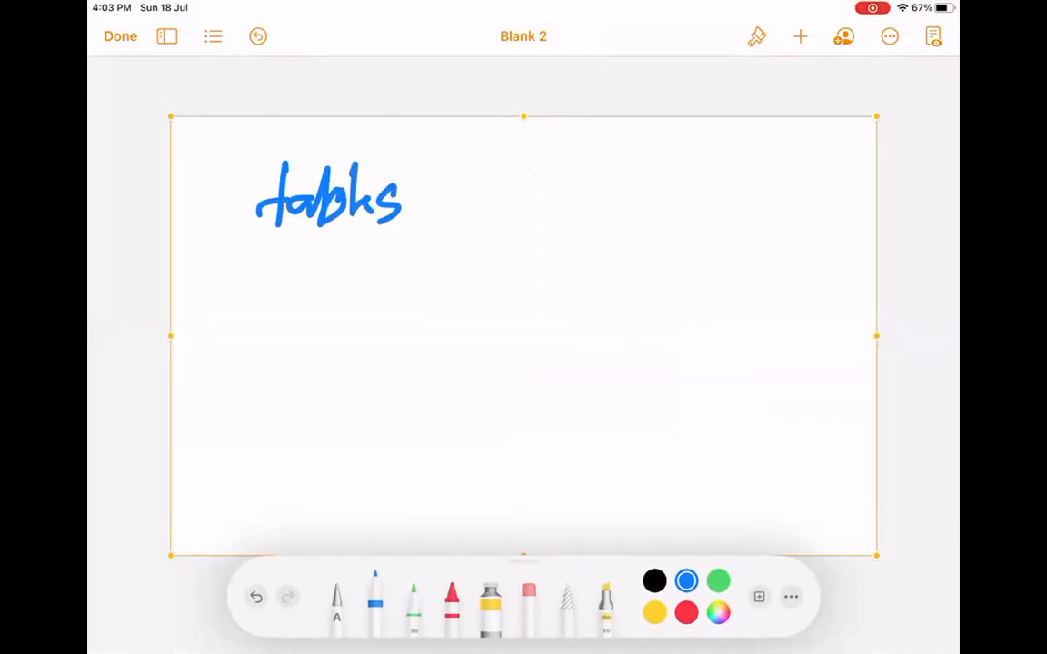
mouse_move(445, 182)
mouse_down()
mouse_move(393, 136)
mouse_move(374, 291)
mouse_move(400, 148)
mouse_up()
Draw an arrow from the circled "tables" and handwrite "provided by Salesforce" after it.
drag(481, 209, 543, 205)
mouse_move(534, 196)
mouse_down()
mouse_move(538, 218)
mouse_move(568, 240)
mouse_up()
drag(572, 192, 652, 181)
mouse_move(673, 189)
mouse_down()
mouse_move(664, 210)
mouse_move(688, 195)
mouse_move(726, 197)
mouse_up()
click(668, 170)
mouse_move(756, 154)
mouse_down()
mouse_move(755, 187)
mouse_move(769, 173)
mouse_up()
drag(768, 168, 747, 220)
mouse_move(606, 247)
mouse_down()
mouse_move(590, 292)
mouse_move(647, 282)
mouse_up()
drag(672, 238, 667, 289)
mouse_move(677, 273)
mouse_down()
mouse_move(779, 266)
mouse_move(803, 288)
mouse_up()
drag(812, 285, 832, 281)
Handwrite the example objects "Account, Contact, Opp" beneath the circled word, followed by a row of dots for further objects.
mouse_move(243, 338)
mouse_down()
mouse_move(222, 394)
mouse_move(293, 373)
mouse_up()
mouse_move(311, 355)
mouse_down()
mouse_move(313, 373)
mouse_move(332, 356)
mouse_up()
mouse_move(344, 368)
mouse_down()
mouse_move(359, 354)
mouse_move(375, 367)
mouse_up()
mouse_move(389, 327)
mouse_down()
mouse_move(391, 370)
mouse_move(407, 394)
mouse_up()
mouse_move(477, 344)
mouse_down()
mouse_move(480, 365)
mouse_move(534, 329)
mouse_move(545, 361)
mouse_up()
drag(548, 354, 571, 361)
drag(587, 347, 575, 373)
drag(650, 324, 651, 400)
drag(668, 349, 743, 345)
click(778, 341)
click(273, 423)
click(285, 424)
click(298, 423)
click(313, 423)
click(325, 424)
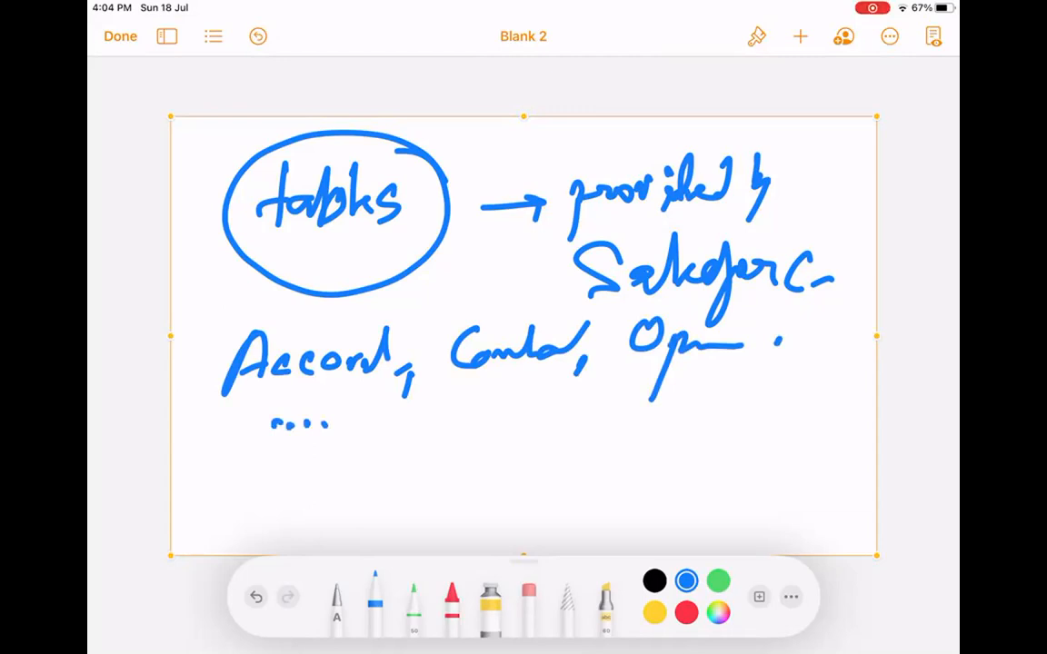
Delete the drawing about tables and insert a new blank drawing.
click(553, 109)
click(593, 78)
click(800, 37)
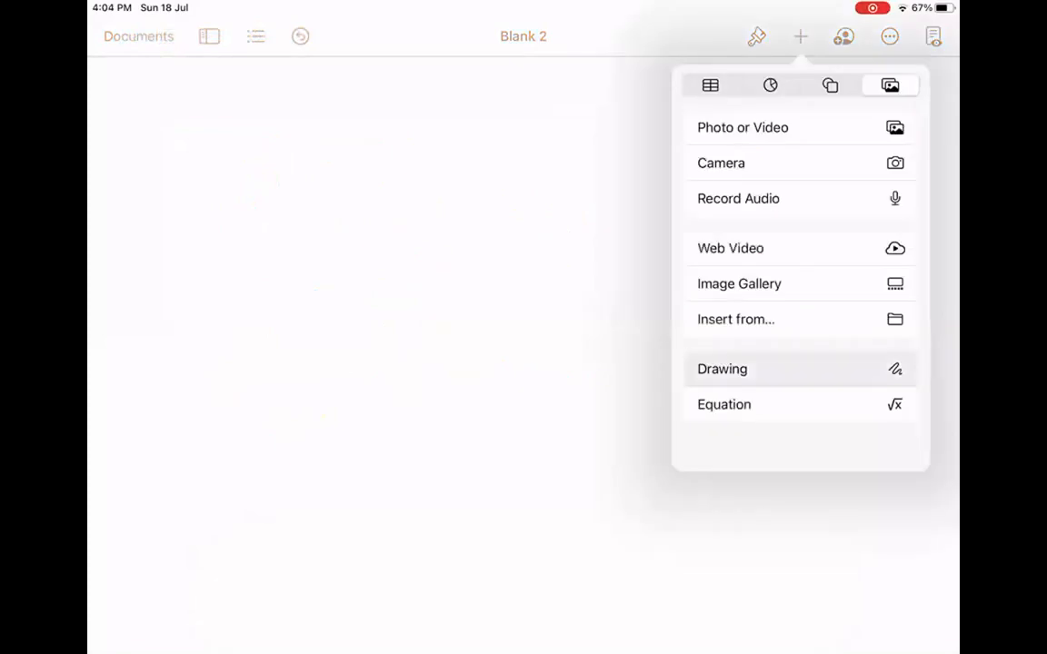
click(721, 368)
Handwrite the title "Custom Object." across the upper part of the drawing.
mouse_move(277, 160)
mouse_down()
mouse_move(271, 214)
mouse_move(301, 178)
mouse_move(363, 169)
mouse_move(429, 195)
mouse_up()
mouse_move(502, 156)
mouse_down()
mouse_move(528, 191)
mouse_move(523, 250)
mouse_up()
mouse_move(556, 188)
mouse_down()
mouse_move(594, 189)
mouse_move(603, 204)
mouse_up()
click(627, 192)
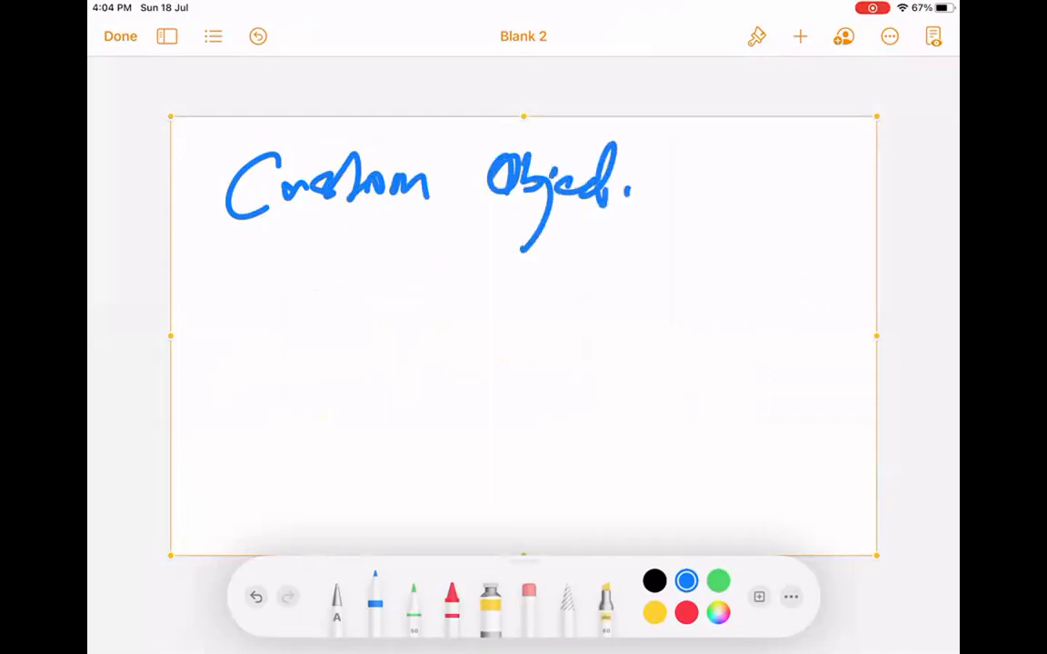
drag(607, 165, 674, 154)
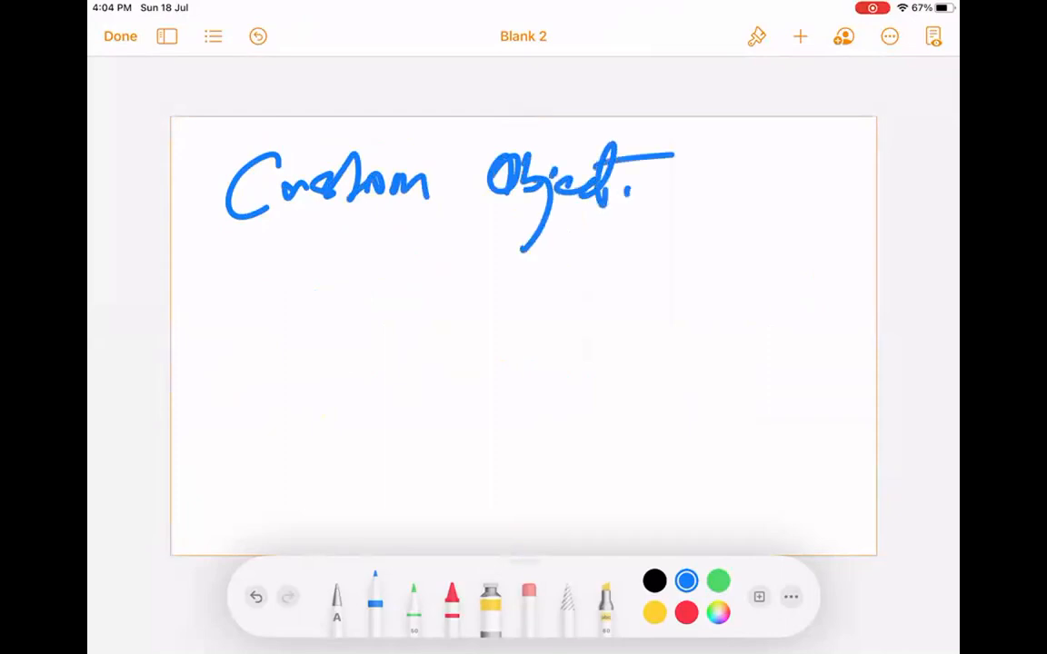
Delete the "Custom Object" drawing and insert a new blank drawing.
click(601, 123)
click(639, 80)
click(800, 37)
click(722, 369)
Draw a two-column comparison chart with crossing lines and head its columns "SO" and "CO".
drag(510, 150, 529, 543)
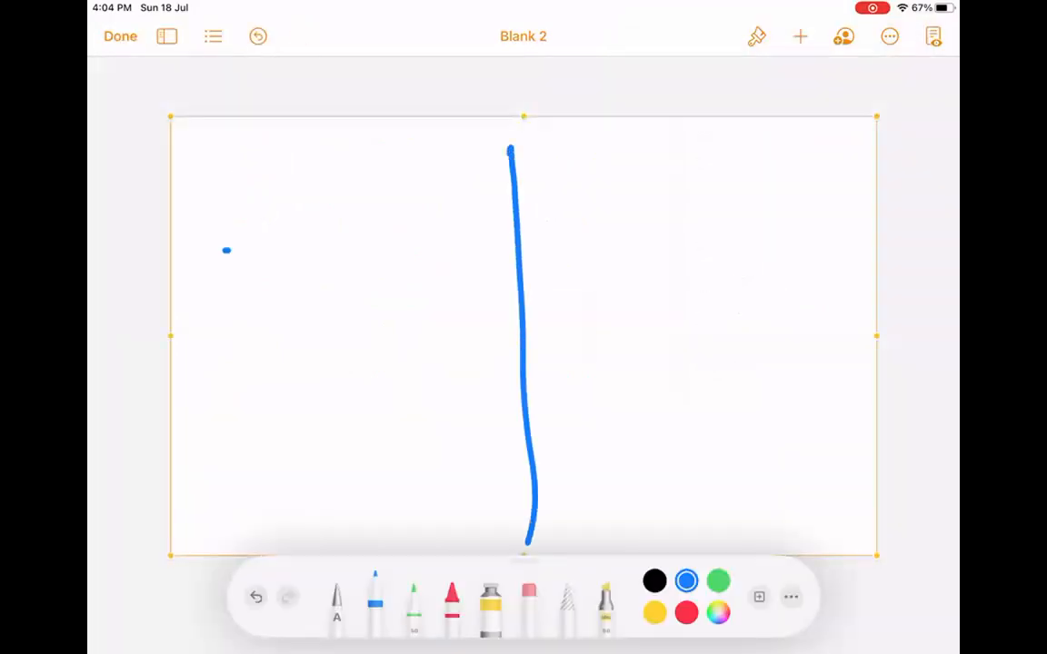
drag(224, 250, 820, 229)
mouse_move(358, 170)
mouse_down()
mouse_move(307, 186)
mouse_move(309, 215)
mouse_up()
drag(391, 165, 363, 186)
mouse_move(653, 162)
mouse_down()
mouse_move(621, 186)
mouse_move(671, 191)
mouse_up()
drag(731, 154, 718, 168)
Handwrite "SF" under the SO heading and "SF (4)" under the CO heading.
mouse_move(338, 281)
mouse_down()
mouse_move(302, 338)
mouse_move(365, 334)
mouse_move(406, 280)
mouse_up()
drag(364, 313, 401, 309)
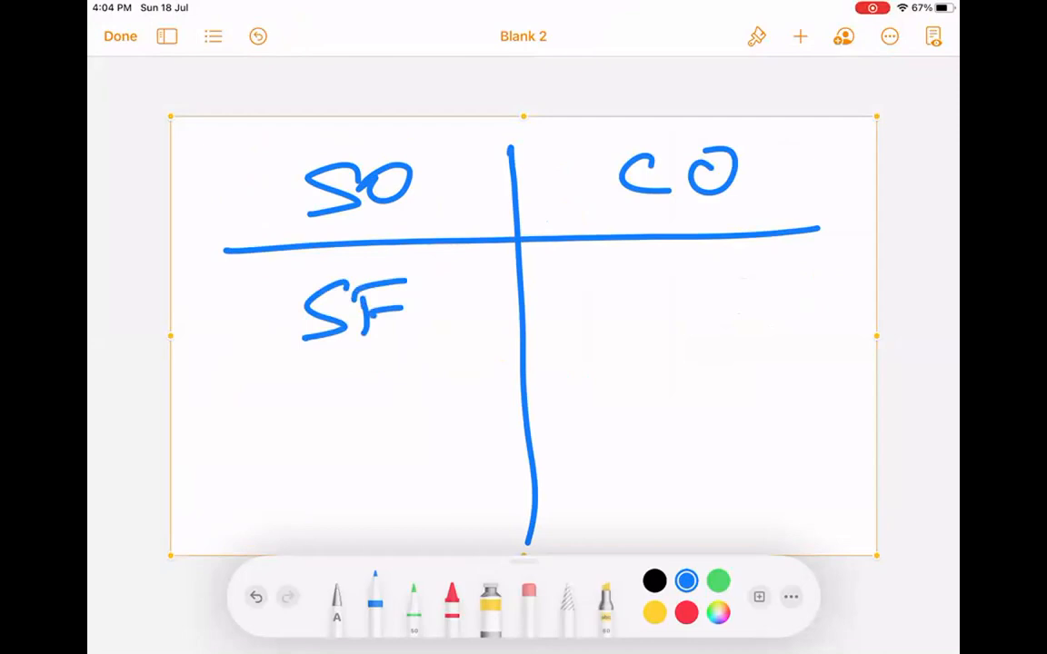
drag(669, 276, 623, 325)
mouse_move(681, 282)
mouse_down()
mouse_move(675, 326)
mouse_move(716, 272)
mouse_up()
drag(681, 300, 711, 297)
drag(788, 260, 812, 337)
mouse_move(793, 283)
mouse_down()
mouse_move(786, 300)
mouse_move(805, 301)
mouse_up()
drag(797, 280, 798, 315)
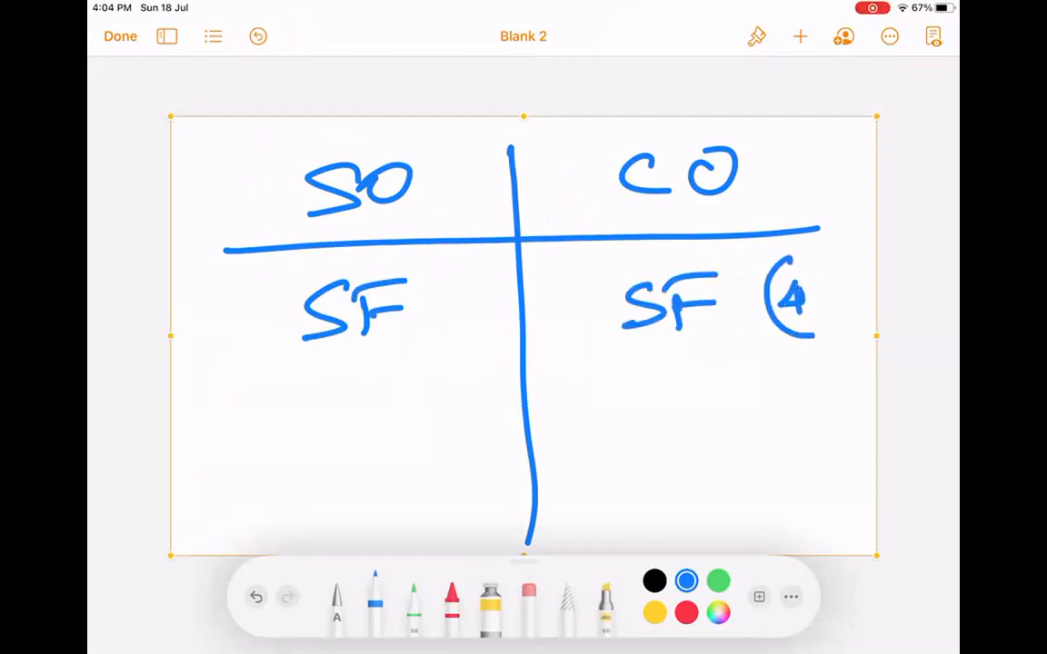
drag(819, 260, 840, 324)
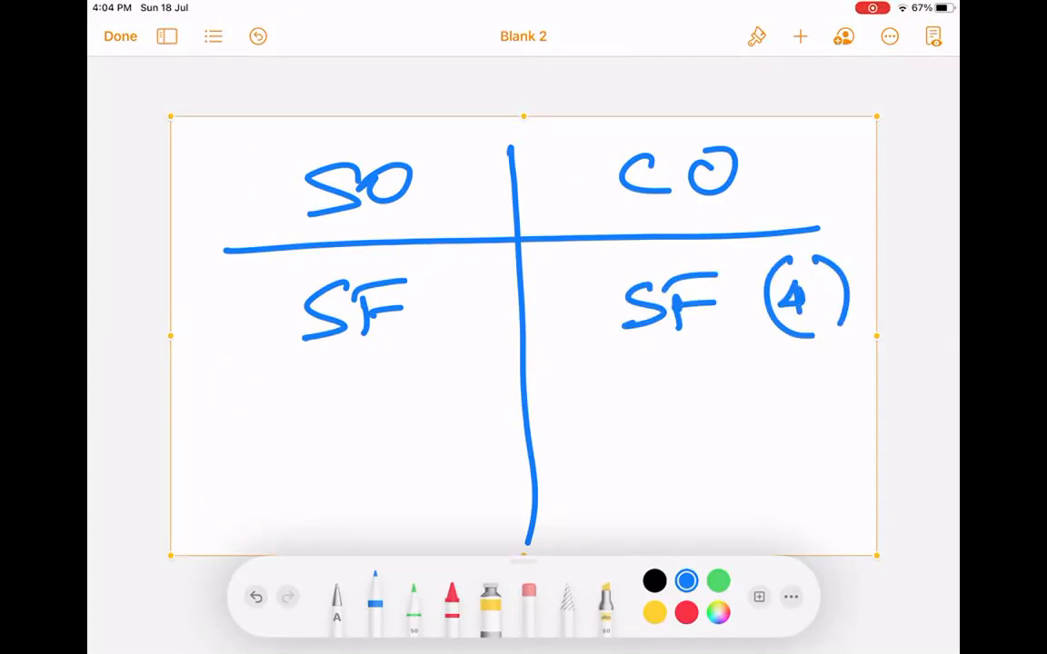
Add "CF" beneath "SF" in both the SO and CO columns.
drag(359, 414, 364, 461)
mouse_move(371, 419)
mouse_down()
mouse_move(369, 463)
mouse_move(412, 411)
mouse_up()
drag(371, 436, 405, 433)
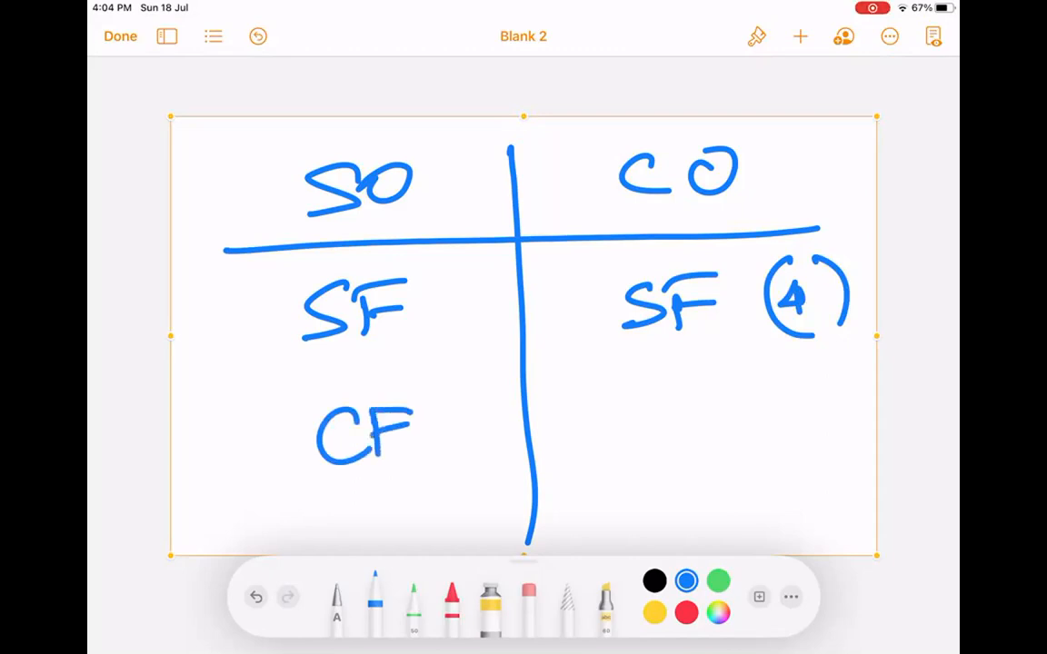
drag(667, 413, 677, 445)
mouse_move(700, 407)
mouse_down()
mouse_move(695, 445)
mouse_move(731, 396)
mouse_up()
drag(696, 426, 730, 420)
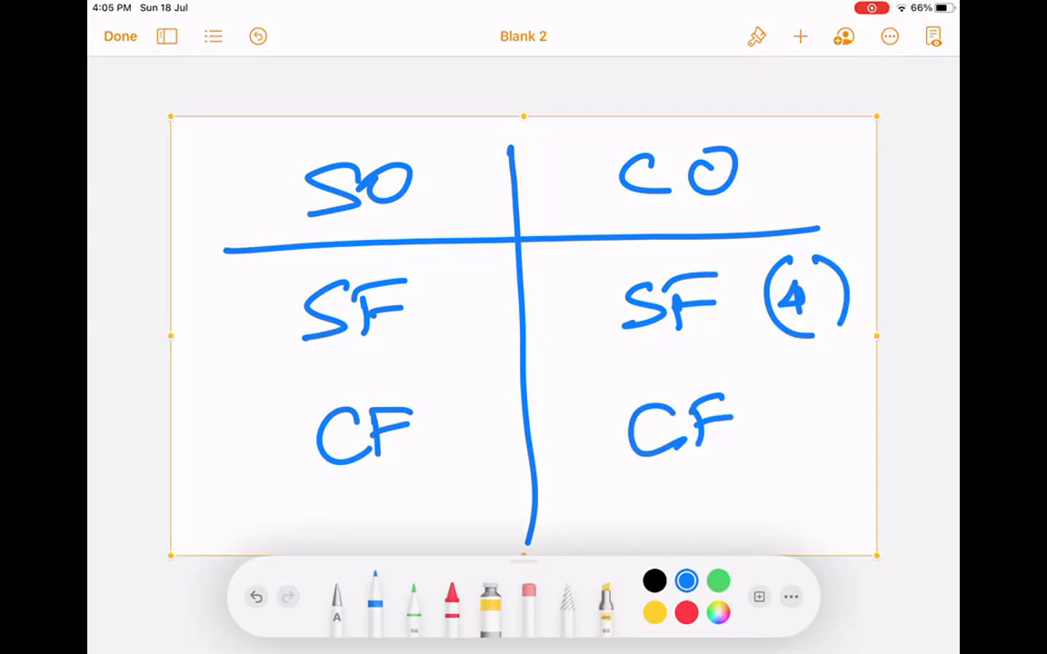
Delete the SO and CO comparison chart and insert a new blank drawing.
click(606, 115)
click(645, 87)
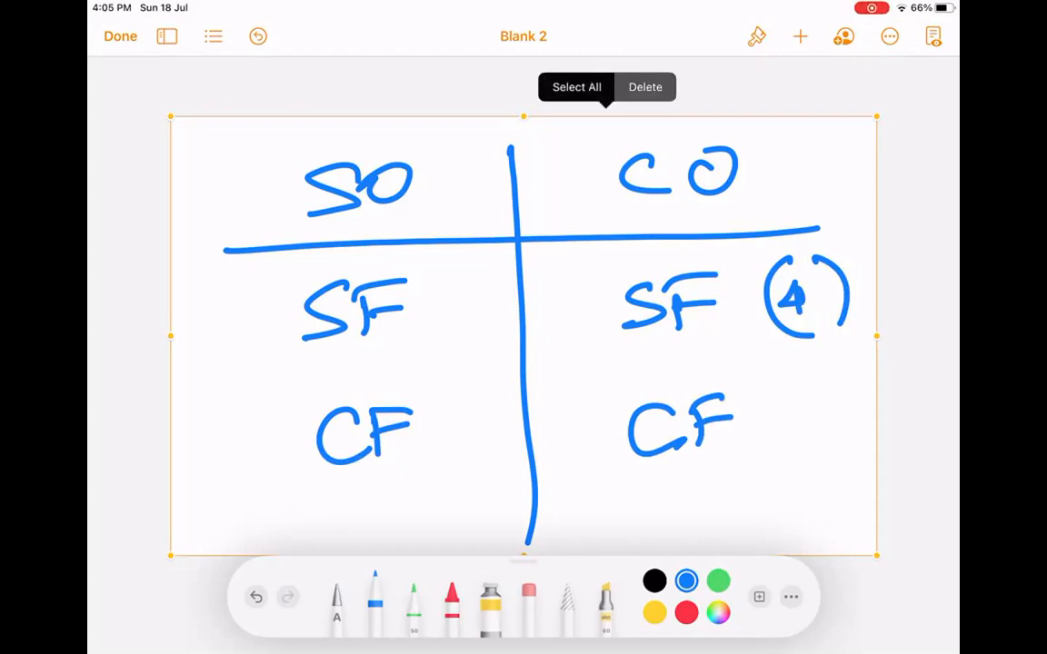
click(800, 37)
click(722, 369)
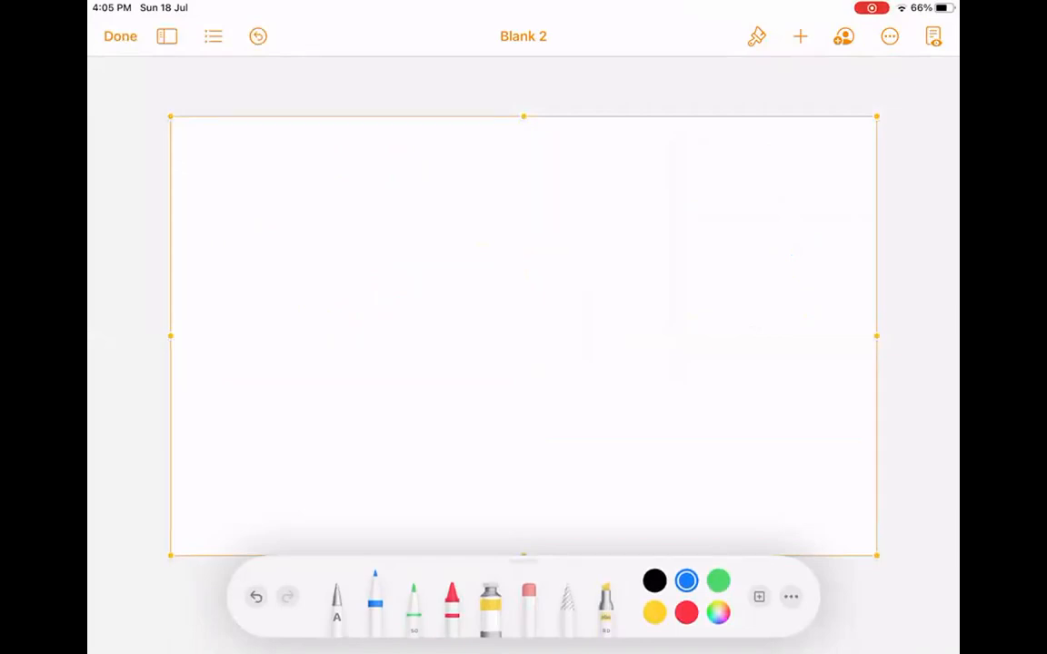
Handwrite the heading "fields → types." and underline it twice.
drag(254, 162, 245, 238)
mouse_move(245, 198)
mouse_down()
mouse_move(289, 160)
mouse_move(341, 160)
mouse_move(350, 212)
mouse_move(469, 189)
mouse_up()
drag(455, 185, 458, 201)
drag(534, 152, 531, 213)
mouse_move(516, 194)
mouse_down()
mouse_move(538, 182)
mouse_move(542, 243)
mouse_up()
mouse_move(563, 187)
mouse_down()
mouse_move(601, 184)
mouse_move(618, 204)
mouse_up()
click(666, 192)
mouse_move(256, 258)
mouse_down()
mouse_move(727, 234)
mouse_move(718, 251)
mouse_up()
Sketch a table below the heading with three vertical dividers making four columns and a horizontal line for the header row.
mouse_move(351, 311)
mouse_down()
mouse_move(350, 519)
mouse_move(525, 299)
mouse_move(764, 495)
mouse_up()
drag(352, 518, 732, 487)
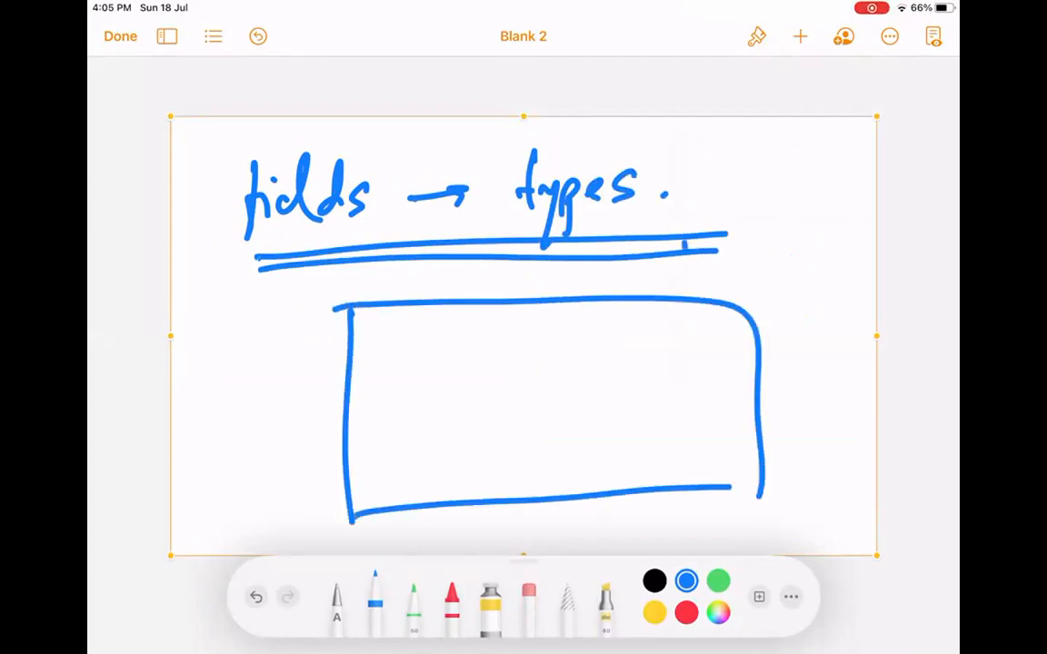
drag(419, 300, 429, 522)
drag(523, 304, 536, 506)
drag(639, 318, 654, 498)
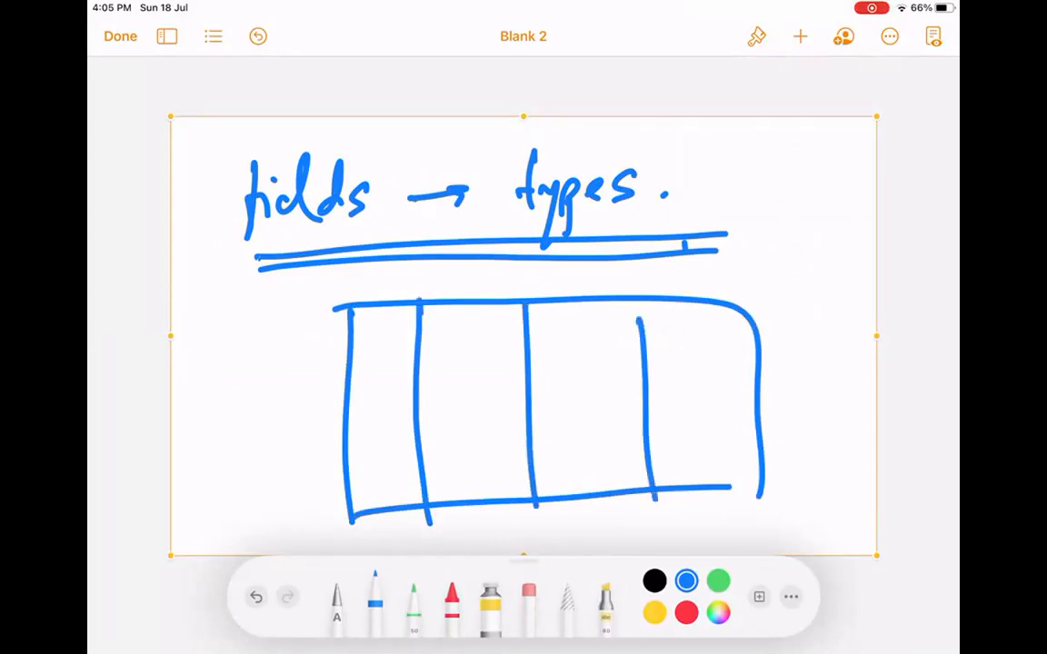
drag(338, 366, 797, 348)
Shade in the header cell of the table's second column.
mouse_move(441, 326)
mouse_down()
mouse_move(452, 329)
mouse_move(421, 341)
mouse_move(438, 307)
mouse_move(434, 350)
mouse_move(453, 309)
mouse_move(468, 350)
mouse_move(486, 305)
mouse_move(498, 350)
mouse_move(505, 307)
mouse_move(518, 351)
mouse_move(524, 309)
mouse_up()
drag(415, 362, 523, 313)
drag(414, 306, 411, 343)
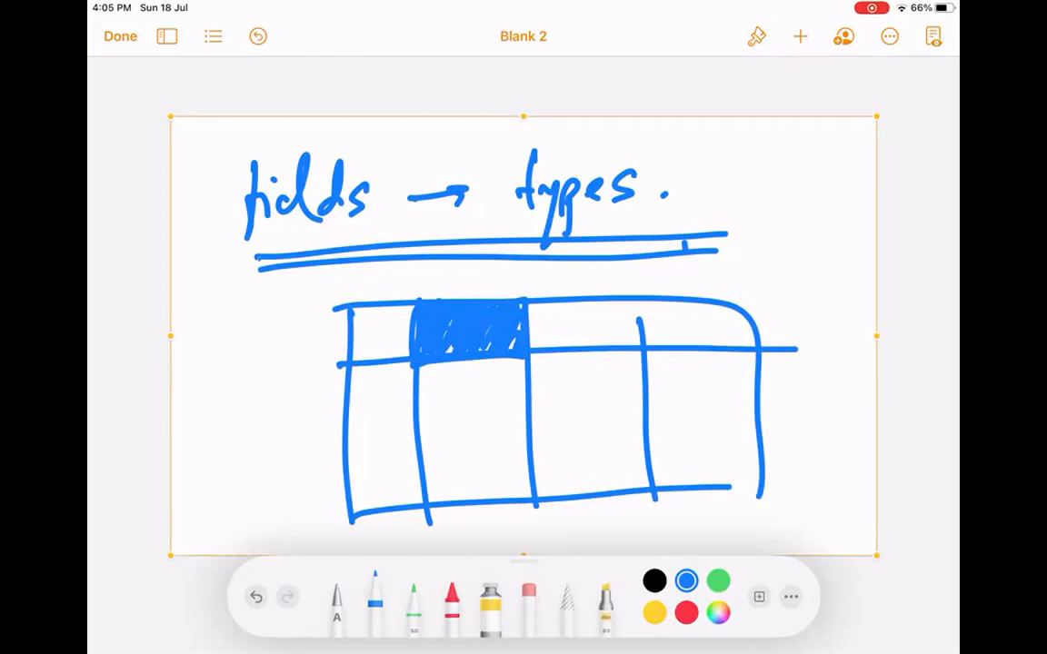
Handwrite the example types "Phone" and "Email" beside the heading and add two wavy entries under the shaded header cell.
drag(717, 179, 730, 201)
mouse_move(752, 134)
mouse_down()
mouse_move(750, 169)
mouse_move(808, 152)
mouse_move(810, 179)
mouse_up()
click(828, 165)
drag(432, 388, 500, 377)
drag(426, 413, 490, 406)
mouse_move(772, 218)
mouse_down()
mouse_move(760, 224)
mouse_move(773, 262)
mouse_move(817, 238)
mouse_move(829, 247)
mouse_up()
click(837, 232)
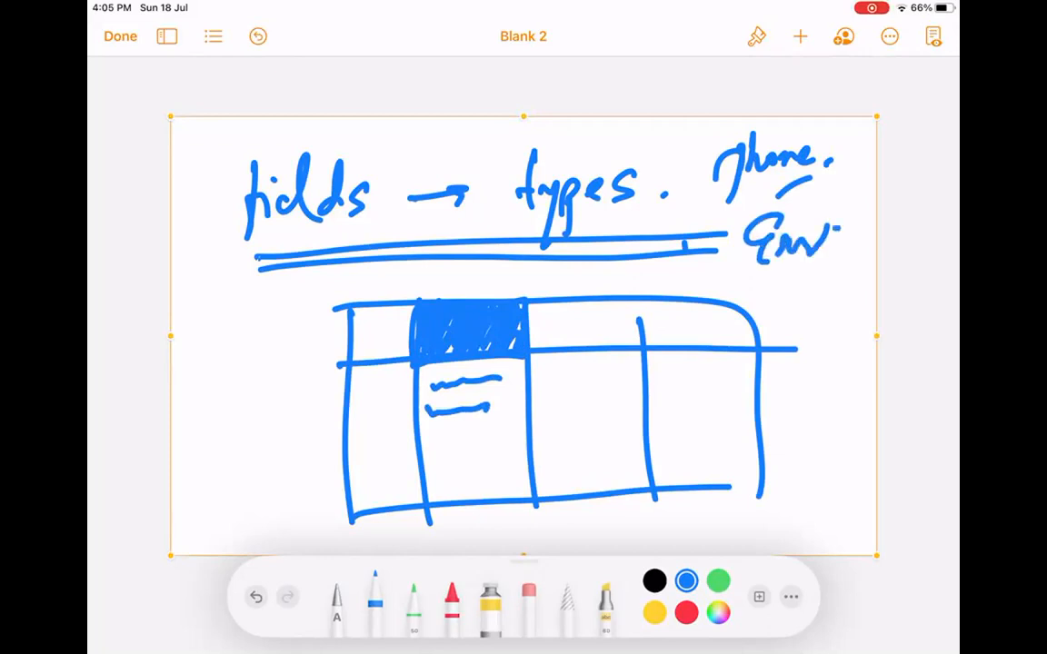
Draw four wavy lines as sample entries in the table's third column.
drag(547, 374, 613, 371)
drag(545, 399, 616, 395)
drag(547, 427, 623, 423)
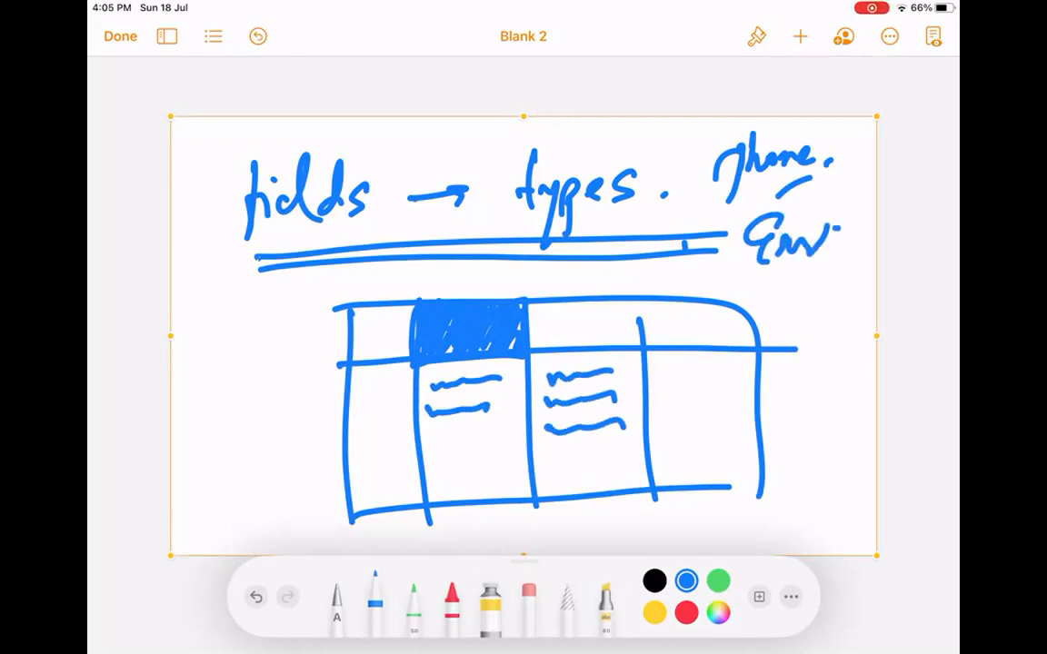
drag(544, 459, 639, 448)
Underline and circle the "Phone" and "Email" examples beside the heading.
drag(740, 192, 829, 179)
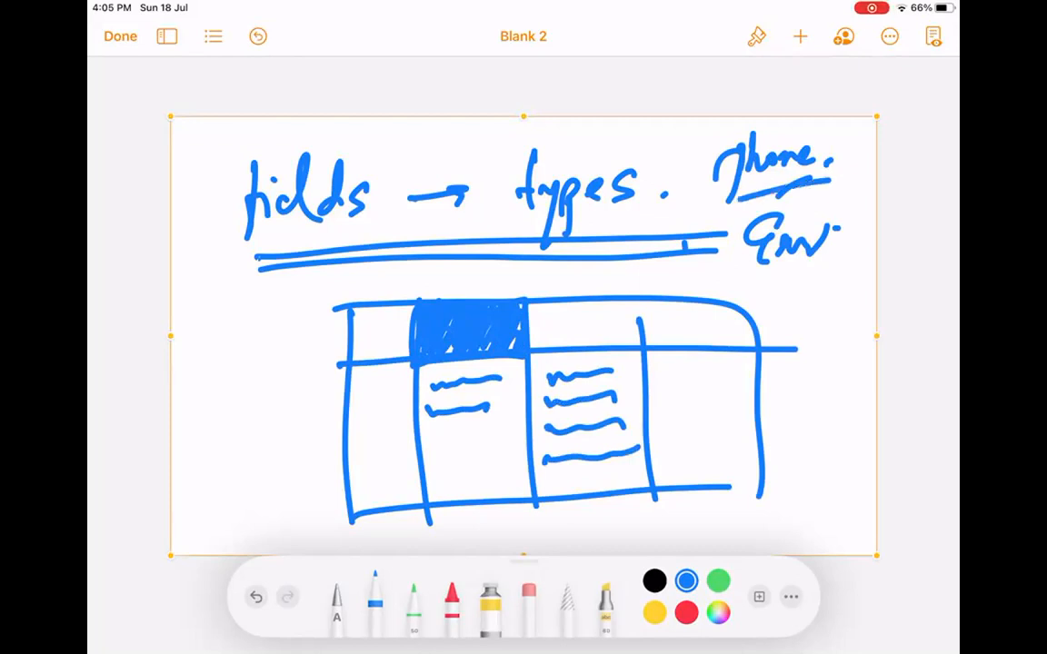
drag(755, 271, 849, 257)
drag(835, 208, 718, 238)
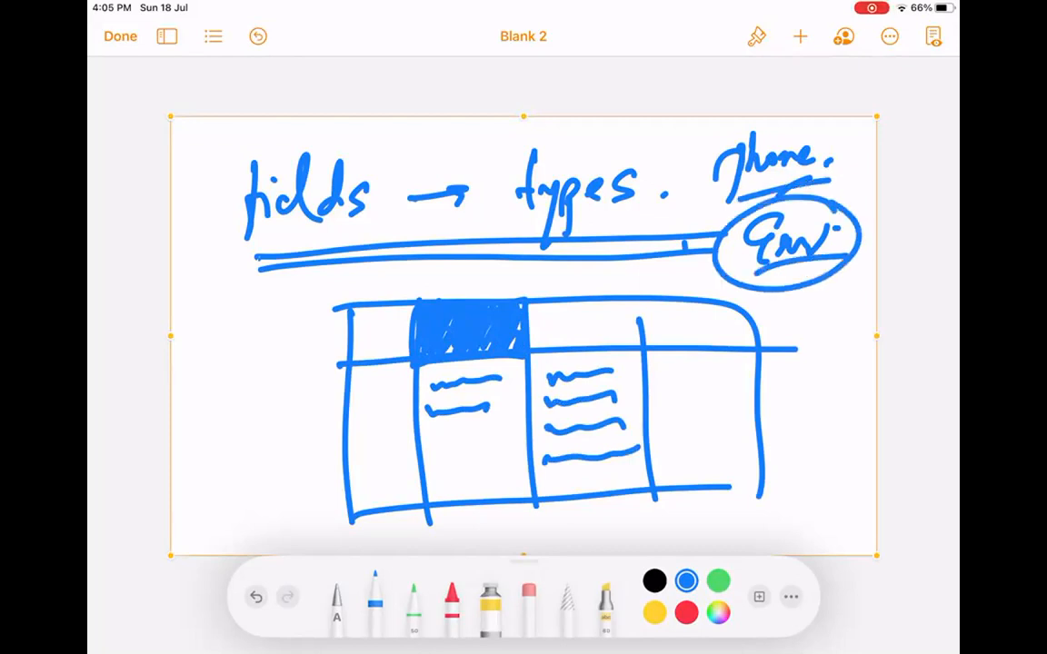
drag(818, 135, 727, 186)
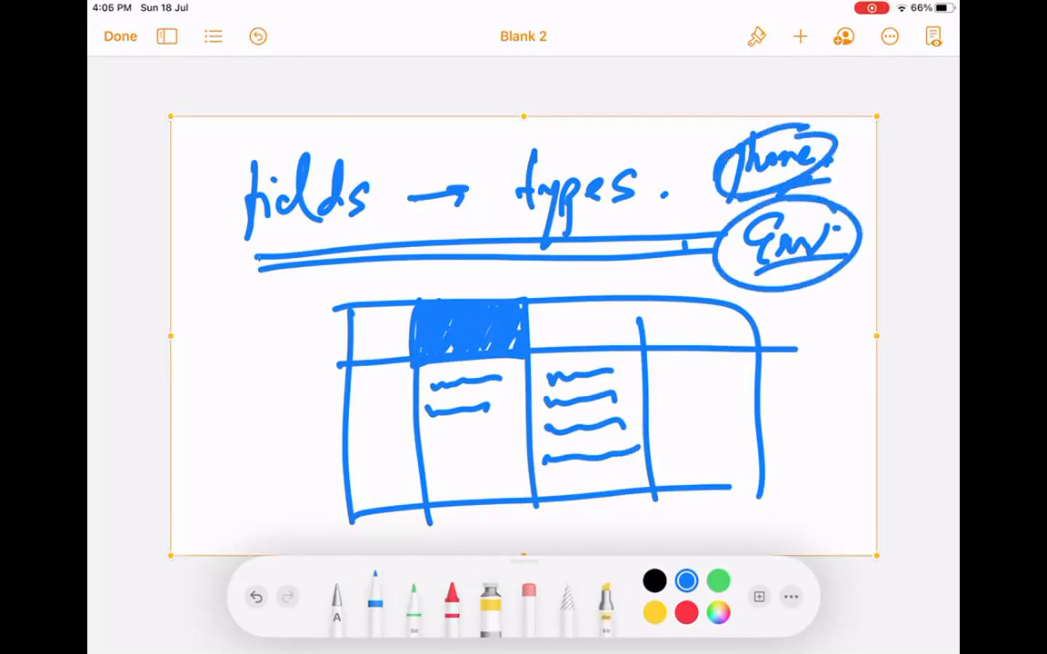
Mark the fourth column's header and add four sample entry lines below it, with dots beside the table for further columns.
mouse_move(667, 338)
mouse_down()
mouse_move(693, 314)
mouse_move(715, 326)
mouse_up()
click(813, 317)
click(826, 315)
click(822, 315)
mouse_move(671, 370)
mouse_down()
mouse_move(727, 366)
mouse_move(725, 382)
mouse_up()
drag(669, 409, 720, 405)
drag(670, 436, 725, 431)
drag(671, 463, 729, 459)
Delete the drawing about field types and insert a new blank drawing.
click(523, 336)
click(612, 84)
click(801, 36)
click(722, 369)
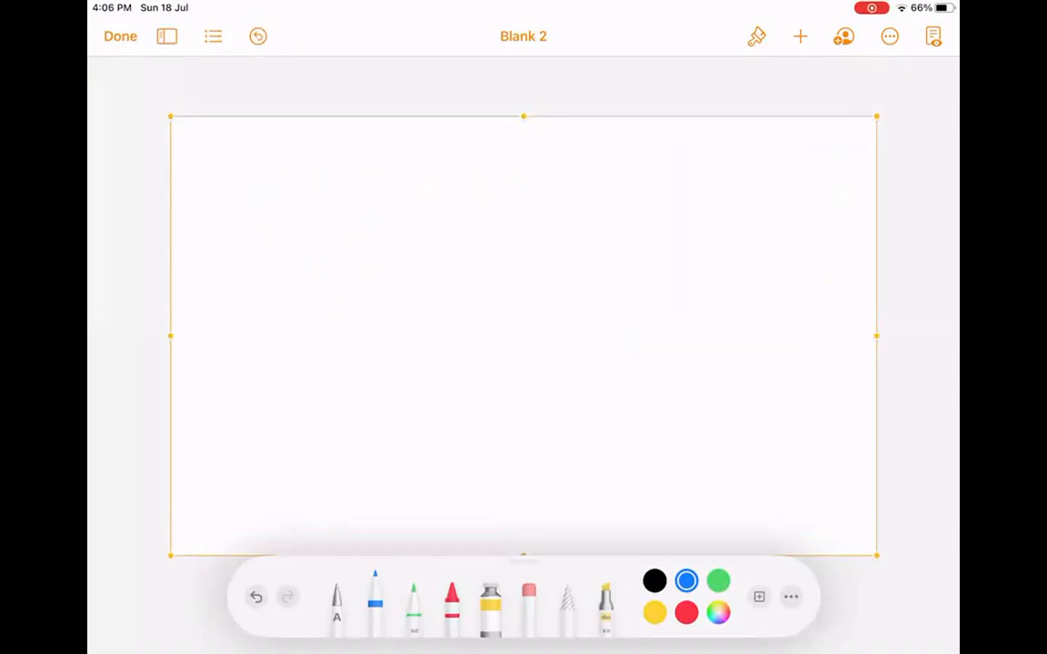
Handwrite the heading "System level validation" across the upper part of the drawing.
drag(296, 170, 227, 225)
drag(291, 194, 307, 202)
mouse_move(323, 185)
mouse_down()
mouse_move(287, 267)
mouse_move(357, 169)
mouse_move(374, 213)
mouse_move(415, 208)
mouse_up()
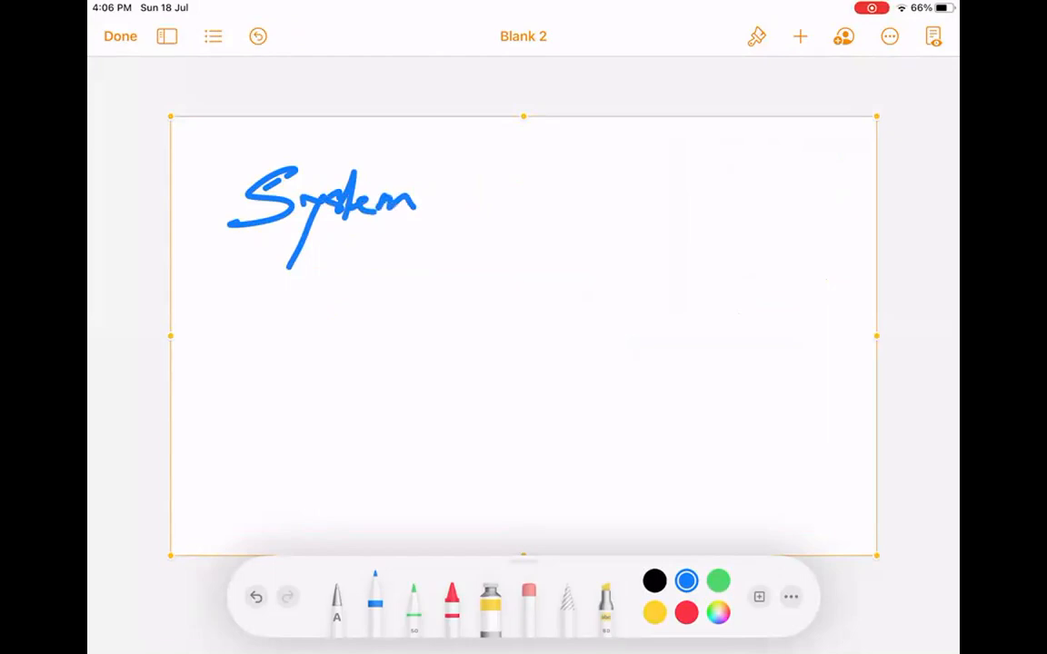
mouse_move(473, 156)
mouse_down()
mouse_move(482, 205)
mouse_move(515, 200)
mouse_move(565, 154)
mouse_up()
mouse_move(613, 181)
mouse_down()
mouse_move(639, 194)
mouse_move(652, 171)
mouse_move(686, 198)
mouse_up()
mouse_move(695, 159)
mouse_down()
mouse_move(707, 195)
mouse_move(750, 143)
mouse_move(778, 173)
mouse_move(854, 182)
mouse_up()
Handwrite "Email. → text." on a line below the heading.
mouse_move(311, 314)
mouse_down()
mouse_move(273, 362)
mouse_move(291, 376)
mouse_up()
mouse_move(311, 350)
mouse_down()
mouse_move(329, 362)
mouse_move(367, 353)
mouse_move(389, 361)
mouse_up()
drag(413, 292, 402, 354)
drag(425, 347, 531, 332)
mouse_move(638, 272)
mouse_down()
mouse_move(636, 344)
mouse_move(670, 327)
mouse_move(713, 341)
mouse_up()
mouse_move(758, 281)
mouse_down()
mouse_move(741, 309)
mouse_move(749, 343)
mouse_up()
click(765, 338)
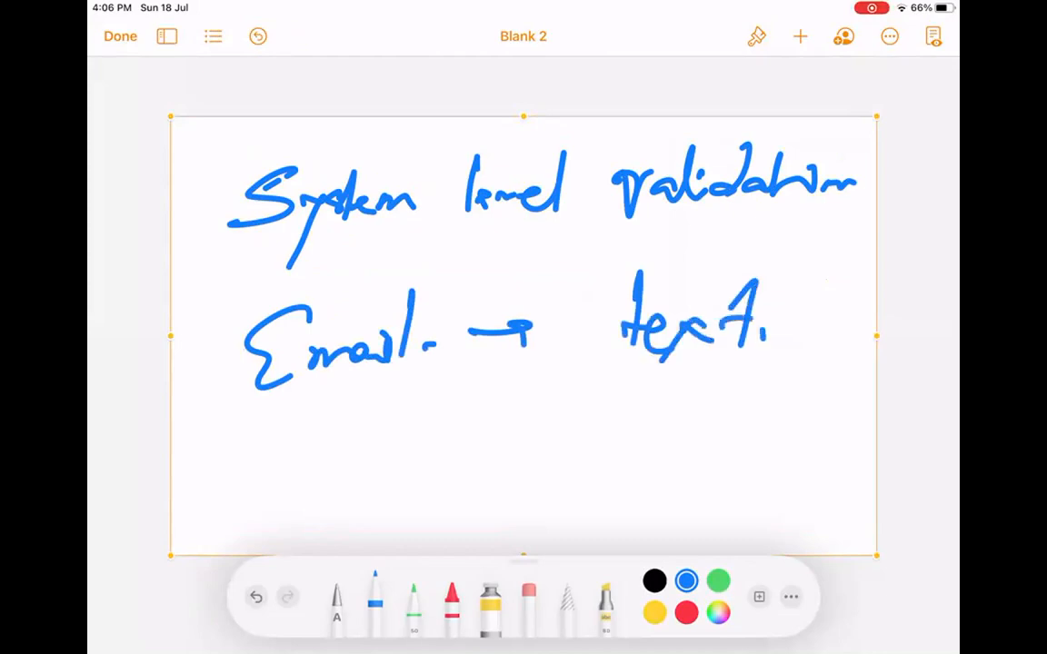
Draw an input box with scribbled text inside below "Email", and underline the "System level validation" heading twice.
mouse_move(227, 498)
mouse_down()
mouse_move(234, 422)
mouse_move(528, 397)
mouse_move(581, 498)
mouse_move(298, 491)
mouse_move(595, 487)
mouse_up()
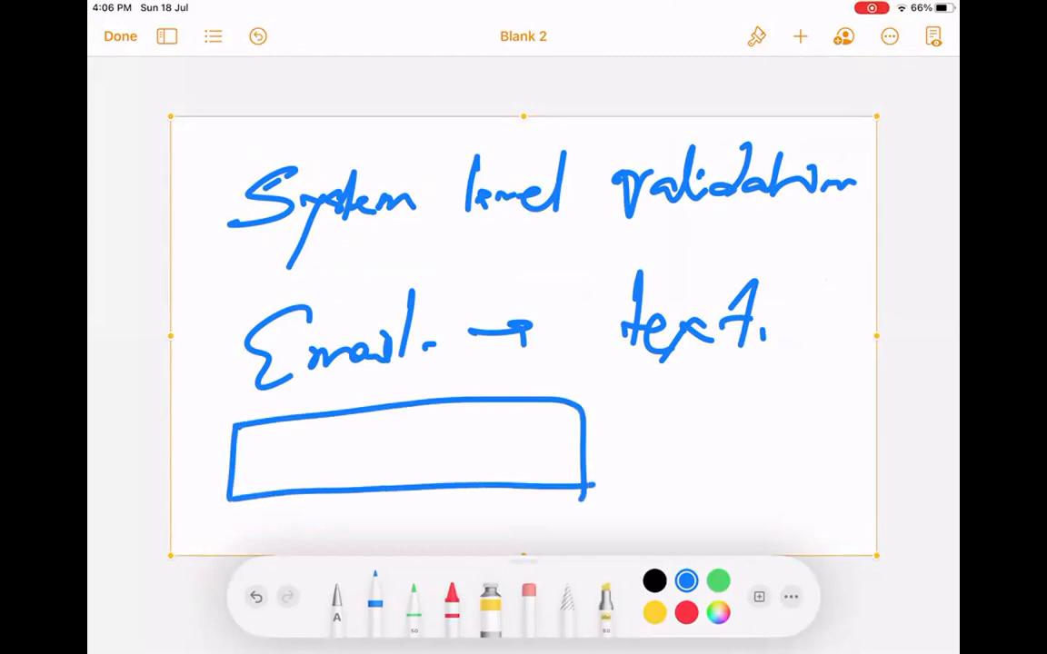
drag(262, 458, 451, 444)
drag(313, 463, 445, 451)
drag(354, 463, 472, 450)
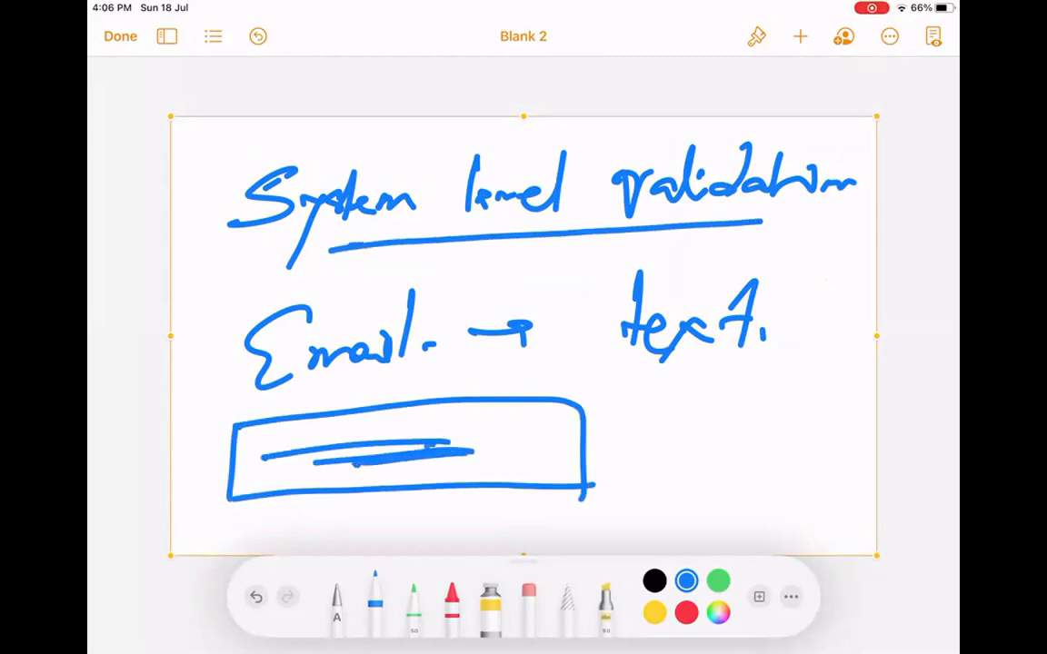
drag(329, 247, 763, 240)
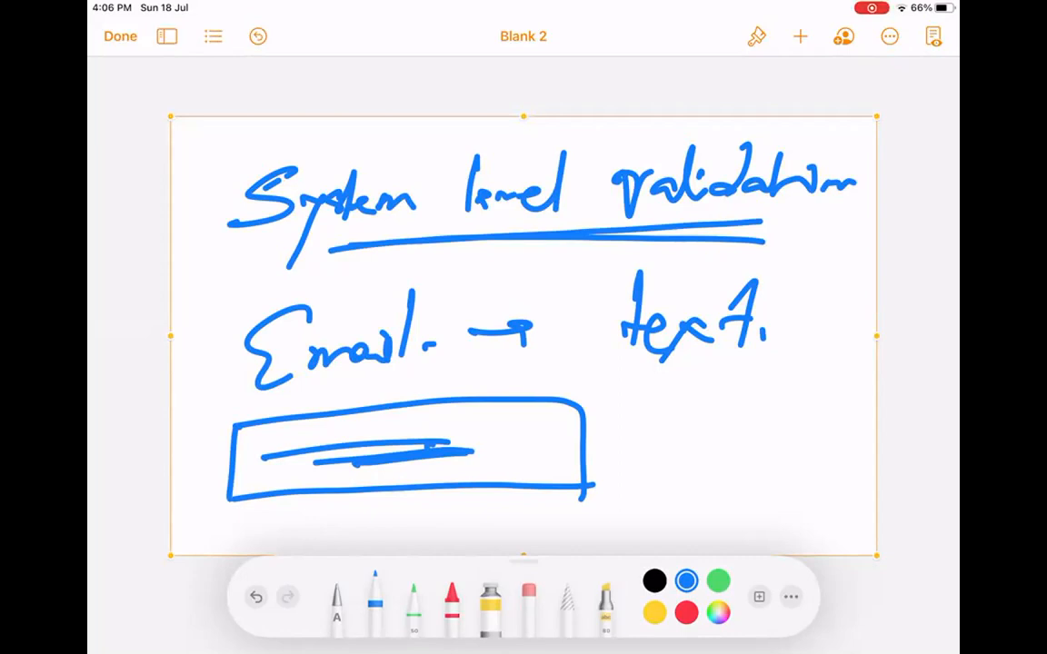
Delete the system level validation drawing and insert a new blank drawing.
click(609, 118)
click(650, 85)
click(801, 37)
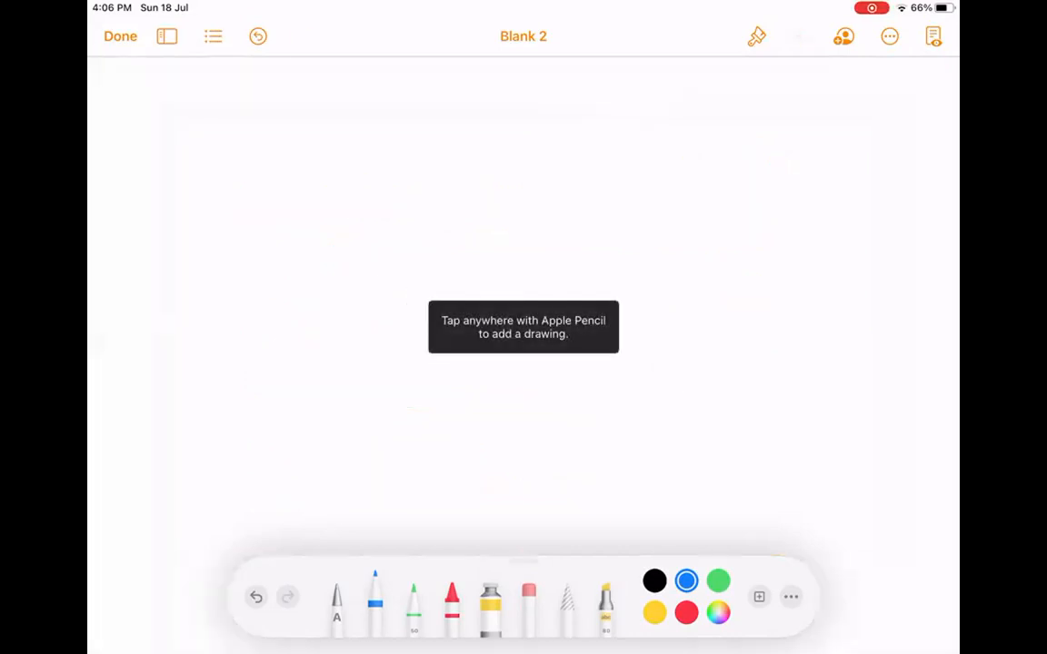
click(721, 369)
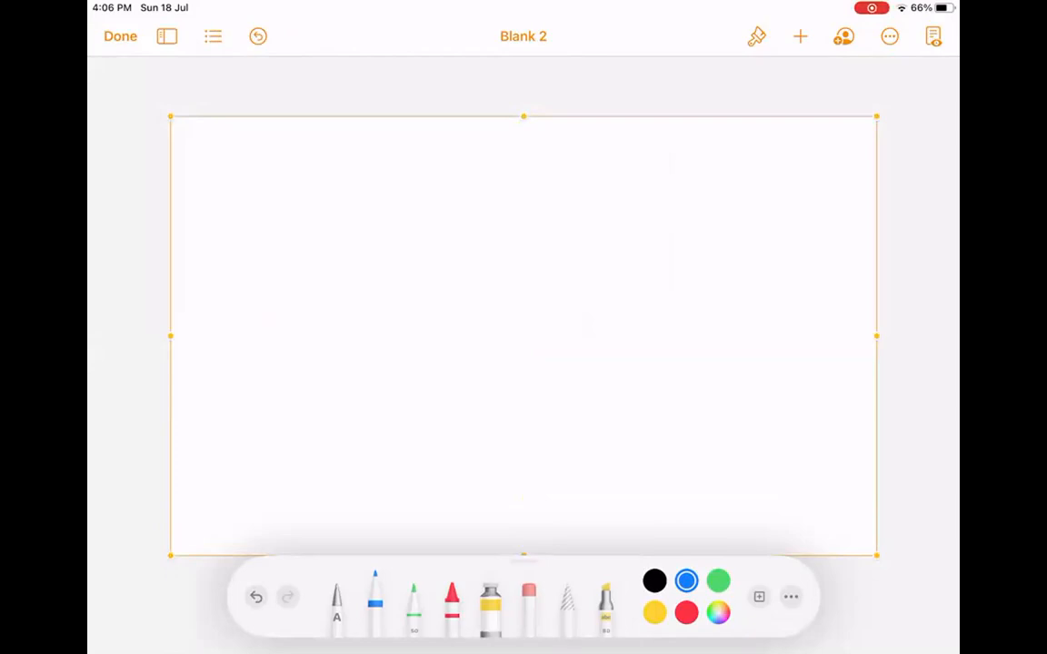
Handwrite the heading "Relationship fields." across the upper part of the drawing.
mouse_move(250, 166)
mouse_down()
mouse_move(234, 233)
mouse_move(353, 209)
mouse_move(366, 222)
mouse_up()
mouse_move(384, 161)
mouse_down()
mouse_move(380, 221)
mouse_move(391, 202)
mouse_up()
mouse_move(396, 196)
mouse_down()
mouse_move(398, 218)
mouse_move(459, 201)
mouse_move(489, 211)
mouse_move(524, 268)
mouse_up()
click(396, 186)
click(487, 186)
drag(626, 130, 615, 241)
drag(620, 178, 640, 187)
mouse_move(647, 182)
mouse_down()
mouse_move(669, 175)
mouse_move(681, 132)
mouse_up()
drag(700, 181, 734, 131)
drag(752, 173, 774, 193)
click(796, 193)
Add "2)" below the heading and handwrite "Lookup Relation" beside it as the first relationship type.
mouse_move(225, 314)
mouse_down()
mouse_move(232, 338)
mouse_move(264, 343)
mouse_up()
mouse_move(244, 274)
mouse_down()
mouse_move(257, 373)
mouse_move(235, 406)
mouse_up()
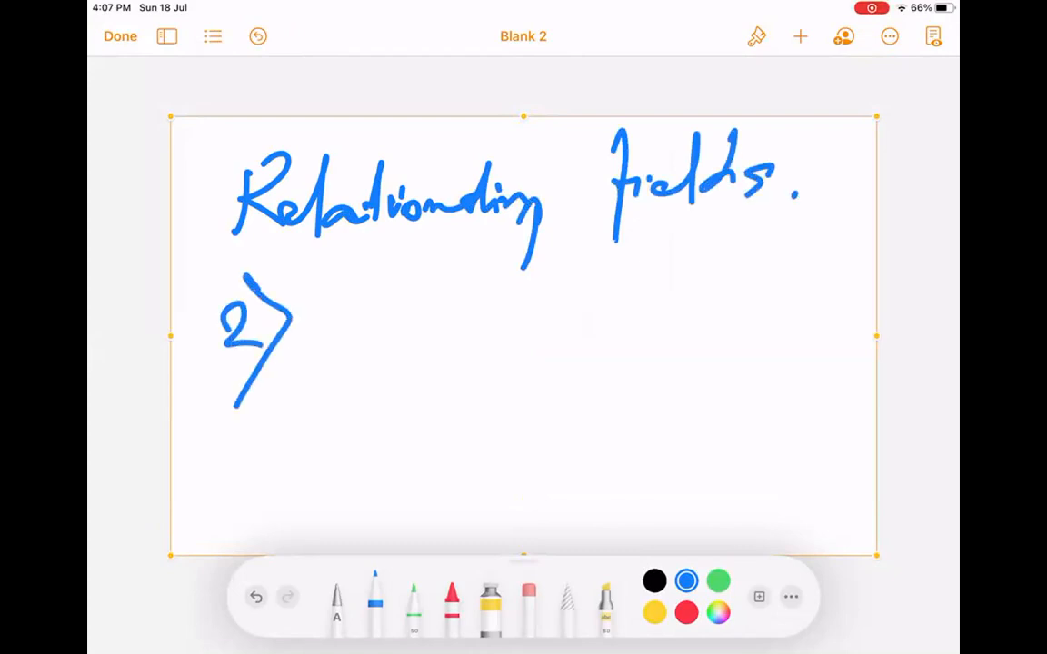
drag(536, 200, 566, 192)
mouse_move(358, 282)
mouse_down()
mouse_move(383, 333)
mouse_move(398, 316)
mouse_move(457, 335)
mouse_move(502, 318)
mouse_up()
click(552, 313)
mouse_move(583, 265)
mouse_down()
mouse_move(624, 318)
mouse_move(678, 264)
mouse_move(713, 296)
mouse_move(788, 286)
mouse_up()
click(834, 291)
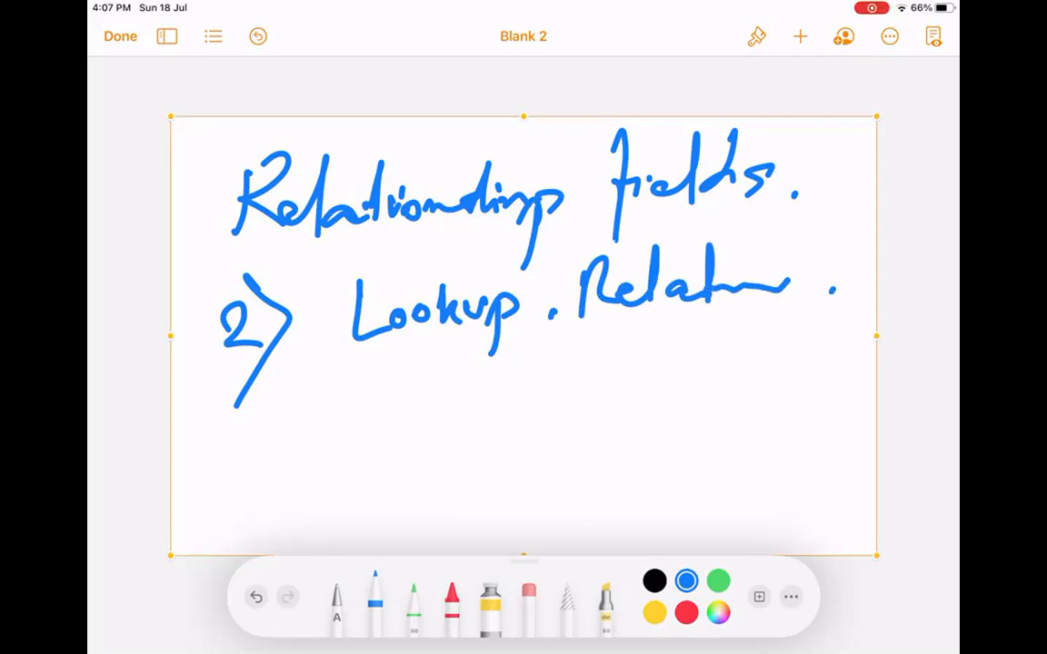
Handwrite "Master Detail Relation." below "Lookup Relation" as the second relationship type.
mouse_move(340, 386)
mouse_down()
mouse_move(339, 450)
mouse_move(425, 436)
mouse_move(459, 372)
mouse_up()
drag(459, 427, 525, 406)
mouse_move(574, 362)
mouse_down()
mouse_move(578, 423)
mouse_move(627, 404)
mouse_move(698, 401)
mouse_move(713, 414)
mouse_up()
drag(727, 336, 727, 423)
mouse_move(523, 459)
mouse_down()
mouse_move(514, 527)
mouse_move(545, 491)
mouse_move(661, 488)
mouse_up()
mouse_move(668, 445)
mouse_down()
mouse_move(659, 492)
mouse_move(678, 467)
mouse_move(779, 472)
mouse_up()
click(793, 479)
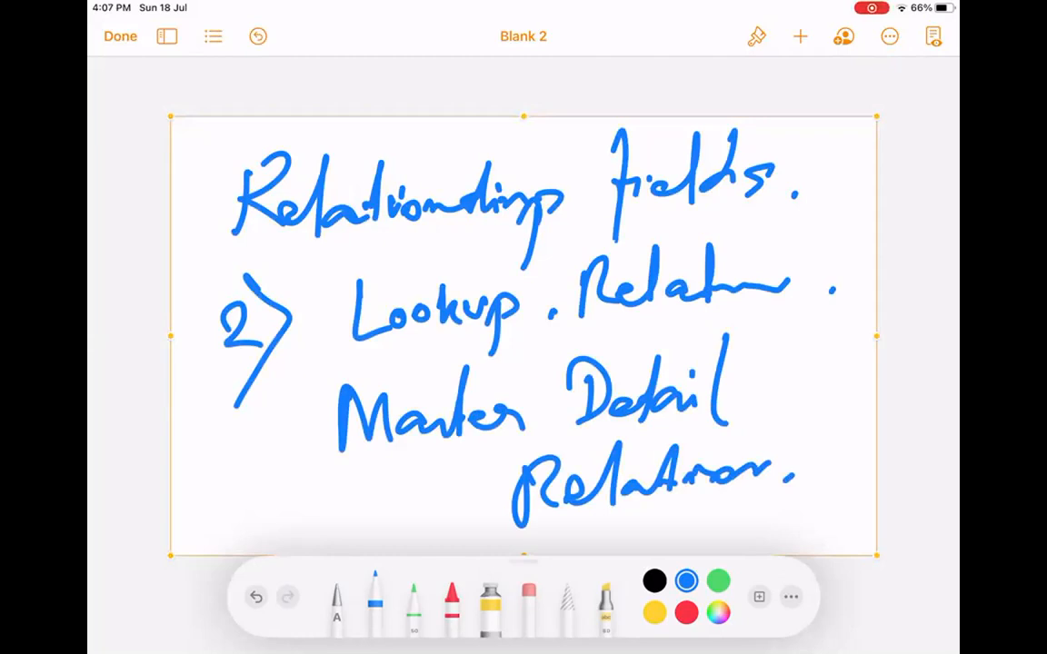
Underline the "Relationship fields" heading twice and handwrite an underlined "Child" in the lower-left corner of the drawing.
drag(272, 245, 770, 215)
drag(254, 262, 770, 222)
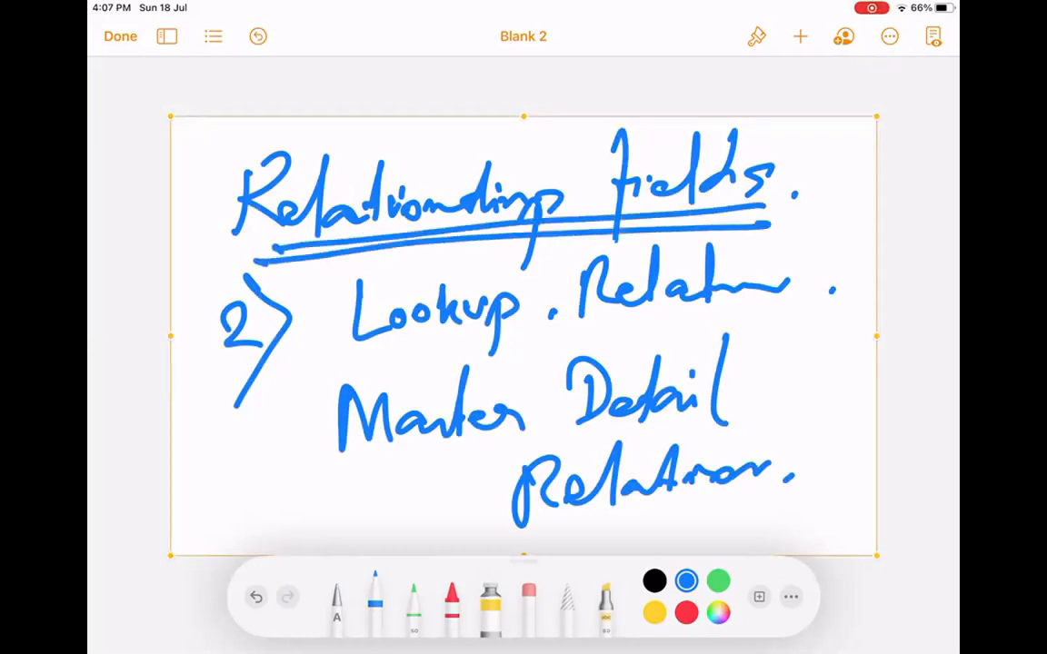
drag(228, 481, 229, 530)
mouse_move(242, 452)
mouse_down()
mouse_move(267, 528)
mouse_move(294, 527)
mouse_up()
drag(335, 495, 314, 522)
drag(353, 449, 356, 527)
drag(229, 544, 367, 533)
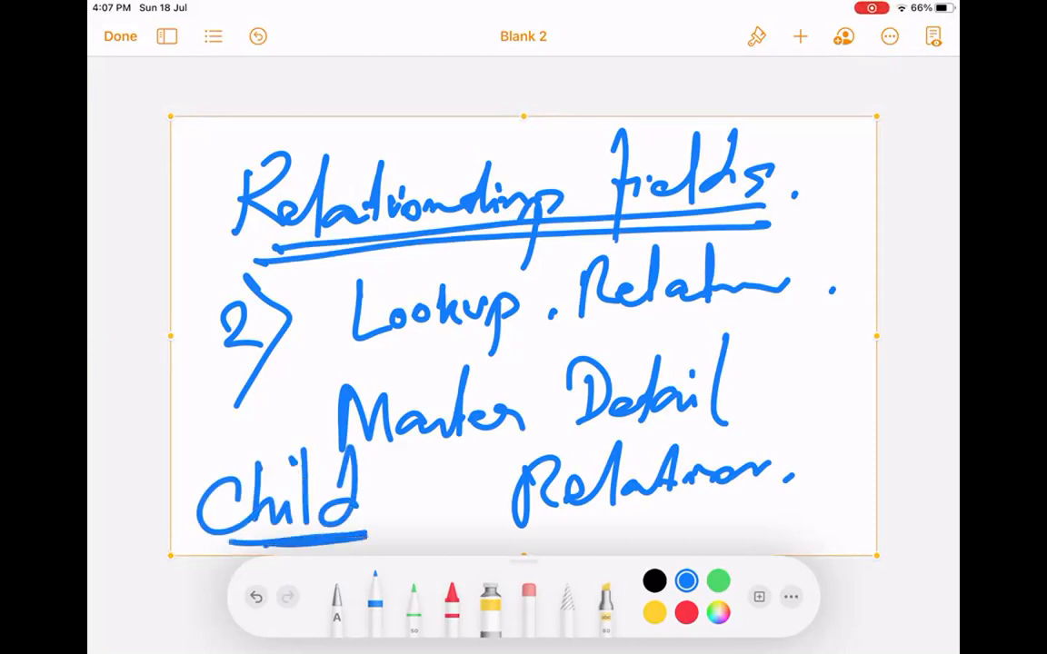
Delete the relationship fields drawing and insert a new blank drawing.
click(565, 115)
click(605, 81)
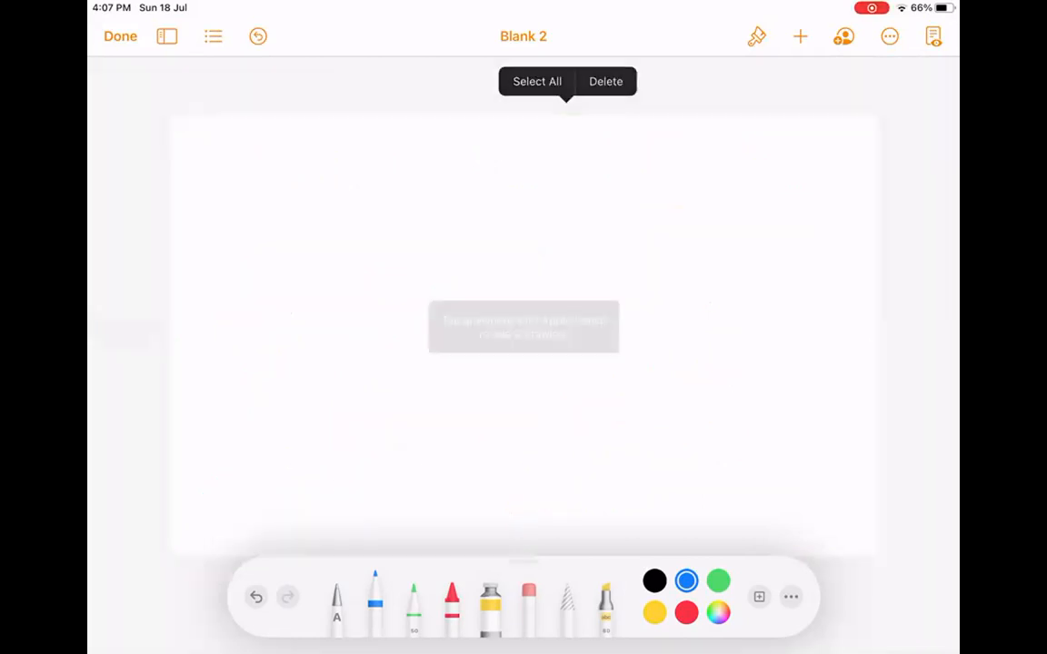
click(800, 36)
click(723, 369)
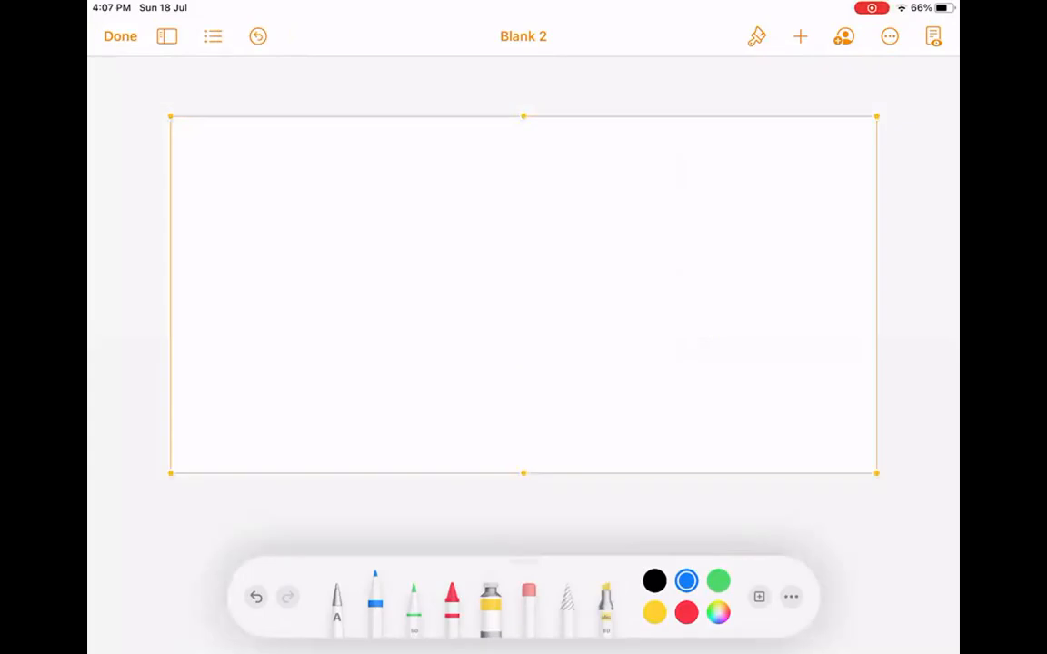
Draw a two-column table frame with one vertical and one horizontal line, and handwrite "Parent" and "Account" above the first column.
drag(519, 152, 504, 516)
drag(241, 263, 813, 268)
mouse_move(278, 174)
mouse_down()
mouse_move(282, 205)
mouse_move(394, 191)
mouse_move(396, 206)
mouse_up()
drag(384, 182, 417, 178)
drag(329, 255, 466, 232)
Handwrite "Child" and "Contact" as the heading of the second column.
drag(636, 138, 599, 172)
drag(618, 123, 663, 173)
drag(700, 127, 708, 166)
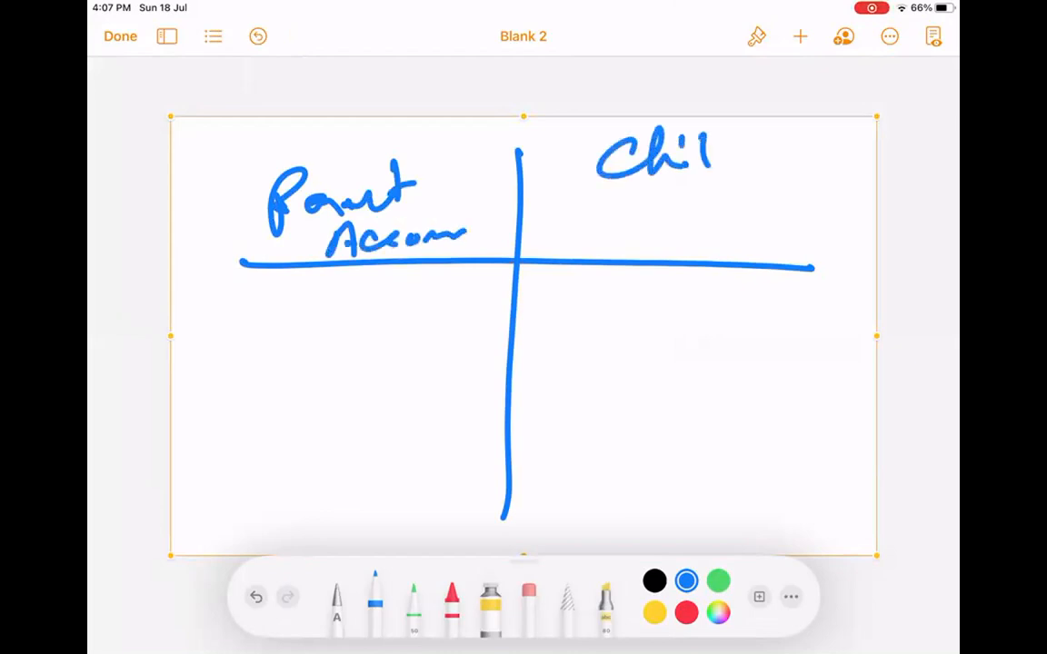
drag(738, 123, 727, 164)
drag(606, 207, 590, 247)
mouse_move(639, 225)
mouse_down()
mouse_move(678, 233)
mouse_move(752, 218)
mouse_up()
Draw a heavily outlined box containing "Account" in the Child column and underline the "Child" heading.
drag(577, 304, 582, 368)
drag(573, 301, 783, 378)
drag(572, 378, 781, 383)
drag(618, 320, 609, 359)
mouse_move(621, 318)
mouse_down()
mouse_move(645, 351)
mouse_move(705, 336)
mouse_move(724, 344)
mouse_up()
drag(727, 321, 726, 346)
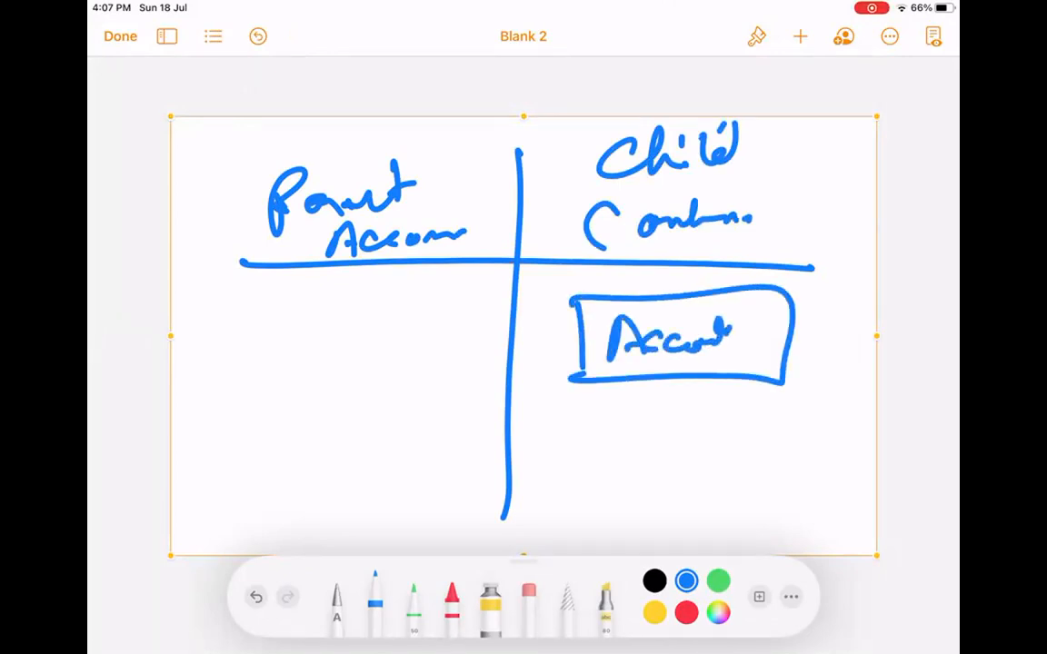
mouse_move(570, 296)
mouse_down()
mouse_move(568, 381)
mouse_move(787, 383)
mouse_move(790, 288)
mouse_up()
mouse_move(789, 289)
mouse_down()
mouse_move(664, 288)
mouse_move(570, 378)
mouse_move(799, 383)
mouse_move(545, 298)
mouse_up()
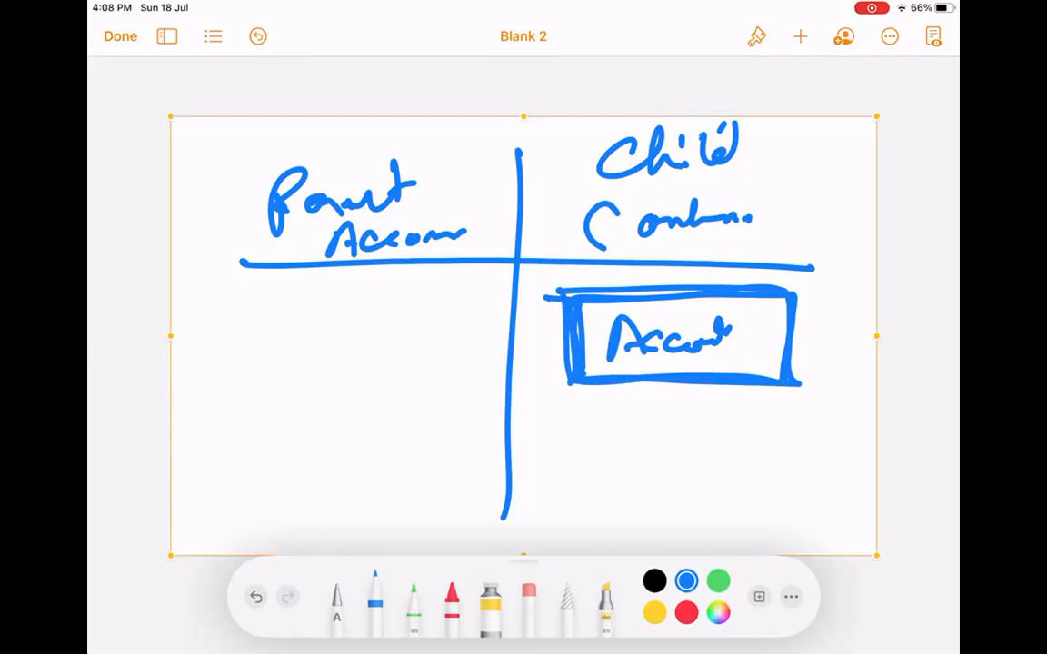
drag(631, 191, 773, 180)
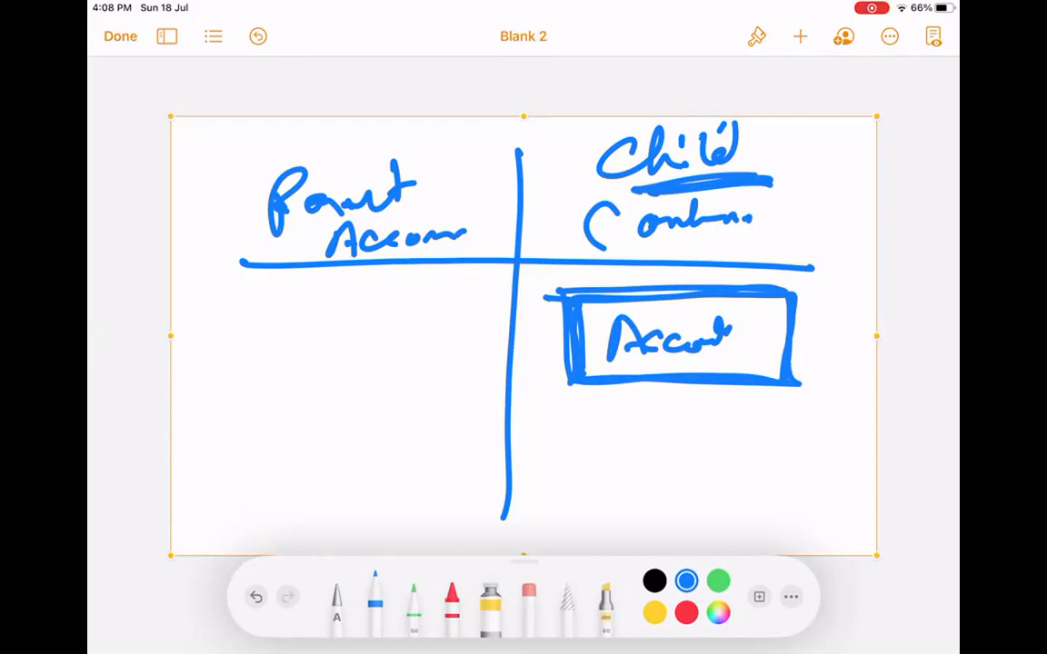
Delete the Parent and Child table drawing and insert a new blank drawing.
click(588, 118)
click(627, 83)
click(799, 36)
click(721, 369)
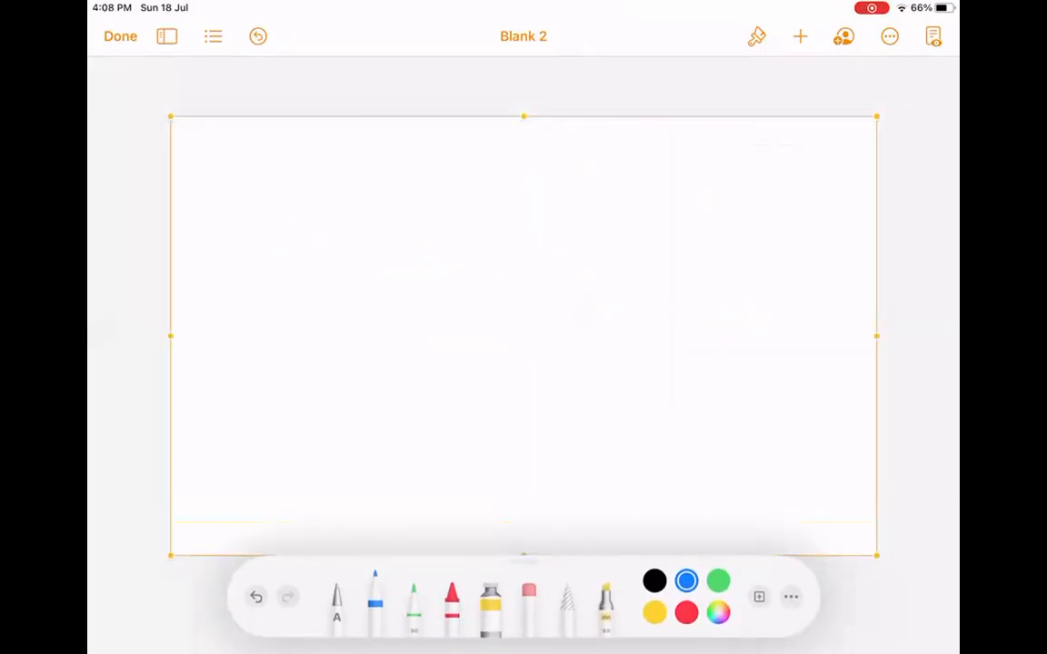
Draw a two-column comparison table headed "LU" and "MD", and circle both headings.
drag(505, 157, 523, 536)
drag(218, 235, 795, 234)
mouse_move(243, 162)
mouse_down()
mouse_move(316, 210)
mouse_move(332, 162)
mouse_up()
mouse_move(632, 165)
mouse_down()
mouse_move(632, 209)
mouse_move(672, 209)
mouse_up()
drag(689, 169, 690, 212)
drag(691, 166, 693, 210)
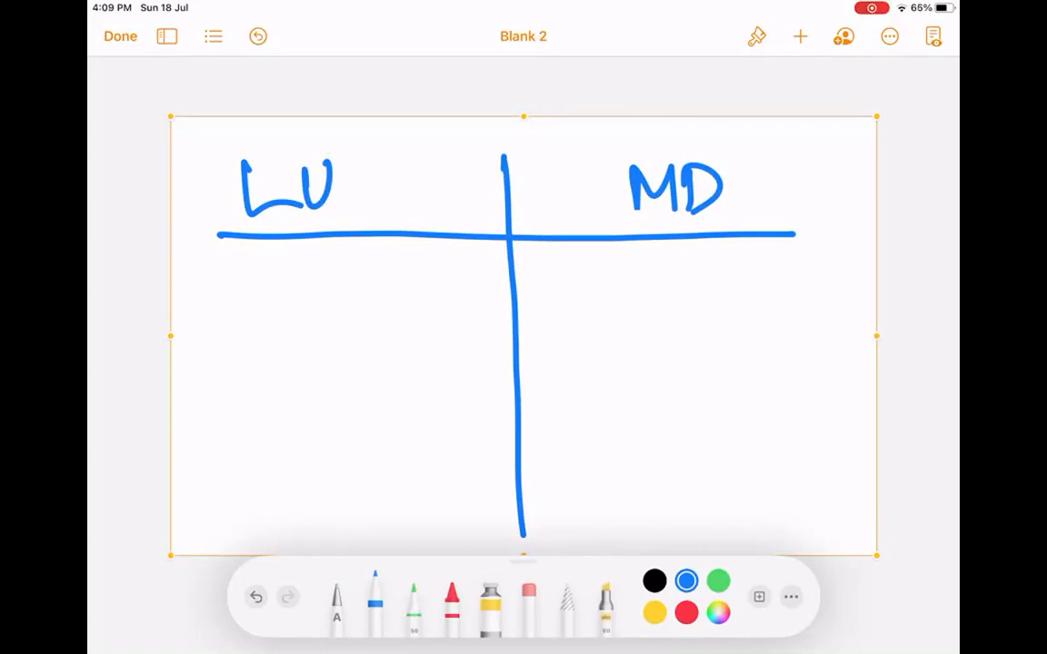
mouse_move(331, 132)
mouse_down()
mouse_move(204, 209)
mouse_move(363, 146)
mouse_move(290, 120)
mouse_up()
mouse_move(607, 146)
mouse_down()
mouse_move(699, 138)
mouse_move(727, 123)
mouse_up()
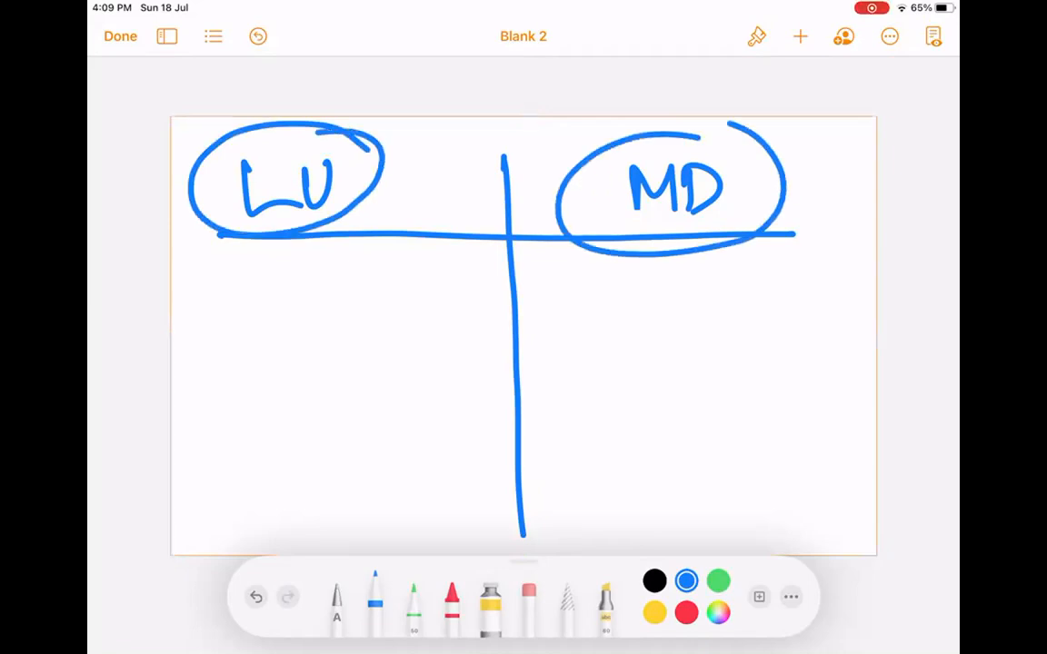
Delete the drawing with the circled LU and MD headings, insert a new blank drawing and pick the blue pen.
click(567, 599)
click(562, 125)
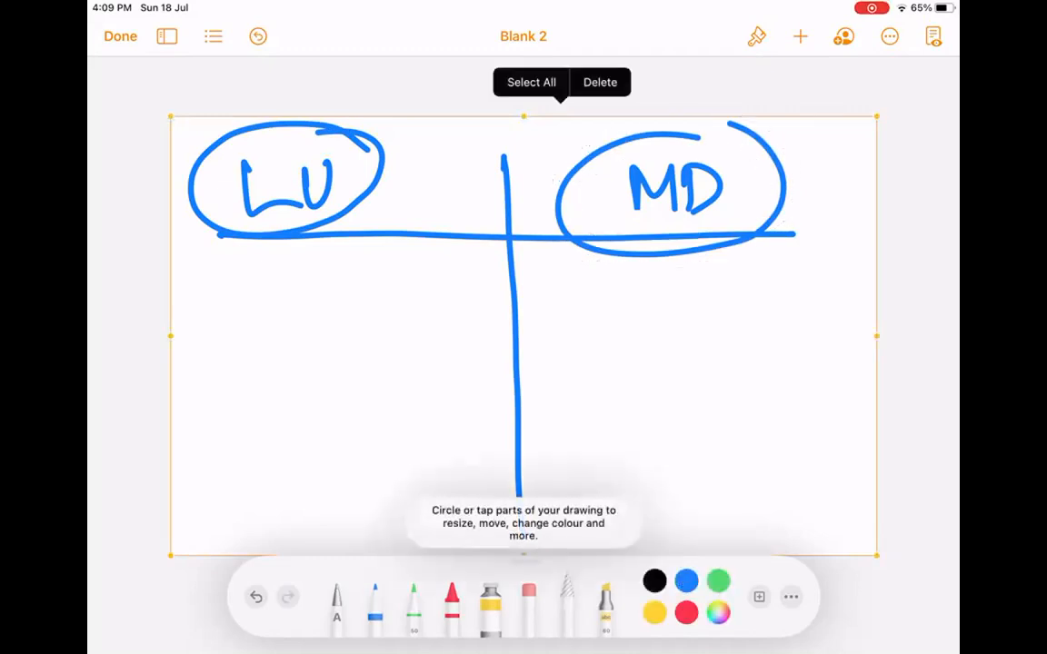
click(600, 84)
click(799, 36)
click(727, 369)
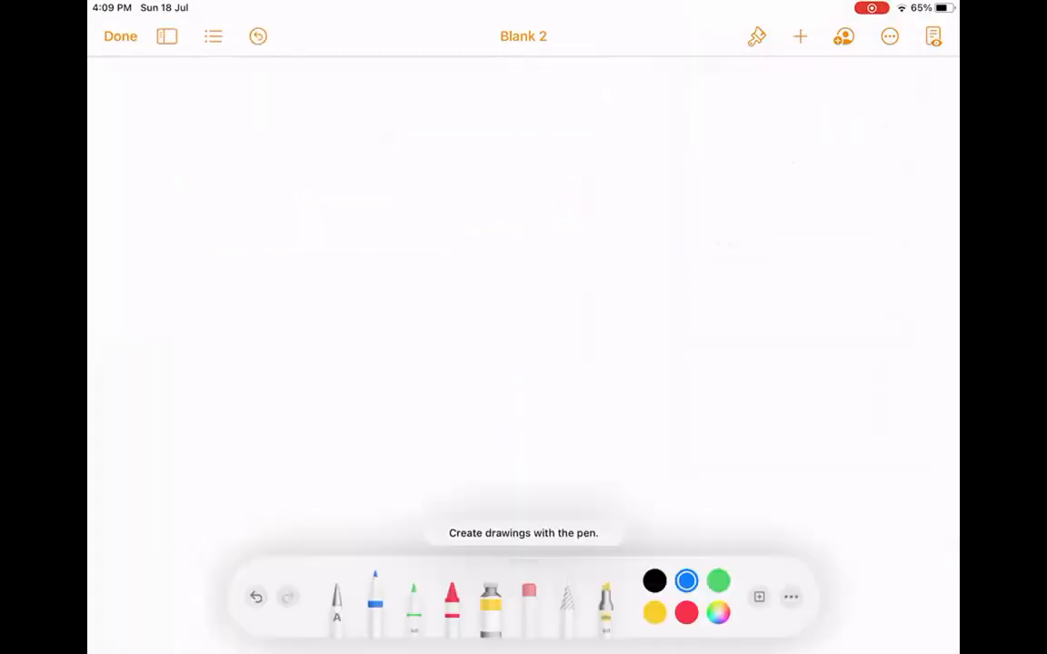
click(374, 600)
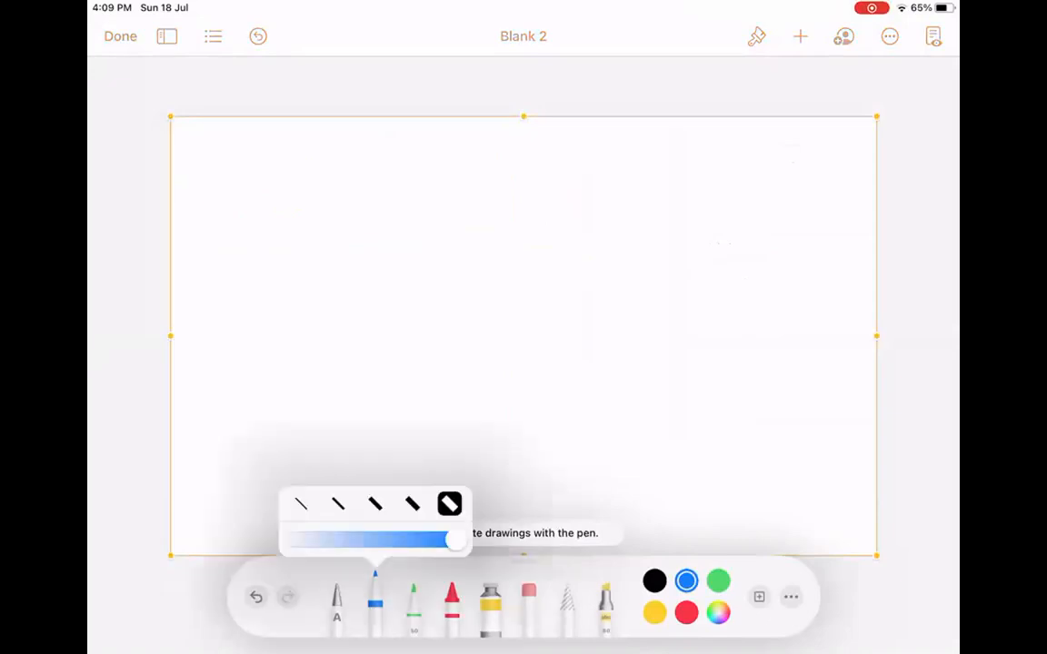
Handwrite "Account" and "Contact" across the upper part, joined by a line with a crow's foot at the Contact end.
drag(256, 162, 274, 220)
drag(243, 215, 272, 201)
drag(309, 189, 310, 210)
mouse_move(327, 192)
mouse_down()
mouse_move(352, 199)
mouse_move(355, 171)
mouse_up()
mouse_move(390, 169)
mouse_down()
mouse_move(389, 192)
mouse_move(617, 189)
mouse_up()
mouse_move(627, 155)
mouse_down()
mouse_move(602, 167)
mouse_move(639, 232)
mouse_up()
mouse_move(709, 162)
mouse_down()
mouse_move(696, 211)
mouse_move(747, 194)
mouse_move(778, 198)
mouse_up()
mouse_move(794, 187)
mouse_down()
mouse_move(790, 196)
mouse_move(806, 198)
mouse_up()
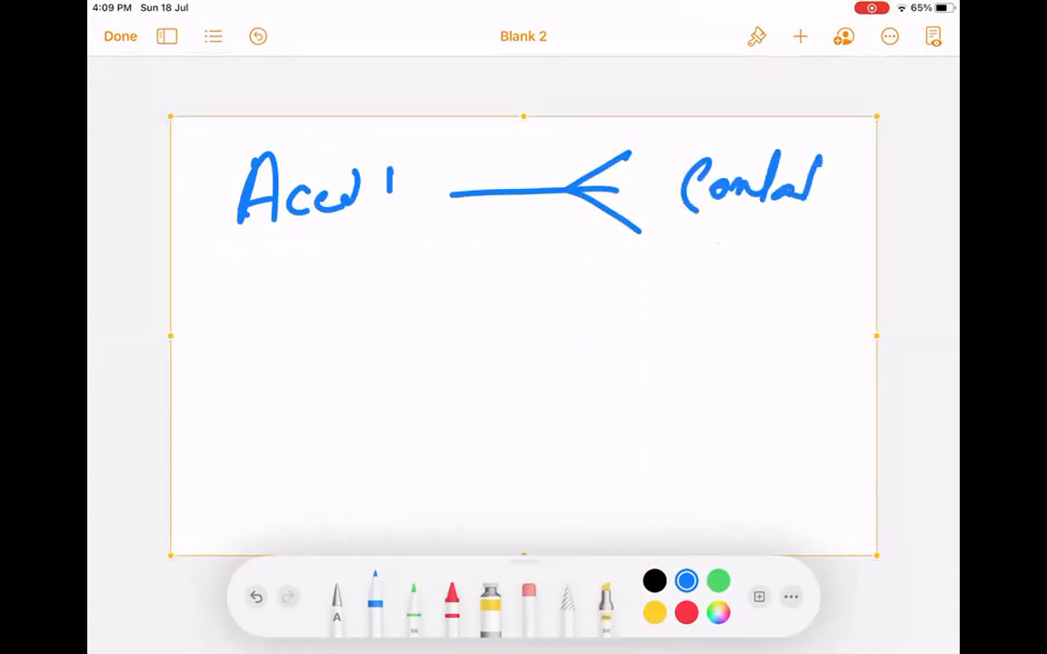
drag(743, 175, 768, 171)
Label the Account to Contact connector "1:n" and draw a box around the whole relationship.
drag(500, 227, 499, 268)
click(521, 236)
click(522, 257)
drag(538, 234, 588, 258)
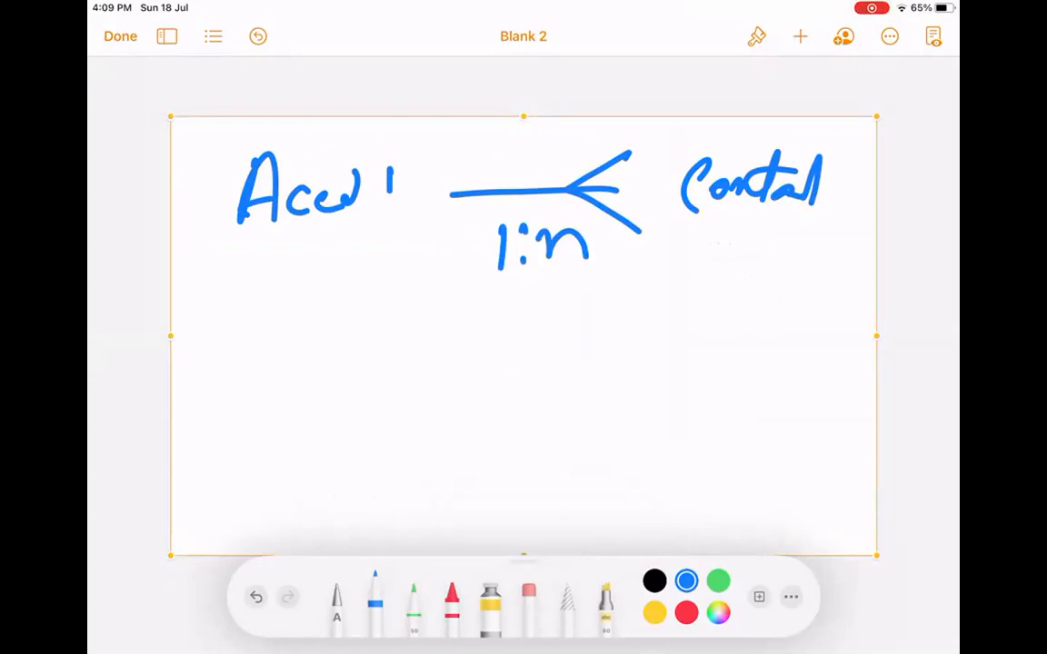
mouse_move(209, 150)
mouse_down()
mouse_move(208, 168)
mouse_move(546, 277)
mouse_move(845, 204)
mouse_move(400, 138)
mouse_move(191, 167)
mouse_up()
Handwrite two abbreviated object names below the Account–Contact box and draw a labelled junction object box between and beneath them.
mouse_move(289, 357)
mouse_down()
mouse_move(262, 397)
mouse_move(309, 449)
mouse_up()
drag(309, 381, 416, 383)
drag(690, 343, 688, 398)
drag(684, 350, 763, 365)
click(777, 370)
mouse_move(444, 536)
mouse_down()
mouse_move(626, 503)
mouse_move(556, 547)
mouse_up()
drag(452, 454, 455, 536)
mouse_move(495, 459)
mouse_down()
mouse_move(490, 518)
mouse_move(595, 495)
mouse_up()
Connect both lower object names to the junction box with crow's foot lines and label each connector "1:n".
mouse_move(777, 389)
mouse_down()
mouse_move(770, 405)
mouse_move(589, 499)
mouse_up()
mouse_move(641, 480)
mouse_down()
mouse_move(651, 467)
mouse_move(658, 507)
mouse_up()
drag(616, 454, 616, 544)
mouse_move(705, 428)
mouse_down()
mouse_move(707, 472)
mouse_move(748, 471)
mouse_up()
click(721, 442)
click(713, 466)
mouse_move(344, 411)
mouse_down()
mouse_move(467, 495)
mouse_move(456, 529)
mouse_up()
mouse_move(377, 430)
mouse_down()
mouse_move(385, 477)
mouse_move(450, 442)
mouse_up()
click(397, 435)
click(398, 453)
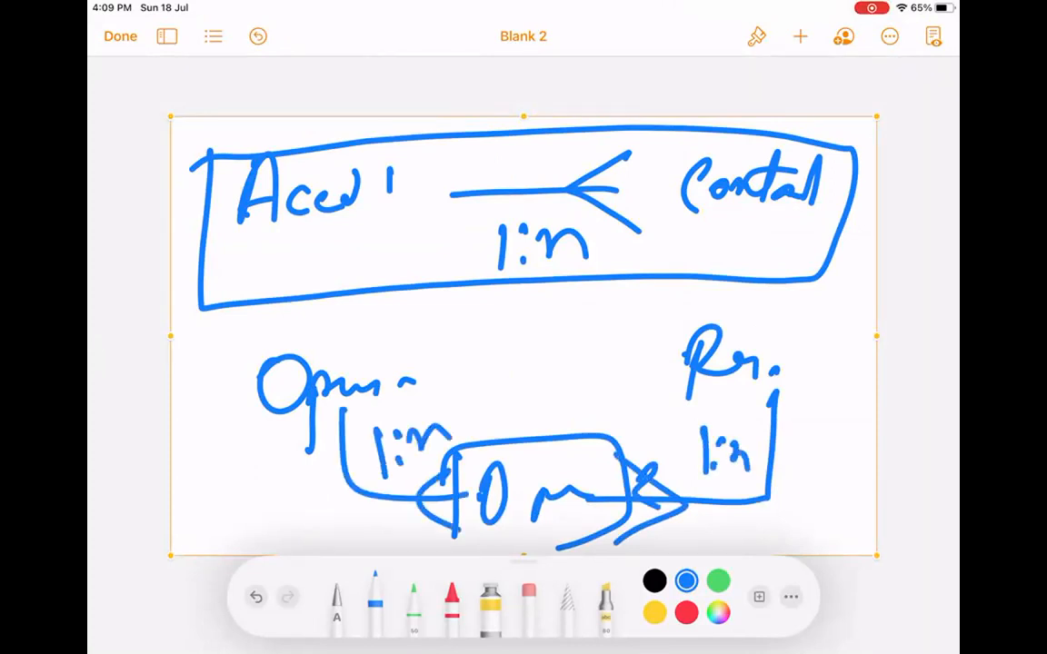
Delete the 1:n relationship diagram and insert a new blank drawing.
click(586, 115)
click(630, 79)
click(800, 37)
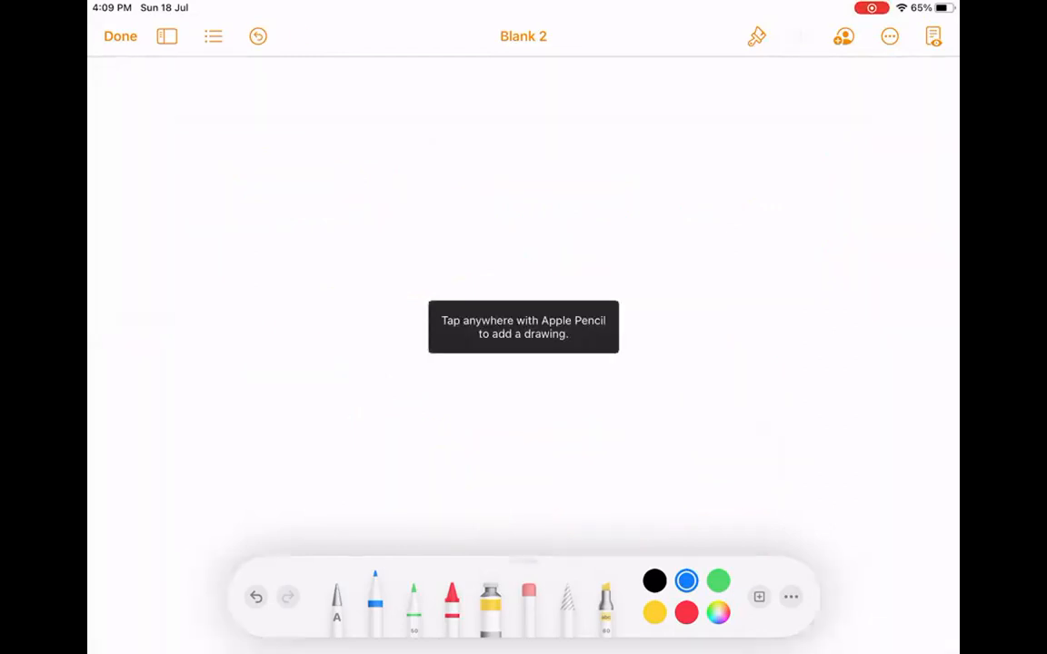
click(723, 368)
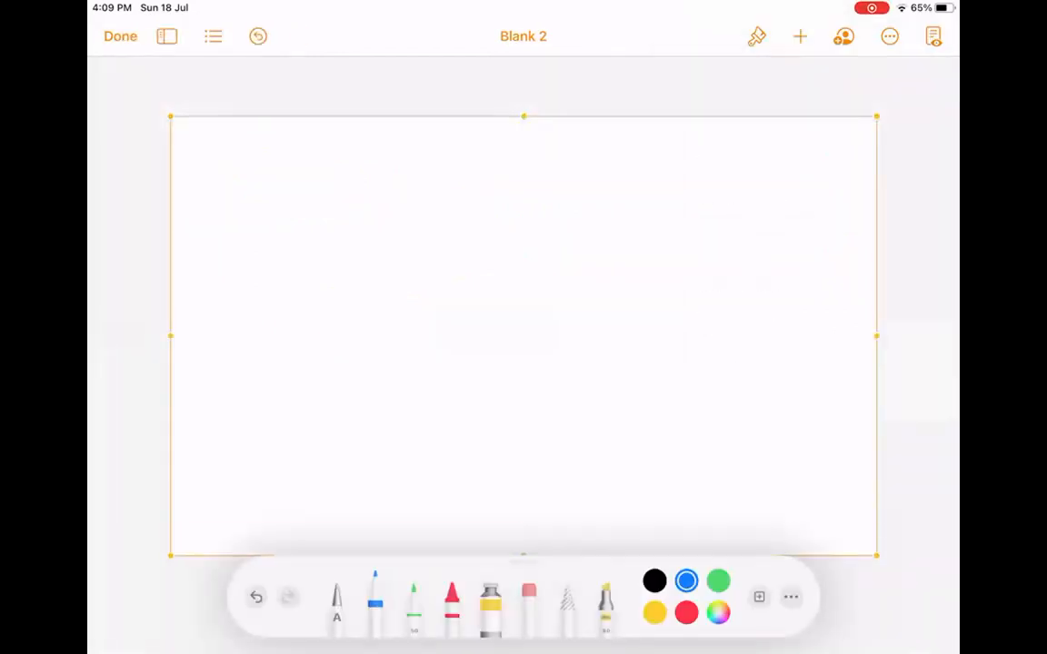
Draw a two-column table headed "LU" and "MD", and add a check mark beside each heading.
drag(515, 150, 568, 547)
drag(225, 240, 818, 215)
mouse_move(289, 166)
mouse_down()
mouse_move(300, 214)
mouse_move(341, 205)
mouse_up()
mouse_move(348, 176)
mouse_down()
mouse_move(380, 174)
mouse_move(386, 157)
mouse_up()
mouse_move(635, 195)
mouse_down()
mouse_move(636, 154)
mouse_move(671, 152)
mouse_move(673, 192)
mouse_up()
drag(681, 154, 683, 195)
drag(683, 153, 685, 193)
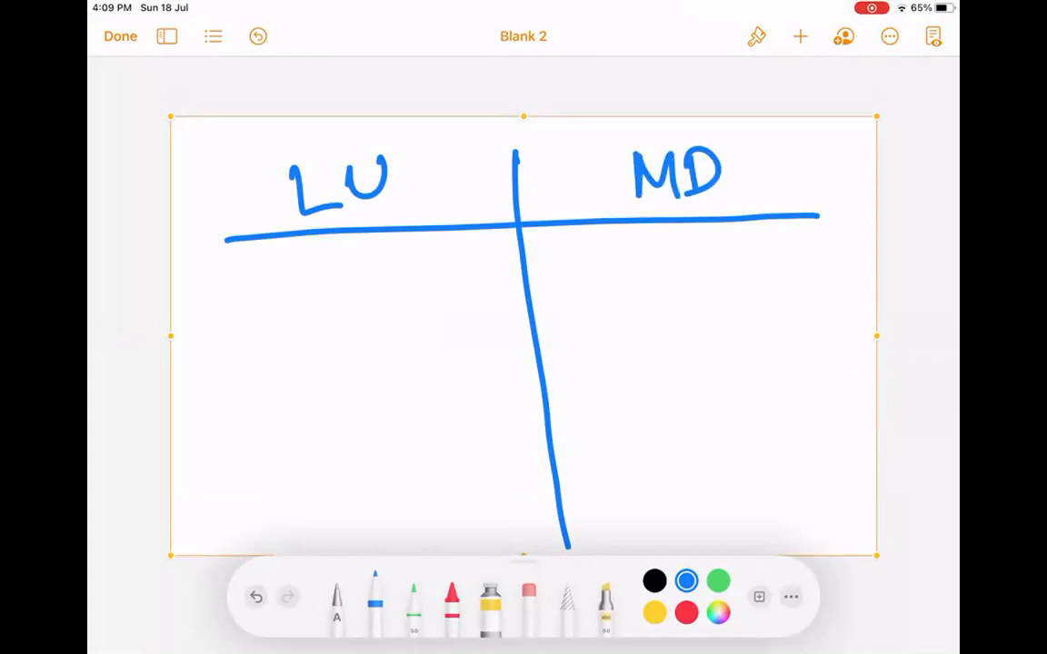
drag(430, 142, 551, 124)
drag(757, 141, 845, 124)
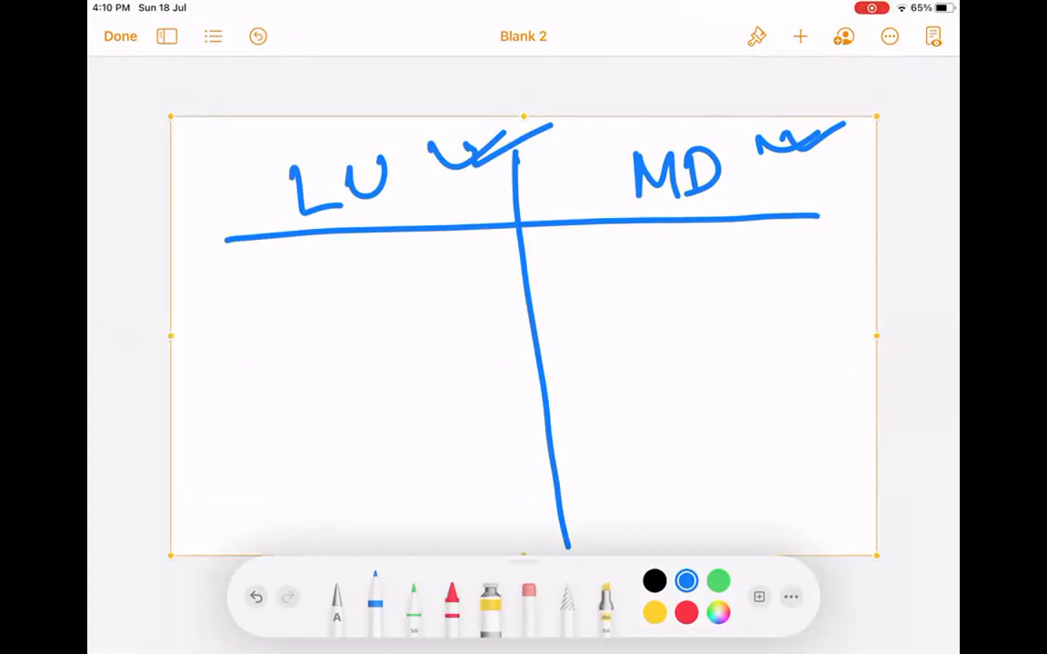
Handwrite abbreviated "Account" and "Contact" at the bottom of the LU column and circle "Contact" with a thick ring.
mouse_move(199, 532)
mouse_down()
mouse_move(222, 480)
mouse_move(228, 530)
mouse_up()
drag(205, 509, 227, 506)
mouse_move(245, 502)
mouse_down()
mouse_move(238, 520)
mouse_move(302, 520)
mouse_up()
drag(359, 485, 348, 529)
drag(362, 516, 421, 518)
mouse_move(338, 513)
mouse_down()
mouse_move(433, 505)
mouse_move(338, 511)
mouse_up()
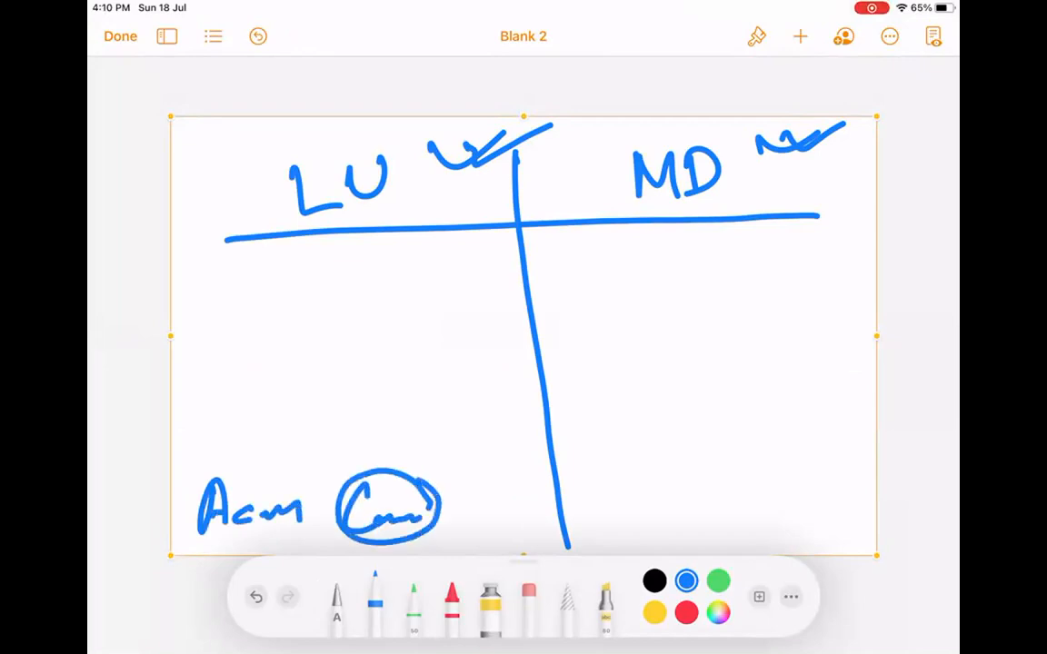
mouse_move(386, 470)
mouse_down()
mouse_move(442, 513)
mouse_move(356, 532)
mouse_move(358, 473)
mouse_move(384, 475)
mouse_up()
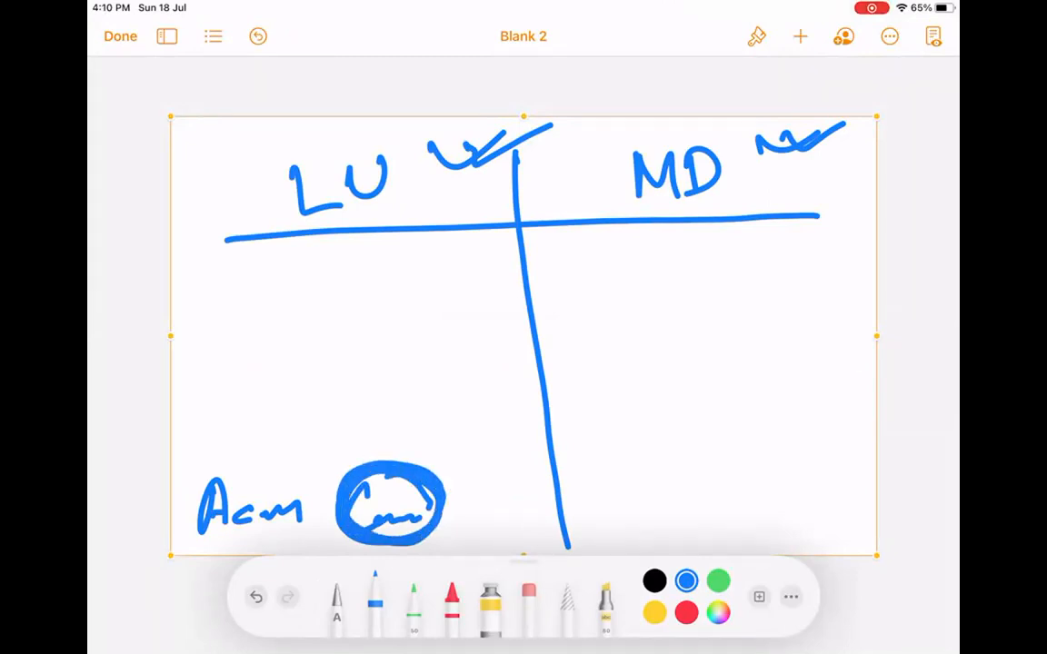
Erase the Account and circled Contact notes at the bottom of the LU column.
click(529, 599)
mouse_move(343, 505)
mouse_down()
mouse_move(425, 479)
mouse_move(247, 499)
mouse_move(237, 466)
mouse_move(205, 497)
mouse_move(297, 488)
mouse_move(360, 498)
mouse_move(353, 530)
mouse_move(427, 540)
mouse_move(425, 510)
mouse_move(360, 534)
mouse_move(424, 484)
mouse_move(370, 414)
mouse_up()
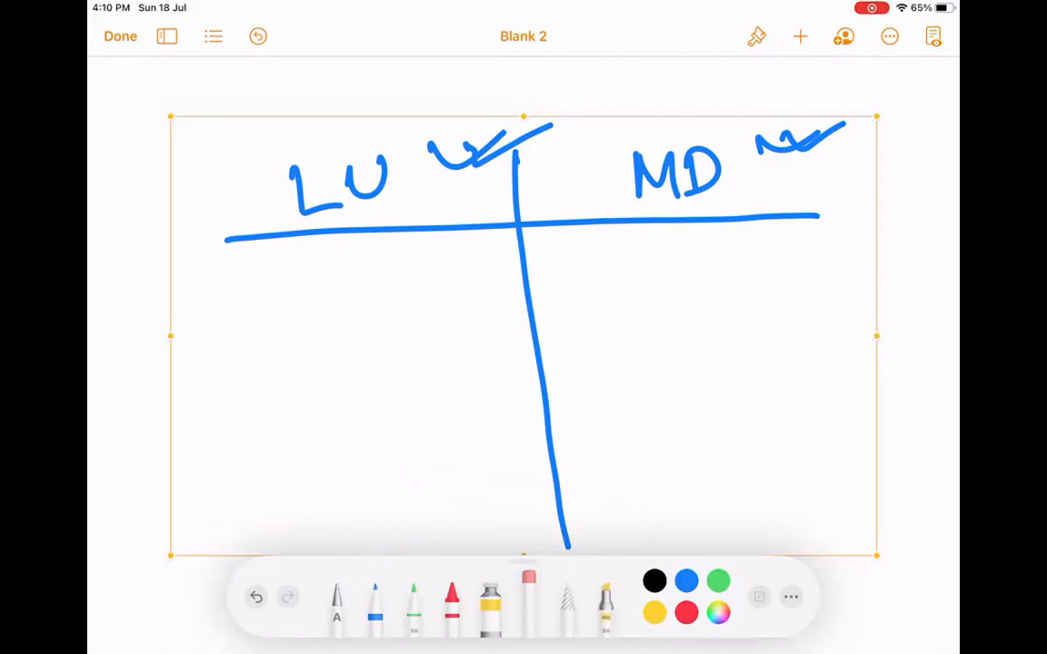
With the blue pen, handwrite "18 character Id" in the LU column and circle "18" and "Id".
click(374, 599)
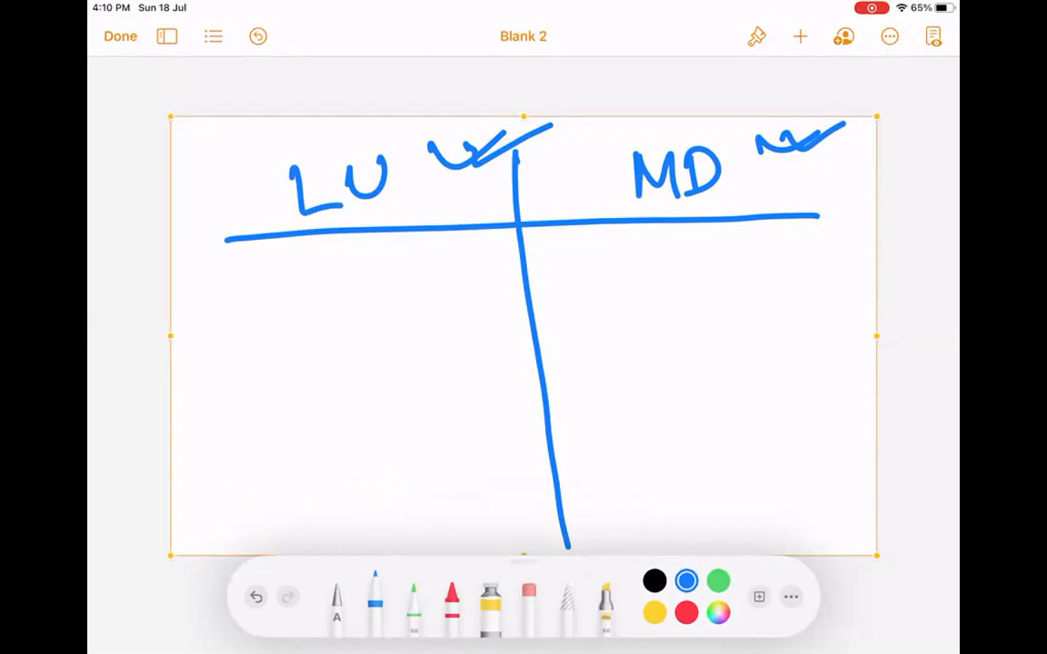
drag(211, 275, 216, 306)
mouse_move(242, 269)
mouse_down()
mouse_move(232, 301)
mouse_move(193, 296)
mouse_move(235, 258)
mouse_up()
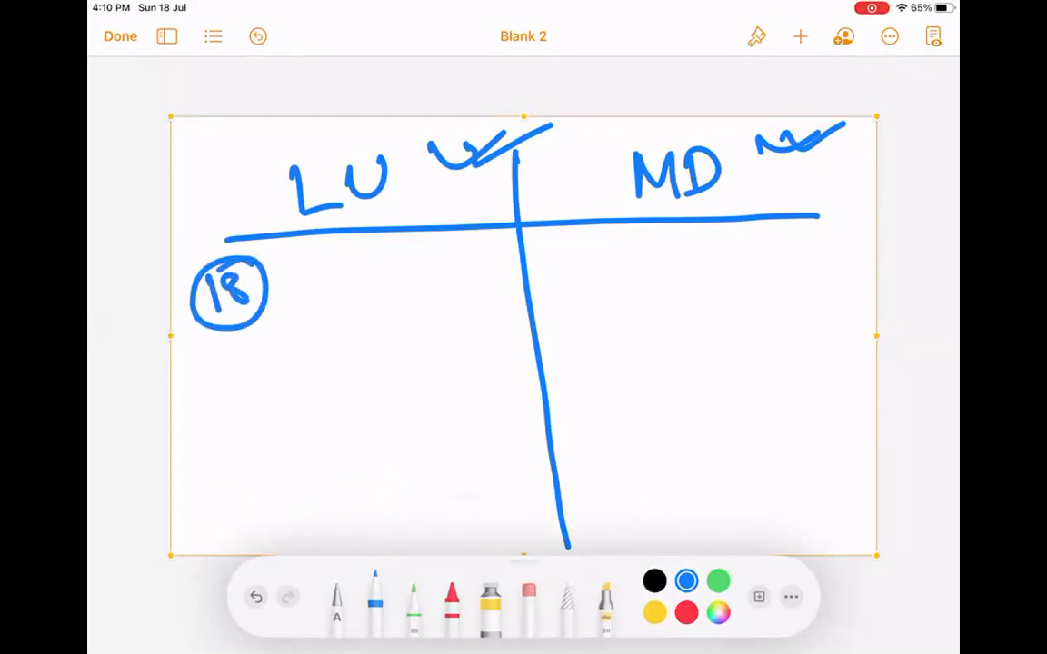
mouse_move(302, 263)
mouse_down()
mouse_move(320, 289)
mouse_move(426, 263)
mouse_up()
mouse_move(256, 338)
mouse_down()
mouse_move(274, 334)
mouse_move(271, 371)
mouse_move(316, 329)
mouse_move(292, 314)
mouse_move(342, 328)
mouse_up()
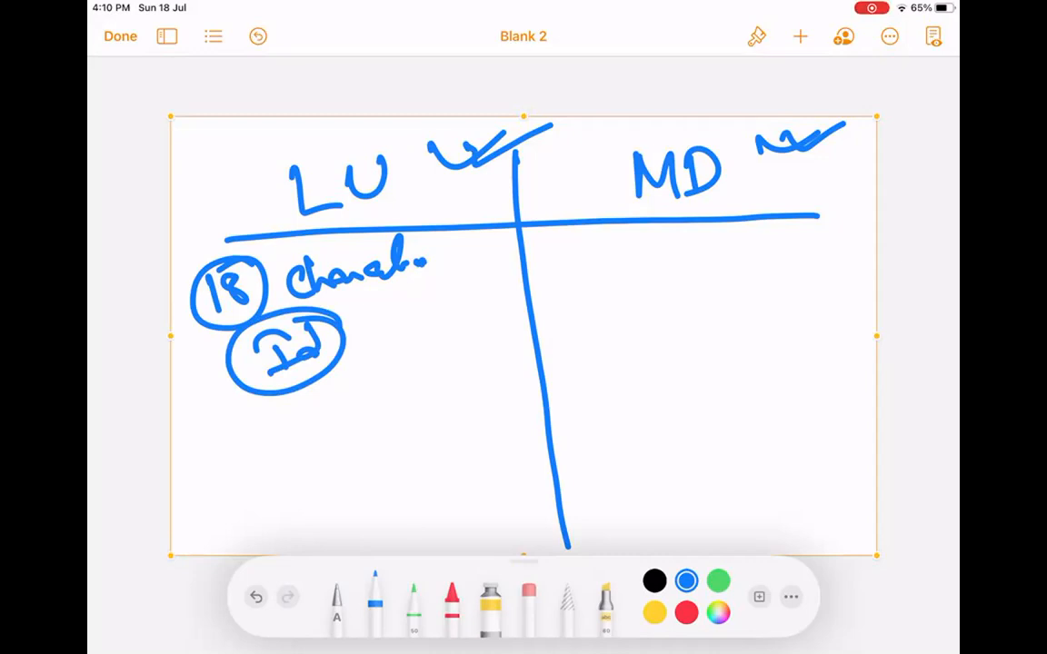
Delete the LU and MD comparison with the 18 character Id note and insert a new blank drawing.
click(606, 116)
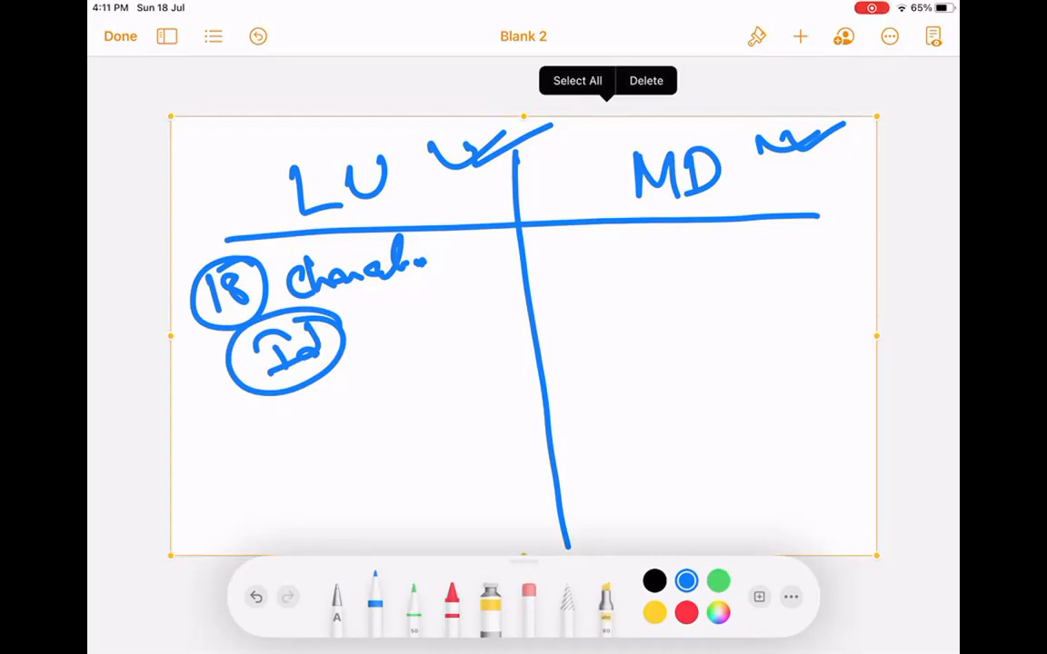
click(646, 81)
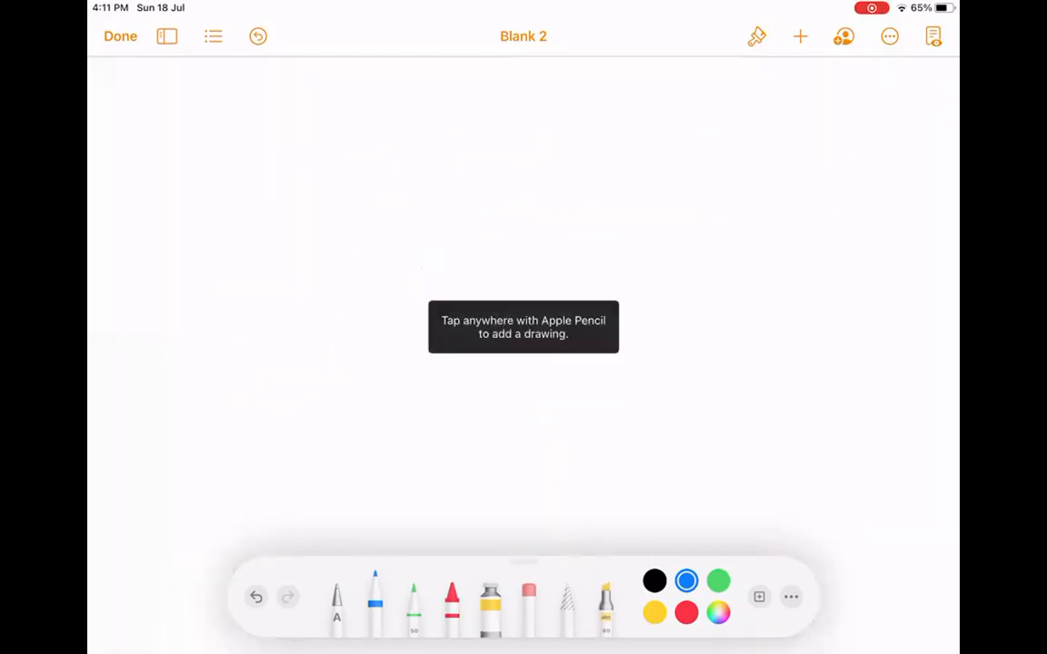
click(800, 36)
click(723, 369)
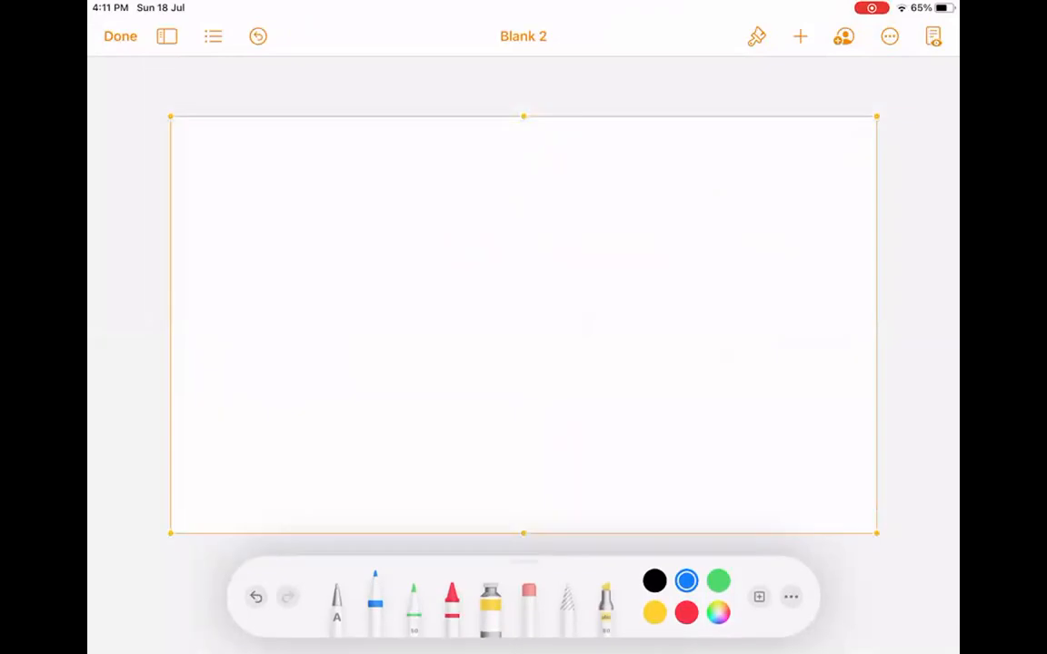
Draw two large rectangles side by side as the outlines of two tables.
drag(231, 214, 226, 479)
mouse_move(231, 214)
mouse_down()
mouse_move(500, 215)
mouse_move(533, 357)
mouse_move(539, 486)
mouse_up()
drag(220, 477, 535, 484)
mouse_move(595, 217)
mouse_down()
mouse_move(593, 456)
mouse_move(618, 482)
mouse_move(865, 486)
mouse_move(718, 213)
mouse_move(848, 339)
mouse_move(856, 498)
mouse_up()
Handwrite "Account" above the first table outline and "Contact" above the second.
mouse_move(309, 184)
mouse_down()
mouse_move(338, 180)
mouse_move(334, 163)
mouse_up()
mouse_move(357, 159)
mouse_down()
mouse_move(356, 179)
mouse_move(373, 179)
mouse_up()
mouse_move(378, 179)
mouse_down()
mouse_move(390, 162)
mouse_move(410, 177)
mouse_up()
mouse_move(431, 163)
mouse_down()
mouse_move(447, 134)
mouse_move(466, 158)
mouse_up()
drag(691, 163, 696, 190)
mouse_move(706, 177)
mouse_down()
mouse_move(716, 184)
mouse_move(745, 148)
mouse_move(789, 142)
mouse_move(787, 191)
mouse_up()
drag(727, 160, 766, 155)
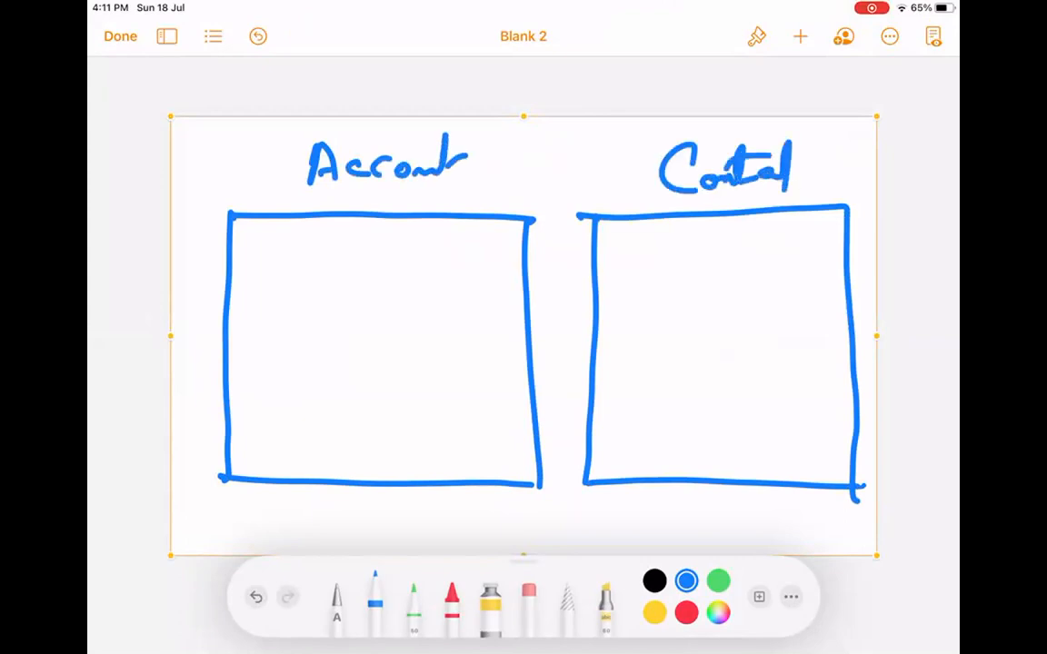
Divide the Account and Contact tables into three columns each and draw a header row line across both.
drag(316, 217, 323, 479)
drag(410, 216, 418, 486)
mouse_move(222, 273)
mouse_down()
mouse_move(542, 264)
mouse_move(843, 277)
mouse_up()
click(658, 219)
drag(657, 218, 649, 491)
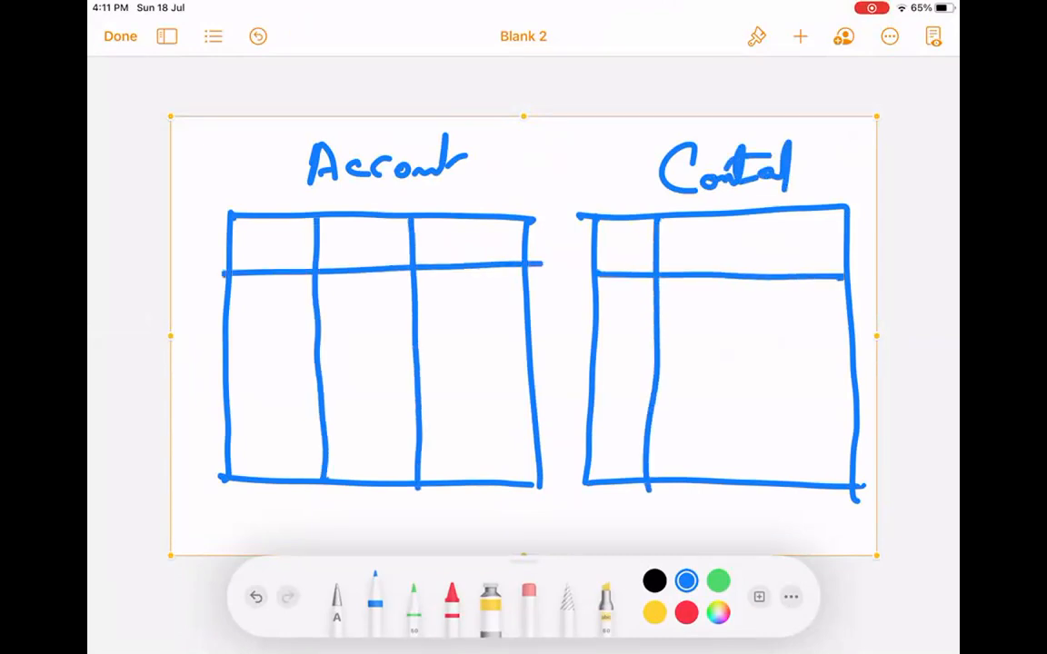
drag(747, 209, 746, 497)
Handwrite "Id" in the first header cell of both the Account and Contact tables.
mouse_move(251, 239)
mouse_down()
mouse_move(248, 263)
mouse_move(269, 229)
mouse_up()
drag(236, 264, 287, 252)
mouse_move(608, 243)
mouse_down()
mouse_move(608, 260)
mouse_move(616, 230)
mouse_up()
drag(597, 260, 639, 258)
drag(636, 225, 638, 259)
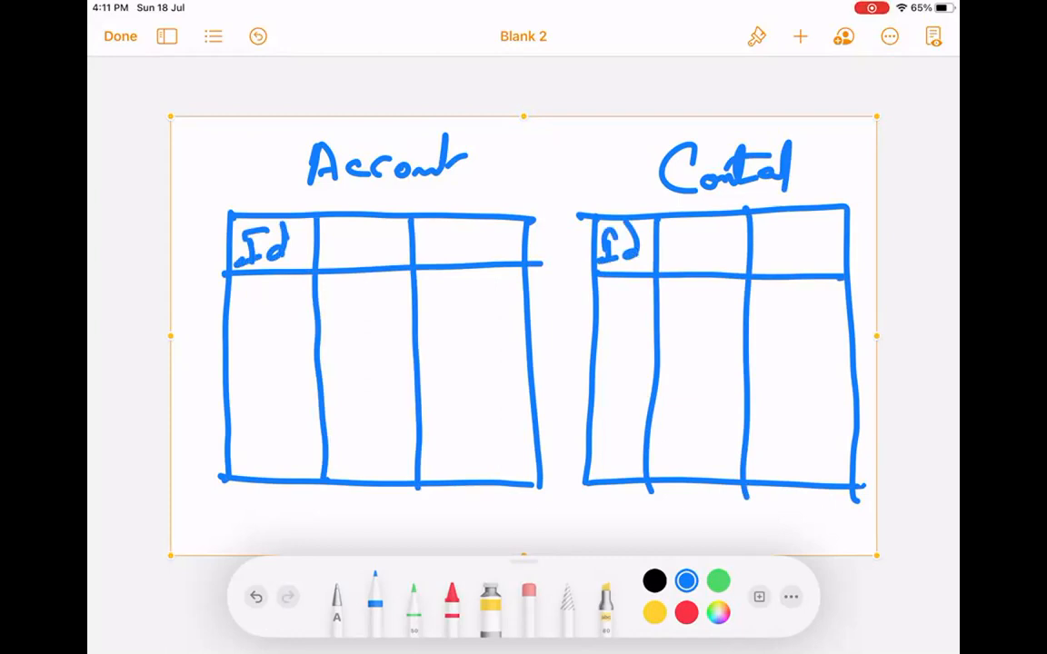
Draw two horizontal lines in each table to form three rows below the header.
drag(225, 330, 536, 329)
drag(225, 397, 530, 393)
drag(592, 327, 841, 325)
drag(593, 393, 870, 389)
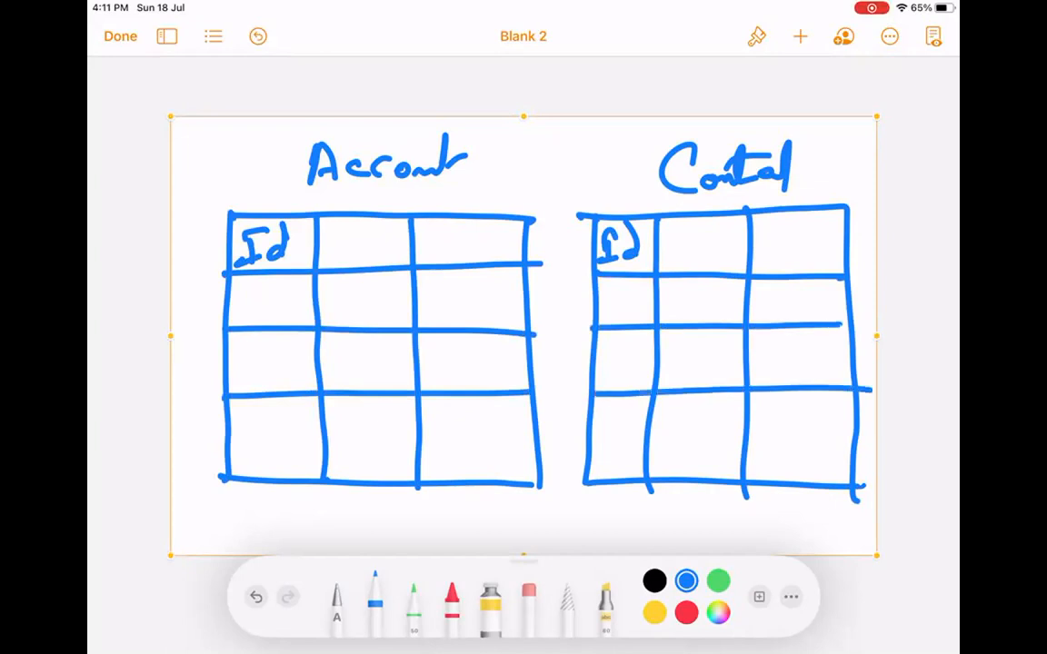
Handwrite "R1", "R2" and "R3" in the three rows of the Account table's Id column.
mouse_move(248, 284)
mouse_down()
mouse_move(248, 316)
mouse_move(277, 311)
mouse_move(253, 377)
mouse_up()
mouse_move(254, 347)
mouse_down()
mouse_move(272, 380)
mouse_move(312, 369)
mouse_up()
drag(255, 420, 256, 454)
mouse_move(256, 420)
mouse_down()
mouse_move(278, 455)
mouse_move(281, 442)
mouse_up()
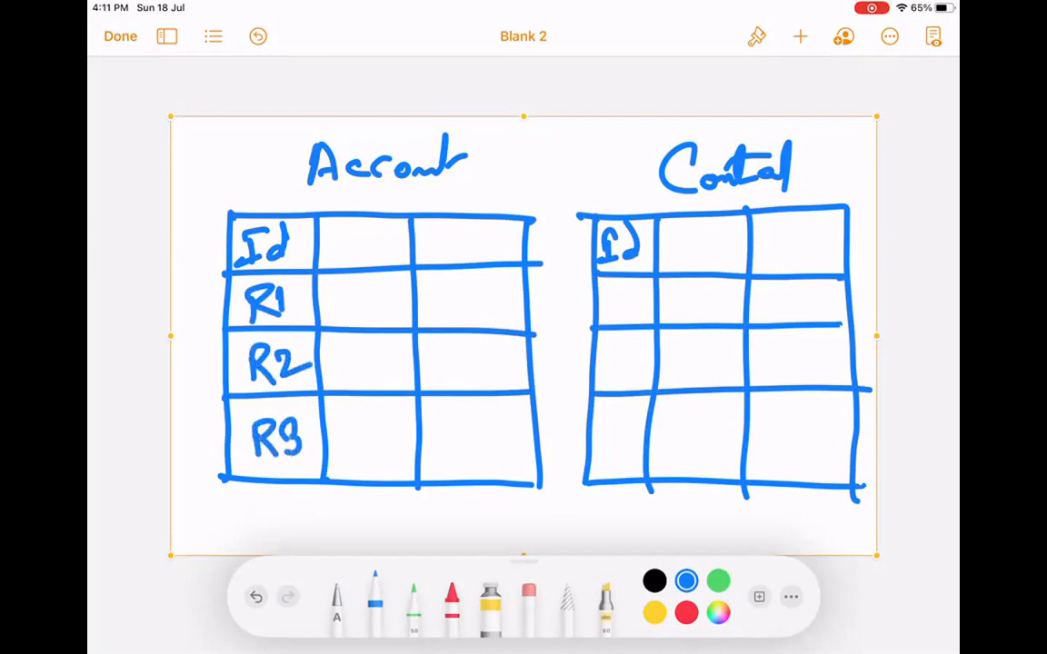
Handwrite the note on 18-character case-insensitive and 15-character IDs below the tables, and "A a" between the table titles.
drag(192, 500, 197, 534)
mouse_move(243, 494)
mouse_down()
mouse_move(227, 531)
mouse_move(244, 495)
mouse_move(277, 533)
mouse_move(347, 518)
mouse_move(371, 517)
mouse_move(365, 528)
mouse_move(437, 525)
mouse_move(491, 511)
mouse_move(523, 545)
mouse_up()
click(500, 510)
mouse_move(557, 512)
mouse_down()
mouse_move(556, 534)
mouse_move(571, 536)
mouse_up()
mouse_move(631, 515)
mouse_down()
mouse_move(623, 529)
mouse_move(674, 525)
mouse_up()
mouse_move(696, 516)
mouse_down()
mouse_move(698, 528)
mouse_move(780, 523)
mouse_move(800, 507)
mouse_move(813, 523)
mouse_up()
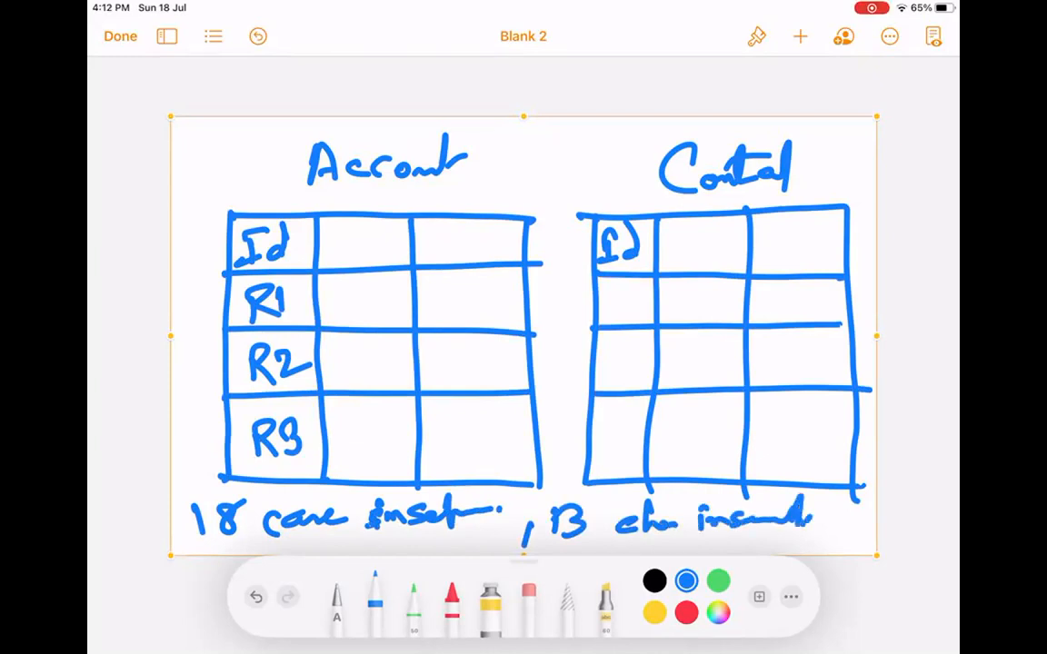
mouse_move(524, 182)
mouse_down()
mouse_move(550, 160)
mouse_move(551, 179)
mouse_up()
mouse_move(528, 165)
mouse_down()
mouse_move(581, 155)
mouse_move(605, 175)
mouse_up()
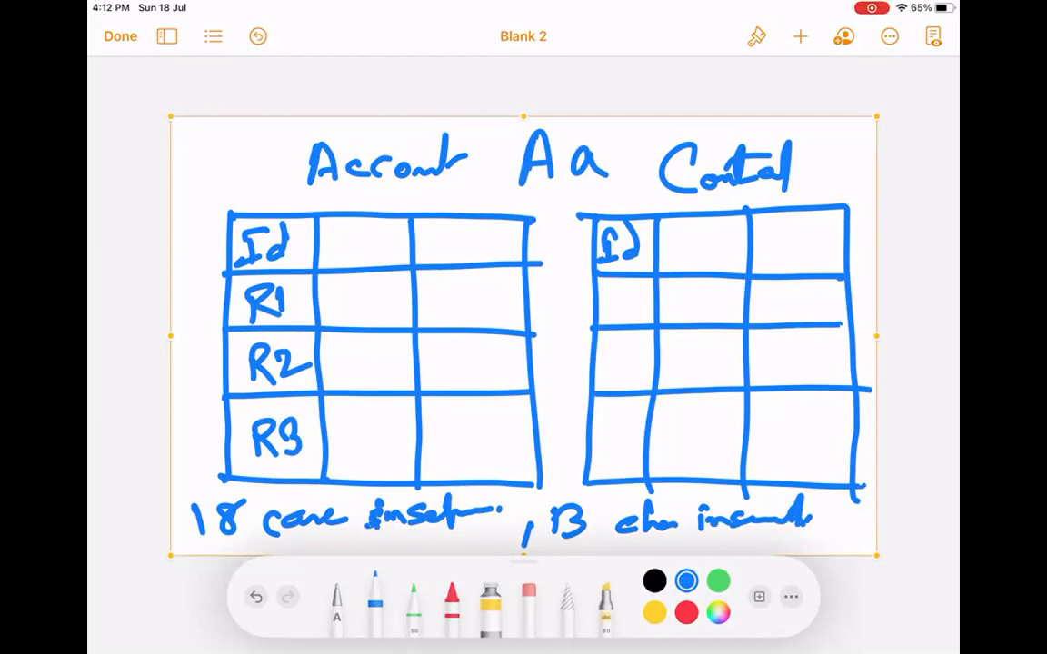
Circle the 15 and the 18 in the note below the tables.
click(528, 598)
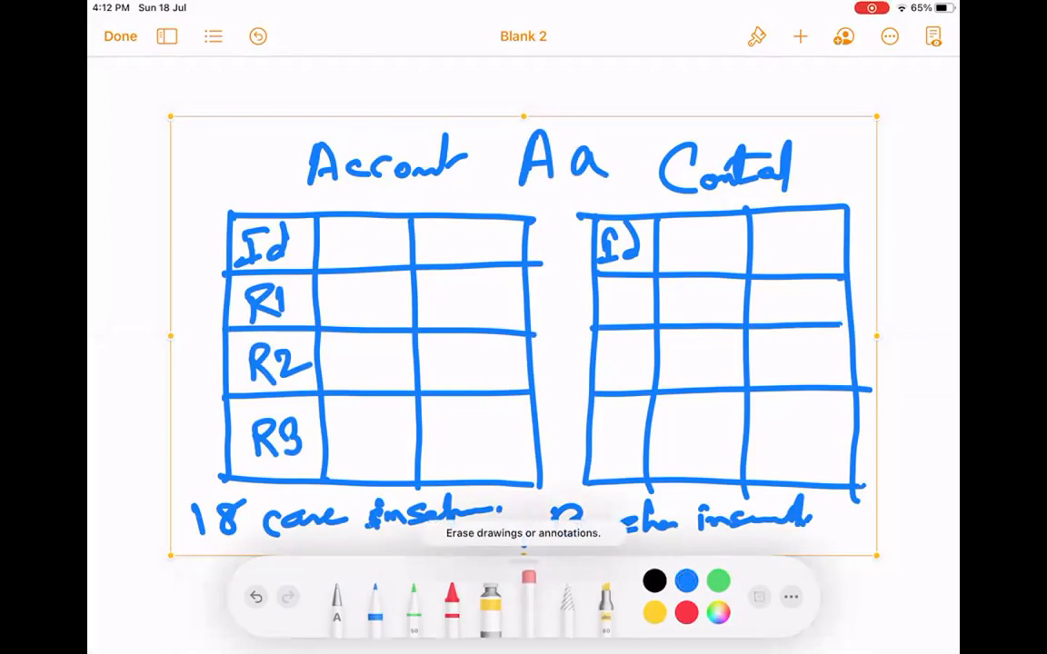
click(525, 518)
click(374, 598)
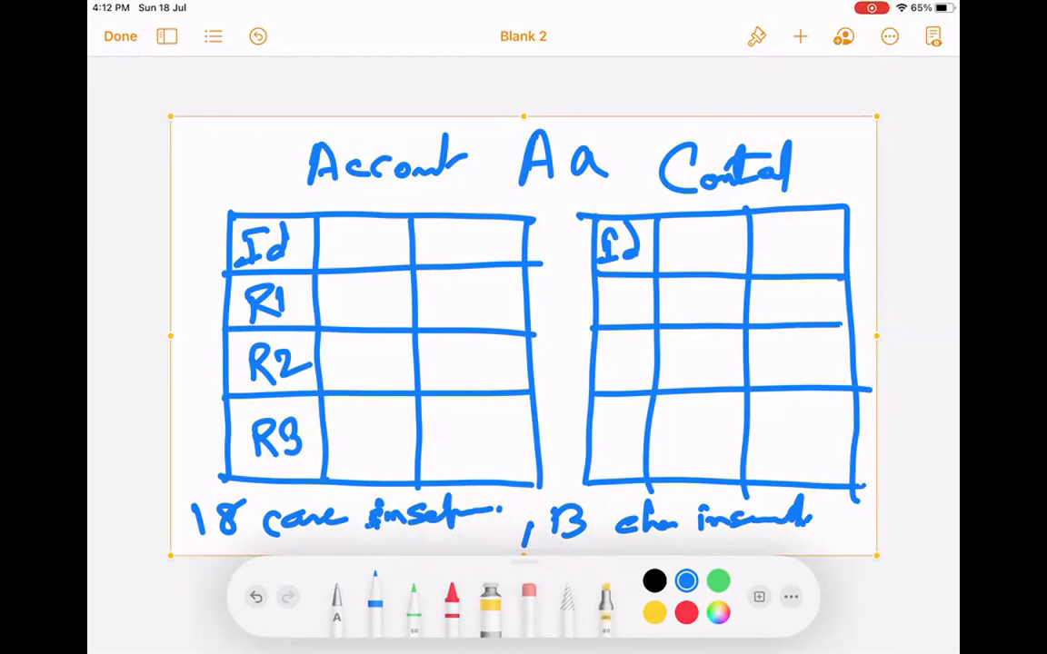
mouse_move(590, 502)
mouse_down()
mouse_move(530, 518)
mouse_move(576, 495)
mouse_move(596, 541)
mouse_move(591, 495)
mouse_move(618, 519)
mouse_move(540, 536)
mouse_move(521, 523)
mouse_move(571, 496)
mouse_up()
mouse_move(250, 501)
mouse_down()
mouse_move(197, 489)
mouse_move(255, 526)
mouse_move(183, 521)
mouse_move(251, 532)
mouse_move(226, 543)
mouse_up()
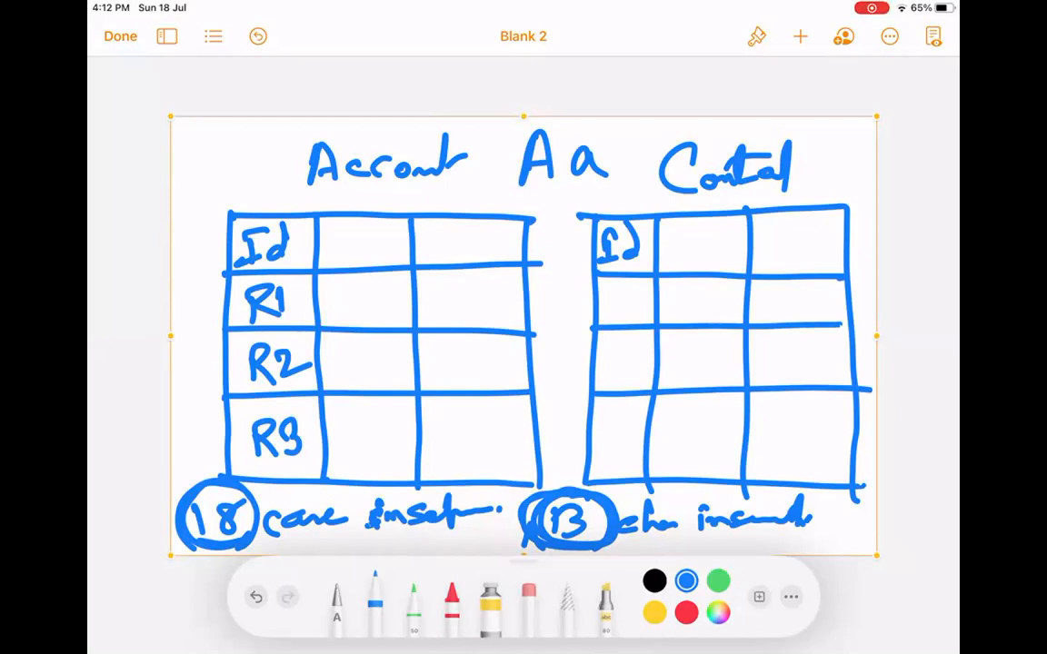
Shade the corners of the Id header cells in both the Account and Contact tables.
drag(236, 219, 233, 245)
drag(309, 220, 311, 264)
drag(598, 220, 586, 227)
drag(652, 265, 641, 272)
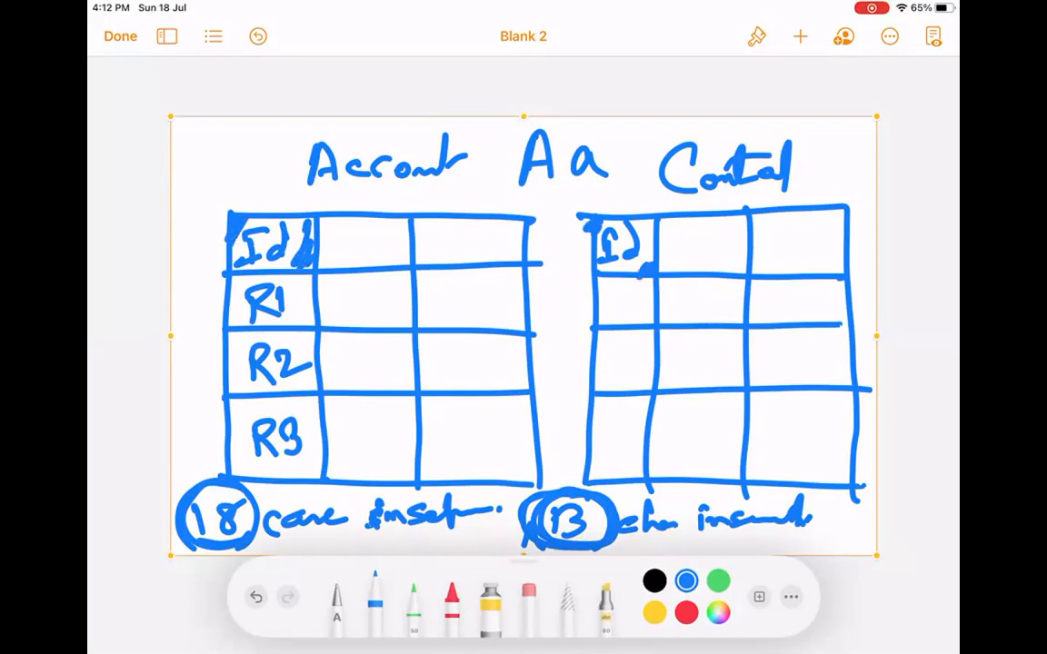
Handwrite 18 over the Account table's row labels and in each row of the Contact table's Id column.
mouse_move(238, 282)
mouse_down()
mouse_move(239, 314)
mouse_move(296, 281)
mouse_up()
mouse_move(247, 349)
mouse_down()
mouse_move(254, 389)
mouse_move(314, 334)
mouse_up()
mouse_move(251, 409)
mouse_down()
mouse_move(256, 449)
mouse_move(318, 397)
mouse_up()
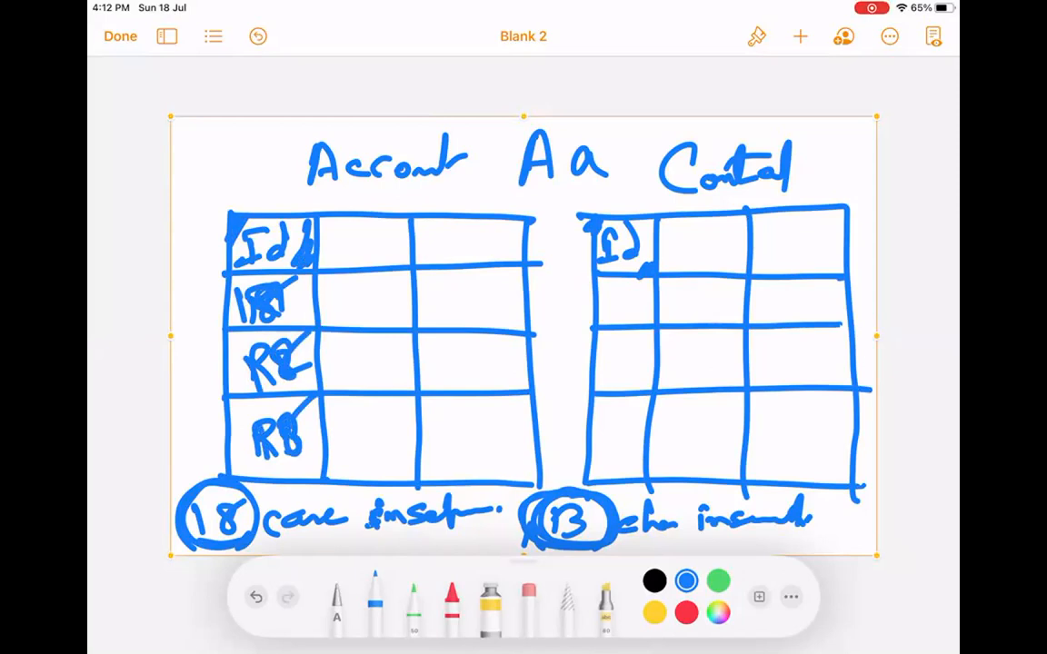
drag(609, 289, 611, 318)
drag(622, 310, 646, 287)
mouse_move(611, 343)
mouse_down()
mouse_move(613, 374)
mouse_move(646, 344)
mouse_up()
drag(601, 431, 604, 454)
drag(616, 450, 640, 410)
Draw arrows down to both Id headers and label the Account arrow "PK".
mouse_move(621, 154)
mouse_down()
mouse_move(623, 209)
mouse_move(643, 182)
mouse_up()
mouse_move(255, 153)
mouse_down()
mouse_move(258, 205)
mouse_move(273, 177)
mouse_up()
mouse_move(183, 141)
mouse_down()
mouse_move(186, 186)
mouse_move(189, 168)
mouse_up()
mouse_move(211, 143)
mouse_down()
mouse_move(210, 177)
mouse_move(253, 171)
mouse_up()
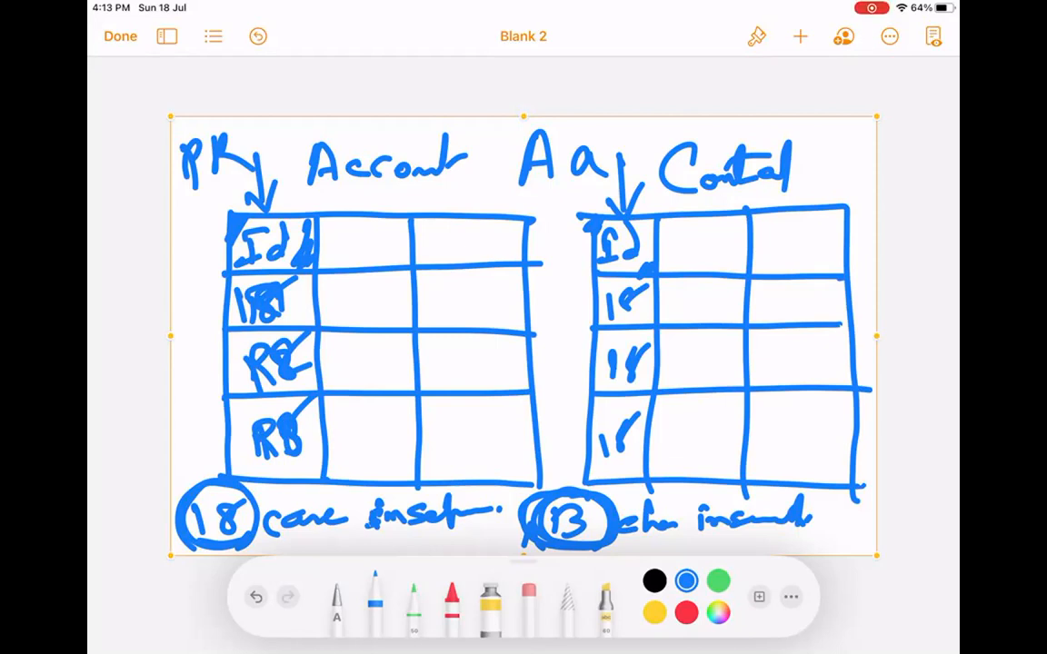
Handwrite "Acc Id" in the Contact table's third header cell and scribble in the first Account Id cell and first Acc Id cell.
drag(835, 326, 849, 326)
mouse_move(764, 222)
mouse_down()
mouse_move(756, 247)
mouse_move(812, 236)
mouse_move(817, 220)
mouse_move(827, 234)
mouse_move(803, 263)
mouse_move(823, 259)
mouse_up()
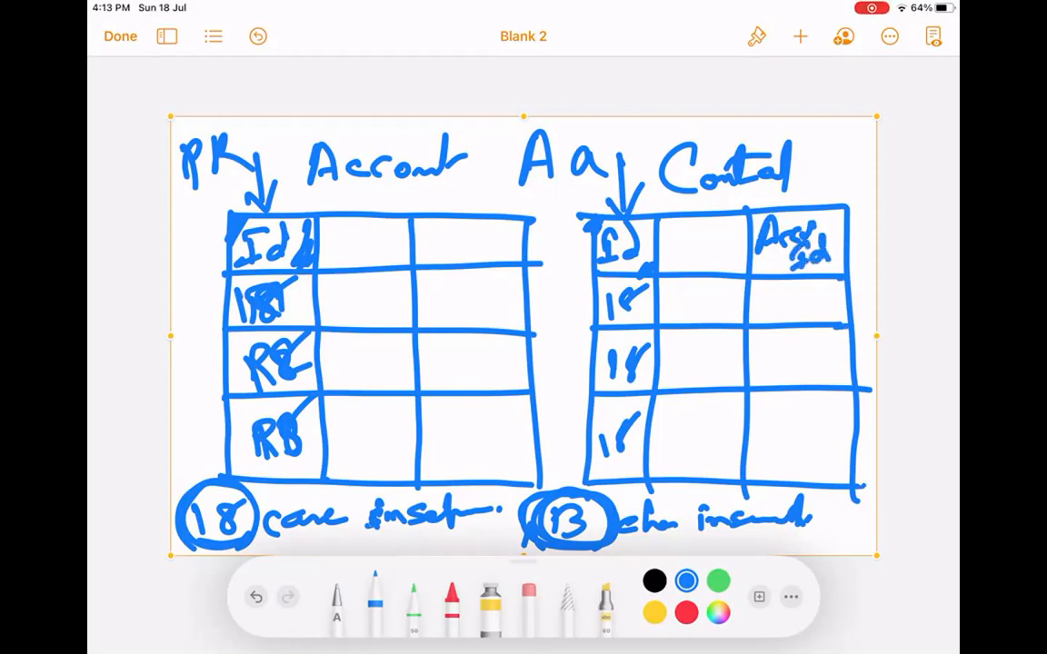
mouse_move(235, 293)
mouse_down()
mouse_move(278, 284)
mouse_move(291, 295)
mouse_up()
drag(759, 298, 831, 300)
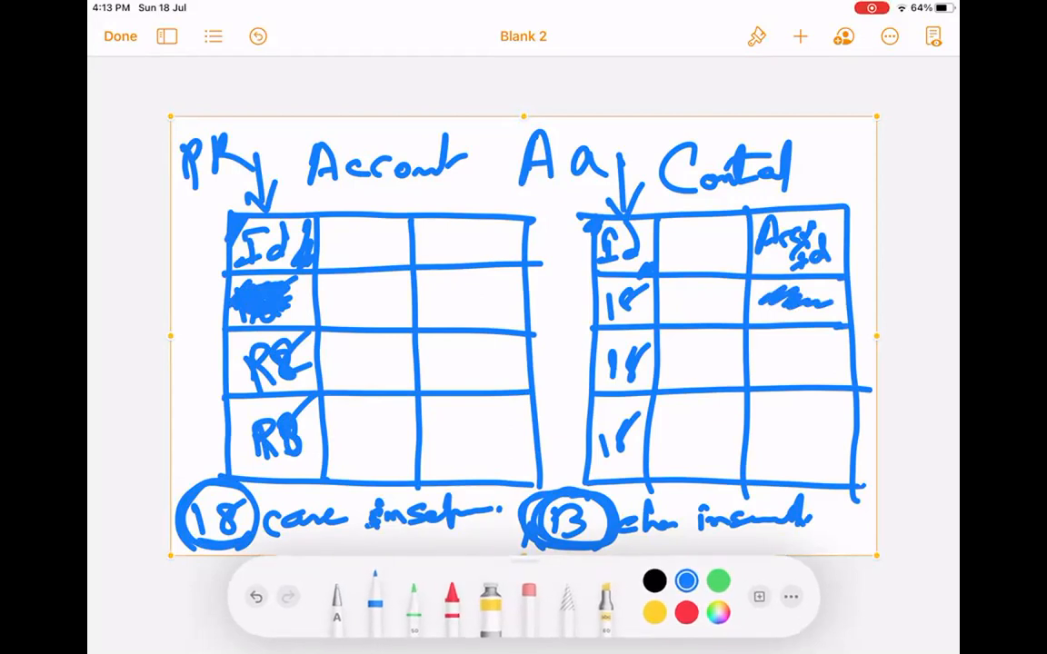
Erase the entries in the Account table's Id rows and the scribble in the Contact table's first Acc Id cell.
click(529, 601)
mouse_move(257, 314)
mouse_down()
mouse_move(258, 286)
mouse_move(285, 284)
mouse_move(217, 274)
mouse_move(254, 278)
mouse_move(231, 289)
mouse_up()
mouse_move(251, 374)
mouse_down()
mouse_move(305, 339)
mouse_move(303, 365)
mouse_move(264, 375)
mouse_up()
mouse_move(258, 454)
mouse_down()
mouse_move(287, 439)
mouse_move(260, 433)
mouse_move(300, 432)
mouse_move(276, 427)
mouse_up()
drag(765, 302, 830, 305)
Handwrite "A1", "A2" and "A3" with the pen in the three rows of the Account table's Id column.
click(375, 595)
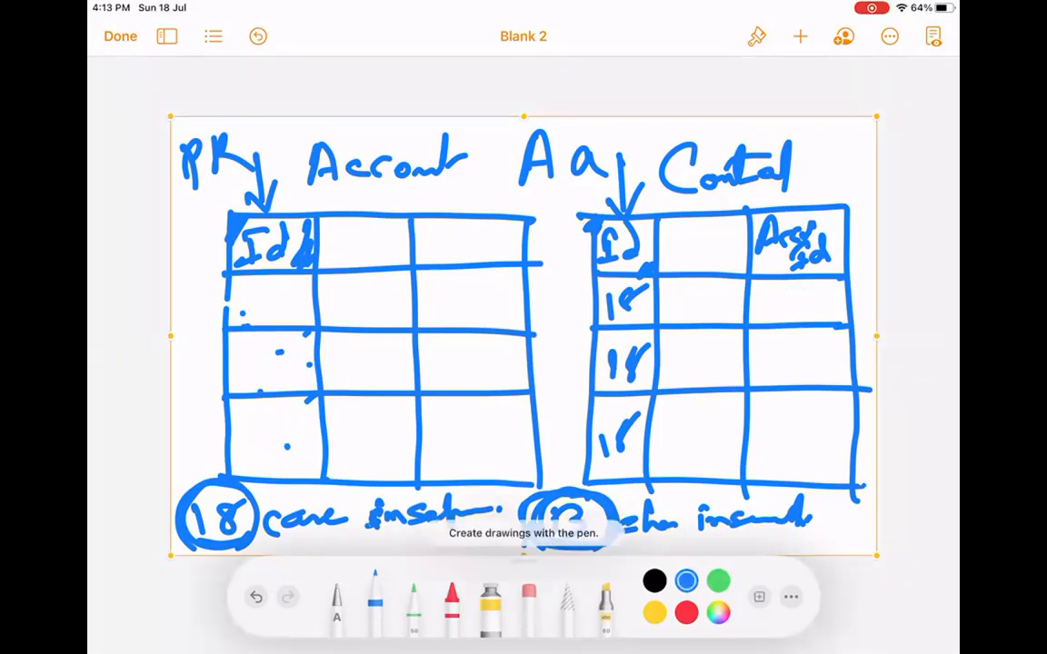
drag(250, 318, 285, 318)
drag(246, 370, 294, 365)
drag(245, 446, 280, 453)
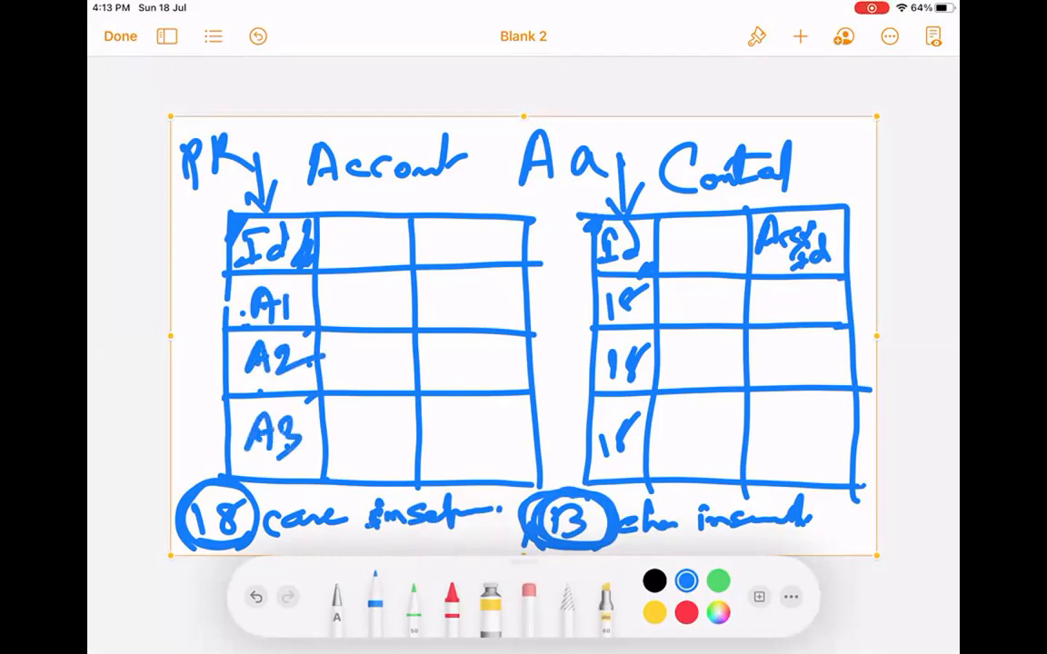
Handwrite "A1", "A1" and "A2" in the three rows of the Contact table's Acc Id column.
mouse_move(770, 316)
mouse_down()
mouse_move(783, 289)
mouse_move(796, 318)
mouse_up()
drag(775, 307, 793, 306)
drag(806, 289, 809, 318)
drag(769, 373, 801, 370)
mouse_move(776, 360)
mouse_down()
mouse_move(794, 359)
mouse_move(809, 380)
mouse_up()
mouse_move(769, 447)
mouse_down()
mouse_move(784, 410)
mouse_move(799, 447)
mouse_up()
drag(774, 432, 849, 438)
Handwrite "C1", "C2" and "C3" in the three rows of the Contact table's middle column.
drag(692, 293, 695, 318)
mouse_move(715, 293)
mouse_down()
mouse_move(692, 374)
mouse_move(738, 371)
mouse_up()
drag(687, 424, 688, 454)
drag(700, 423, 703, 455)
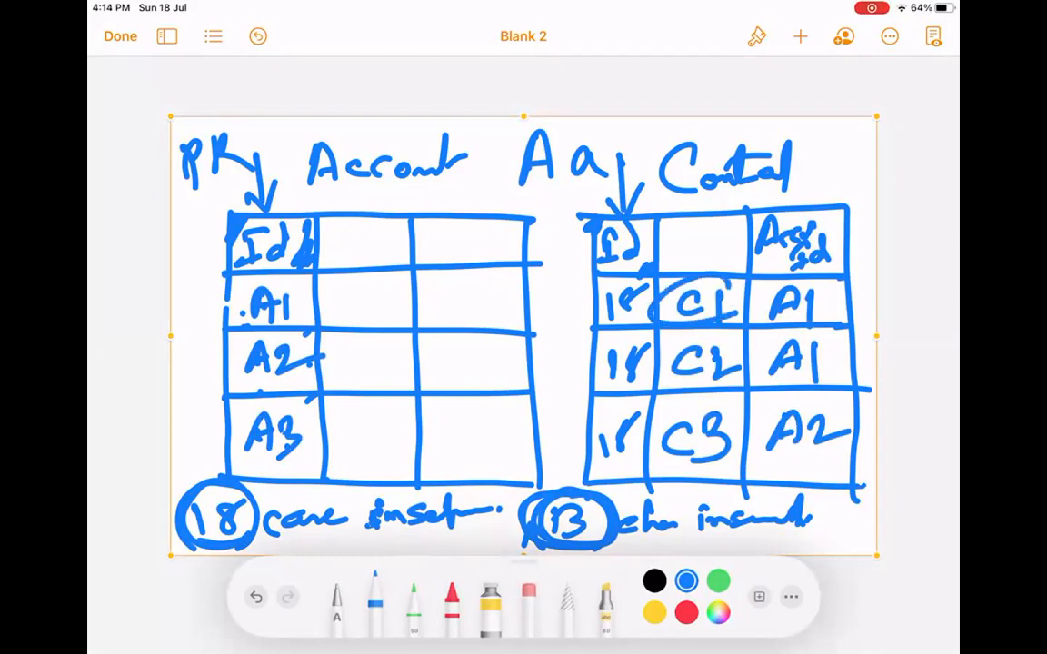
Circle C1, C2 and C3, the pair of A1 entries, and the A2 entry in the Contact table.
drag(734, 286, 718, 280)
drag(729, 338, 668, 386)
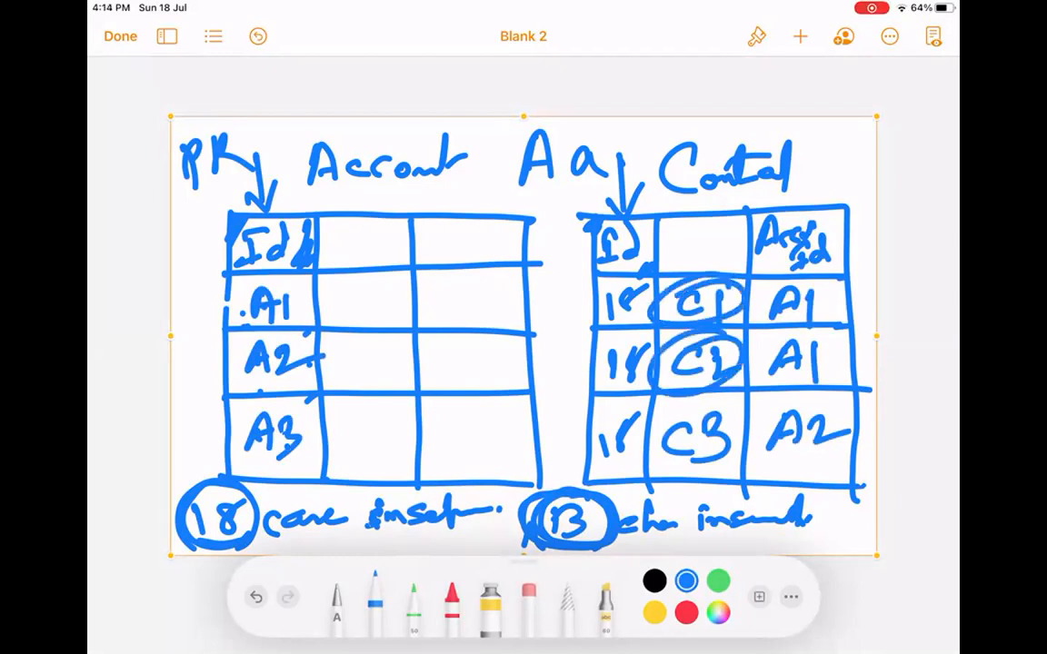
drag(817, 280, 843, 289)
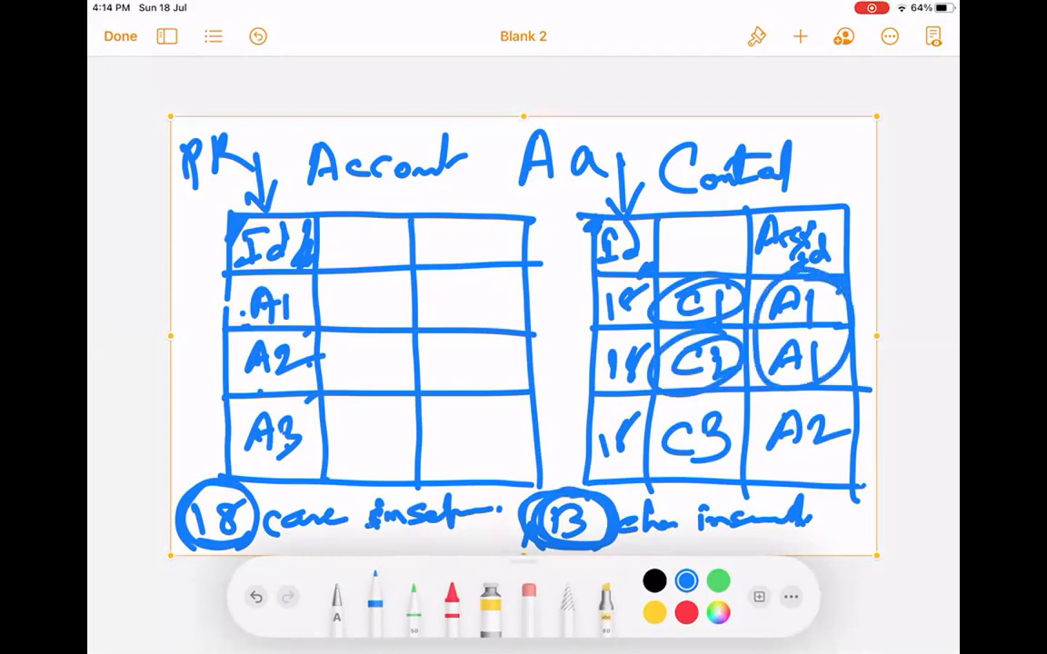
mouse_move(732, 409)
mouse_down()
mouse_move(671, 411)
mouse_move(718, 400)
mouse_up()
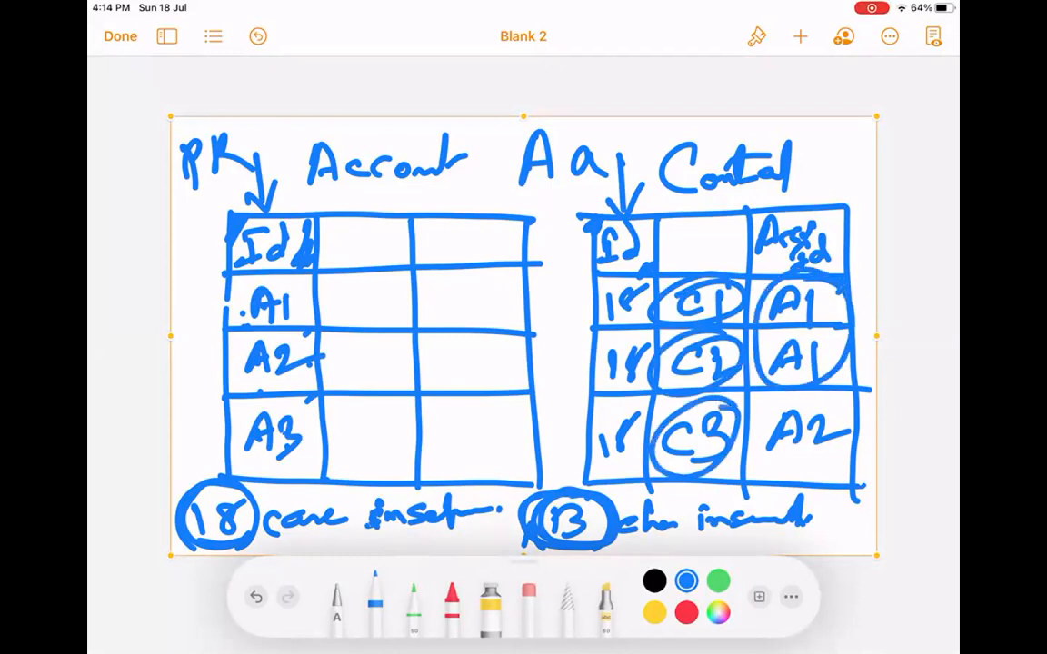
drag(822, 408, 852, 416)
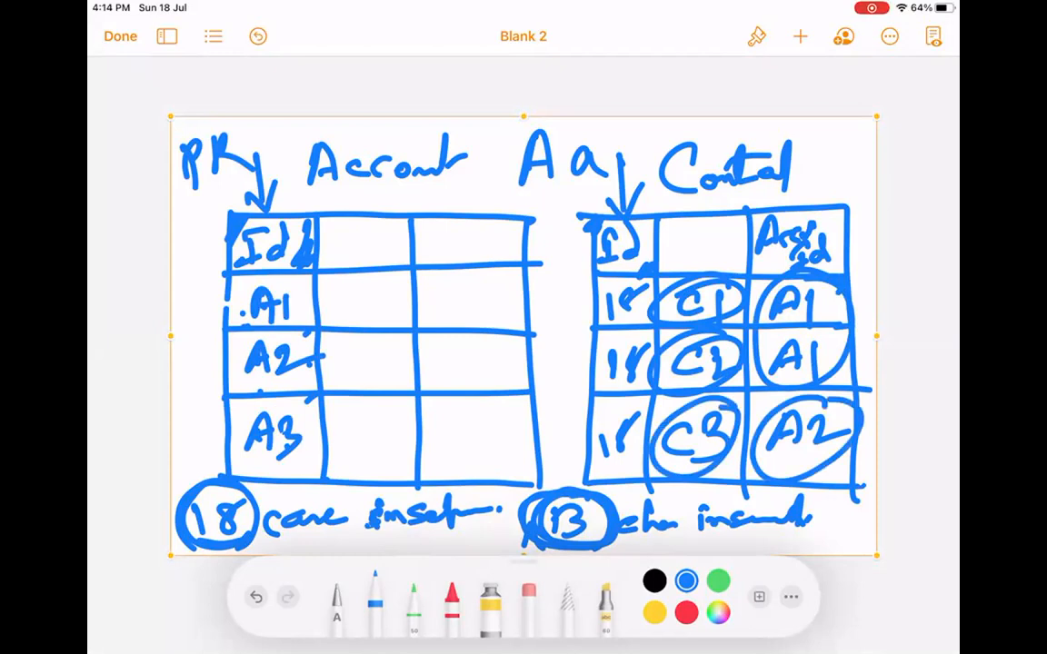
Draw lines linking the first Account row to two Contact rows and the second to the third, and label the relationship "1:n".
mouse_move(520, 310)
mouse_down()
mouse_move(601, 302)
mouse_move(589, 354)
mouse_move(602, 368)
mouse_up()
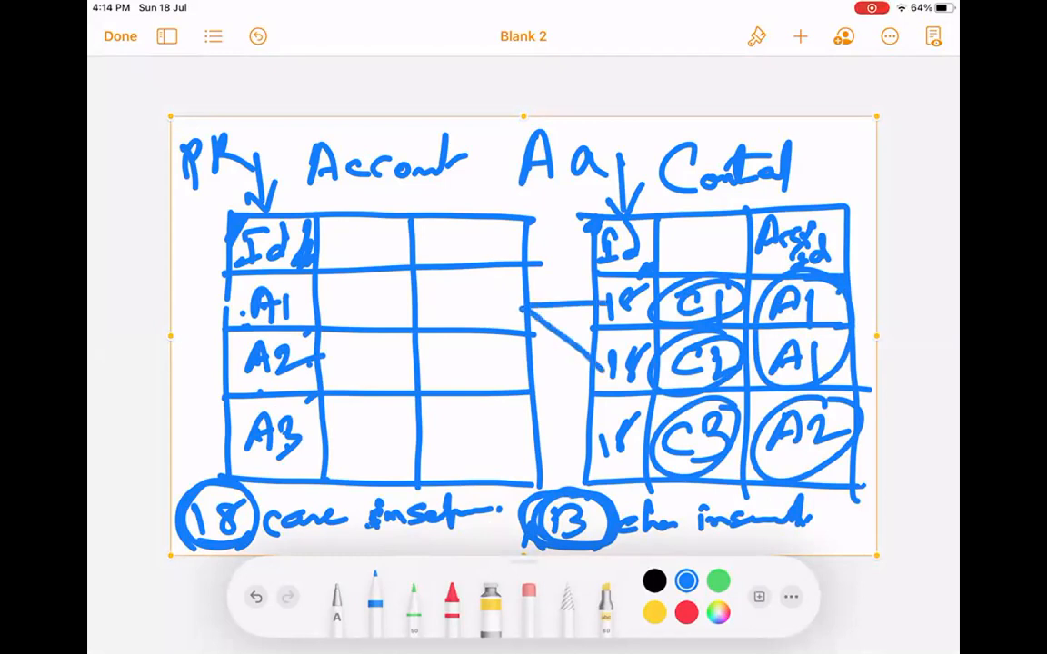
drag(530, 377, 590, 439)
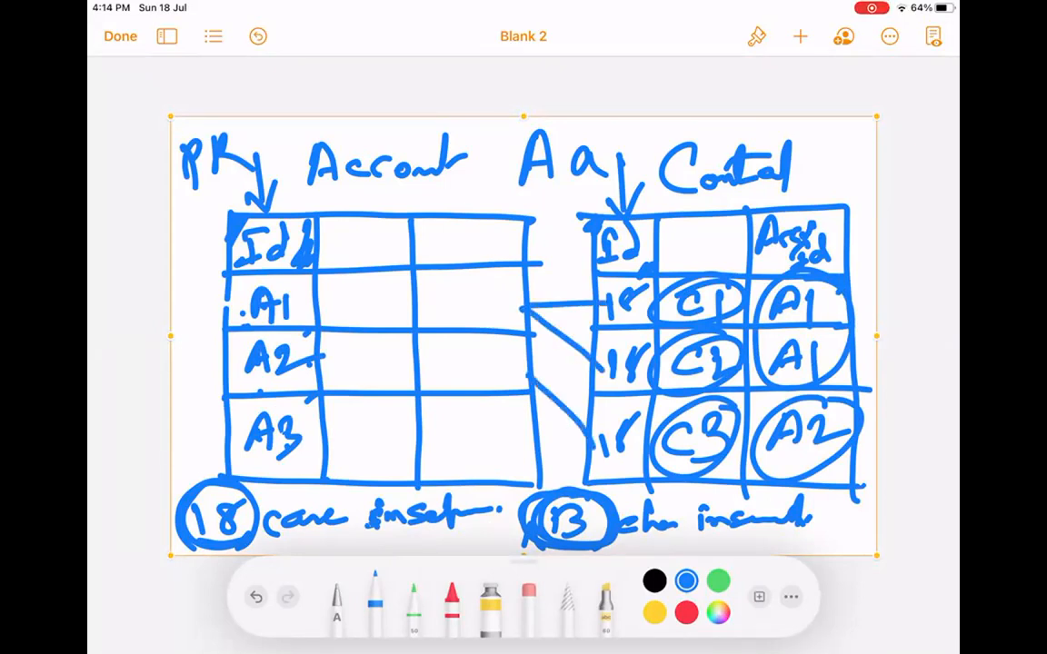
mouse_move(550, 238)
mouse_down()
mouse_move(551, 267)
mouse_move(587, 267)
mouse_up()
click(558, 246)
click(558, 262)
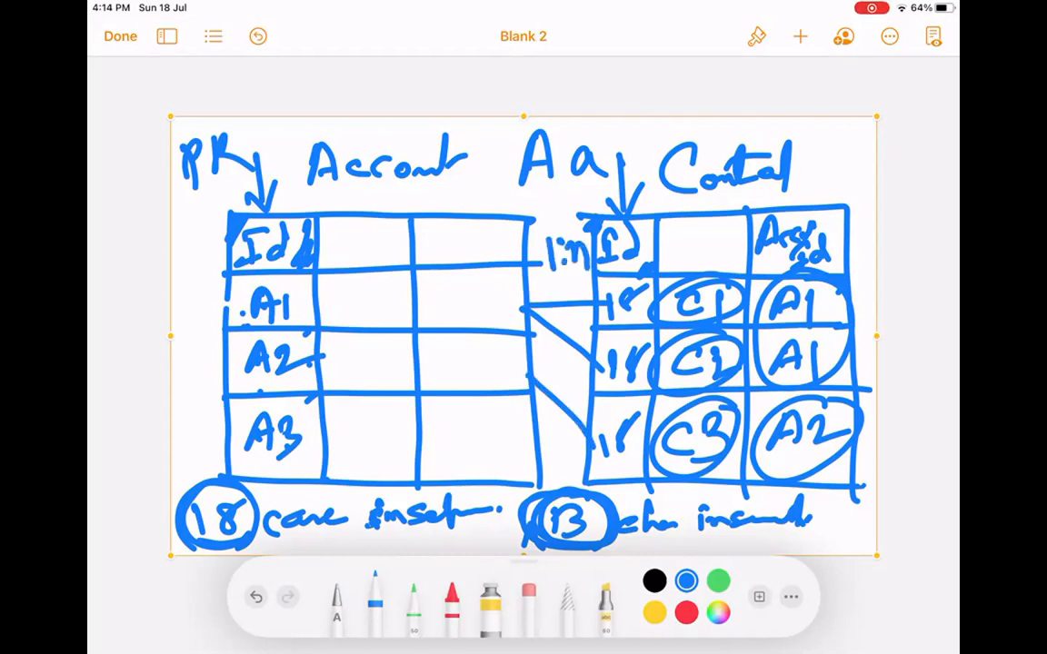
Mark the A1 entries in both tables, handwrite "FK" above the Acc Id column, and underline the PK and FK labels.
mouse_move(230, 296)
mouse_down()
mouse_move(228, 324)
mouse_move(281, 316)
mouse_up()
drag(802, 301, 805, 308)
mouse_move(814, 146)
mouse_down()
mouse_move(813, 181)
mouse_move(830, 145)
mouse_up()
mouse_move(814, 163)
mouse_down()
mouse_move(827, 163)
mouse_move(836, 182)
mouse_up()
drag(854, 149, 856, 181)
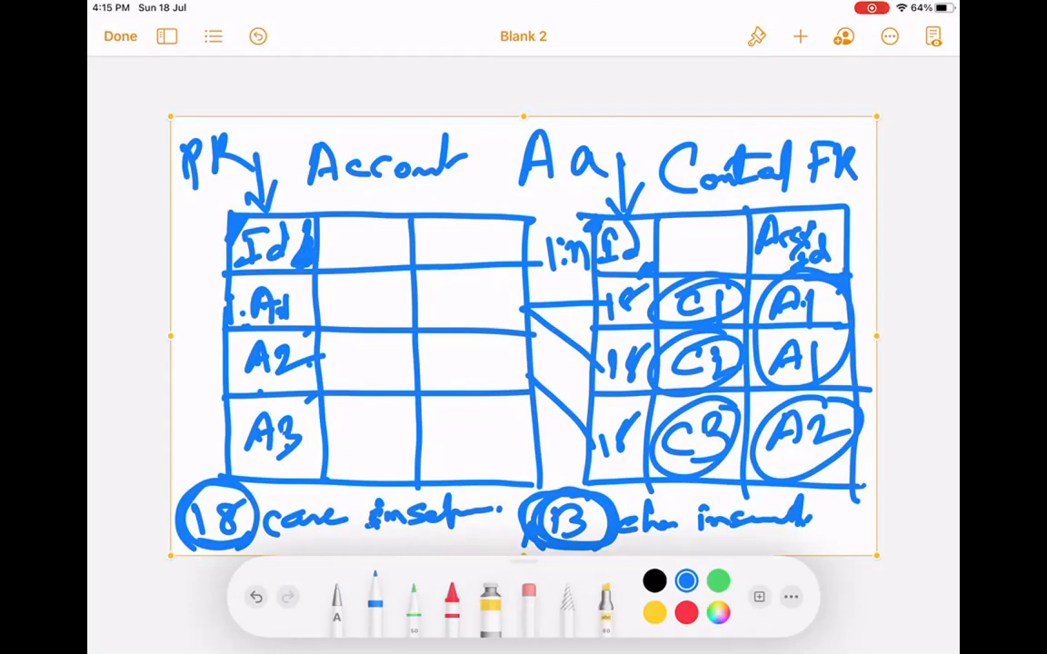
drag(185, 209, 239, 179)
drag(819, 199, 865, 189)
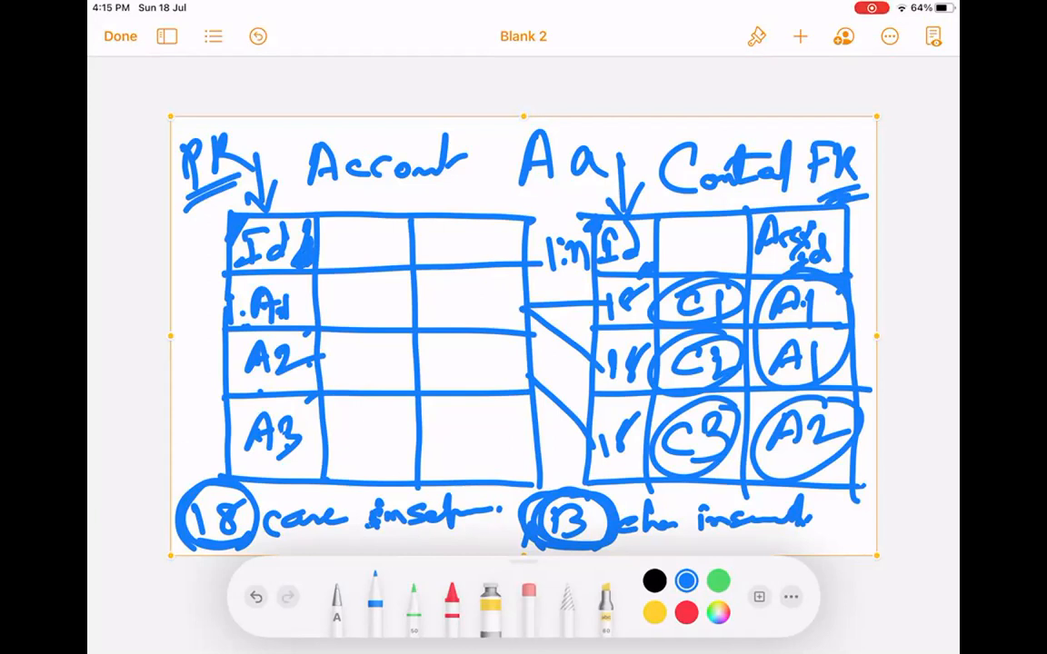
Delete the Account and Contact tables drawing and insert a new blank drawing.
click(583, 159)
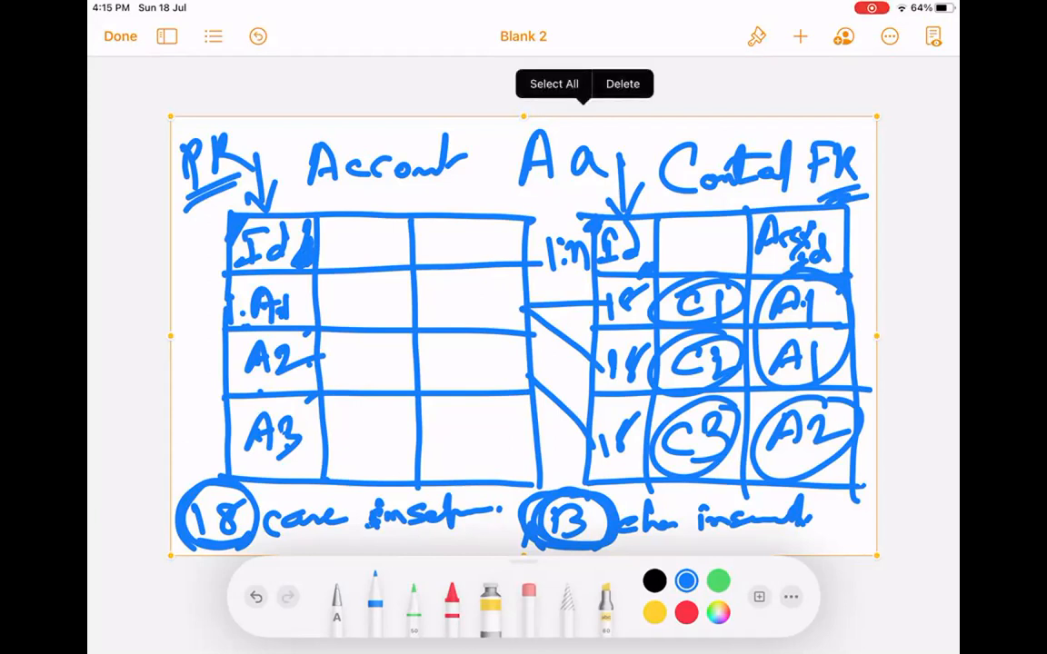
click(622, 84)
click(801, 36)
click(724, 369)
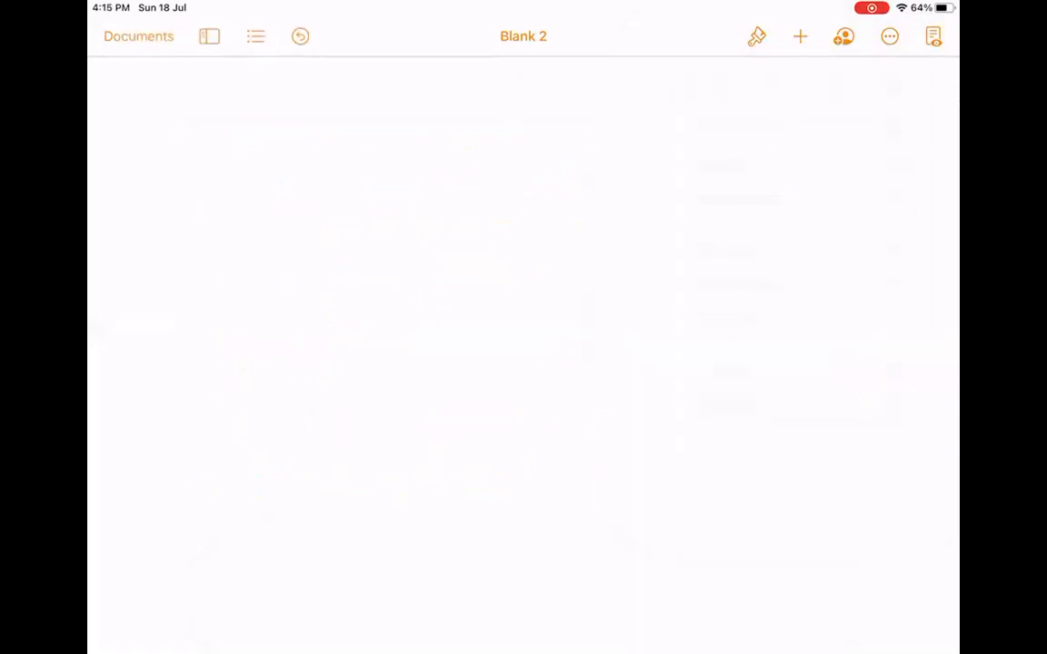
Handwrite a circled 18 and draw a wide rectangle beside it filled with a scribbled line of text.
drag(247, 198, 258, 246)
mouse_move(289, 198)
mouse_down()
mouse_move(276, 201)
mouse_move(302, 195)
mouse_up()
mouse_move(308, 173)
mouse_down()
mouse_move(313, 187)
mouse_move(272, 161)
mouse_up()
mouse_move(442, 163)
mouse_down()
mouse_move(445, 273)
mouse_move(811, 238)
mouse_move(801, 279)
mouse_up()
drag(434, 277, 825, 267)
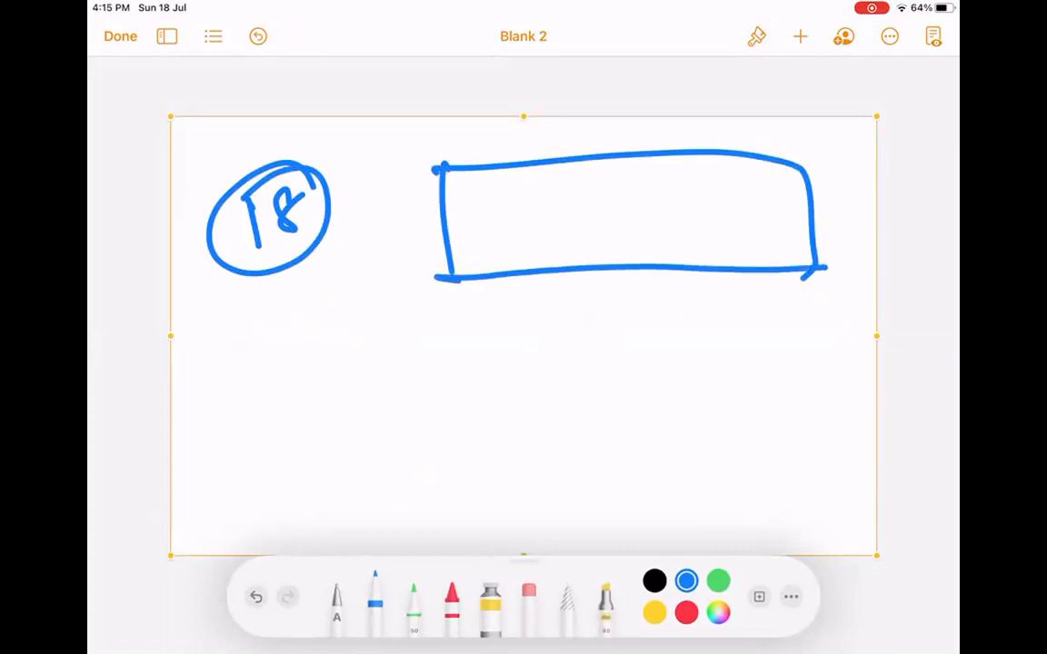
mouse_move(470, 226)
mouse_down()
mouse_move(635, 210)
mouse_move(771, 218)
mouse_up()
mouse_move(569, 242)
mouse_down()
mouse_move(603, 223)
mouse_move(794, 210)
mouse_up()
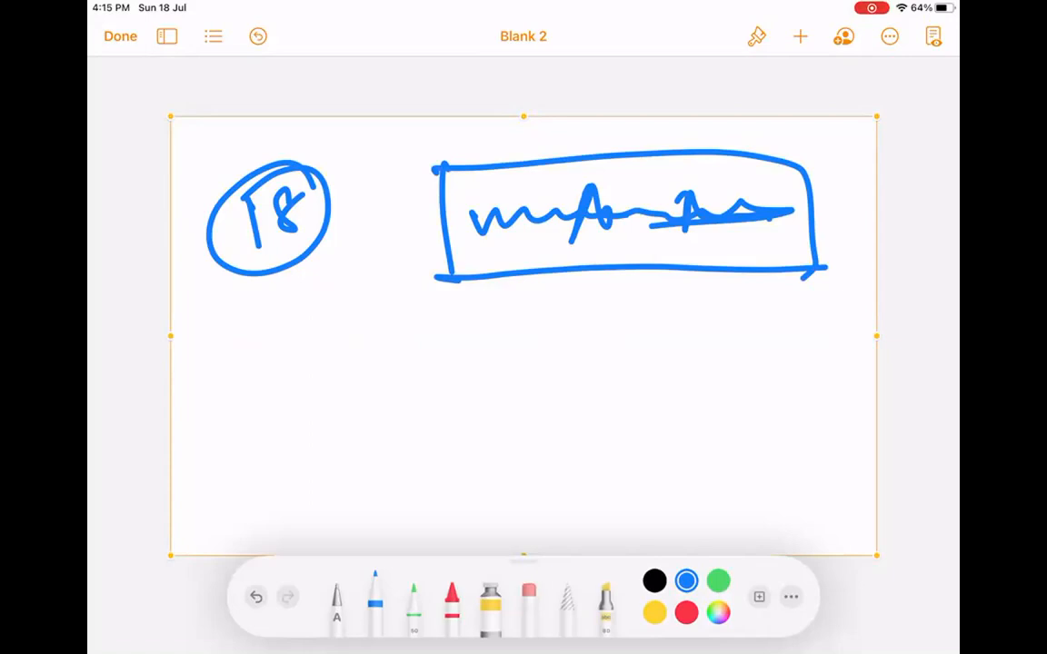
Retrace the upper rectangle's outline and draw a second rectangle containing "Name" below it.
mouse_move(434, 164)
mouse_down()
mouse_move(446, 274)
mouse_move(800, 271)
mouse_move(700, 152)
mouse_move(440, 178)
mouse_up()
mouse_move(458, 352)
mouse_down()
mouse_move(459, 484)
mouse_move(812, 462)
mouse_move(626, 358)
mouse_move(809, 353)
mouse_up()
drag(809, 353, 799, 470)
mouse_move(534, 393)
mouse_down()
mouse_move(534, 414)
mouse_move(570, 387)
mouse_move(605, 438)
mouse_move(647, 416)
mouse_move(734, 416)
mouse_up()
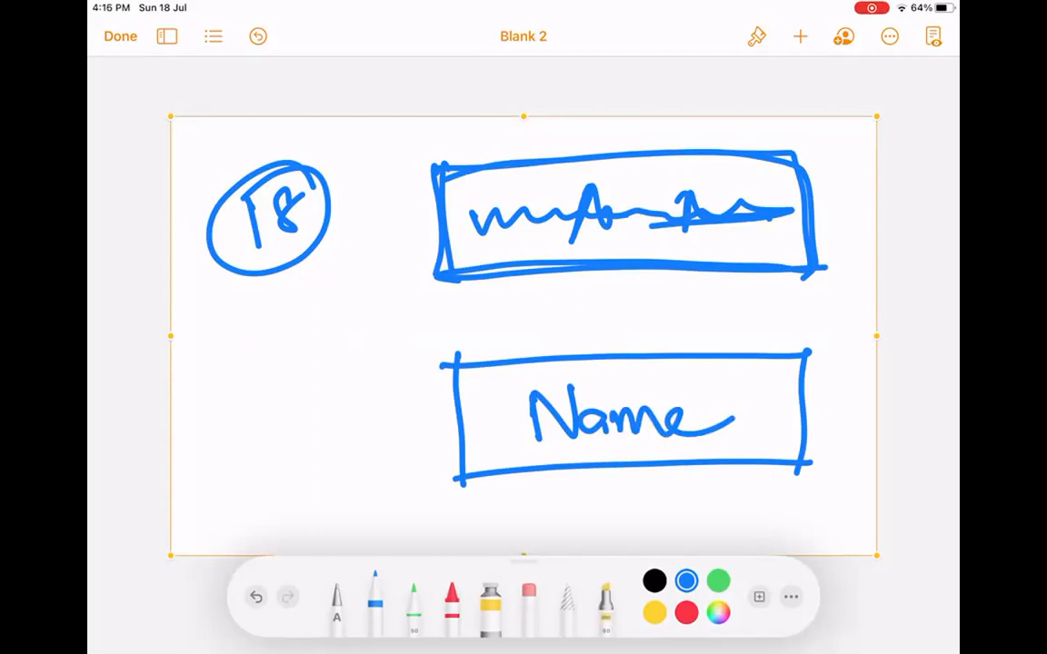
Retrace the outline of the Name rectangle and draw a double underline beneath it.
mouse_move(452, 351)
mouse_down()
mouse_move(803, 344)
mouse_move(818, 463)
mouse_move(581, 472)
mouse_move(450, 400)
mouse_move(447, 356)
mouse_up()
drag(551, 492, 731, 488)
drag(551, 494, 736, 491)
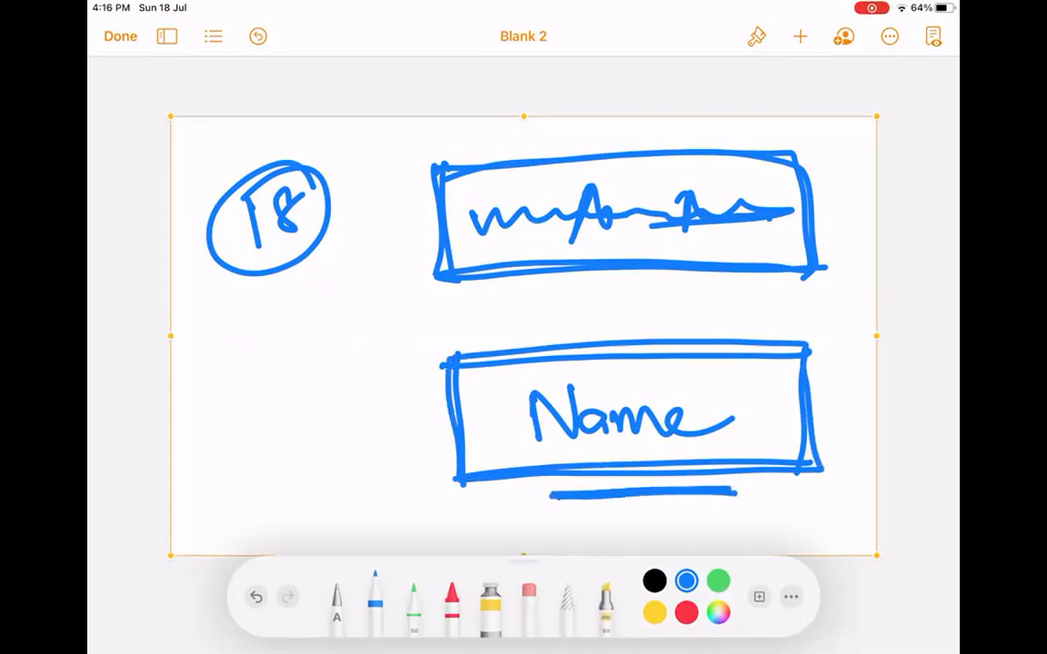
Delete the drawing with the 18 and Name boxes and insert a new blank drawing.
click(566, 129)
click(605, 81)
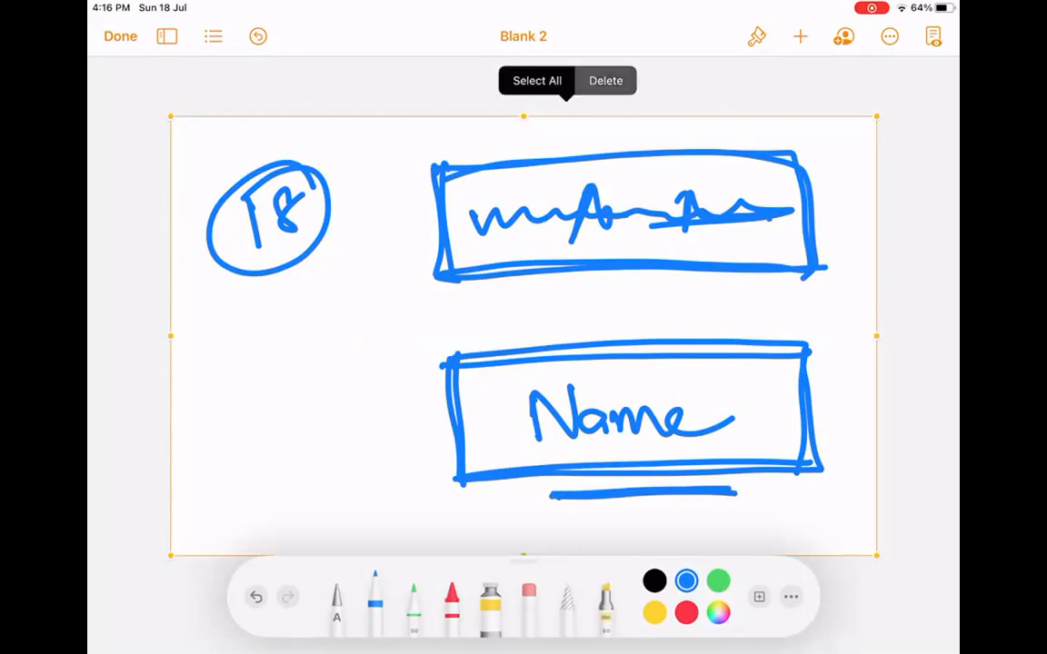
click(800, 36)
click(721, 369)
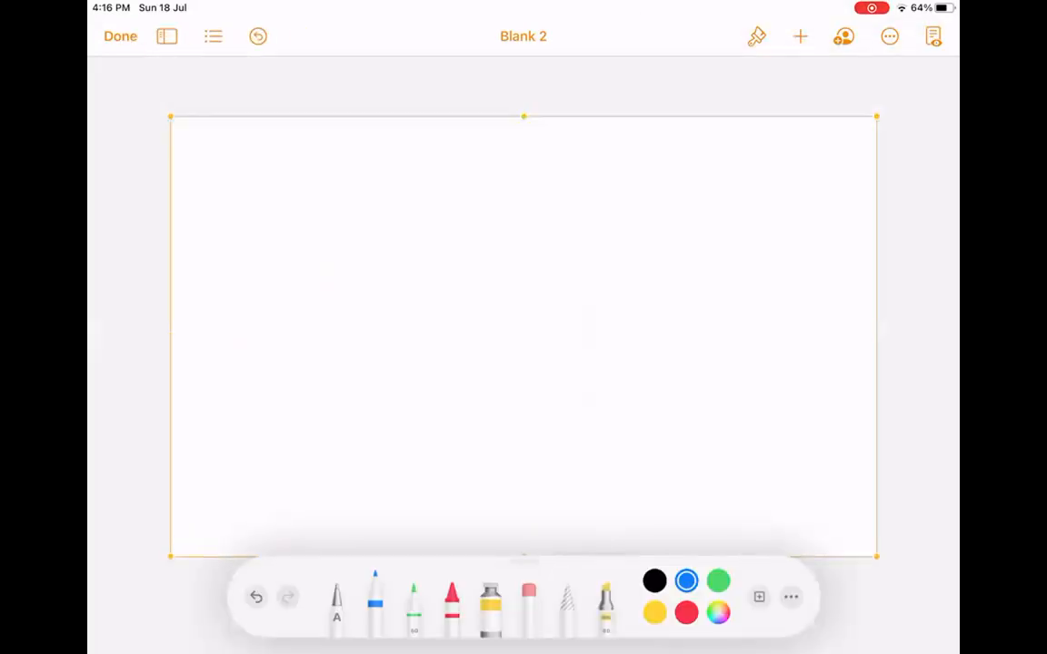
Draw a large page outline containing a small box with an abbreviated, underlined account name label.
mouse_move(327, 194)
mouse_down()
mouse_move(747, 482)
mouse_move(773, 437)
mouse_move(761, 482)
mouse_up()
drag(370, 284, 379, 343)
mouse_move(374, 282)
mouse_down()
mouse_move(554, 340)
mouse_move(467, 354)
mouse_move(377, 350)
mouse_move(427, 318)
mouse_move(543, 322)
mouse_up()
click(368, 345)
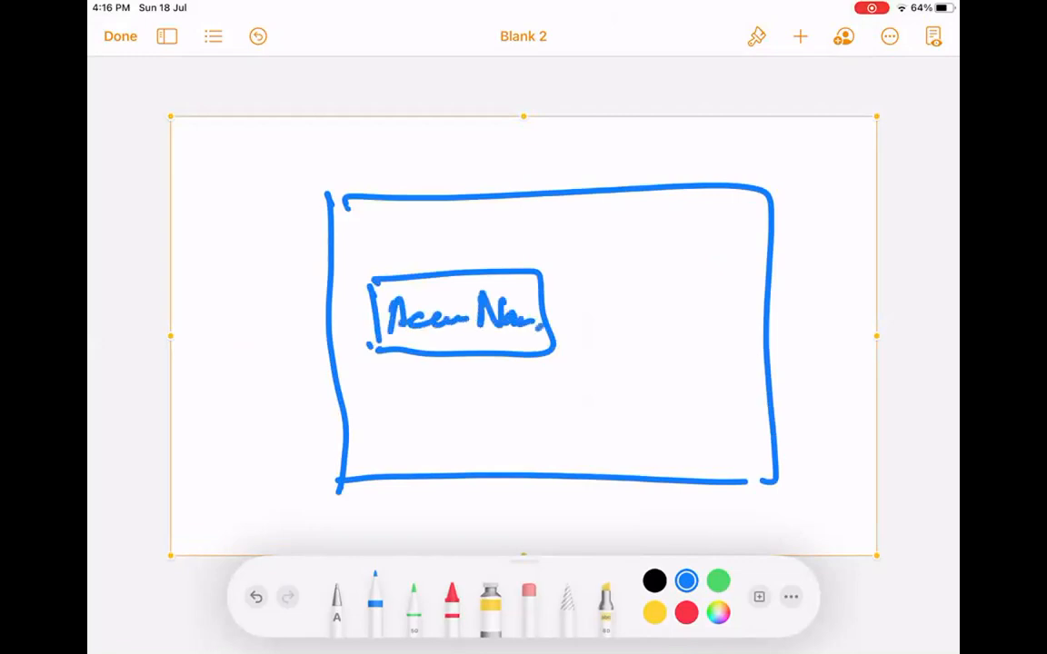
drag(427, 342, 486, 338)
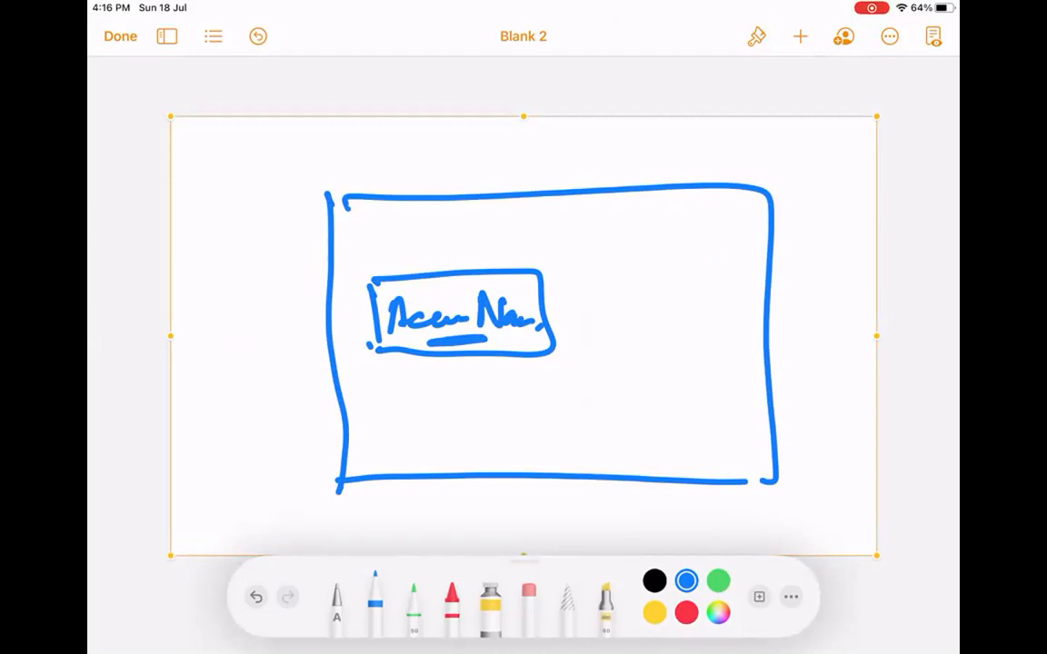
Handwrite a circled "Id" outside the upper left corner of the page outline.
mouse_move(214, 160)
mouse_down()
mouse_move(228, 201)
mouse_move(238, 164)
mouse_up()
mouse_move(216, 209)
mouse_down()
mouse_move(244, 193)
mouse_move(263, 142)
mouse_move(247, 144)
mouse_up()
mouse_move(292, 162)
mouse_down()
mouse_move(303, 152)
mouse_move(289, 146)
mouse_up()
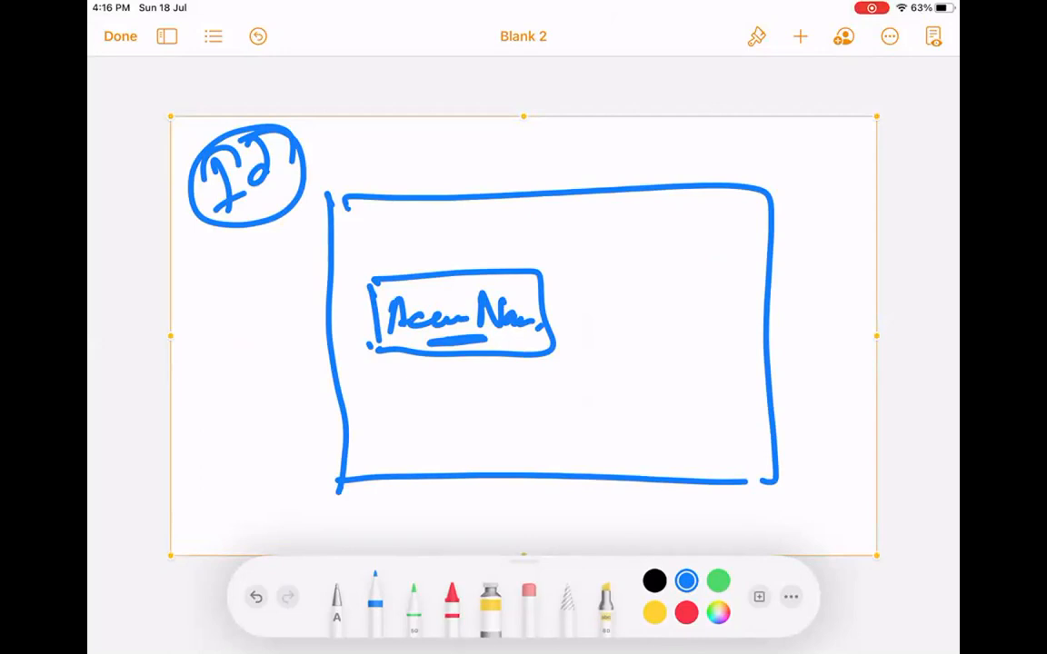
Delete the drawing with the circled Id and account name box and insert a new blank drawing.
click(559, 336)
click(597, 79)
click(800, 36)
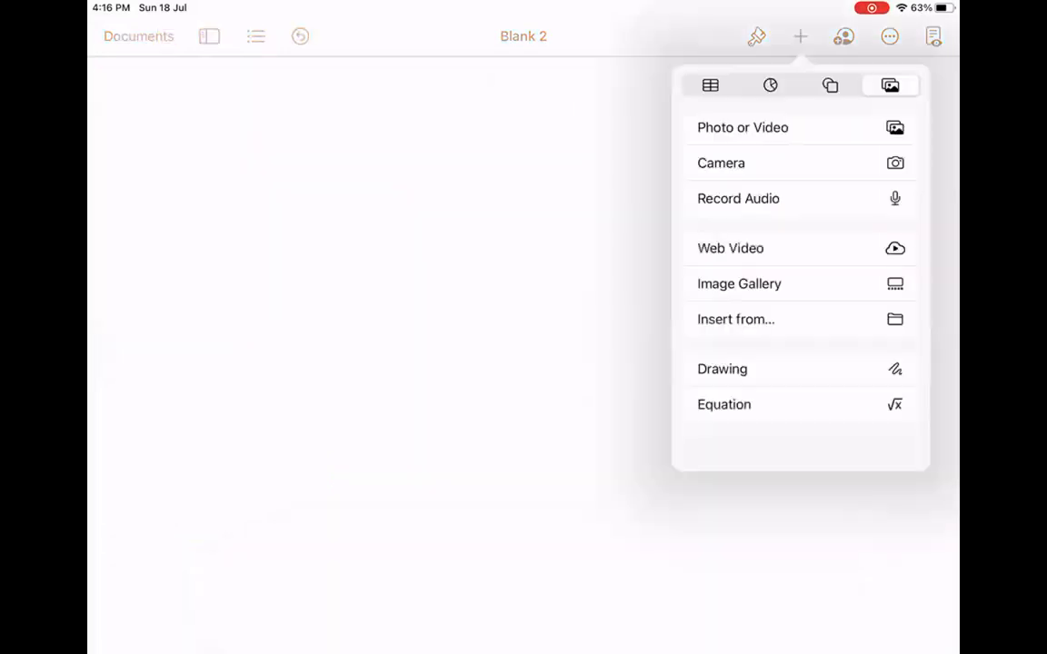
click(721, 369)
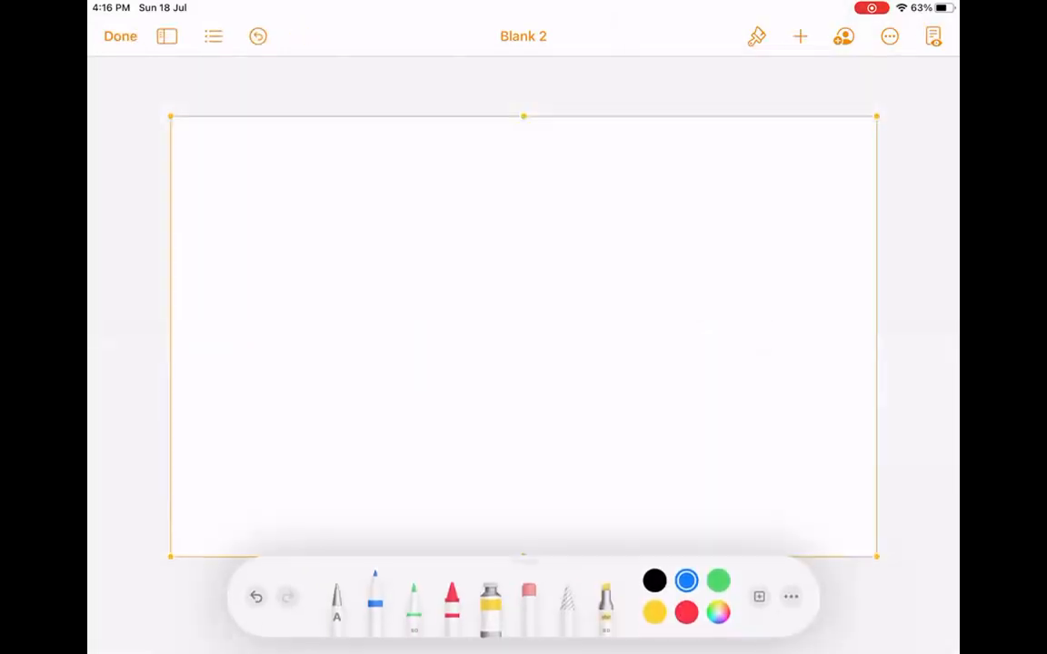
Draw a two-column comparison table with the handwritten headings "LU" and "MD".
drag(515, 141, 524, 524)
drag(225, 234, 820, 242)
mouse_move(303, 159)
mouse_down()
mouse_move(307, 198)
mouse_move(356, 211)
mouse_up()
drag(363, 171, 409, 153)
mouse_move(661, 212)
mouse_down()
mouse_move(662, 175)
mouse_move(702, 216)
mouse_up()
drag(715, 169, 717, 218)
drag(708, 166, 702, 222)
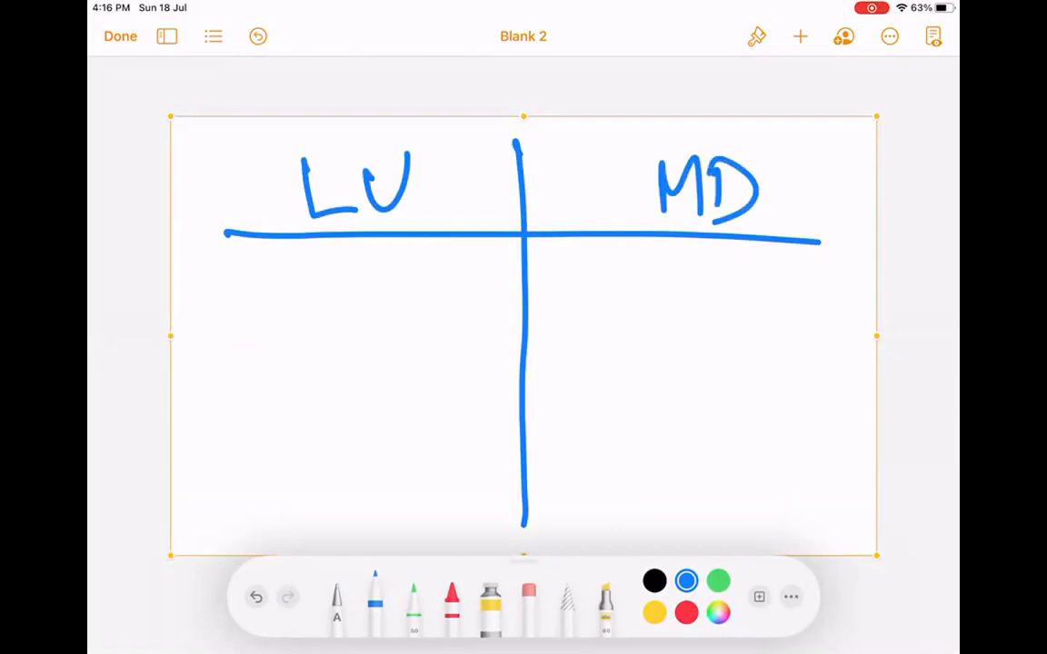
Handwrite an abbreviated "Not Mandatory" under LU and "Mandatory" under MD, with a long tail on the final letter.
mouse_move(230, 272)
mouse_down()
mouse_move(230, 309)
mouse_move(263, 269)
mouse_move(275, 287)
mouse_up()
mouse_move(294, 272)
mouse_down()
mouse_move(294, 307)
mouse_move(309, 282)
mouse_up()
mouse_move(345, 281)
mouse_down()
mouse_move(346, 306)
mouse_move(503, 291)
mouse_up()
click(511, 294)
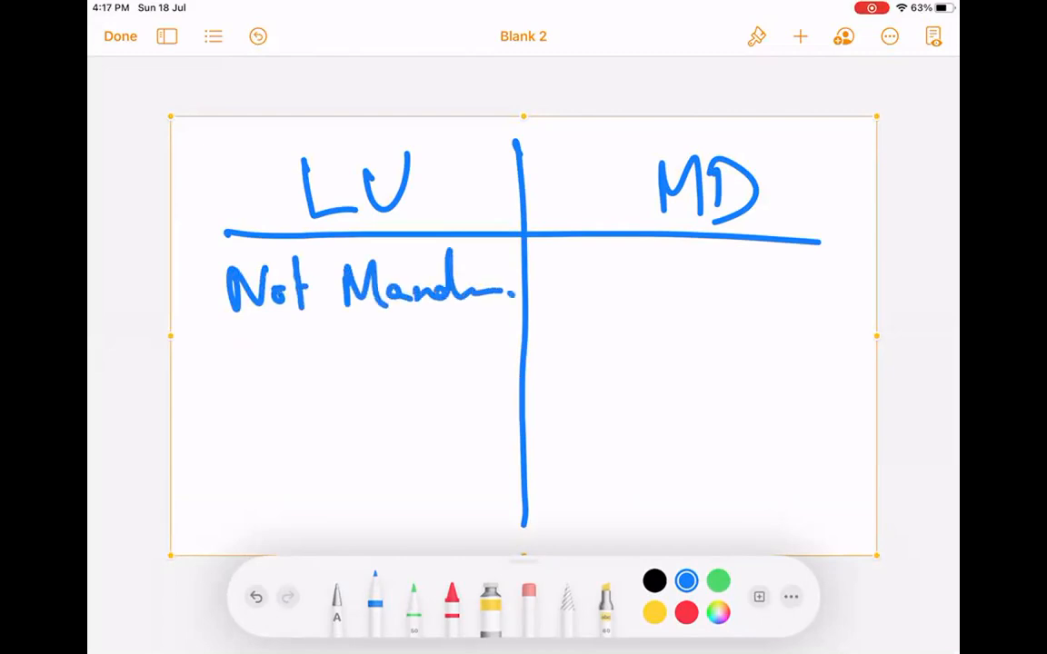
mouse_move(586, 309)
mouse_down()
mouse_move(625, 261)
mouse_move(635, 310)
mouse_move(689, 300)
mouse_up()
drag(713, 253, 707, 291)
drag(732, 282, 738, 296)
mouse_move(752, 254)
mouse_down()
mouse_move(744, 276)
mouse_move(783, 284)
mouse_move(804, 273)
mouse_move(764, 395)
mouse_up()
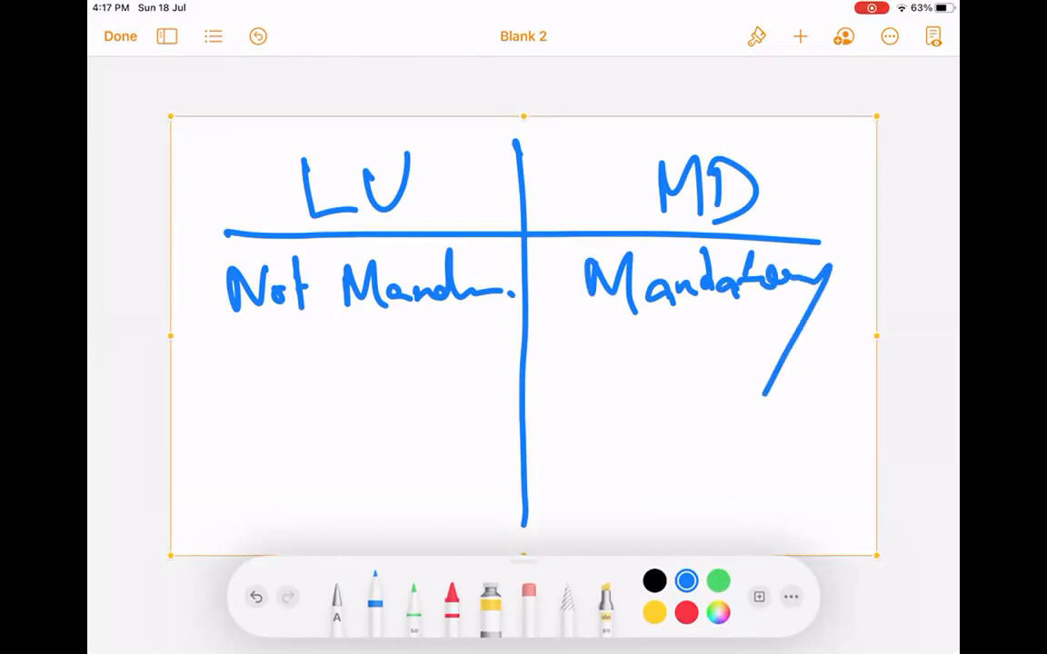
Handwrite a circled "RUS" below the not-mandatory note in the LU column.
drag(218, 345, 219, 393)
mouse_move(219, 347)
mouse_down()
mouse_move(224, 371)
mouse_move(259, 392)
mouse_up()
mouse_move(266, 345)
mouse_down()
mouse_move(293, 345)
mouse_move(300, 390)
mouse_up()
mouse_move(322, 332)
mouse_down()
mouse_move(196, 386)
mouse_move(359, 356)
mouse_up()
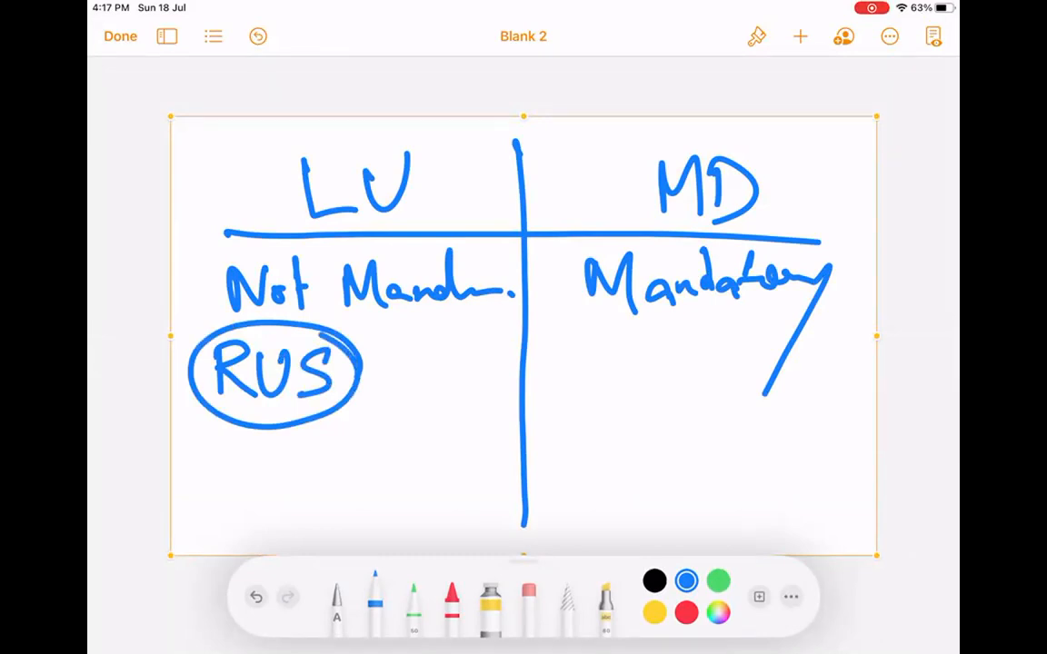
Handwrite "Parent RUS" below Mandatory in the MD column and circle RUS.
drag(556, 336, 558, 382)
mouse_move(555, 338)
mouse_down()
mouse_move(570, 335)
mouse_move(559, 359)
mouse_up()
drag(582, 362, 663, 369)
drag(714, 337, 712, 373)
mouse_move(710, 340)
mouse_down()
mouse_move(744, 340)
mouse_move(748, 378)
mouse_up()
drag(754, 338, 775, 335)
drag(801, 335, 774, 370)
drag(822, 307, 836, 320)
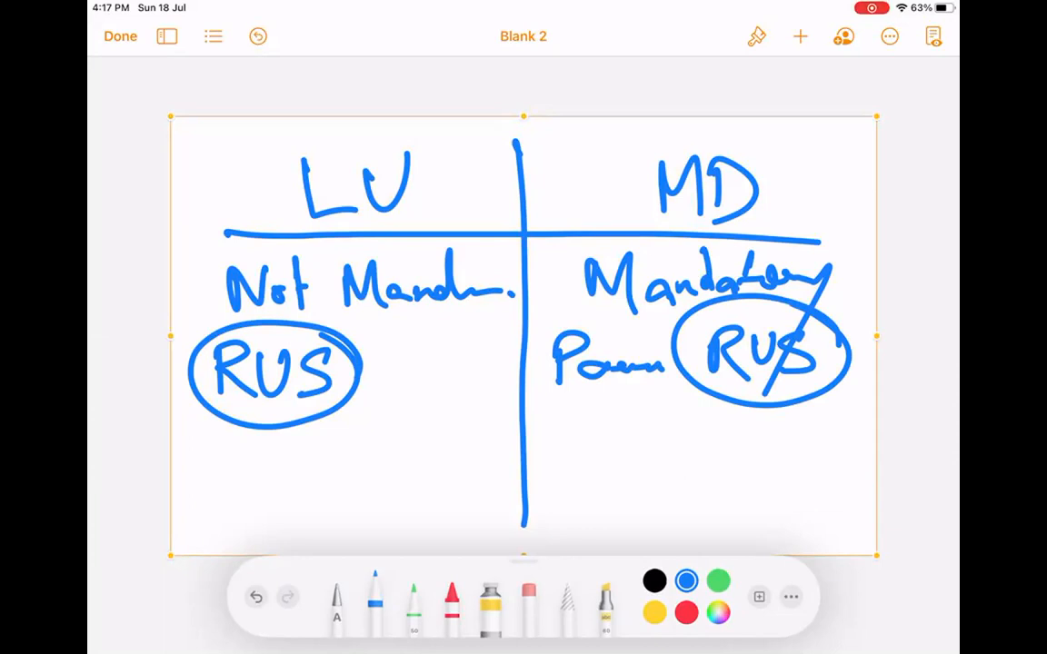
Draw two check marks below the RUS entry in each of the LU and MD columns.
drag(307, 455, 379, 429)
drag(318, 498, 398, 475)
drag(664, 440, 751, 416)
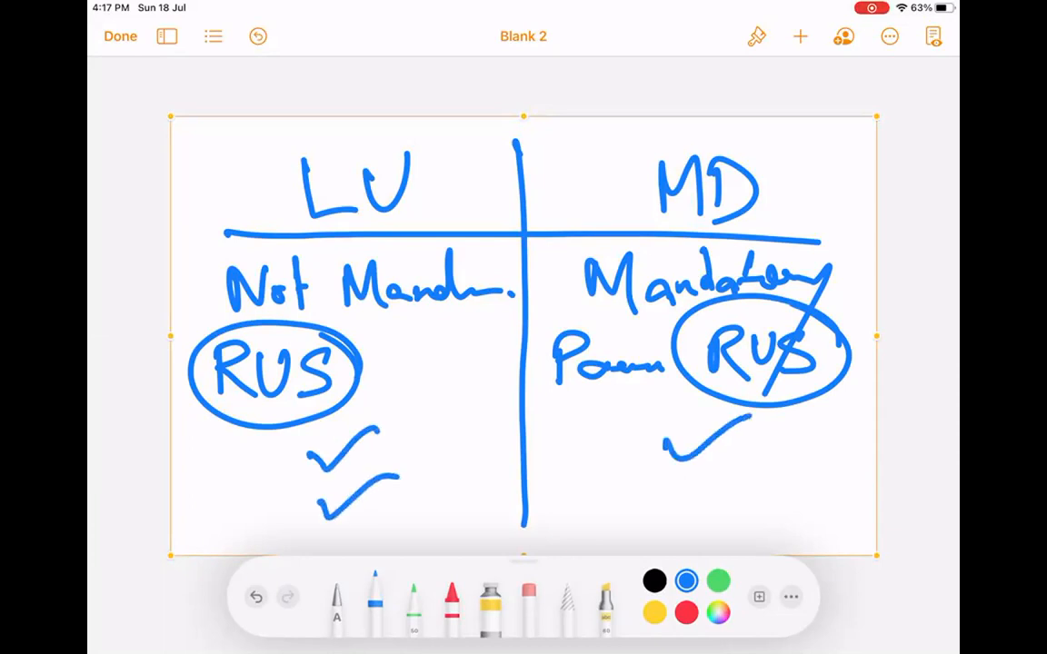
drag(676, 482, 779, 454)
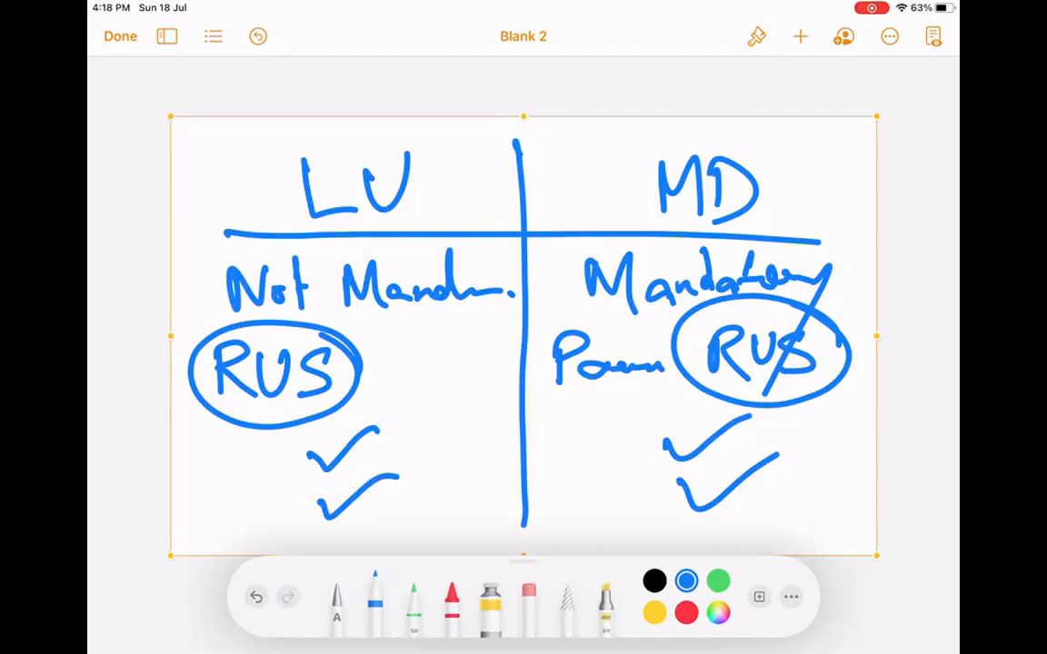
Handwrite "Owner" over the check marks in the LU column and circle it.
drag(251, 454, 247, 457)
drag(265, 474, 398, 470)
mouse_move(386, 427)
mouse_down()
mouse_move(182, 491)
mouse_move(422, 441)
mouse_up()
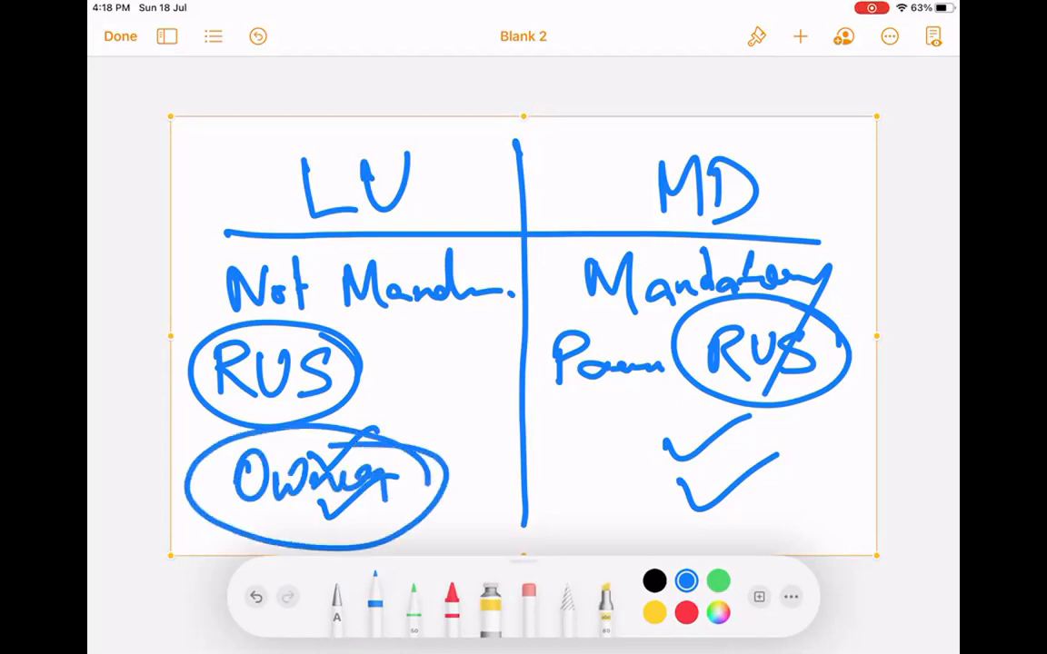
Handwrite "Owner" in the MD column and cross it out with a large X.
drag(721, 209, 714, 222)
mouse_move(563, 436)
mouse_down()
mouse_move(627, 427)
mouse_move(649, 459)
mouse_move(745, 427)
mouse_up()
drag(590, 393, 730, 501)
drag(694, 393, 572, 497)
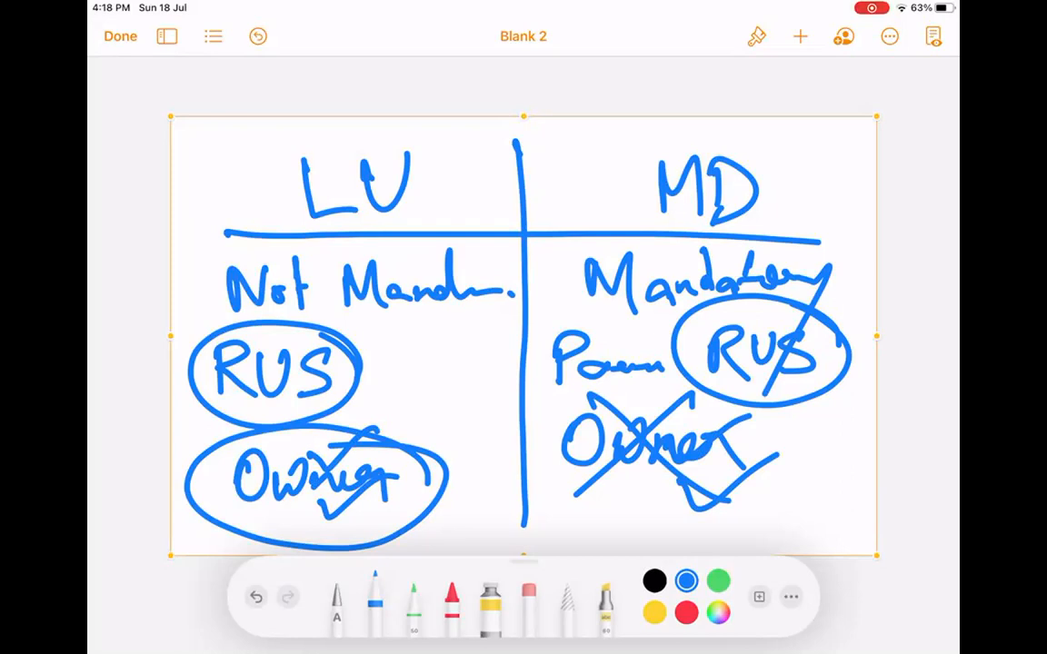
Box Mandatory and the crossed-out Owner in the MD column, and underline RUS there.
mouse_move(555, 244)
mouse_down()
mouse_move(561, 300)
mouse_move(800, 322)
mouse_move(850, 256)
mouse_move(550, 244)
mouse_move(557, 304)
mouse_move(654, 325)
mouse_move(867, 291)
mouse_move(554, 242)
mouse_move(548, 318)
mouse_move(791, 324)
mouse_move(849, 247)
mouse_move(551, 242)
mouse_up()
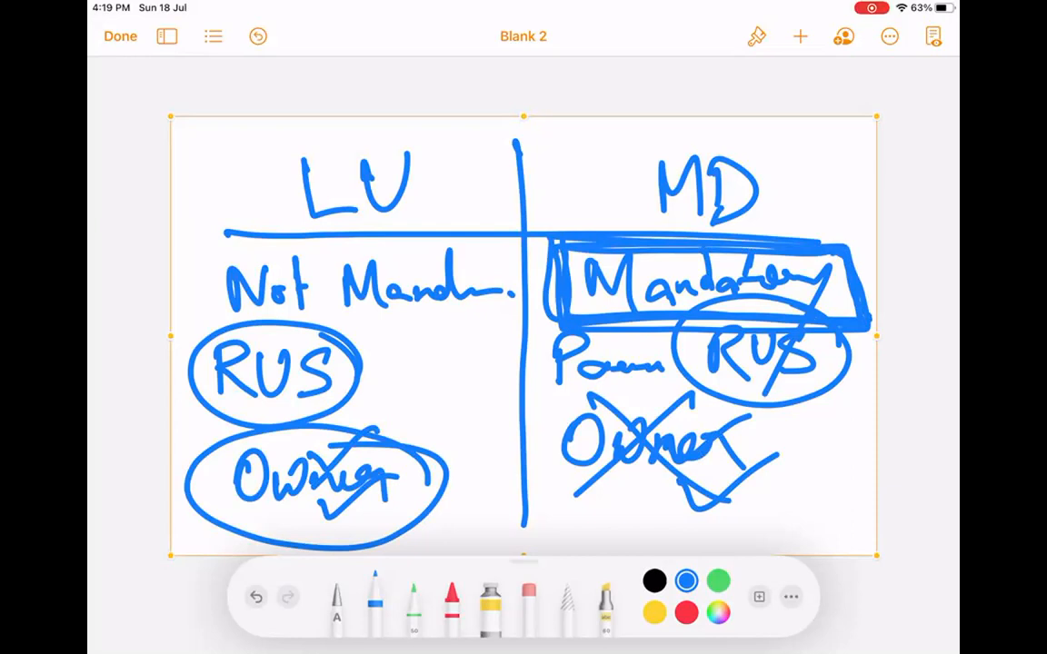
mouse_move(556, 413)
mouse_down()
mouse_move(554, 504)
mouse_move(801, 413)
mouse_move(536, 409)
mouse_up()
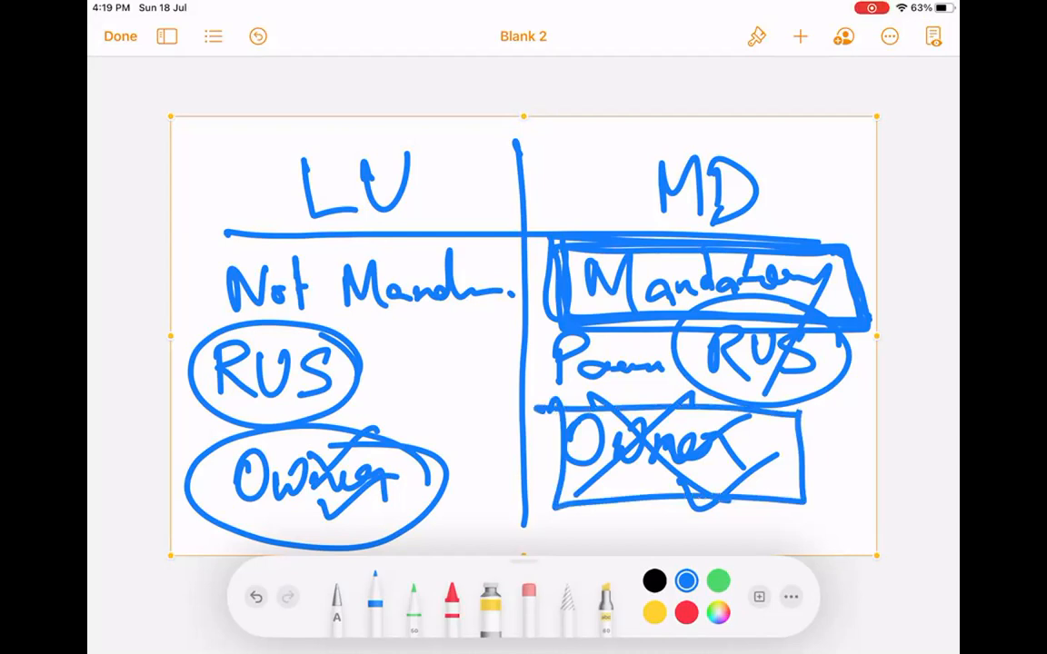
drag(724, 391, 783, 394)
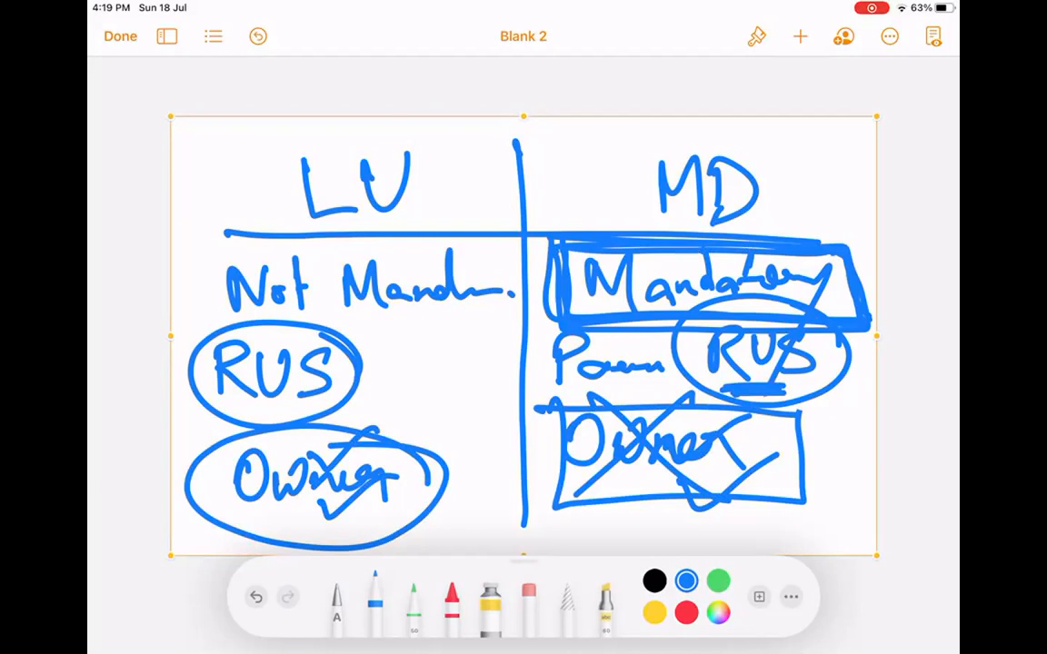
Delete the LU and MD comparison drawing and insert a new blank drawing.
click(622, 345)
click(661, 83)
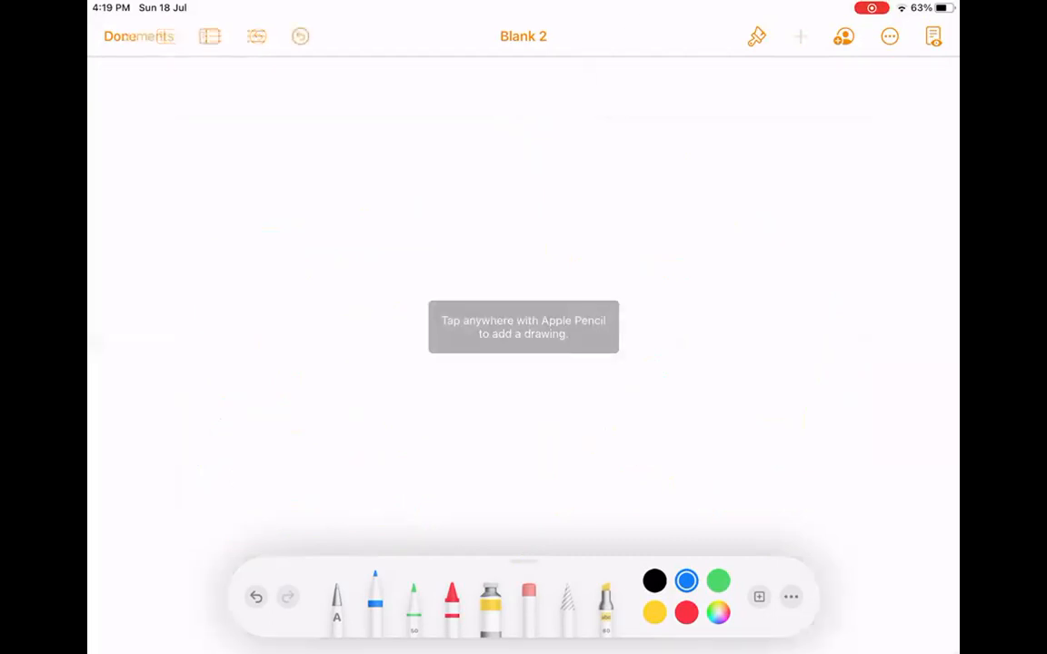
click(800, 37)
click(724, 367)
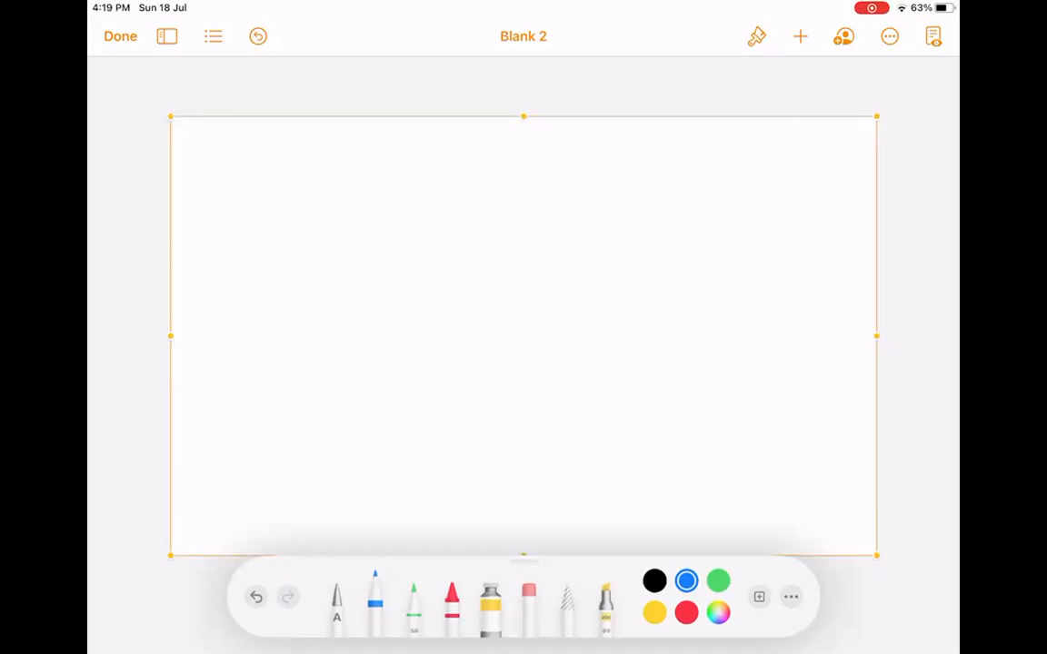
Draw a fresh two-column table headed "LU" and "MD" on the blank drawing.
drag(517, 151, 532, 506)
drag(253, 229, 820, 234)
mouse_move(336, 154)
mouse_down()
mouse_move(386, 194)
mouse_move(423, 150)
mouse_up()
mouse_move(652, 162)
mouse_down()
mouse_move(697, 155)
mouse_move(696, 198)
mouse_up()
drag(707, 157, 705, 212)
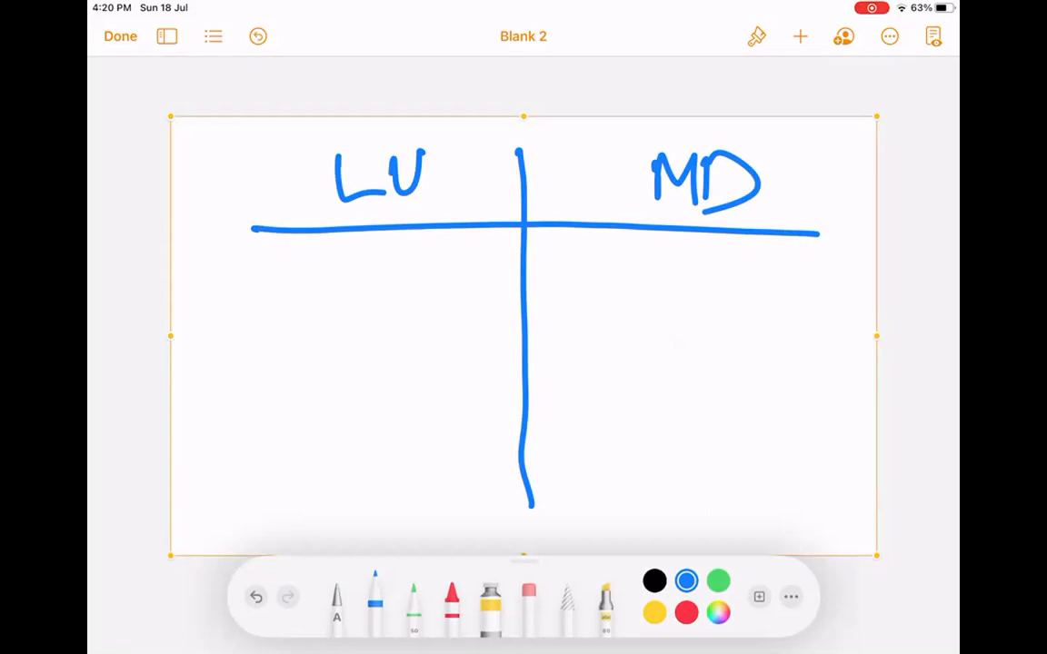
Extend the column divider downward and circle the LU and MD headings.
drag(532, 505, 527, 539)
mouse_move(451, 161)
mouse_down()
mouse_move(318, 221)
mouse_move(442, 123)
mouse_up()
mouse_move(761, 168)
mouse_down()
mouse_move(607, 198)
mouse_move(745, 141)
mouse_up()
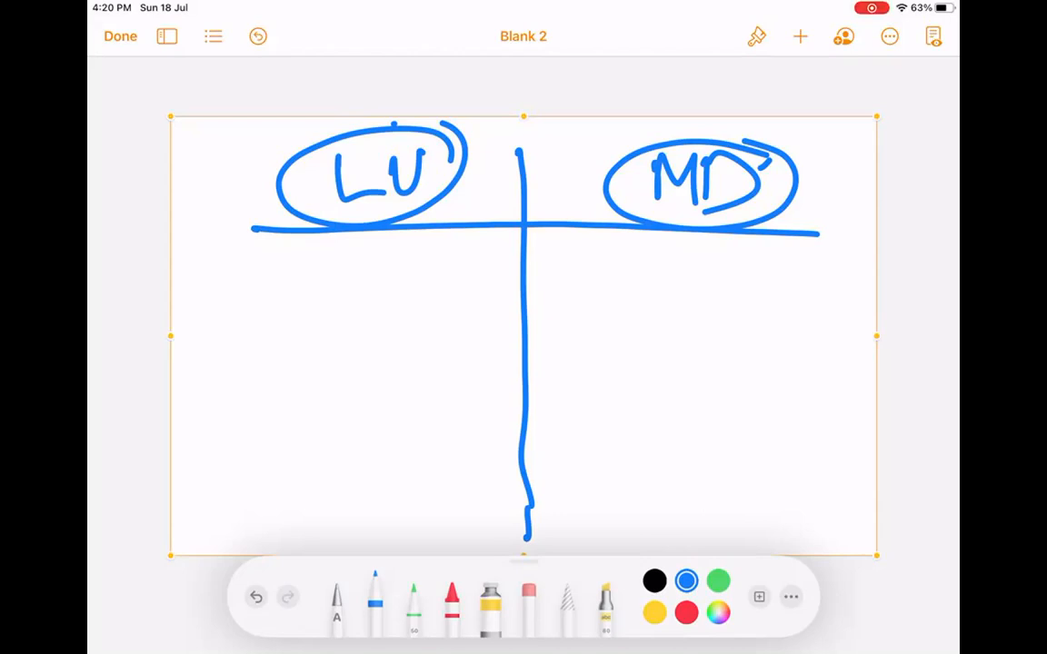
Handwrite a circled "CO" under MD and "SO" under LU.
mouse_move(625, 260)
mouse_down()
mouse_move(592, 269)
mouse_move(627, 292)
mouse_move(652, 259)
mouse_move(700, 250)
mouse_up()
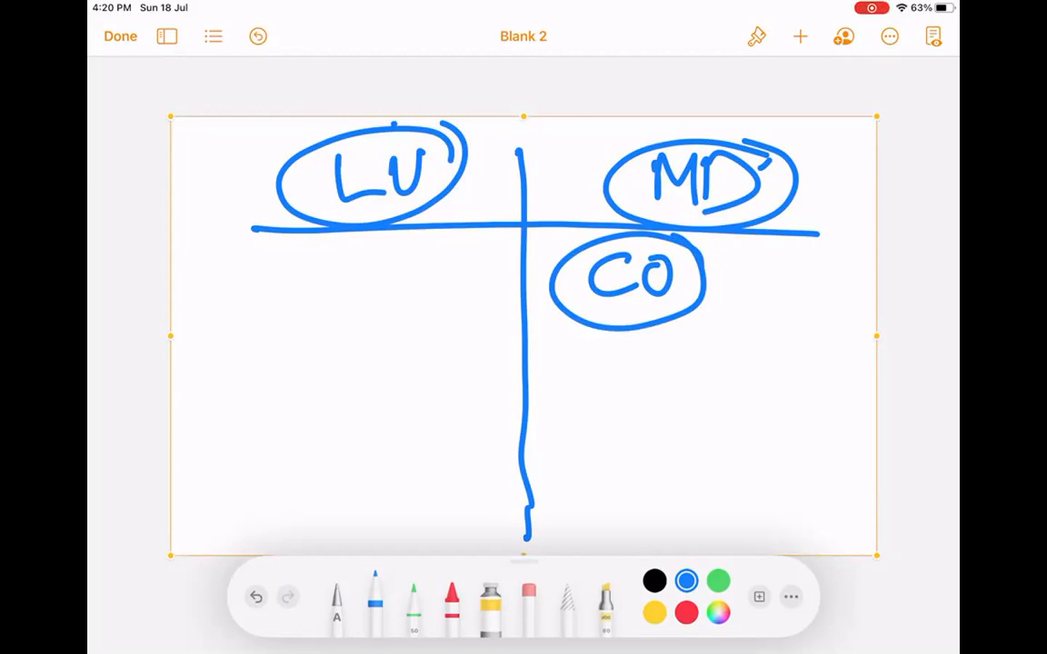
drag(307, 263, 259, 289)
drag(322, 269, 320, 267)
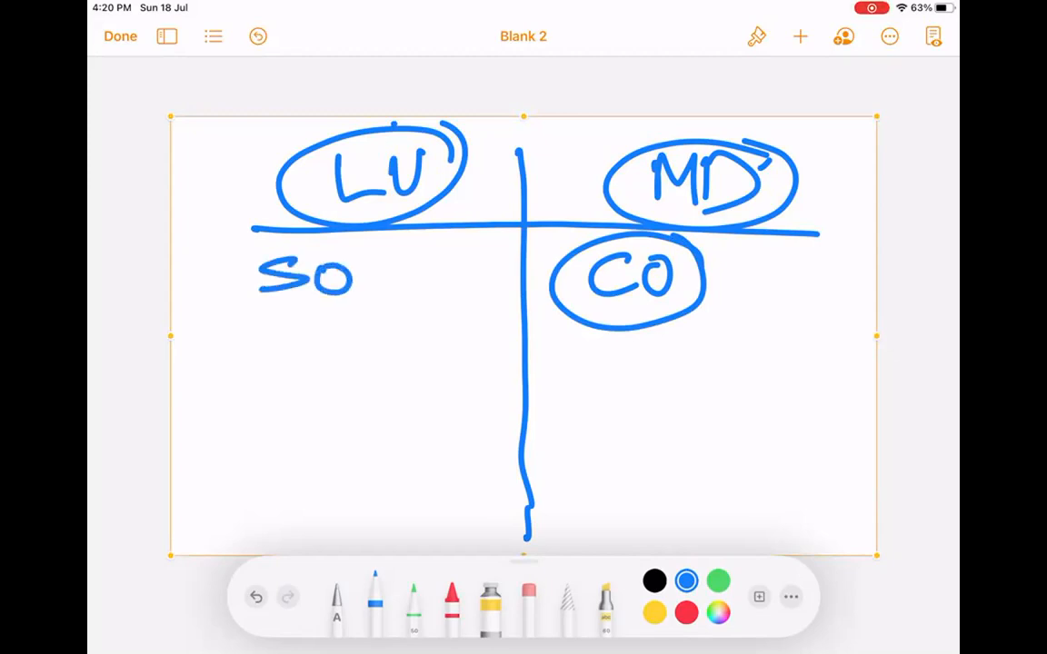
Add a crossed-out "SO" beside the circled CO under MD, and append ", CO" to SO under LU.
mouse_move(778, 265)
mouse_down()
mouse_move(778, 279)
mouse_move(754, 297)
mouse_up()
mouse_move(796, 267)
mouse_down()
mouse_move(819, 269)
mouse_move(798, 267)
mouse_up()
drag(745, 246, 818, 322)
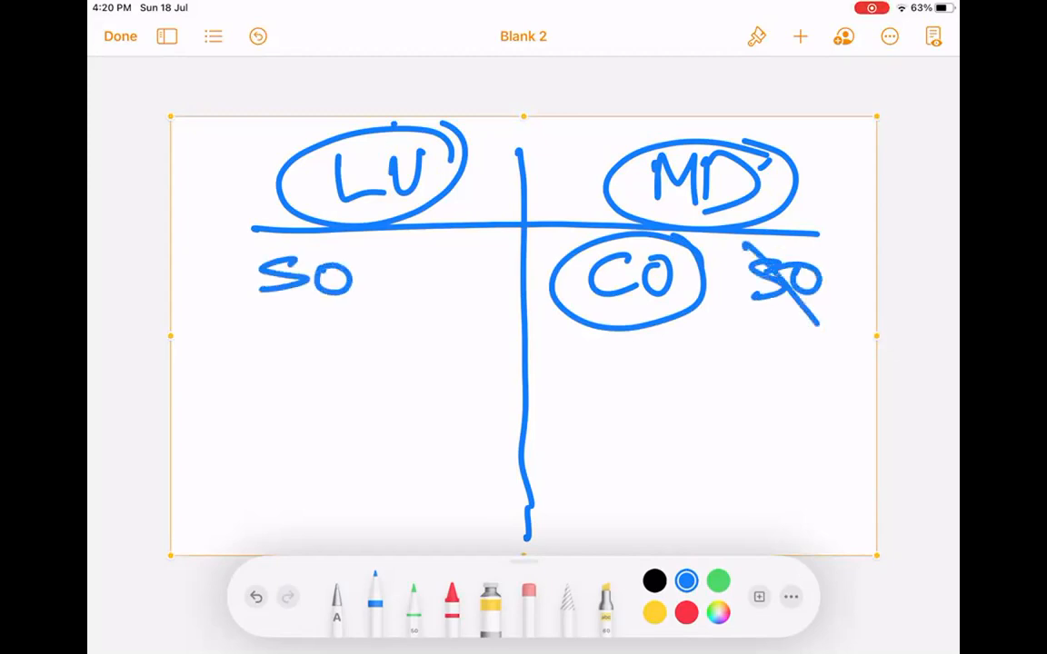
drag(824, 259, 738, 330)
drag(365, 291, 344, 329)
mouse_move(430, 268)
mouse_down()
mouse_move(429, 298)
mouse_move(458, 265)
mouse_up()
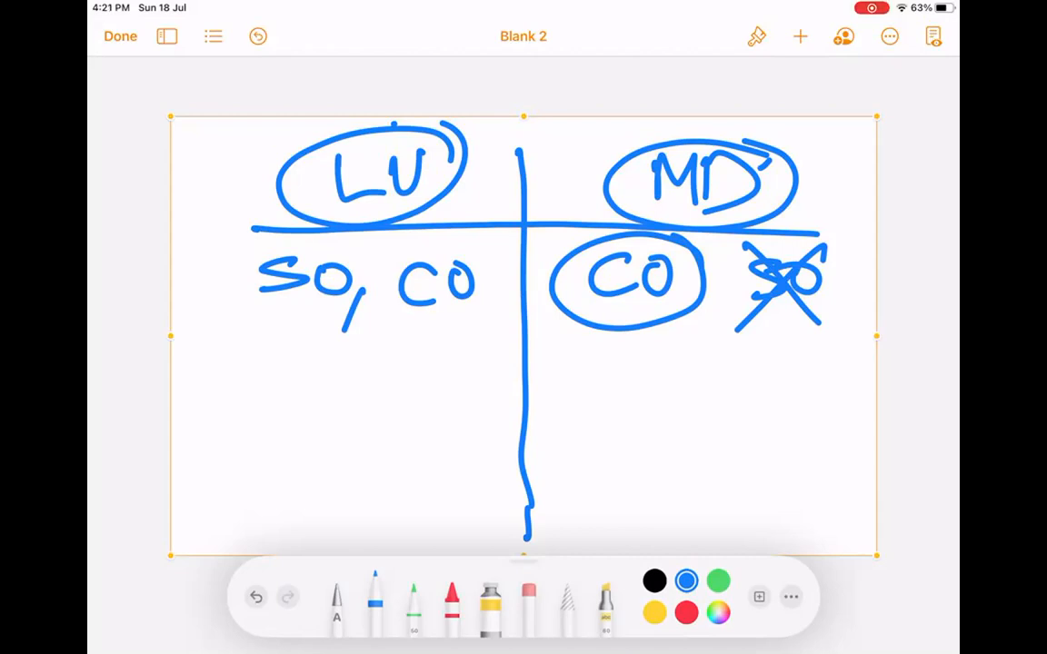
Handwrite "2" in the MD column and "40 – MD" in the LU column as the next row.
mouse_move(661, 357)
mouse_down()
mouse_move(693, 357)
mouse_move(711, 388)
mouse_up()
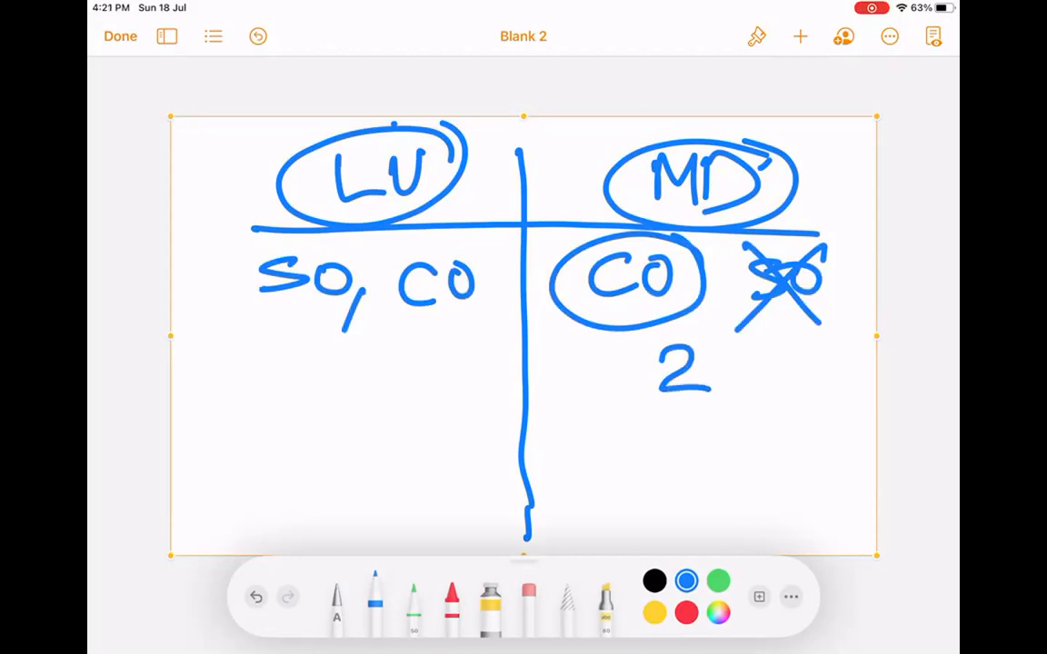
drag(301, 354, 314, 381)
drag(309, 359, 309, 397)
mouse_move(345, 359)
mouse_down()
mouse_move(329, 389)
mouse_move(346, 359)
mouse_move(391, 372)
mouse_move(405, 359)
mouse_move(441, 359)
mouse_move(444, 391)
mouse_up()
drag(457, 362, 459, 389)
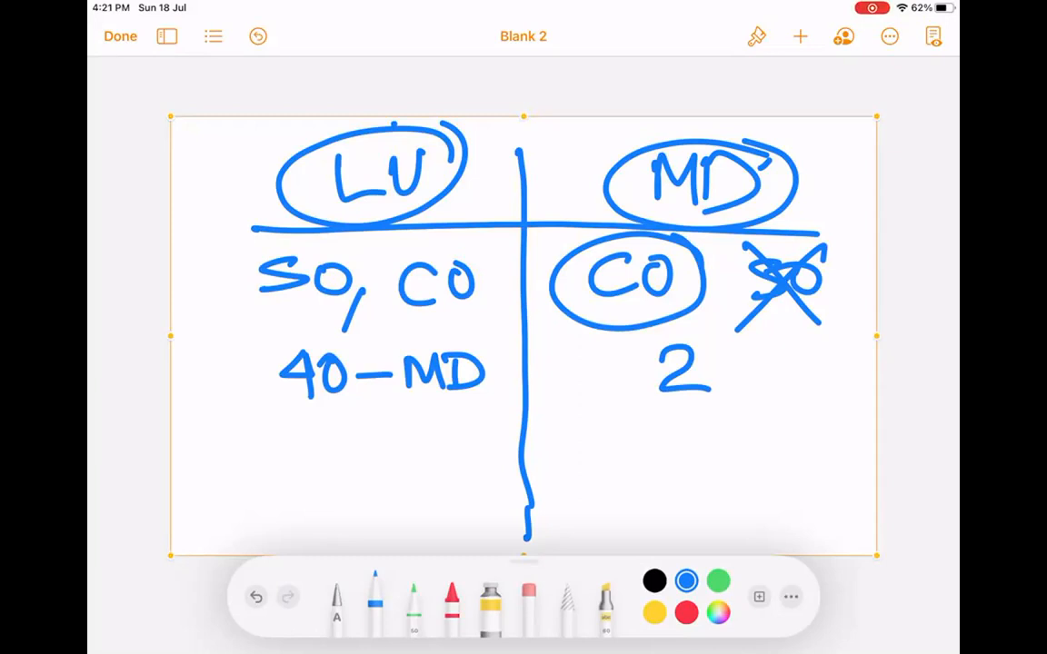
Handwrite "Parent" below 40 – MD in the LU column and draw a heavily outlined rectangle beneath it.
mouse_move(216, 416)
mouse_down()
mouse_move(218, 470)
mouse_move(238, 440)
mouse_move(313, 445)
mouse_move(319, 433)
mouse_up()
drag(325, 472, 324, 543)
mouse_move(327, 470)
mouse_down()
mouse_move(492, 522)
mouse_move(322, 543)
mouse_up()
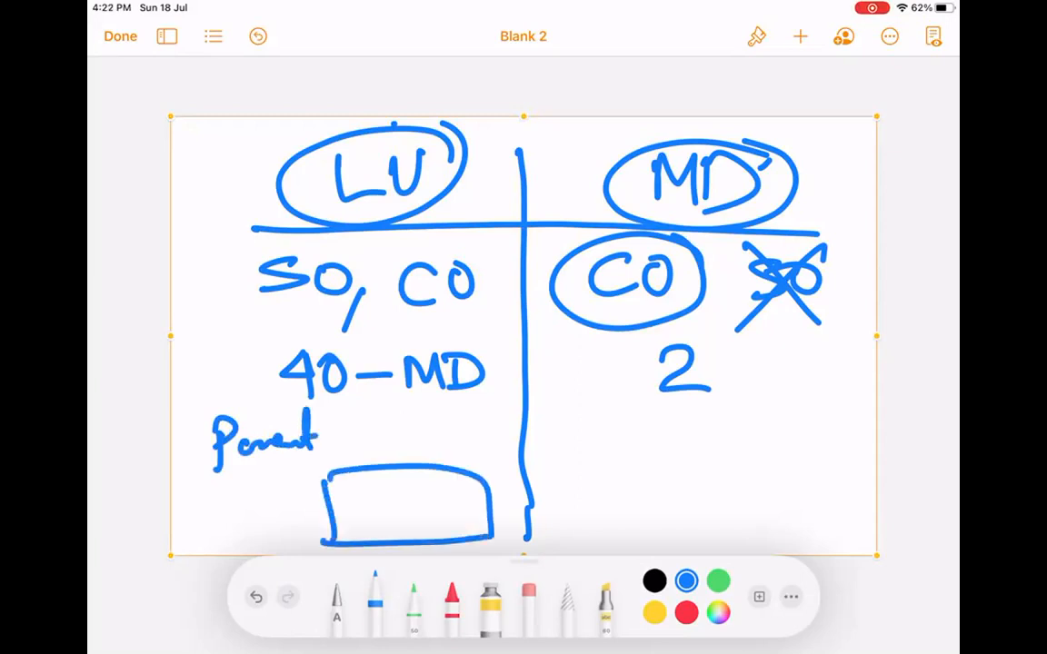
mouse_move(318, 473)
mouse_down()
mouse_move(333, 545)
mouse_move(489, 537)
mouse_up()
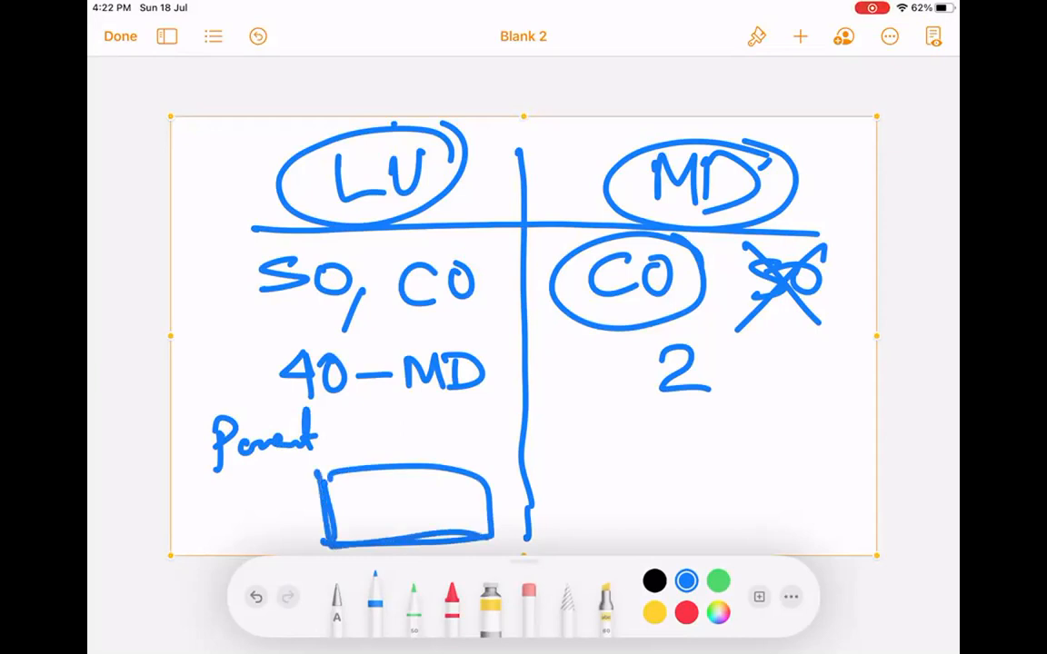
mouse_move(491, 536)
mouse_down()
mouse_move(486, 474)
mouse_move(320, 545)
mouse_move(491, 541)
mouse_move(310, 479)
mouse_move(312, 527)
mouse_move(363, 543)
mouse_move(483, 543)
mouse_up()
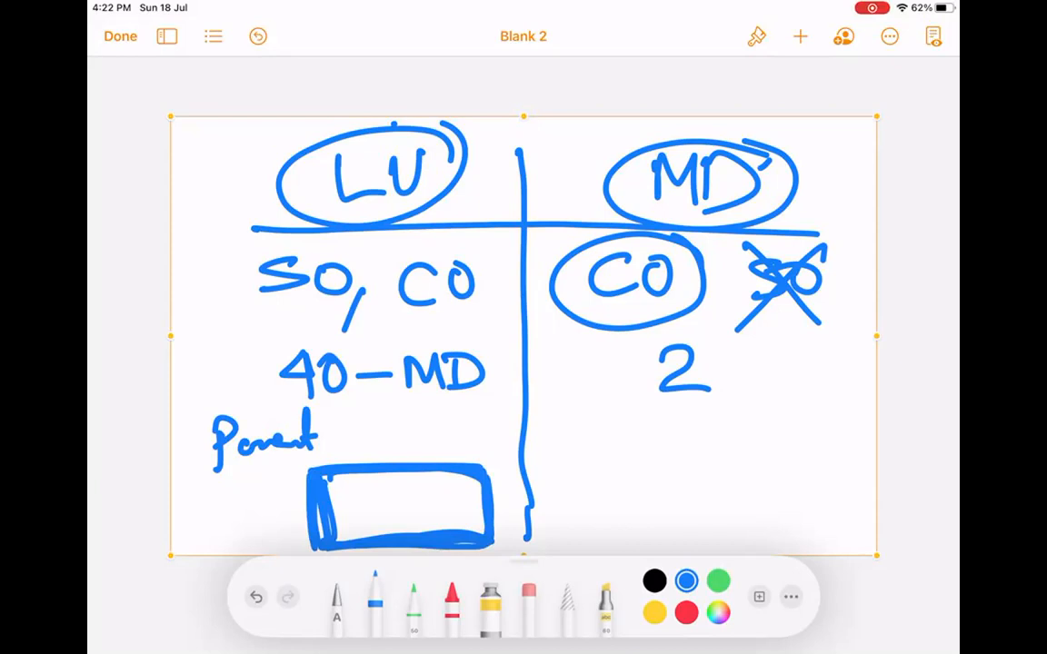
Add an abbreviated "Parent" label with a crossed-out box in the MD column, and a filled dot atop the divider.
mouse_move(562, 406)
mouse_down()
mouse_move(565, 459)
mouse_move(607, 437)
mouse_move(652, 434)
mouse_up()
click(668, 421)
drag(697, 473, 698, 511)
mouse_move(691, 452)
mouse_down()
mouse_move(824, 538)
mouse_move(695, 543)
mouse_move(782, 525)
mouse_up()
drag(695, 545, 823, 455)
drag(779, 524, 803, 542)
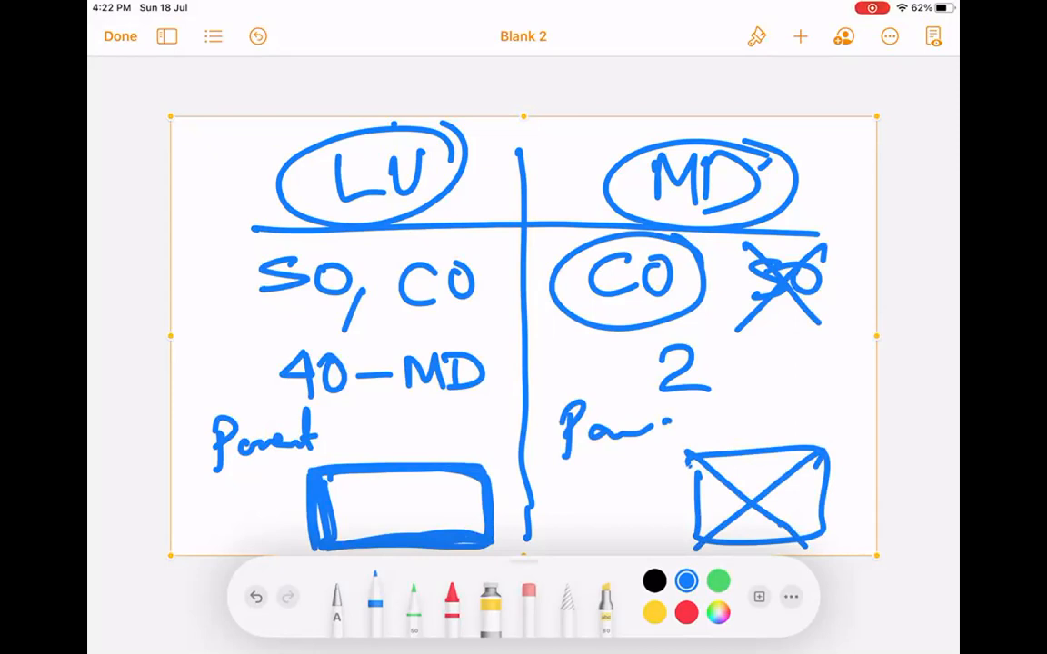
mouse_move(525, 159)
mouse_down()
mouse_move(505, 172)
mouse_move(546, 174)
mouse_move(508, 191)
mouse_move(540, 193)
mouse_move(504, 159)
mouse_move(545, 178)
mouse_move(496, 193)
mouse_up()
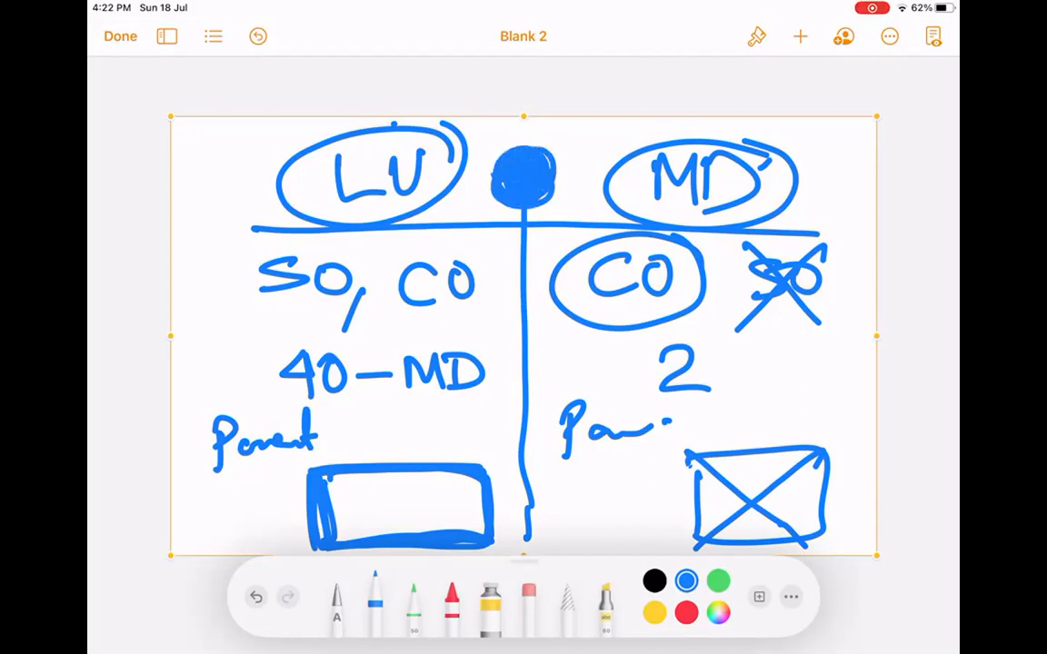
Delete the drawing comparing SO, CO and parent for LU and MD, and insert a new blank drawing.
click(594, 113)
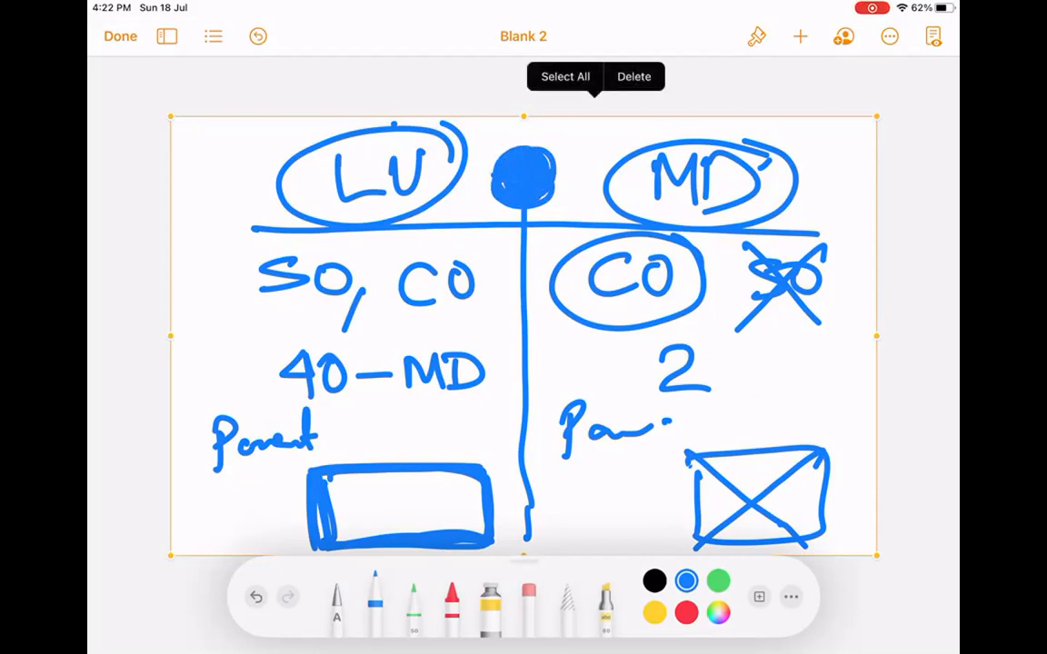
click(633, 77)
click(799, 37)
click(718, 369)
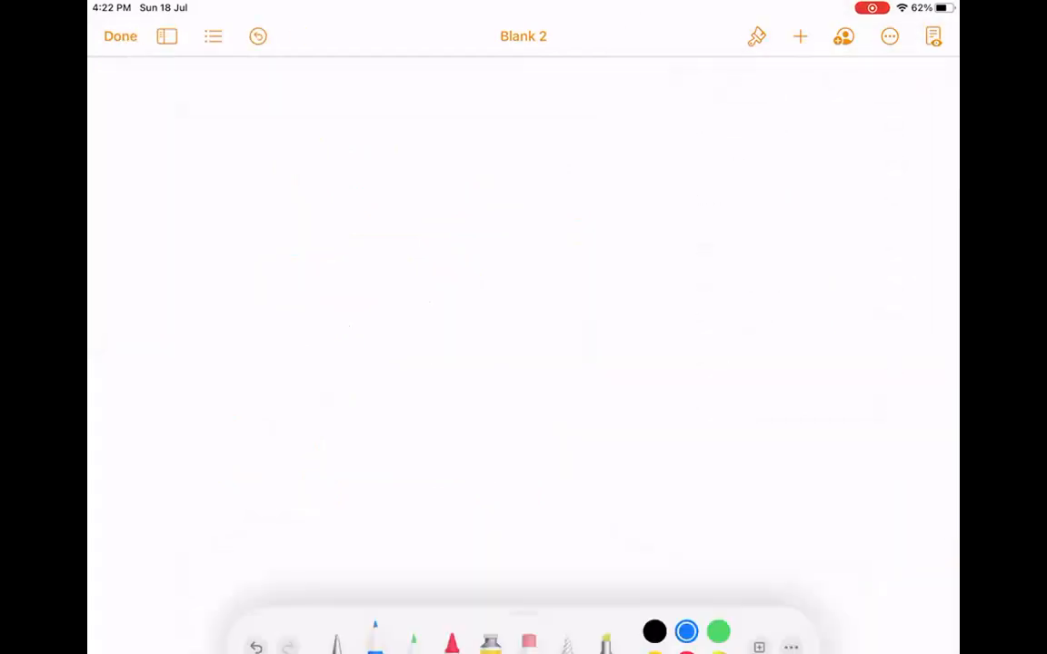
Draw a two-column table with the first column headed "RUS." and "Parent" written beneath that heading.
drag(504, 139, 504, 537)
drag(211, 213, 832, 233)
drag(256, 153, 259, 196)
mouse_move(258, 147)
mouse_down()
mouse_move(261, 177)
mouse_move(307, 197)
mouse_up()
mouse_move(310, 152)
mouse_down()
mouse_move(367, 148)
mouse_move(372, 194)
mouse_up()
click(445, 191)
mouse_move(229, 241)
mouse_down()
mouse_move(236, 298)
mouse_move(318, 263)
mouse_move(397, 273)
mouse_move(403, 286)
mouse_up()
drag(390, 268, 434, 261)
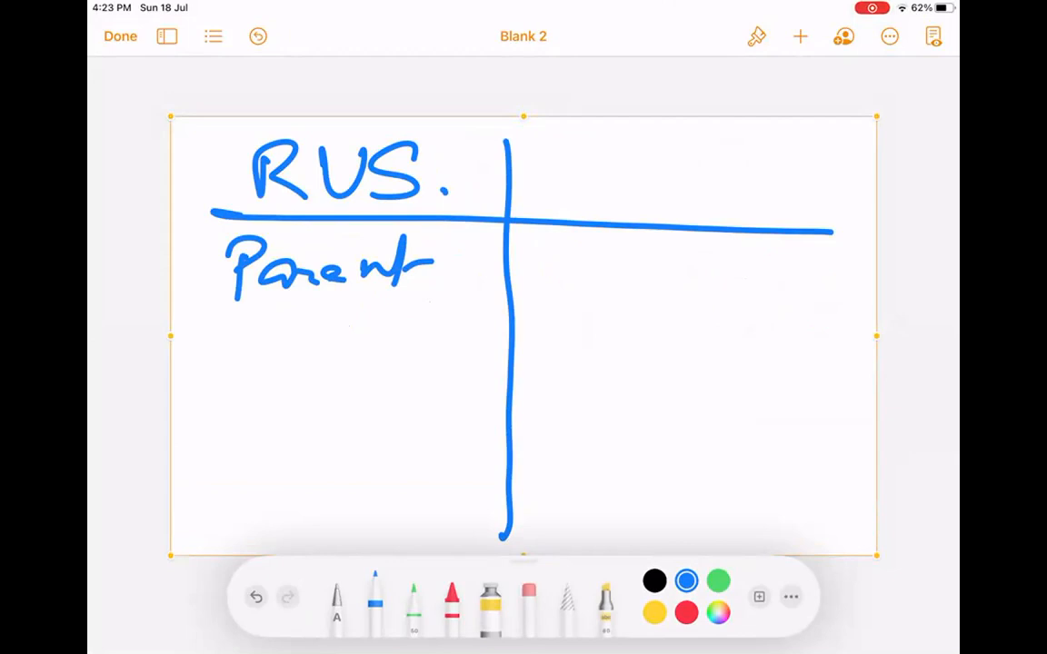
Handwrite "Count", "Sum", "Min" and "Max" as a list below Parent in the RUS column.
mouse_move(269, 327)
mouse_down()
mouse_move(272, 375)
mouse_move(289, 351)
mouse_move(326, 372)
mouse_up()
drag(337, 320, 340, 373)
drag(318, 345, 365, 338)
mouse_move(272, 411)
mouse_down()
mouse_move(252, 448)
mouse_move(368, 418)
mouse_up()
mouse_move(292, 462)
mouse_down()
mouse_move(292, 491)
mouse_move(334, 491)
mouse_up()
mouse_move(344, 486)
mouse_down()
mouse_move(359, 460)
mouse_move(379, 476)
mouse_up()
mouse_move(336, 513)
mouse_down()
mouse_move(337, 543)
mouse_move(365, 534)
mouse_up()
mouse_move(380, 511)
mouse_down()
mouse_move(389, 534)
mouse_move(444, 538)
mouse_up()
drag(449, 496, 415, 546)
Underline Count, Sum and Min in the RUS list.
drag(295, 386, 378, 361)
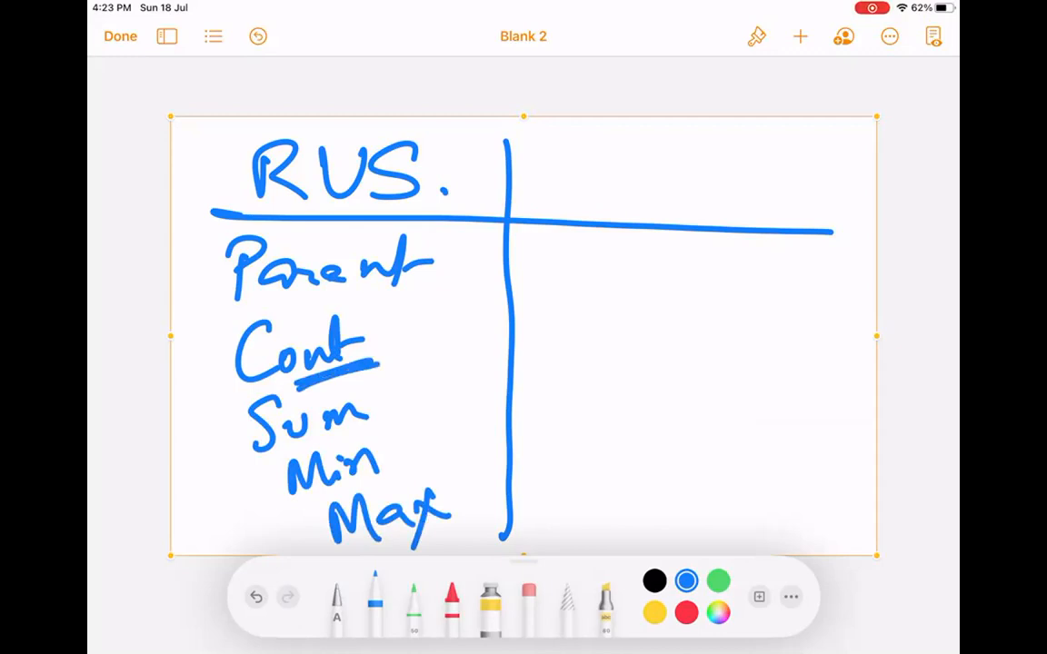
drag(328, 434, 388, 420)
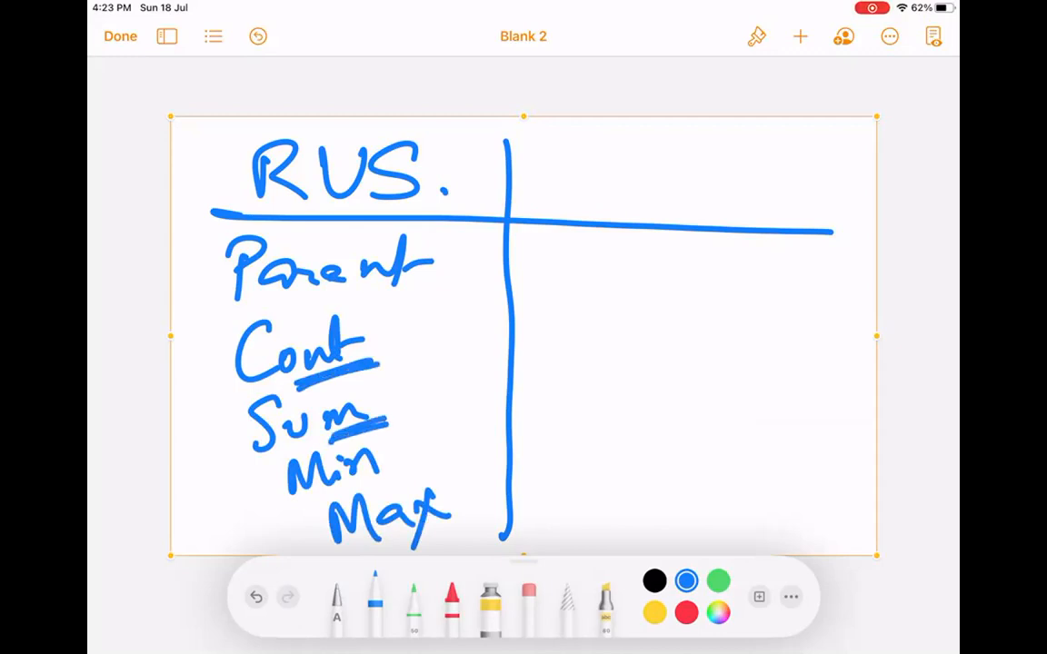
drag(362, 490, 428, 463)
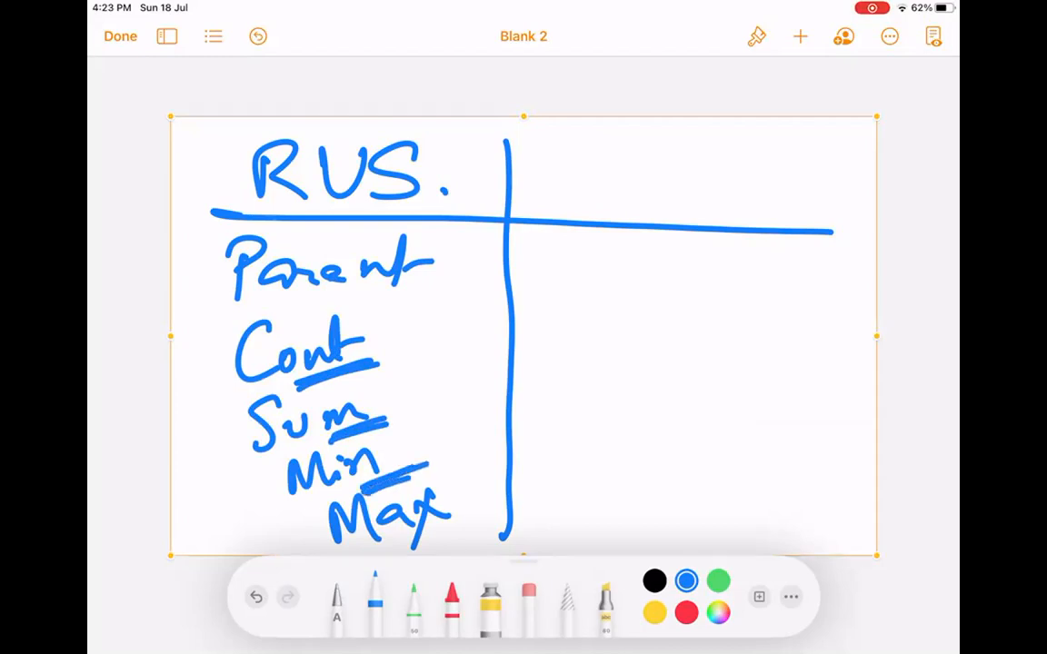
Underline Max in the RUS list and handwrite a circled "4" beside Count.
drag(429, 545, 483, 523)
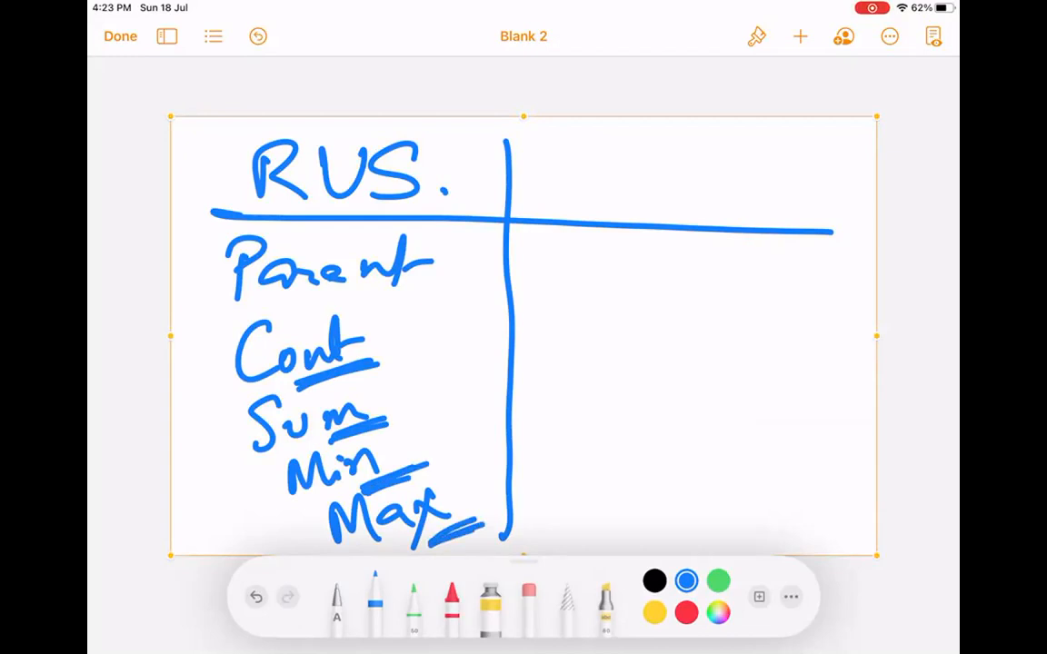
drag(440, 331, 462, 398)
mouse_move(457, 318)
mouse_down()
mouse_move(482, 391)
mouse_move(393, 330)
mouse_up()
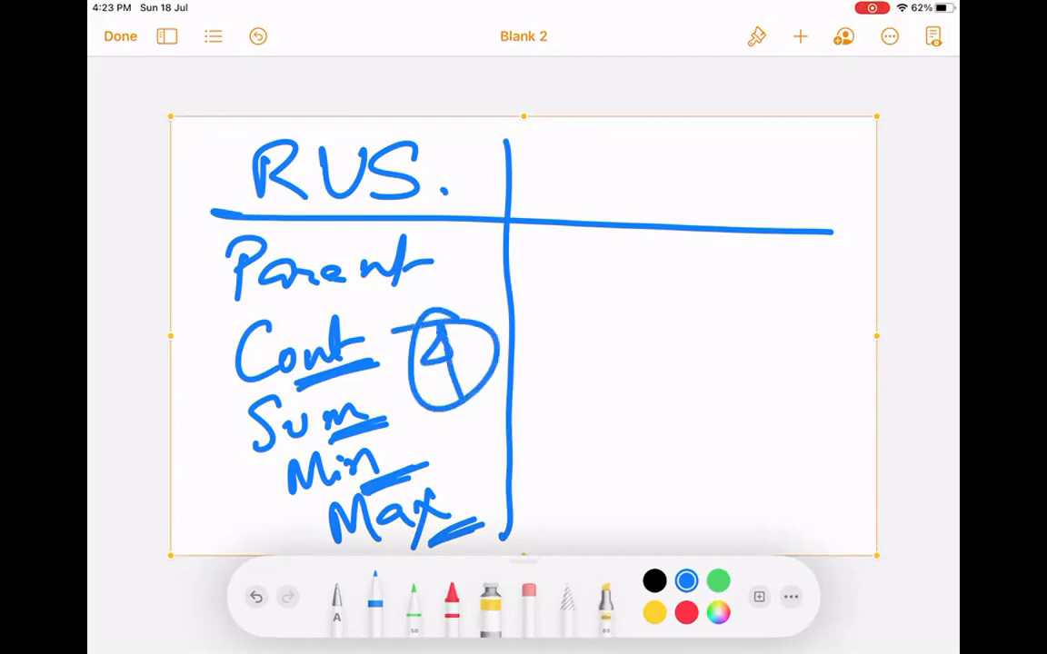
Handwrite "Formula" as the heading of the table's second column.
drag(601, 168, 600, 206)
mouse_move(618, 125)
mouse_down()
mouse_move(627, 172)
mouse_move(656, 194)
mouse_move(732, 189)
mouse_move(742, 207)
mouse_move(783, 216)
mouse_up()
click(777, 189)
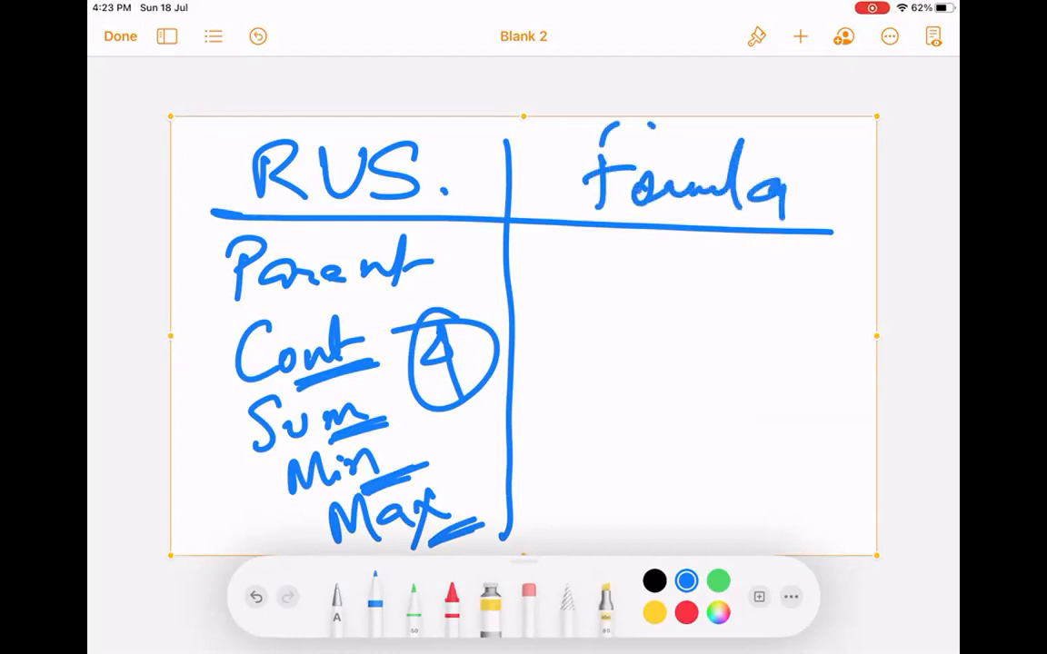
Write "Par" and "Ch." side by side below the Formula heading and circle each of them.
mouse_move(594, 254)
mouse_down()
mouse_move(577, 292)
mouse_move(596, 273)
mouse_up()
drag(622, 267, 674, 278)
mouse_move(785, 257)
mouse_down()
mouse_move(769, 289)
mouse_move(822, 284)
mouse_up()
click(835, 283)
mouse_move(683, 242)
mouse_down()
mouse_move(563, 300)
mouse_move(695, 253)
mouse_up()
mouse_move(758, 242)
mouse_down()
mouse_move(854, 283)
mouse_move(775, 235)
mouse_up()
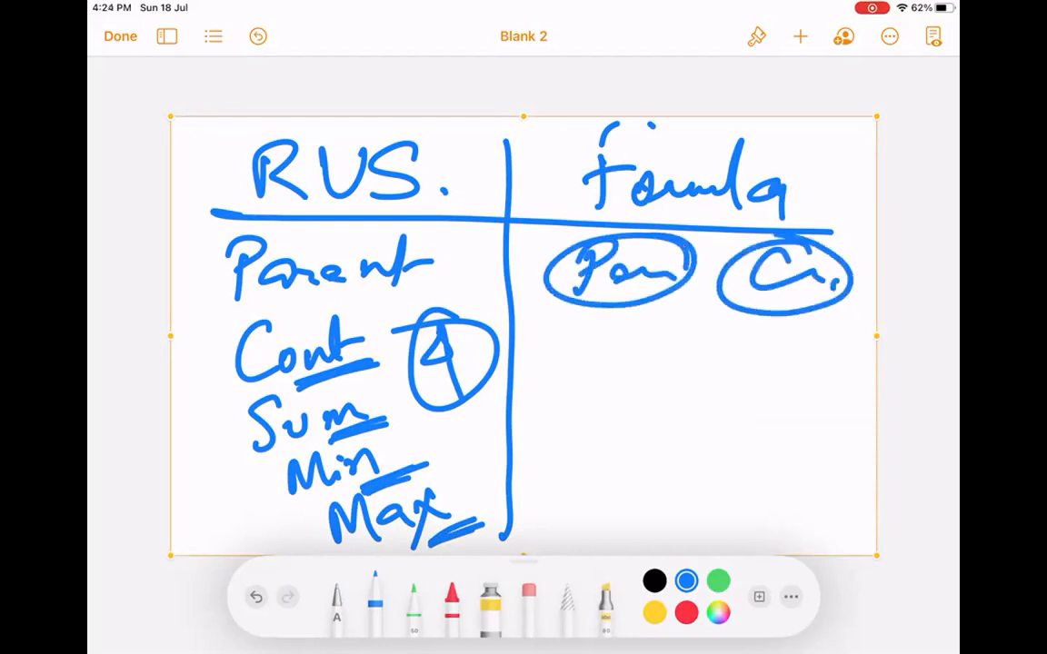
Draw an oval containing a check mark under each of the circled parent and child labels.
drag(763, 316, 815, 343)
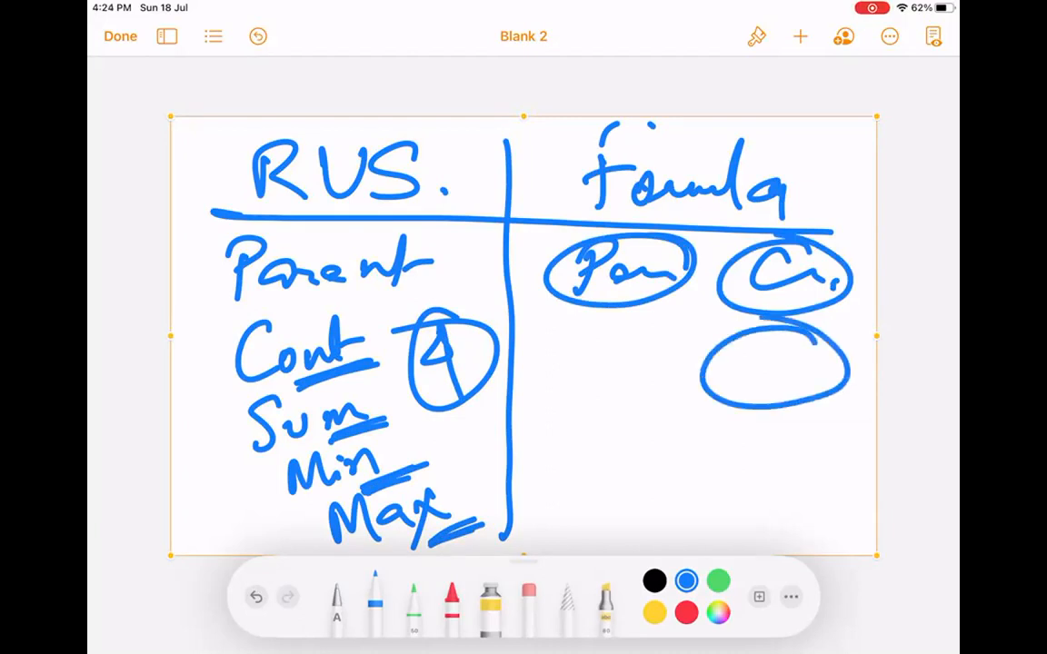
mouse_move(631, 320)
mouse_down()
mouse_move(618, 396)
mouse_move(671, 342)
mouse_up()
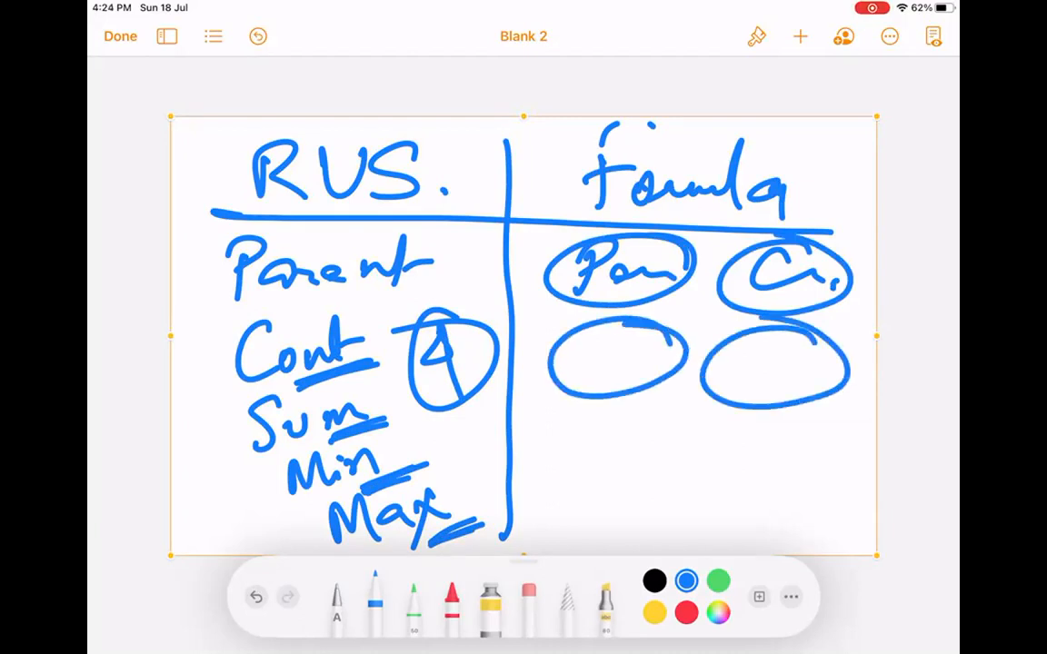
drag(581, 346, 699, 314)
drag(735, 365, 868, 328)
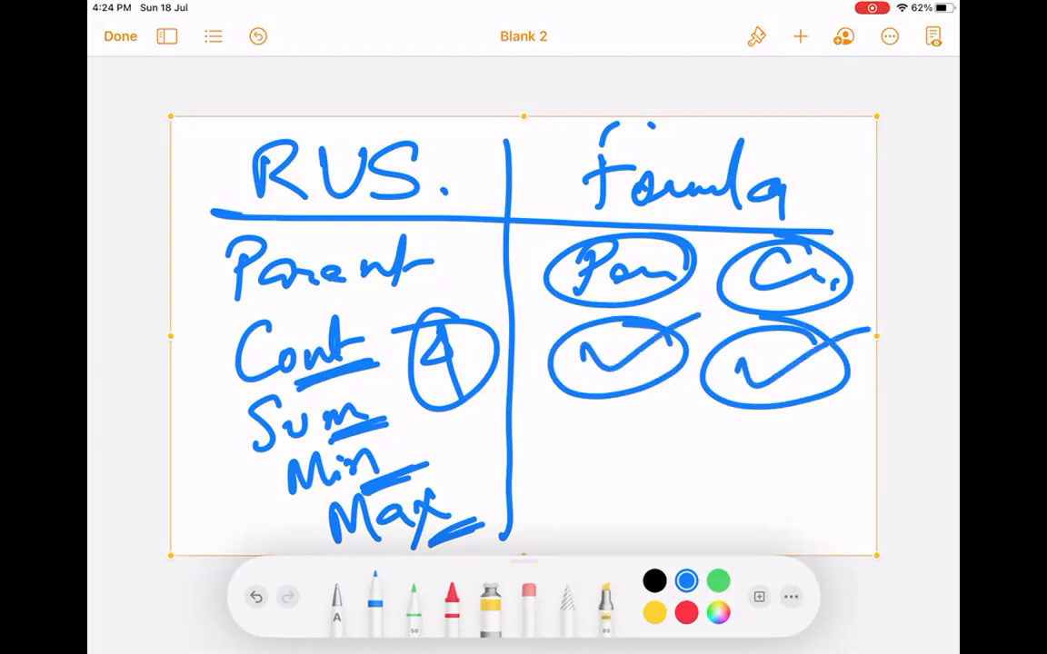
Cross out the circled child label and draw an empty oval beneath the two check marks.
drag(752, 245, 841, 293)
drag(804, 243, 746, 303)
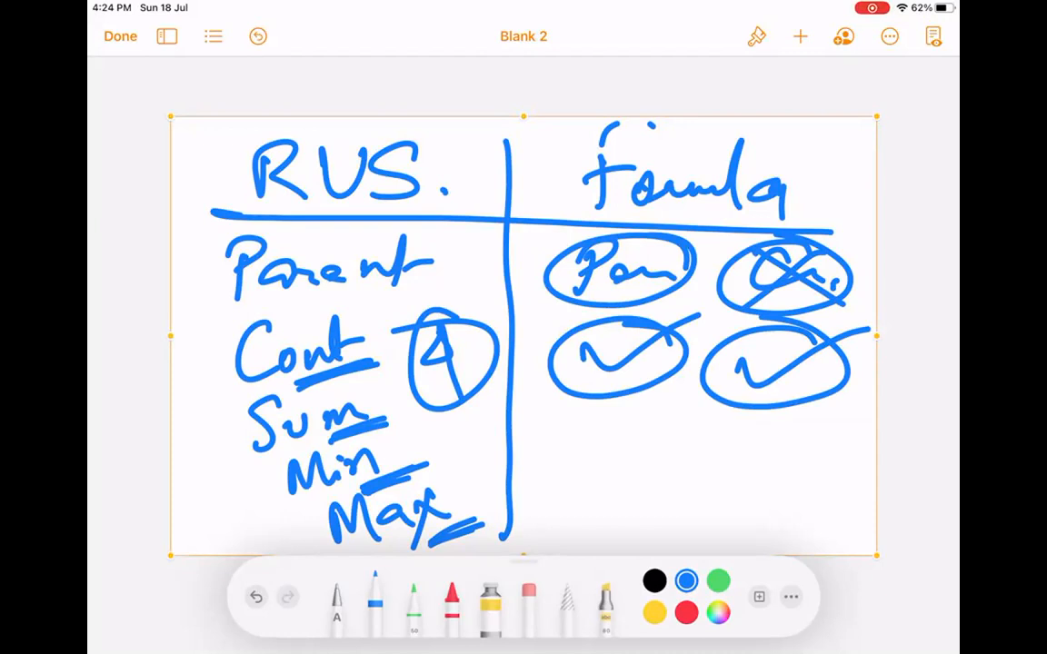
drag(670, 419, 738, 444)
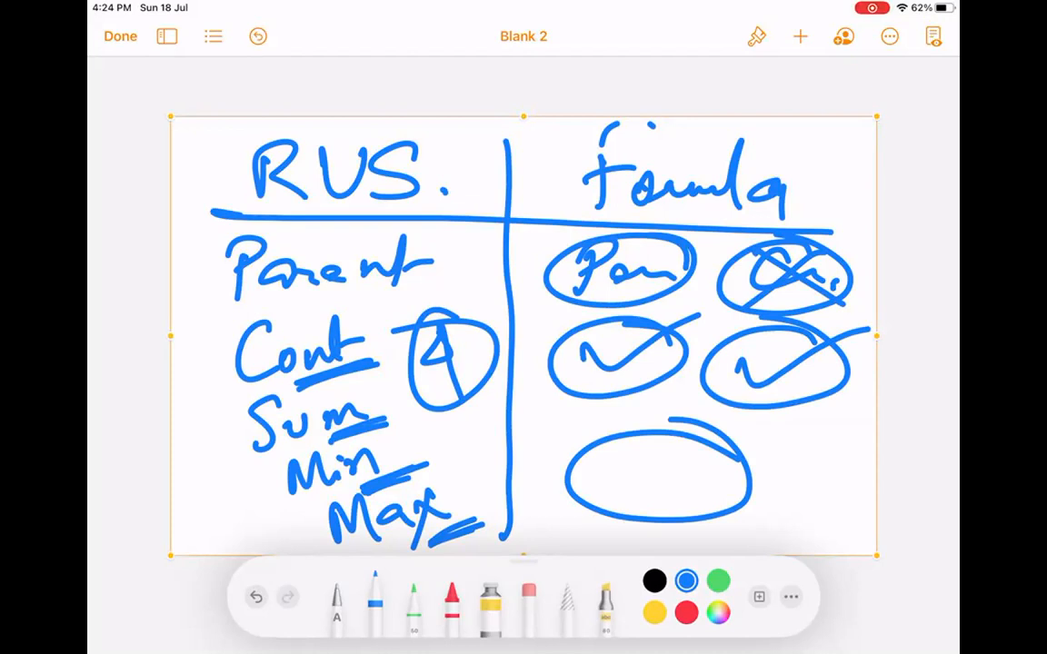
Delete the drawing comparing RUS and Formula, and return to the iPad home screen.
click(573, 111)
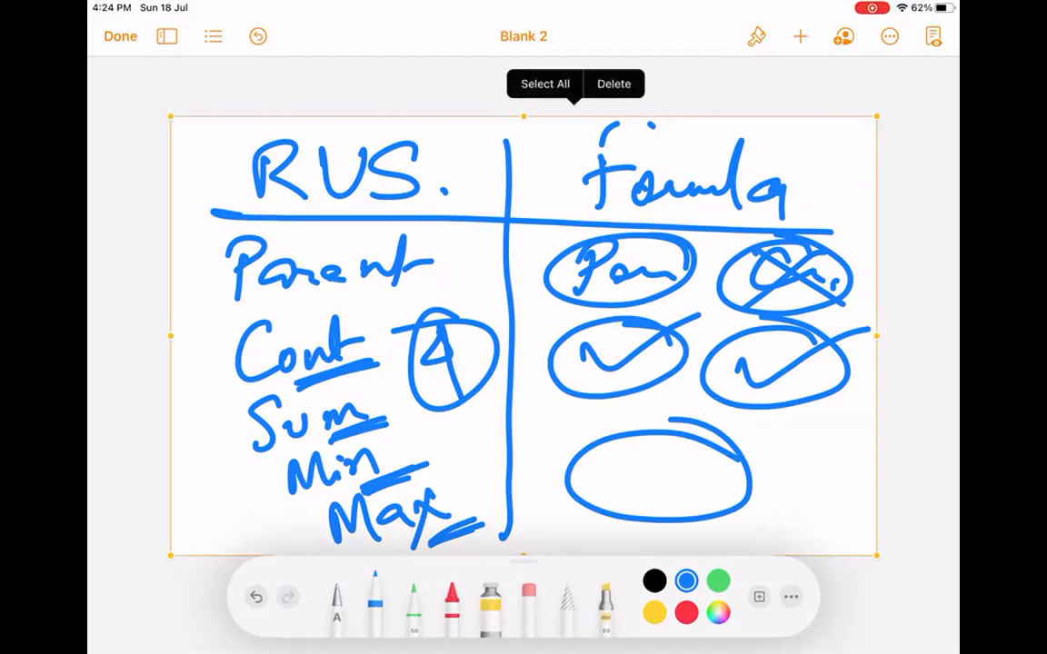
click(614, 85)
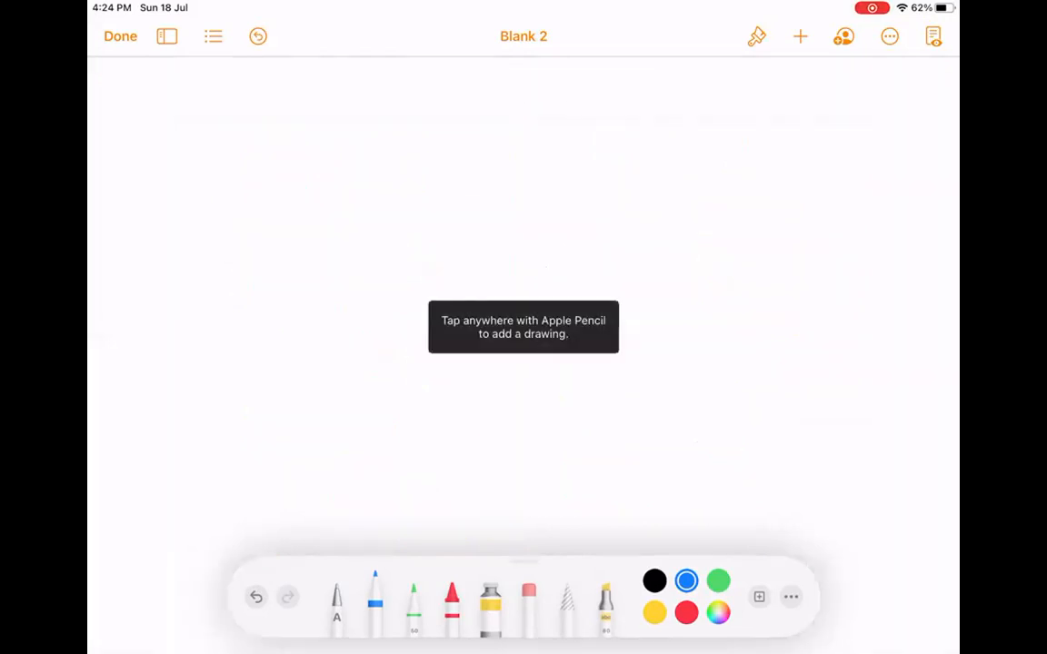
key(Home)
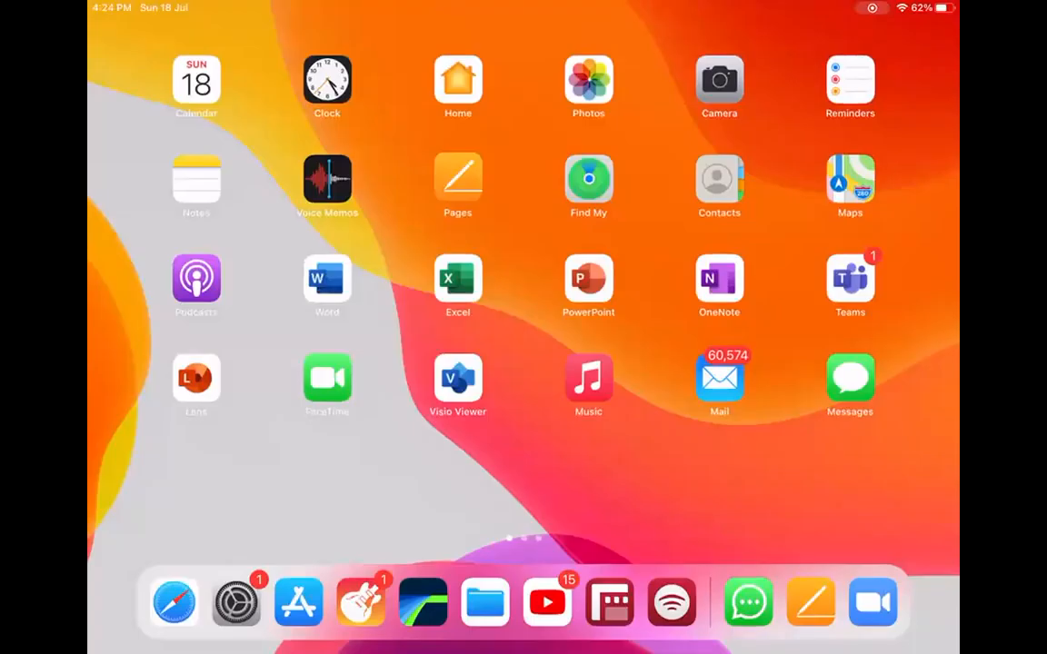
Switch to Google Chrome on the Mac and launch the Creative Moose Playground from Trailhead's Hands-On Orgs page.
mouse_move(272, 464)
mouse_down()
mouse_move(617, 463)
mouse_move(273, 464)
mouse_up()
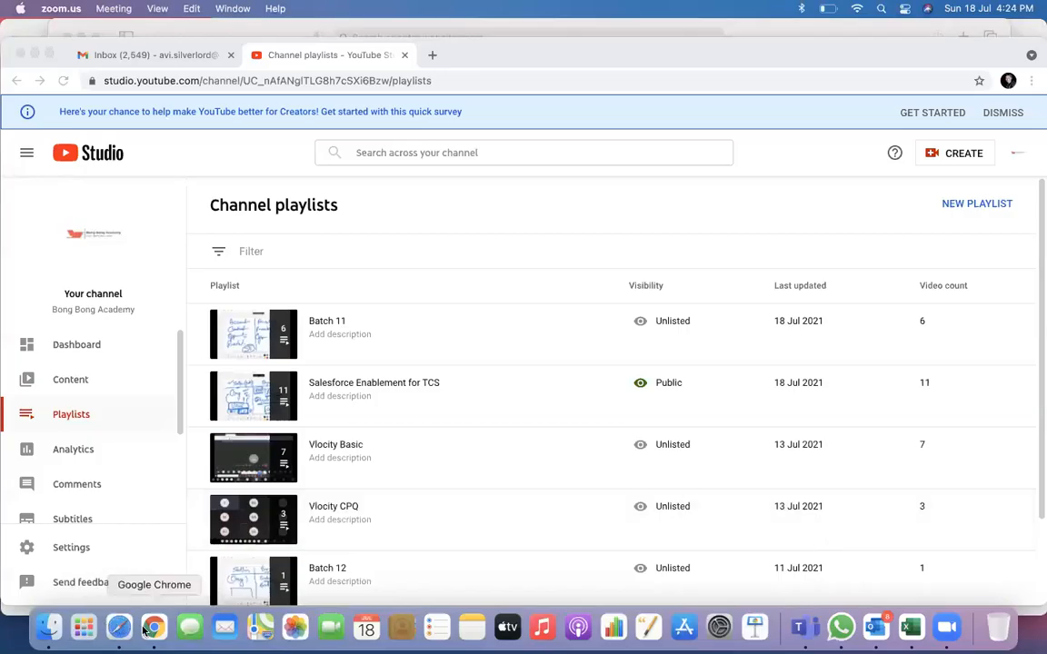
click(146, 627)
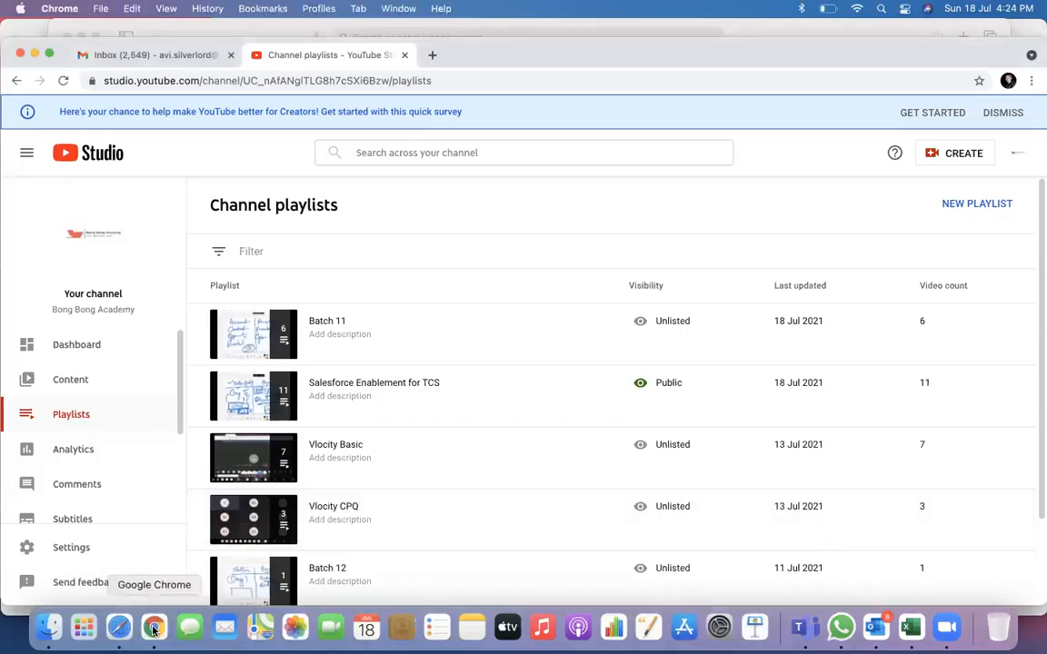
click(177, 56)
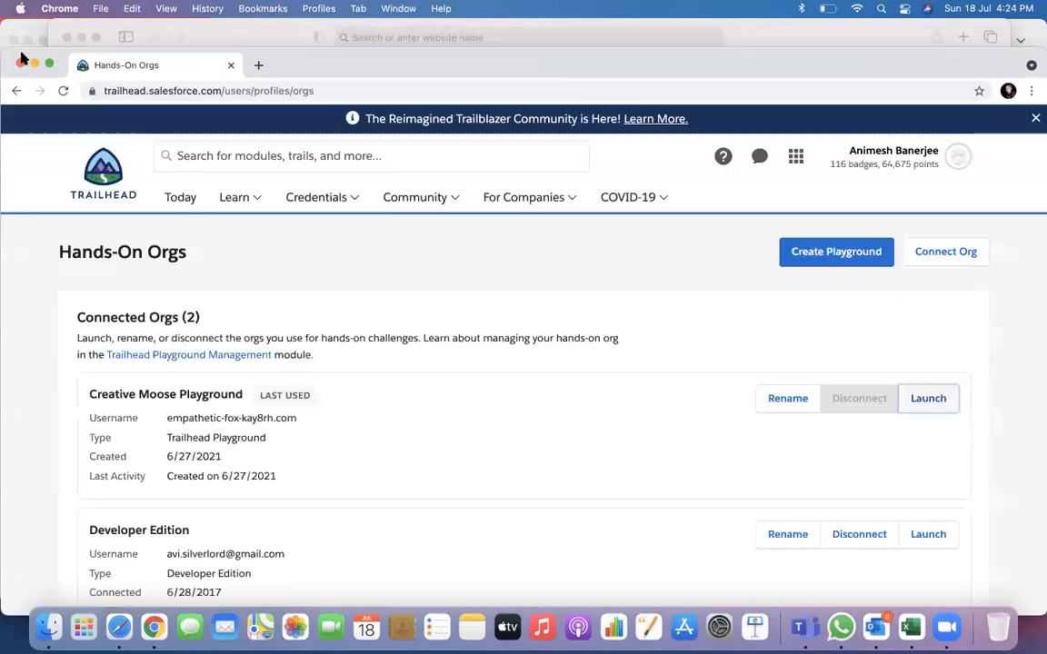
click(20, 53)
mouse_move(402, 189)
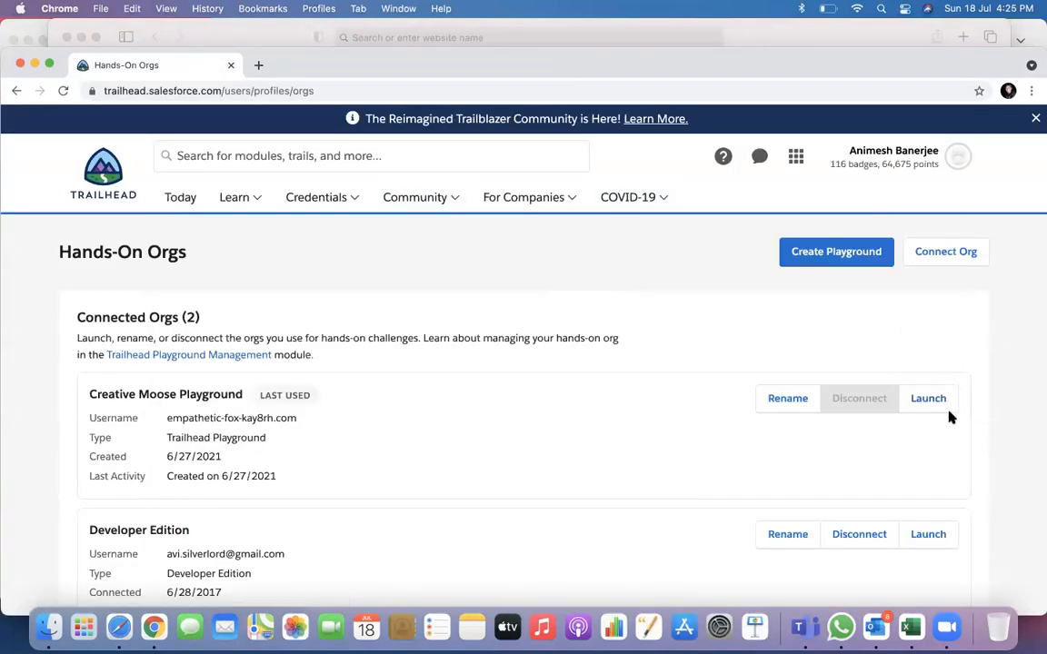
click(925, 405)
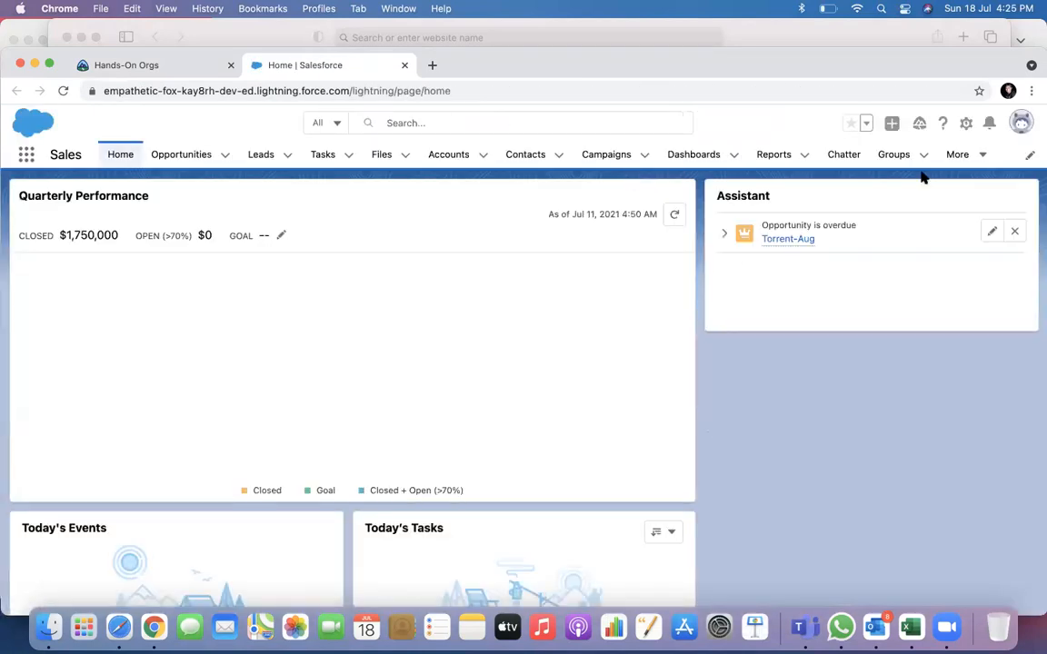
Open the Object Manager in the playground's Setup and start creating a new custom object.
click(965, 123)
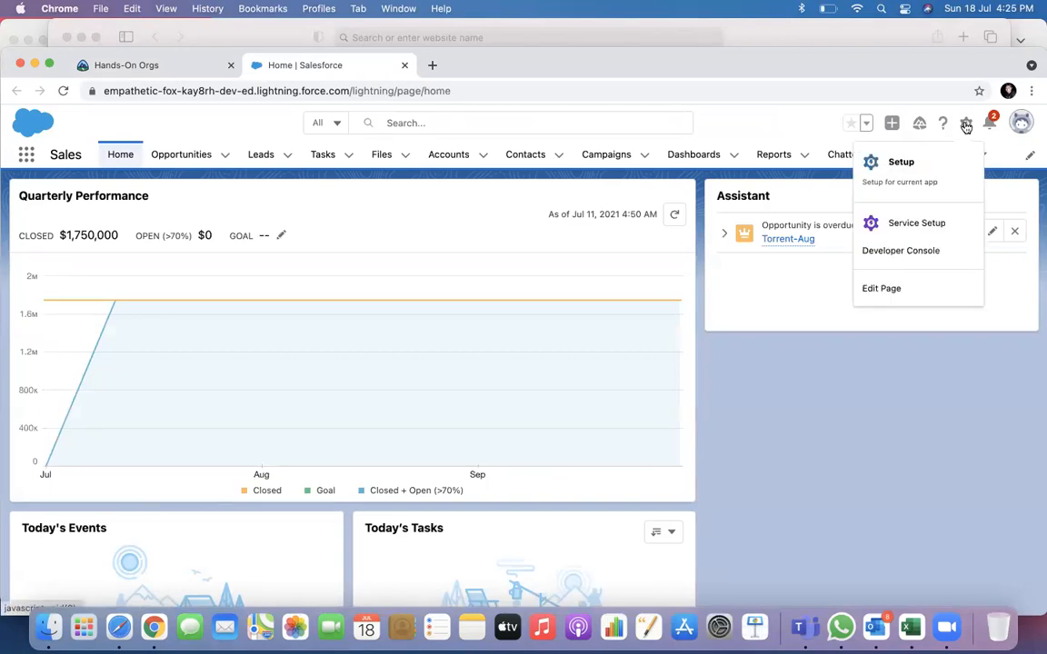
click(915, 172)
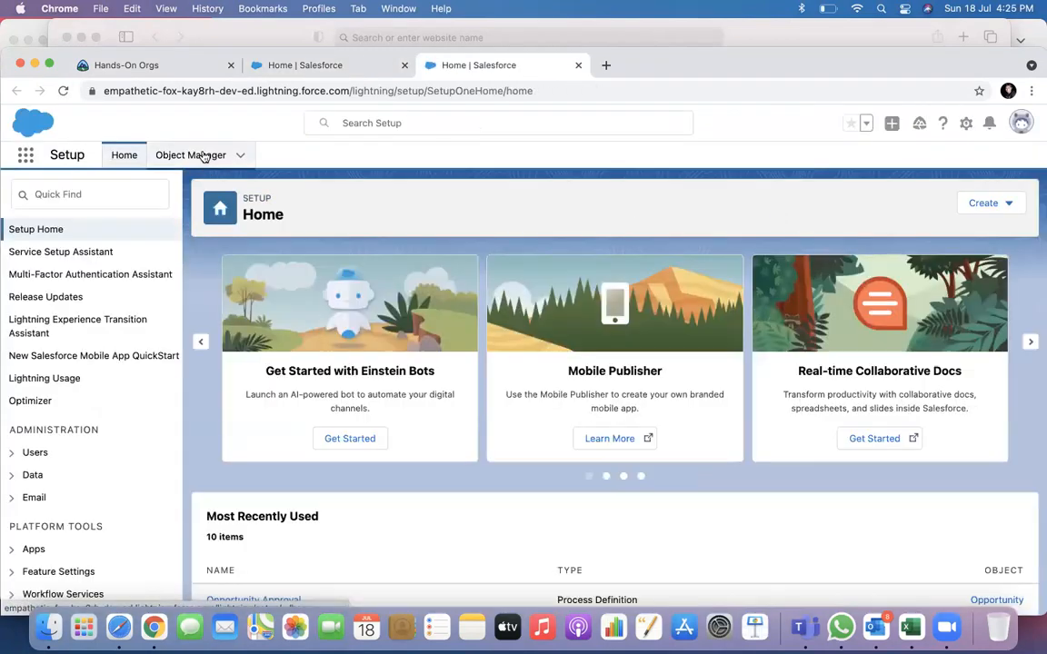
click(203, 156)
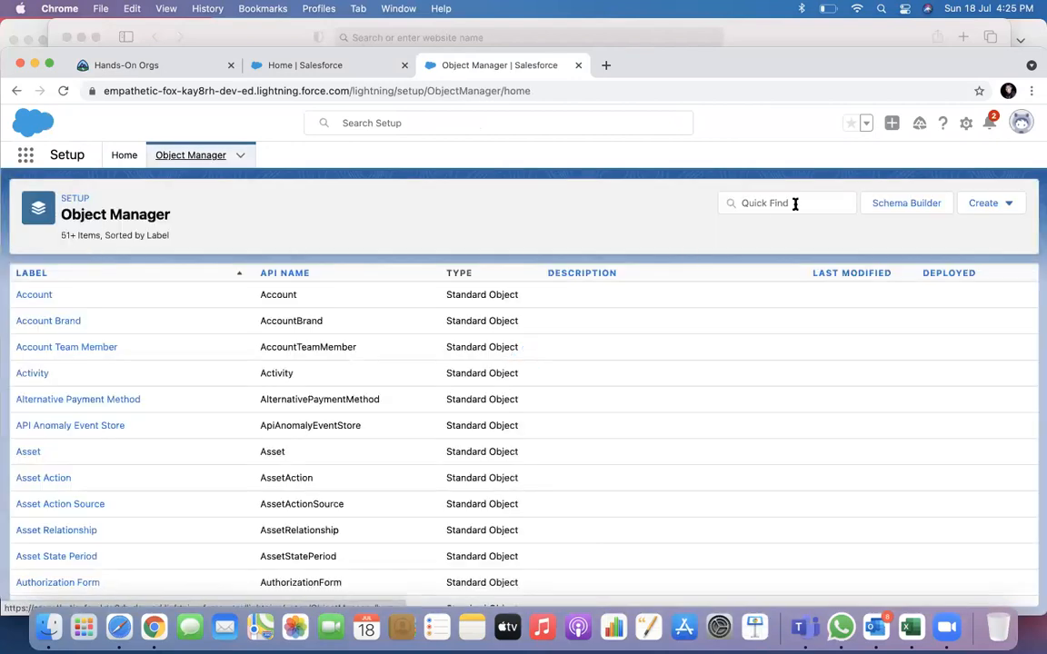
click(1008, 207)
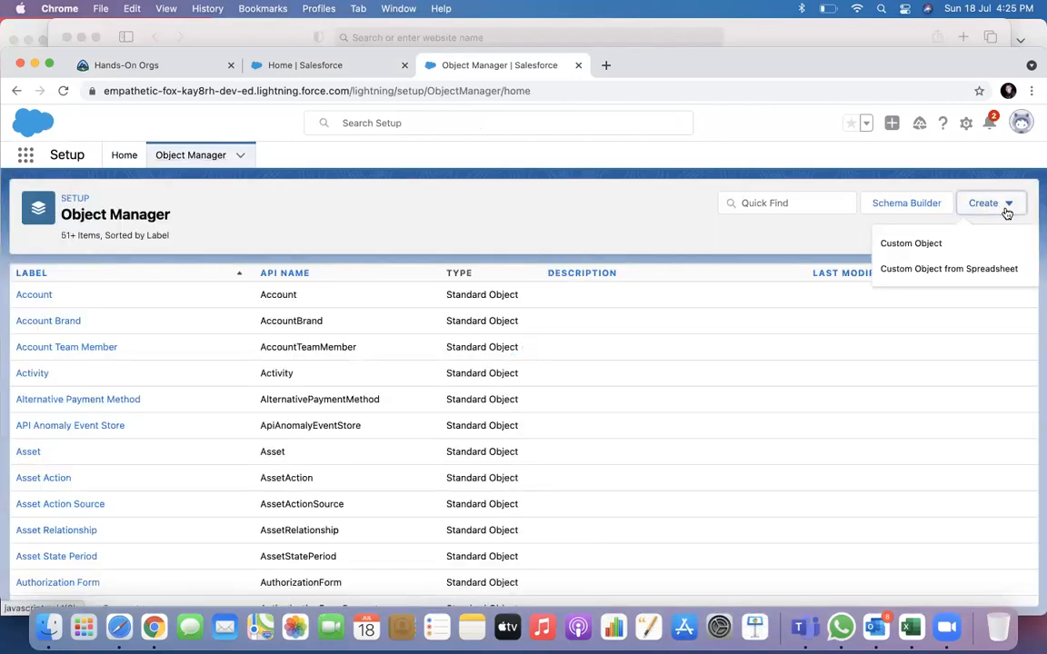
click(950, 242)
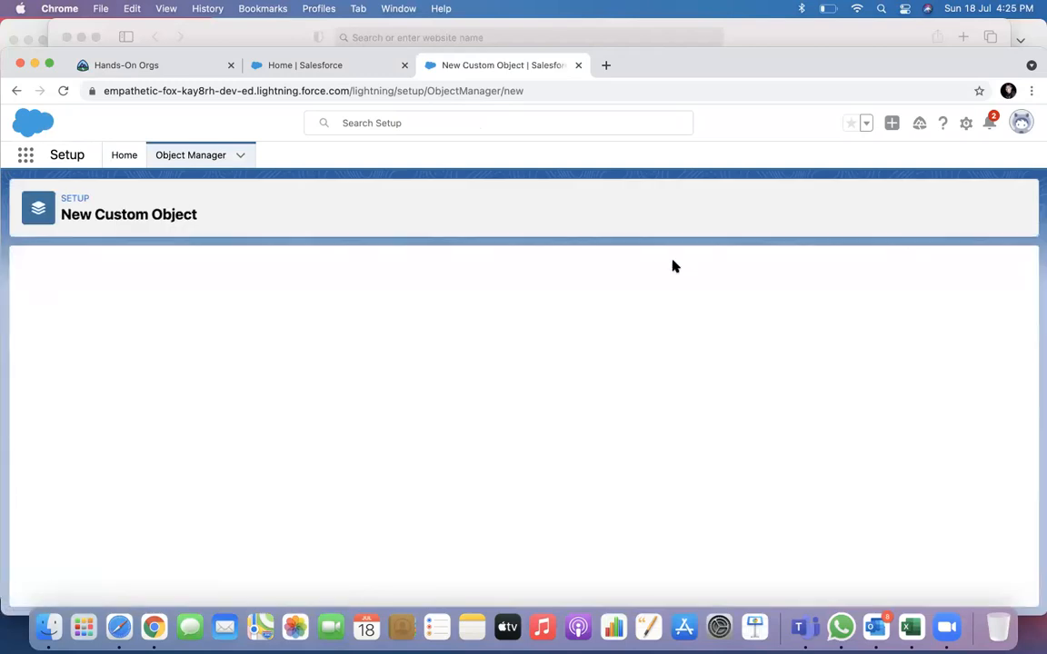
Set the new object's label to "Registration" and its plural label to "Registrations".
text(Re)
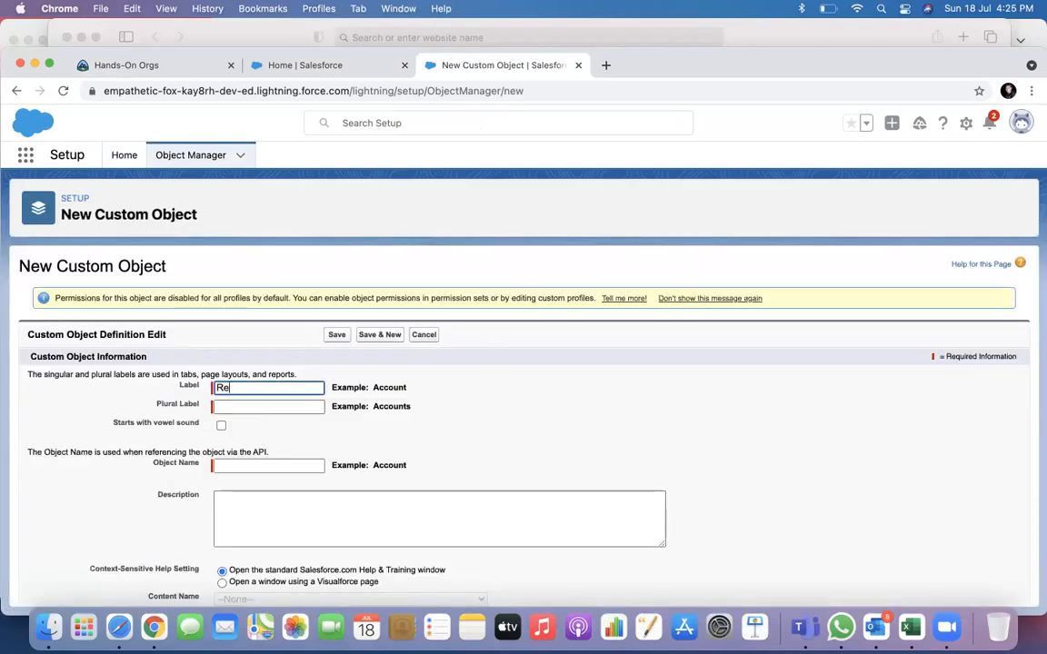
text(gistration)
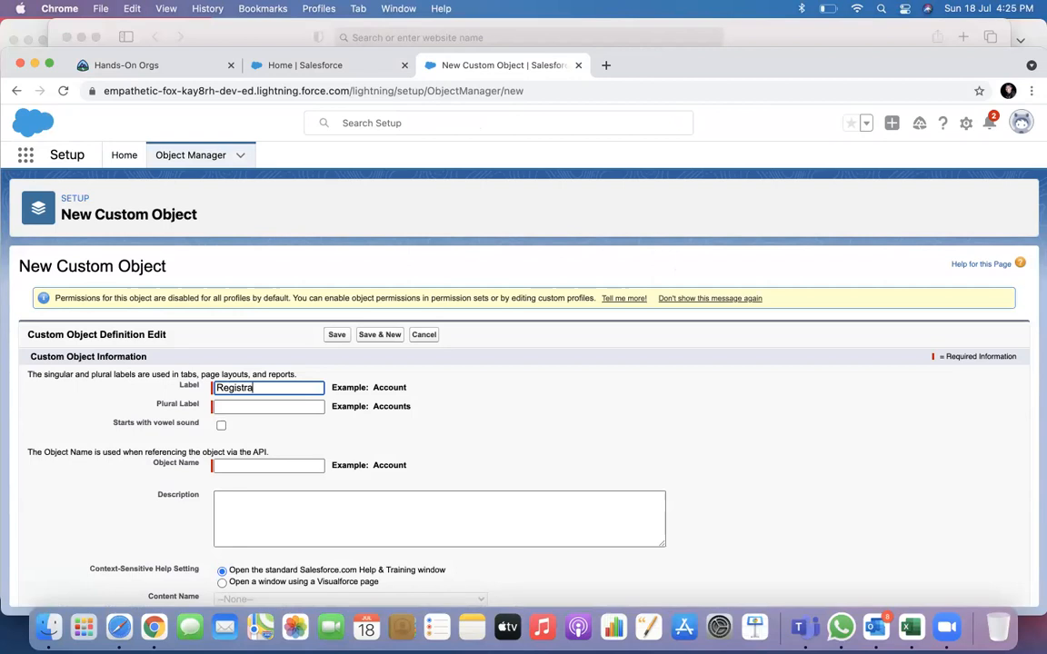
click(257, 405)
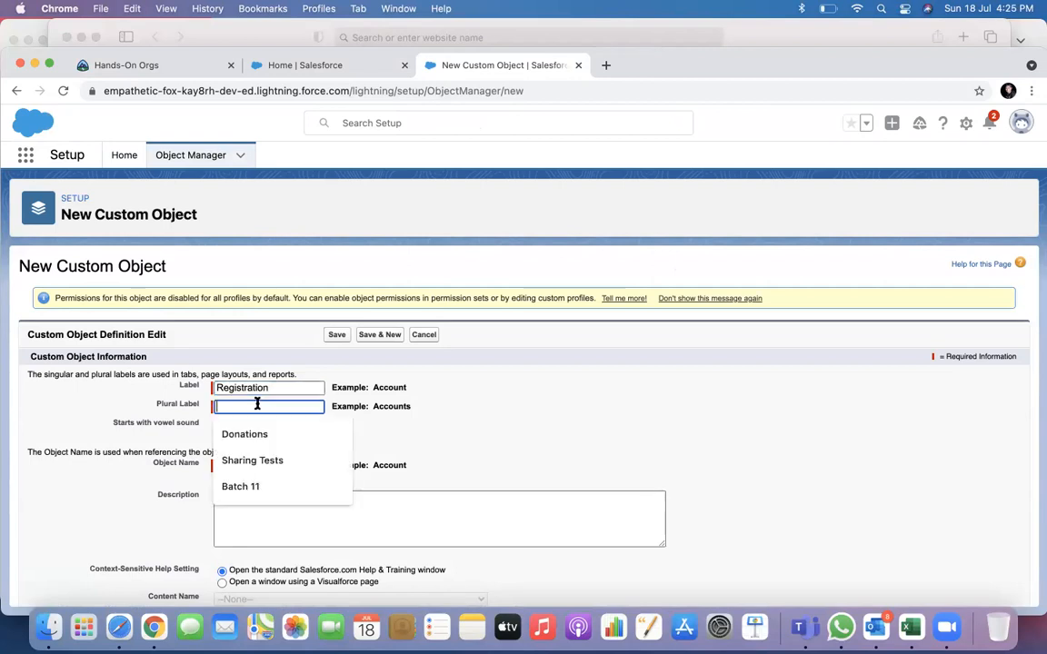
text(Reg)
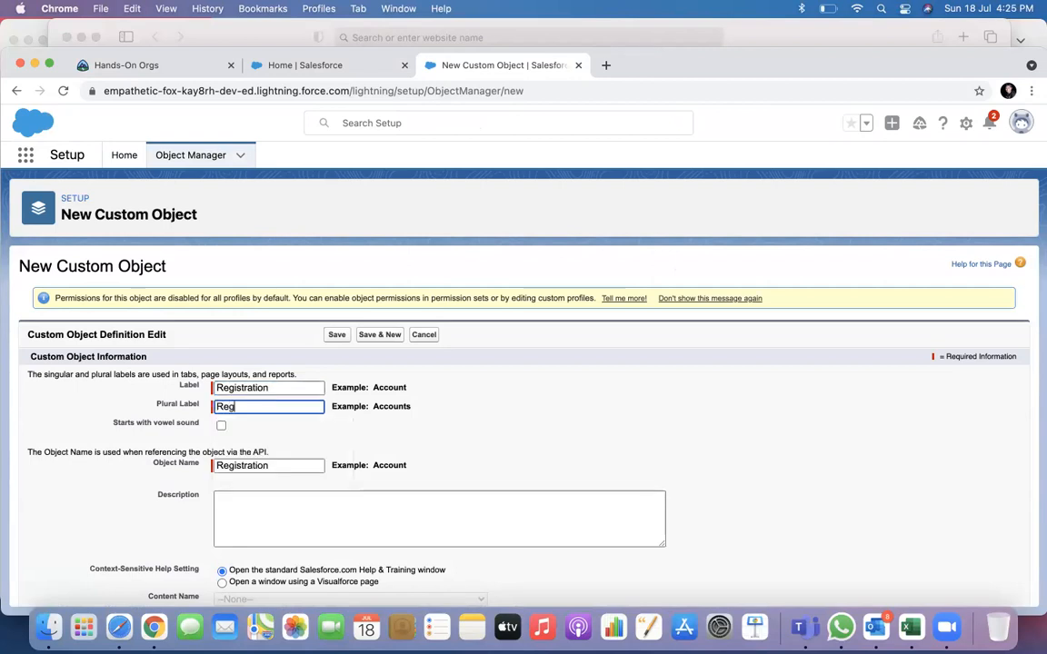
text(istrations)
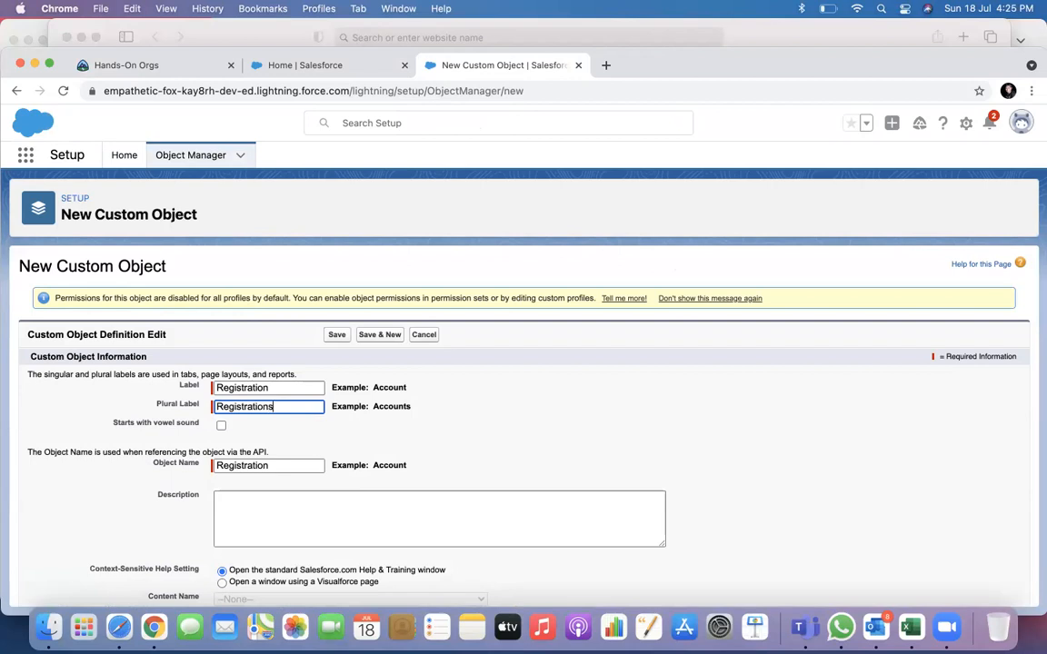
Review the remaining Registration object settings and save the custom object with its default options.
scroll(494, 445, down, 4)
scroll(494, 444, down, 4)
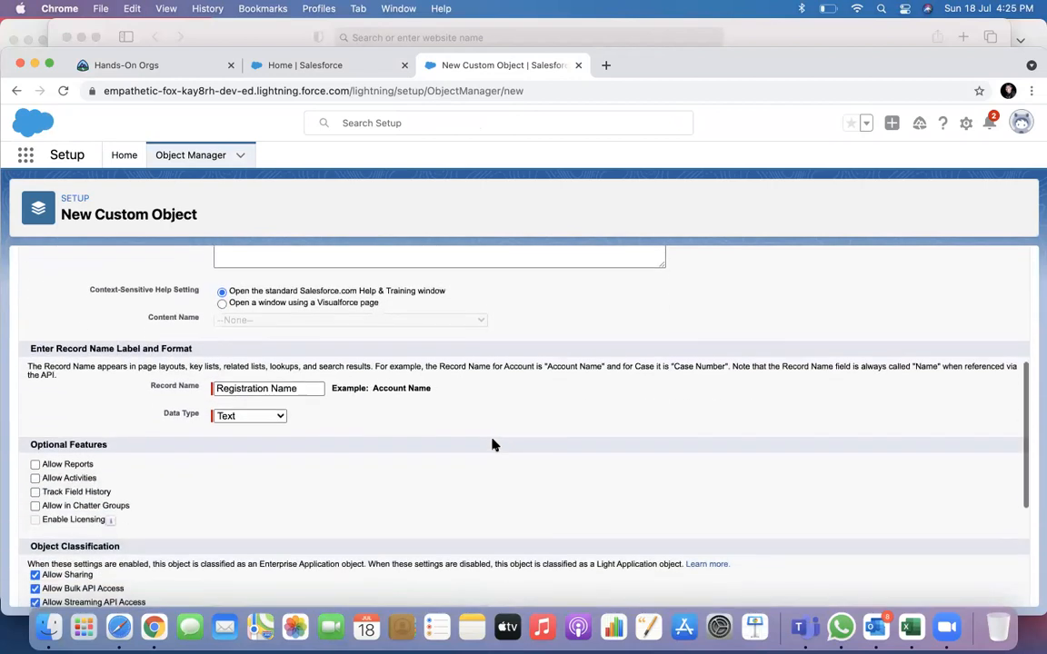
scroll(493, 444, down, 4)
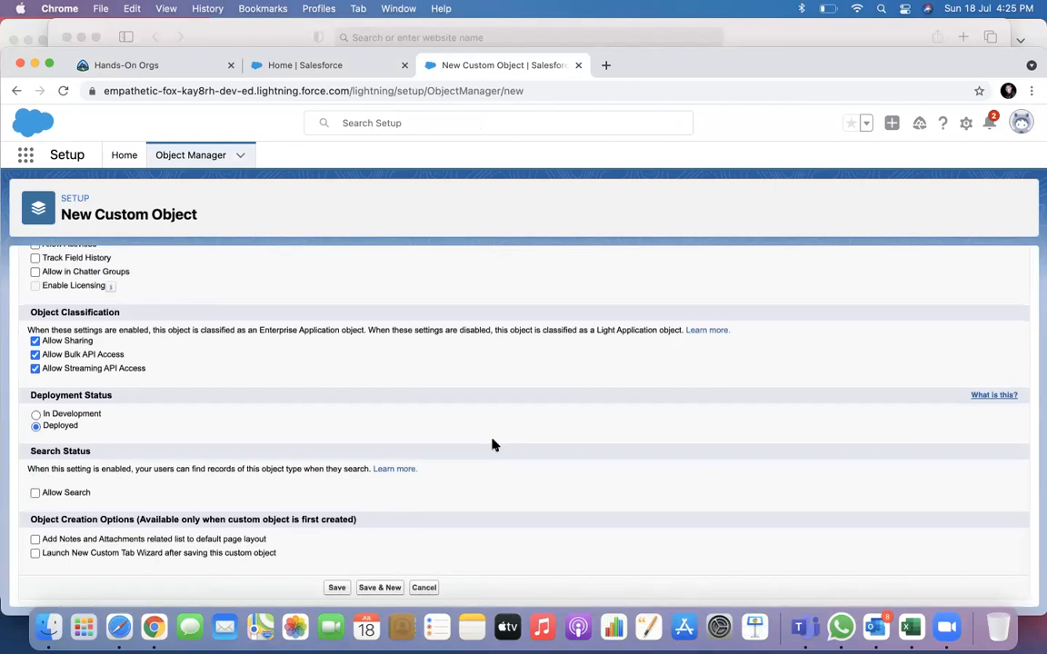
scroll(493, 445, up, 15)
scroll(493, 445, down, 10)
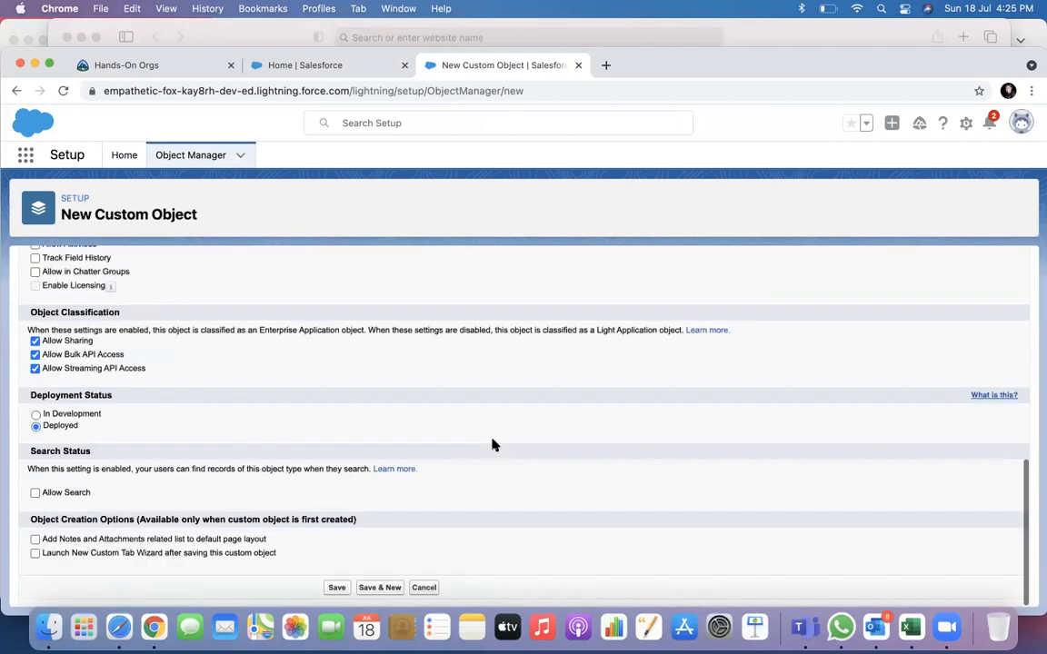
click(336, 588)
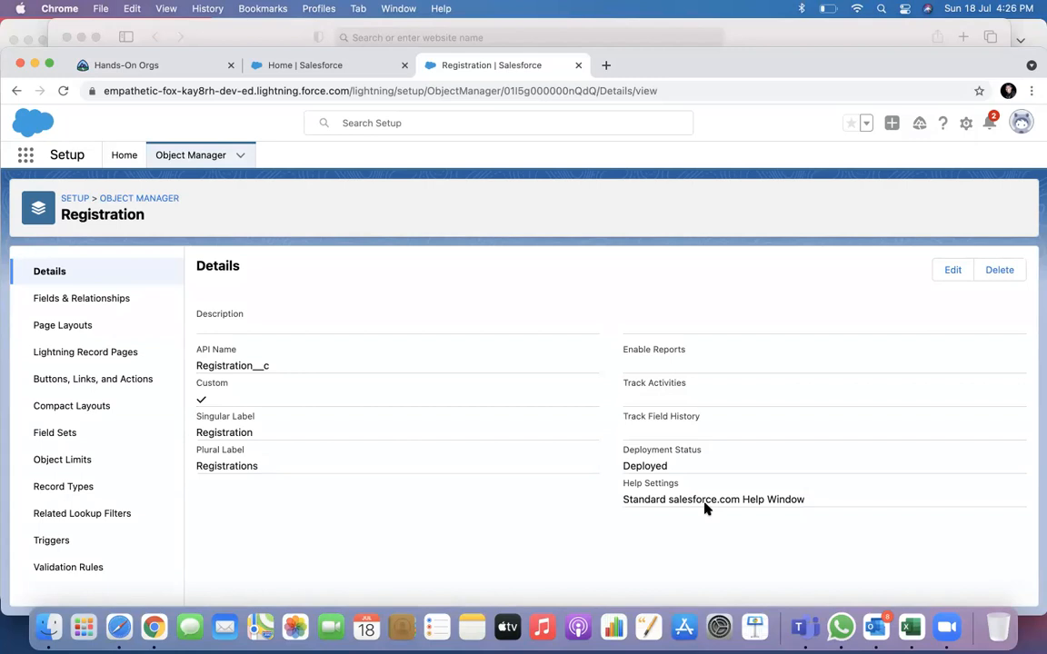
Return to Trailhead's Hands-On Orgs page and look over the connected orgs and the option to create a playground.
click(346, 72)
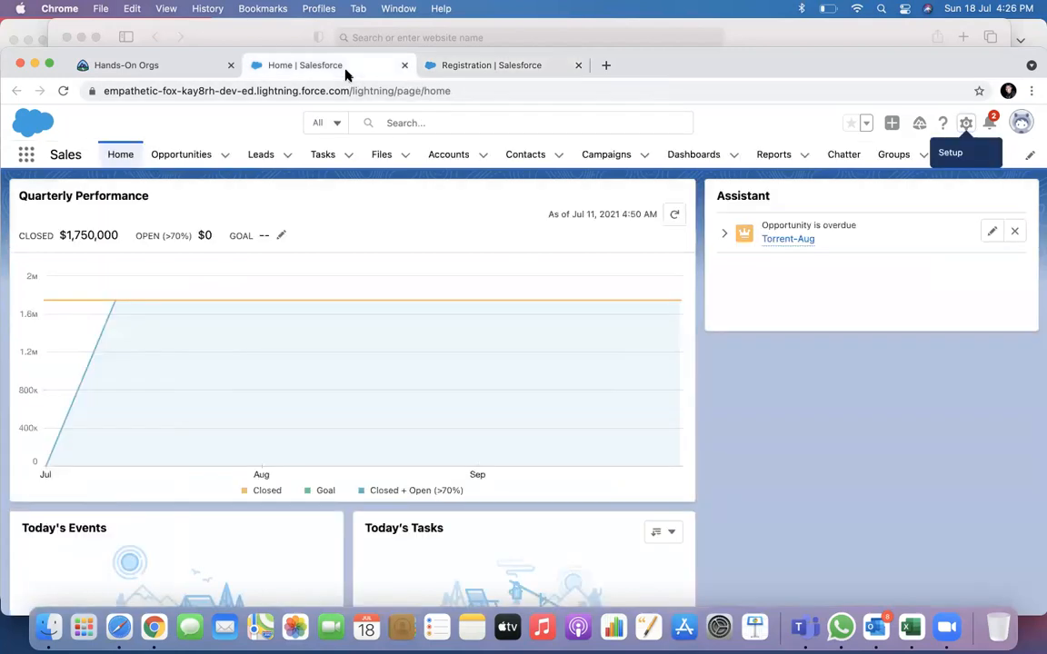
click(481, 65)
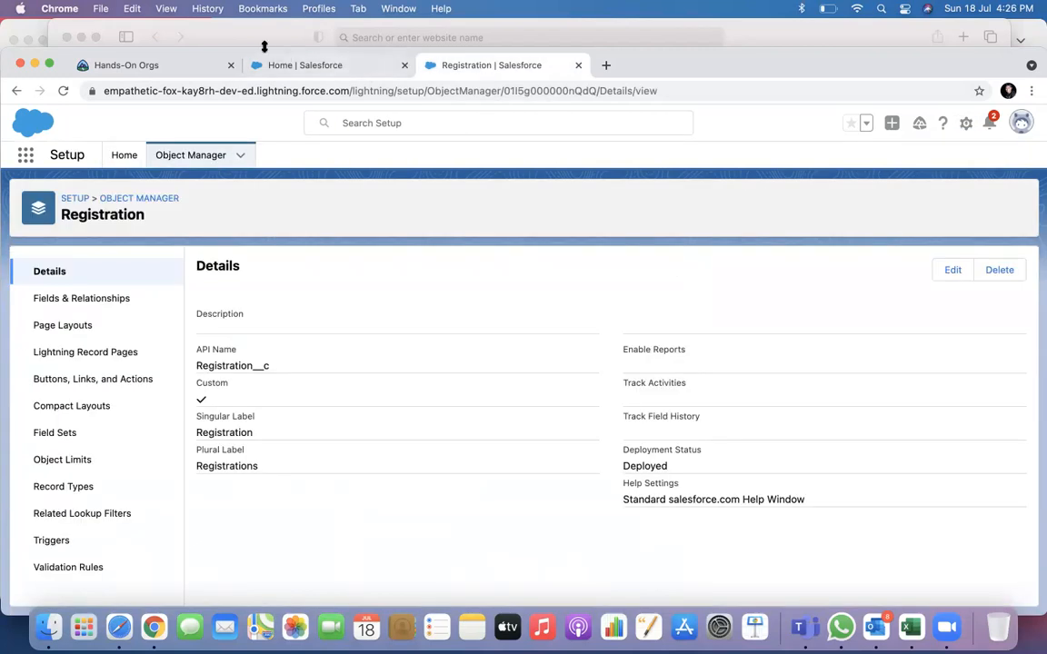
click(189, 67)
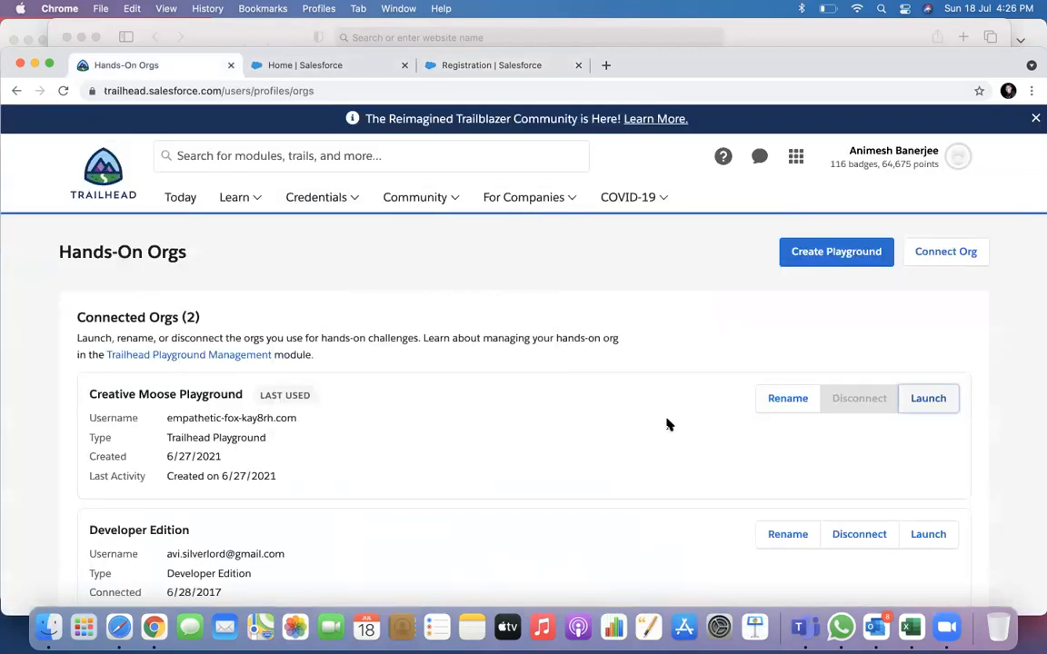
scroll(592, 453, down, 3)
scroll(591, 454, up, 3)
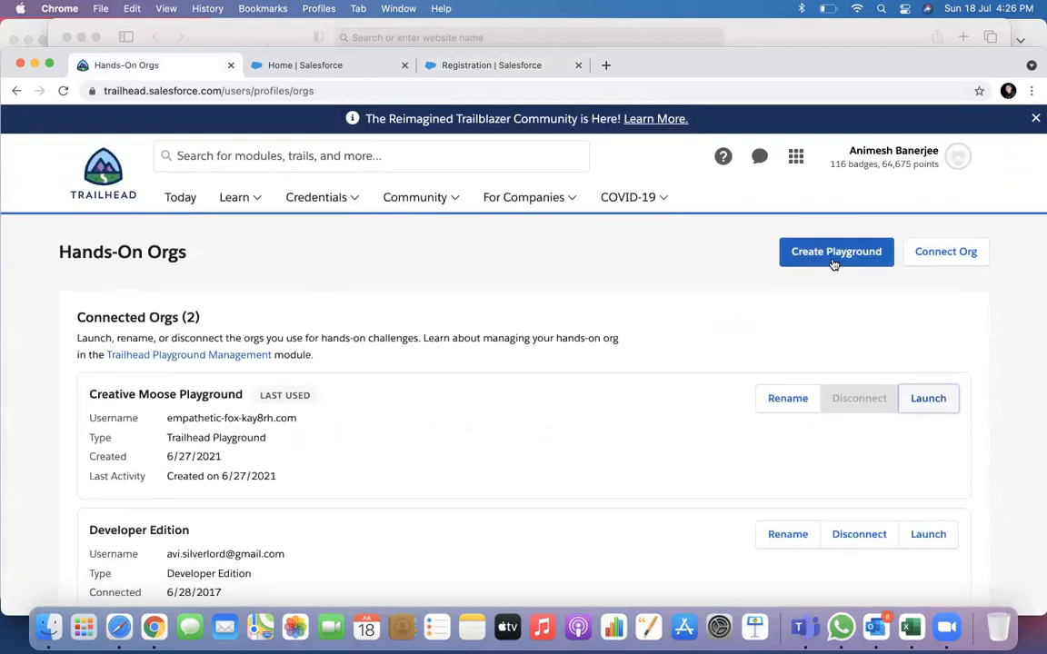
Return to the Object Manager's full object list and find the Registration object to examine the __c suffix of its API name.
click(345, 68)
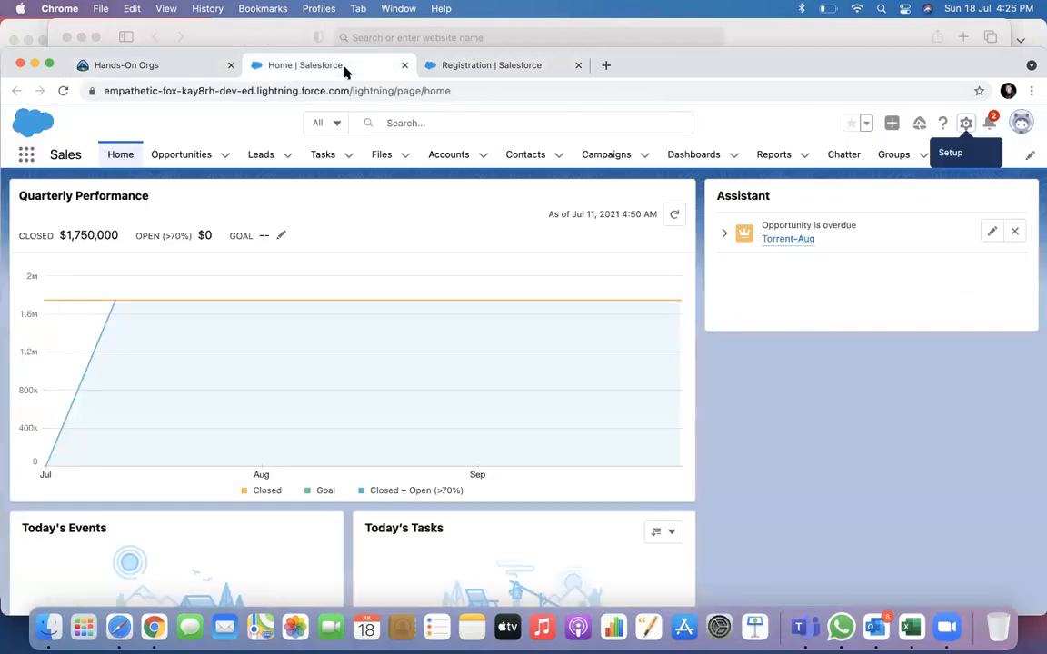
click(457, 71)
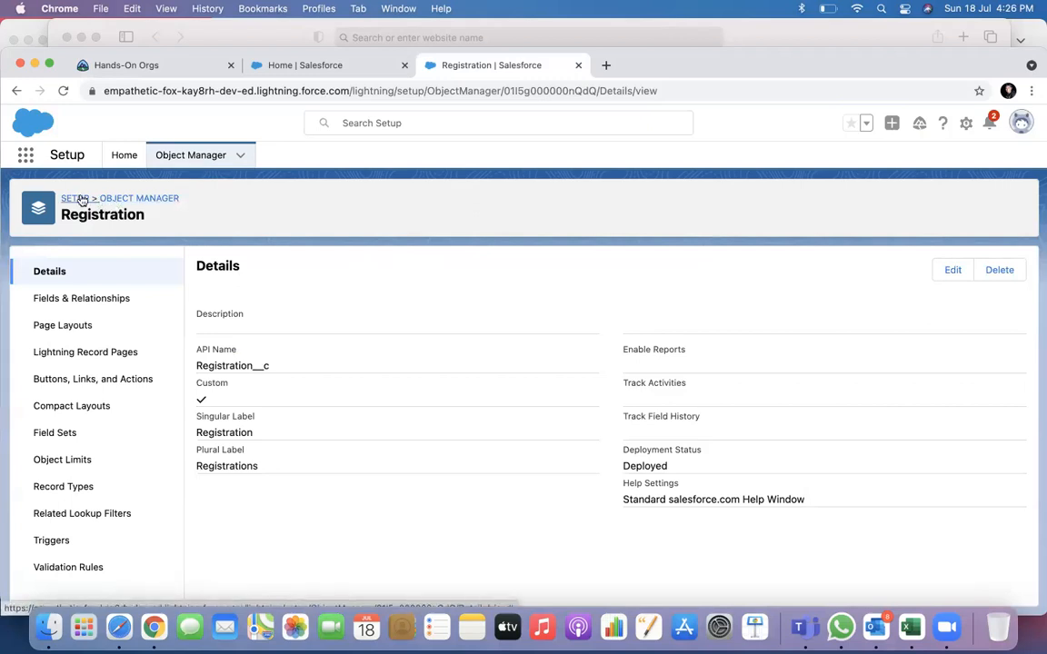
click(111, 199)
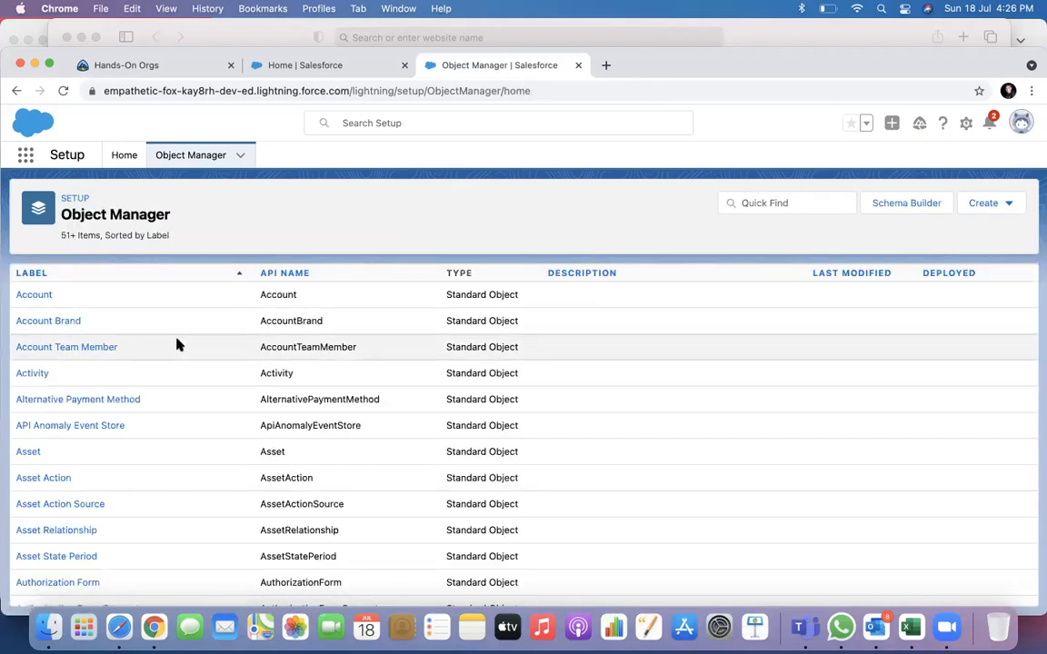
scroll(452, 488, down, 20)
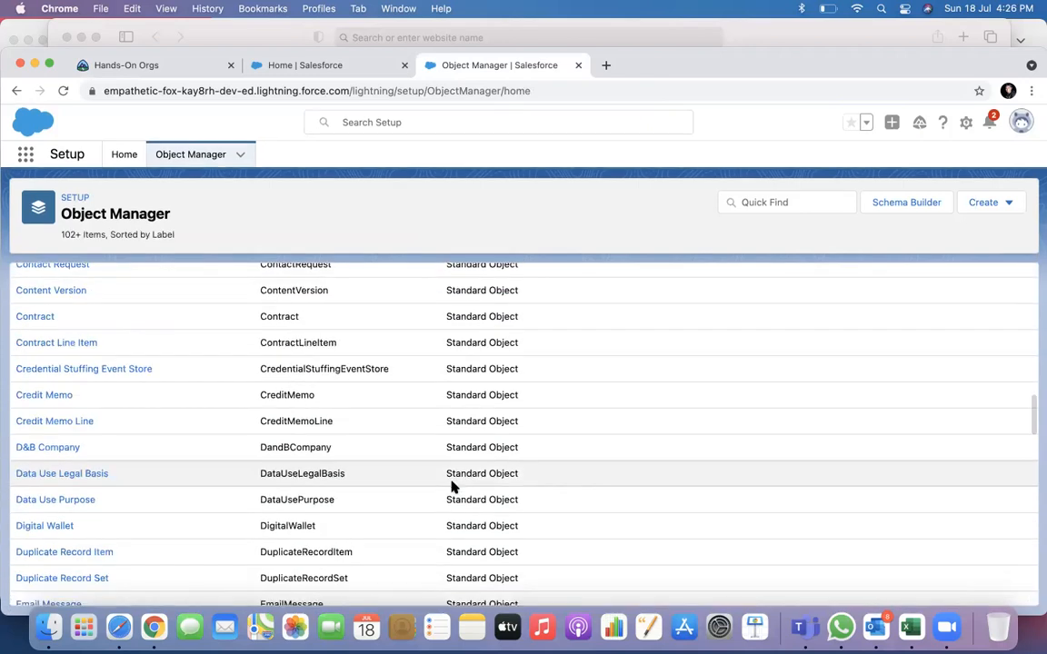
scroll(451, 488, down, 3)
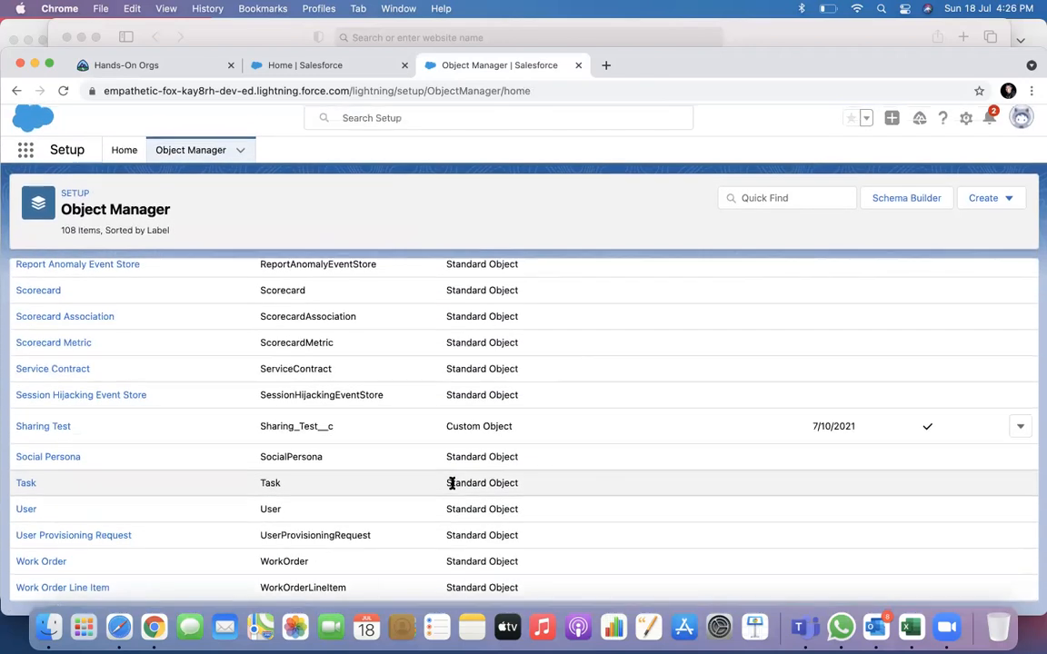
scroll(268, 514, up, 10)
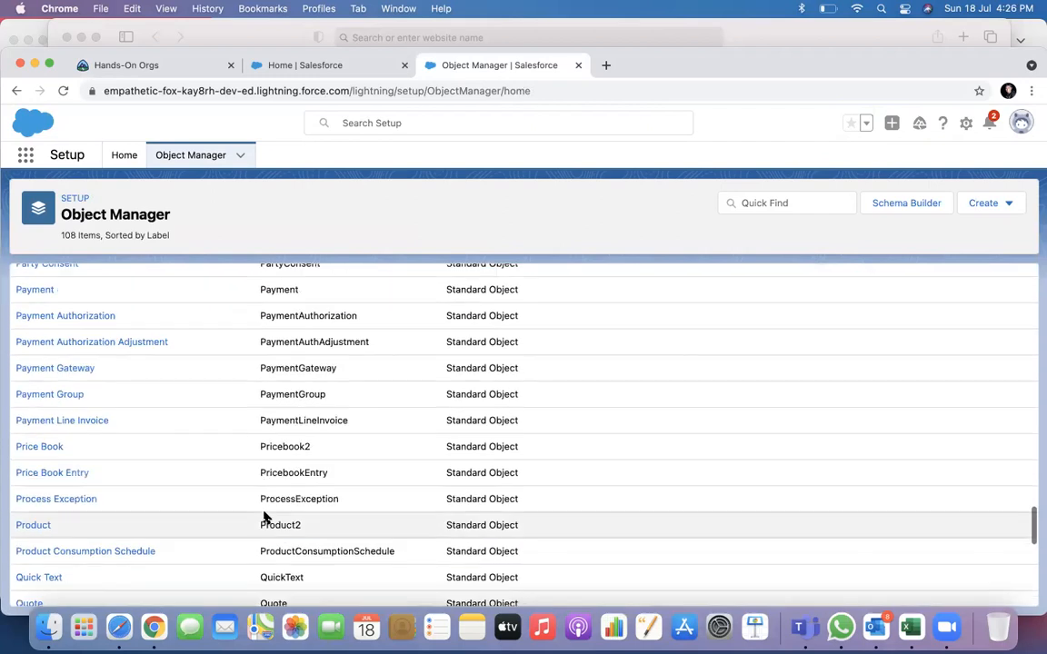
scroll(265, 516, up, 5)
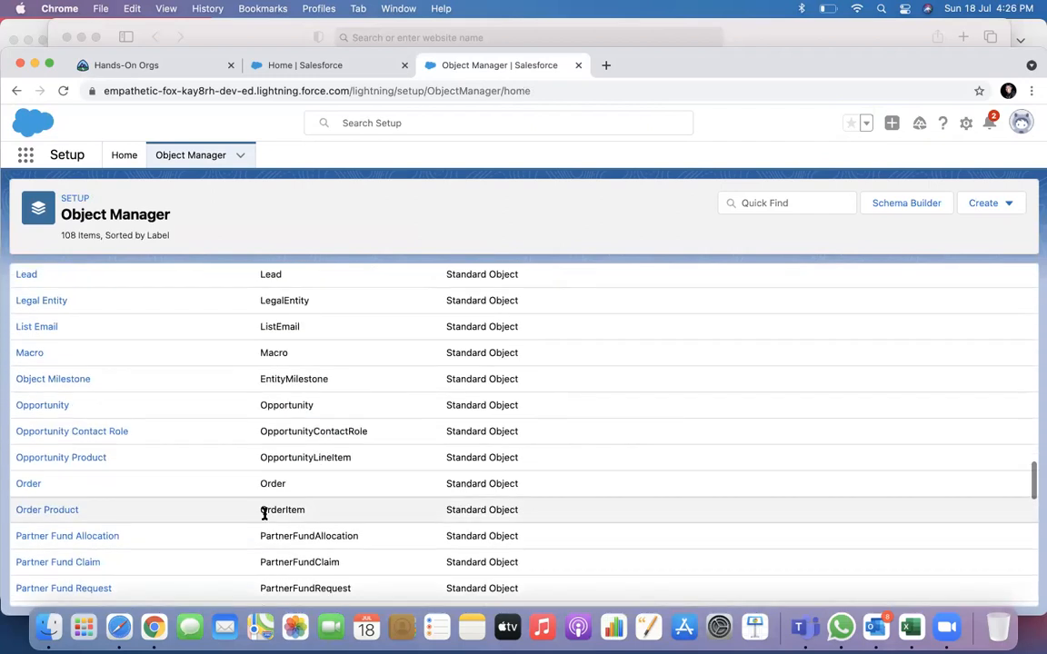
scroll(263, 511, up, 2)
scroll(264, 512, down, 4)
scroll(265, 514, down, 6)
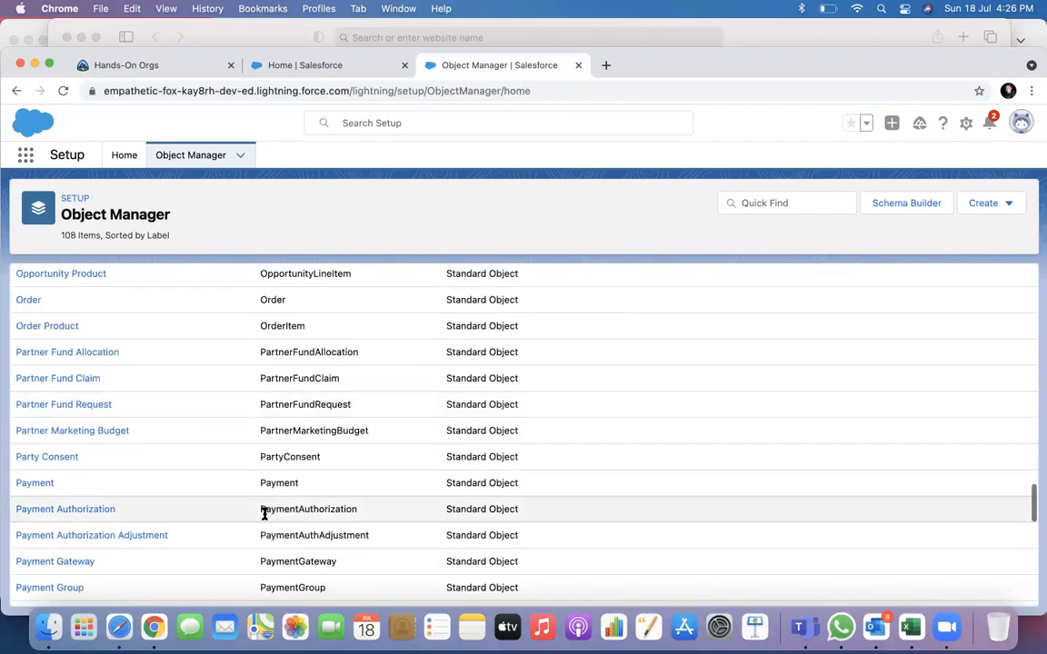
scroll(264, 516, down, 2)
scroll(264, 515, up, 10)
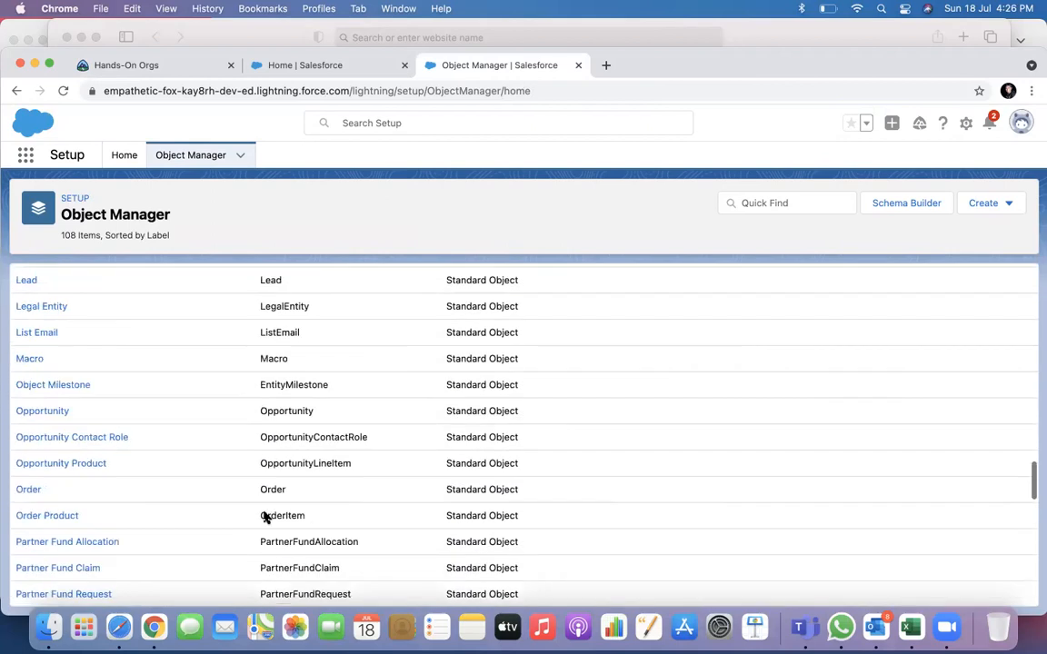
scroll(264, 515, down, 8)
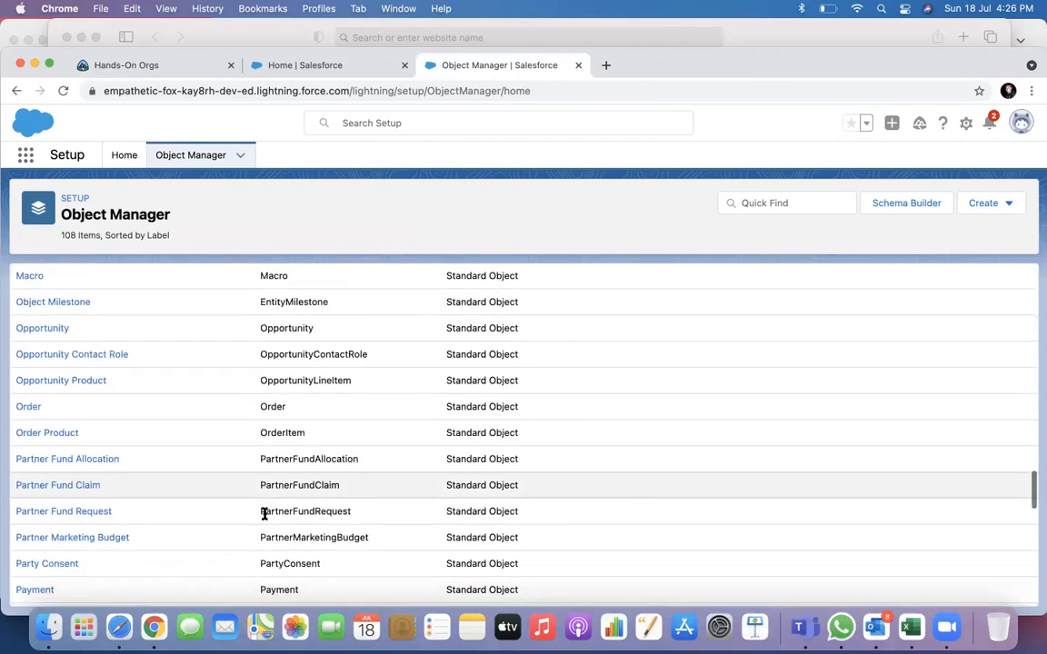
scroll(264, 515, down, 6)
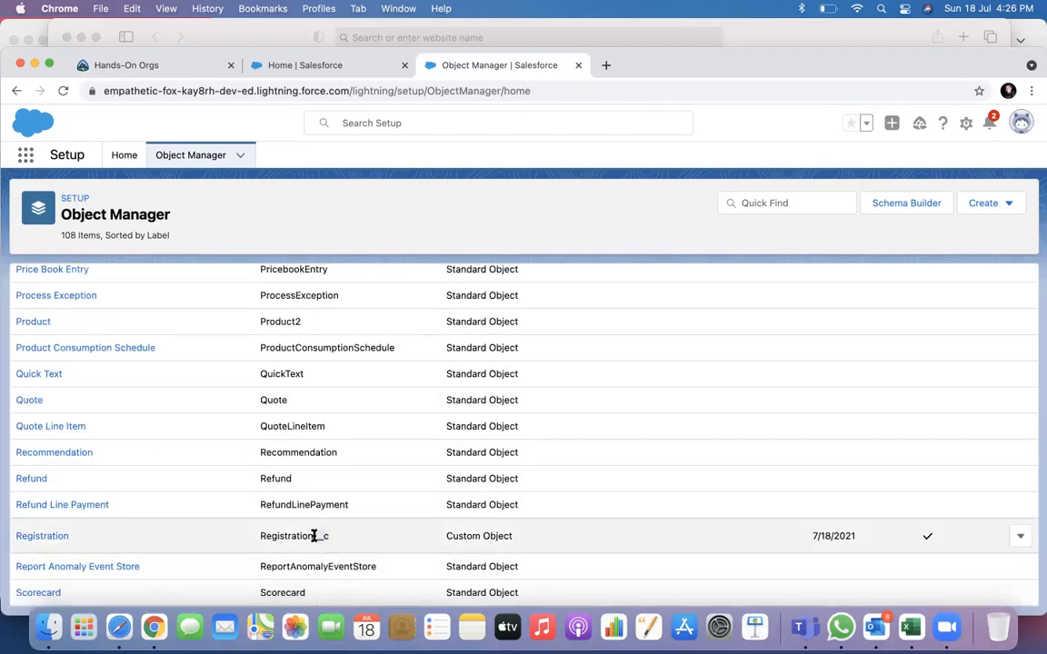
drag(315, 535, 328, 536)
Scan the whole object list to compare the types and API names of the standard and custom objects.
scroll(381, 490, up, 15)
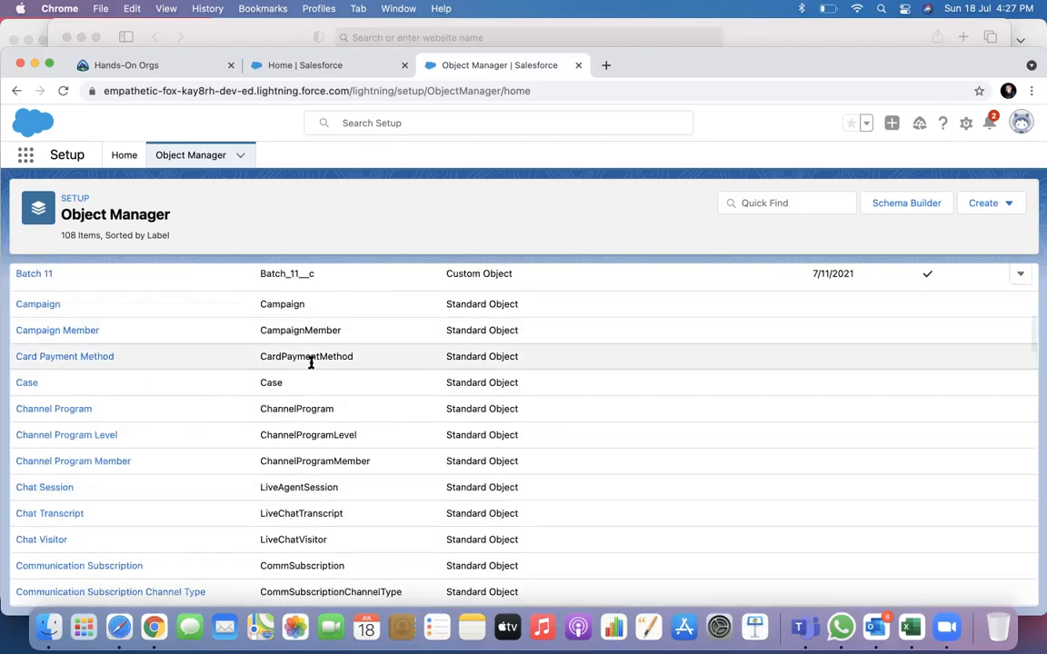
scroll(364, 357, up, 5)
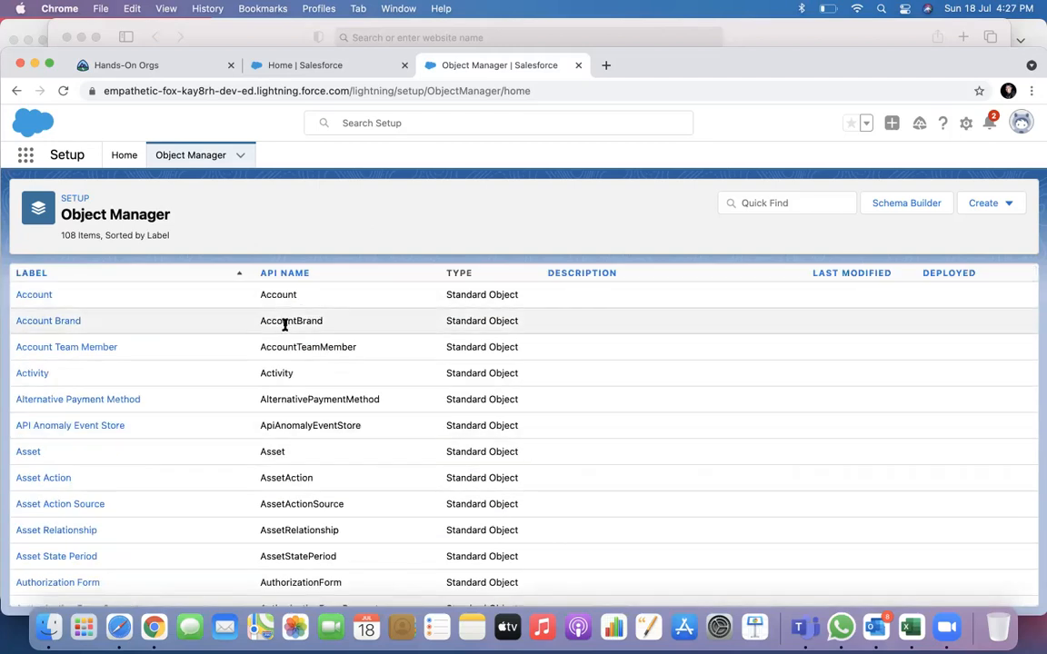
scroll(285, 476, down, 5)
scroll(282, 454, down, 1)
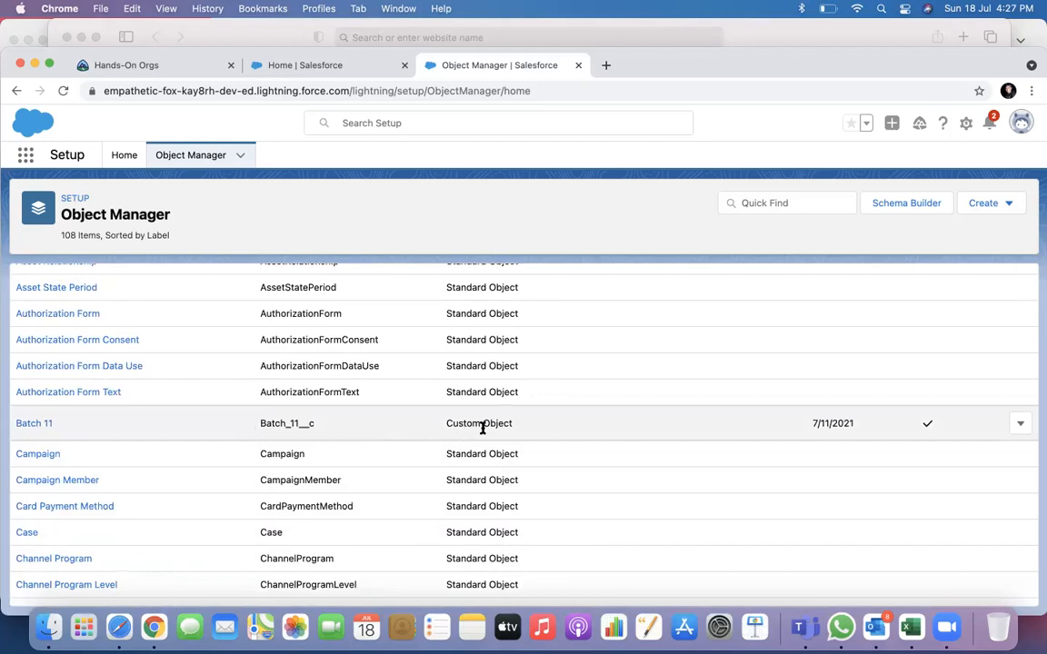
scroll(482, 427, down, 20)
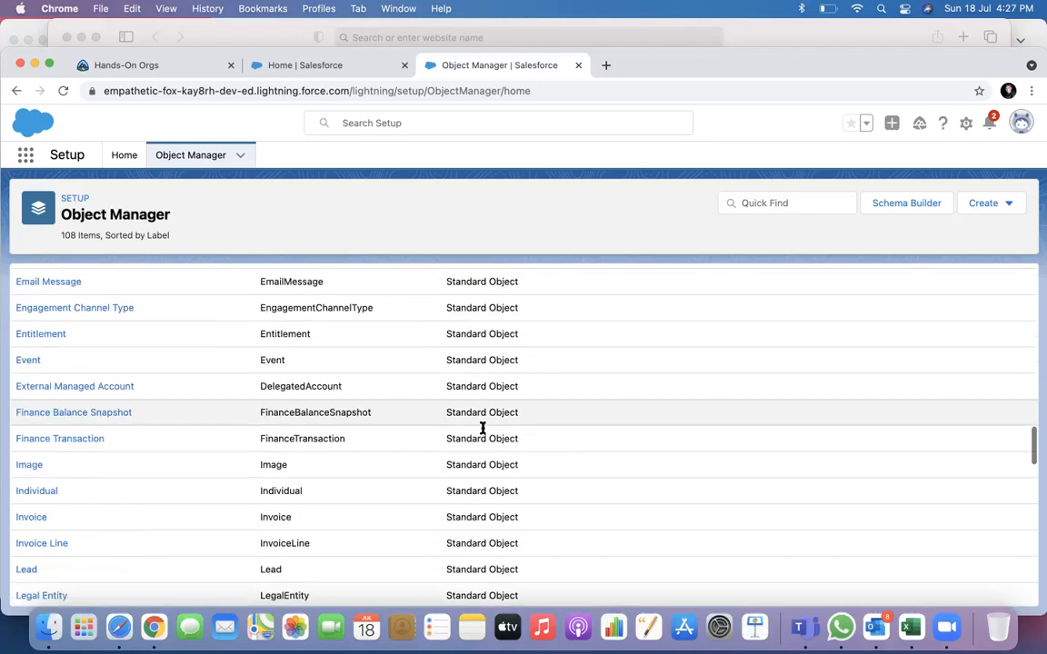
scroll(482, 427, down, 20)
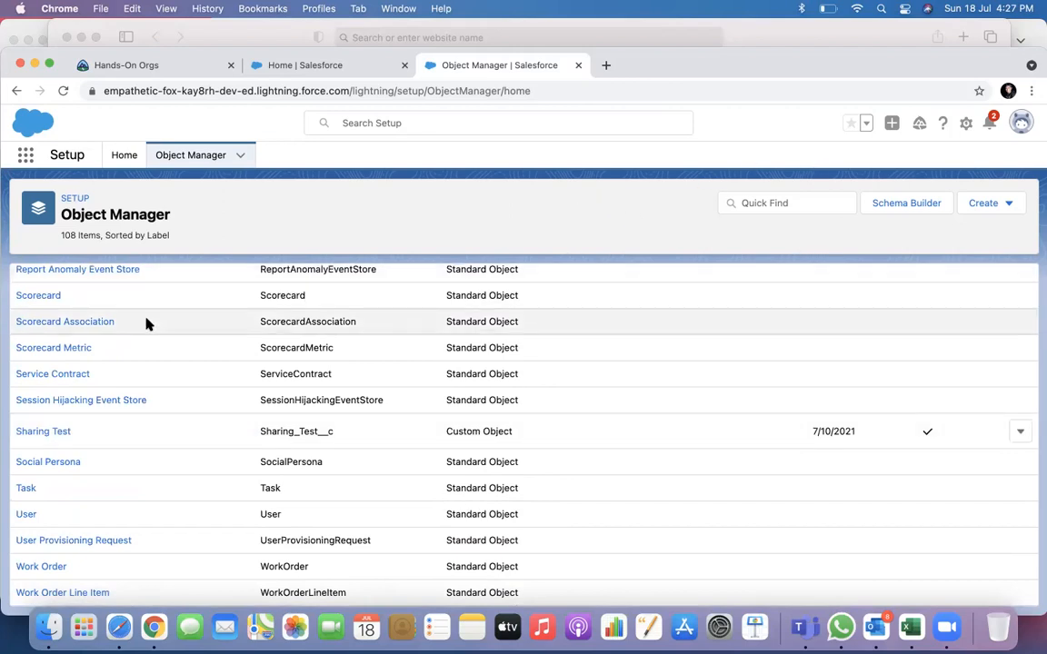
Filter the object list for "regist" and open the Registration object's Fields & Relationships.
click(763, 205)
text(regist)
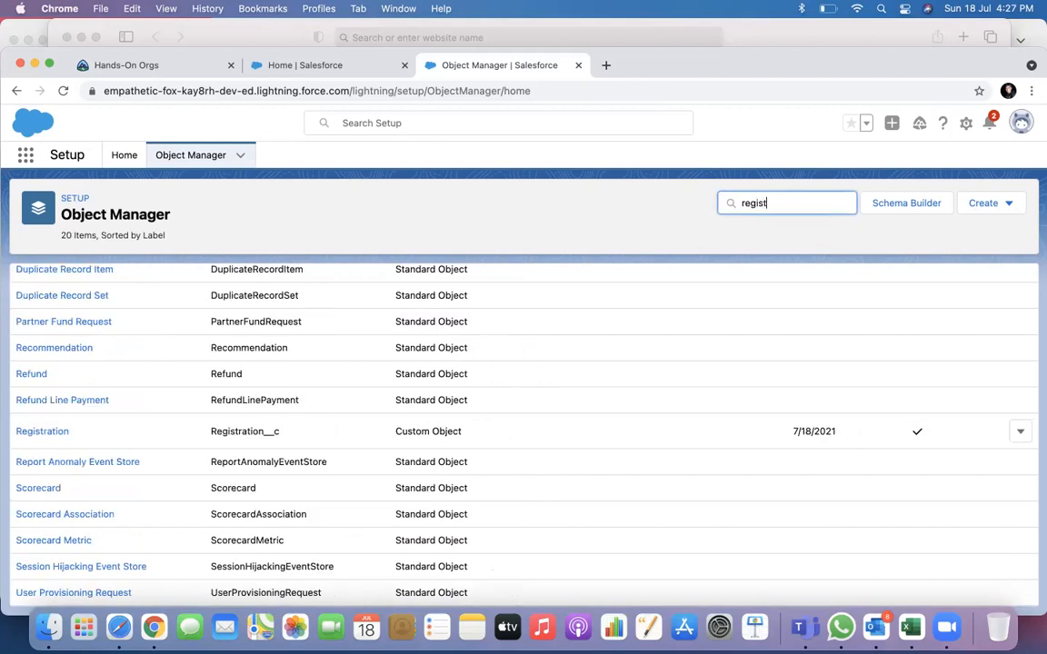
click(63, 300)
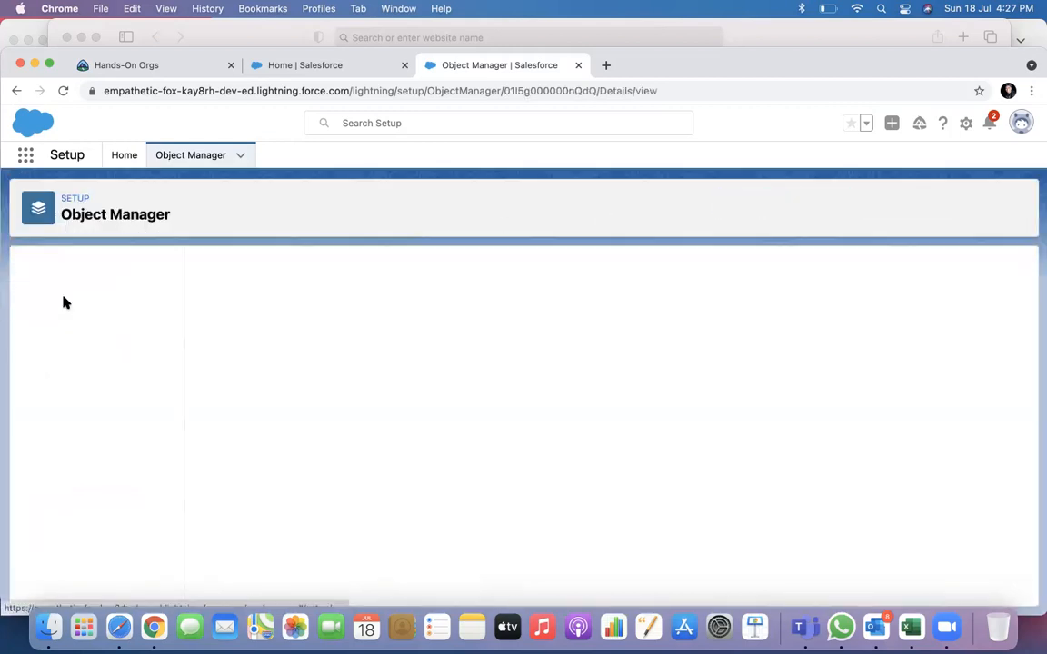
click(83, 300)
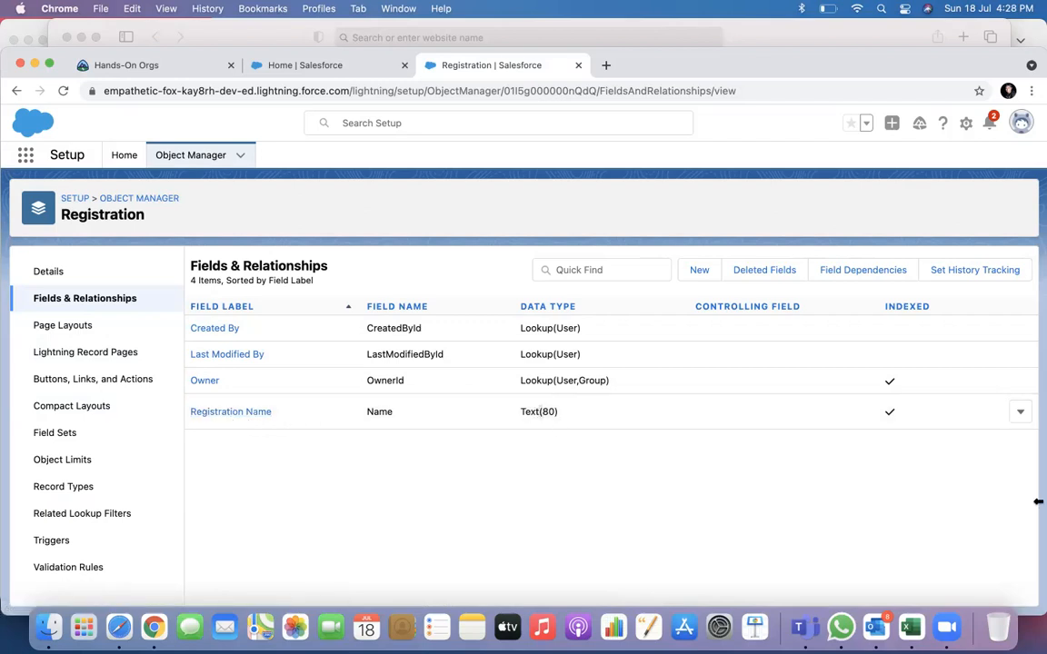
Edit the Registration Name field, change its data type to Auto Number, and try to save it.
click(1021, 414)
click(976, 445)
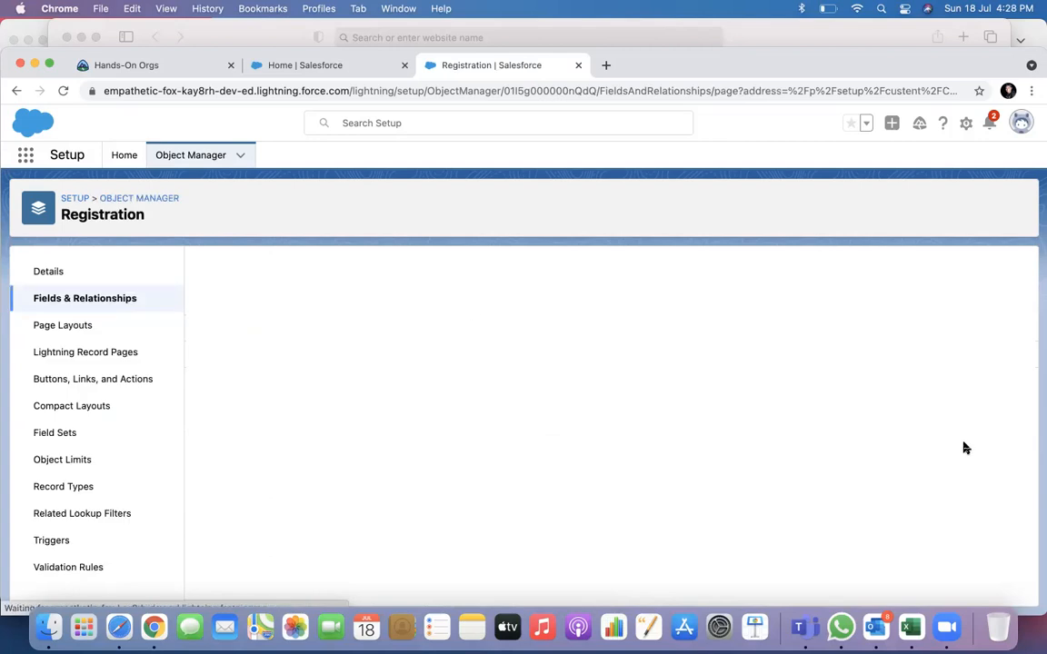
click(332, 412)
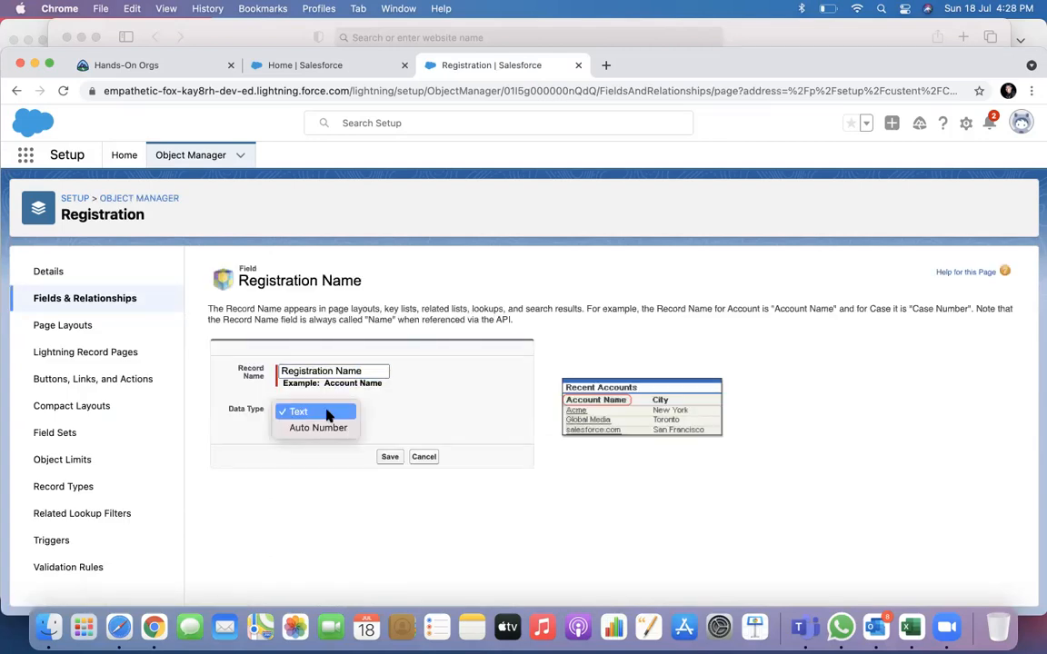
click(324, 427)
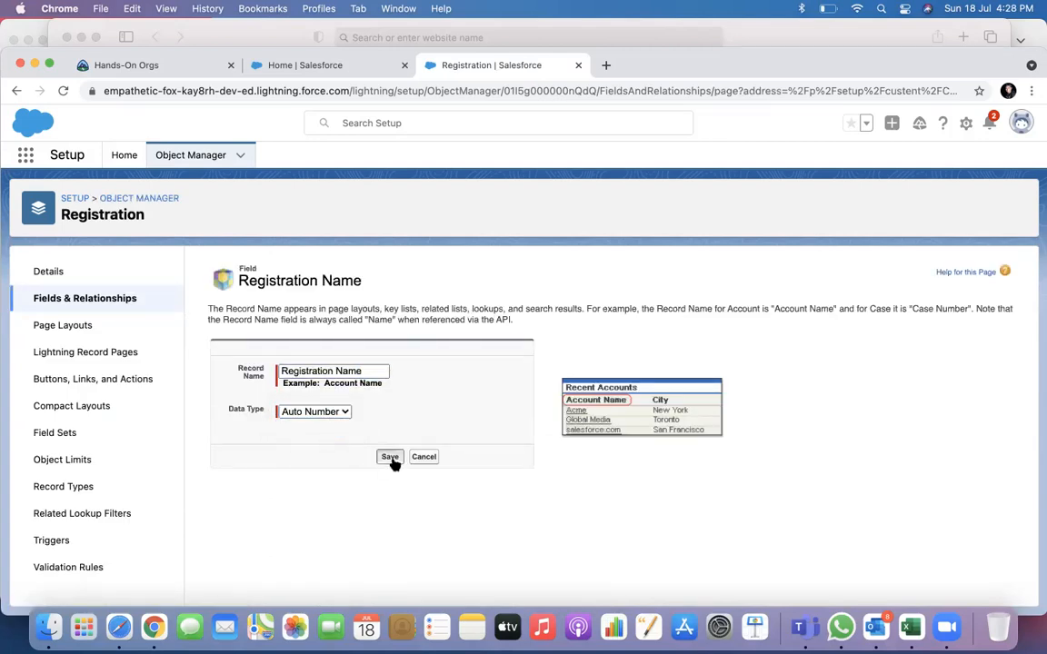
click(390, 457)
Set the auto number's display format to R-{0000} and its starting number to 1, then save the field.
click(306, 447)
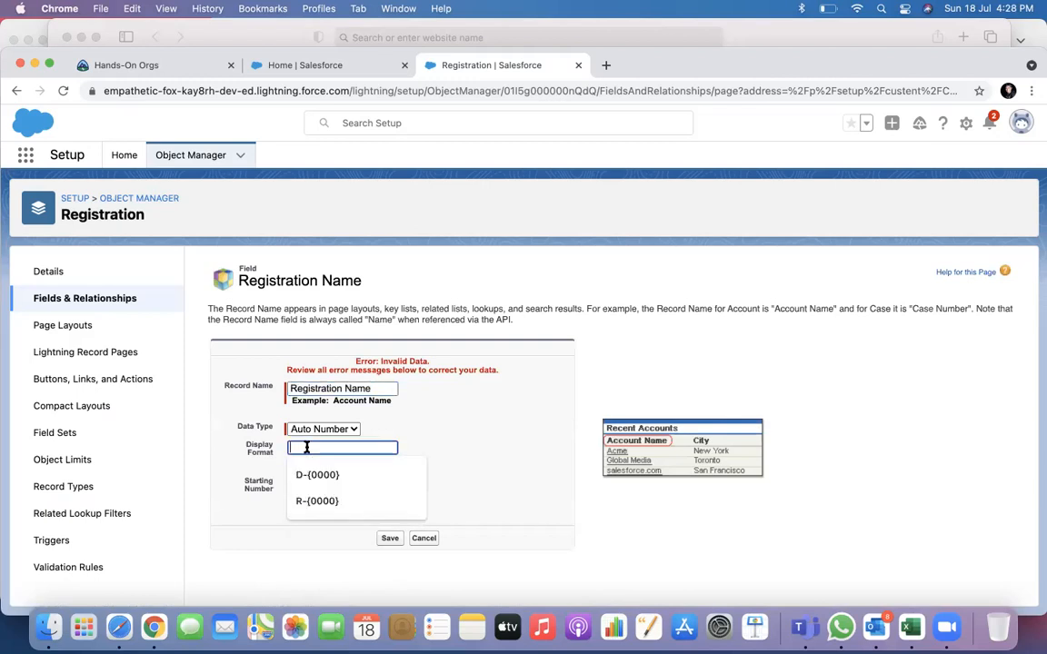
click(317, 500)
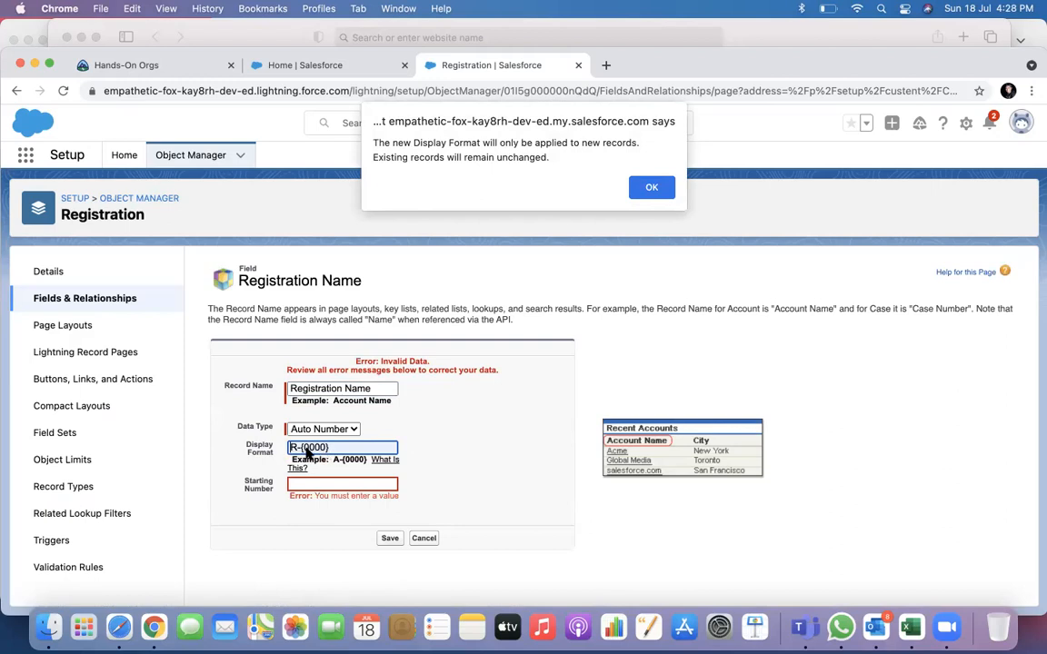
click(651, 187)
click(355, 484)
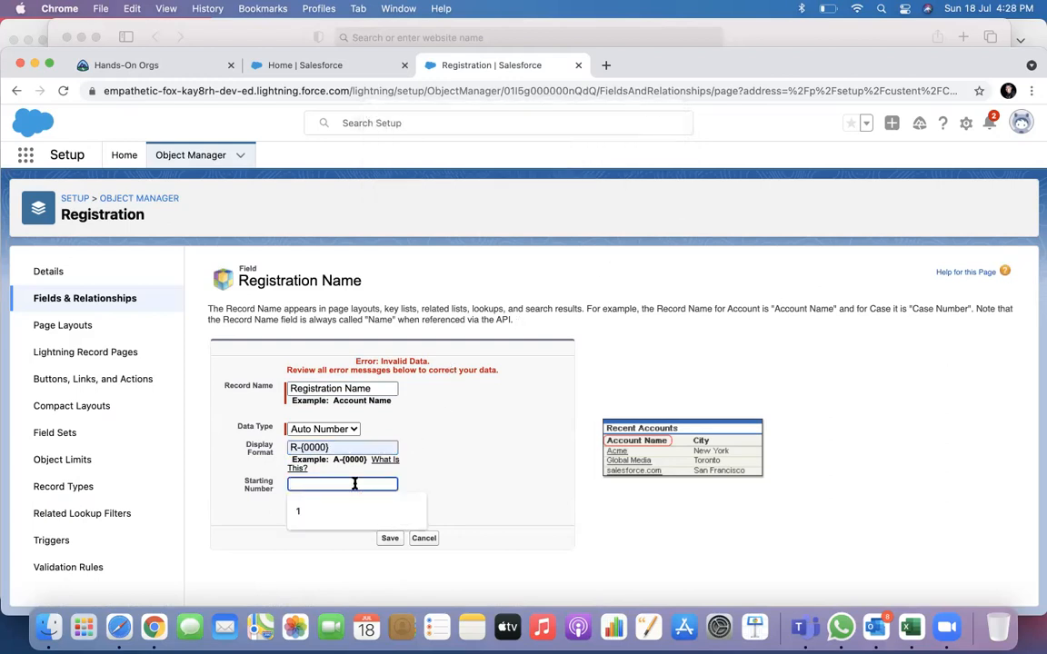
text(1)
key(Return)
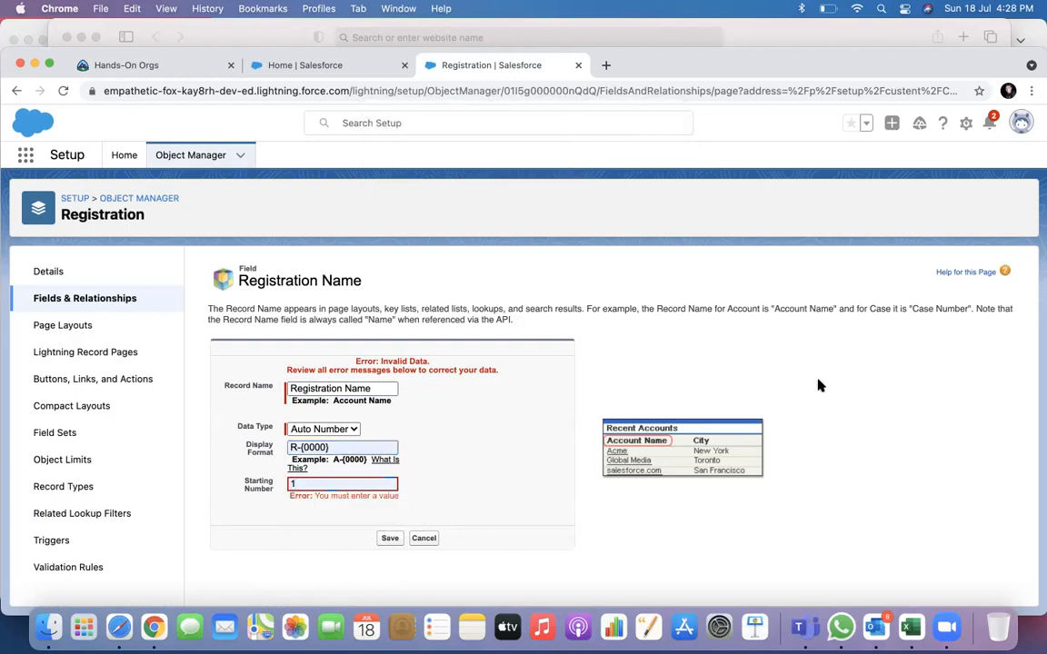
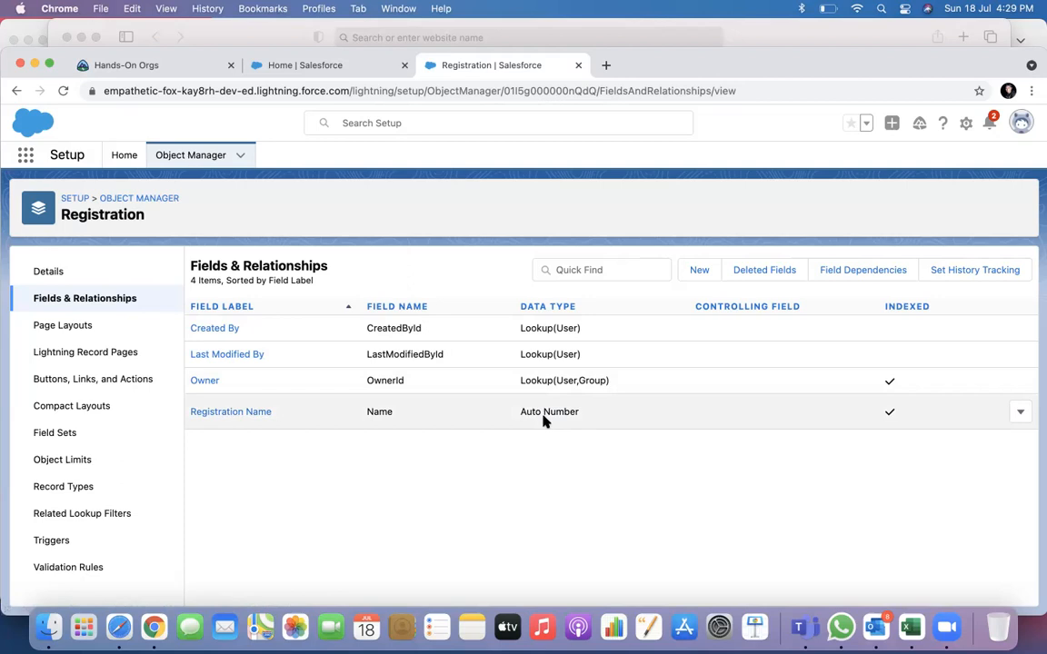
Change the Registration Name field's data type back to Text, clear its display format, and save the field.
click(1021, 412)
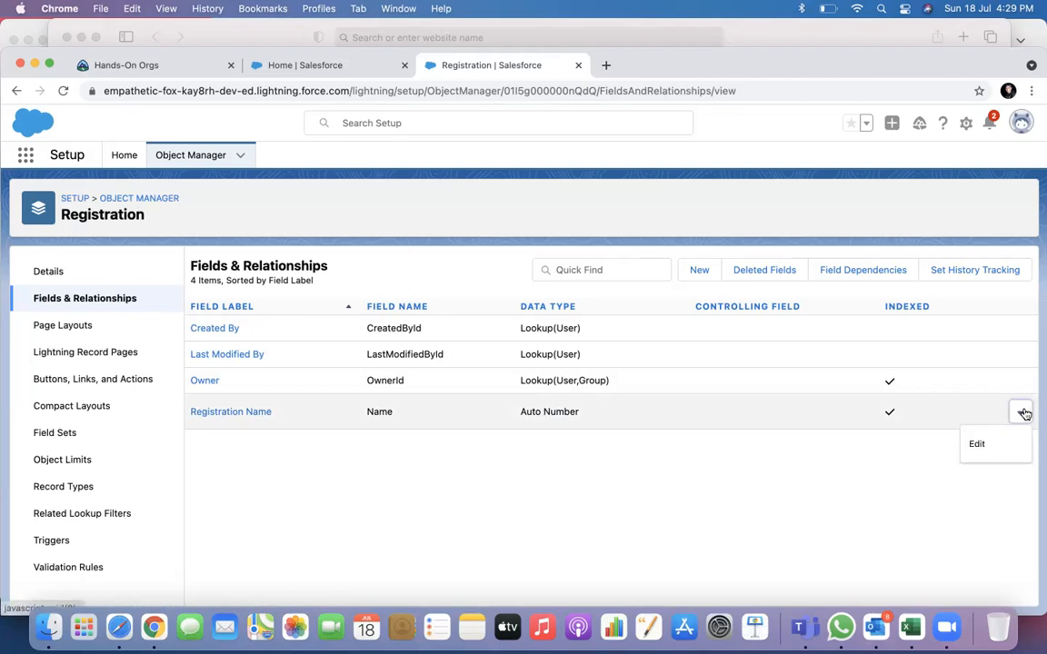
click(828, 500)
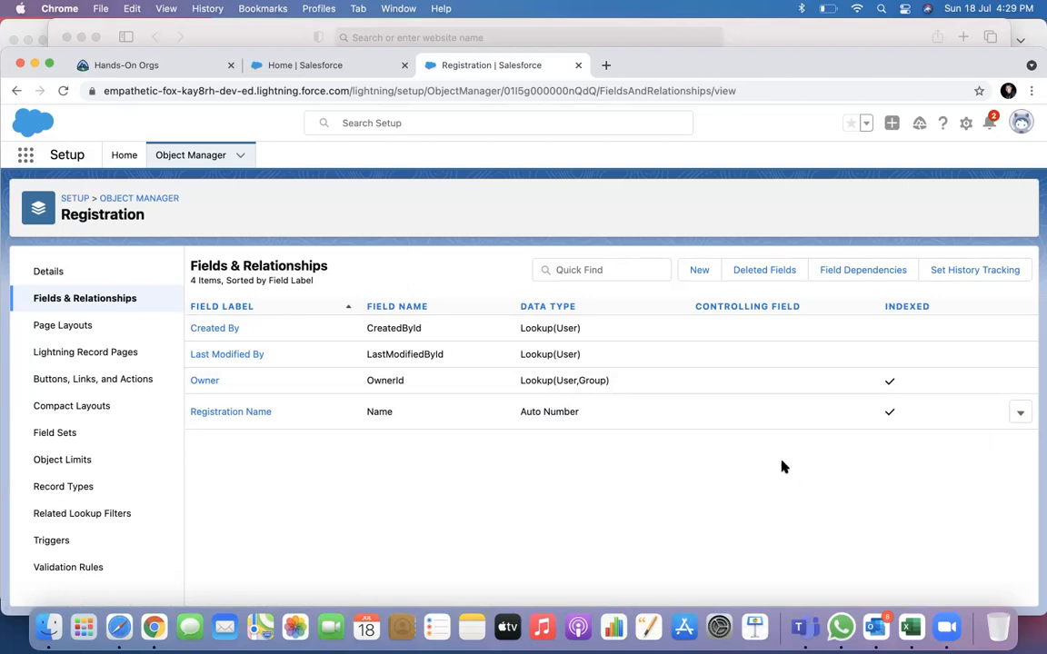
click(1020, 418)
click(977, 445)
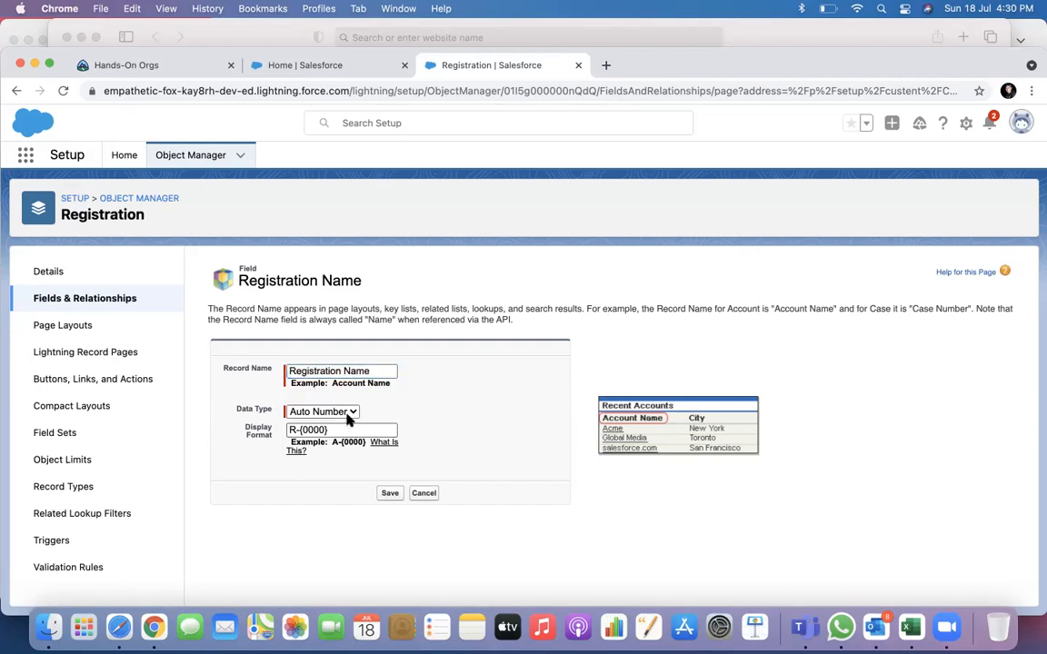
click(346, 412)
click(330, 399)
key(Tab)
key(BackSpace)
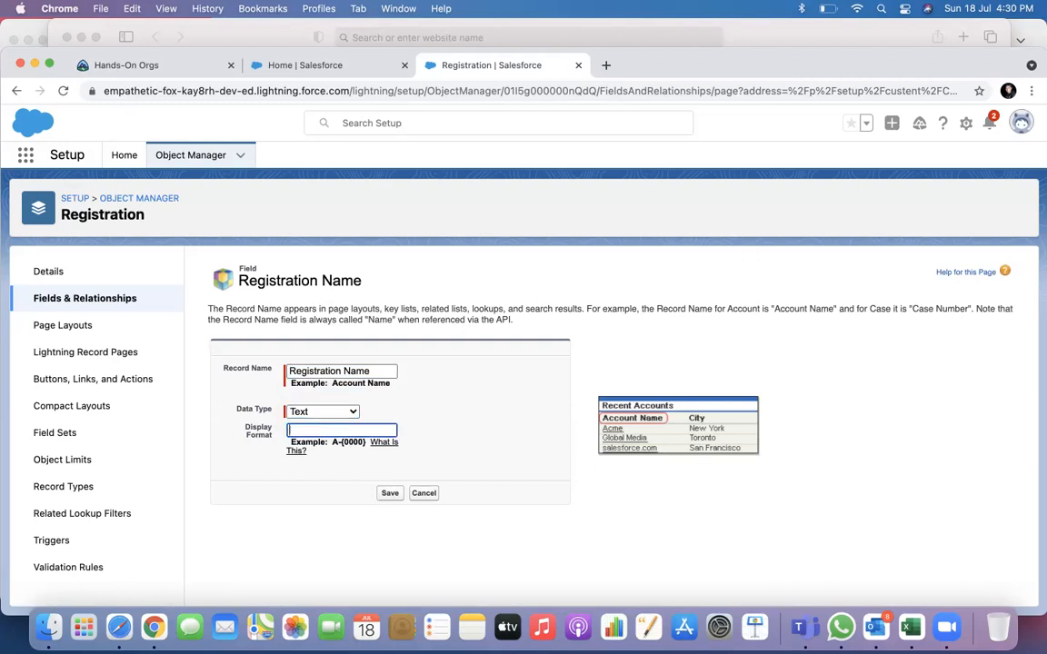
click(388, 494)
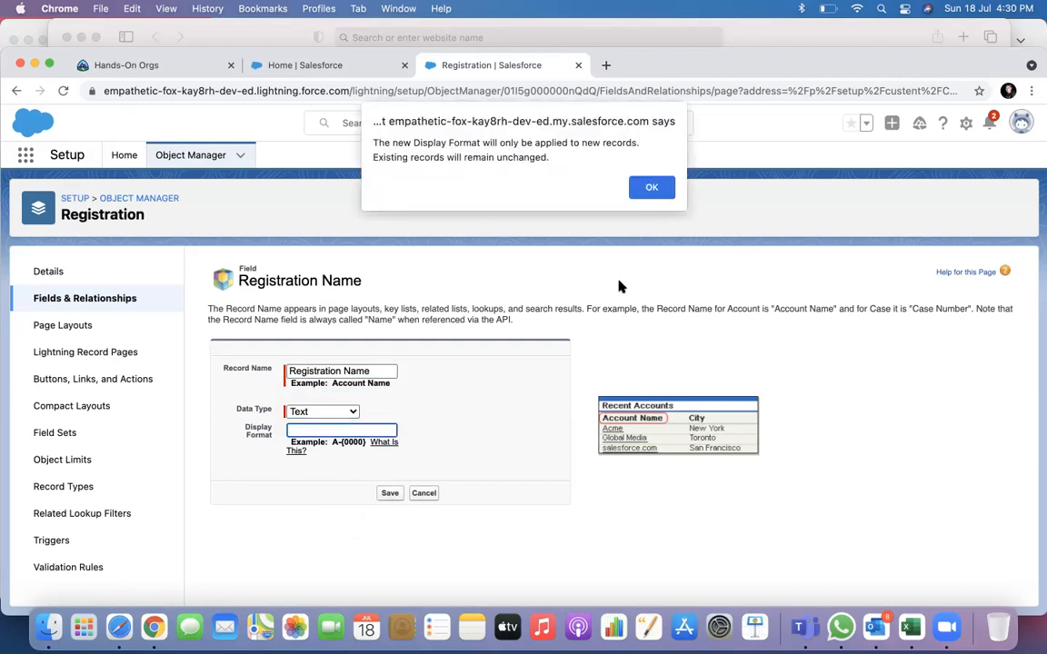
click(650, 191)
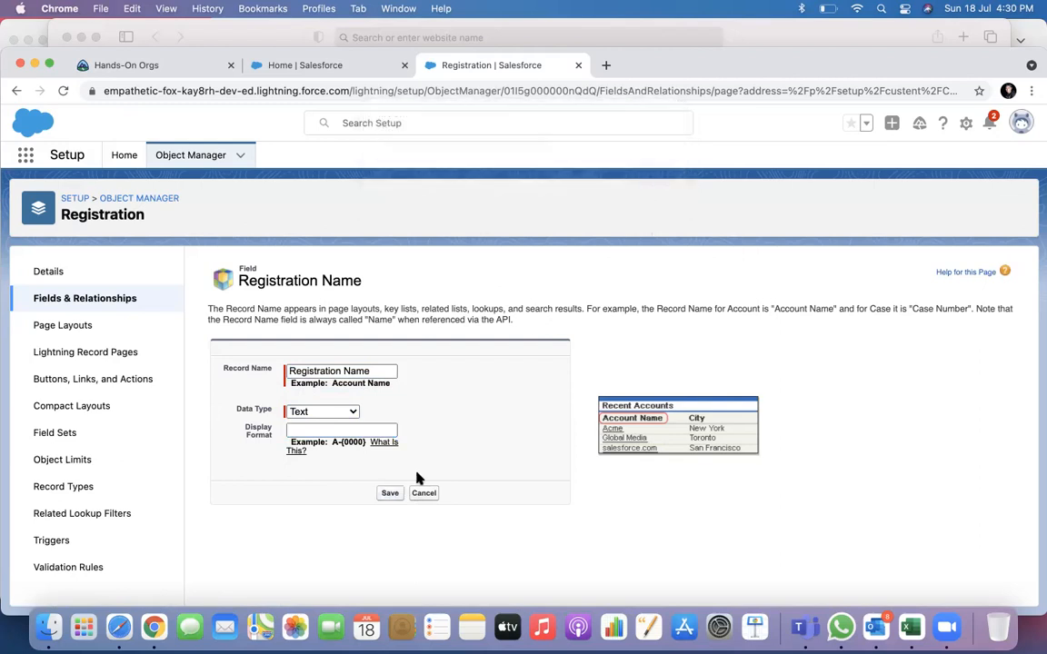
click(390, 493)
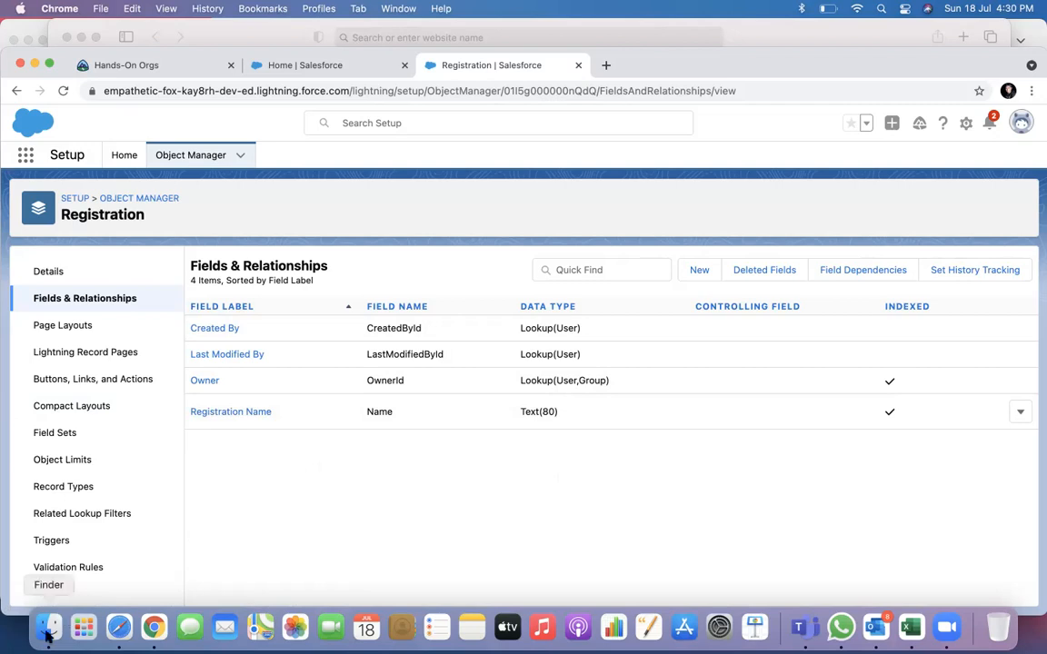
Switch to Excel, create a blank workbook, and rename its first sheet for the Registration data.
click(911, 627)
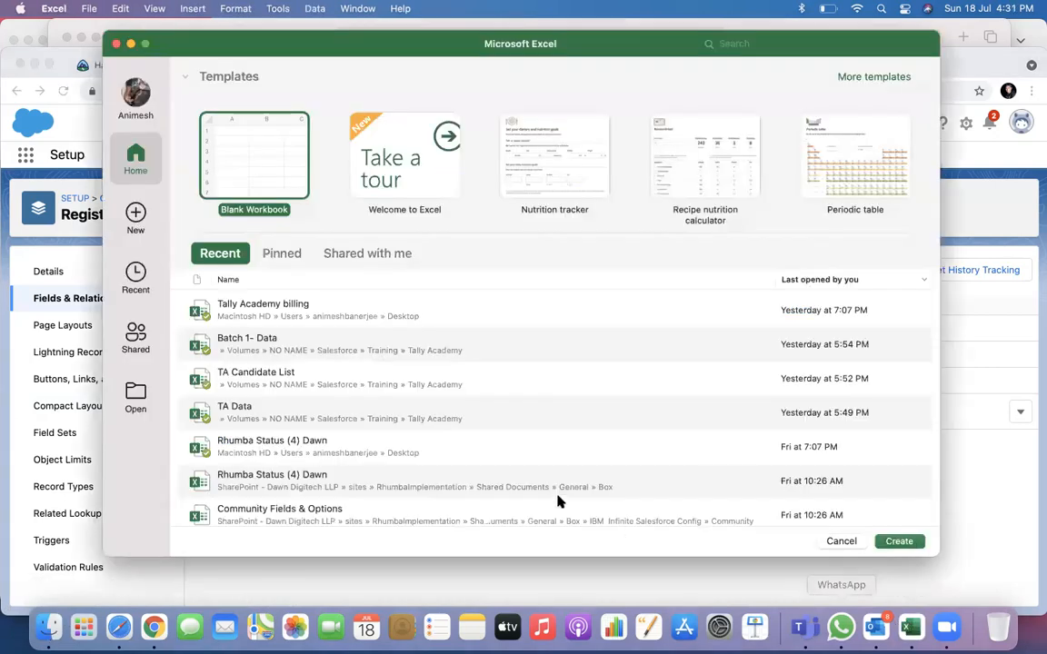
double_click(278, 163)
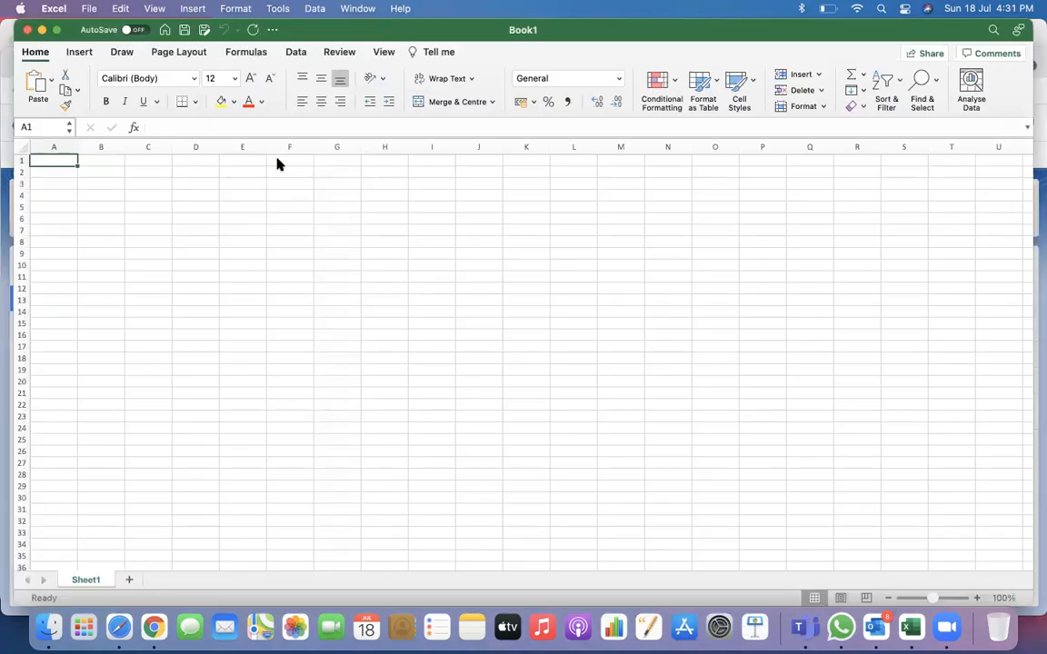
right_click(87, 582)
click(126, 416)
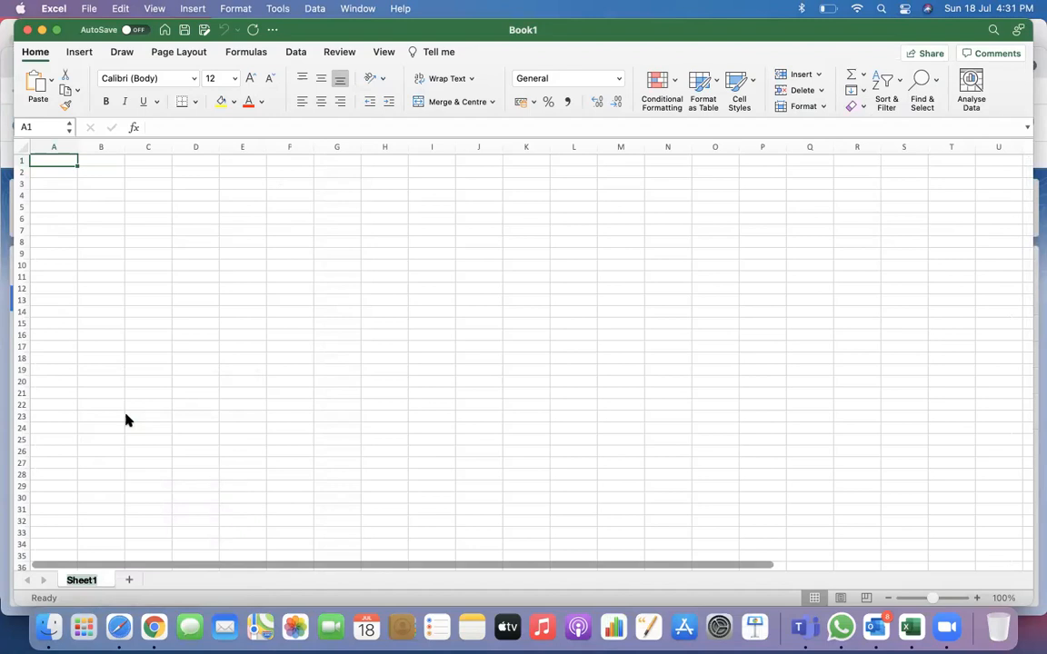
text(Registration)
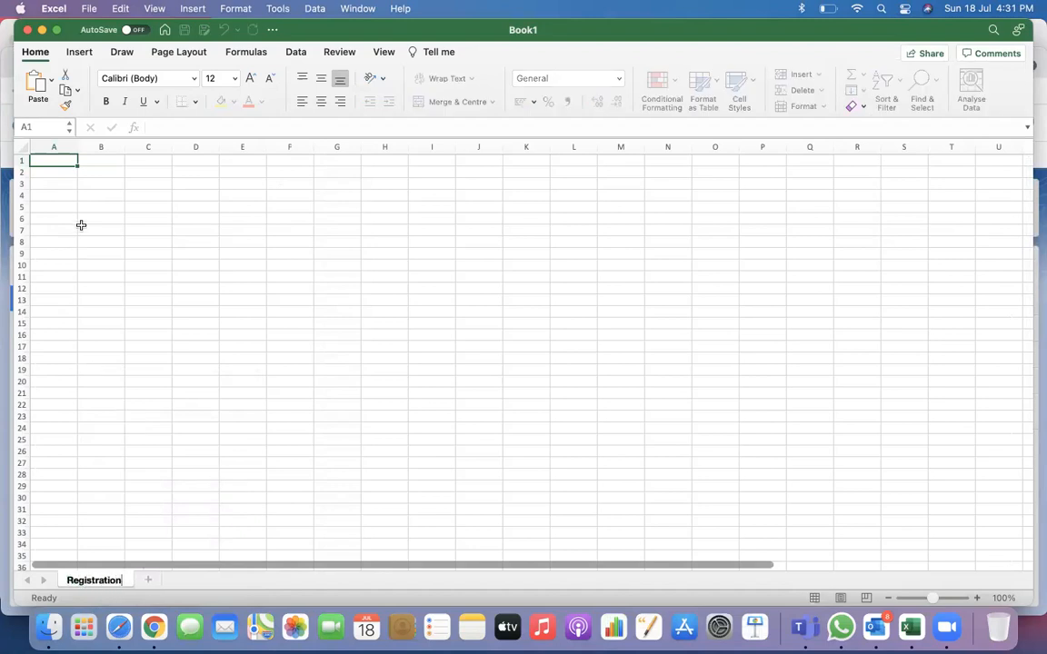
text(Re)
Enter the header Name in cell A1 and correct the sheet's name to Registration.
click(64, 169)
text(Name)
click(83, 181)
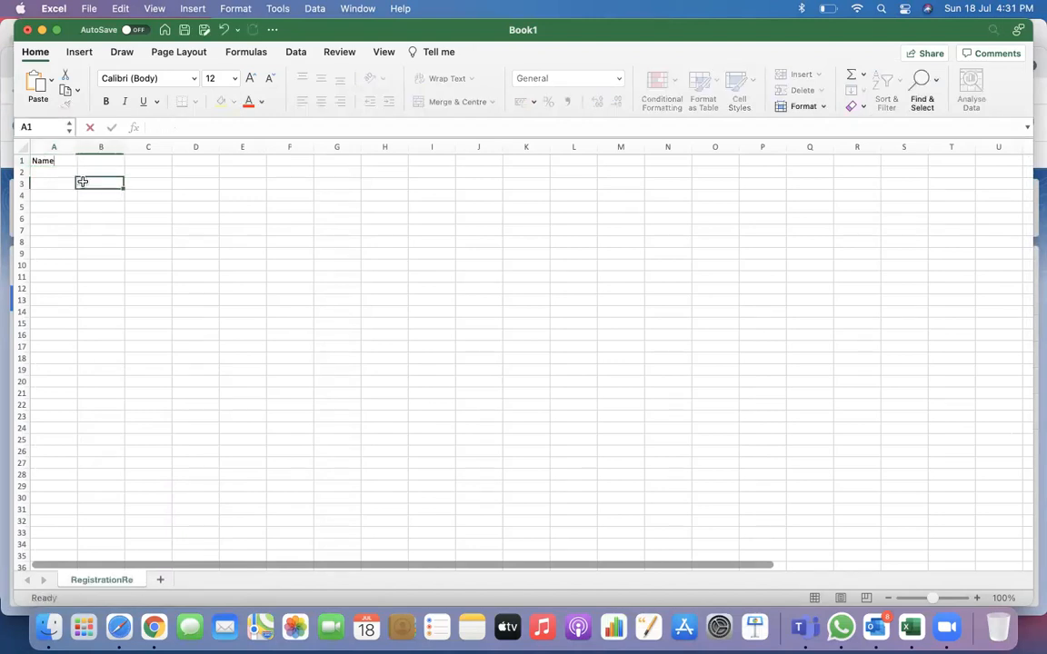
click(62, 171)
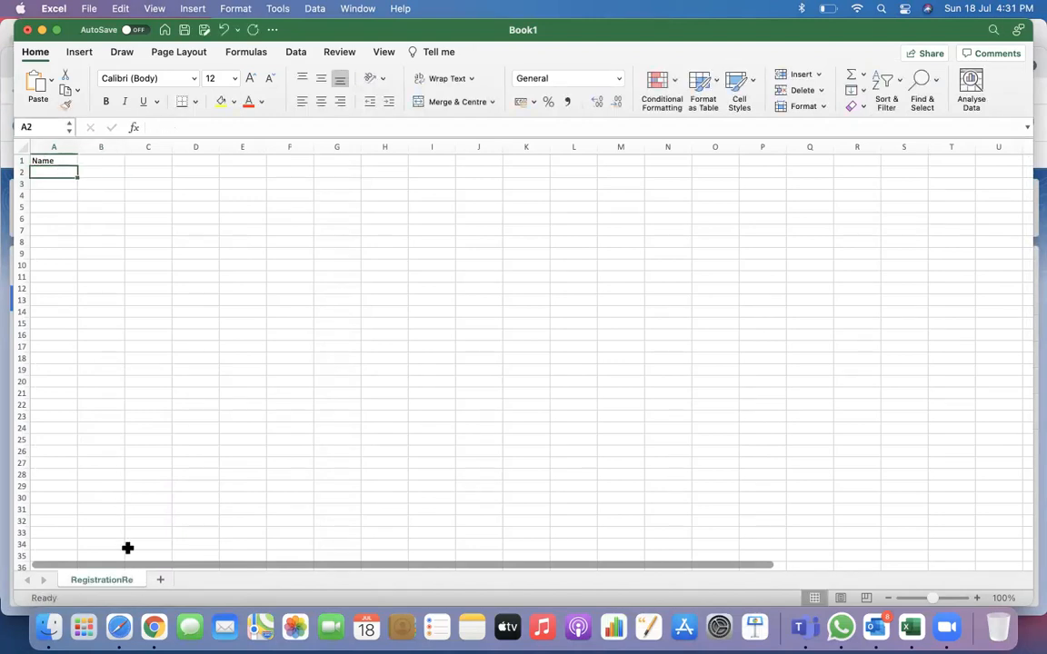
right_click(123, 586)
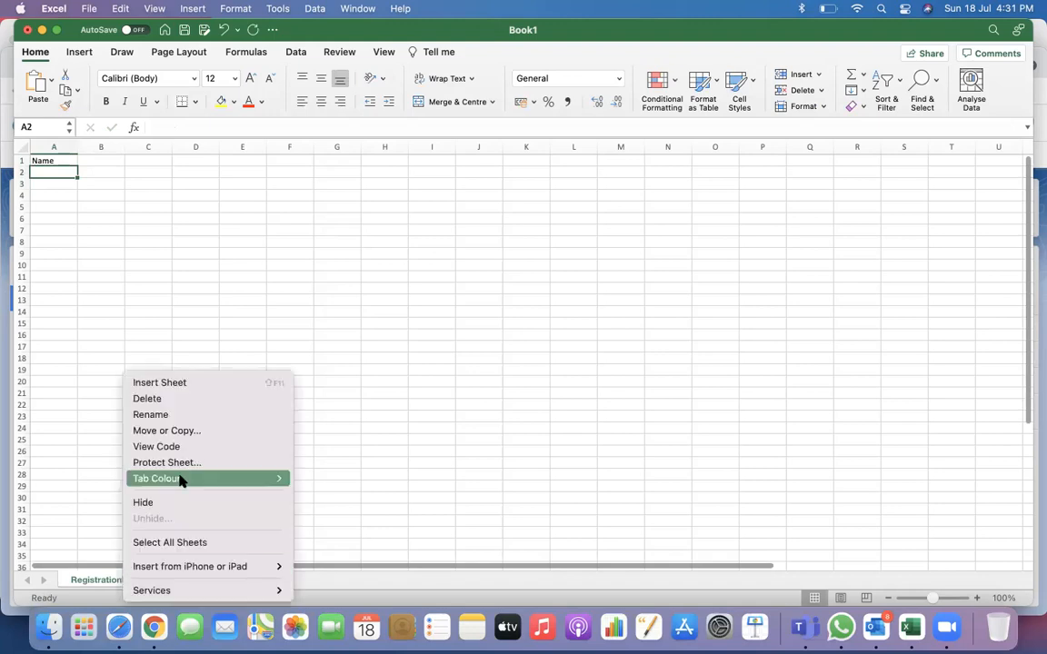
click(158, 415)
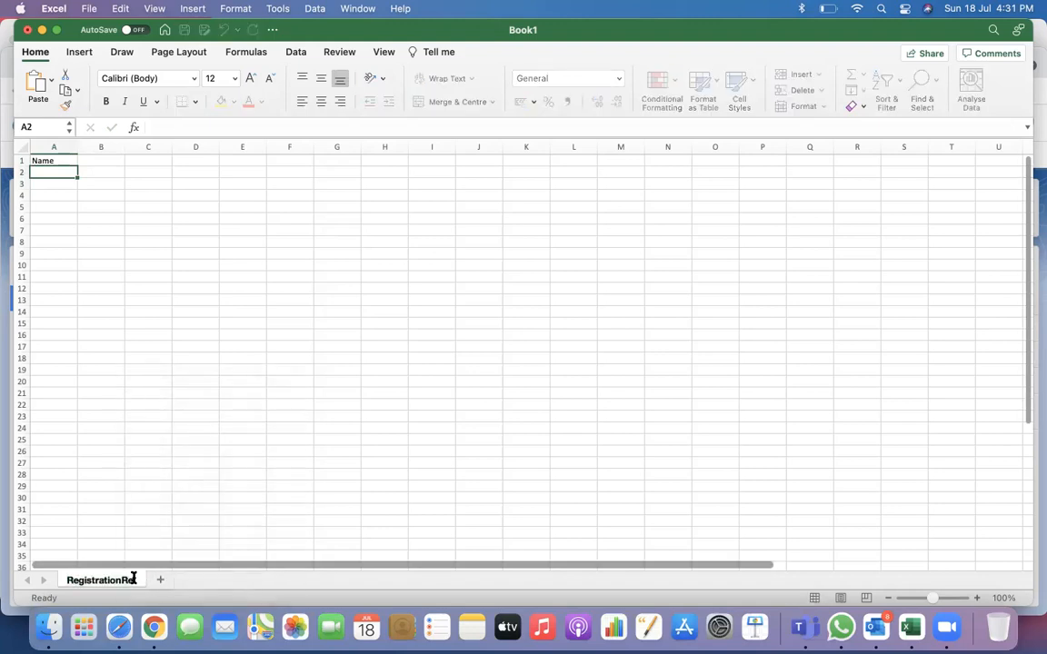
click(108, 249)
Fill cells A2 to A6 with the placeholder names jsdfhkashd, asdfa, sf, adfs and sdf.
double_click(56, 172)
text(jsdfhkshd)
key(Return)
text(asdfa)
key(Return)
text(sf)
key(Return)
text(adfs)
key(Return)
text(sdf)
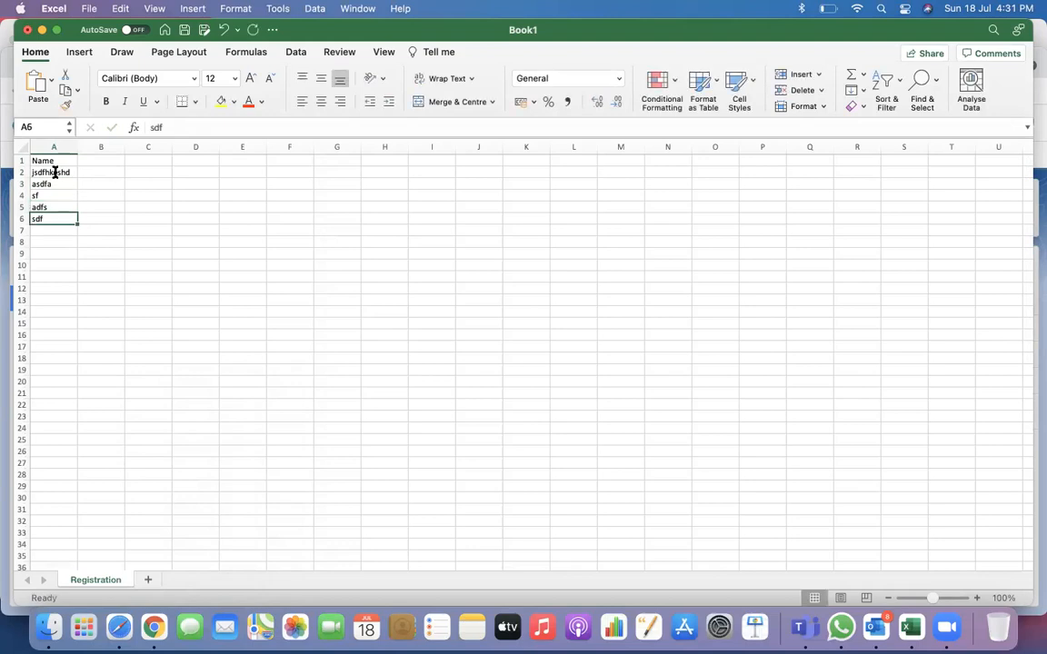
Add an Owner column in column B and fill its five rows with X.
click(115, 159)
text(Owner)
click(110, 171)
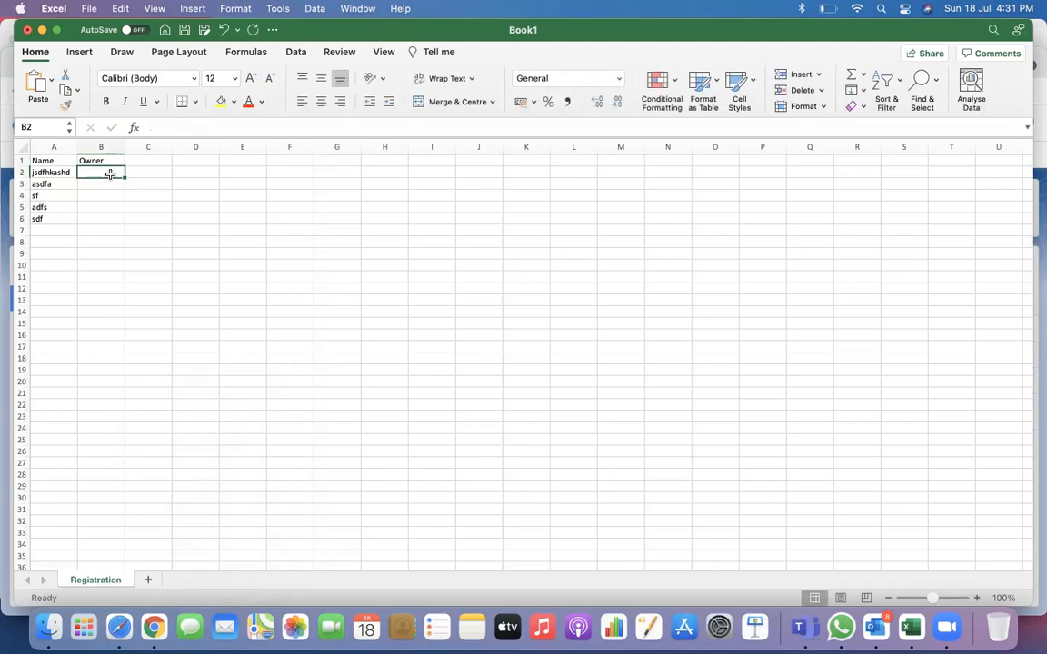
drag(110, 173, 106, 218)
text(X)
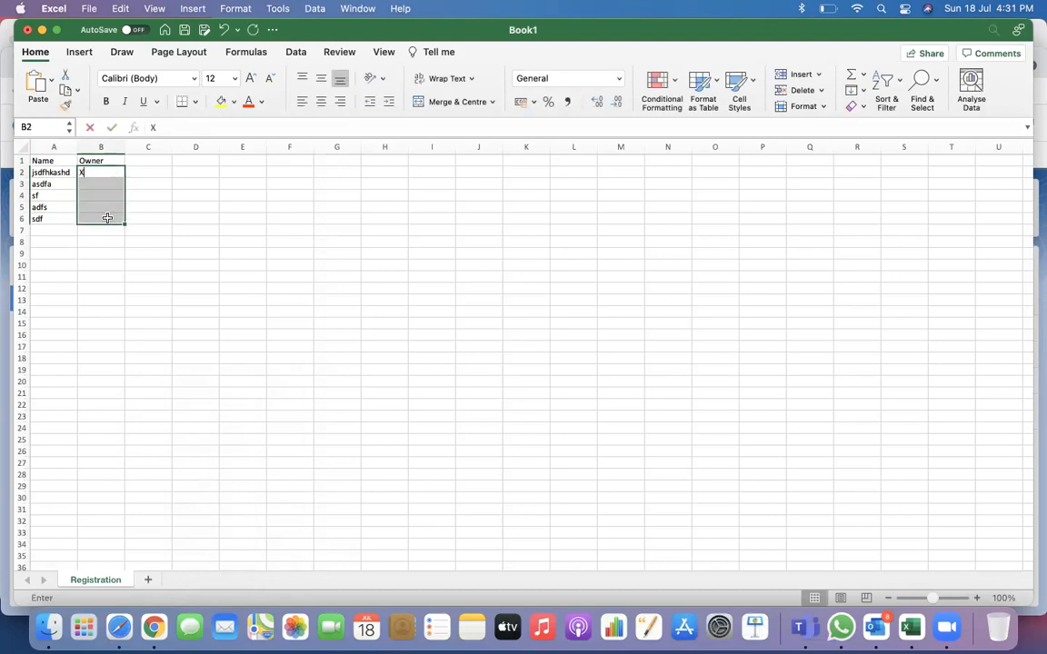
click(150, 181)
click(148, 162)
click(108, 169)
key(super+c)
drag(100, 184, 100, 216)
key(super+v)
Enter the headers Created By in cell C1 and MB in cell D1.
click(147, 161)
text(Created)
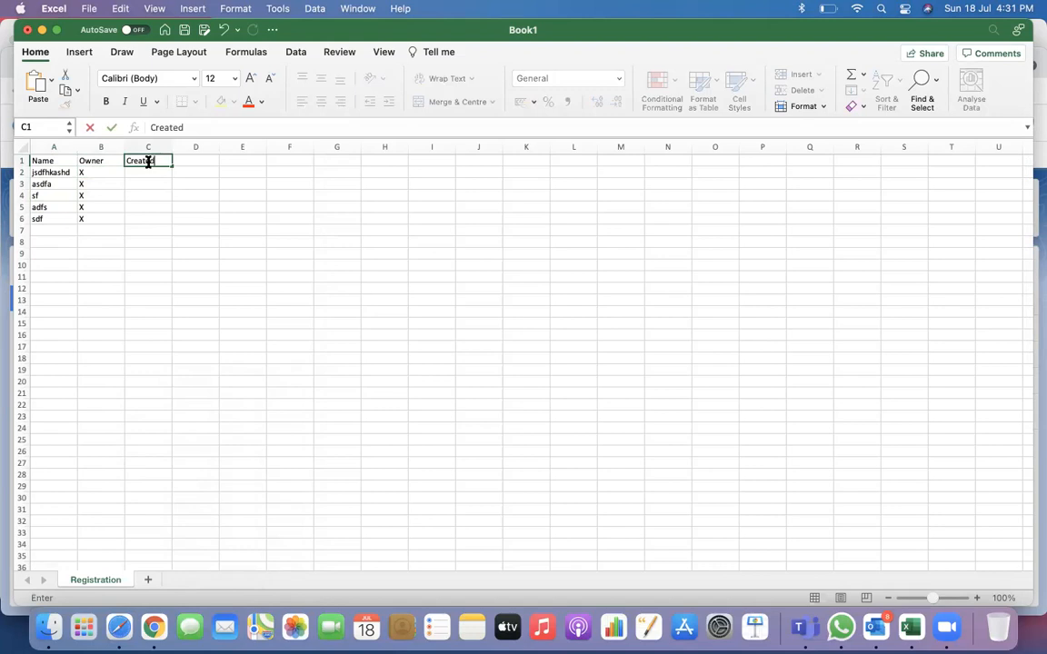
text( By)
click(191, 161)
text(N)
key(BackSpace)
key(BackSpace)
text(MB)
Copy the Owner column's X values into the five rows of the Created By and MB columns.
click(182, 226)
drag(106, 170, 105, 218)
key(super+c)
drag(139, 168, 180, 214)
key(super+v)
click(189, 263)
Replace the placeholder names with R-0001 in A2 and fill the series to R-0005 in A6.
click(55, 172)
drag(56, 173, 54, 221)
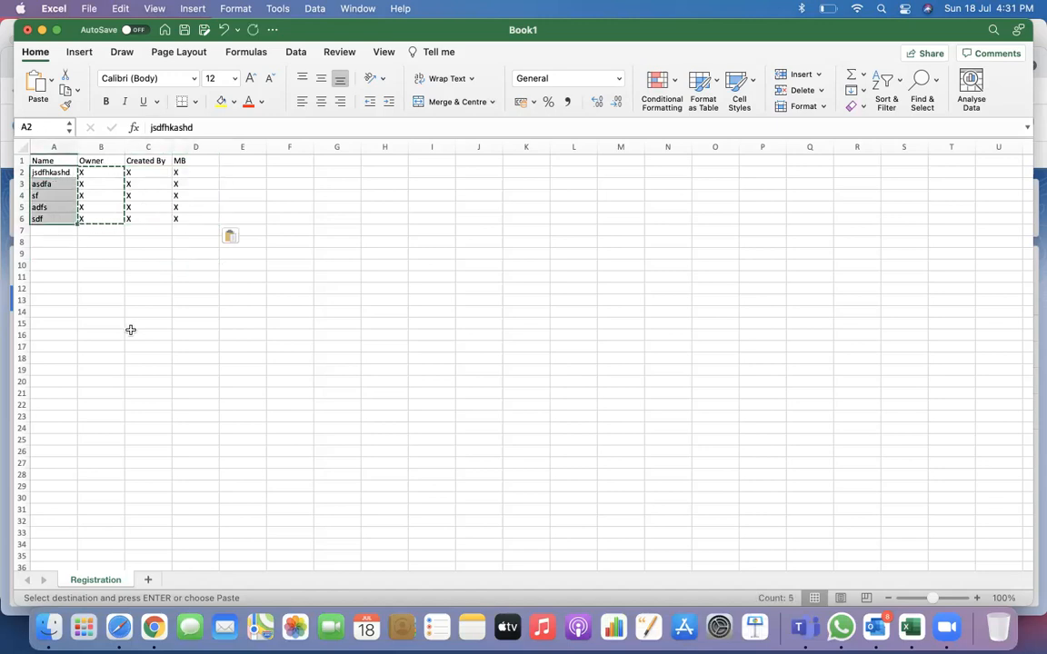
click(131, 302)
click(56, 171)
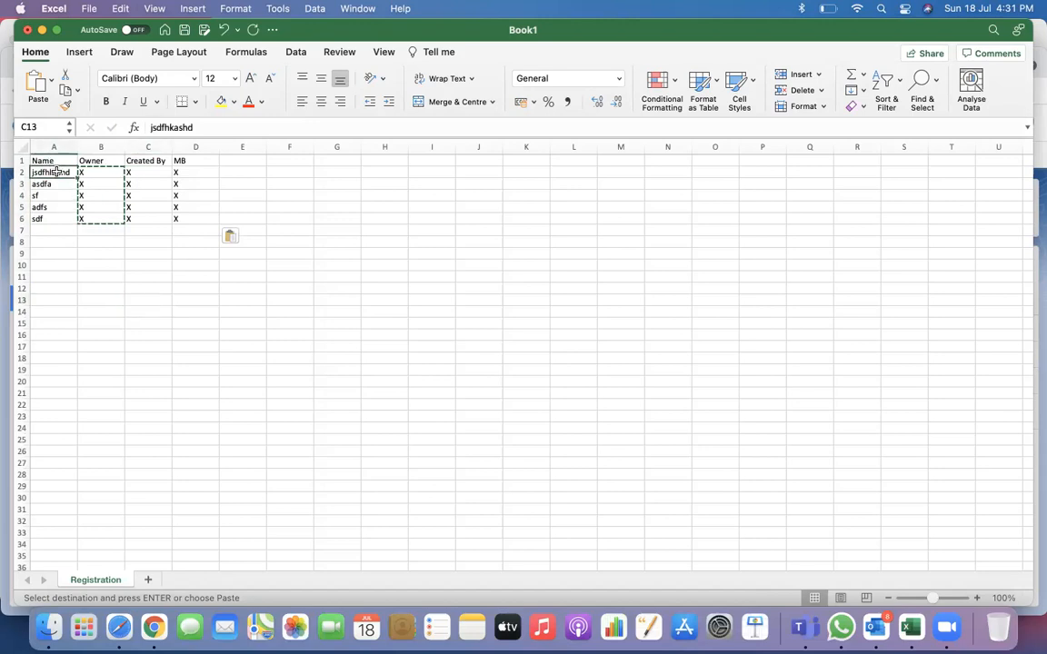
key(Delete)
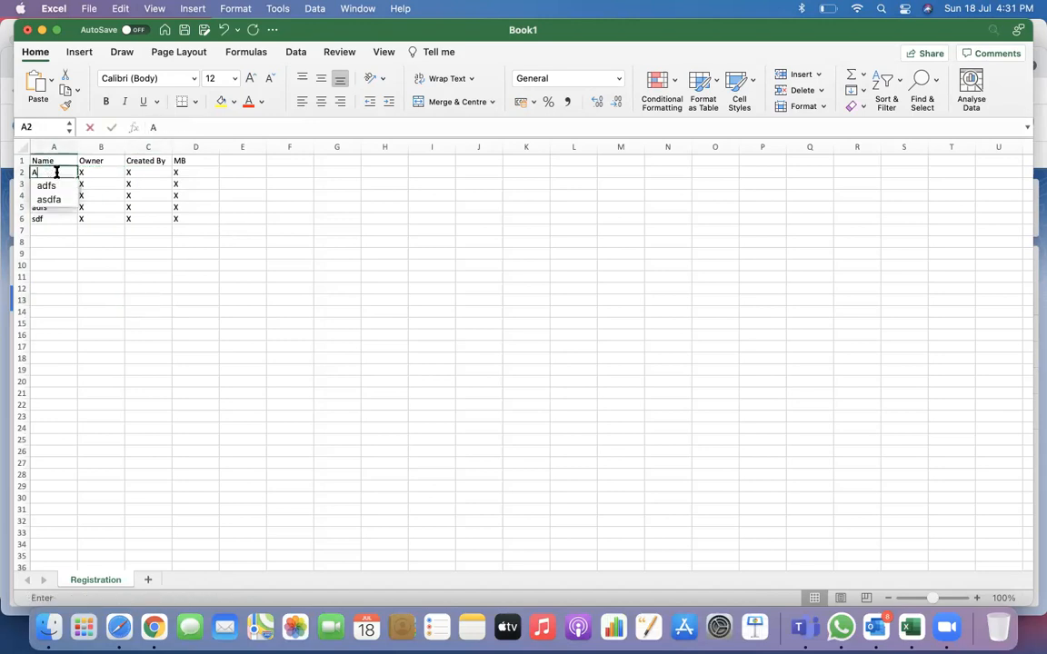
text(R-0001)
click(60, 206)
click(57, 172)
drag(79, 177, 77, 218)
click(188, 272)
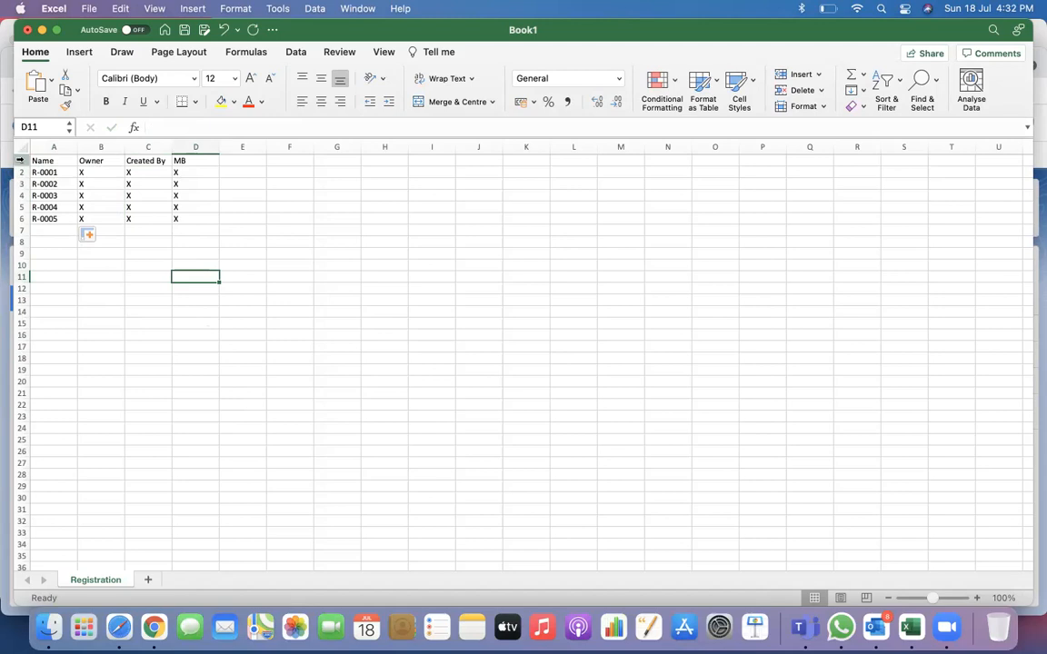
Review the sheet's name and user columns, then switch to Chrome and compare them with the Registration fields' data types.
drag(54, 171, 56, 217)
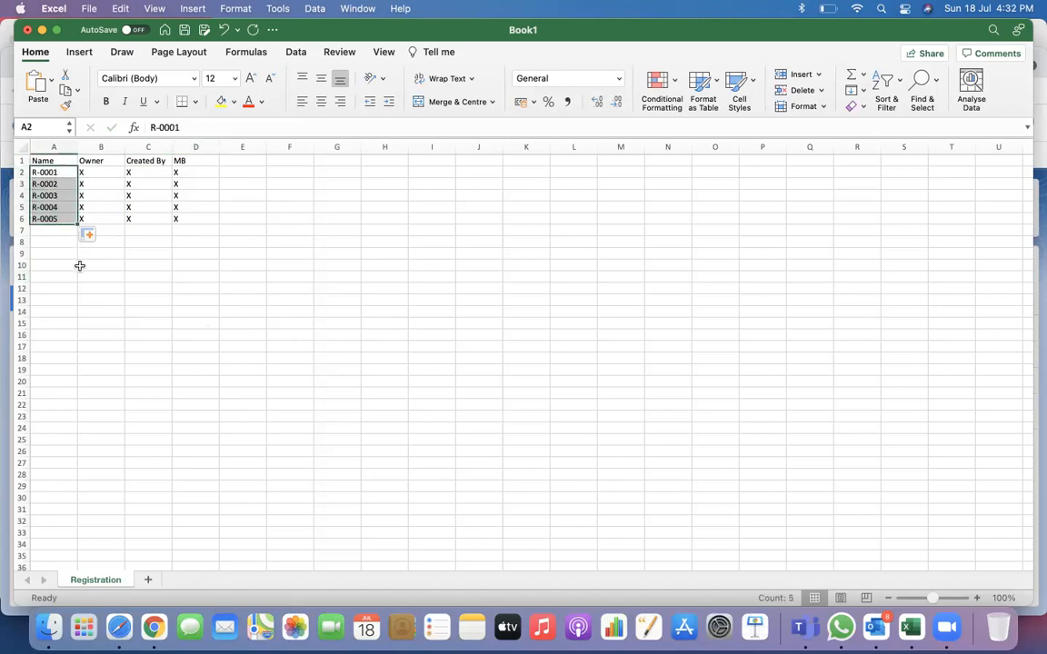
drag(106, 174, 211, 218)
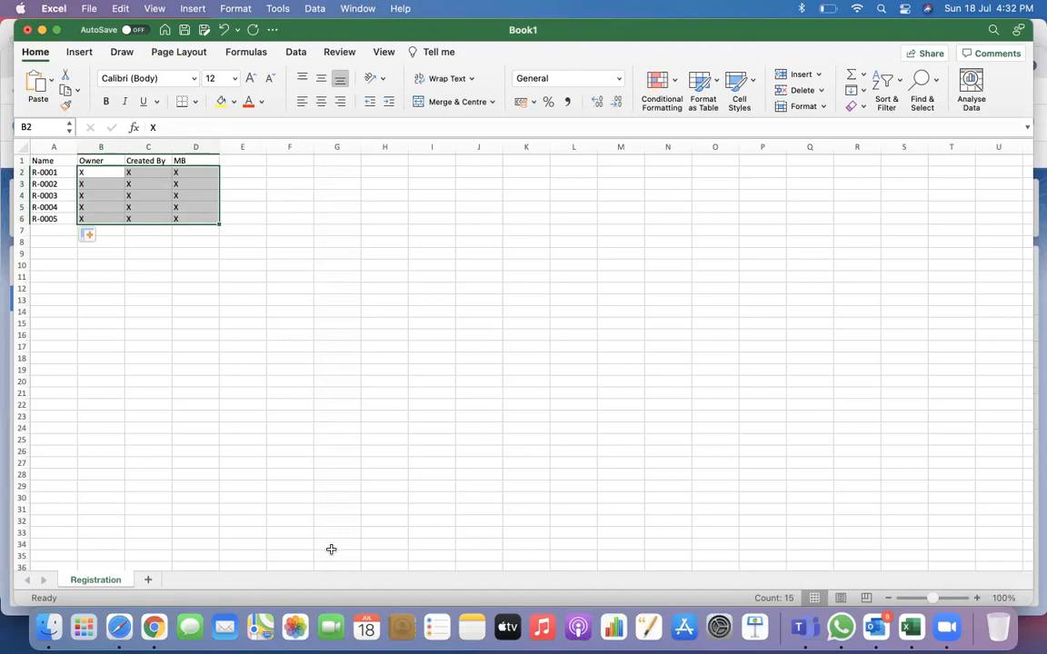
click(153, 626)
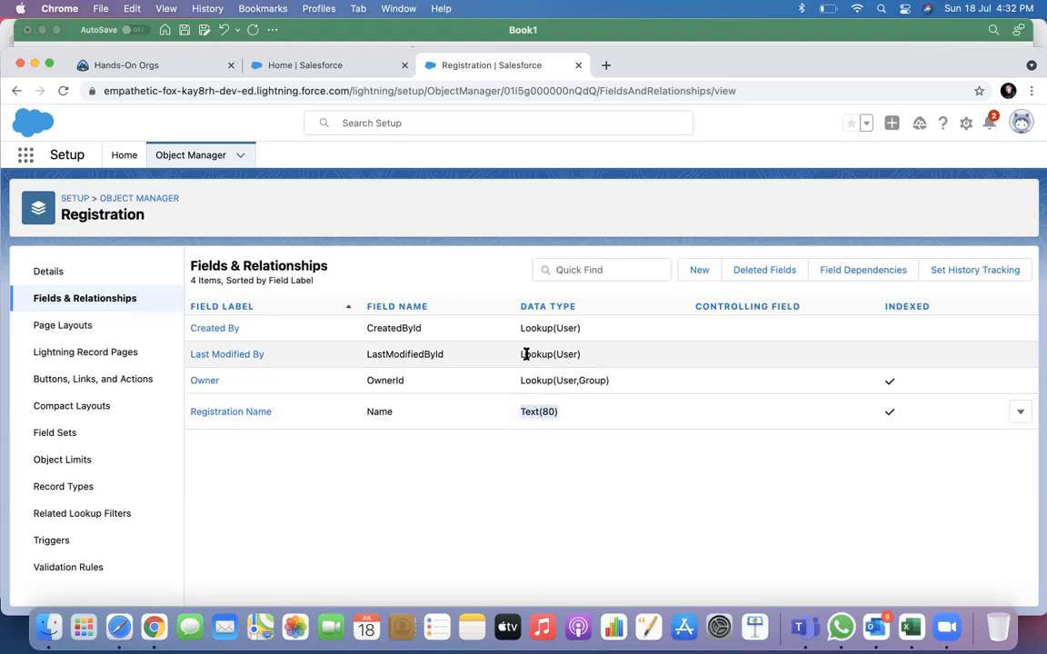
drag(518, 324, 612, 389)
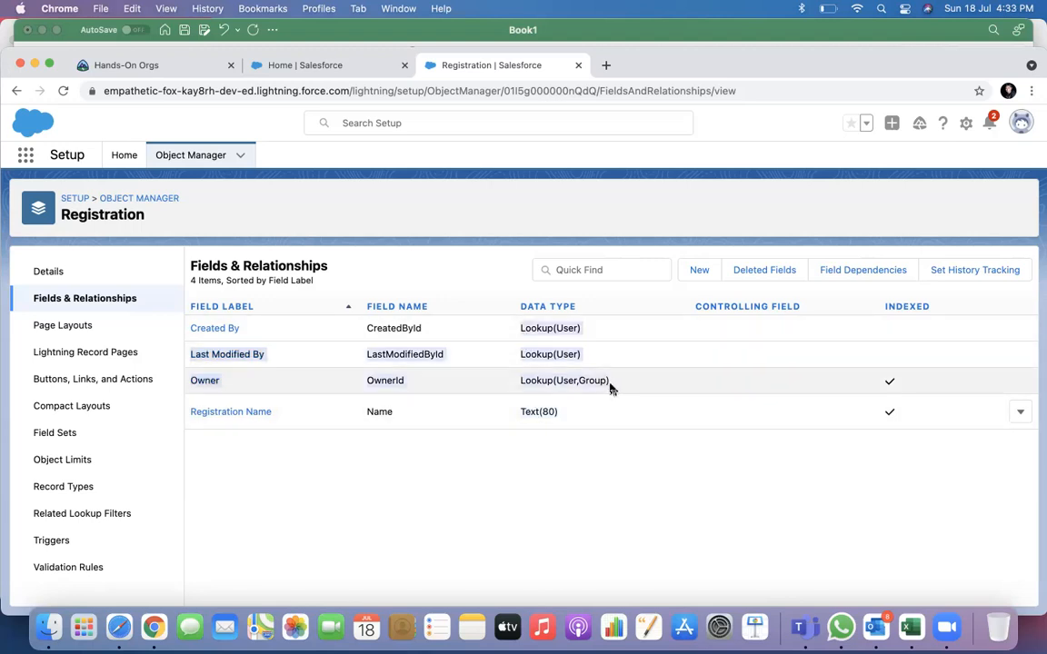
click(595, 385)
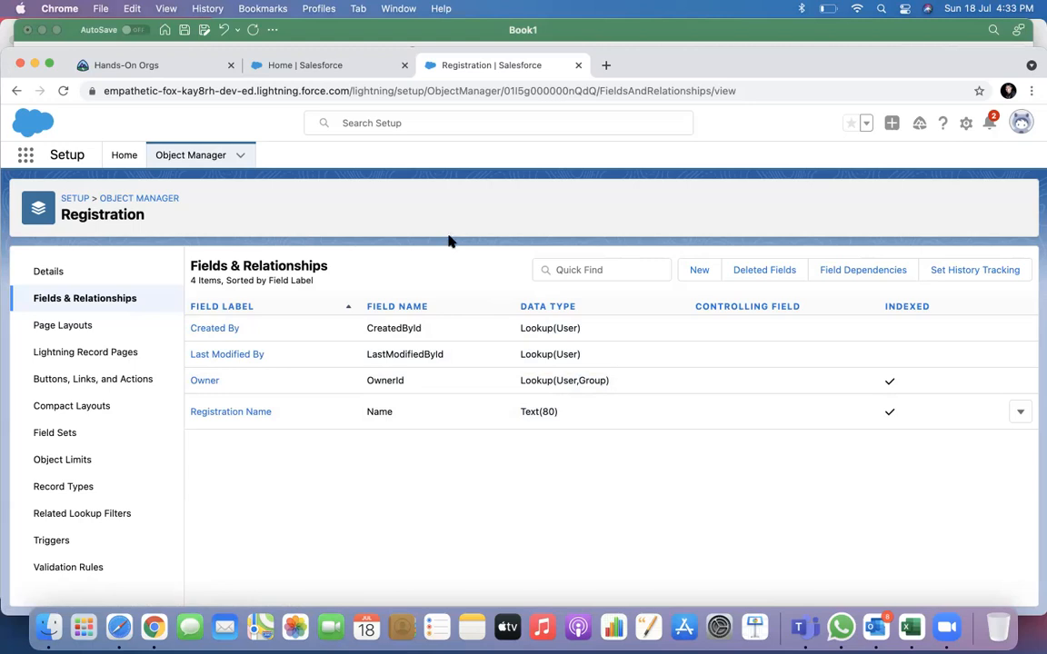
Go to Setup Home and search the App Launcher for "Regist", then clear the search and close it.
click(113, 156)
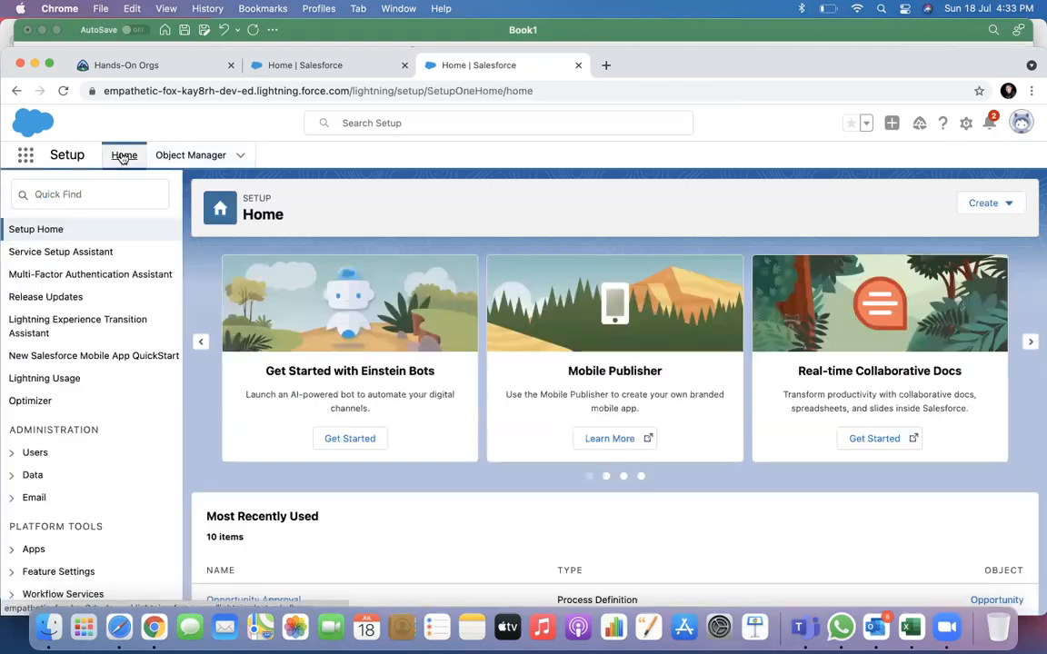
click(25, 156)
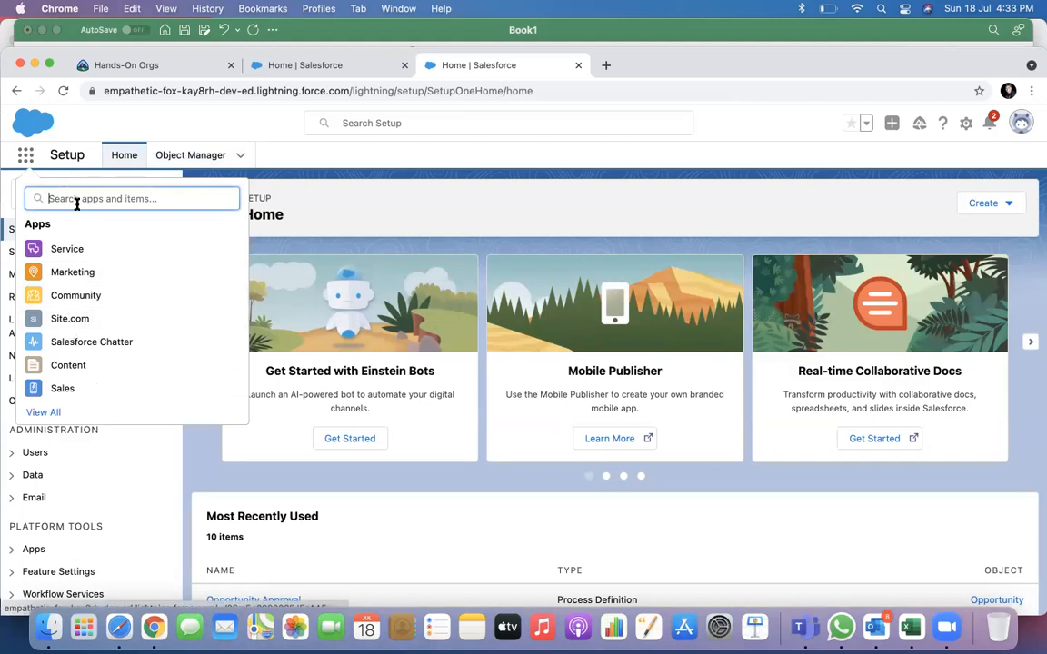
text(Re)
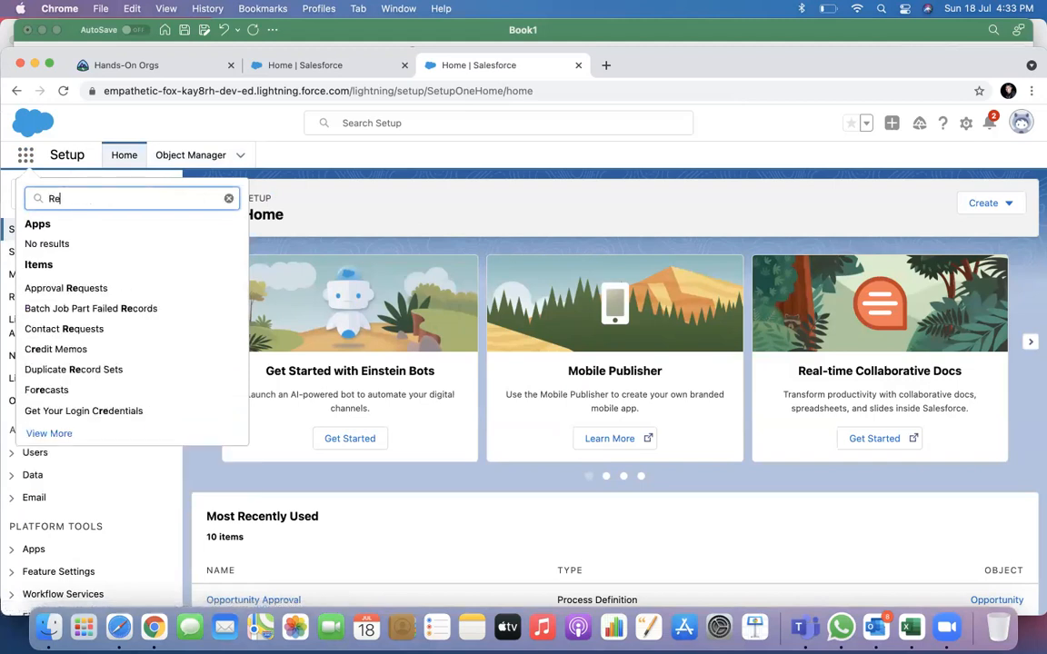
text(gistra)
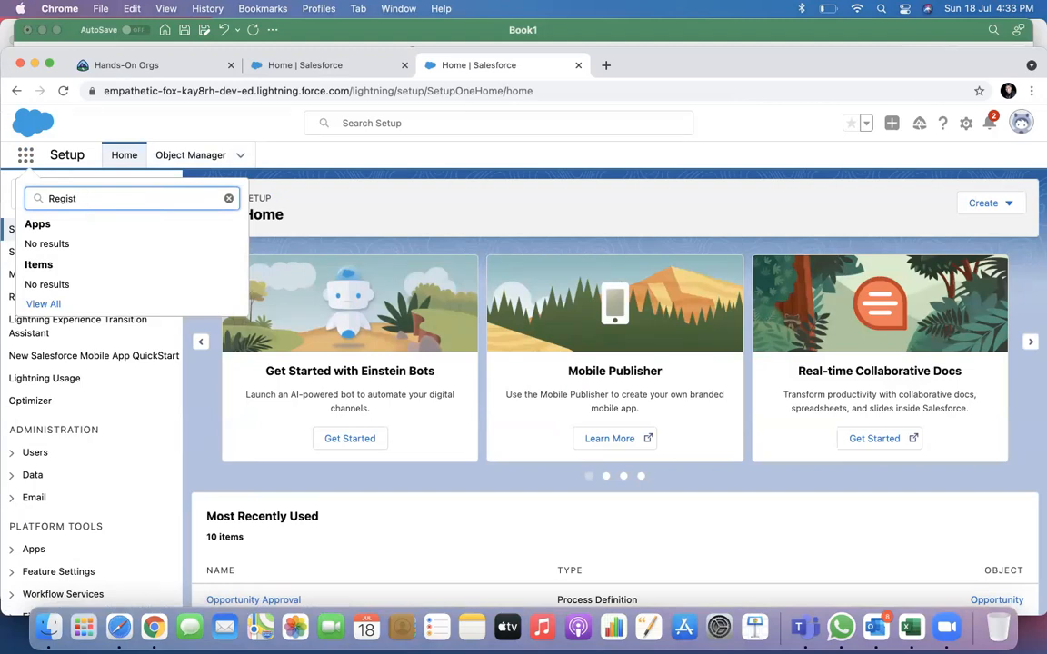
key(BackSpace)
key(BackSpace)
key(BackSpace)
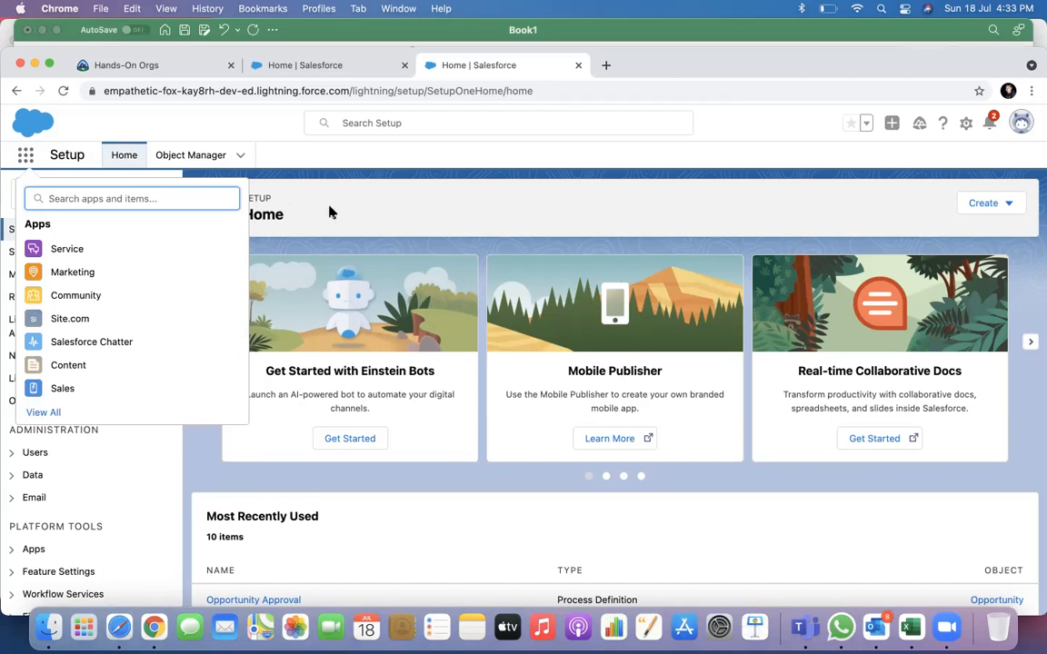
key(Escape)
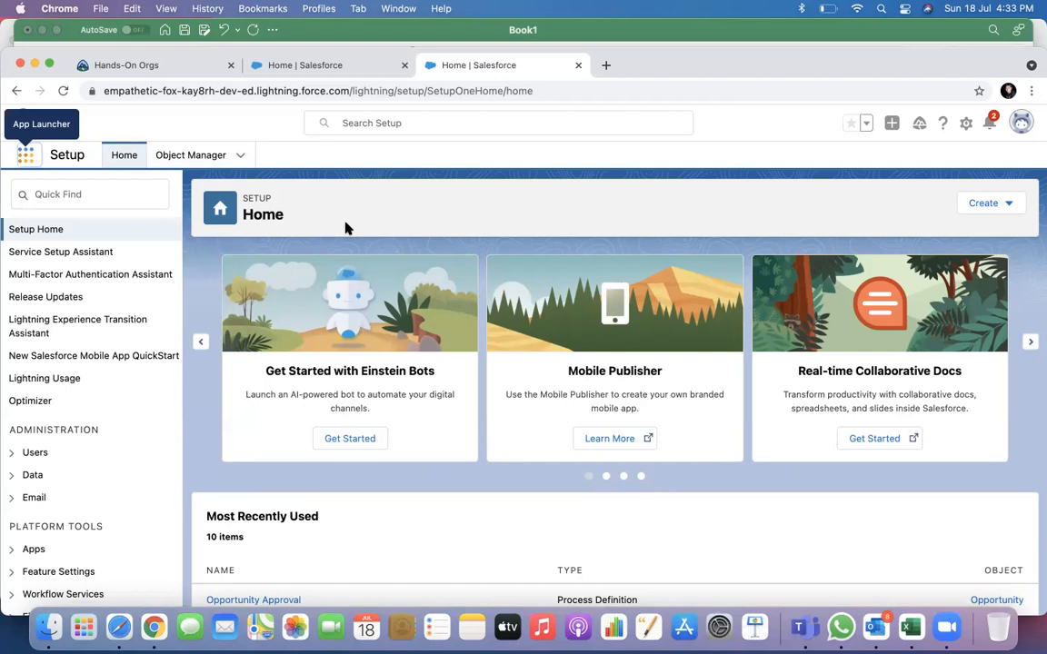
Search Setup for "tab" and open the Tabs page.
click(162, 156)
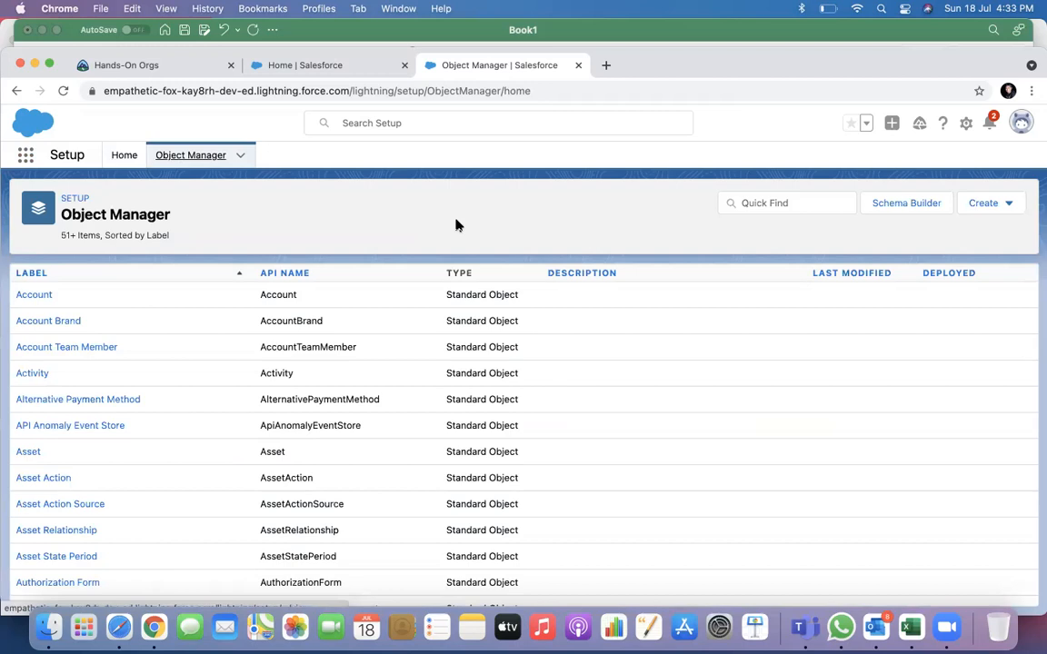
click(124, 158)
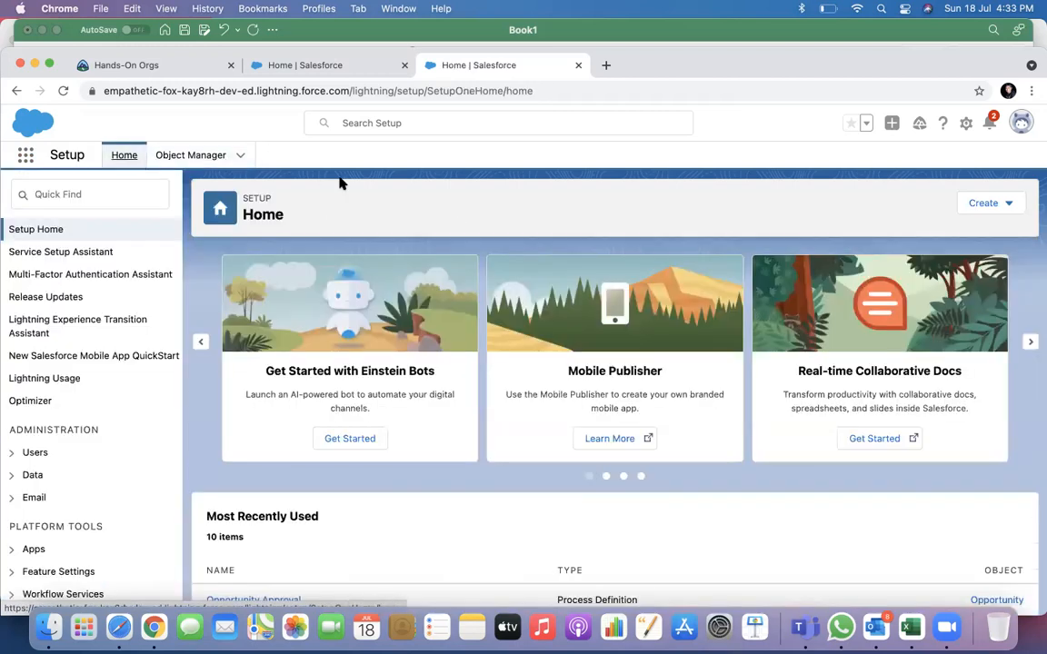
click(58, 196)
text(t)
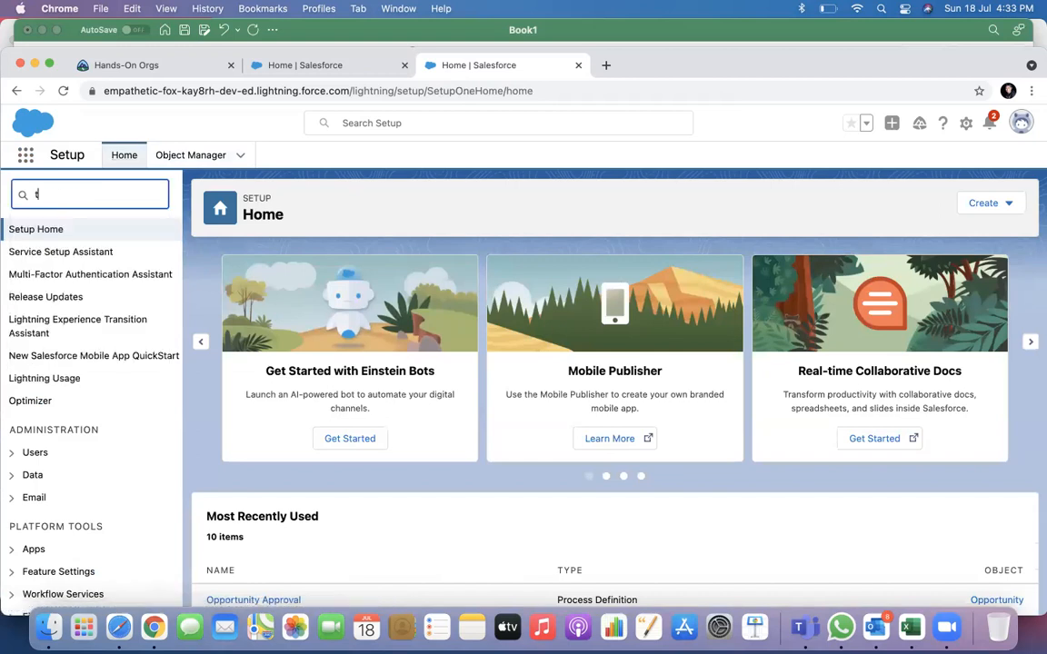
text(ab)
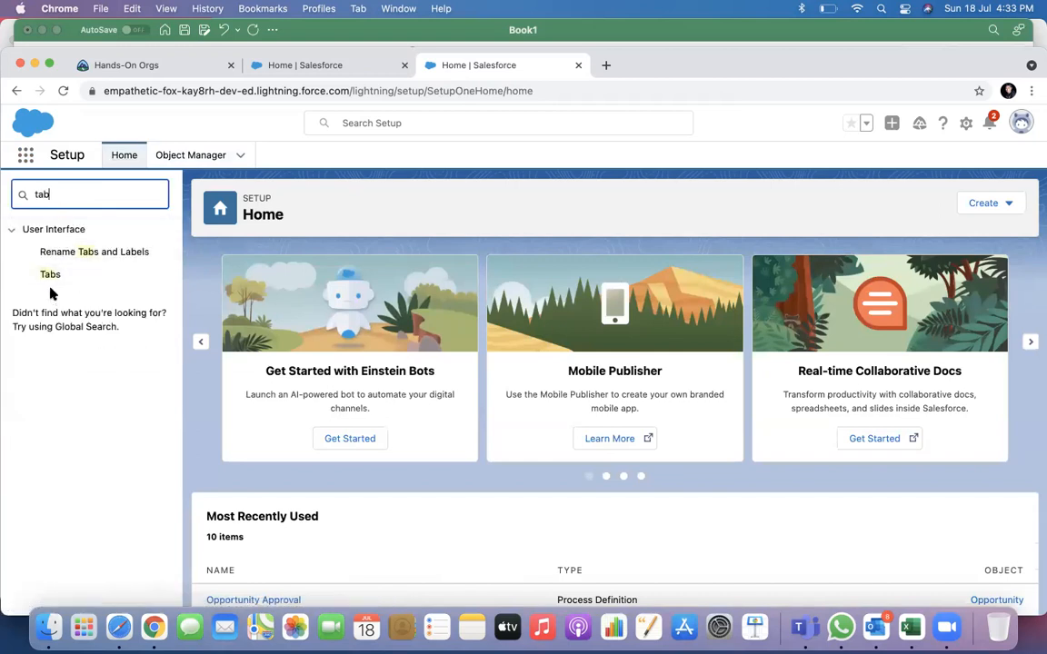
click(50, 277)
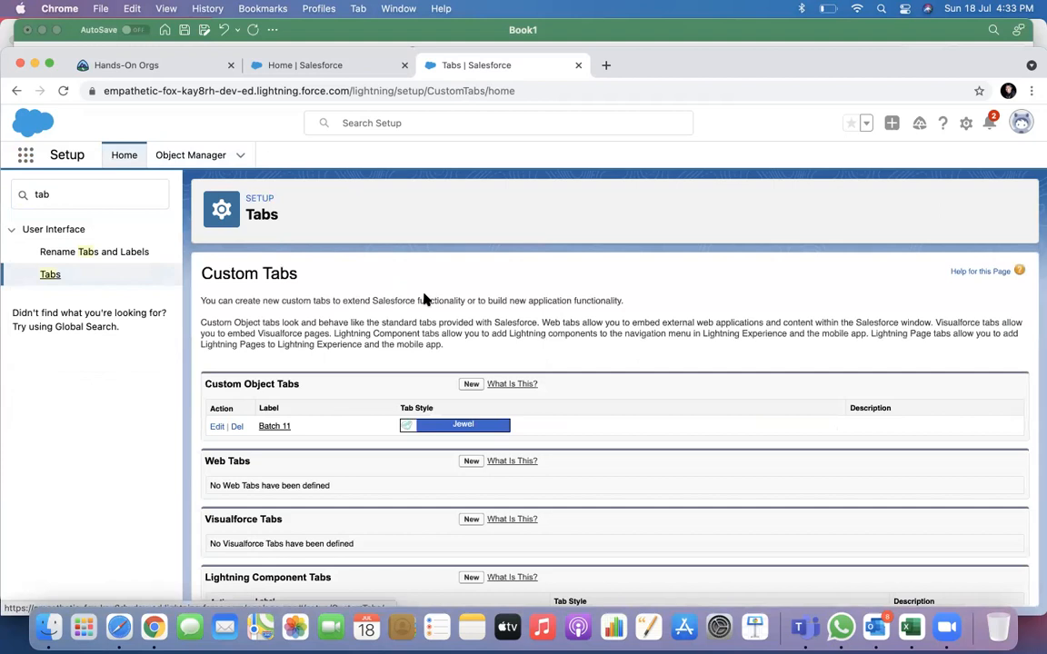
Start a new custom object tab for the Registration object with the Flag tab style and continue to profile visibility.
click(470, 385)
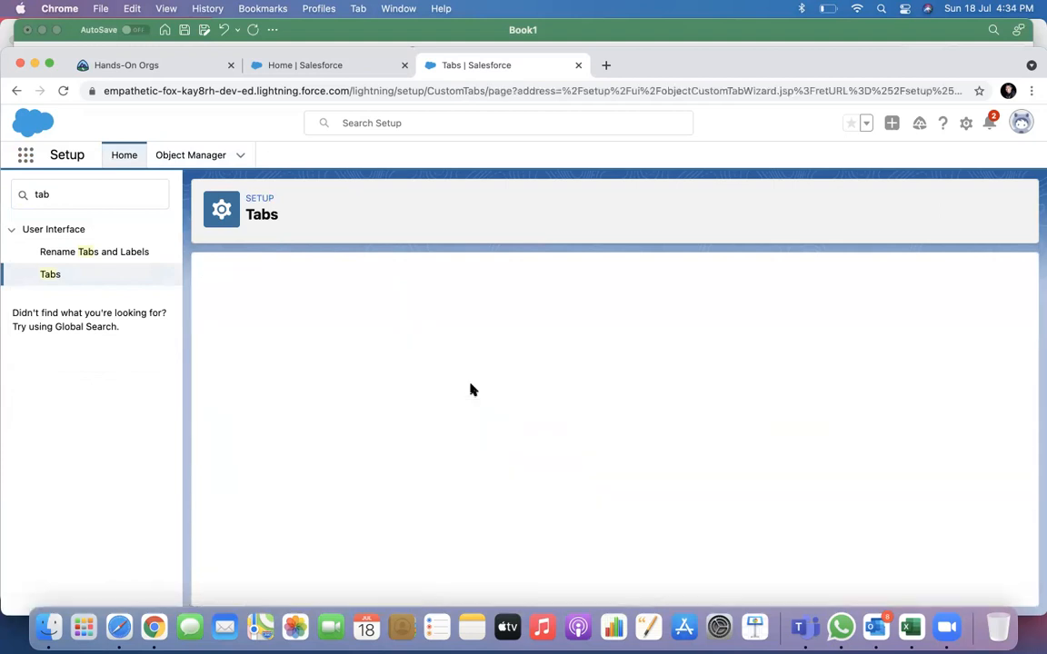
click(400, 389)
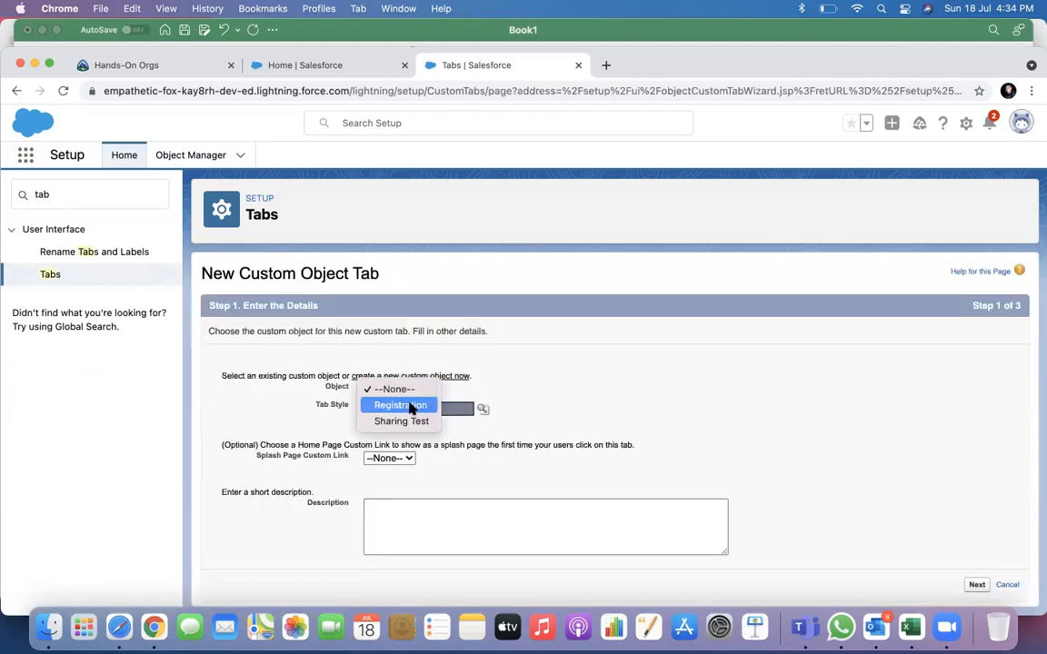
click(410, 405)
click(415, 411)
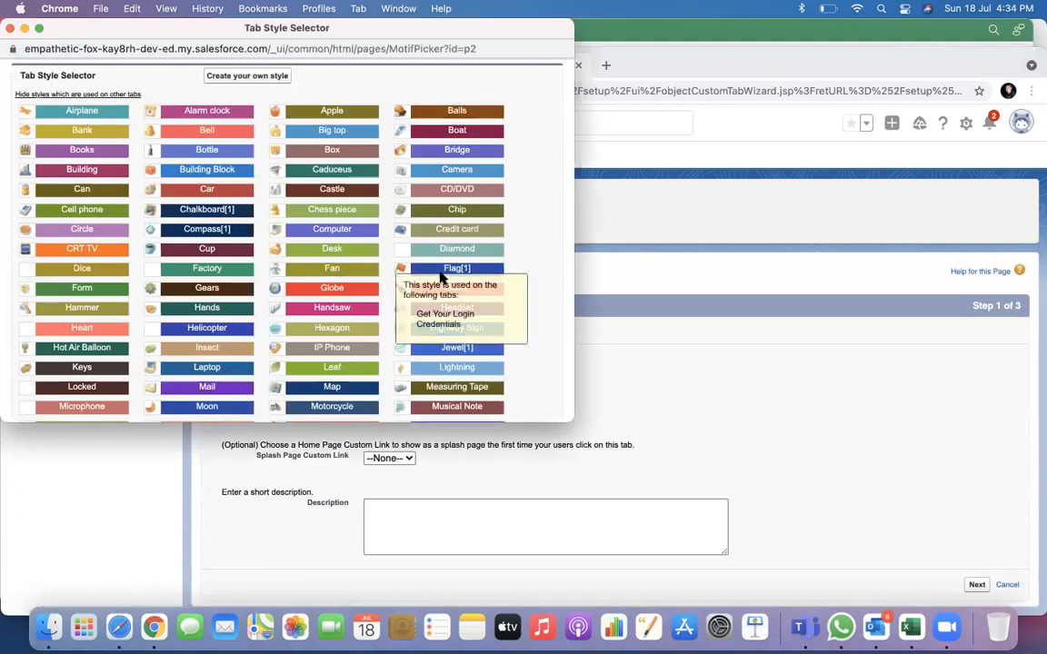
click(442, 270)
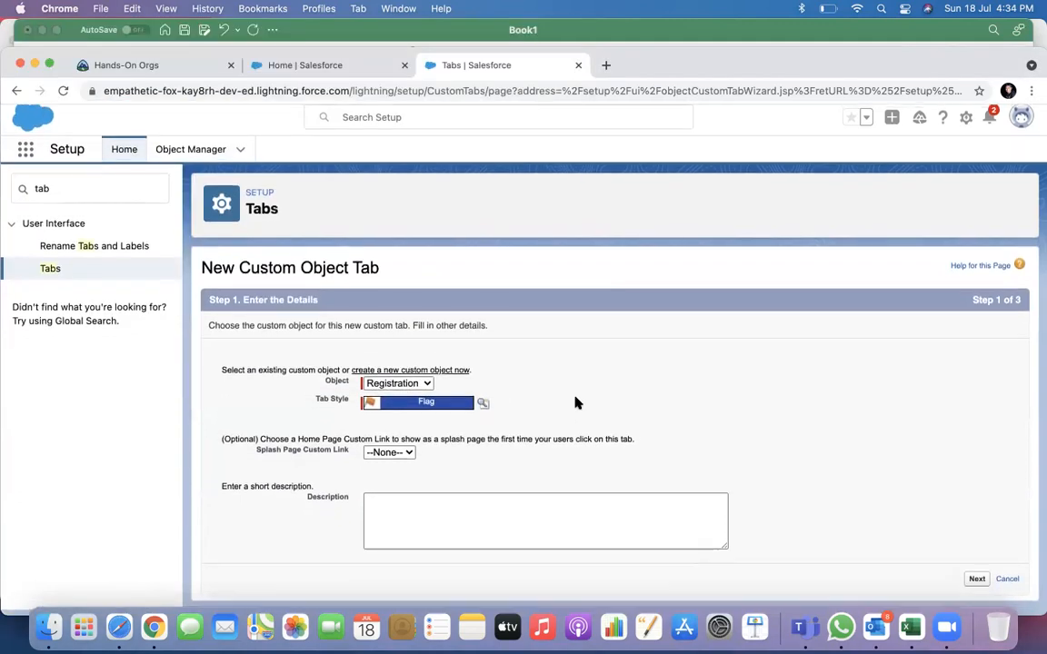
click(975, 578)
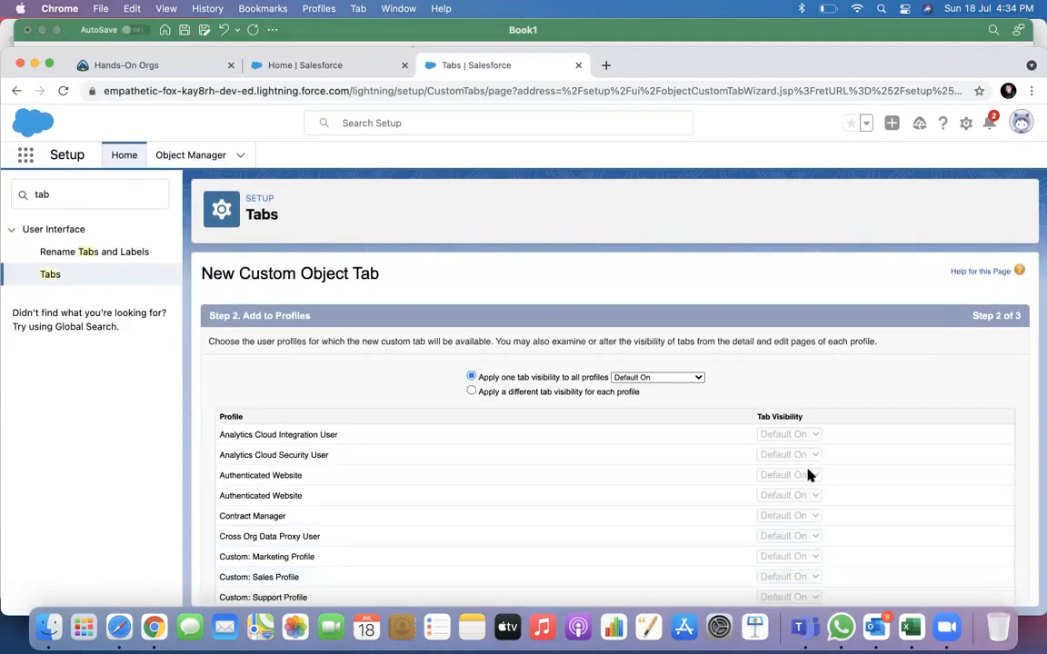
Accept Default On tab visibility for all profiles and continue to the custom app selection.
scroll(808, 474, down, 3)
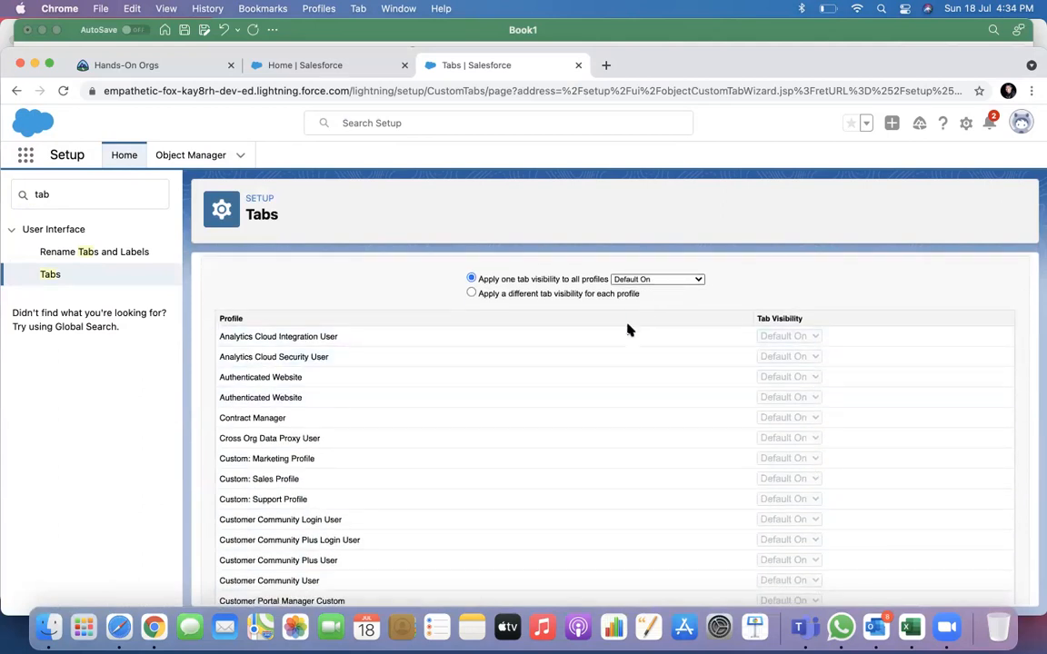
scroll(440, 461, down, 15)
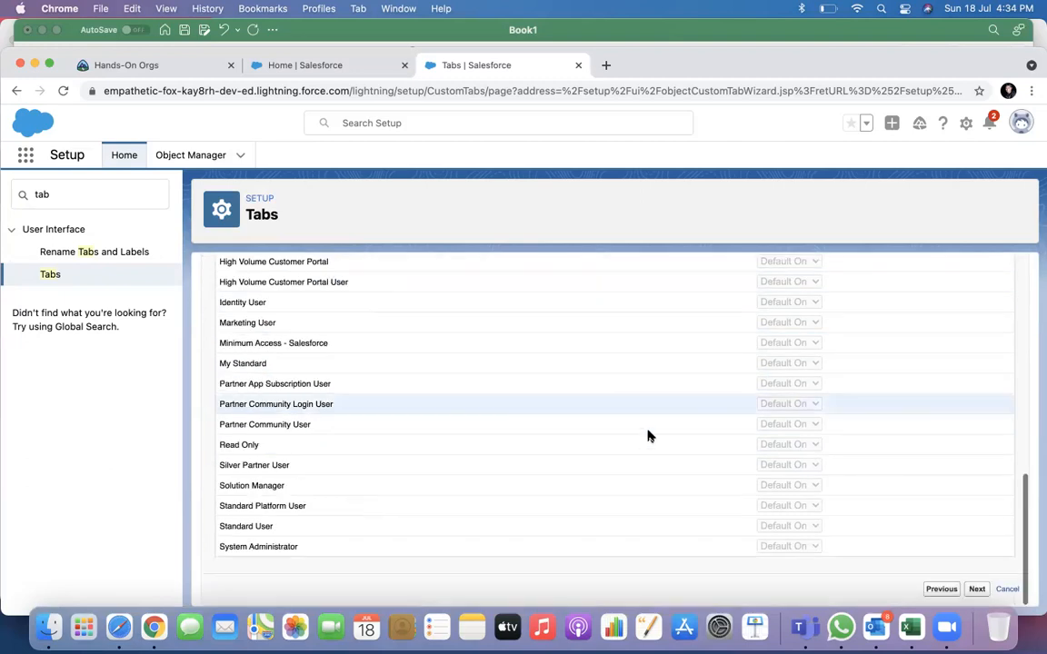
click(976, 589)
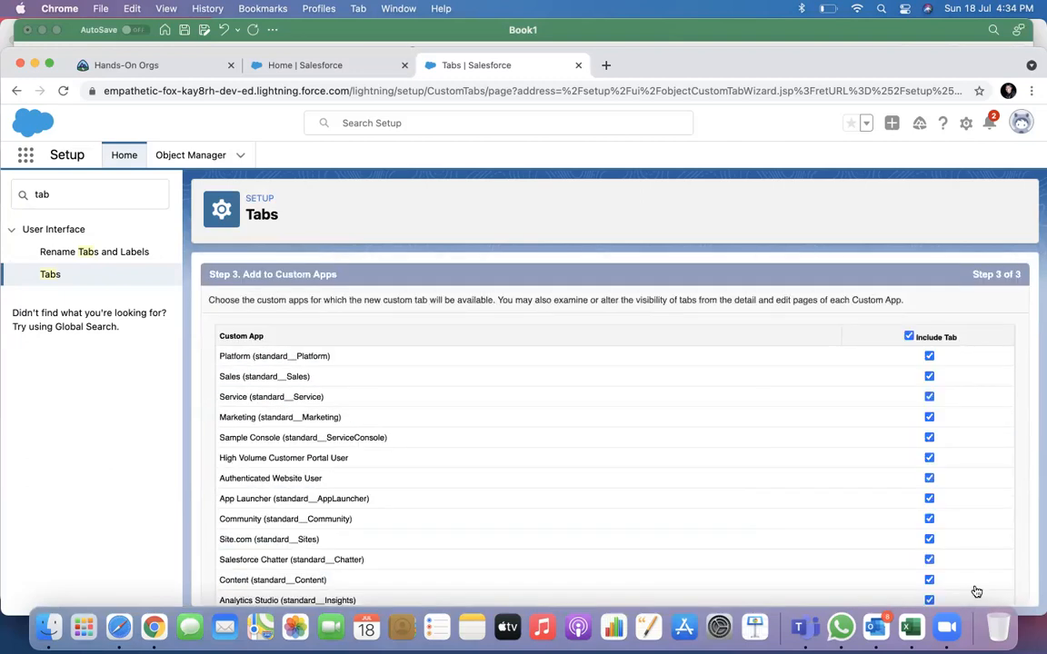
Exclude the new tab from all custom apps, leave it appended to users' personal customizations, and save it.
scroll(958, 573, down, 5)
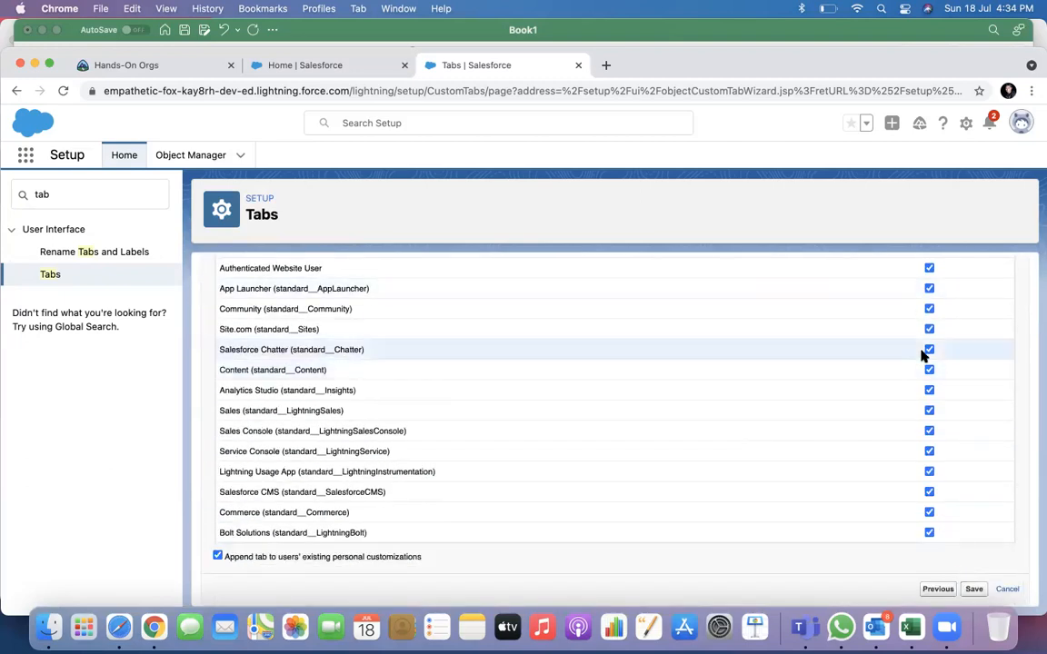
scroll(925, 463, up, 5)
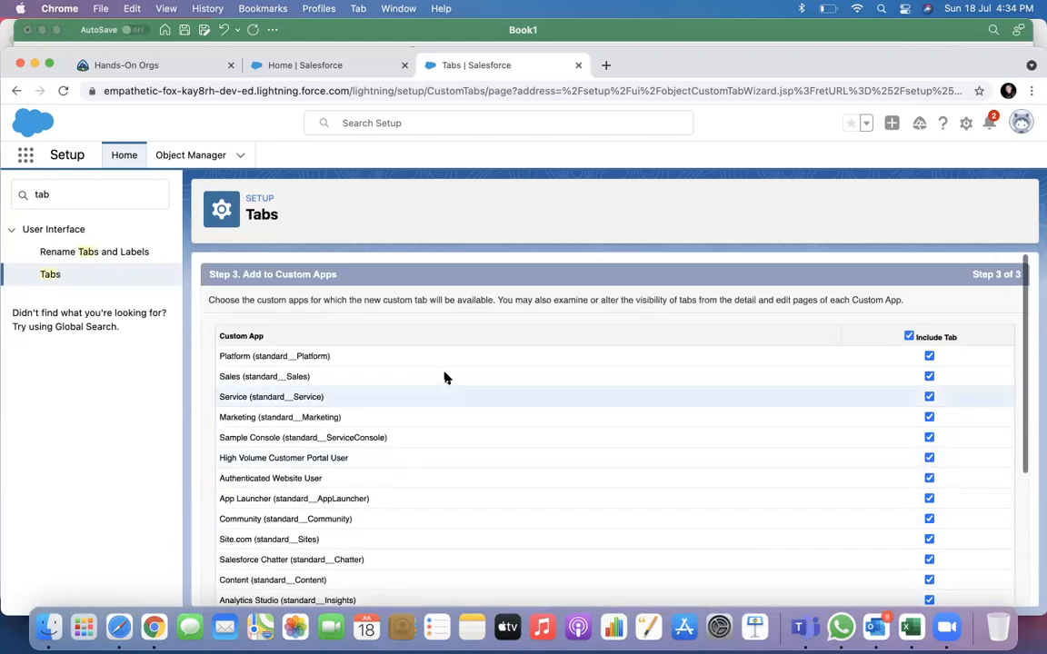
click(25, 158)
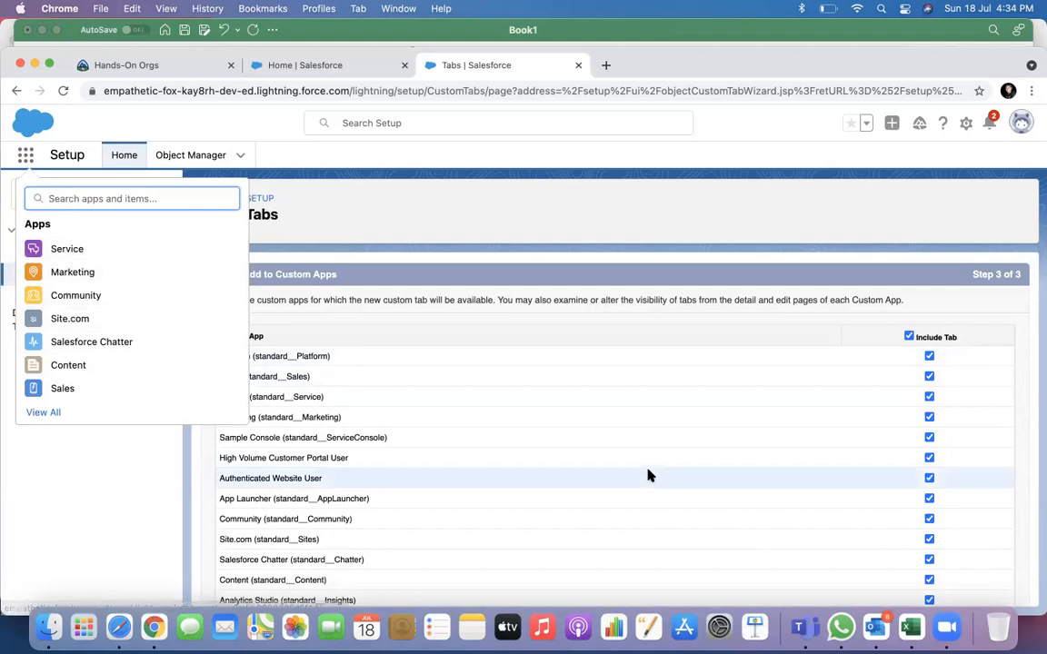
click(908, 336)
scroll(907, 335, down, 2)
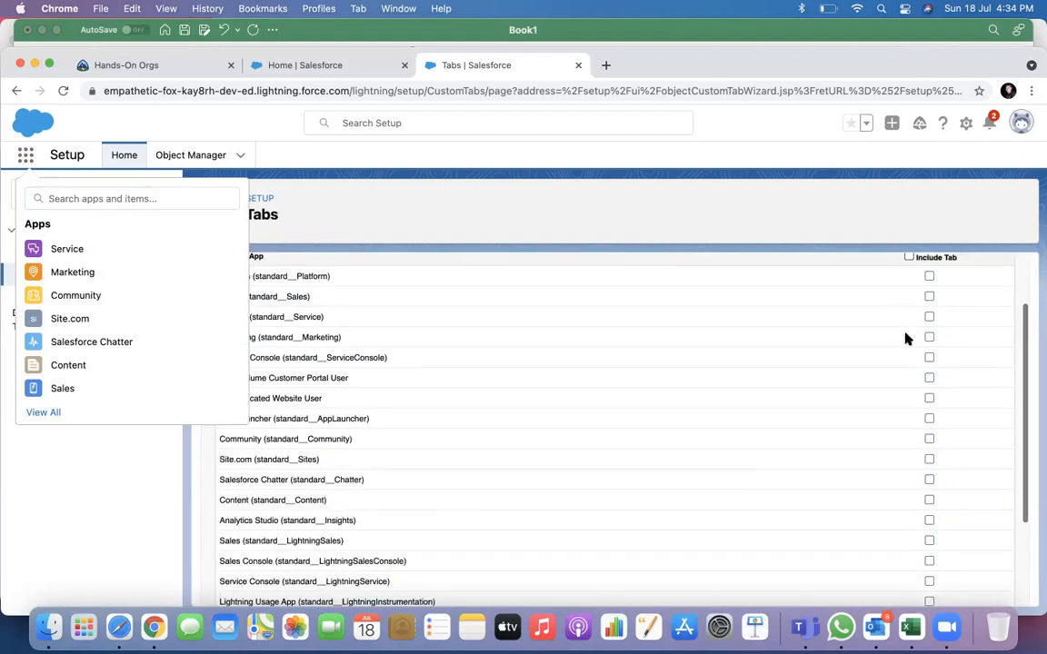
key(Escape)
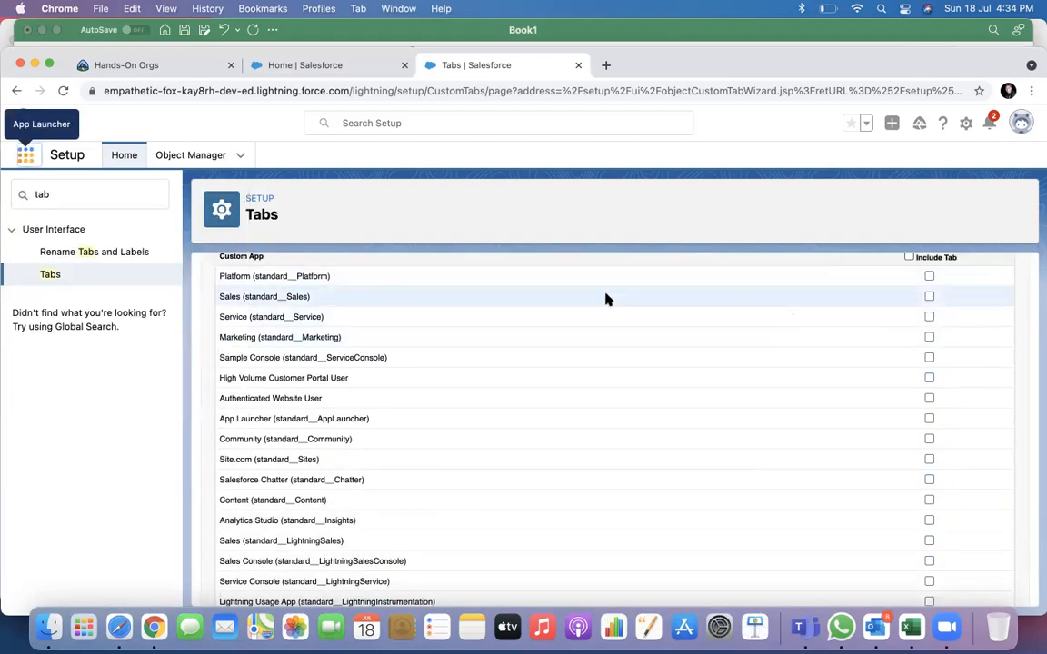
scroll(927, 323, down, 3)
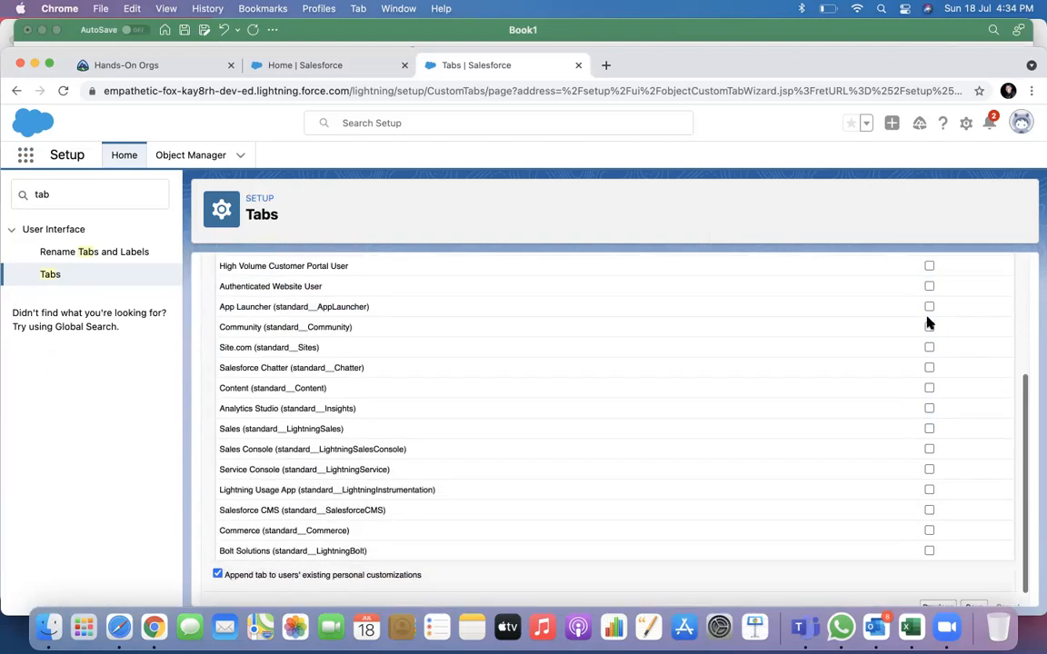
click(973, 590)
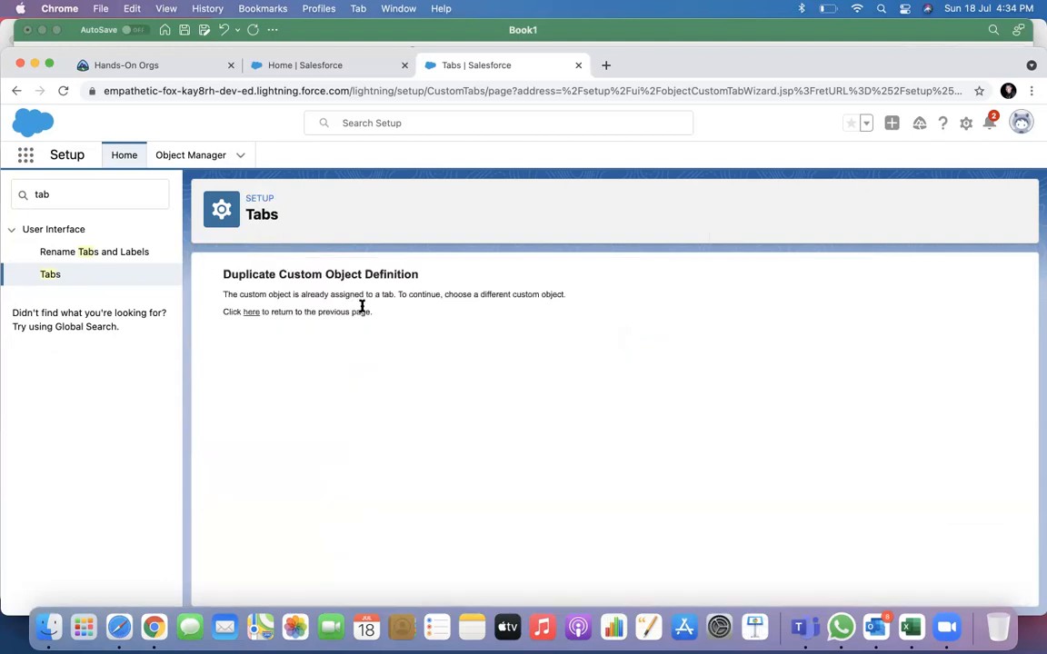
Return to the Custom Tabs page and review the custom object and Lightning component tabs.
click(252, 313)
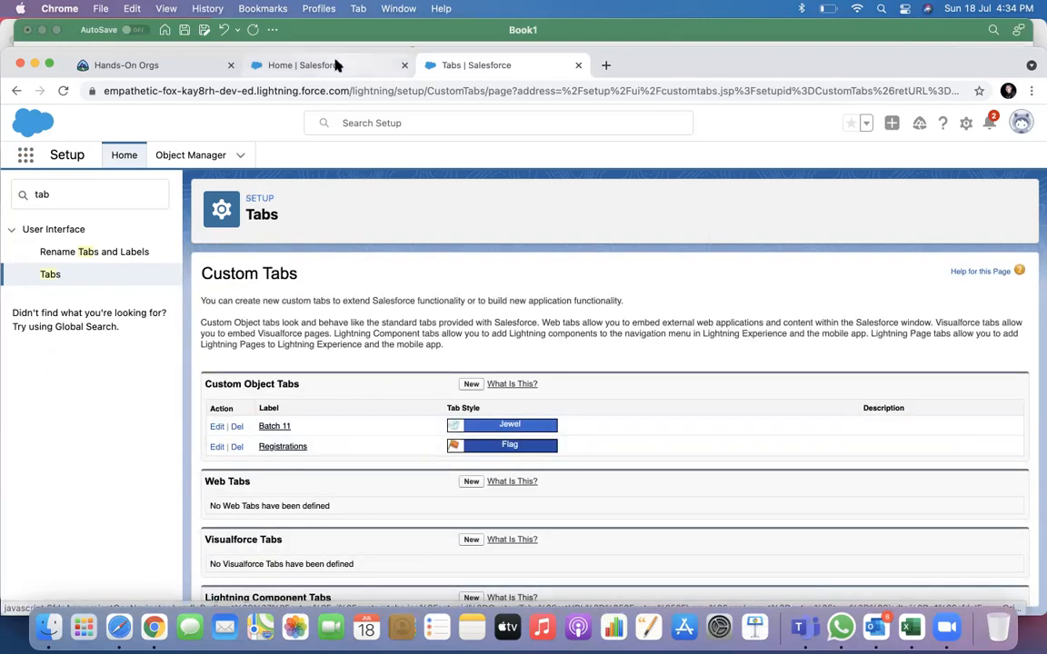
scroll(412, 261, down, 3)
scroll(412, 261, down, 1)
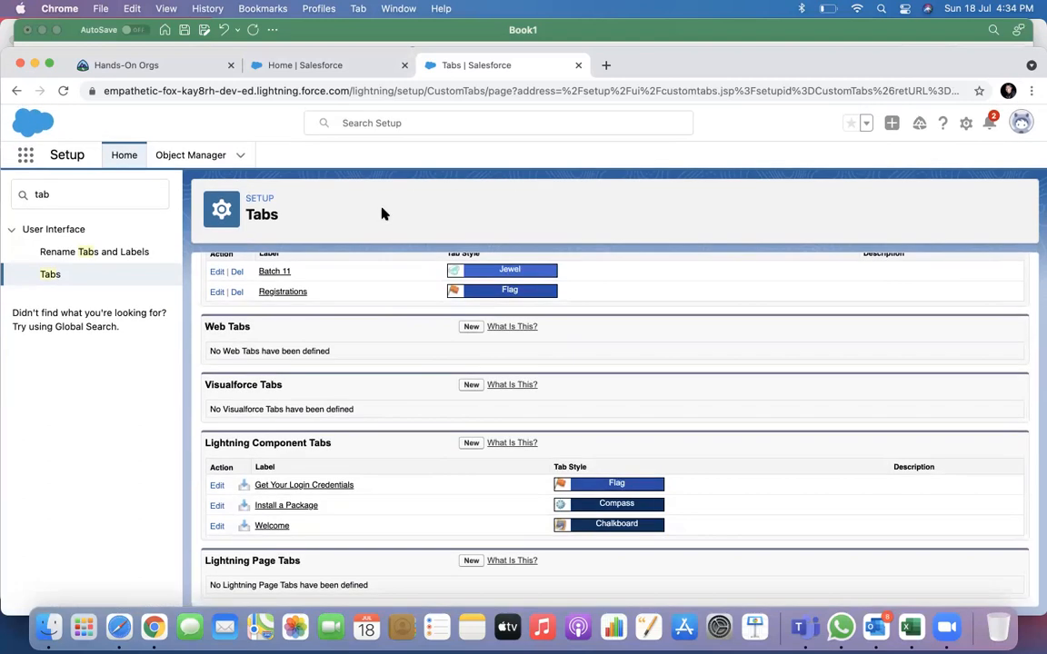
scroll(365, 295, up, 2)
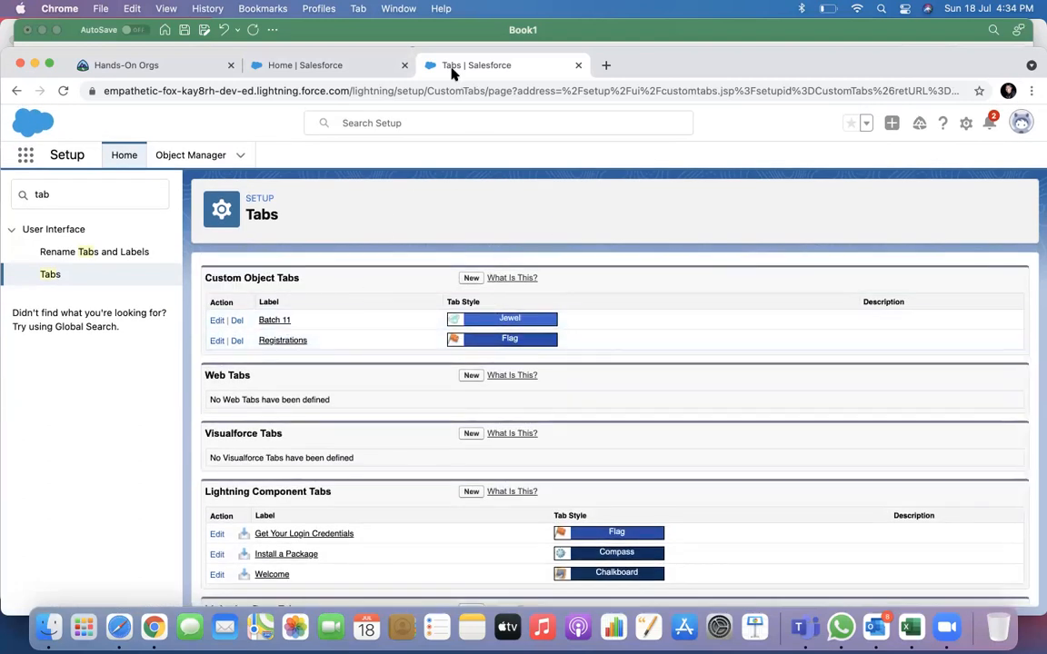
Close both Salesforce browser tabs and create a new Trailhead playground from Hands-On Orgs.
click(577, 65)
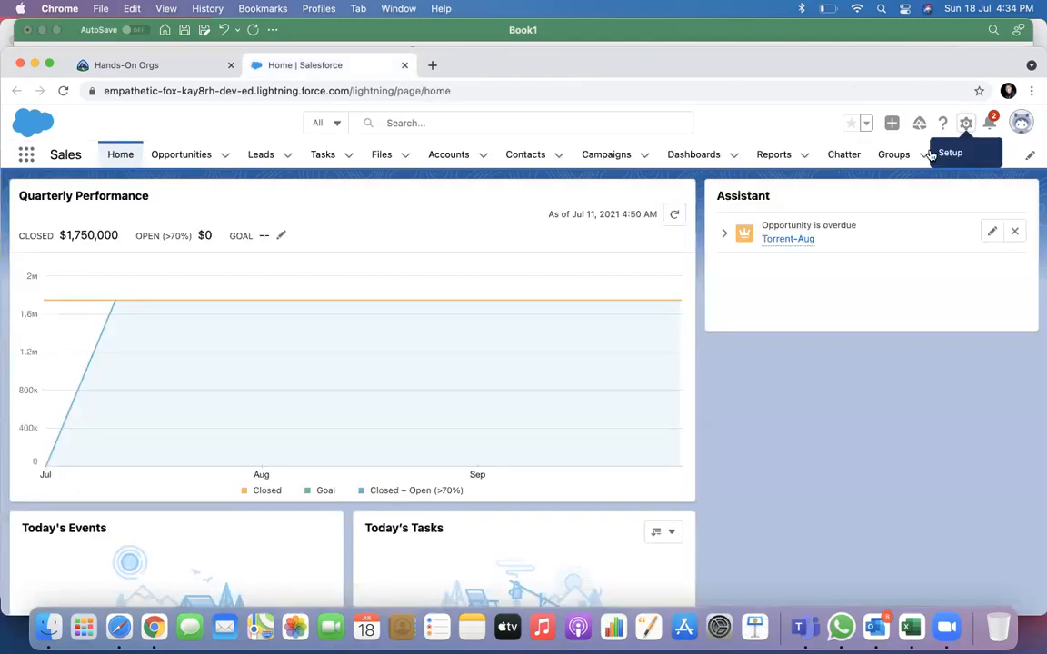
click(965, 127)
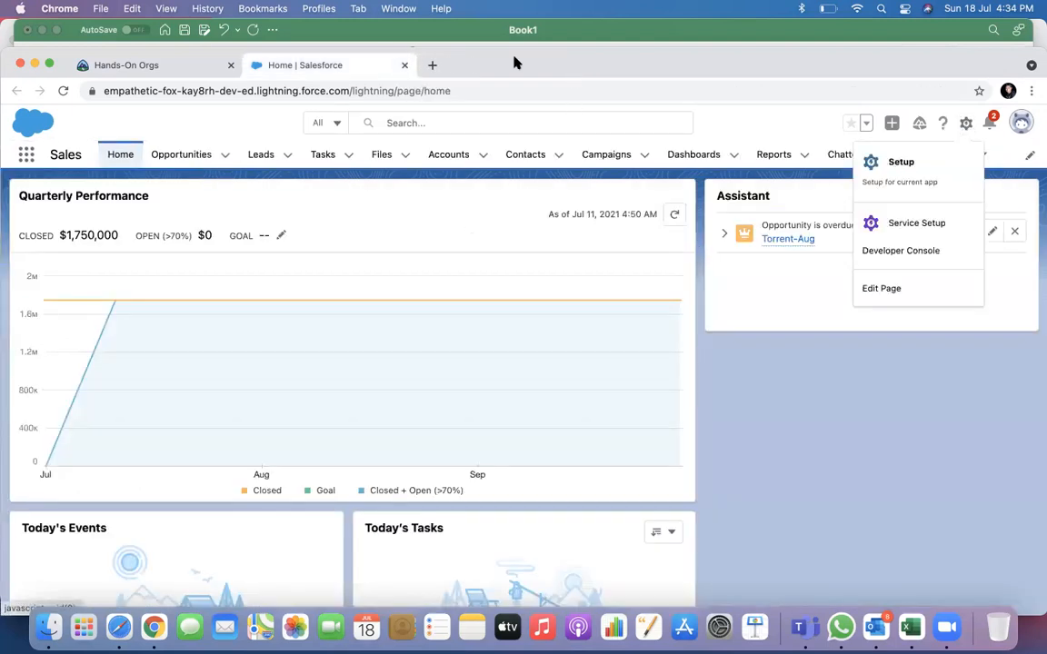
click(404, 65)
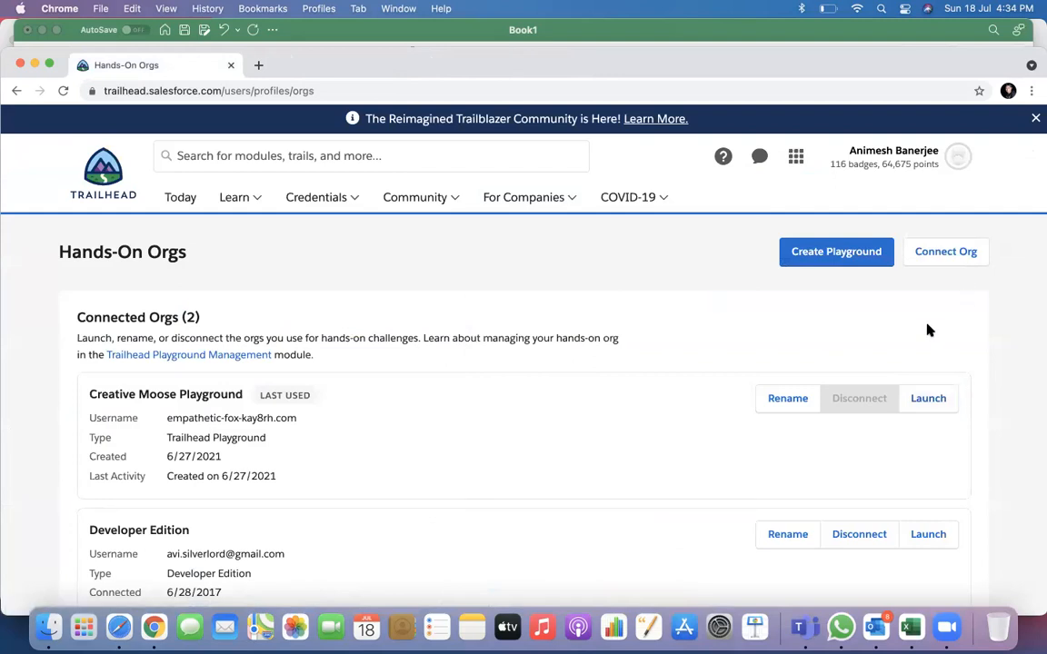
click(842, 263)
click(668, 477)
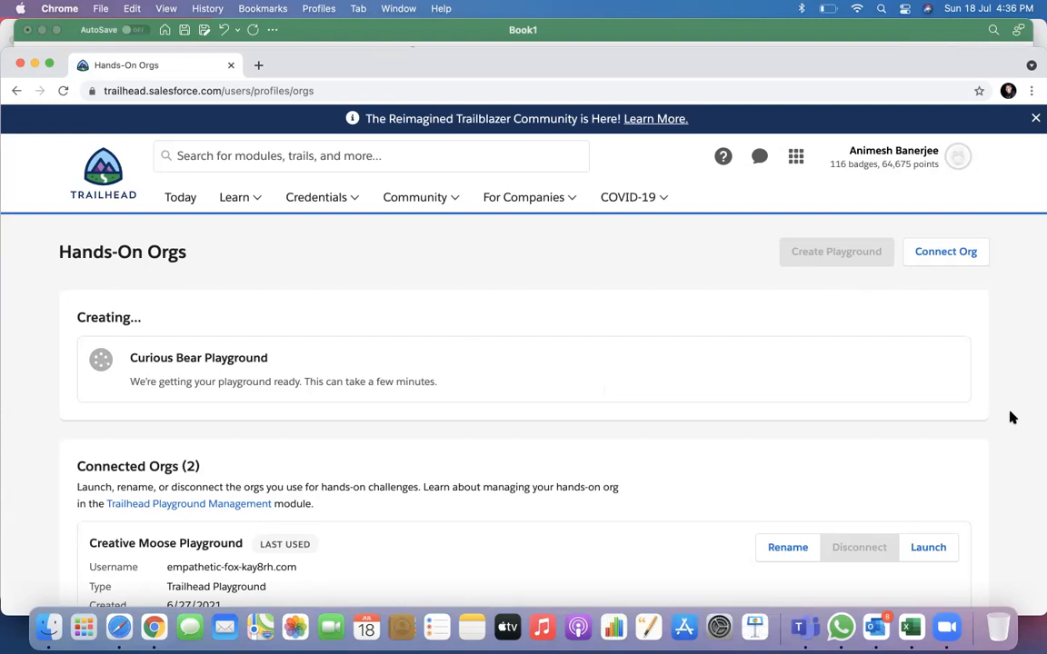
Examine the playground being created and the connected orgs, including the Developer Edition org's name and username.
scroll(1011, 417, down, 5)
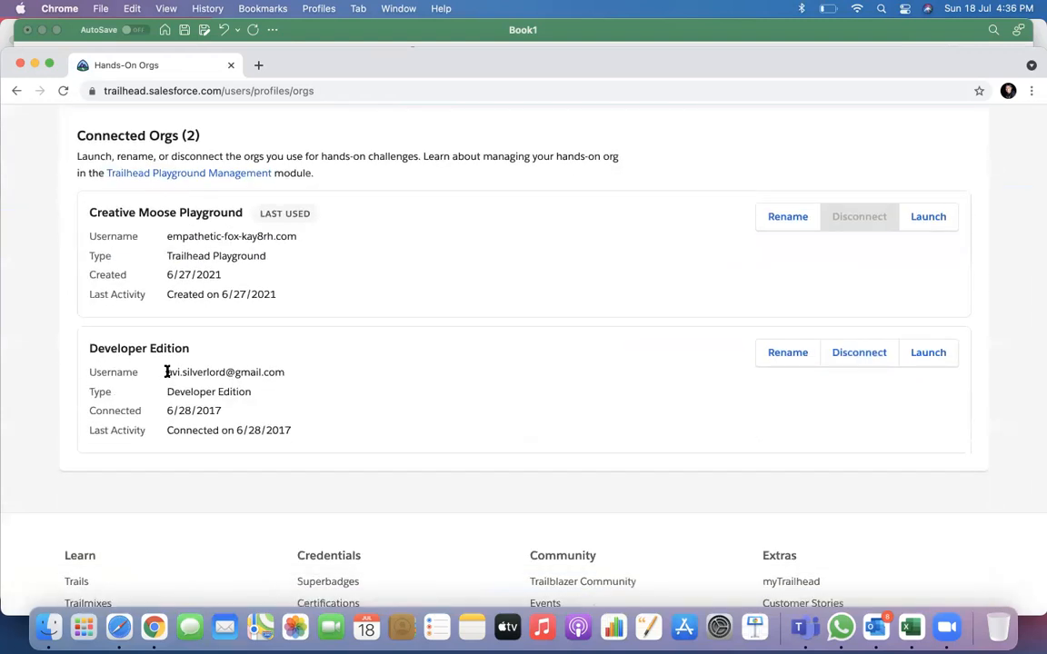
drag(164, 374, 297, 377)
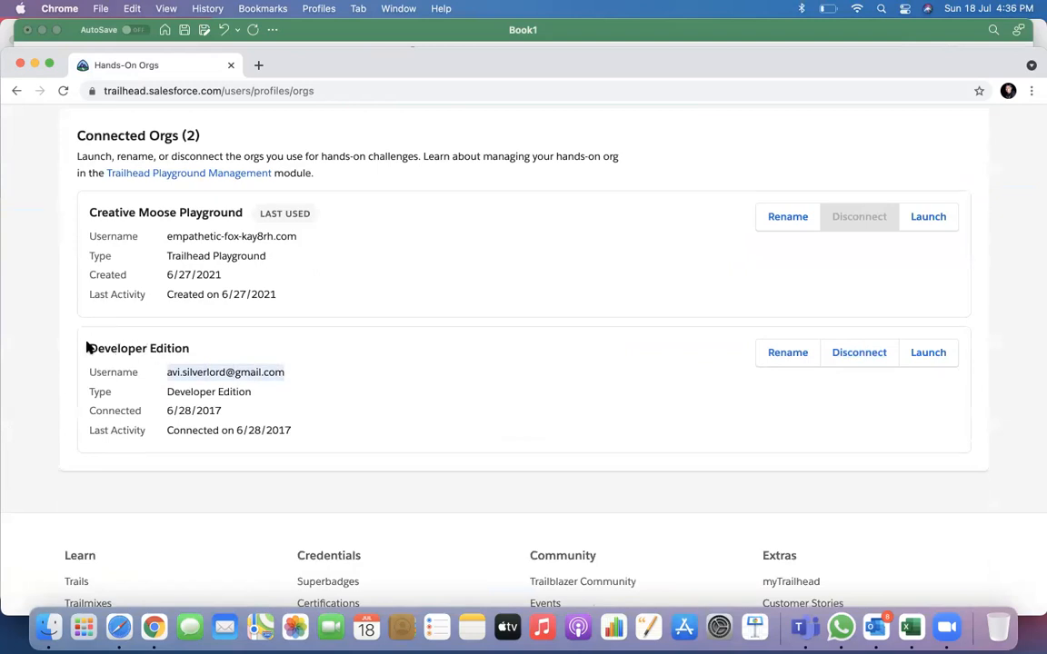
drag(89, 347, 271, 348)
click(273, 348)
scroll(540, 463, up, 5)
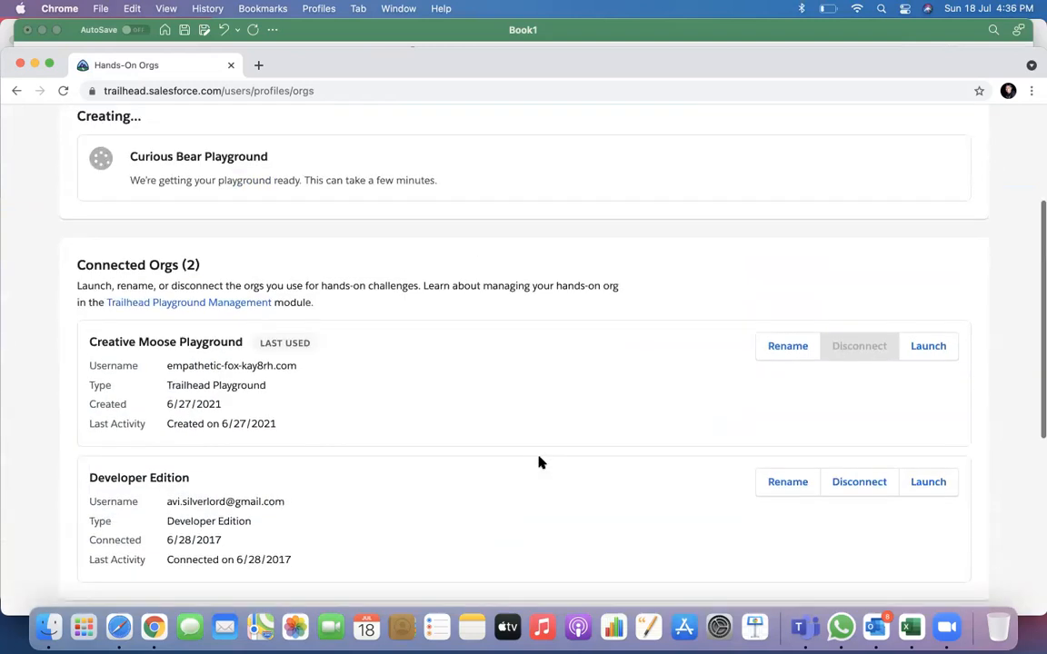
scroll(605, 427, down, 5)
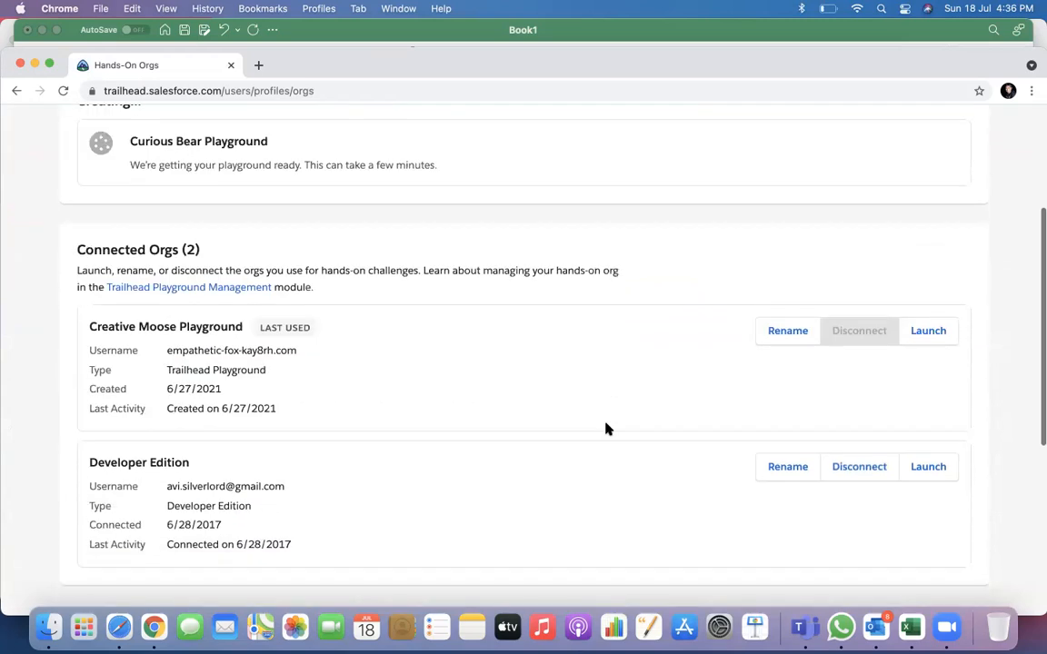
scroll(770, 303, up, 5)
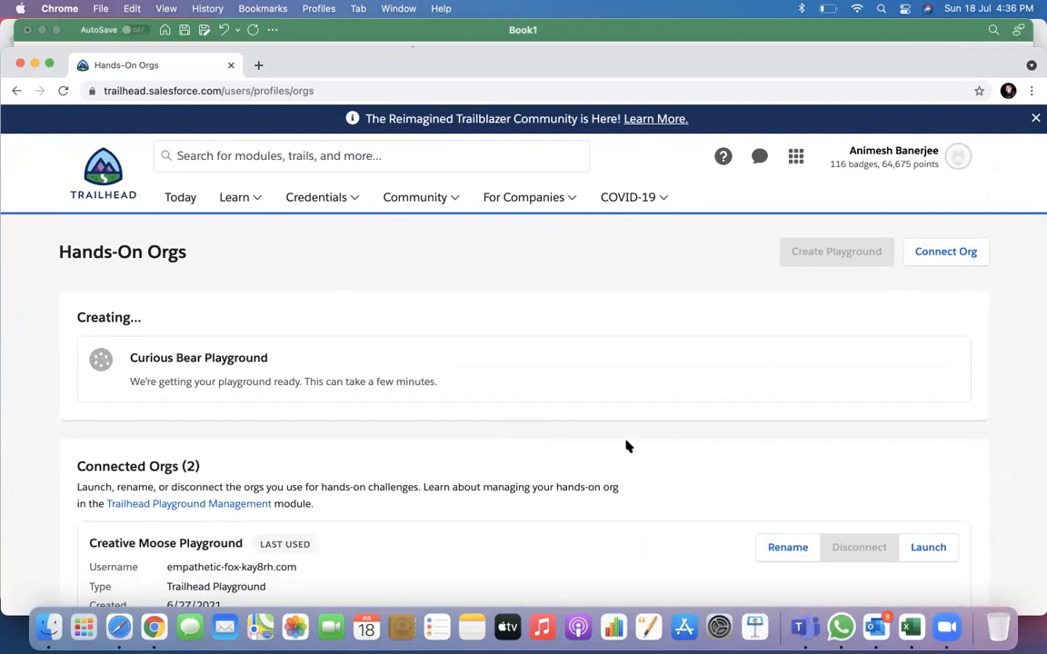
Launch the Creative Moose Playground and bring its browser tab to the front.
scroll(626, 444, down, 3)
click(928, 410)
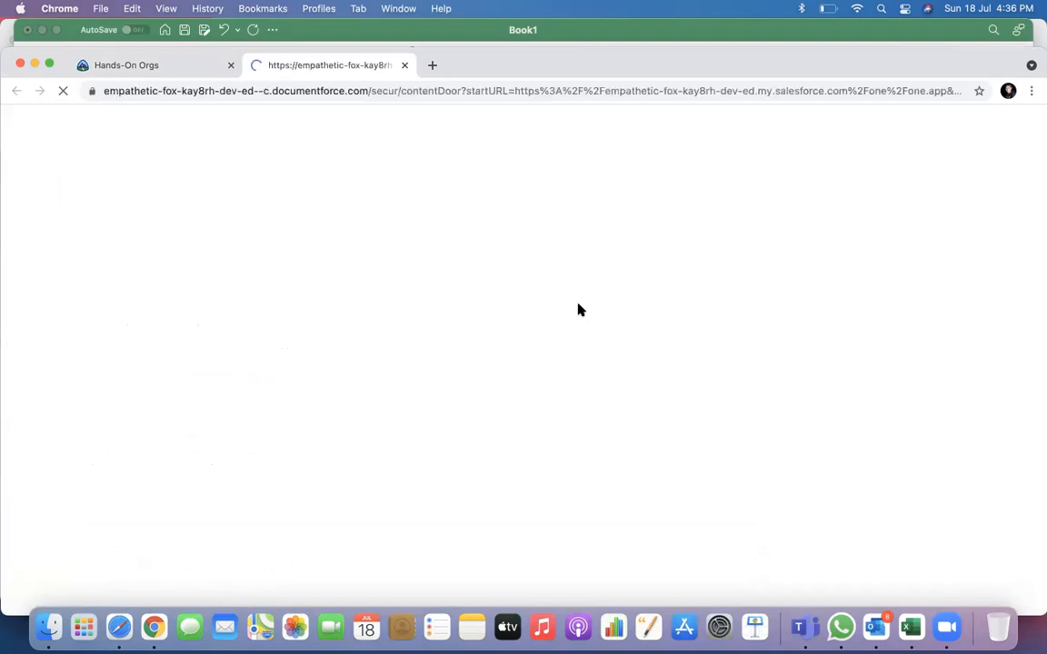
click(186, 68)
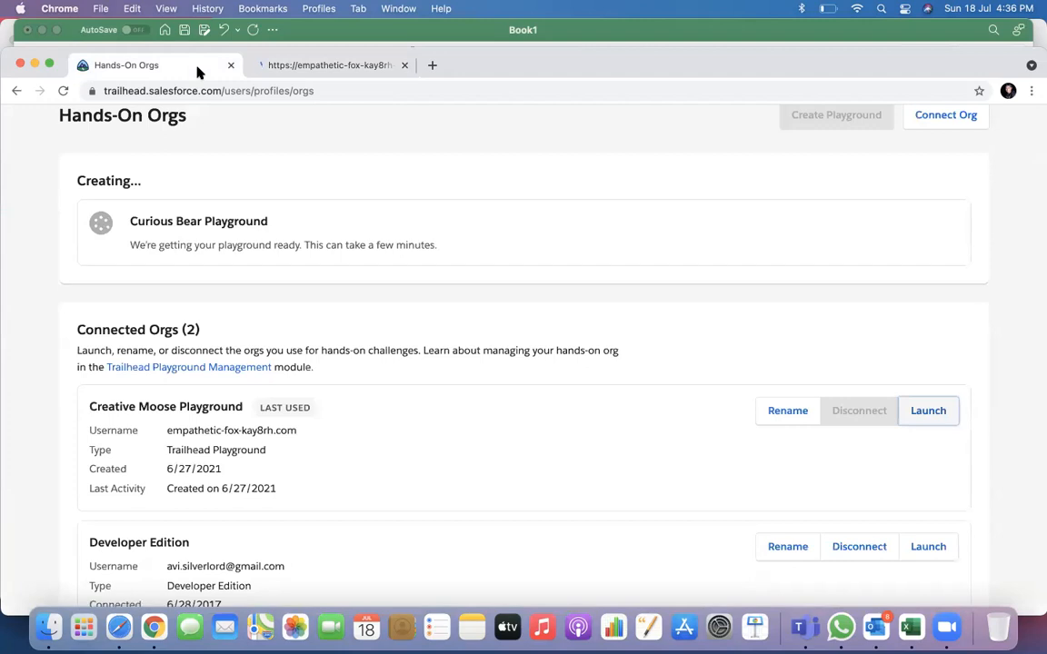
click(258, 65)
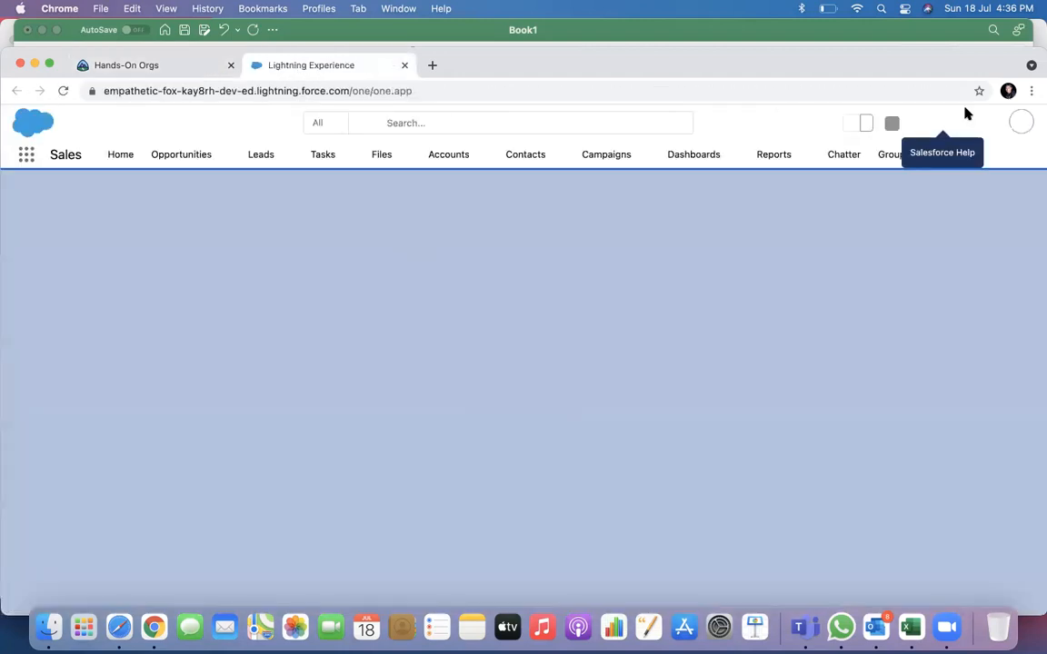
Open the Object Manager in Setup and search the objects for "registr".
click(964, 123)
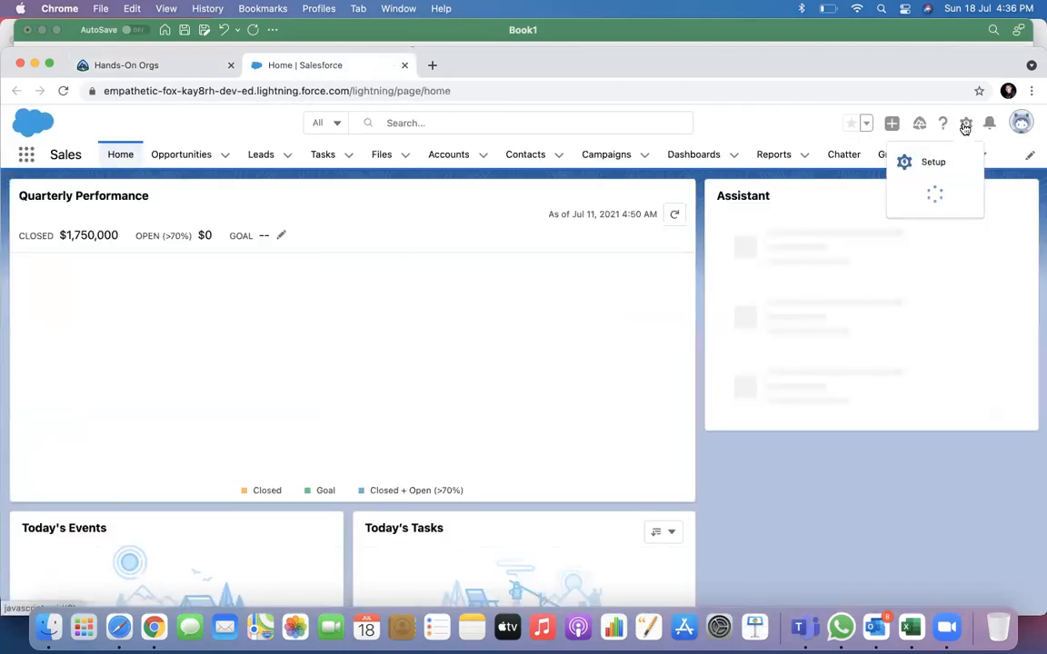
click(935, 164)
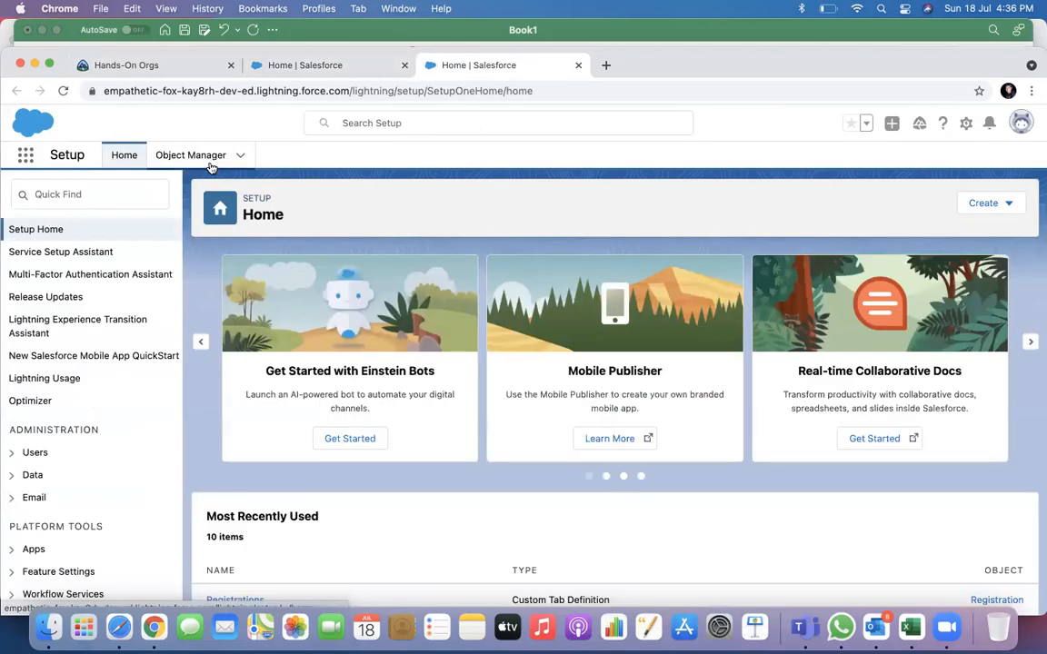
click(190, 155)
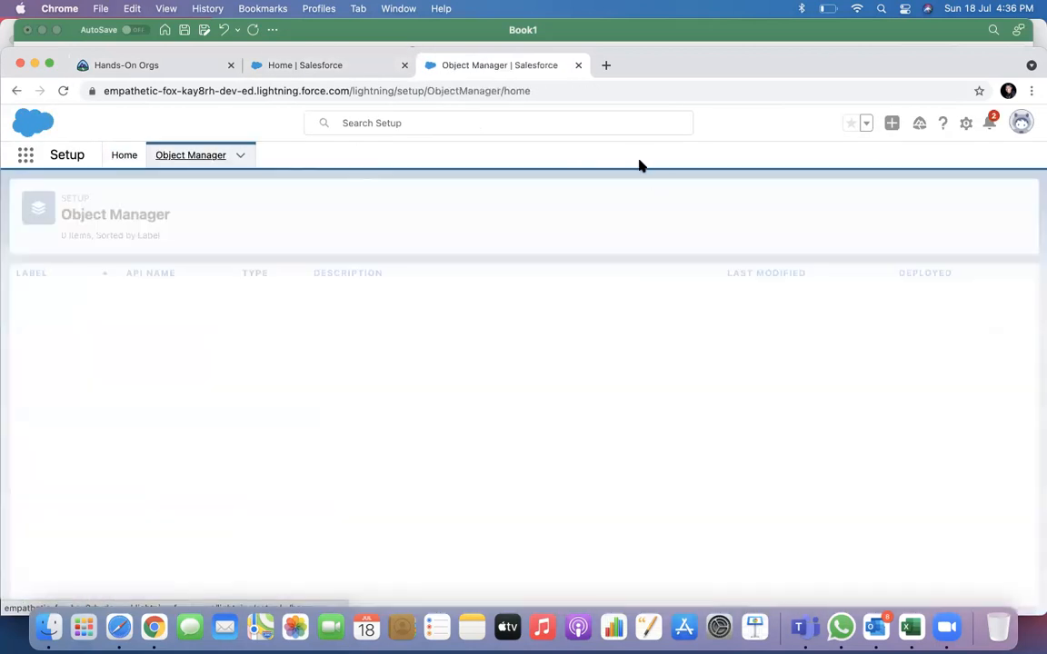
click(742, 203)
text(re)
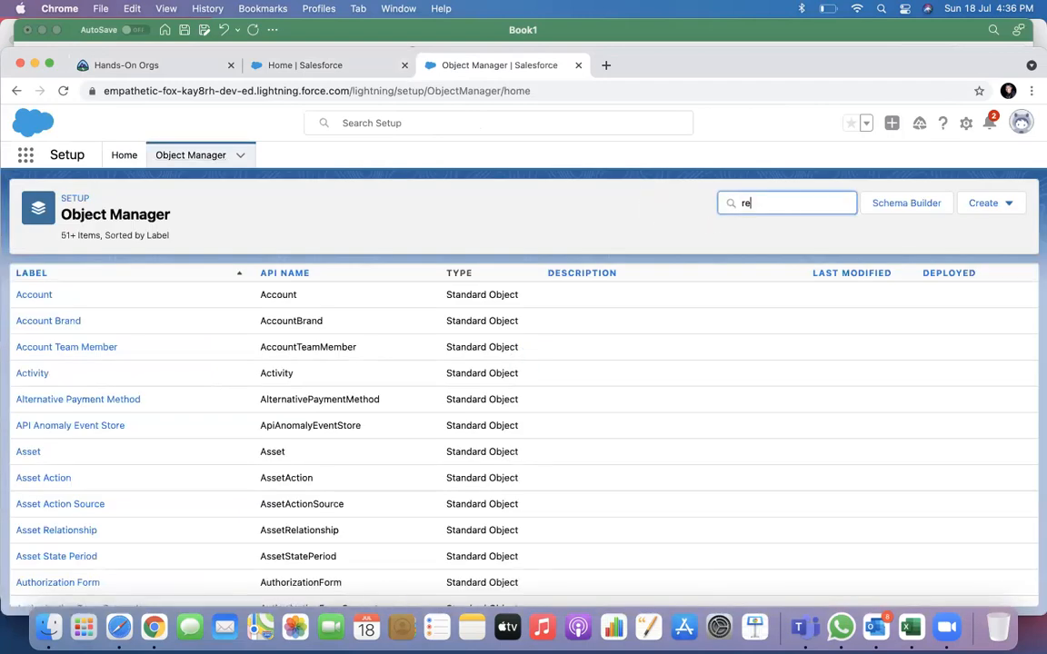
text(gistr)
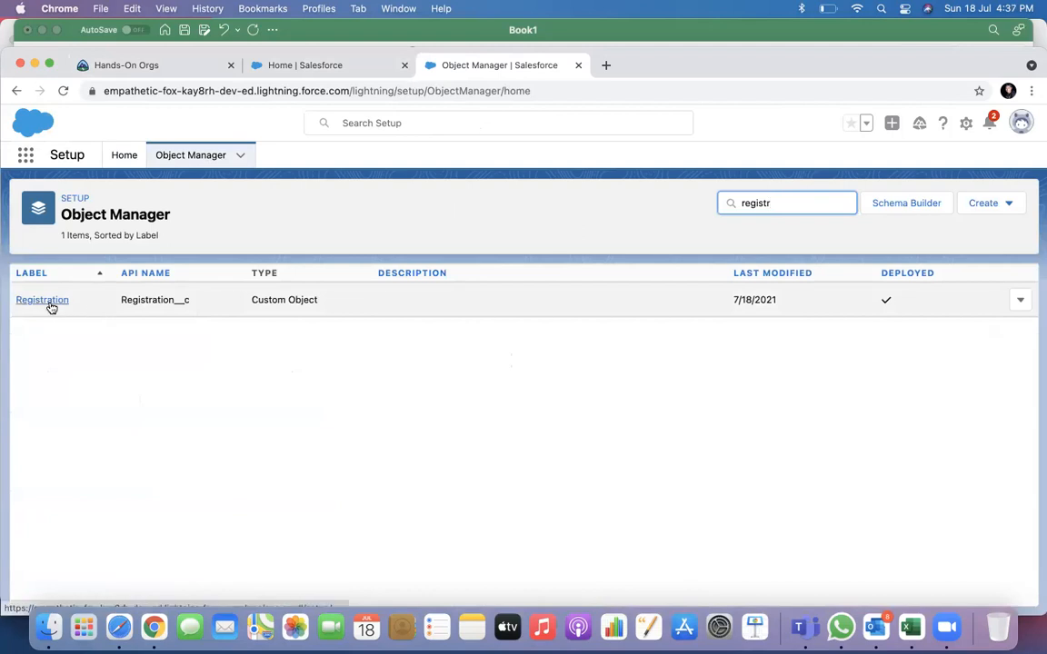
Edit the Registration object's definition, setting the label to Application, the plural label to Applications and the object name to Application.
click(1019, 300)
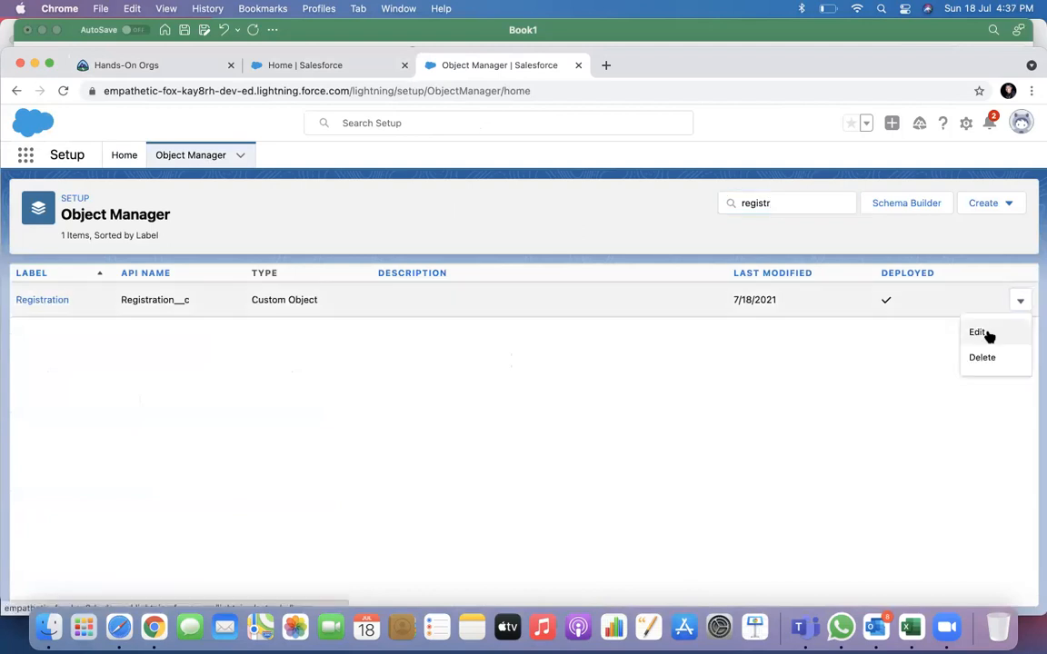
click(1022, 335)
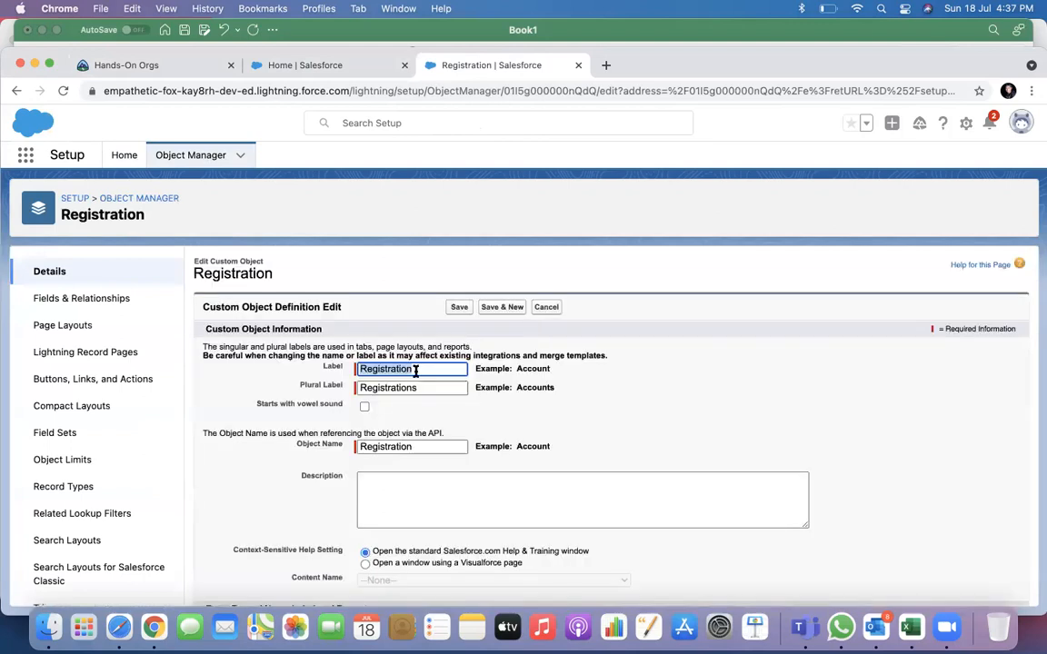
click(421, 370)
key(BackSpace)
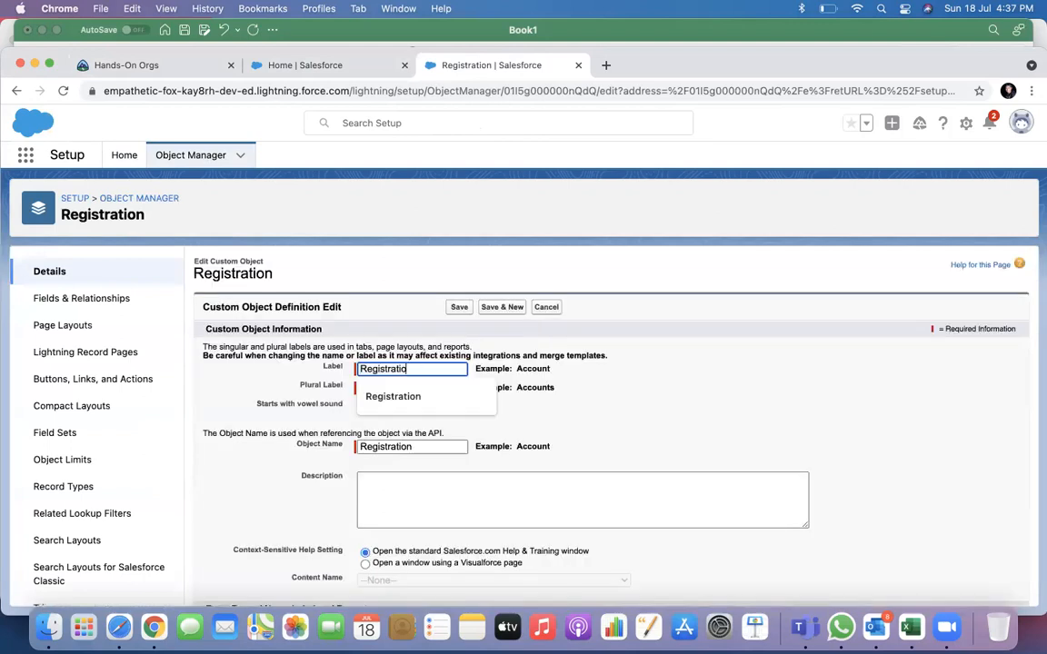
key(BackSpace)
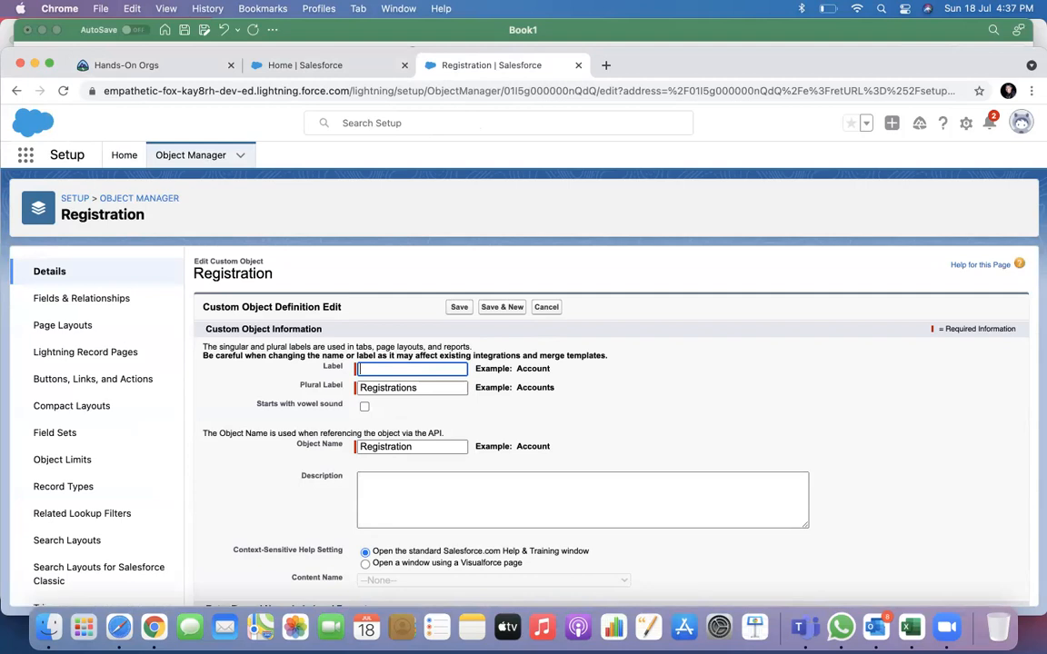
text(Api)
key(super+a)
key(super+c)
key(Tab)
key(super+v)
text(s)
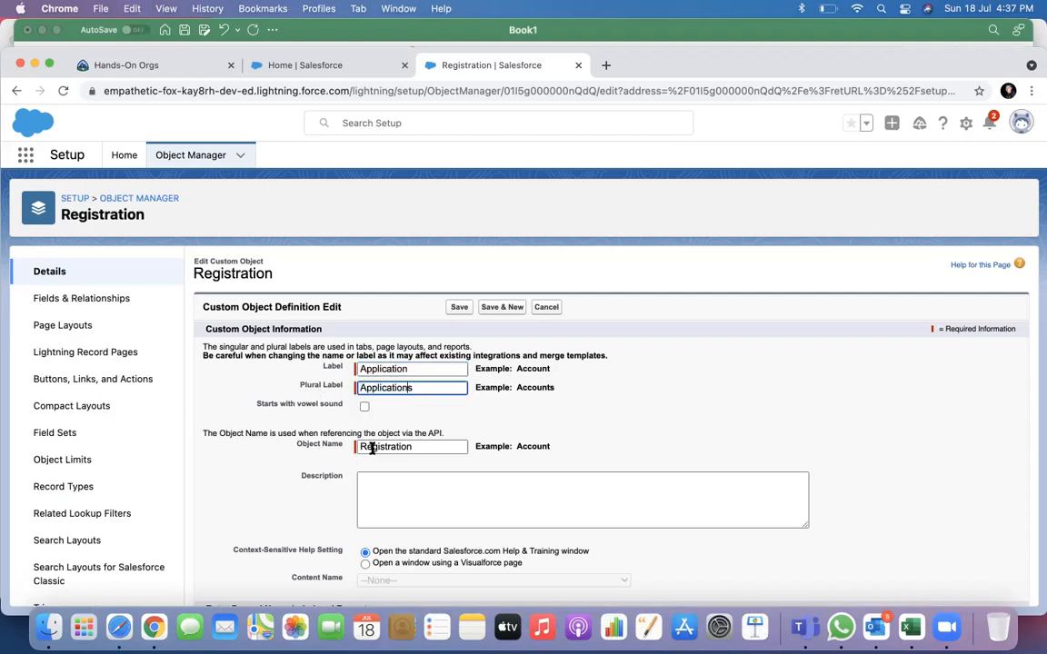
key(Tab)
key(super+v)
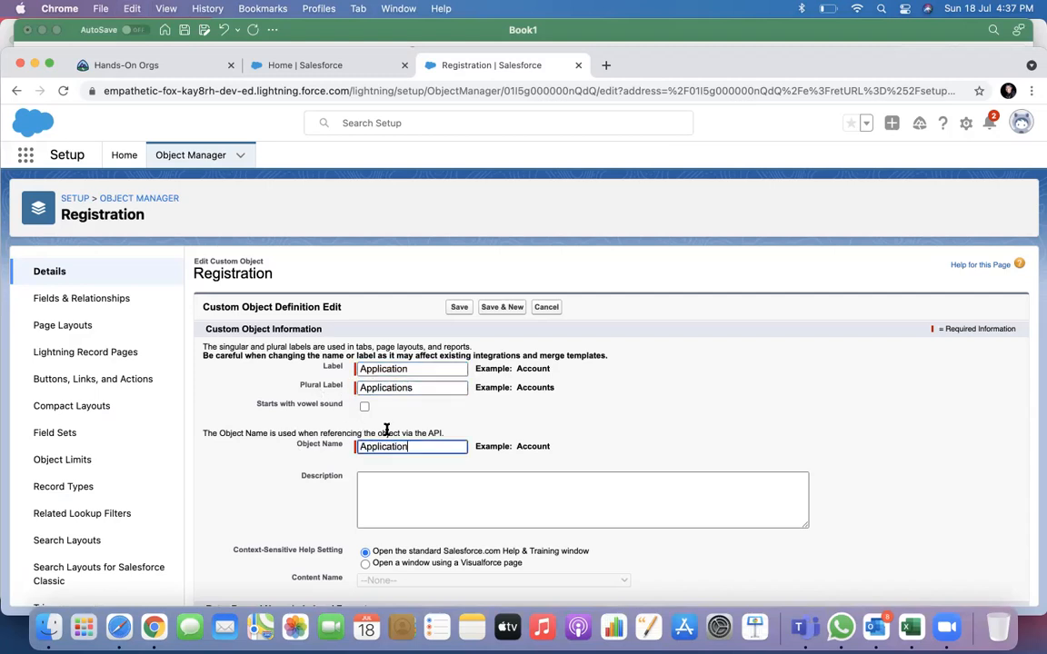
Set the object's record name to "Application Name" and save the custom object definition.
scroll(472, 432, down, 2)
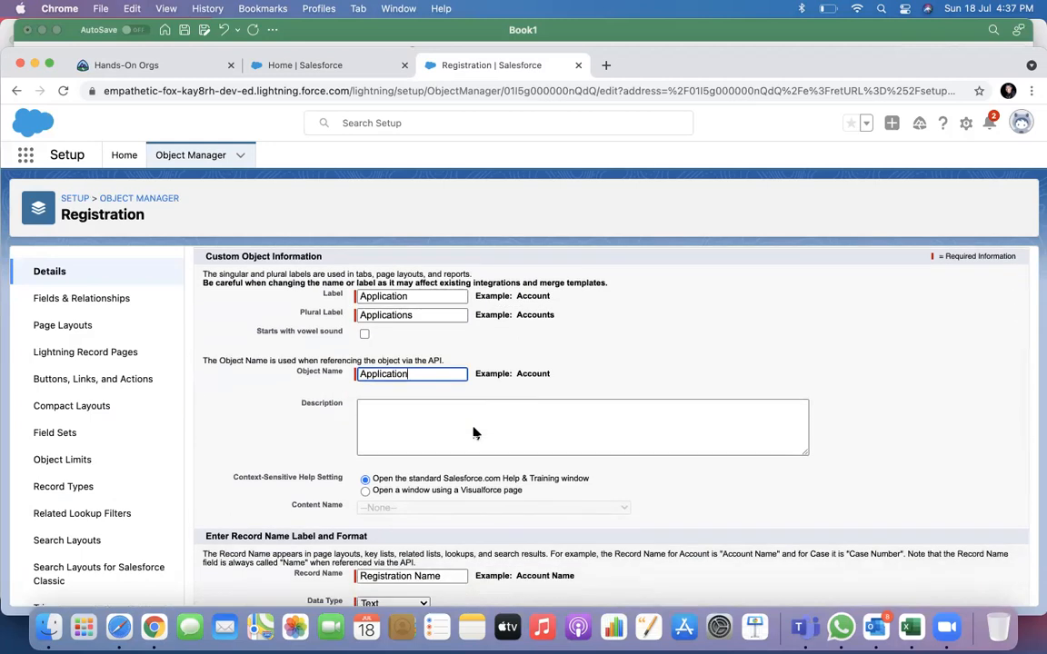
scroll(473, 433, down, 1)
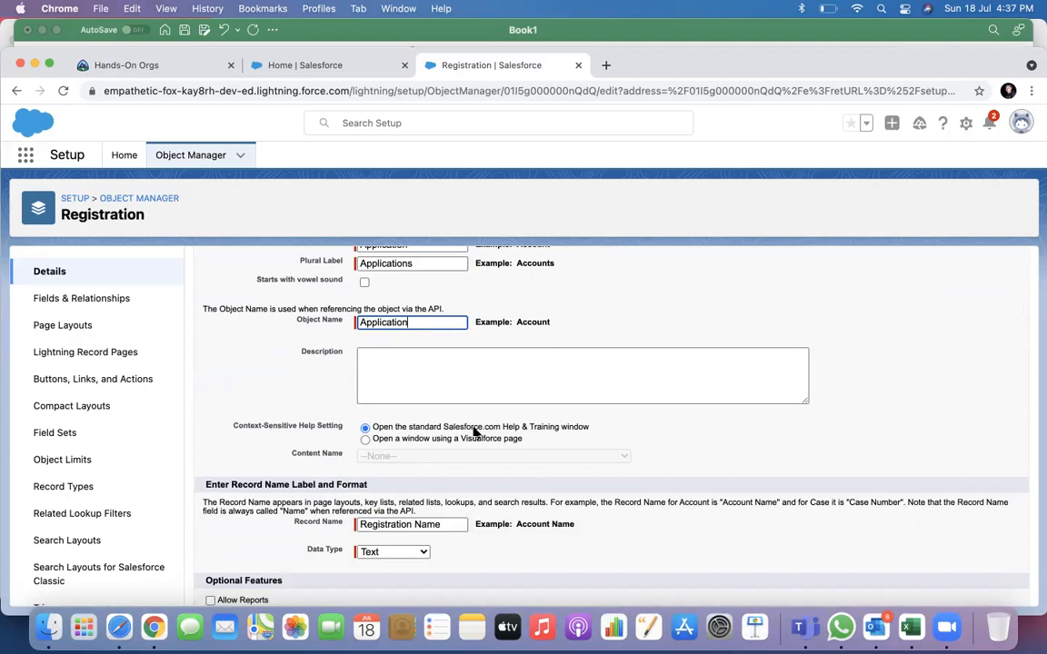
drag(411, 524, 282, 504)
text(Application)
scroll(379, 480, down, 4)
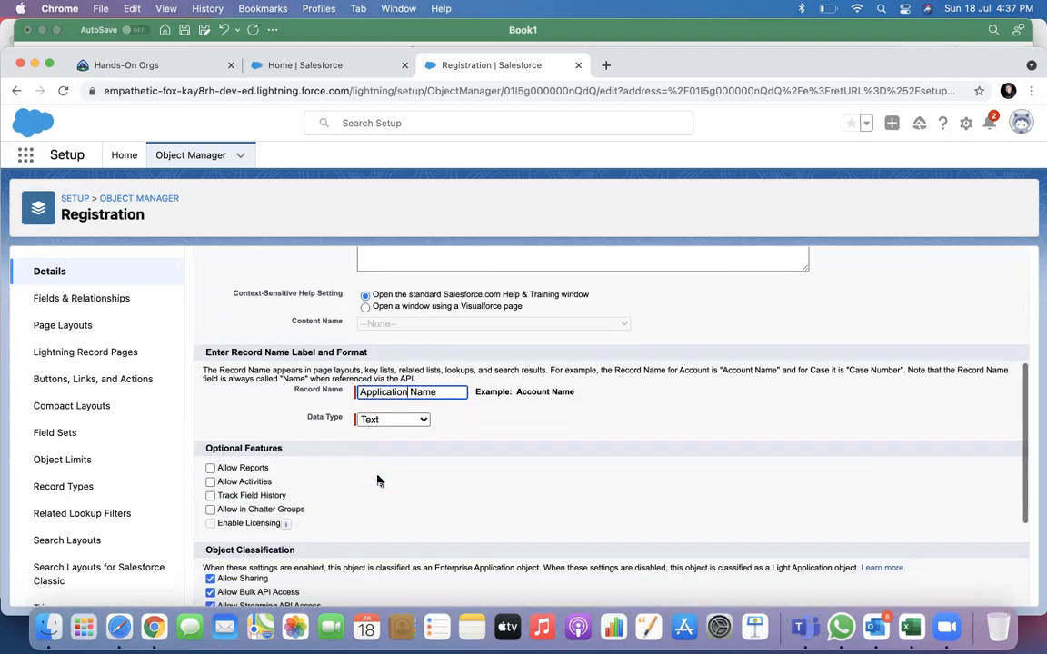
scroll(379, 480, down, 2)
click(459, 586)
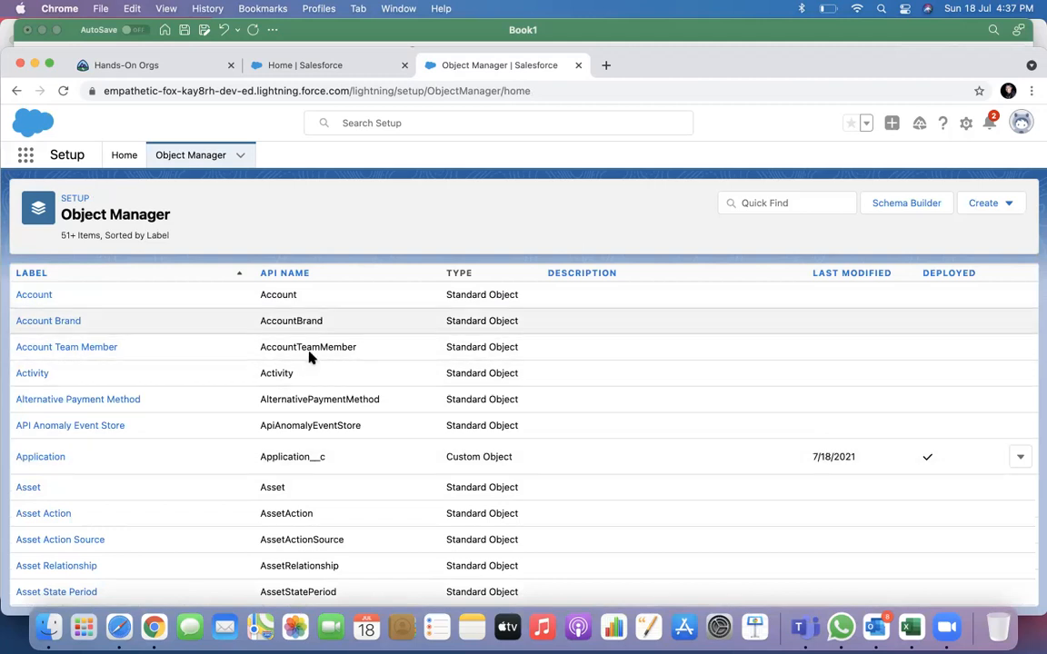
click(282, 67)
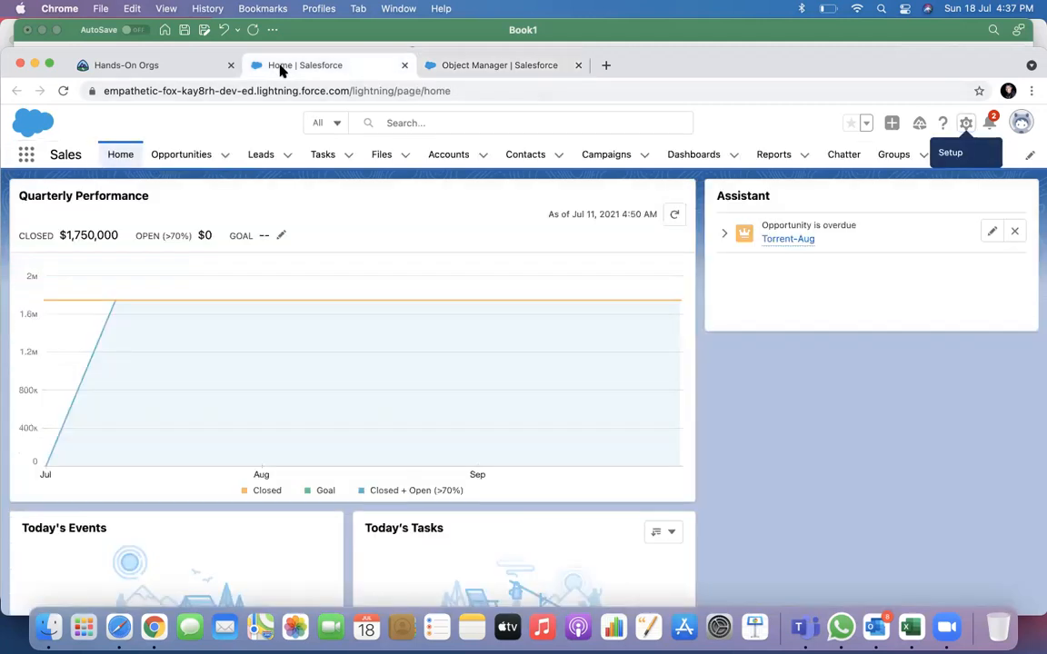
click(476, 67)
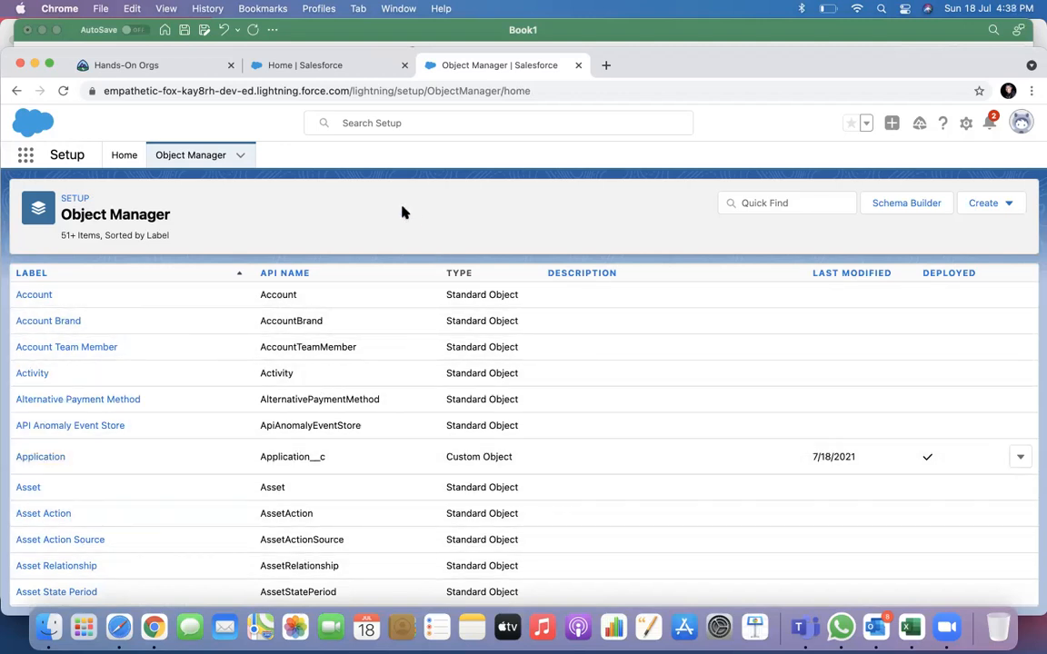
click(343, 63)
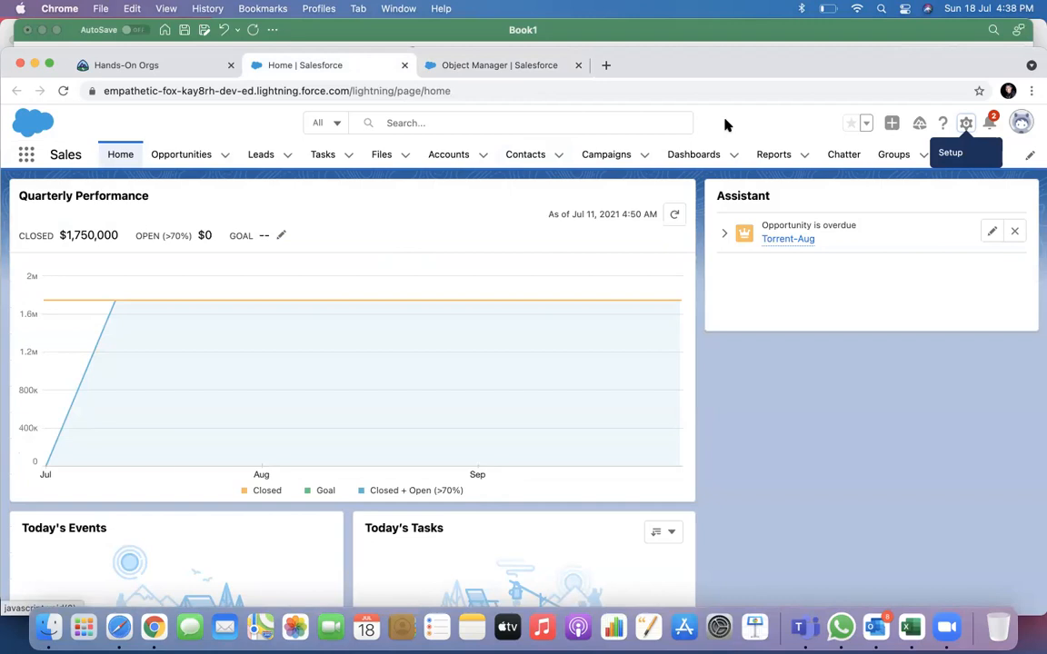
click(479, 66)
Open Setup from the Sales home page and find the custom Tabs settings by searching for "tab".
click(289, 68)
click(966, 124)
click(935, 171)
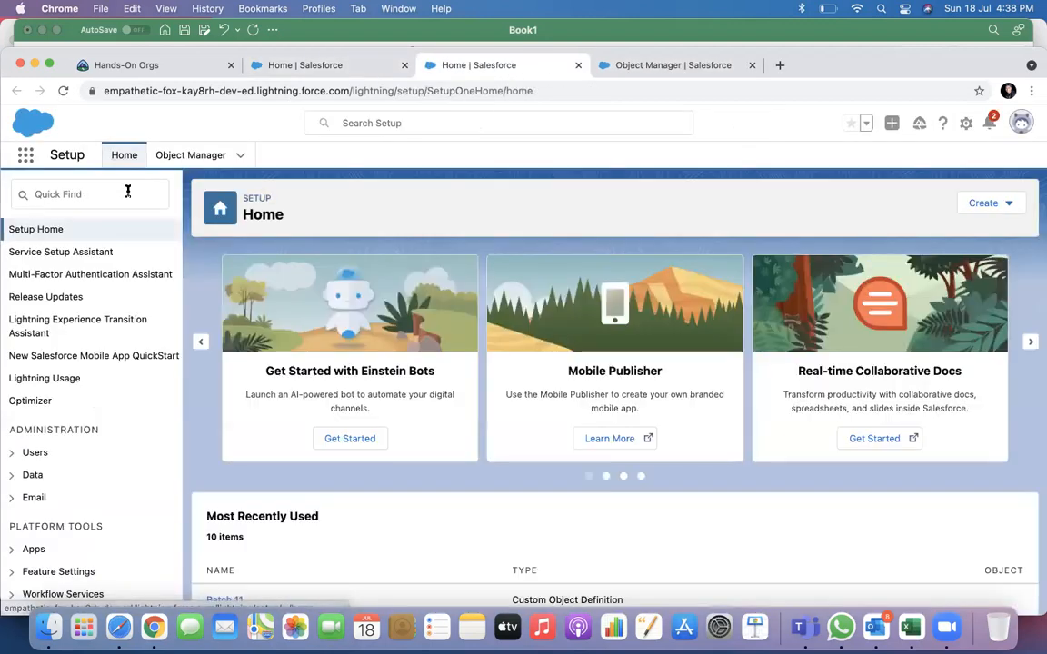
click(127, 192)
text(tab)
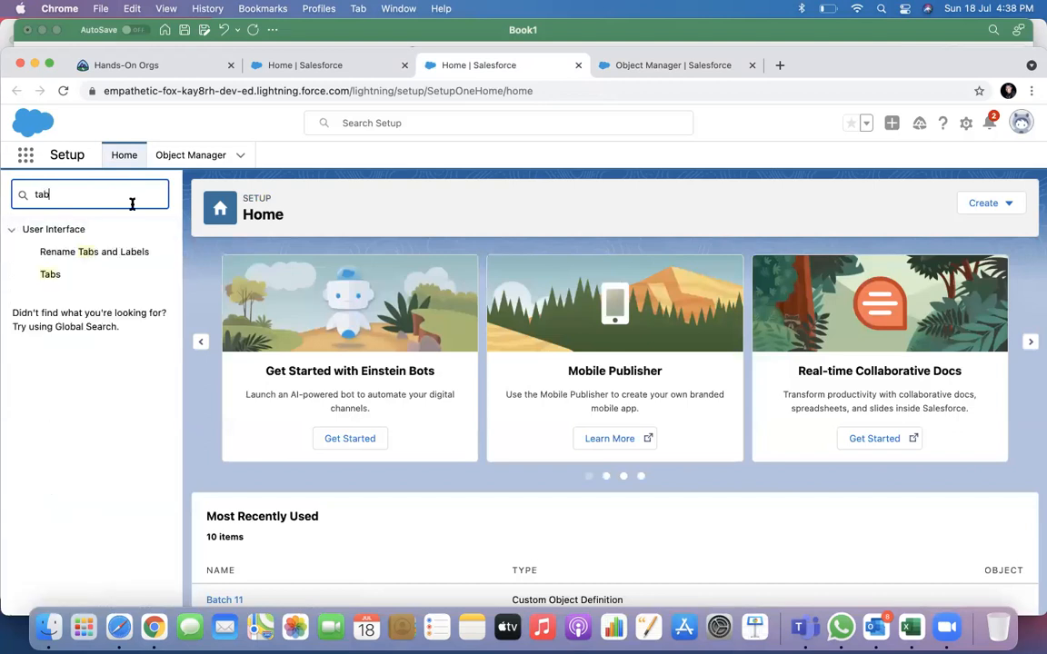
click(50, 274)
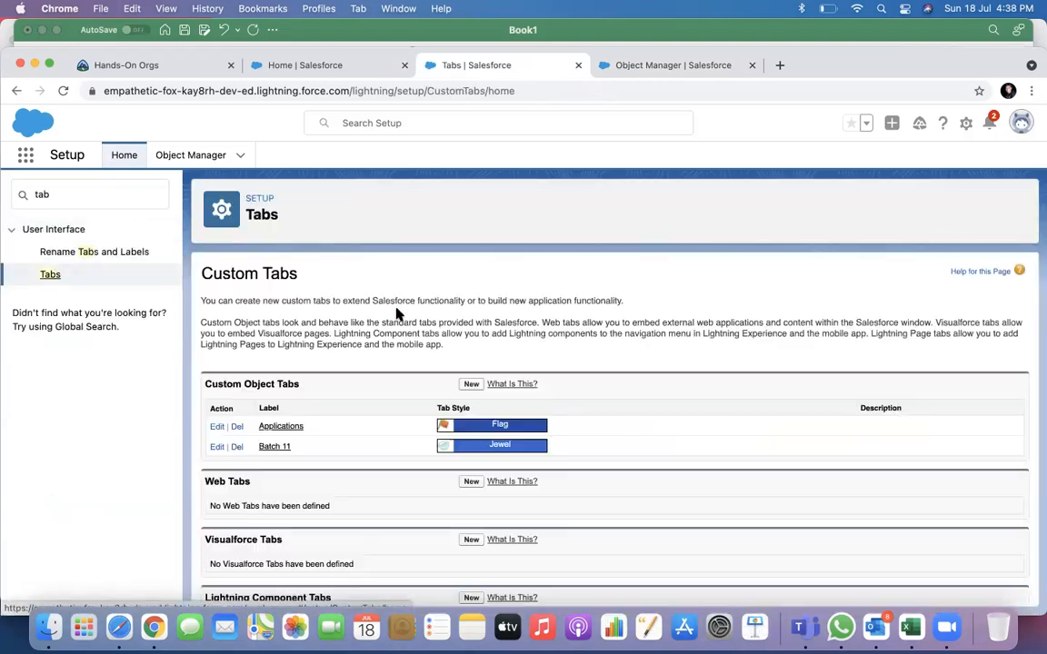
Review the custom tab definitions of Batch 11 and Applications, cancelling the first and saving the second.
click(217, 446)
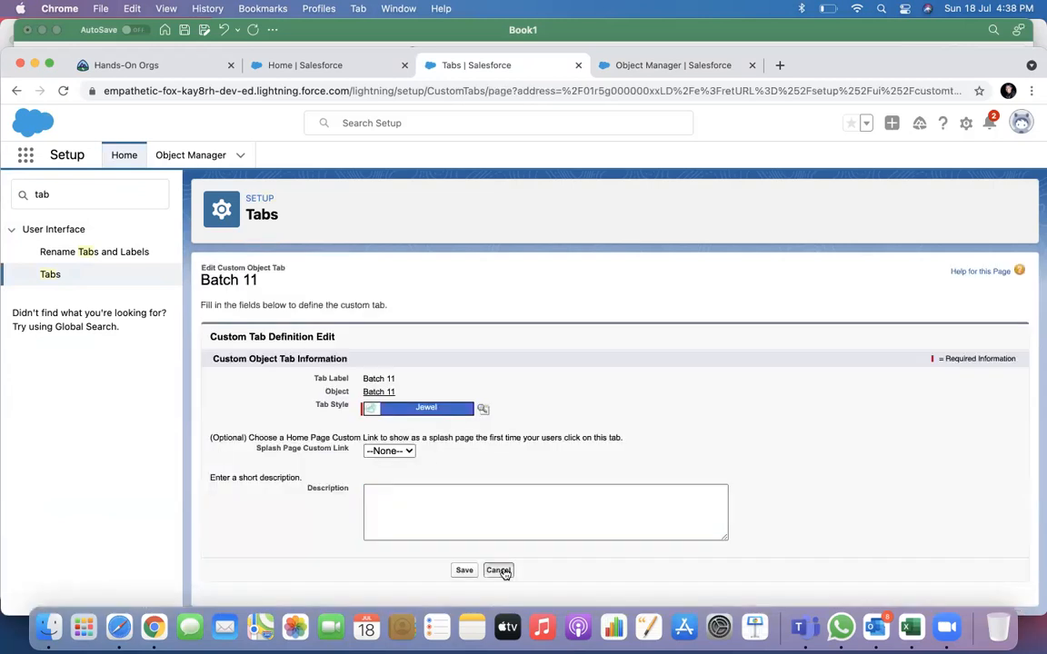
click(497, 569)
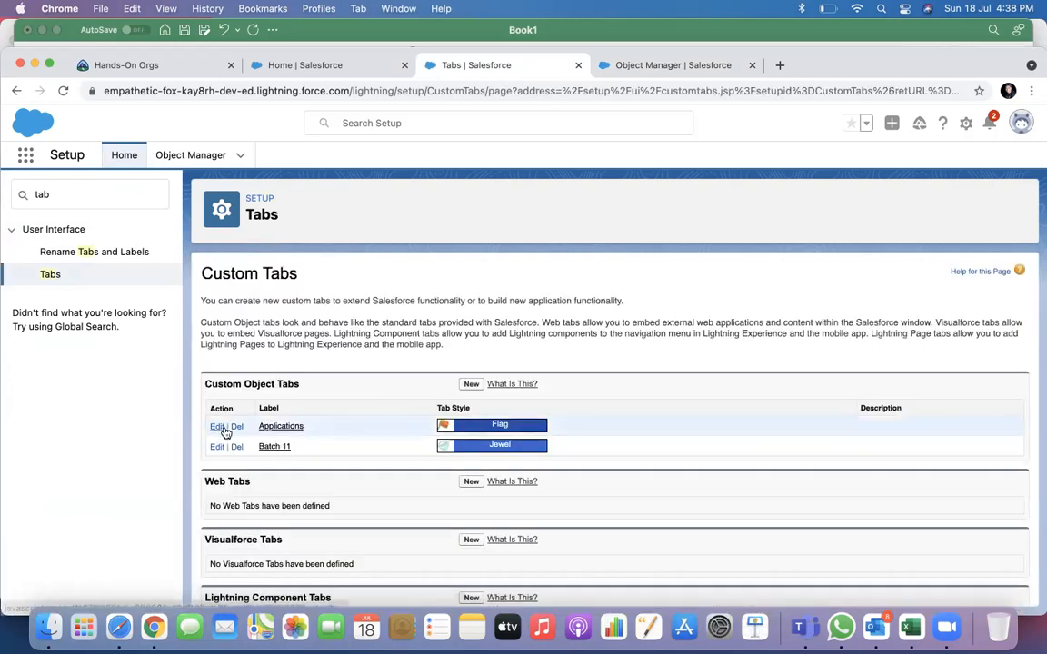
click(217, 428)
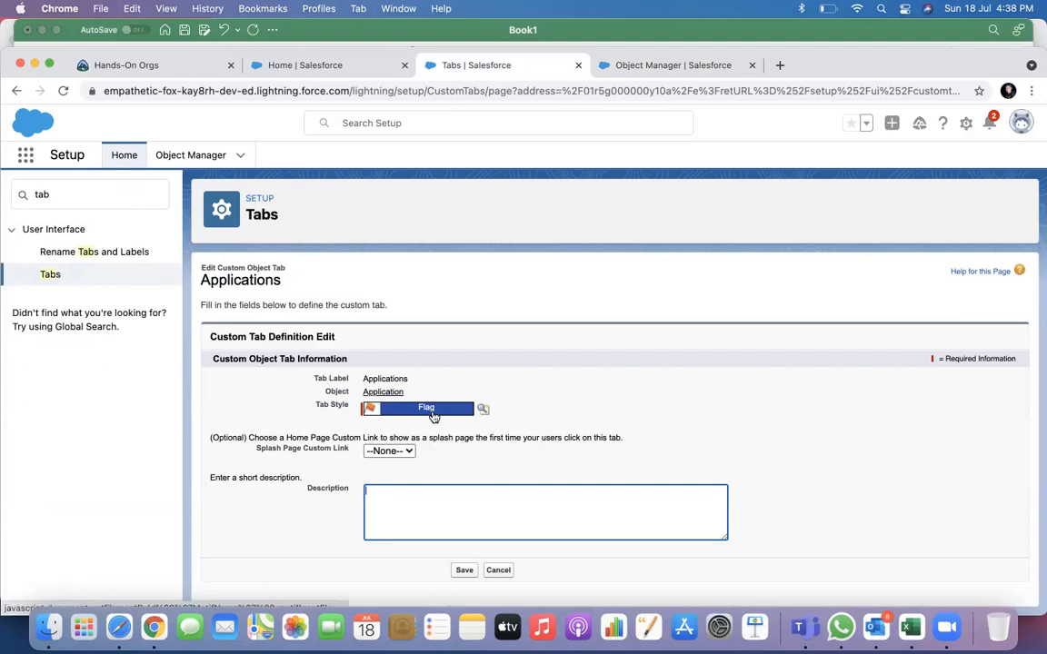
click(465, 570)
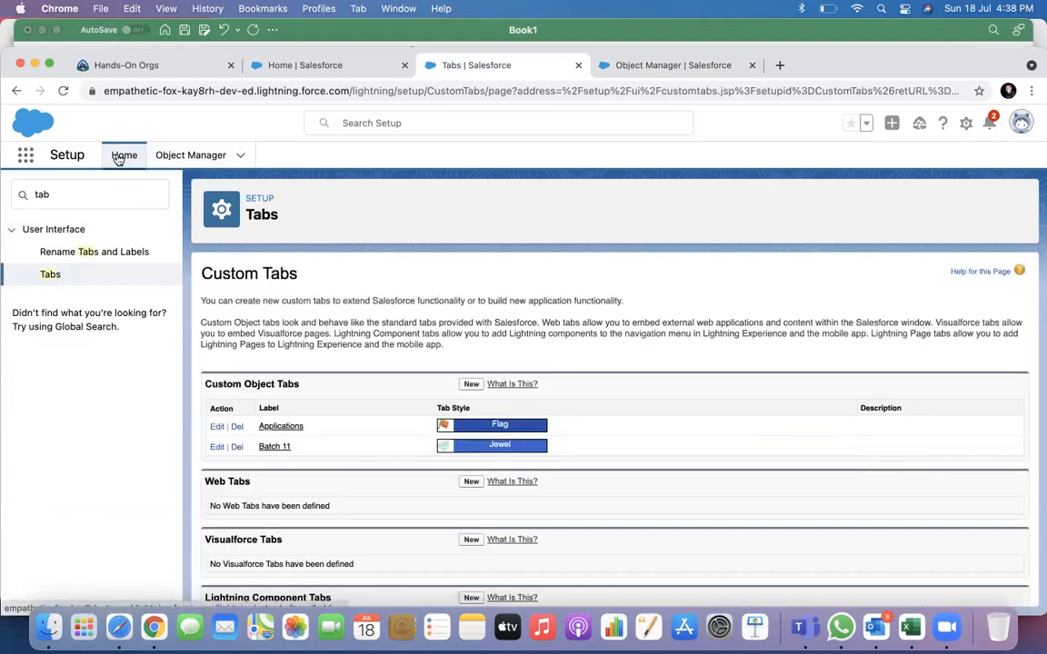
Search the apps and items for "ap" and open the Applications list.
click(25, 161)
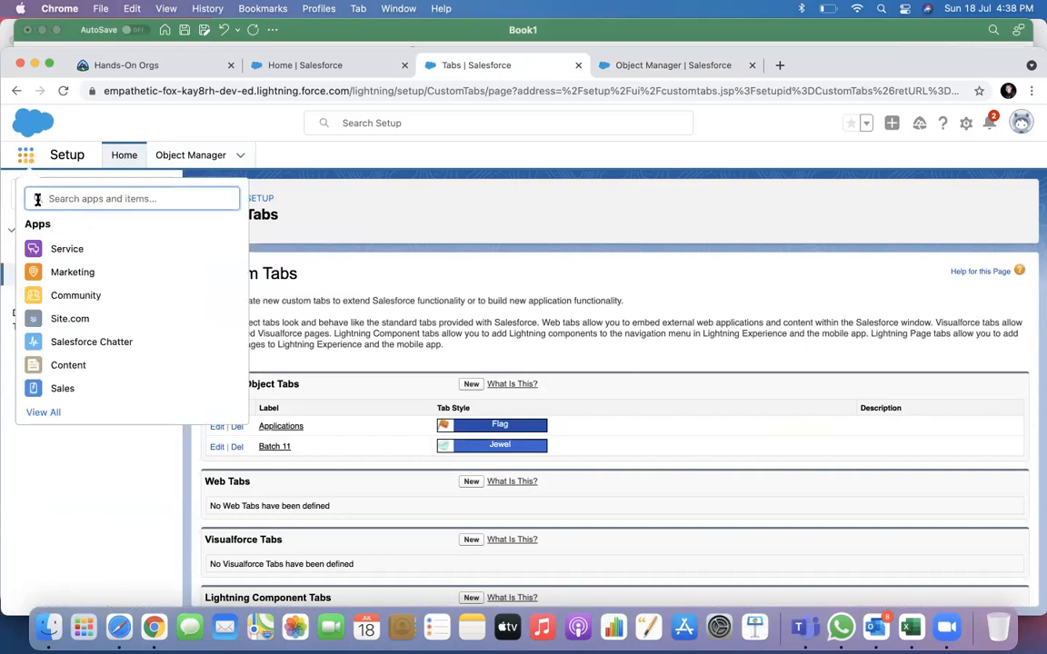
text(ap)
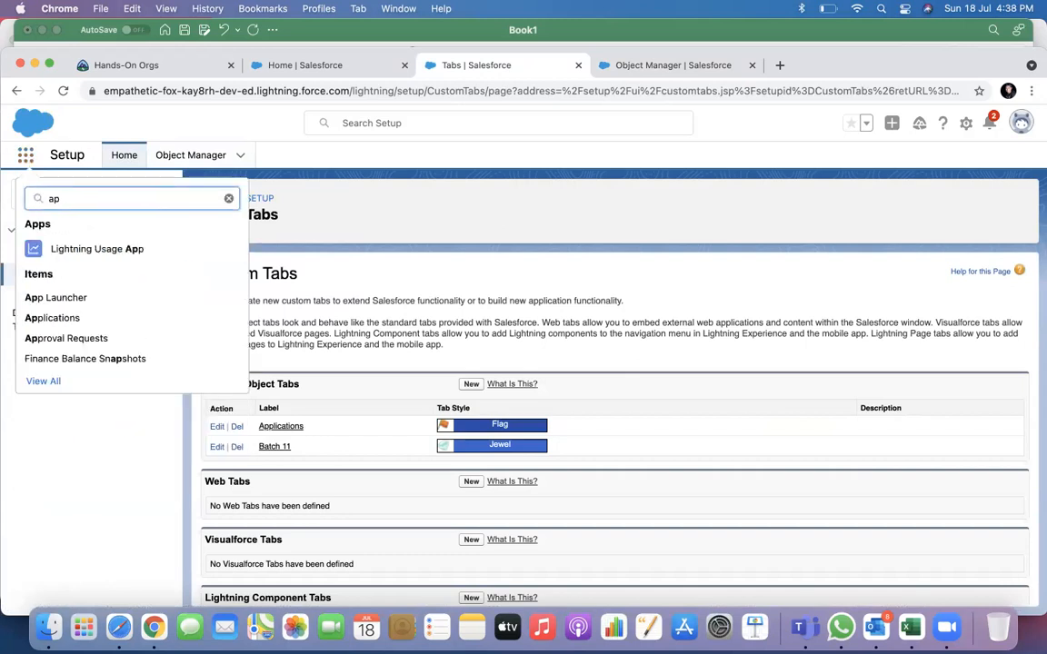
click(58, 319)
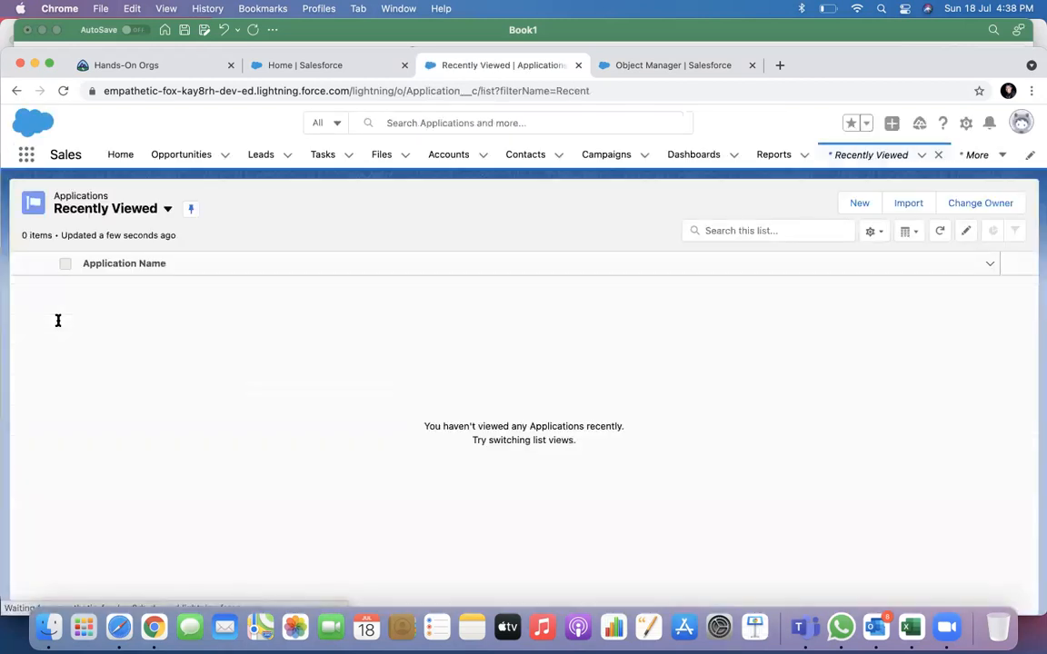
click(923, 156)
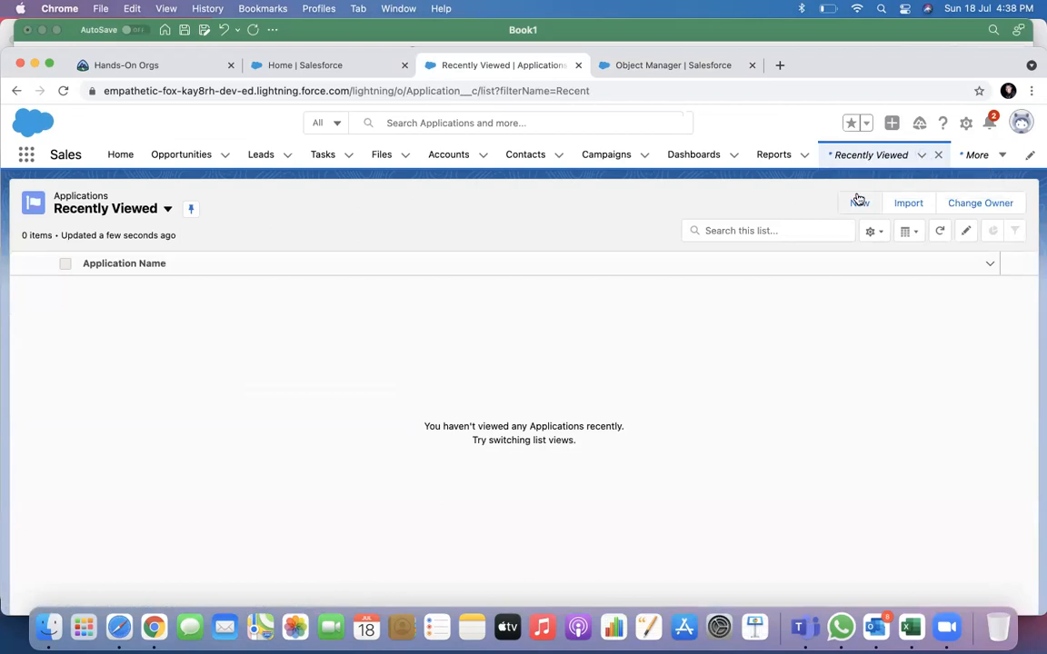
Create and save a new Application record named "Application 1".
click(859, 203)
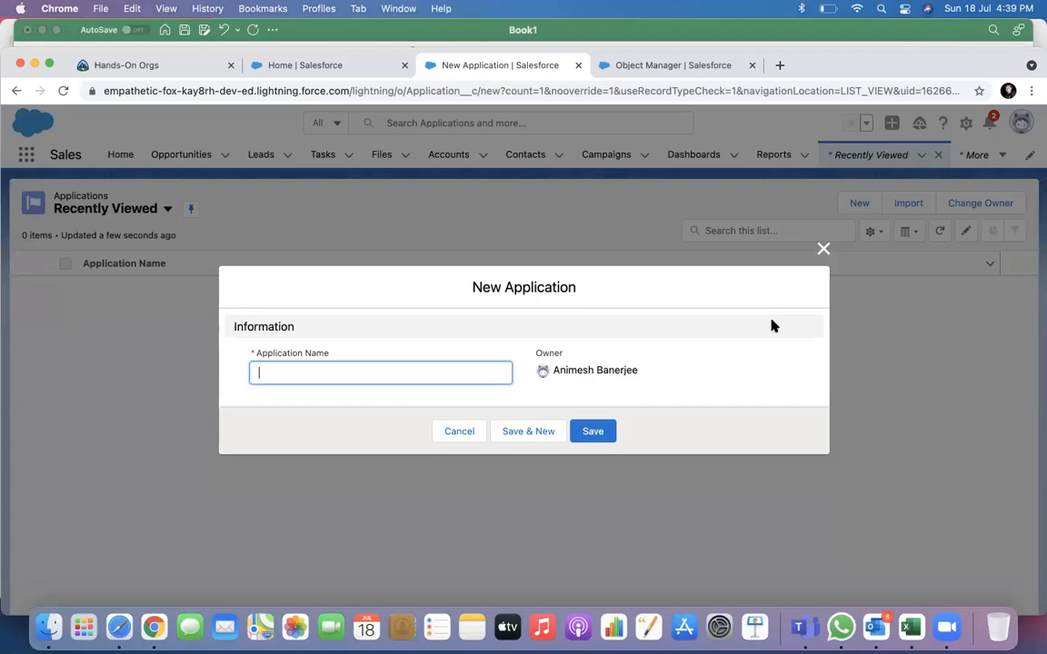
text(Application 1)
click(600, 434)
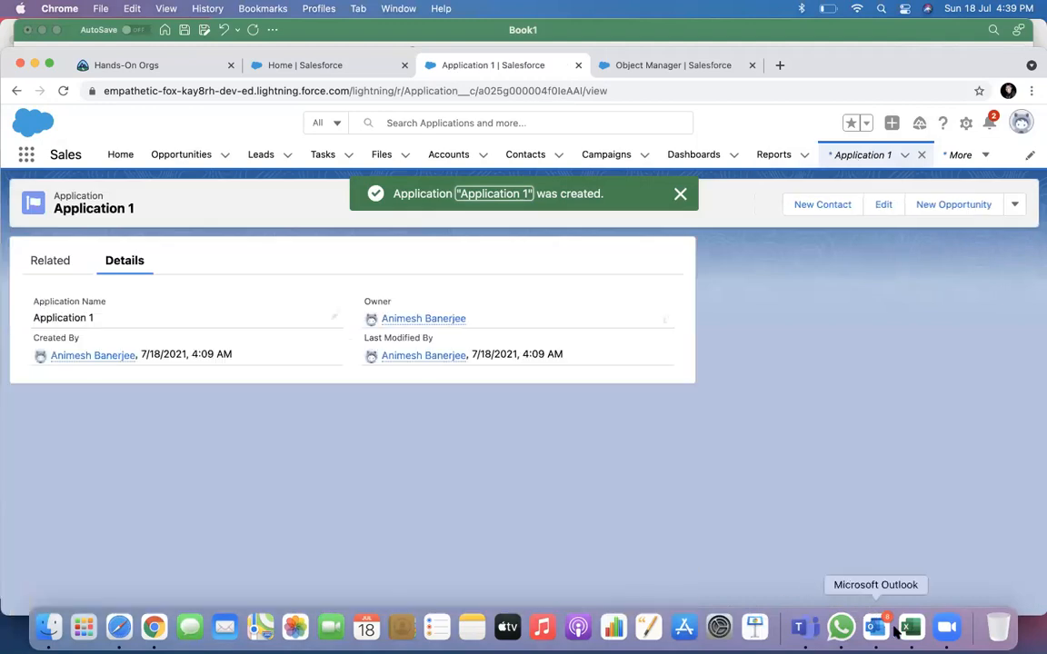
Switch to Excel, replace the names in A2:A6 with the series Application 1 to Application 5, and widen column A.
click(910, 627)
click(57, 172)
text(Application 1)
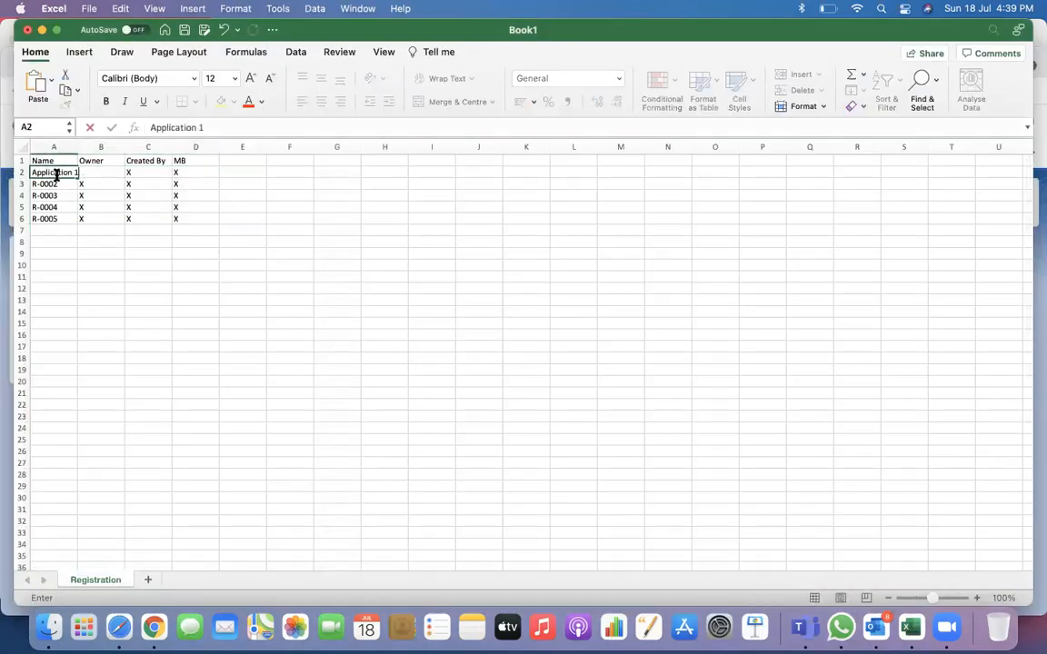
click(68, 206)
click(69, 172)
drag(77, 178, 78, 222)
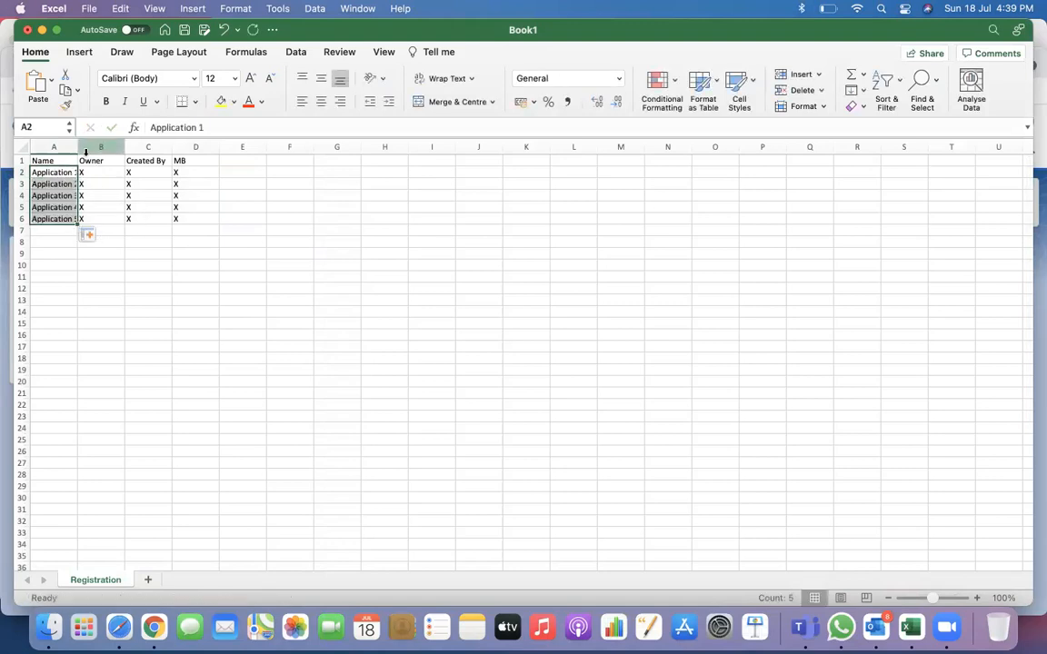
drag(78, 149, 82, 149)
click(221, 288)
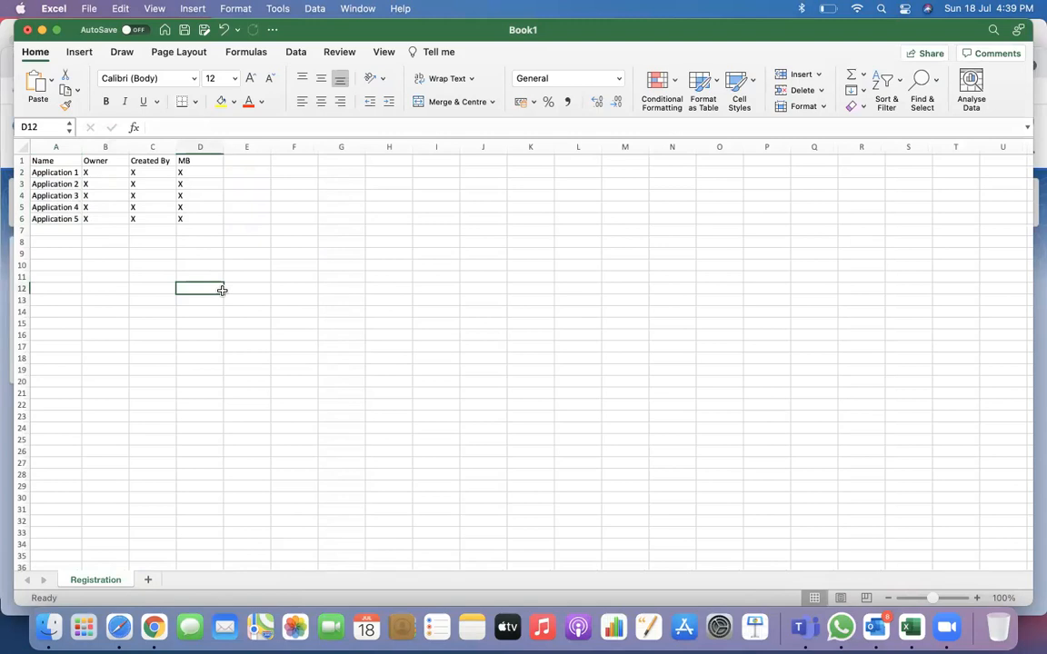
Return to Salesforce in Chrome and create a second Application record named "Application 2".
click(155, 627)
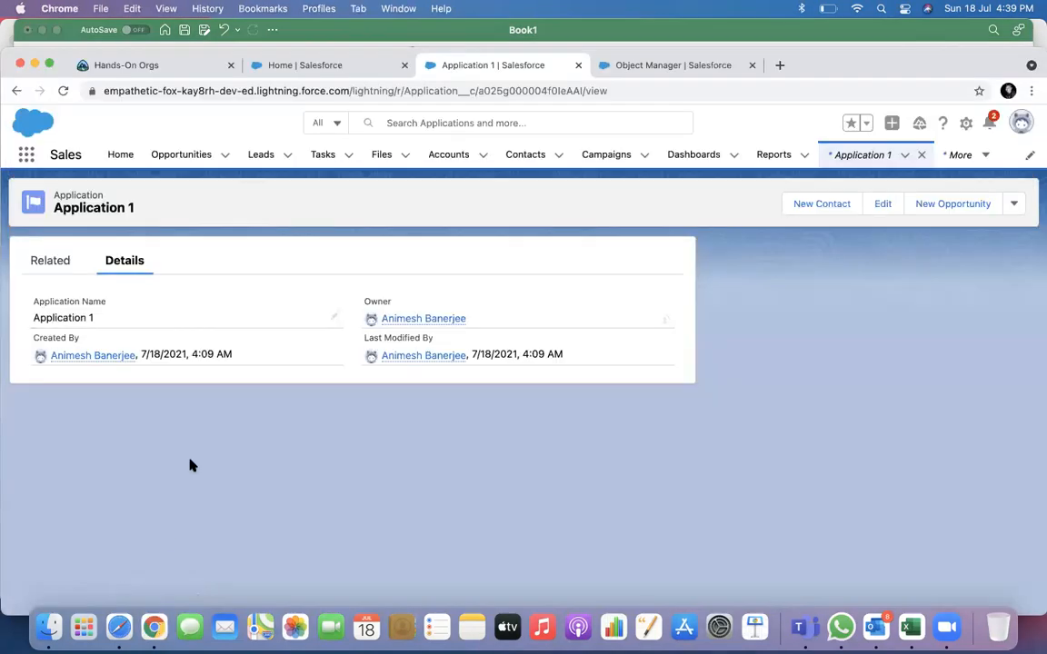
click(904, 155)
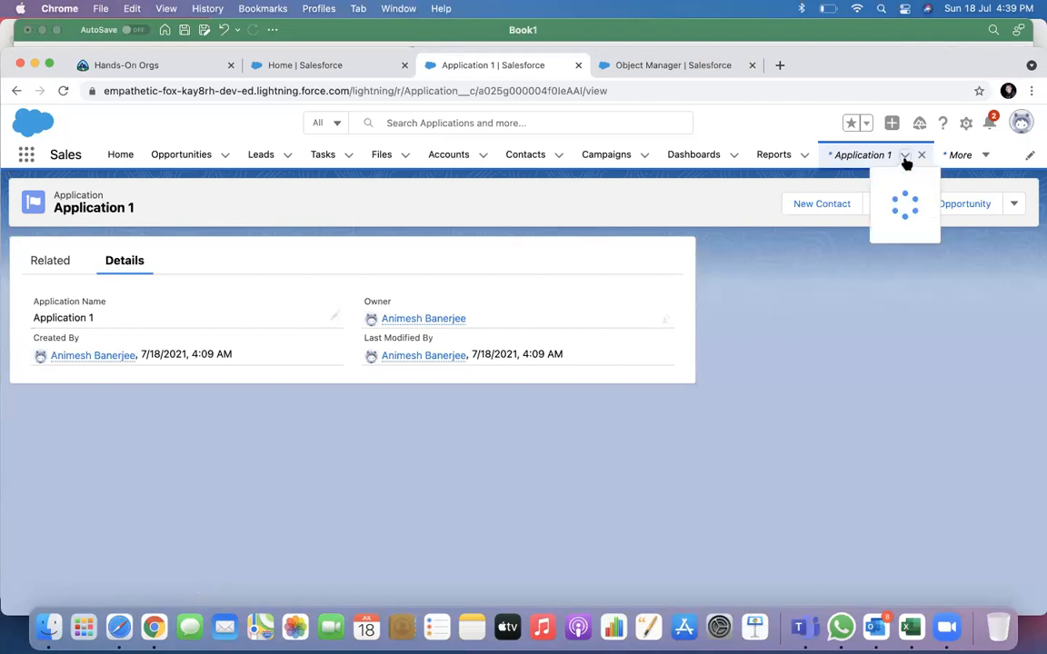
click(887, 186)
text(Application 2)
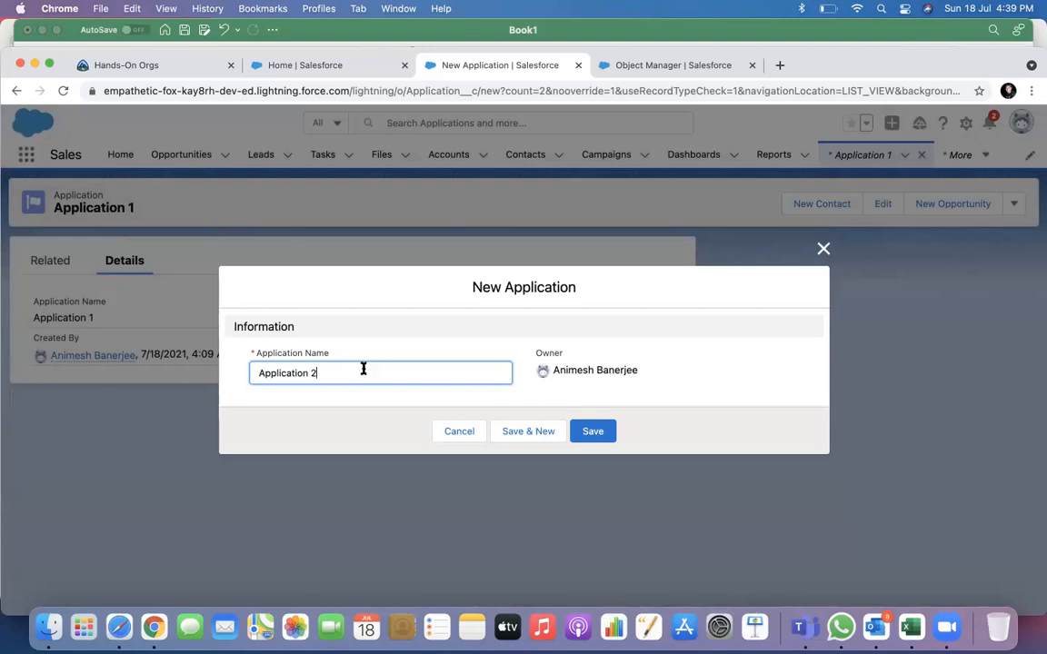
click(593, 431)
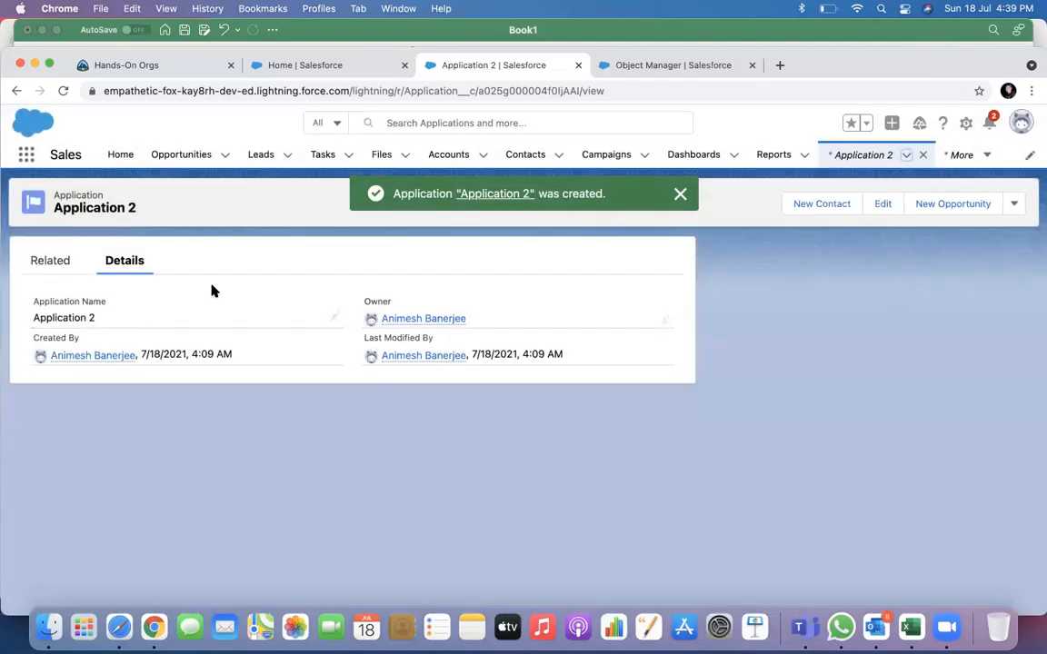
Go back to the Applications list and switch it to the All list view.
click(852, 155)
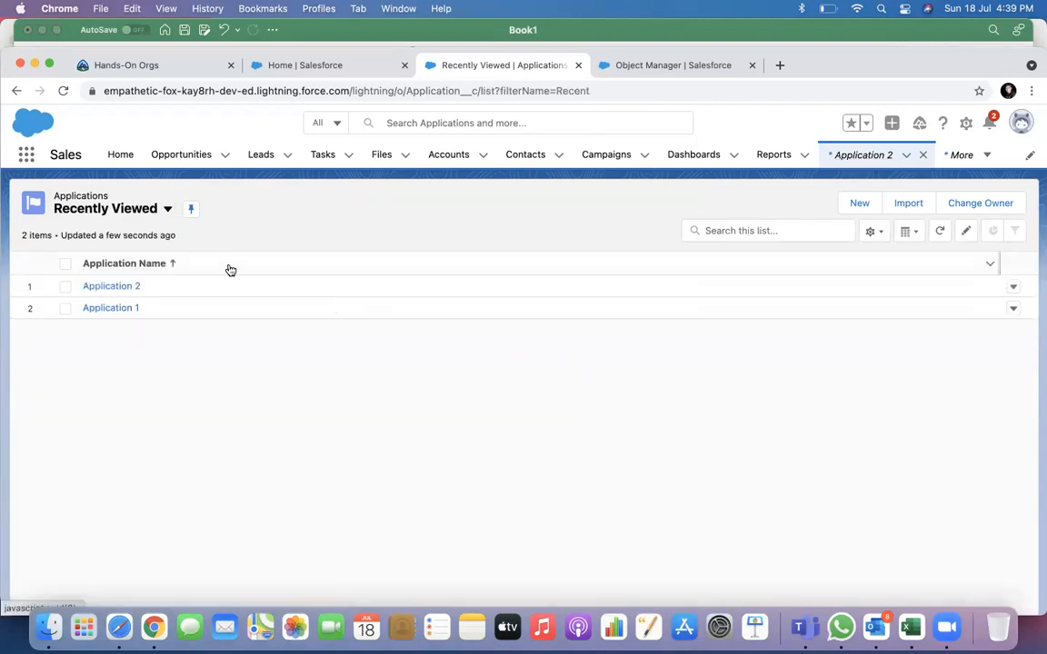
click(167, 211)
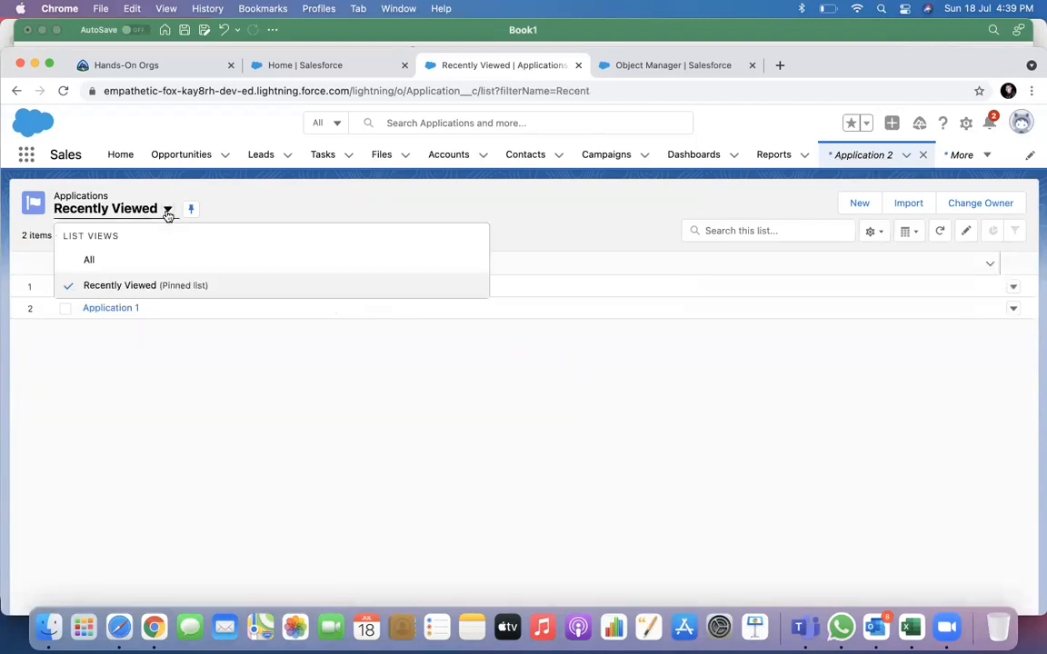
click(89, 260)
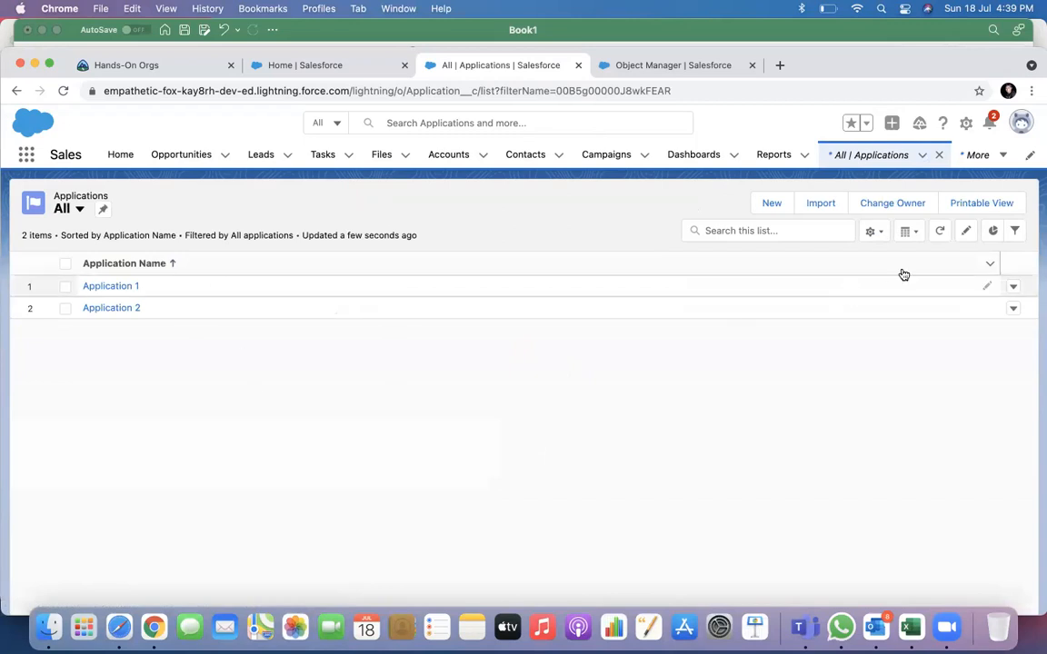
click(912, 235)
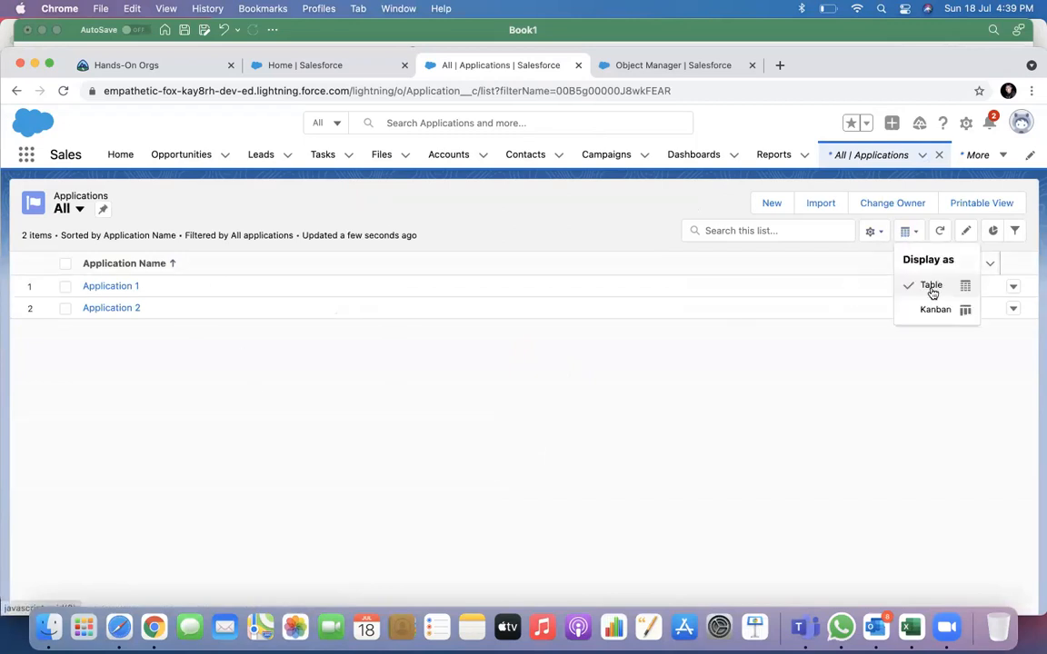
Open the field selection for the All list view and add Record ID and Last Modified By to the visible fields.
click(874, 232)
click(822, 410)
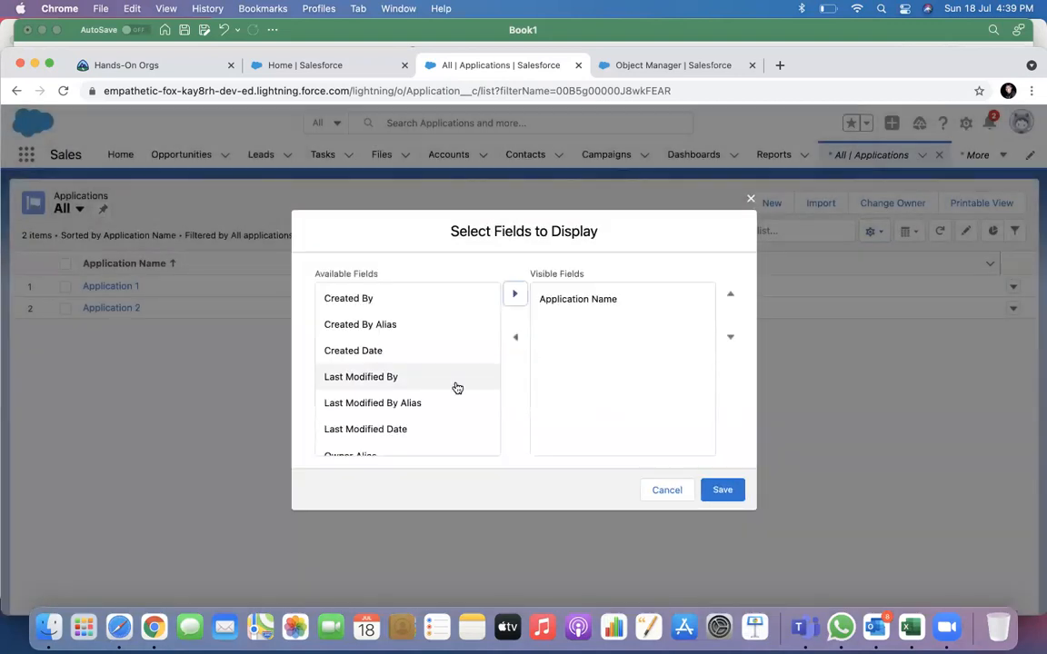
scroll(455, 385, down, 3)
click(369, 440)
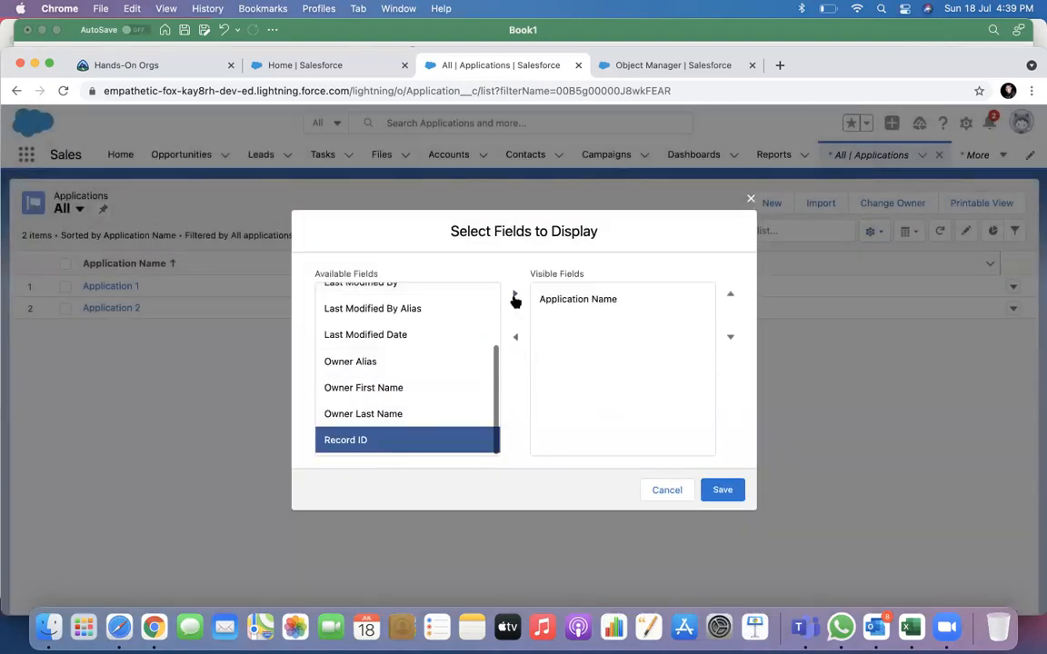
click(514, 296)
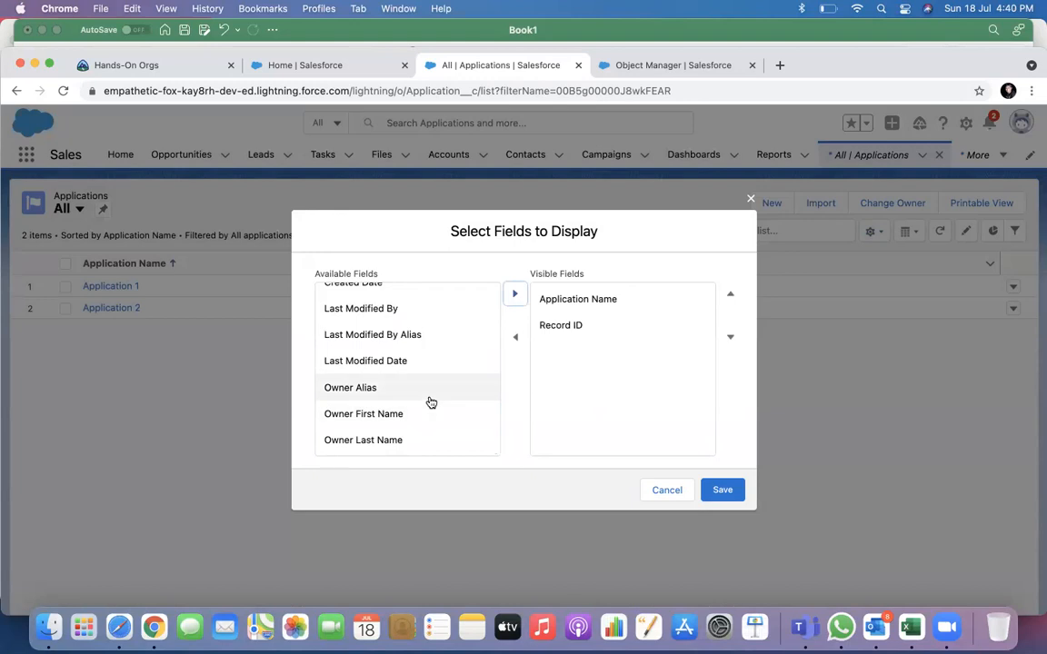
scroll(431, 402, up, 2)
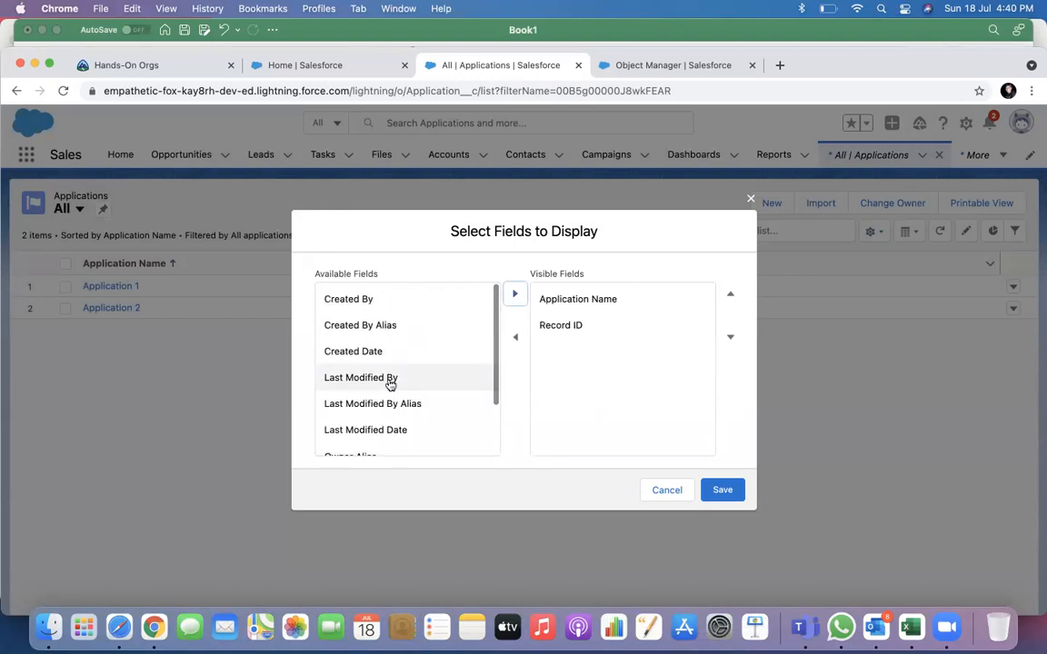
click(390, 380)
click(514, 294)
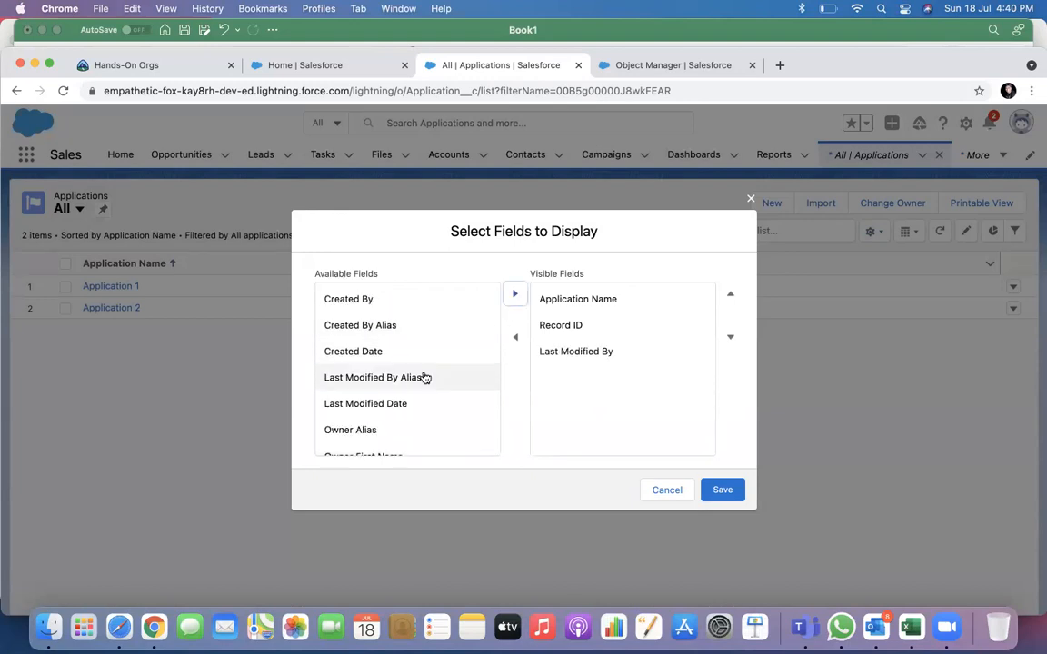
Add Created By and Owner Alias to the visible fields and save the list view.
scroll(423, 376, down, 1)
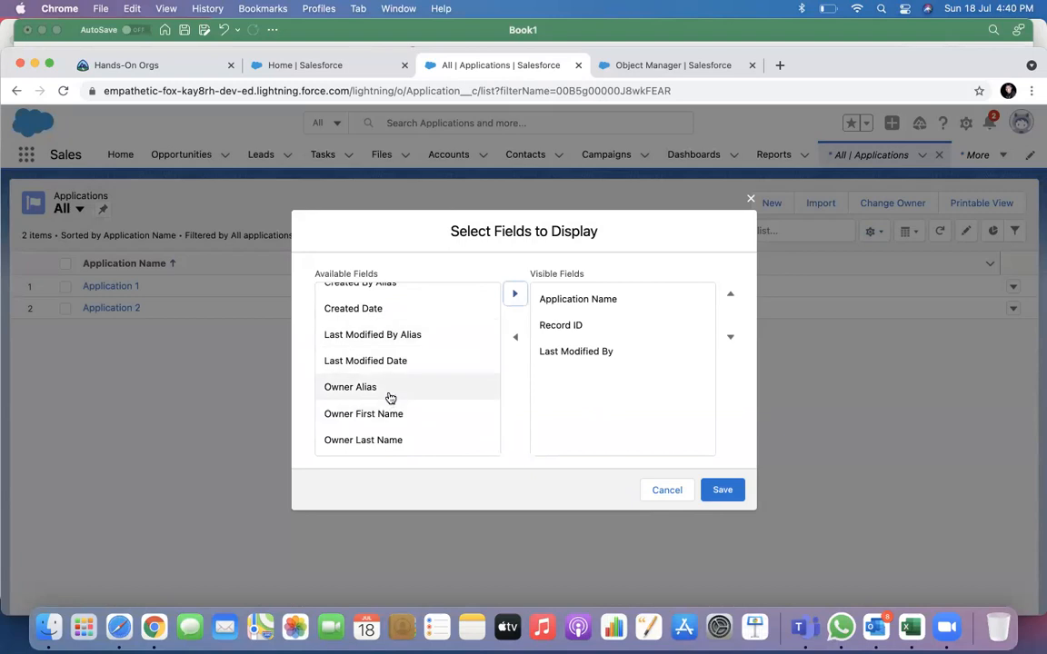
scroll(412, 390, up, 1)
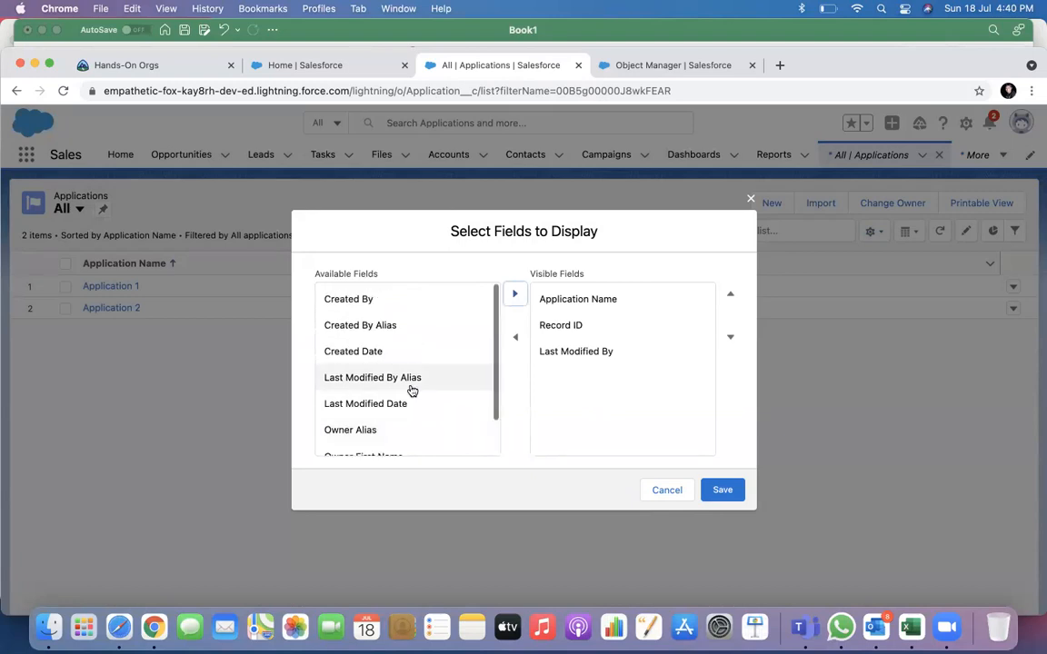
click(386, 299)
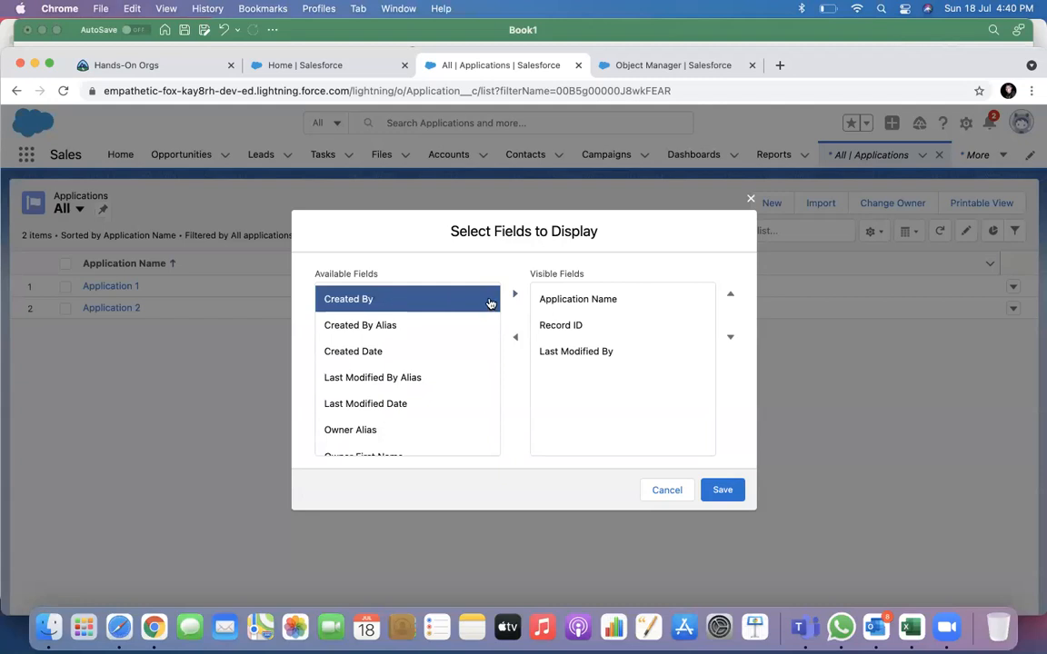
click(514, 293)
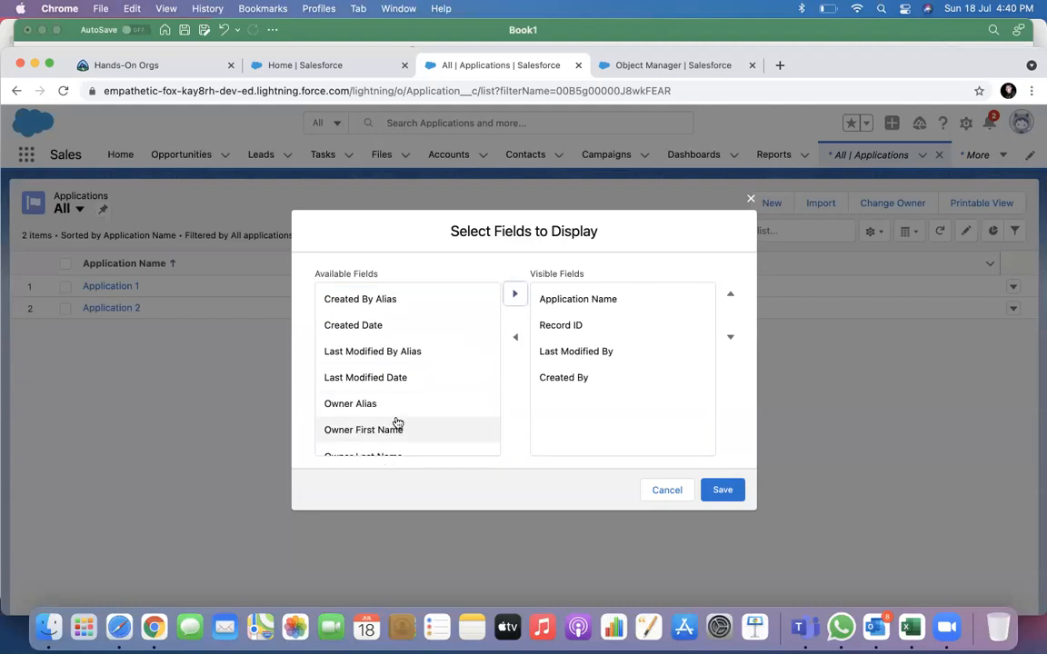
scroll(397, 422, down, 1)
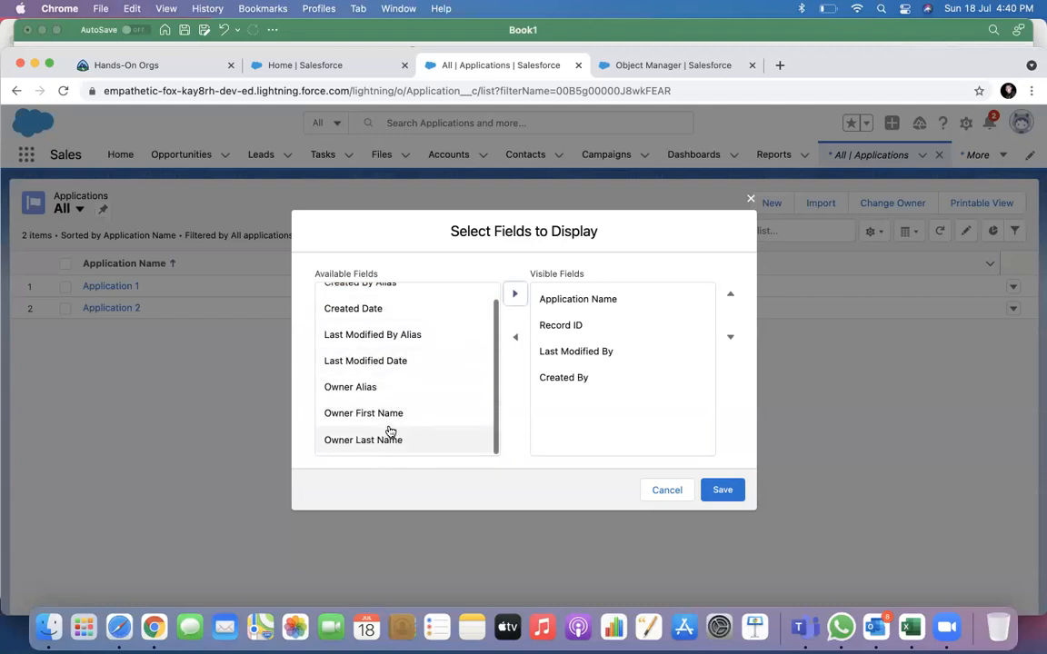
click(378, 390)
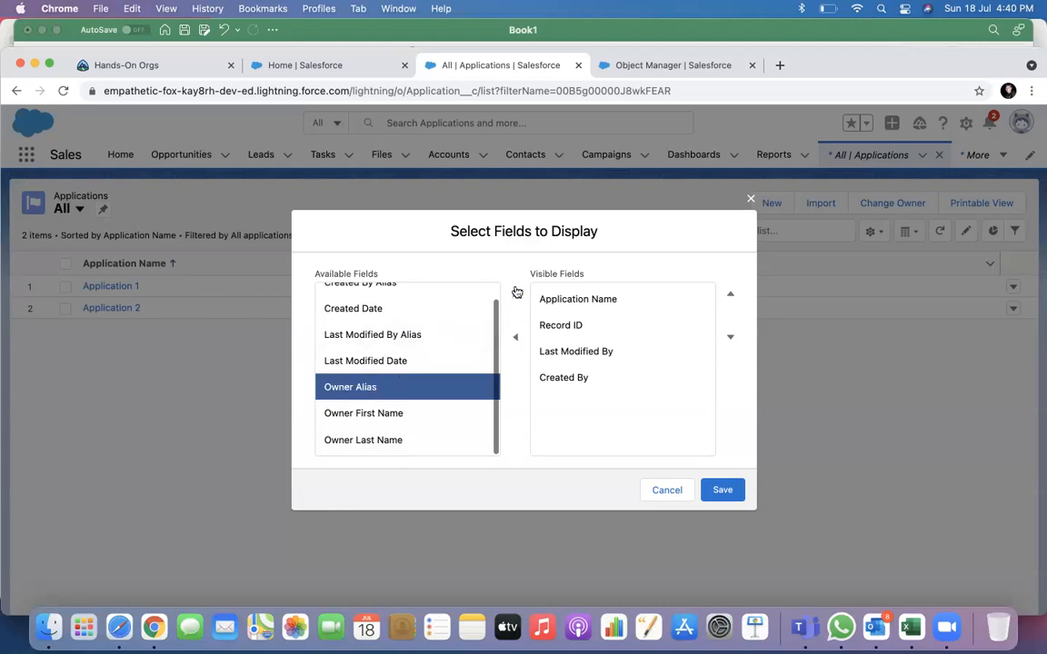
click(515, 292)
click(721, 496)
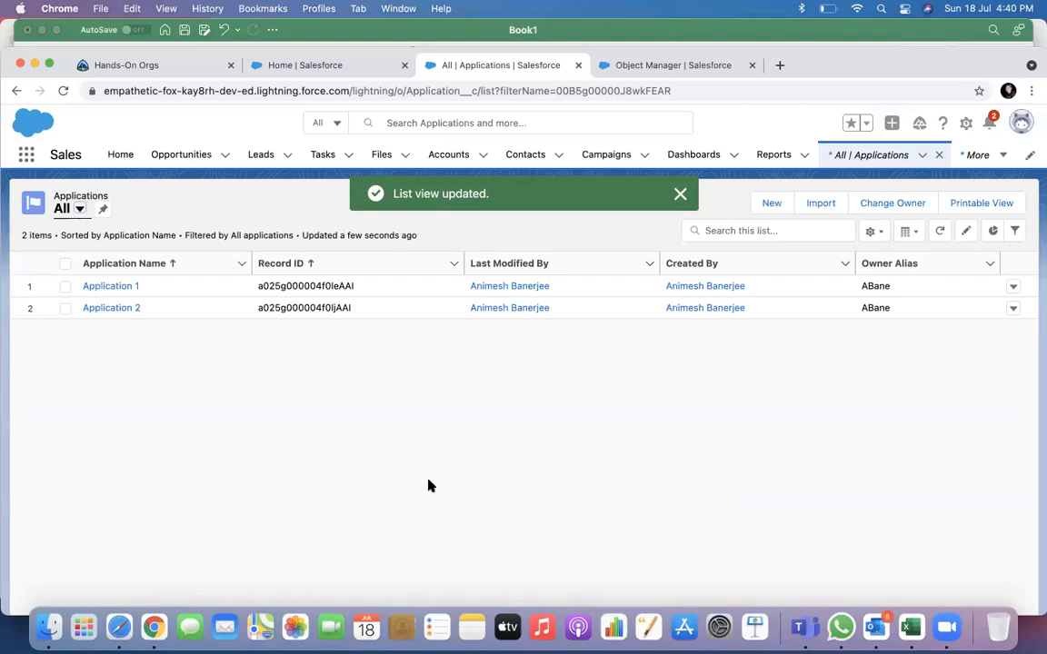
Highlight the Record ID of Application 1 in the list, then clear the selection.
drag(258, 288, 357, 290)
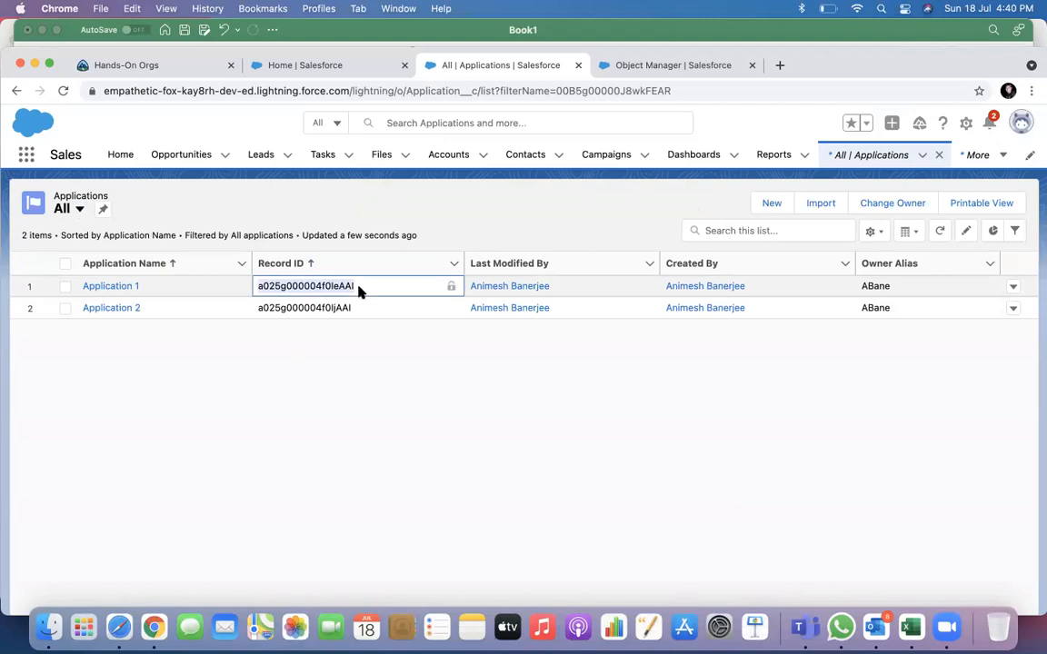
click(318, 452)
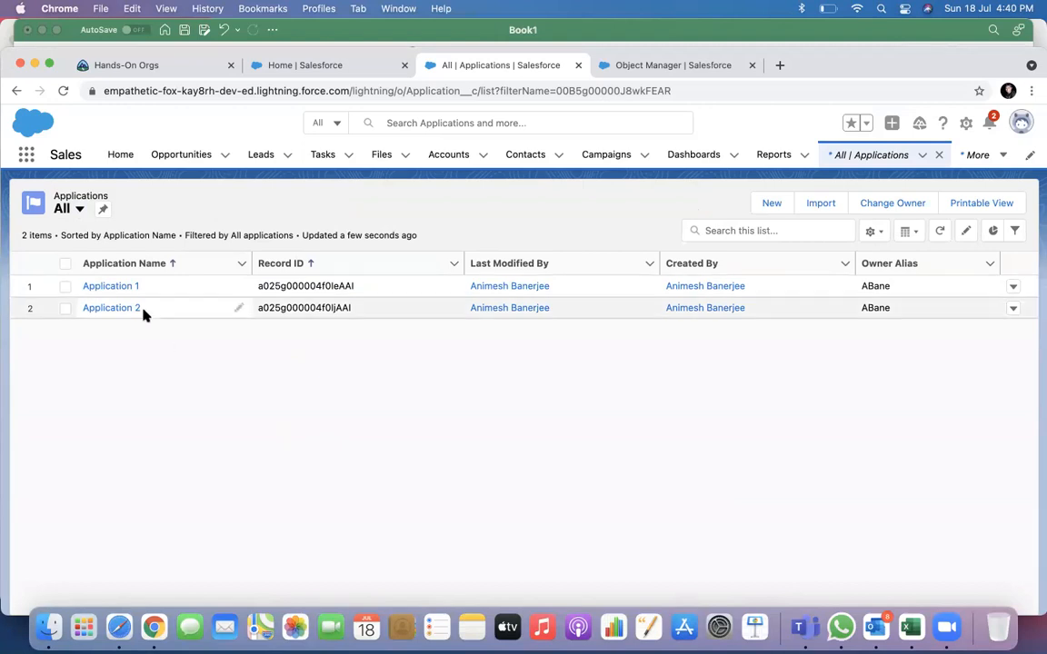
Switch to Excel, insert a new column before Name, and enter the header ID in A1.
click(910, 627)
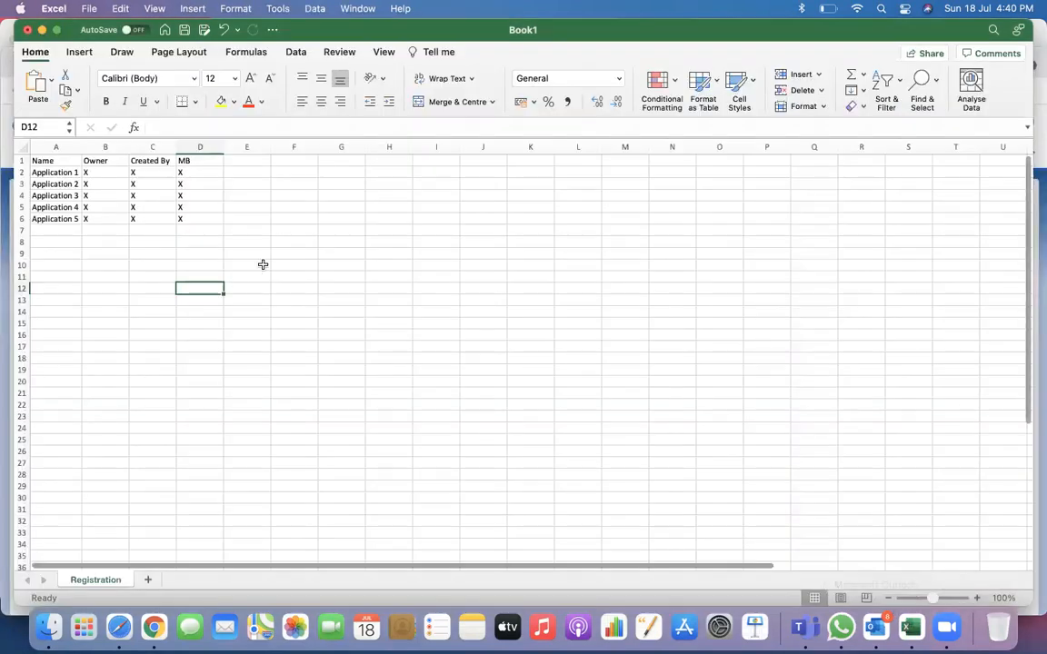
right_click(50, 148)
click(88, 230)
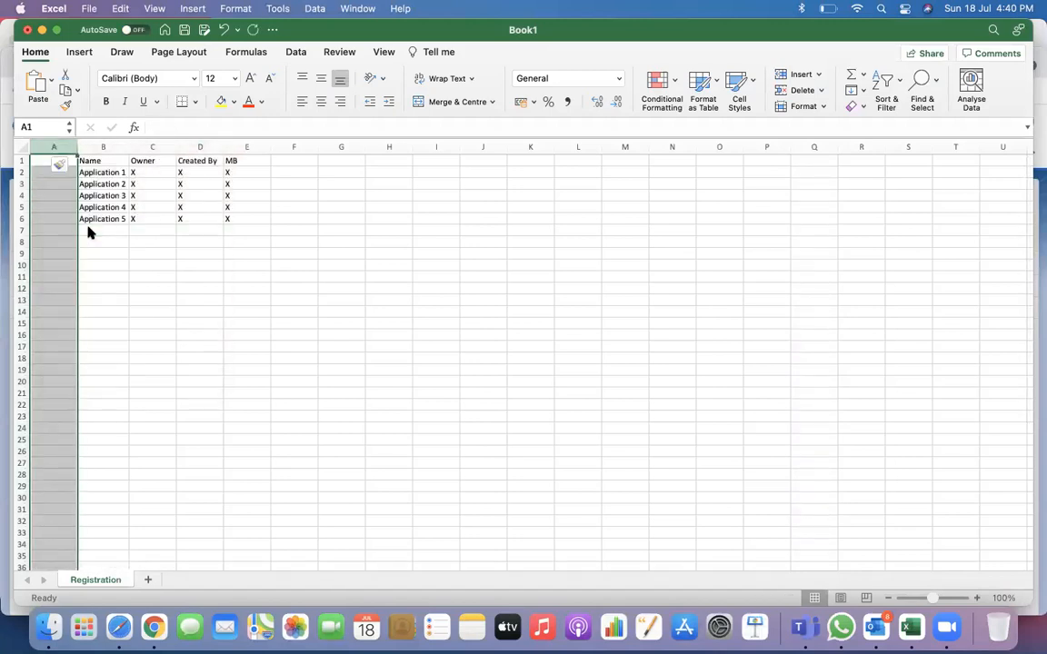
click(42, 163)
text(ID)
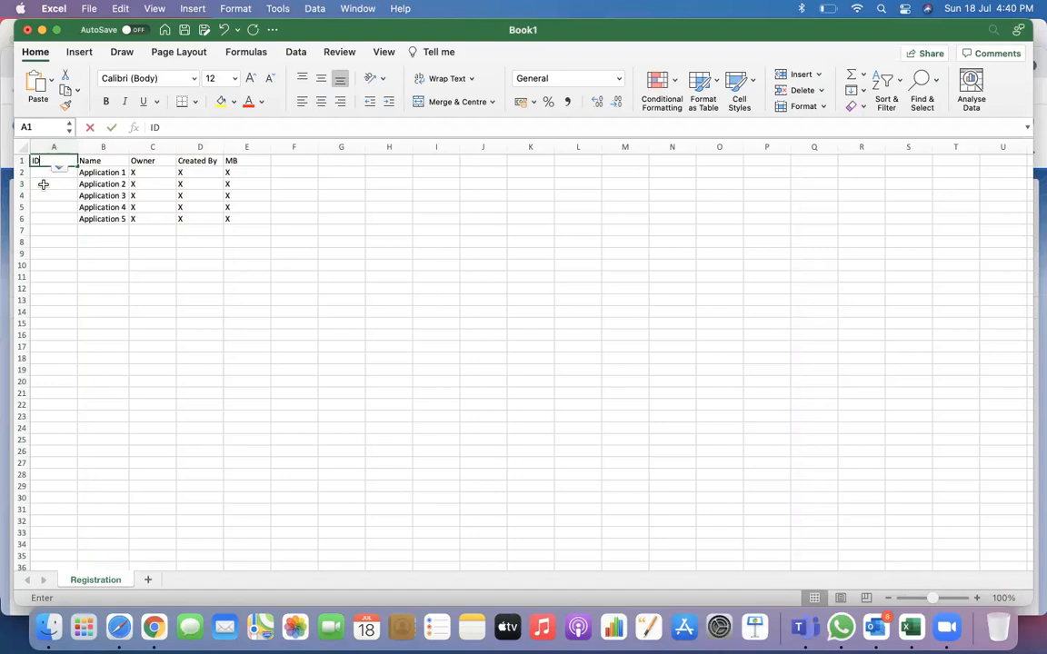
click(42, 182)
click(52, 171)
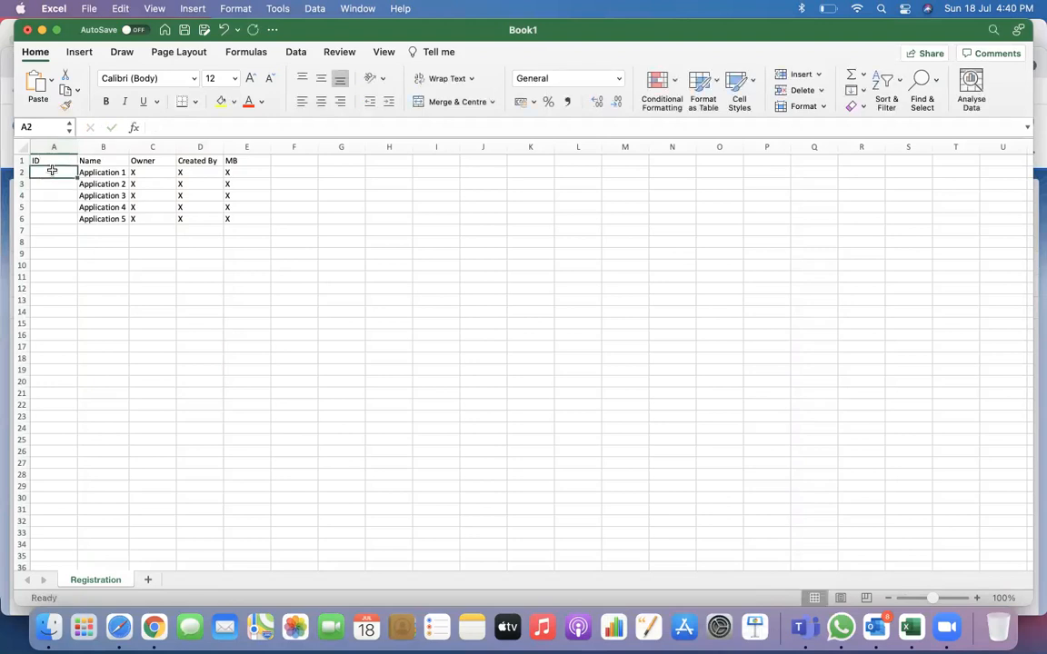
drag(52, 170, 57, 214)
click(146, 277)
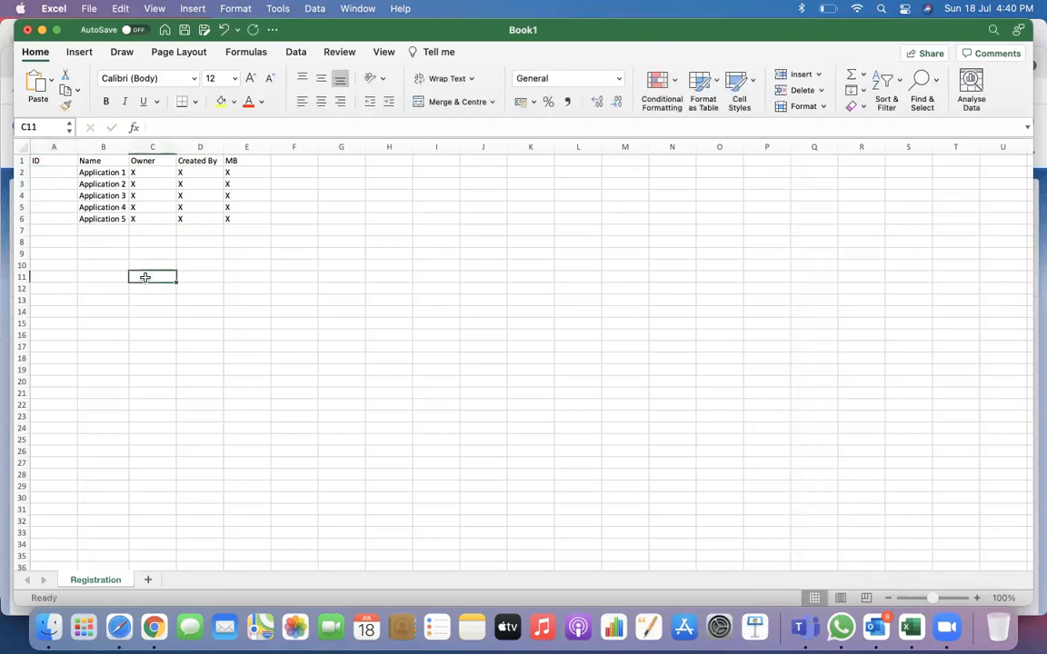
key(super+s)
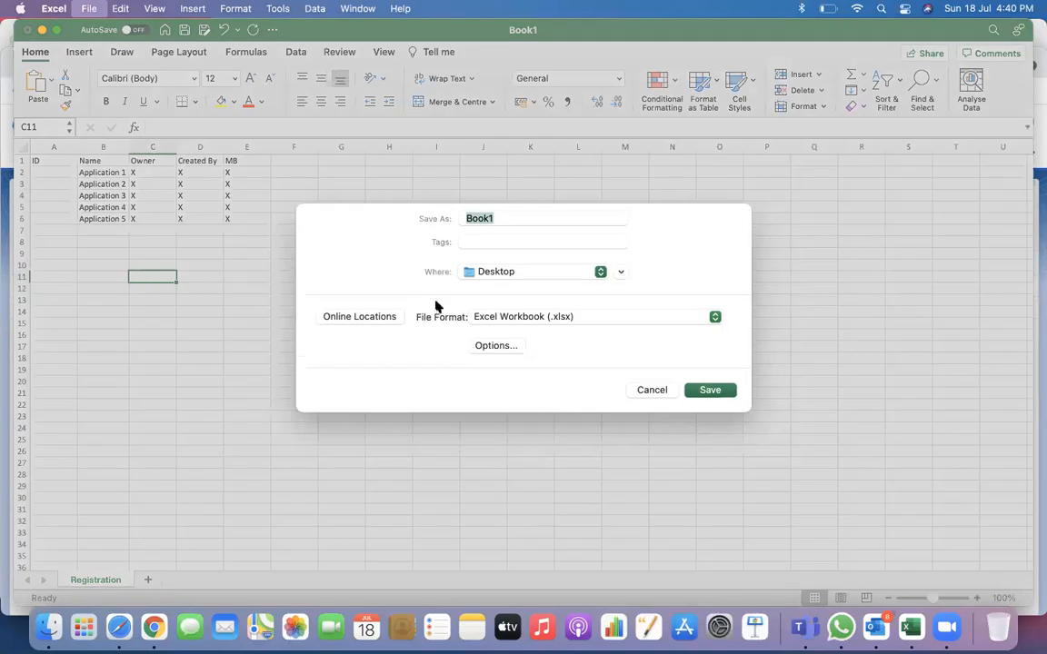
click(647, 395)
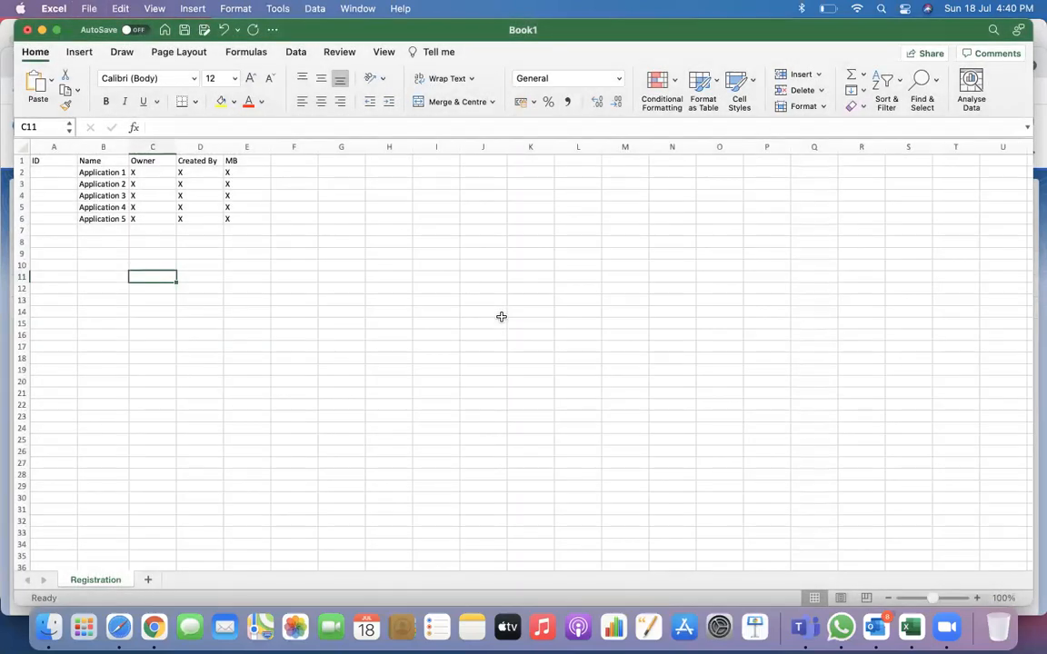
Return to Salesforce in Chrome, open the Application 1 record, and highlight its record ID in the page address.
click(154, 627)
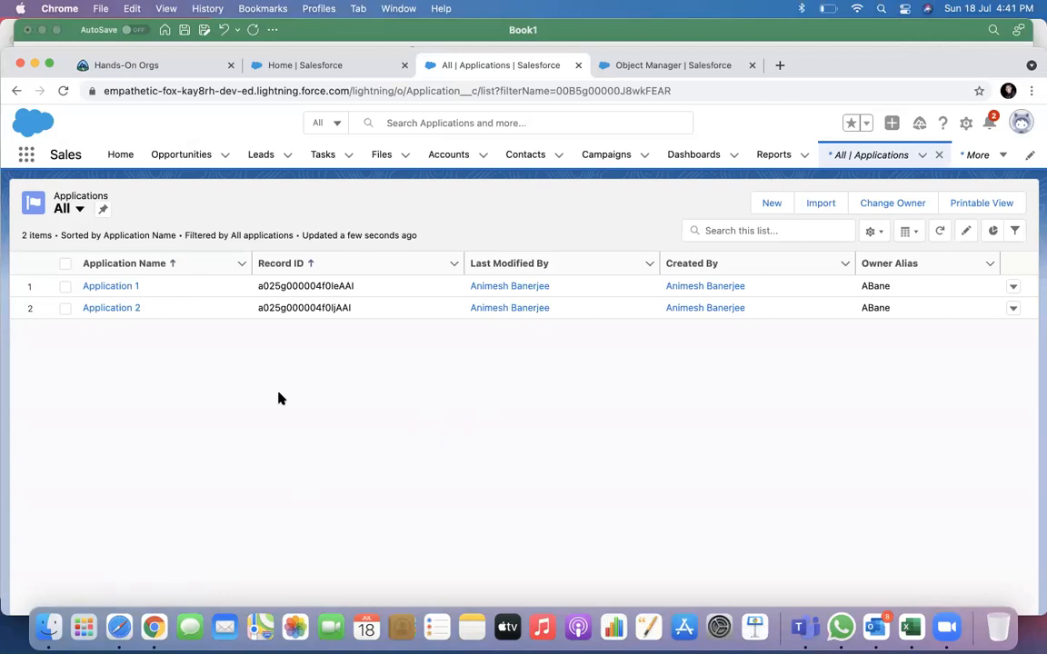
click(122, 287)
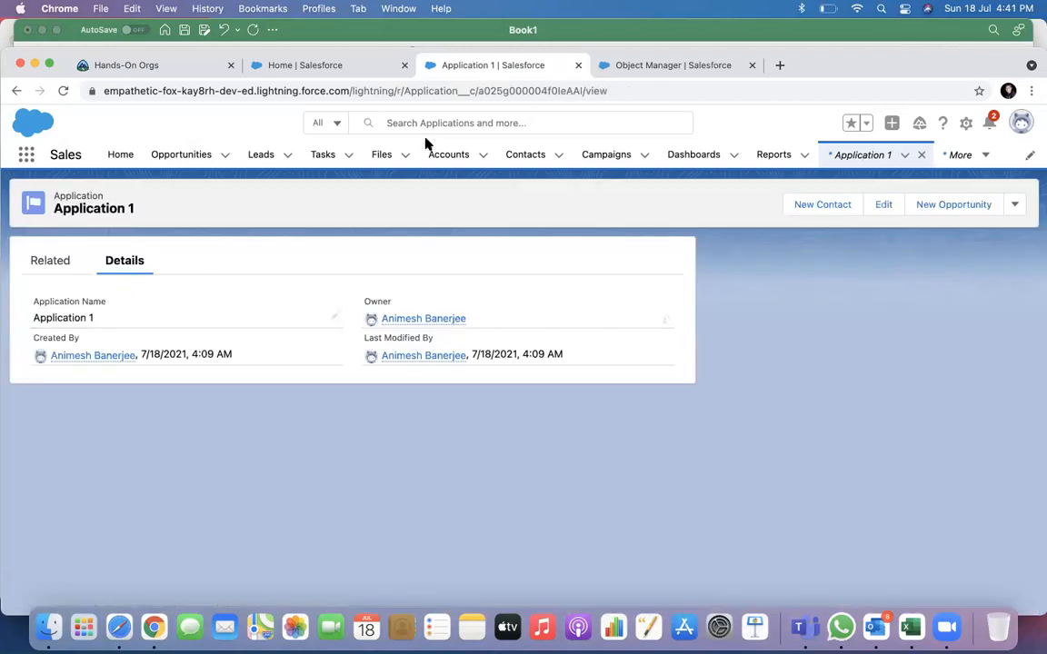
drag(479, 94, 584, 95)
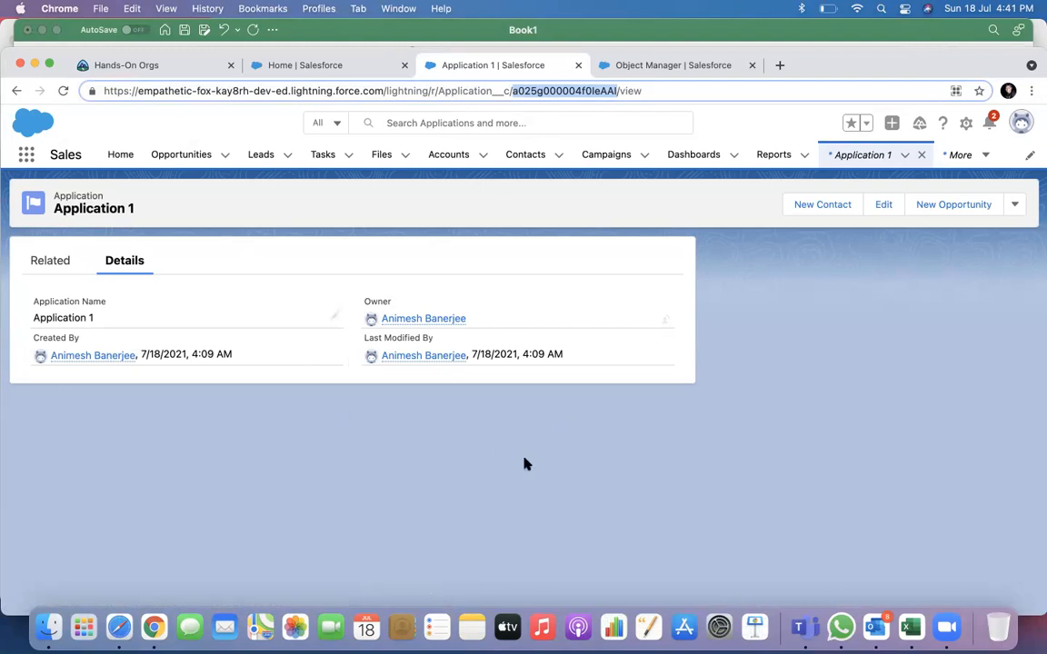
Switch to Excel and enter the header AccountID in cell F1.
click(909, 627)
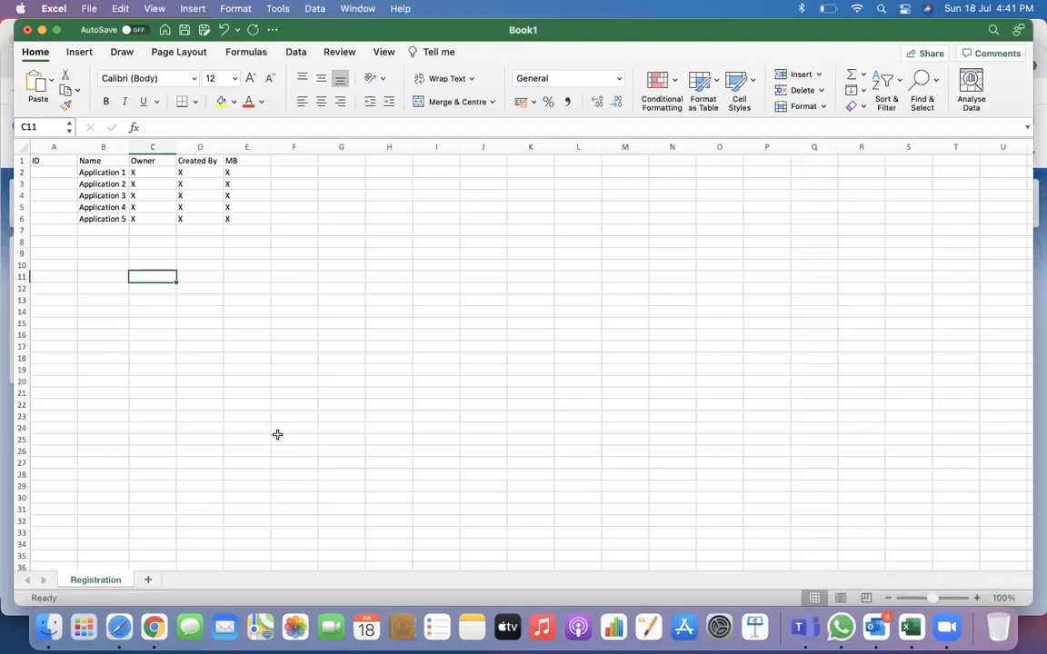
click(286, 158)
text(Axc)
text(c)
key(BackSpace)
key(BackSpace)
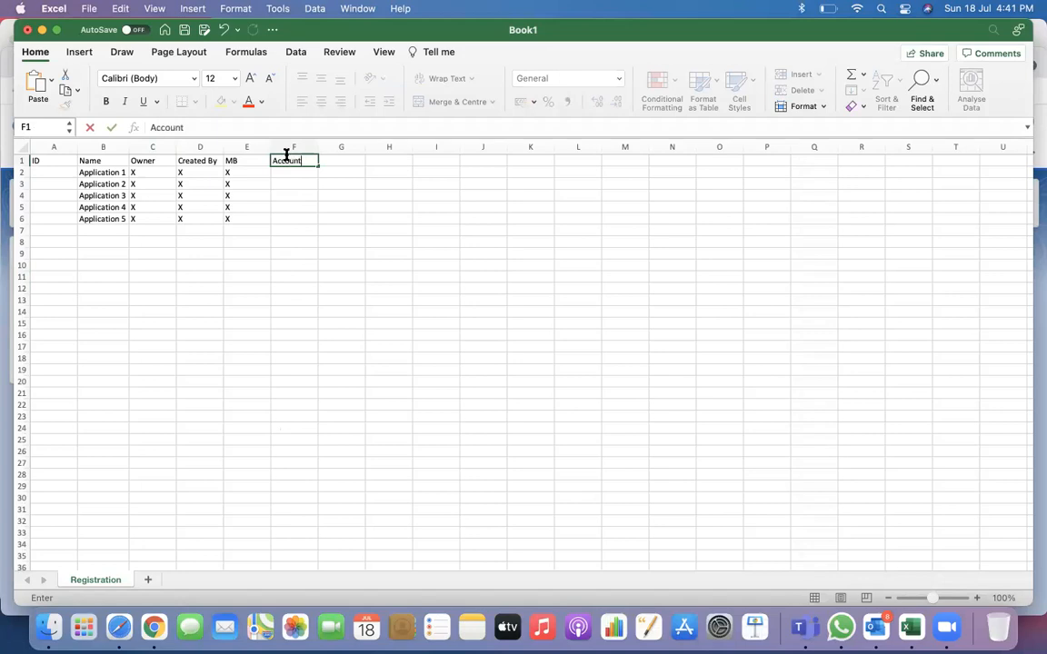
click(330, 209)
Compare the empty AccountID cells F2:F6 with the application names in B2:B6 by highlighting each range.
click(297, 174)
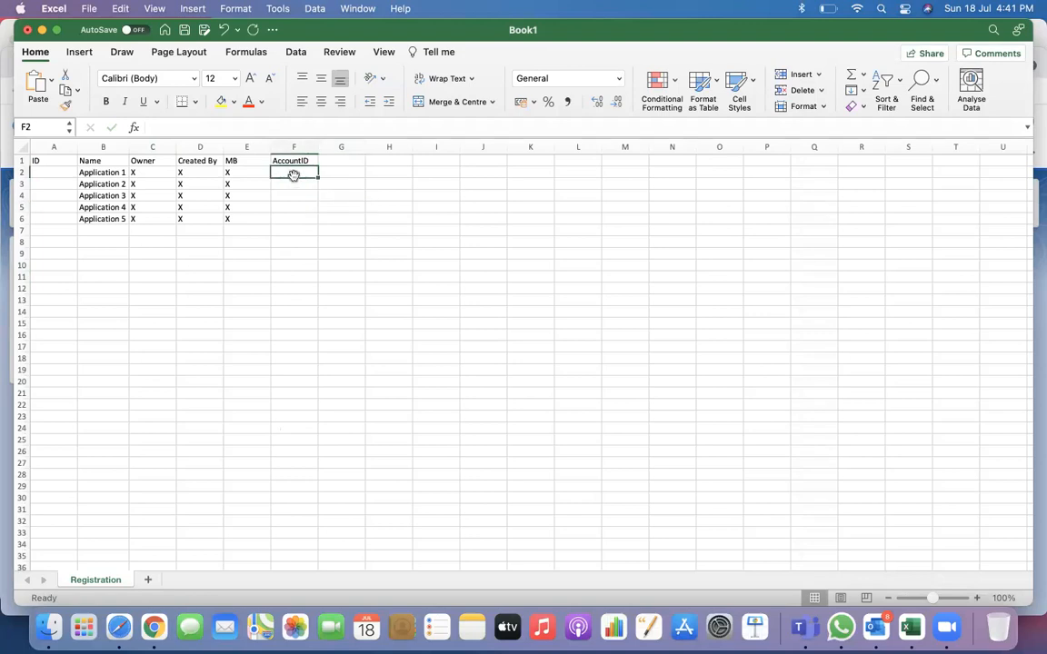
drag(295, 170, 294, 216)
drag(107, 174, 107, 217)
drag(294, 178, 290, 218)
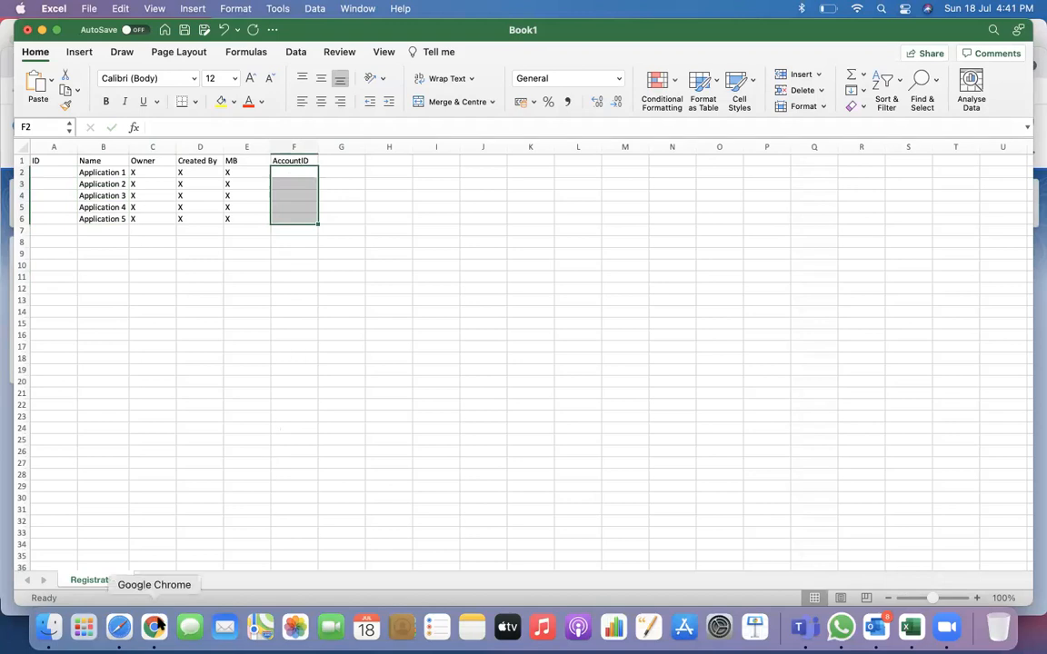
Switch to Salesforce in Chrome and open the Object Manager in Setup from the Sales home page.
click(153, 627)
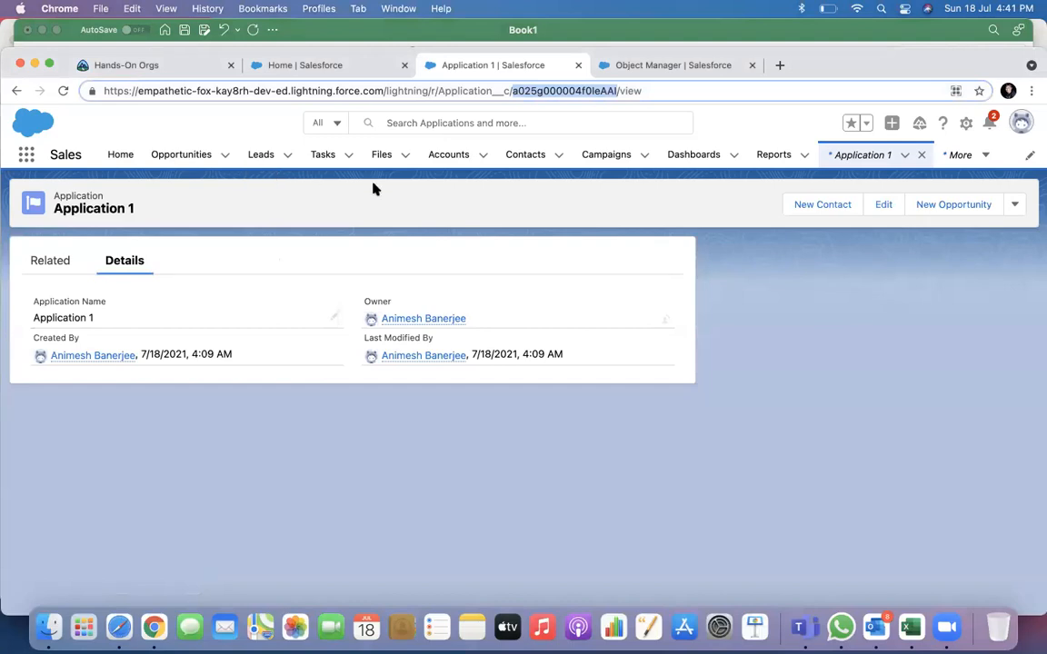
click(345, 68)
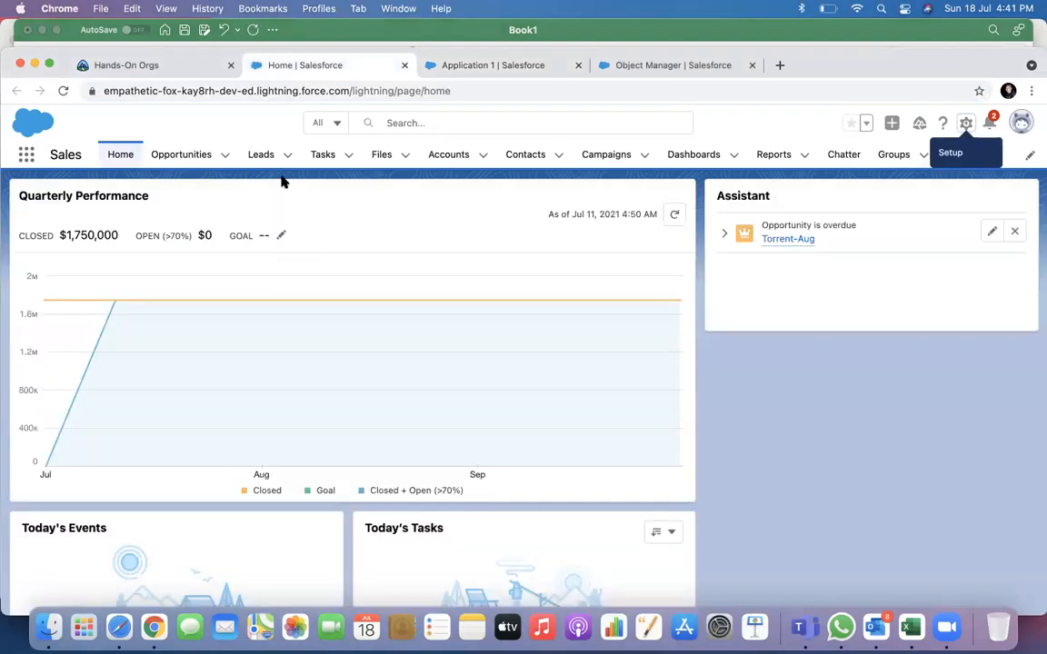
click(955, 155)
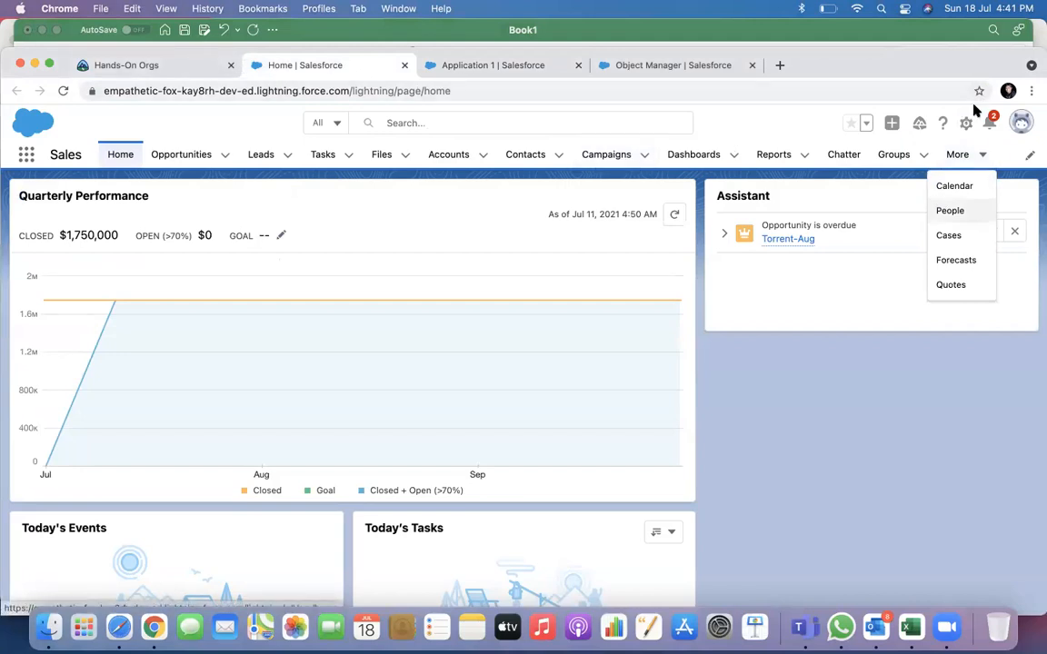
click(966, 123)
click(933, 164)
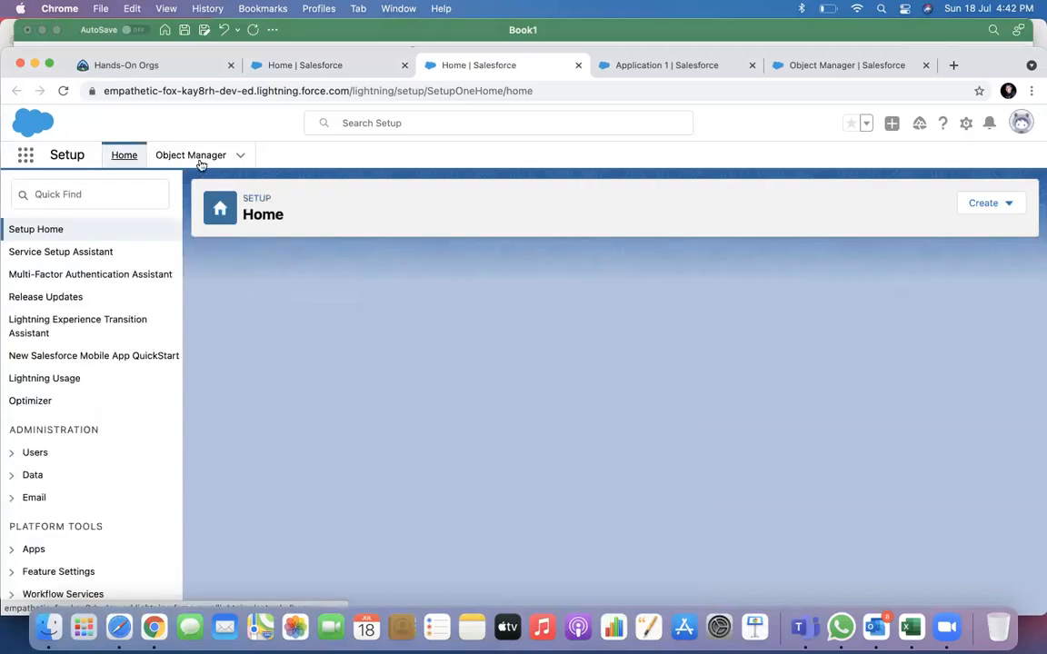
click(200, 157)
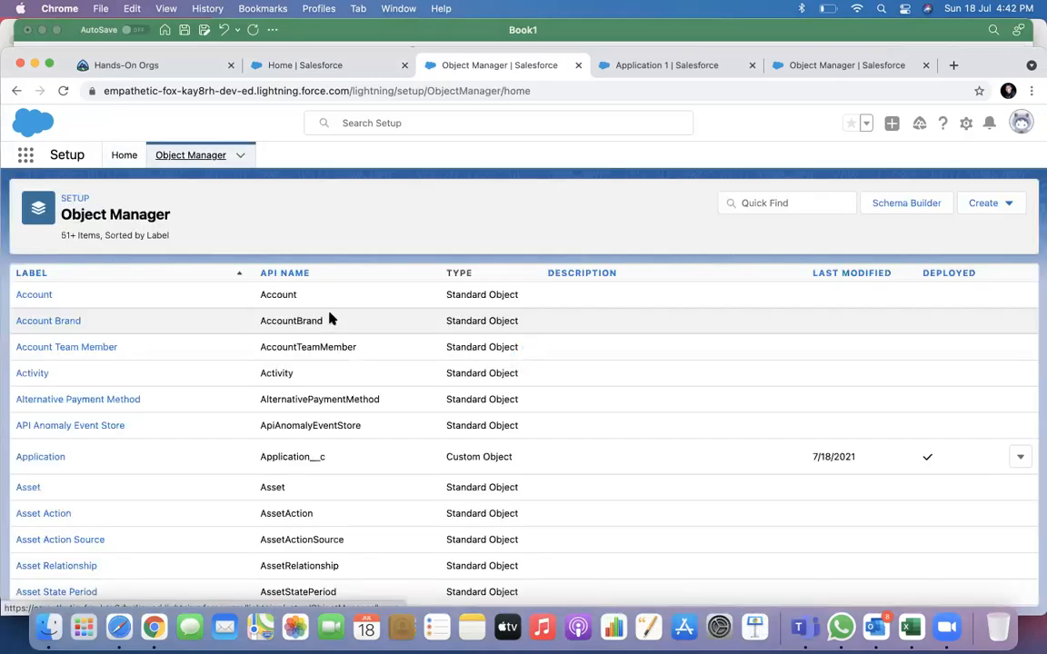
Search the Object Manager for "ap" and open the Fields & Relationships of the Application object.
click(764, 203)
text(ap)
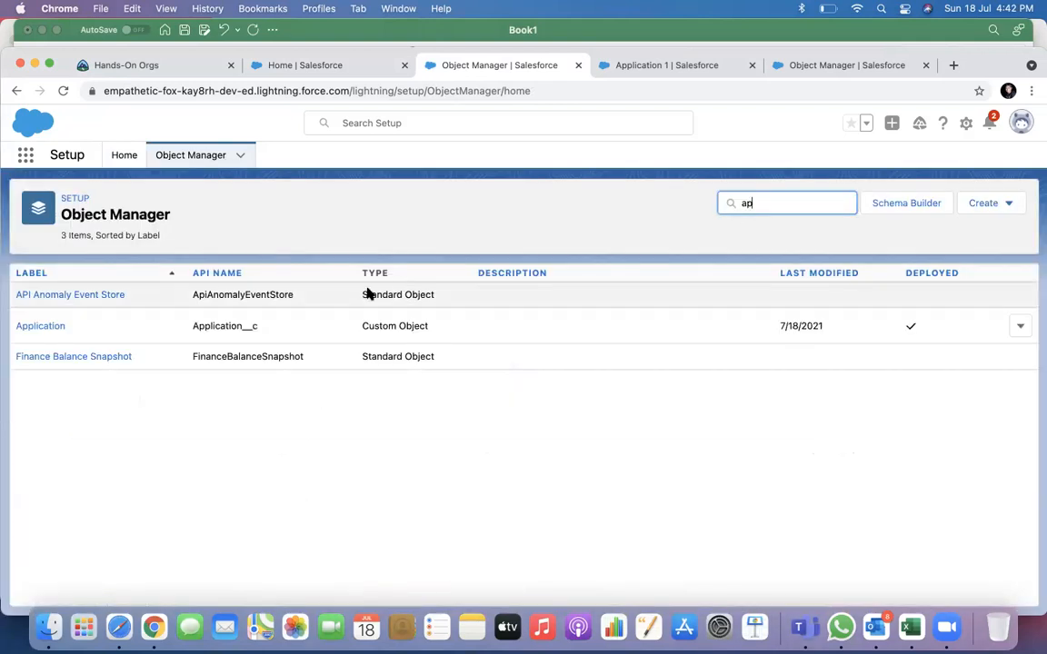
click(43, 326)
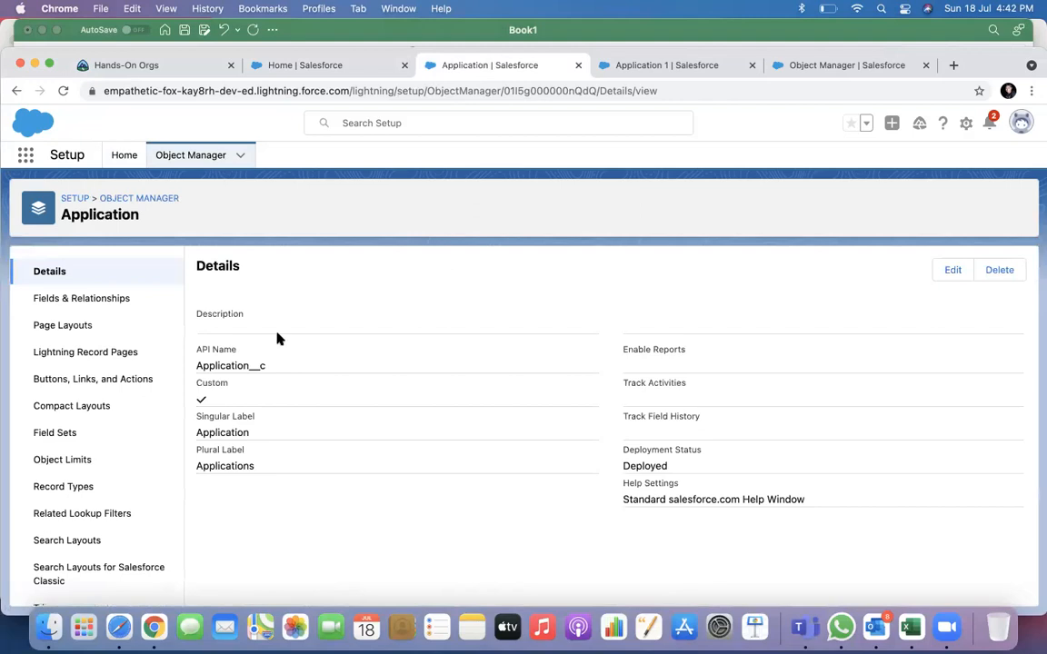
click(91, 299)
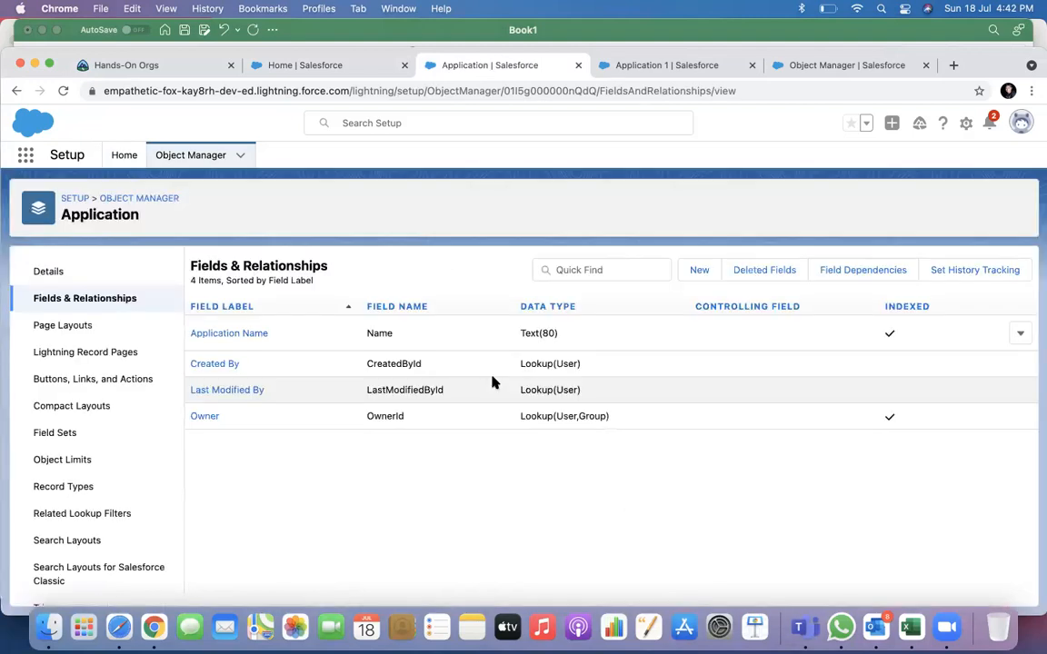
Start a new custom field on the Application object and review the available data types.
click(697, 272)
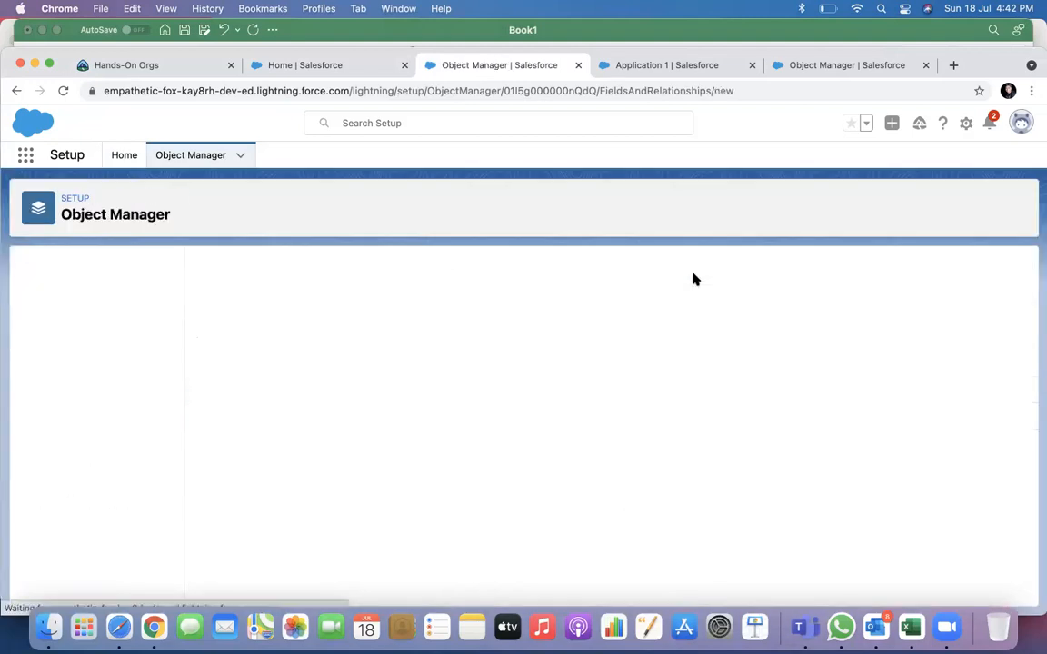
scroll(486, 403, down, 3)
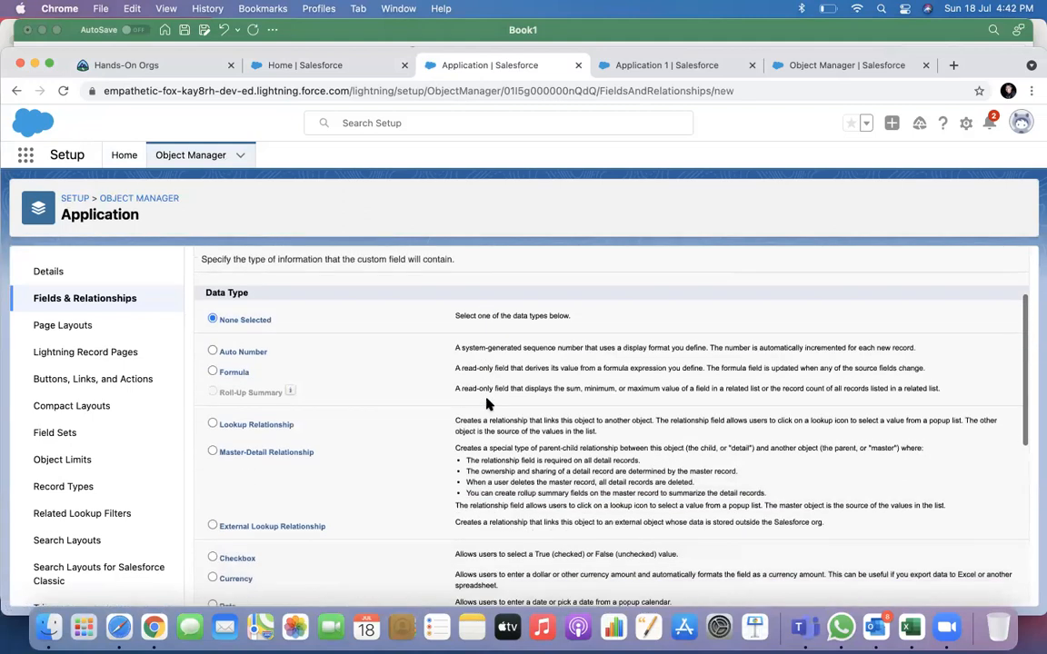
Choose the Lookup Relationship data type for the new Application field and relate it to the Account object.
scroll(272, 381, down, 1)
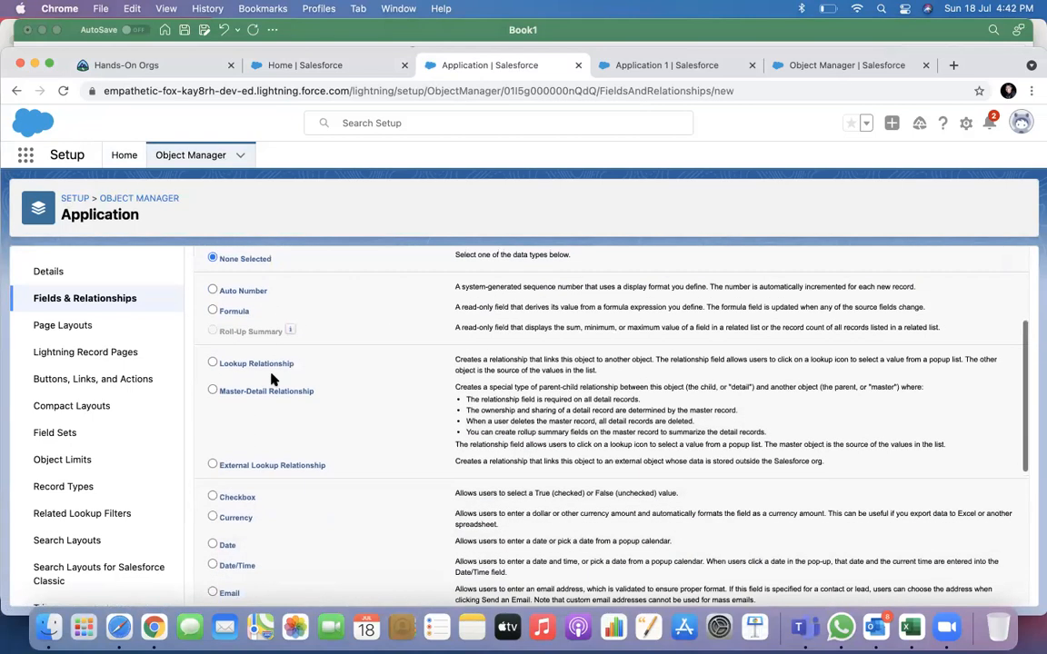
click(264, 365)
scroll(541, 493, down, 5)
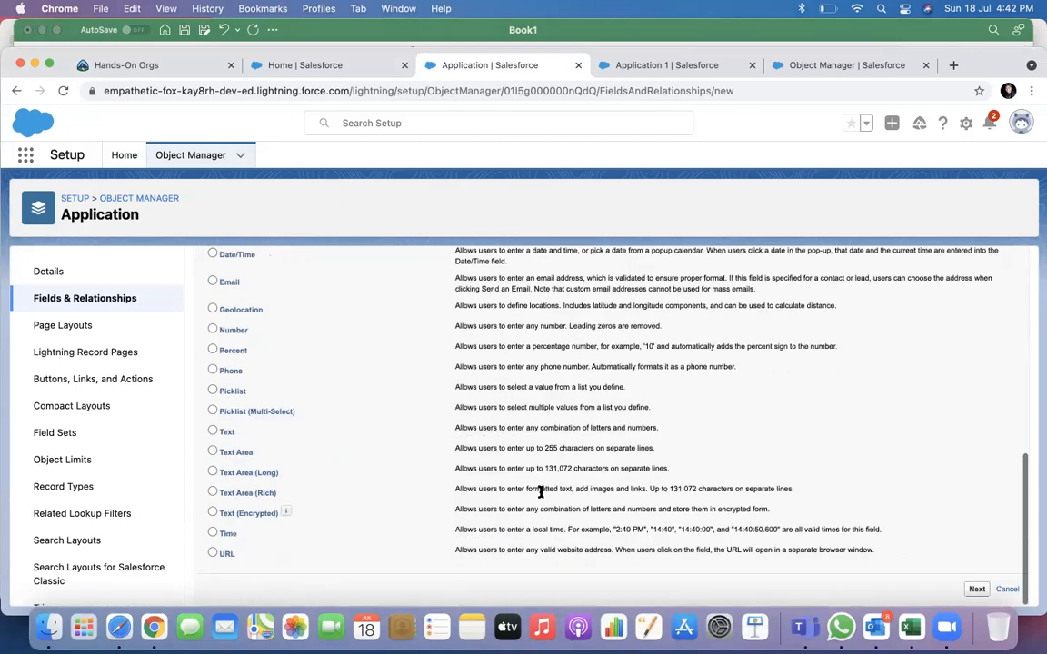
click(976, 589)
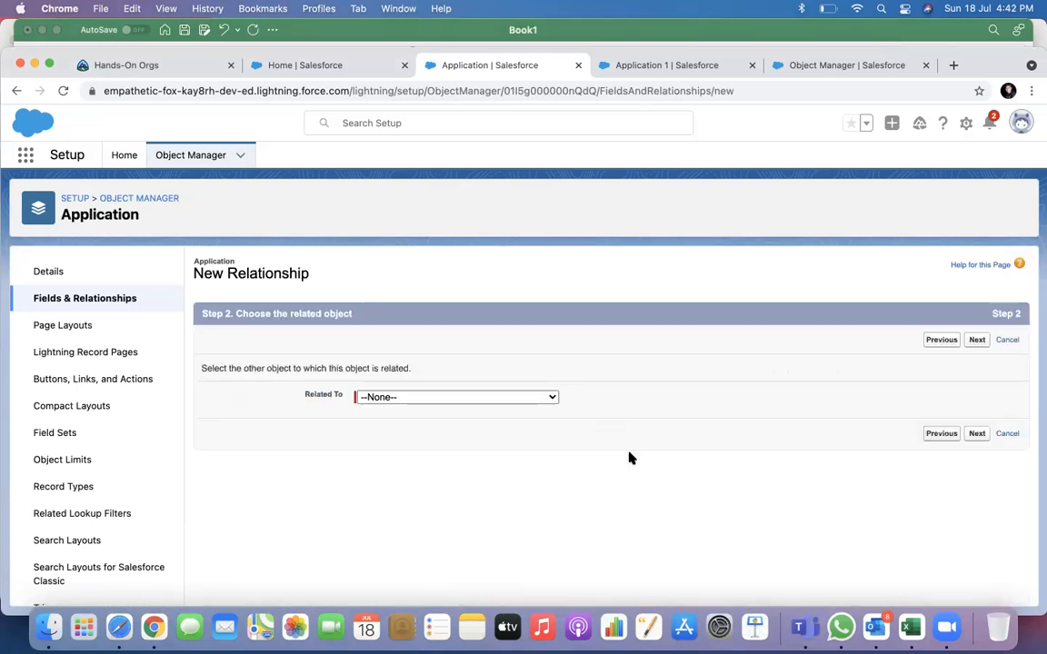
click(508, 400)
click(491, 412)
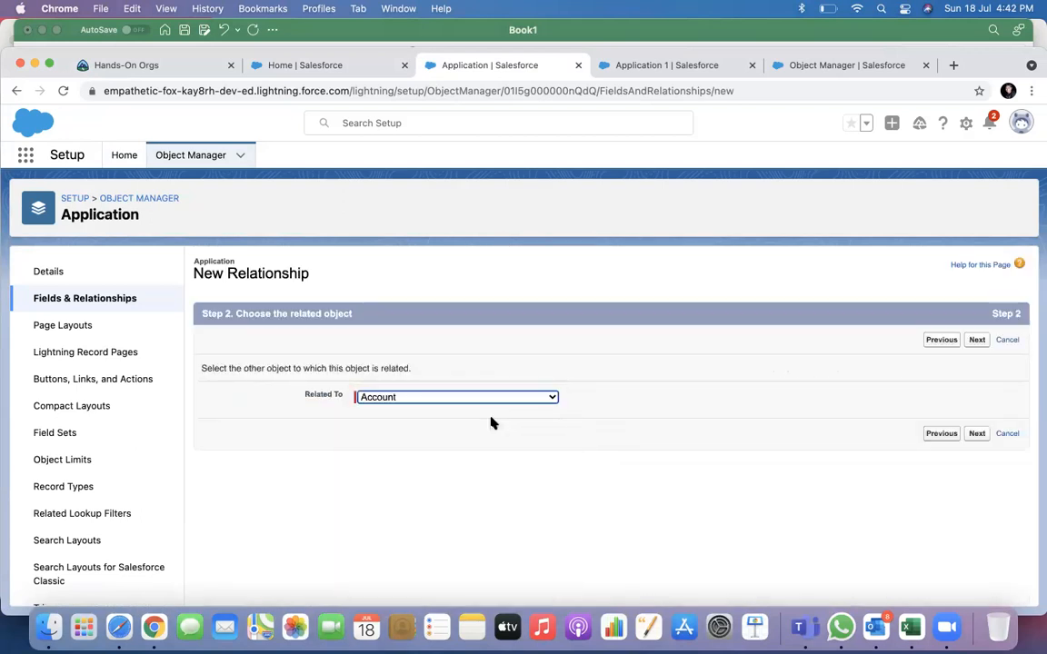
click(977, 435)
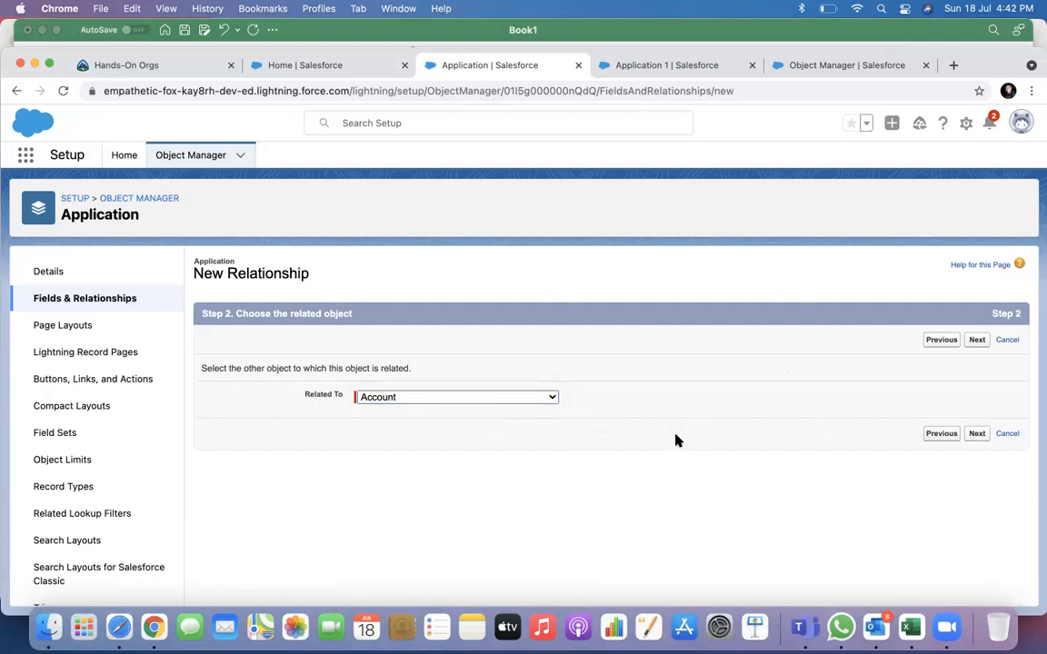
Accept Account as the lookup's field label and name, keeping the option that clears the value when the lookup record is deleted.
click(442, 403)
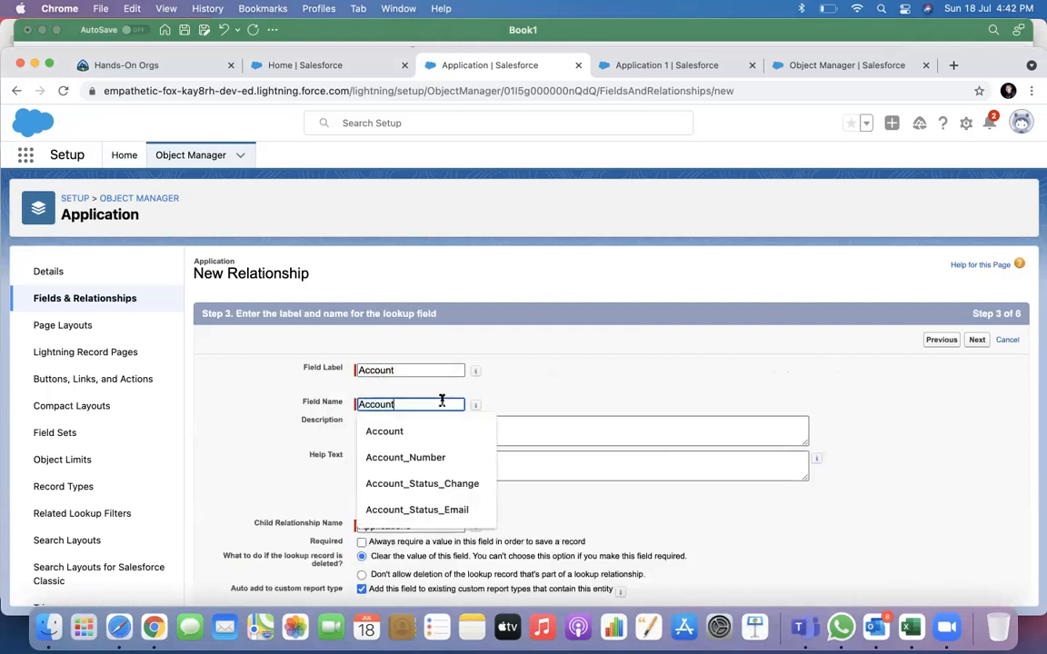
click(659, 389)
scroll(659, 390, down, 3)
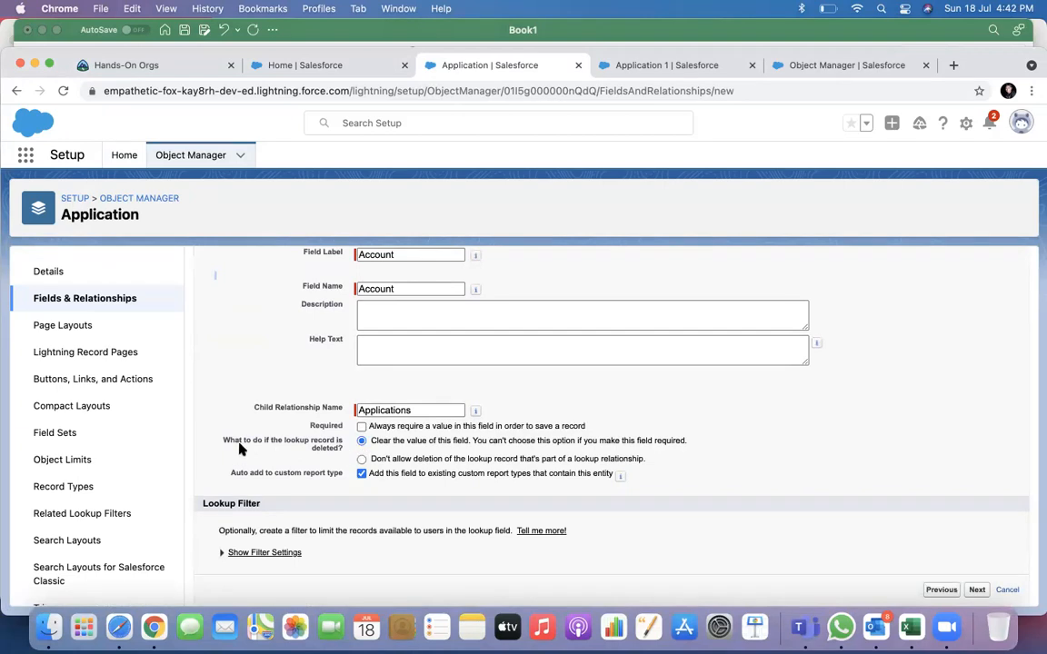
drag(224, 440, 392, 447)
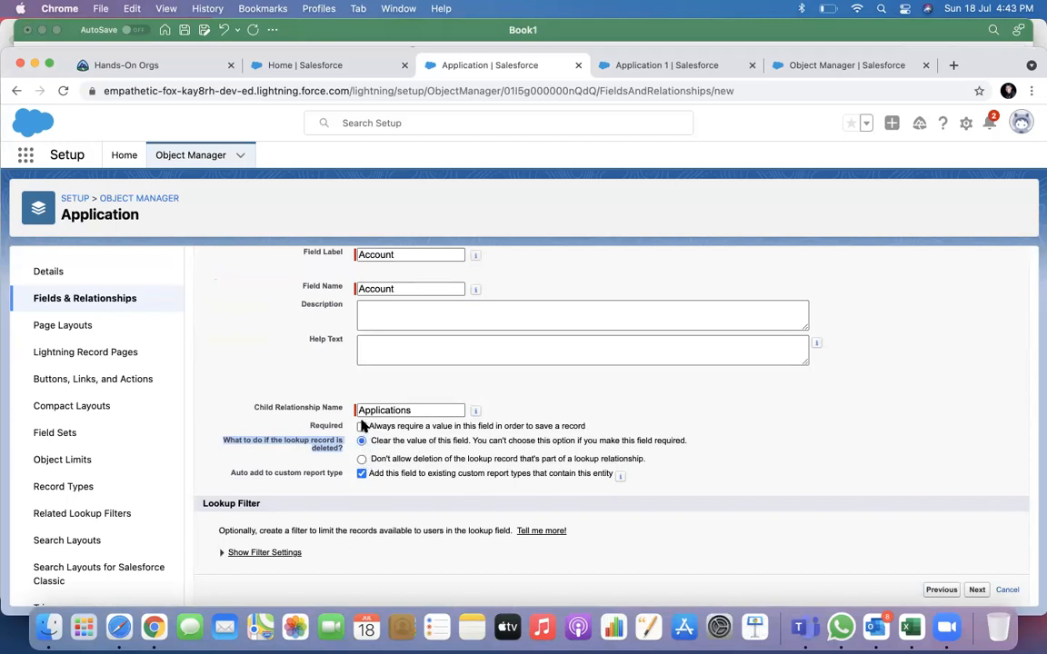
click(977, 590)
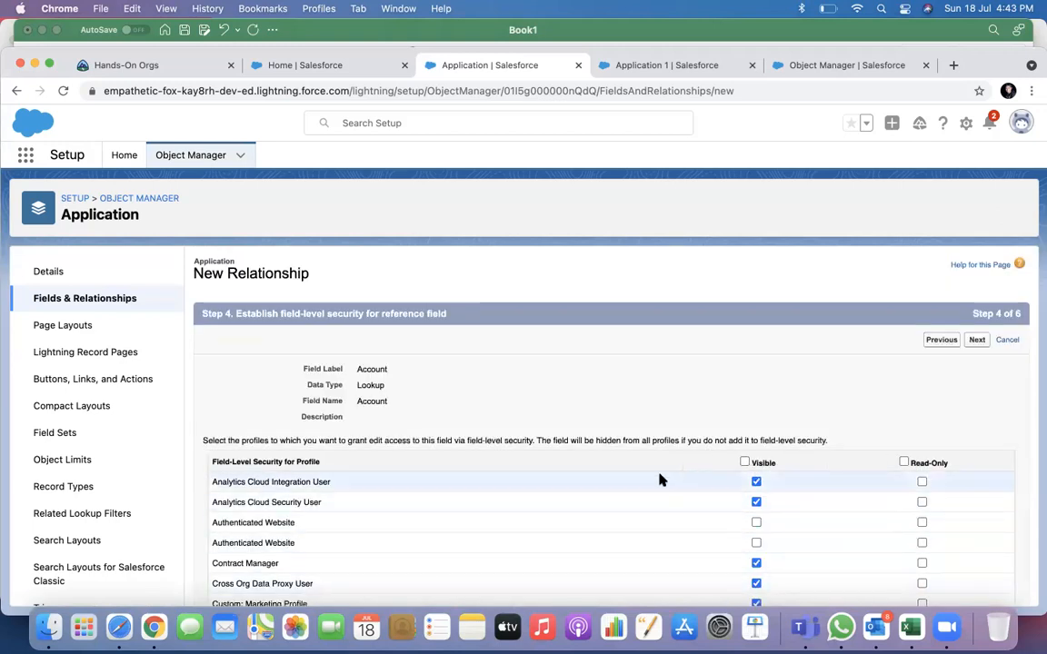
Make the Account lookup field visible to all profiles in its field-level security.
scroll(660, 480, down, 3)
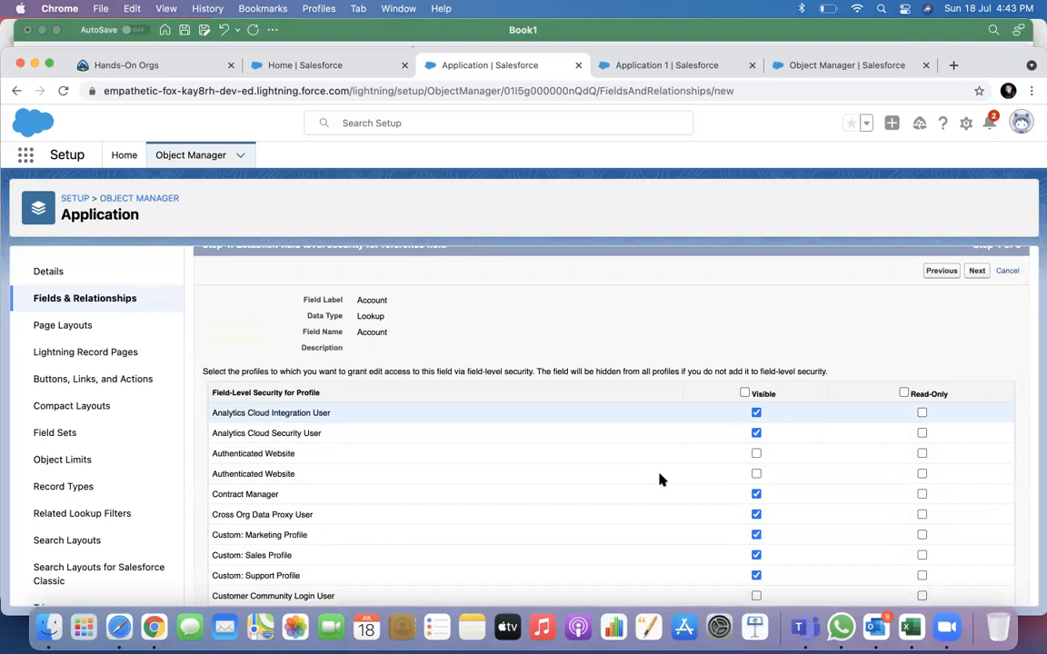
scroll(660, 480, down, 3)
scroll(660, 480, up, 5)
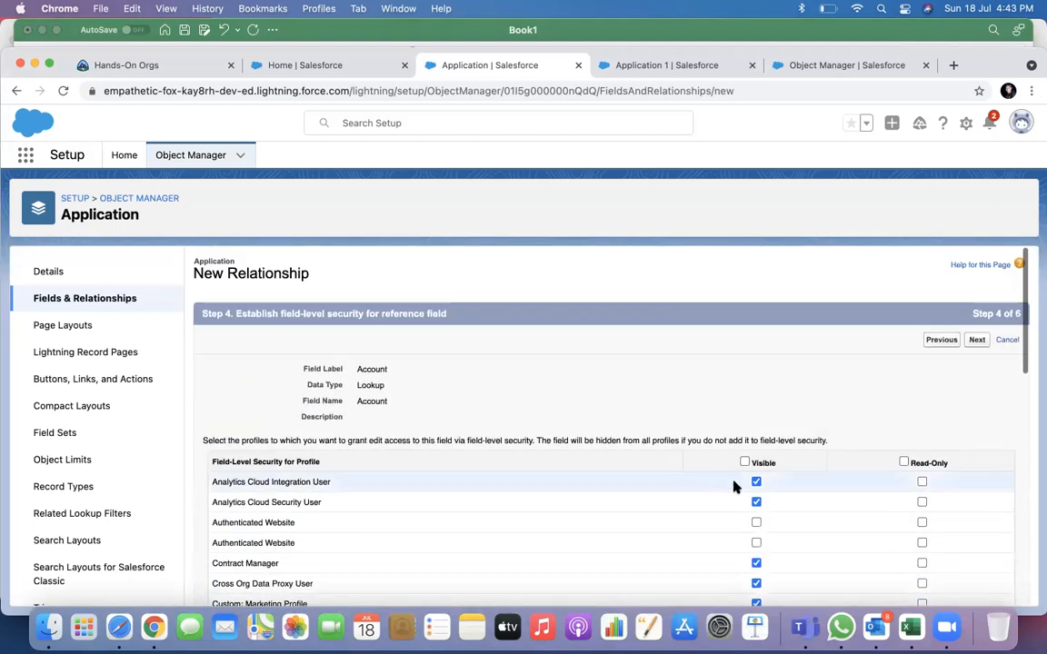
click(745, 463)
scroll(835, 433, down, 5)
scroll(835, 432, down, 5)
scroll(836, 432, up, 10)
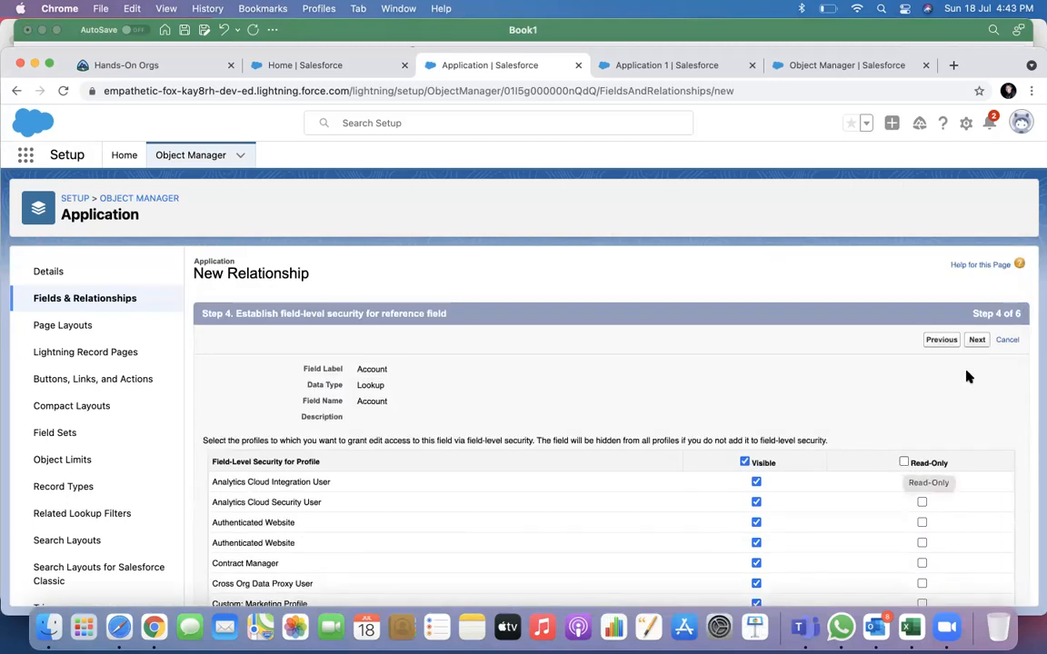
click(974, 340)
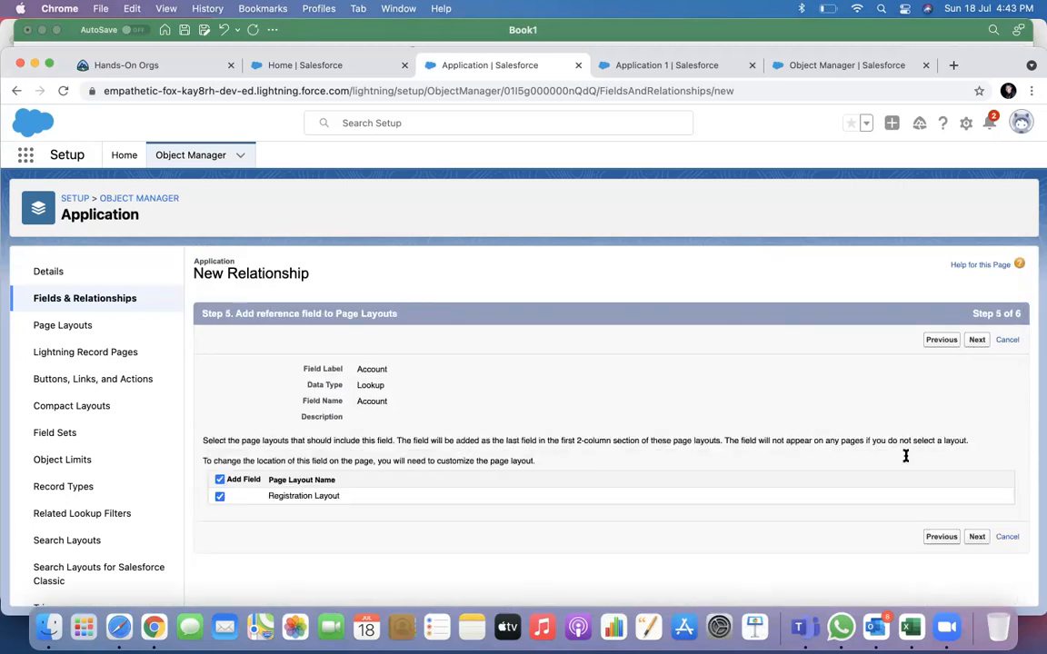
Add the Account lookup to the Registration Layout and save it with the Applications related list on all Account layouts.
click(976, 536)
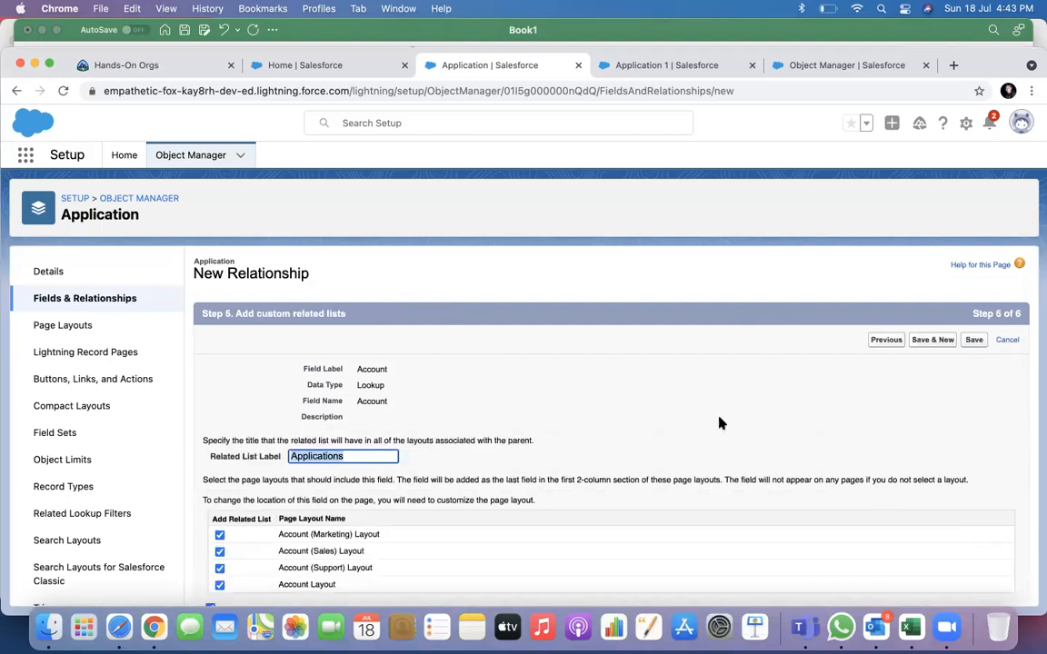
scroll(597, 419, down, 2)
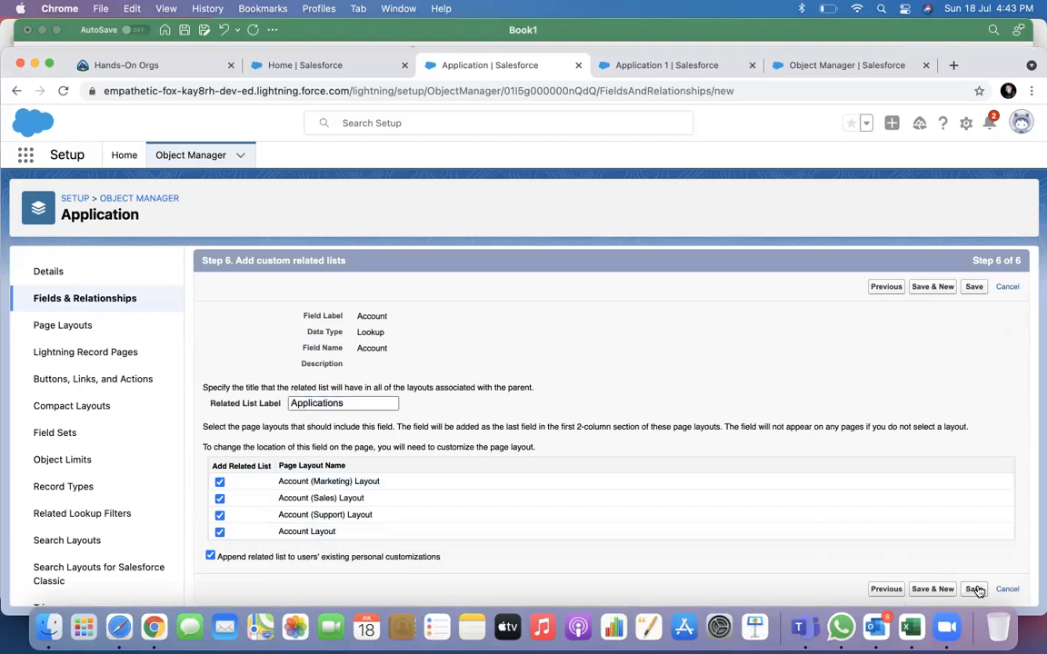
click(973, 589)
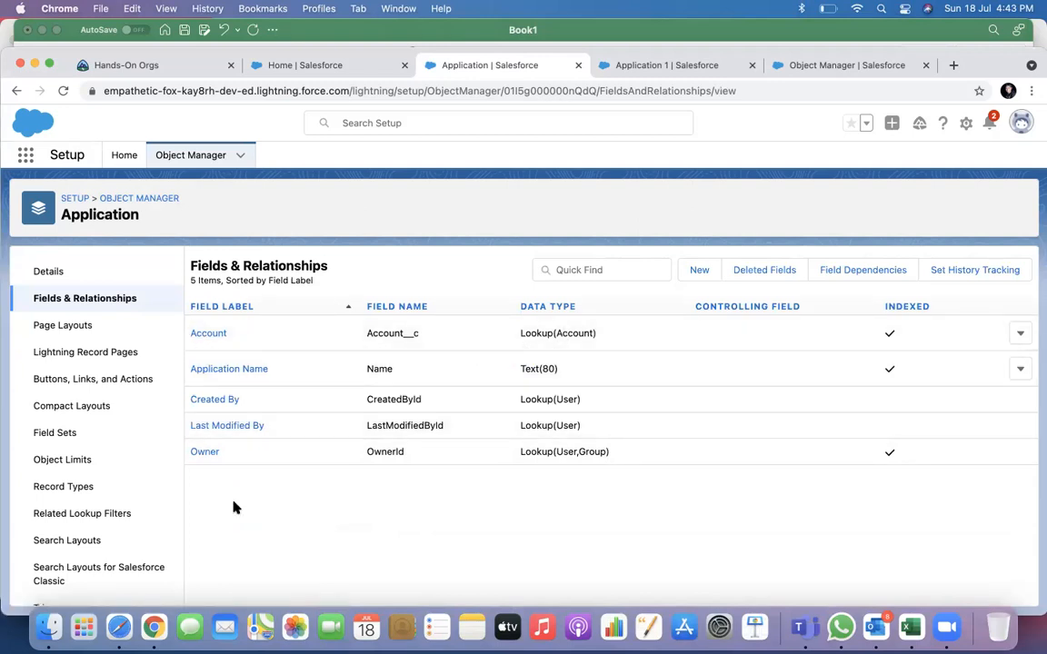
Start a new Master-Detail Relationship field on the Application object and relate it to Contact.
click(698, 270)
scroll(456, 405, down, 3)
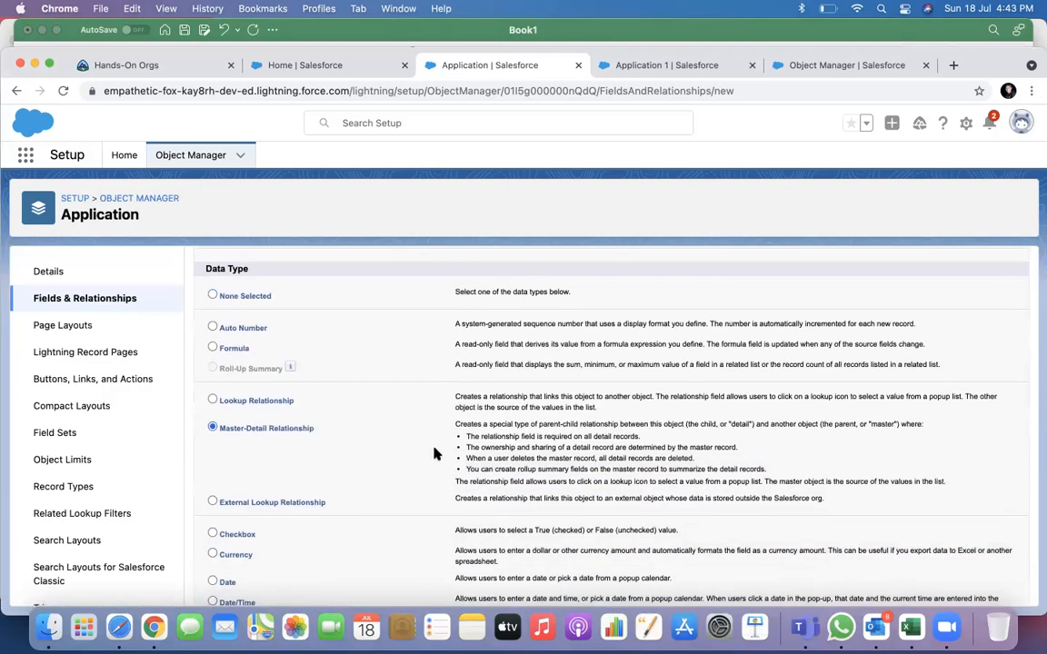
scroll(437, 453, down, 8)
click(975, 589)
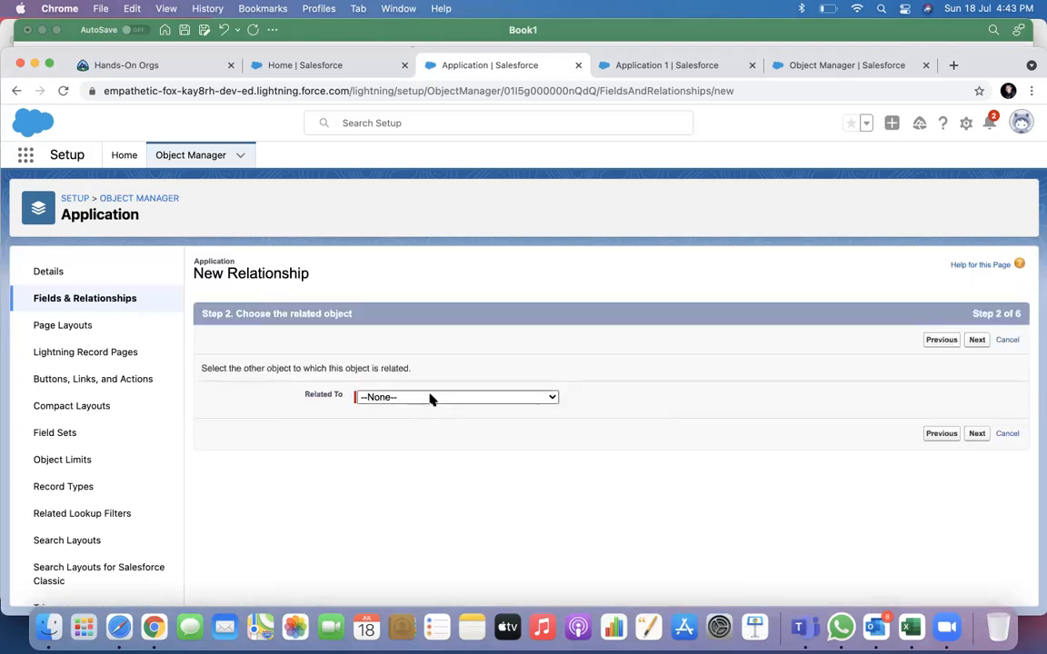
click(432, 397)
scroll(437, 492, down, 5)
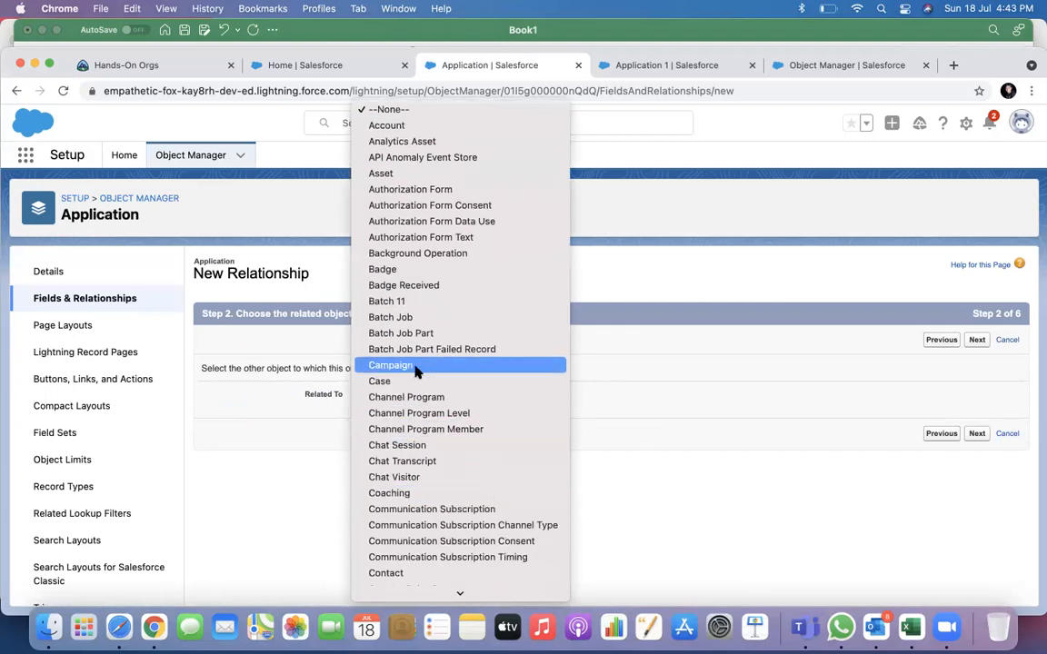
scroll(416, 370, down, 5)
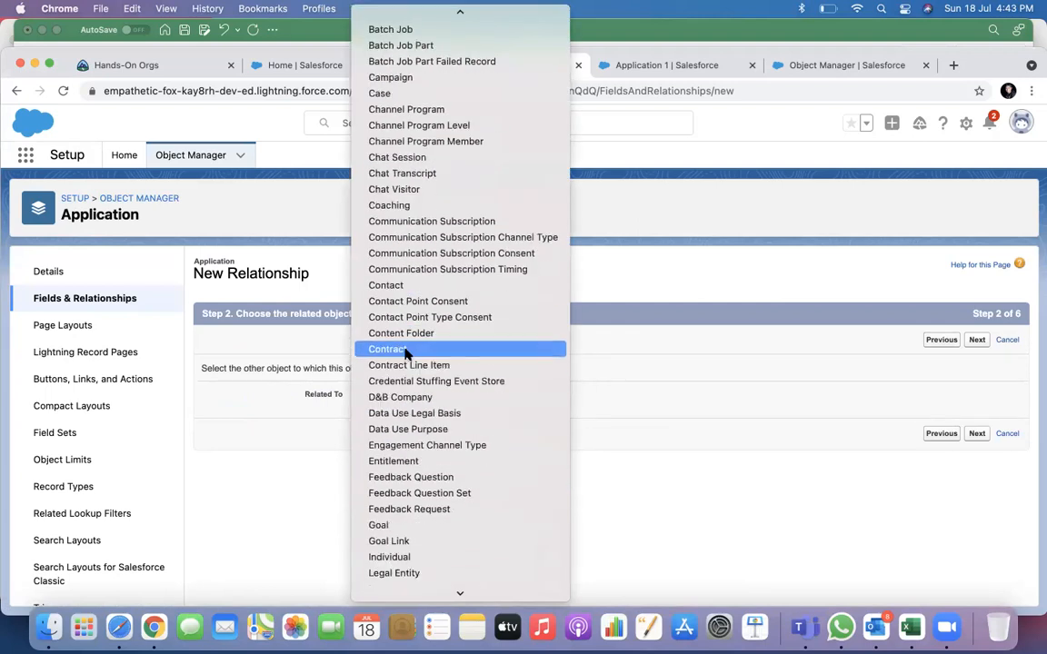
click(400, 287)
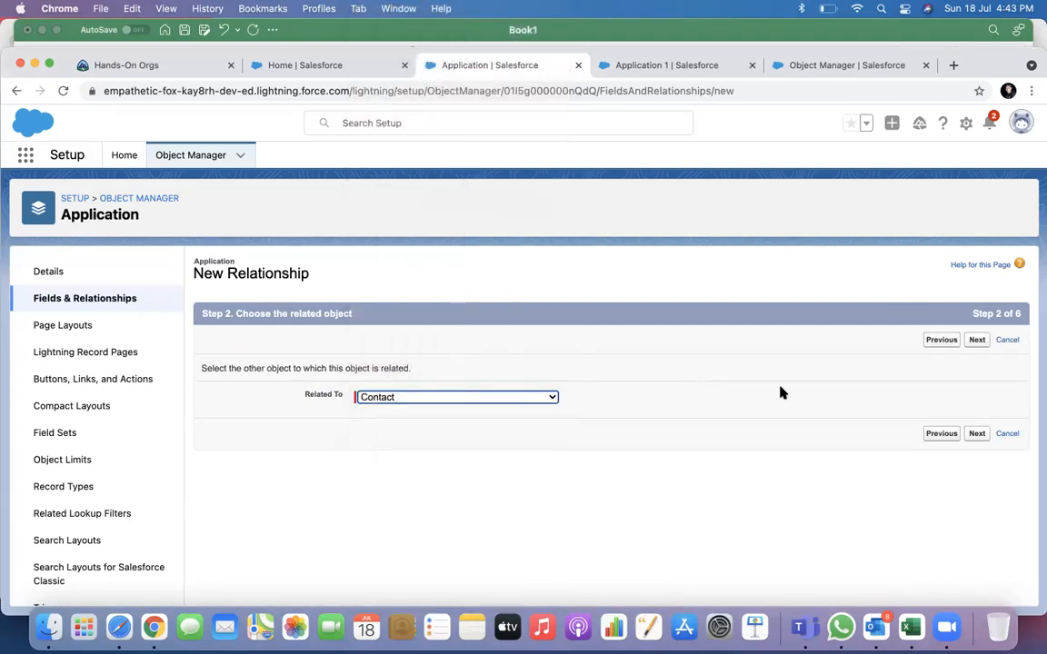
key(Return)
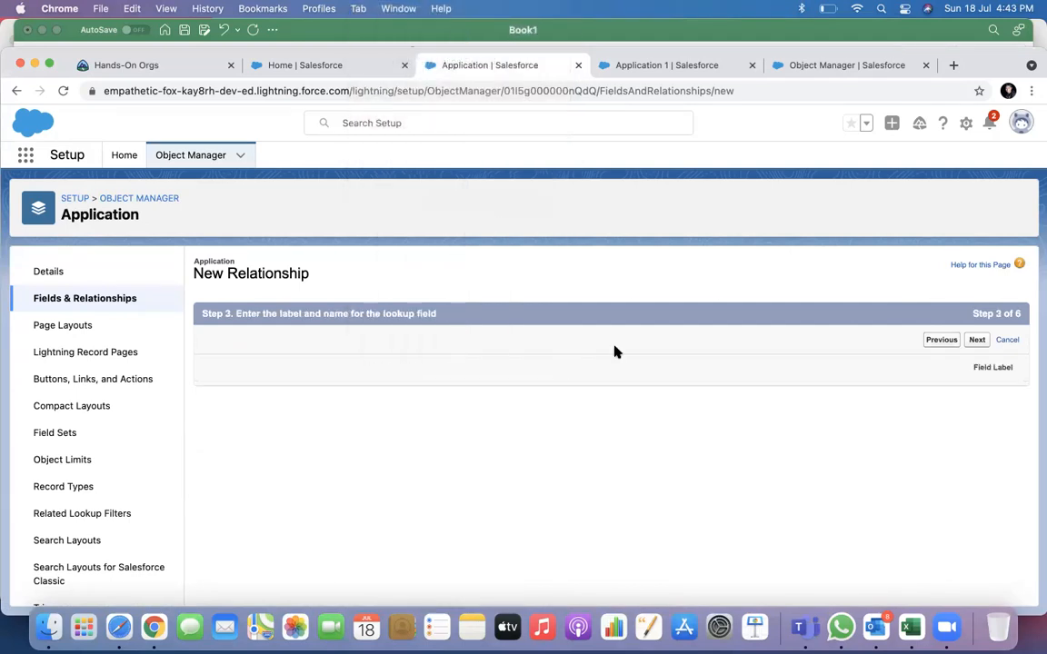
Accept Contact as the field label and name with Read/Write sharing, and allow child records to be reparented.
click(427, 404)
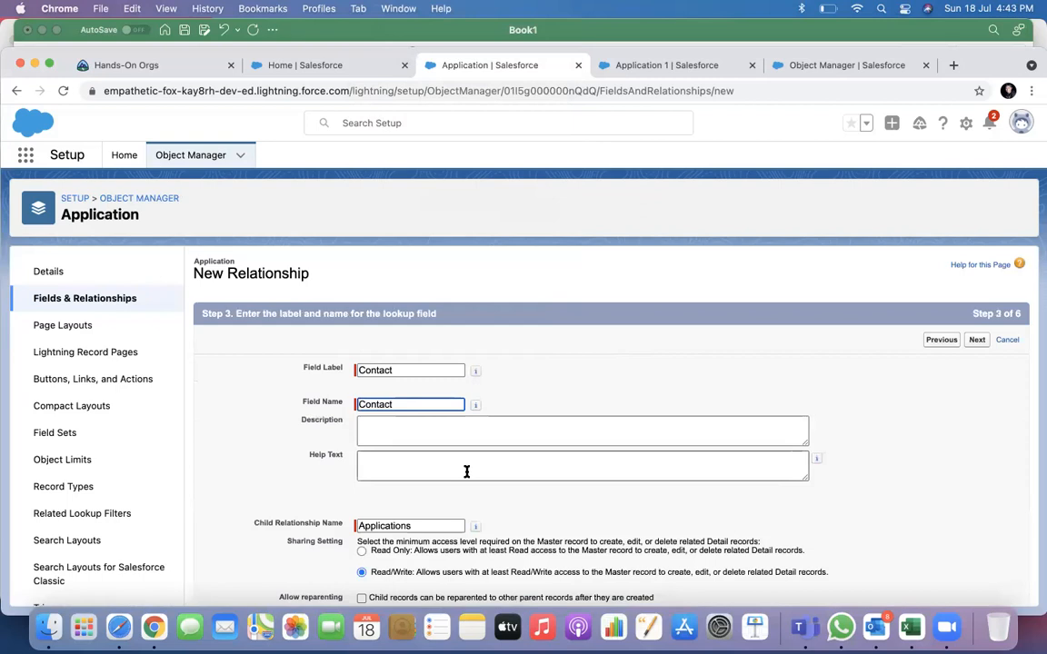
scroll(467, 471, down, 3)
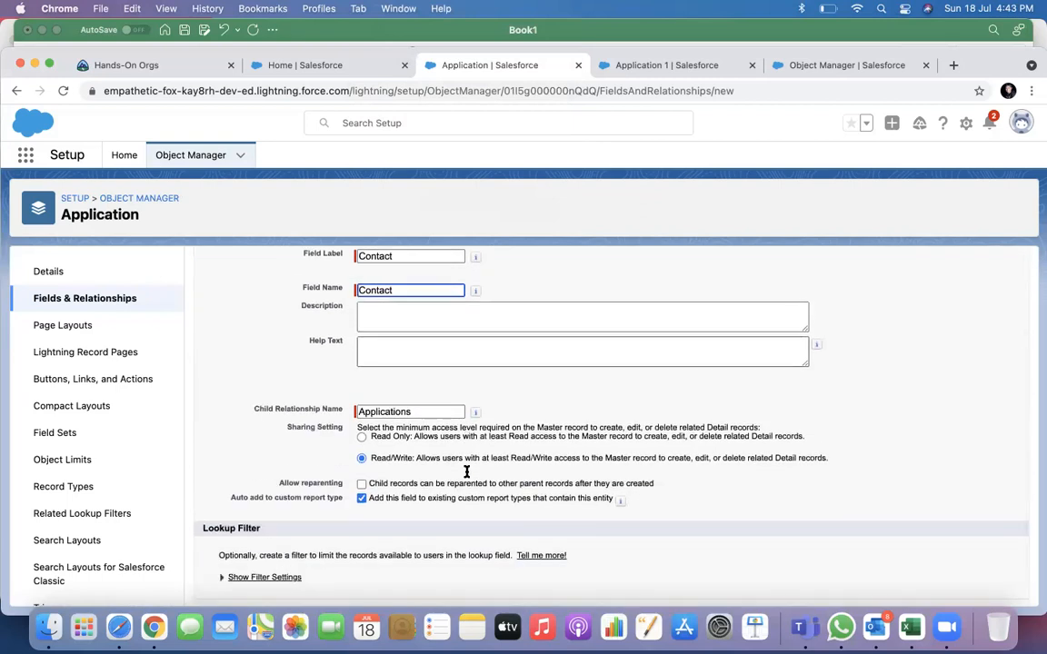
scroll(467, 472, down, 1)
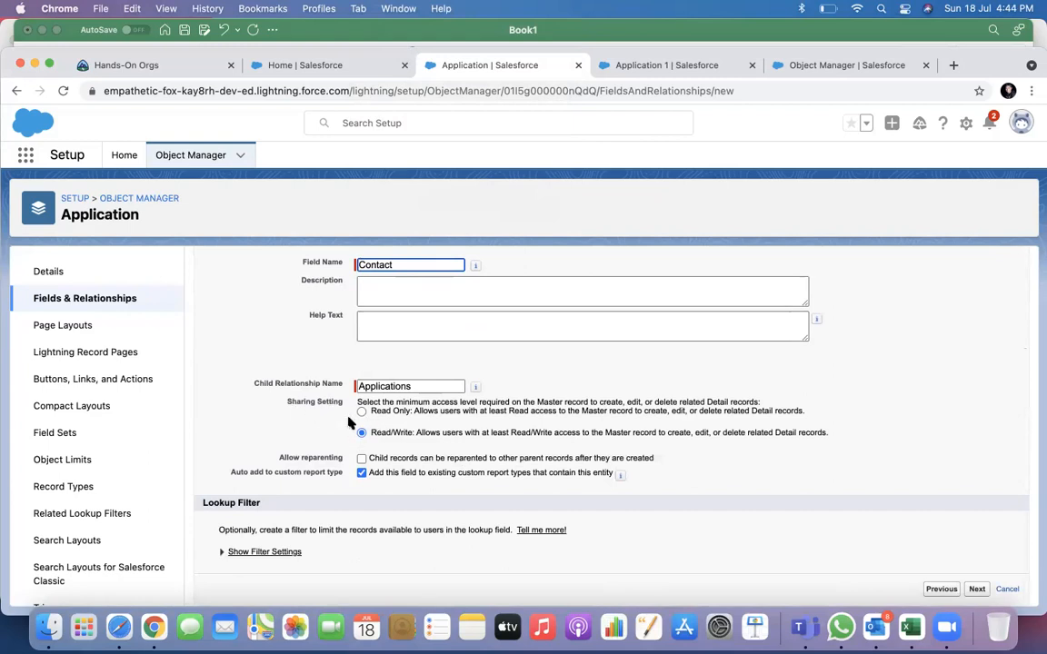
click(282, 457)
drag(281, 457, 346, 458)
click(328, 468)
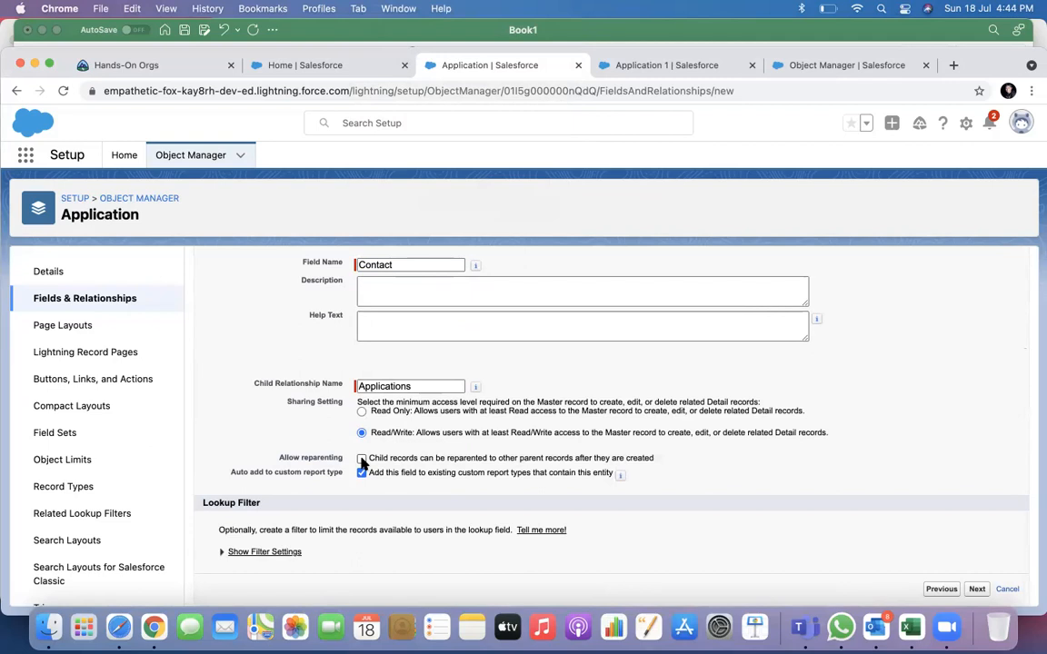
click(362, 460)
click(977, 589)
Accept the field-level security and try to save the Contact master-detail field with the Applications related list on all Contact layouts.
scroll(874, 483, down, 3)
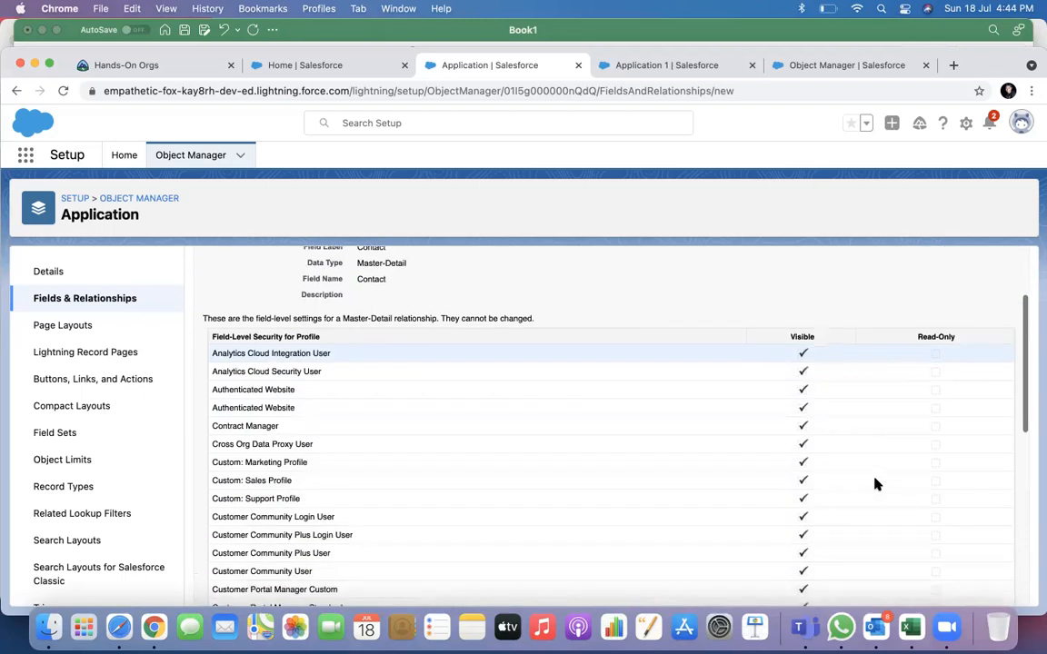
scroll(961, 318, up, 3)
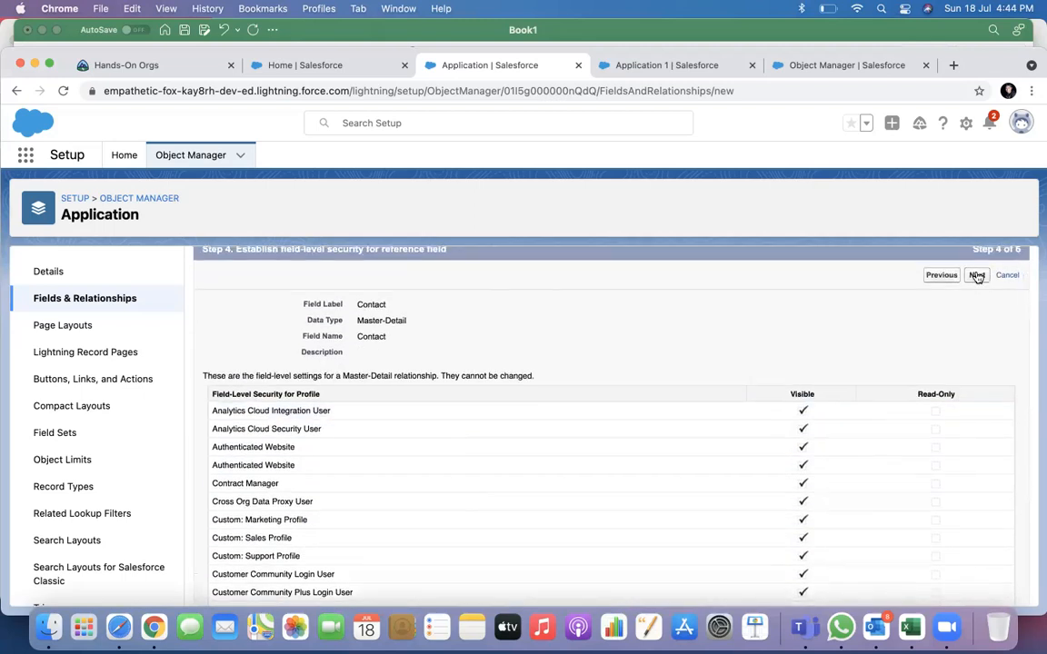
click(976, 274)
click(975, 338)
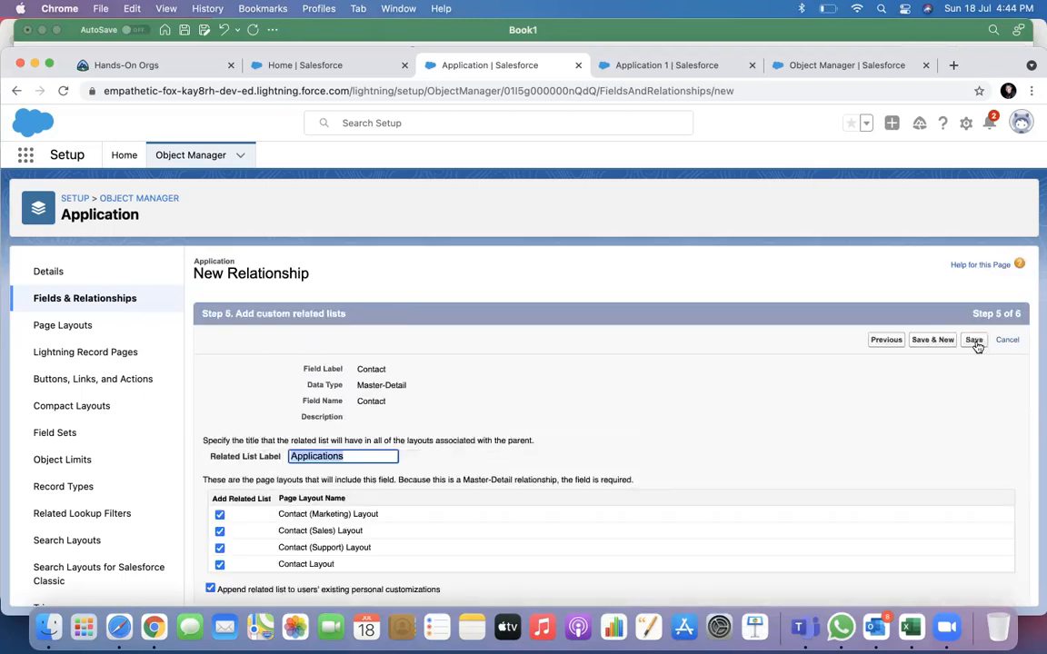
click(975, 342)
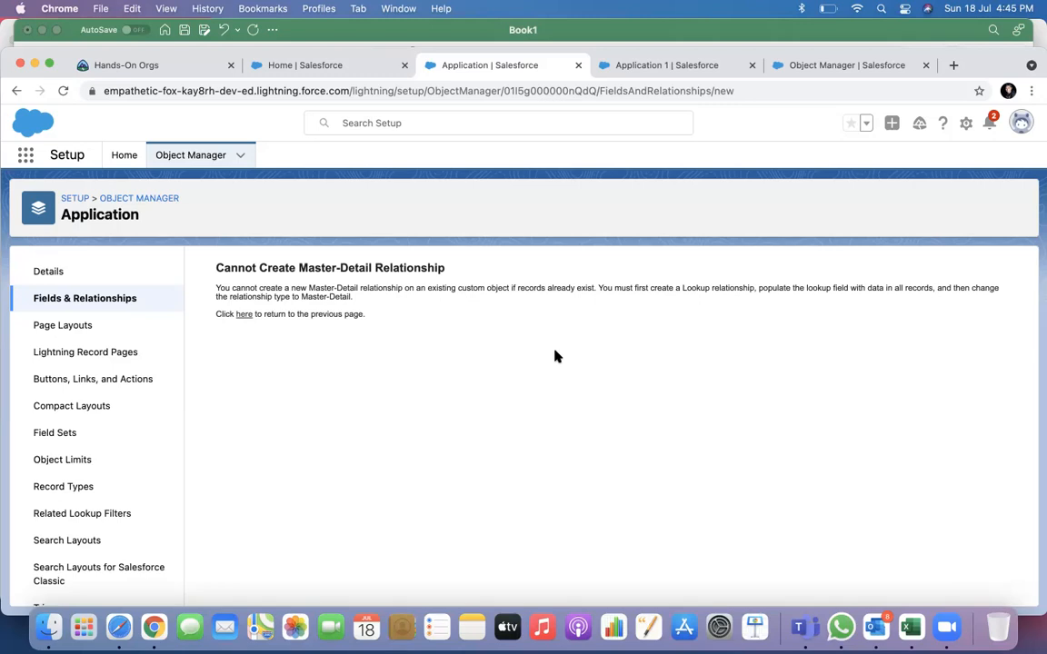
Start another Master-Detail Relationship field on the Application object and relate it to Contact.
click(100, 298)
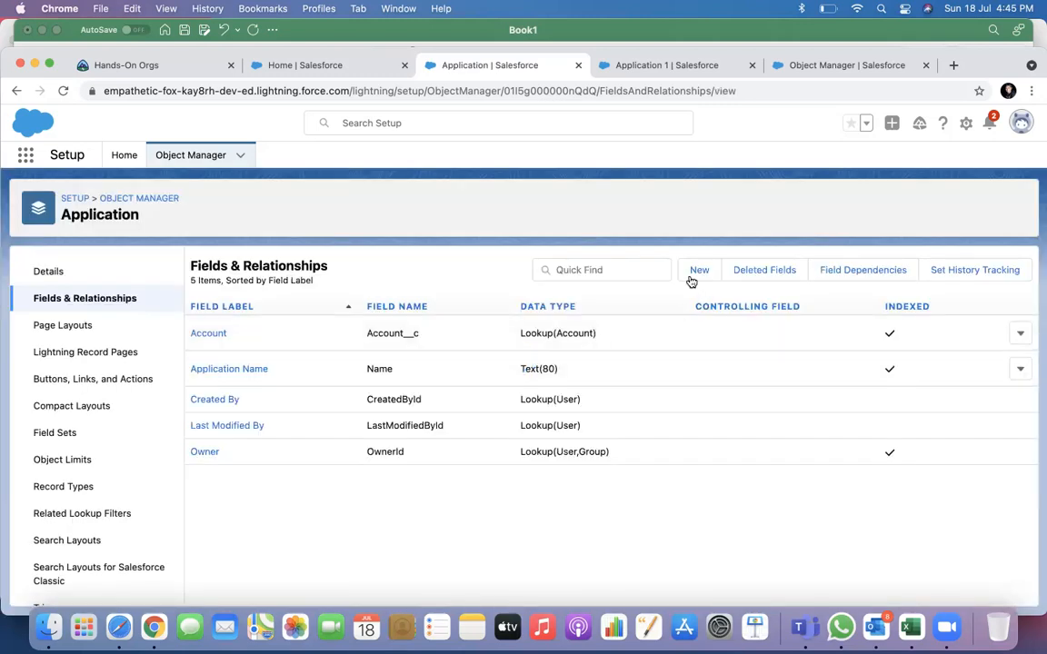
click(697, 270)
scroll(415, 397, down, 3)
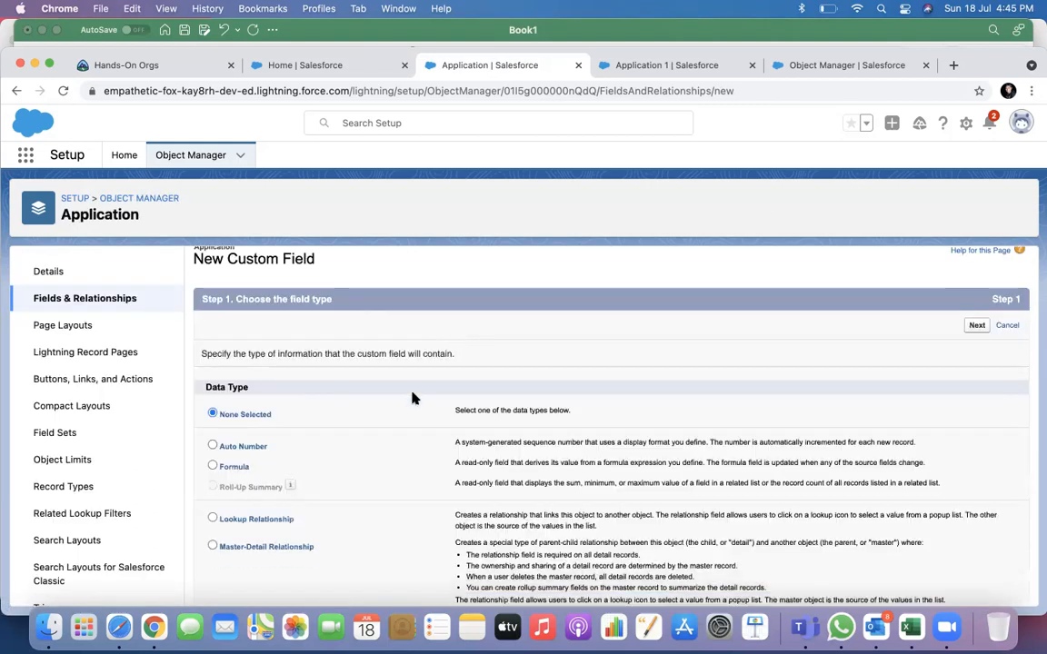
click(306, 432)
scroll(907, 329, up, 3)
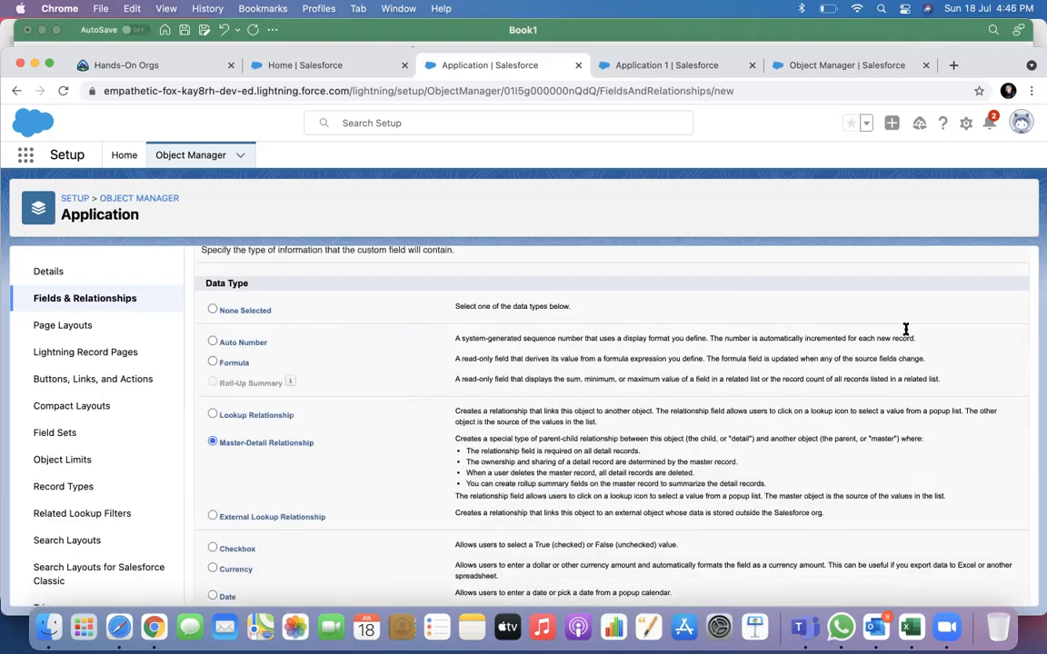
click(978, 333)
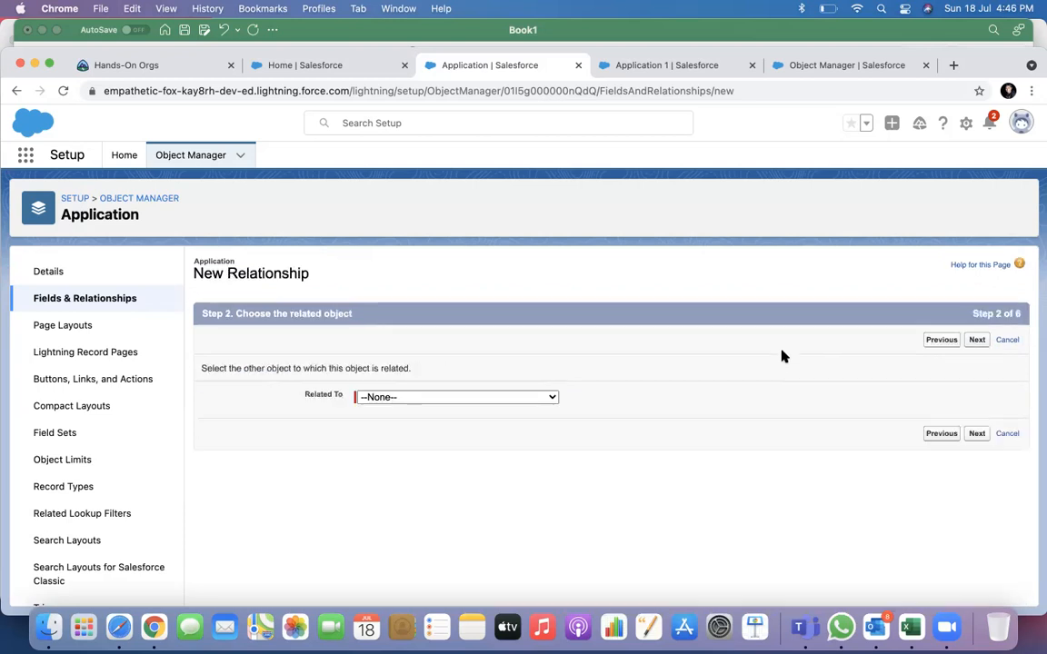
click(497, 399)
scroll(460, 422, down, 10)
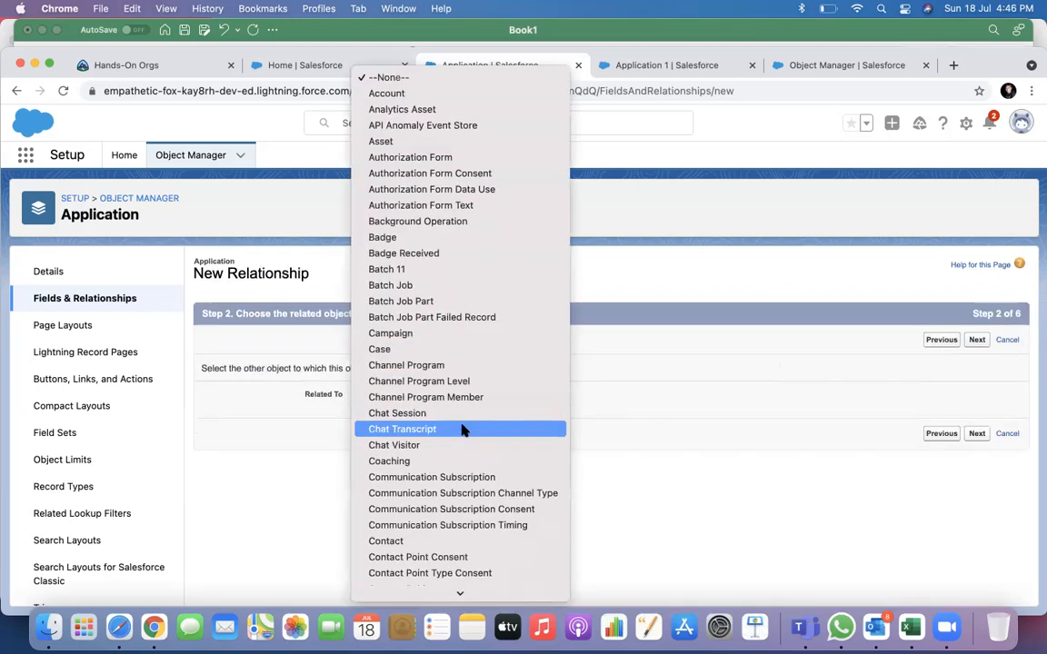
click(409, 399)
click(975, 434)
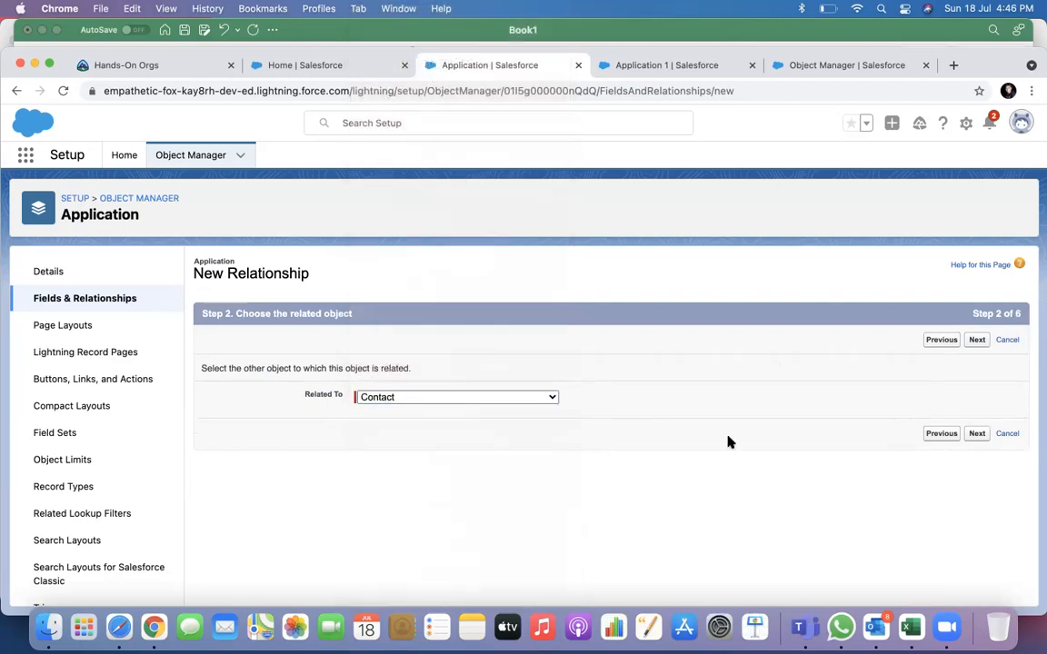
Accept Contact as the field name with Read/Write sharing, leave reparenting off, and continue to field-level security.
scroll(698, 449, down, 3)
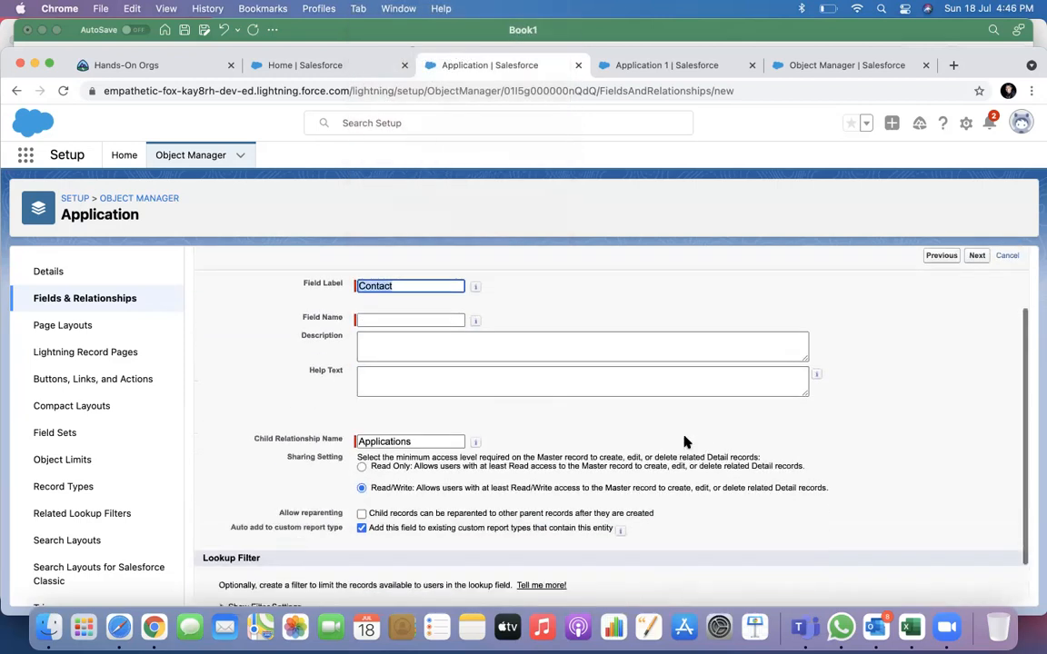
click(439, 321)
scroll(617, 479, down, 2)
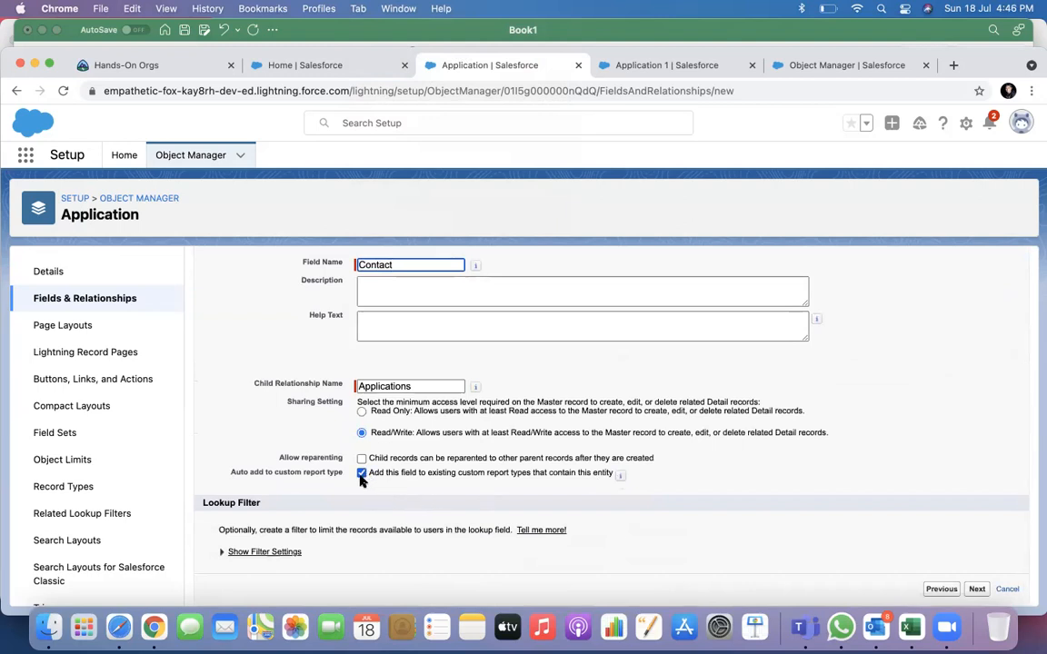
click(230, 473)
drag(230, 473, 344, 473)
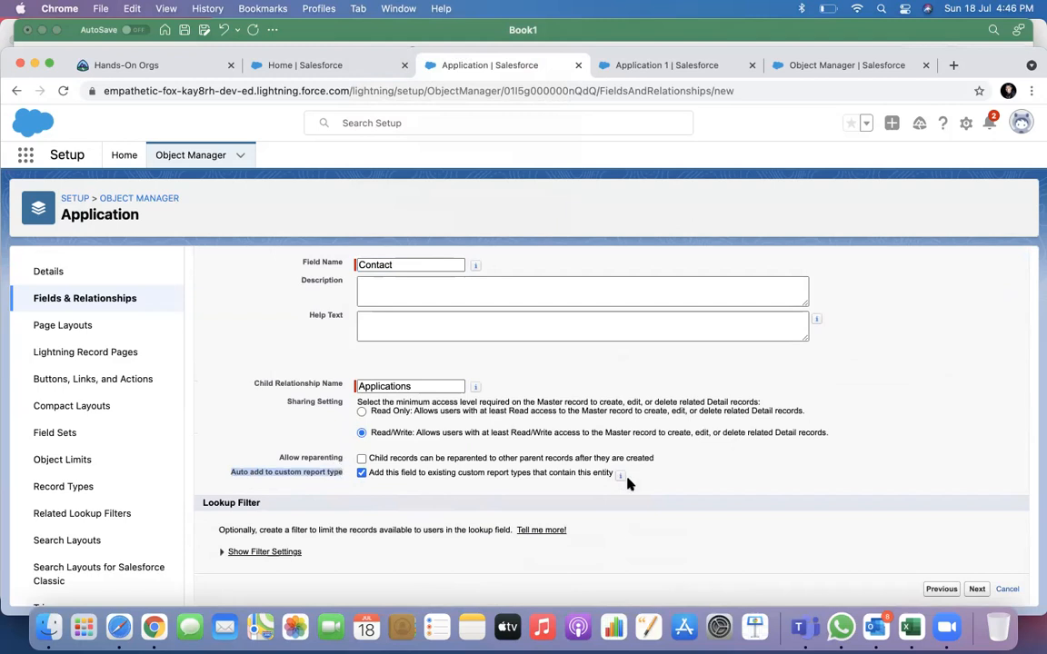
click(694, 463)
click(361, 459)
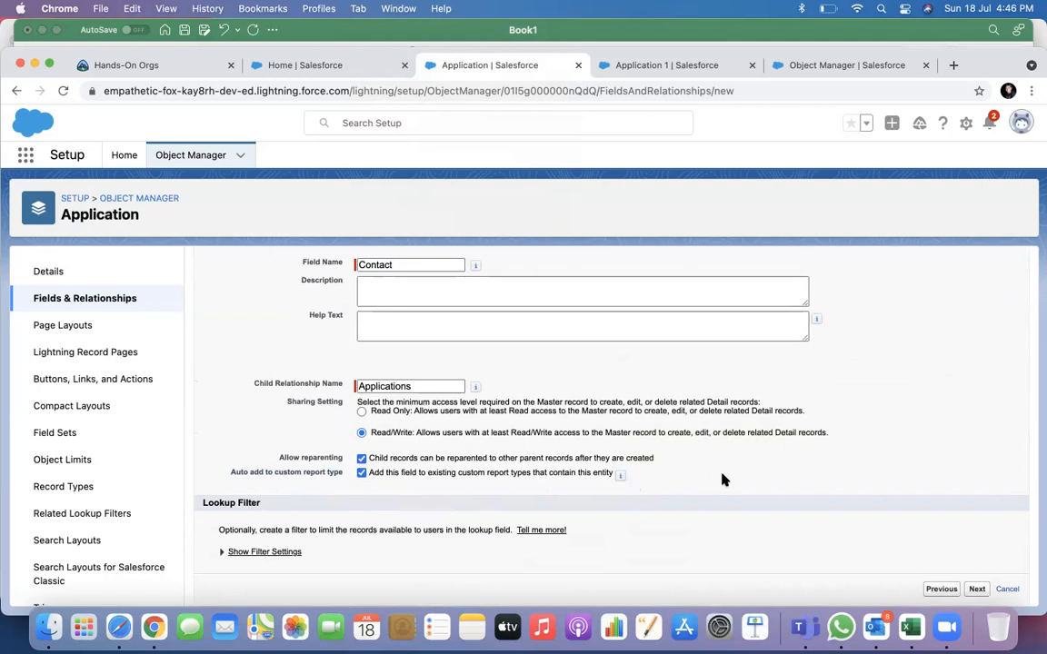
click(361, 459)
click(977, 589)
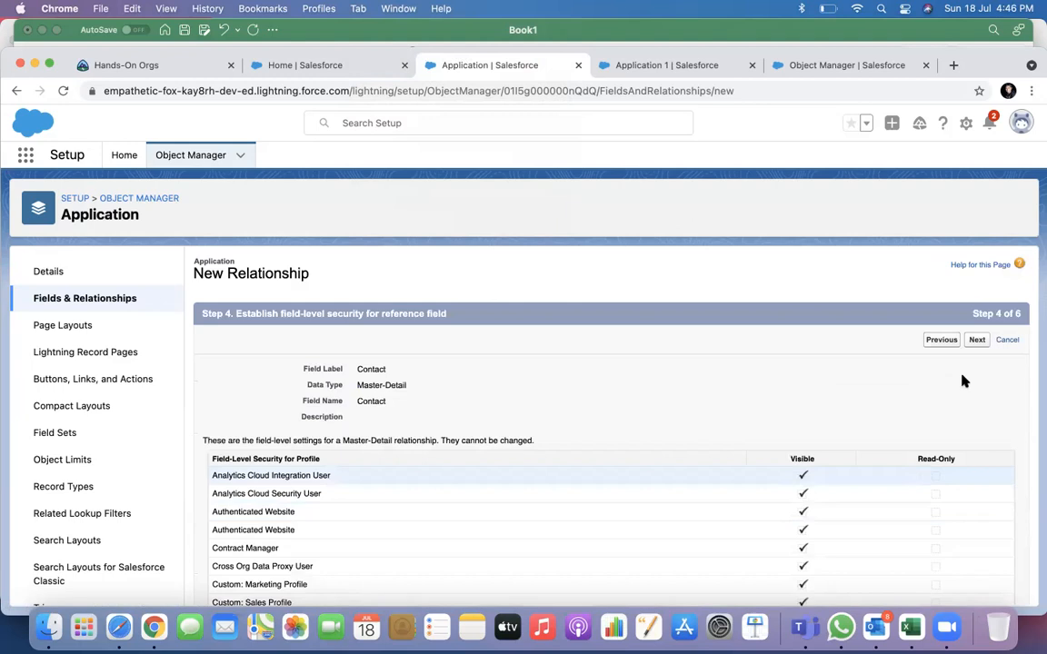
Accept the field-level security and Registration Layout, and try to create the Contact master-detail relationship.
click(977, 340)
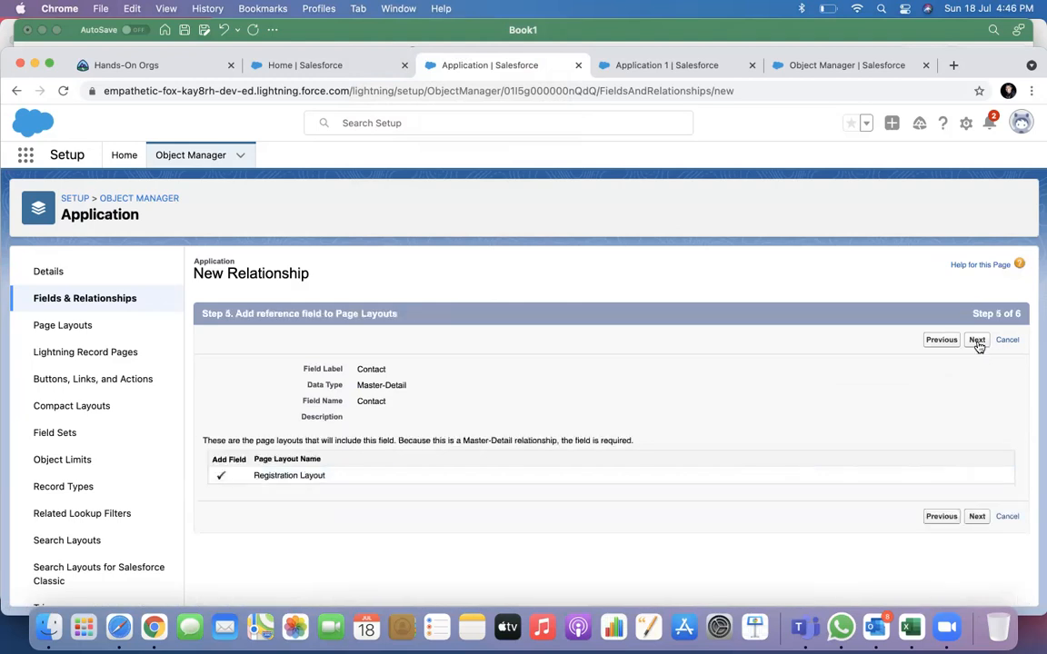
click(976, 341)
click(976, 341)
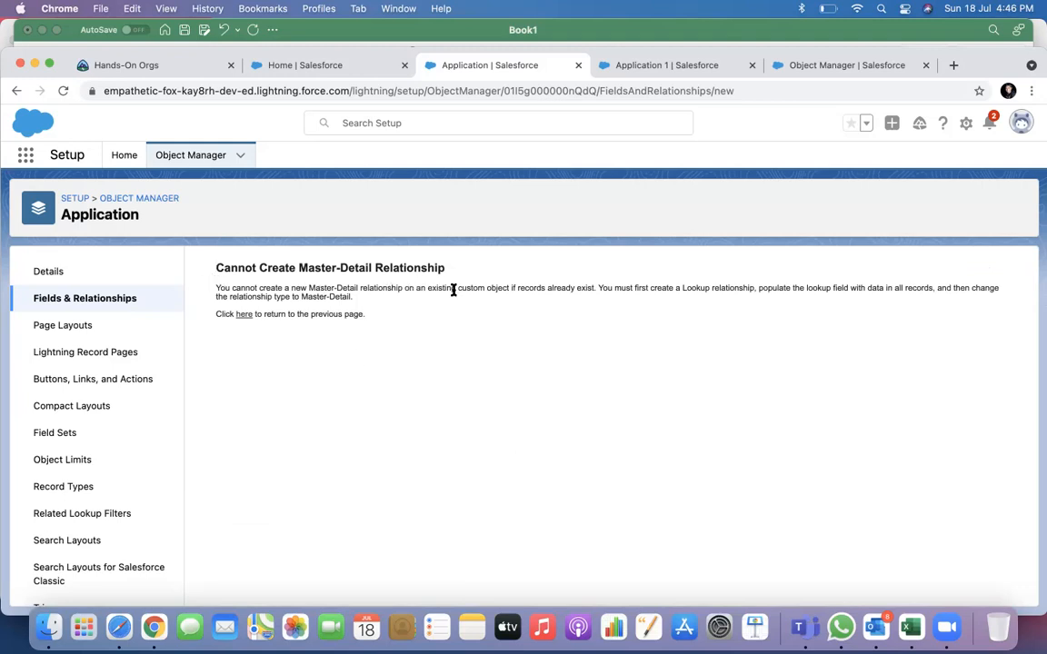
drag(511, 287, 595, 289)
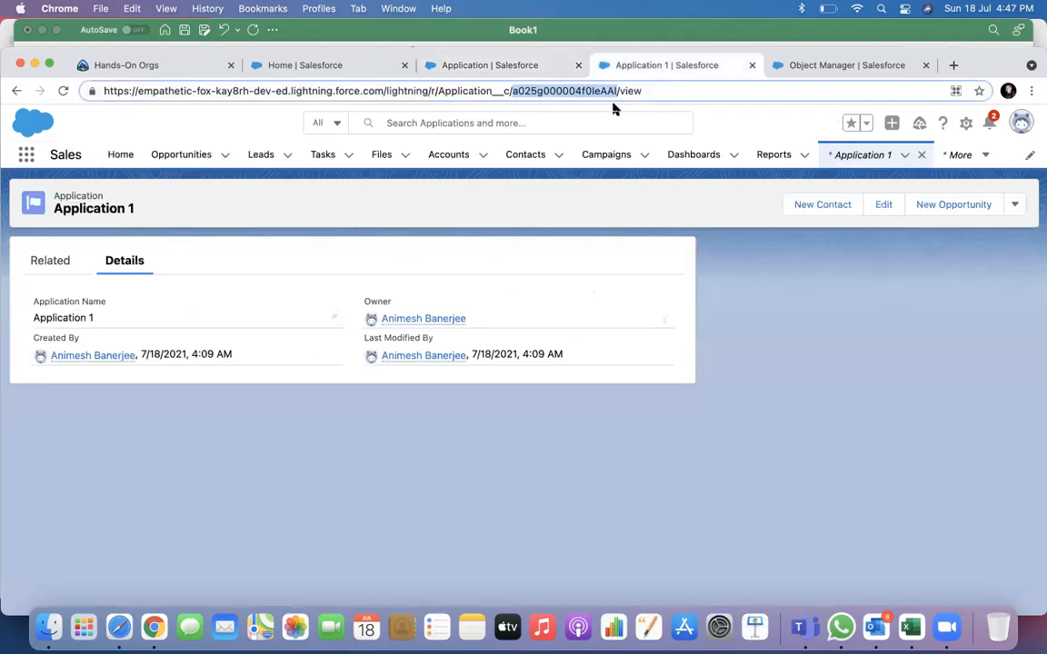
Show the existing Application records in the All list view.
click(861, 154)
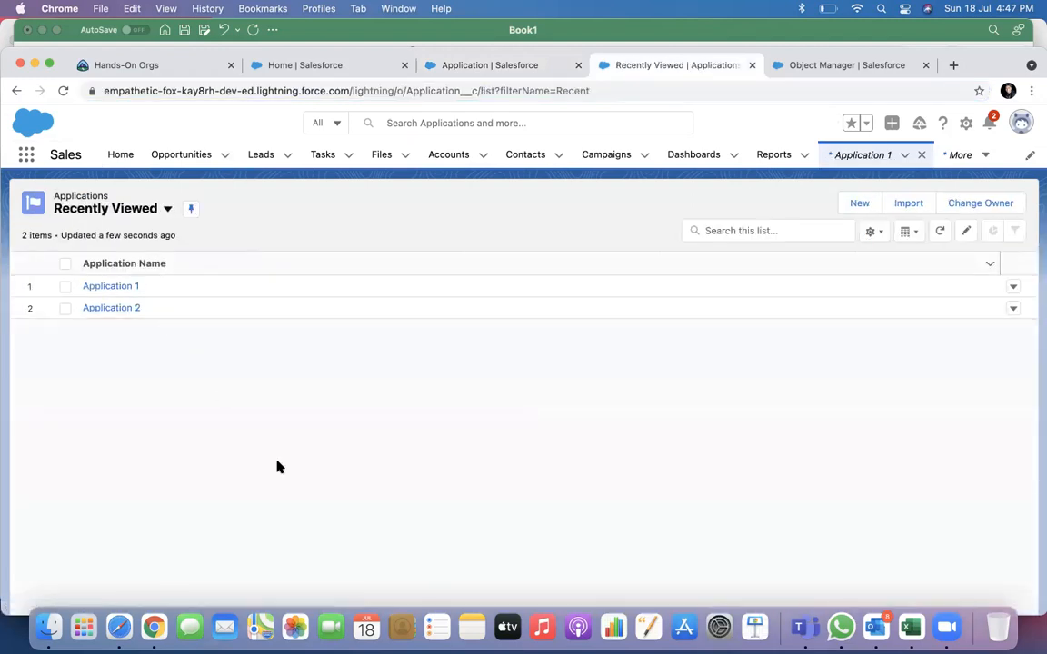
click(168, 208)
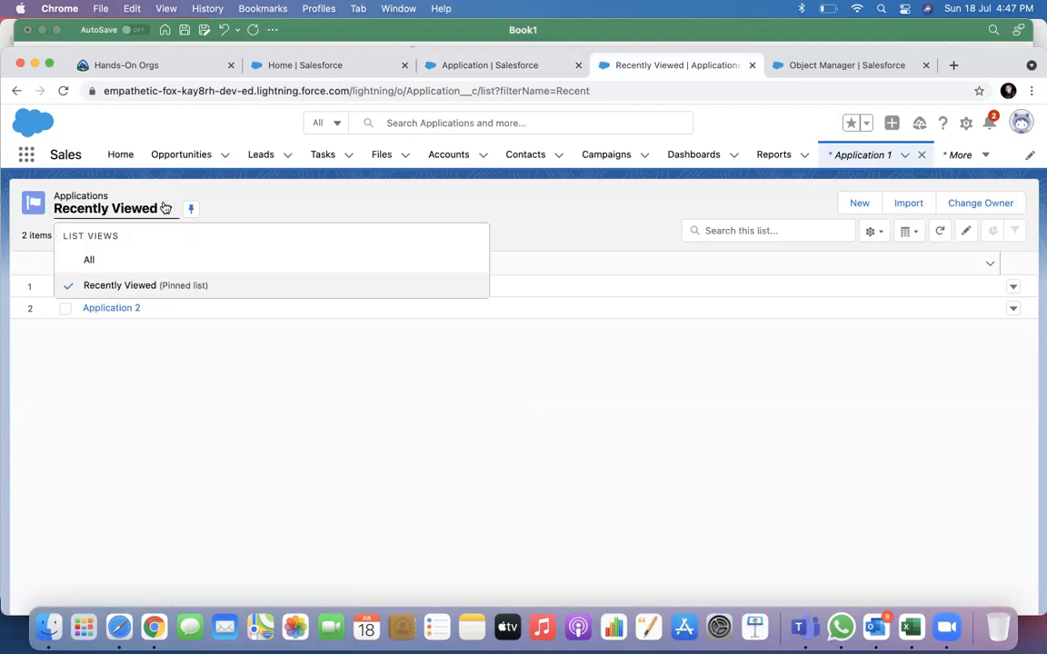
click(139, 260)
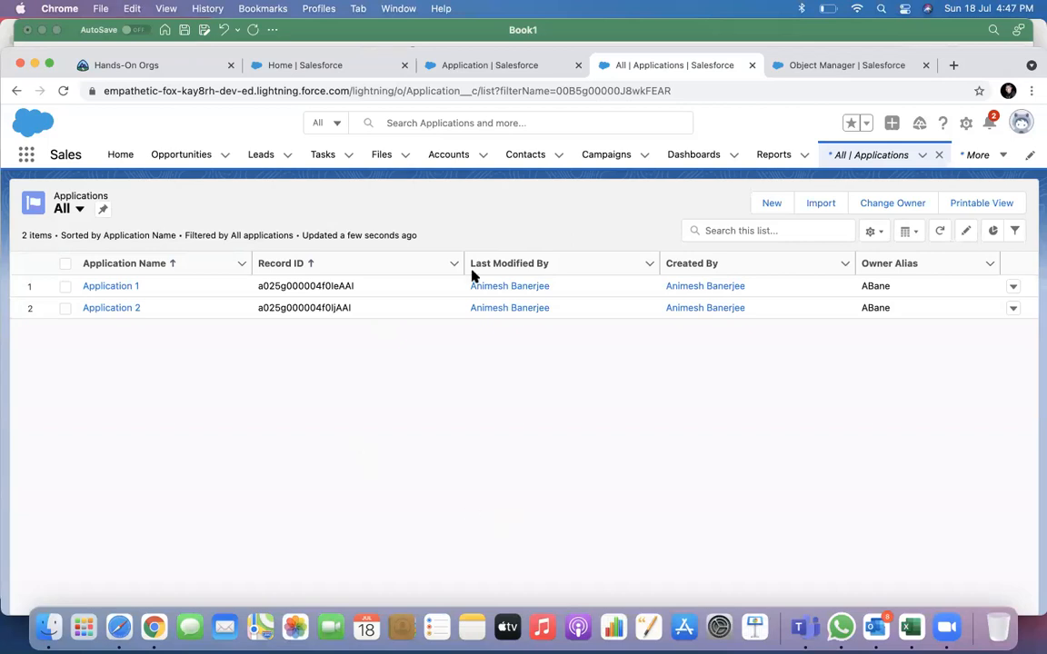
click(807, 63)
click(686, 65)
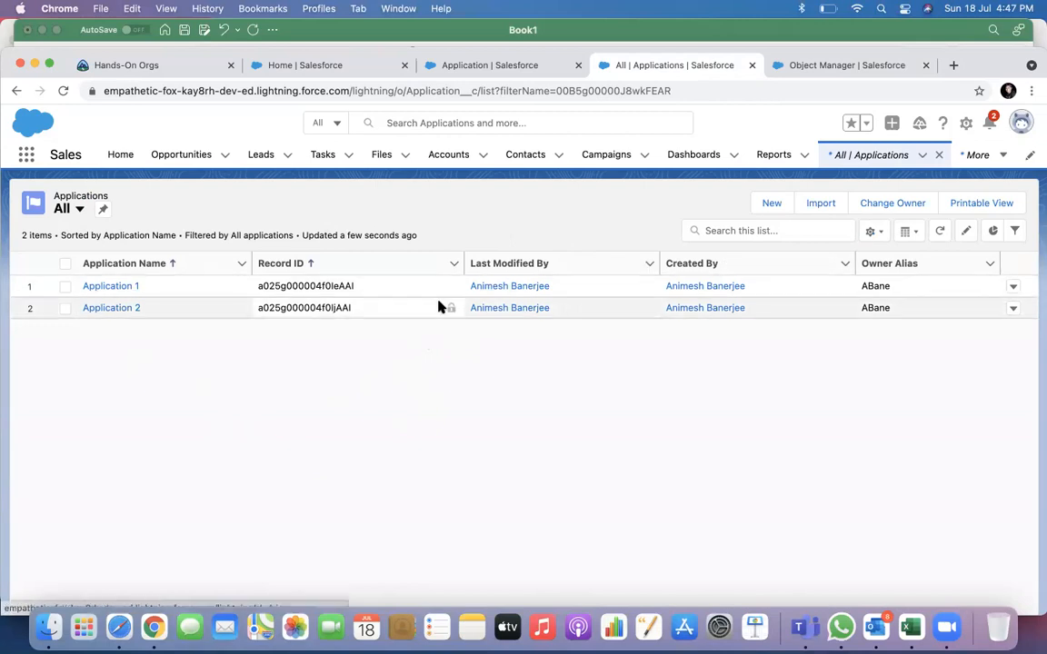
Delete the Application 2 record from the Applications list and confirm the deletion.
click(65, 287)
click(64, 308)
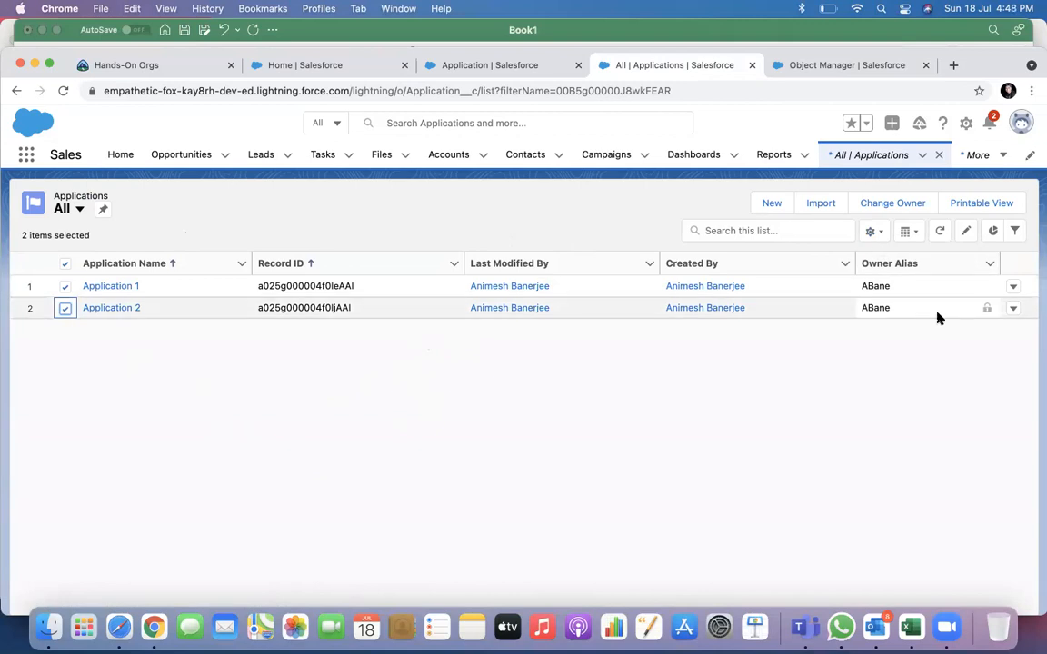
click(1011, 309)
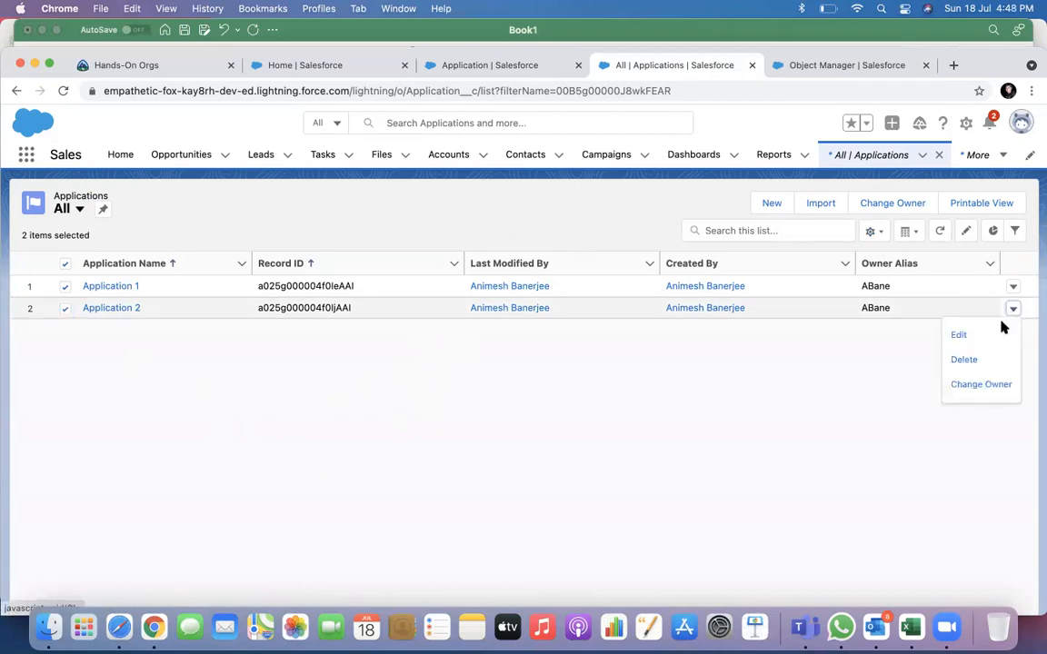
click(963, 358)
click(713, 406)
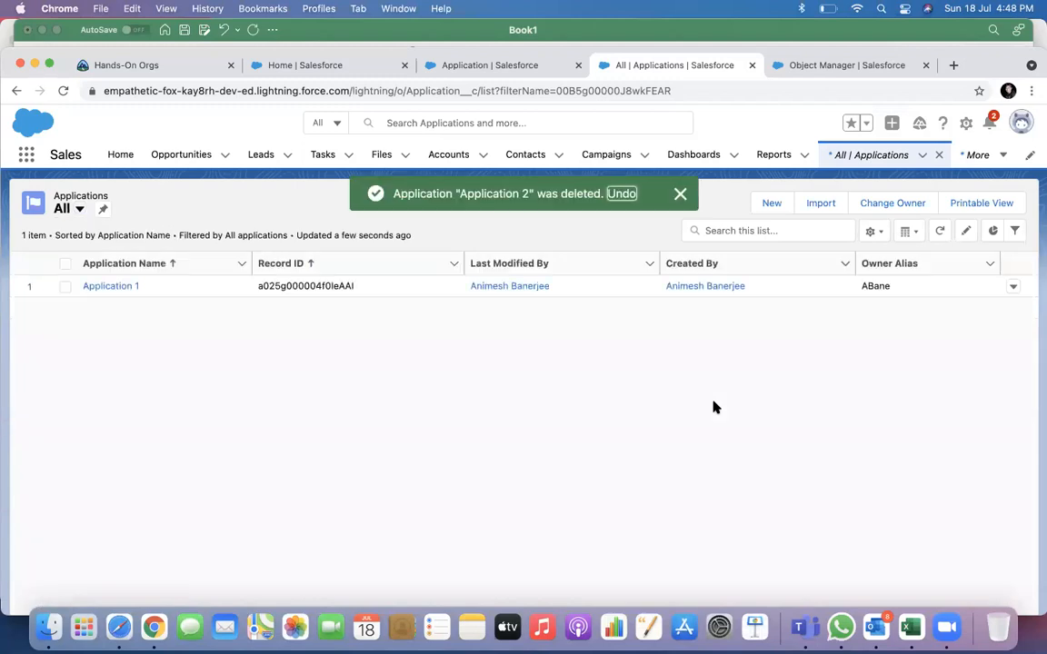
Delete the remaining Application 1 record and confirm the deletion.
click(65, 287)
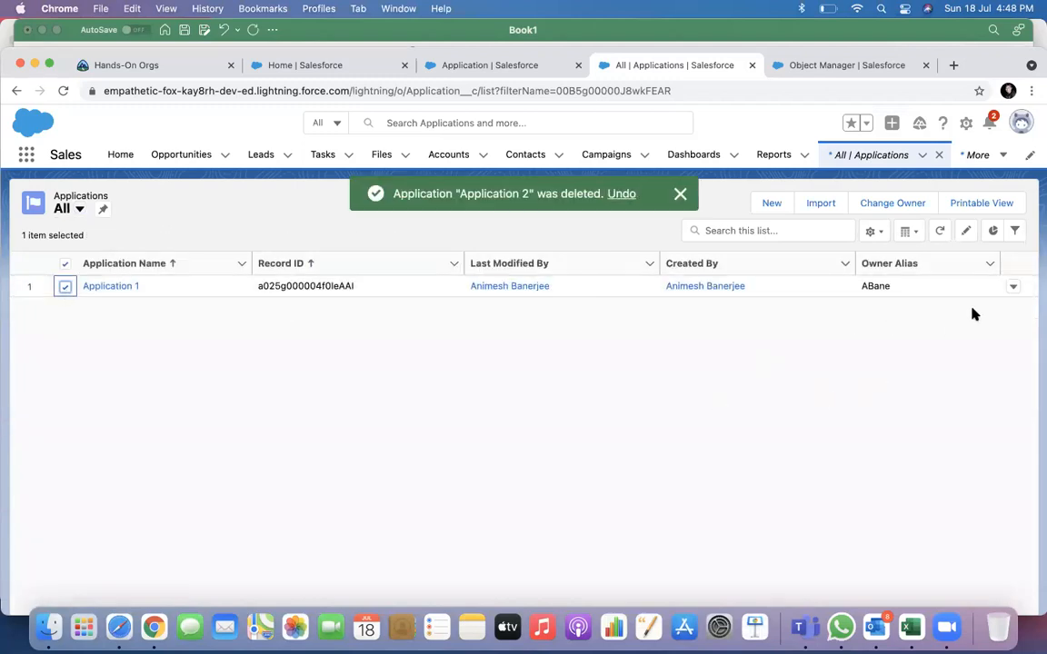
click(1014, 288)
click(970, 339)
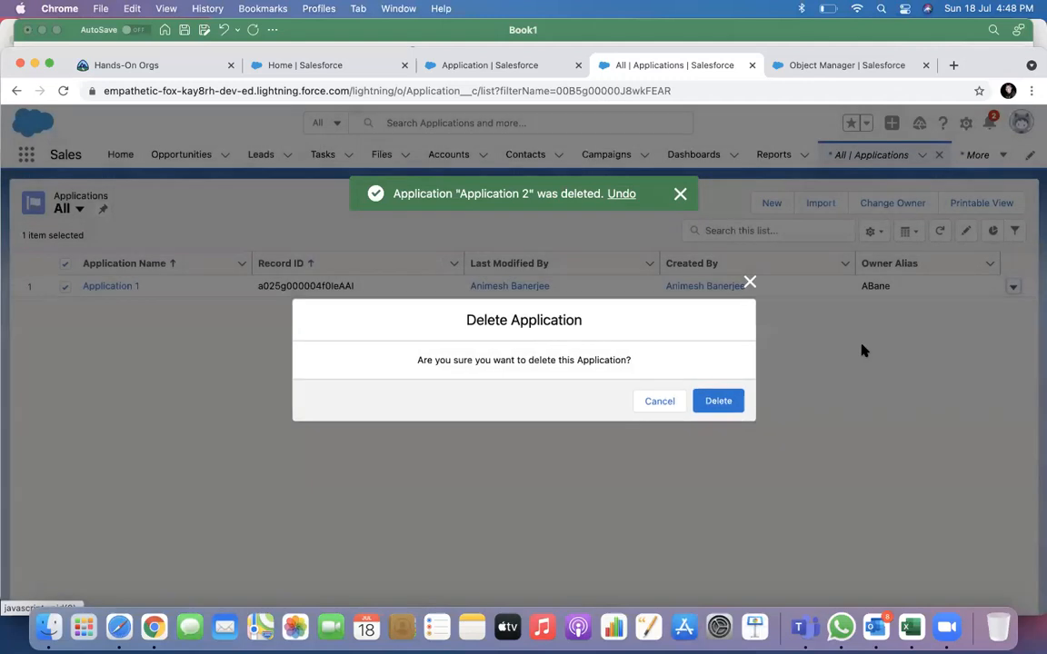
click(723, 402)
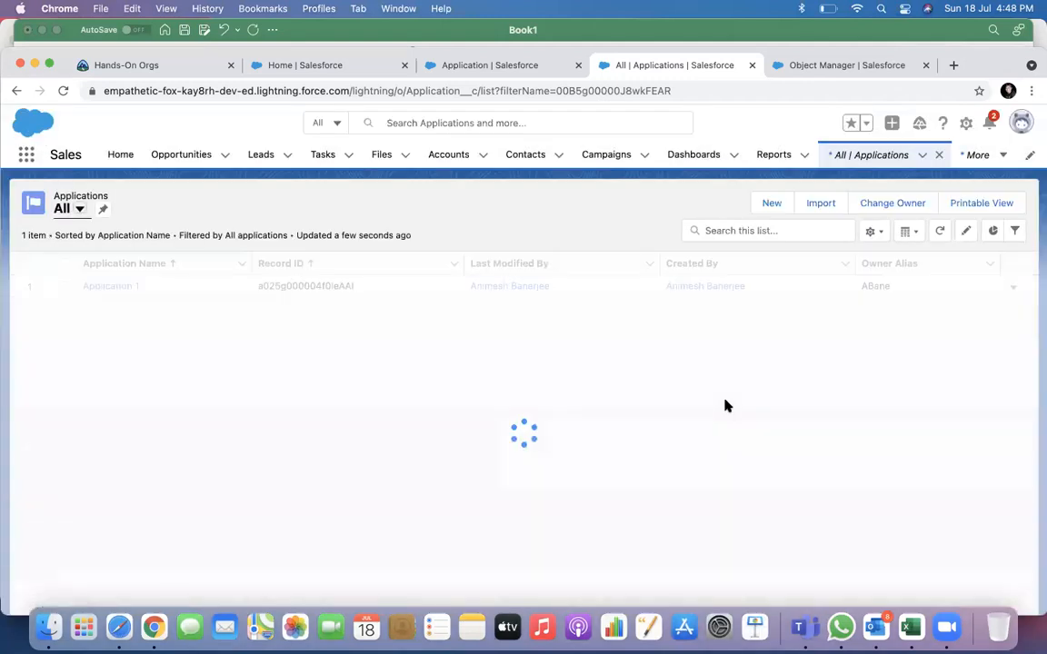
Return to the Application object's setup and start a new custom field of type Master-Detail Relationship.
click(511, 65)
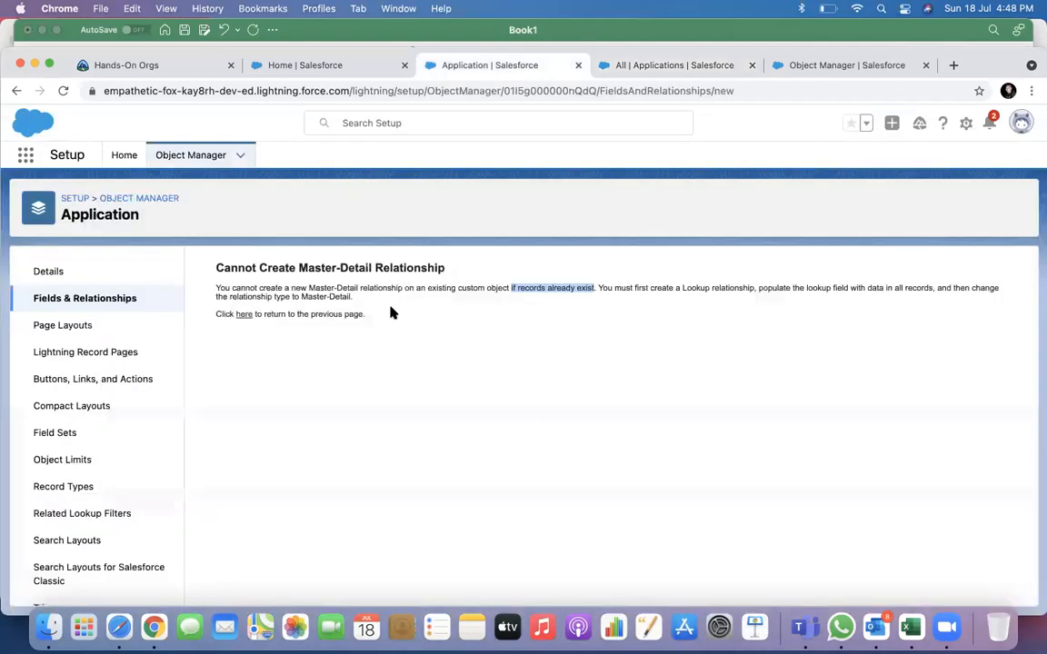
click(243, 314)
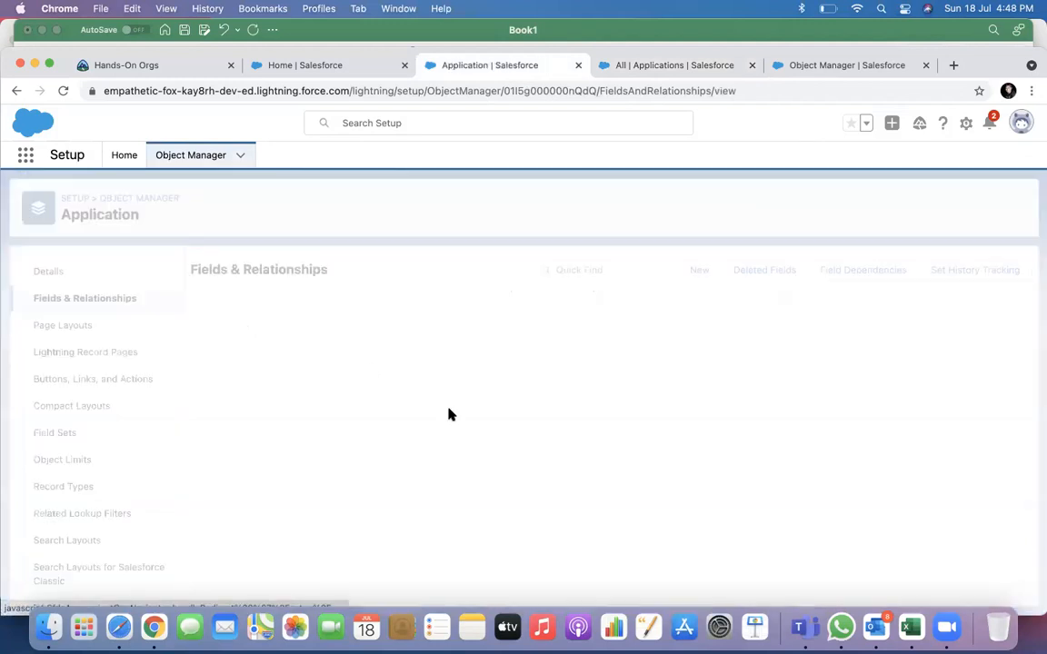
click(692, 270)
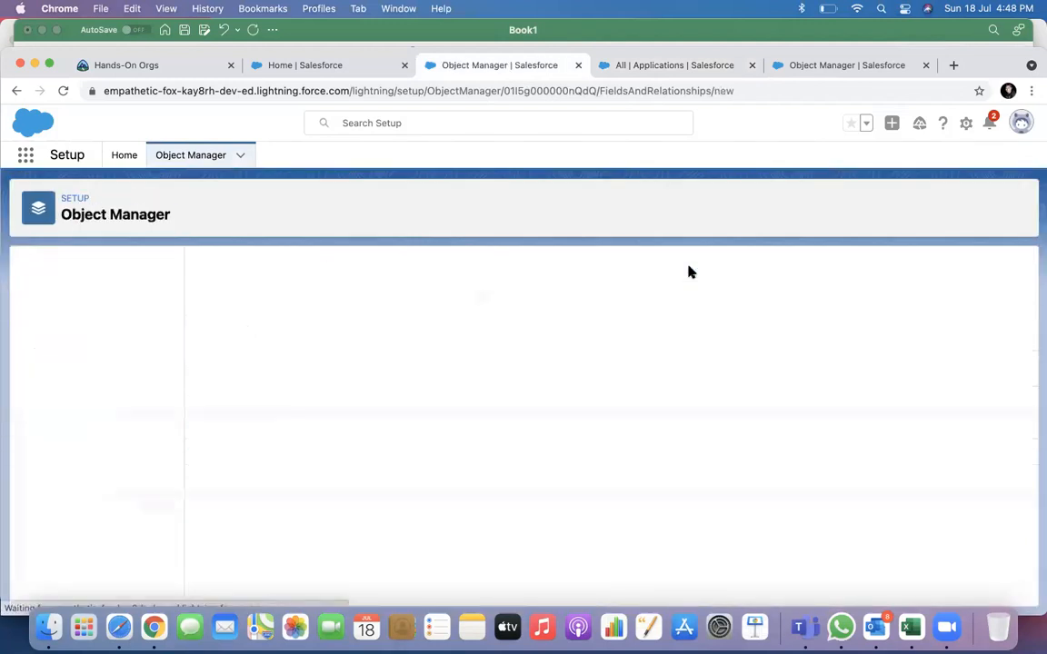
scroll(647, 363, down, 3)
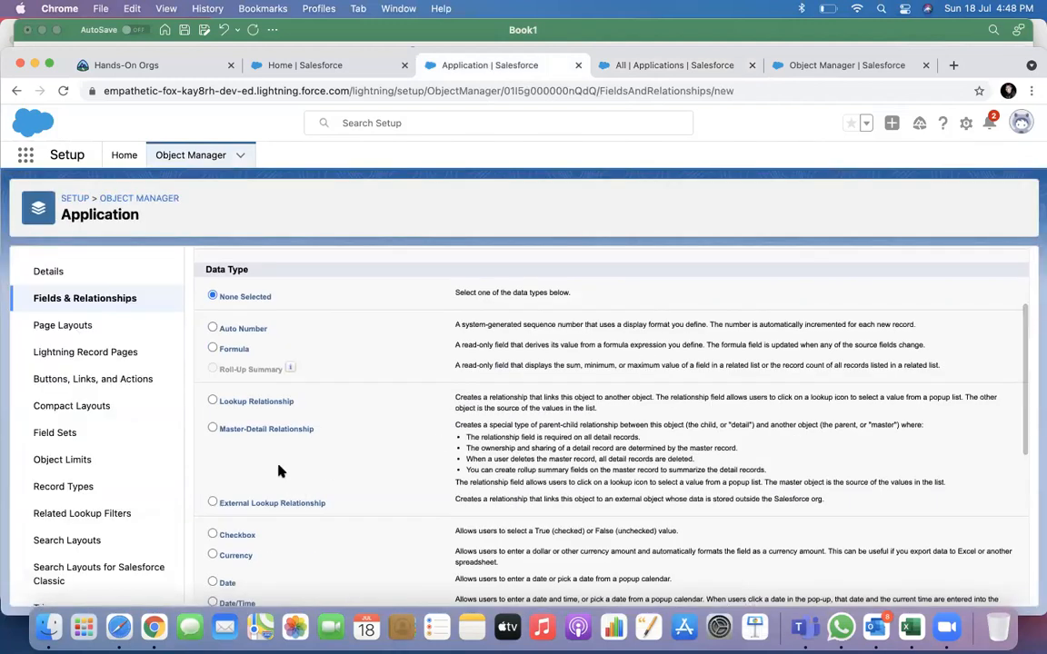
click(283, 433)
scroll(565, 441, down, 5)
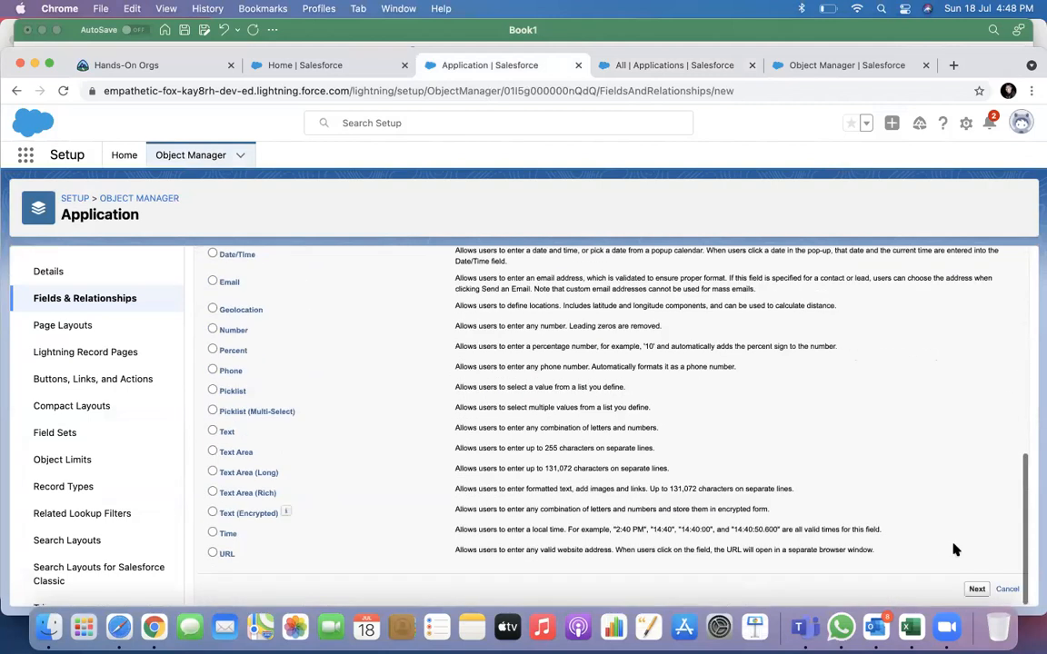
click(975, 589)
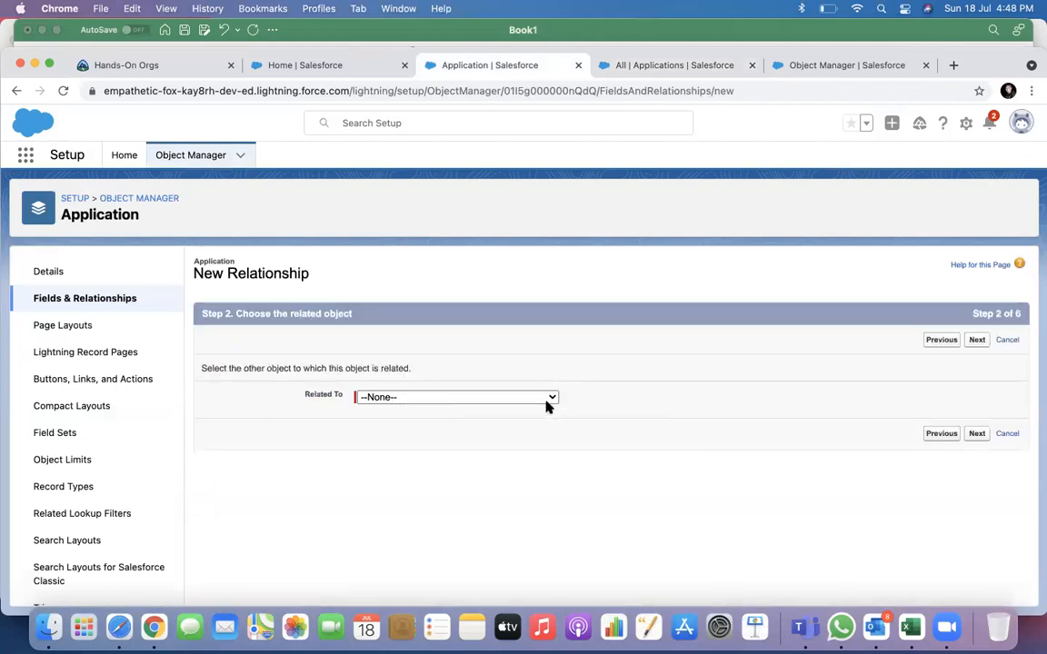
Set Contact as the related object of the new relationship and continue to the field naming.
click(543, 400)
scroll(499, 493, down, 5)
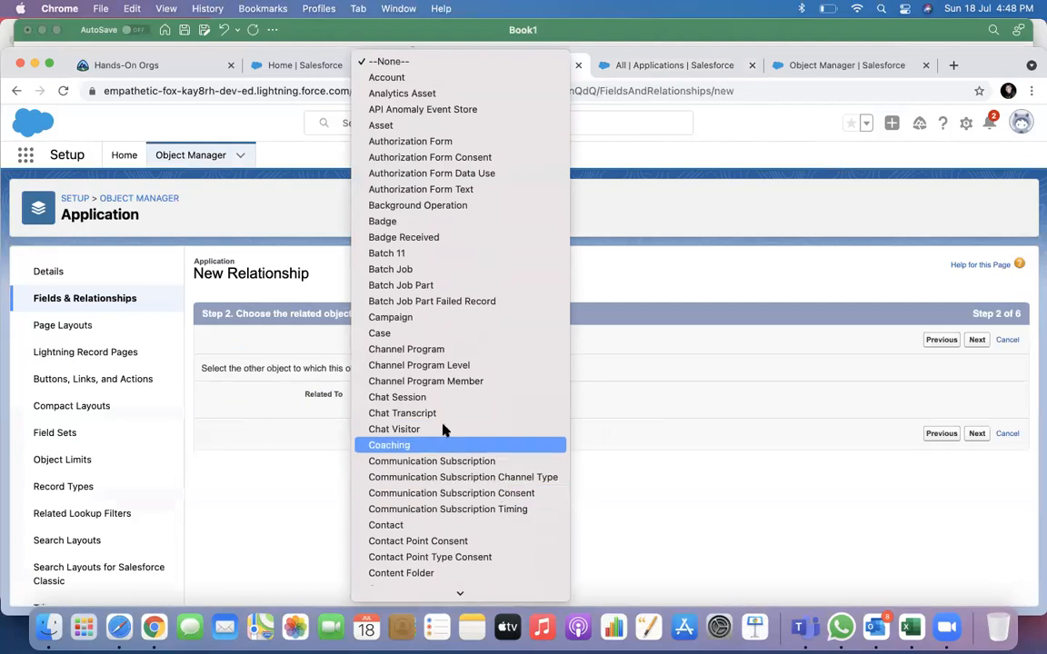
click(407, 525)
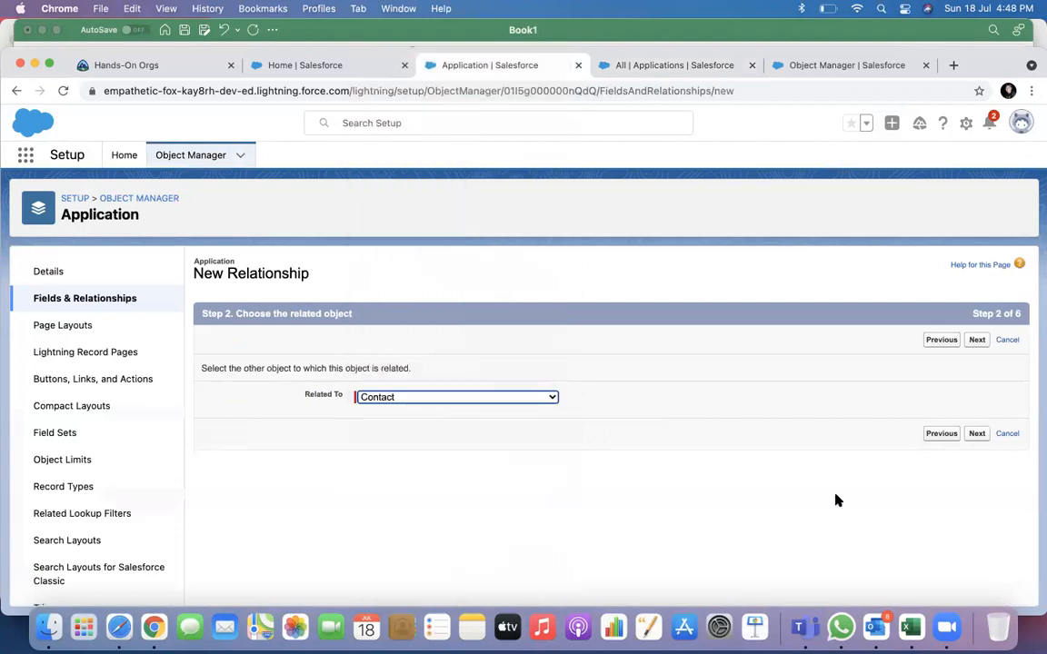
click(976, 434)
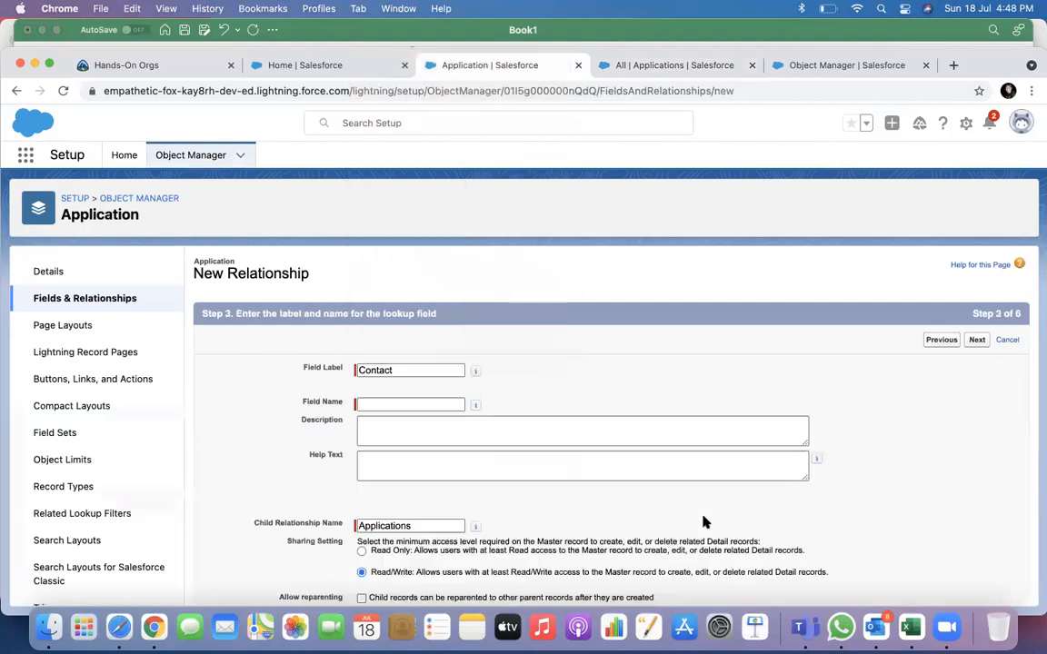
Use Contact as the field name of the new master-detail relationship, with Read/Write sharing and Applications as child relationship name, and continue.
click(411, 404)
scroll(575, 493, down, 3)
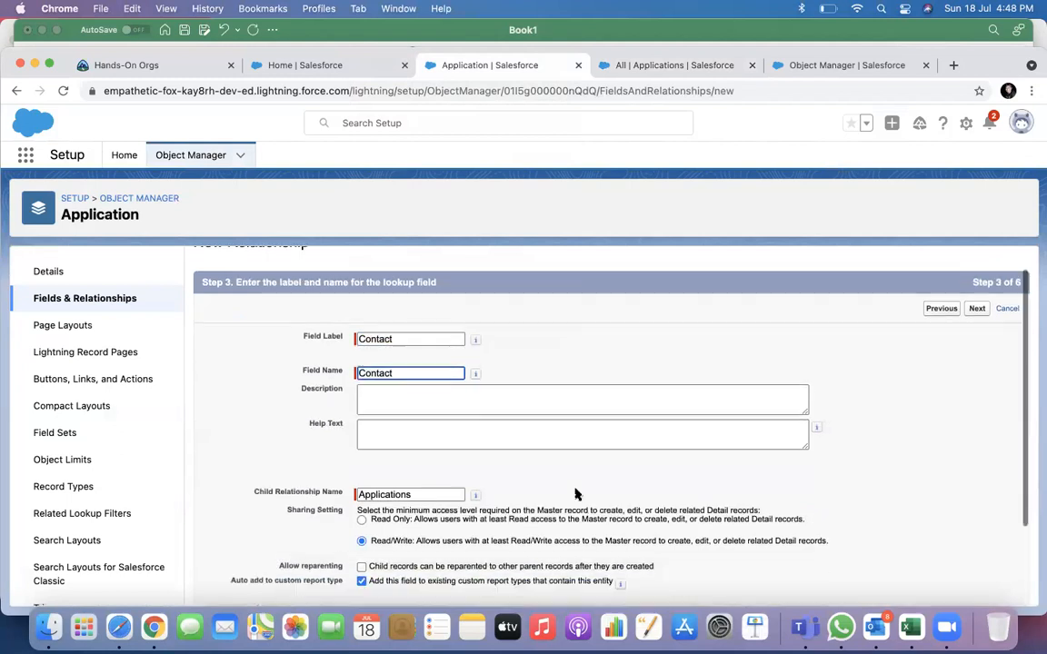
click(382, 457)
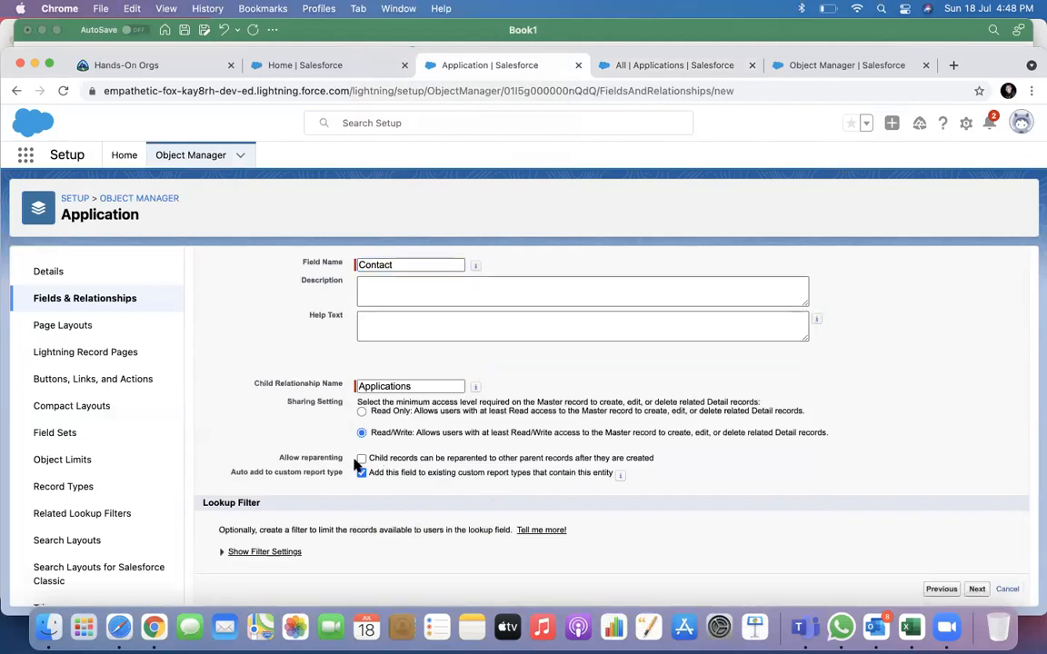
click(360, 458)
click(977, 589)
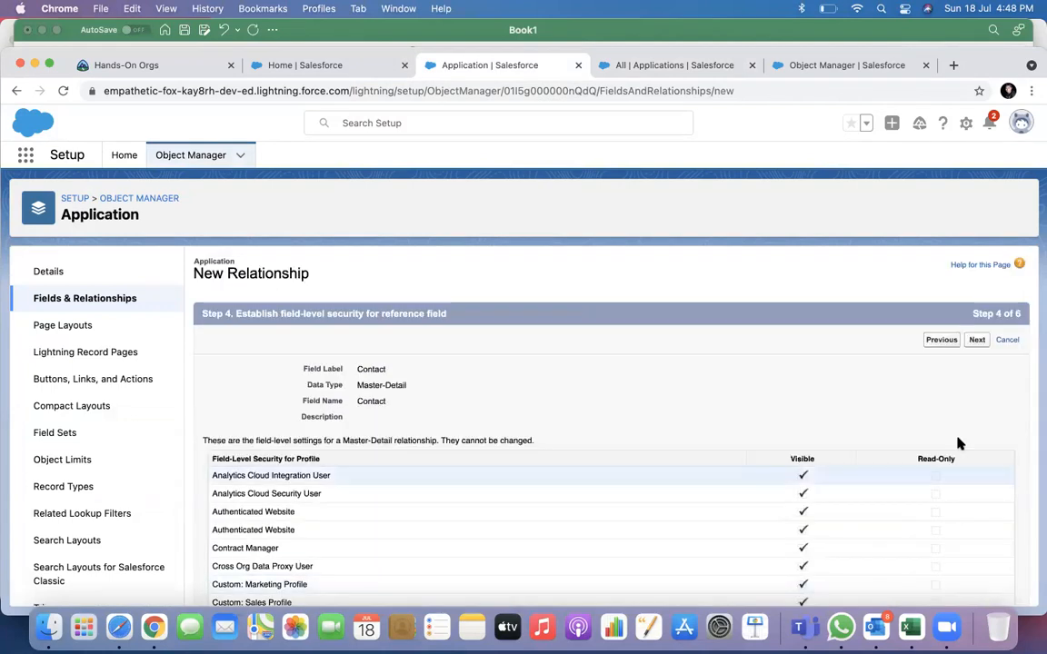
Accept the field-level security, page layouts and Applications related list for the Contact relationship, and save the field.
click(976, 340)
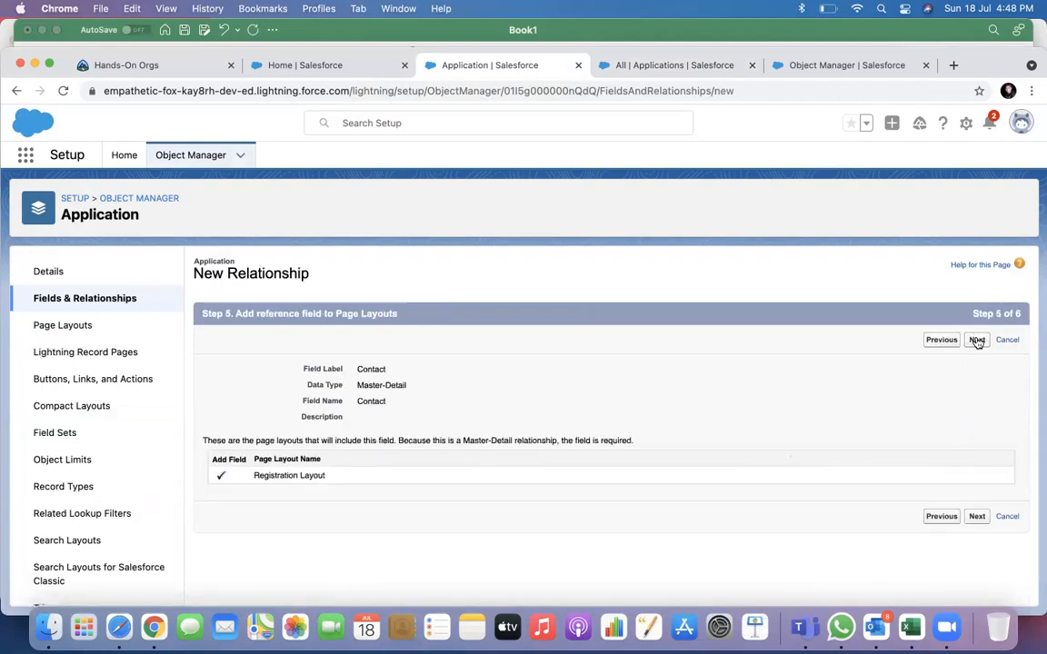
click(977, 340)
click(971, 338)
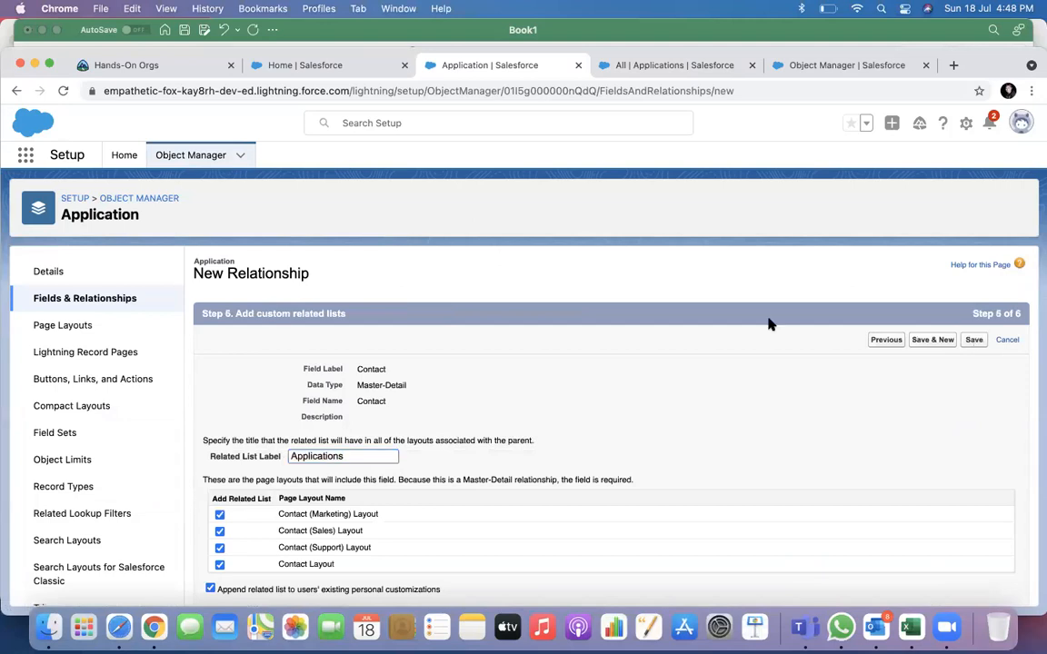
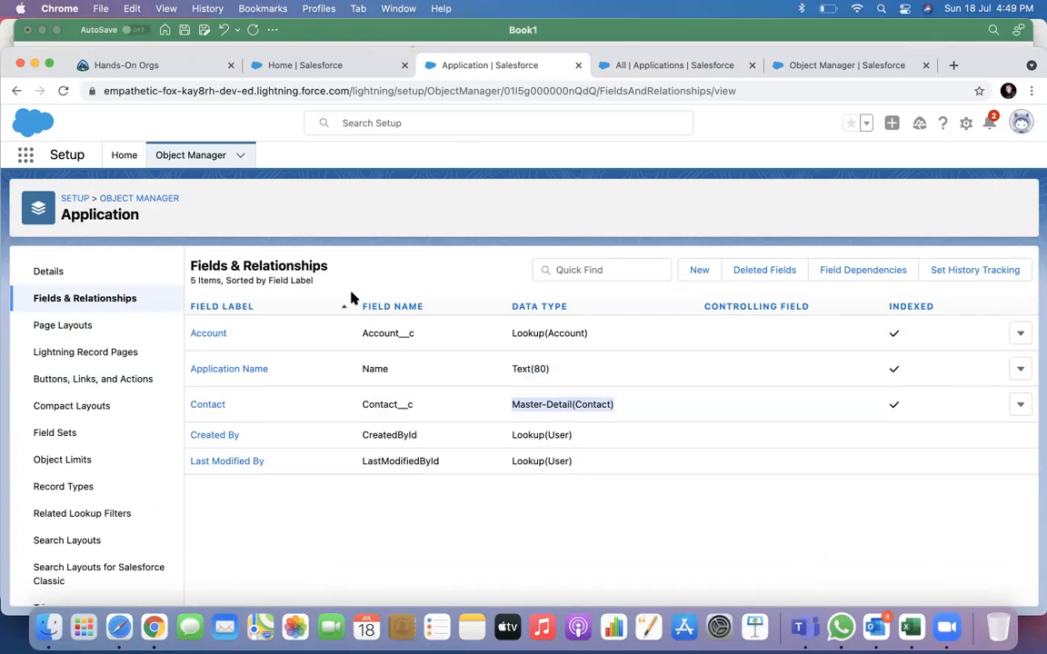
Reload the Sales home page, switch to the Service app and open its Applications list.
click(307, 66)
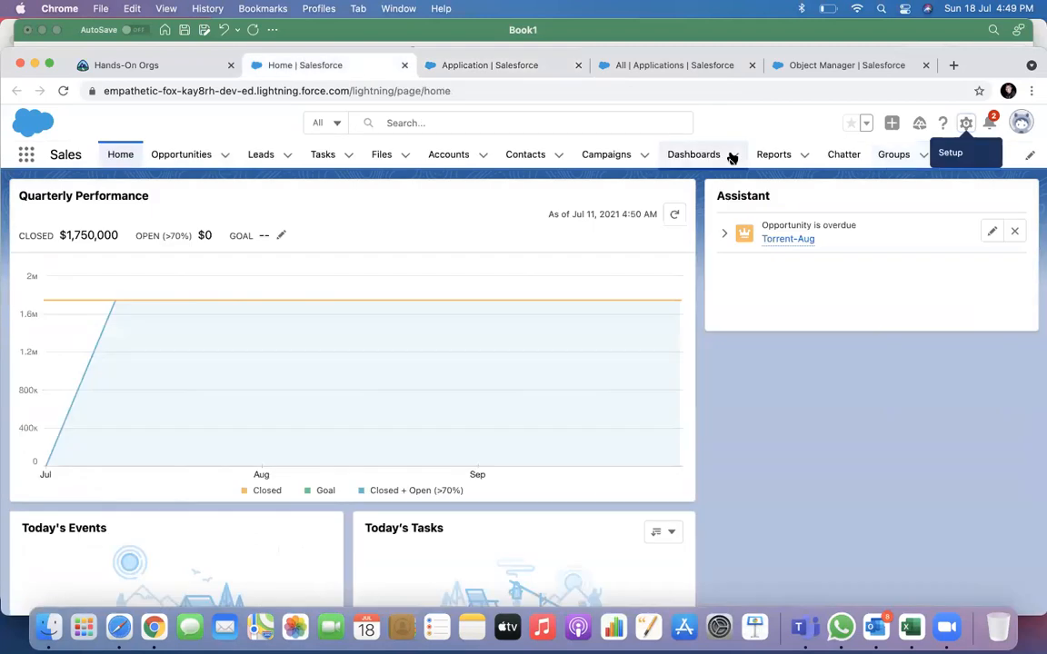
click(981, 155)
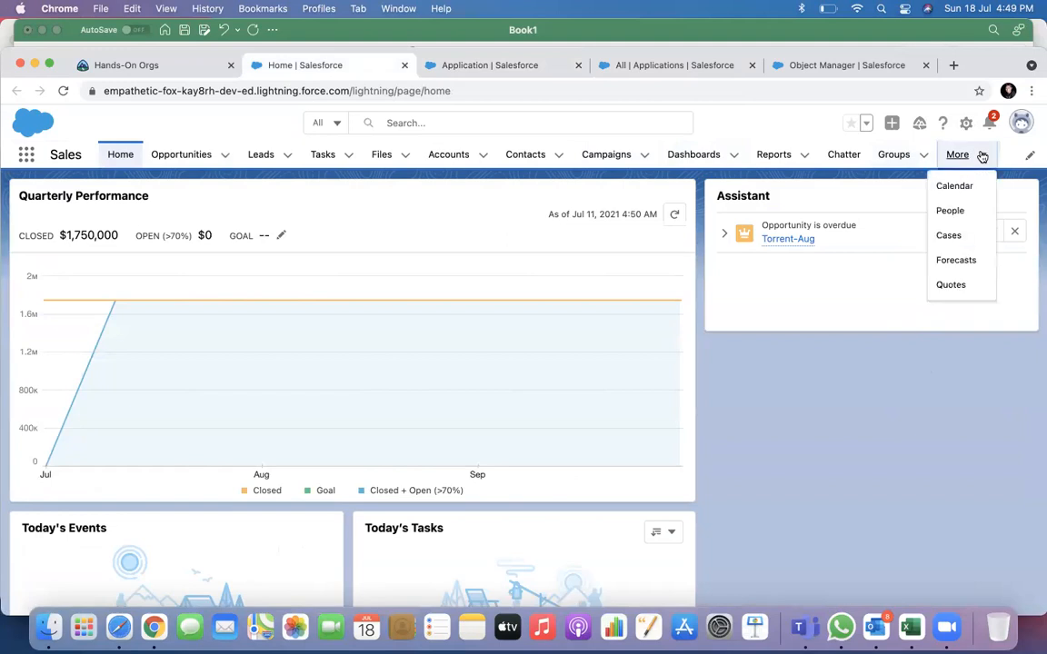
click(62, 92)
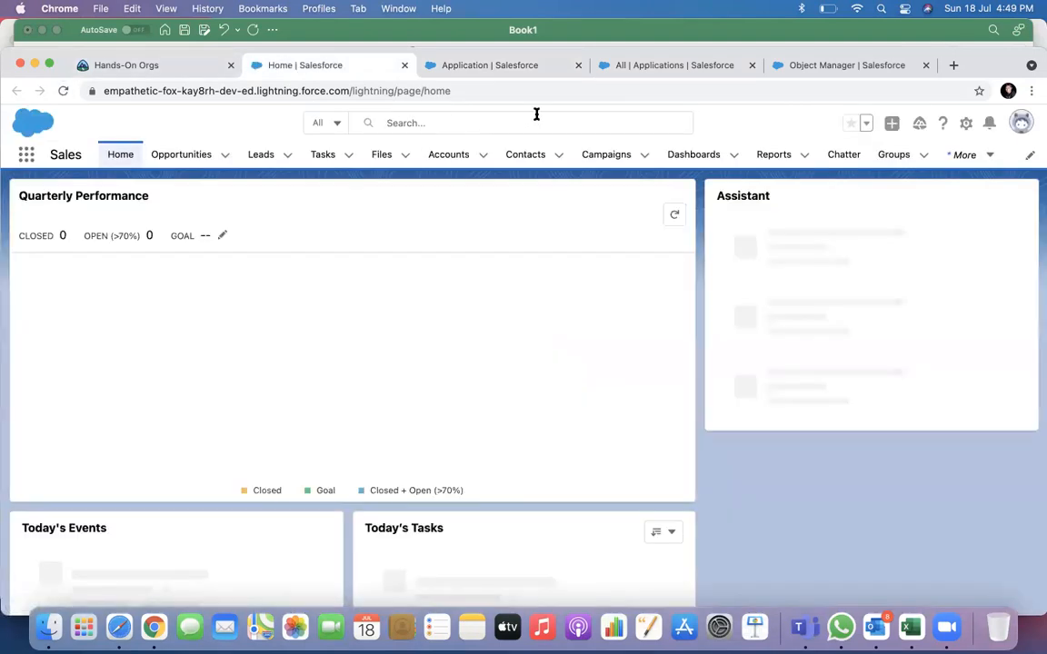
click(27, 156)
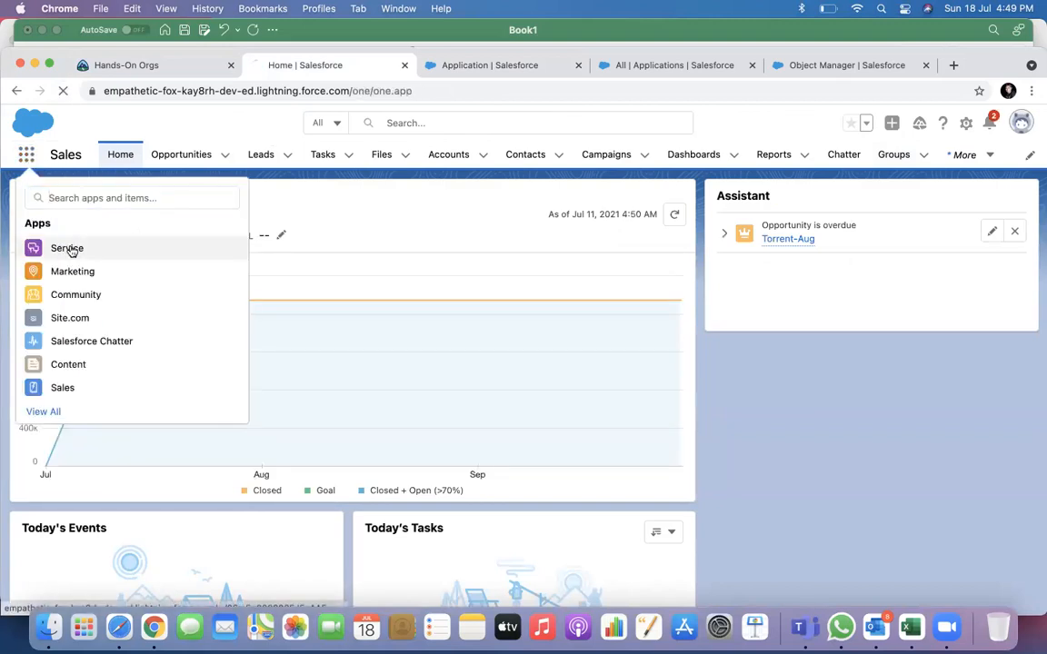
click(69, 249)
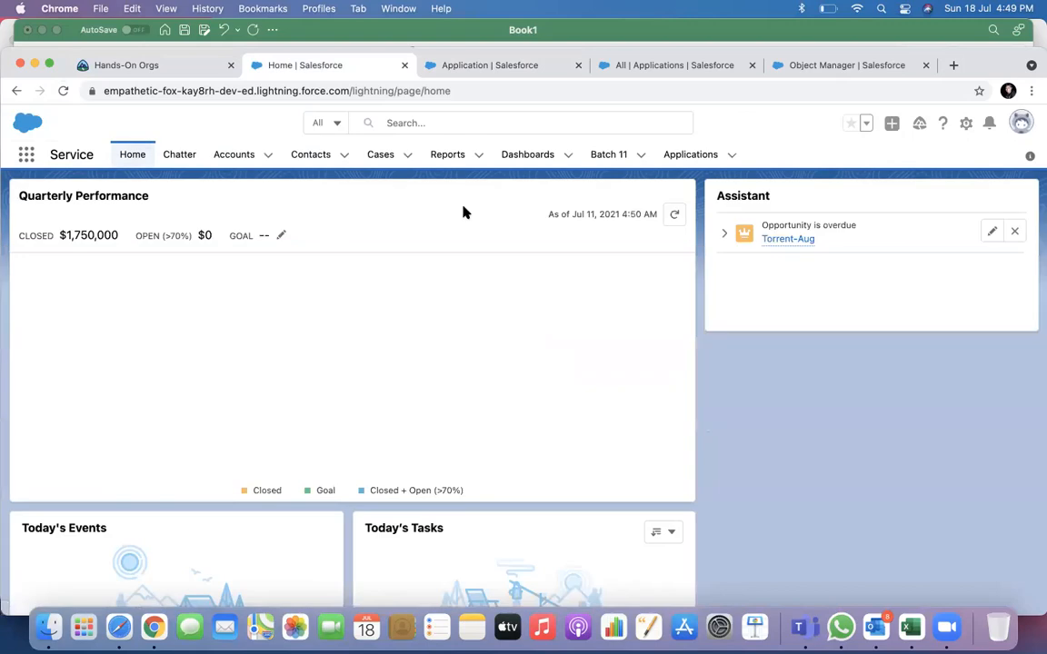
click(688, 156)
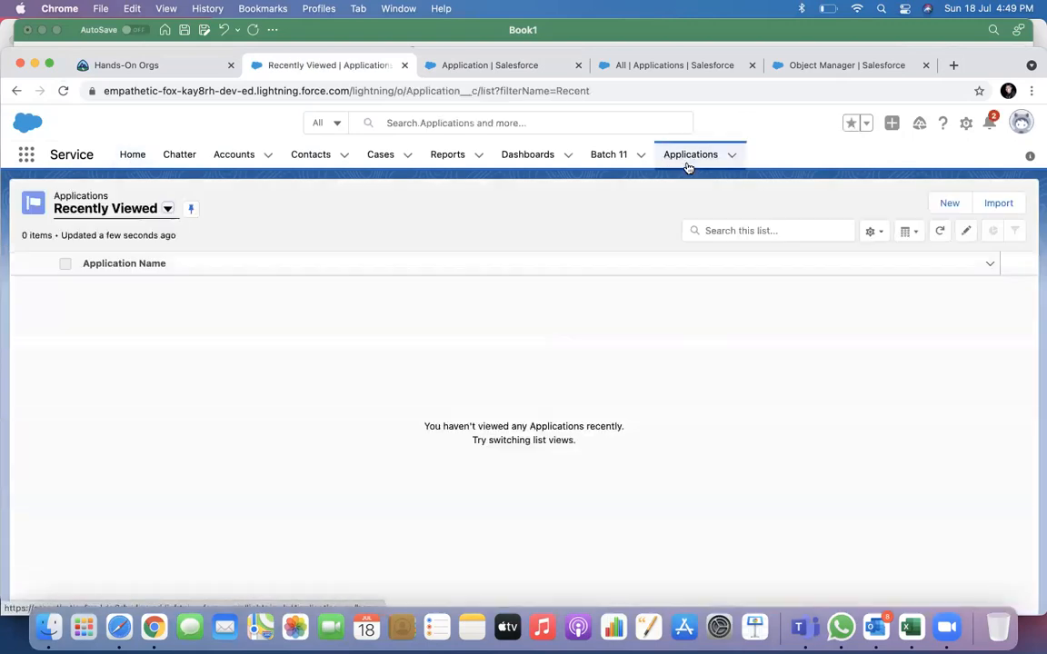
Start a new Application record named Application 1 and try to save it without a contact.
click(942, 206)
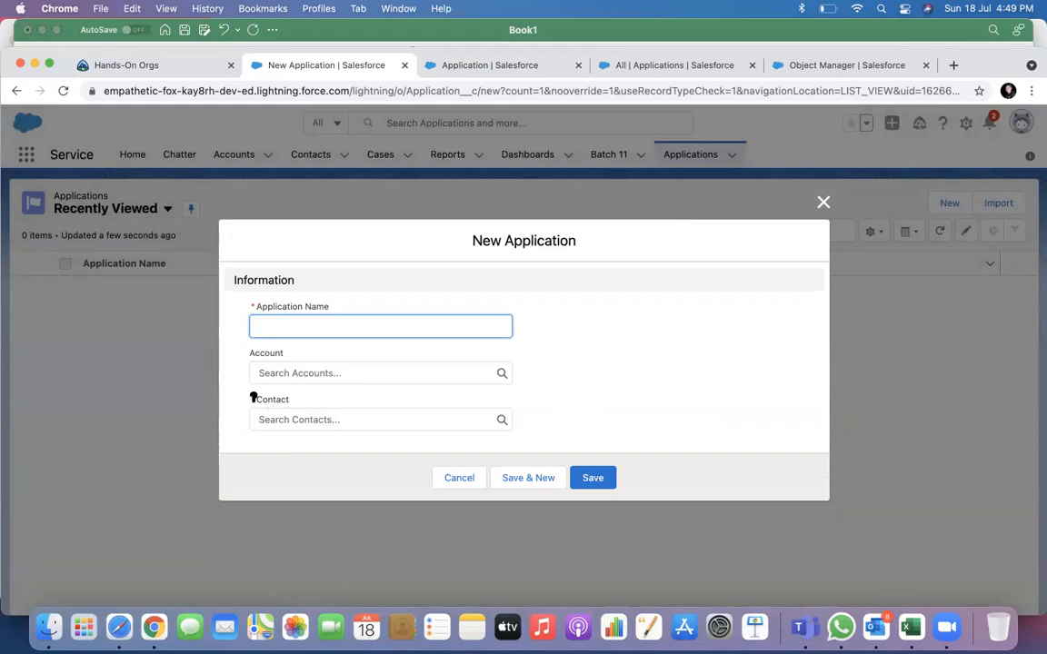
text(App)
text(licz)
text(tion 1)
click(614, 404)
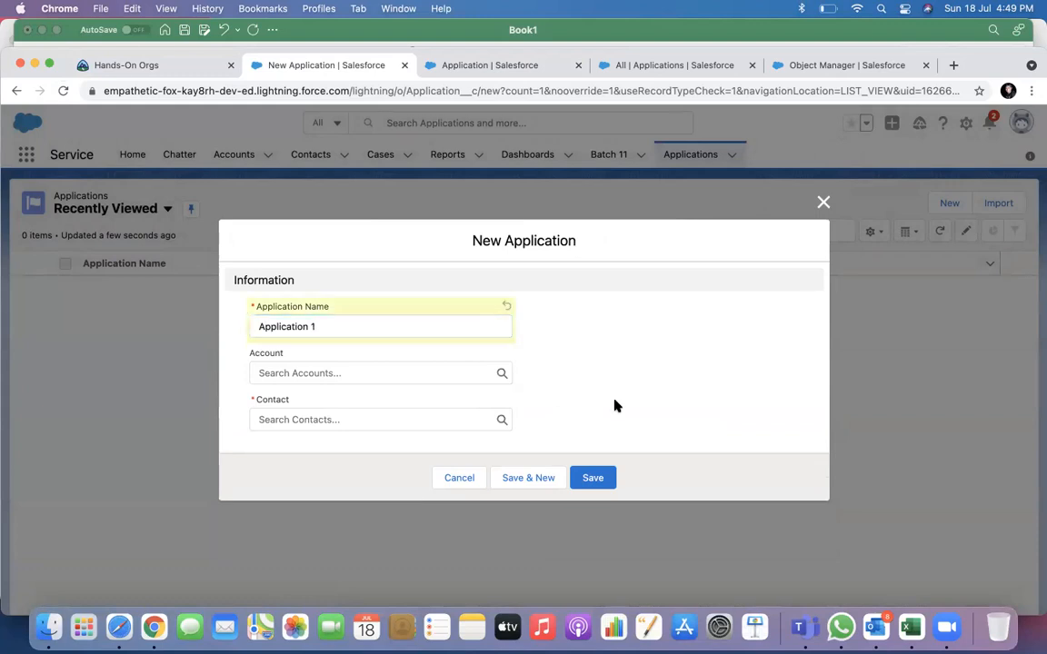
click(593, 478)
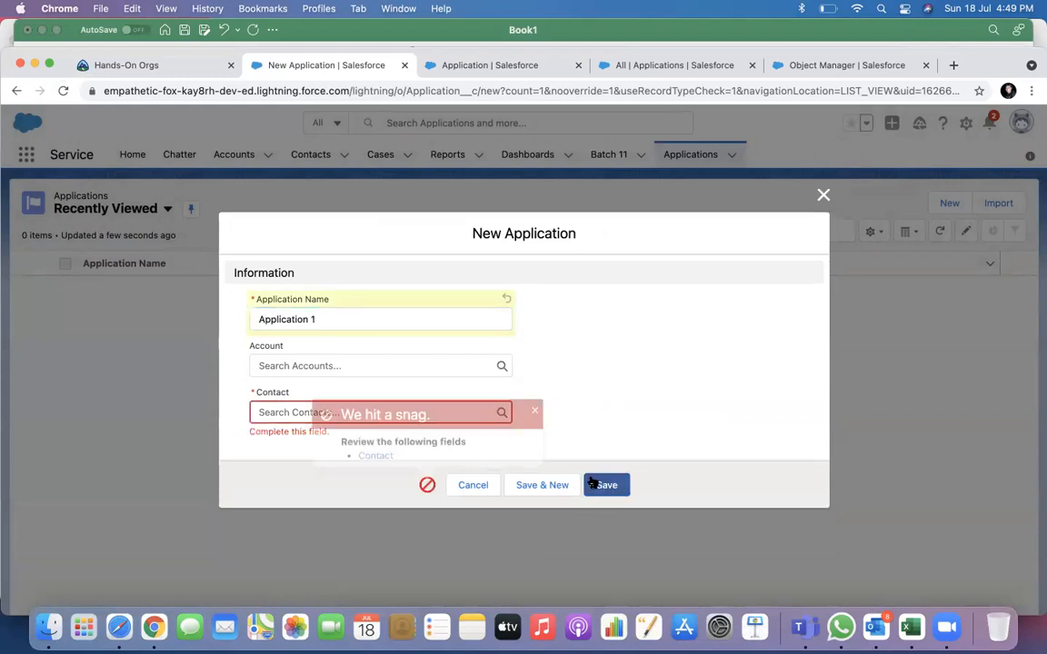
Choose a recent contact and the Torrent account for Application 1, and save the record.
click(534, 404)
click(422, 418)
click(344, 362)
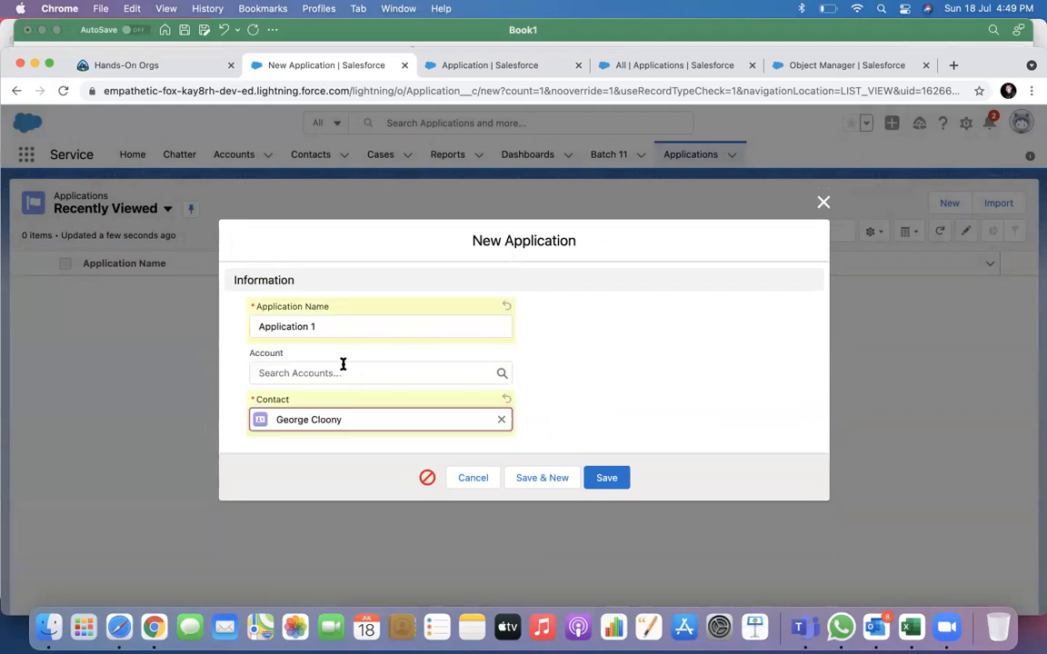
click(328, 365)
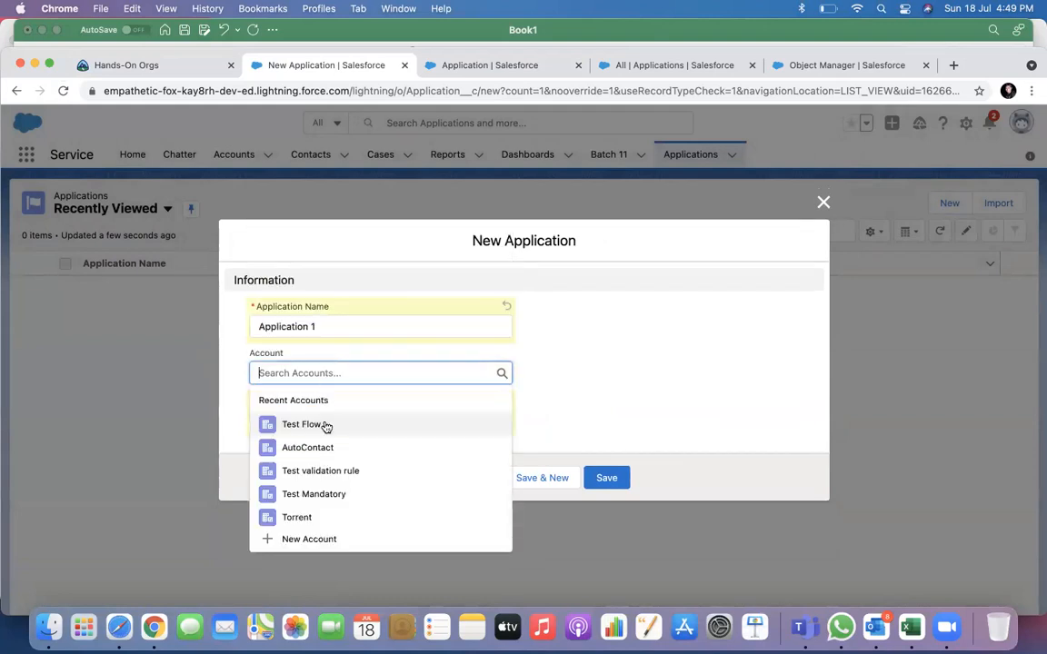
click(300, 517)
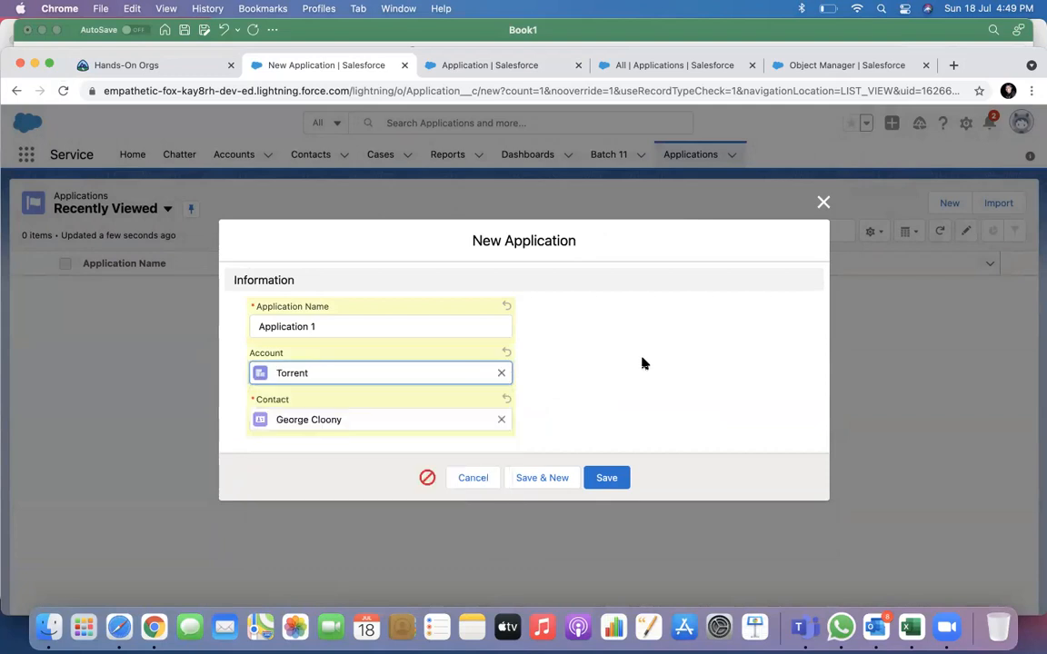
click(620, 483)
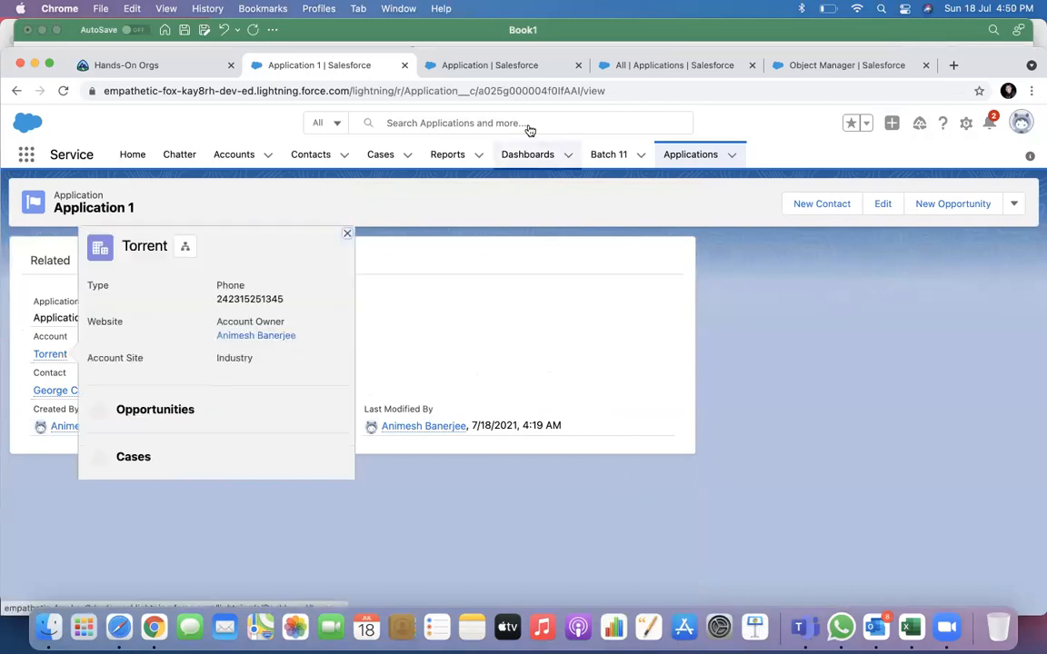
Try making the Application object's Account lookup field always require a value, and discard the edit.
click(511, 71)
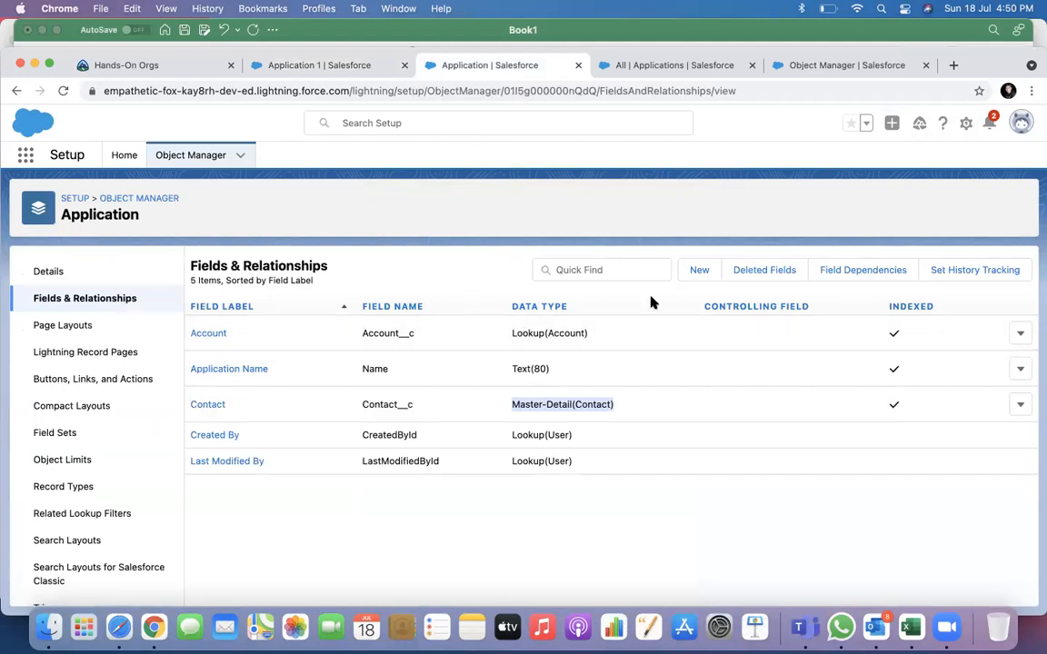
click(217, 333)
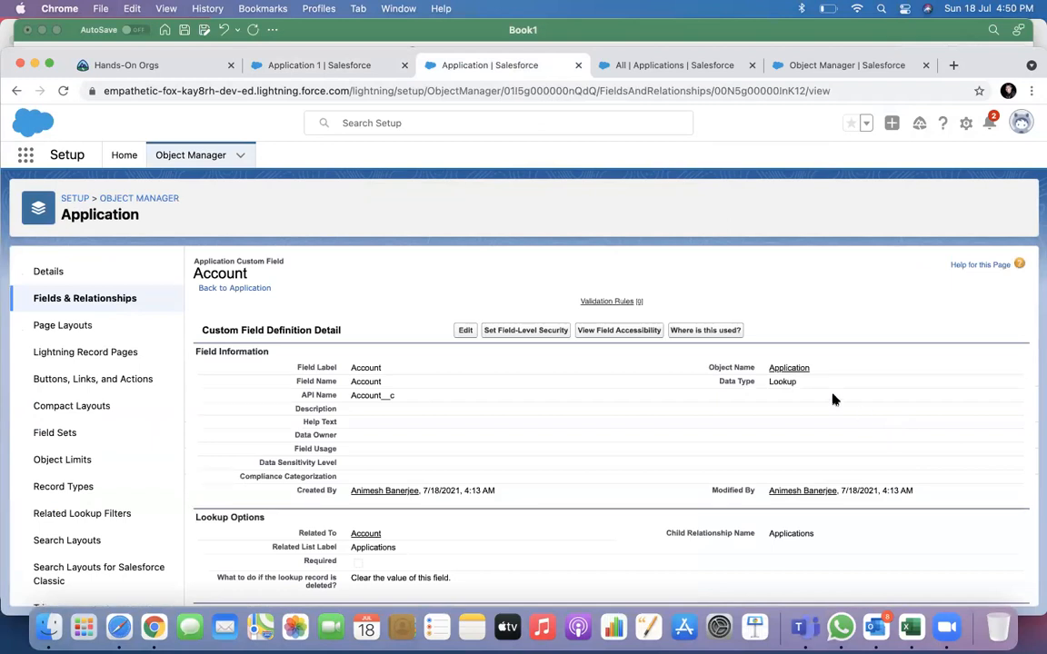
scroll(834, 400, down, 1)
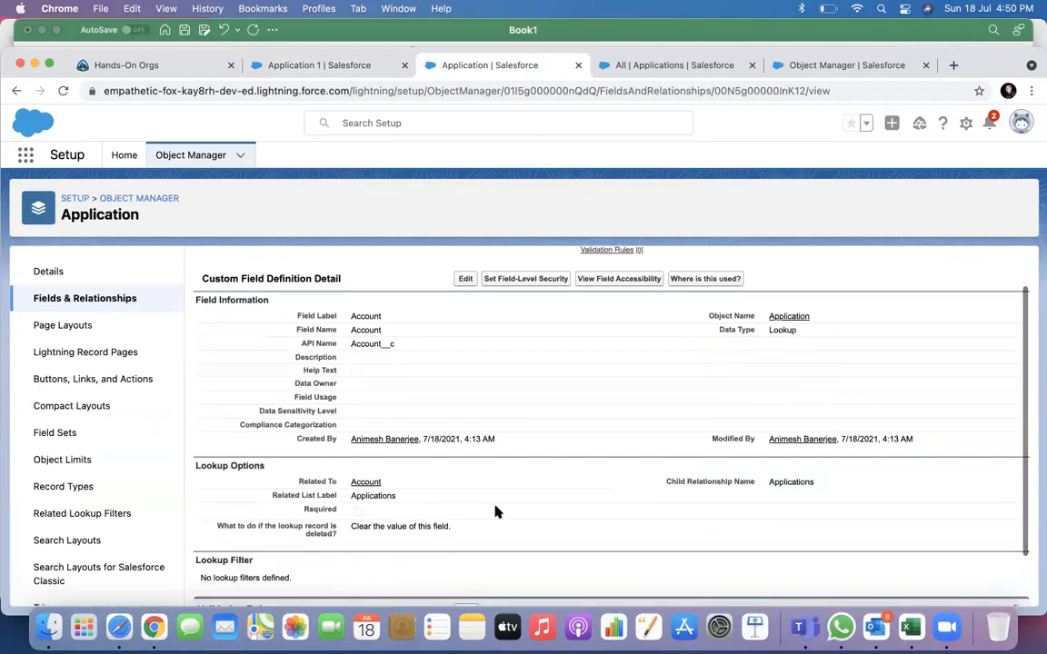
click(466, 279)
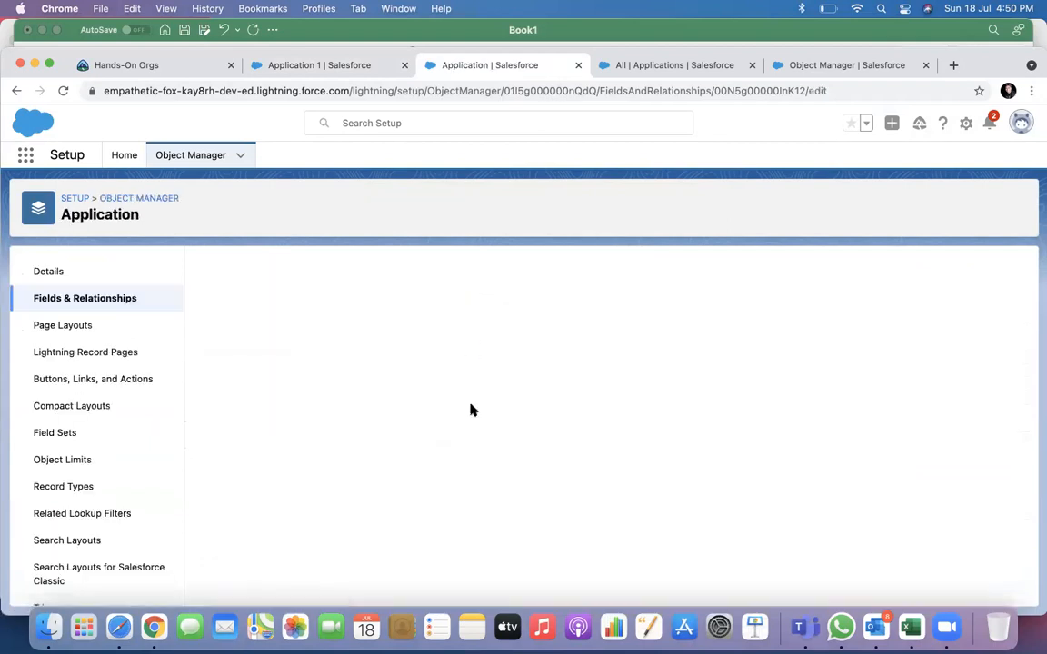
scroll(471, 423, down, 2)
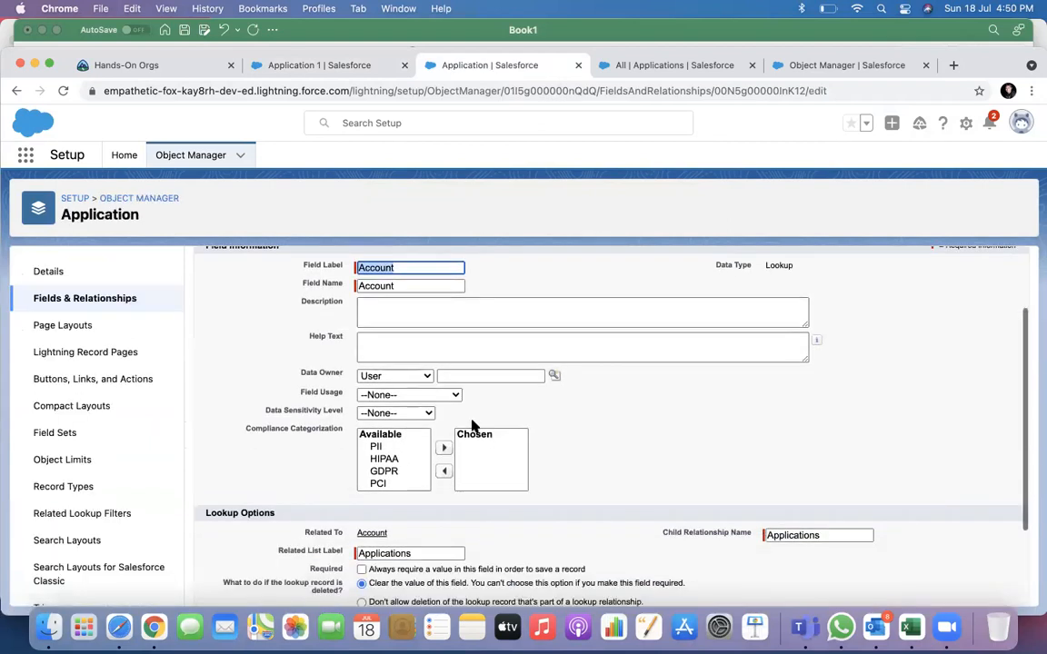
click(362, 570)
scroll(474, 438, down, 2)
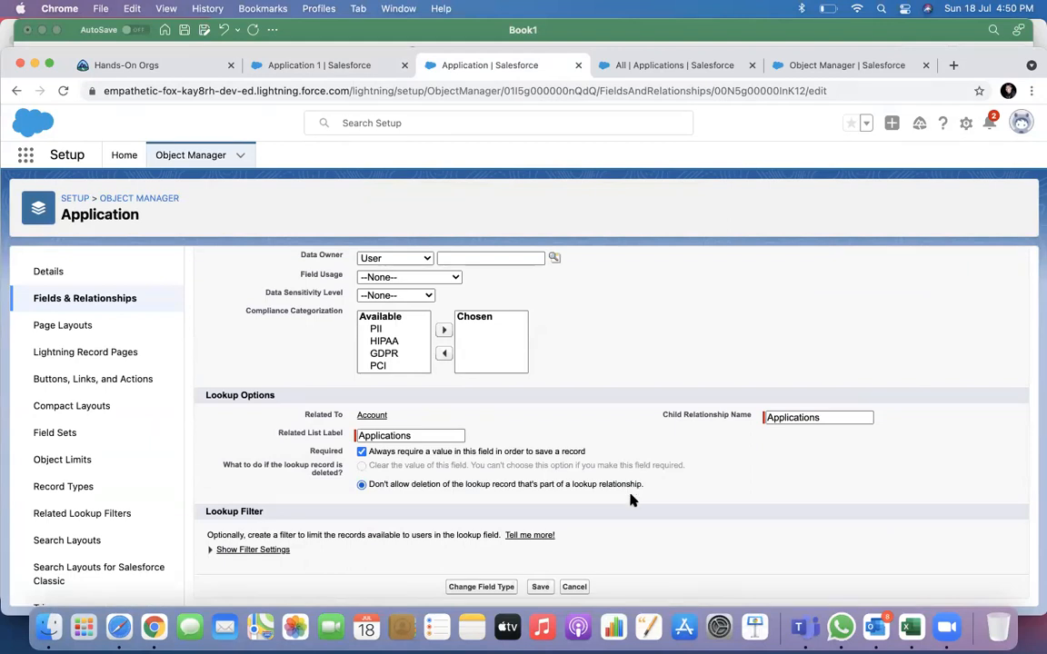
click(574, 587)
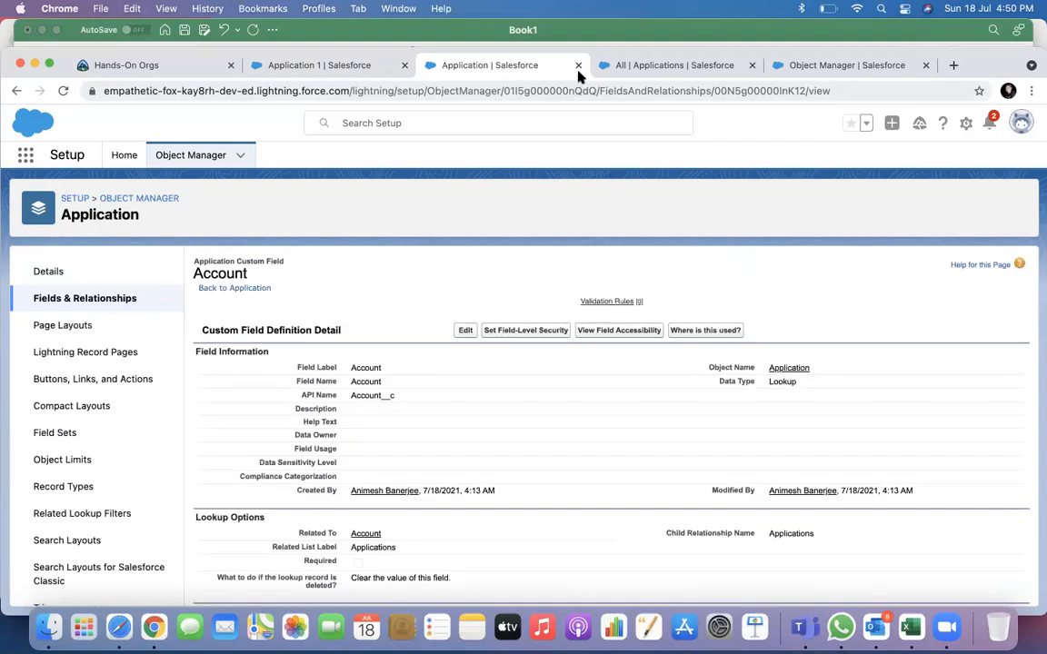
Return to the Service app's records and open the Torrent account at its Applications related list.
click(341, 65)
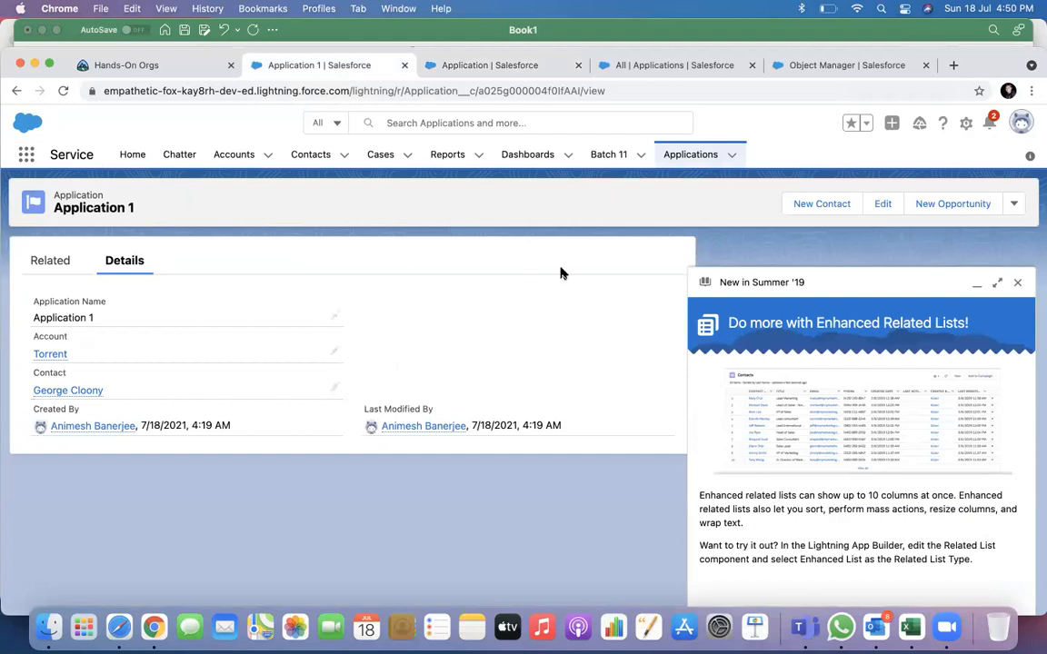
click(1019, 283)
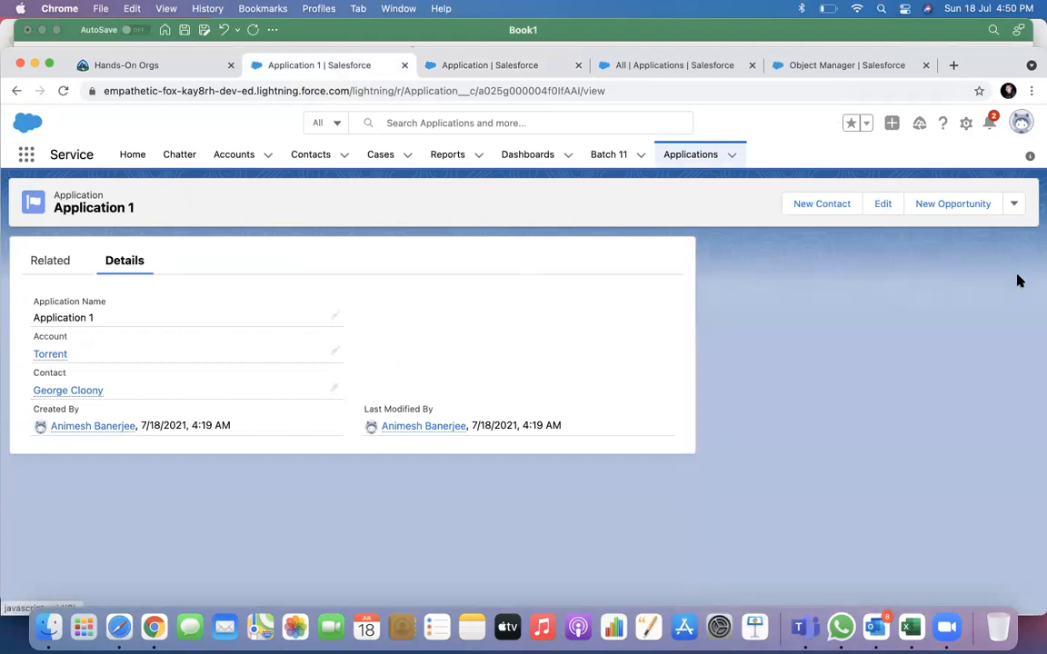
click(730, 155)
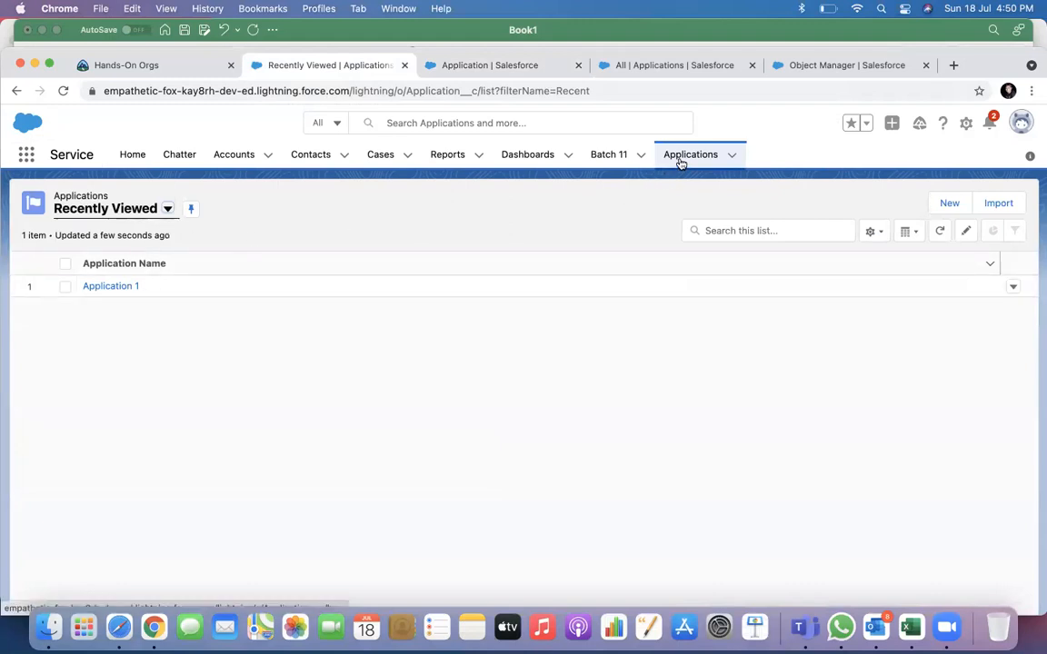
click(228, 157)
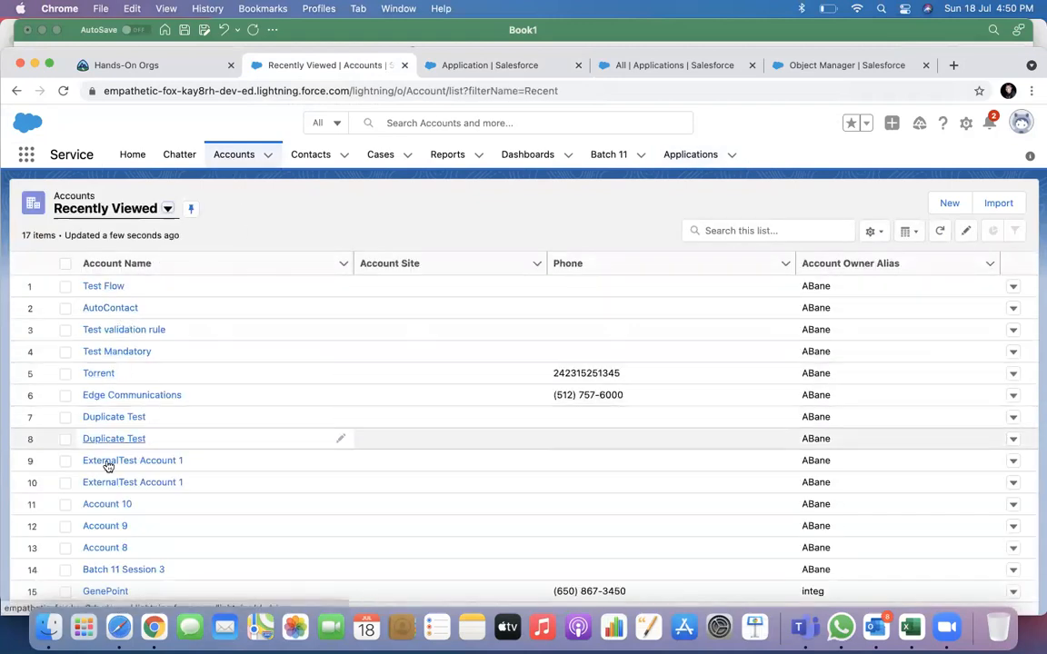
scroll(118, 514, down, 1)
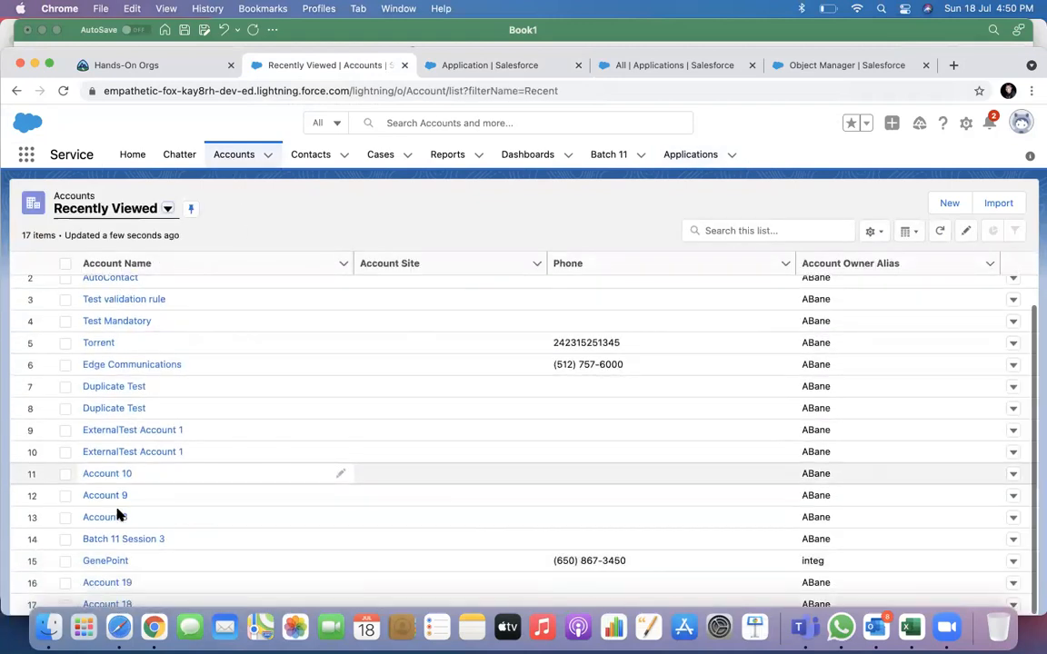
click(96, 343)
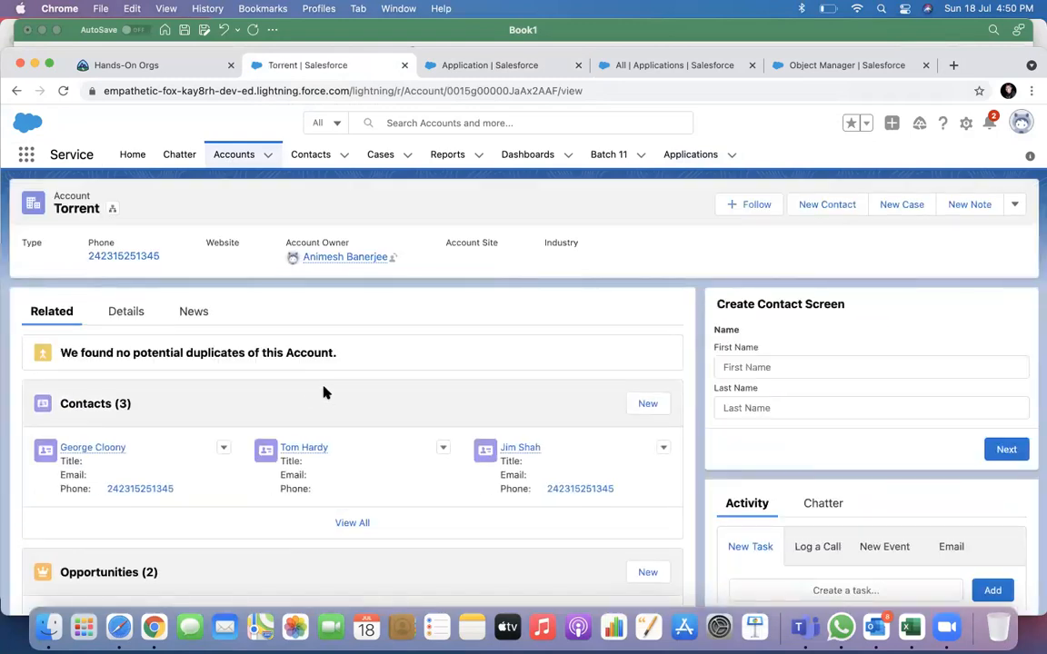
scroll(412, 425, down, 3)
scroll(411, 425, down, 15)
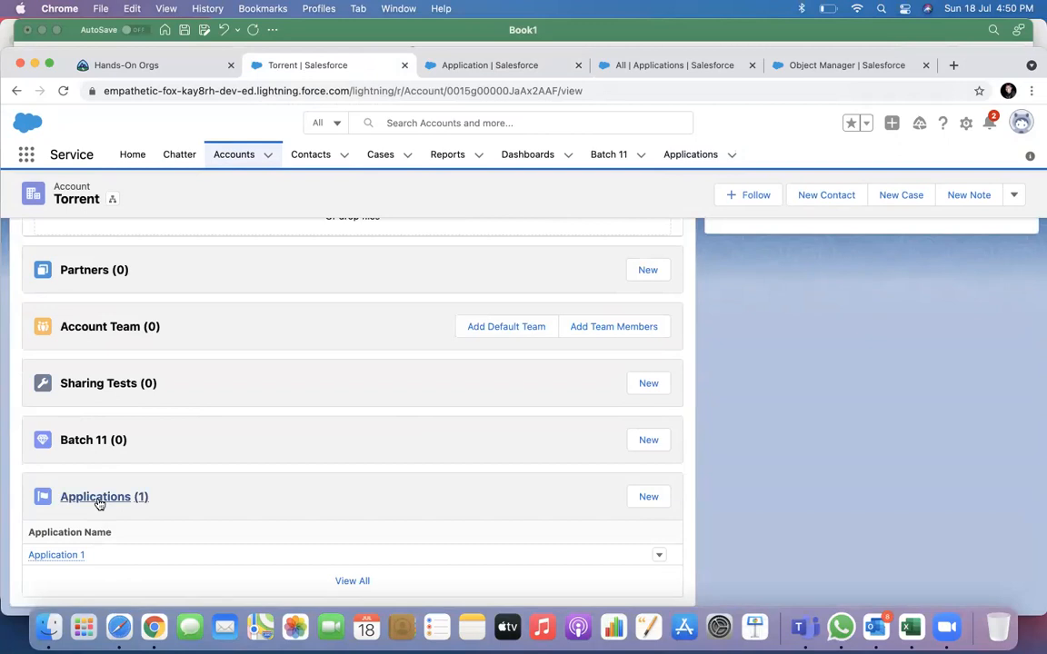
Create Application 2 from the Torrent account's Applications related list, with Automatic AutoContact as its contact, and save it.
click(649, 498)
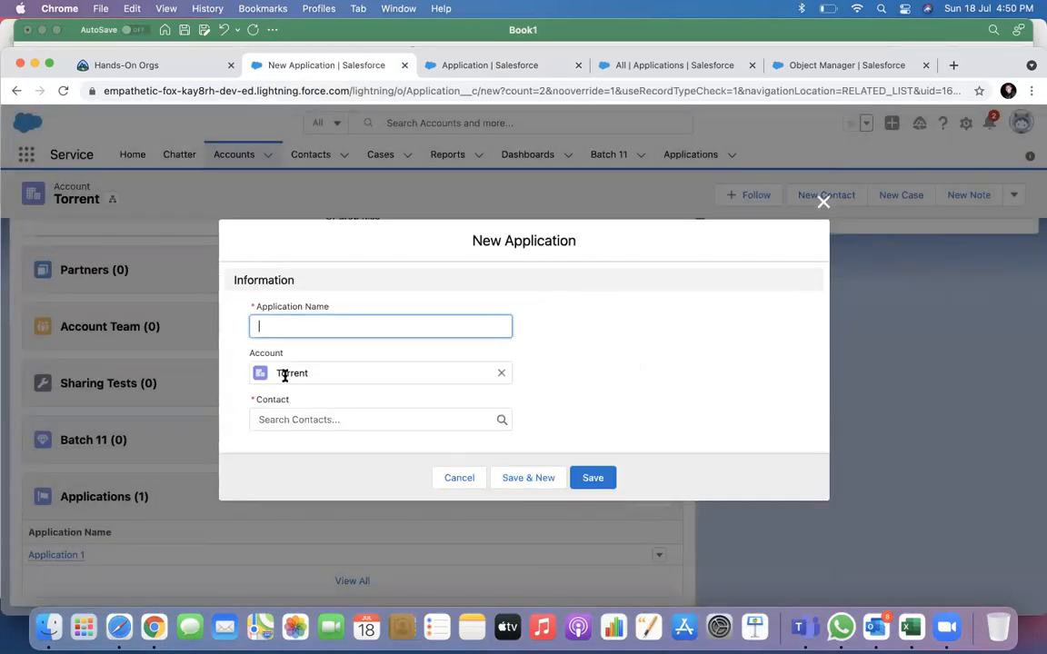
text(Application 2)
click(291, 419)
click(308, 342)
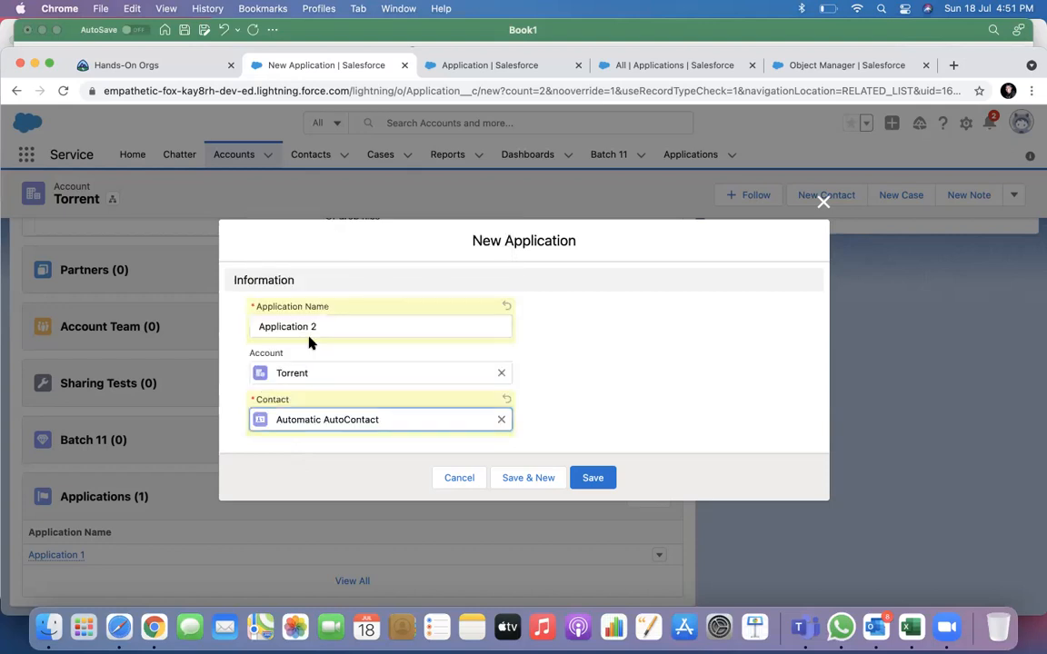
click(588, 477)
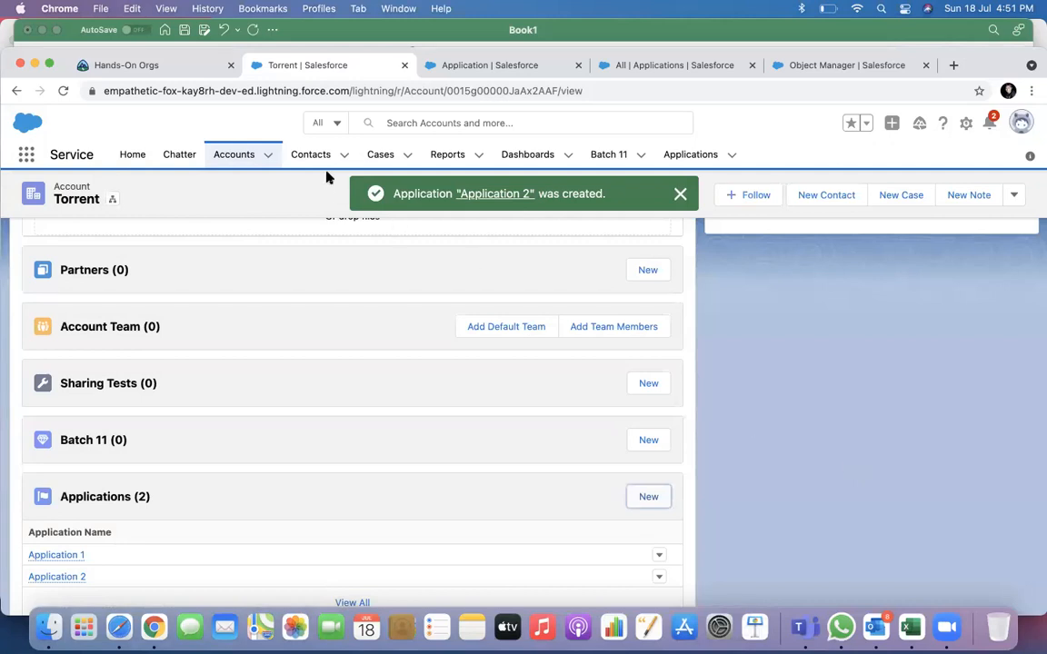
Open the Torrent contact linked to Application 1 and check its Applications related list.
click(312, 156)
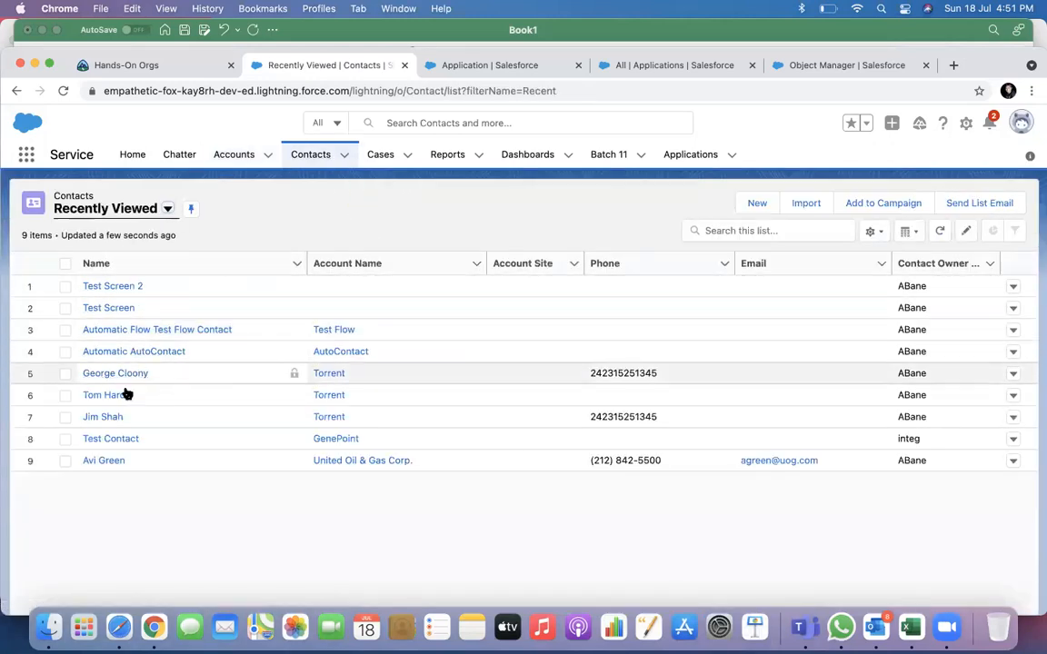
click(96, 374)
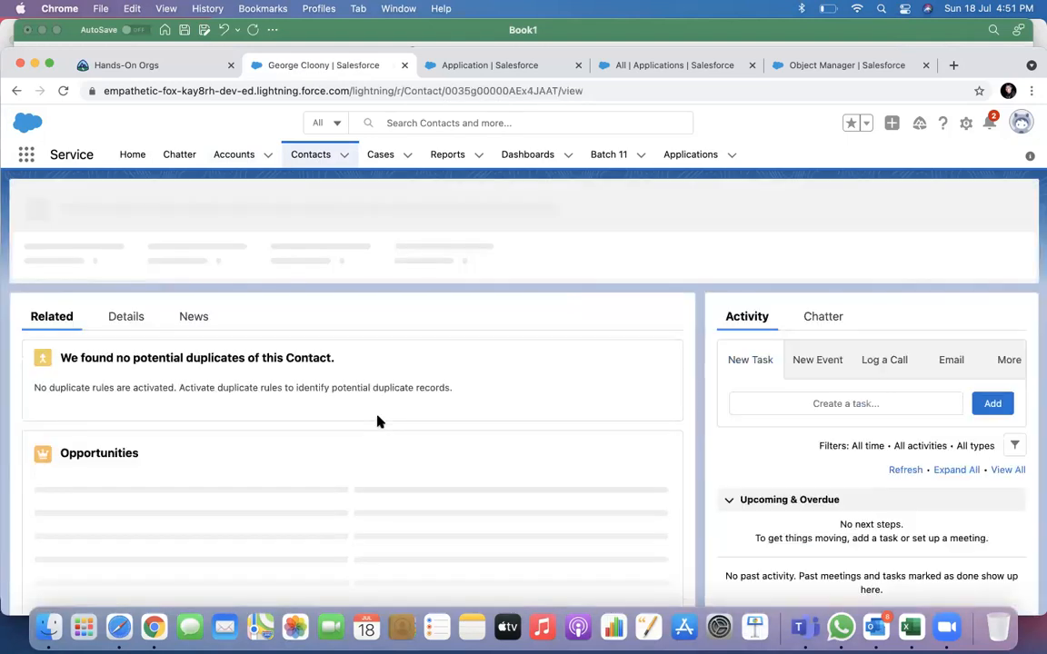
scroll(376, 421, down, 5)
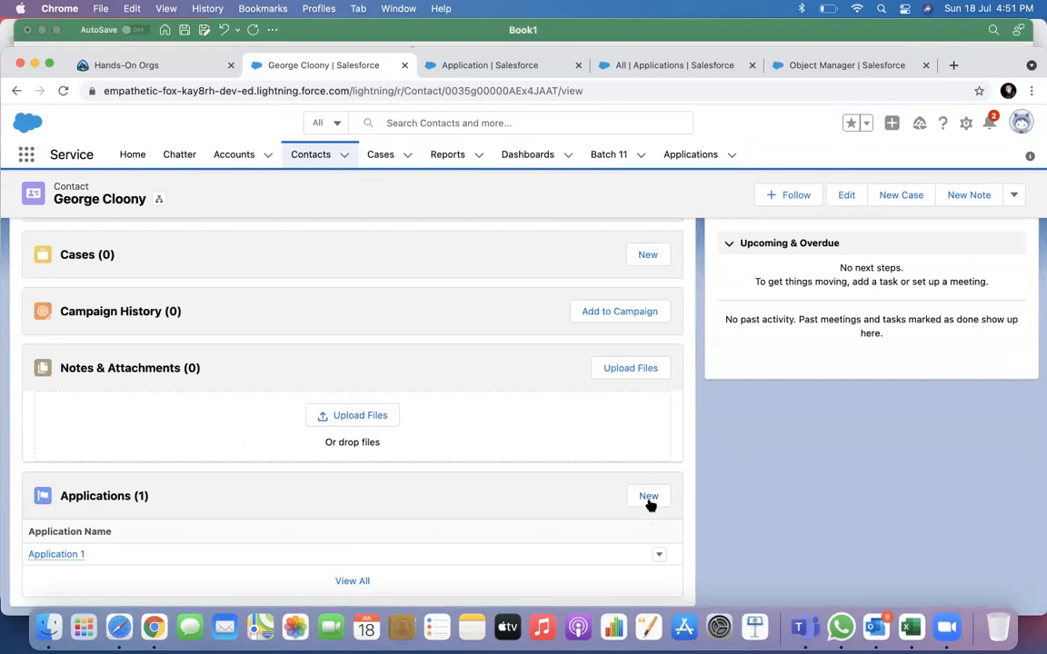
Create Application 3 from the Applications related list of the Torrent contact without a phone number, with Torrent as its account.
click(306, 157)
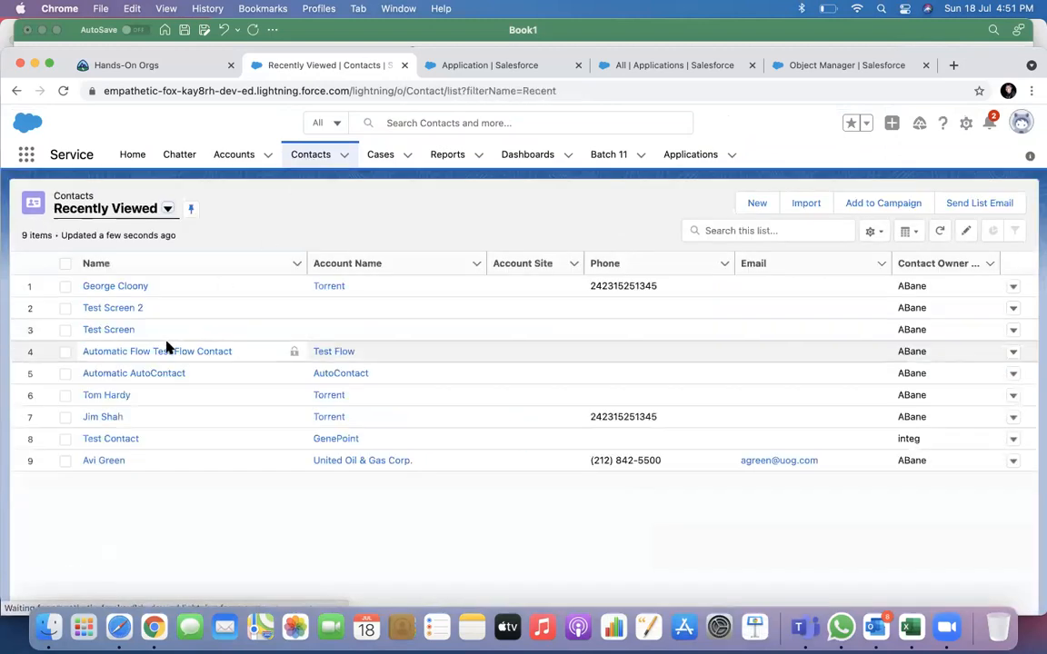
click(109, 395)
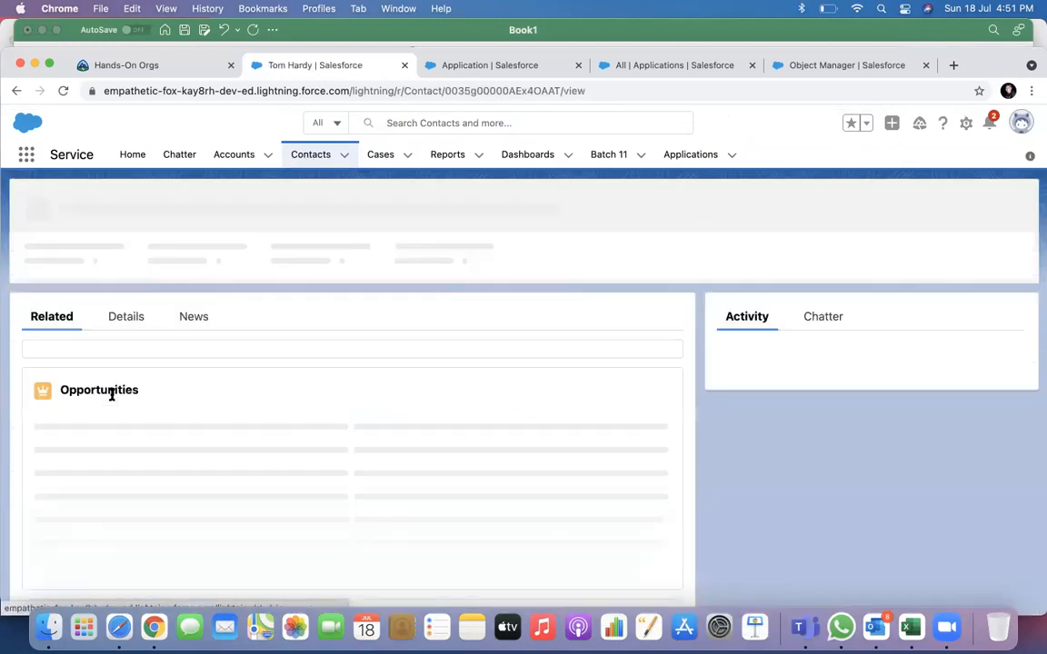
scroll(416, 422, down, 4)
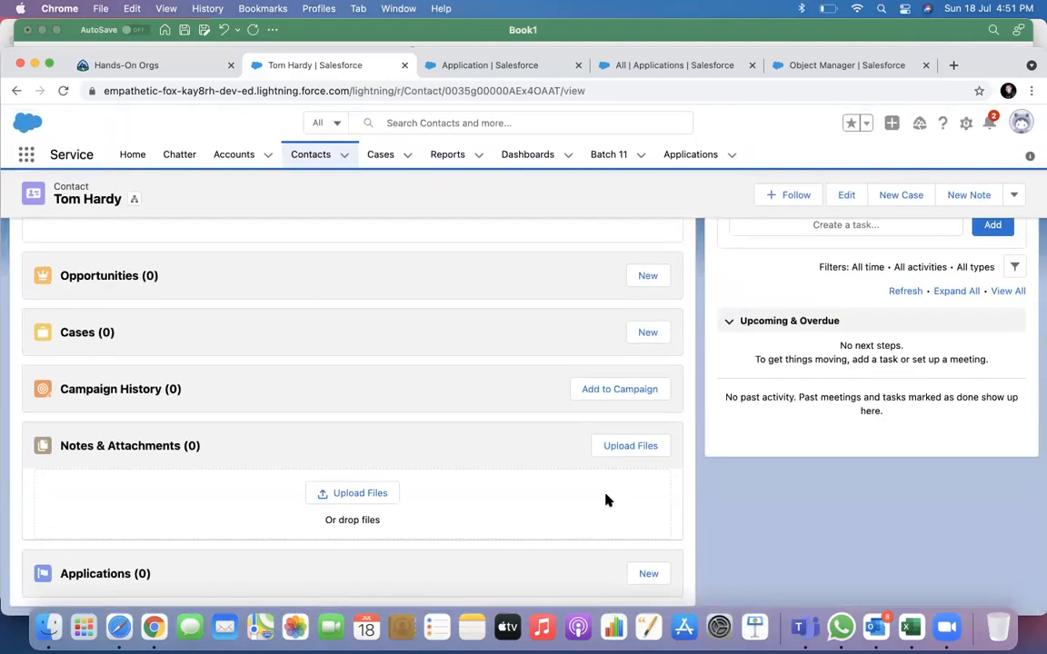
click(649, 575)
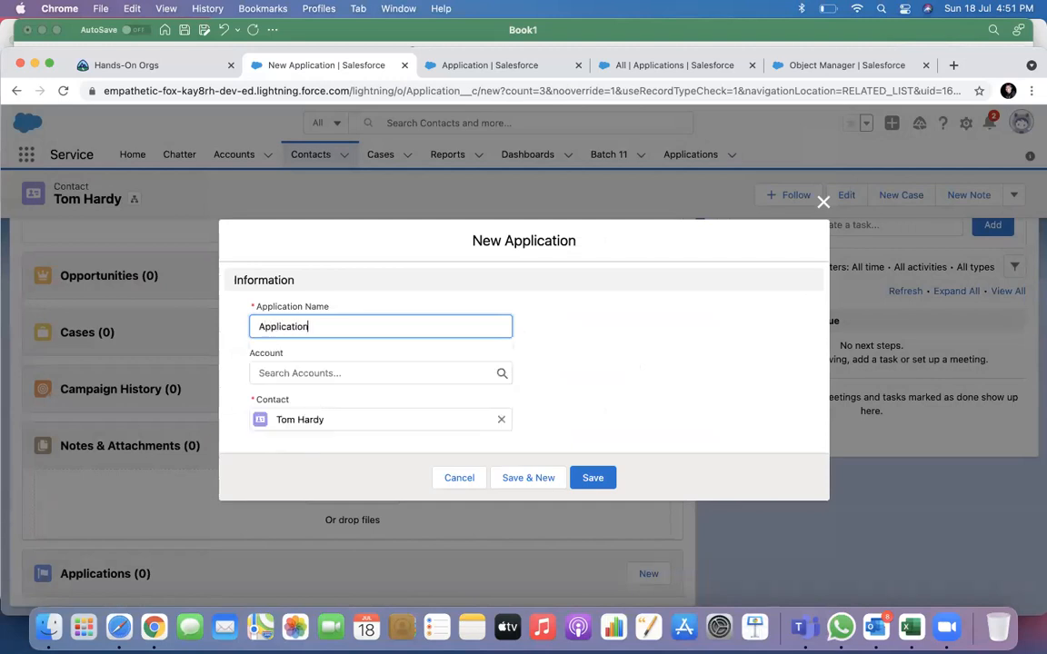
click(273, 363)
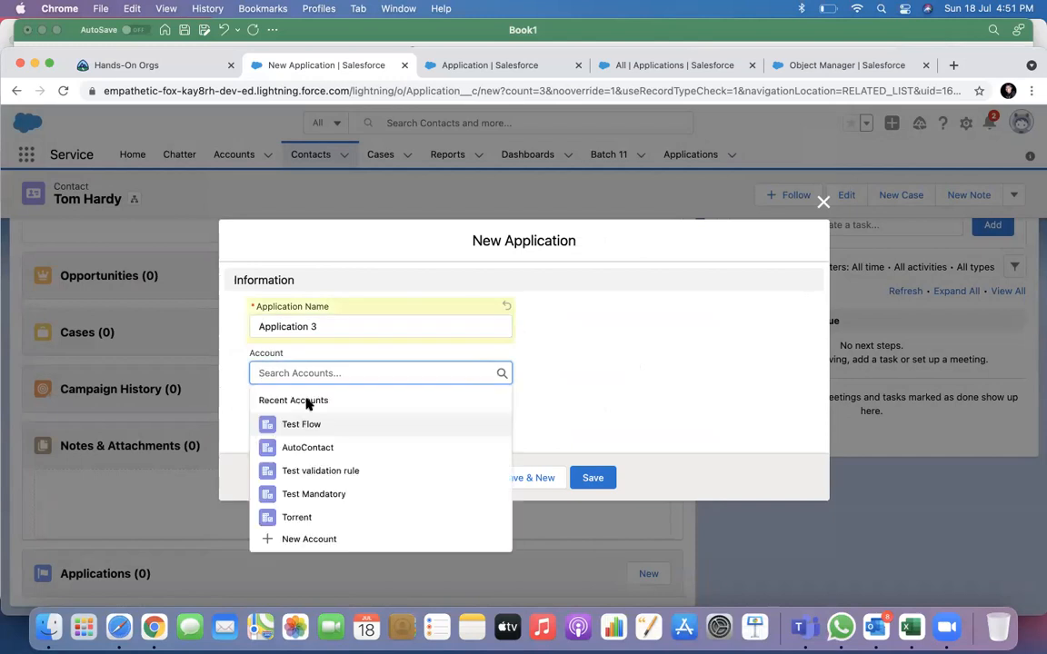
click(306, 517)
click(591, 478)
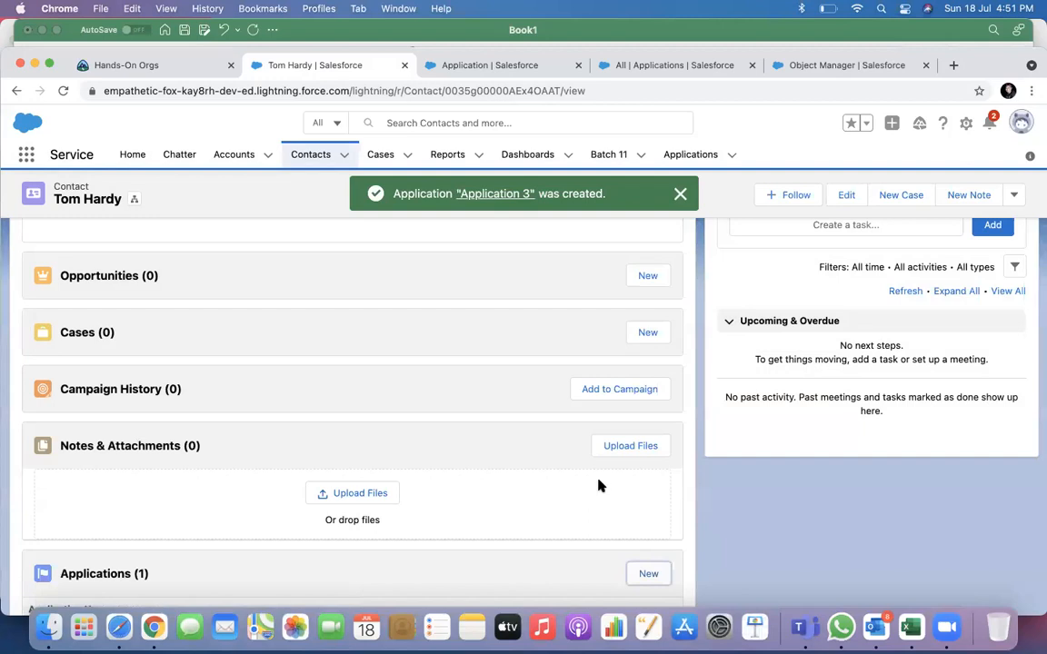
Open the Applications records and switch to the All list view.
click(693, 155)
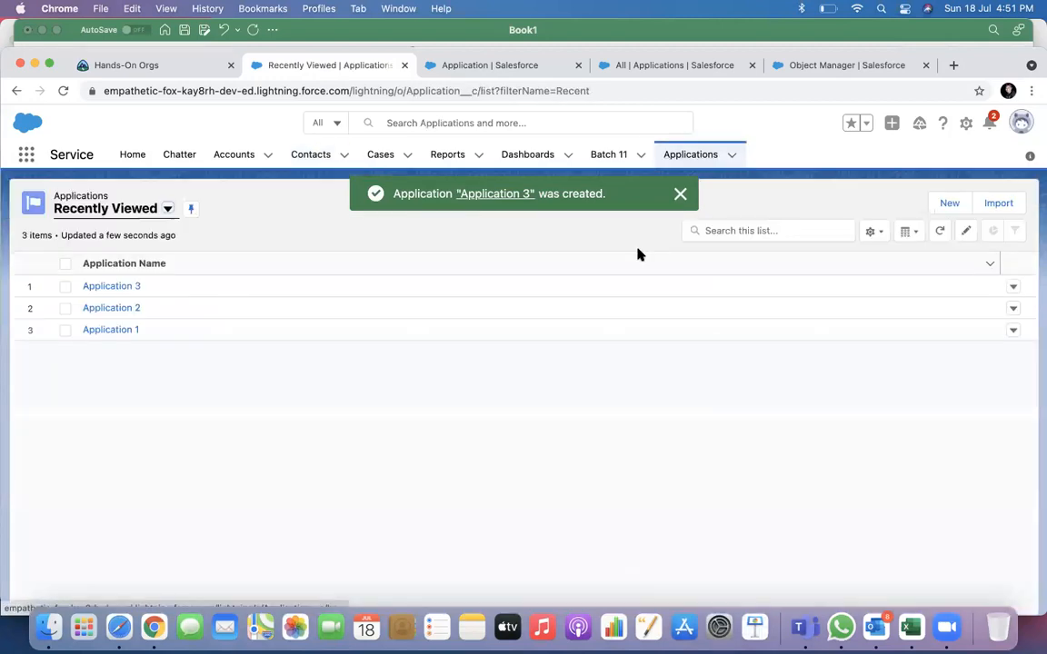
click(876, 233)
click(944, 371)
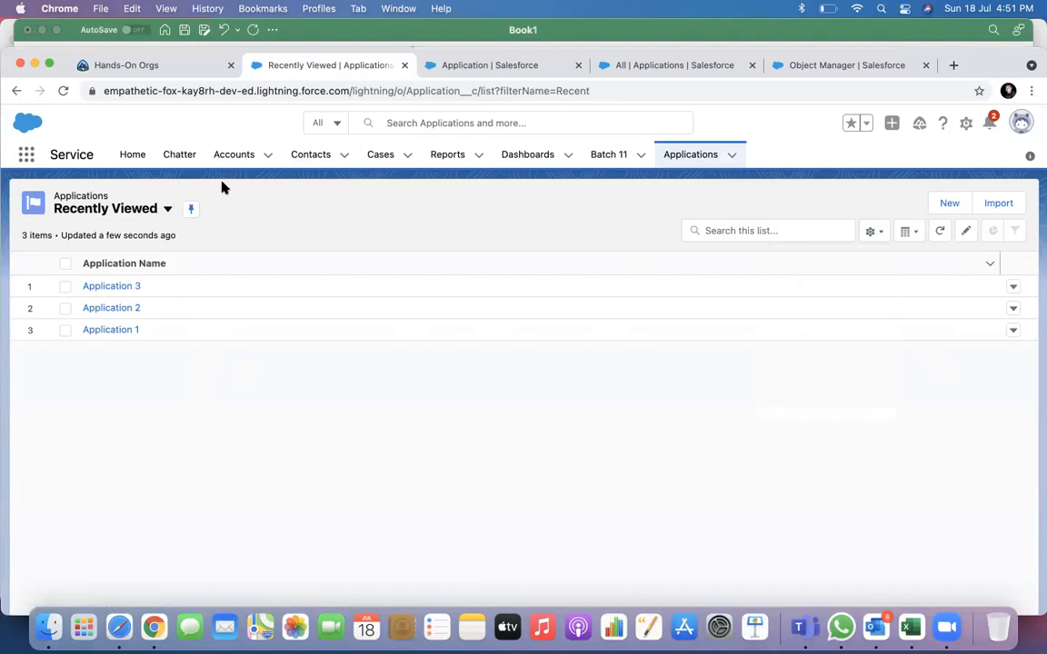
click(167, 209)
click(124, 260)
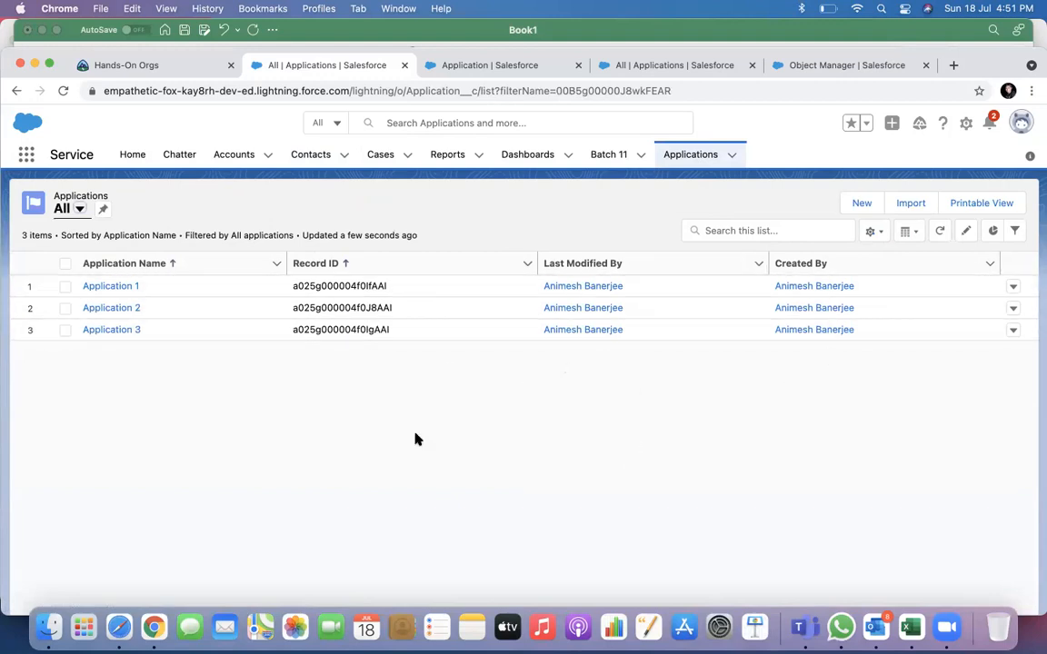
Add the Account and Contact fields to the visible fields of the All list view.
click(911, 232)
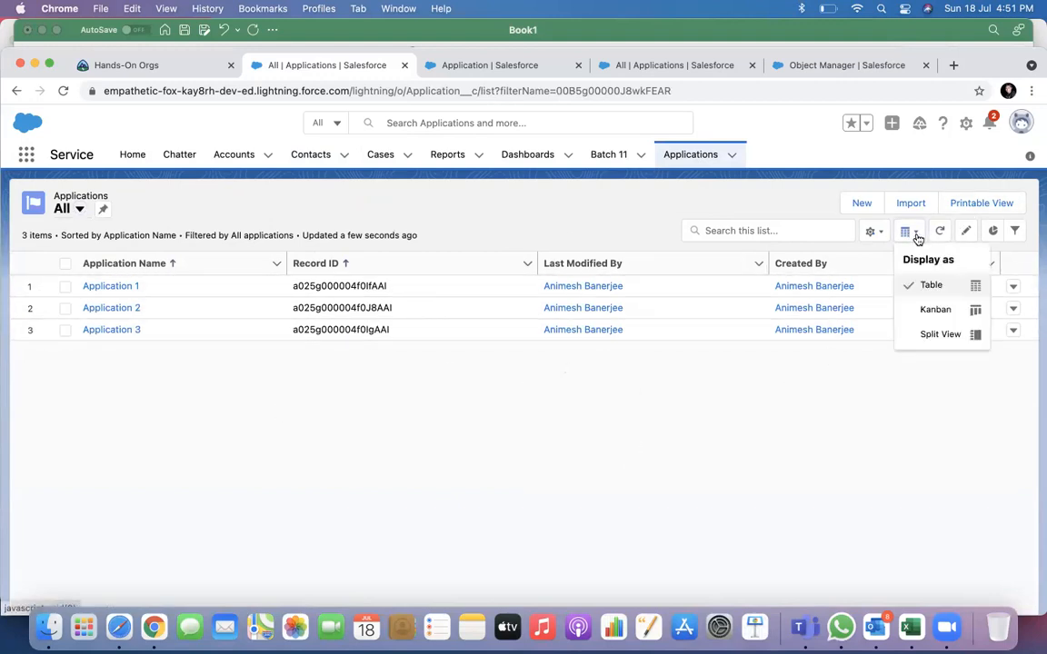
click(874, 232)
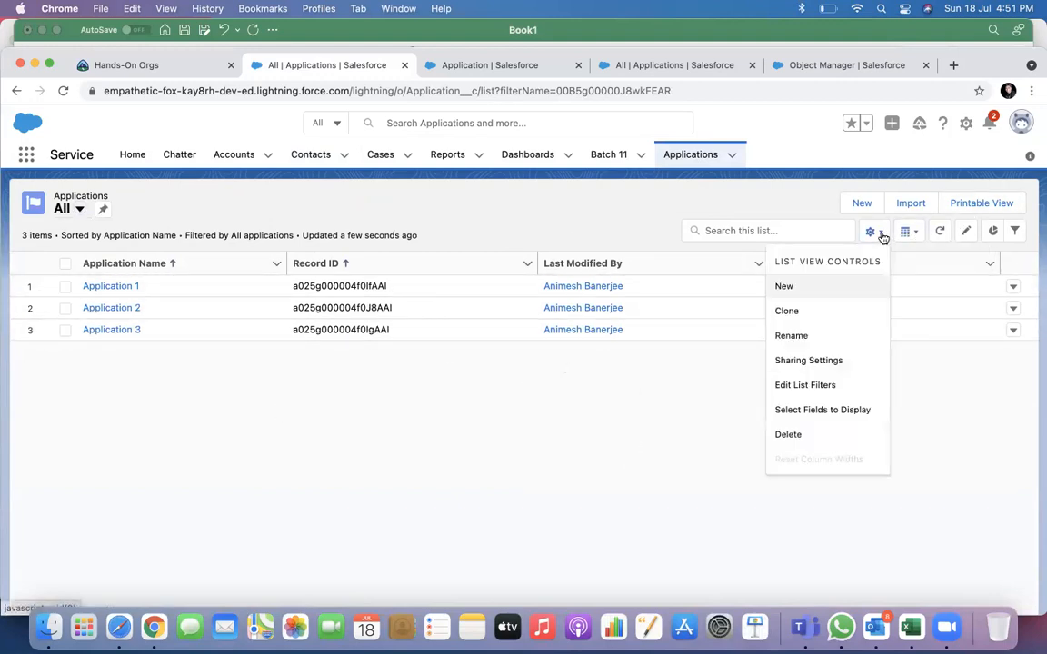
click(817, 410)
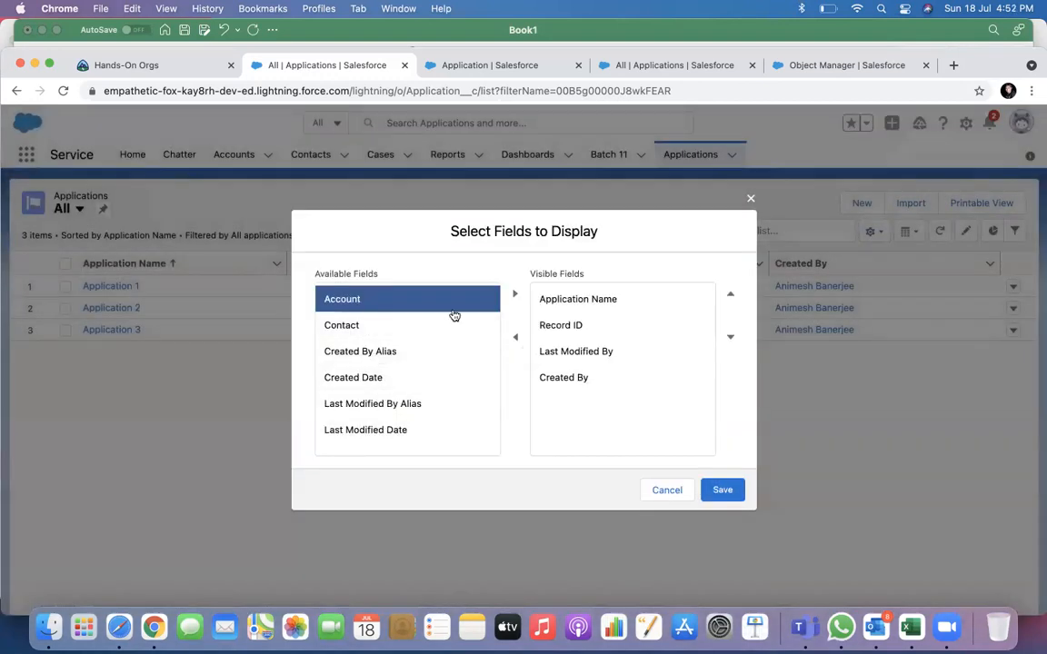
click(515, 294)
click(381, 302)
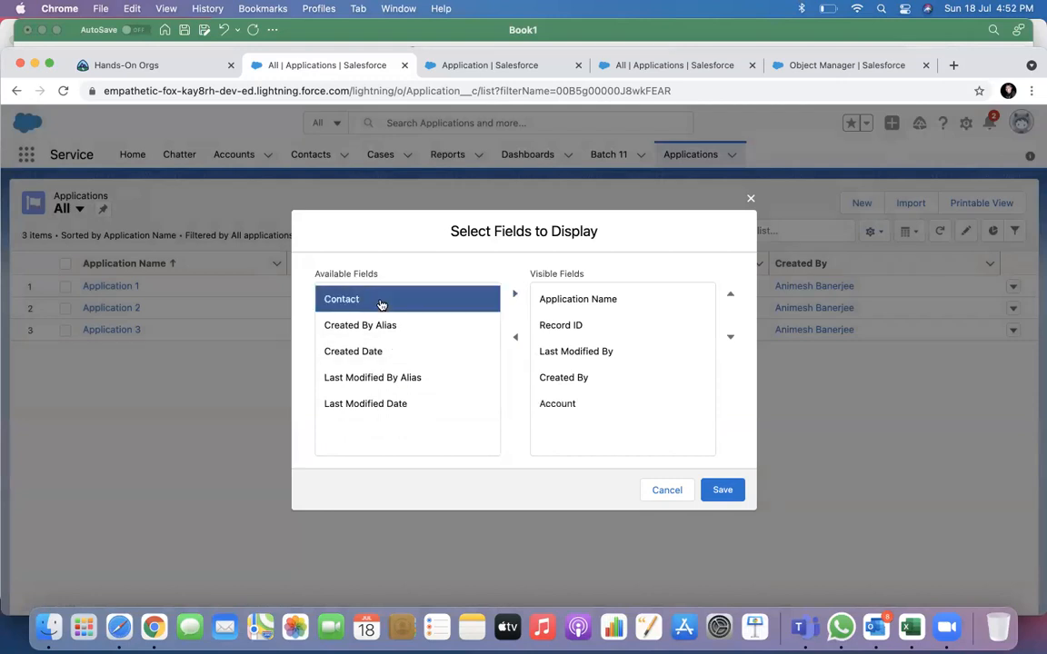
click(514, 294)
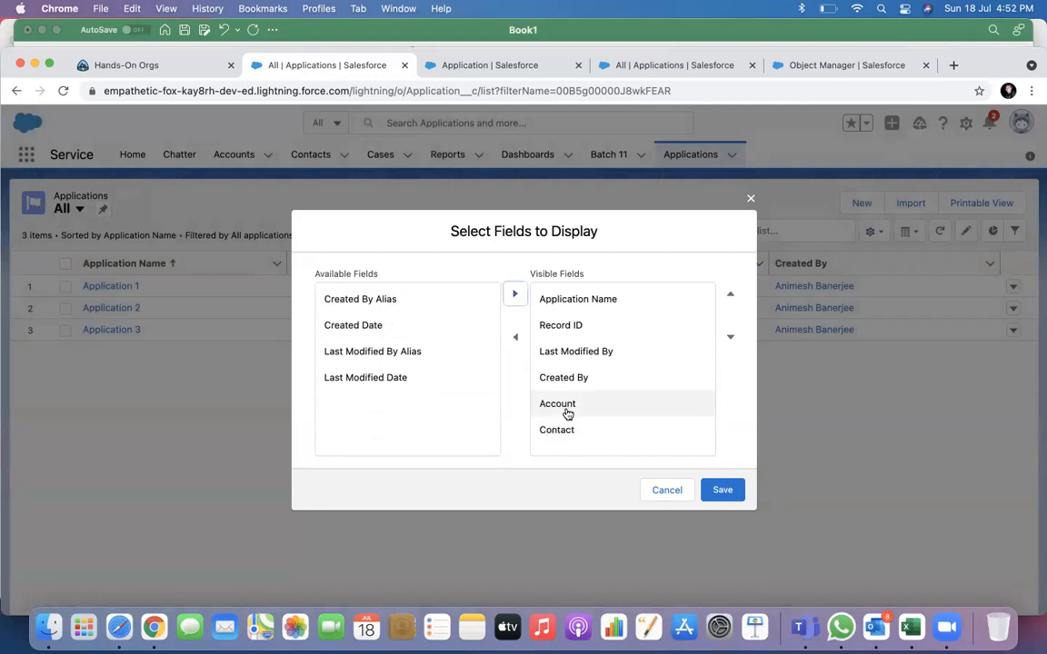
Move Account and Contact directly after Application Name in the visible fields, and save the column selection.
click(599, 407)
click(730, 294)
click(730, 294)
click(730, 295)
click(610, 429)
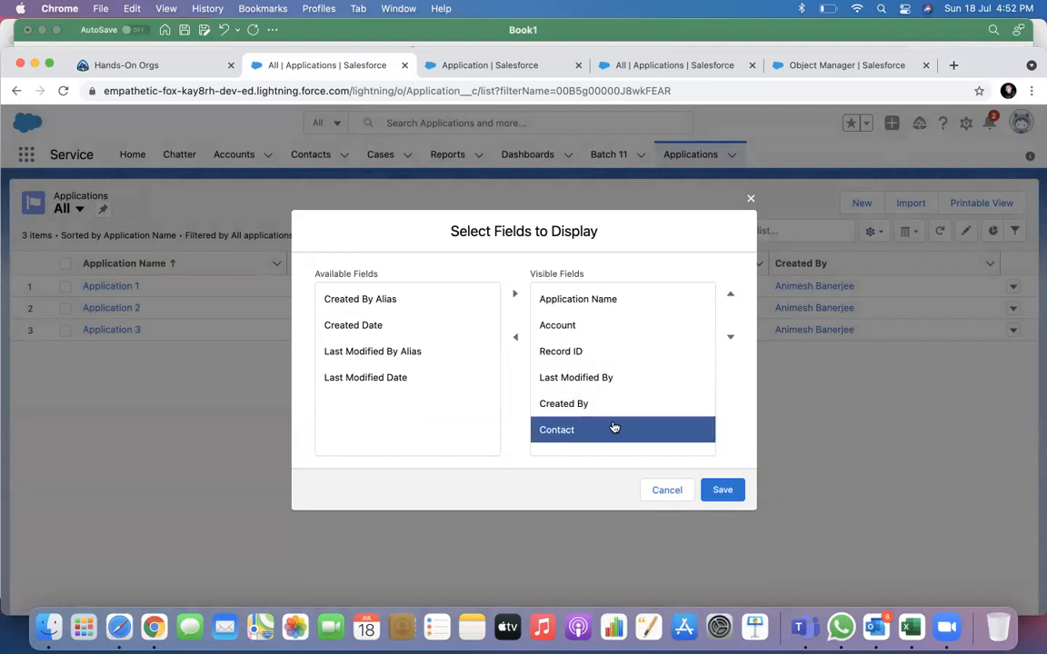
click(730, 294)
click(731, 295)
click(731, 296)
click(717, 494)
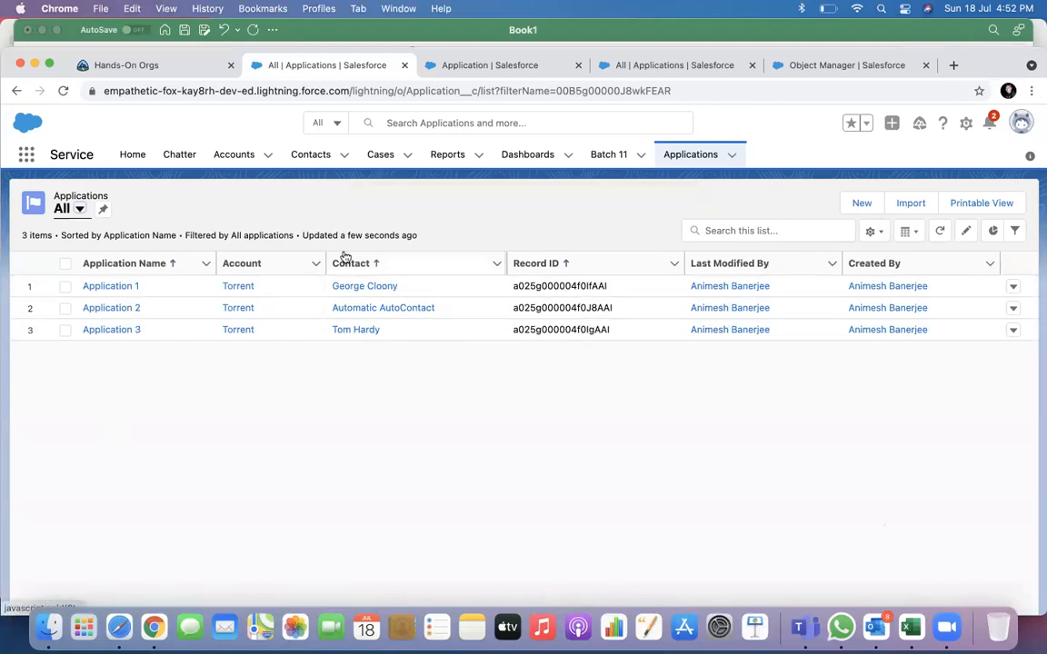
Open the Torrent account from Application 1's row and review its Applications related list.
click(239, 287)
scroll(287, 349, down, 10)
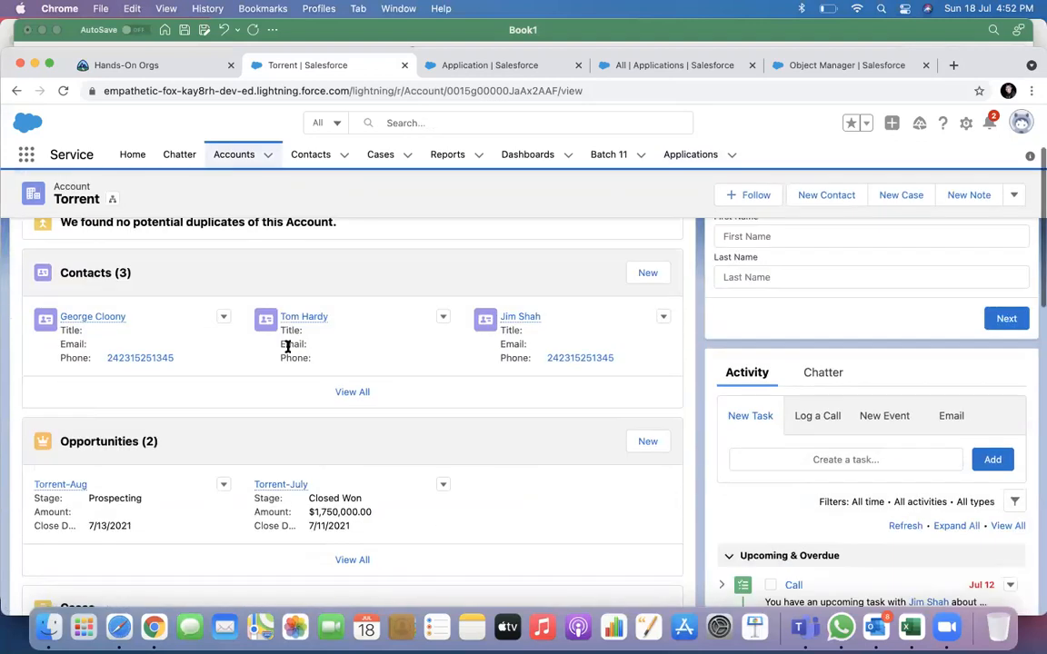
scroll(287, 352, down, 2)
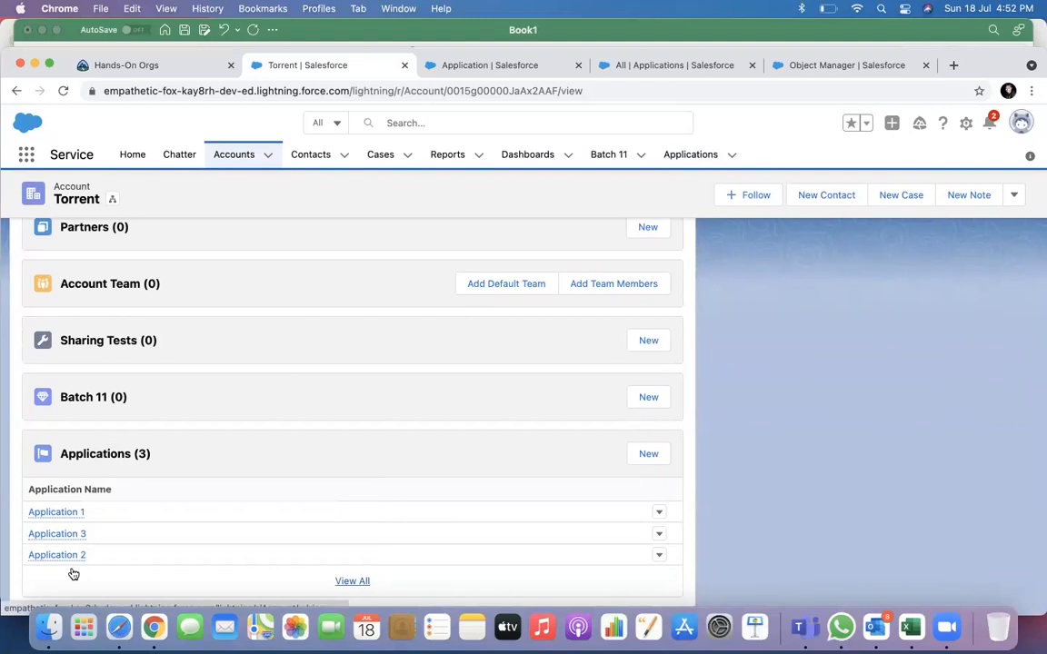
Delete the Torrent contact linked to Application 3 from the recently viewed contacts.
click(303, 154)
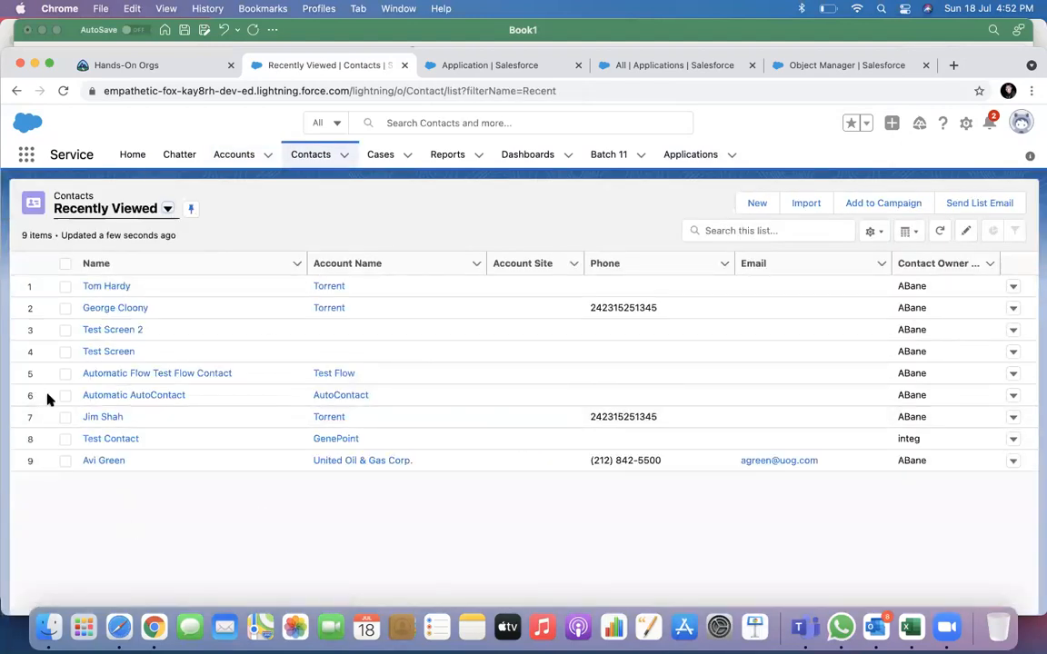
click(320, 161)
click(120, 286)
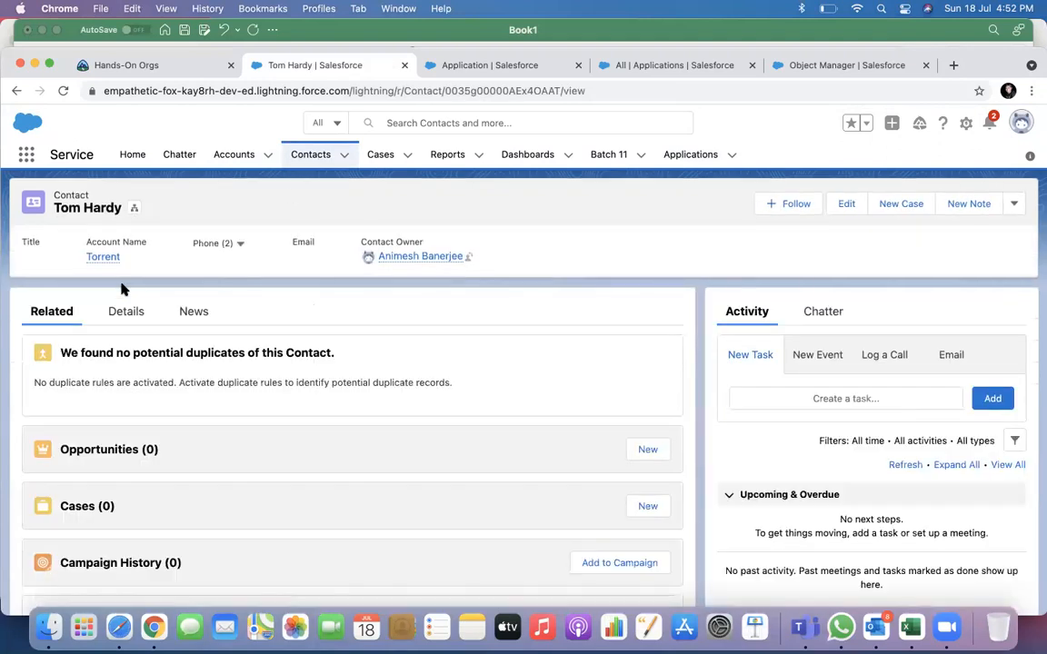
click(311, 156)
click(65, 286)
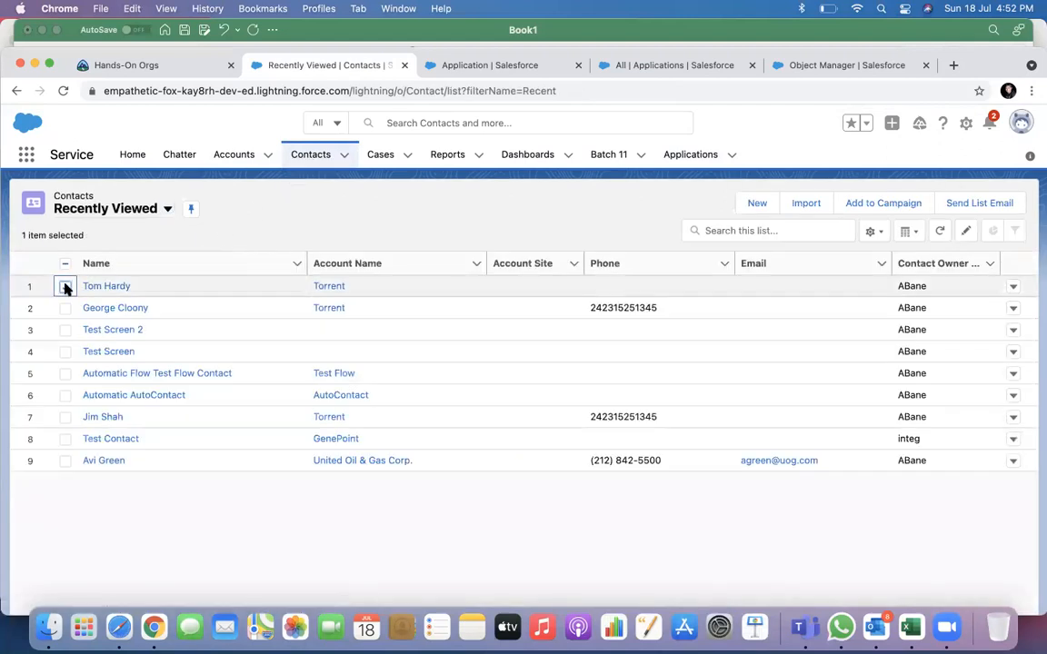
click(1013, 288)
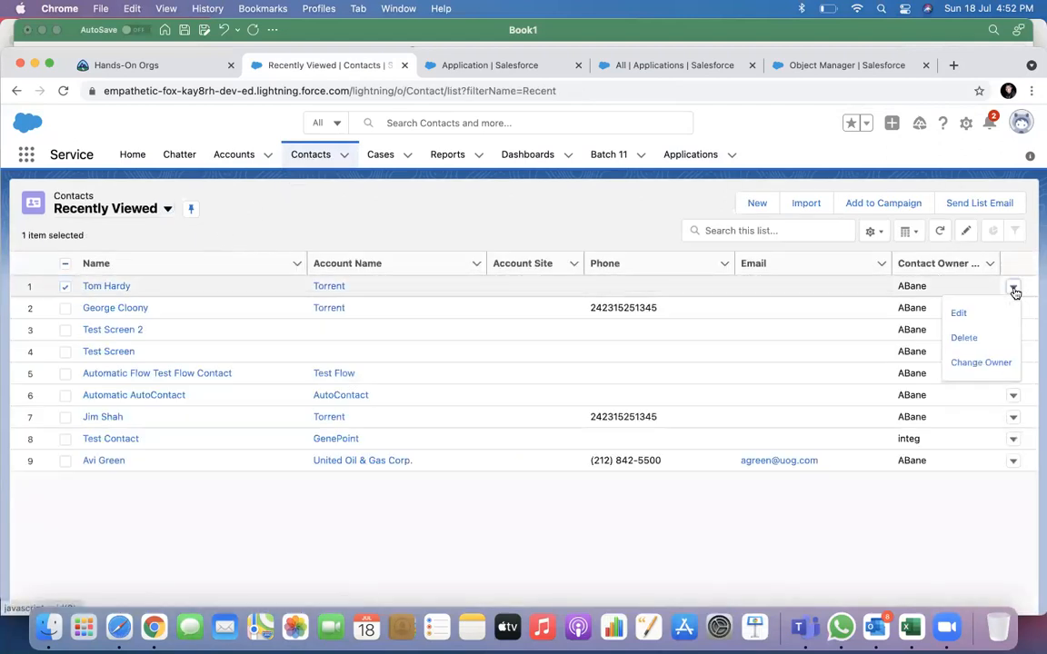
click(900, 340)
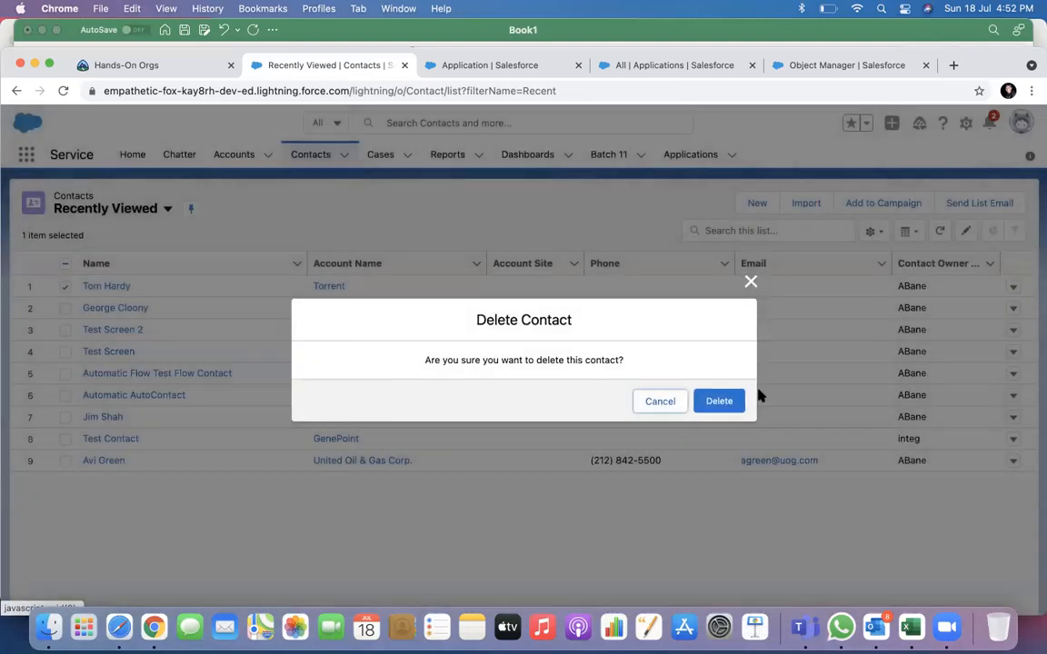
click(734, 402)
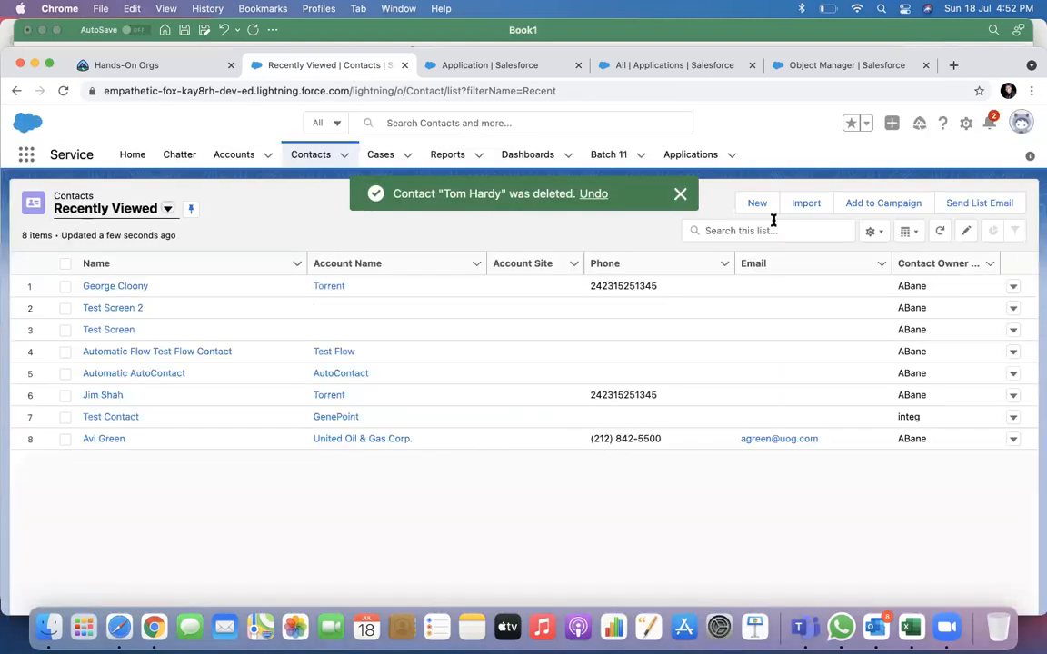
Return to the All list view of Applications to check which records remain after the contact deletion.
click(691, 156)
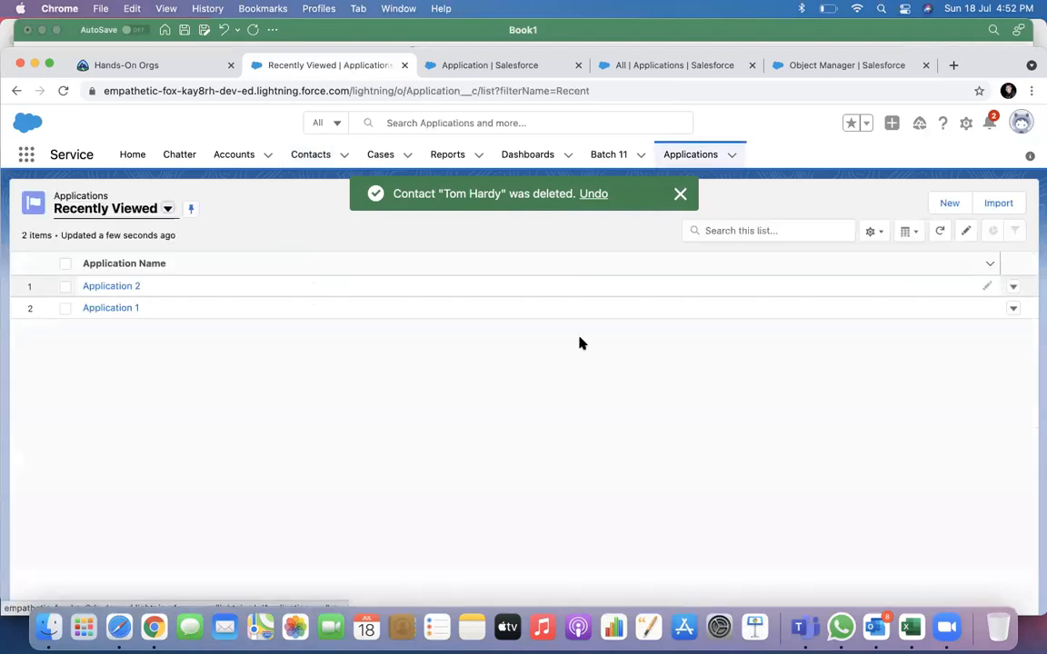
click(167, 208)
click(136, 267)
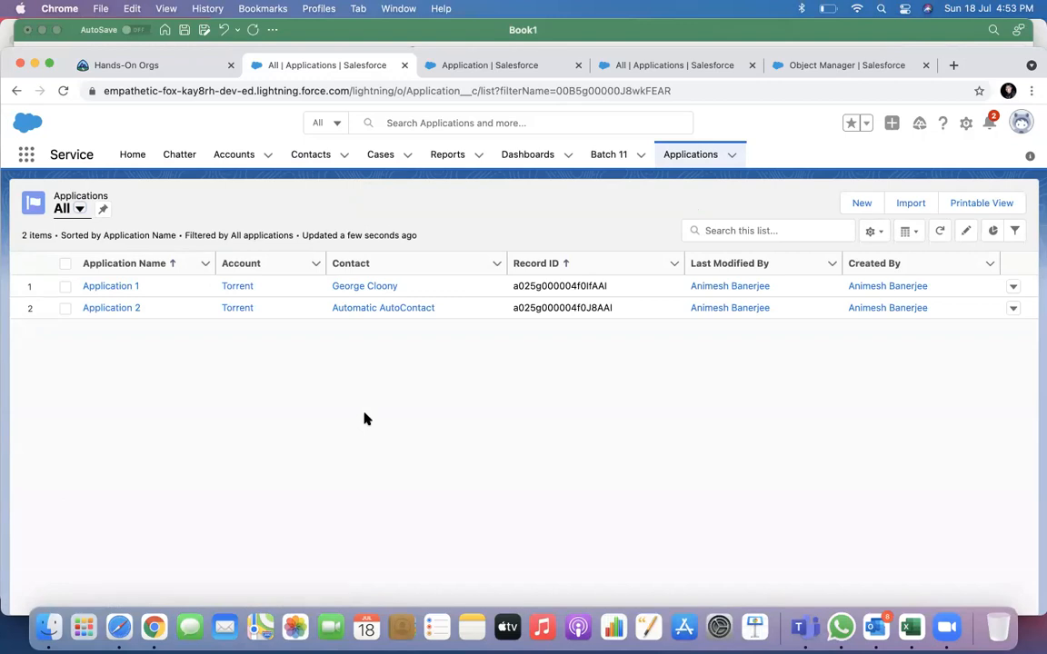
Find the Torrent account among the recently viewed accounts and open its record.
click(233, 157)
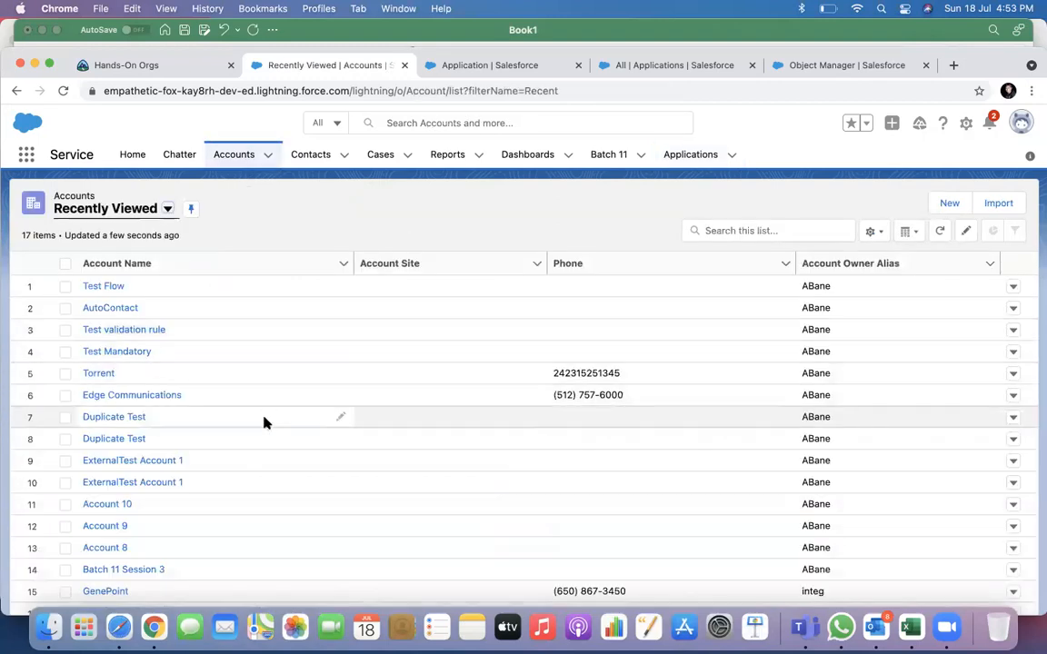
scroll(264, 422, down, 1)
scroll(264, 422, up, 1)
scroll(265, 423, down, 1)
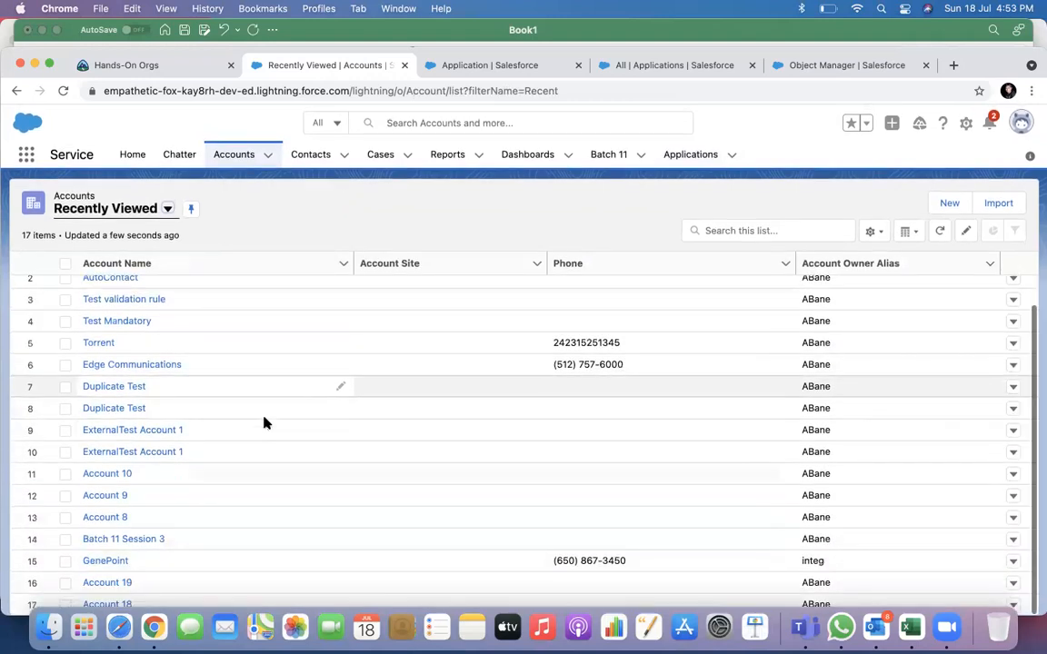
click(100, 344)
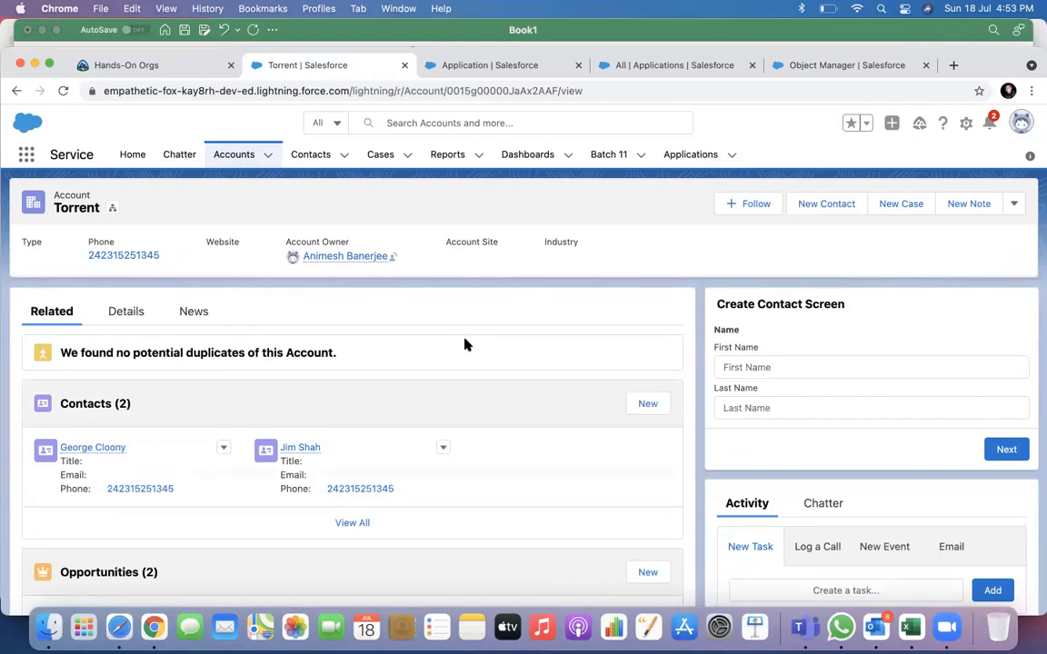
Try to delete the Torrent account from its record page.
click(1014, 205)
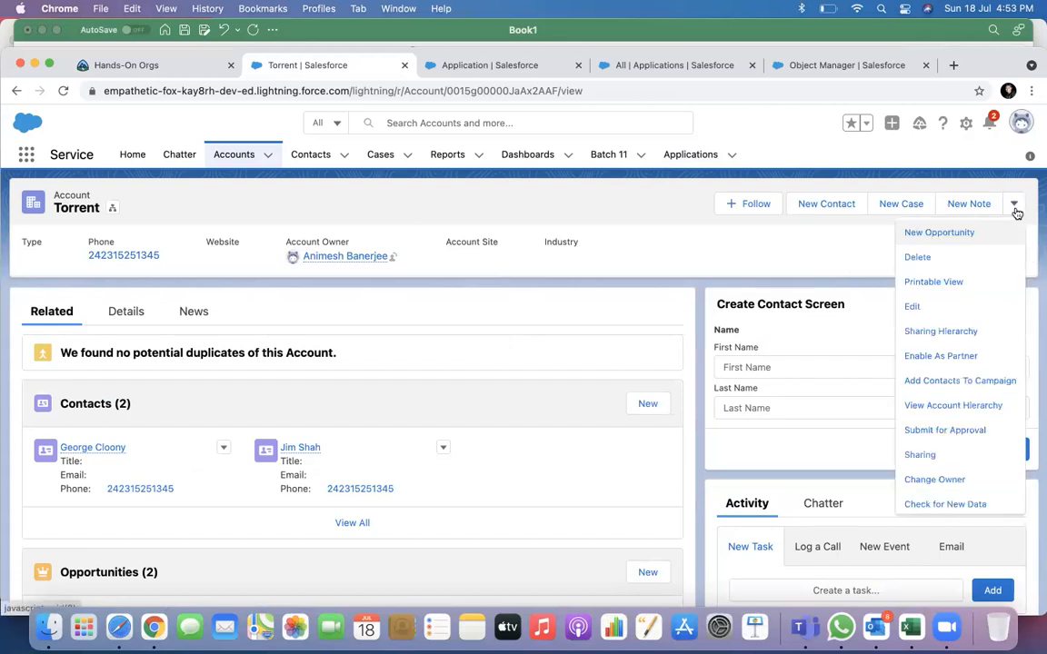
click(917, 258)
click(722, 401)
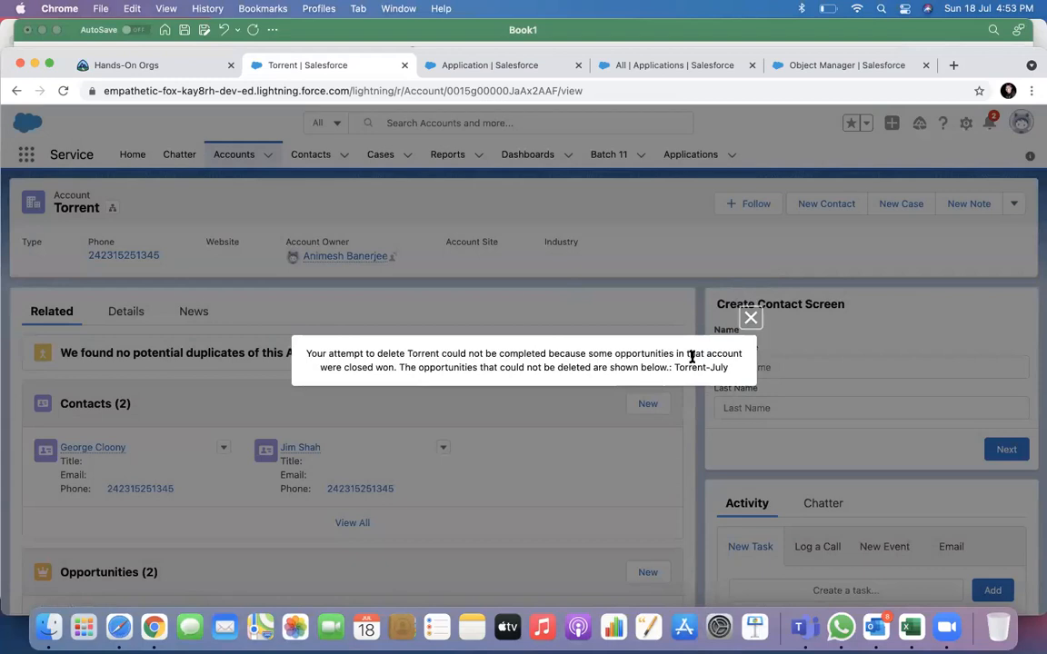
click(749, 318)
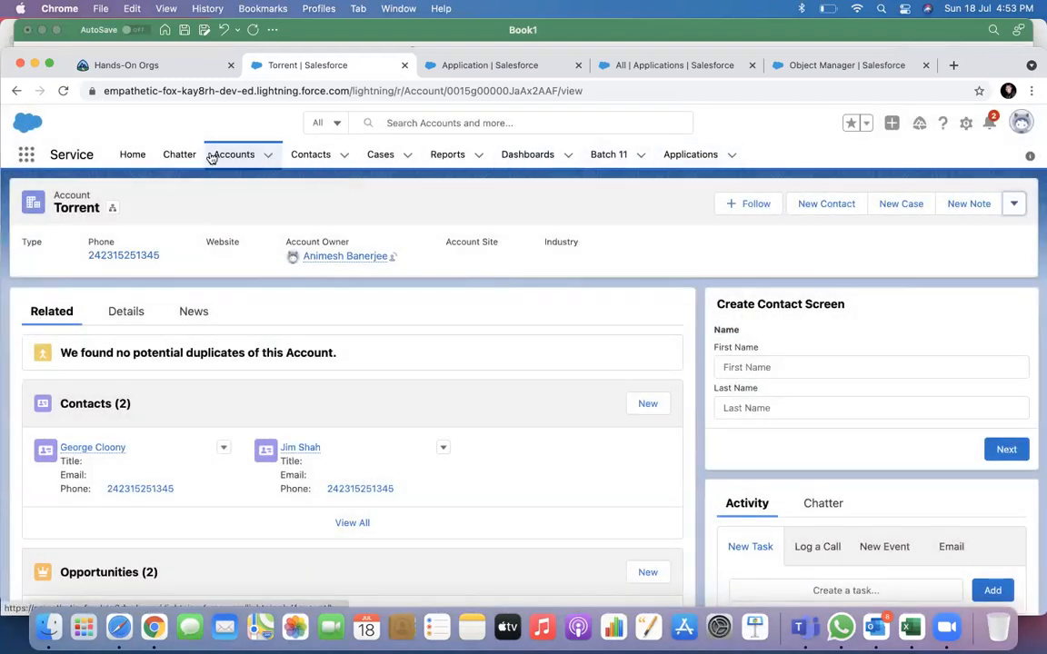
Change the account on Application 2 to Test Flow and save the record.
click(681, 156)
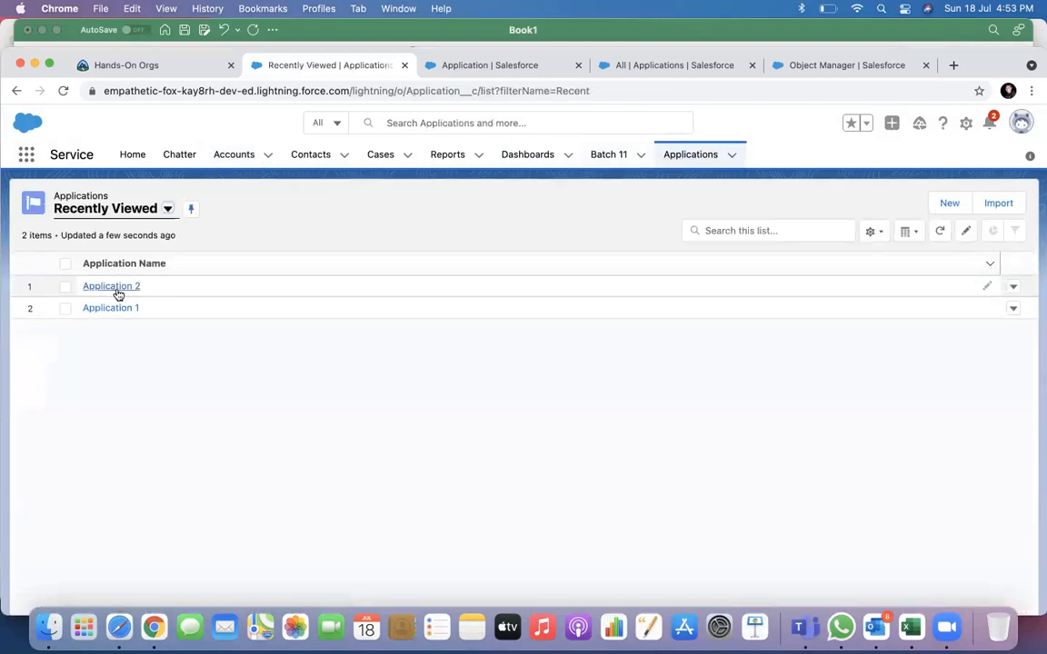
click(117, 287)
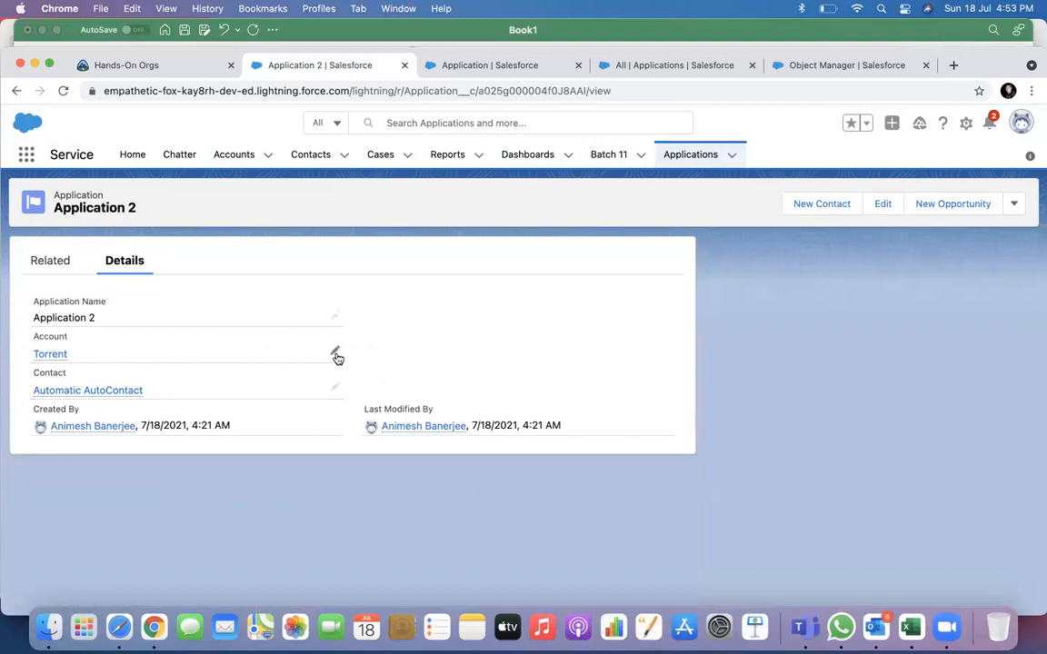
click(335, 354)
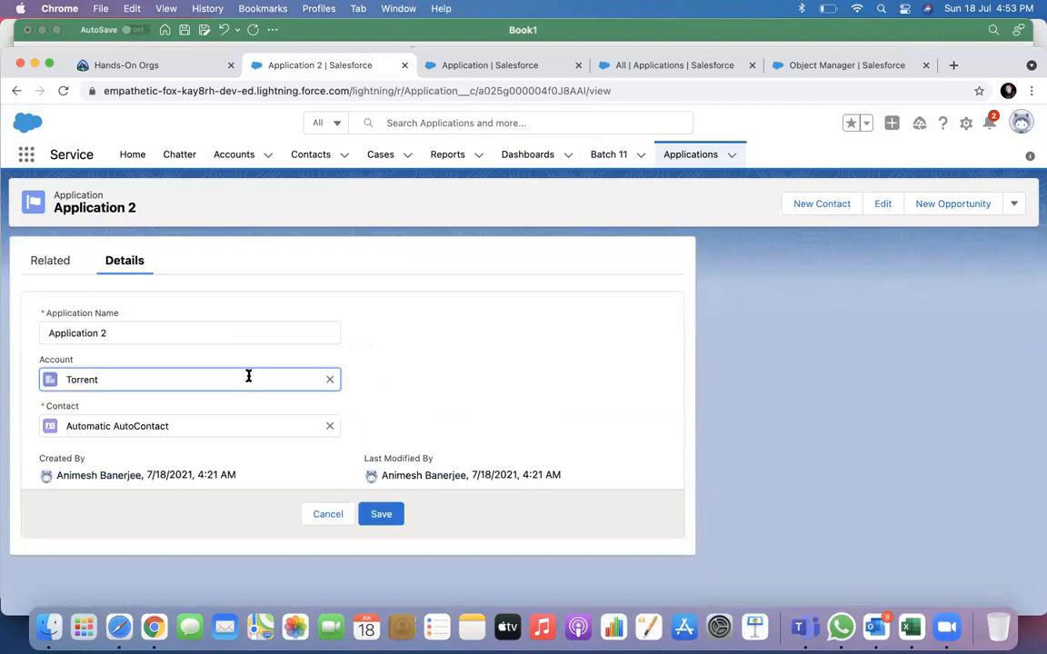
click(329, 378)
click(137, 450)
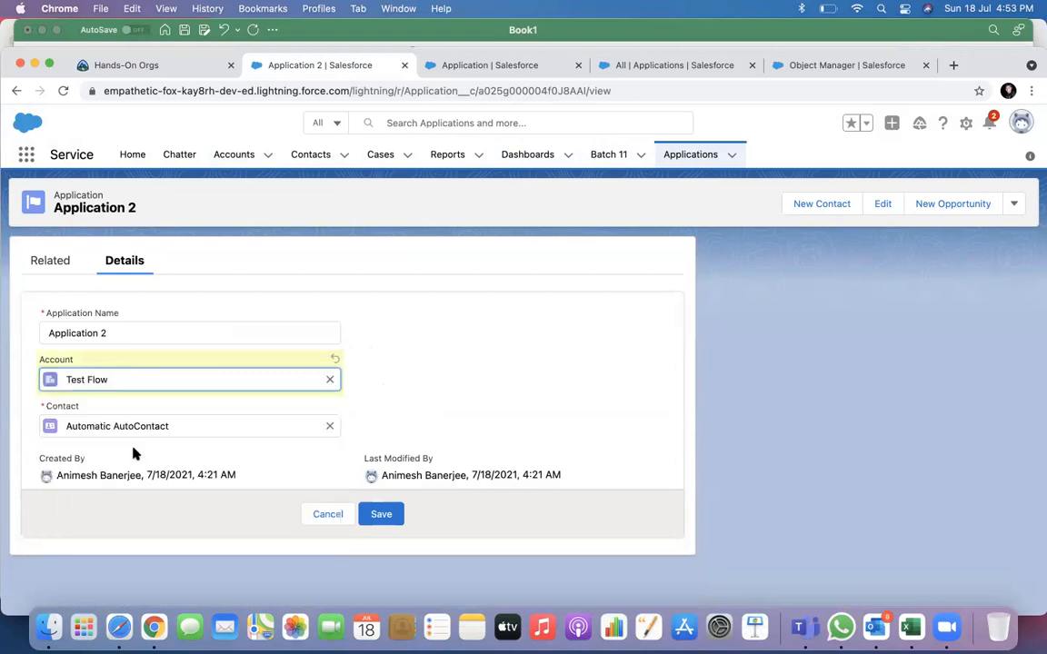
click(393, 518)
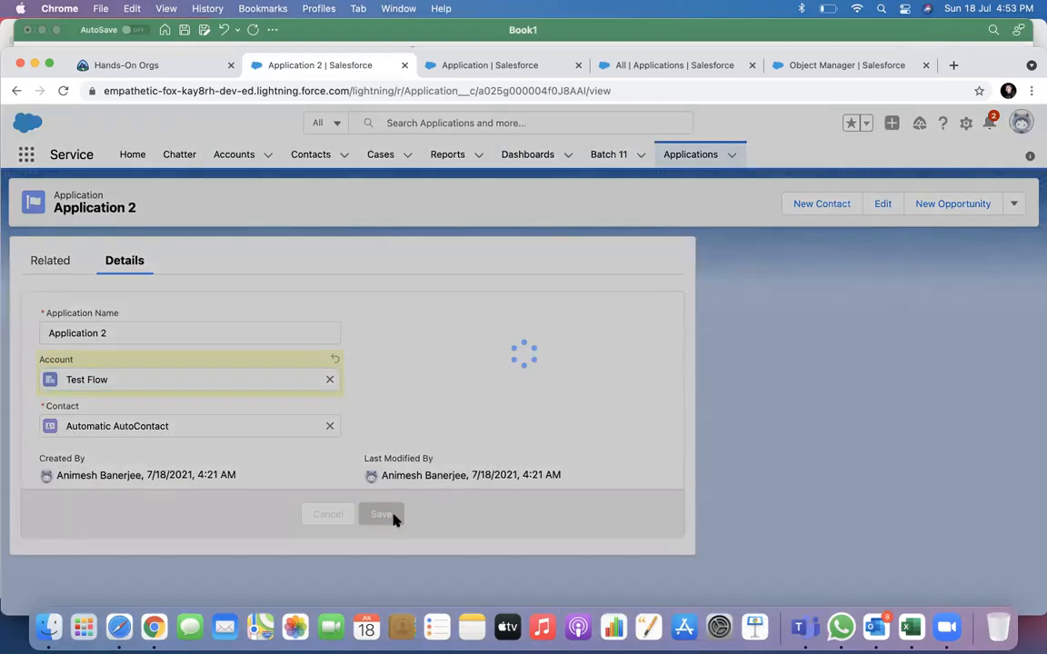
Reassign Application 1 to the Test Flow account and save it.
click(683, 158)
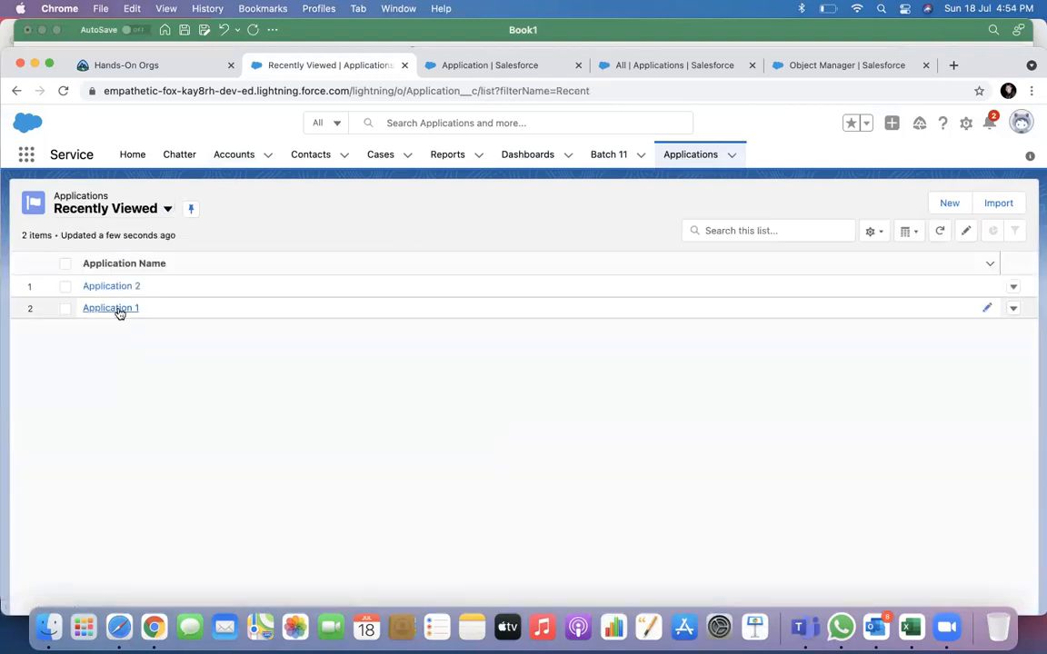
click(115, 310)
click(334, 355)
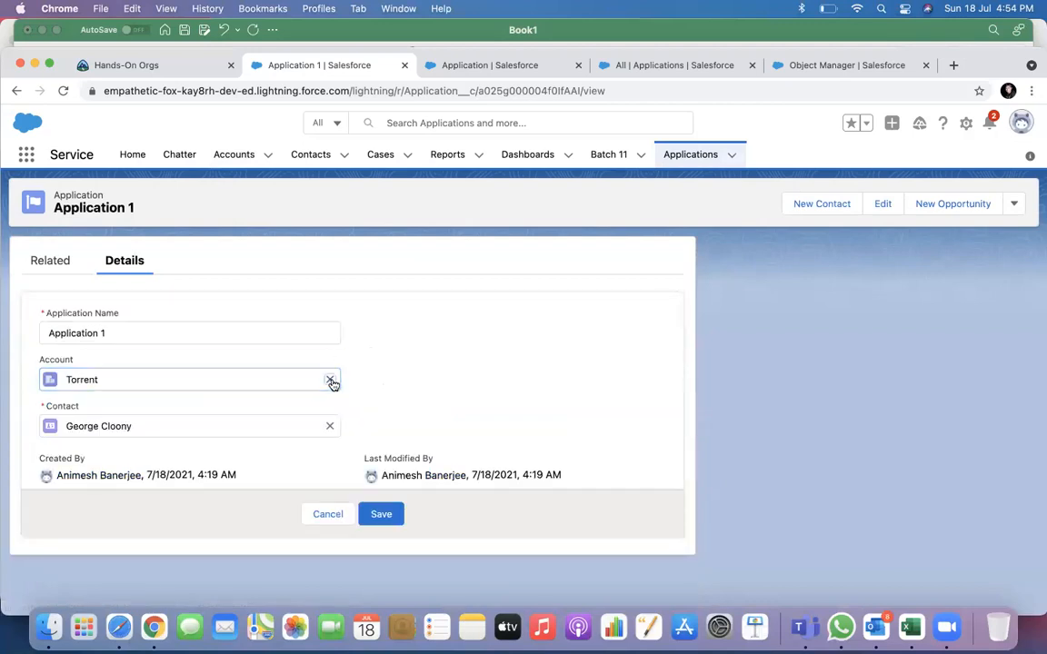
click(330, 379)
click(107, 454)
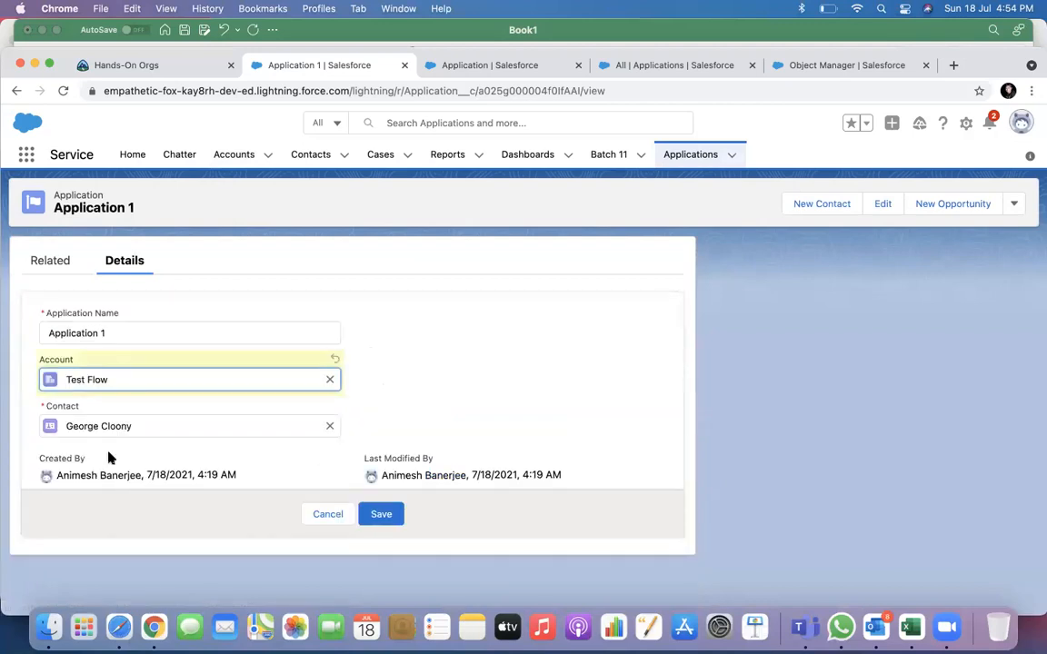
click(381, 514)
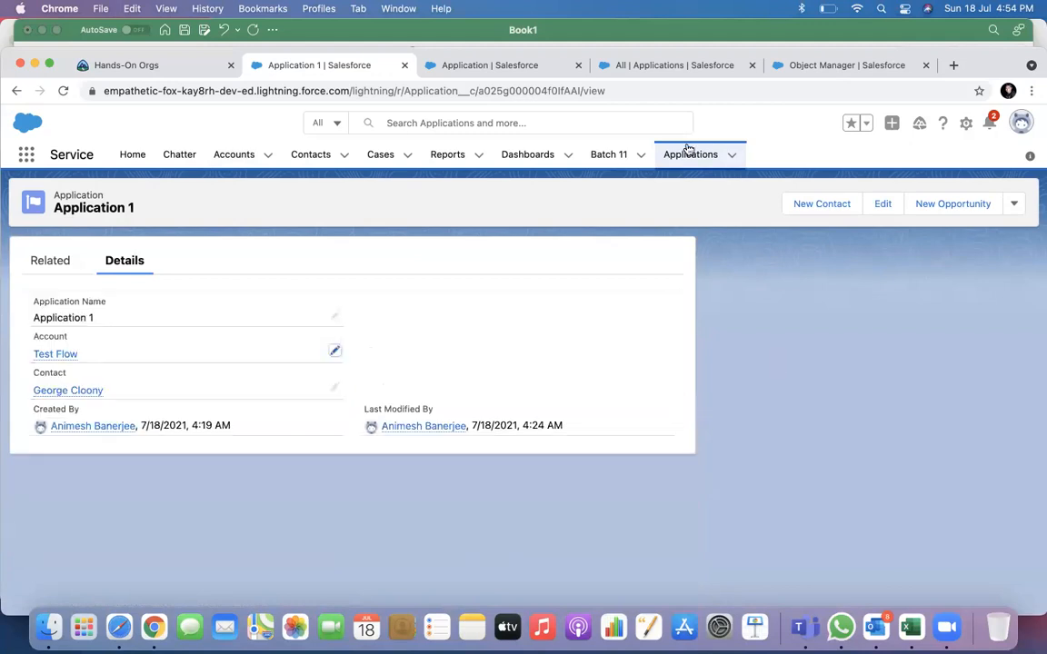
Delete the Test Flow account from the recently viewed accounts.
click(86, 393)
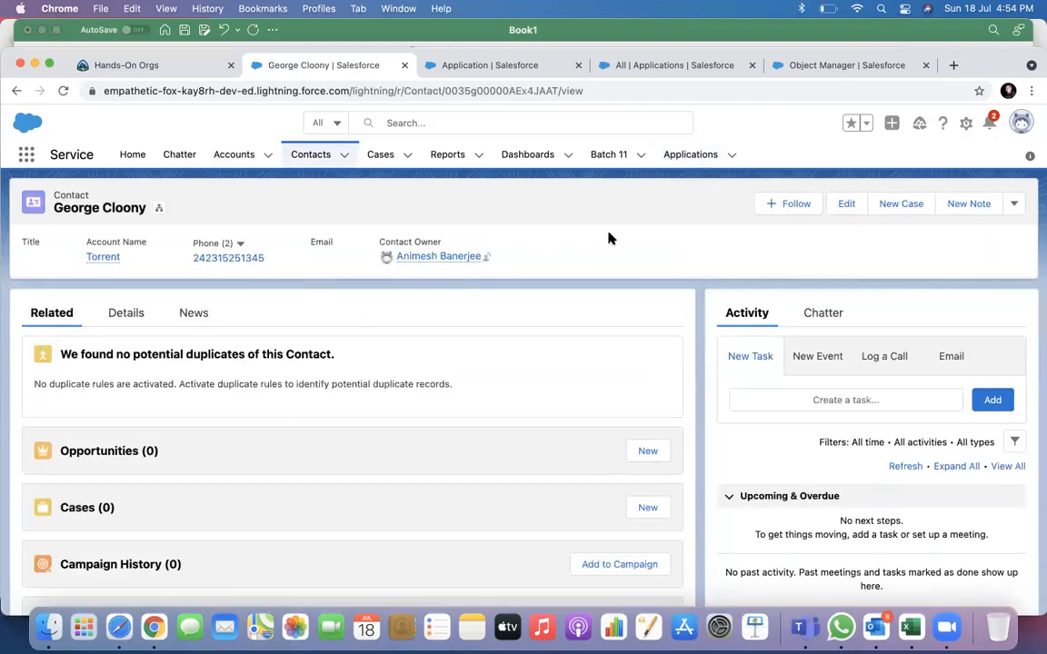
click(232, 156)
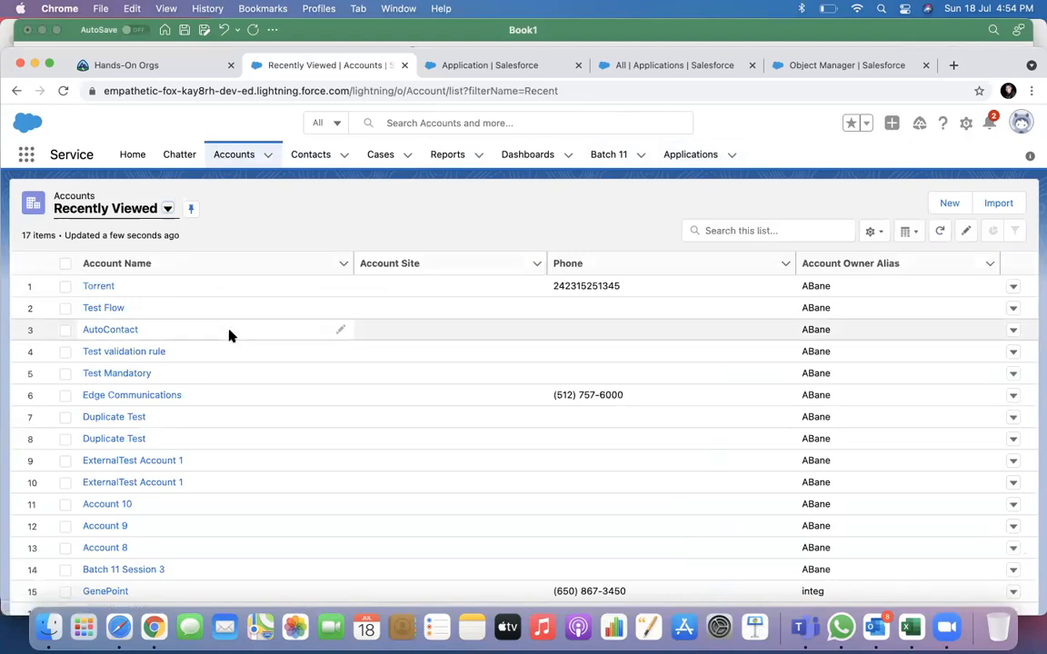
scroll(229, 334, down, 1)
scroll(150, 346, up, 1)
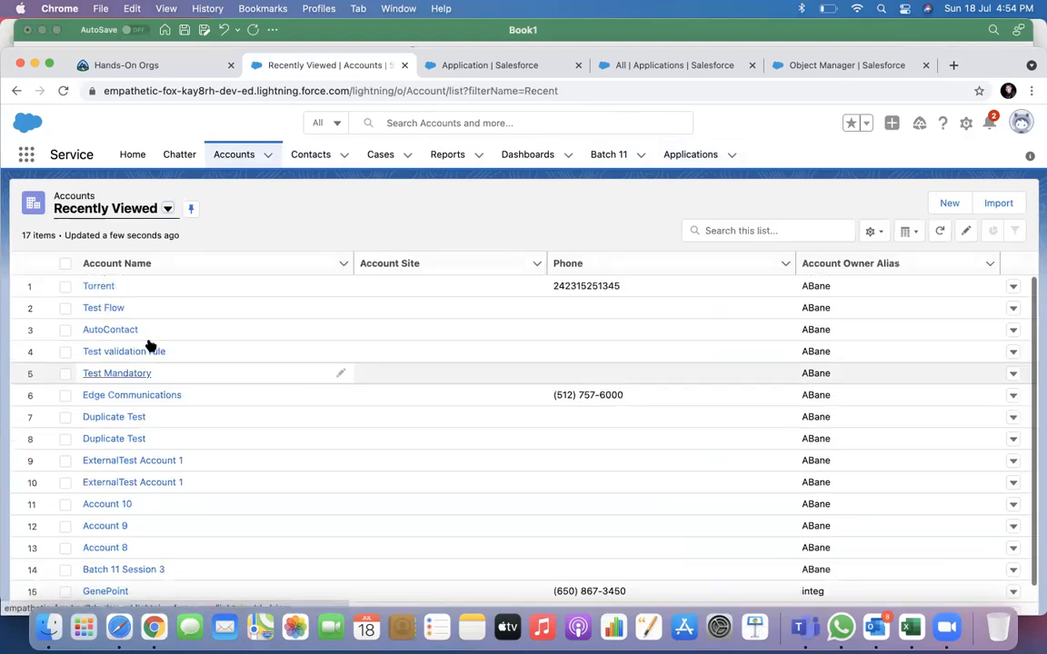
click(66, 309)
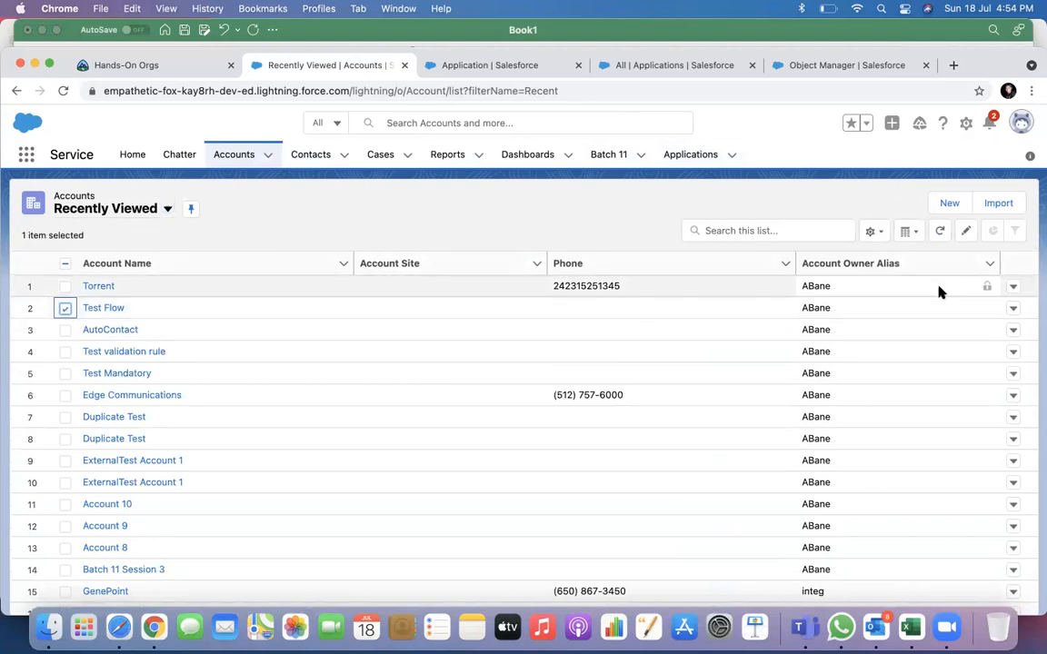
click(1013, 309)
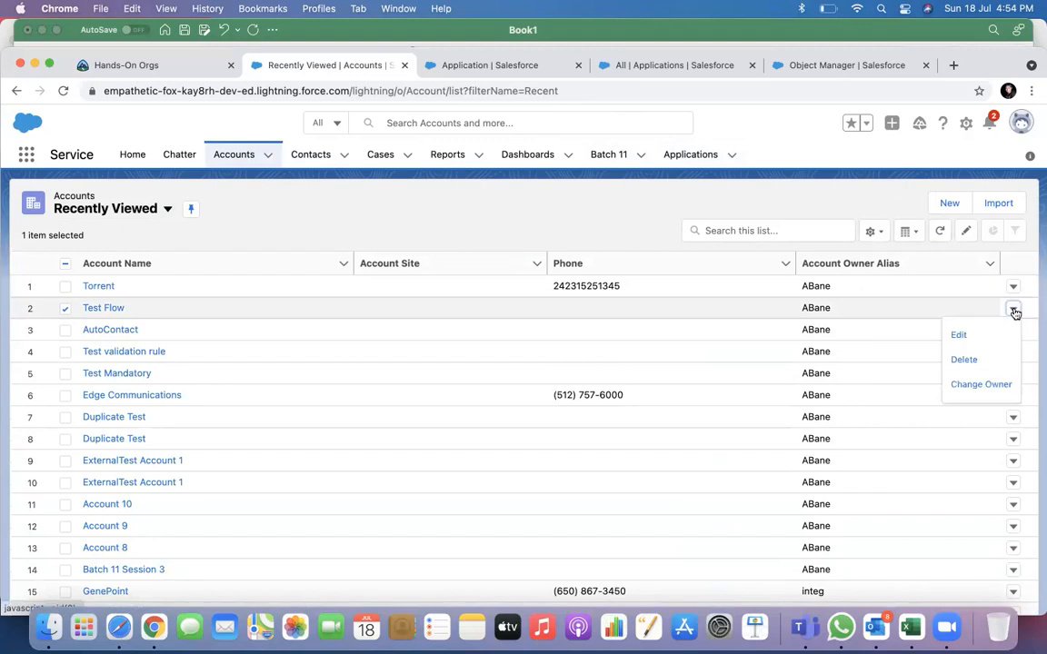
click(965, 360)
click(722, 399)
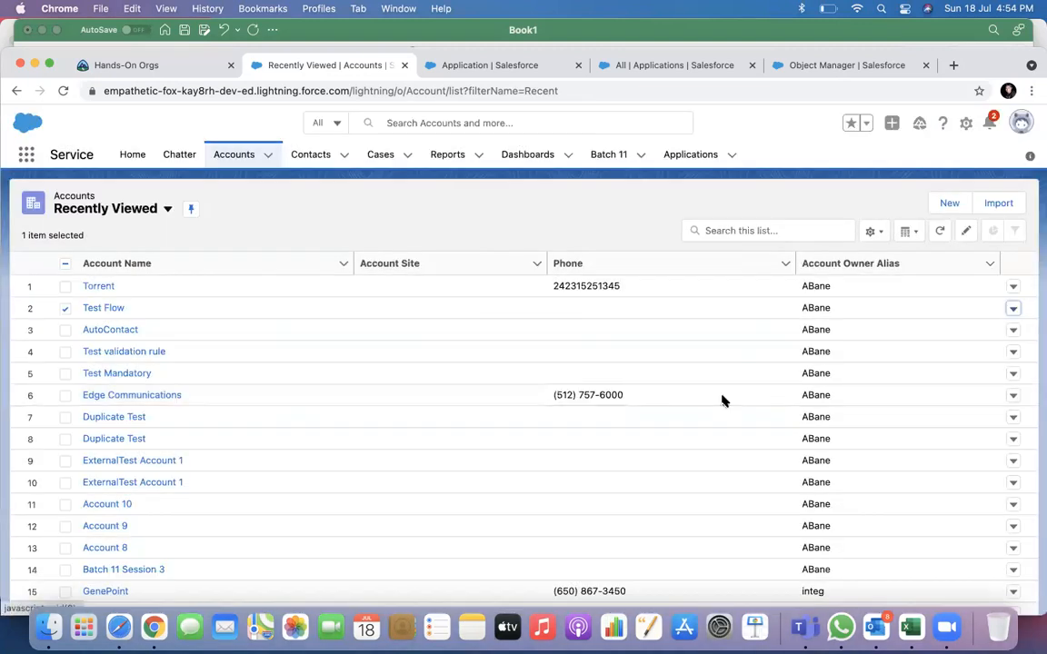
Show the All list view of Applications to check the records after the account deletion.
click(688, 156)
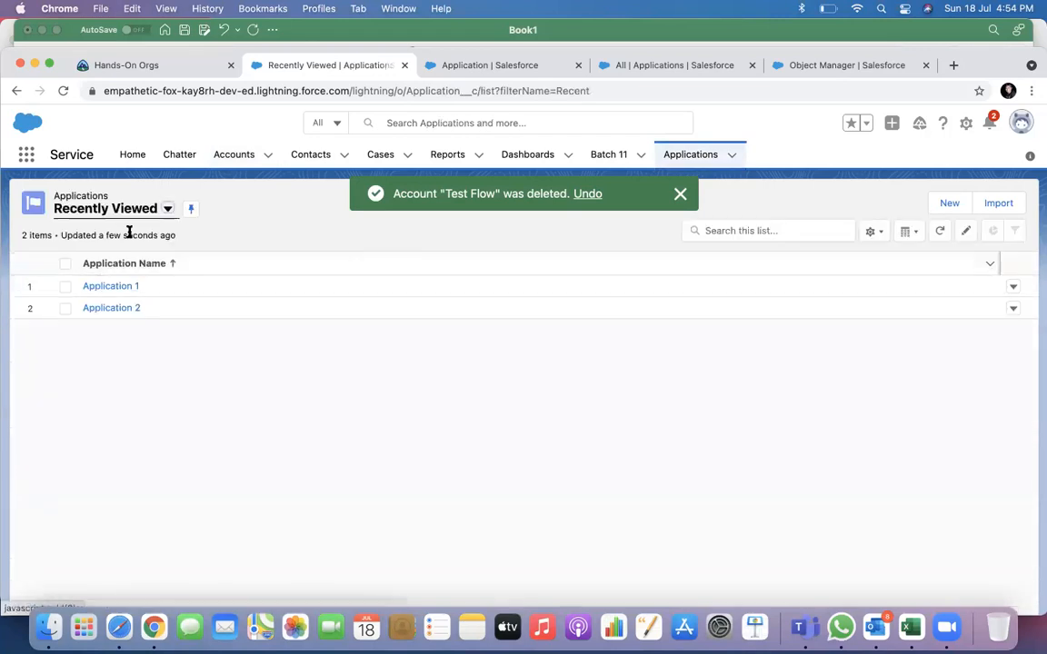
click(165, 210)
click(107, 262)
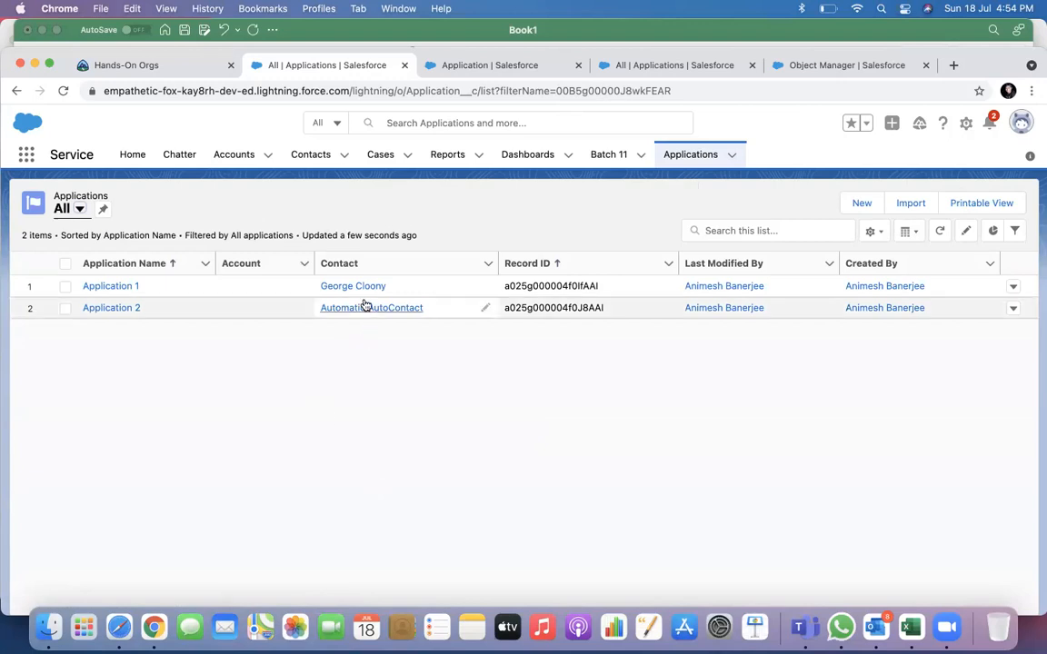
click(486, 286)
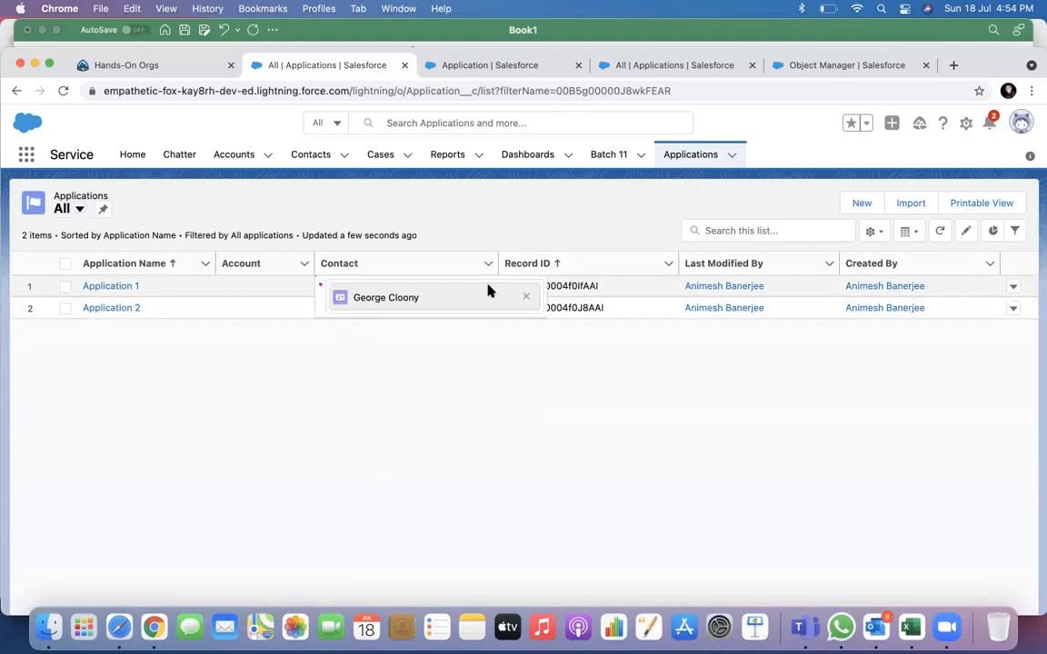
click(526, 299)
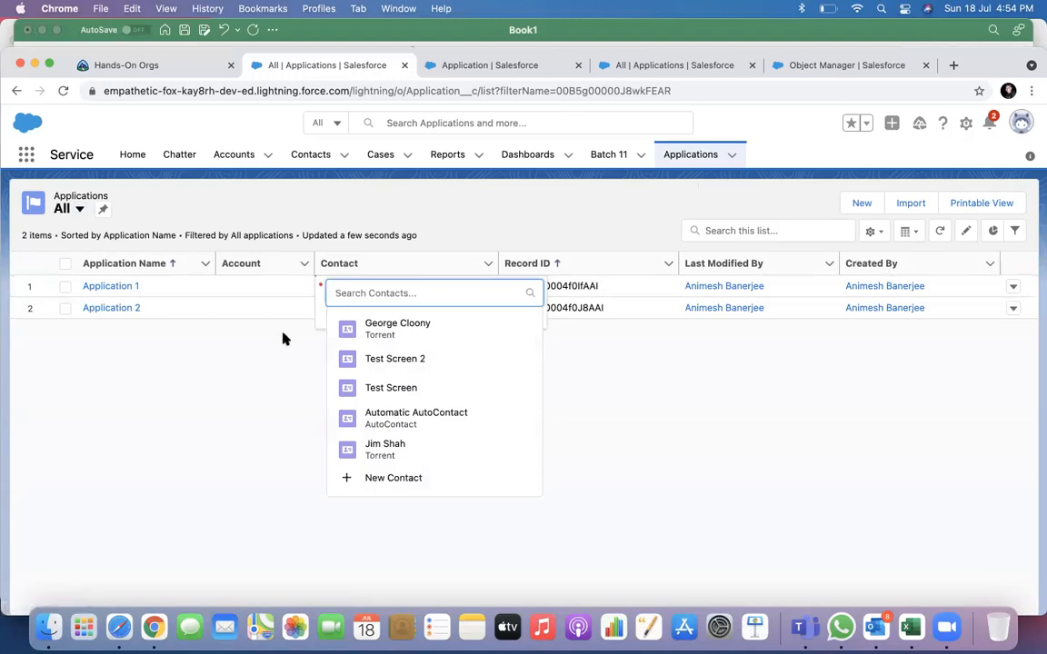
click(217, 364)
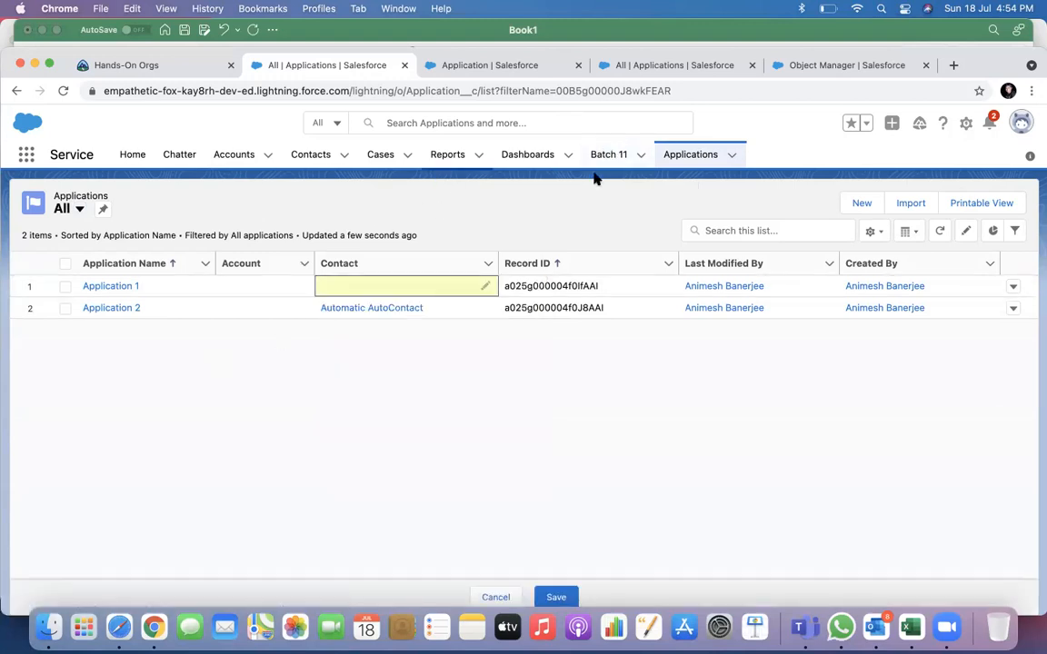
click(233, 159)
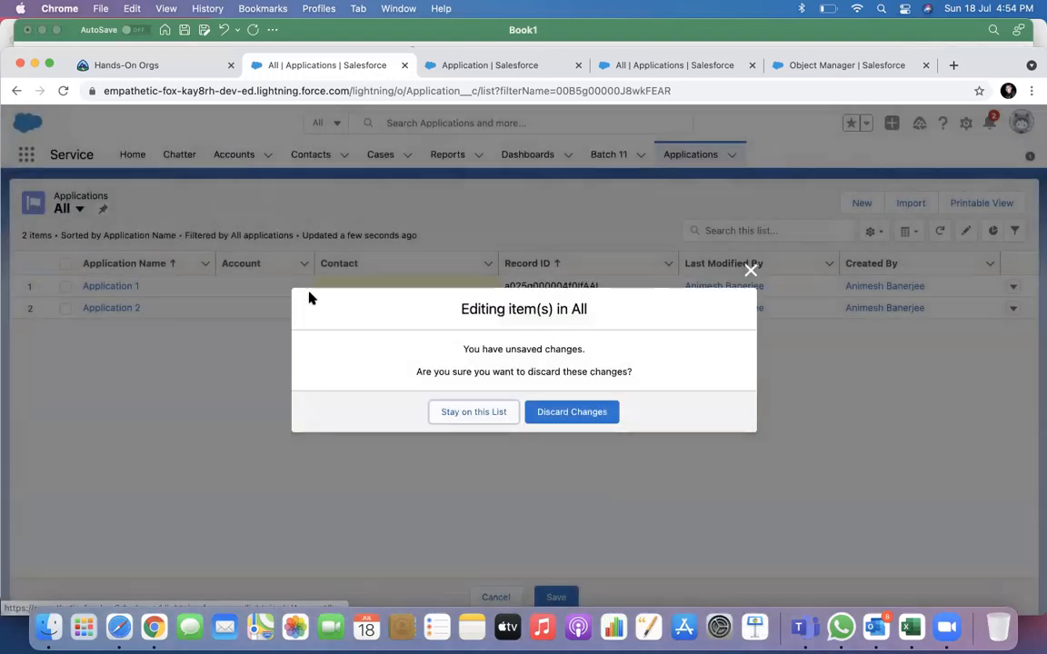
click(560, 421)
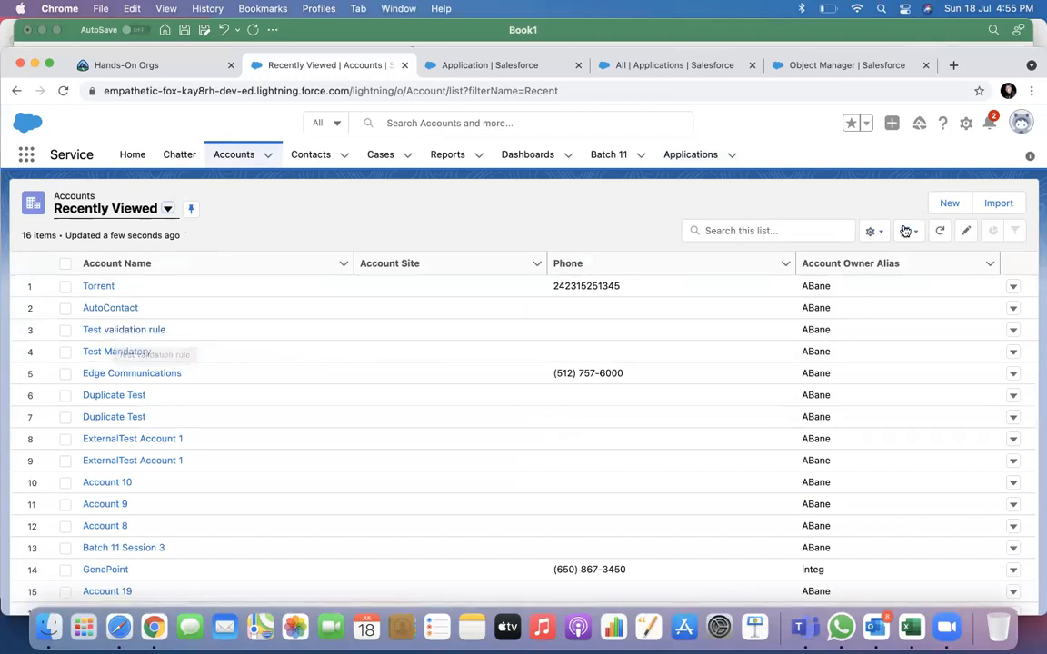
Start a new account named Relationship Example and try to save it.
click(947, 204)
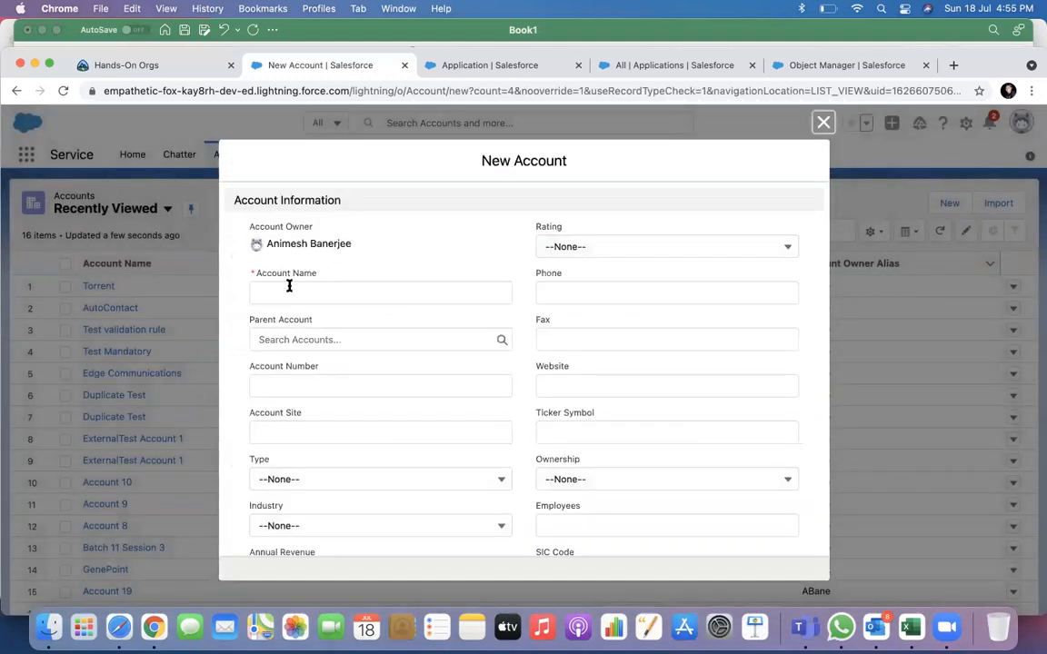
click(281, 292)
text(R)
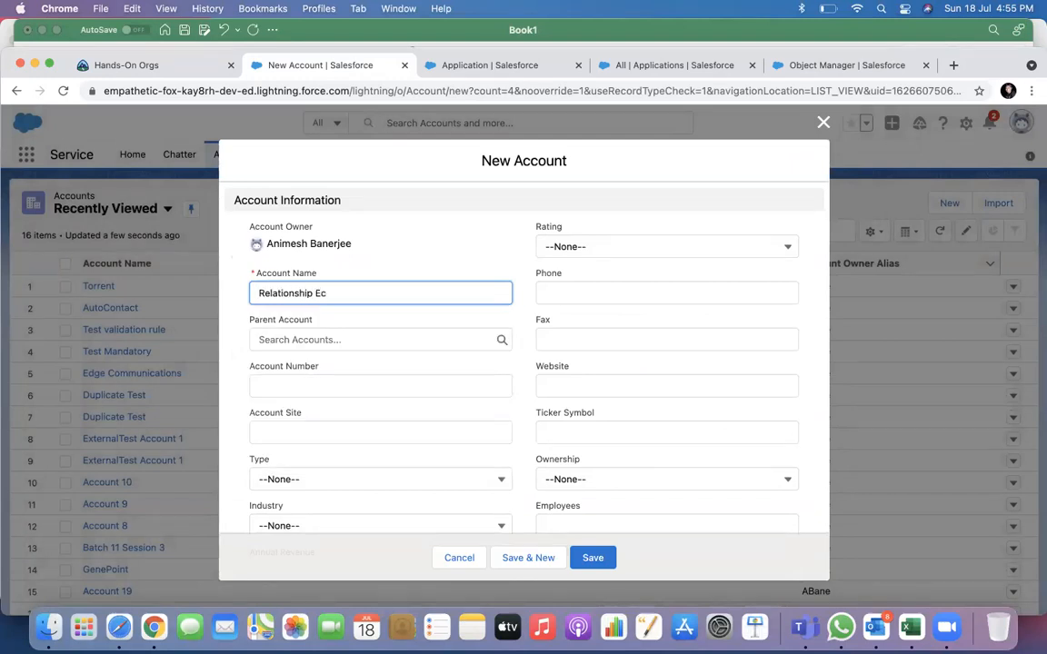
text(elationship Examplwe)
key(BackSpace)
key(BackSpace)
text(e)
click(593, 557)
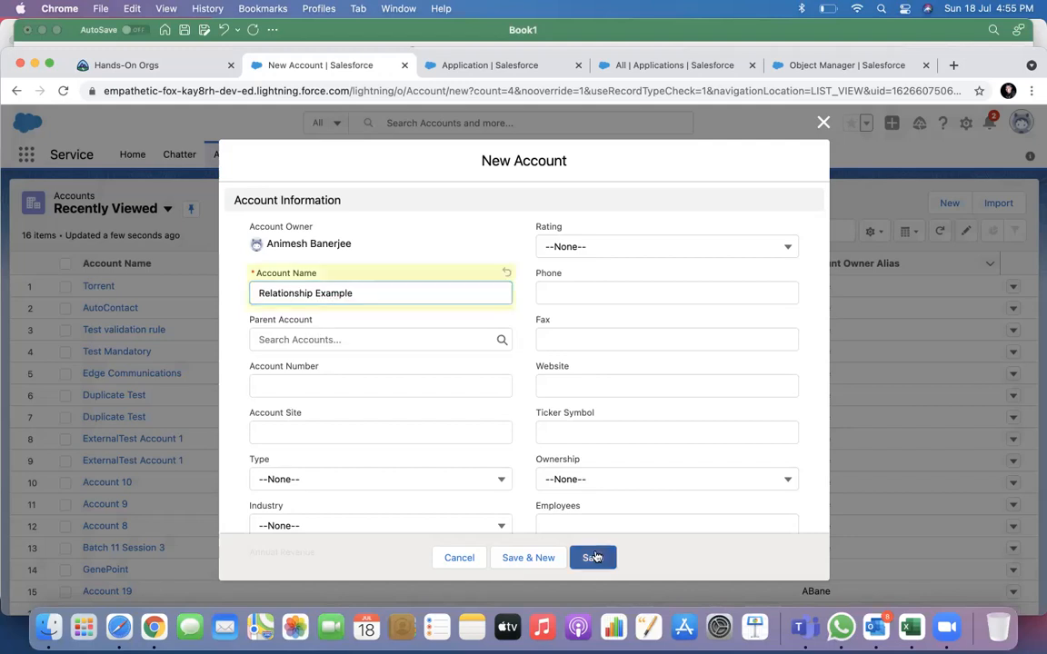
Fill the new account's required MyId field with asdfasd and save the account.
scroll(327, 439, down, 10)
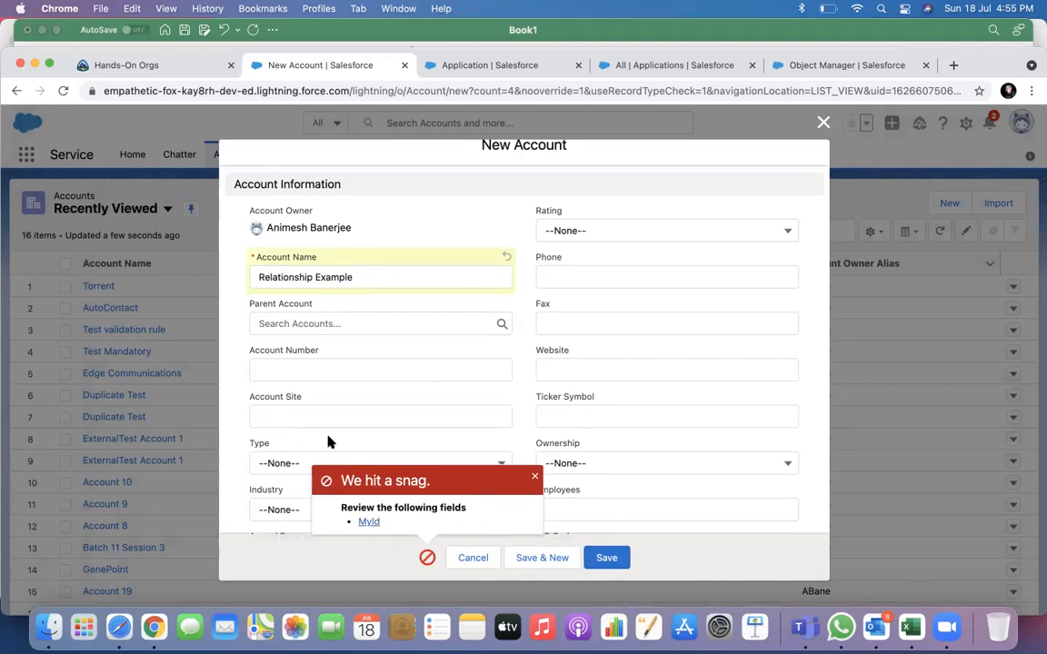
scroll(308, 337, up, 2)
scroll(303, 324, up, 3)
click(482, 193)
text(asdfasd)
click(604, 556)
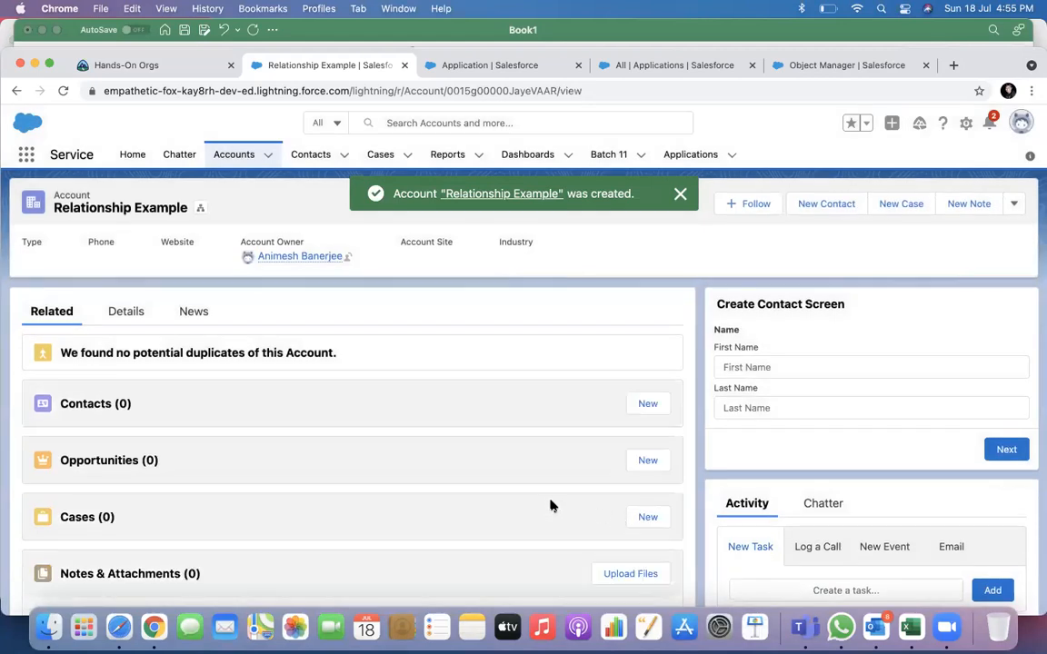
Add a contact with the last name C1 to the Relationship Example account.
scroll(552, 503, down, 2)
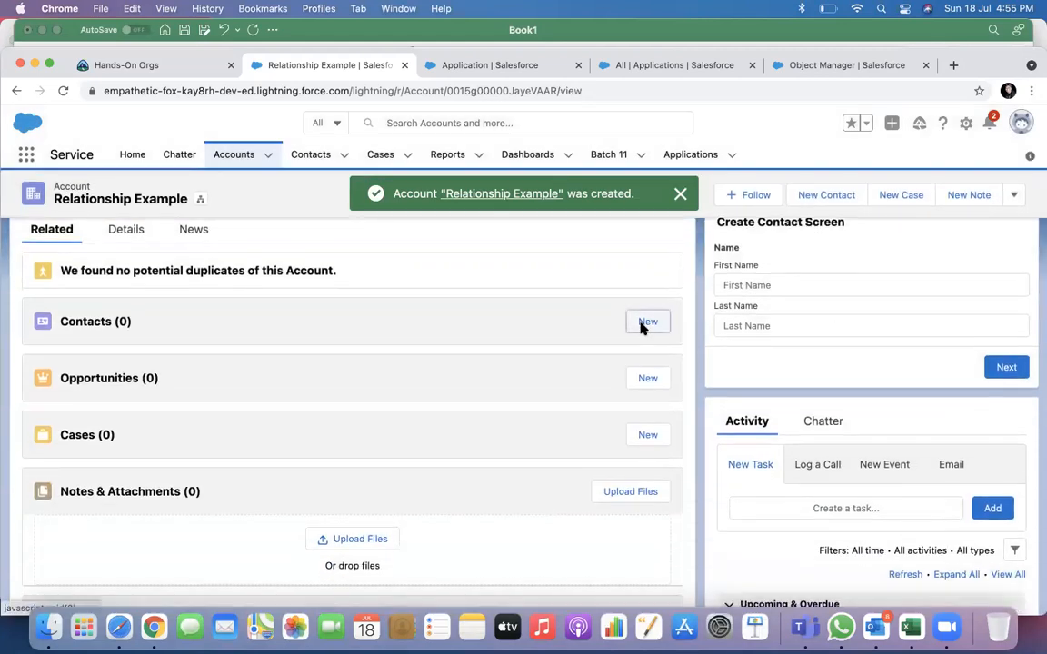
click(647, 321)
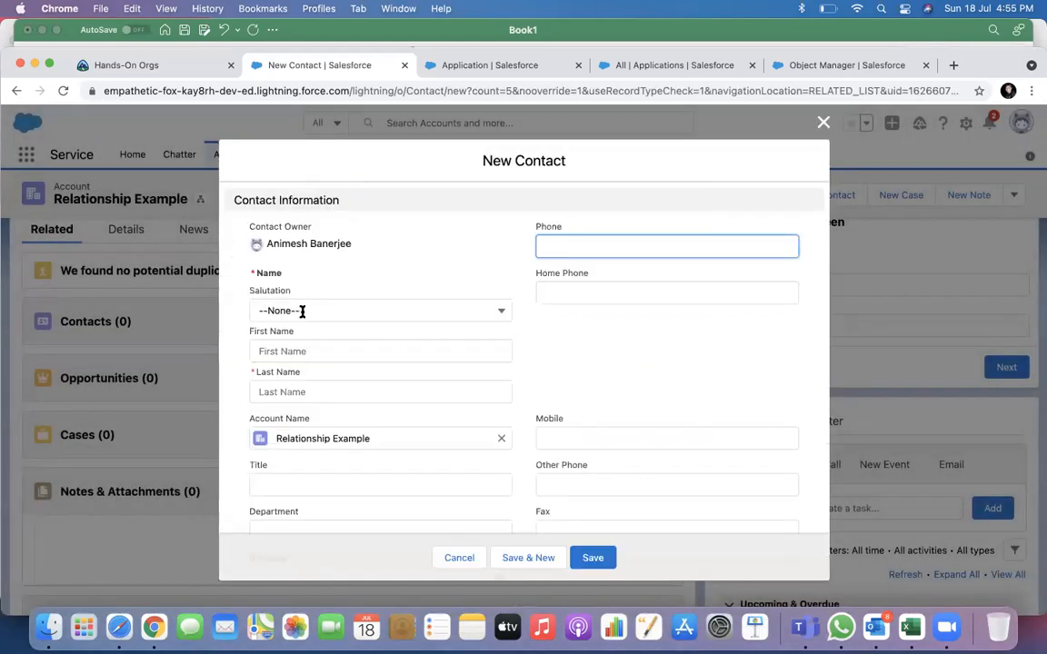
click(266, 391)
text(C1)
click(589, 556)
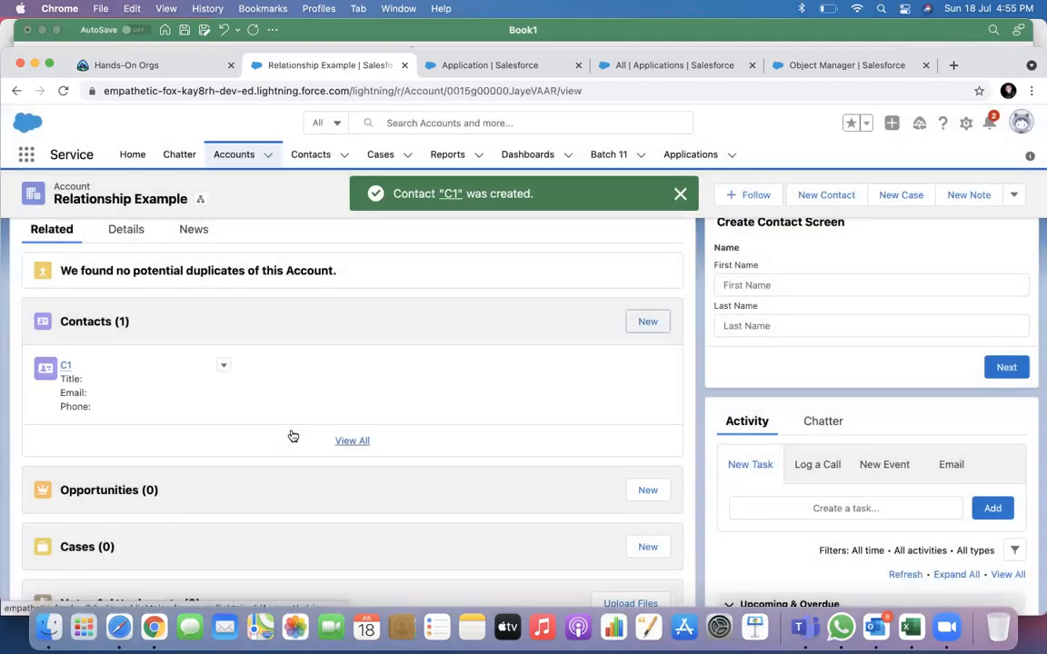
Add a second contact with the last name C2 to the Relationship Example account.
click(647, 323)
click(311, 390)
text(C2)
click(591, 556)
Reload the All list of applications and set the Account of Application 1 and Application 2 to Relationship Example.
click(672, 65)
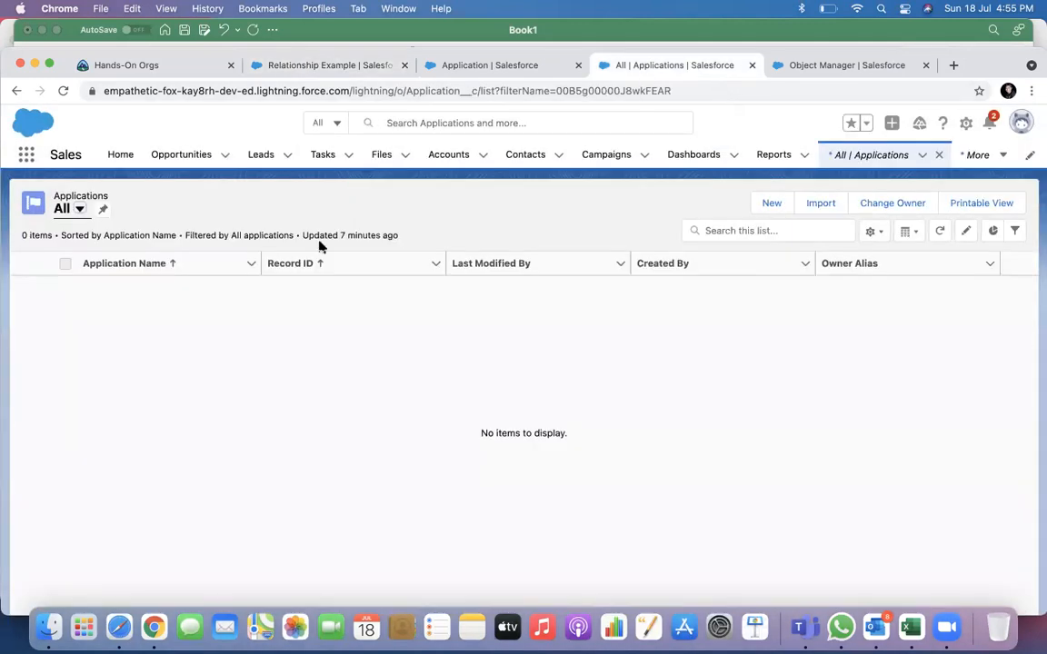
click(79, 208)
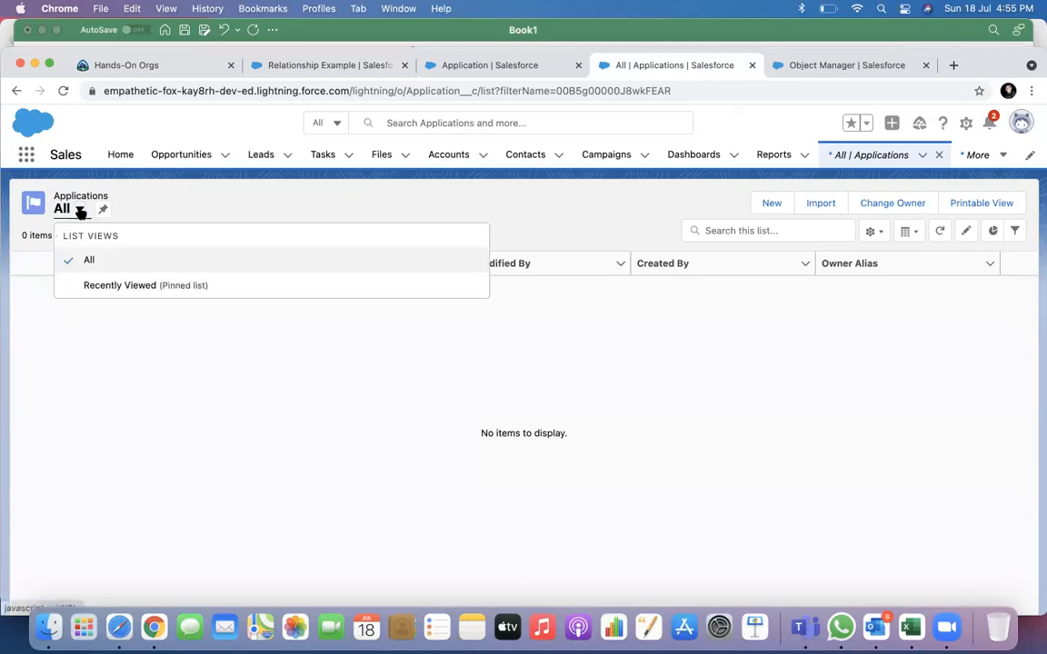
click(90, 260)
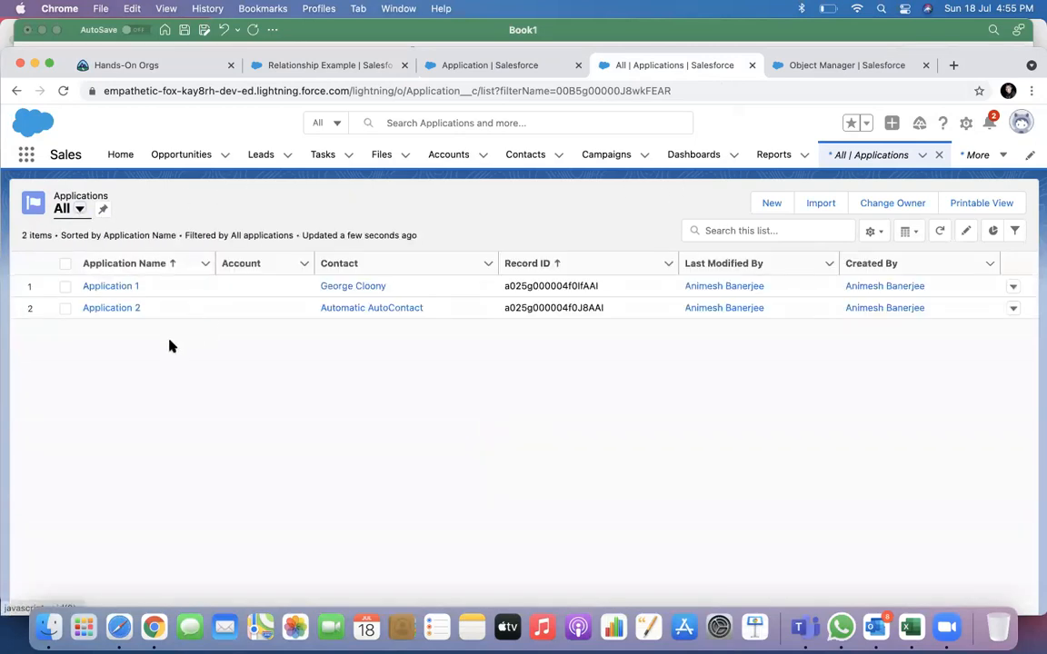
click(302, 289)
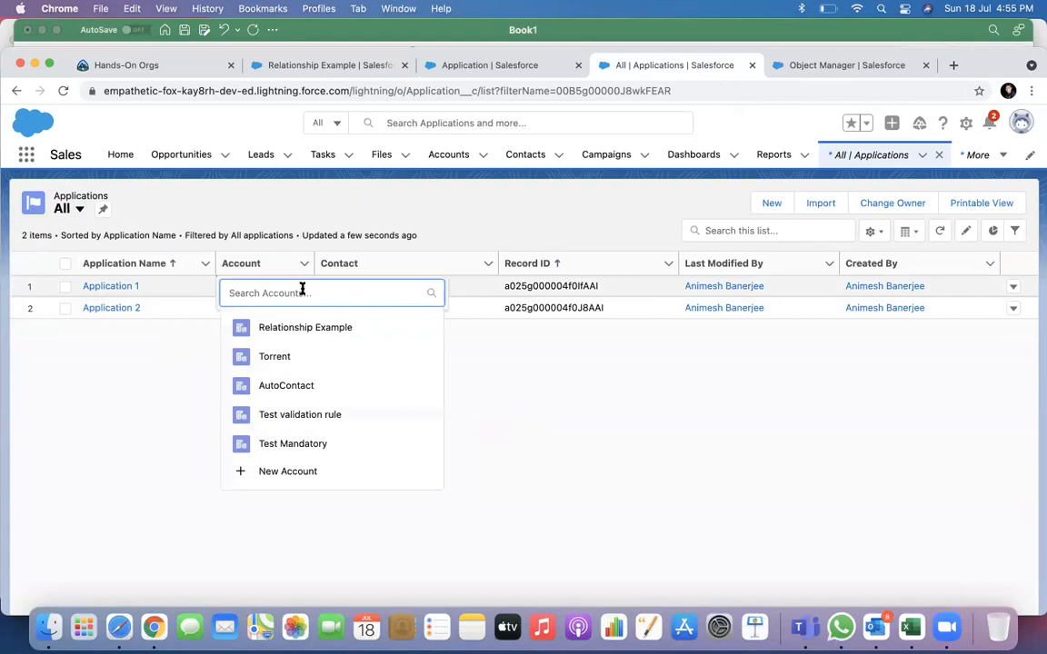
click(302, 327)
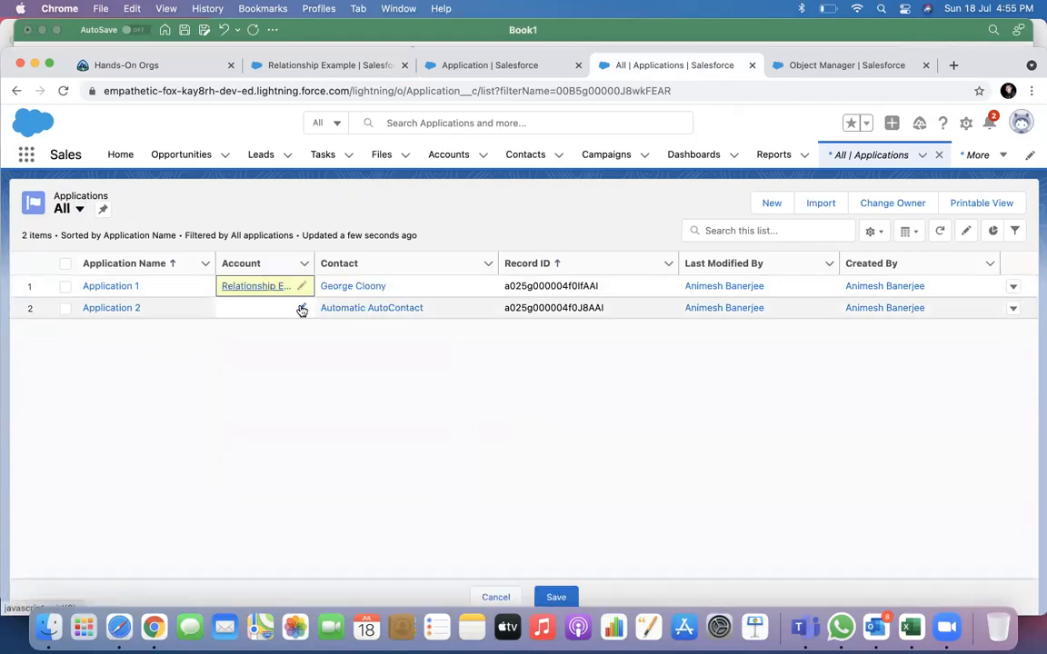
click(301, 308)
click(298, 352)
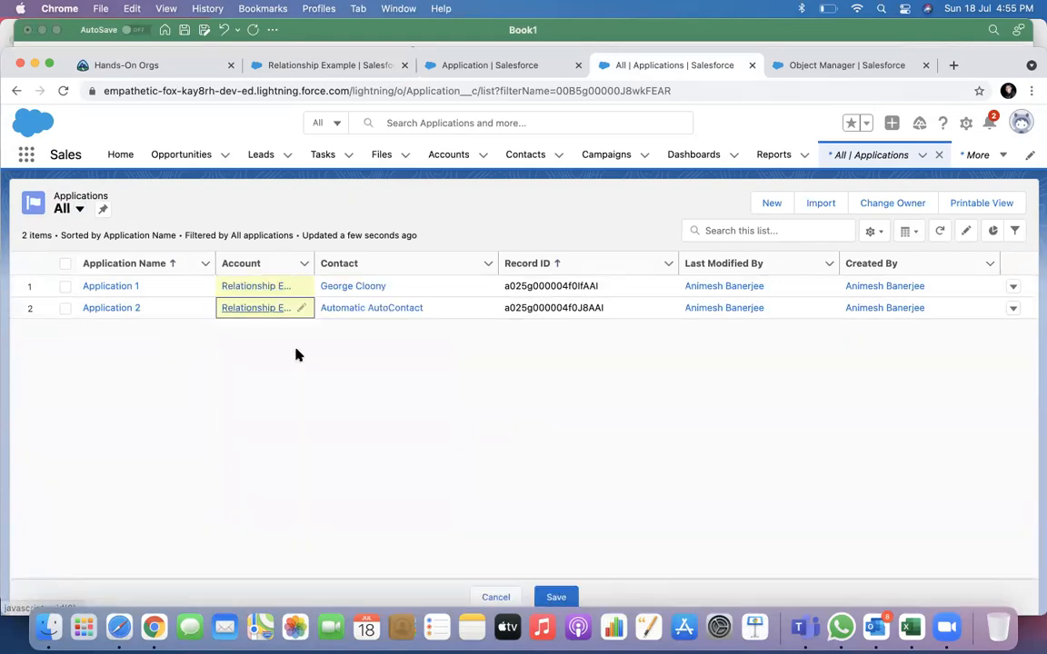
Change the Contact of Application 1 to C1 in the applications list.
click(485, 286)
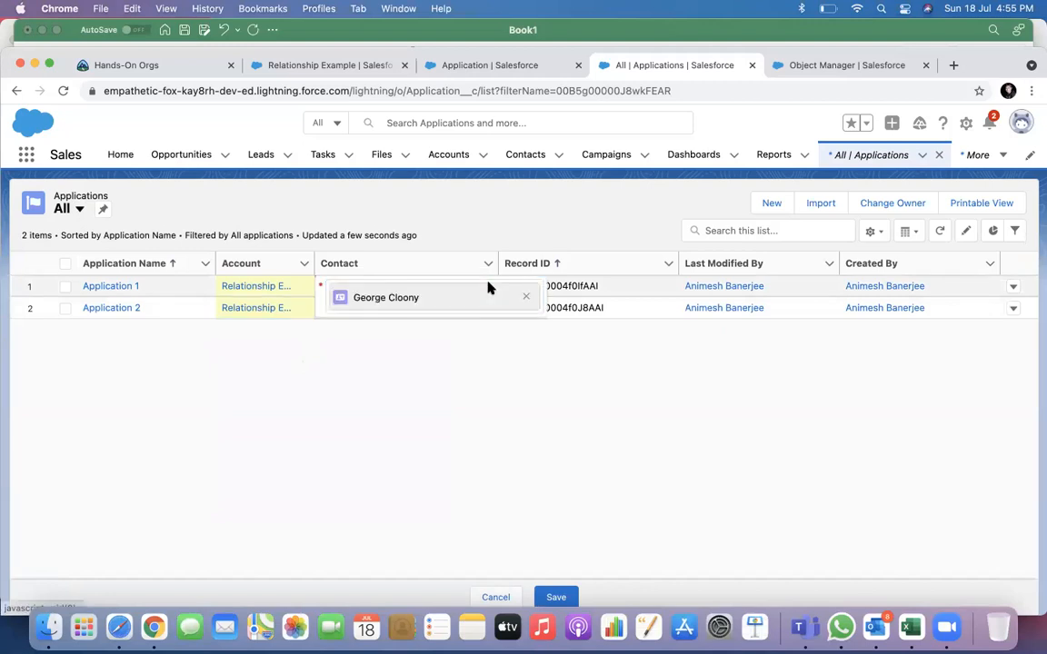
click(462, 299)
click(524, 299)
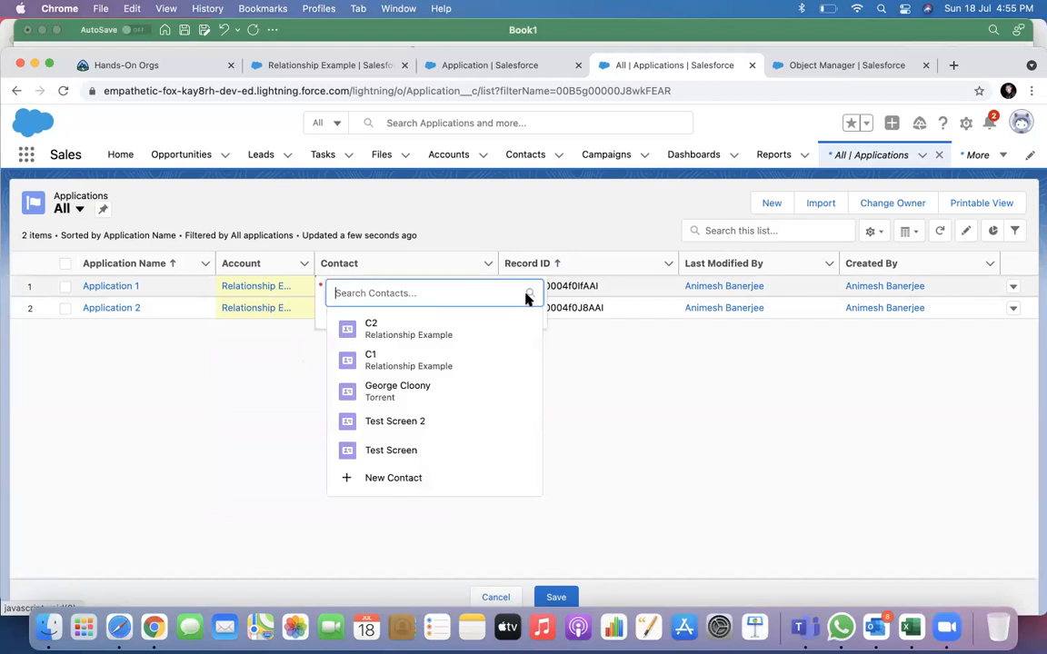
text(C)
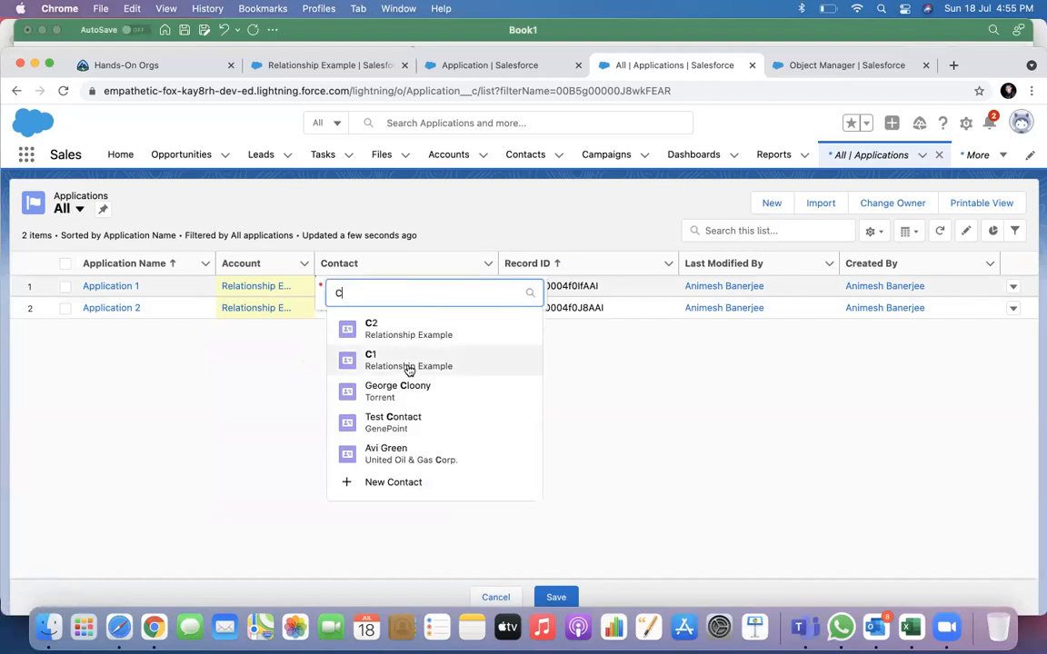
click(409, 367)
Change the Contact of Application 2 to C2 and save the edited application records.
click(487, 309)
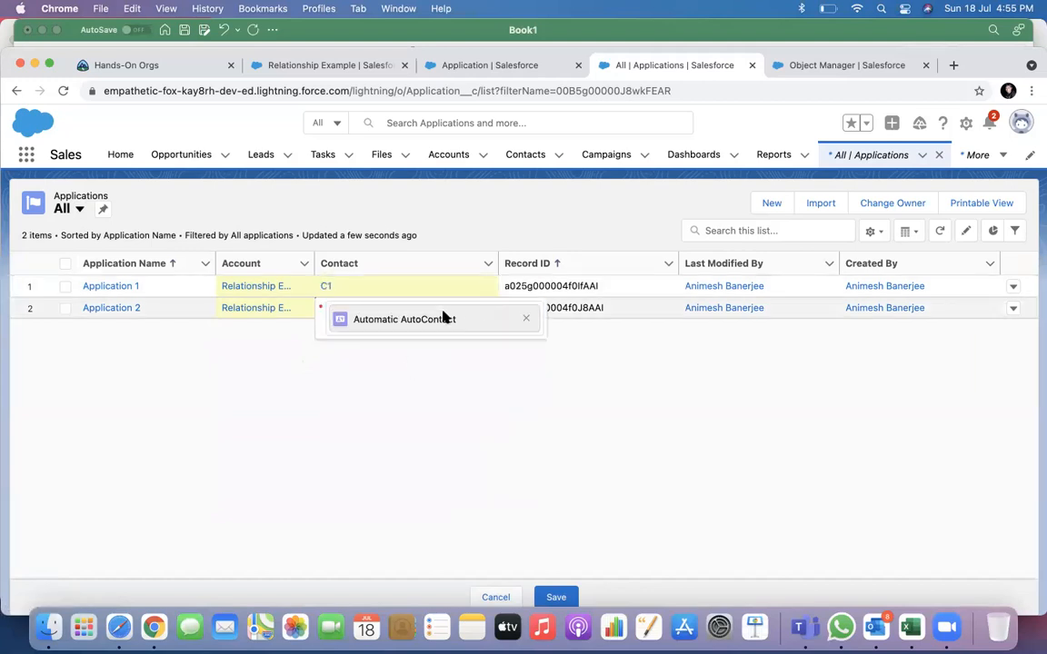
click(525, 319)
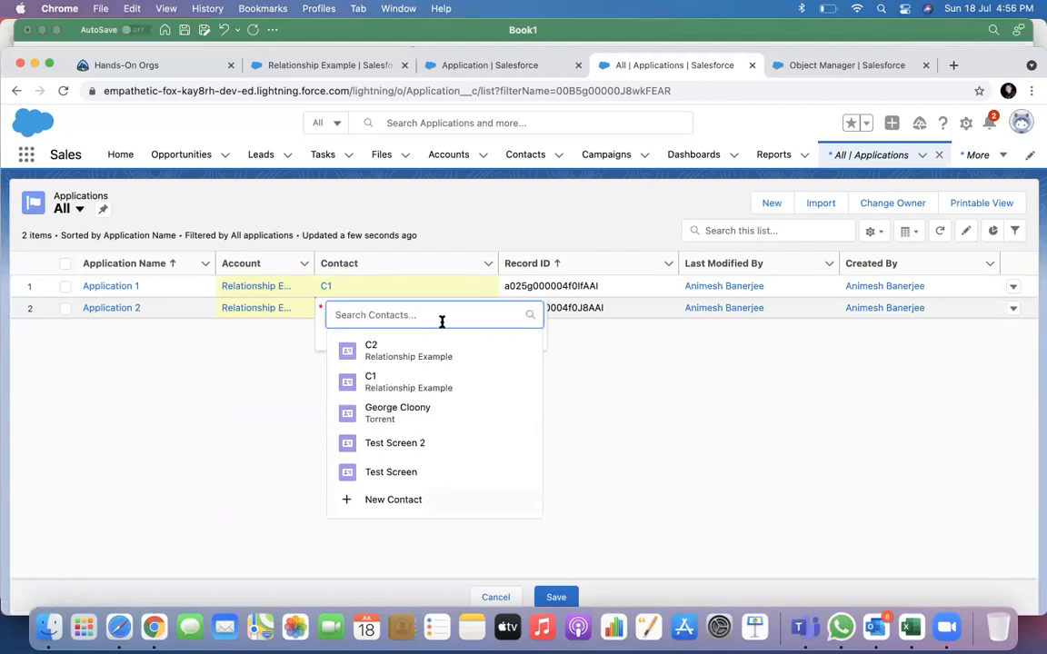
text(C)
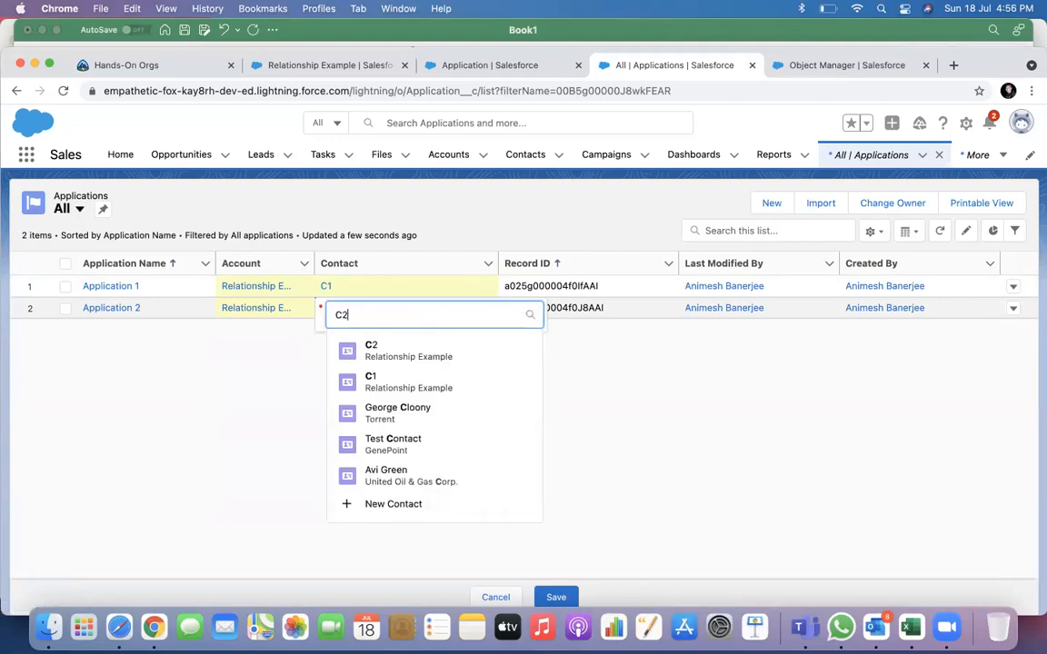
text(2)
click(556, 597)
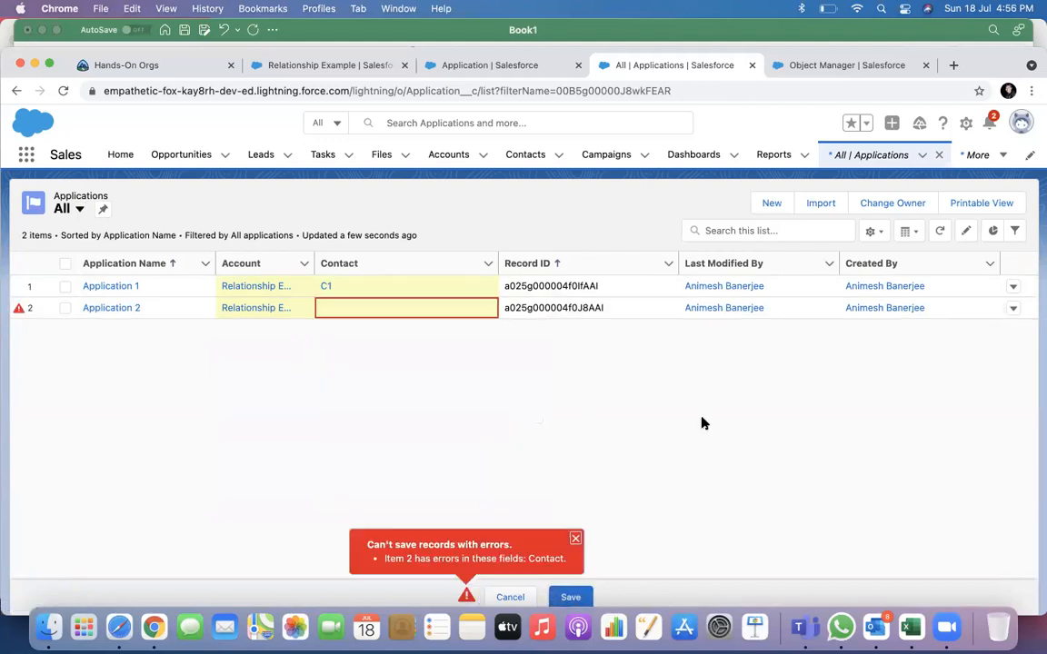
click(486, 308)
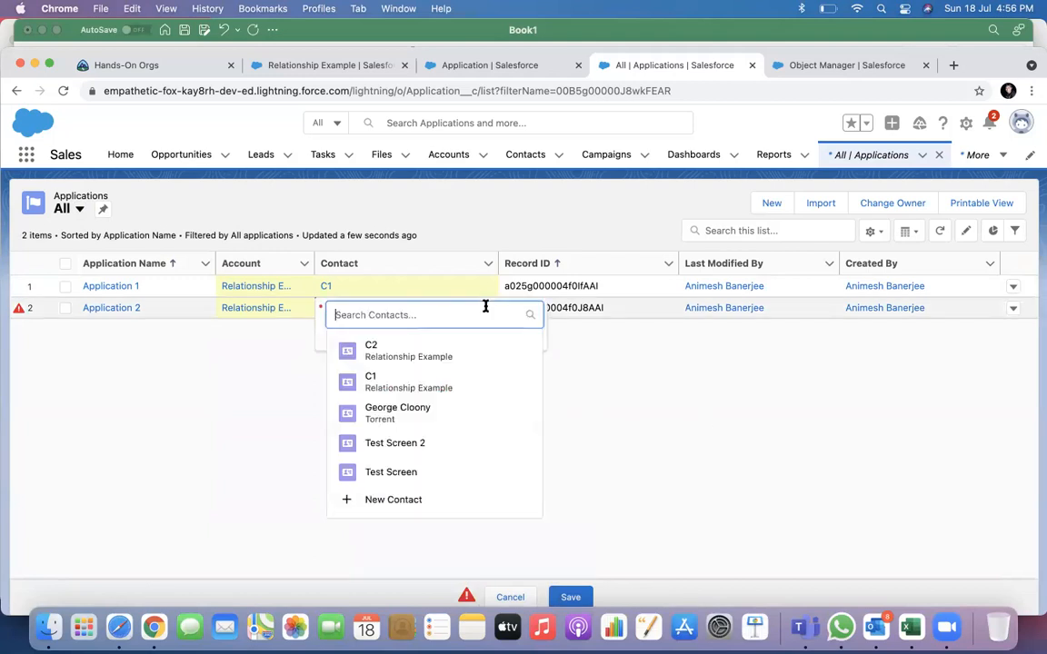
click(397, 353)
click(571, 597)
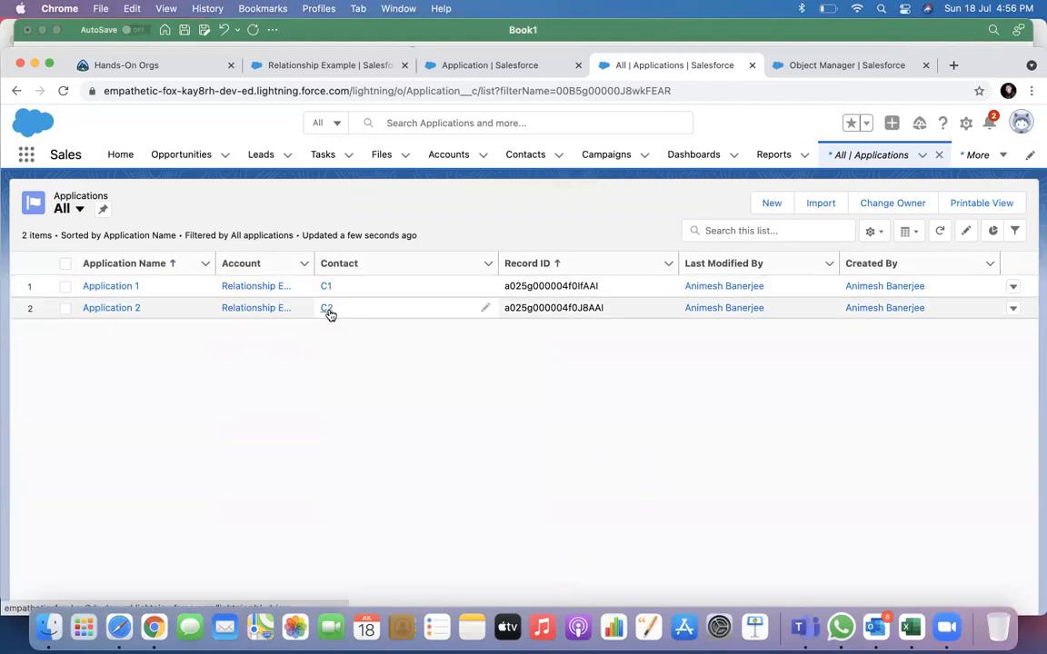
Open the Application 1 record and look through its details and related information.
click(120, 287)
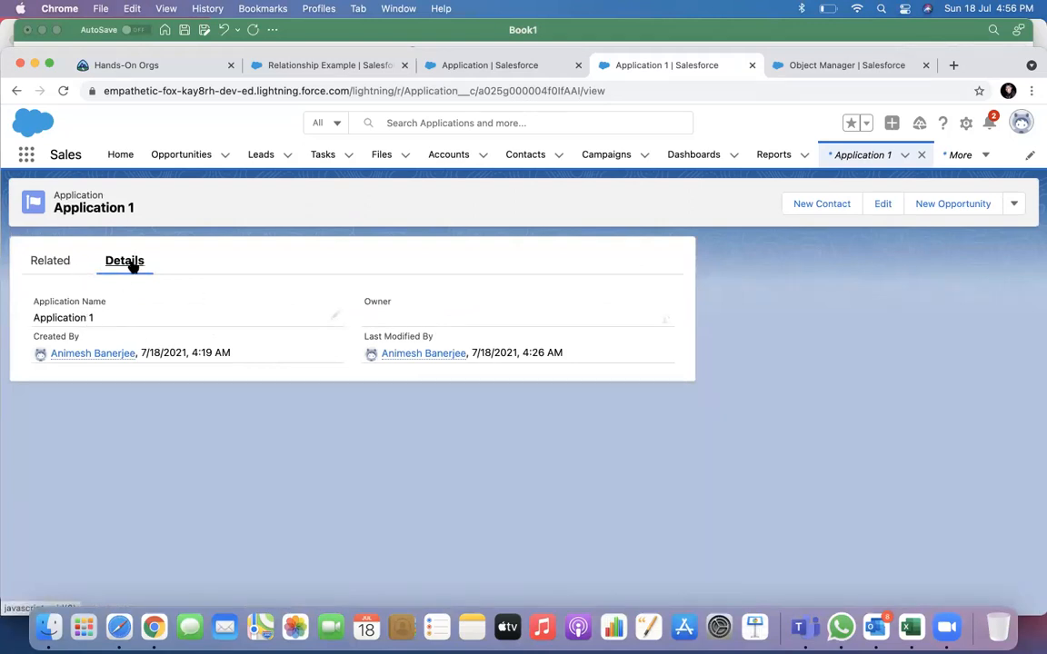
click(857, 155)
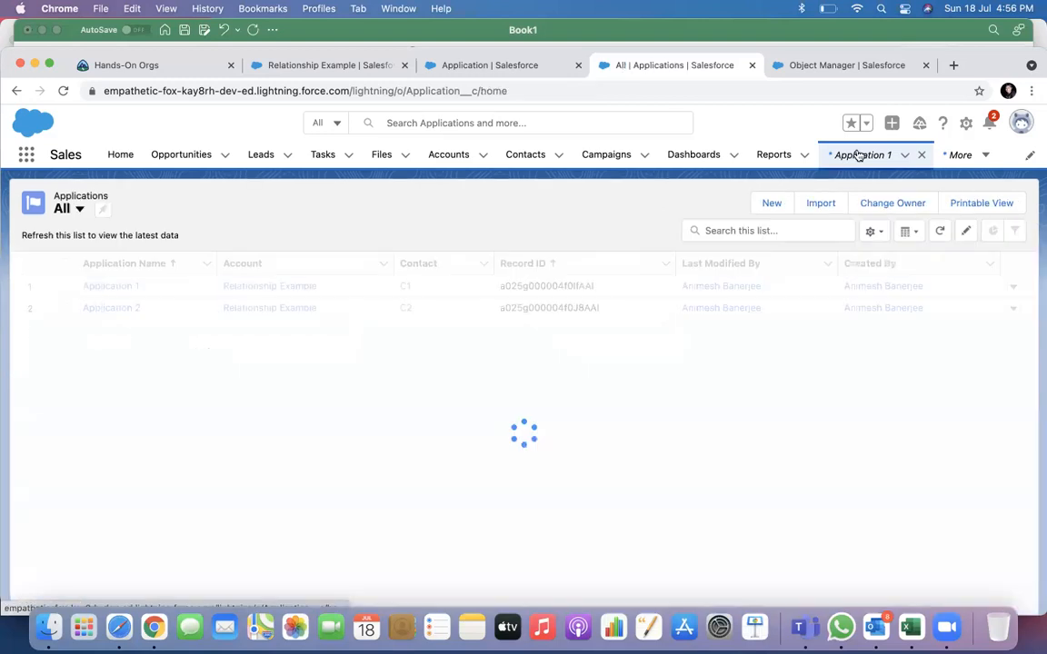
click(113, 287)
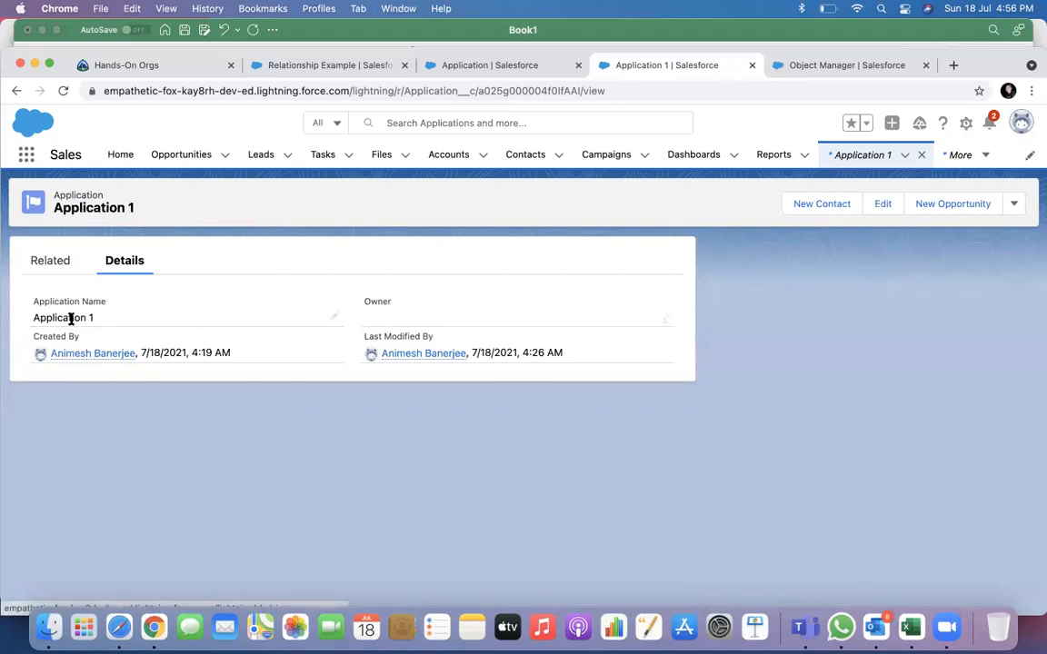
click(60, 265)
click(127, 263)
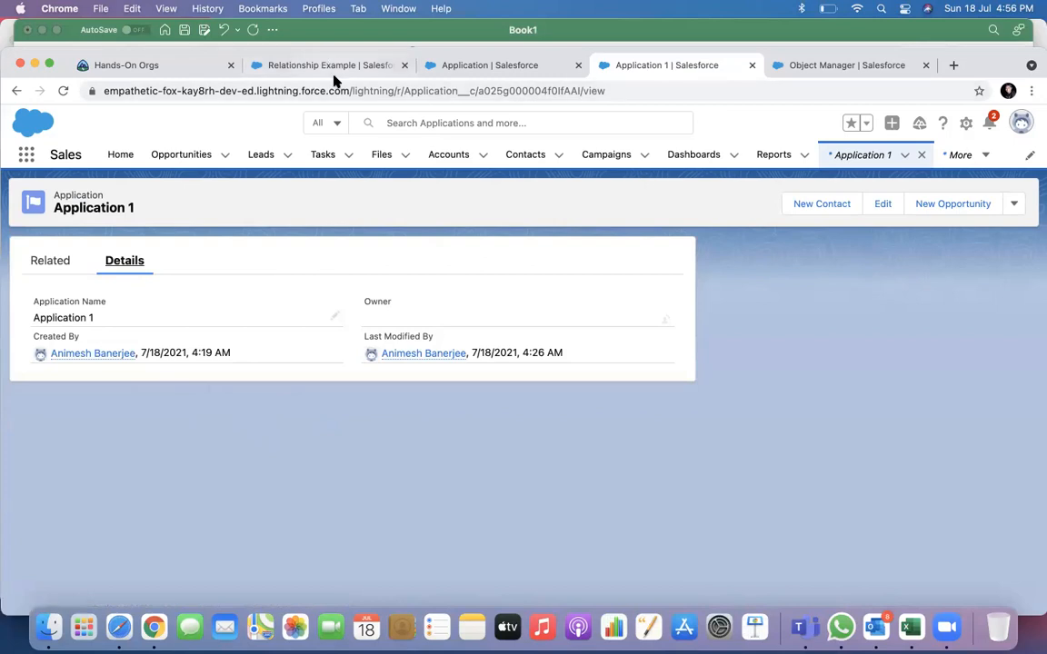
Look at the Application object's page layouts in Setup and return to the Application 1 record.
click(303, 70)
click(451, 71)
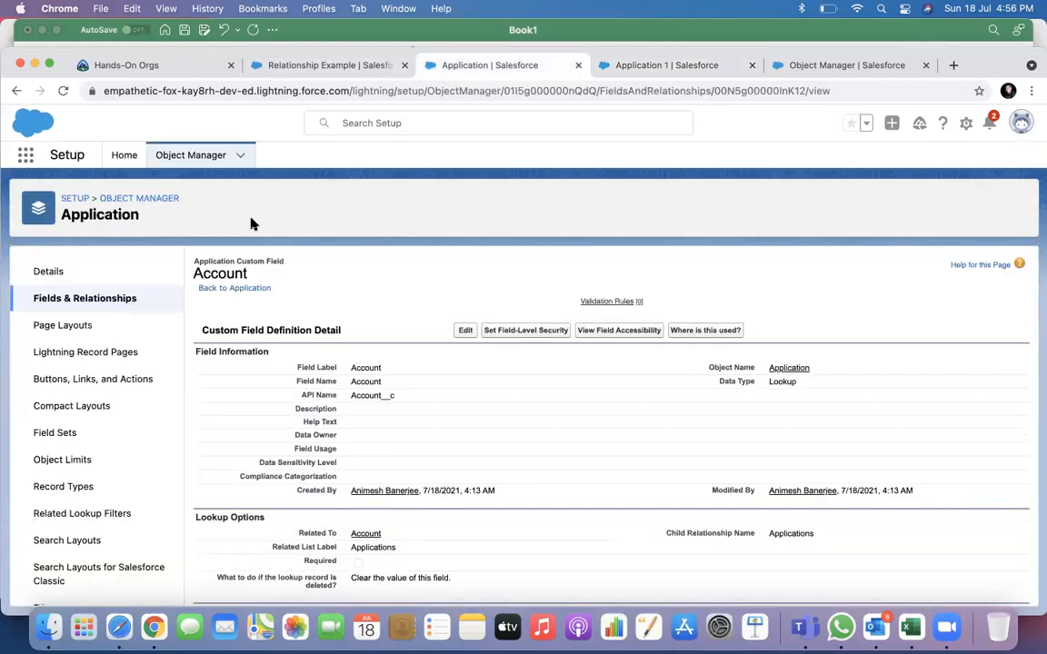
click(66, 327)
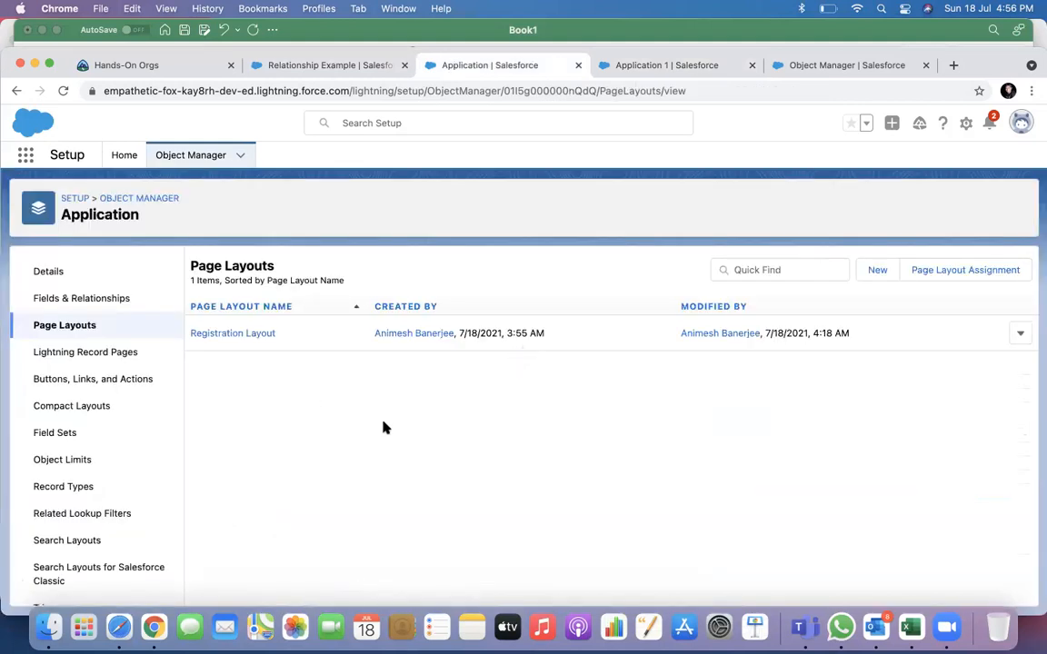
click(639, 71)
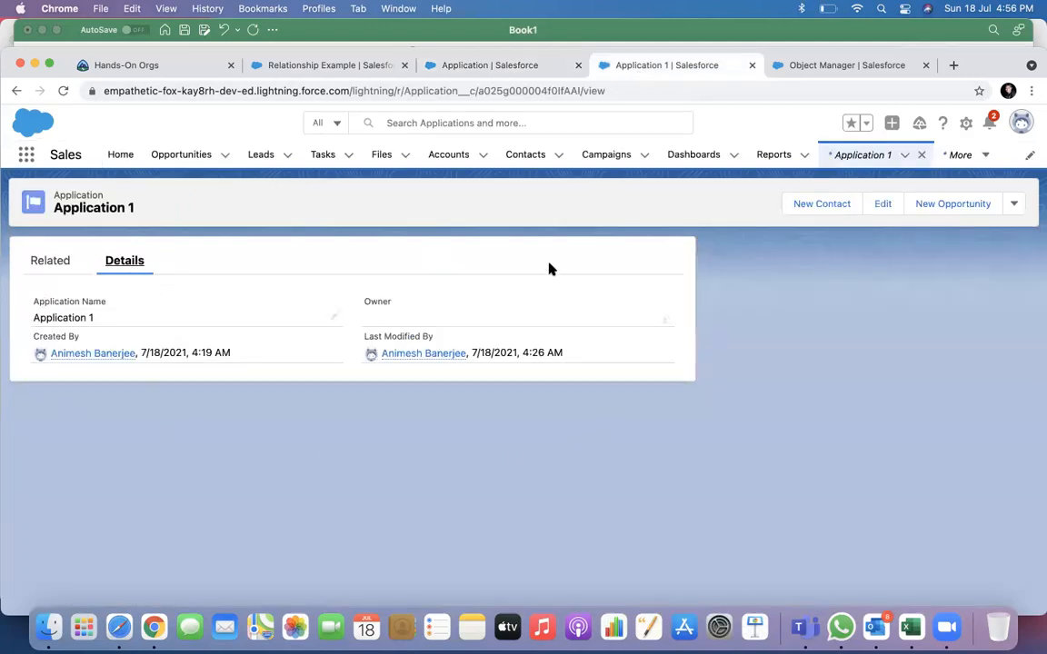
click(905, 154)
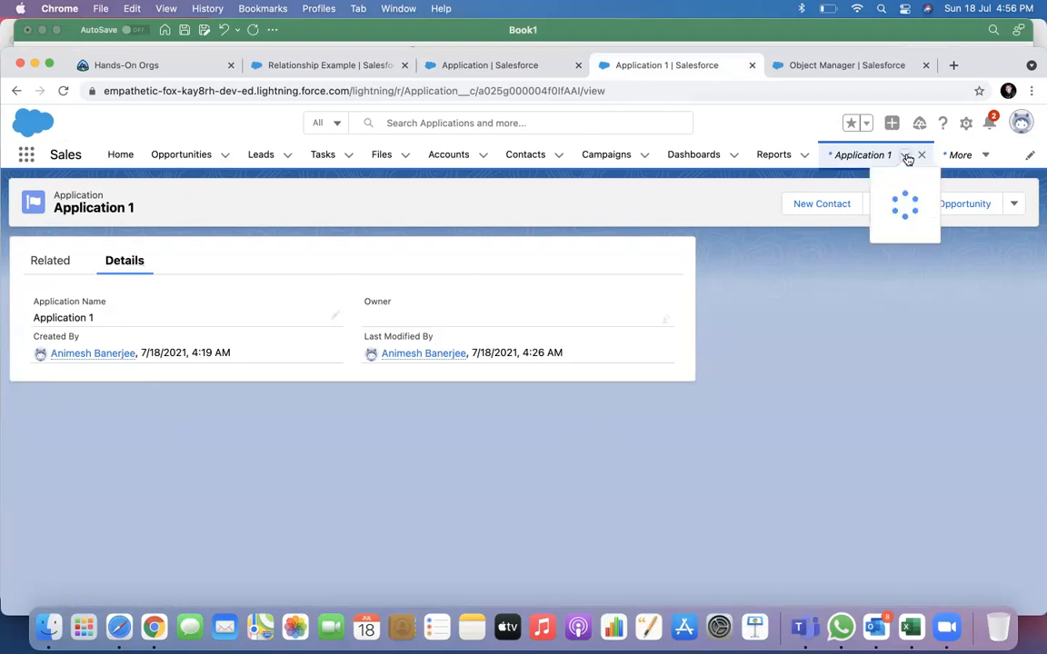
click(888, 181)
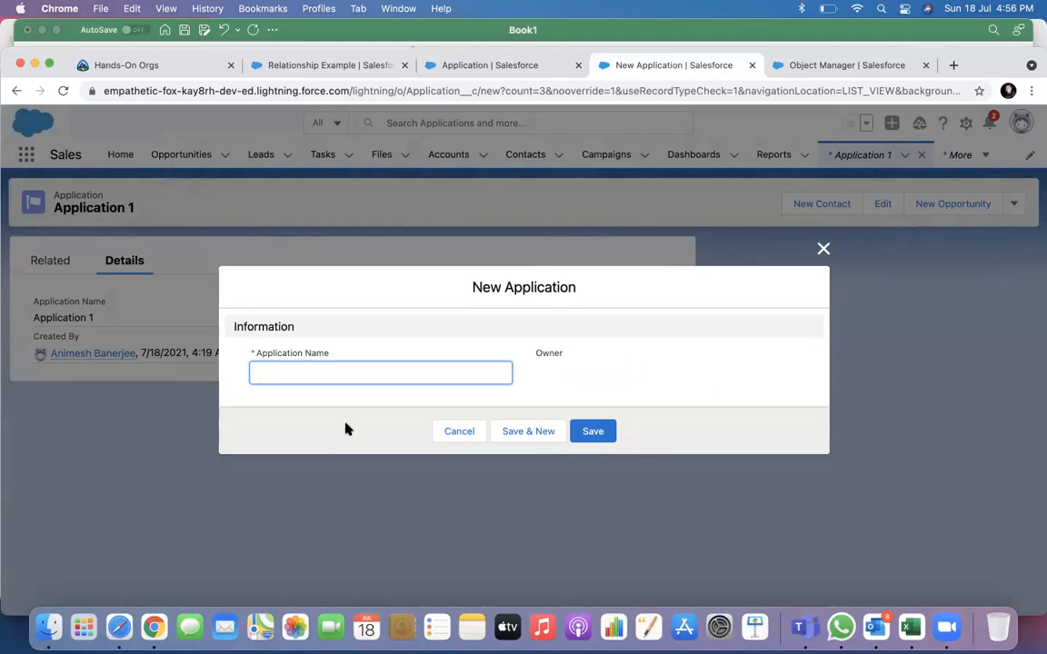
click(824, 247)
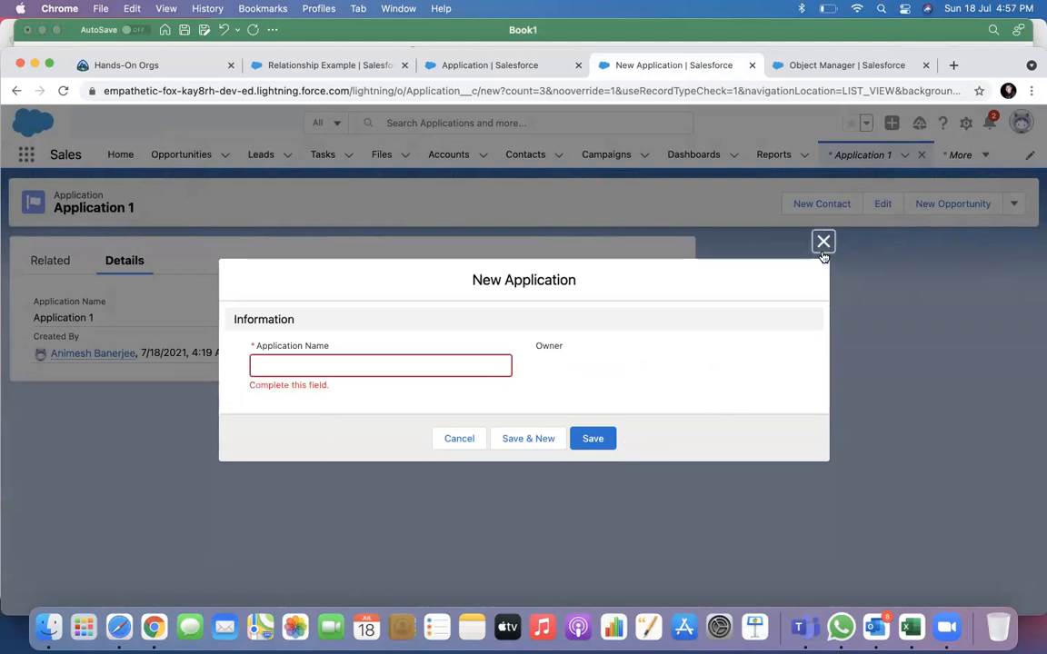
Reload the Application 1 record and preview its linked account.
click(63, 91)
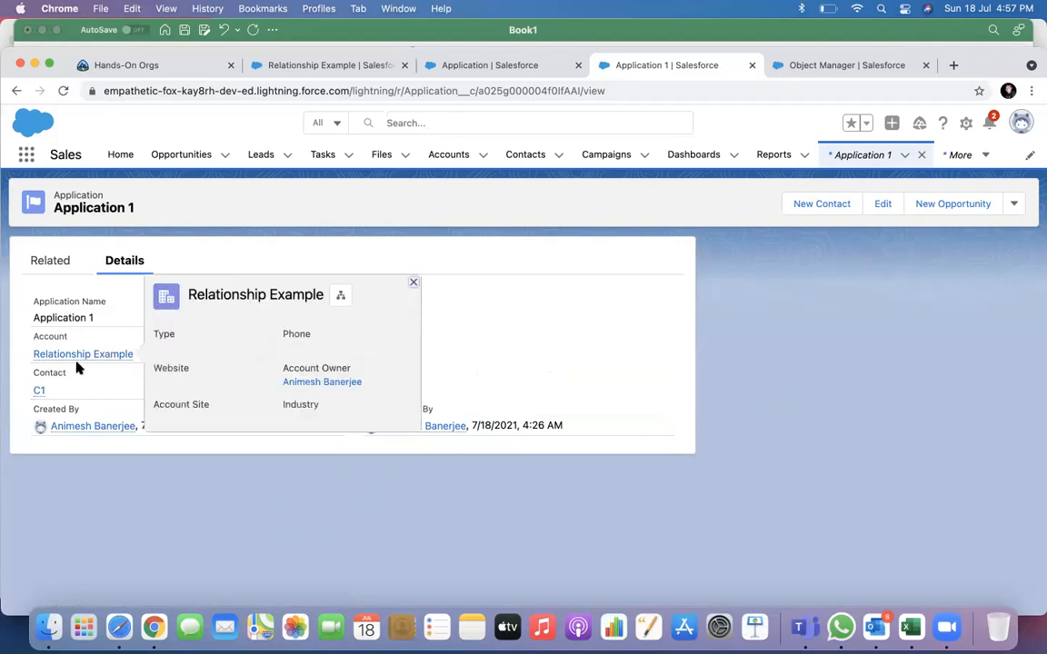
mouse_move(74, 353)
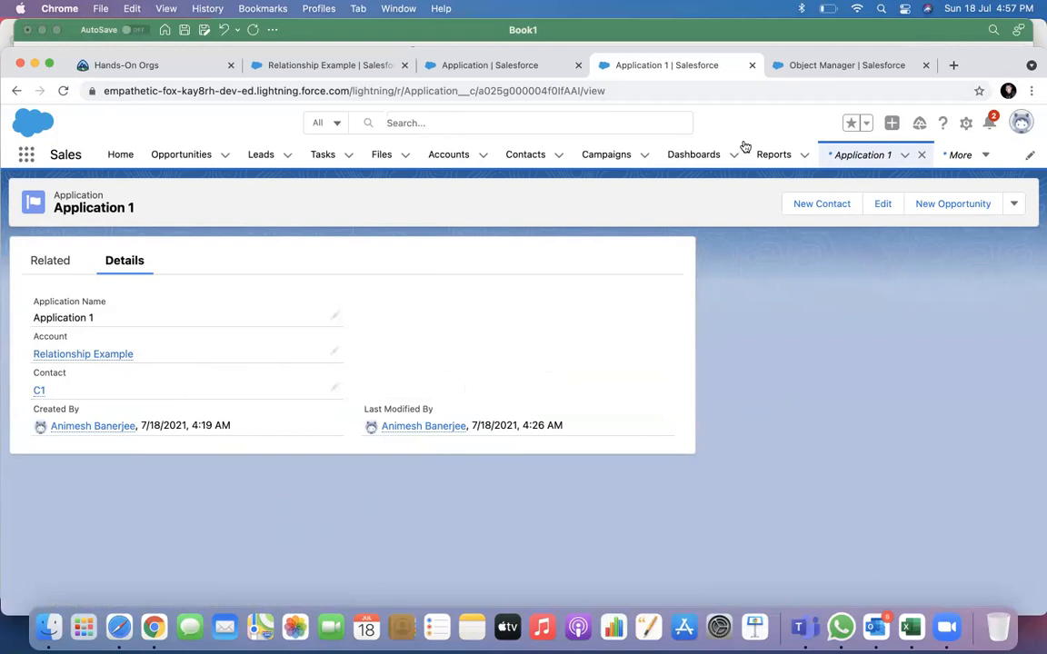
Move the Account field to the second column of the Registration Layout's Information section, save the layout and reload the Application 1 record.
click(809, 72)
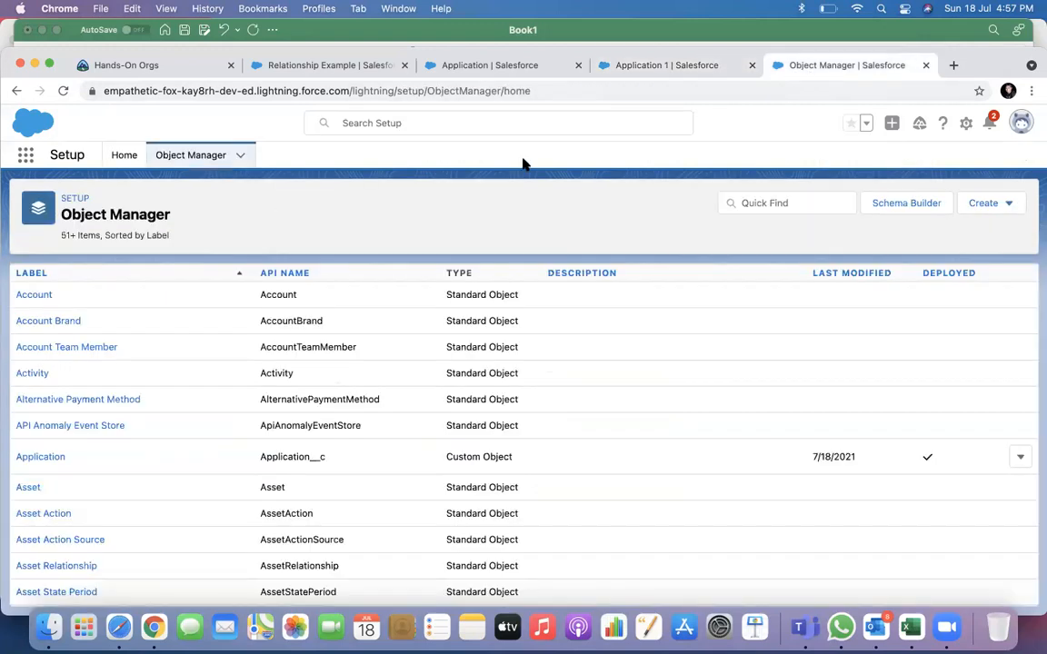
click(536, 68)
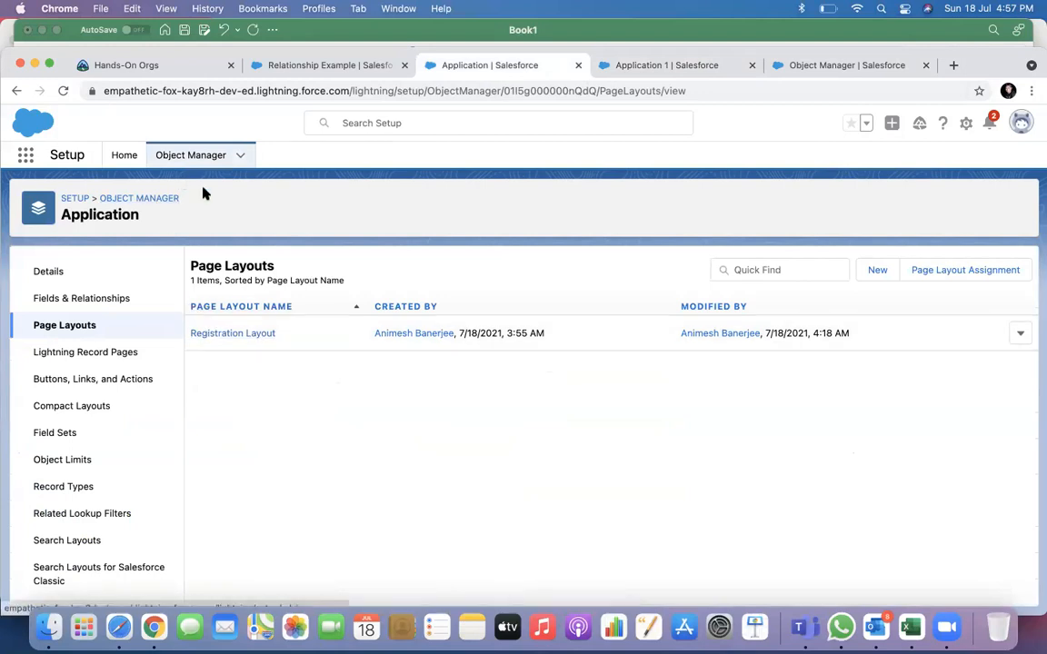
click(241, 334)
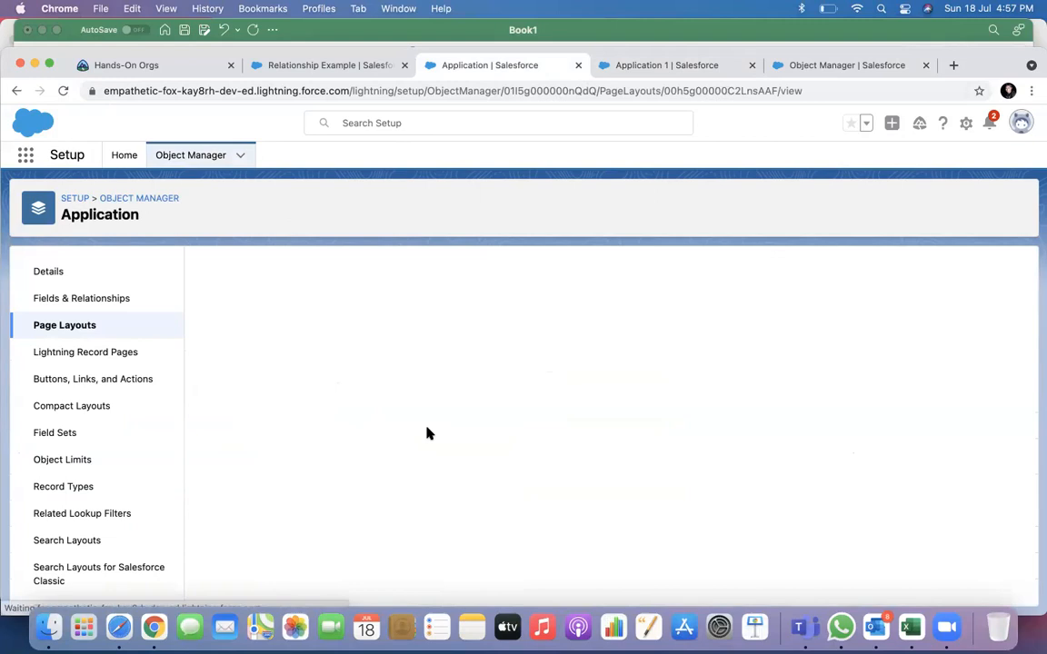
scroll(427, 433, down, 5)
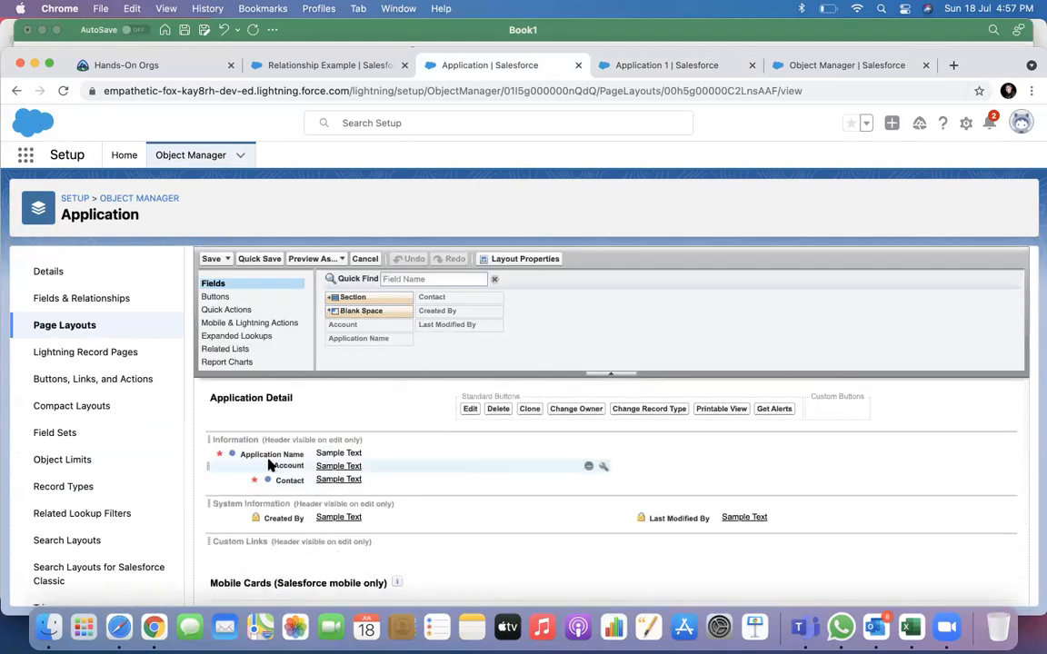
drag(287, 465, 622, 451)
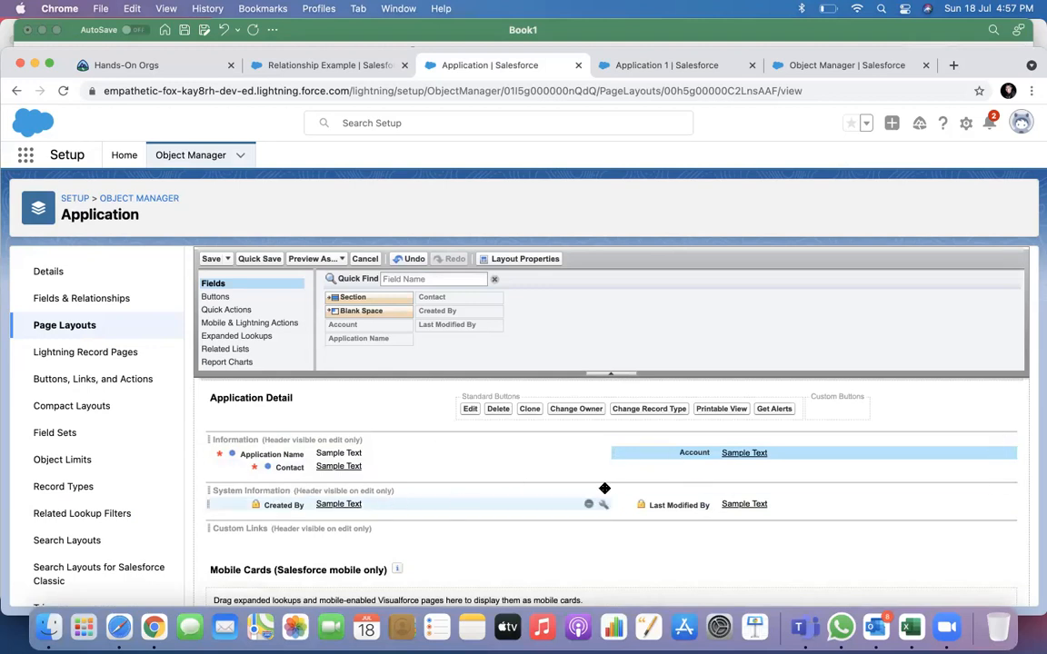
click(211, 258)
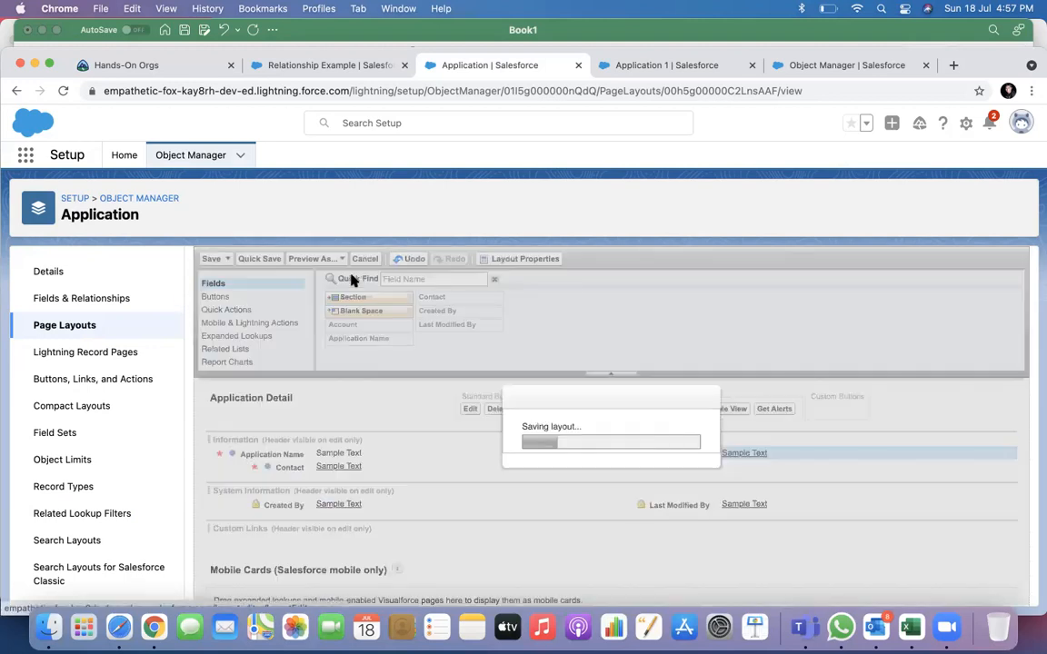
click(664, 66)
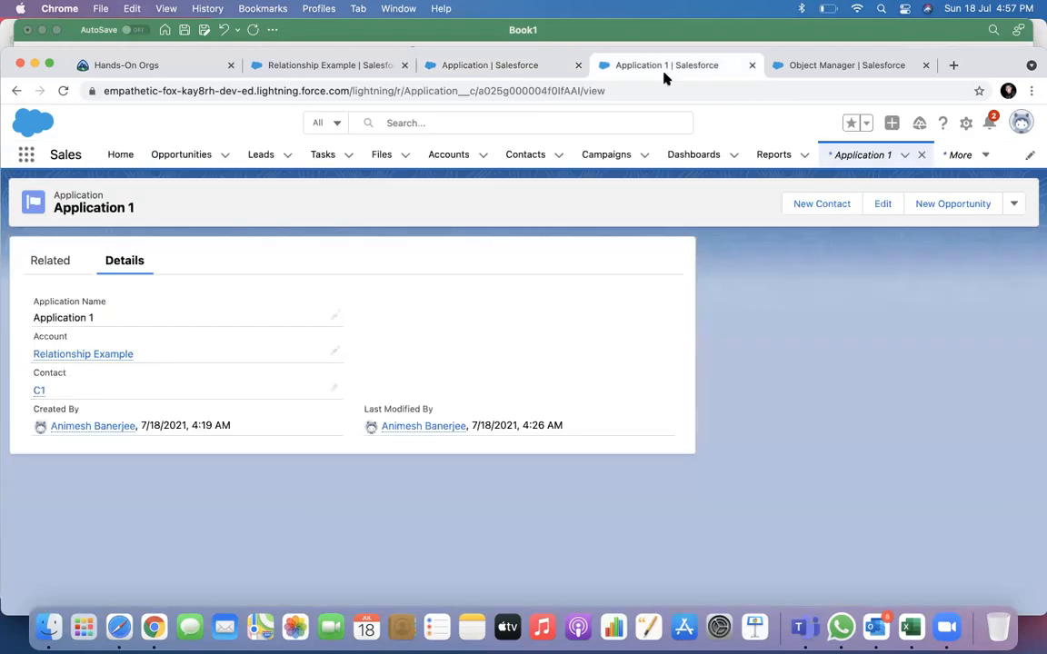
click(63, 91)
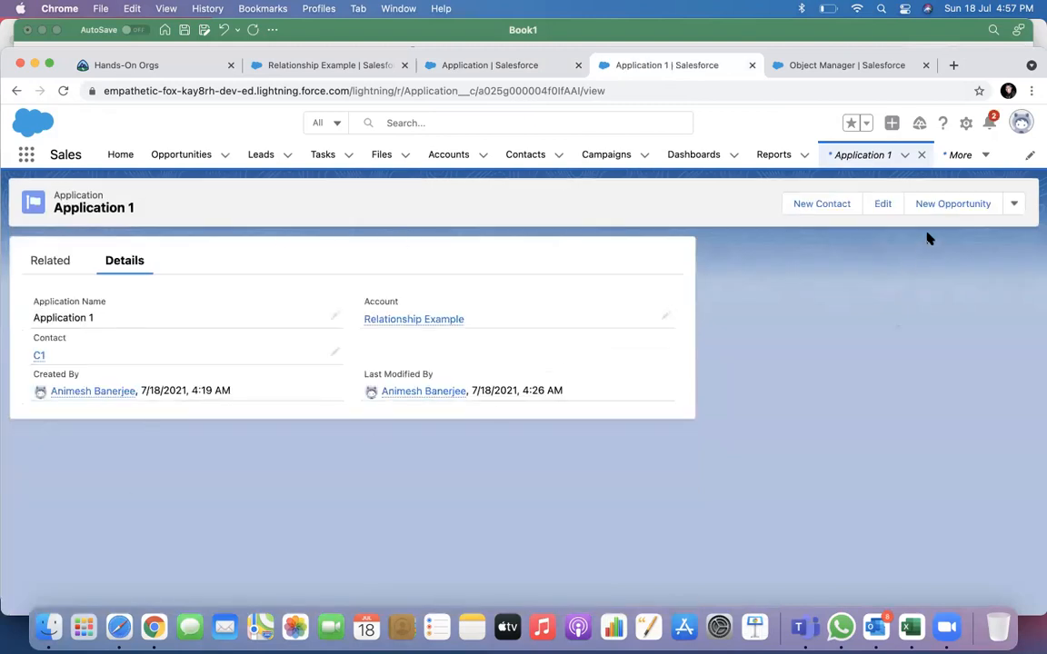
mouse_move(452, 323)
click(1014, 204)
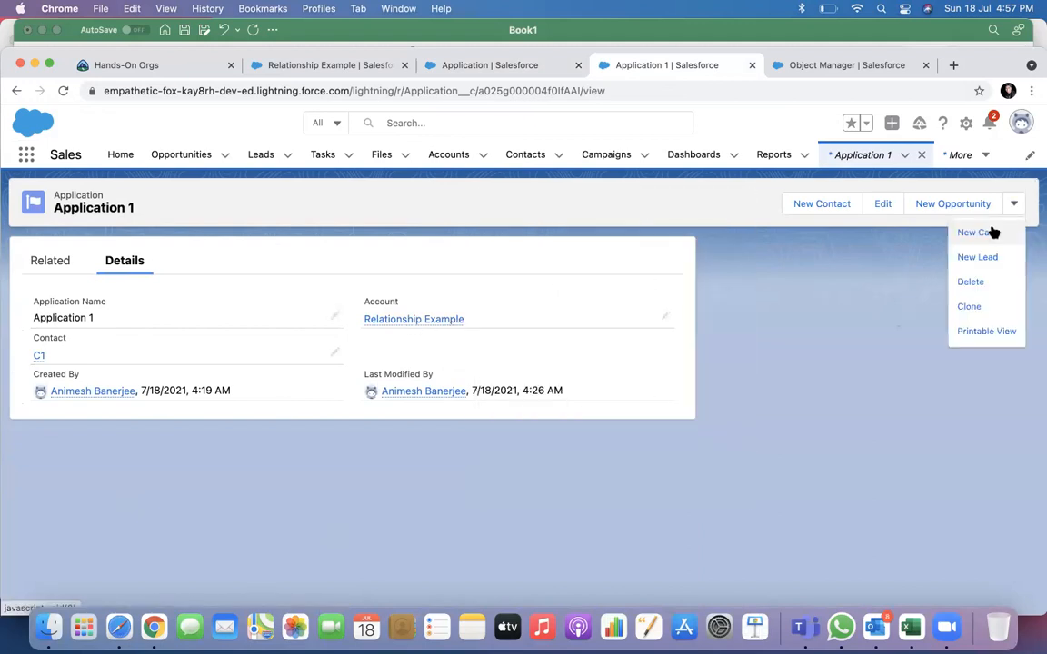
click(904, 155)
click(899, 180)
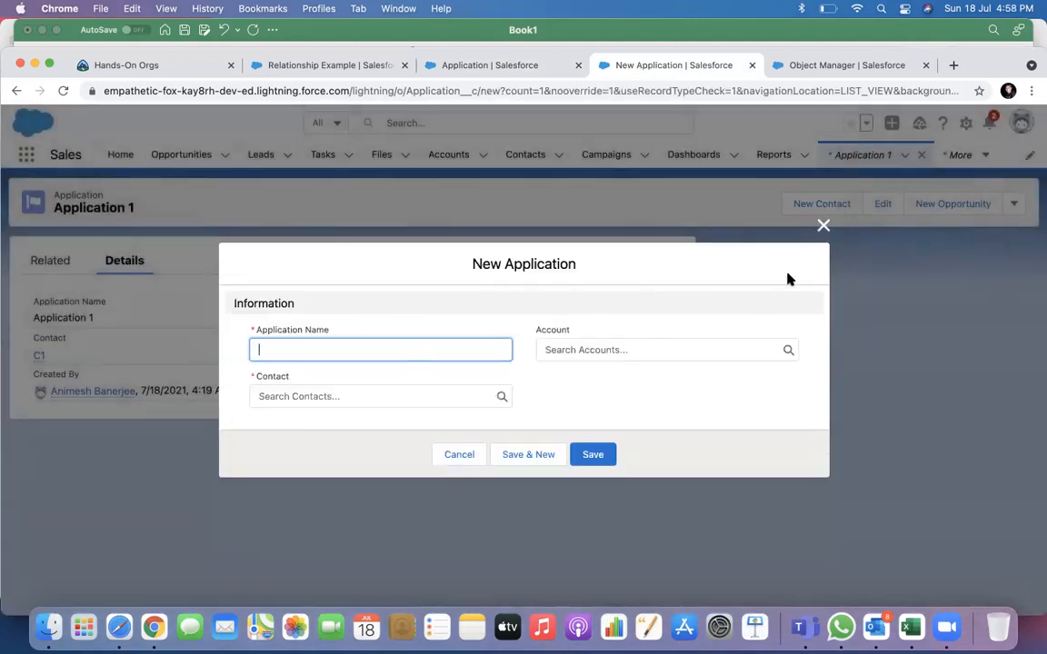
click(823, 227)
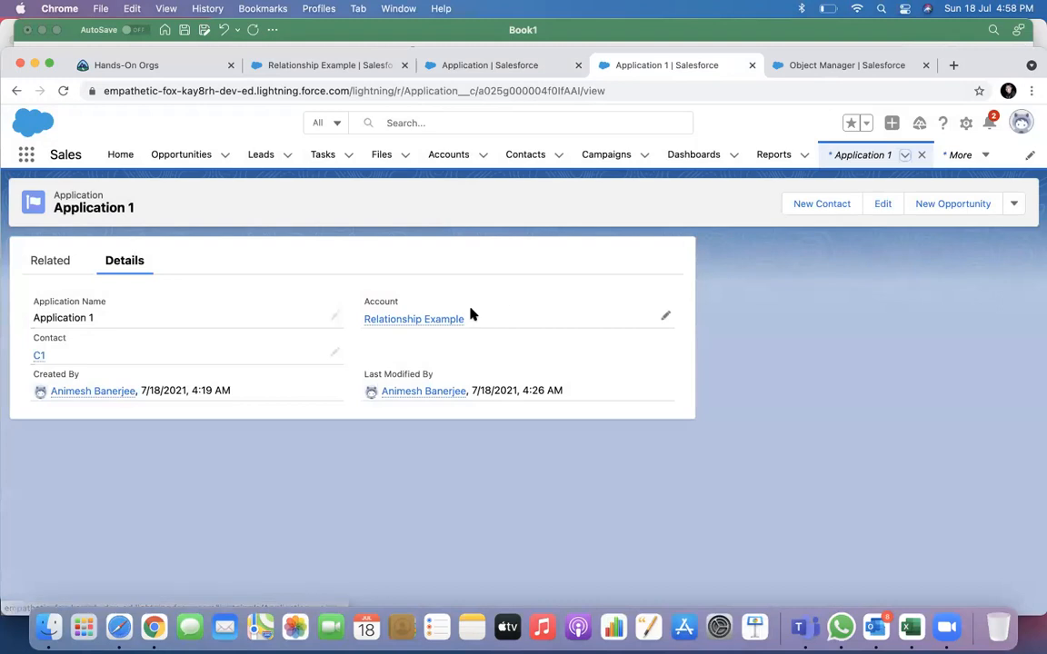
click(885, 206)
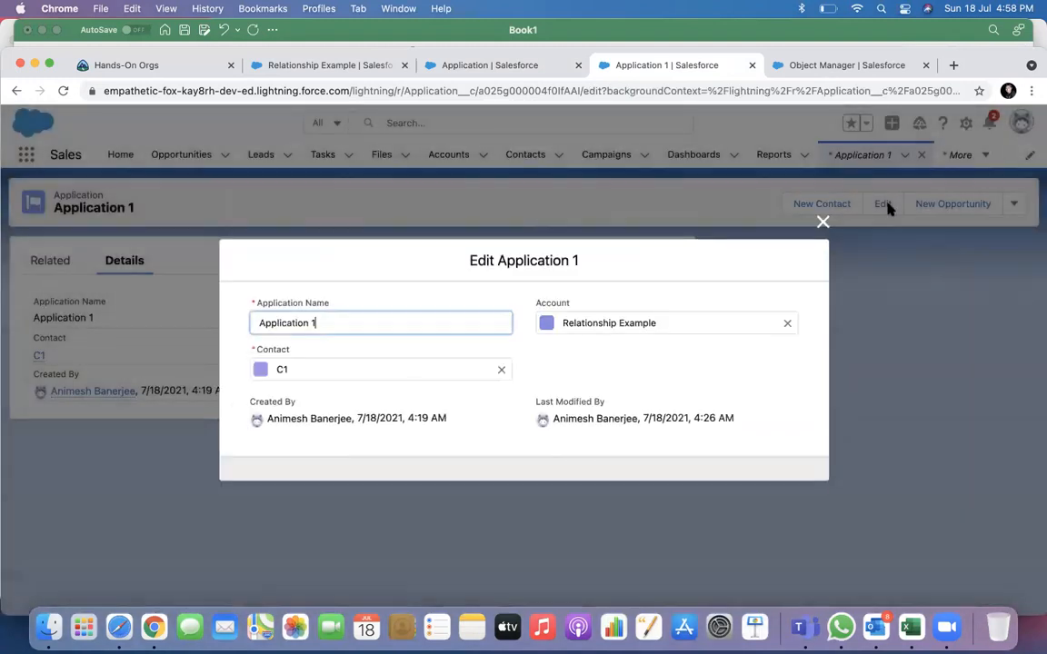
click(823, 222)
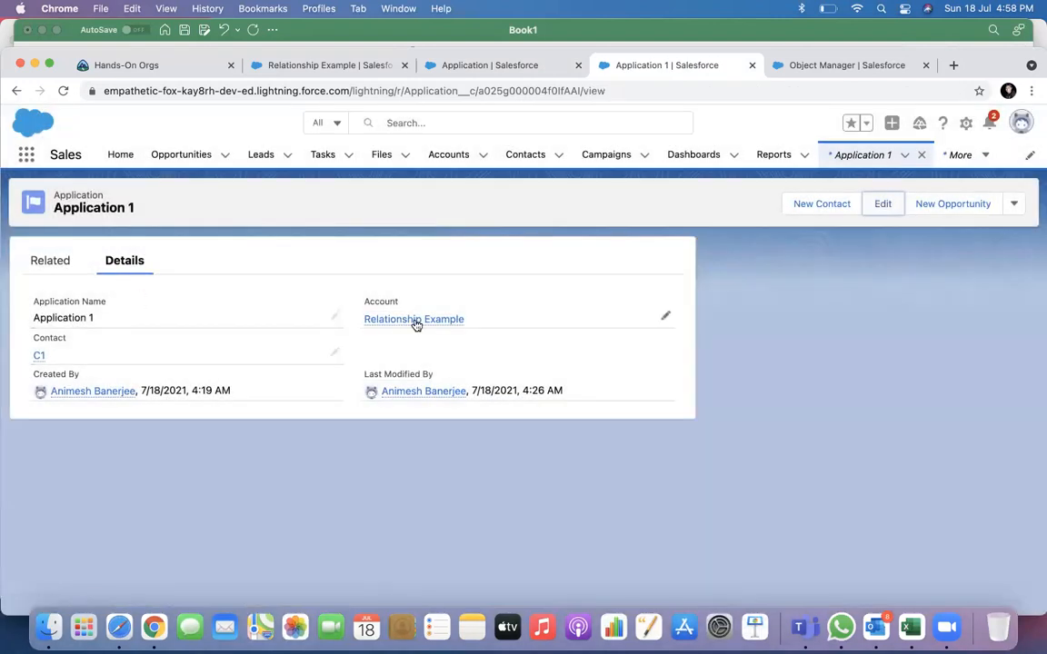
Open the Relationship Example account linked to Application 1 and delete it, confirming the deletion.
click(416, 322)
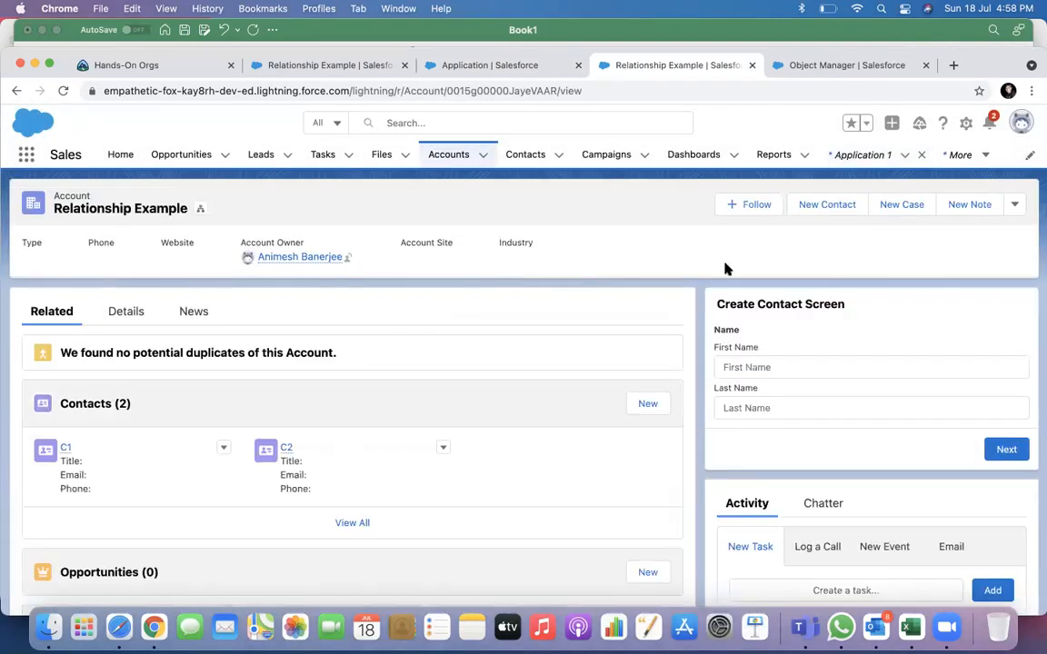
click(1014, 205)
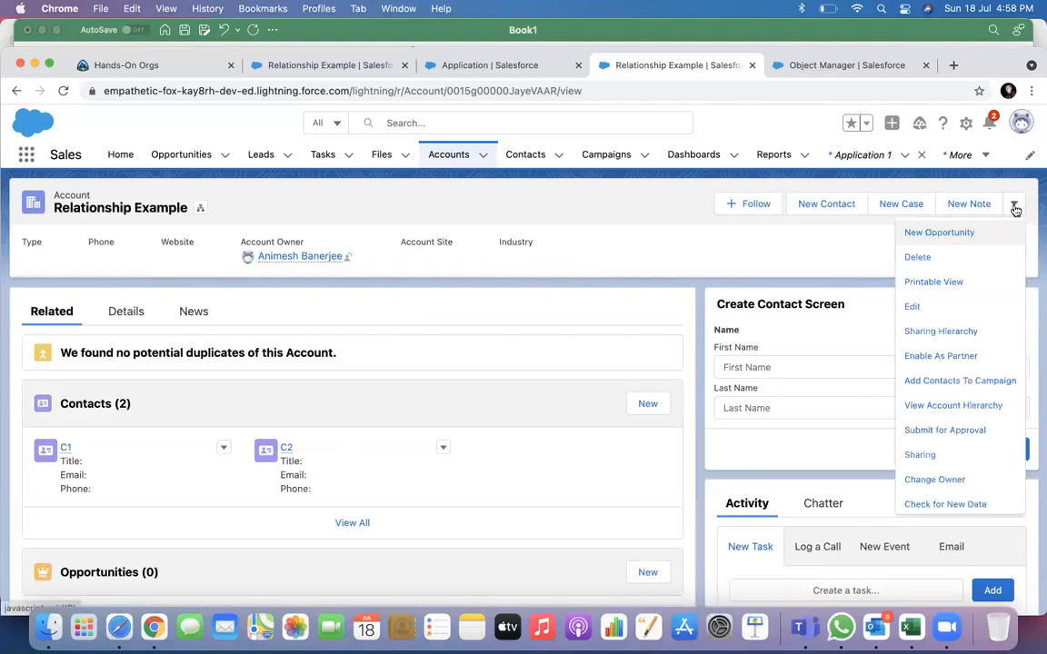
click(949, 259)
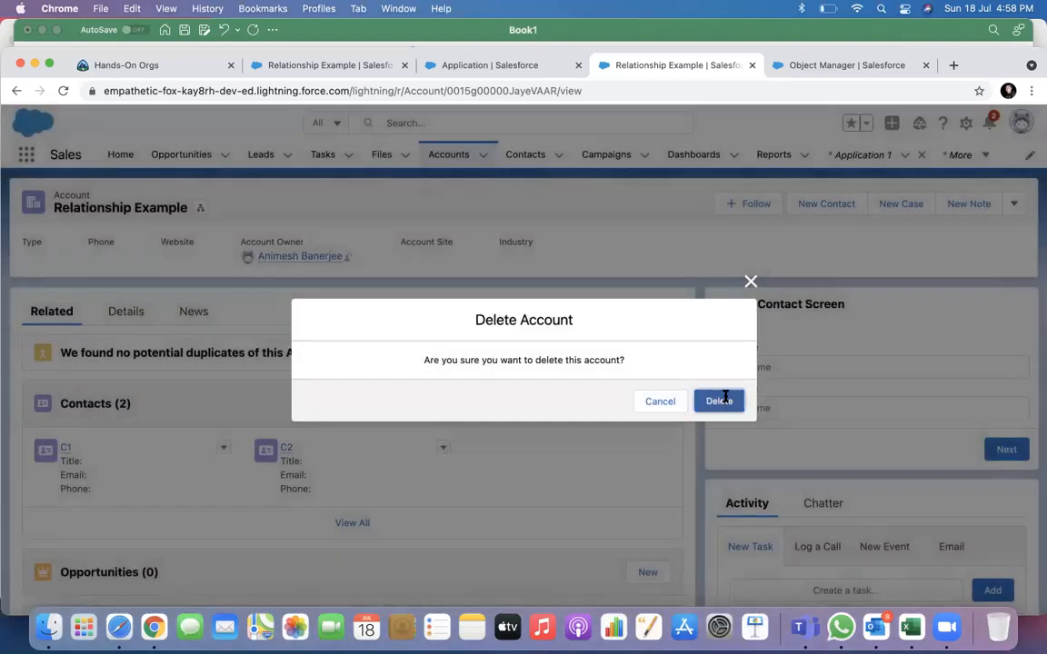
click(727, 398)
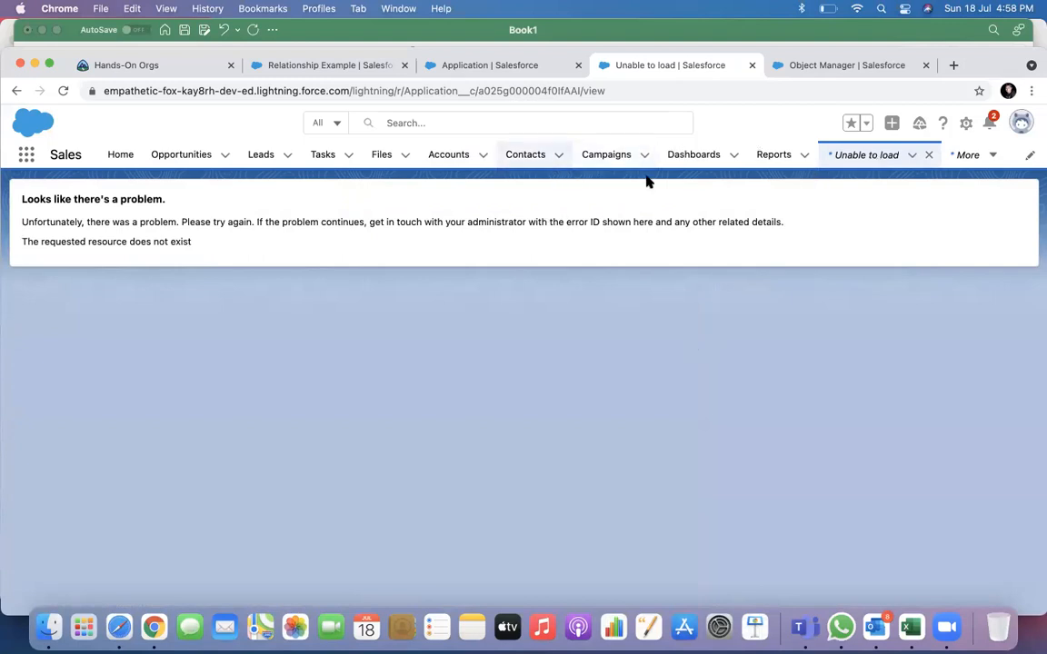
Find the Applications object with the search term "appl" and show its All list view.
click(998, 159)
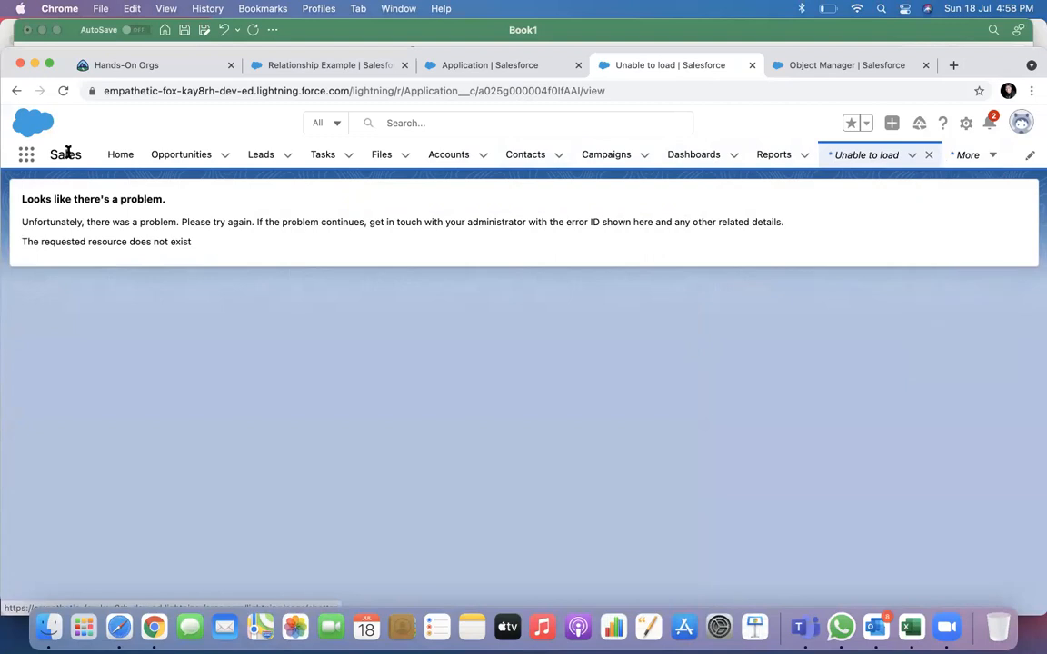
click(28, 156)
click(29, 155)
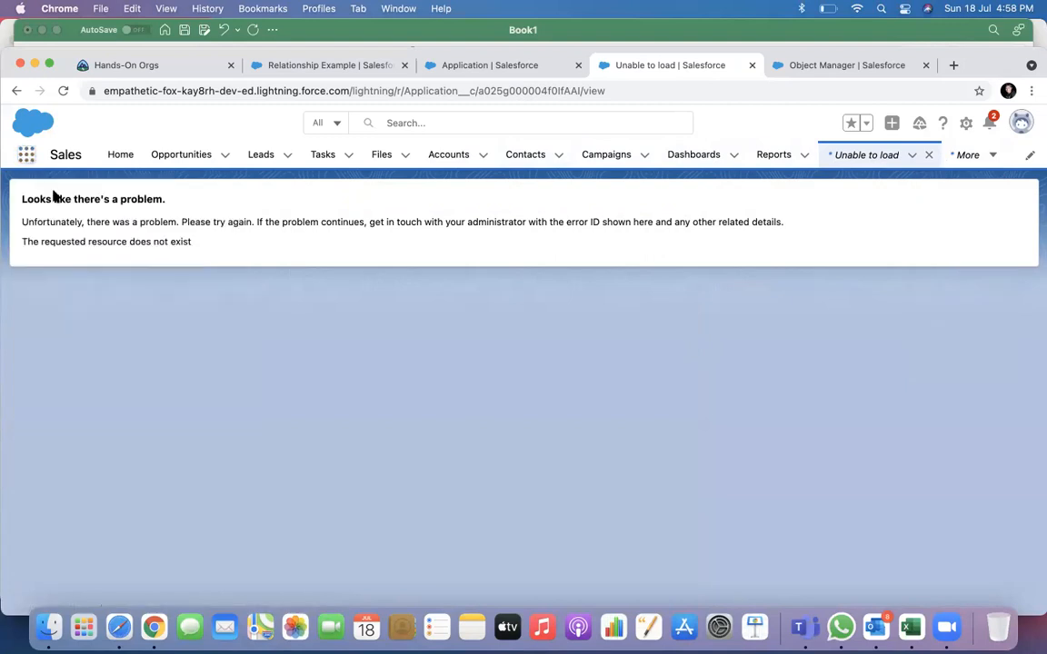
click(26, 152)
text(appl)
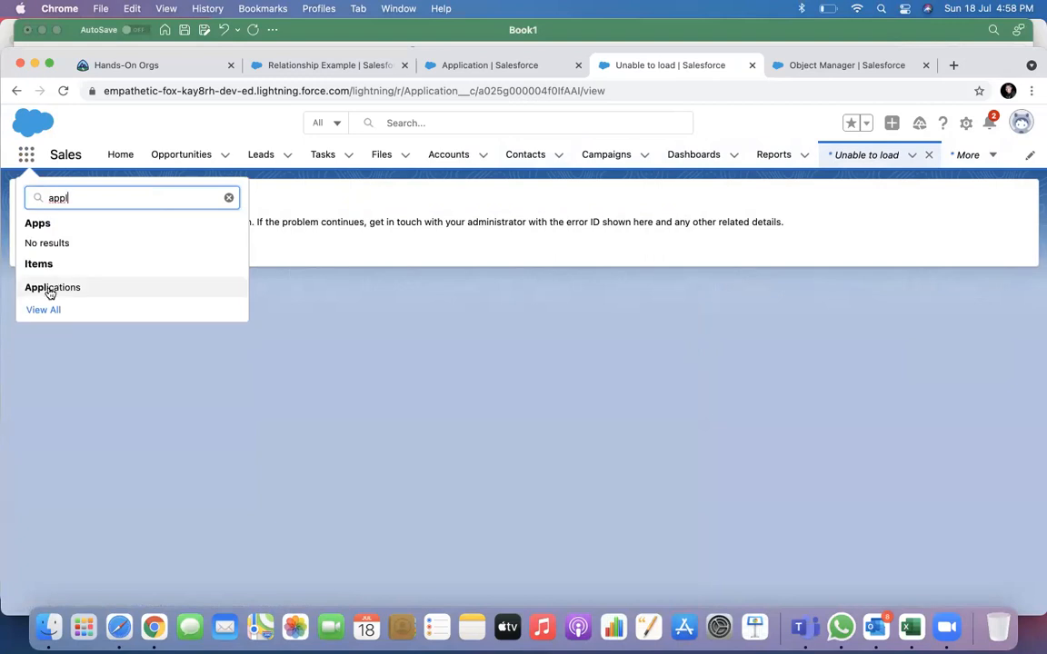
click(20, 289)
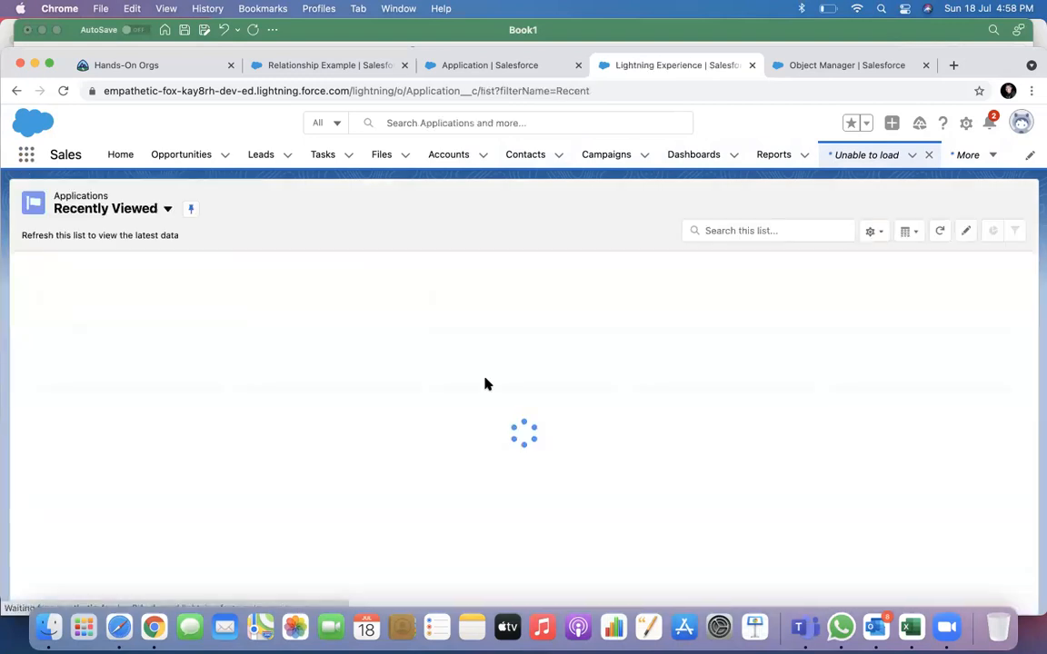
click(167, 209)
click(107, 263)
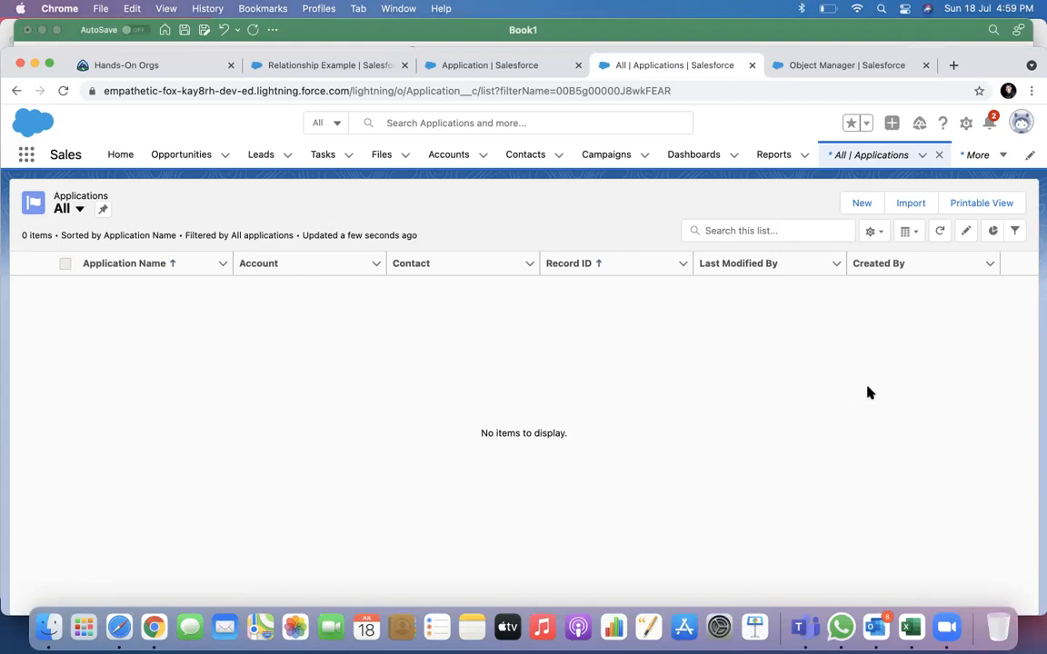
click(811, 68)
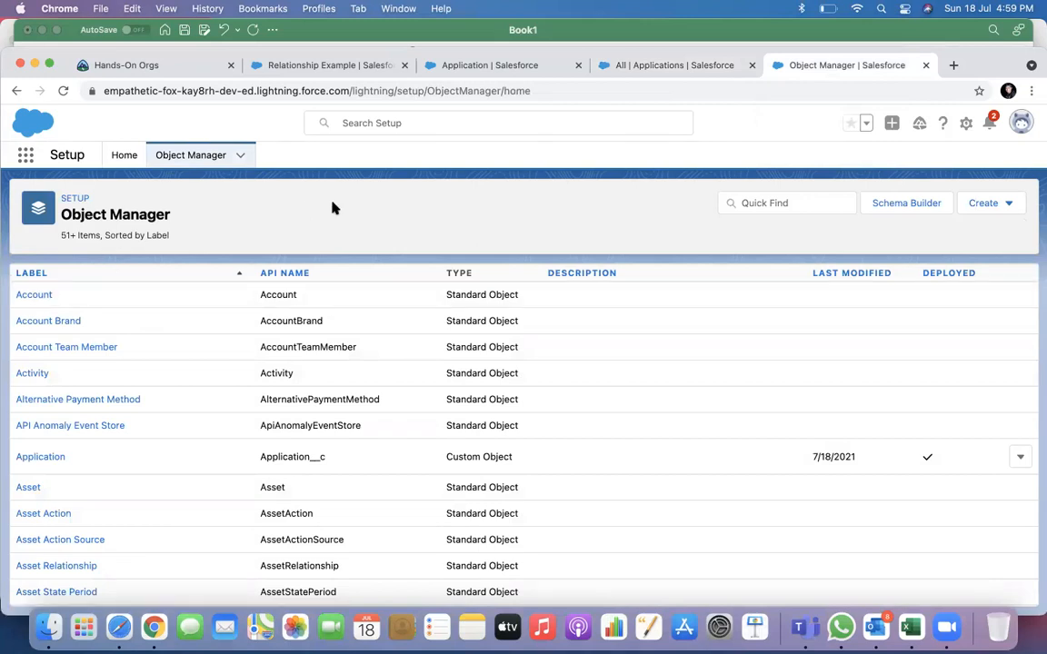
scroll(278, 360, down, 3)
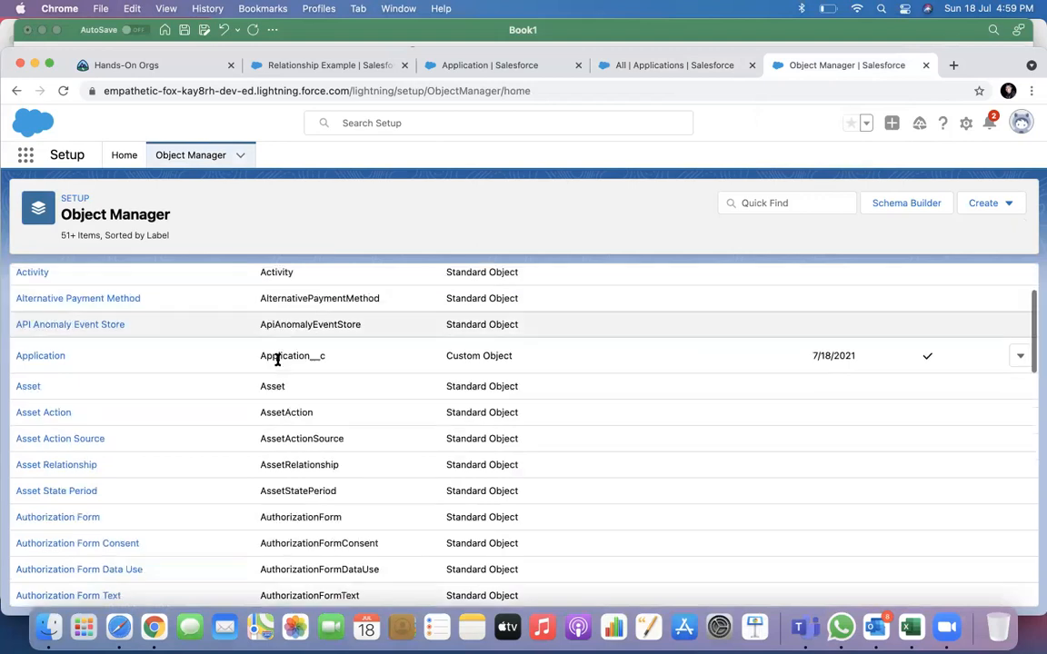
scroll(278, 360, down, 5)
scroll(277, 363, up, 8)
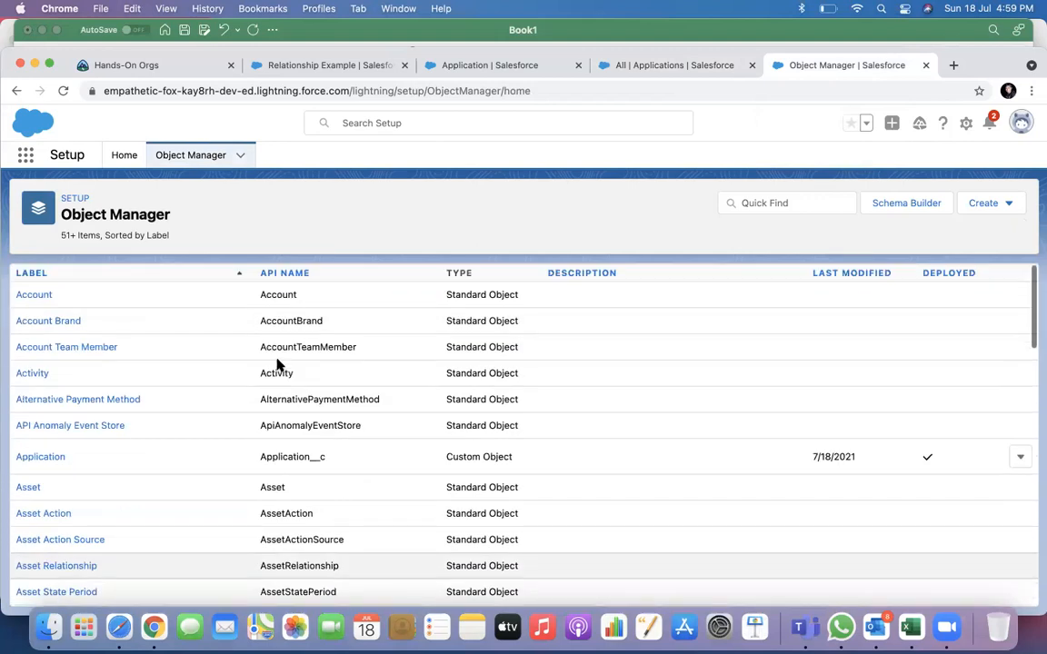
click(641, 67)
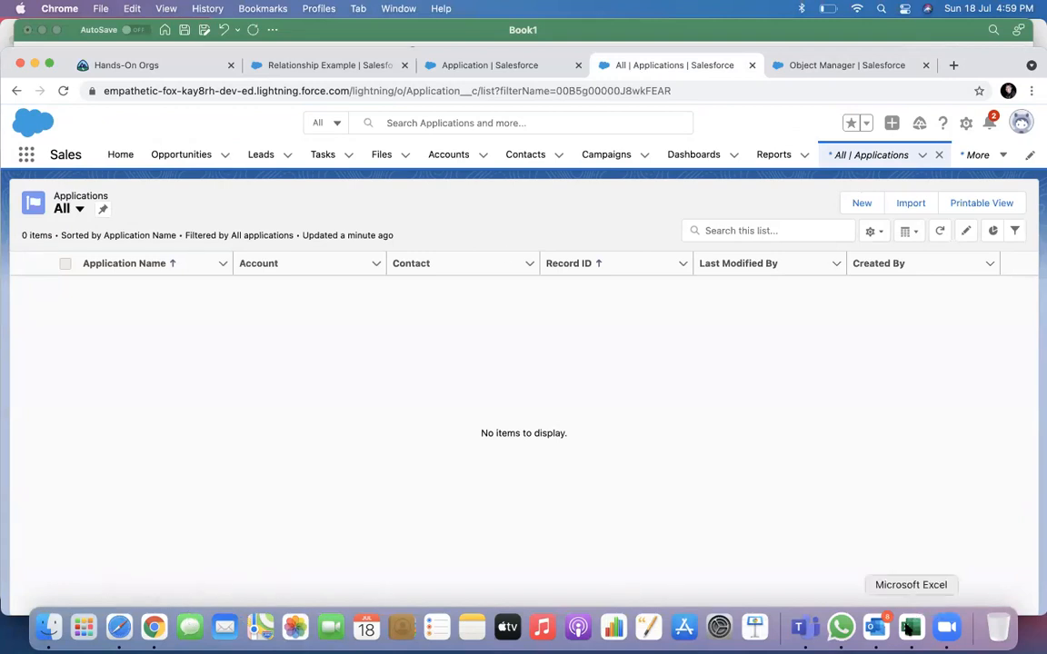
Look at the recently viewed accounts, the Object Manager's object list and the still-open Relationship Example account page.
click(449, 156)
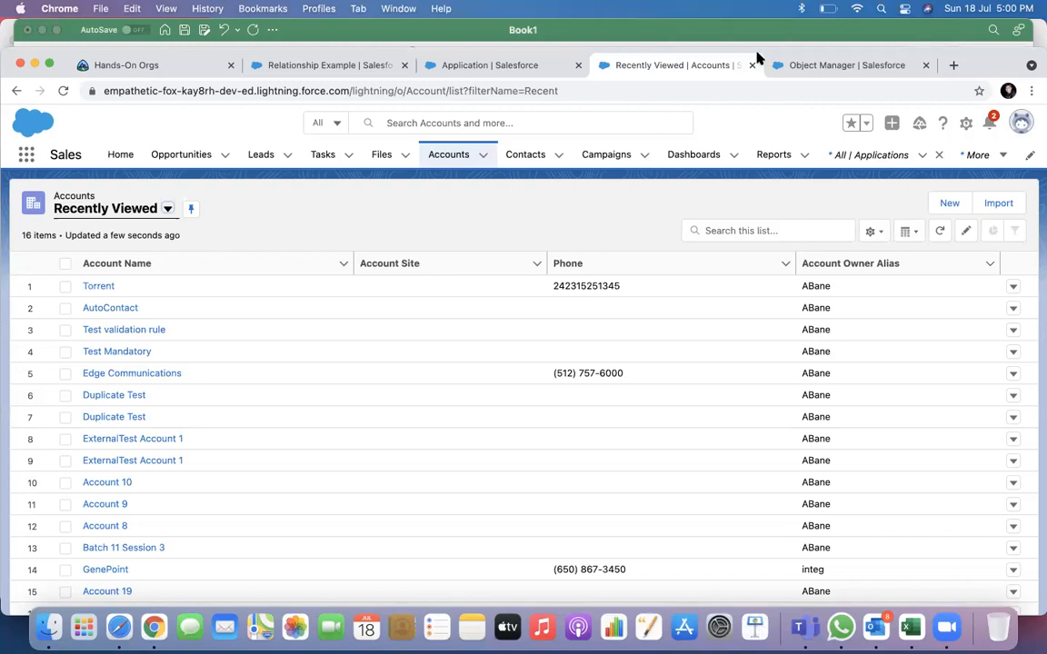
click(828, 66)
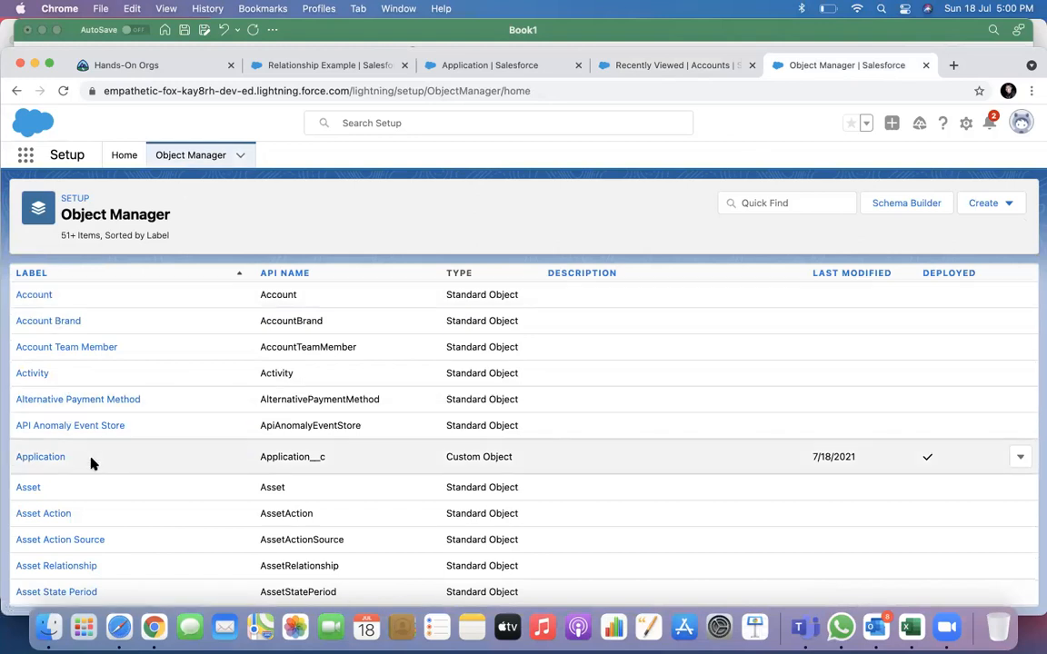
scroll(207, 445, down, 5)
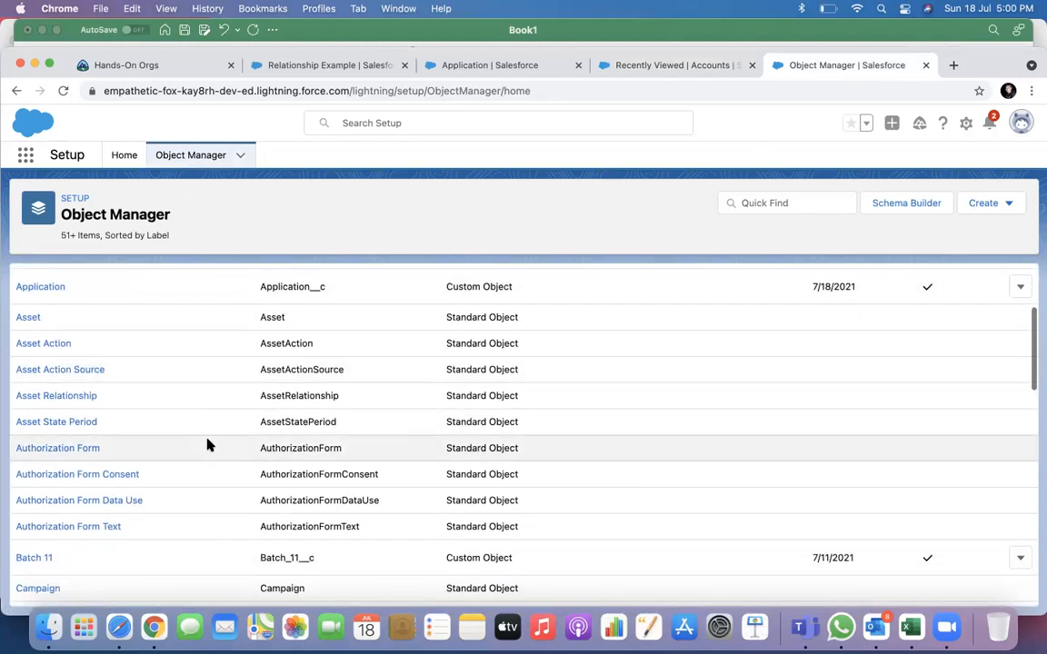
click(327, 68)
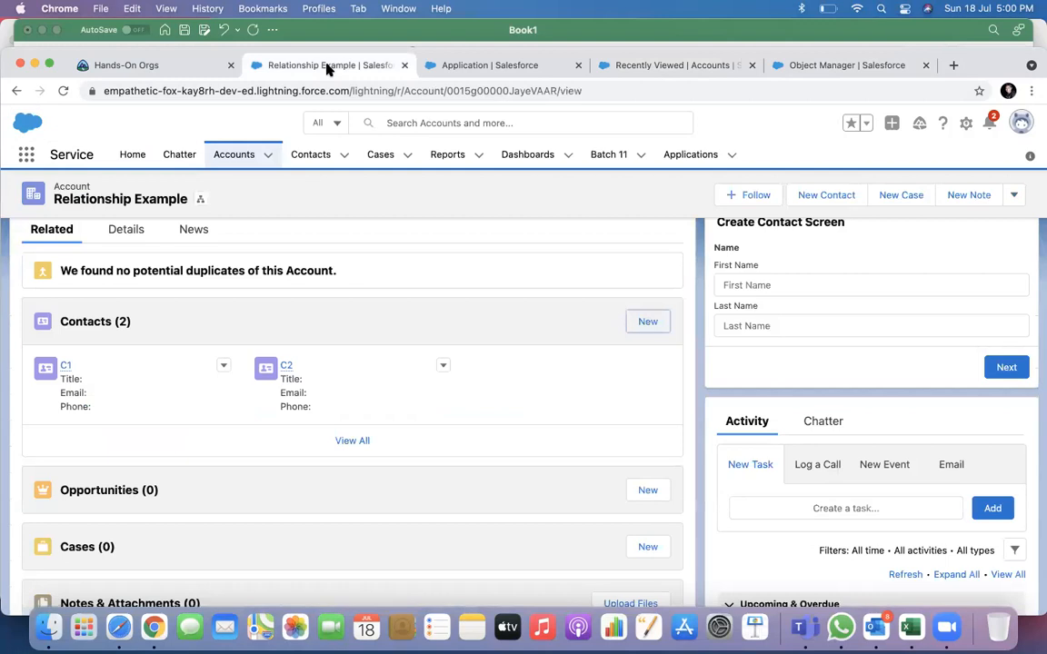
Review the Application object's fields and relationships in Setup, including the definition of its Contact master-detail field.
click(441, 68)
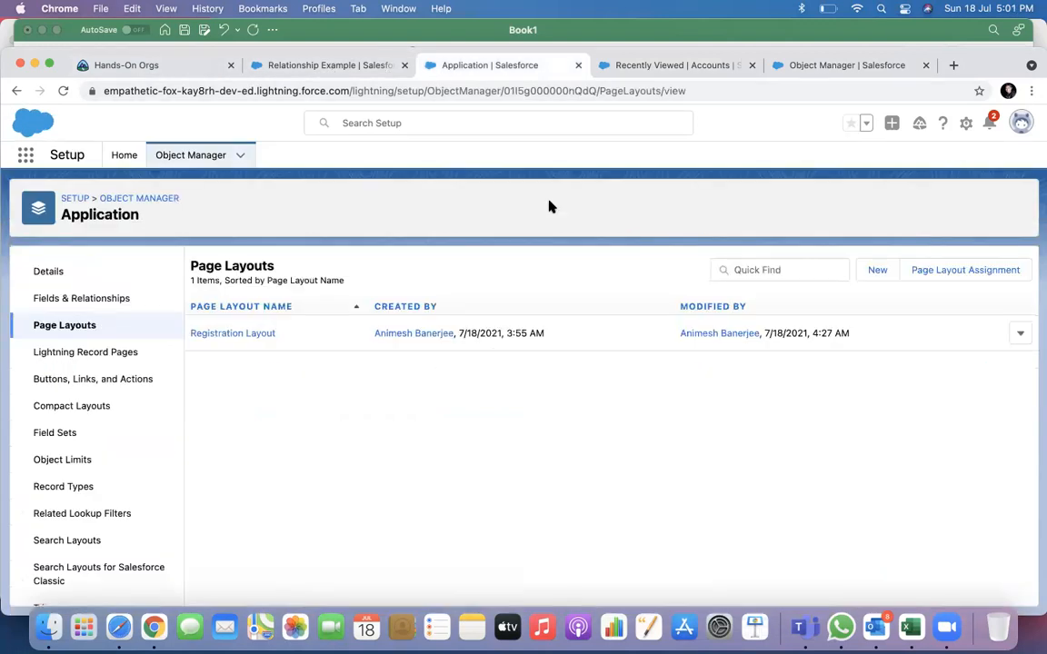
click(100, 298)
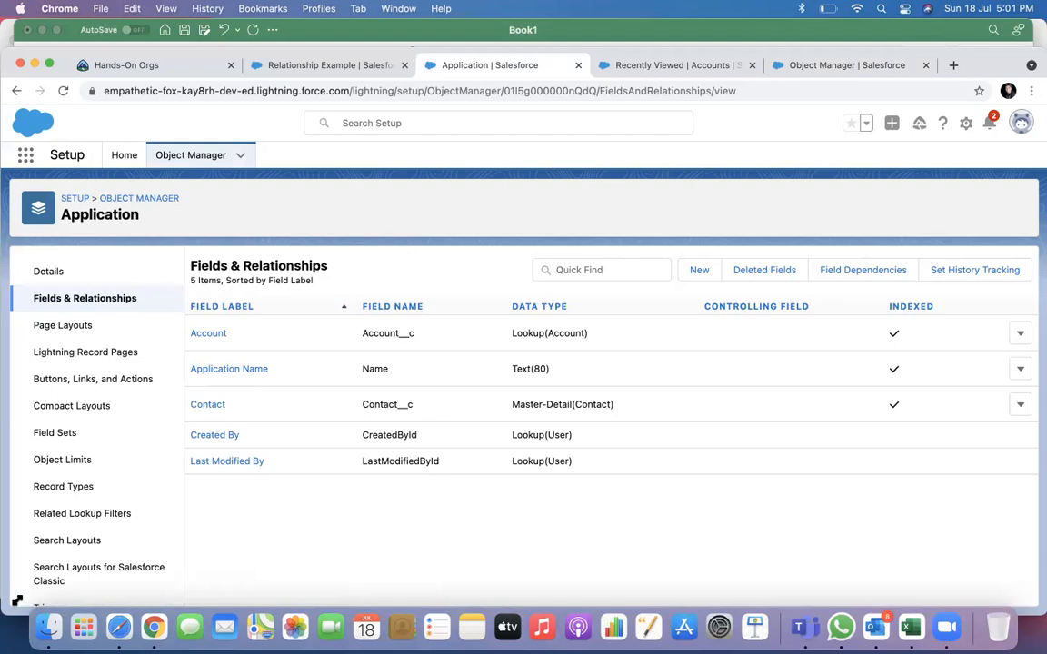
click(216, 408)
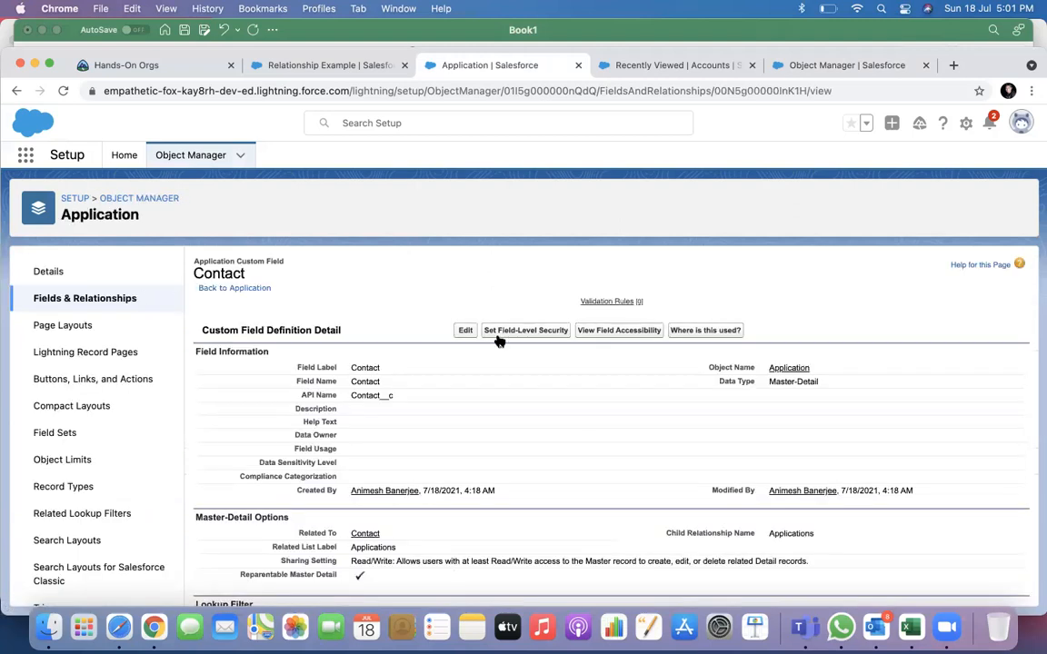
click(95, 303)
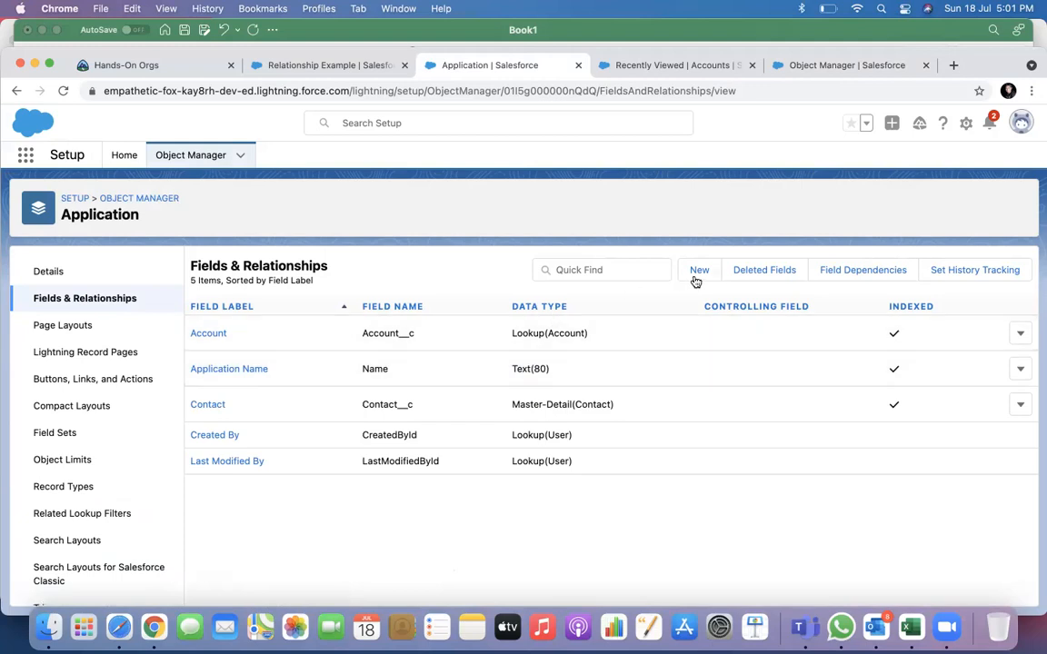
Search the Object Manager for "contact" and open the Contact object's fields and relationships.
click(167, 198)
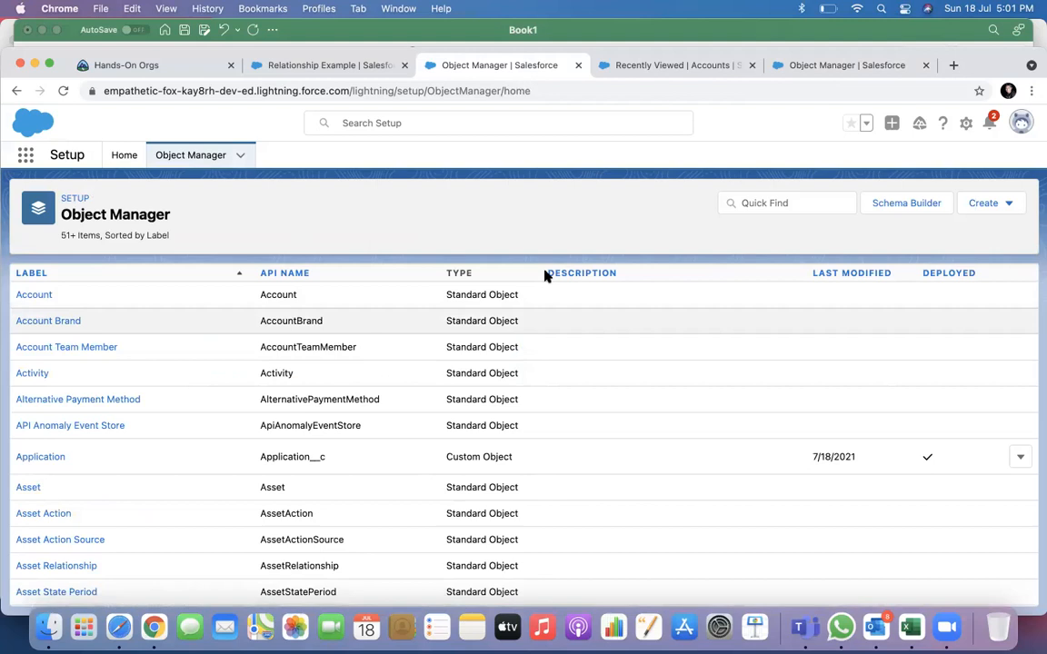
click(768, 196)
text(con)
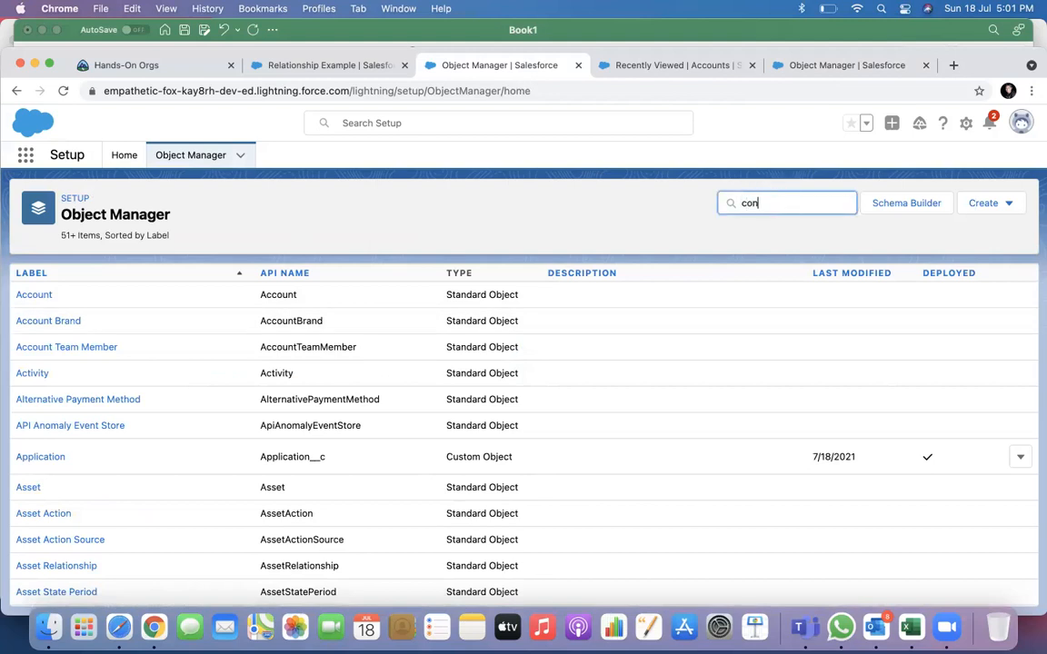
text(tact)
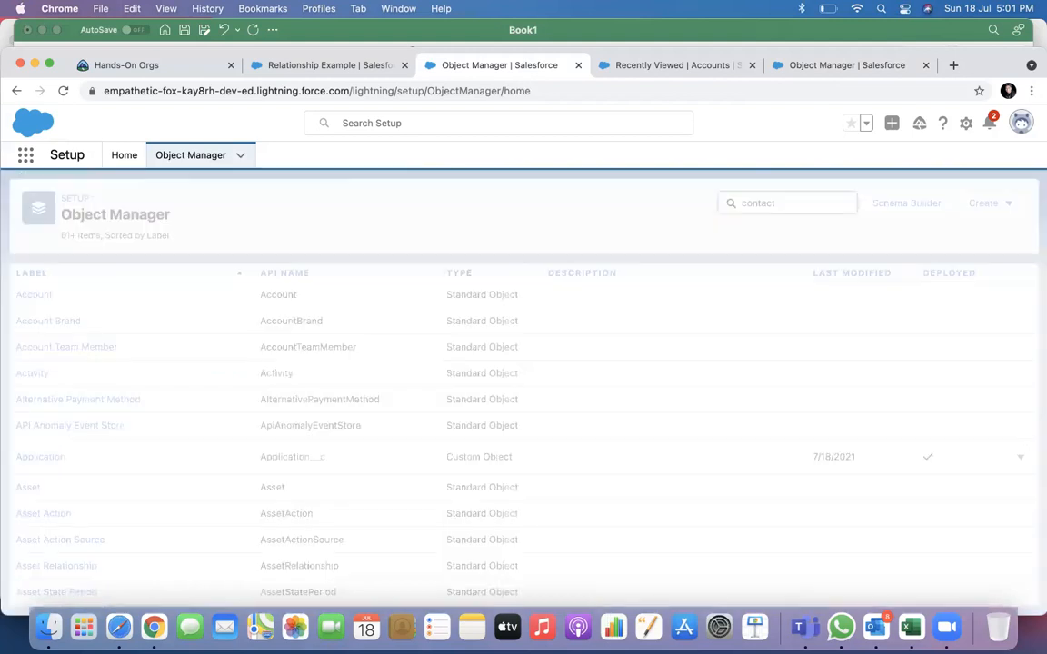
click(23, 300)
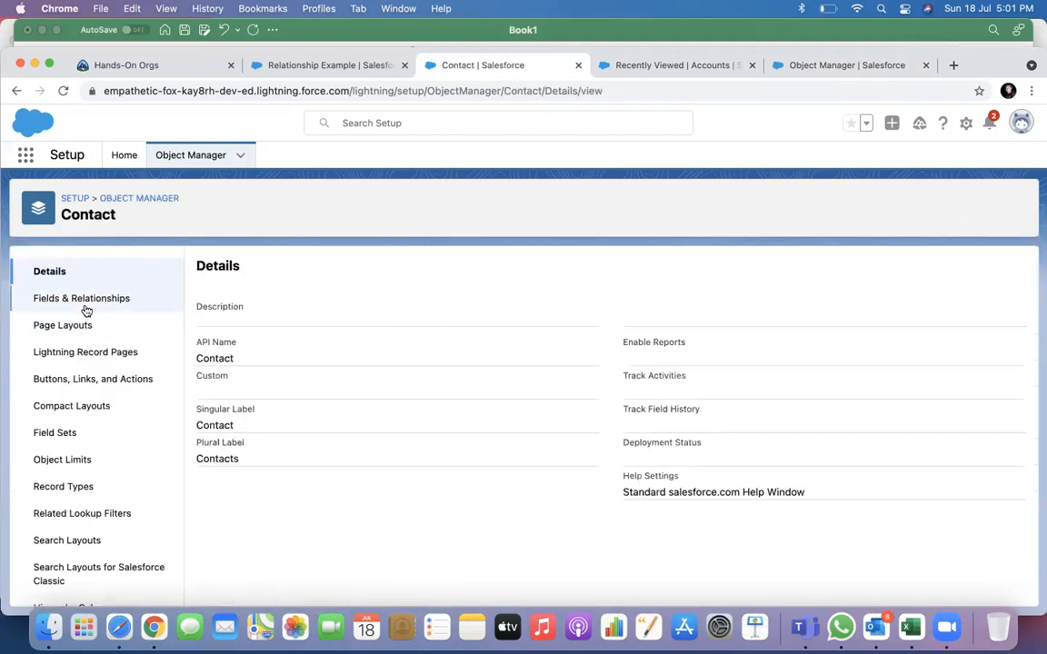
click(80, 299)
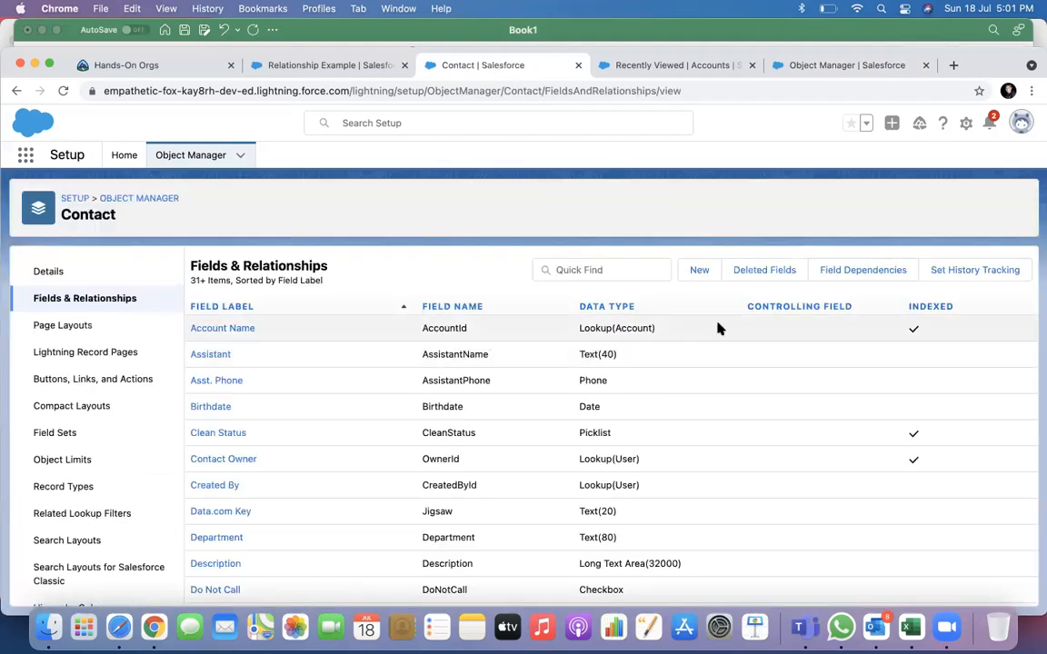
Start a new custom field on the Contact object with the Roll-Up Summary data type and continue to its details.
click(699, 271)
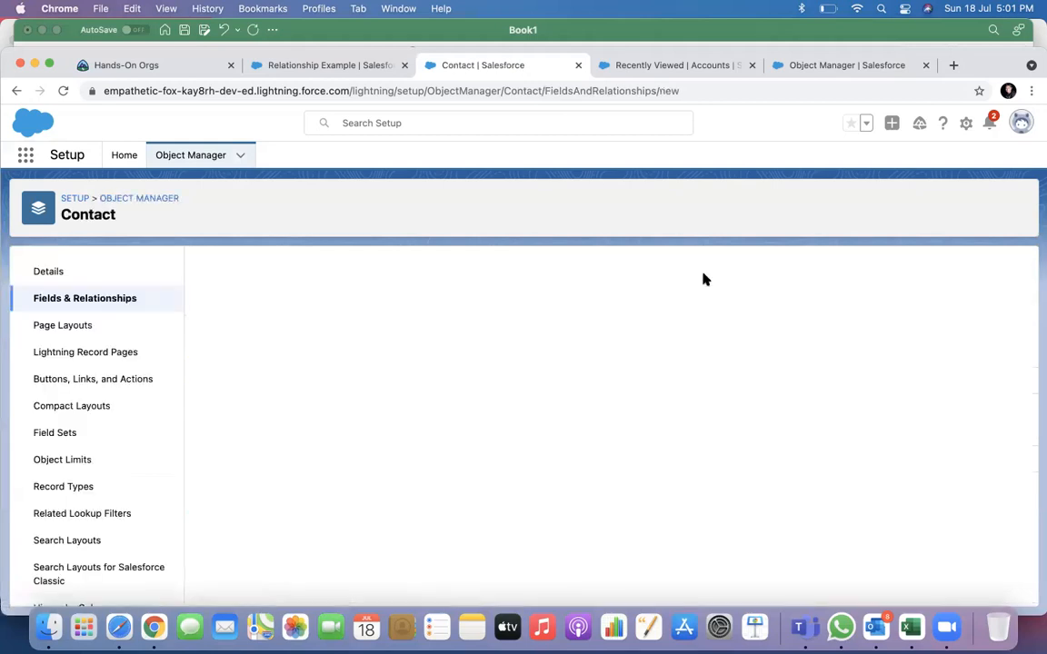
scroll(458, 470, down, 2)
click(265, 440)
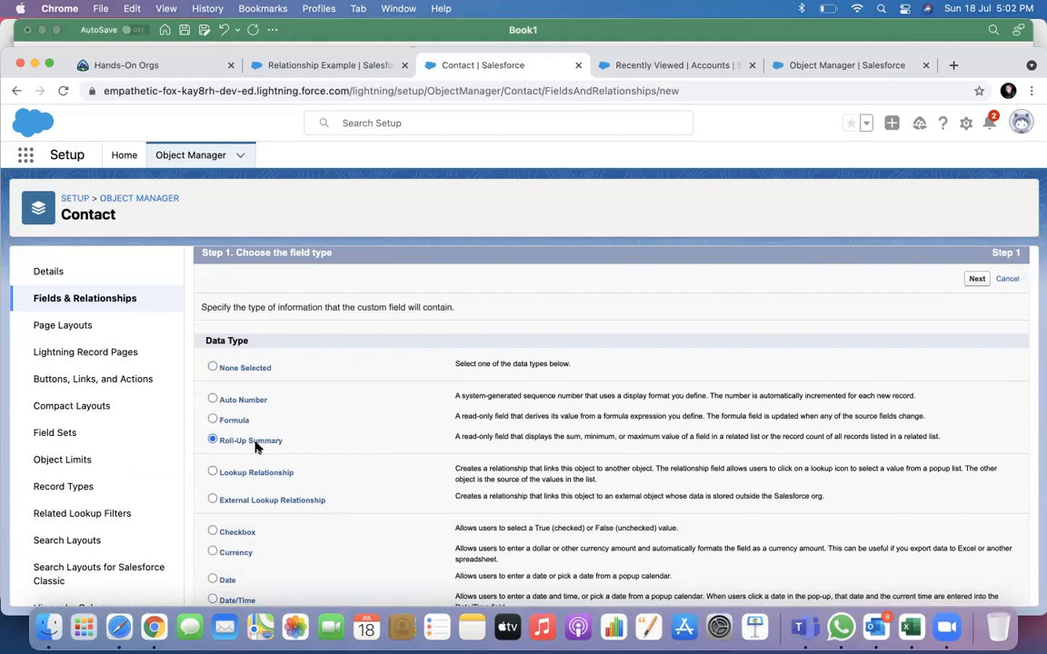
scroll(386, 474, down, 5)
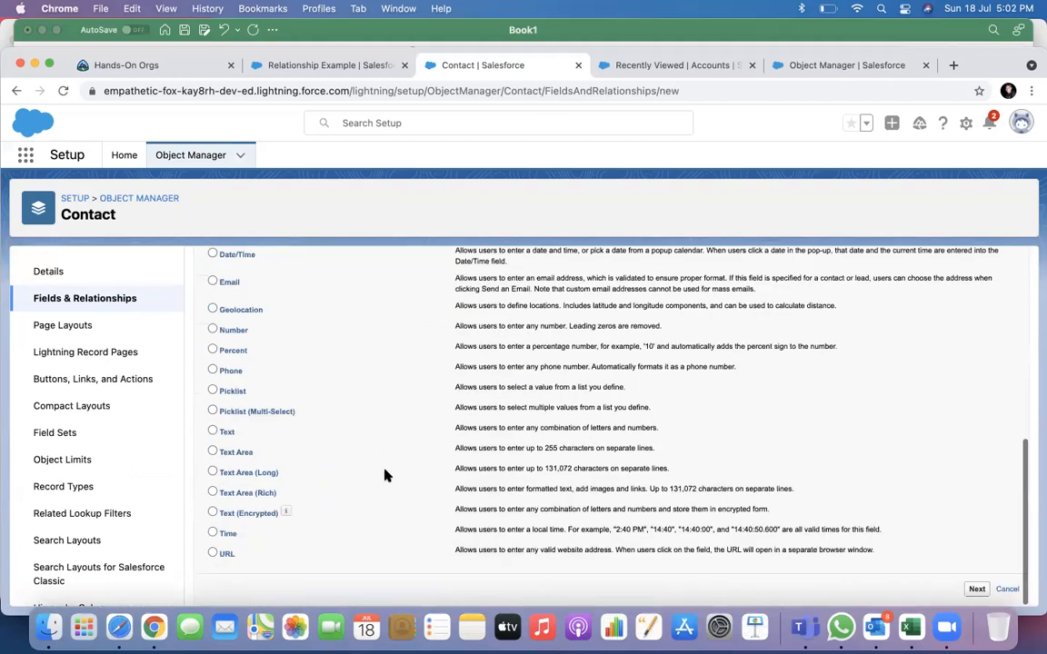
click(976, 590)
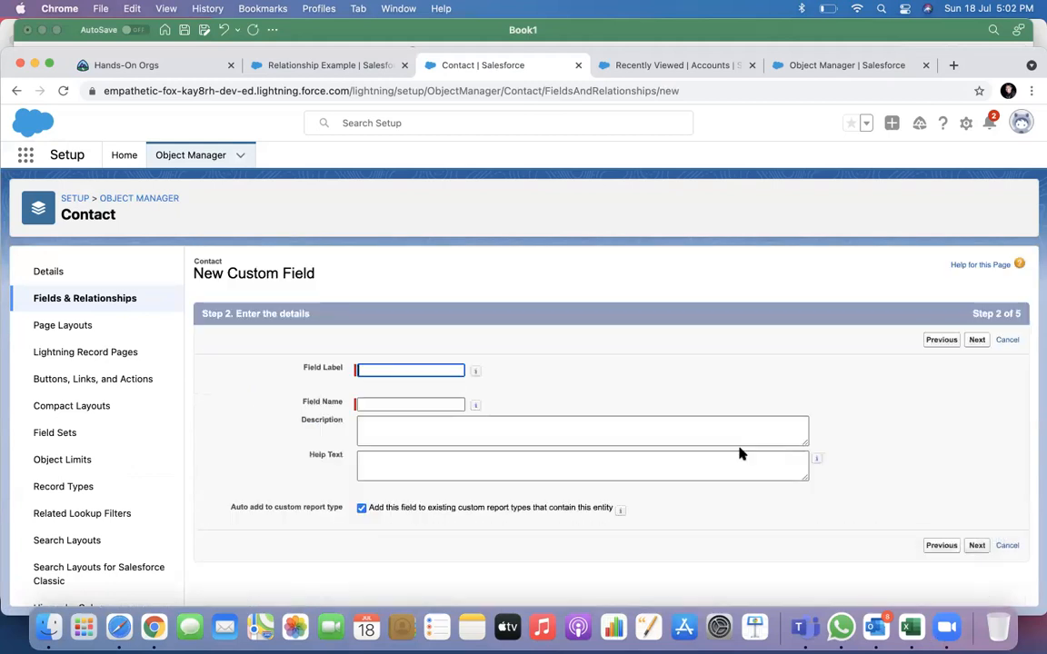
click(410, 371)
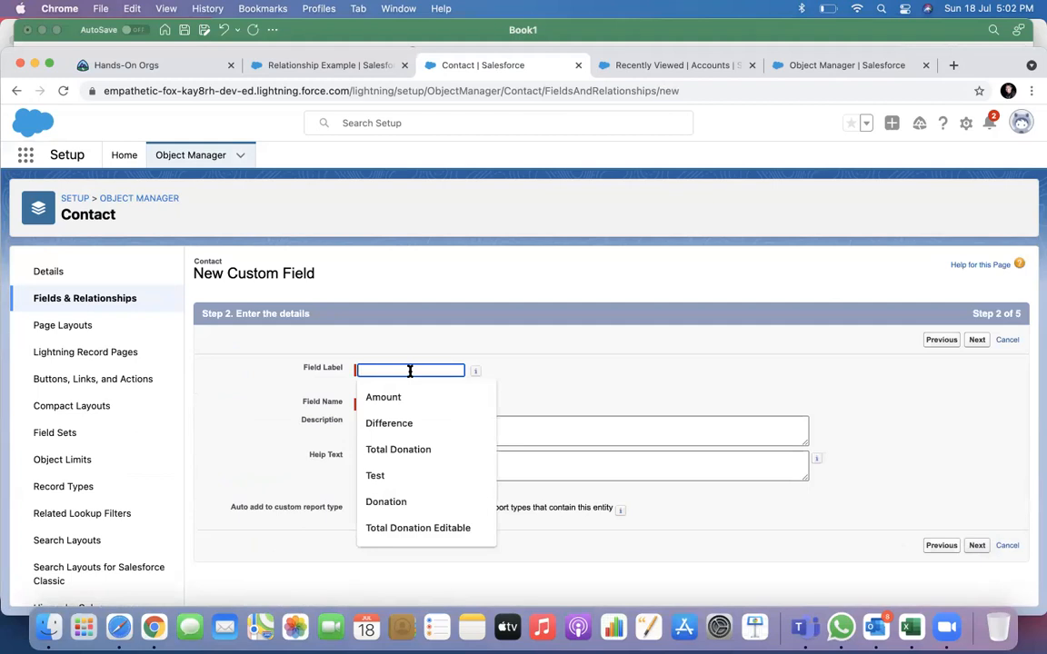
text(Sum)
click(406, 403)
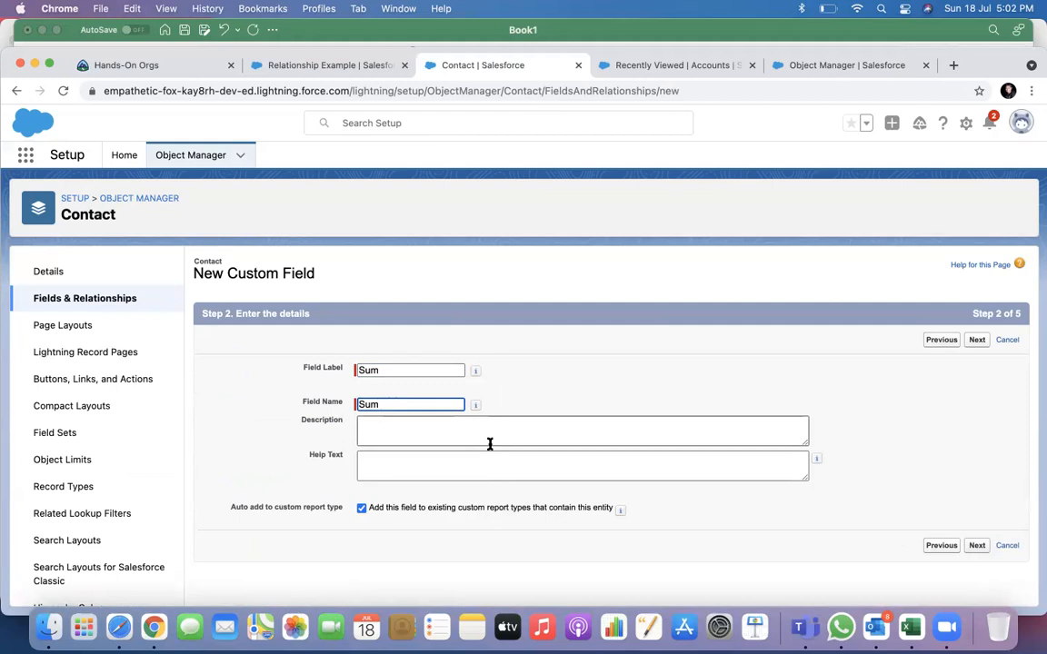
key(shift+Tab)
text(Total)
click(394, 422)
click(390, 401)
drag(390, 402, 299, 397)
text(Tao)
key(BackSpace)
key(BackSpace)
text(otal)
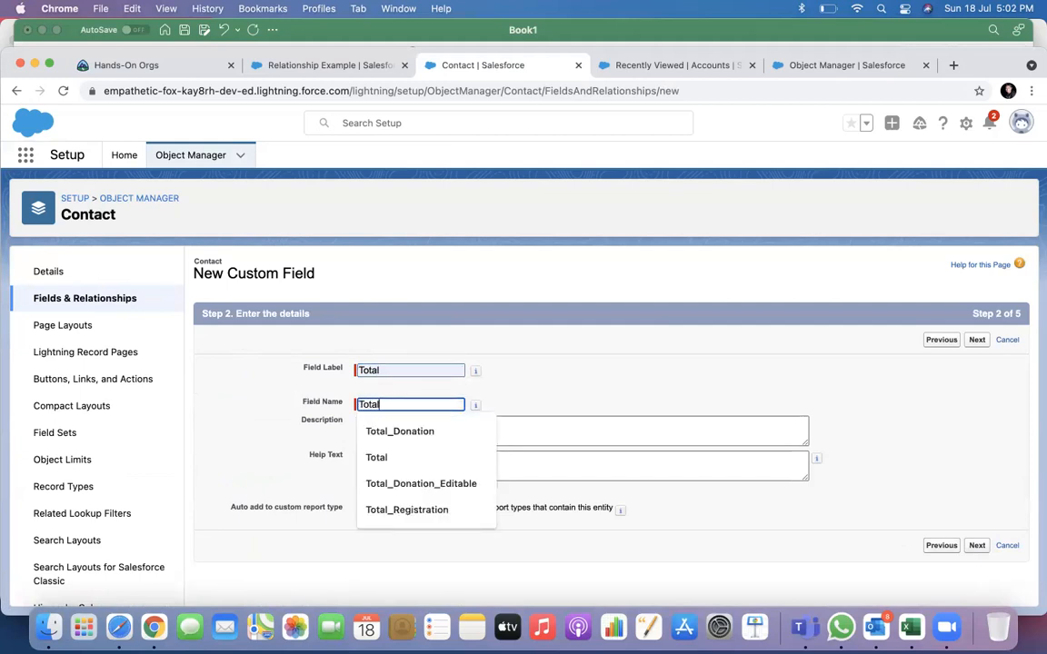
click(523, 375)
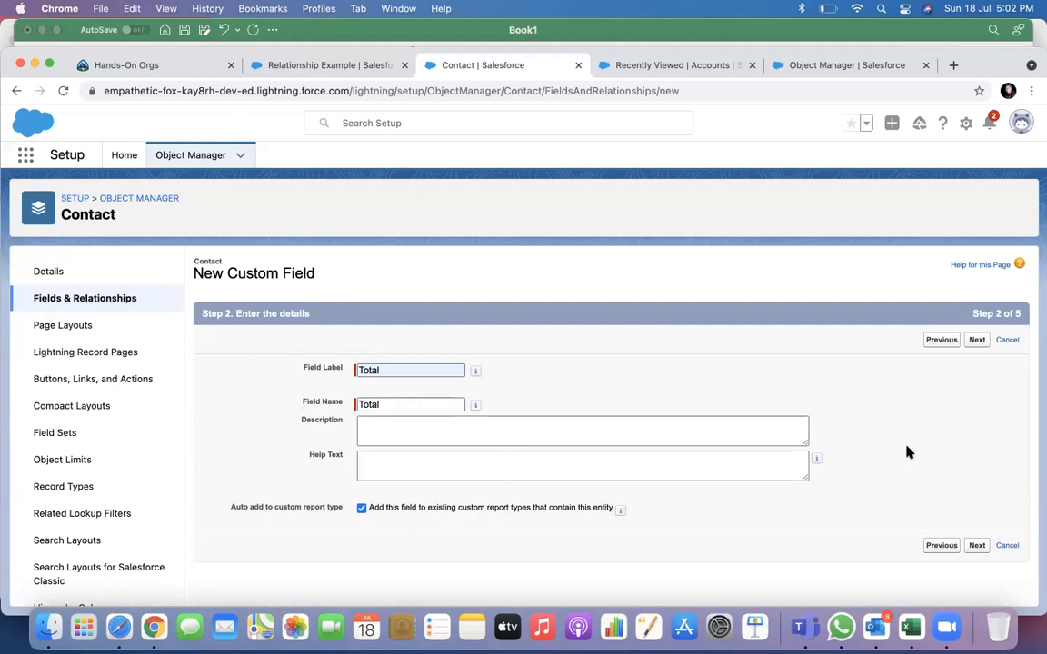
Find the Application object by searching the Object Manager for "app" and start a new custom field on it.
click(187, 156)
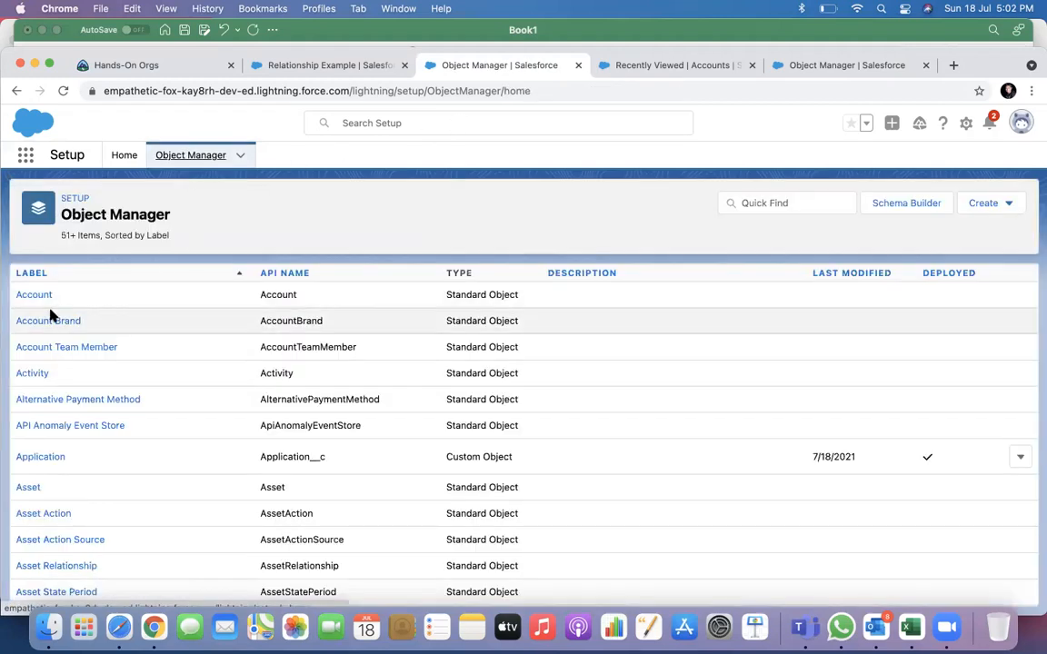
click(755, 203)
text(app)
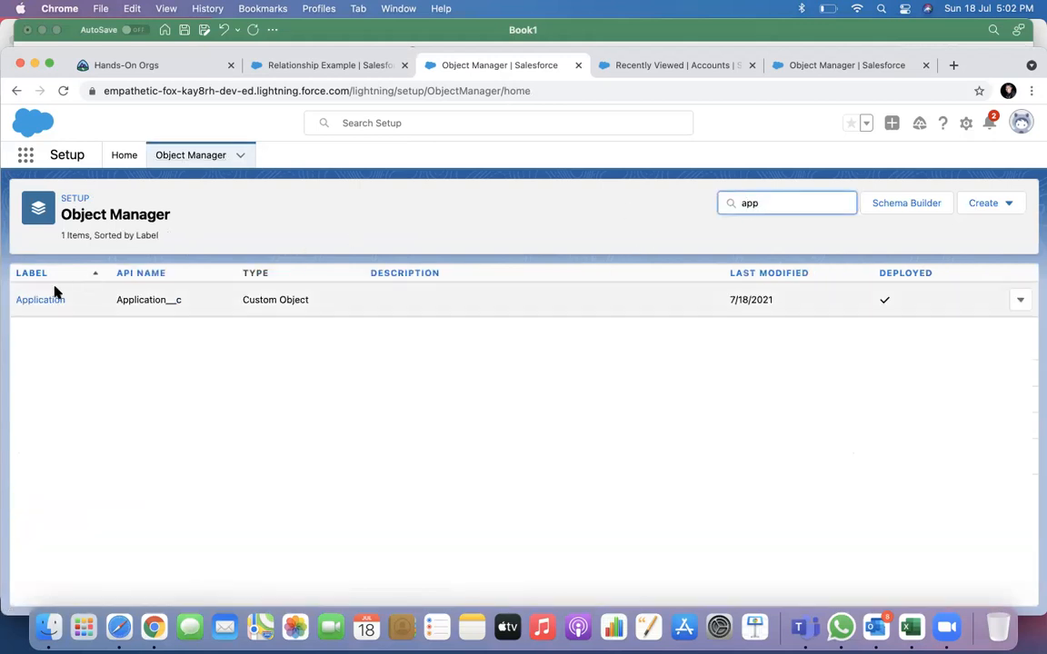
click(41, 299)
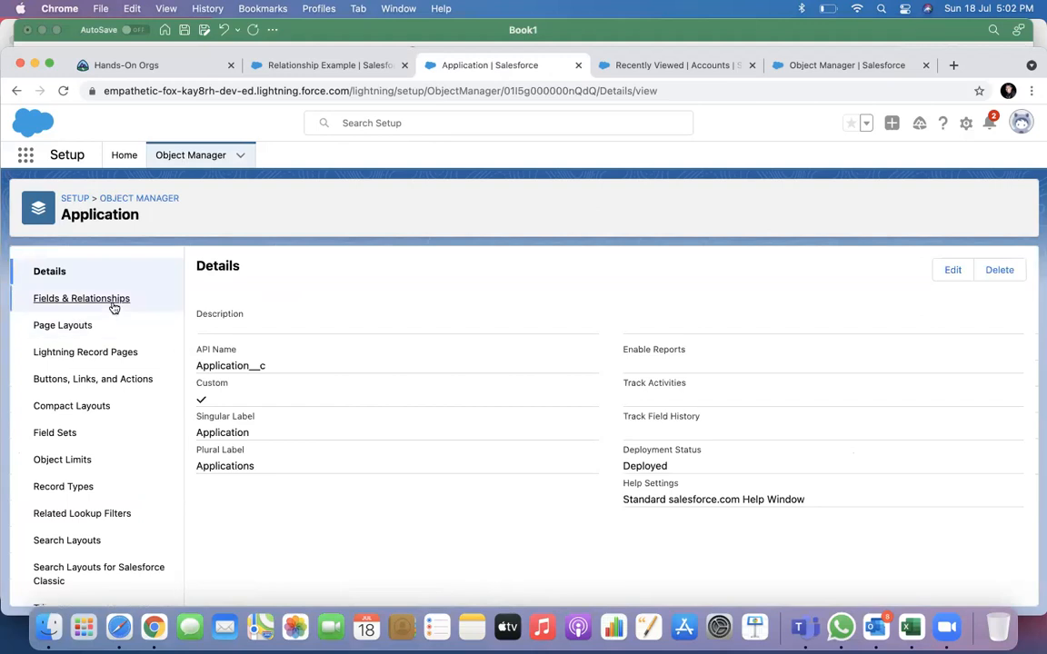
click(113, 308)
click(697, 271)
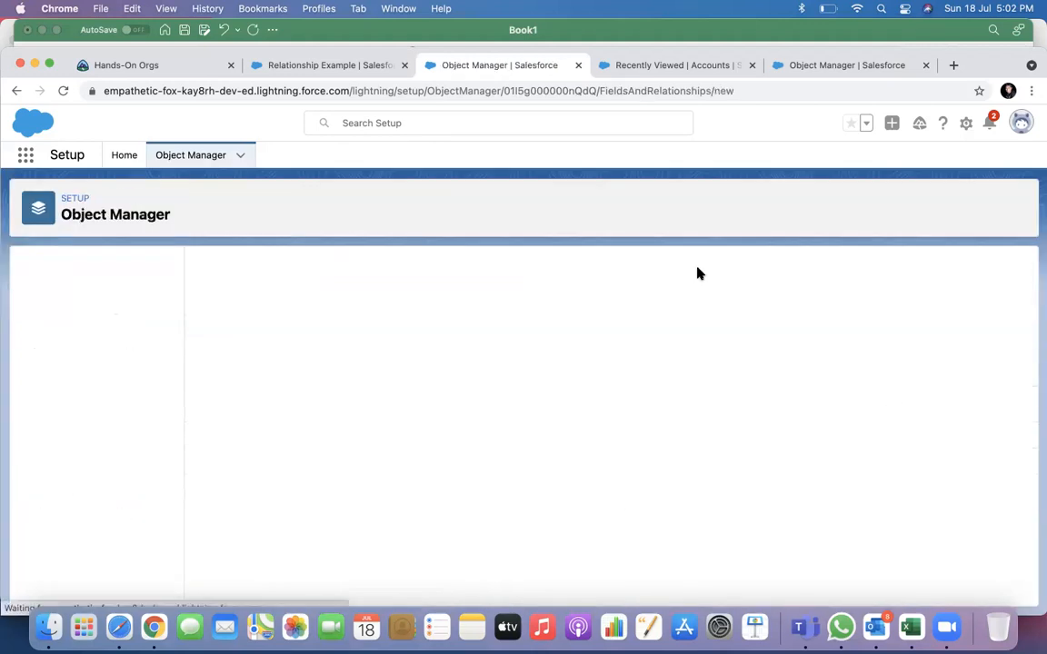
Choose Currency as the new Application field's data type and continue to its details.
scroll(497, 388, down, 3)
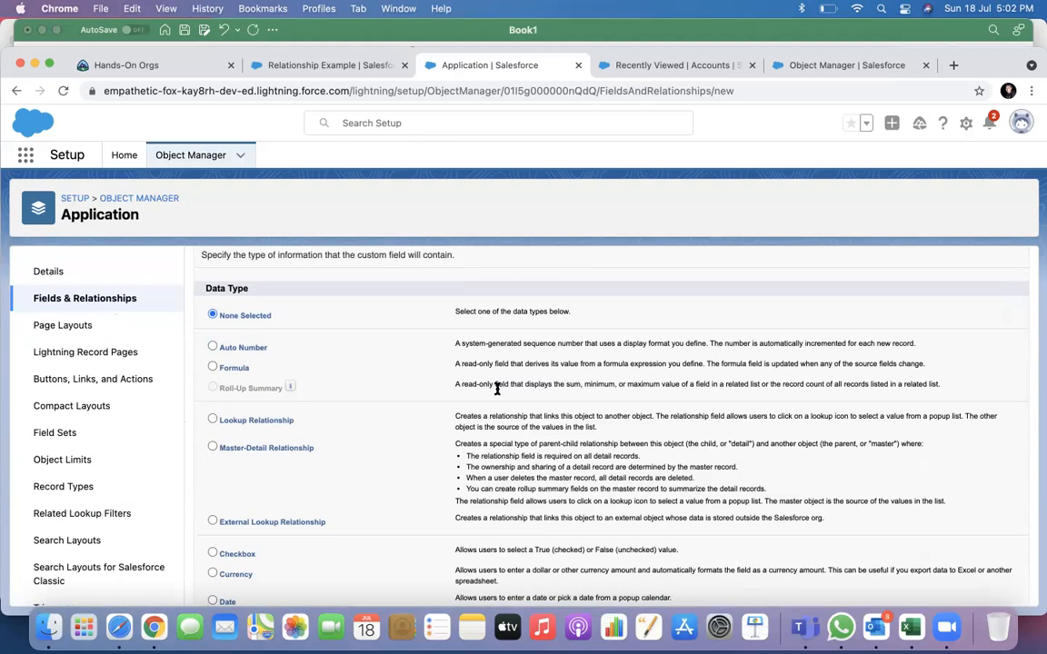
scroll(497, 388, down, 3)
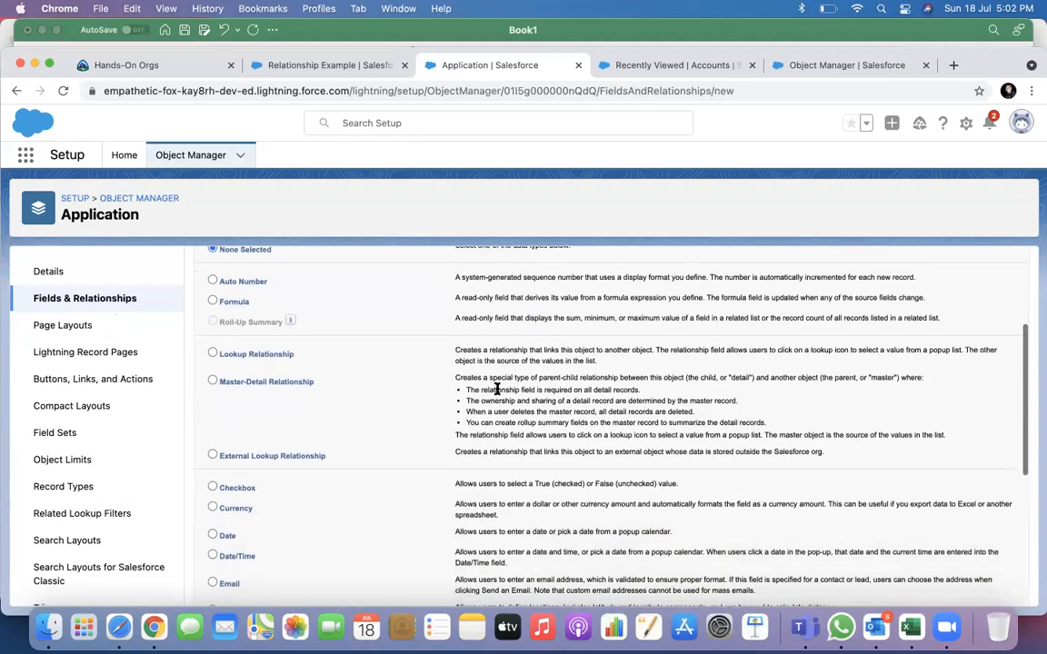
scroll(497, 388, up, 1)
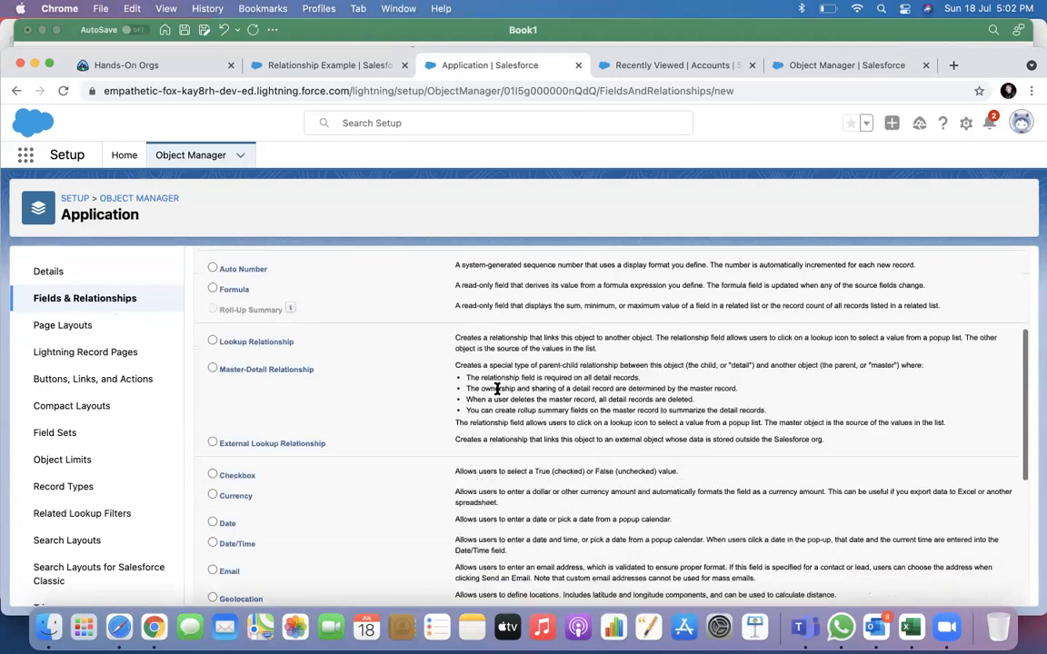
scroll(497, 388, down, 4)
scroll(497, 388, down, 3)
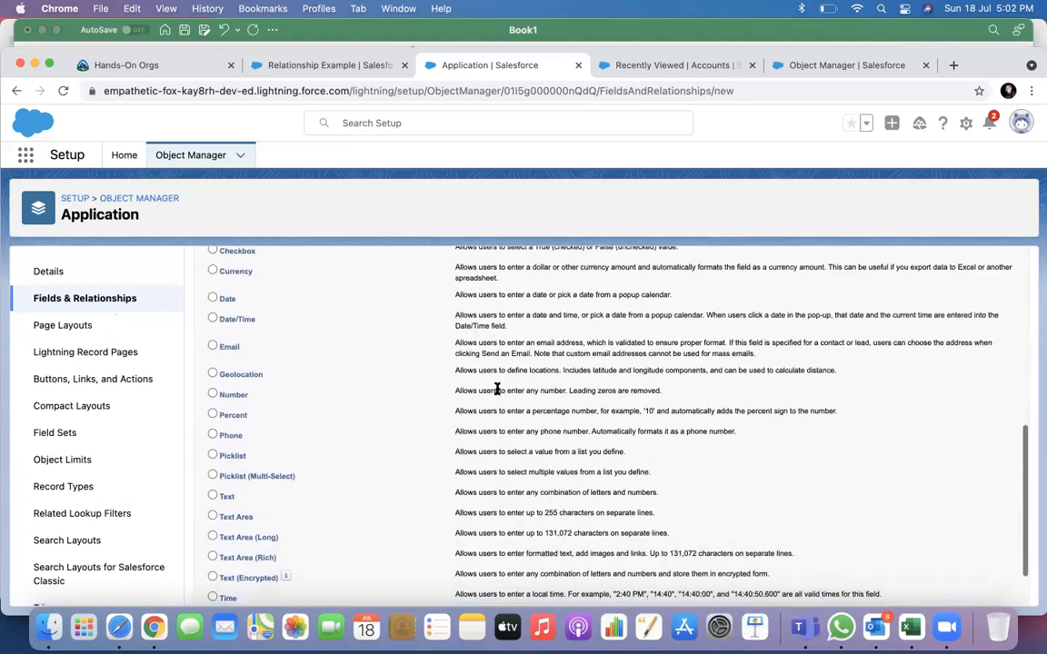
scroll(497, 388, up, 1)
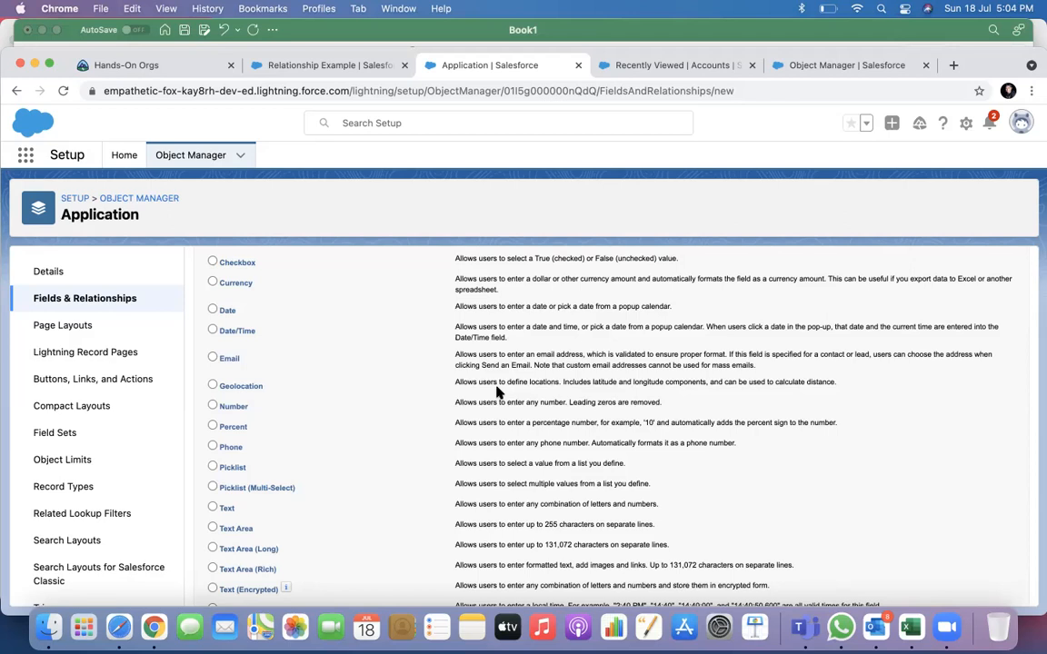
click(212, 284)
scroll(402, 423, down, 2)
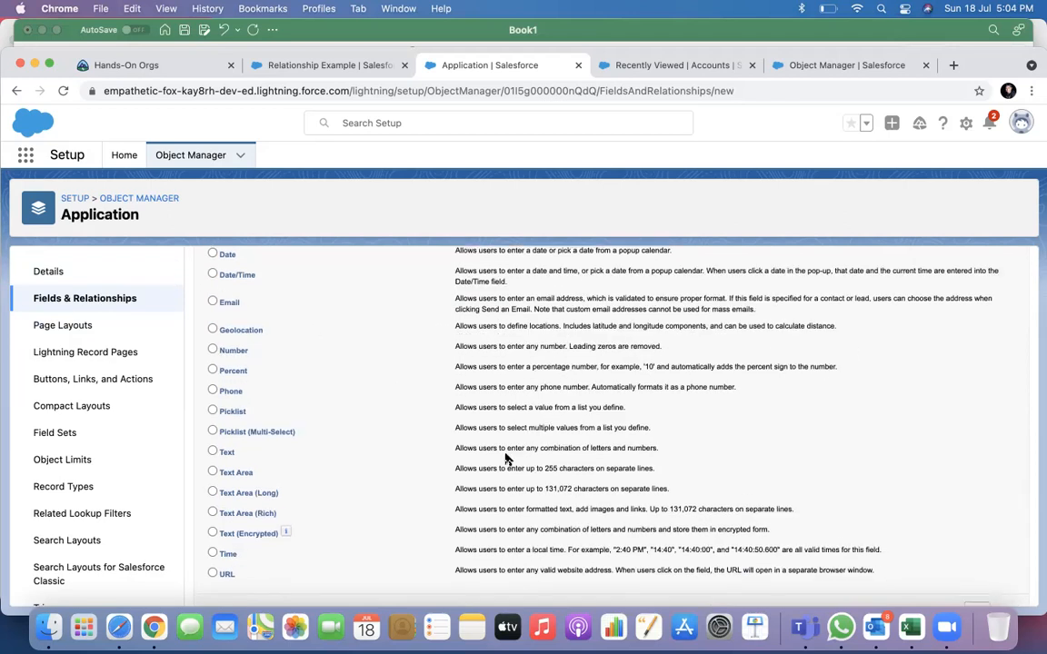
scroll(506, 459, down, 1)
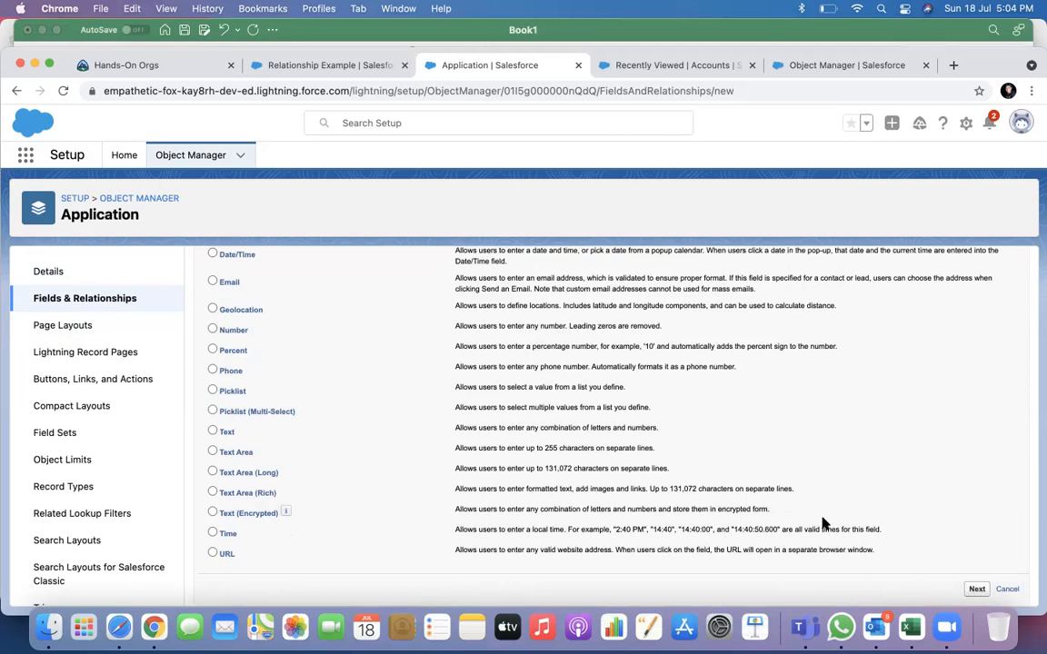
Set both the label and the field name of the new currency field to Amount.
text(Amouny)
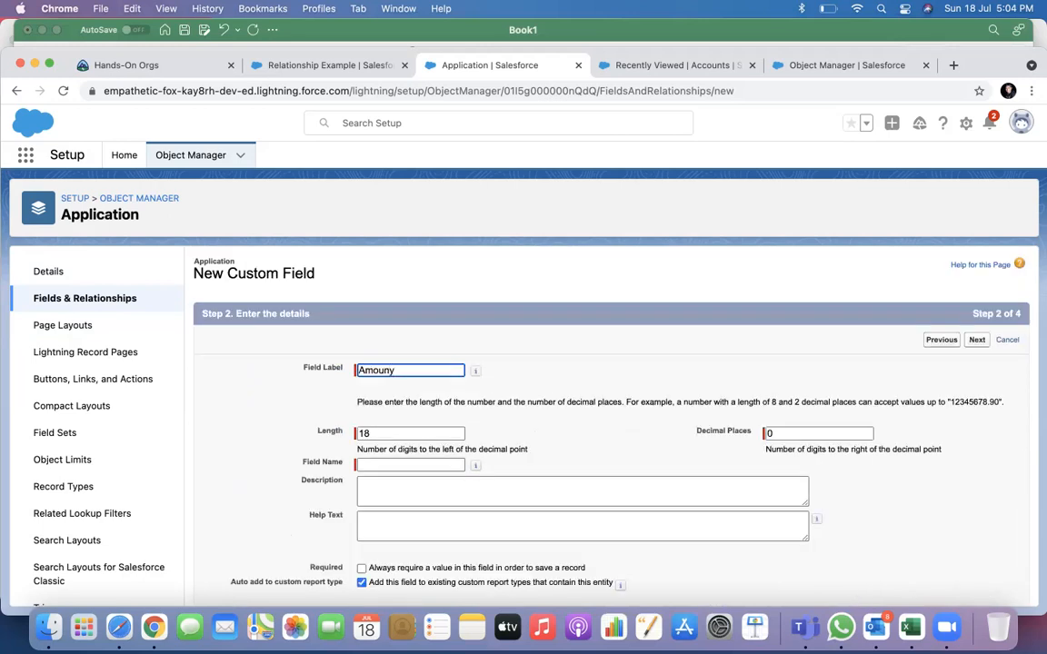
key(BackSpace)
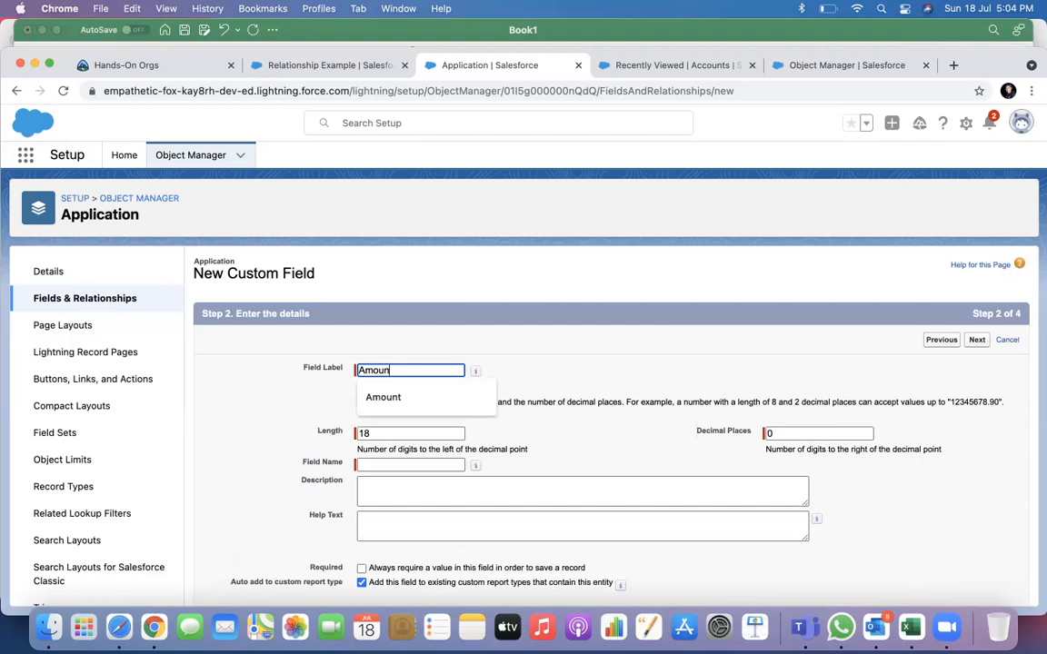
text(t)
click(1033, 512)
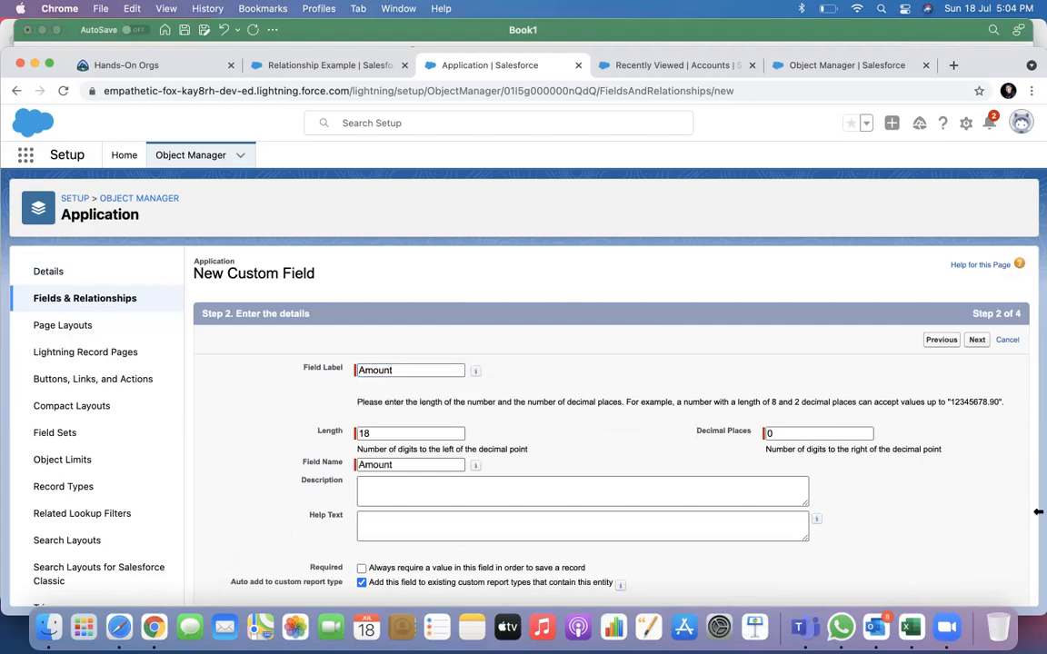
Set the Amount field's length to 16 and its decimal places to 2, and continue to field-level security.
click(397, 433)
key(BackSpace)
text(6)
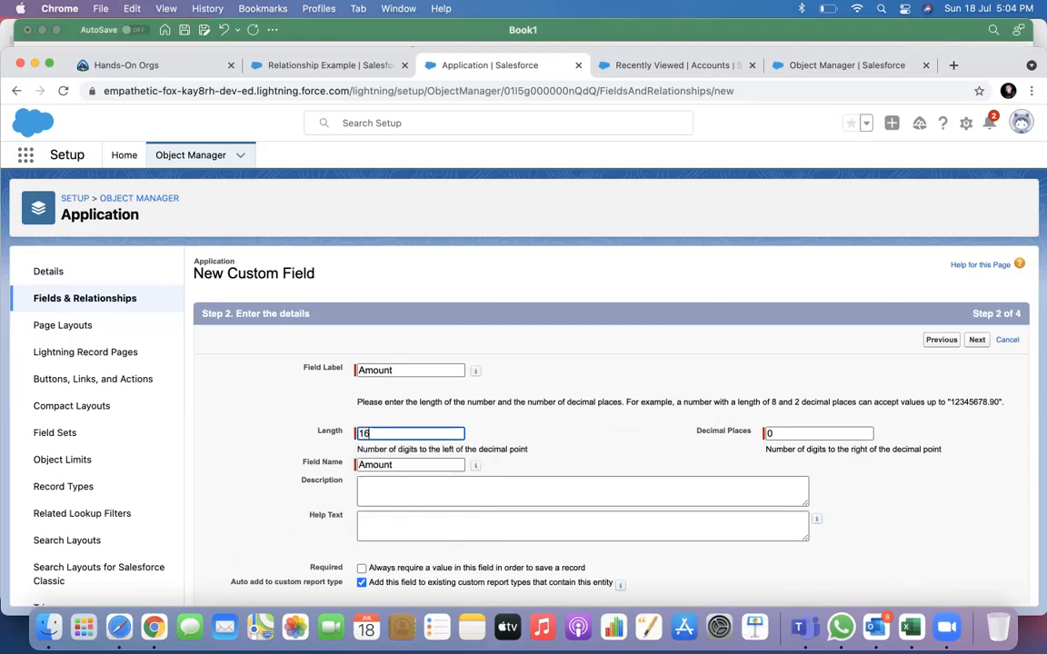
double_click(775, 433)
text(2)
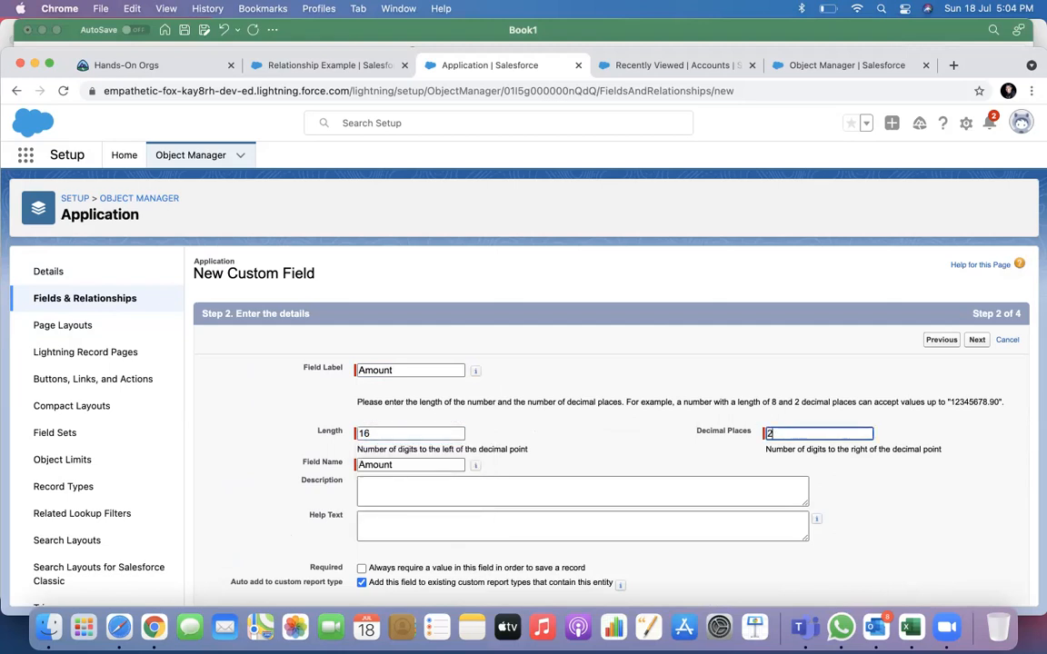
scroll(752, 380, down, 2)
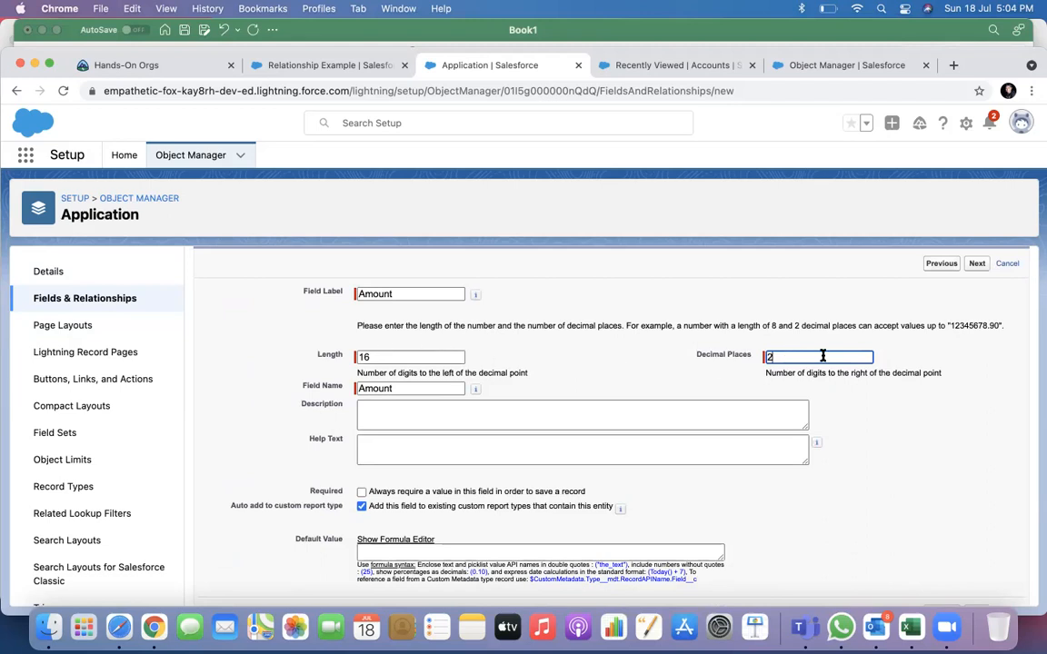
scroll(822, 356, down, 1)
click(978, 592)
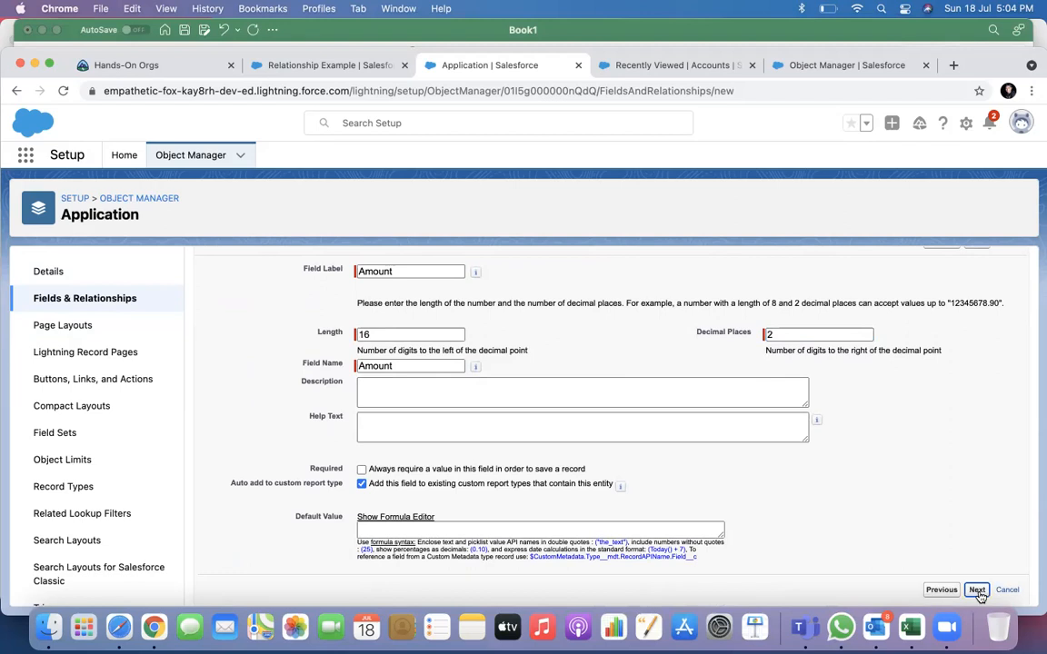
Make the Amount field visible to all profiles and finish creating it on the Application object.
click(744, 463)
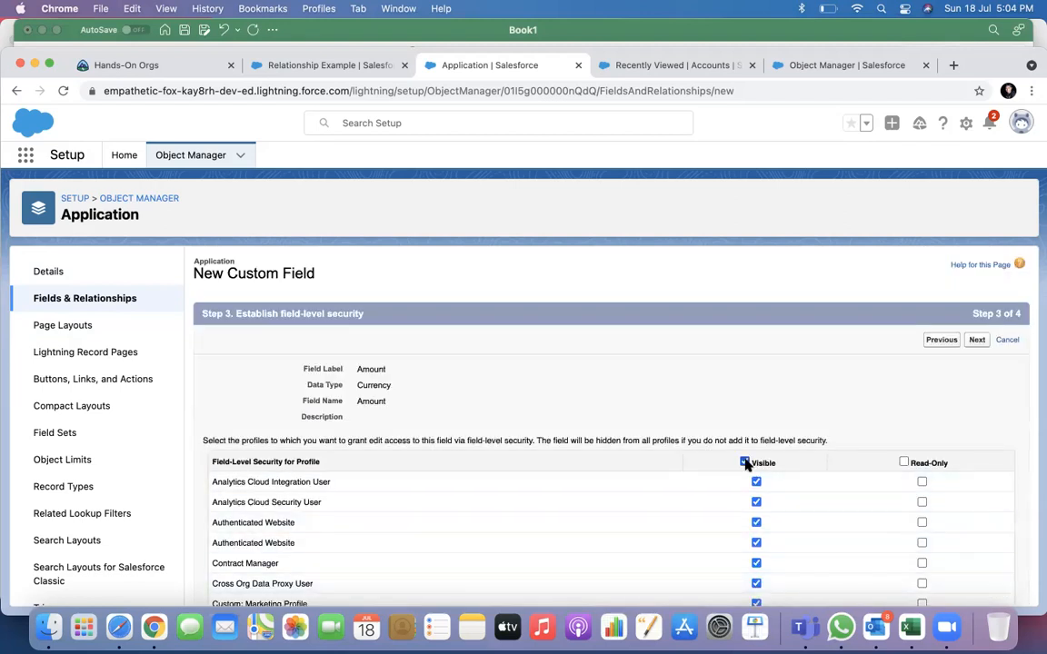
click(977, 340)
click(974, 340)
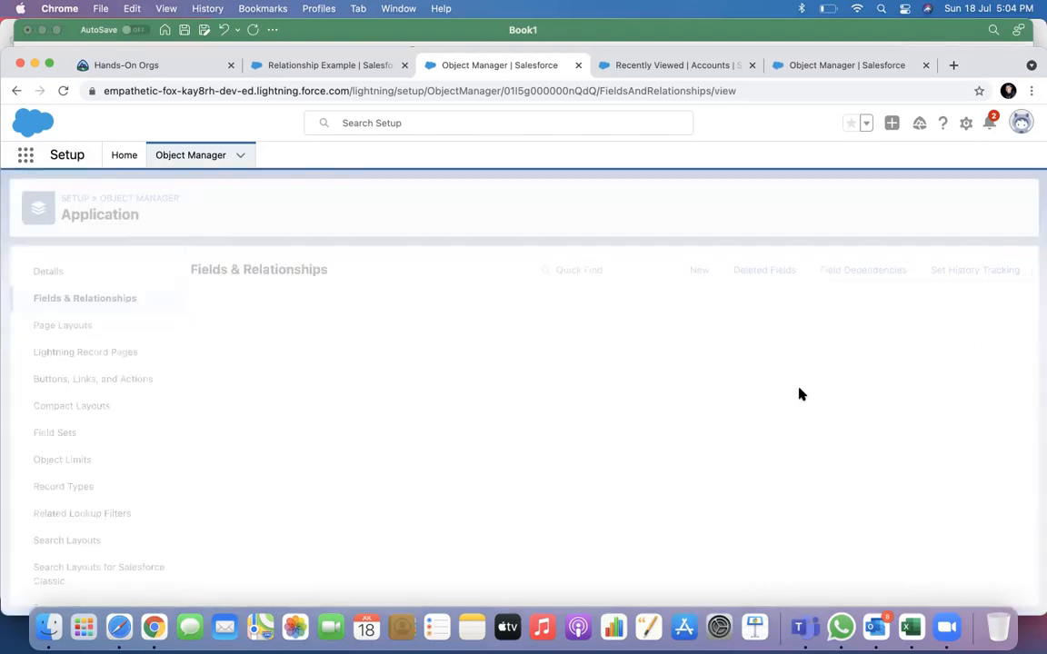
Return to the Service app and show the All list view of Applications.
click(650, 71)
click(831, 71)
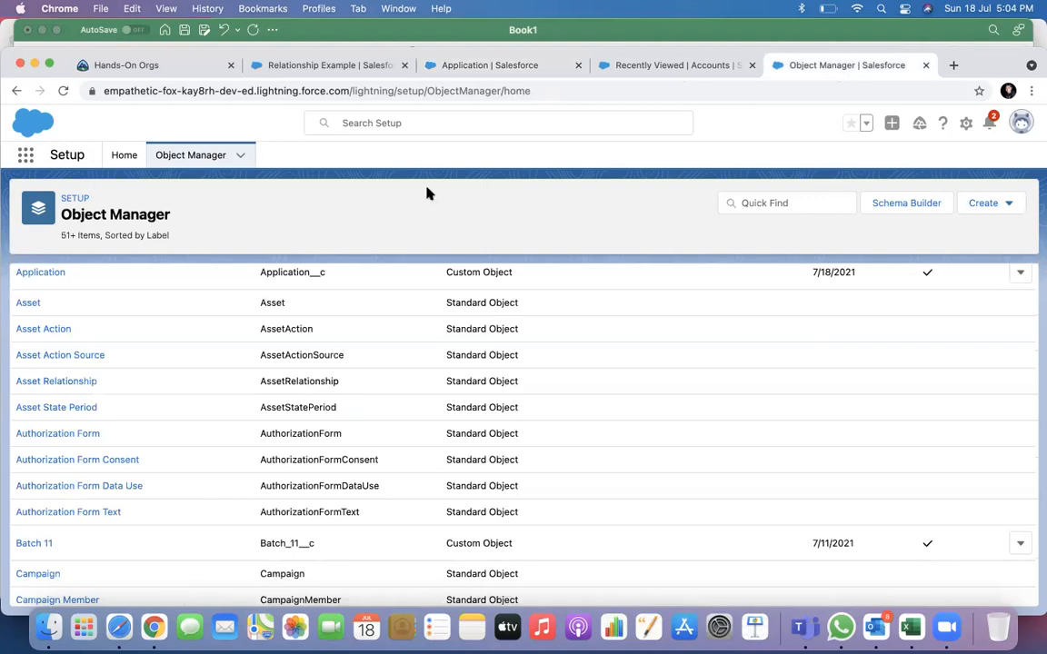
click(469, 67)
click(303, 65)
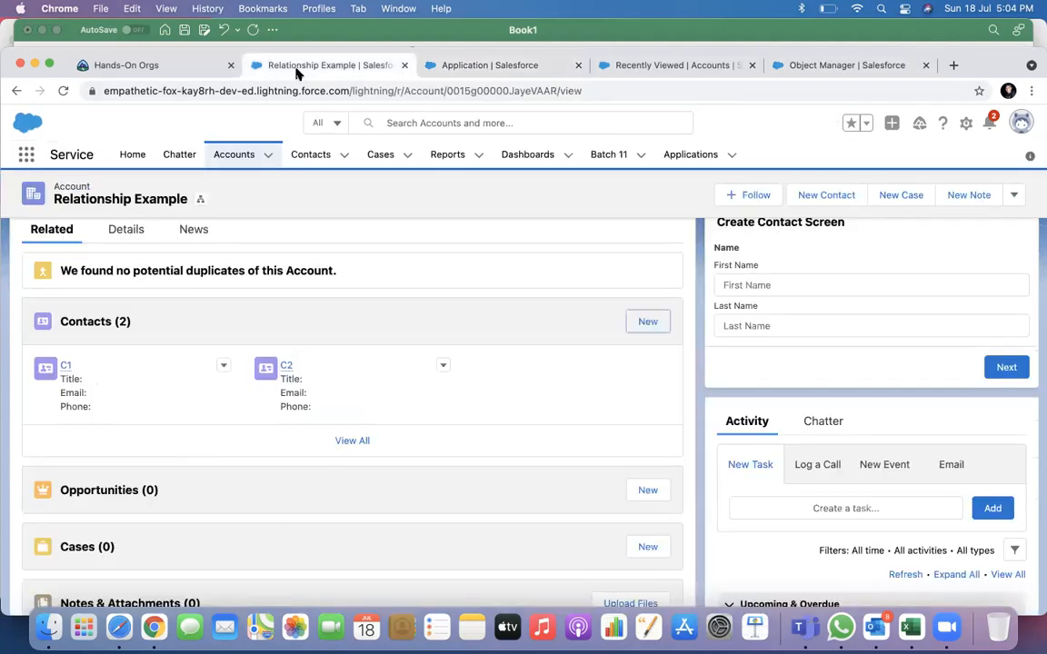
click(690, 155)
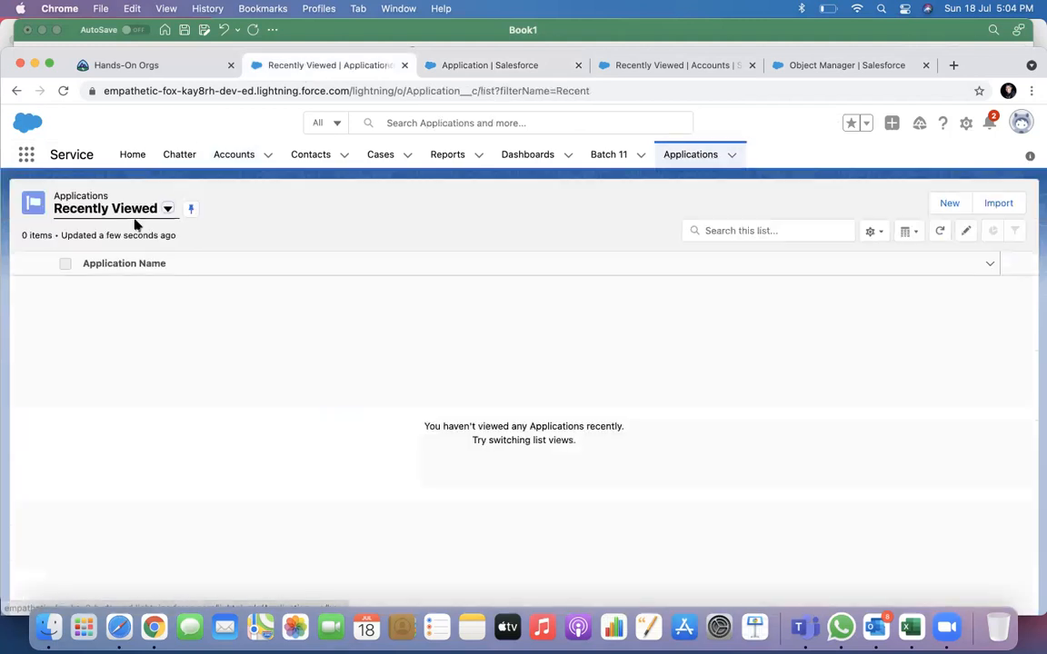
click(165, 210)
click(87, 259)
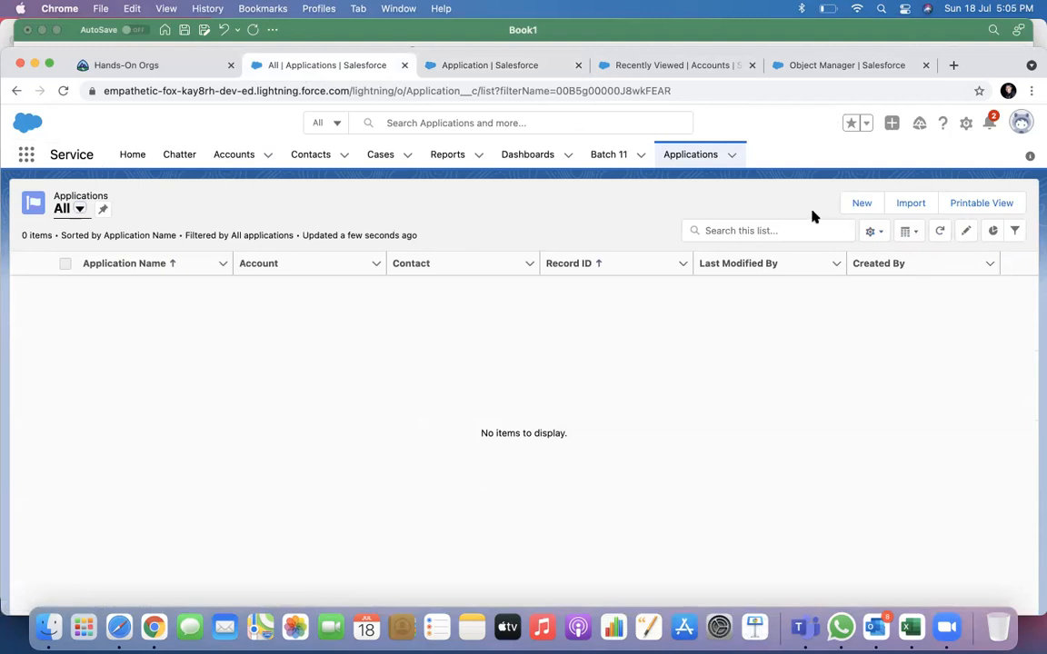
Create the record Application 1 with account Torrent and the first recent Torrent contact, and reload its page.
click(861, 205)
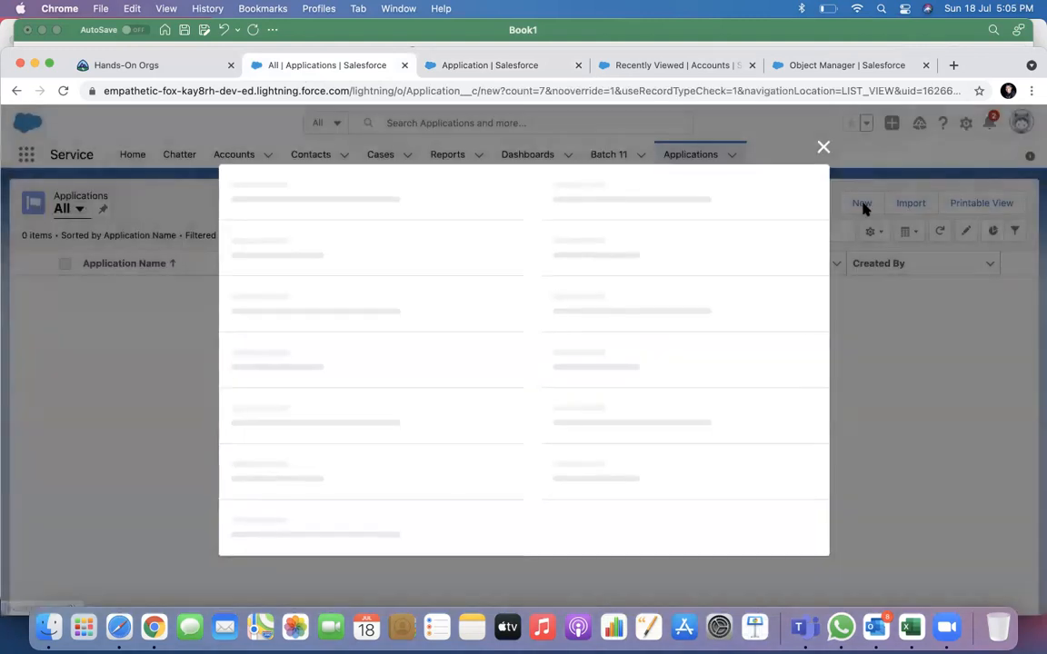
text(Ap)
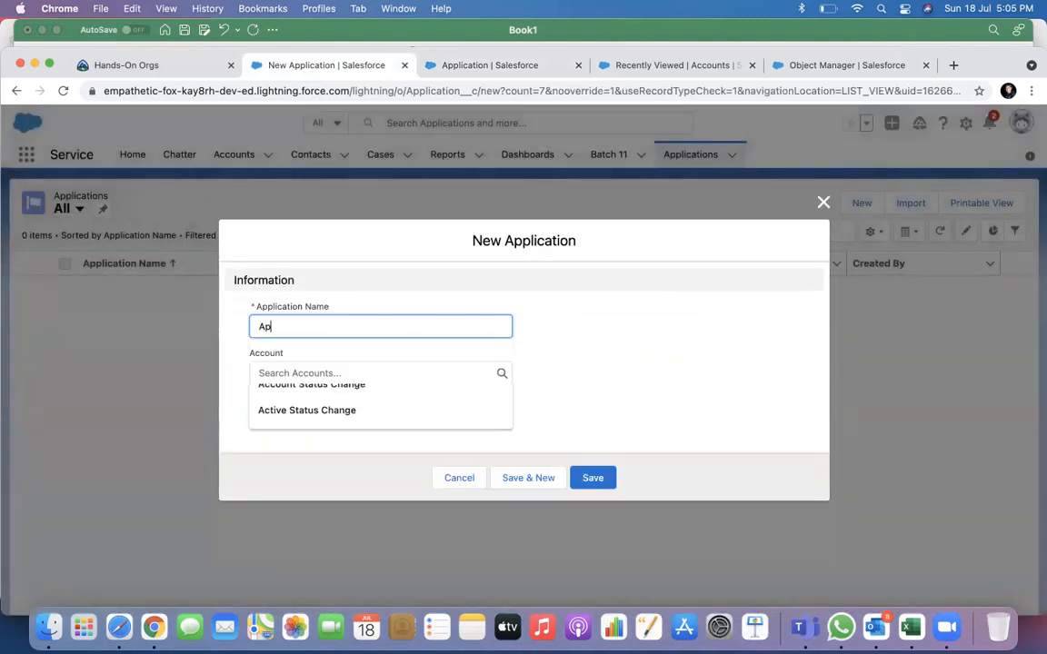
text(plication 1)
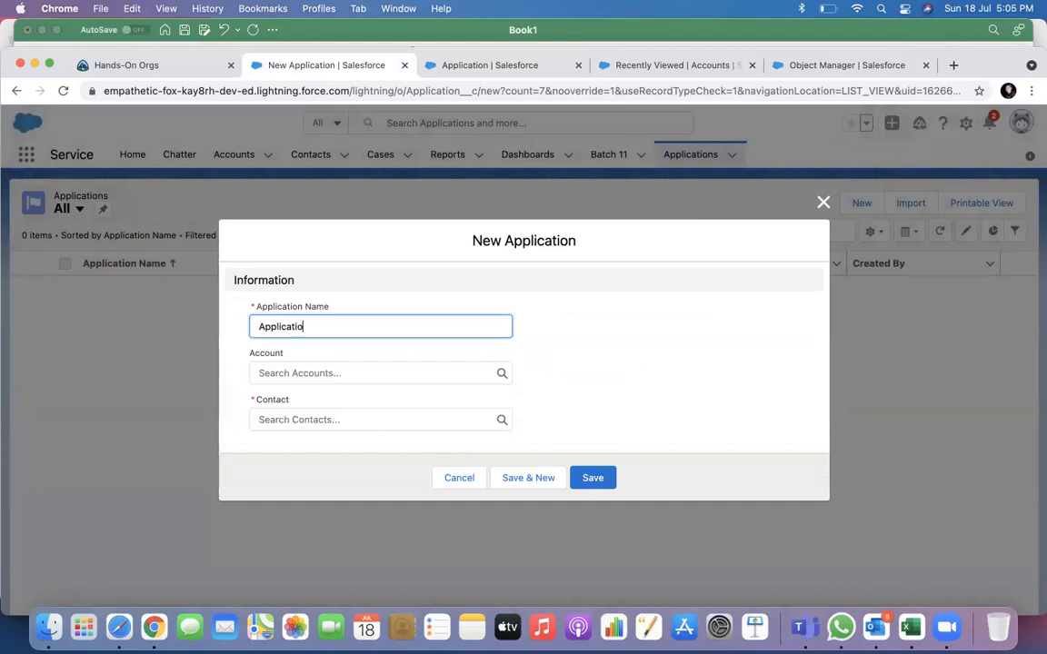
click(344, 370)
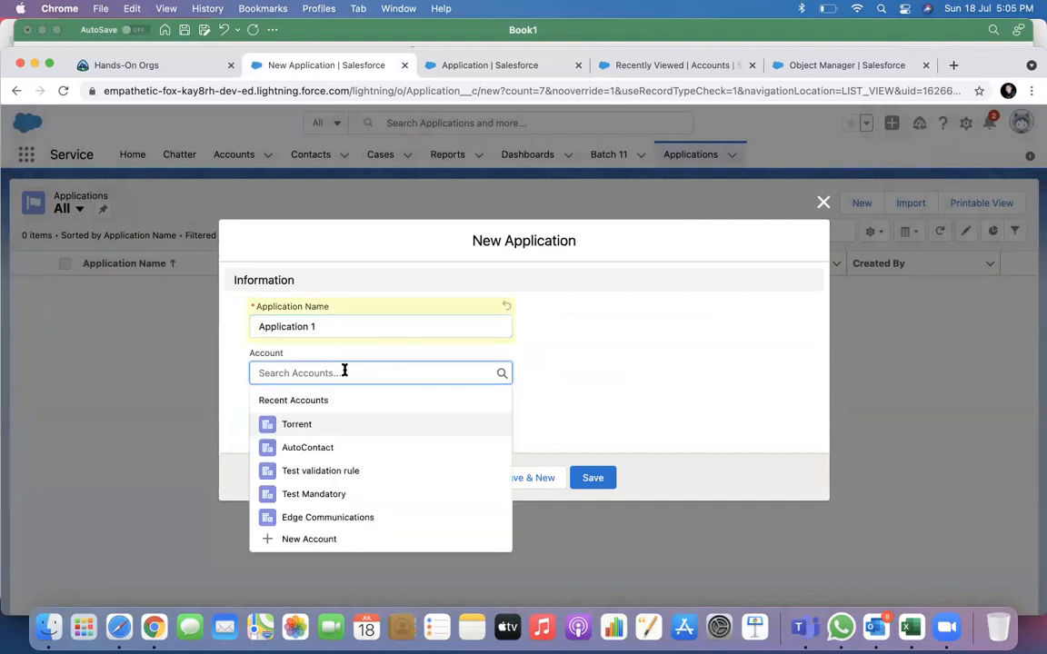
click(314, 425)
click(313, 424)
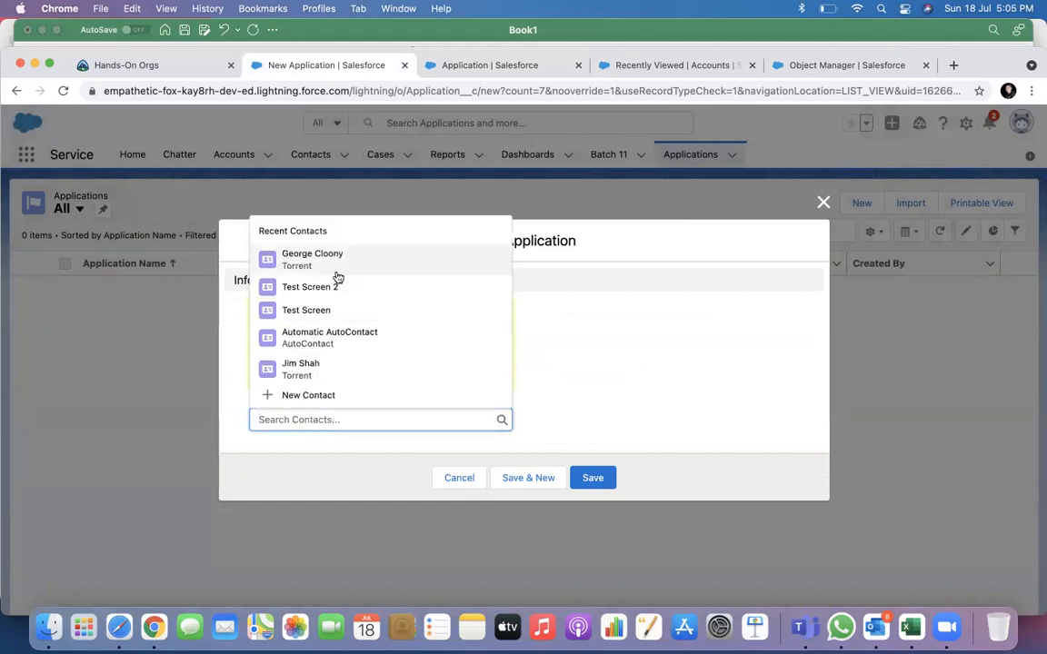
click(309, 258)
click(599, 480)
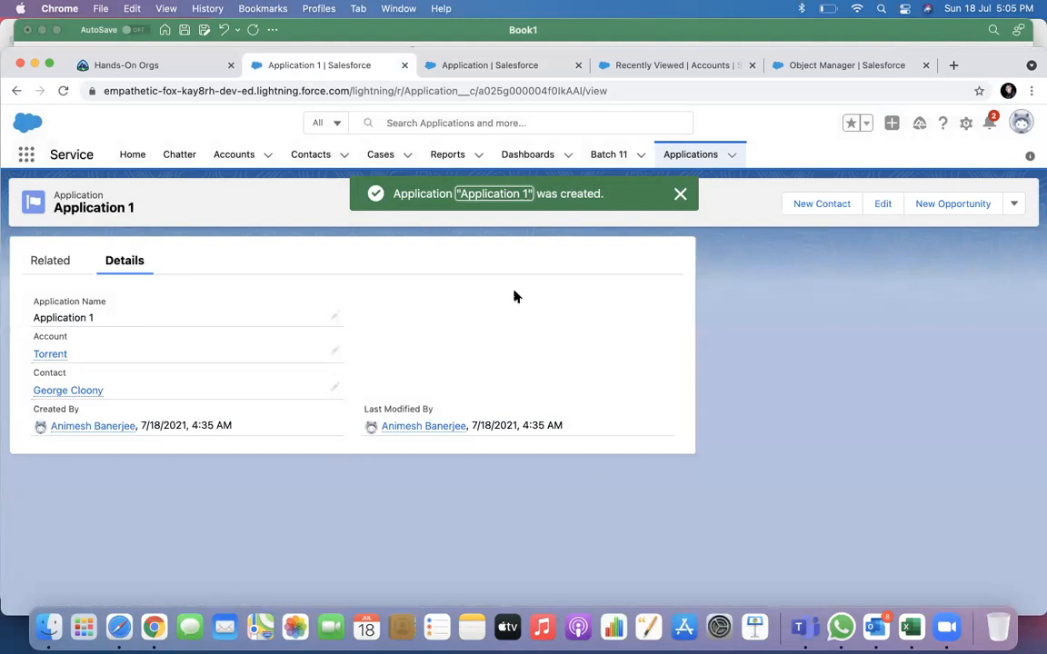
click(62, 91)
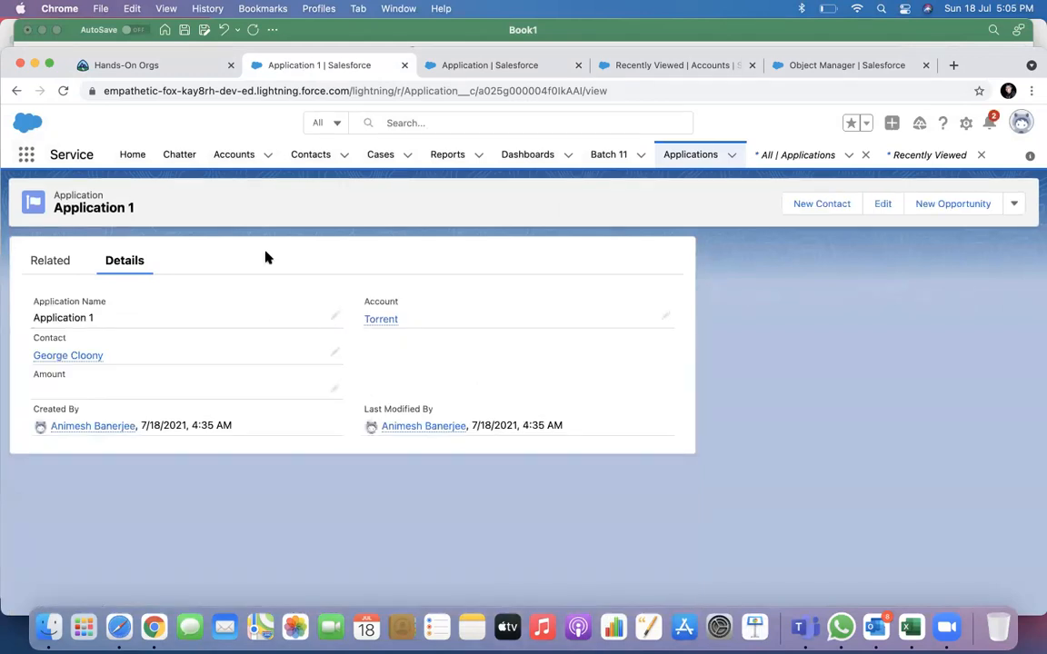
Set the Amount of the Application 1 record to 10 and save it.
click(880, 204)
click(319, 393)
text(10)
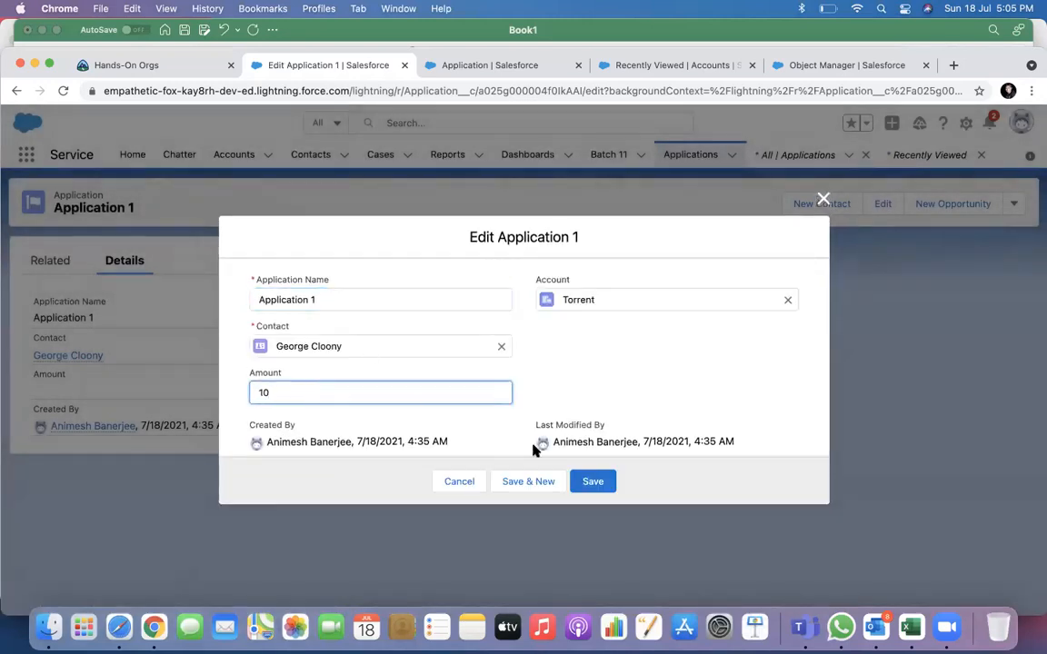
click(593, 482)
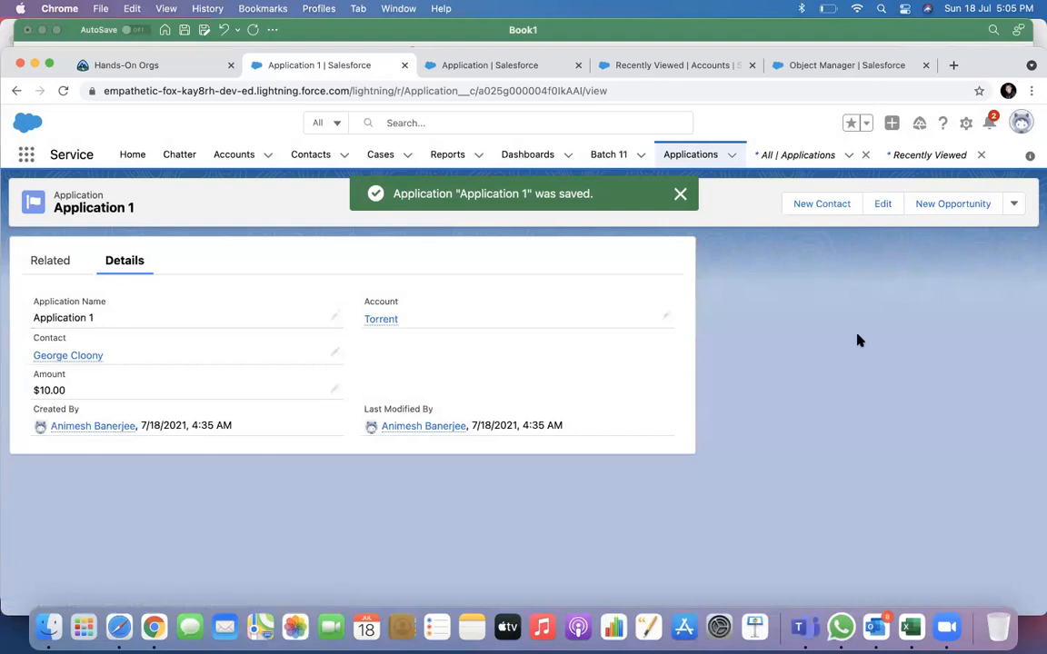
Add the Amount column directly after Contact in the All list view of Applications.
click(695, 156)
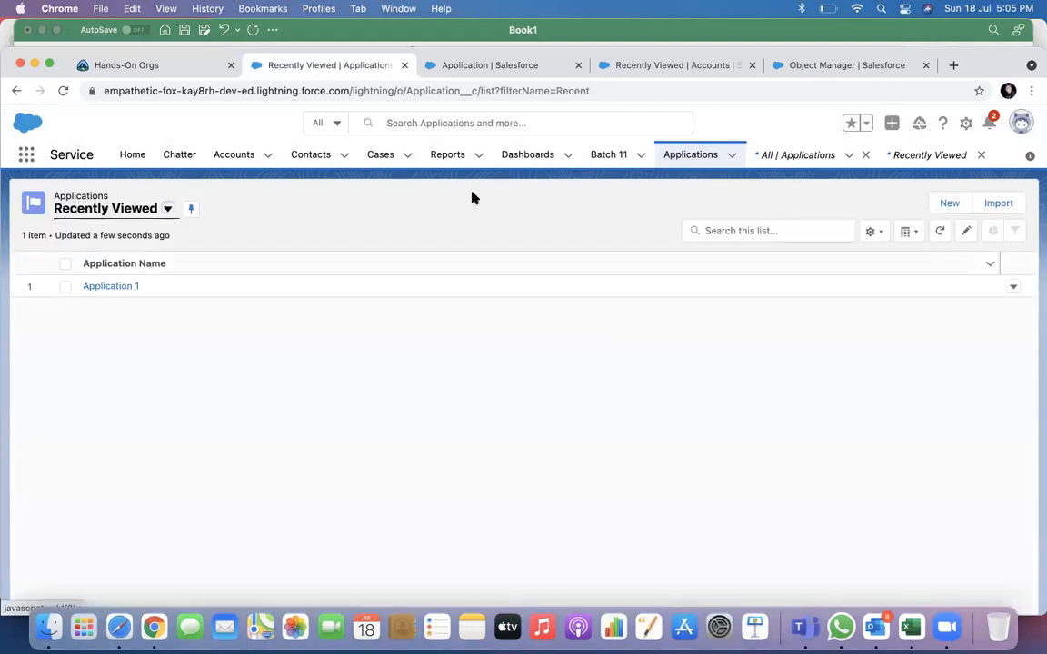
click(168, 210)
click(195, 258)
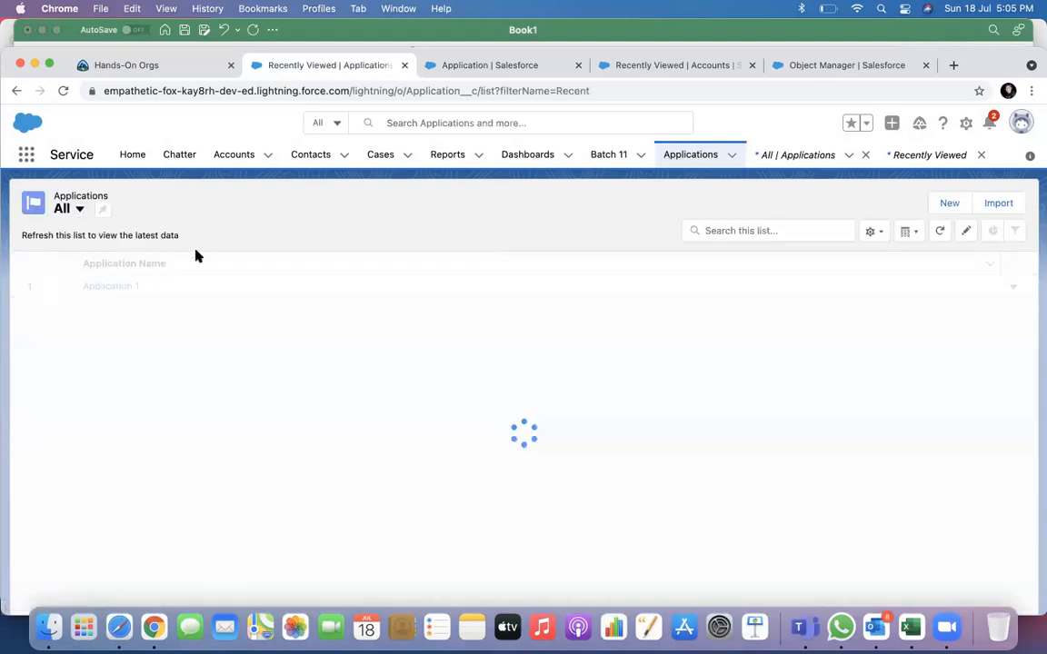
click(880, 233)
click(803, 412)
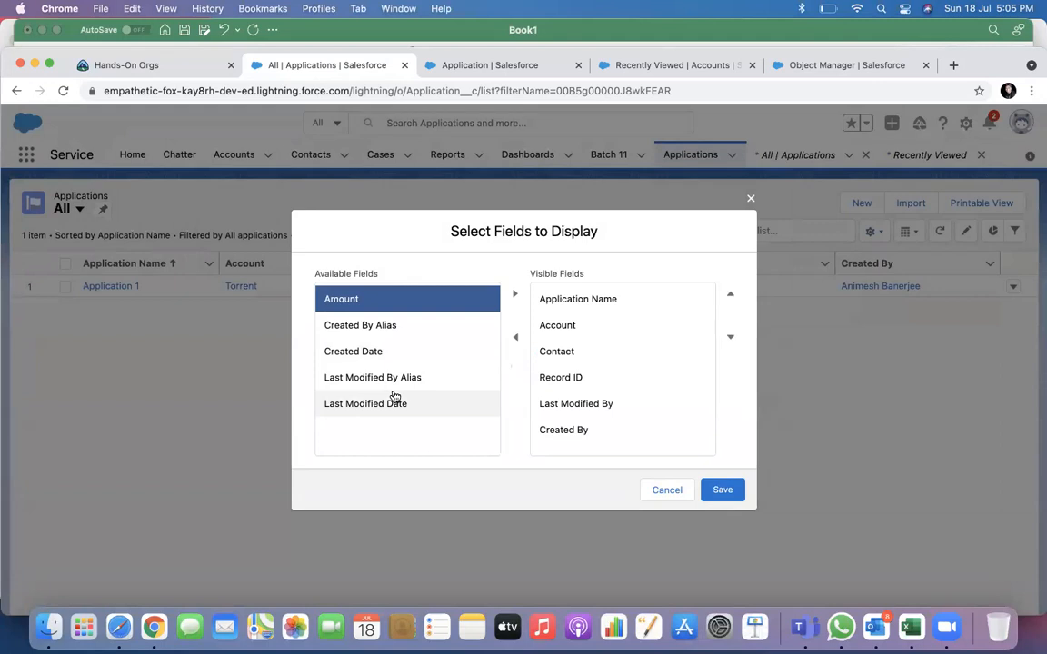
click(515, 295)
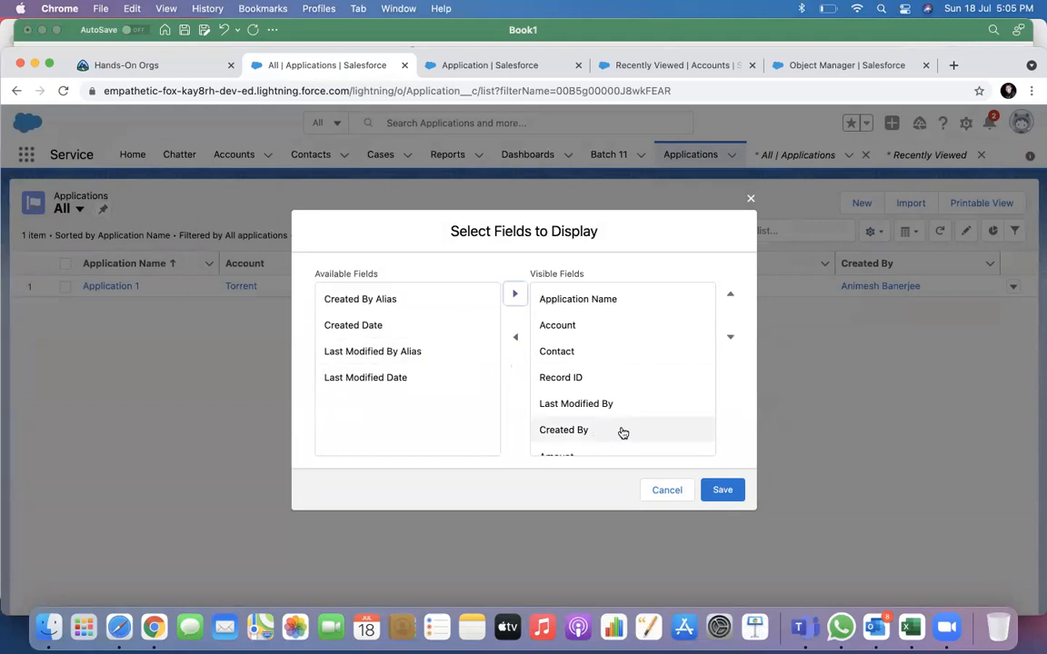
click(636, 448)
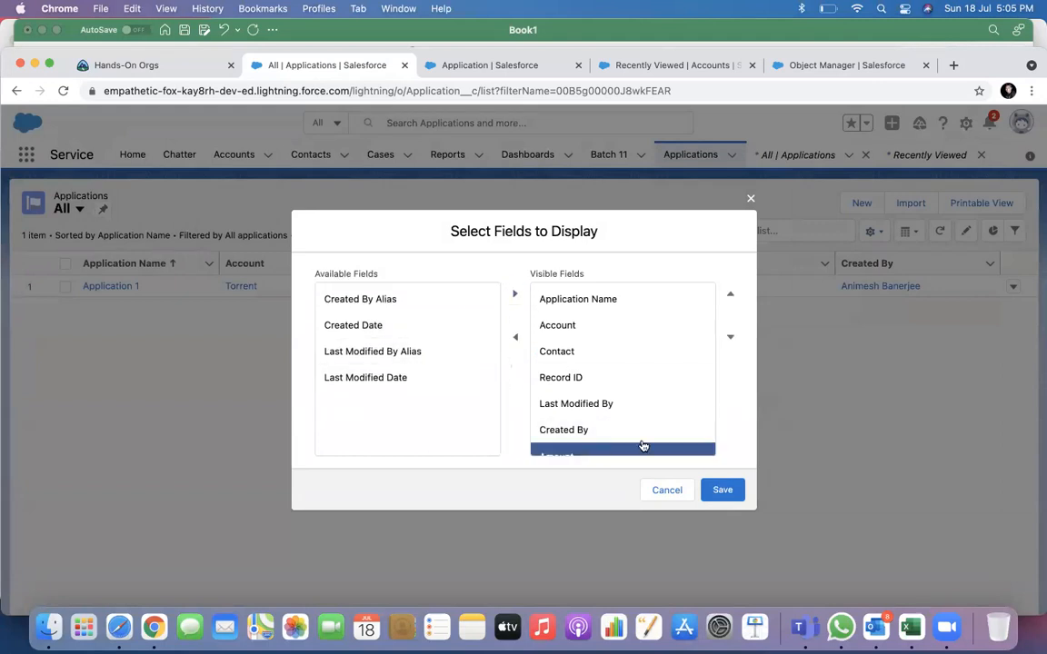
click(730, 296)
click(731, 296)
click(731, 296)
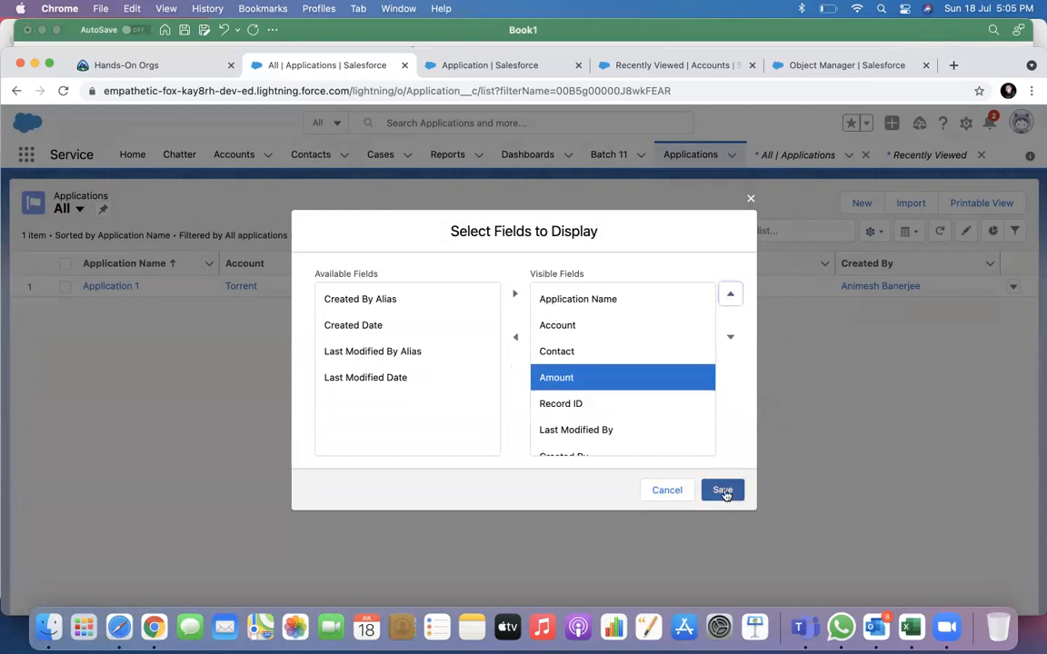
click(722, 491)
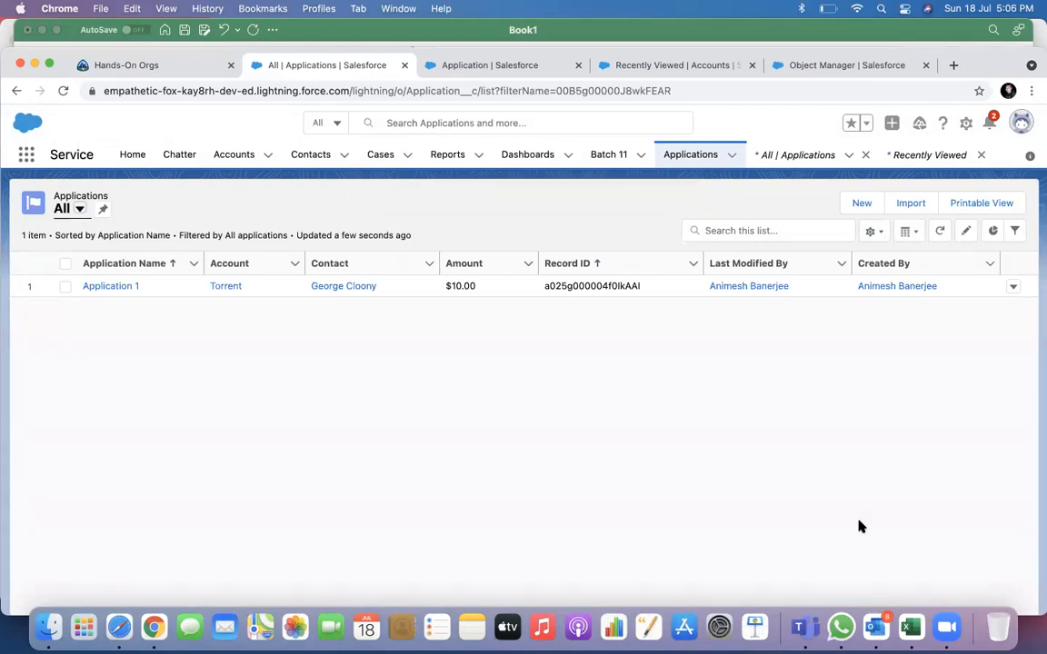
Switch to the Object Manager setup page, find the Contact object and show its fields and relationships.
click(518, 71)
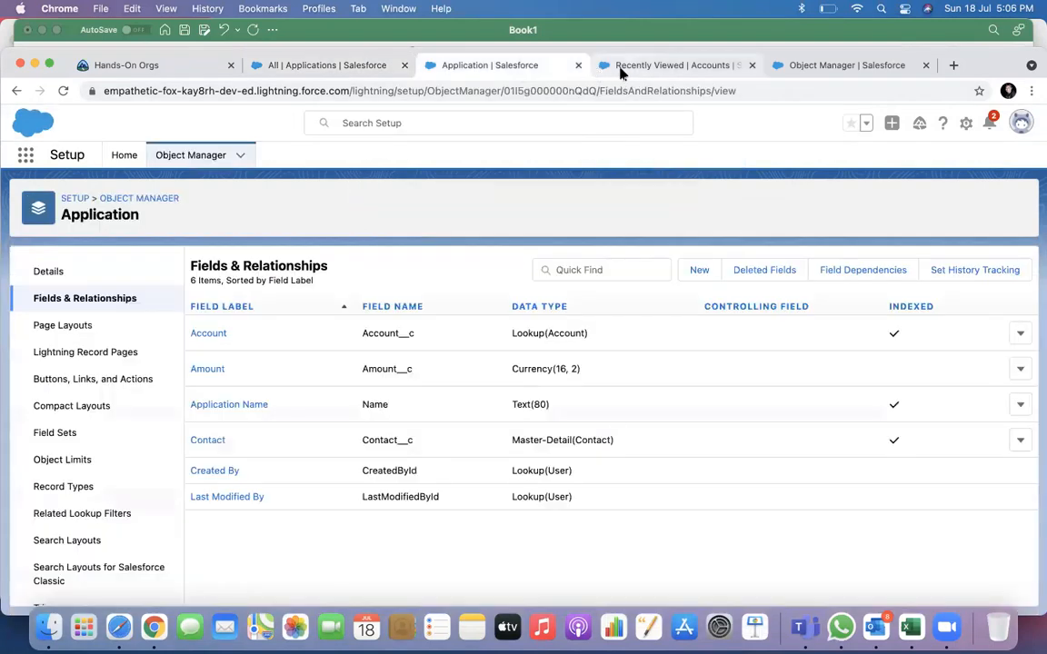
click(135, 200)
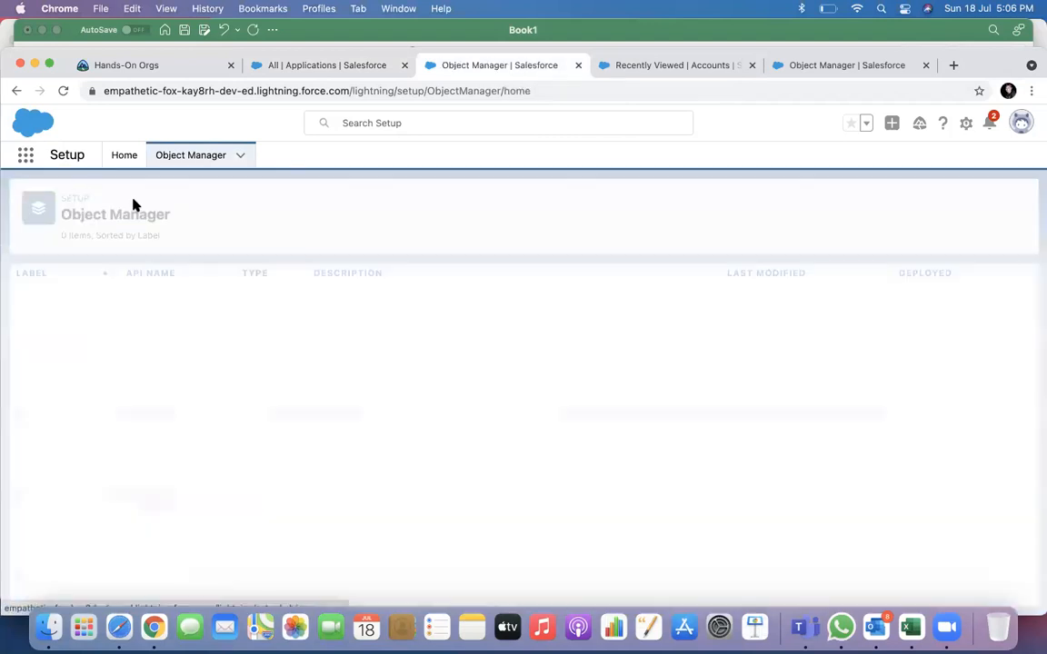
click(755, 202)
text(contact)
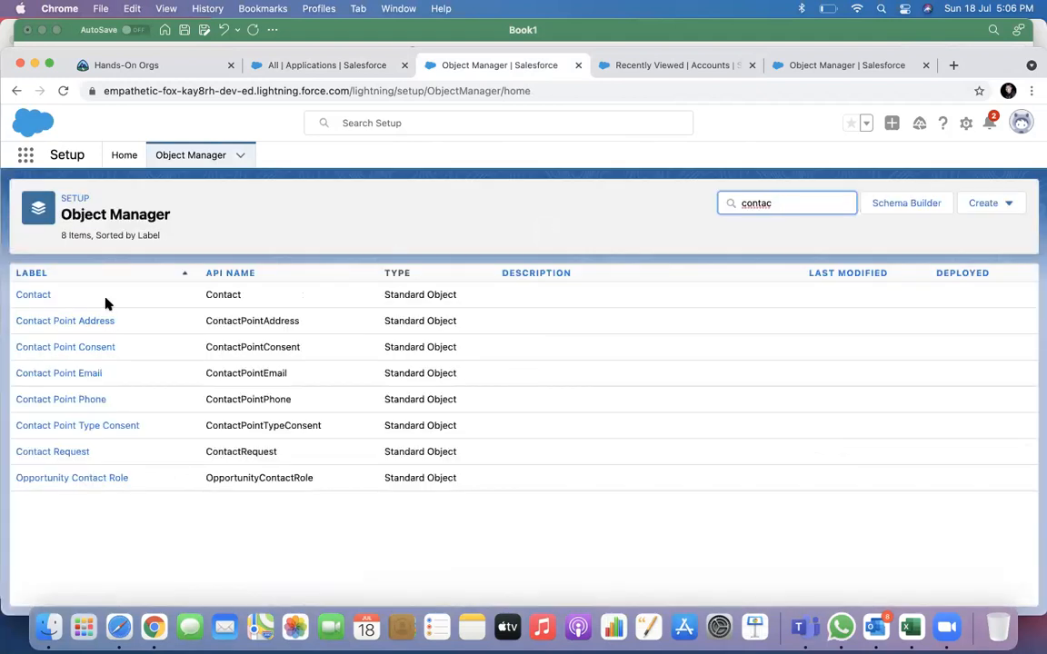
click(40, 296)
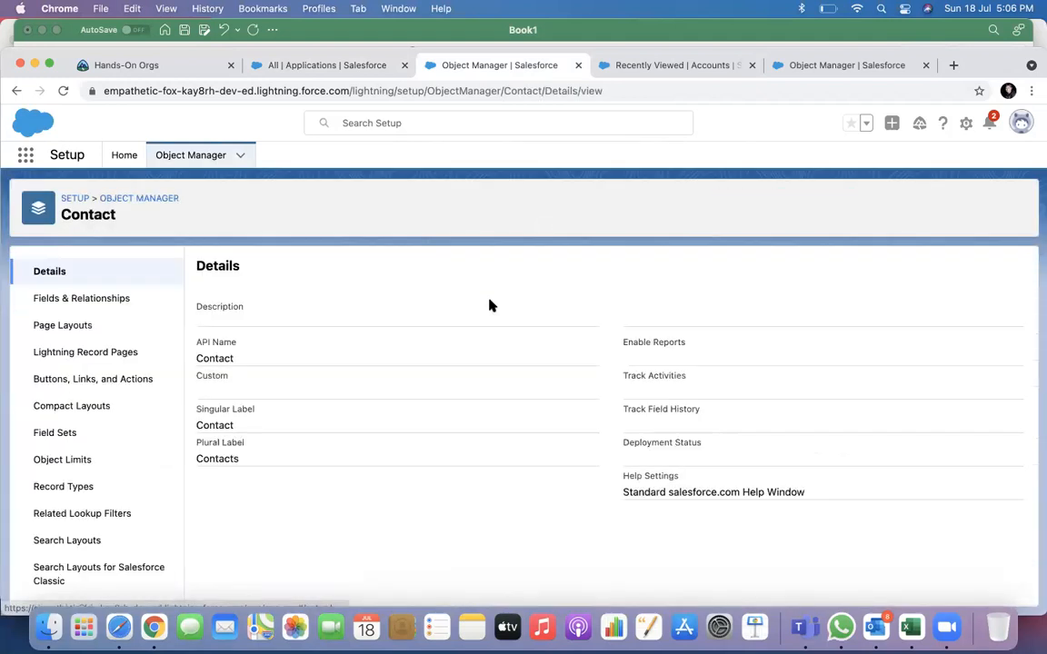
click(85, 300)
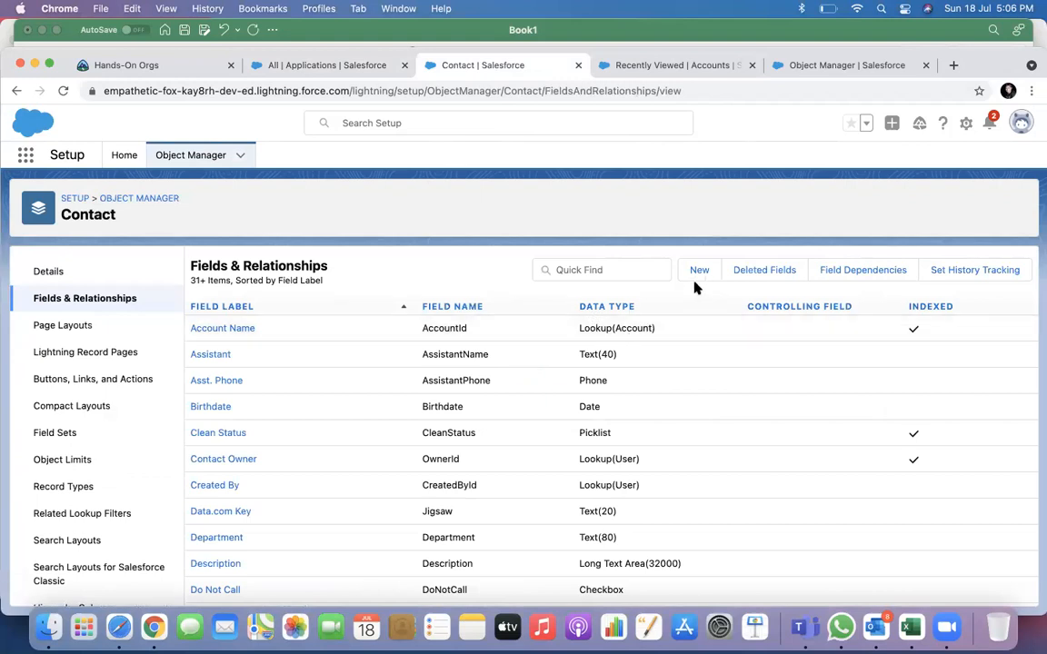
Start a new Roll-Up Summary field on Contact labelled Total and continue to the summary calculation.
click(694, 274)
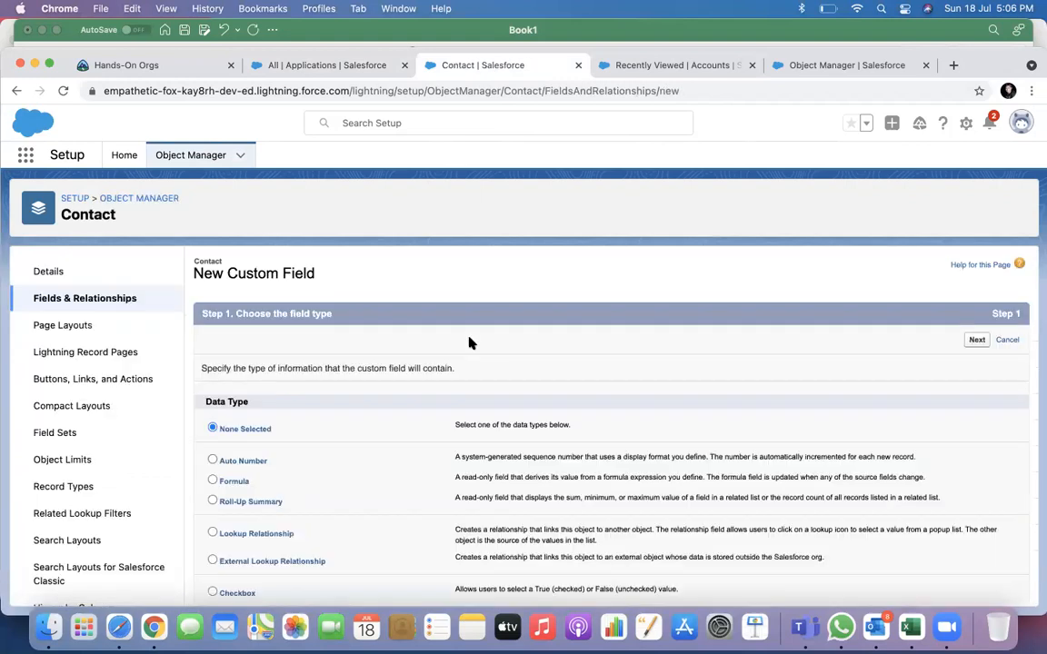
scroll(467, 340, down, 2)
click(234, 401)
scroll(421, 423, down, 5)
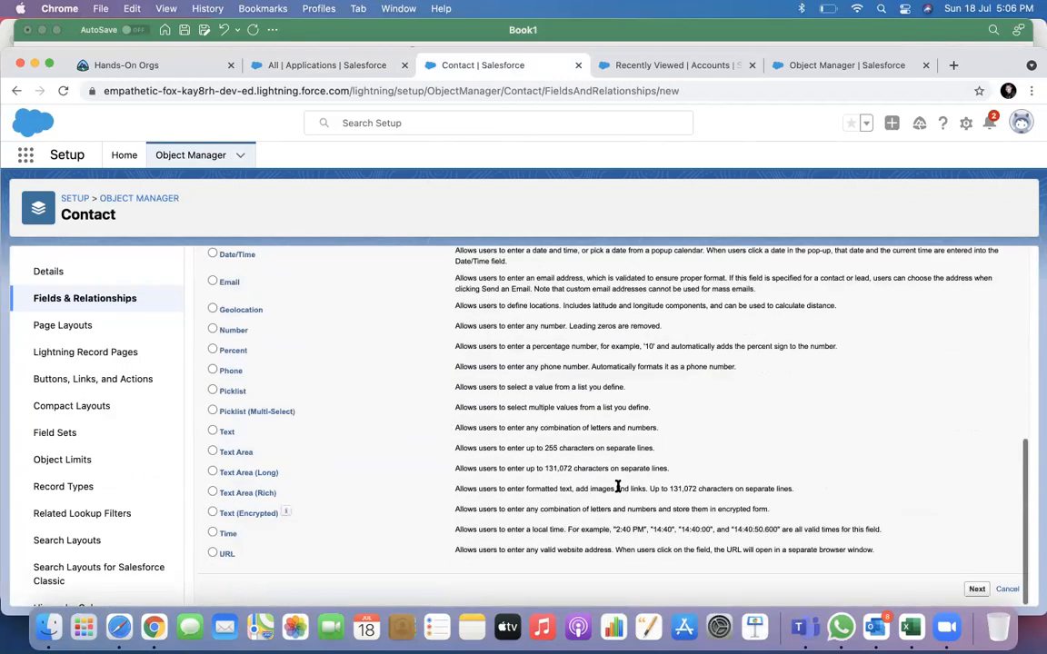
click(974, 589)
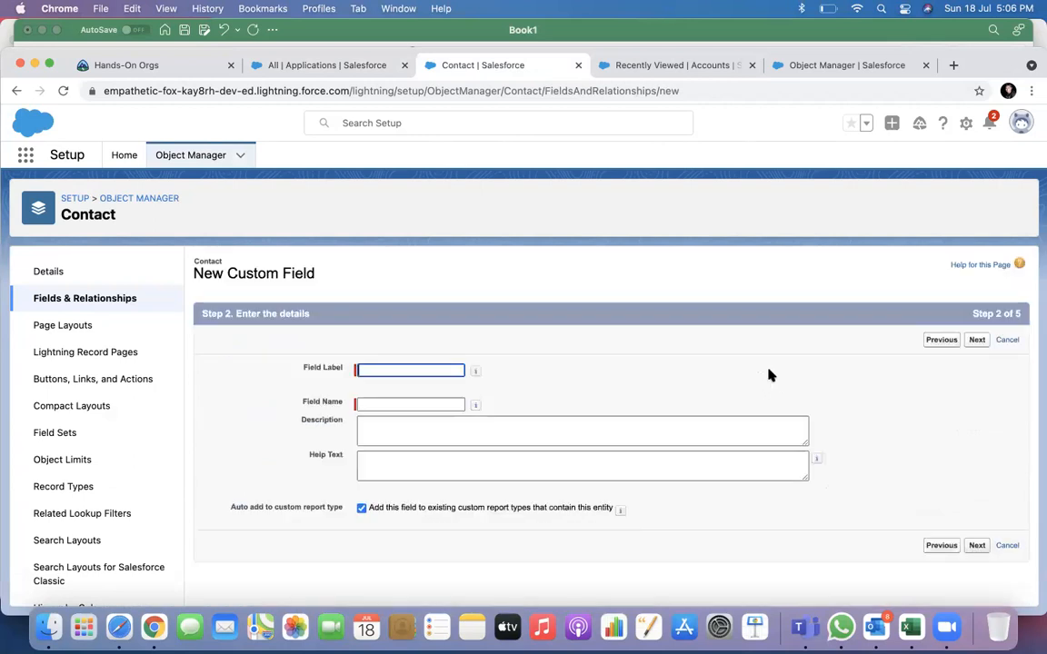
text(Total)
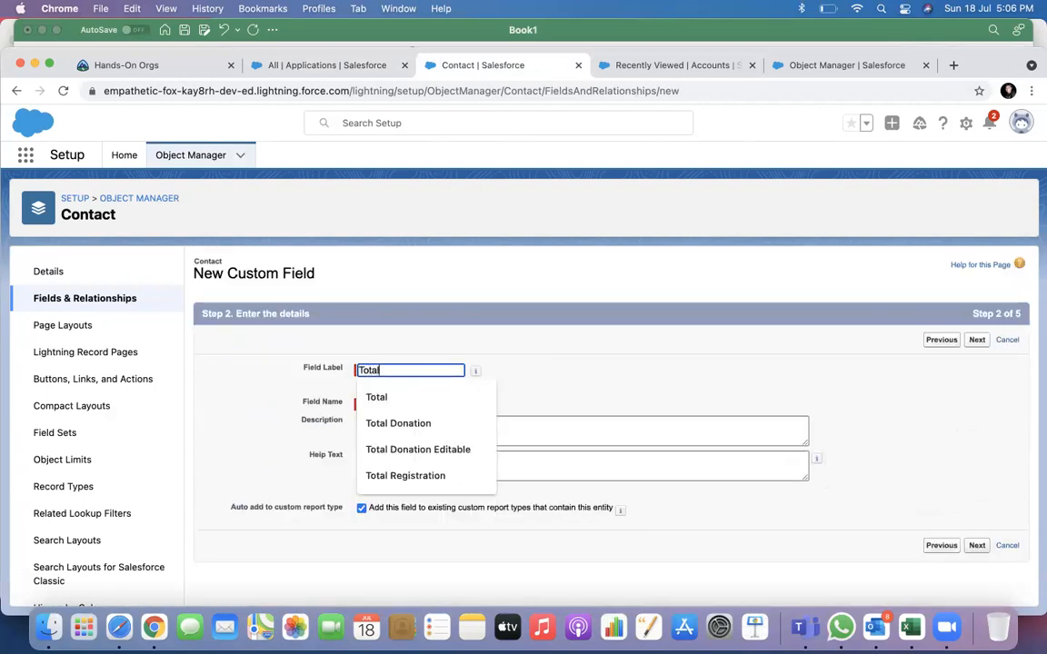
click(519, 374)
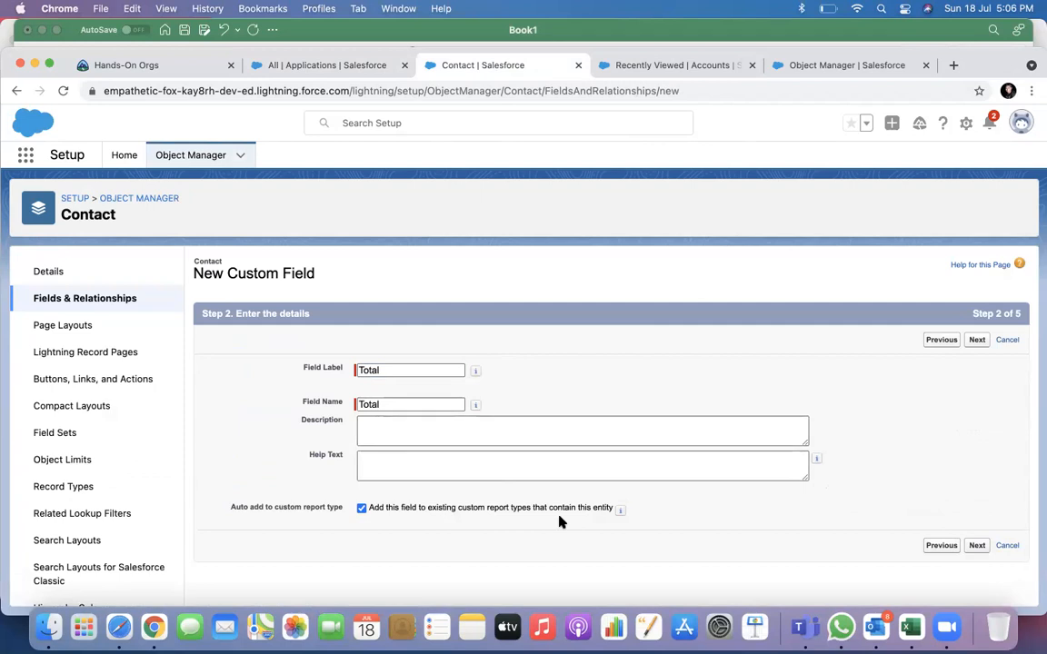
click(976, 545)
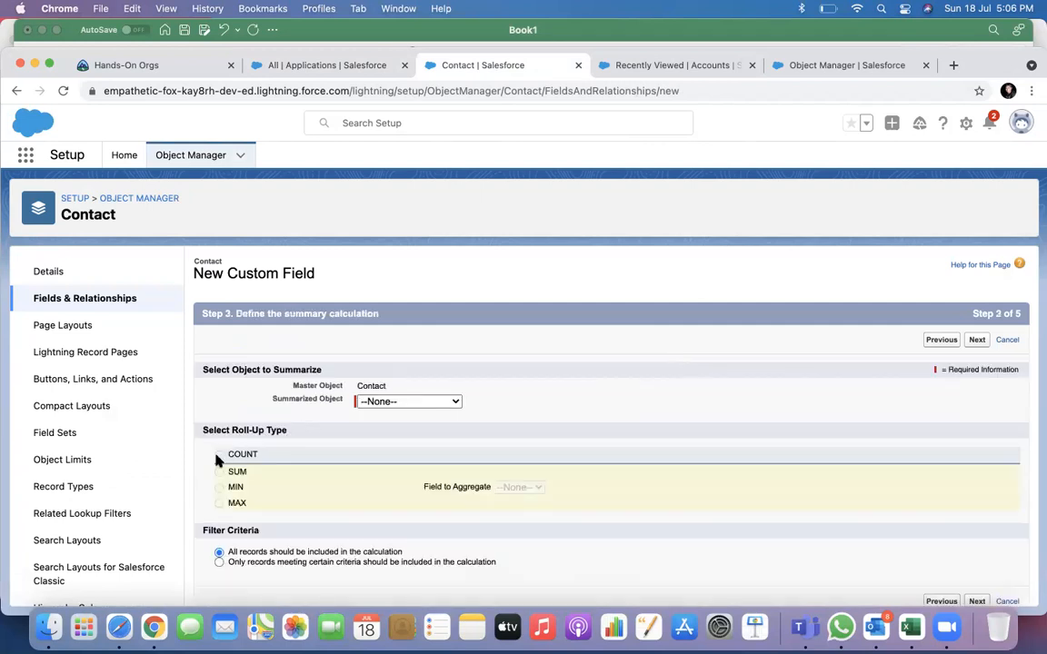
Define the roll-up as the SUM of Amount over all Applications records and continue to field-level security.
click(407, 402)
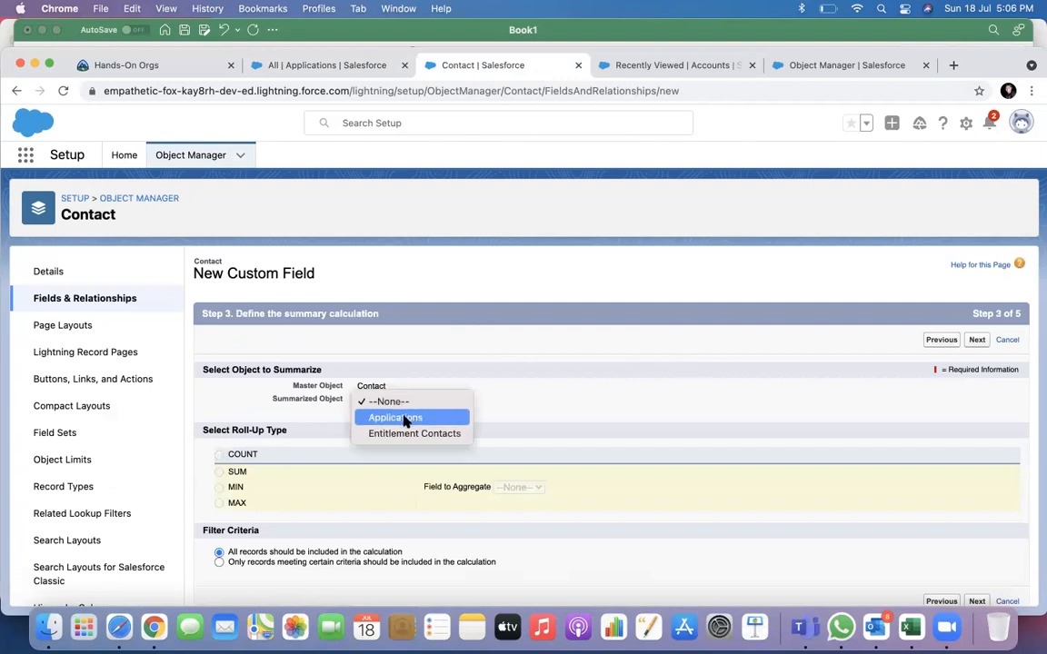
click(408, 419)
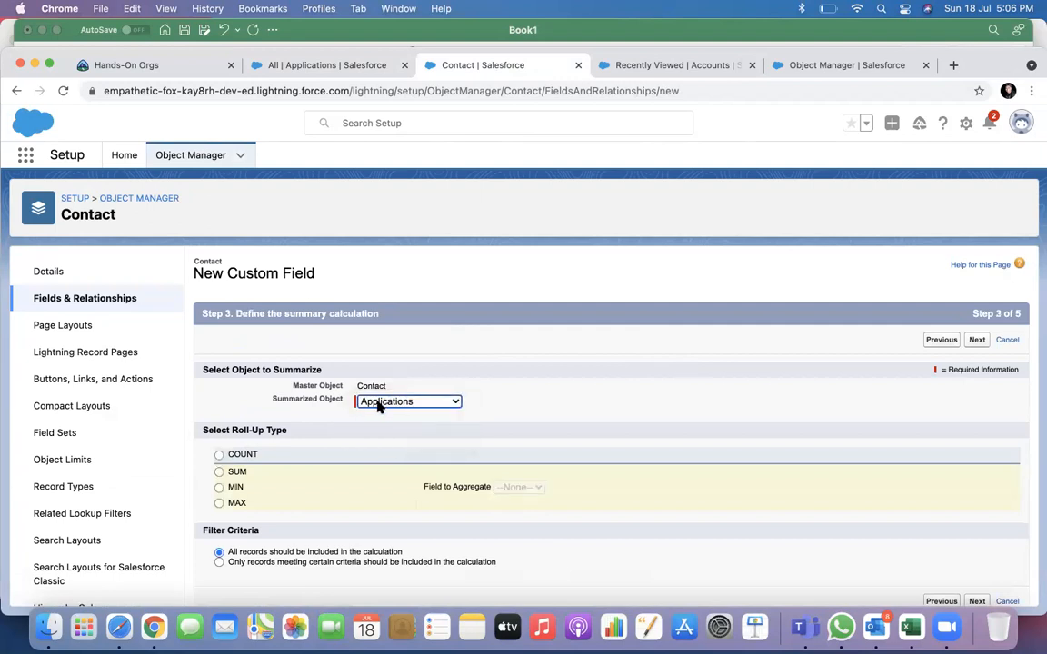
click(226, 455)
scroll(504, 431, down, 1)
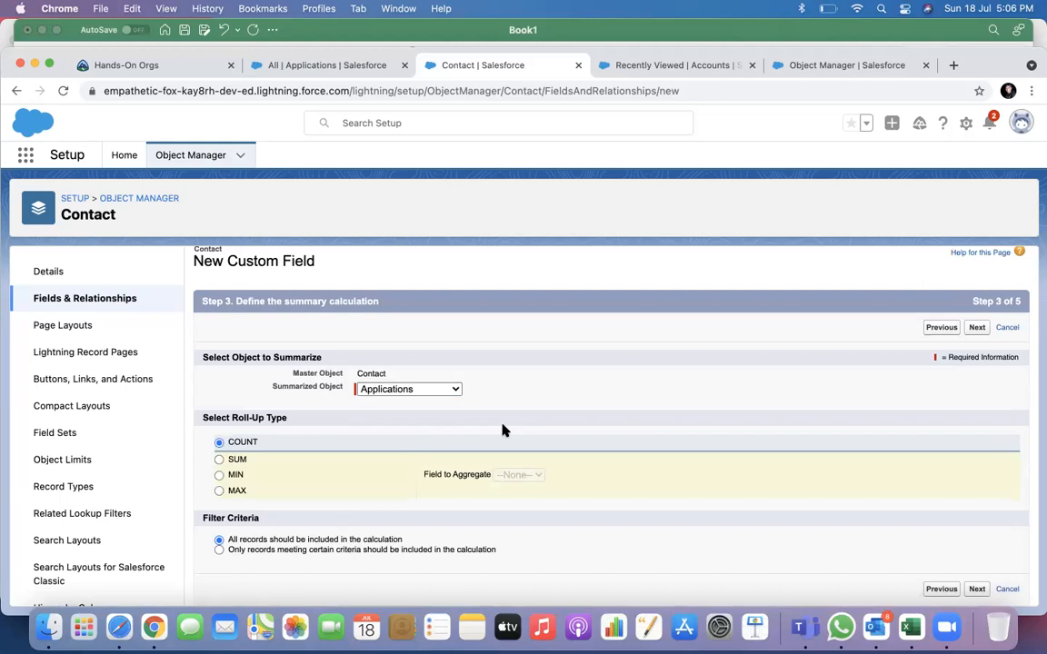
click(219, 460)
click(509, 481)
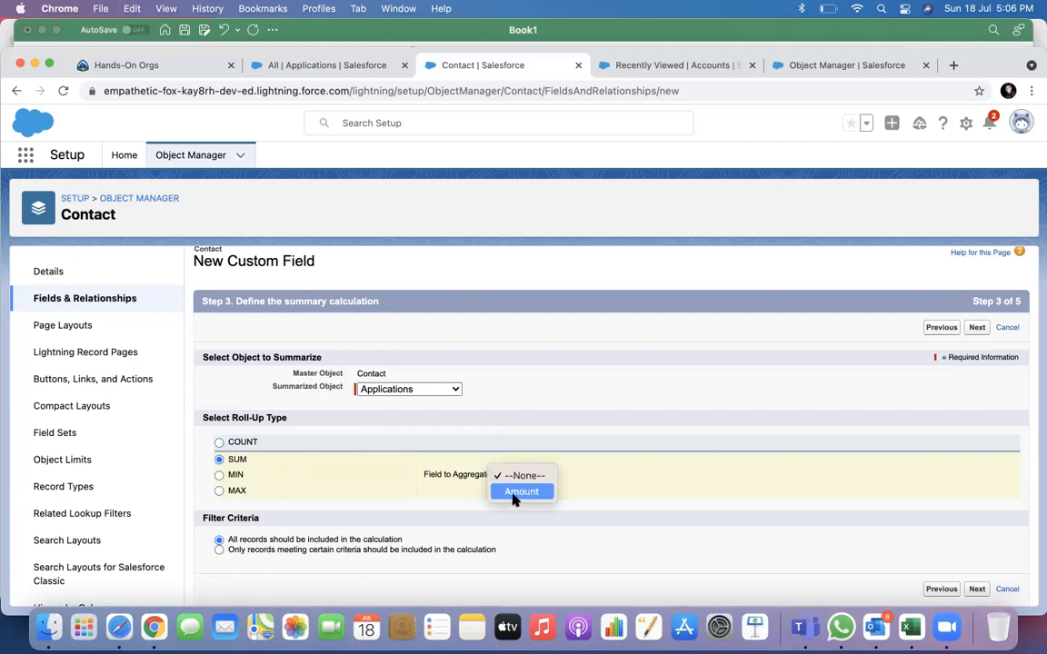
click(515, 499)
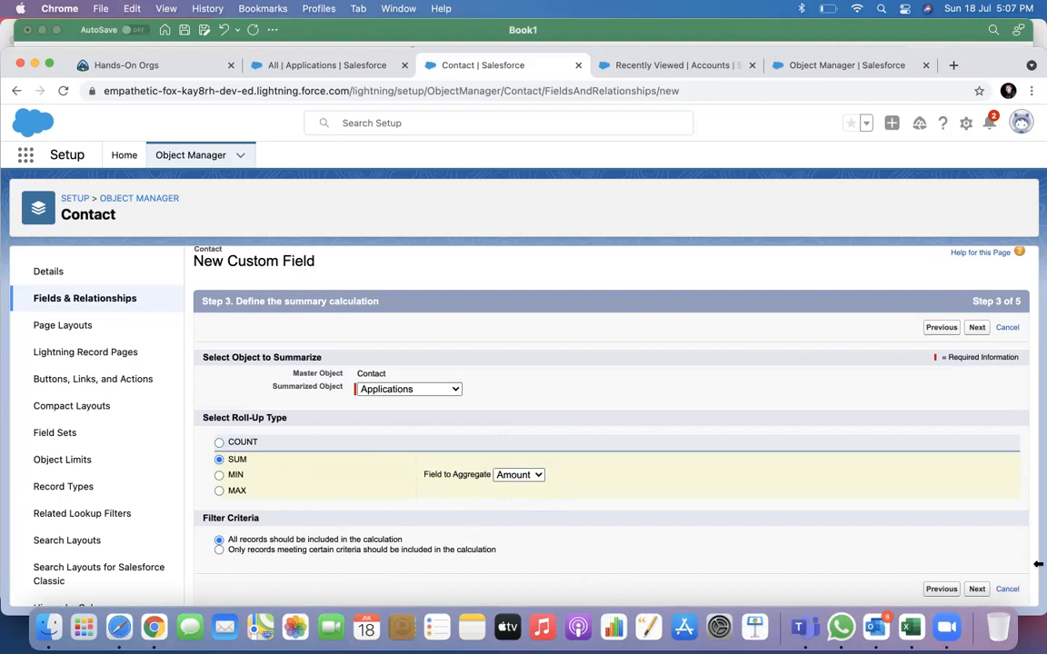
click(977, 590)
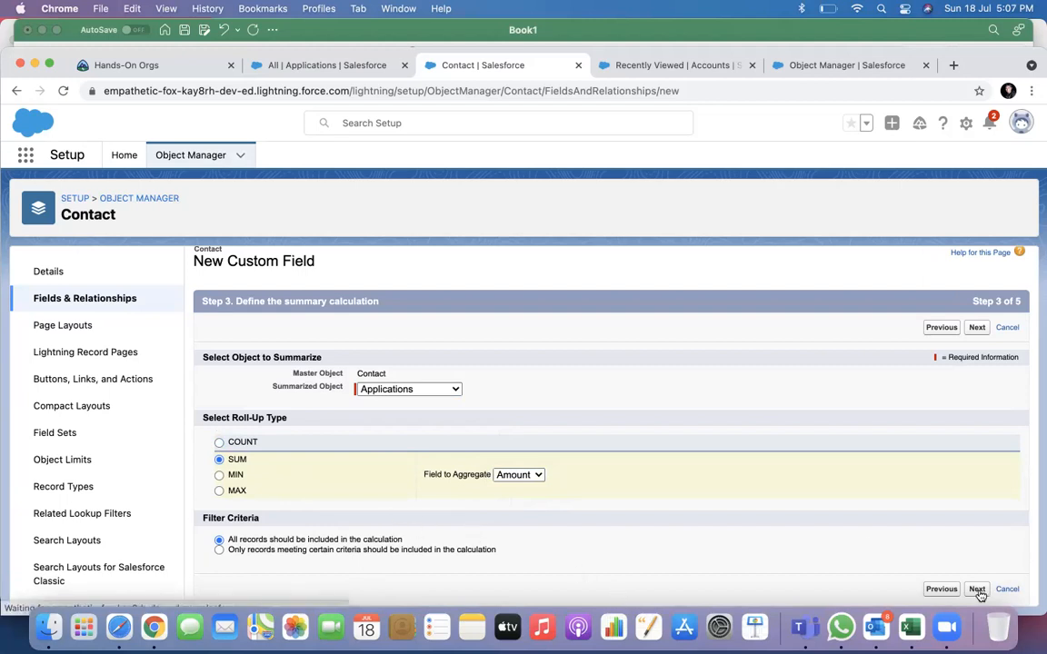
Keep the default field-level security and all Contact page layouts for the Total field, and save it.
click(779, 461)
click(976, 340)
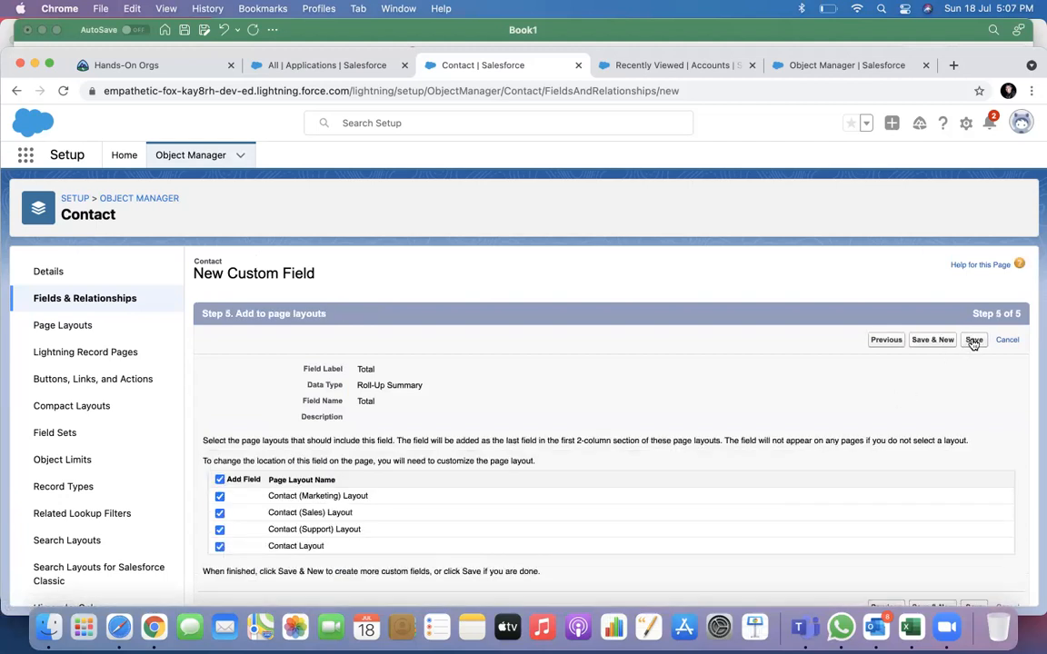
click(973, 342)
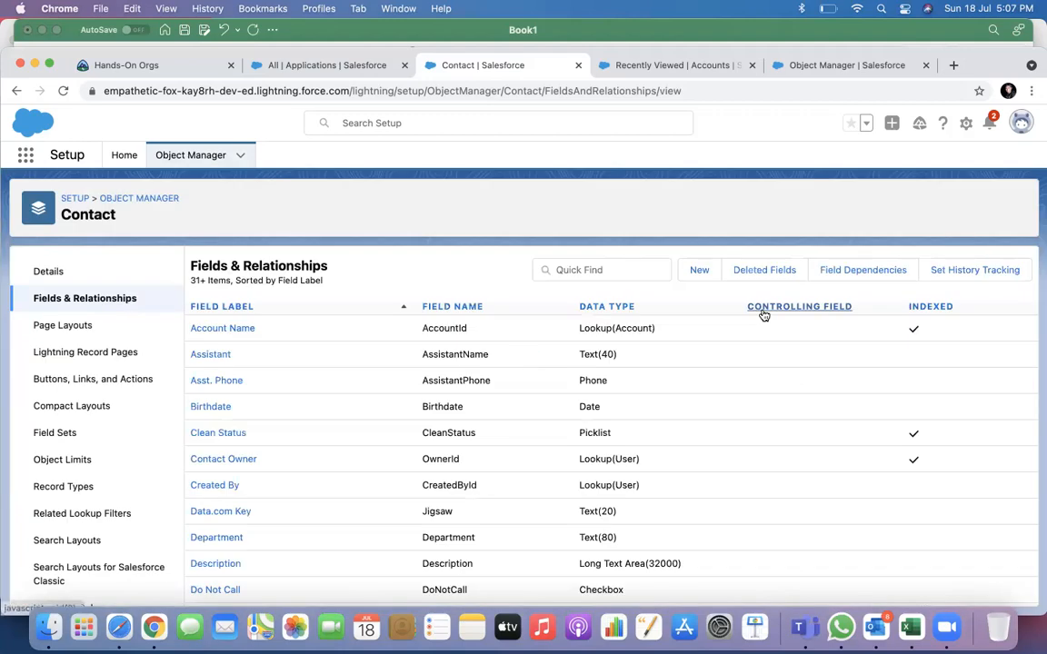
Open the Torrent account from the Applications list and examine the Total field in its details, reloading the page to check again.
click(336, 72)
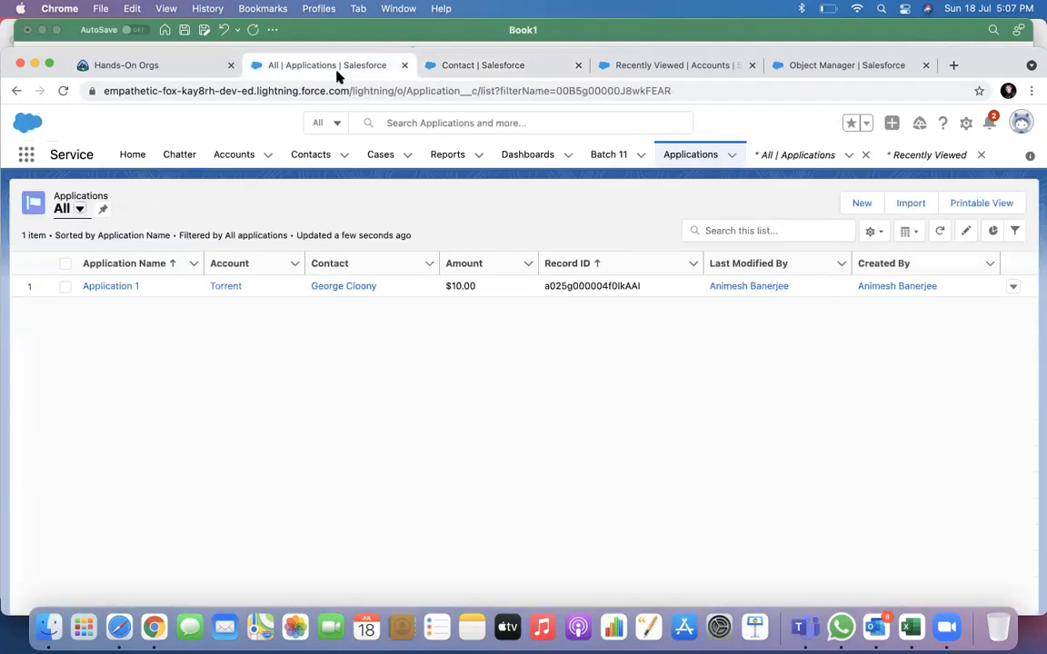
click(226, 288)
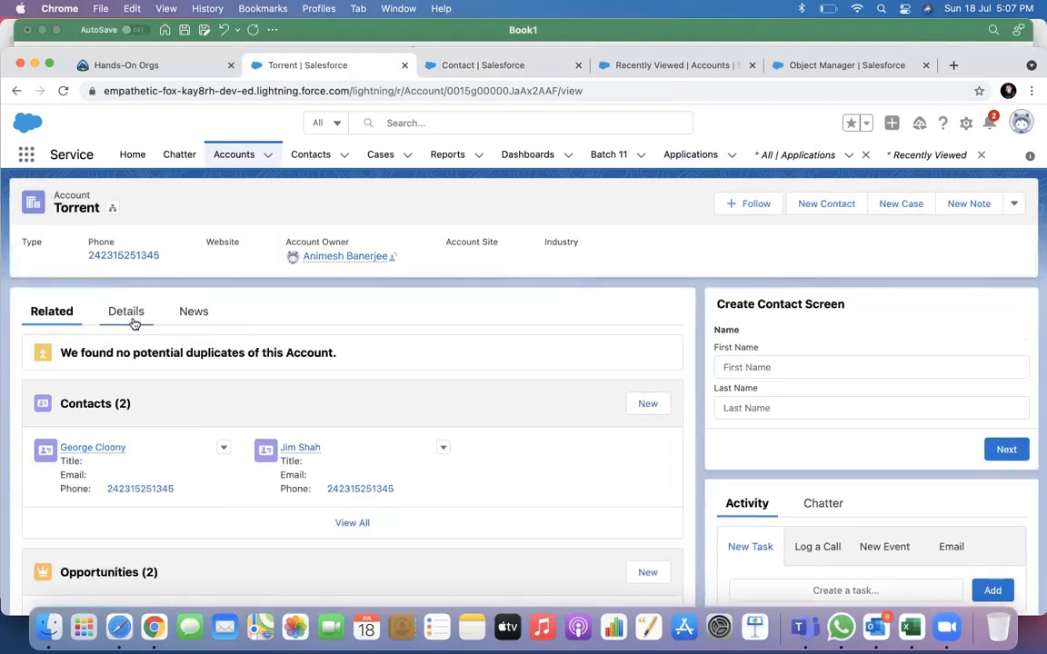
click(126, 314)
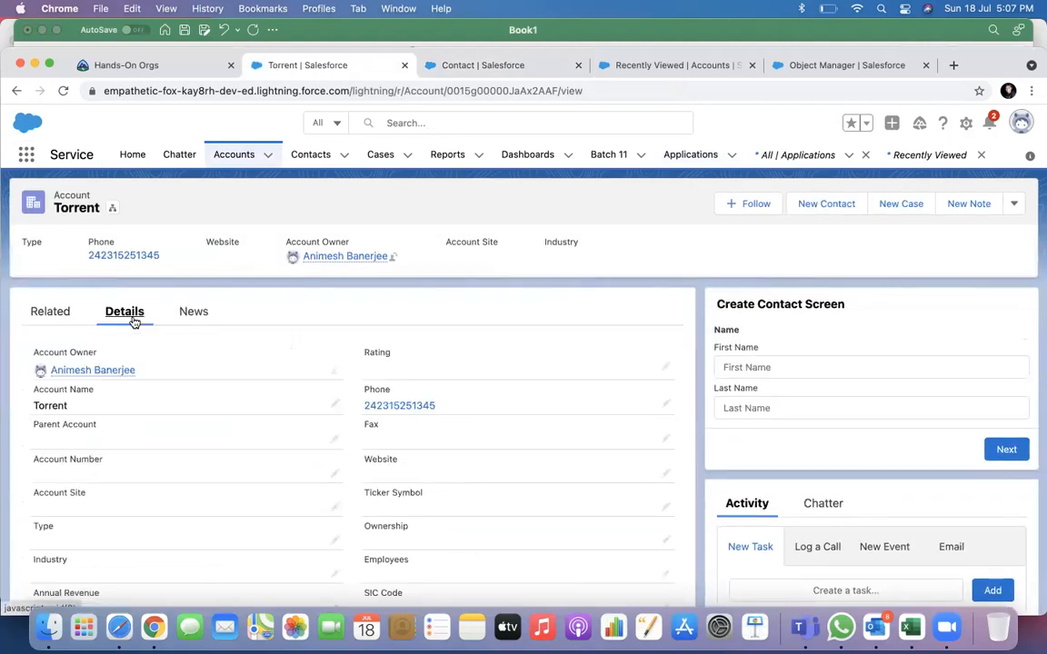
scroll(168, 330, down, 5)
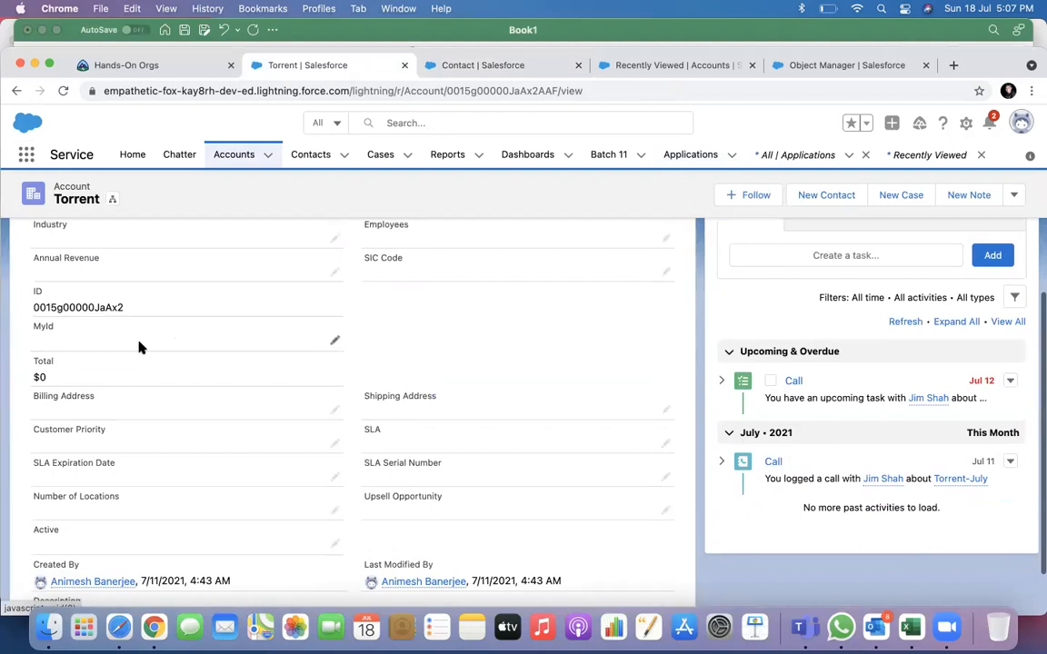
click(63, 90)
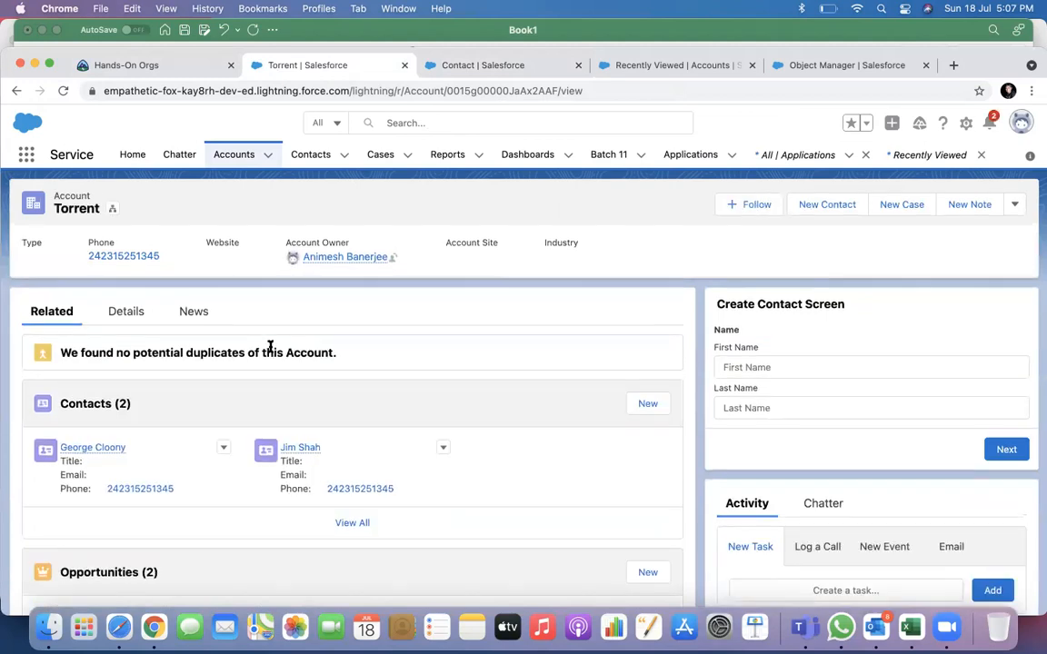
click(133, 318)
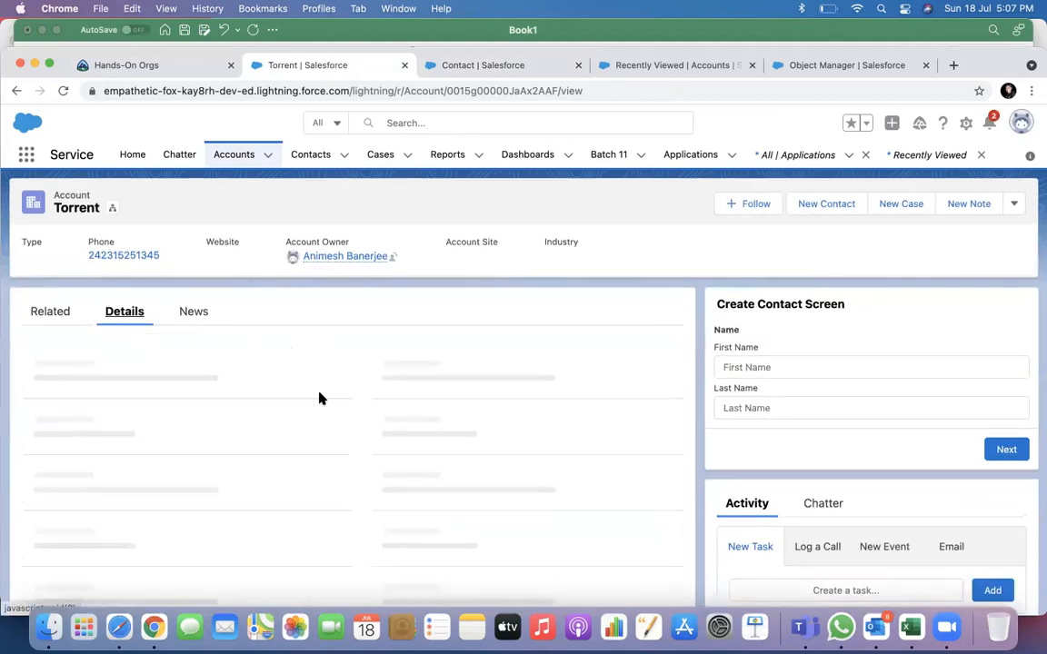
scroll(319, 398, down, 10)
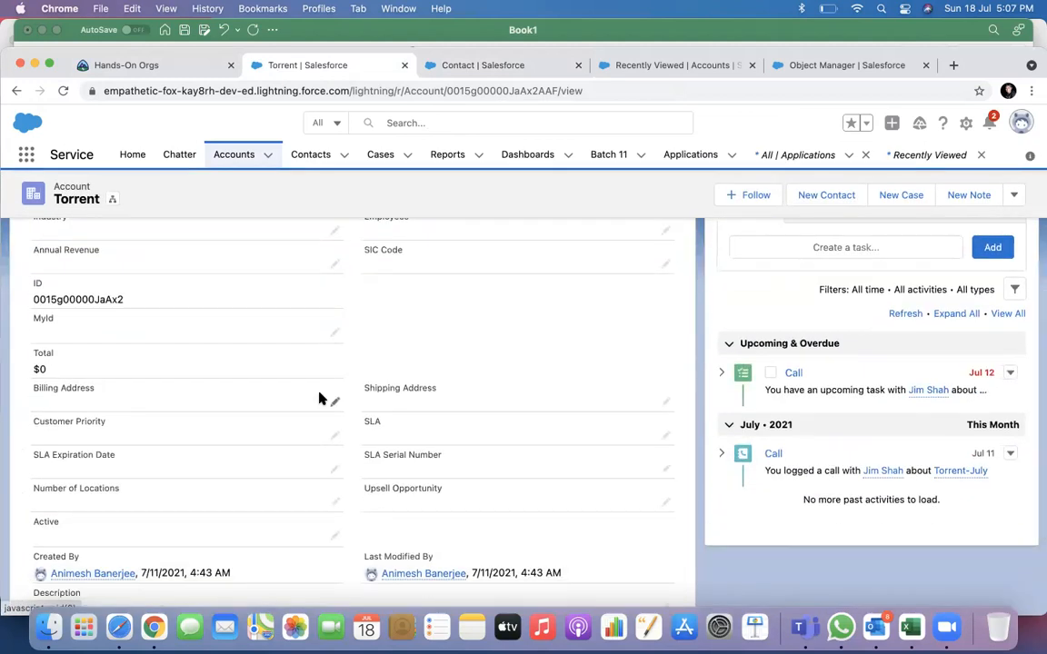
Examine the related lists of the Torrent account for related Applications records.
scroll(318, 398, up, 10)
click(56, 314)
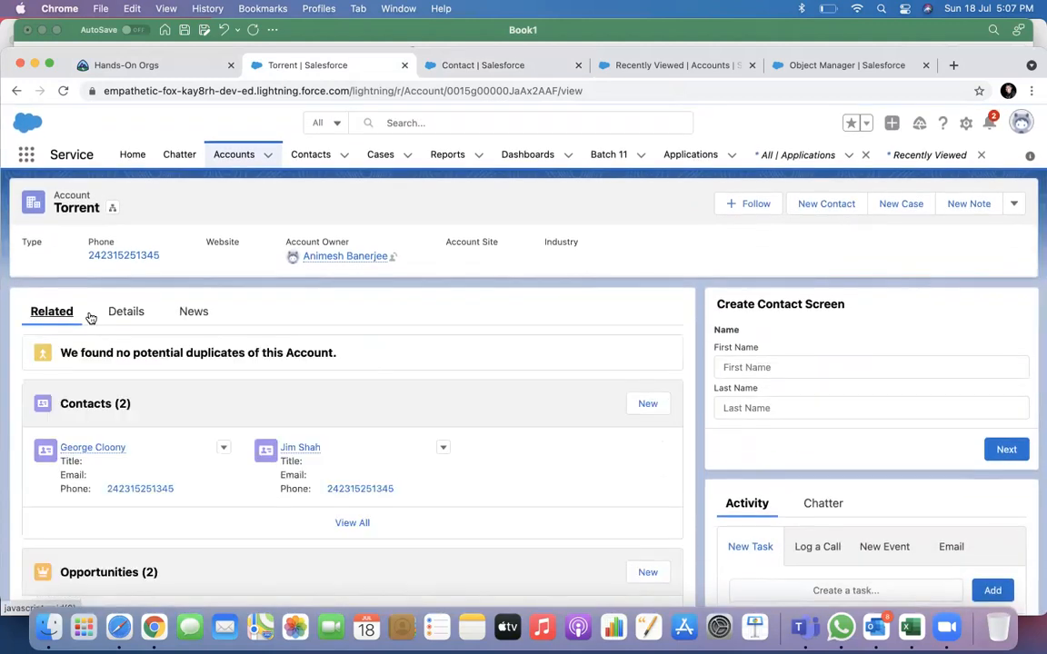
scroll(387, 403, down, 1)
scroll(387, 403, down, 15)
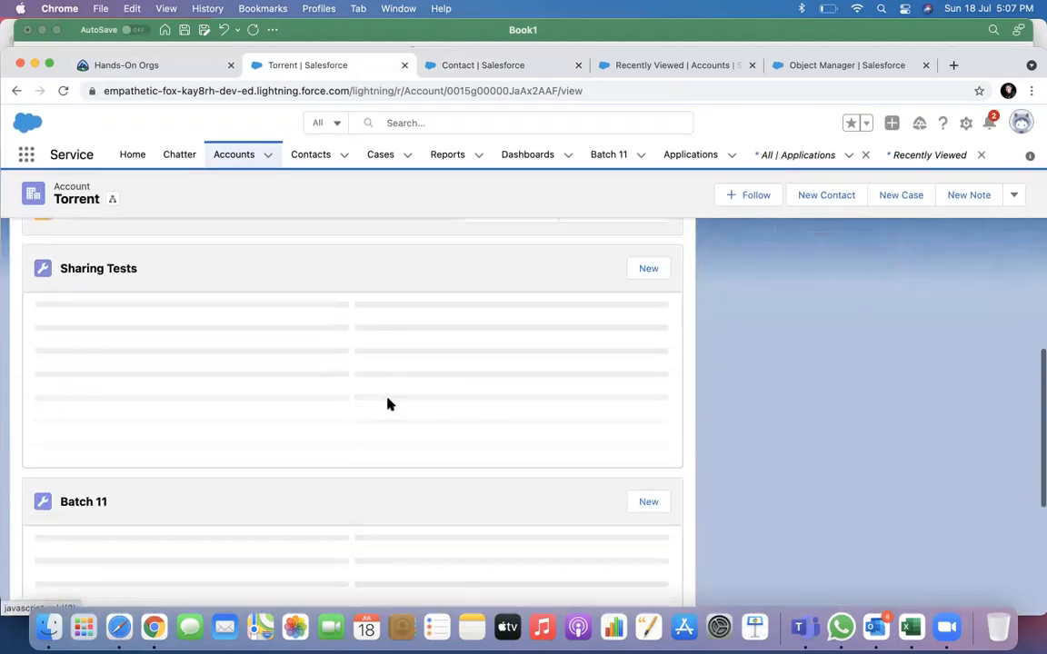
scroll(388, 404, up, 15)
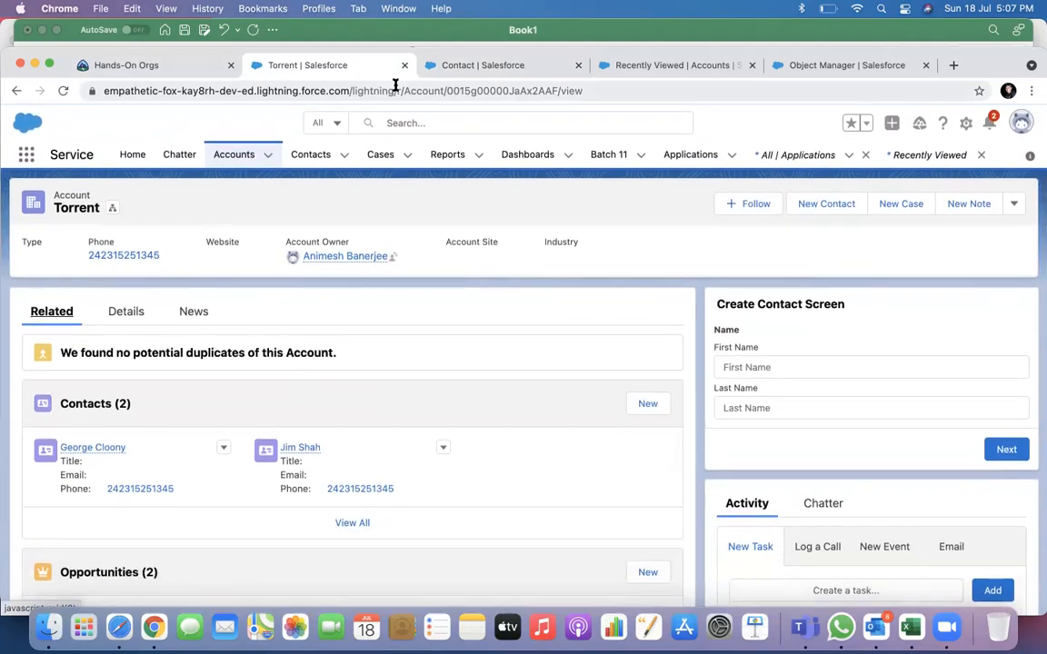
click(481, 64)
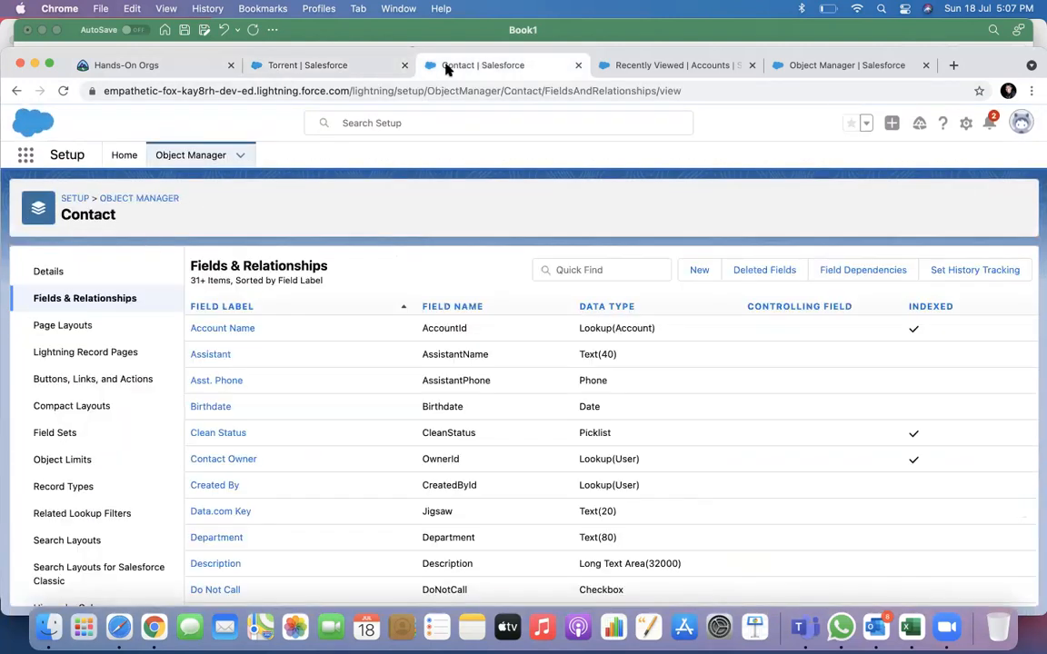
click(305, 65)
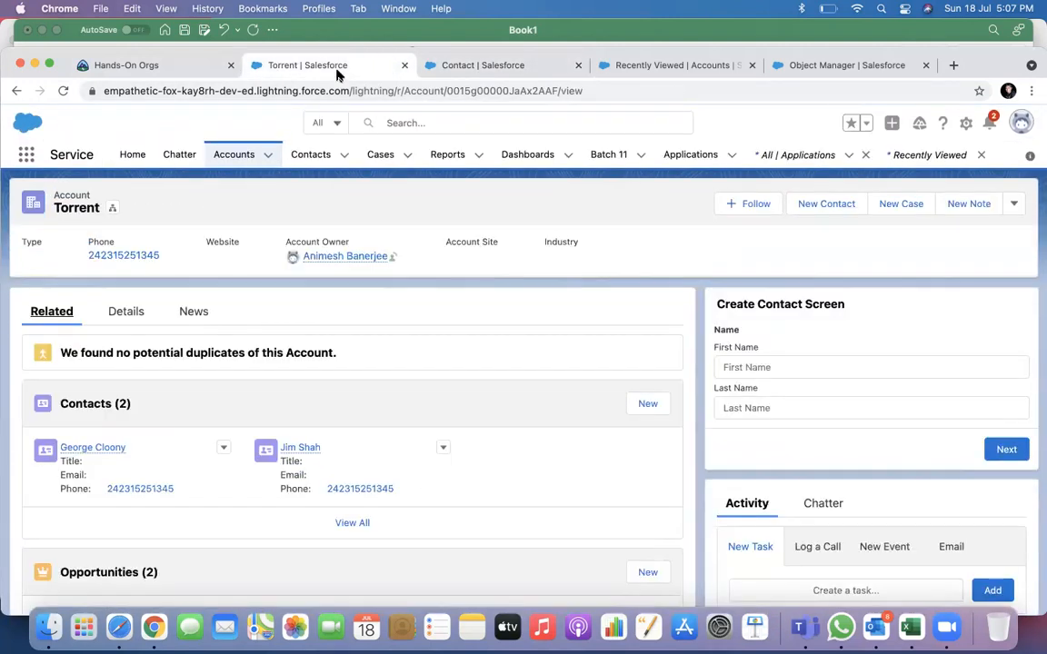
Open the first recently viewed contact linked to Torrent and examine its Applications related list and the Total field in its details.
click(310, 154)
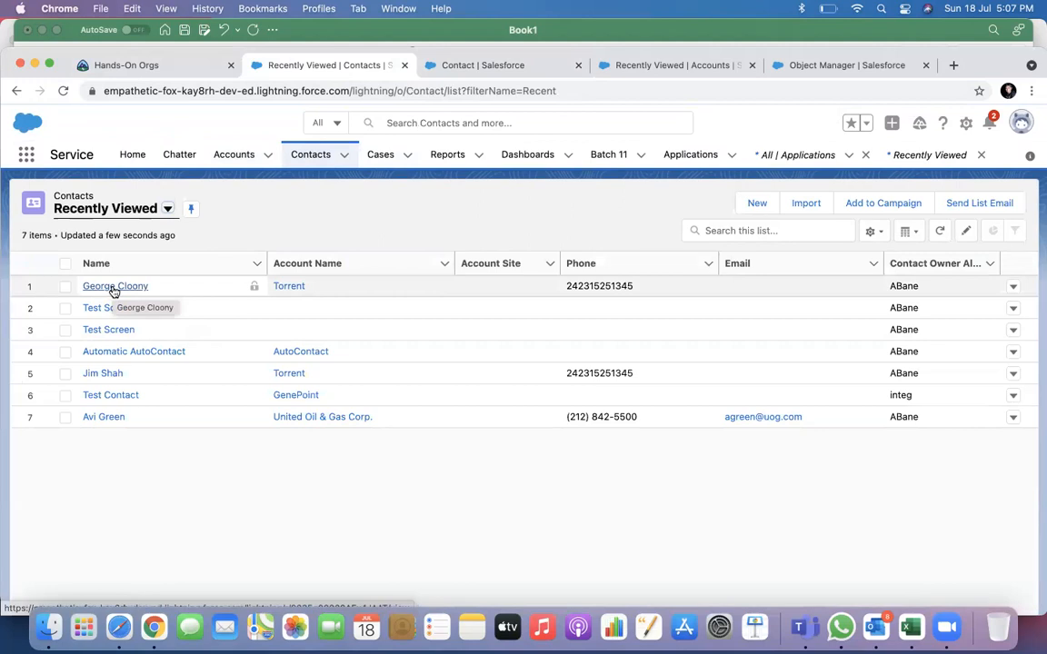
click(115, 287)
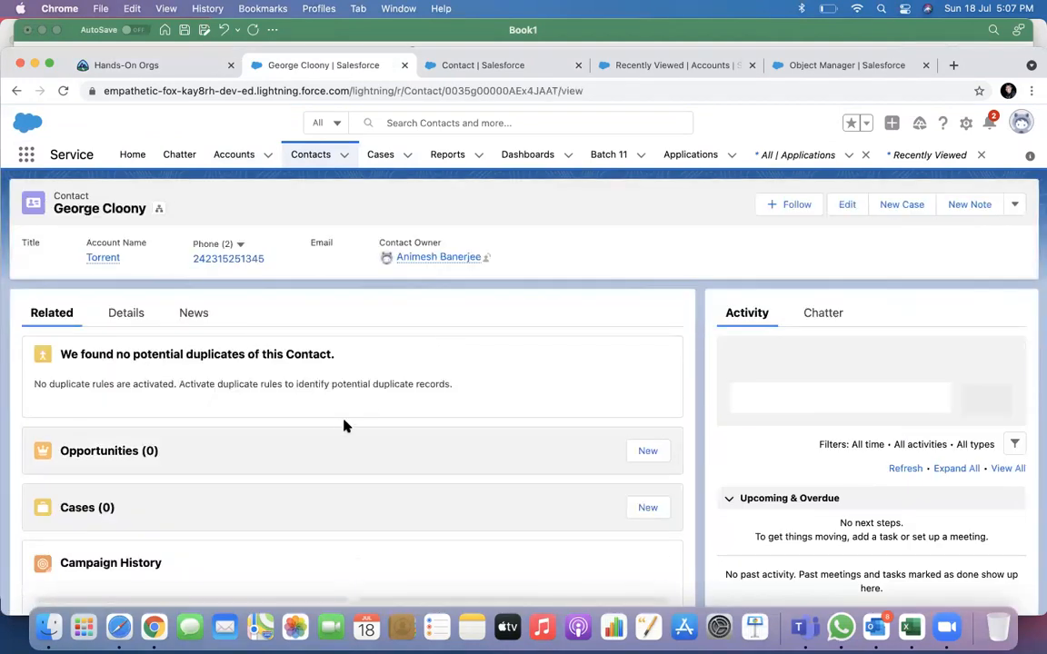
scroll(340, 427, down, 5)
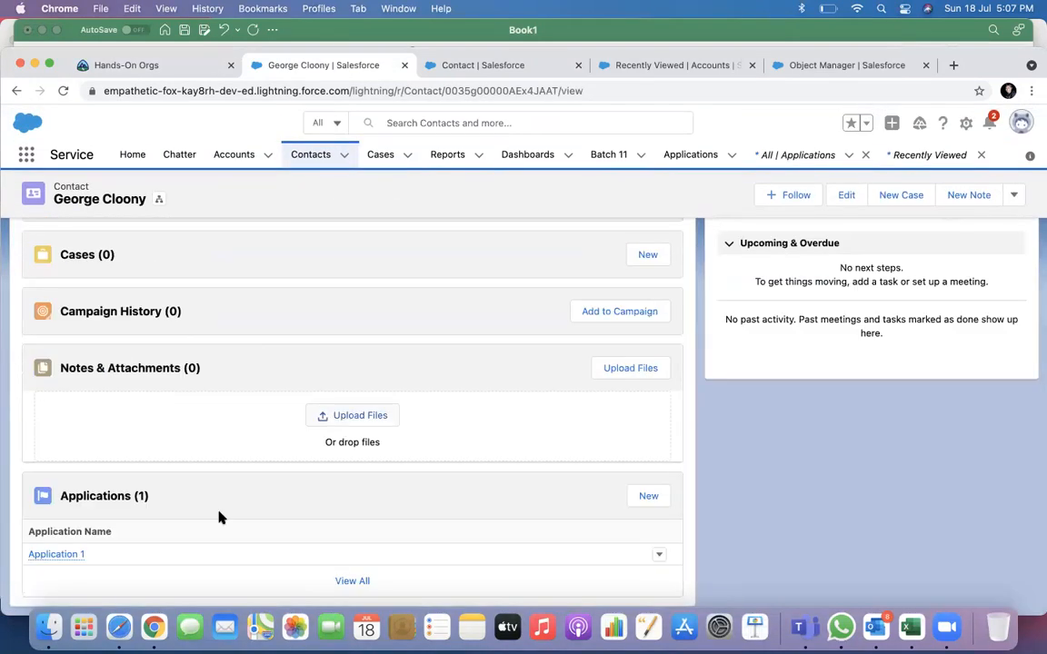
scroll(290, 287, up, 5)
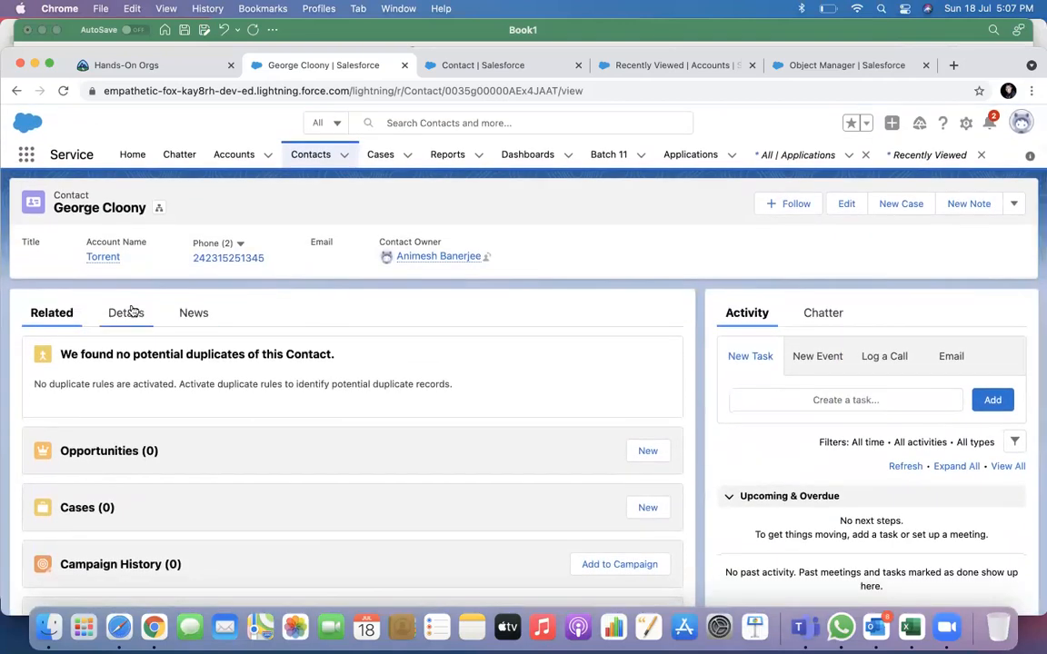
click(127, 311)
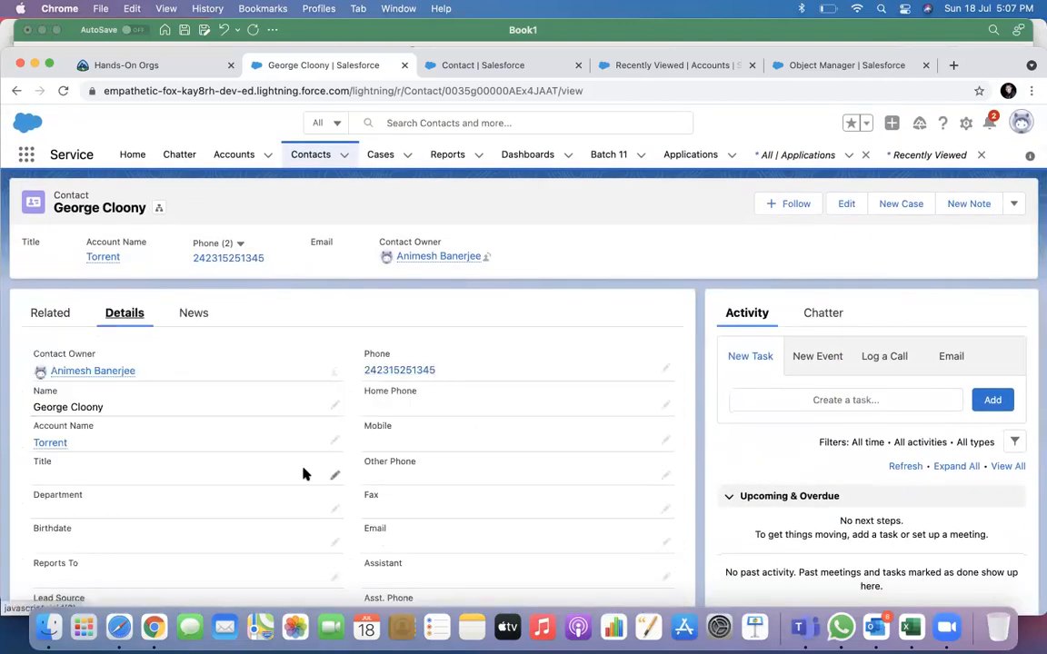
scroll(304, 473, down, 2)
scroll(303, 473, down, 2)
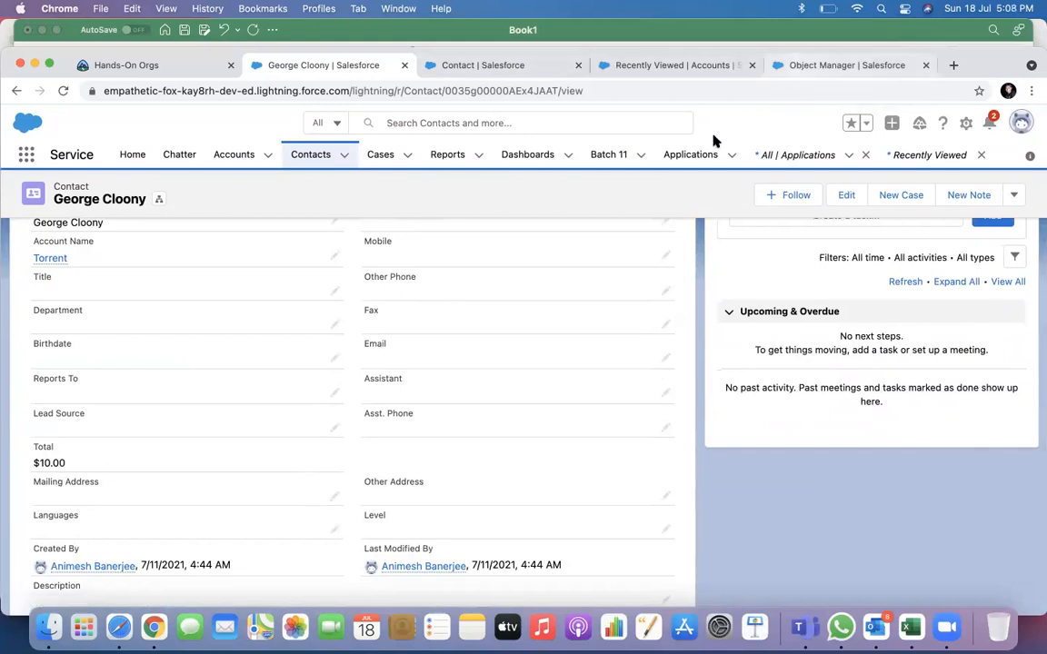
Create and save an application named Application 2 for the same Torrent contact, with amount 20 and account AutoContact.
click(692, 155)
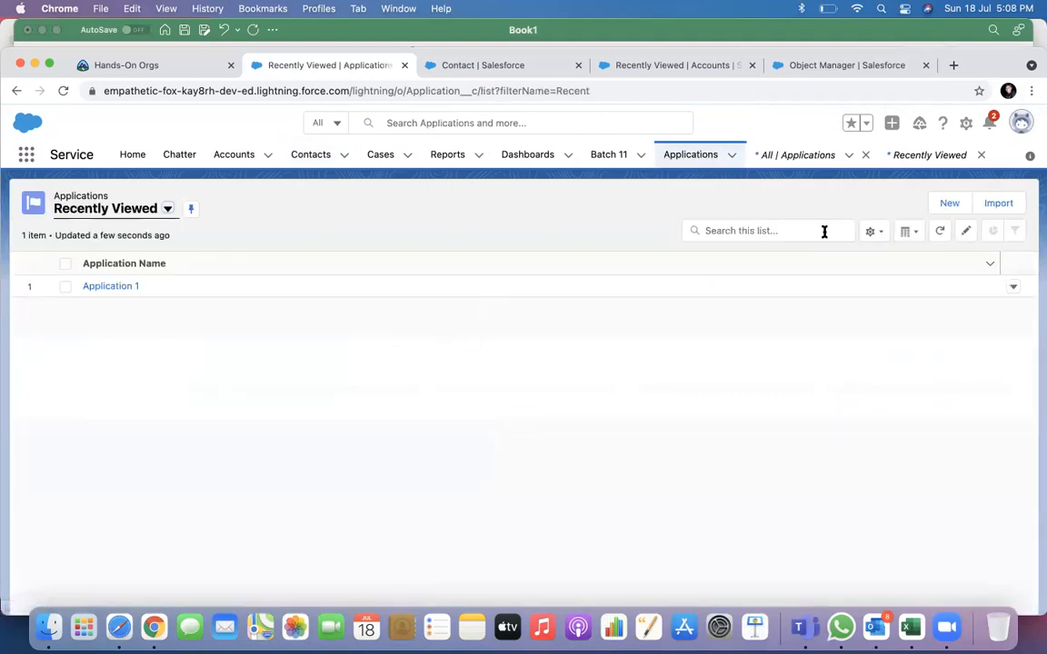
click(949, 204)
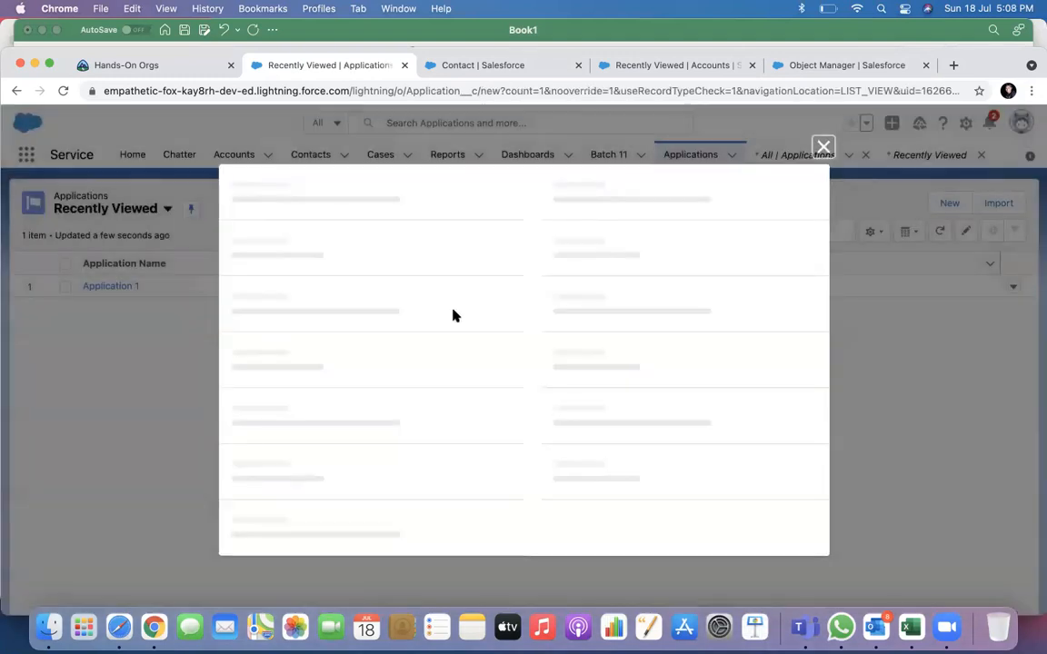
click(319, 373)
click(313, 432)
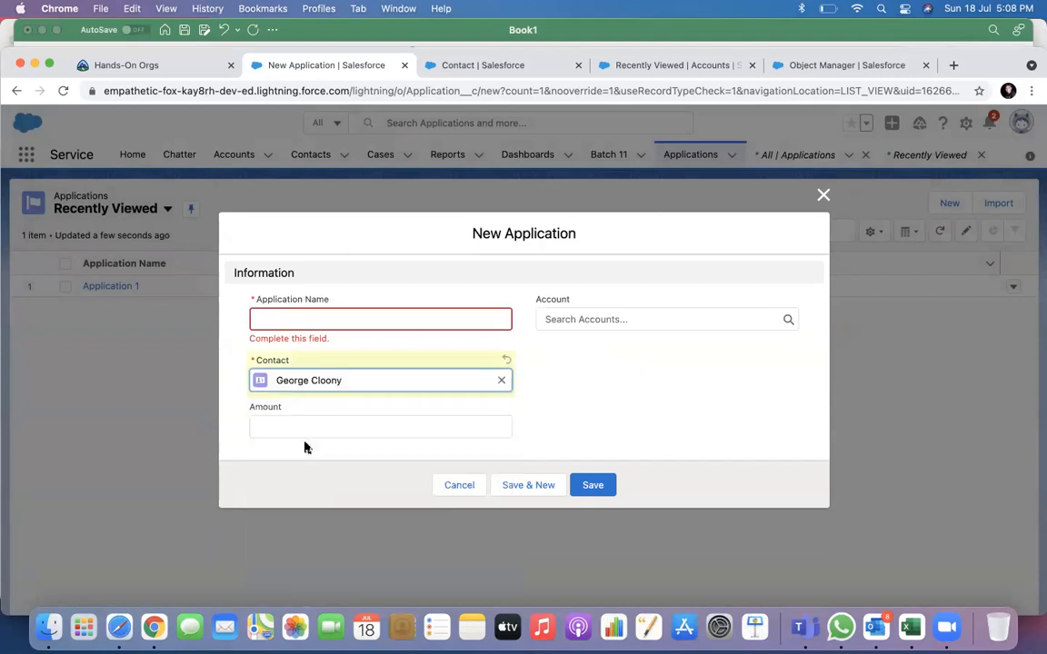
click(309, 319)
text(Application 2)
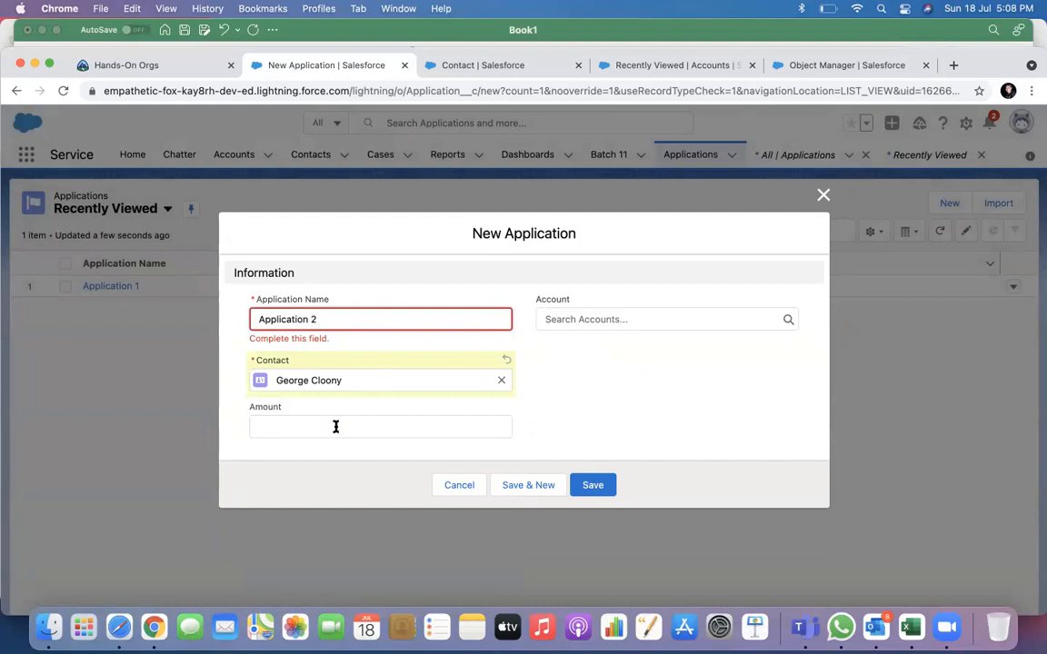
click(336, 426)
text(20)
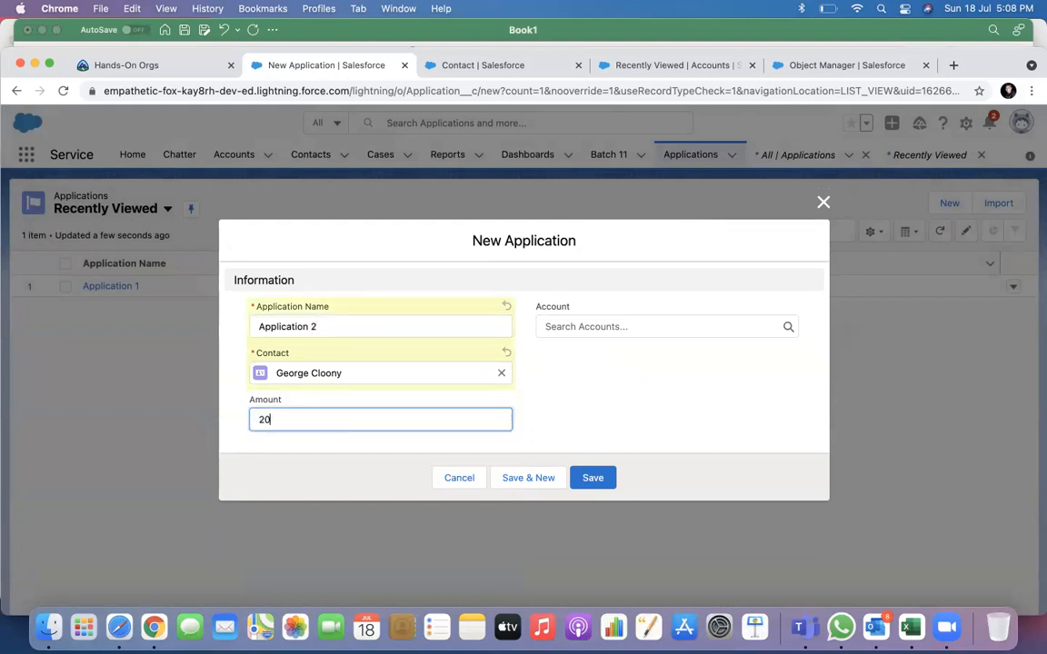
click(600, 325)
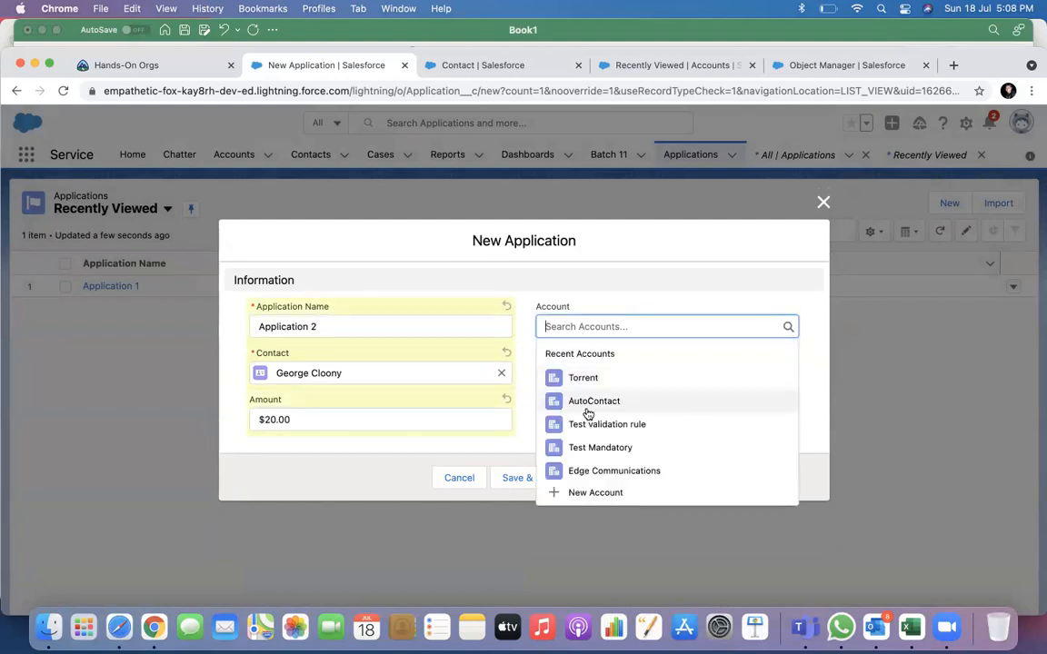
click(586, 408)
click(600, 477)
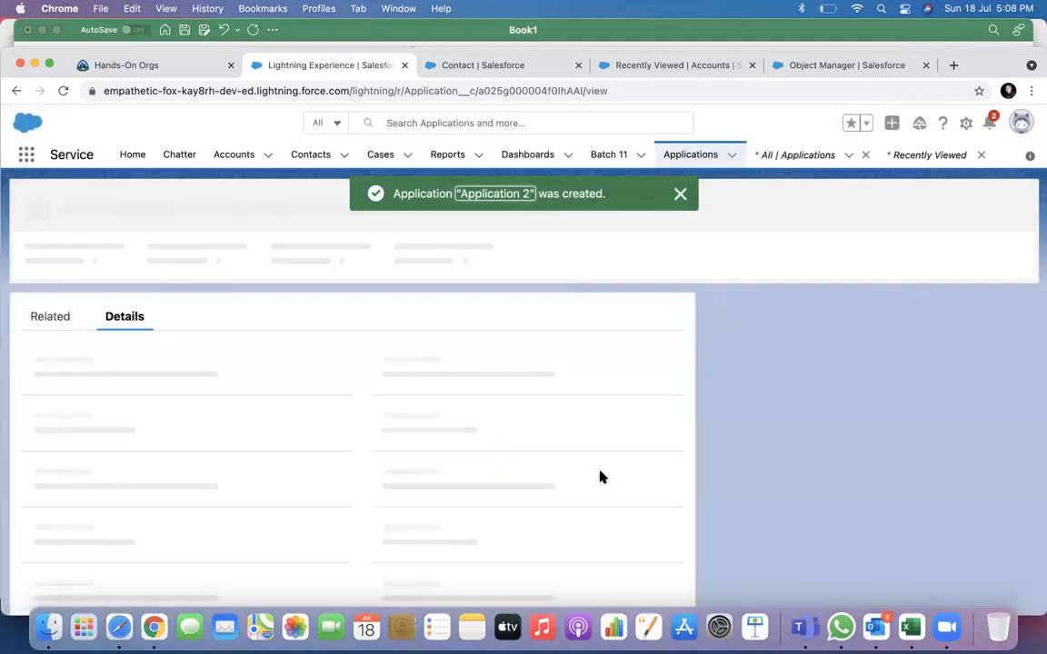
Show the All list view of Applications to compare the records' accounts, contacts and amounts.
click(678, 153)
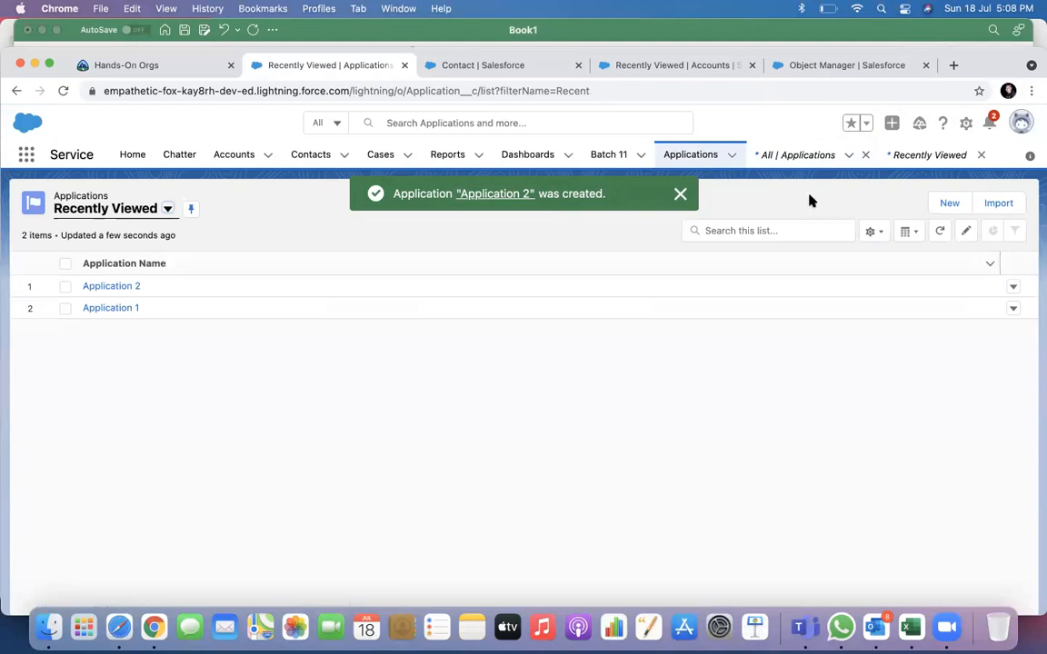
click(161, 208)
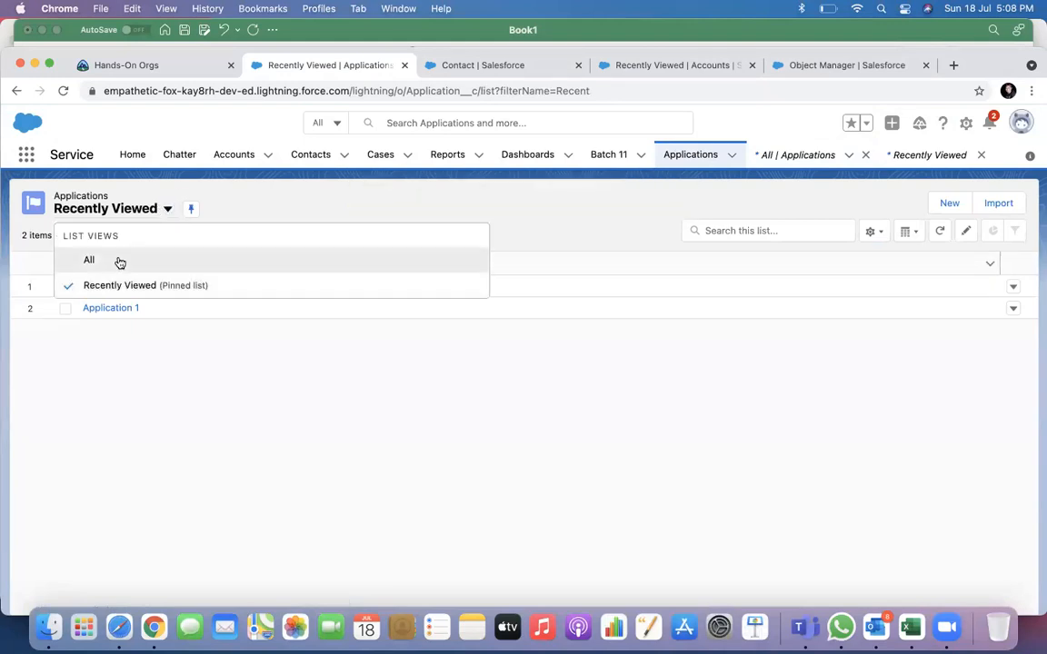
click(89, 261)
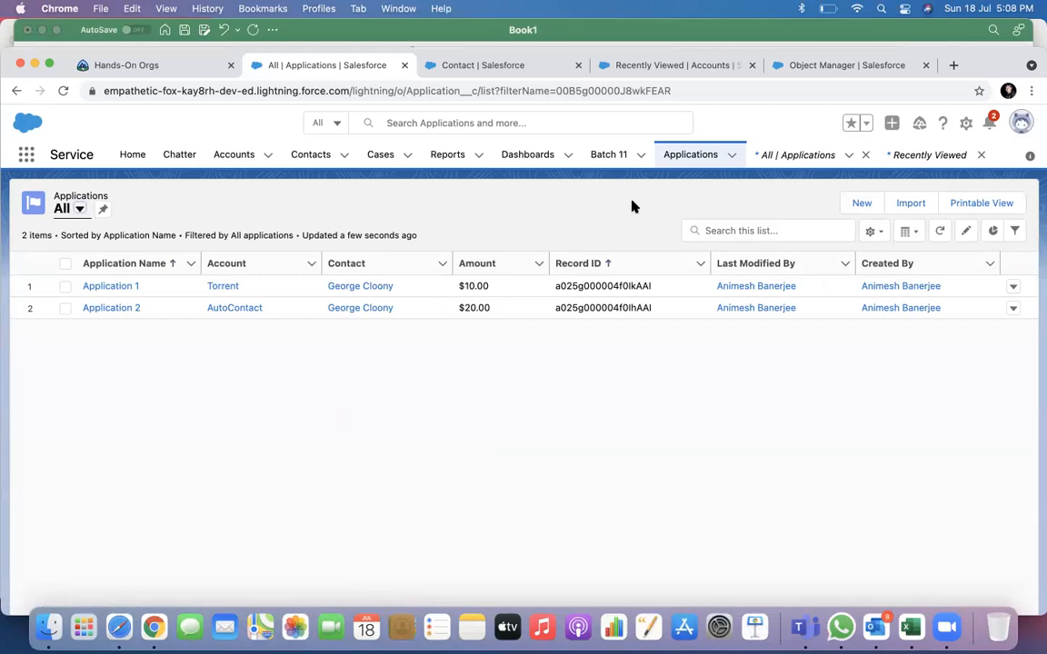
Create and save Application 3 for the same contact, with account Test validation rule and amount 30.
click(860, 202)
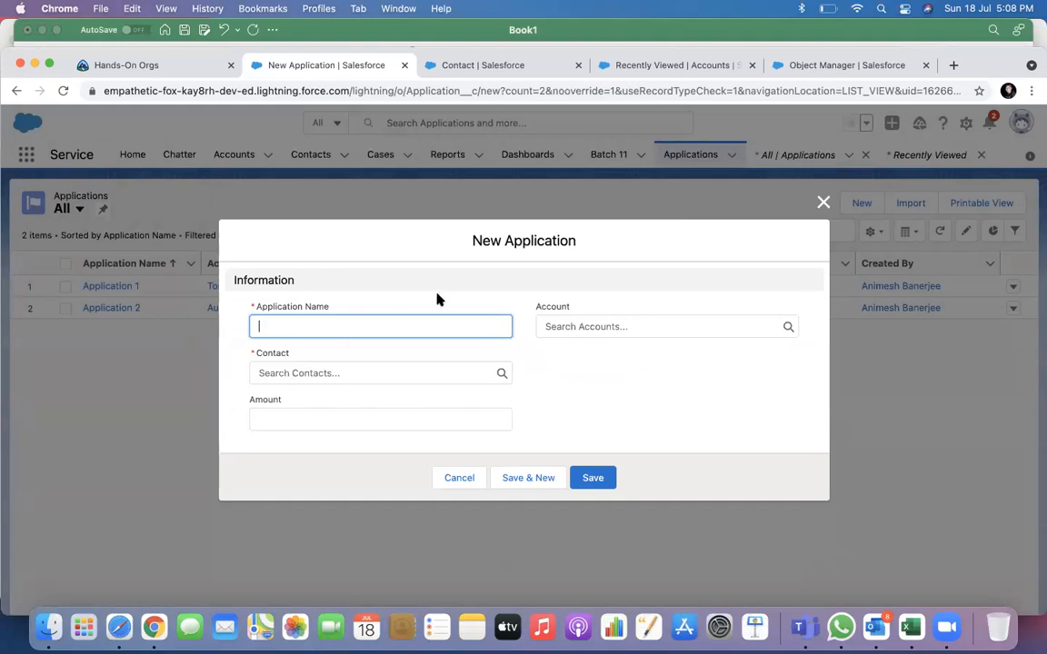
text(Ap)
click(287, 371)
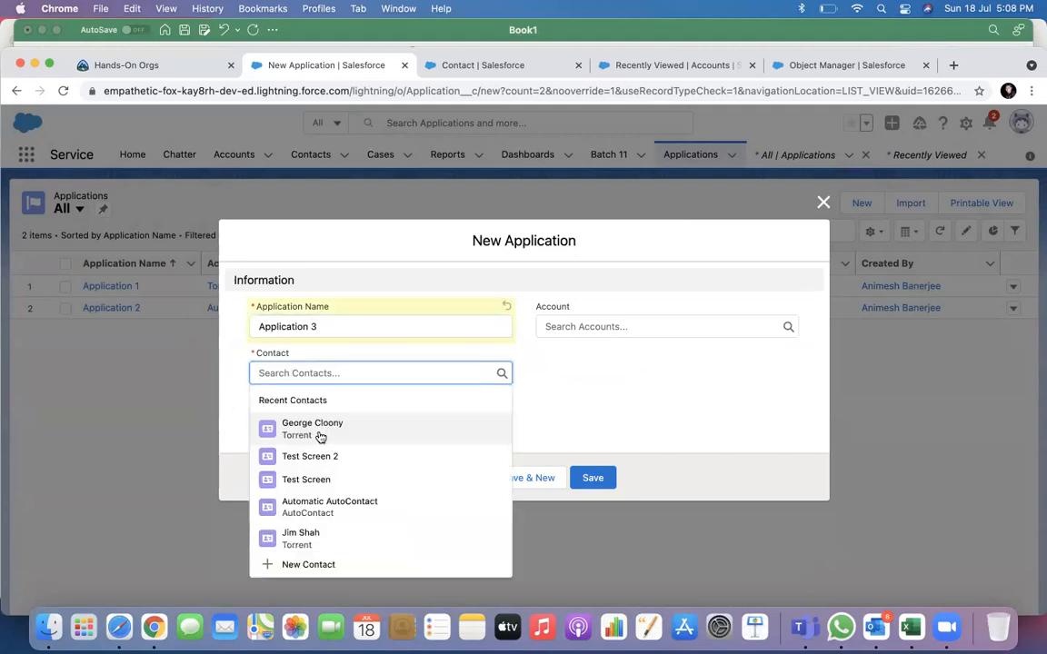
click(288, 426)
click(612, 326)
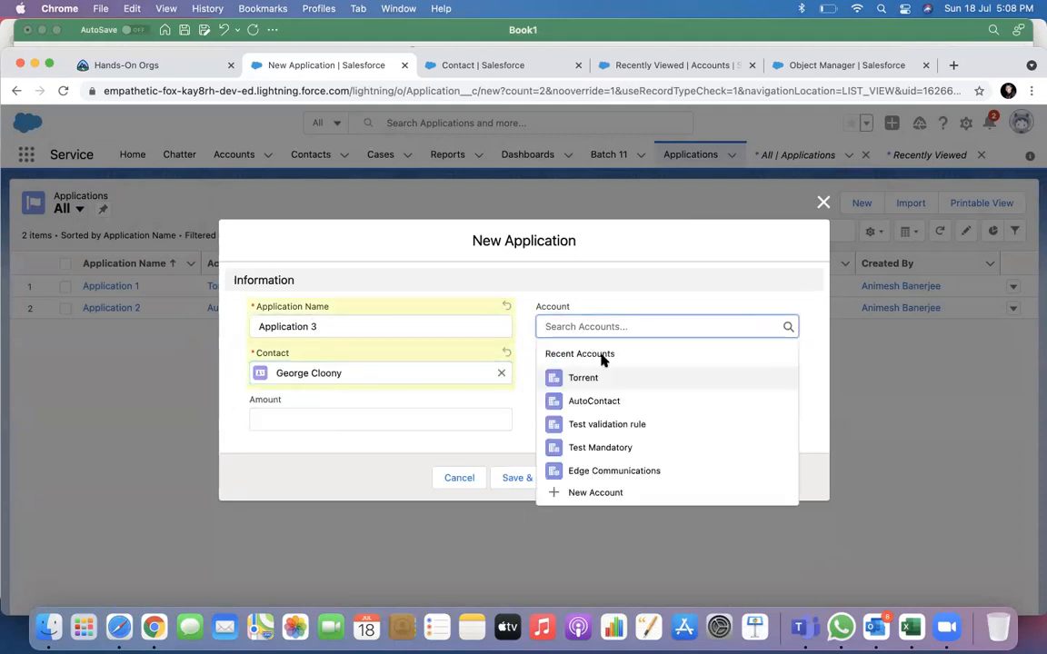
click(589, 425)
click(345, 415)
text(30)
click(593, 477)
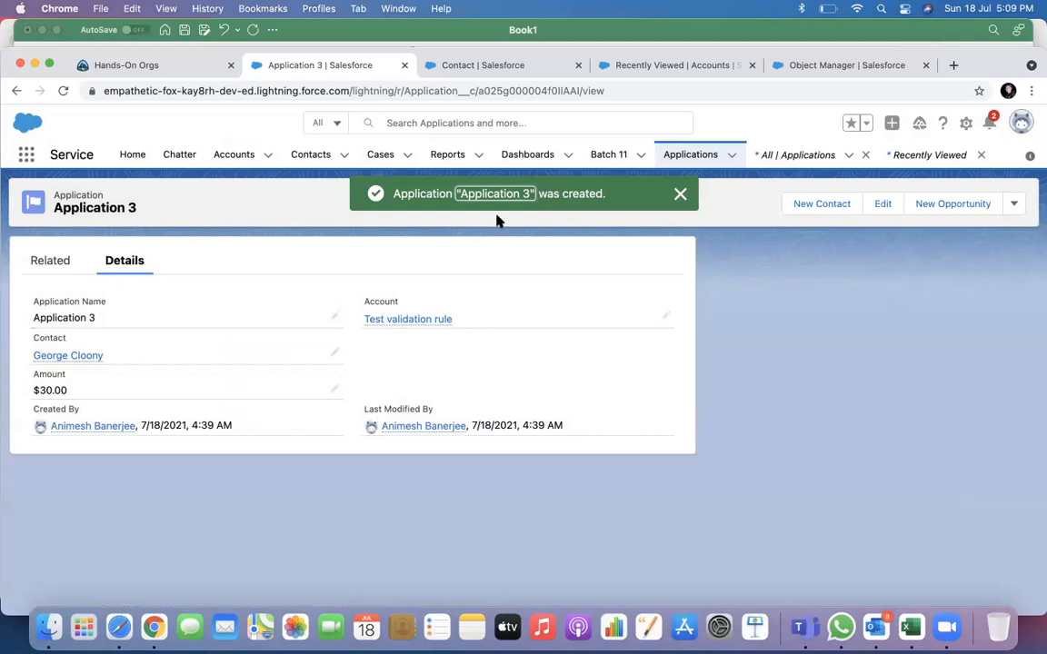
Open the contact linked to Application 3 and check the Total field in its details.
click(62, 356)
click(112, 321)
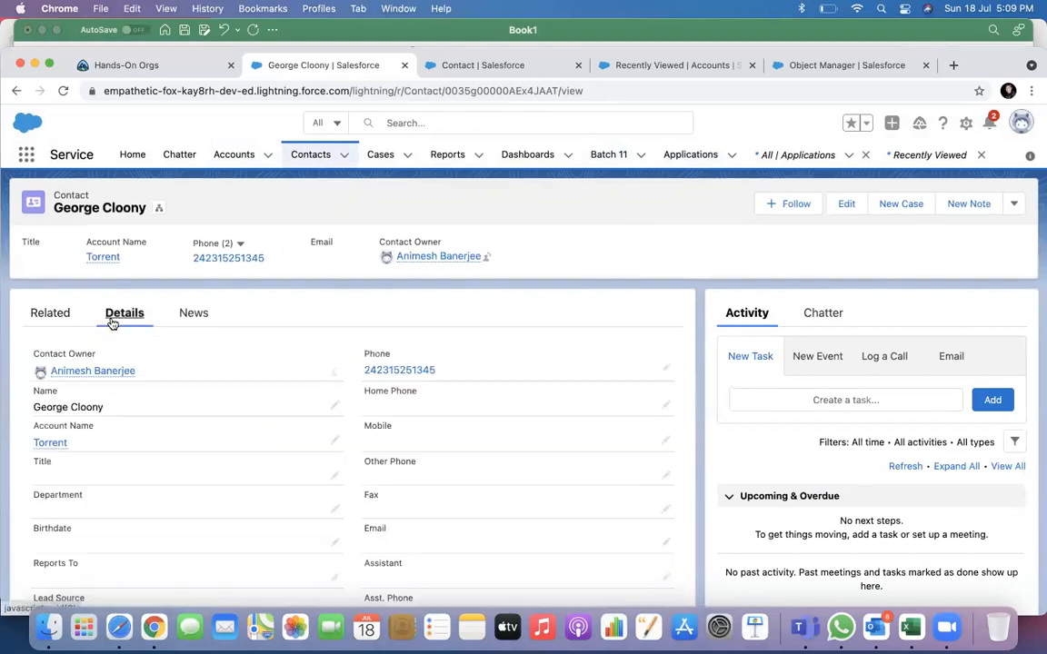
scroll(230, 421, down, 5)
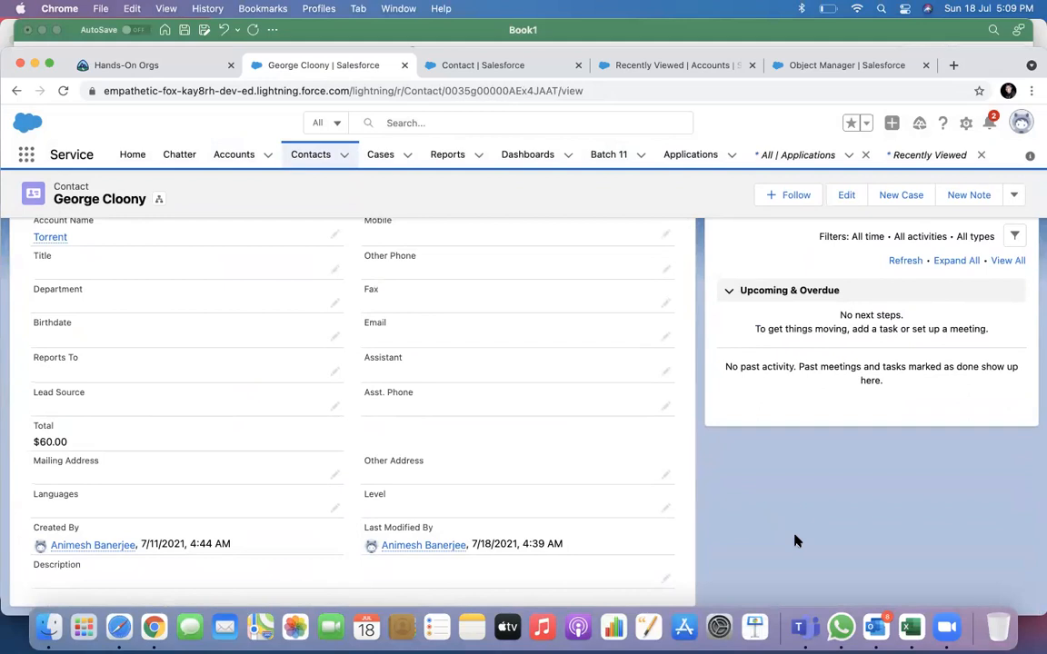
click(674, 64)
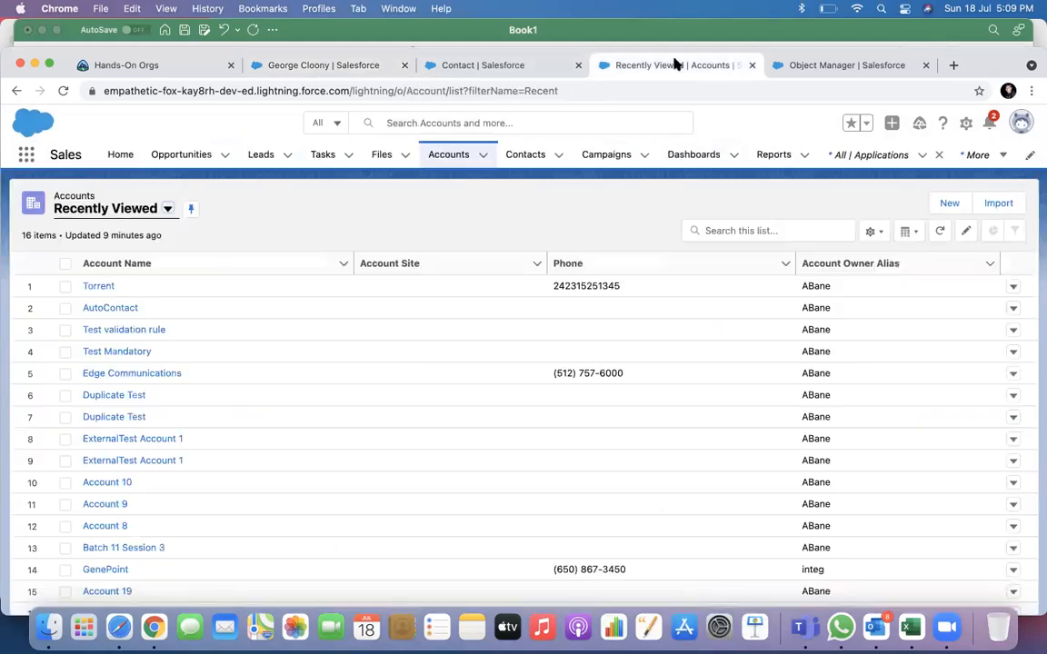
click(803, 68)
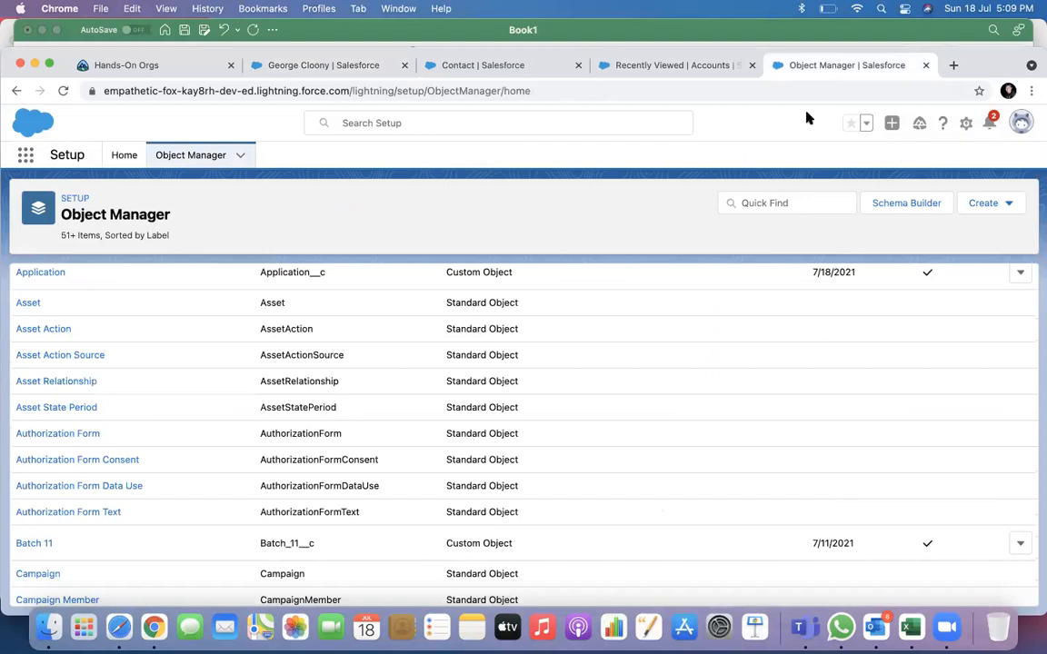
click(351, 66)
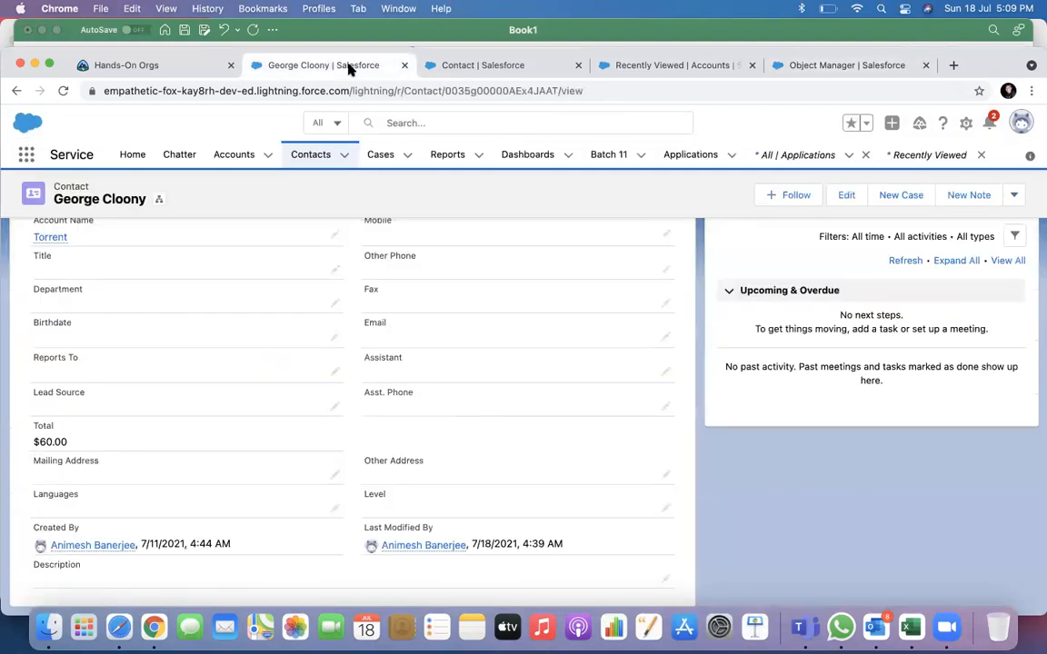
Open Setup in a new browser tab, search the Object Manager for "appli" and open the Application custom object.
click(823, 65)
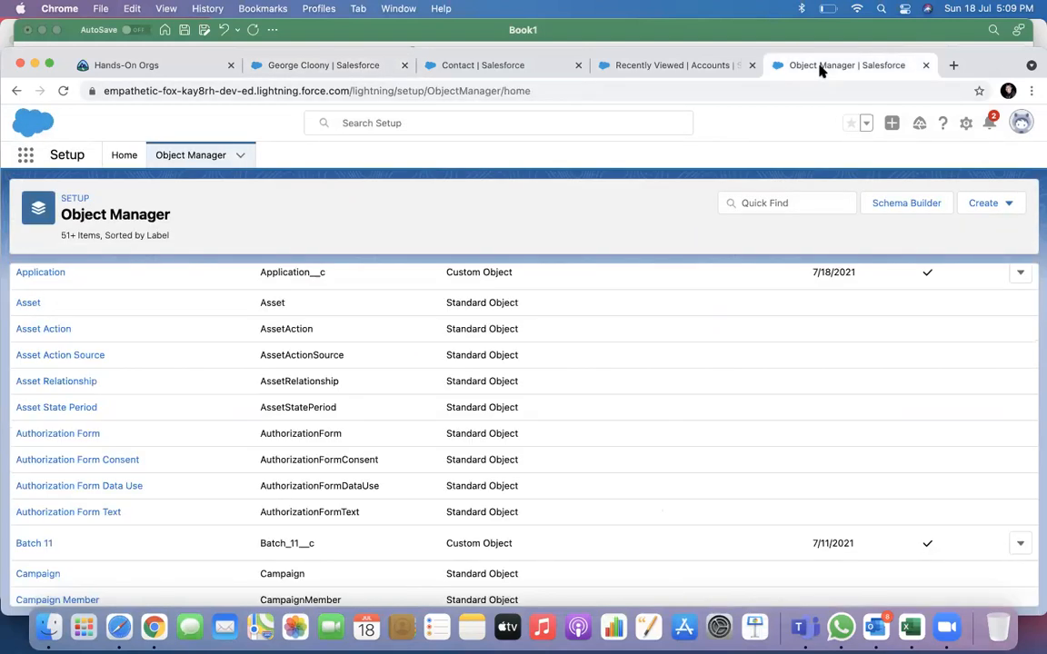
click(969, 123)
click(918, 163)
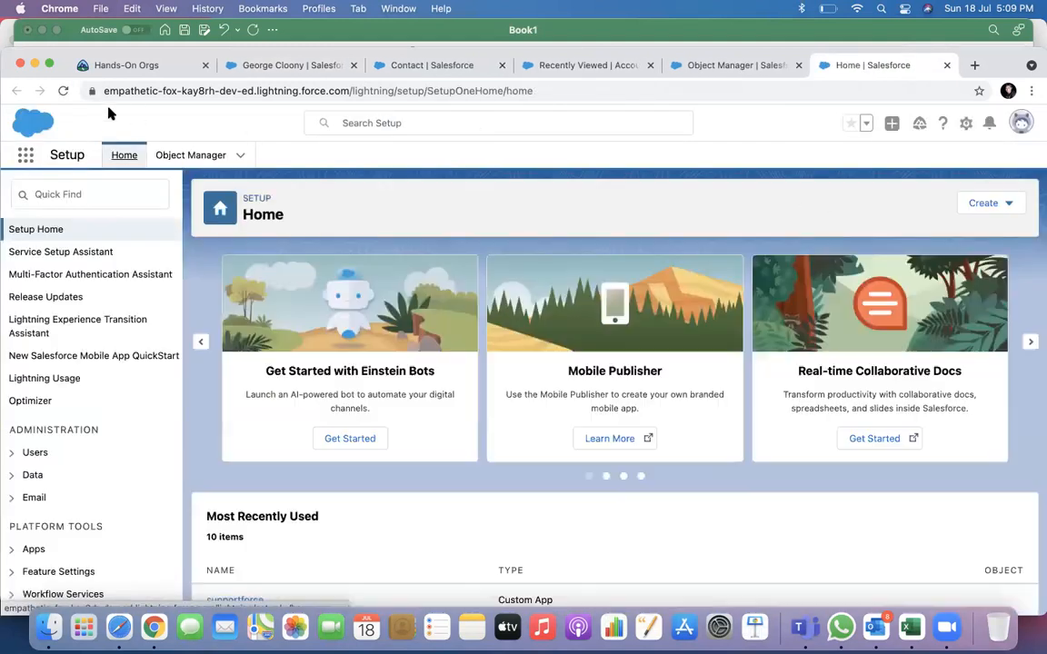
click(174, 156)
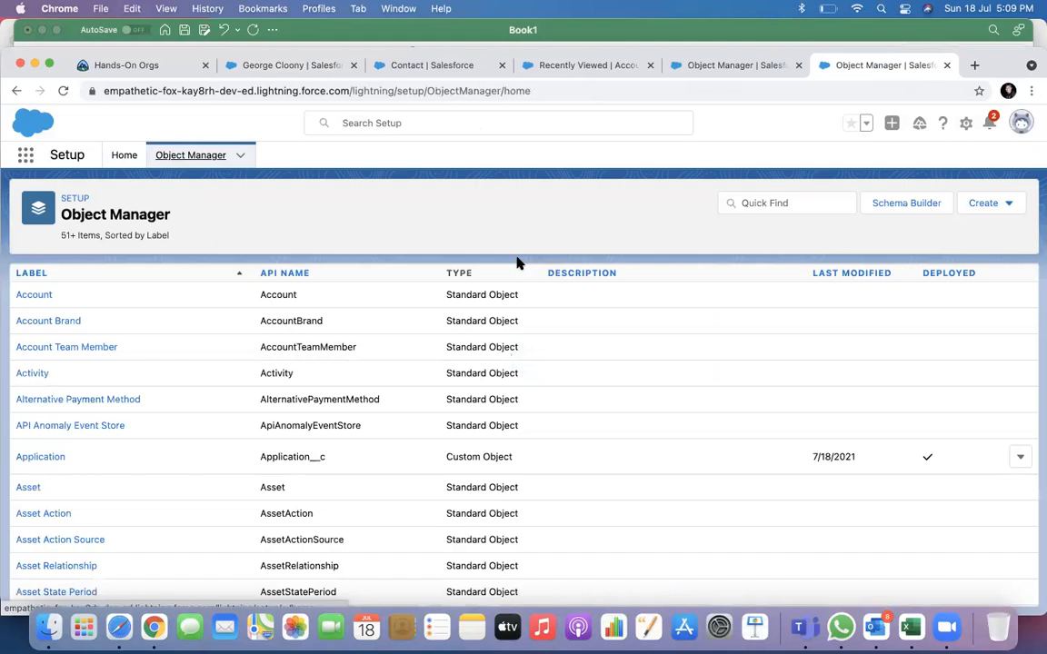
click(753, 203)
text(appli)
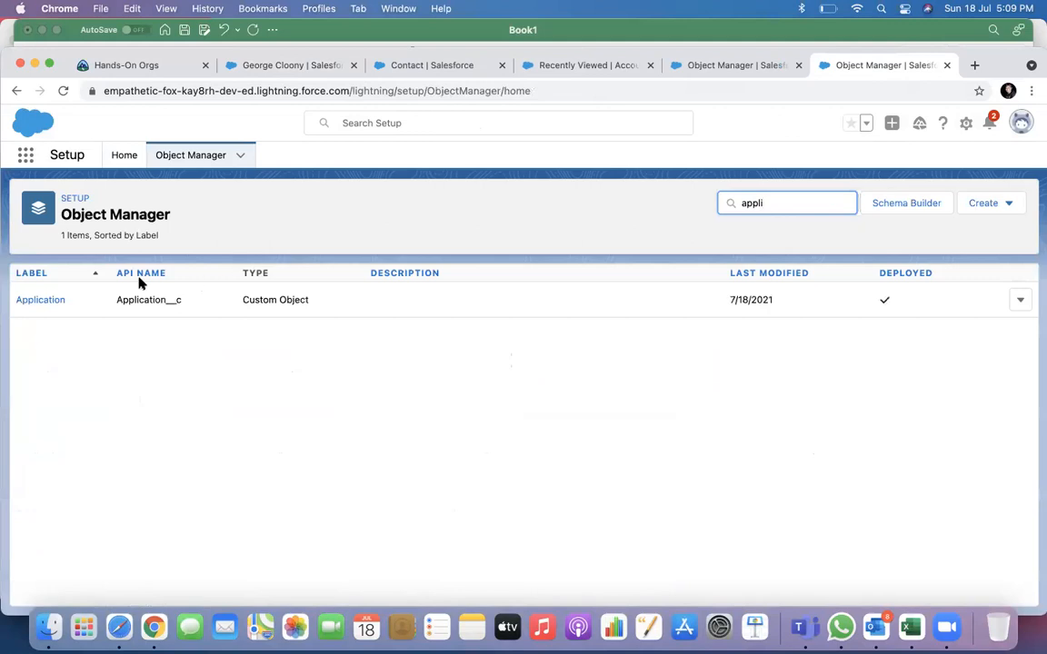
click(45, 300)
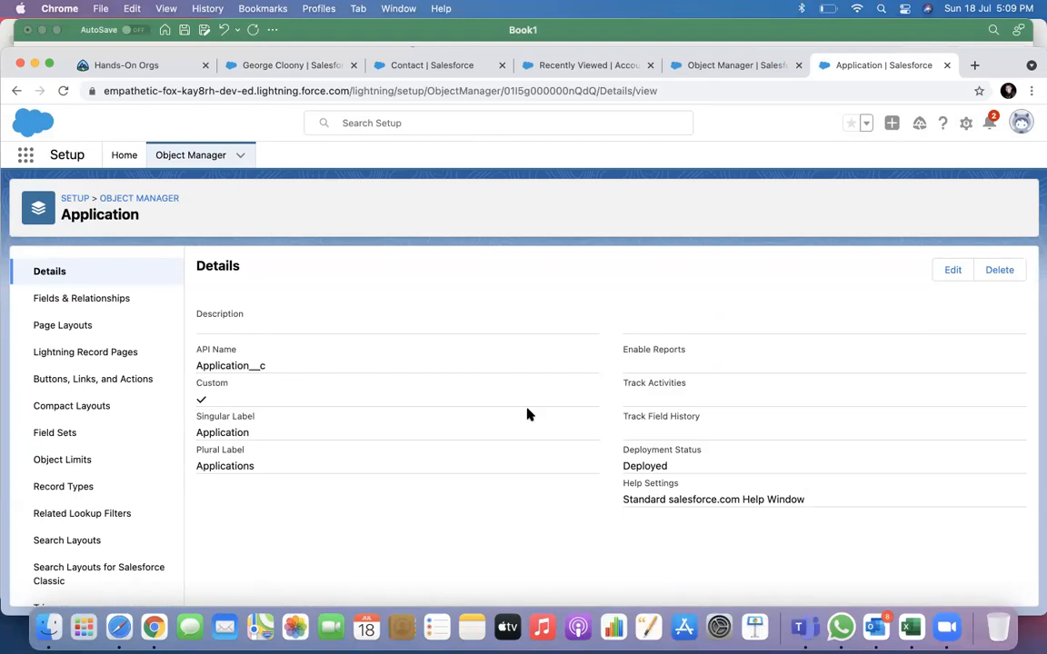
Start a new custom field on the Application object with Formula as its data type and continue to the output settings.
click(91, 299)
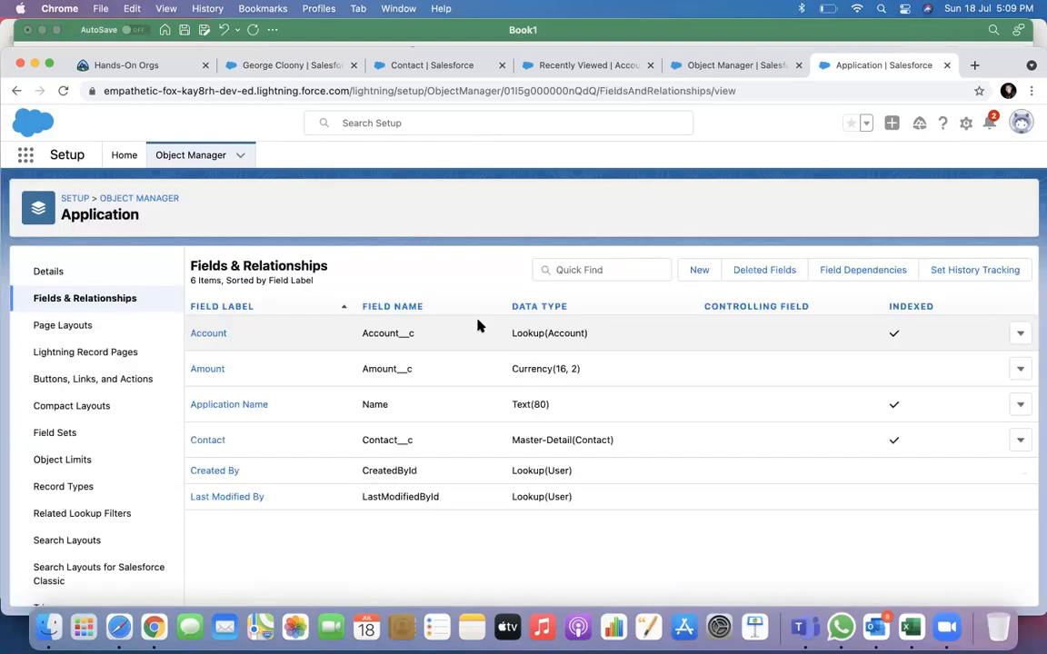
click(696, 273)
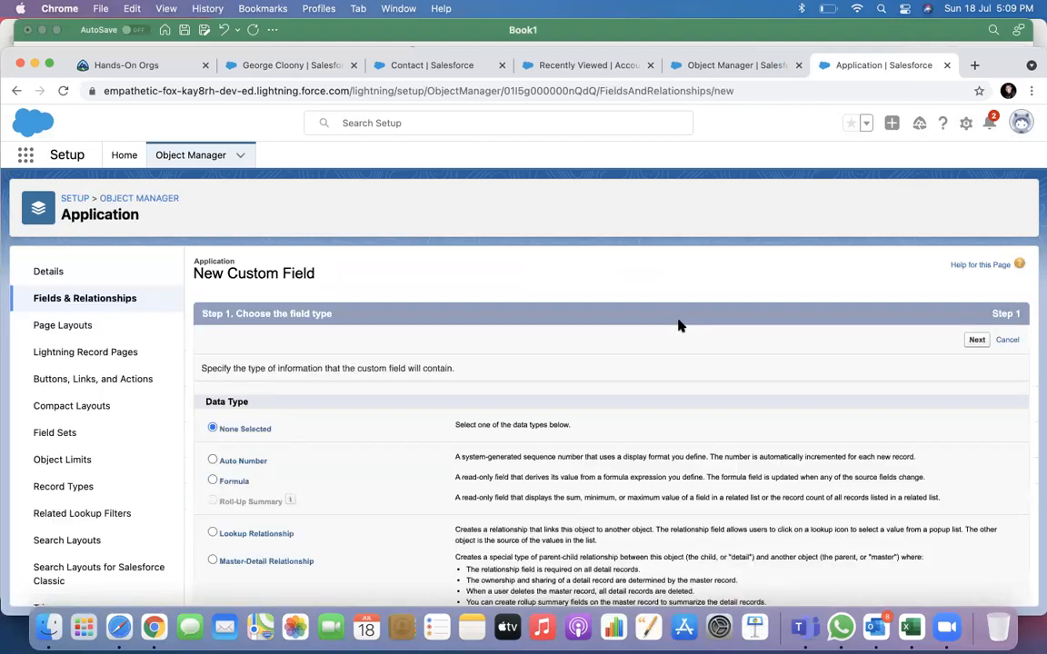
scroll(677, 325, down, 5)
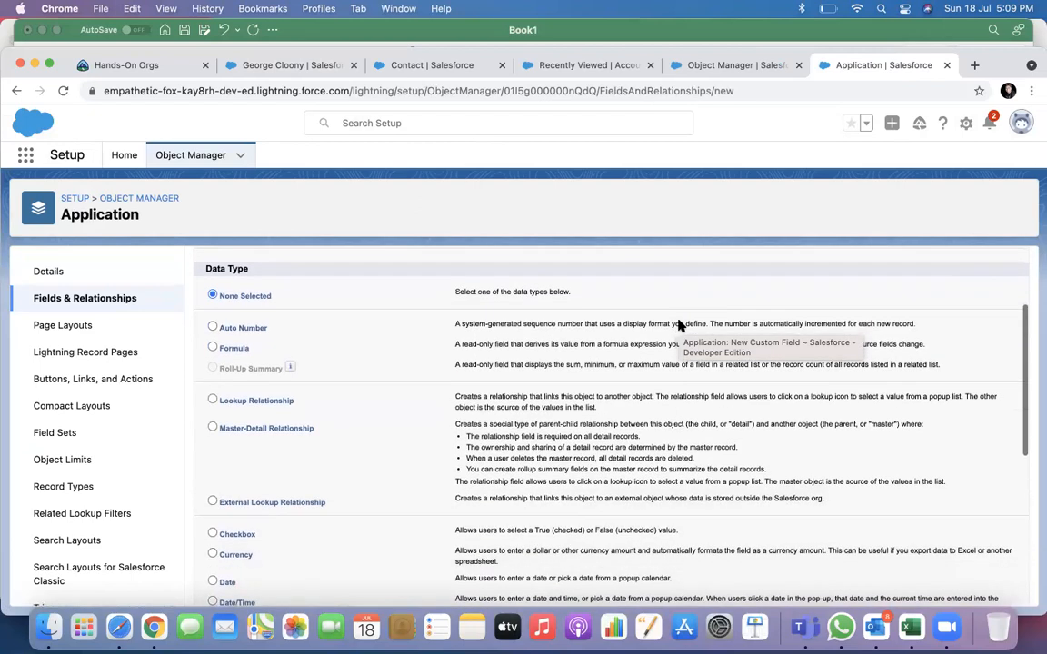
click(232, 351)
scroll(494, 389, down, 2)
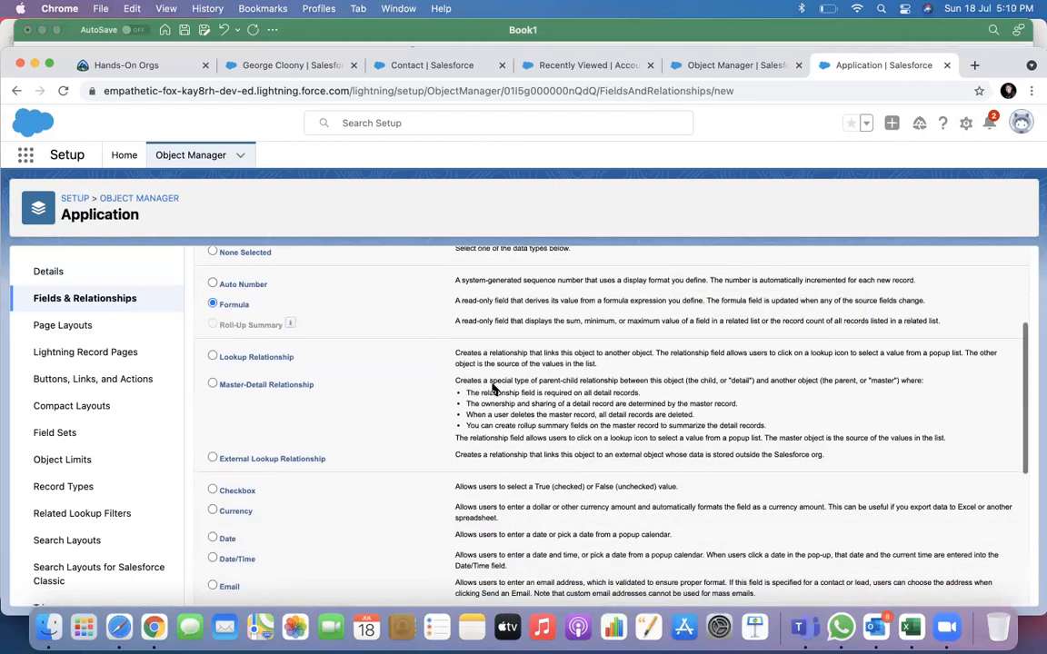
scroll(493, 388, down, 10)
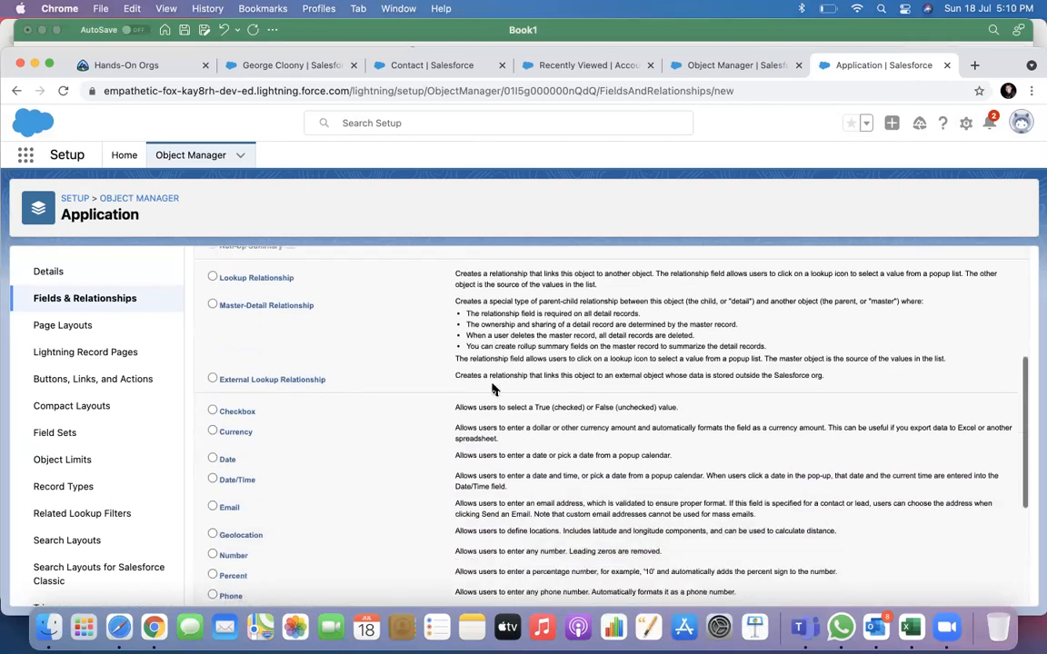
click(974, 589)
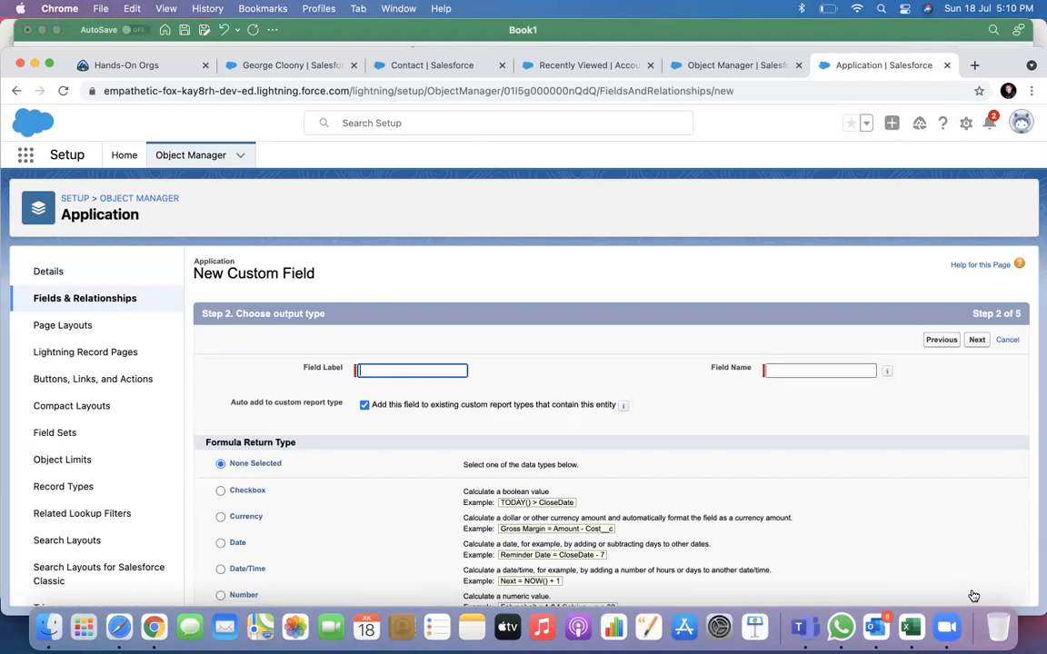
Label the new formula field Difference and review the available formula return types.
text(Du)
key(BackSpace)
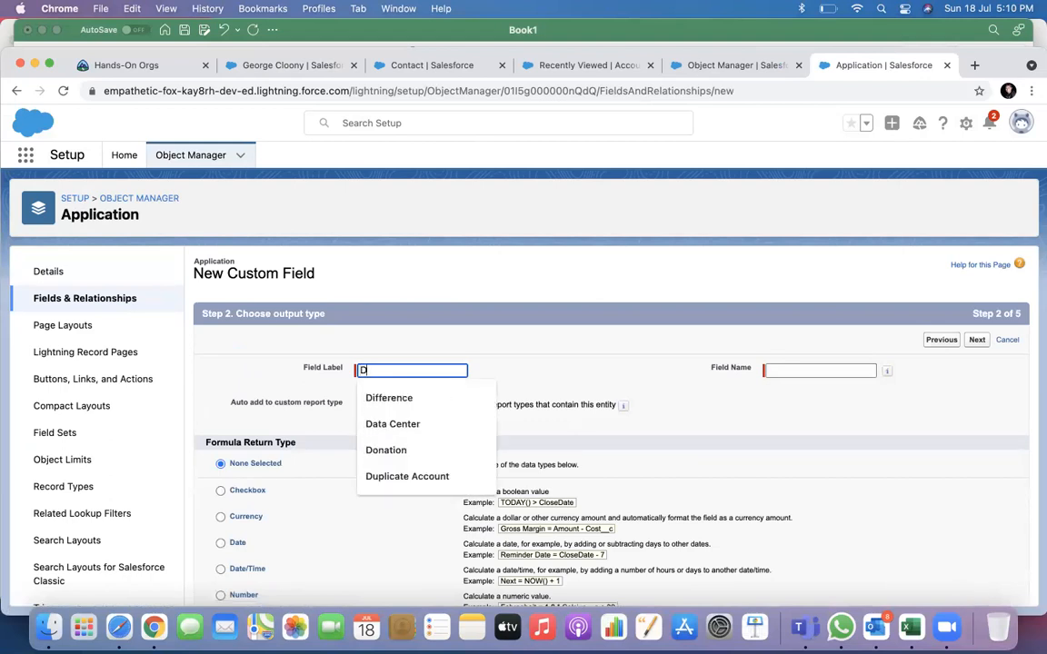
click(413, 398)
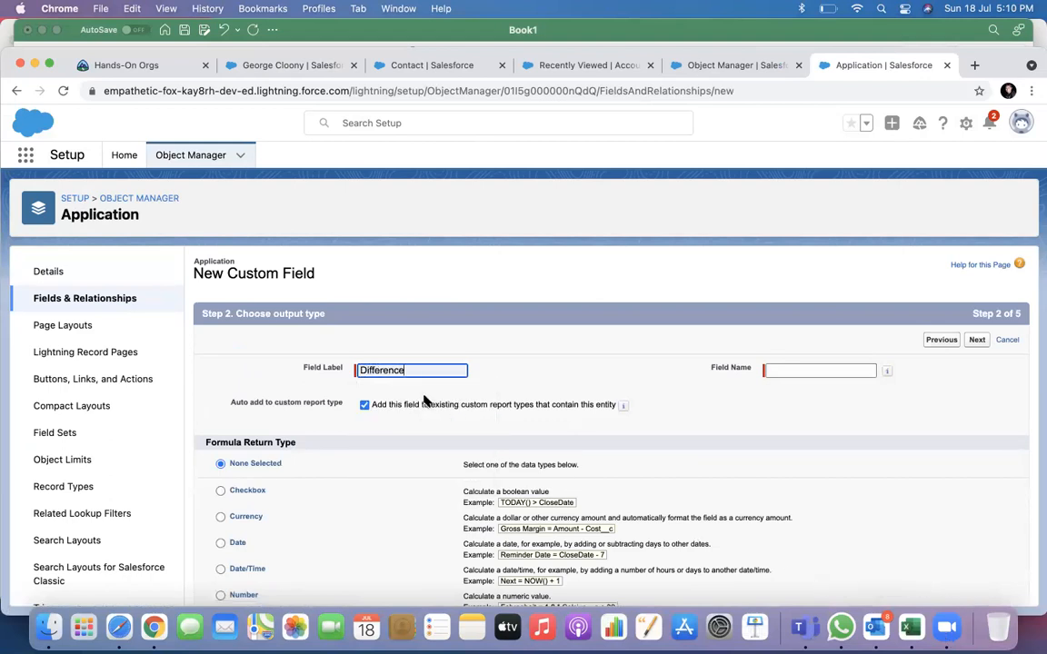
click(808, 369)
scroll(646, 371, down, 3)
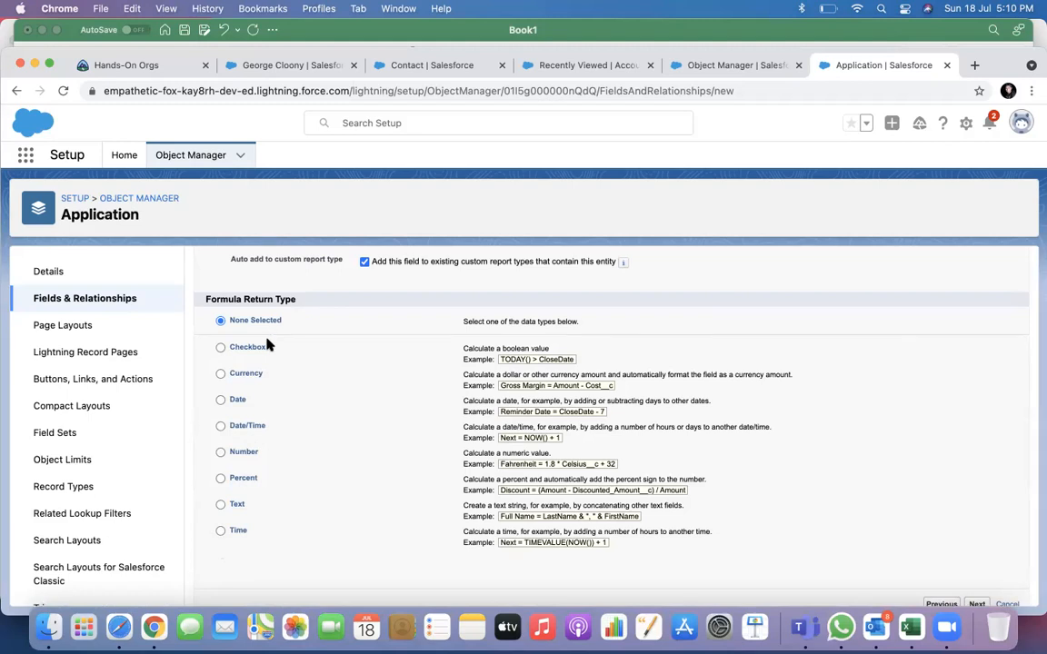
Set the new formula field's return type to Currency and continue to the formula editor.
click(245, 374)
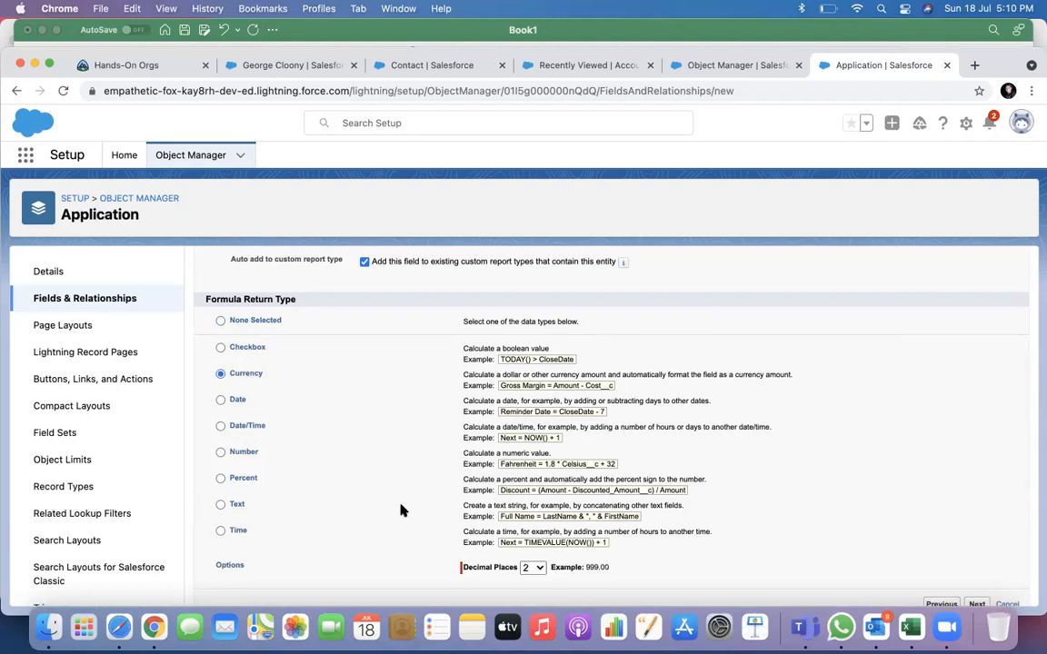
scroll(439, 552, down, 1)
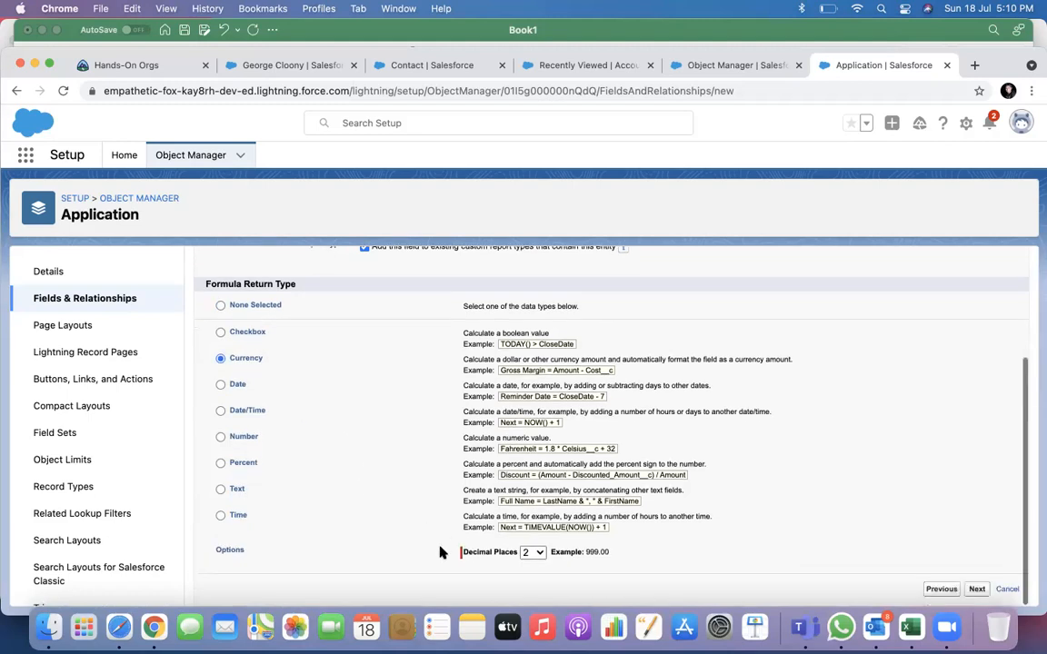
click(977, 591)
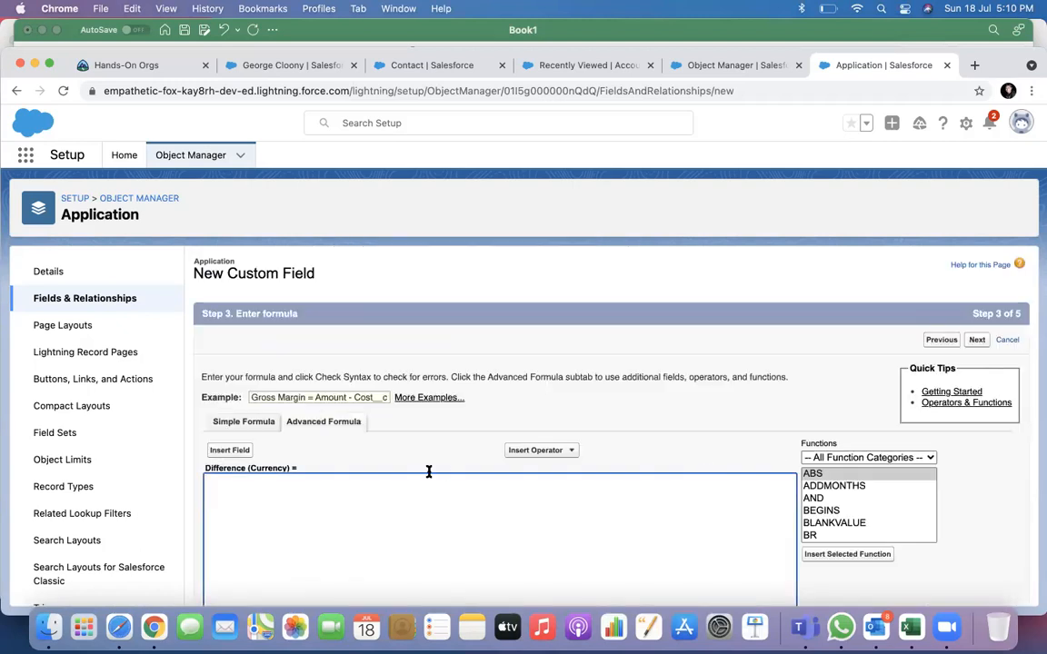
Insert the related Contact's Total field, Contact__r.Total__c, into the Difference formula.
scroll(428, 469, down, 2)
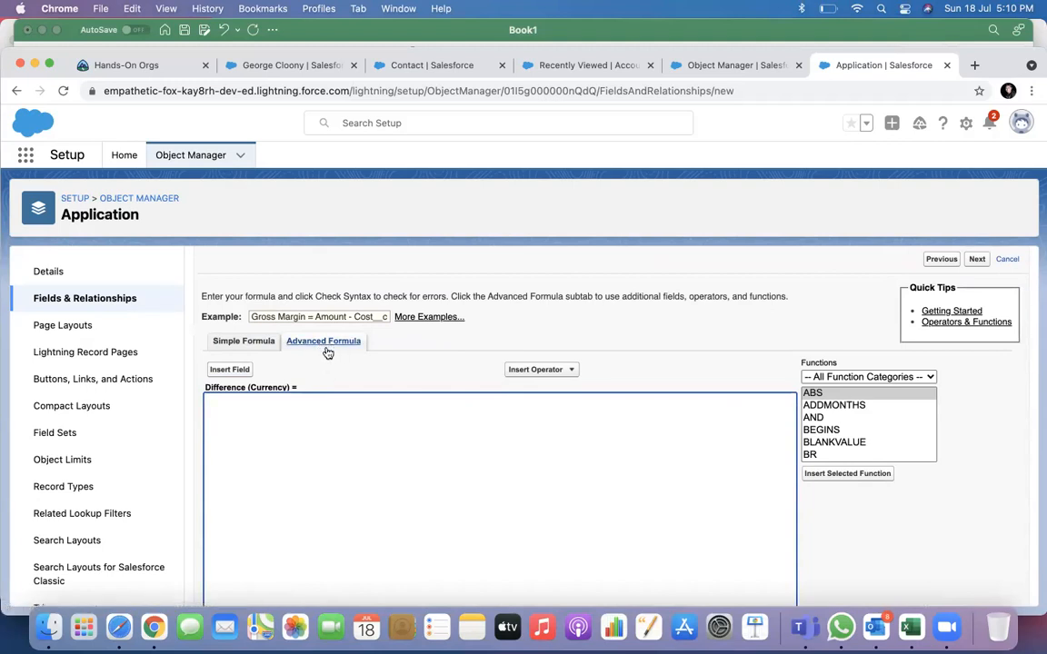
click(233, 371)
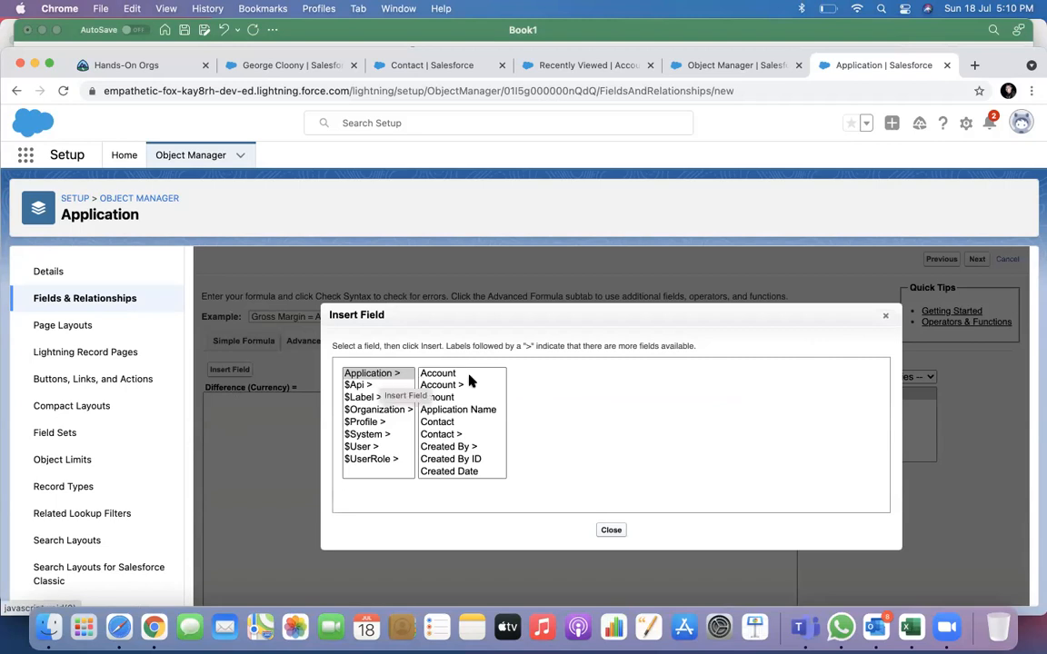
scroll(451, 420, down, 2)
scroll(450, 420, up, 2)
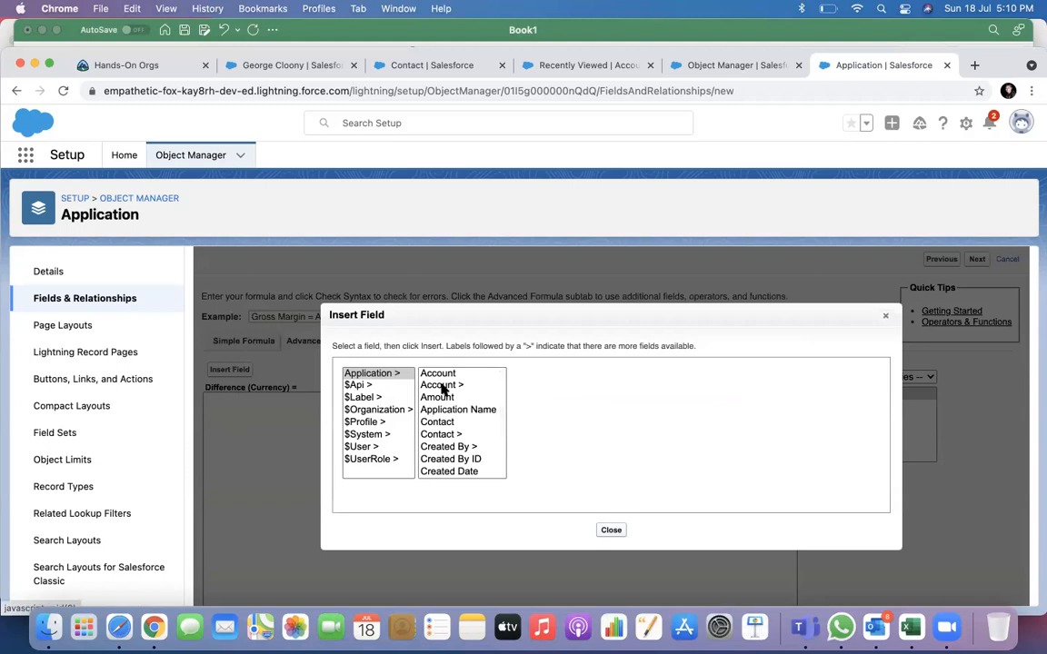
click(443, 386)
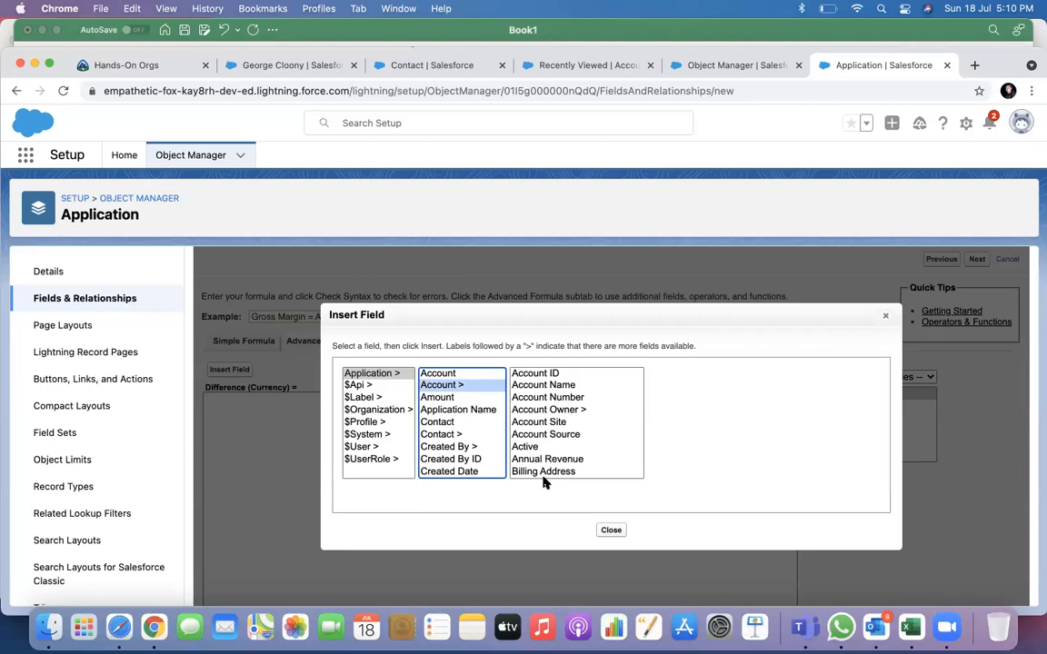
scroll(541, 439, down, 10)
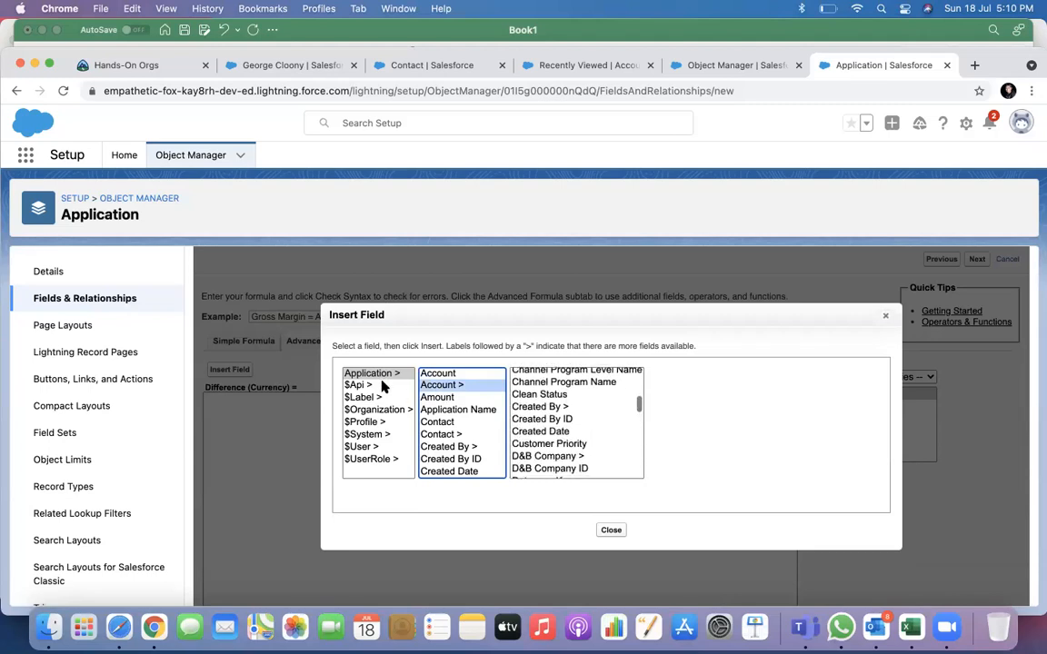
click(452, 435)
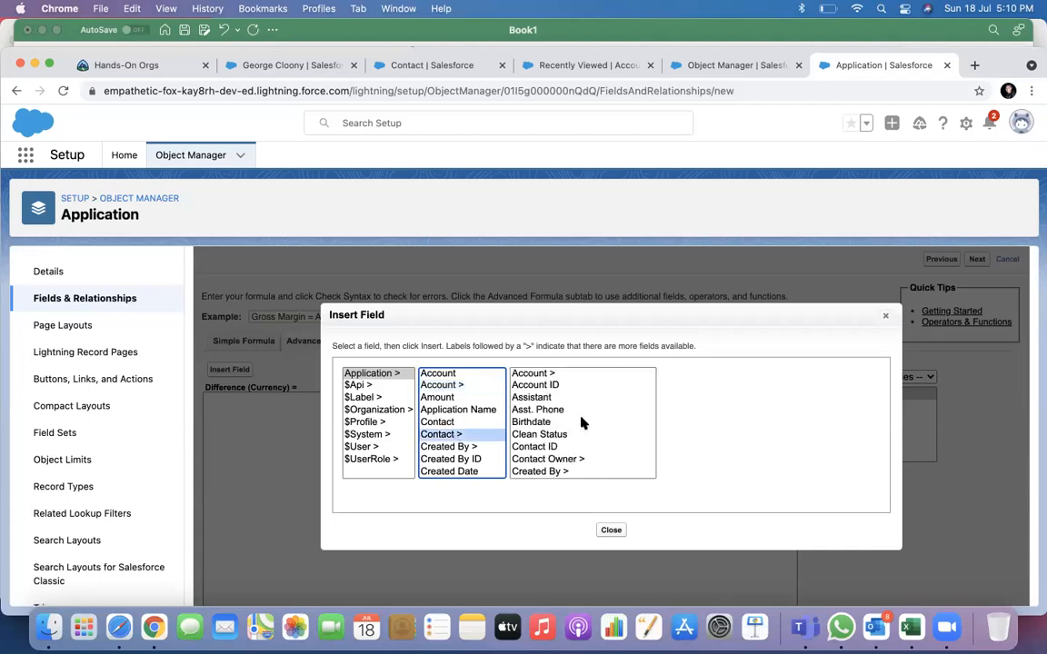
scroll(581, 423, down, 8)
scroll(582, 422, down, 10)
scroll(582, 422, down, 5)
click(536, 473)
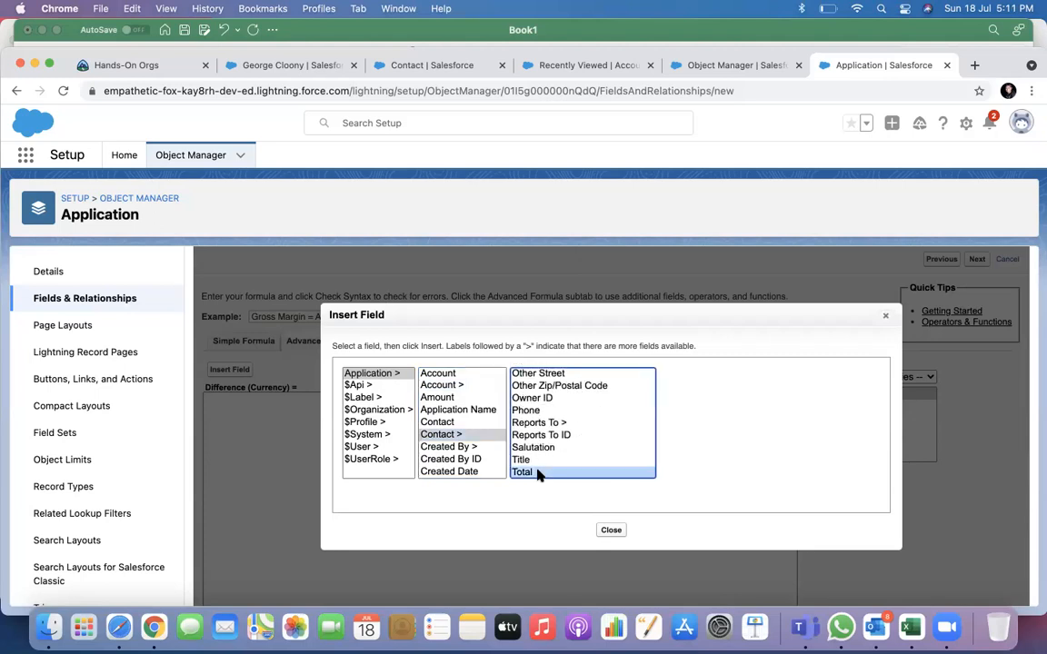
click(721, 449)
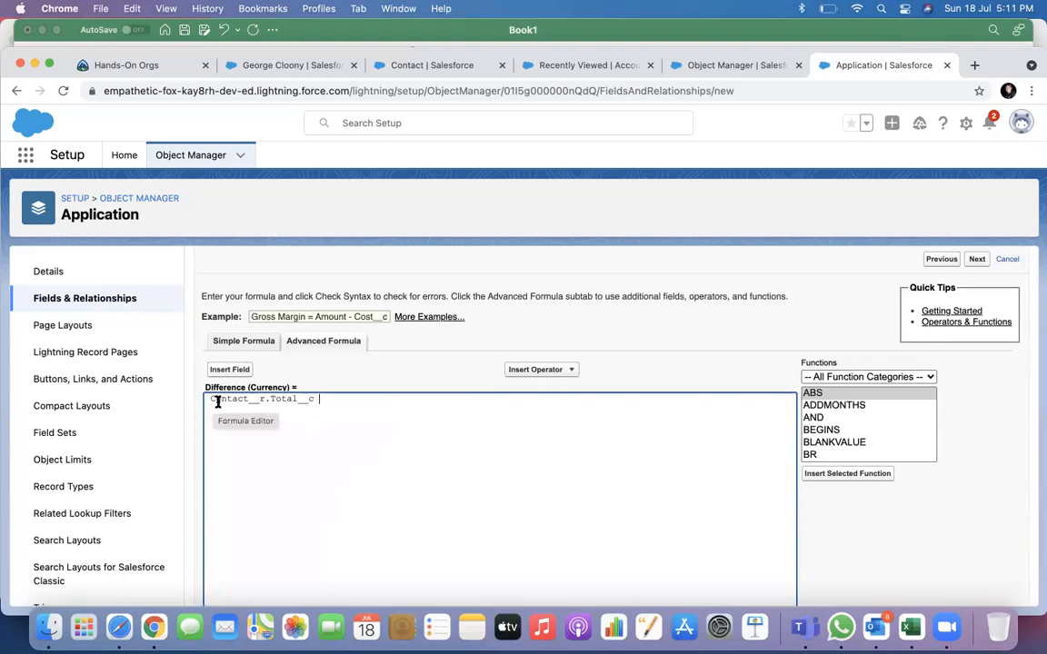
Examine the Contact__r relationship reference and the Total__c field in the formula, and view the available operators.
drag(212, 401, 262, 400)
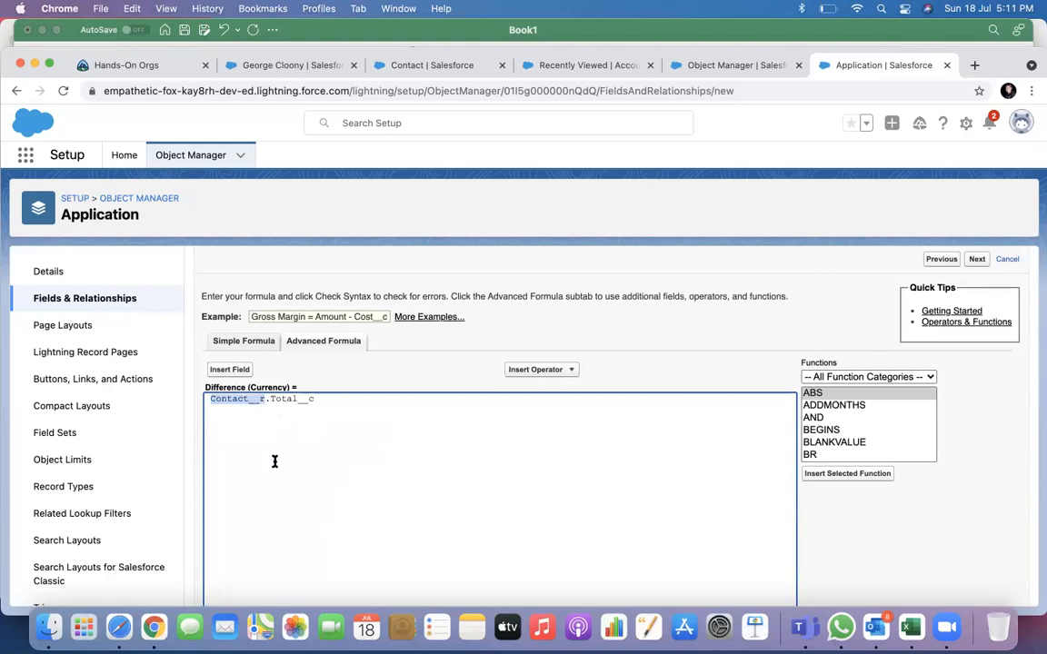
click(257, 407)
drag(252, 401, 264, 399)
click(263, 400)
drag(275, 399, 307, 406)
click(301, 407)
click(208, 401)
drag(210, 400, 262, 402)
click(110, 217)
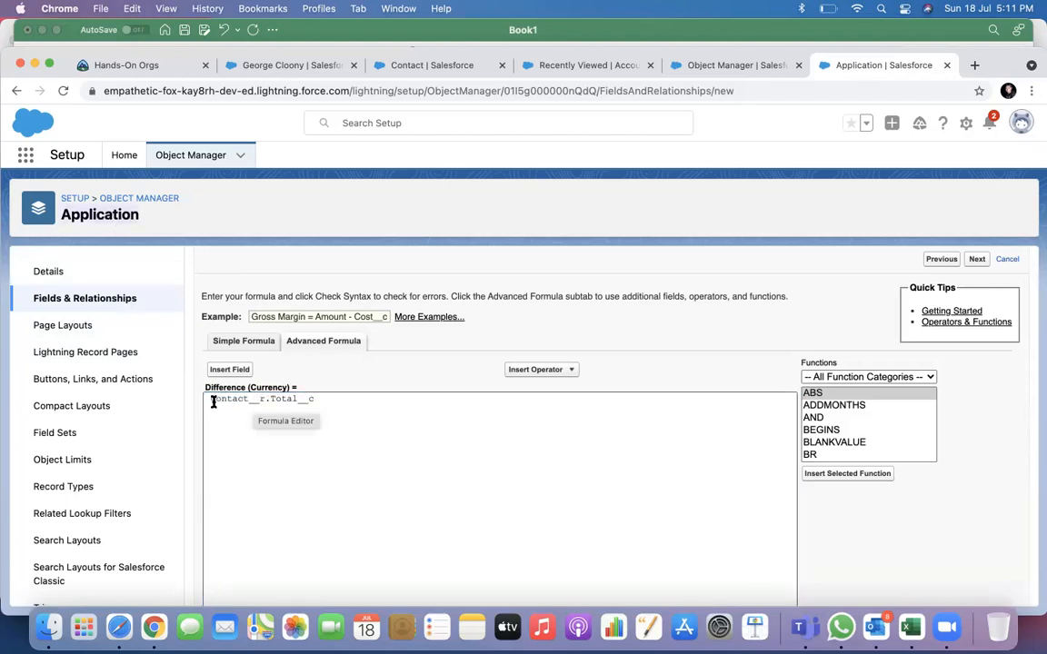
drag(270, 400, 321, 432)
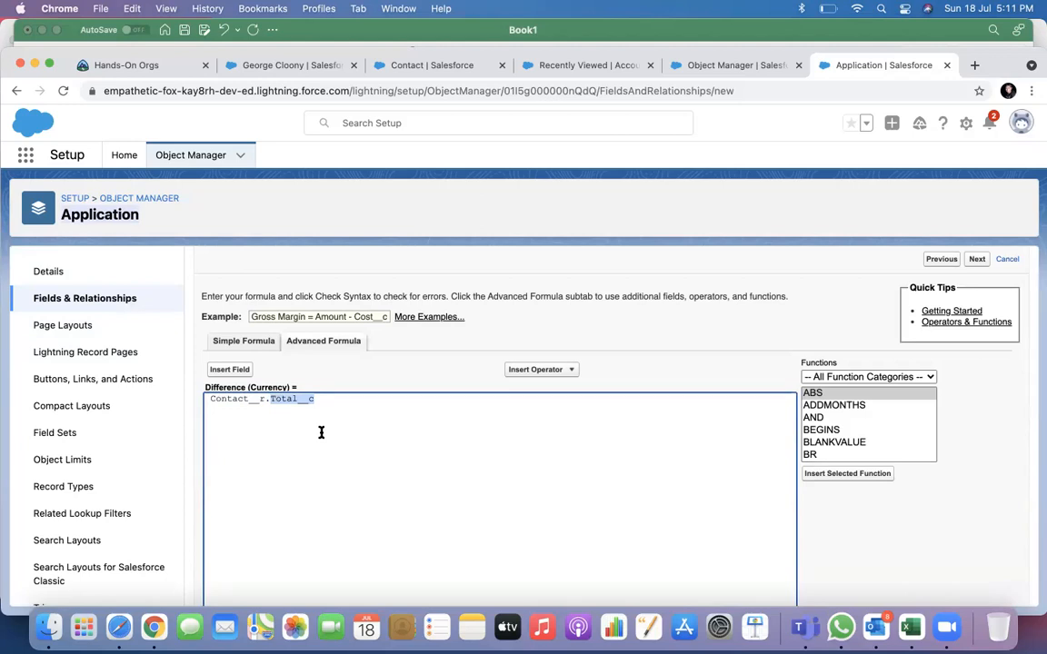
click(332, 399)
click(565, 369)
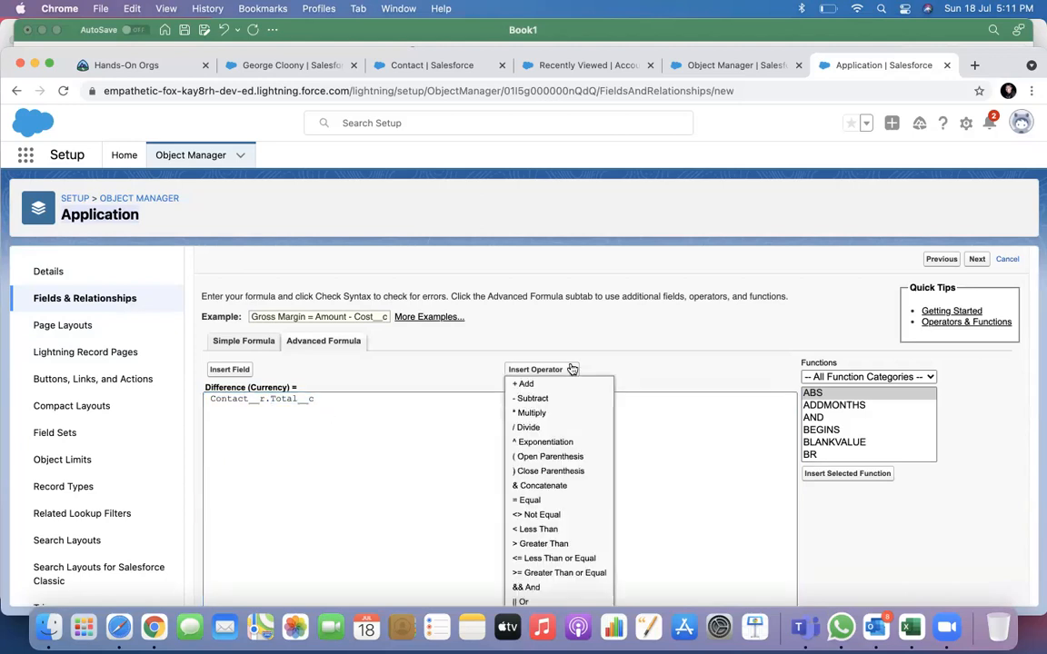
click(344, 453)
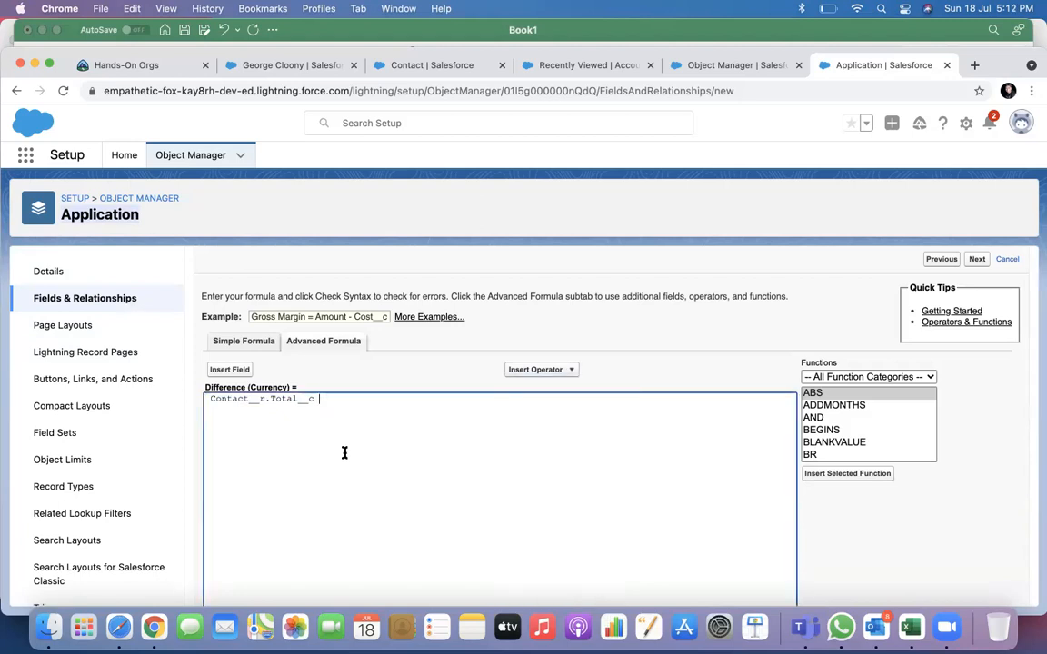
double_click(265, 401)
drag(270, 400, 330, 399)
click(328, 409)
Append the Subtract operator and the Application object's Amount field to the Difference formula.
click(559, 370)
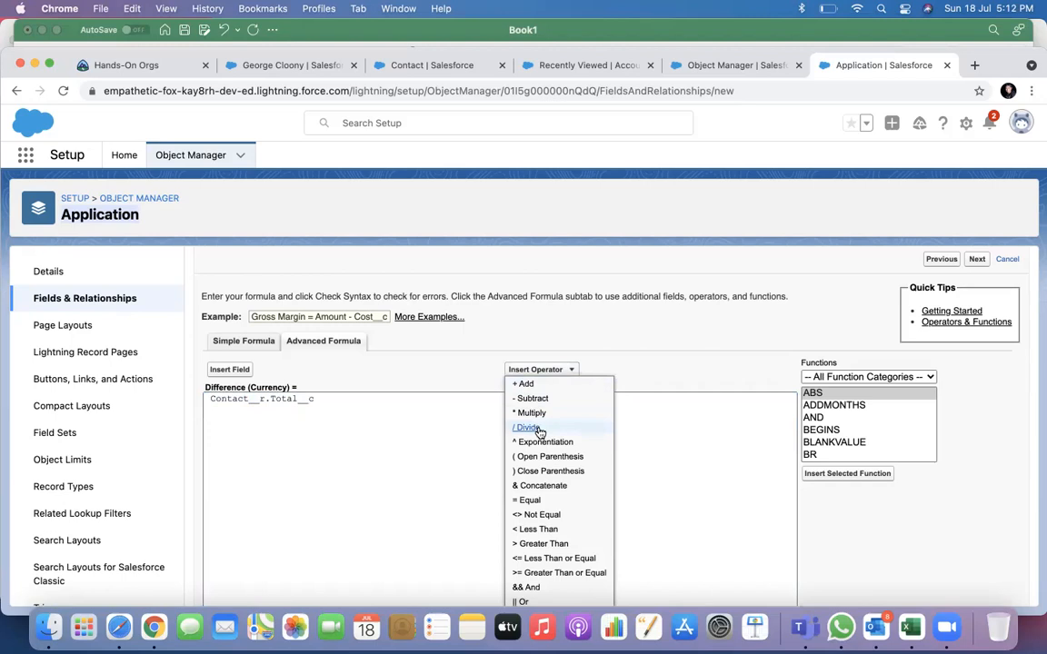
click(531, 398)
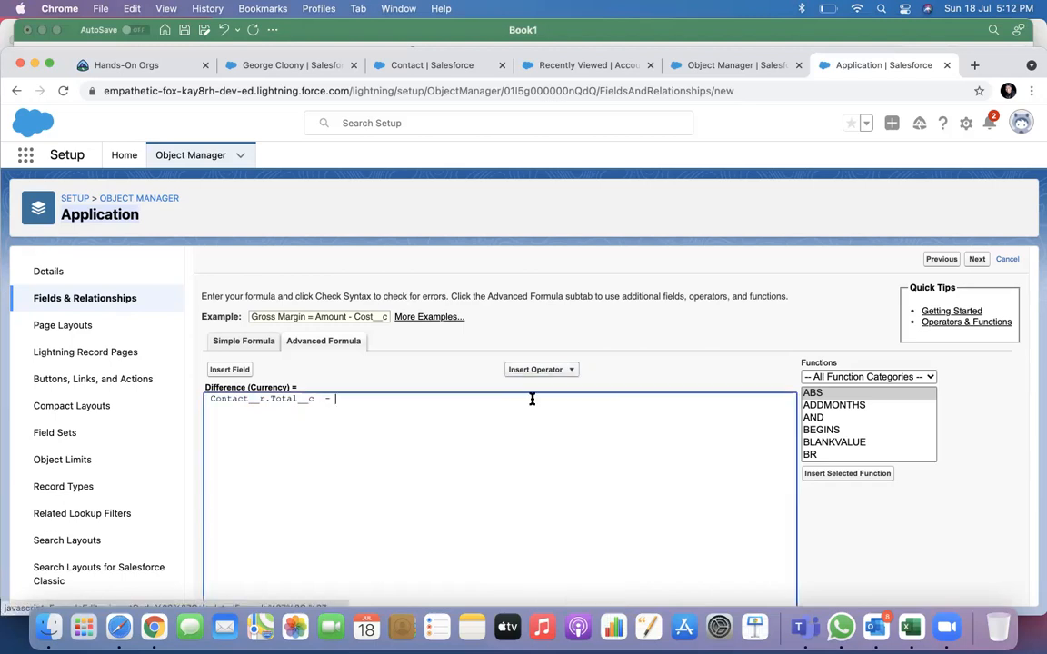
click(229, 368)
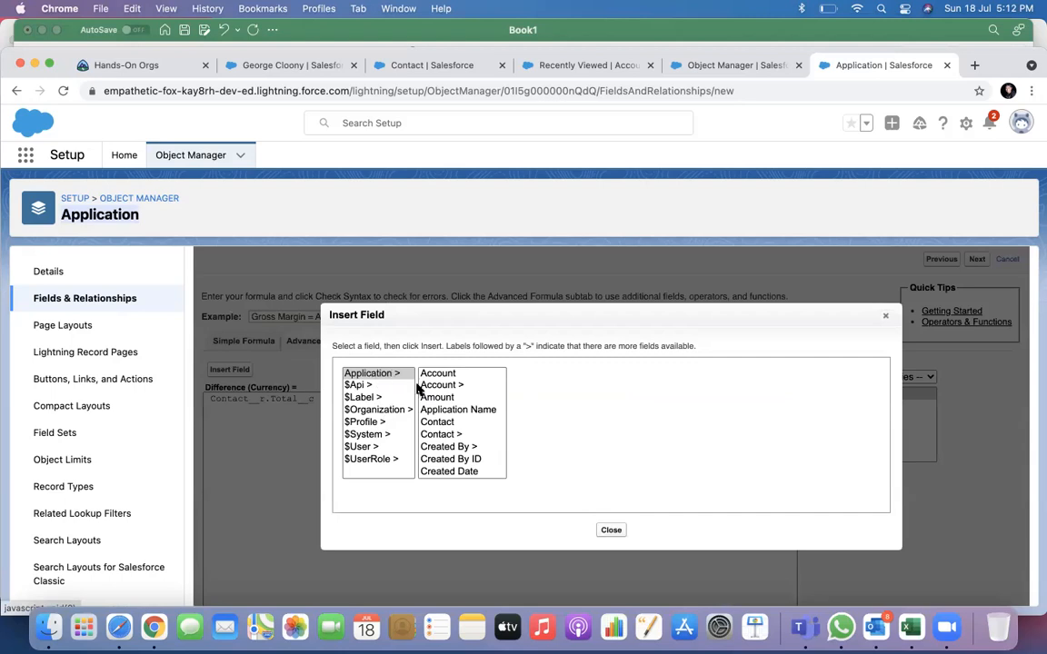
scroll(438, 422, down, 2)
scroll(438, 420, down, 2)
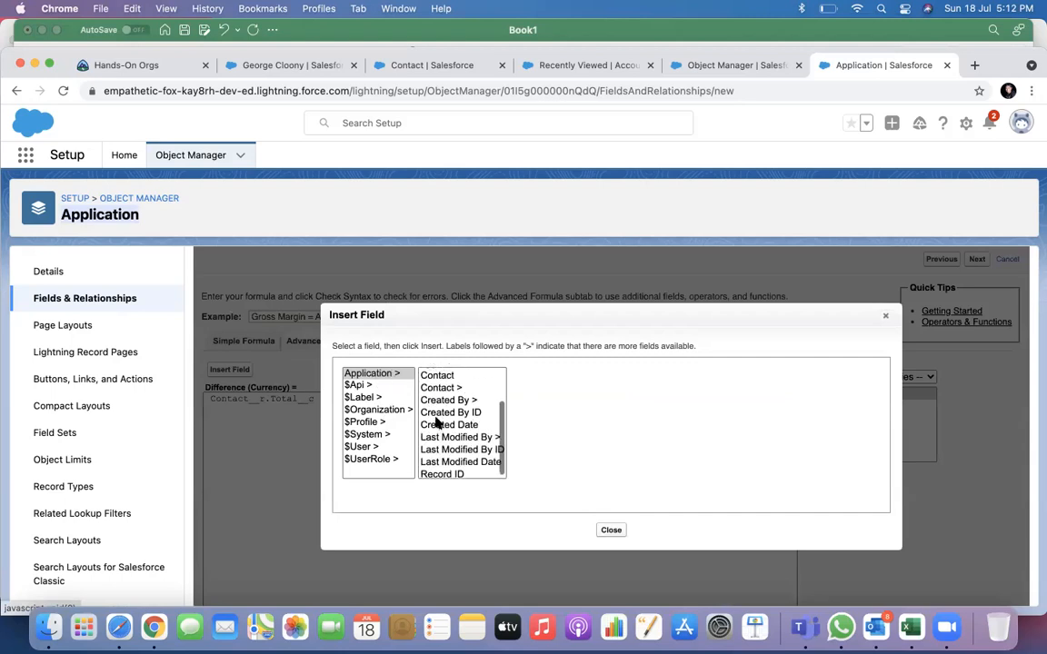
scroll(437, 413, up, 4)
click(437, 397)
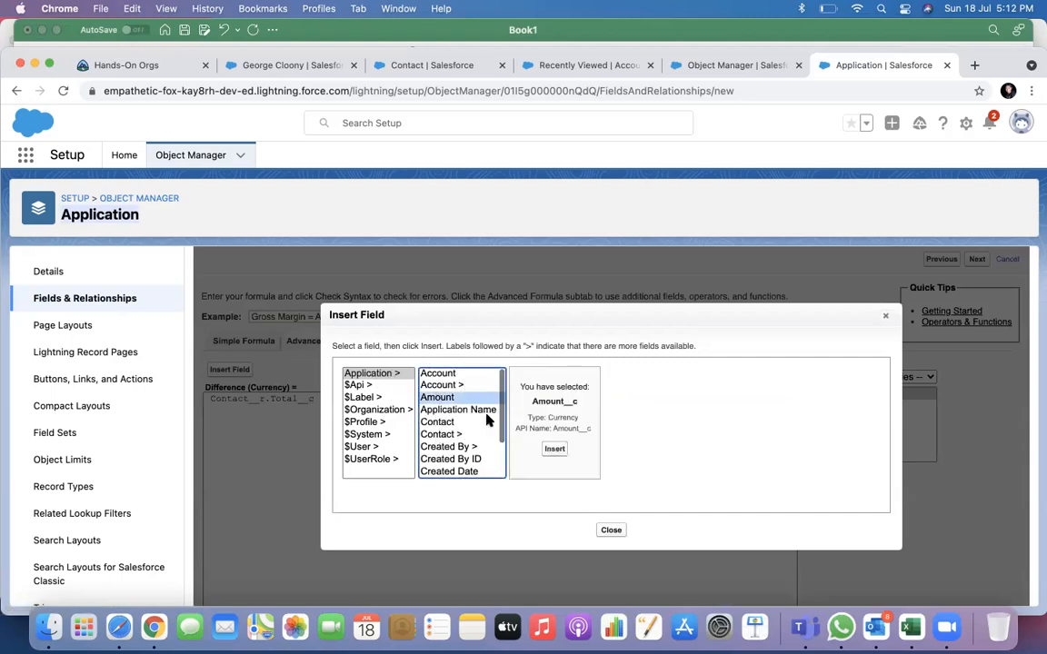
click(554, 450)
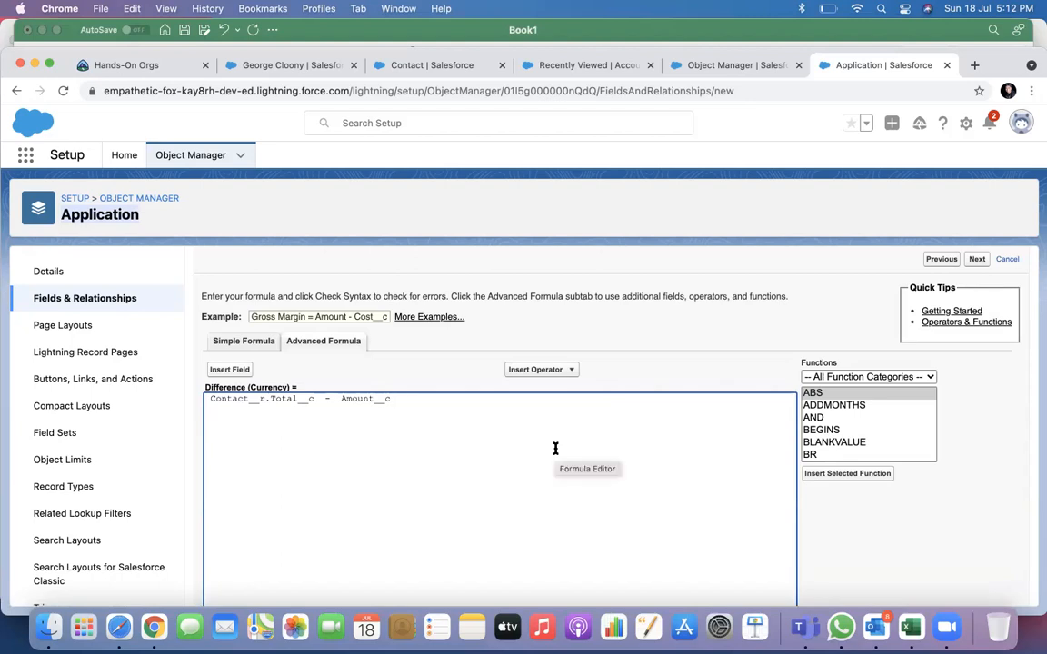
Replace the whole formula with manually entered Contact__r.Total__c - Amount__c and check its syntax.
drag(450, 413, 6, 401)
key(BackSpace)
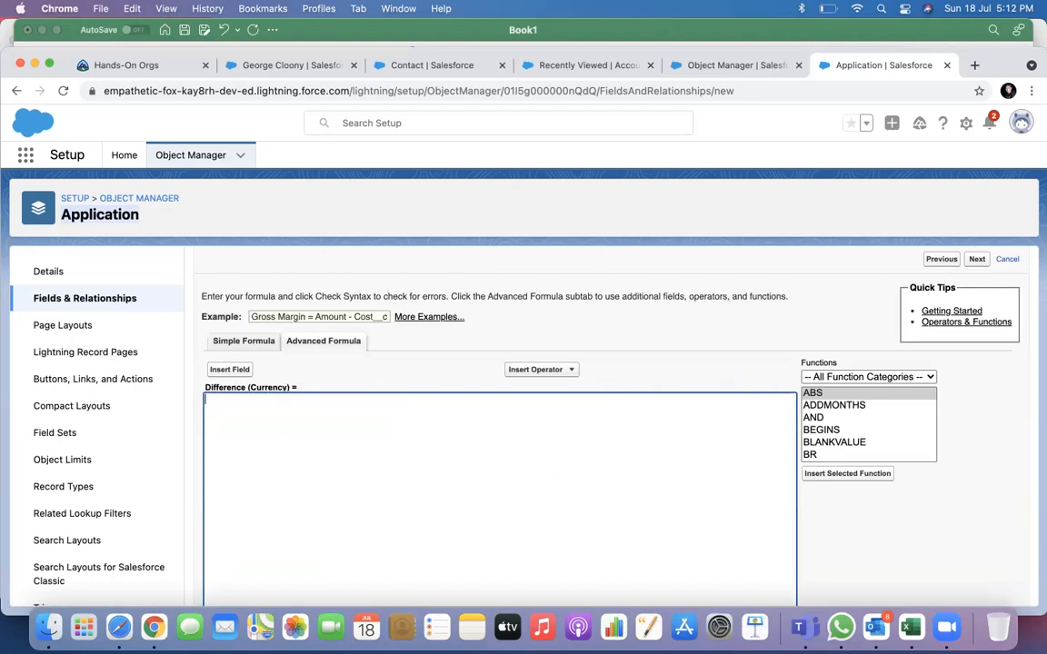
text(Contact__r.Total__c - Amount__c)
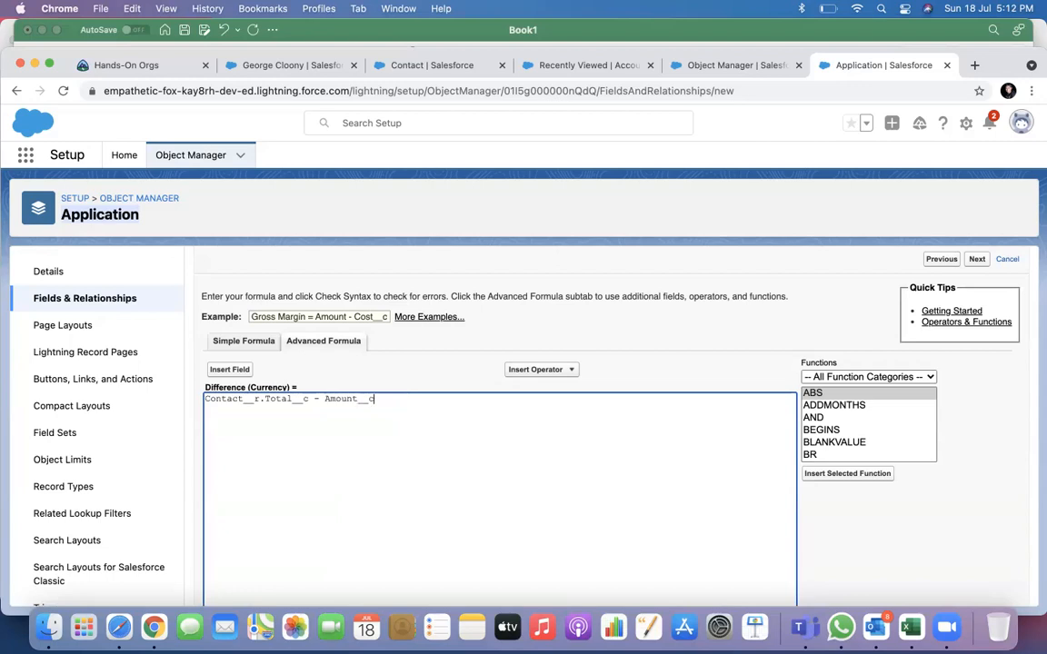
scroll(334, 457, down, 1)
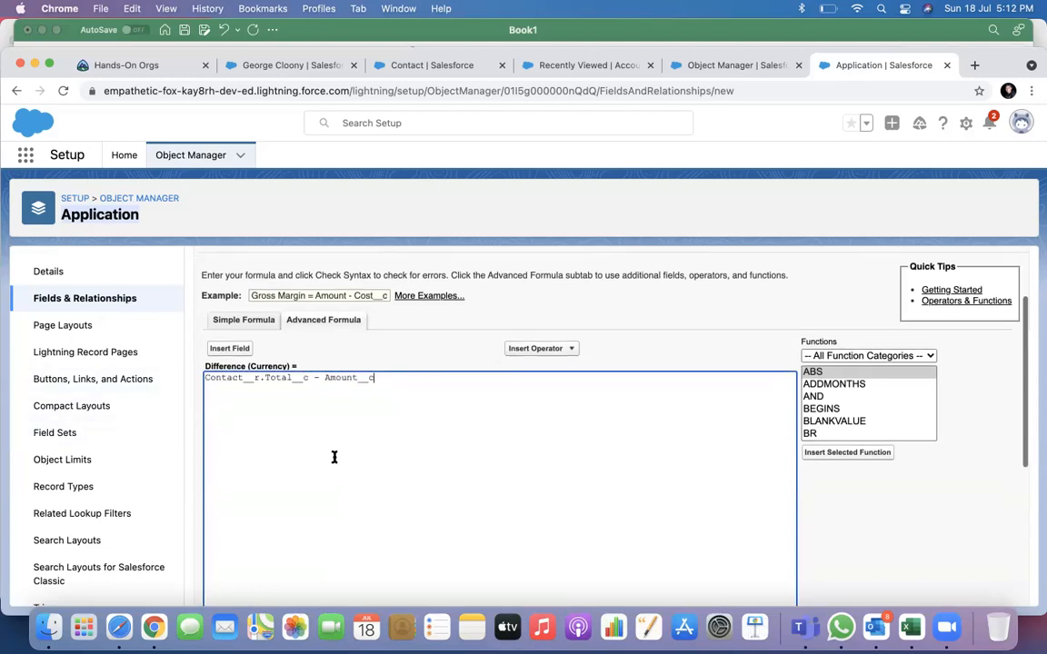
scroll(335, 457, down, 5)
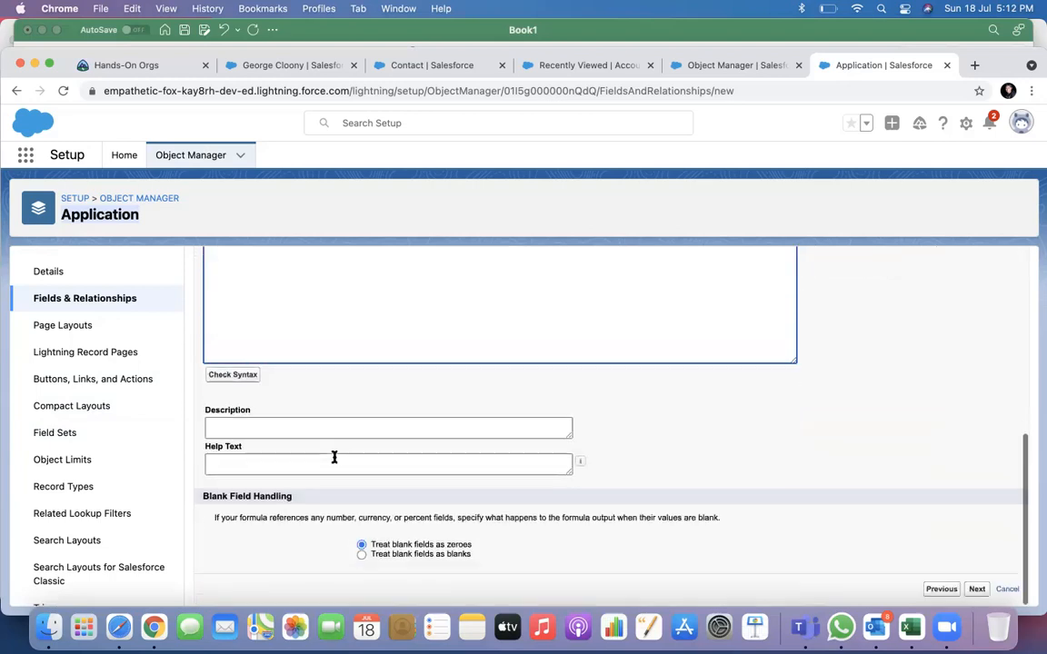
click(242, 375)
Accept the default field-level security and page layout settings, and save the Difference field.
scroll(405, 436, down, 10)
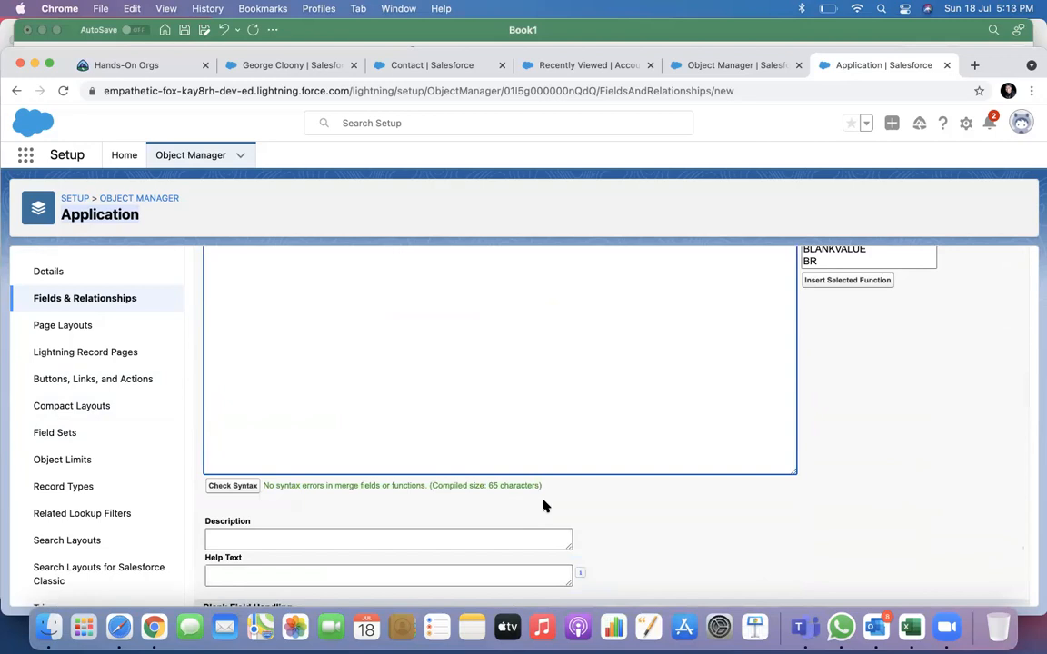
scroll(543, 506, down, 4)
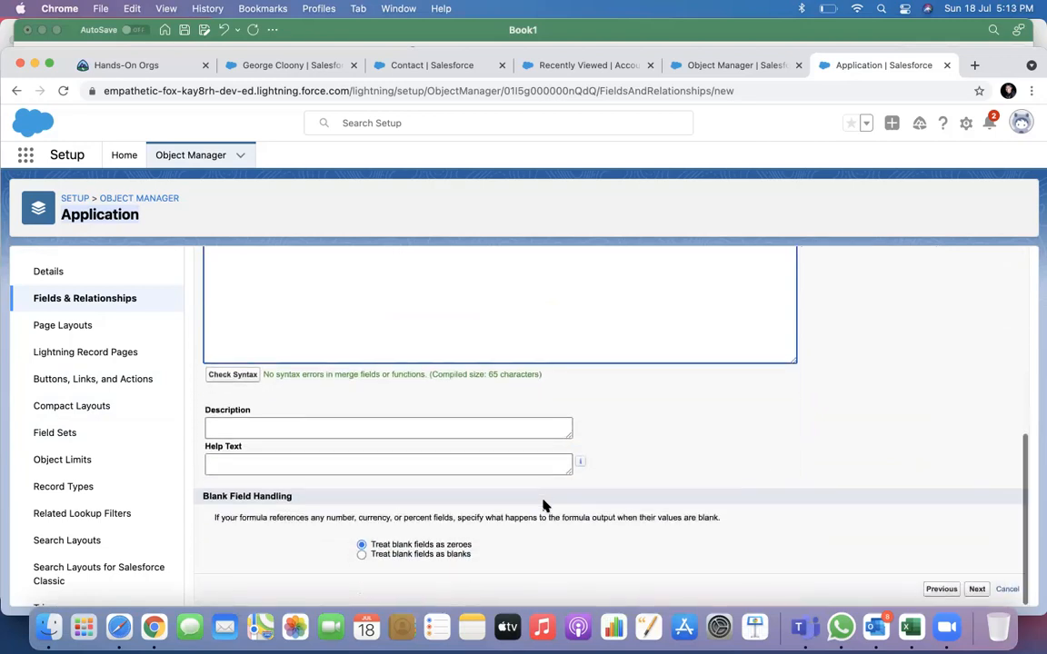
click(976, 591)
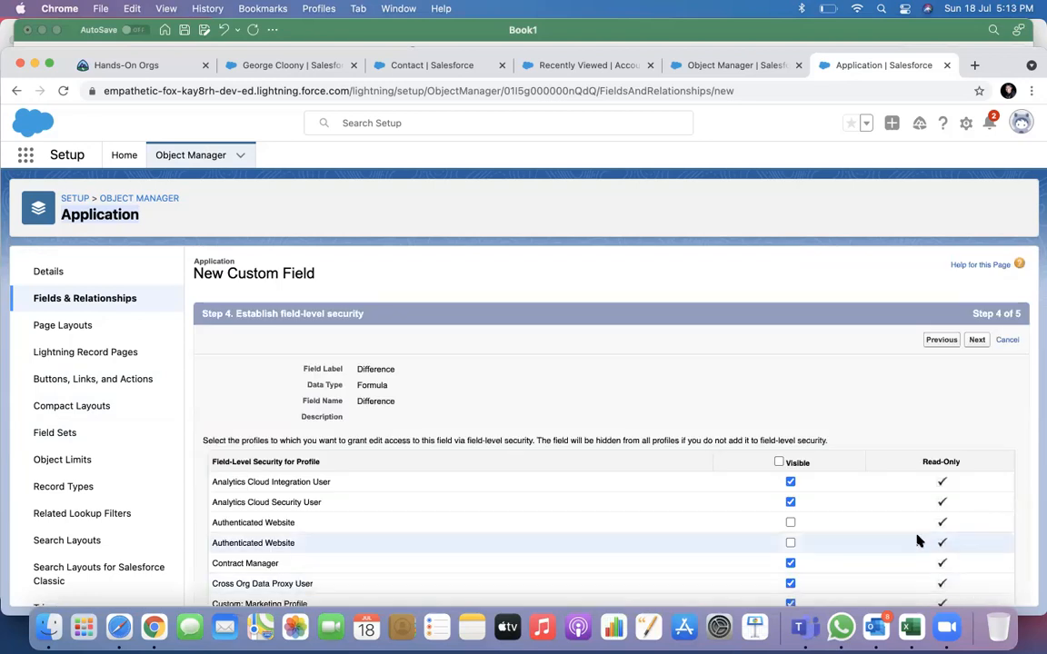
click(977, 340)
click(975, 341)
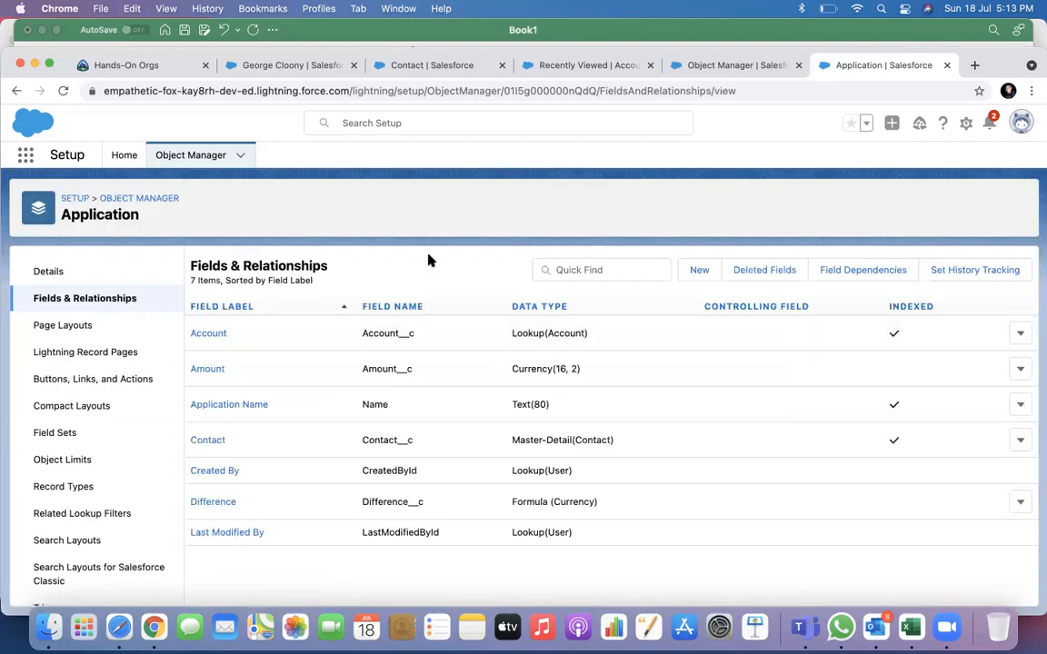
In the Application object's Registration Layout, move Difference and Amount below Account in the Information section's second column, with Amount above Difference.
click(85, 327)
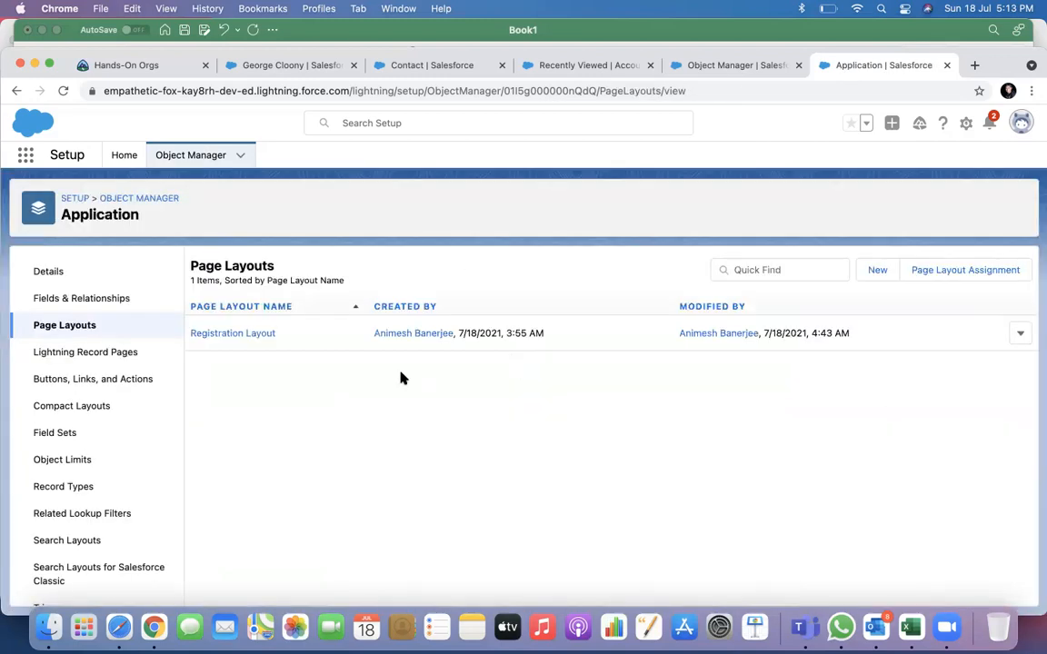
click(245, 334)
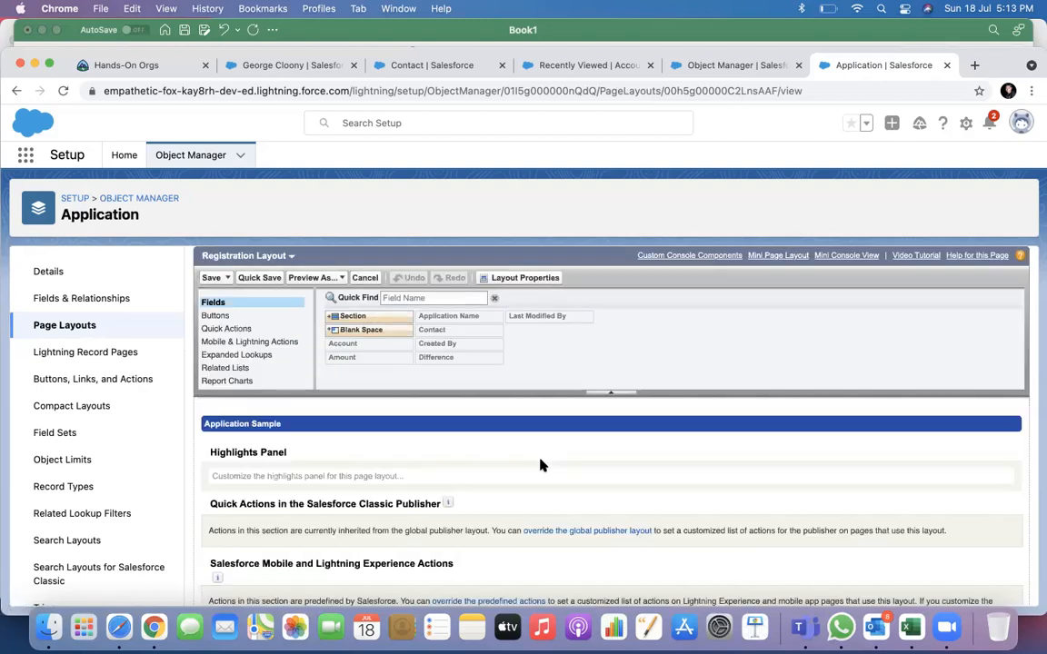
scroll(446, 467, down, 5)
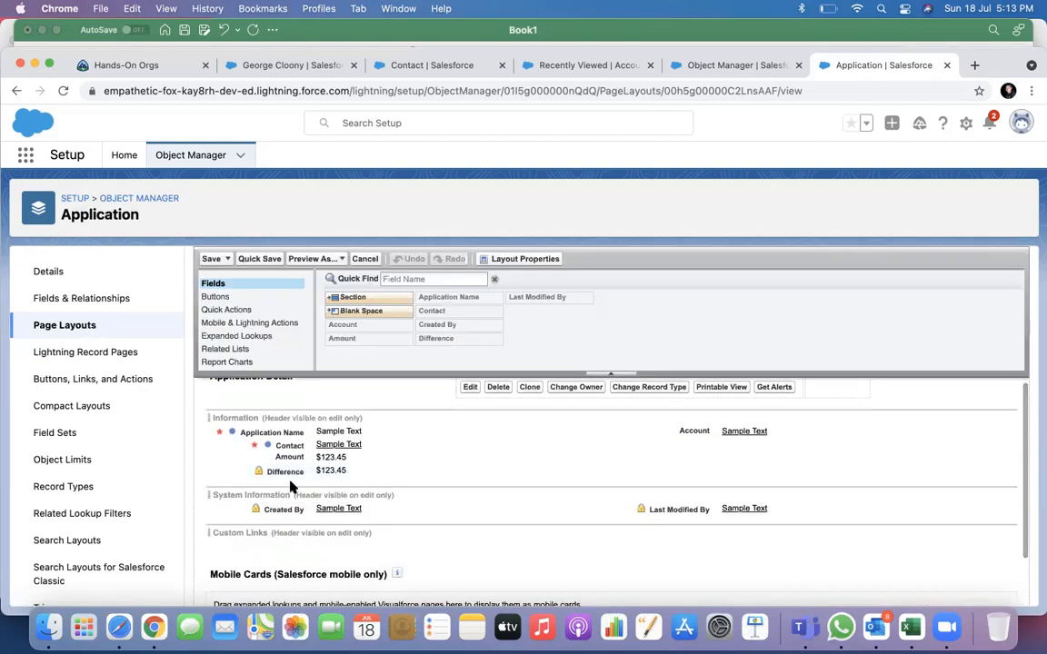
drag(289, 471, 698, 454)
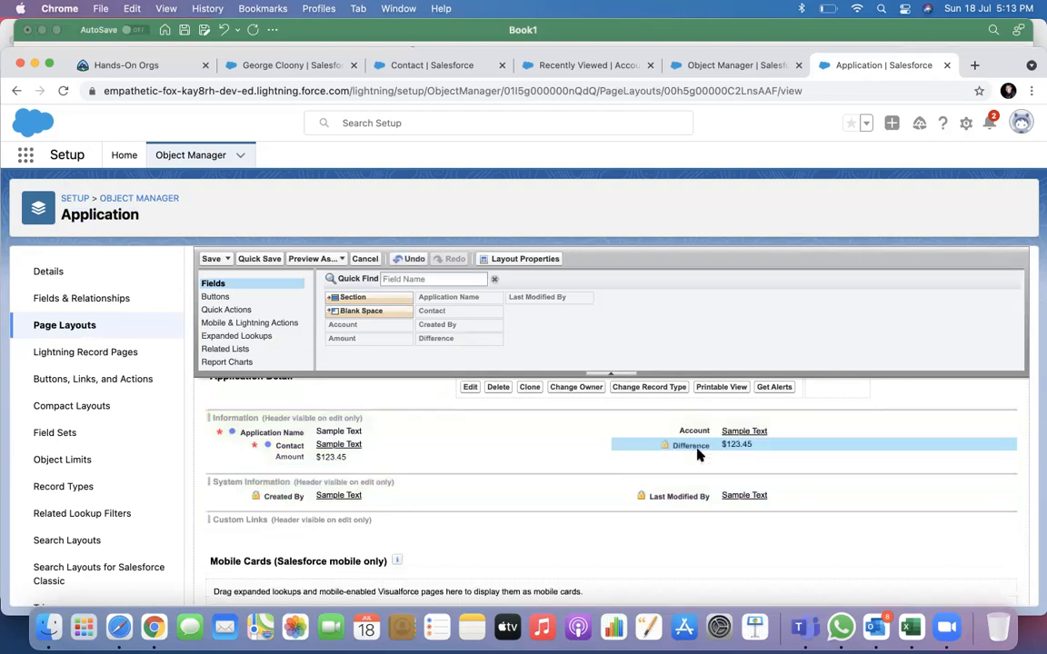
drag(291, 457, 677, 447)
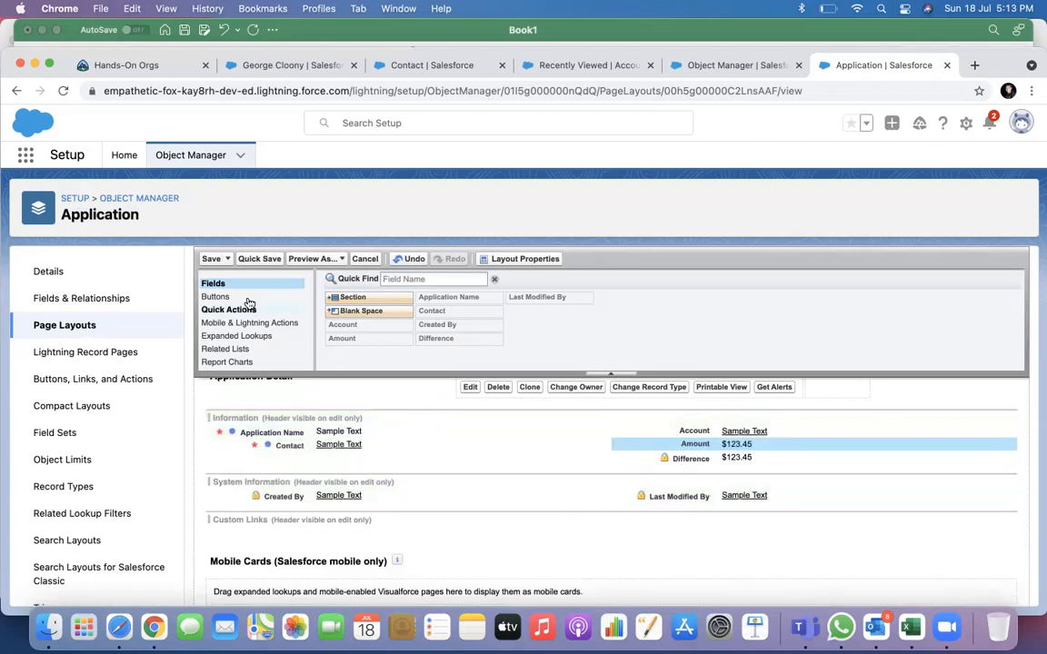
Save the Application object's Registration Layout.
click(212, 259)
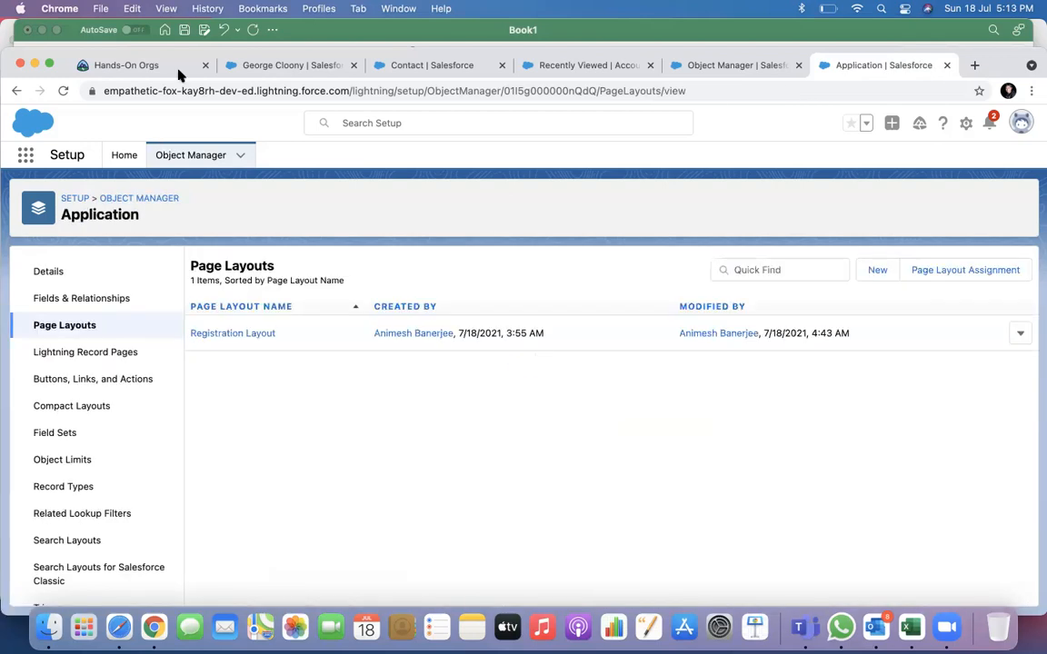
Reload the open contact record and check the Total field in its details.
click(284, 65)
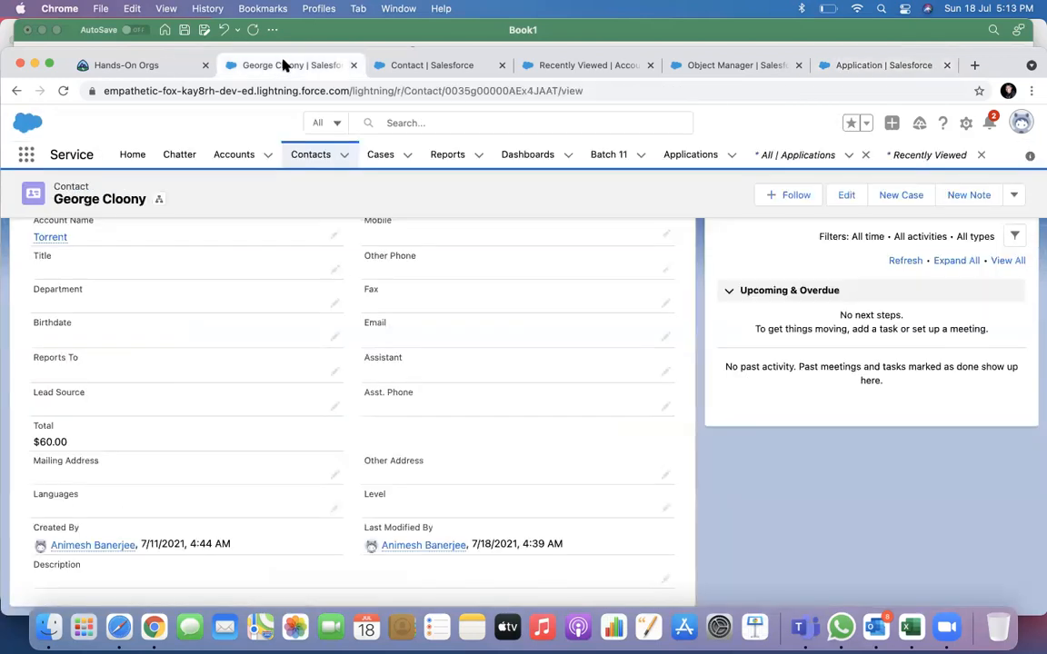
click(63, 92)
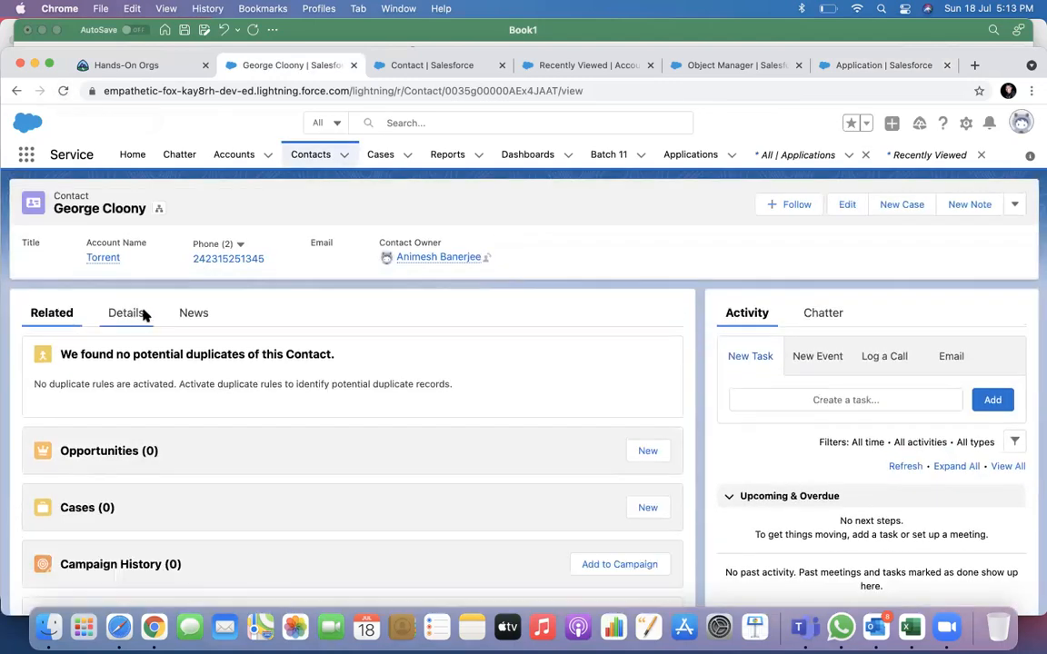
click(127, 314)
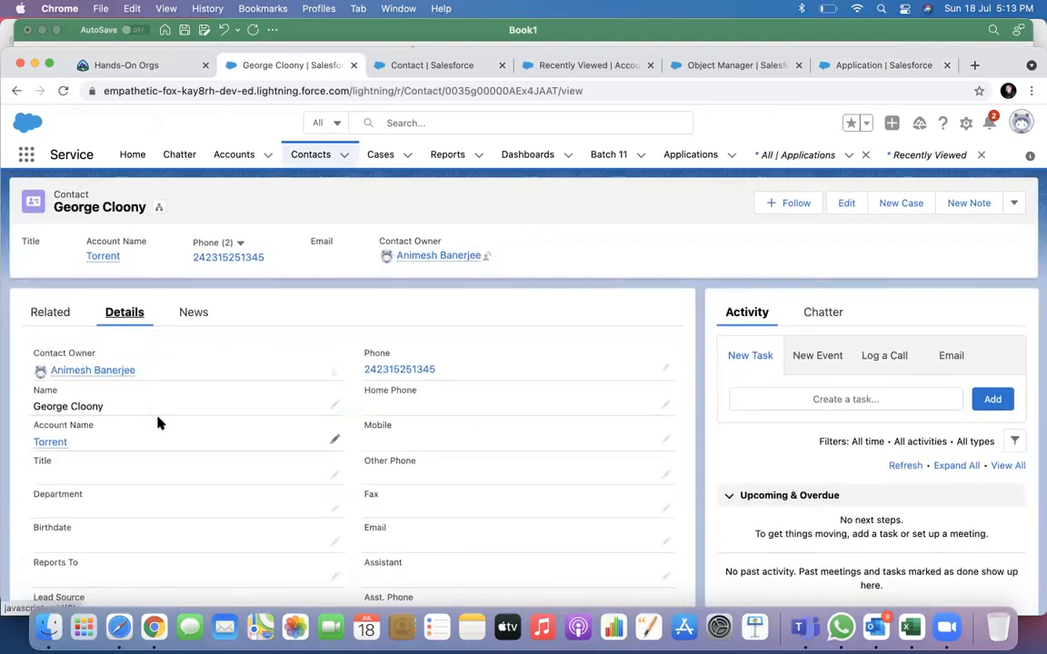
scroll(159, 421, down, 5)
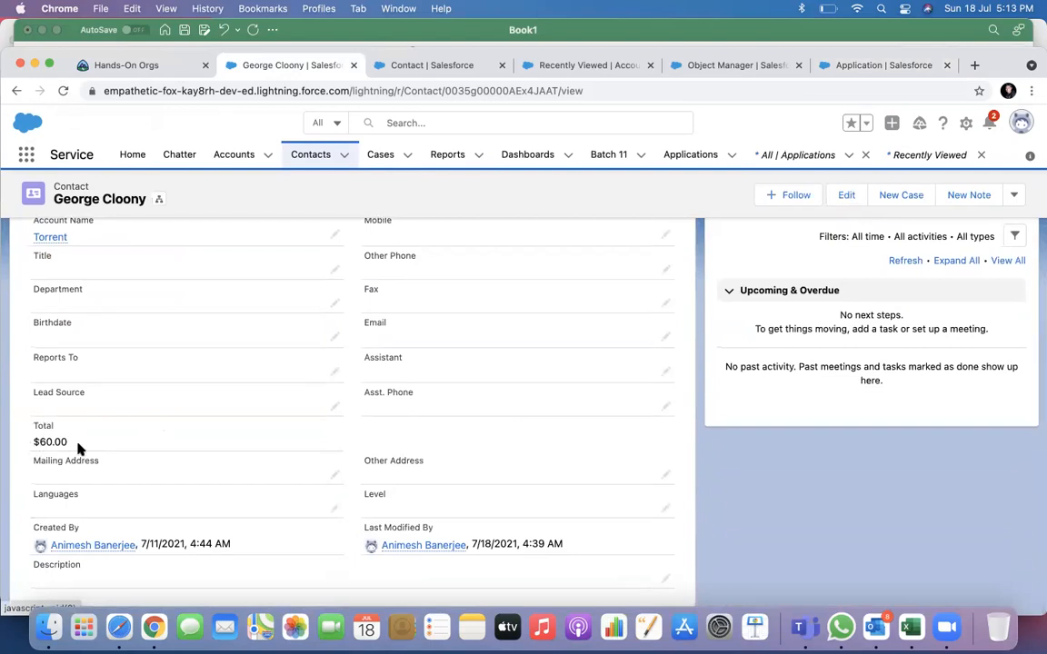
scroll(84, 445, up, 5)
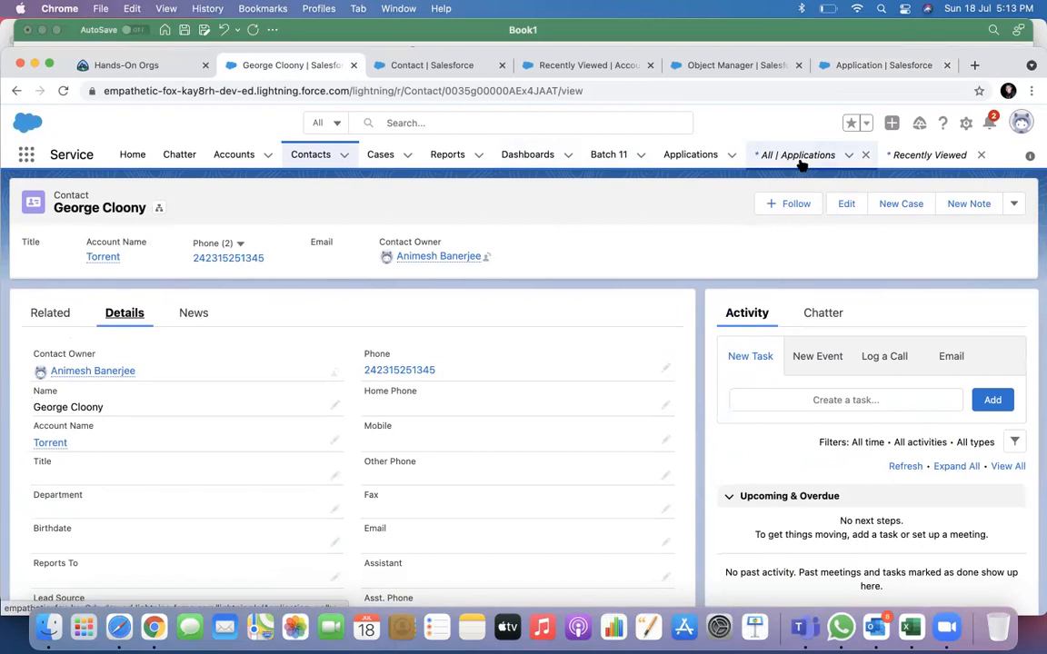
In the All list view of Applications, add Difference to the visible fields.
click(708, 157)
click(167, 209)
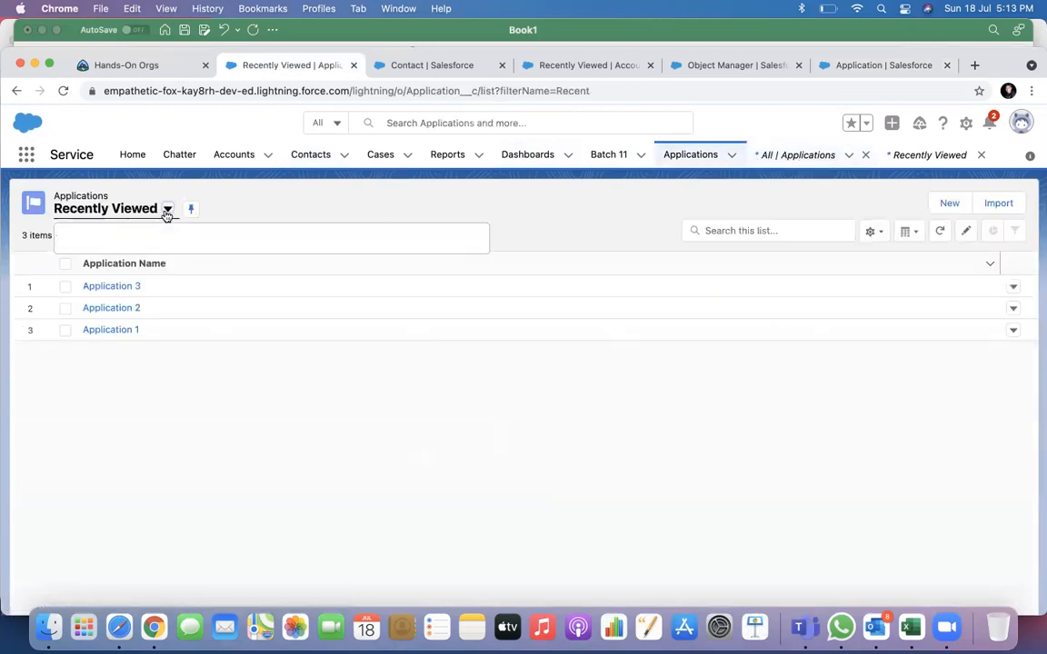
click(114, 257)
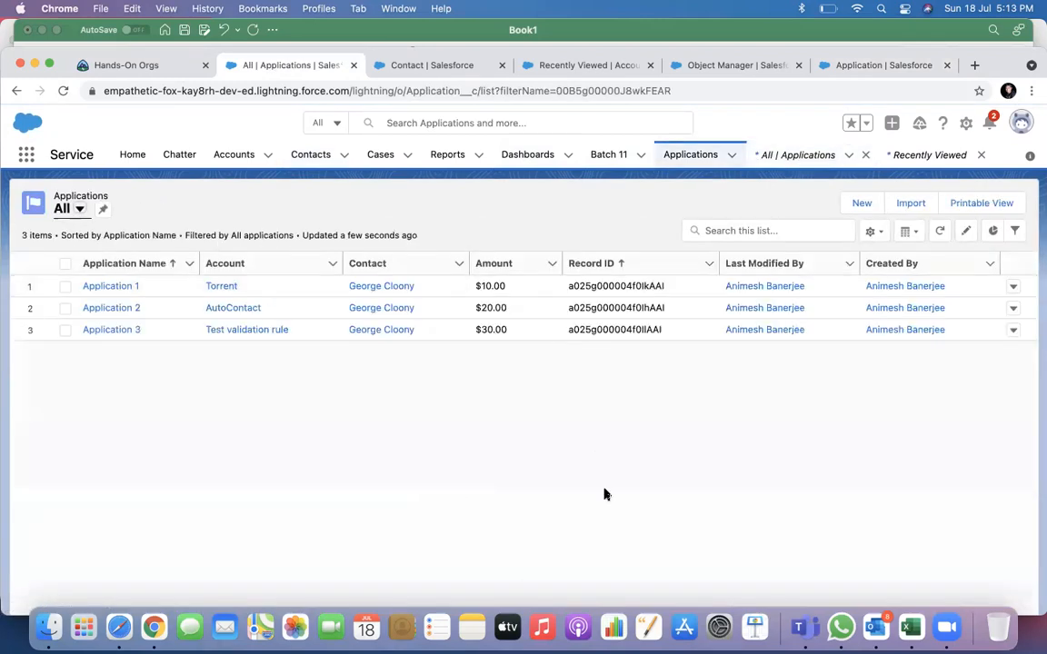
click(884, 234)
click(825, 408)
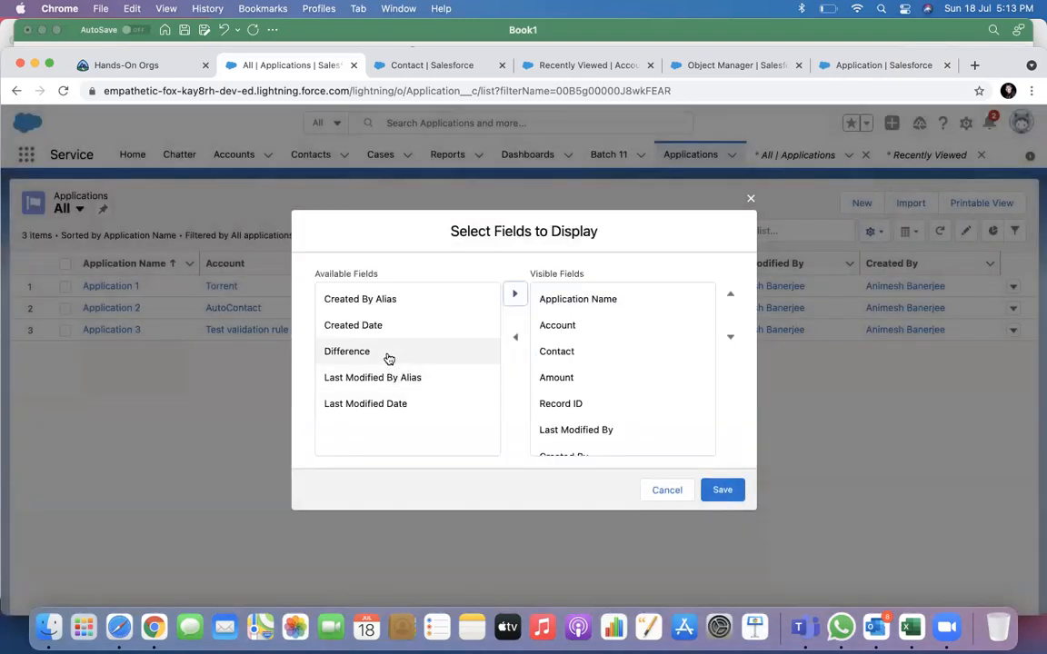
click(388, 356)
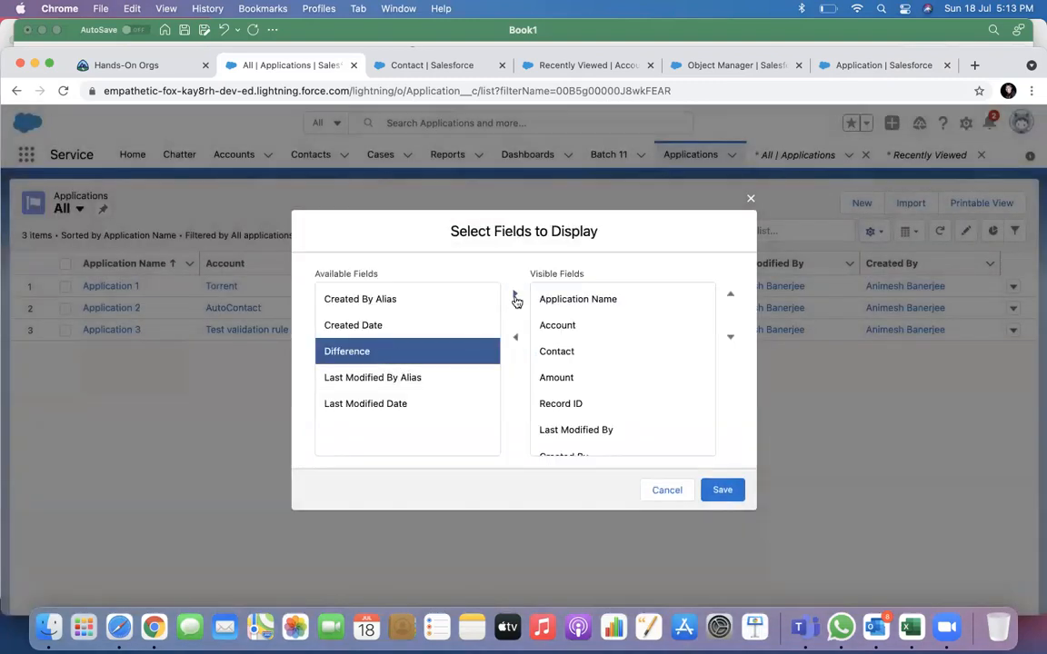
click(514, 293)
Reorder the visible fields so Difference comes directly after Amount, and save the list view's columns.
click(733, 297)
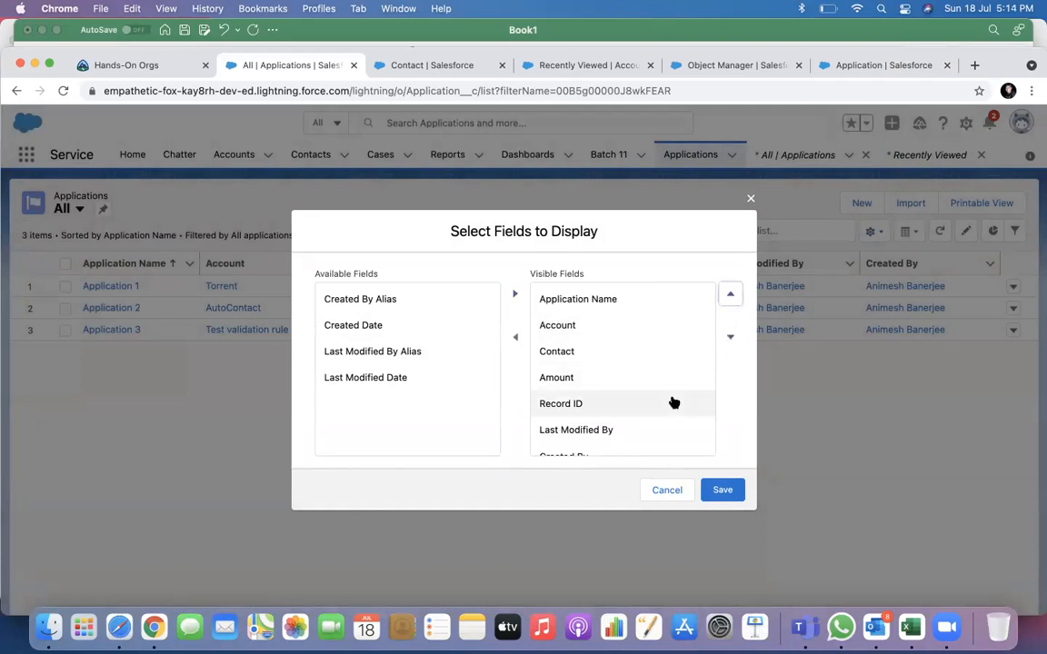
scroll(655, 414, down, 2)
click(627, 439)
click(732, 296)
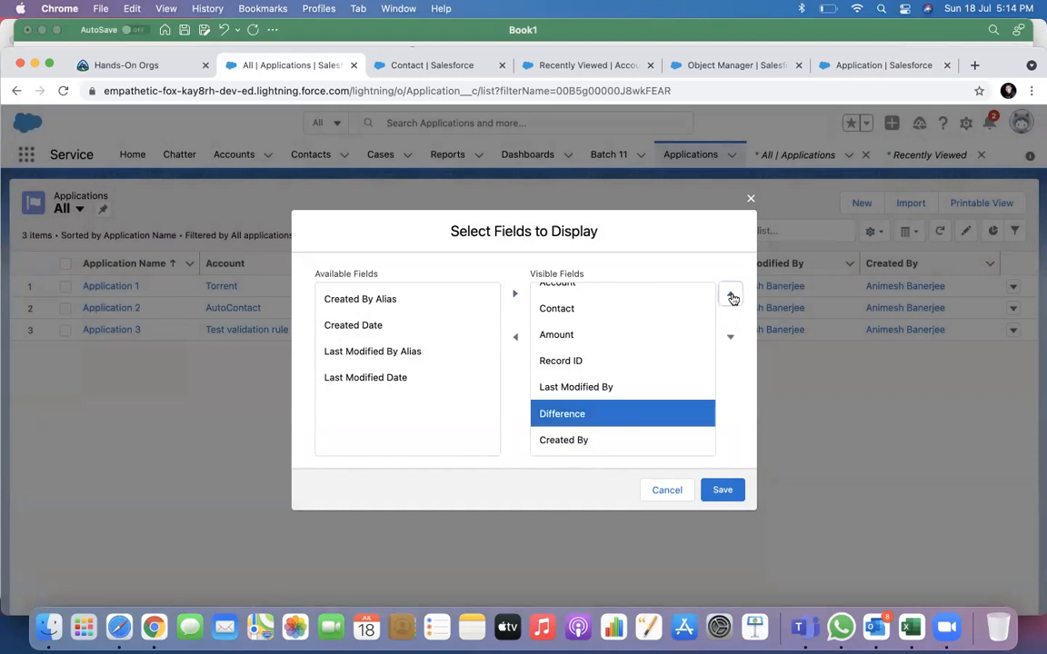
click(733, 297)
click(732, 296)
click(733, 296)
click(731, 336)
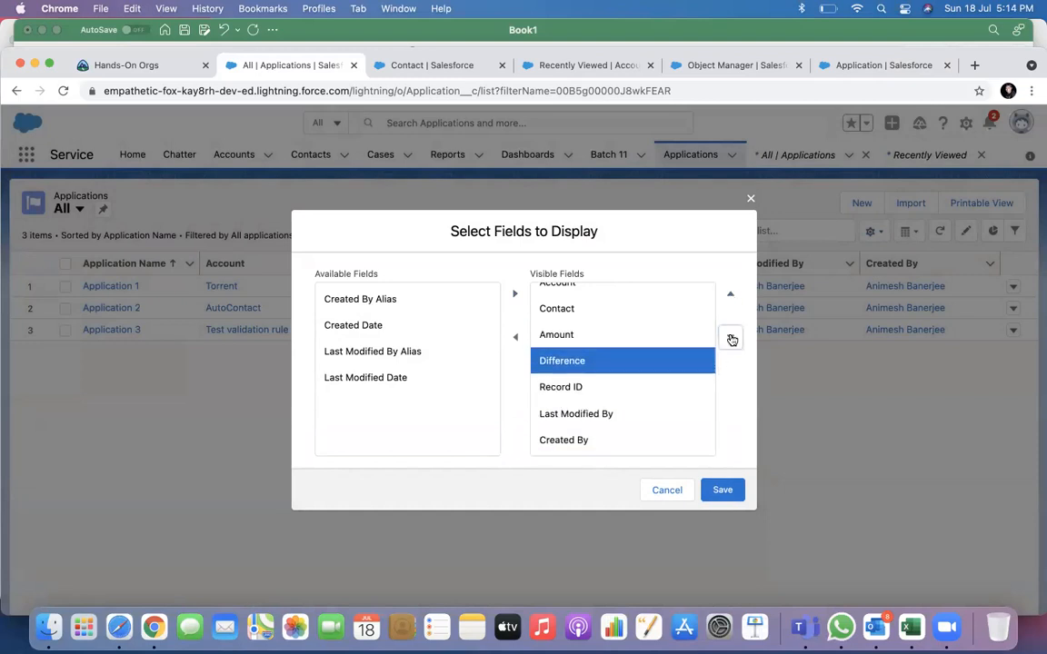
click(722, 490)
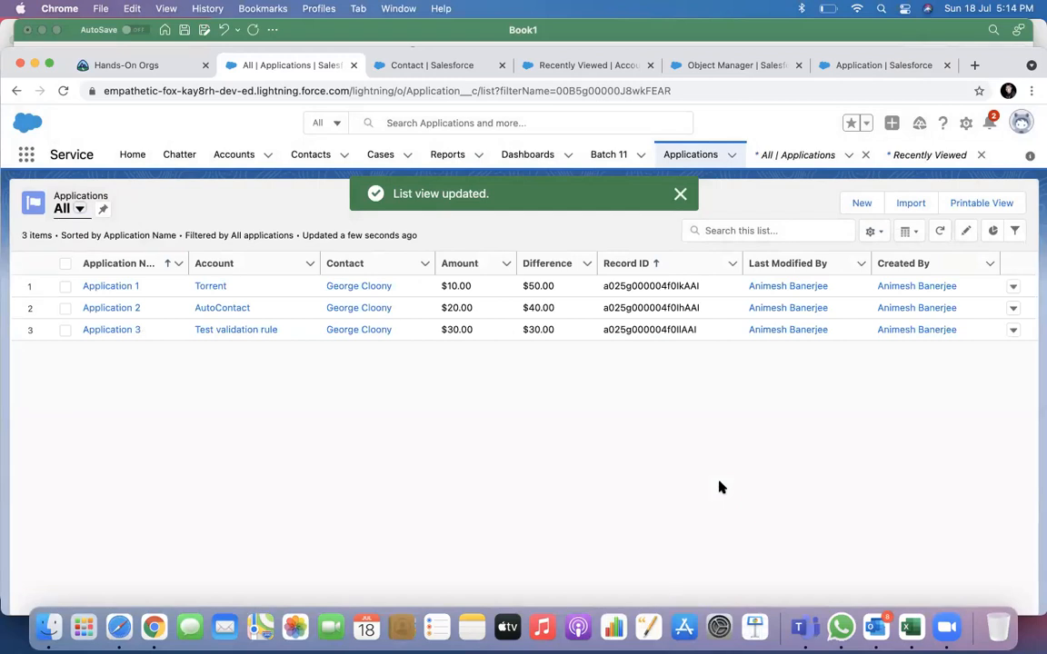
Set the Amount of the Application 1 record to 50 and save the record.
click(121, 287)
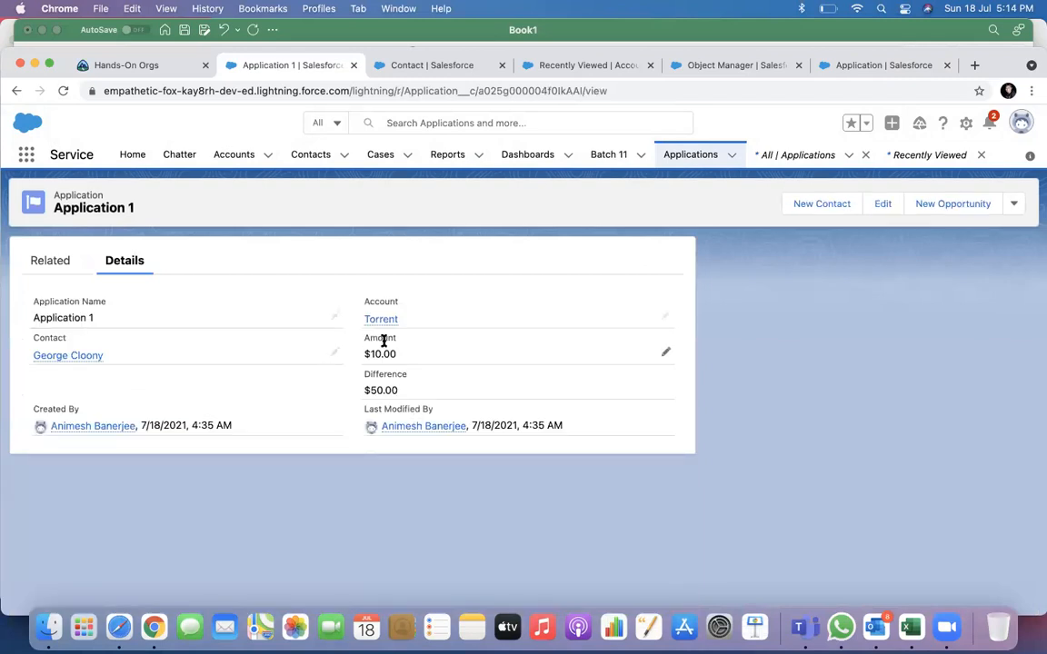
click(883, 207)
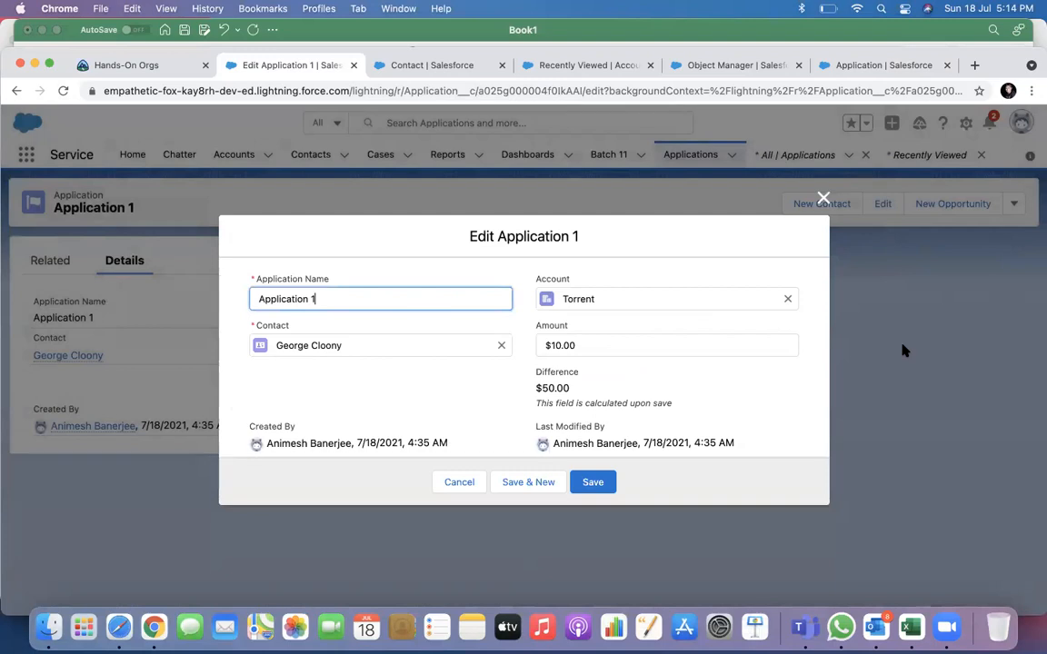
drag(518, 363, 686, 404)
click(625, 392)
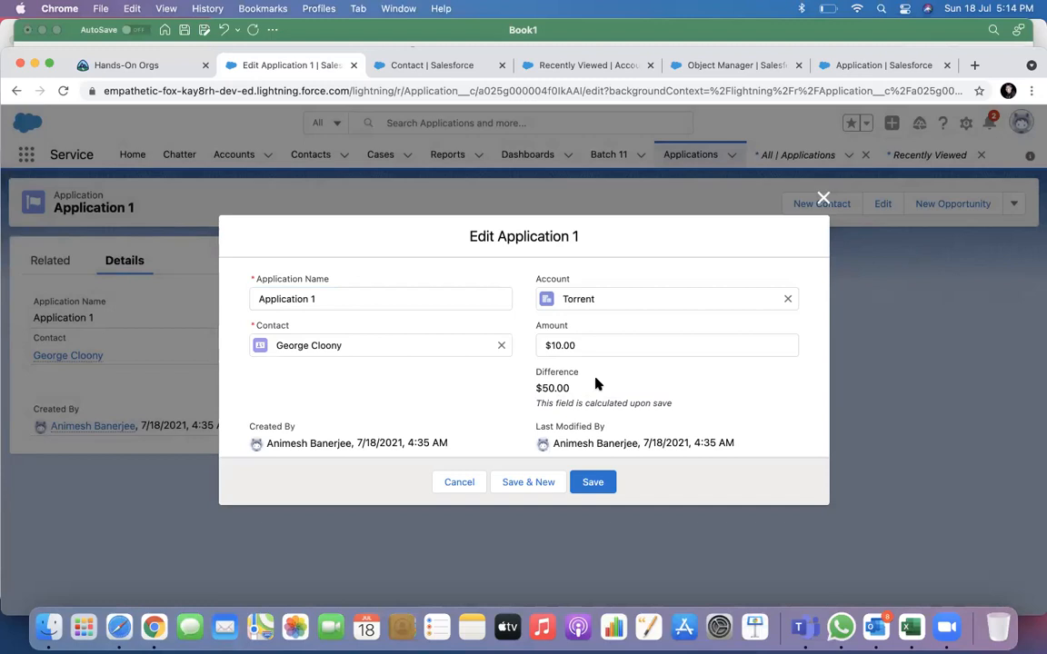
click(580, 346)
text(50)
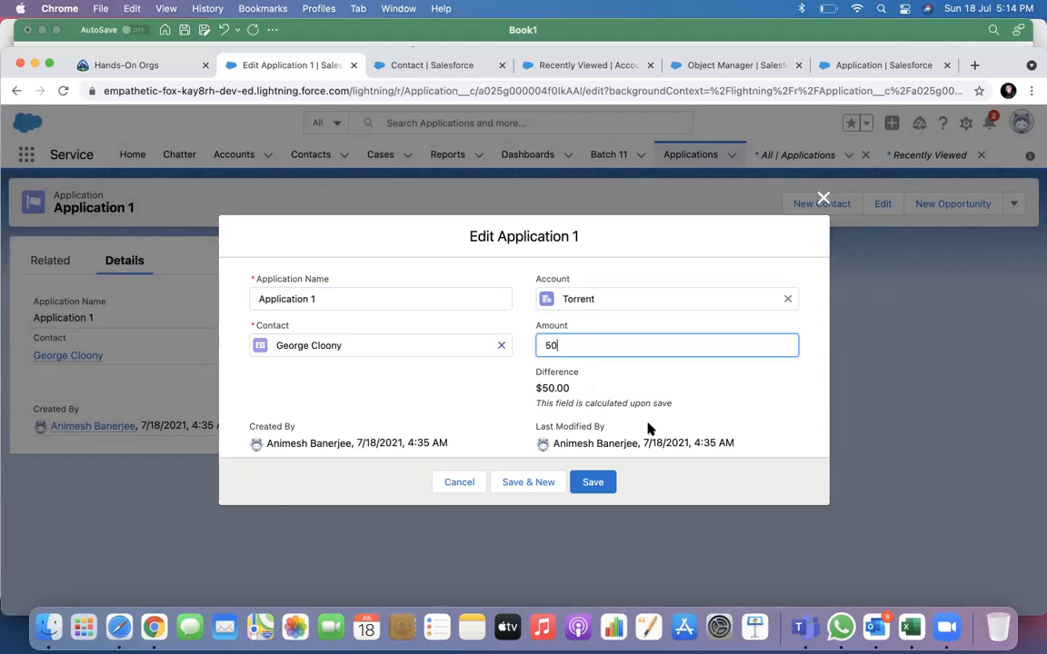
click(591, 485)
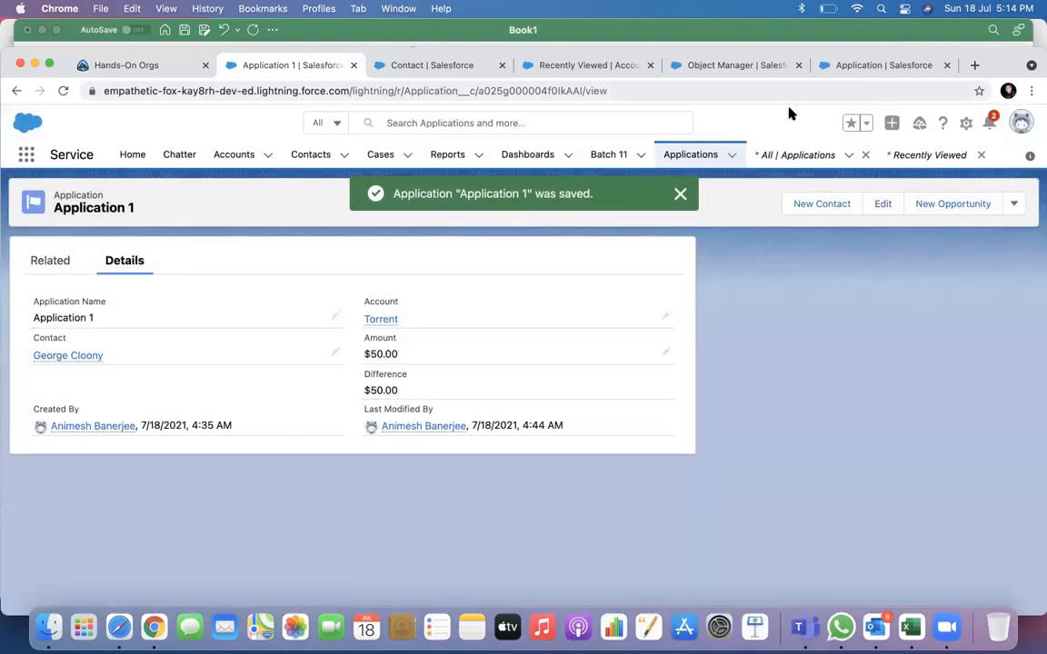
Return to the All list view of Applications to check the recalculated Difference of each application.
click(696, 156)
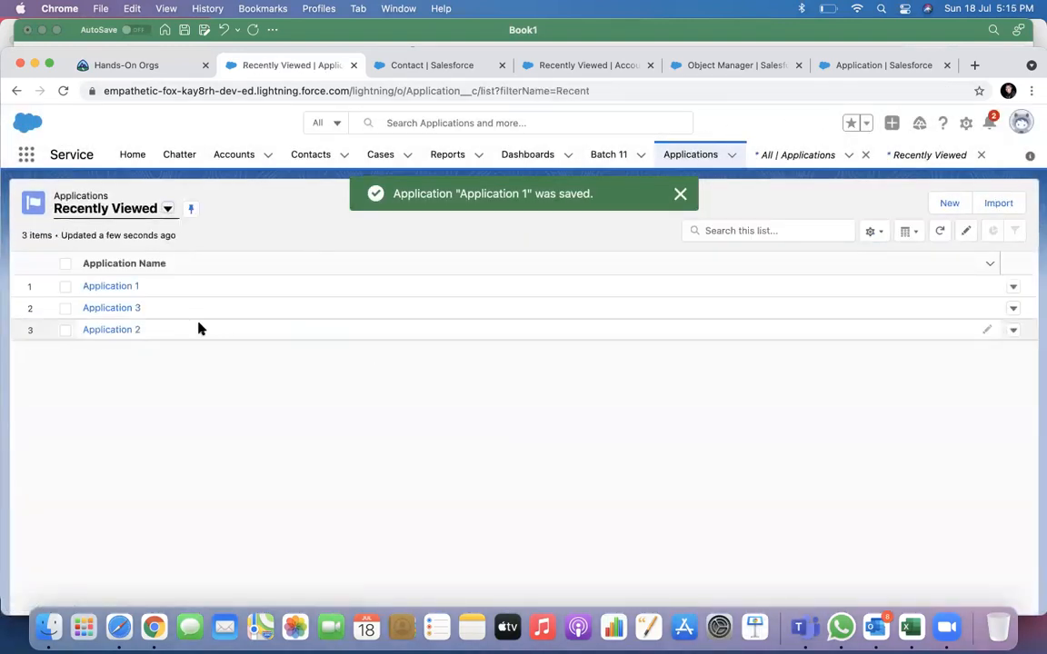
click(167, 208)
click(135, 259)
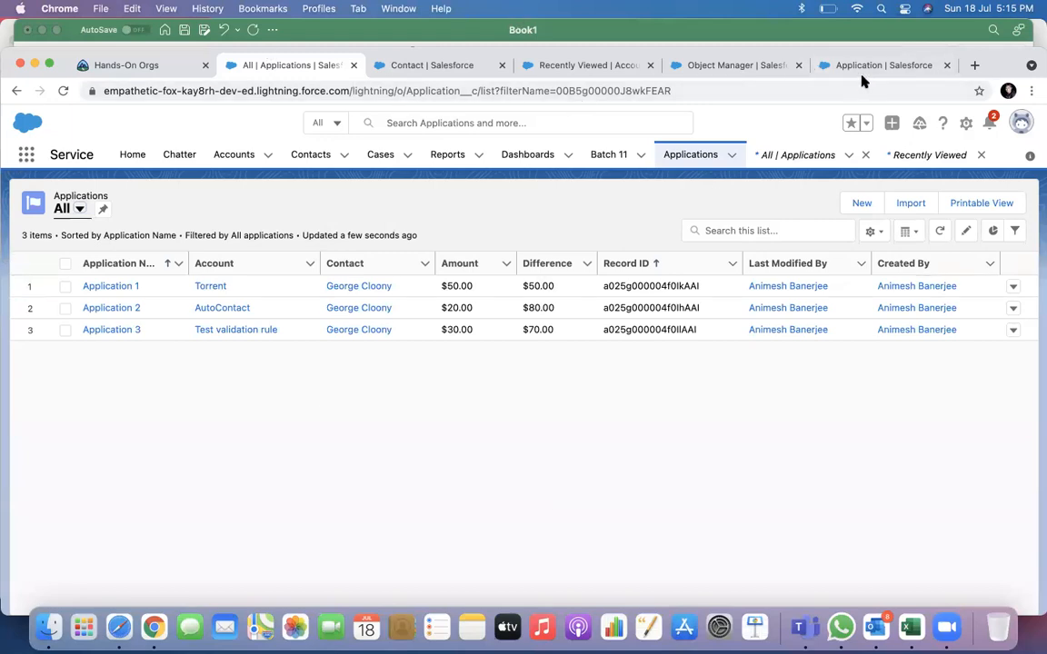
Open Setup, find the Application object in the Object Manager, and start a new custom field on it.
click(965, 125)
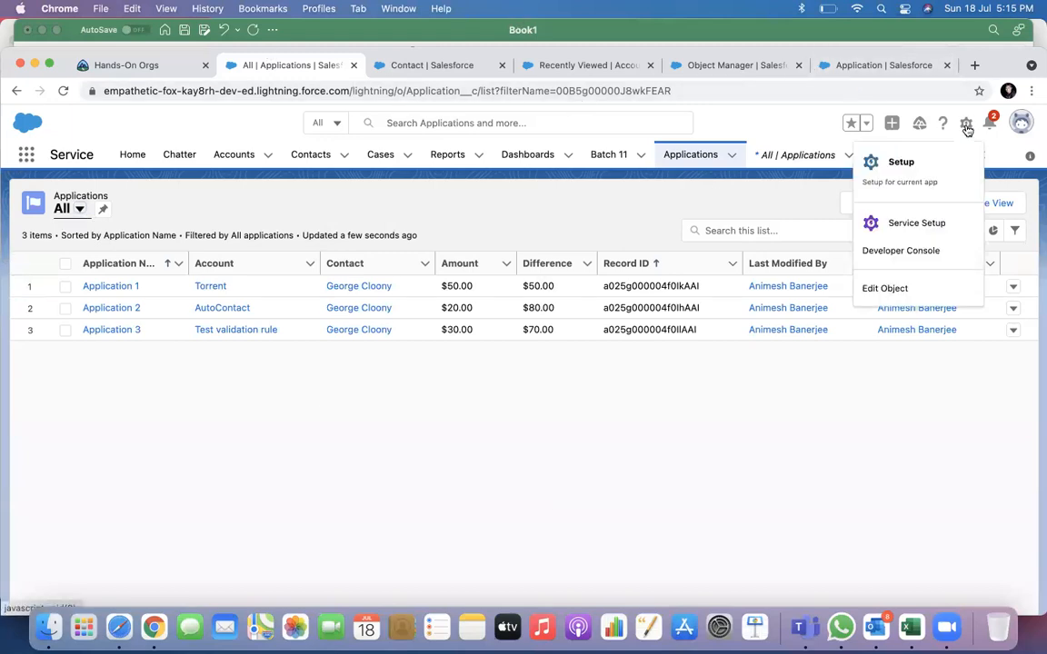
click(914, 169)
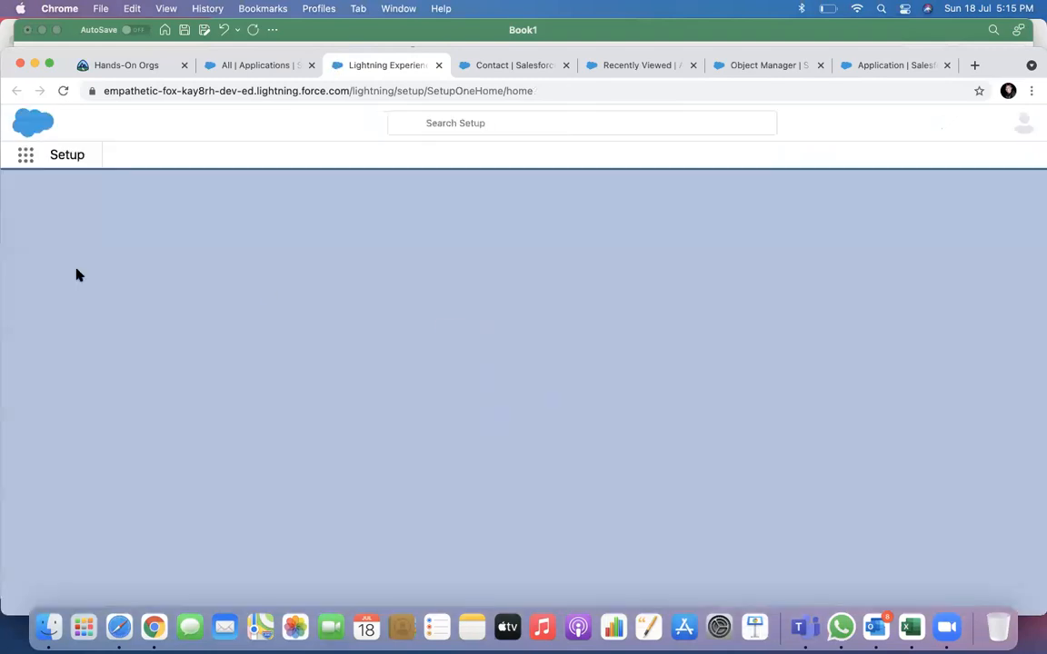
click(172, 157)
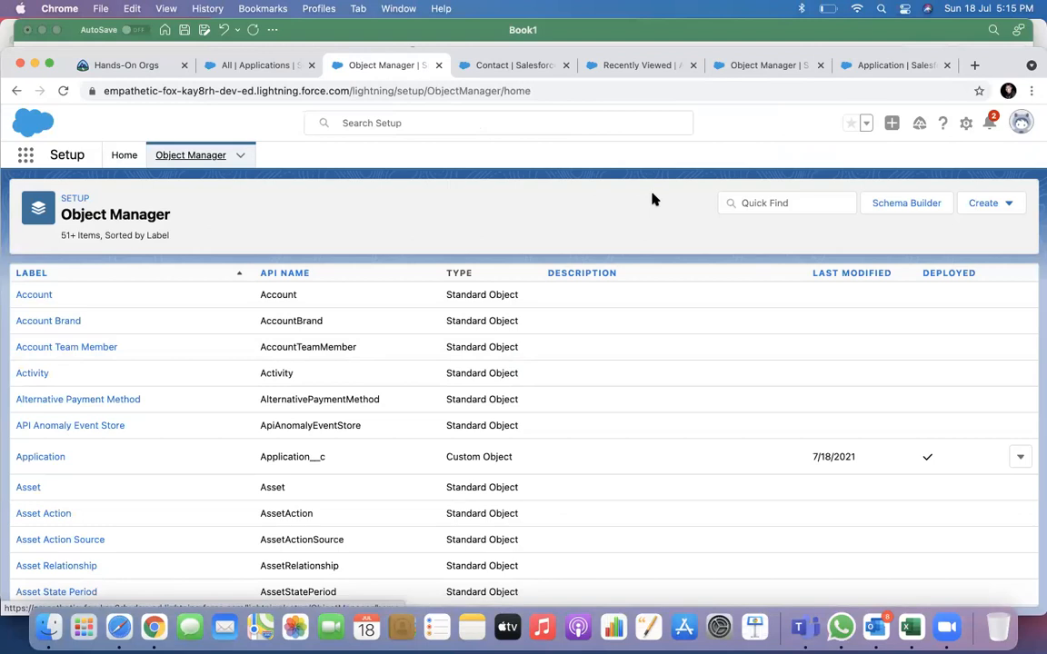
click(754, 202)
text(applic)
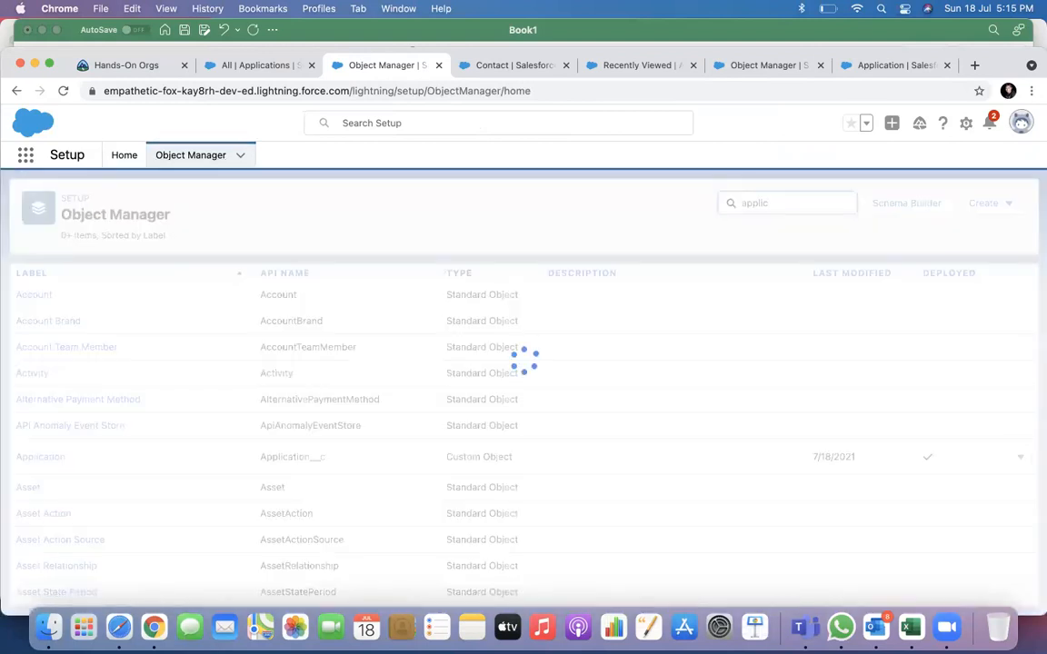
text(a)
click(41, 300)
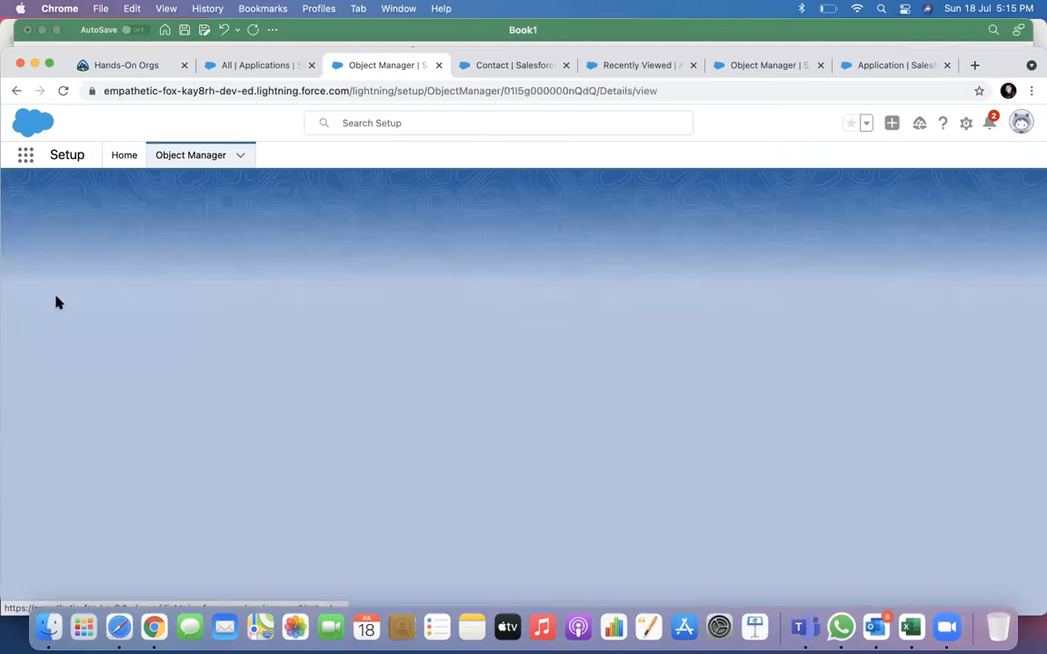
click(84, 299)
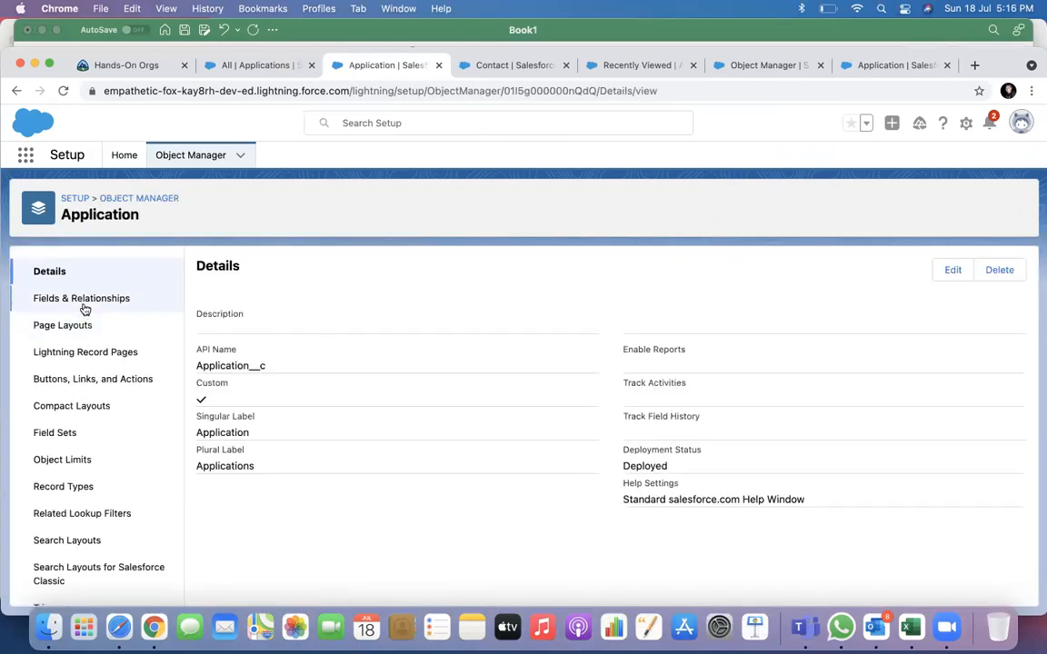
click(697, 272)
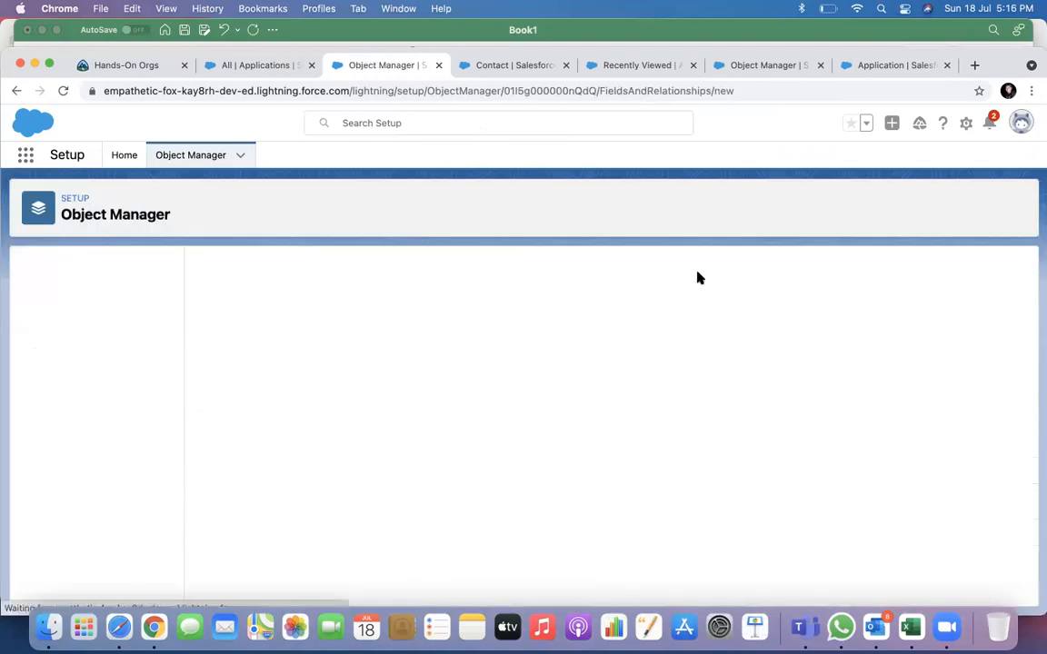
Examine the data types offered for a new custom field on Application, from Auto Number through URL.
scroll(633, 356, down, 10)
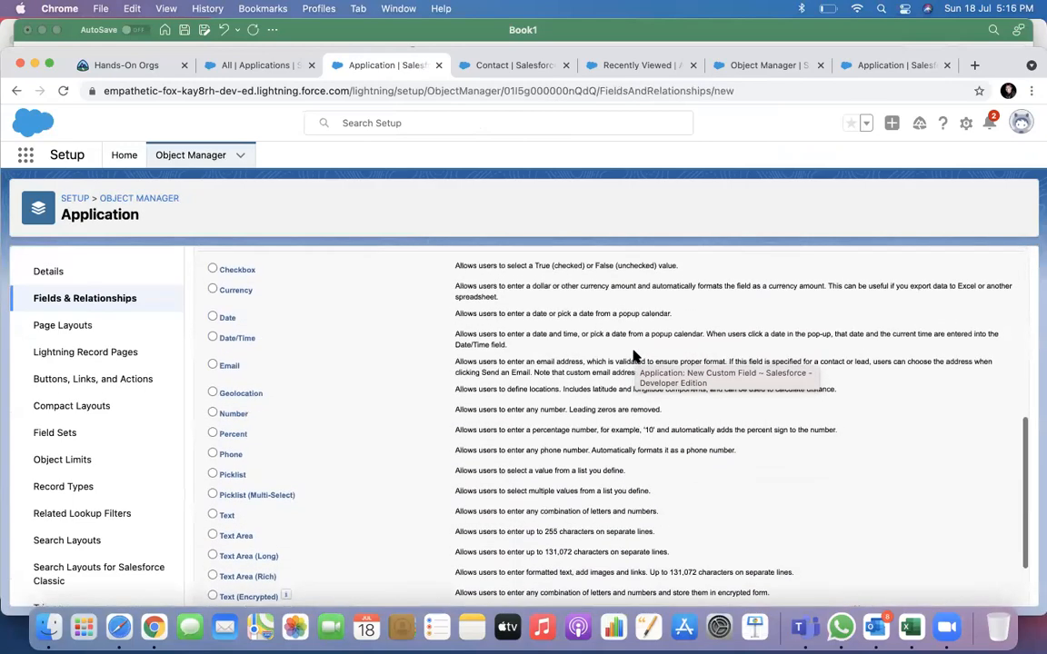
scroll(480, 337, up, 10)
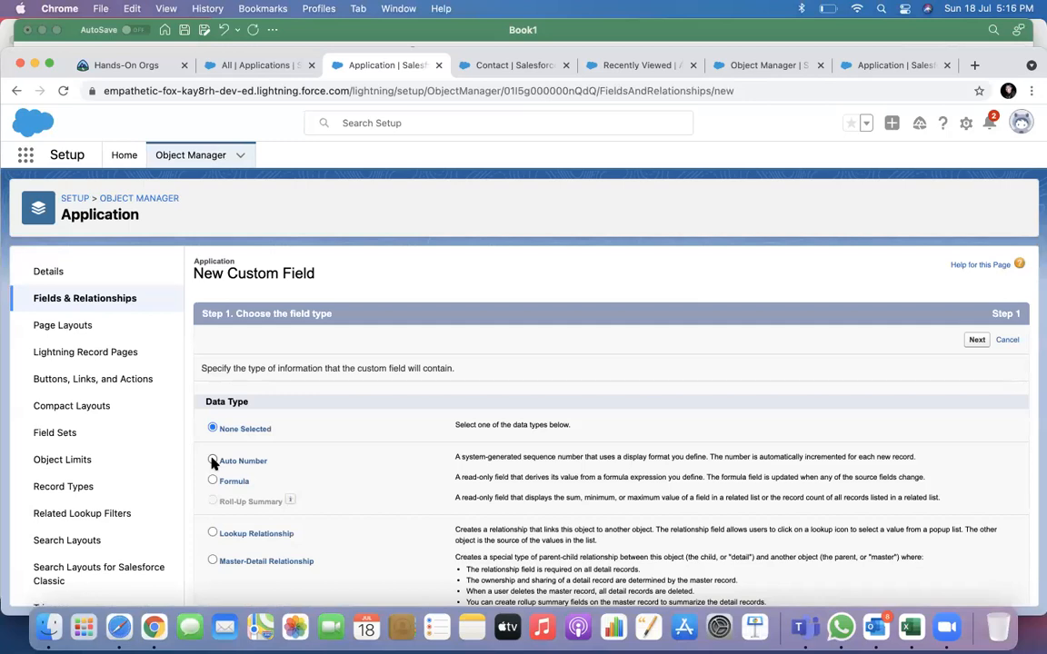
scroll(212, 462, down, 8)
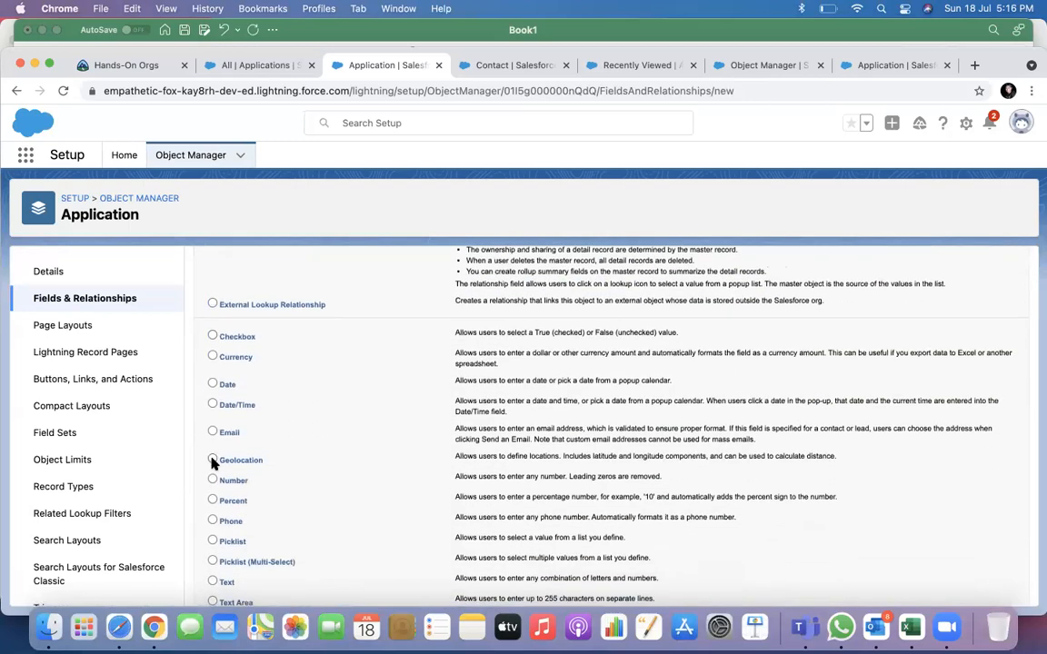
scroll(212, 462, down, 3)
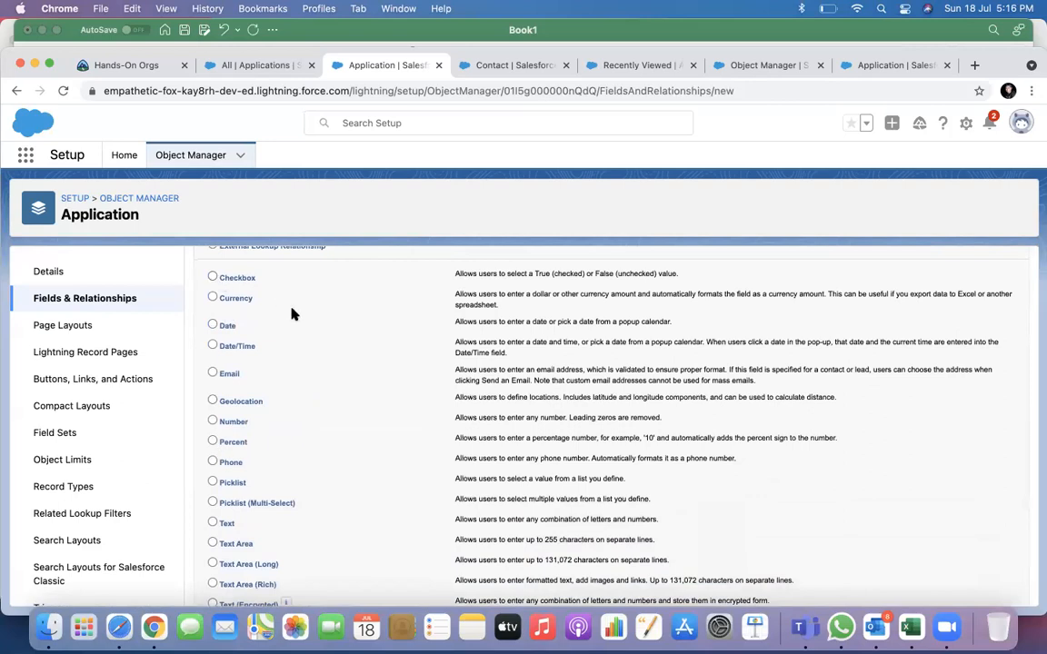
scroll(291, 312, down, 1)
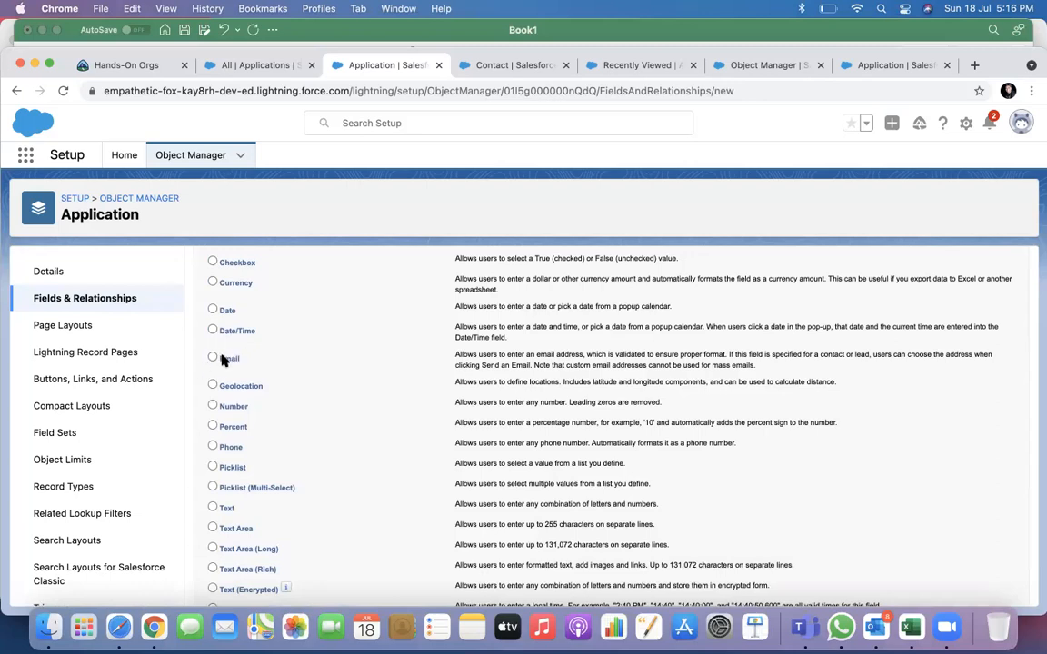
scroll(351, 400, down, 2)
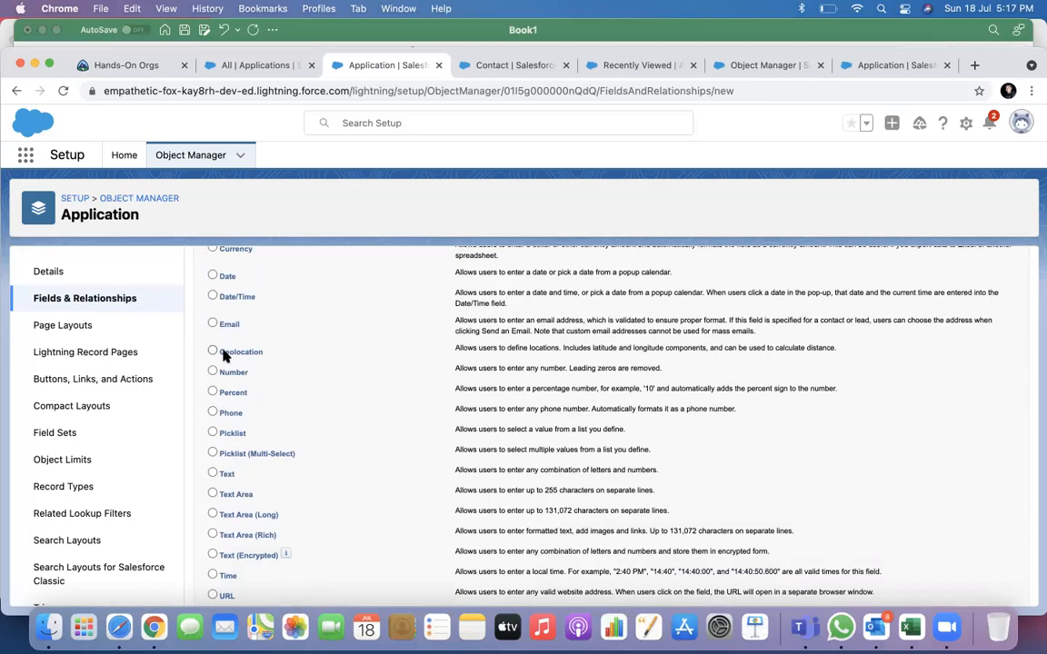
scroll(225, 356, down, 1)
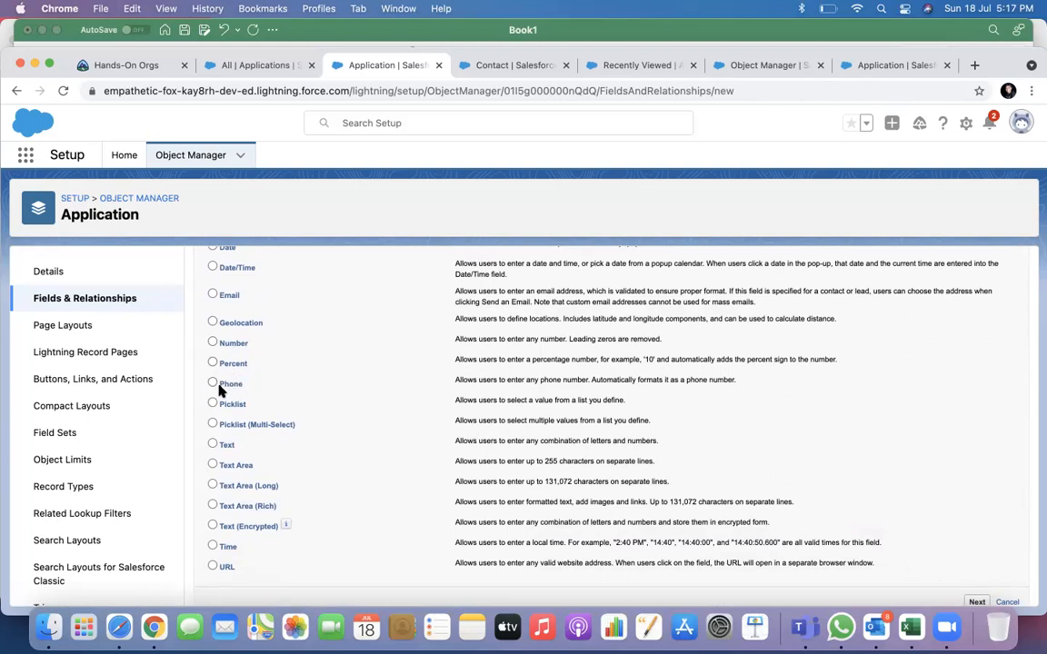
Choose the Picklist data type for the new field, set it to use manually entered values, and label it "My values".
scroll(227, 391, down, 1)
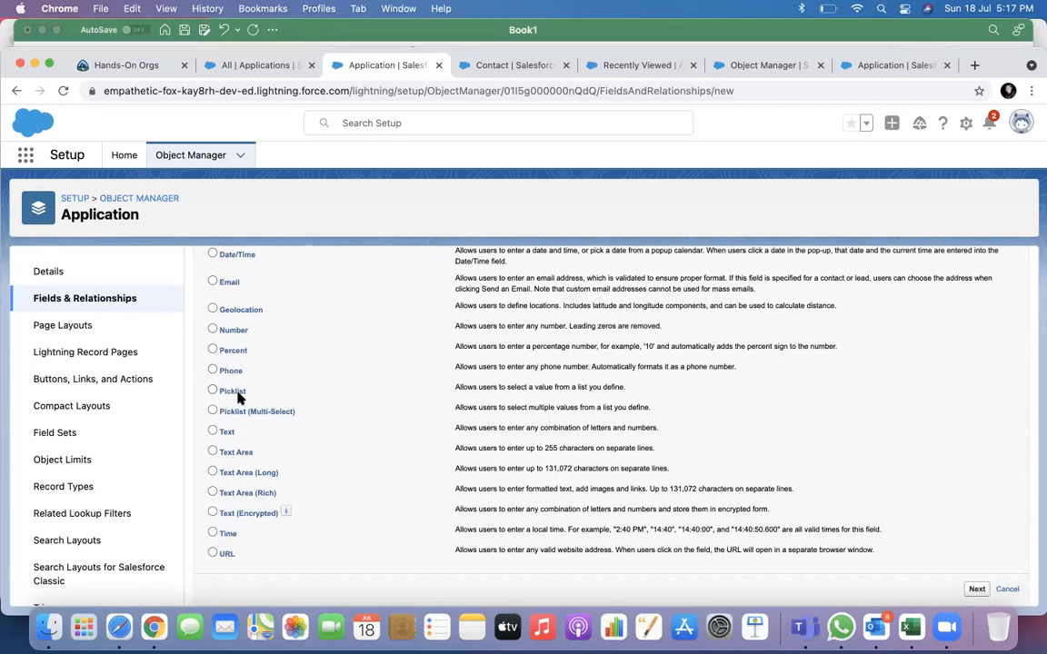
click(241, 397)
click(974, 588)
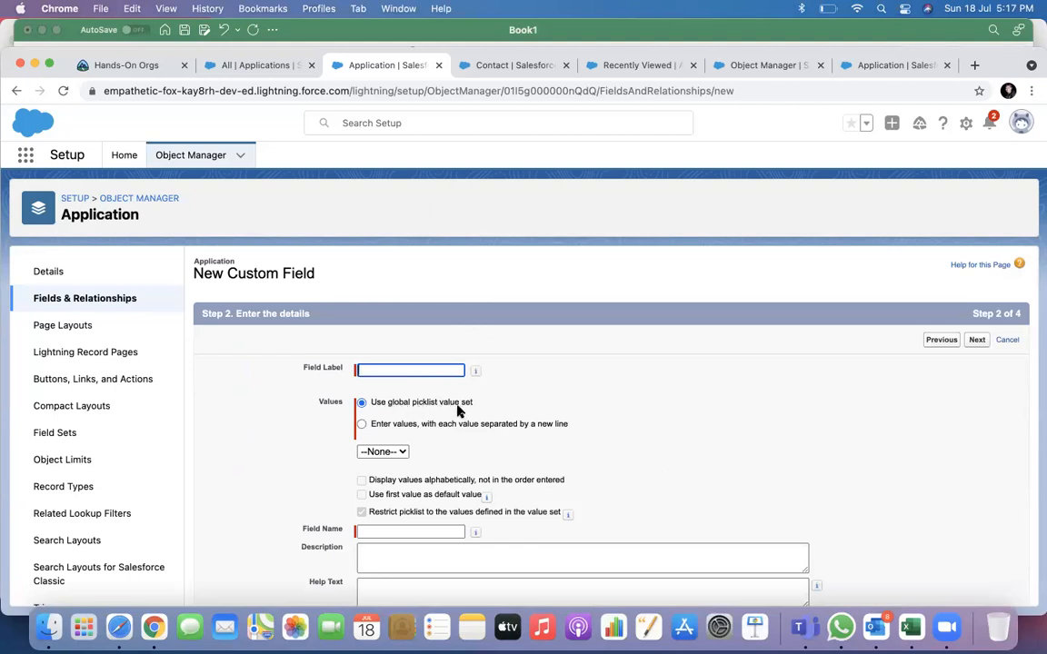
click(397, 425)
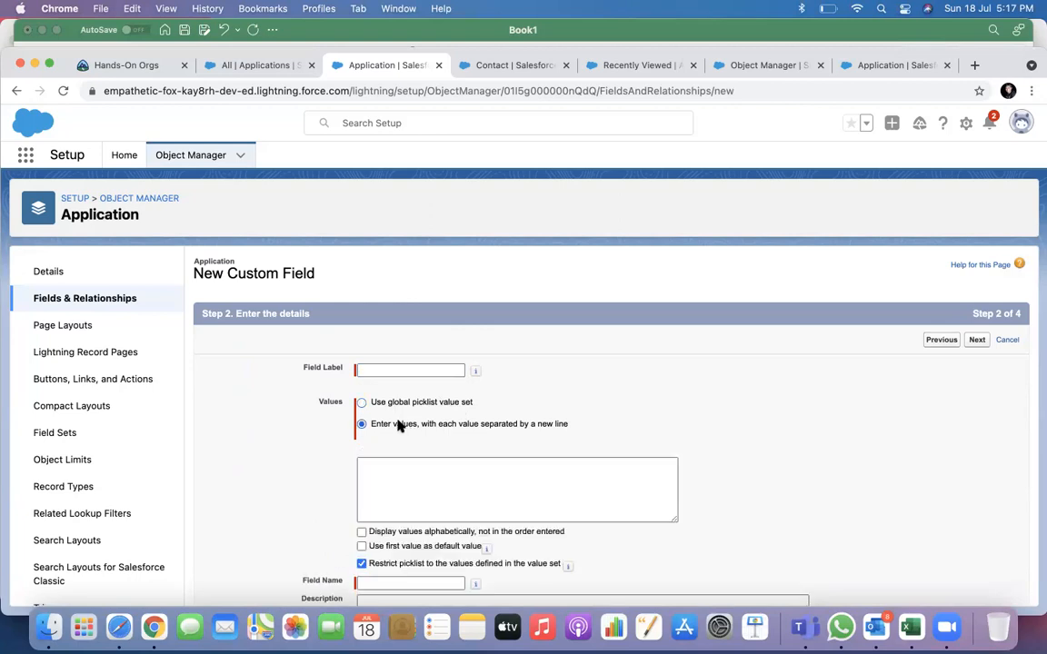
click(374, 368)
text(My values)
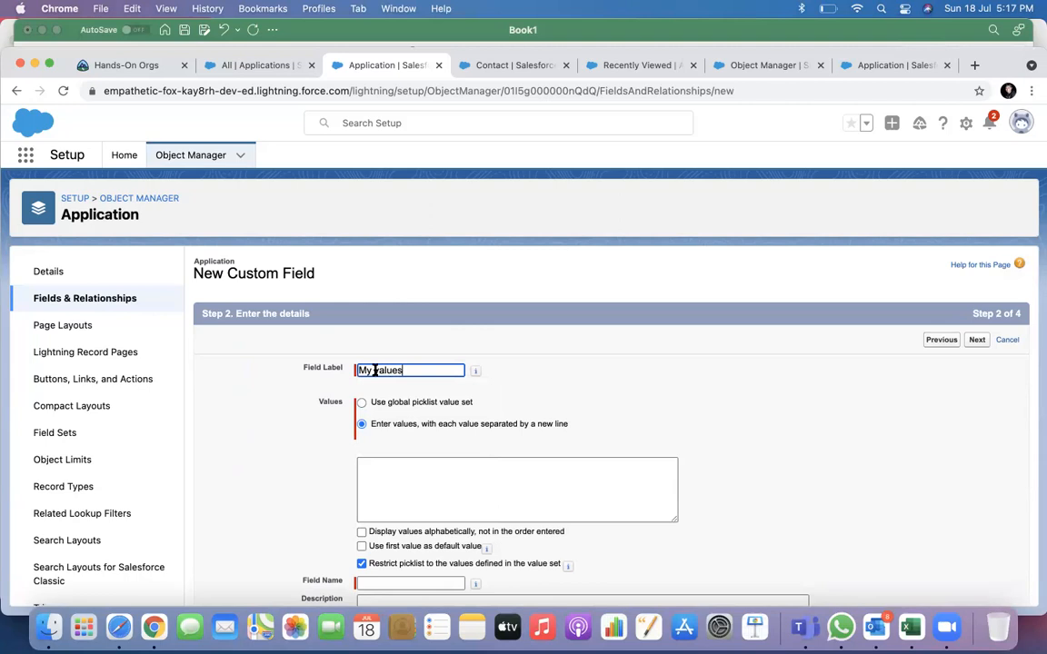
Enter "Value 1" and "Value 2" on separate lines as the picklist values of My values.
click(411, 477)
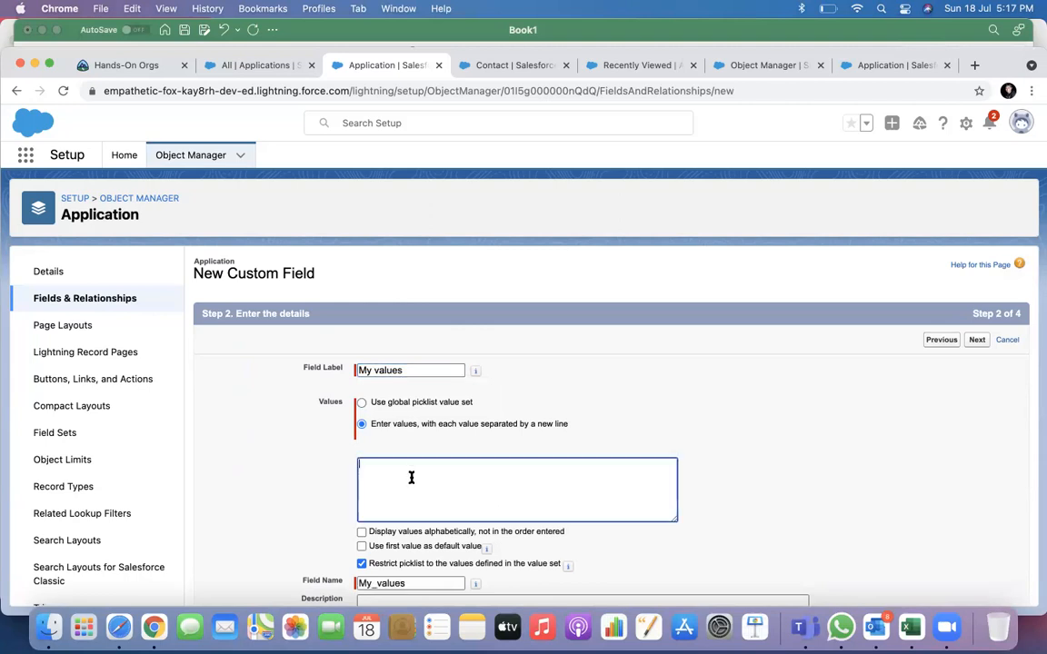
text(Value 1 )
text(V)
text(alues)
key(BackSpace)
text(2)
scroll(599, 418, down, 5)
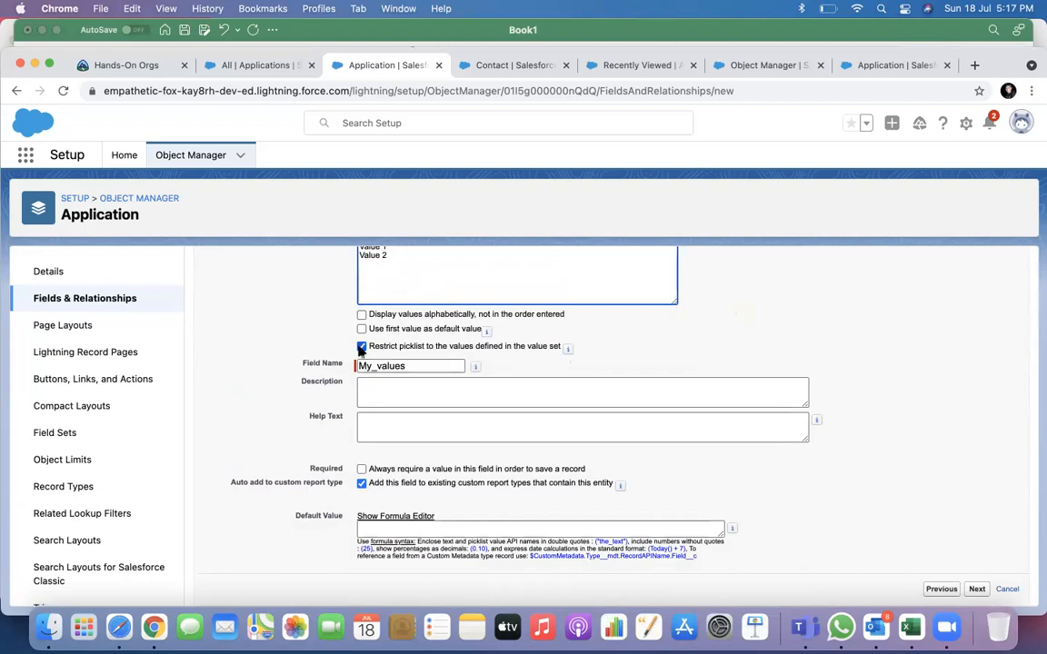
Make the My values field visible to all profiles and save it with the default page layout assignment.
click(975, 588)
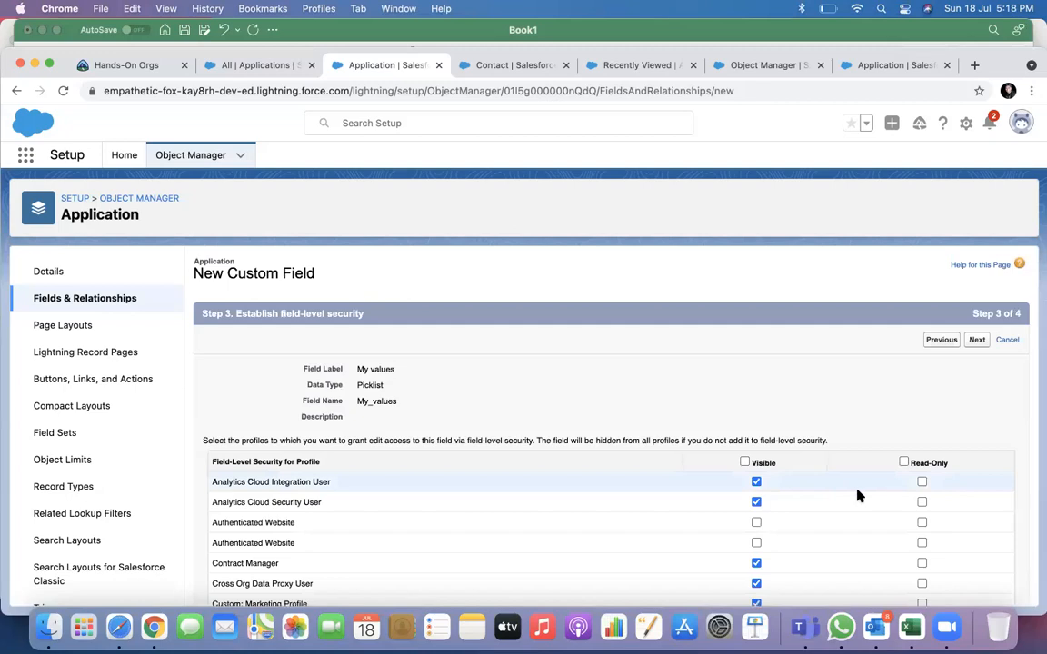
click(745, 461)
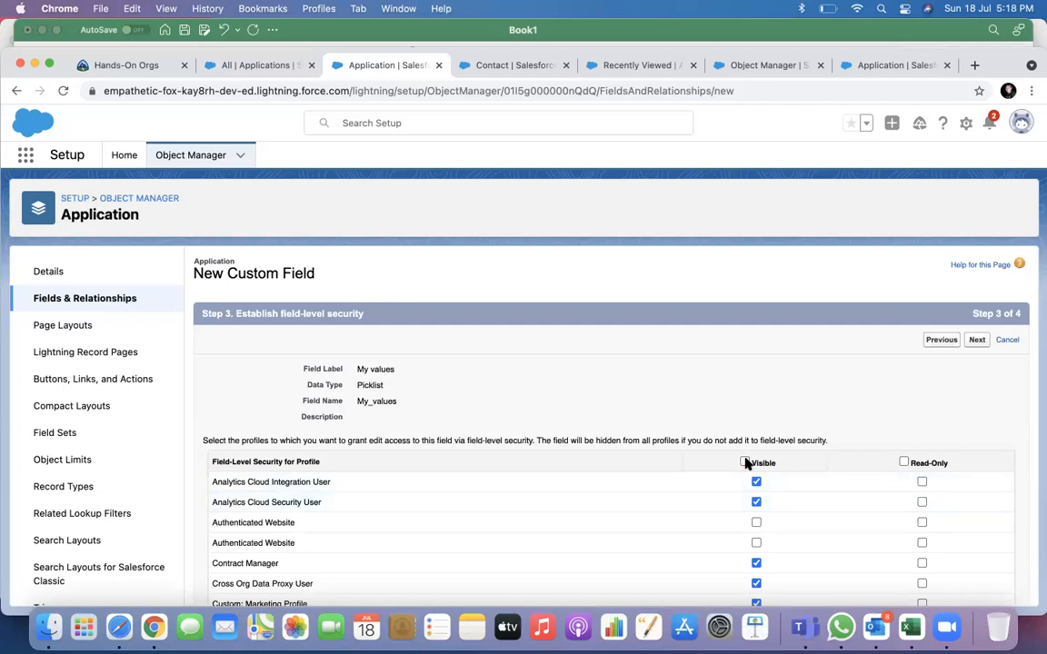
click(976, 340)
click(974, 340)
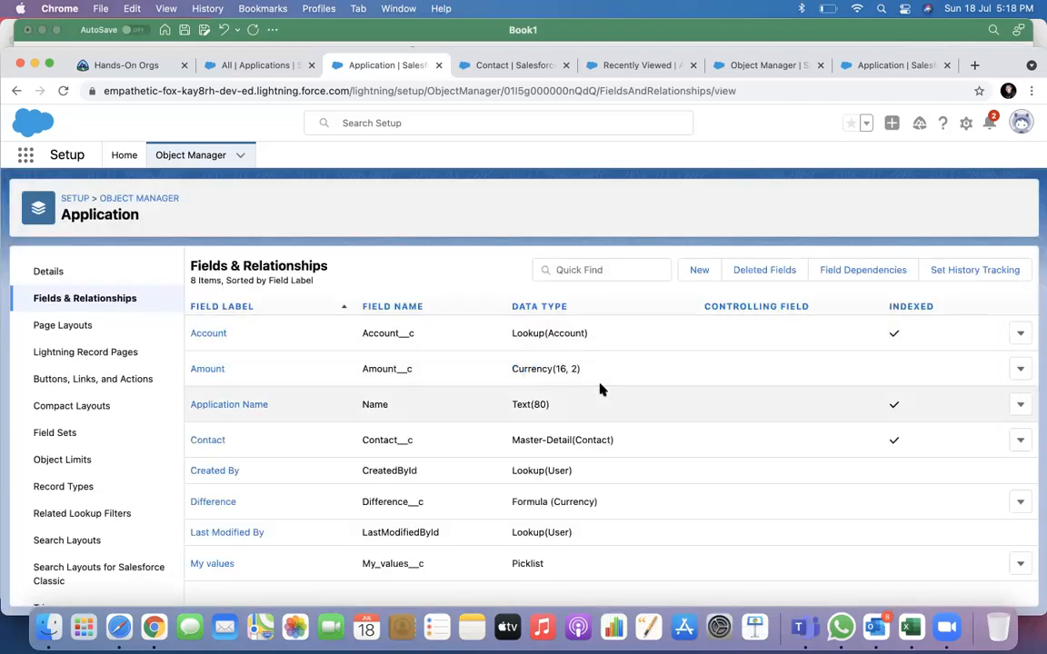
Start another custom field on Application and examine the full list of available data types.
click(701, 271)
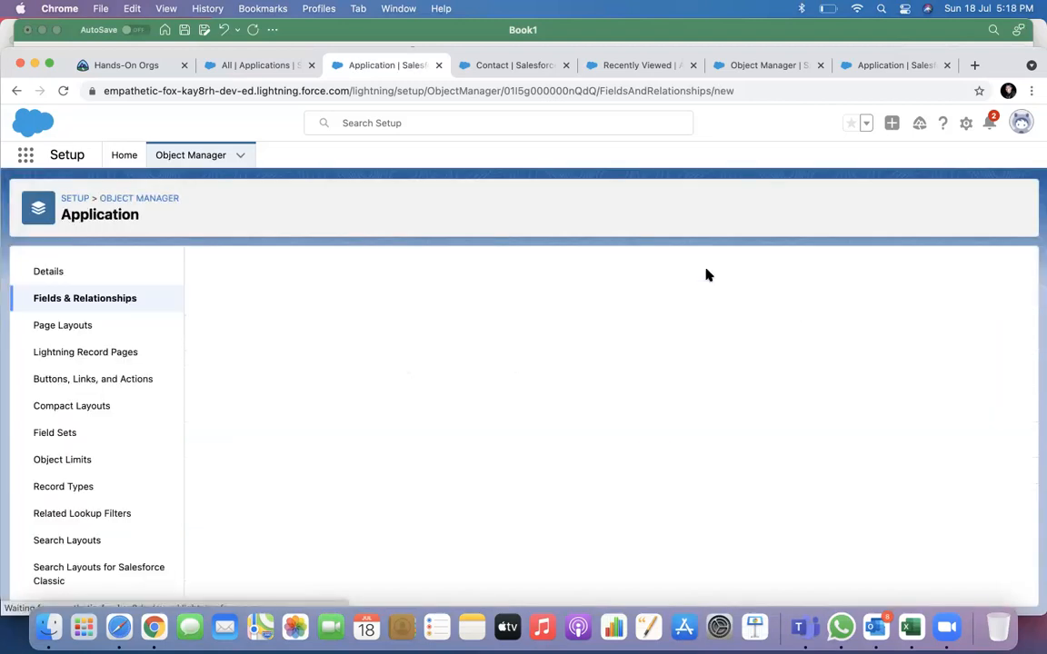
scroll(688, 391, down, 10)
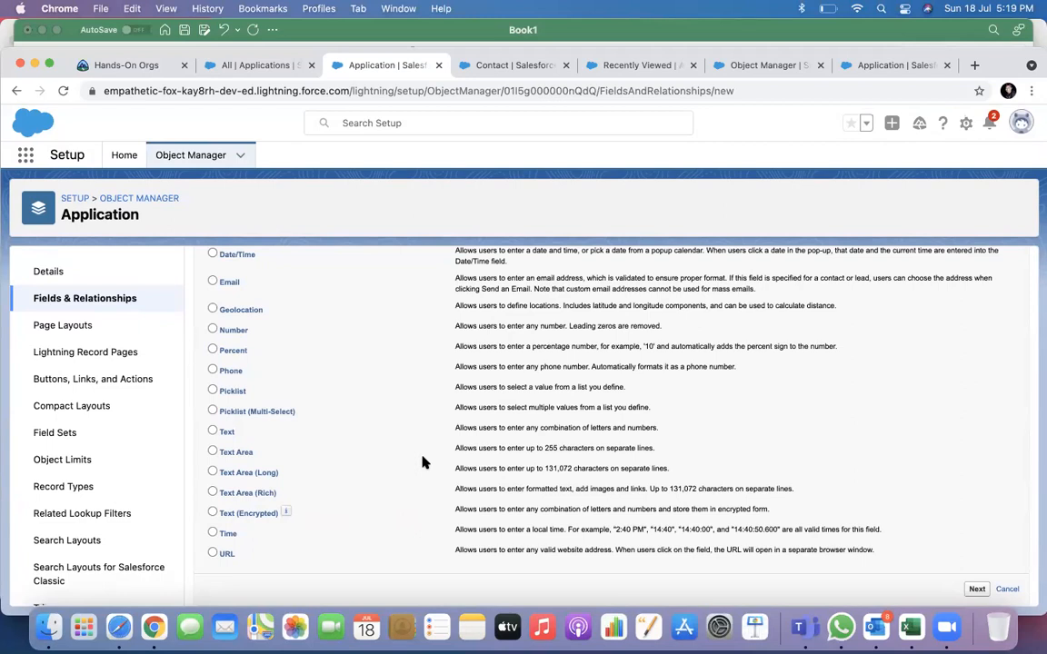
scroll(413, 263, up, 5)
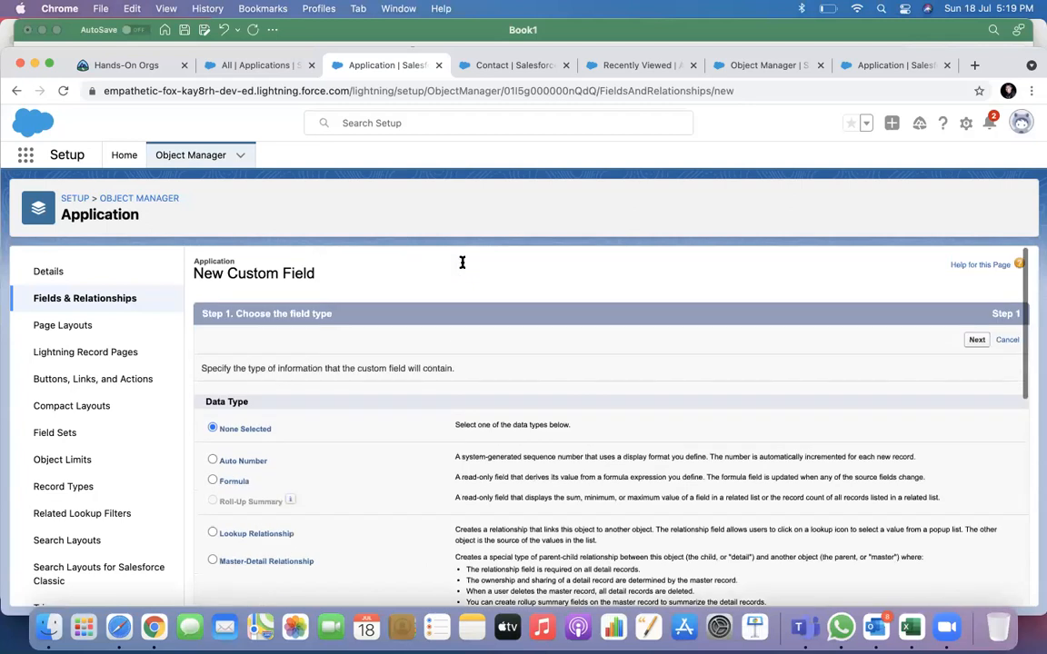
scroll(461, 262, down, 2)
scroll(461, 262, down, 3)
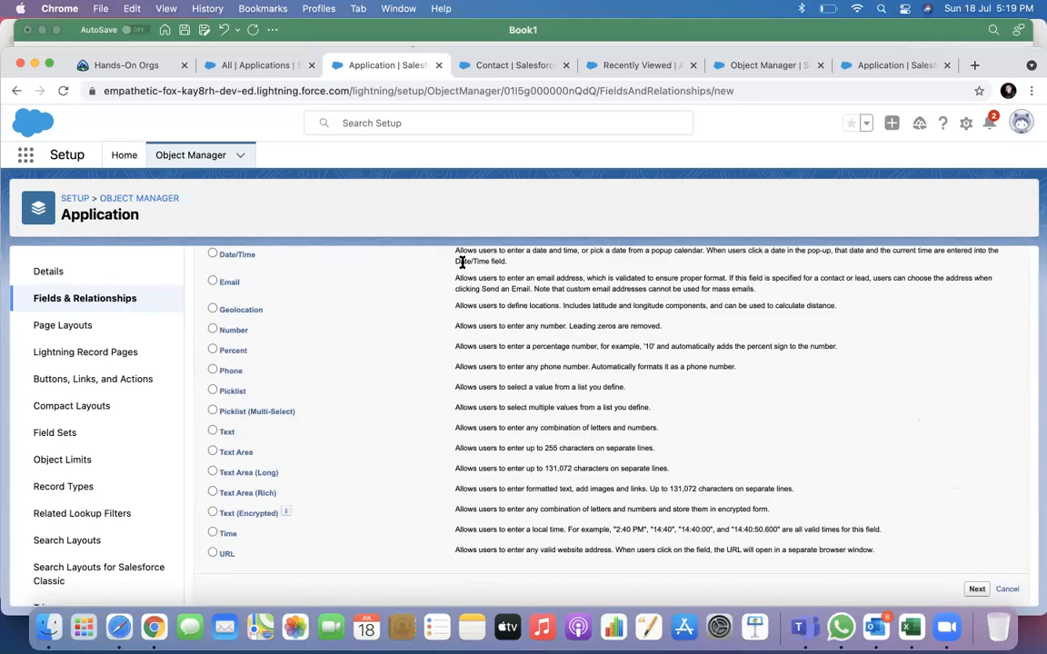
scroll(461, 262, up, 5)
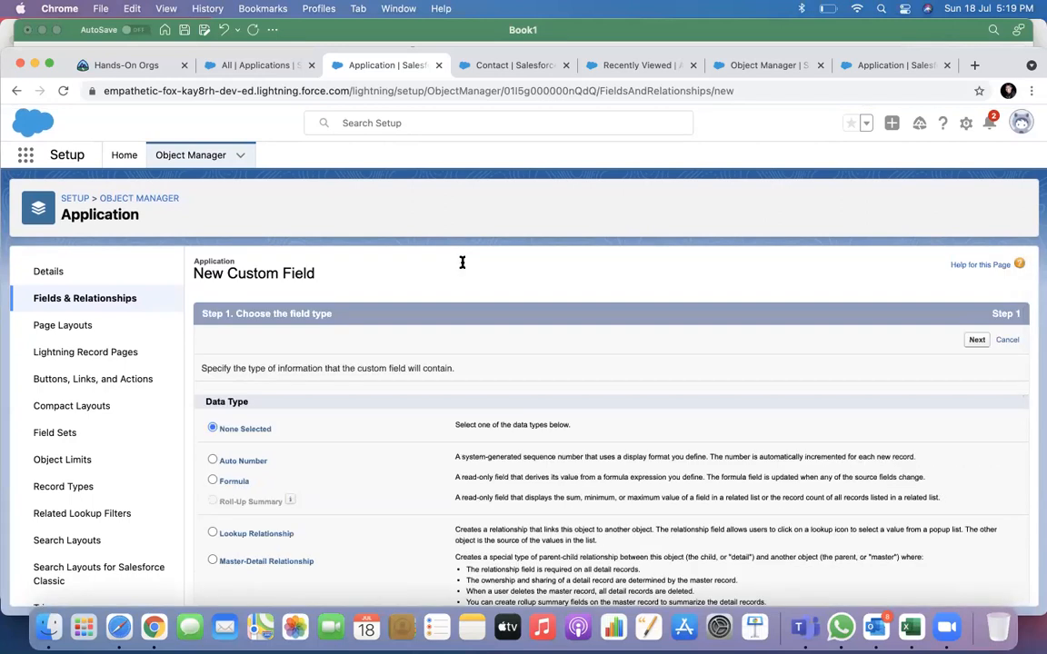
scroll(462, 262, down, 5)
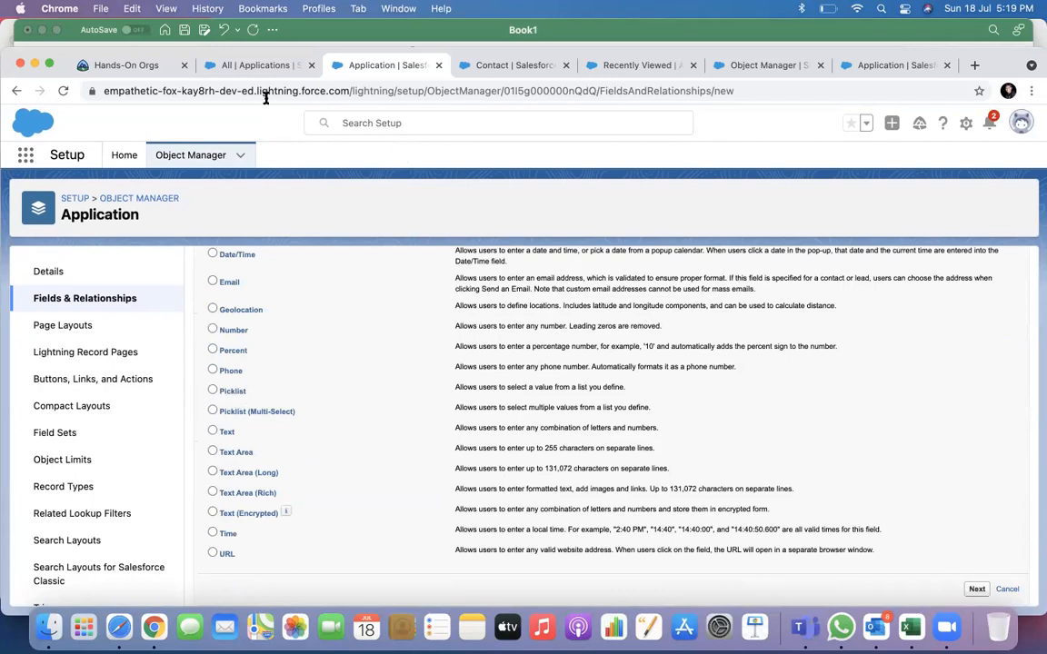
Open the Application 1 record from the All list view and reload it to check for the My values field.
click(258, 64)
click(122, 288)
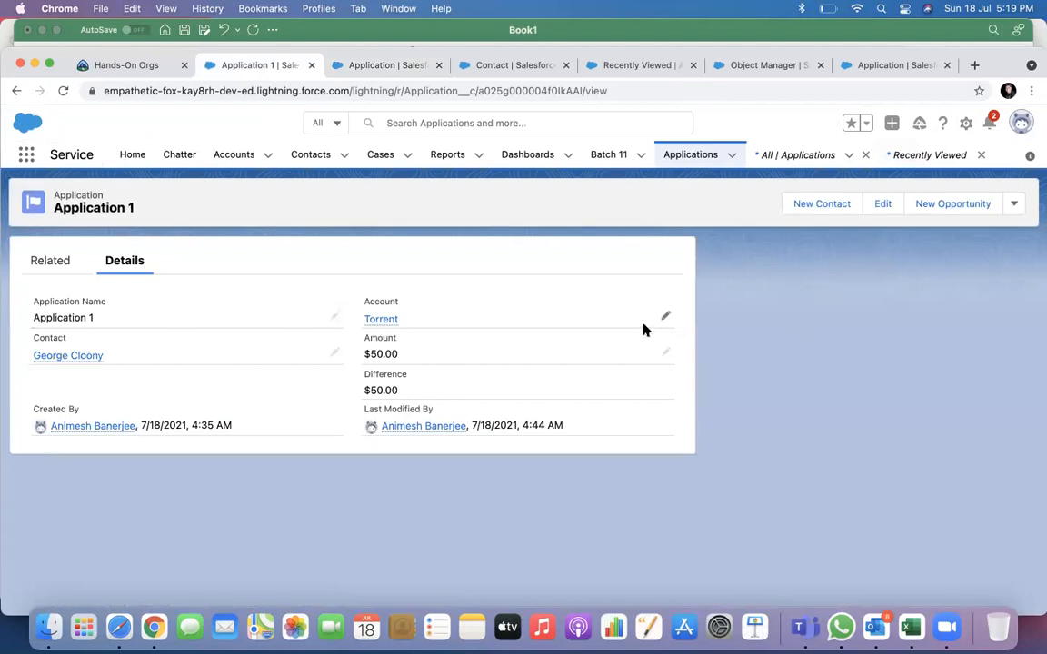
click(63, 92)
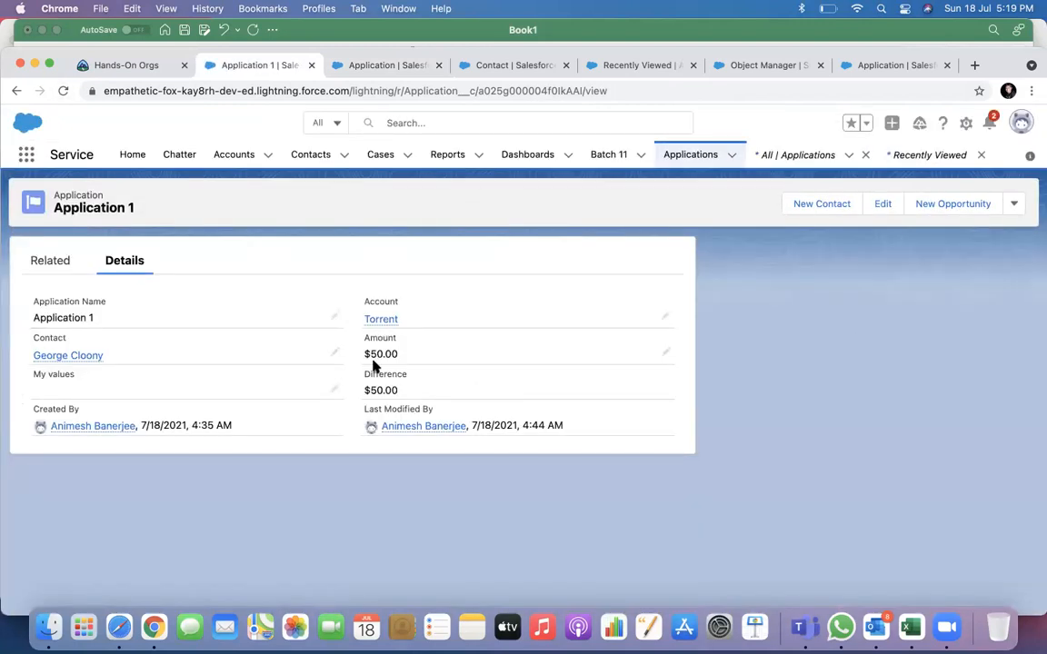
Edit the Application 1 record, set My values to Value 1, and save it.
click(874, 207)
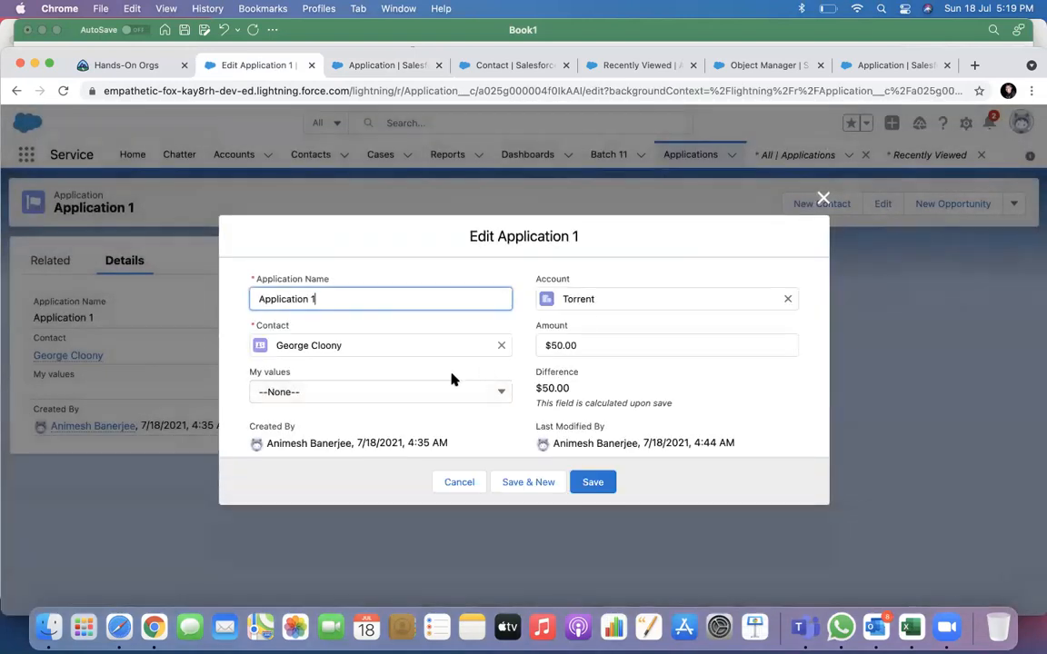
click(437, 391)
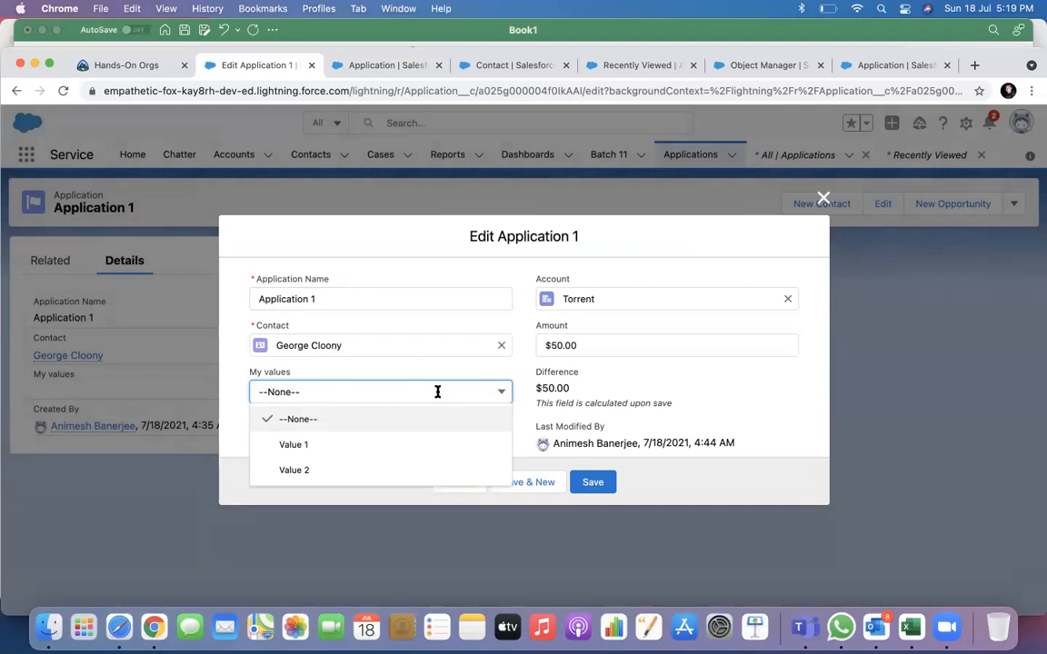
click(393, 449)
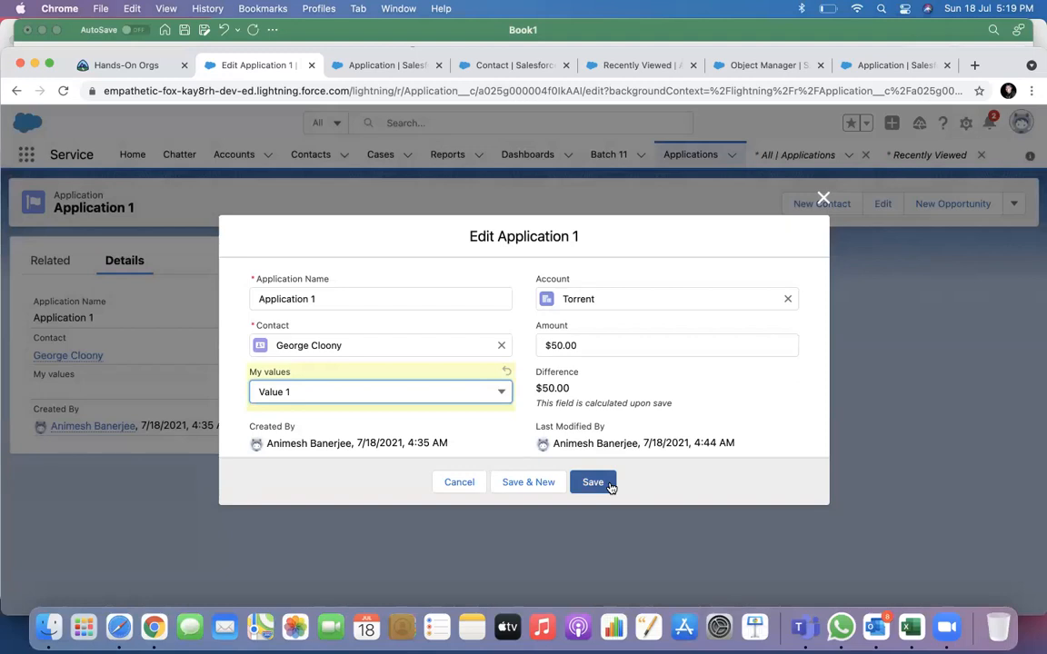
click(483, 399)
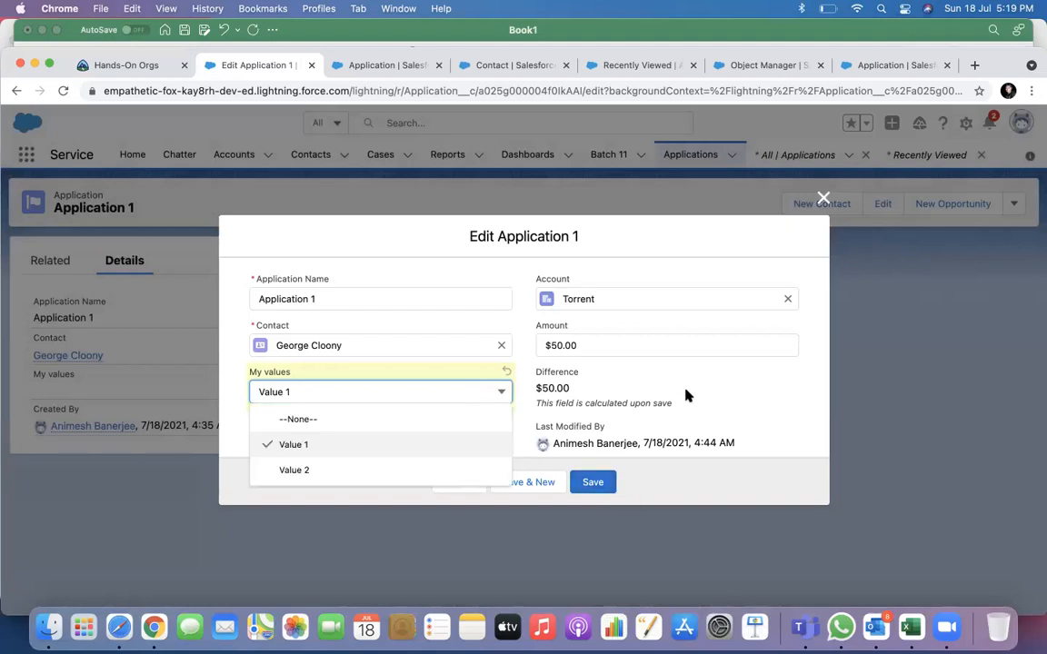
click(628, 340)
click(592, 483)
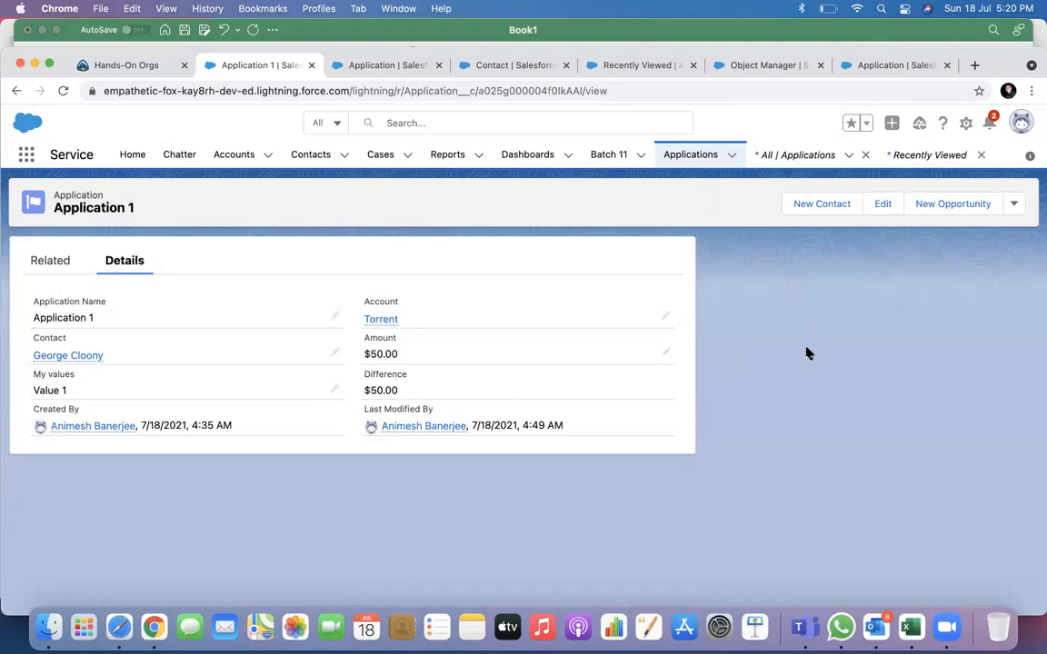
Find the Application object in the Object Manager and open its details.
click(750, 66)
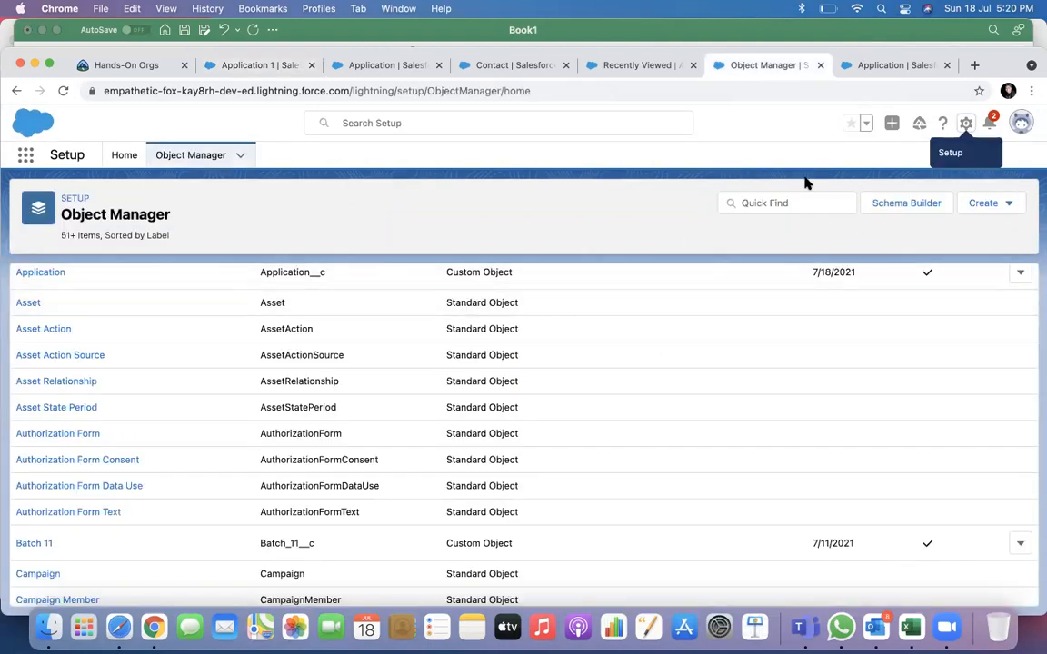
click(778, 202)
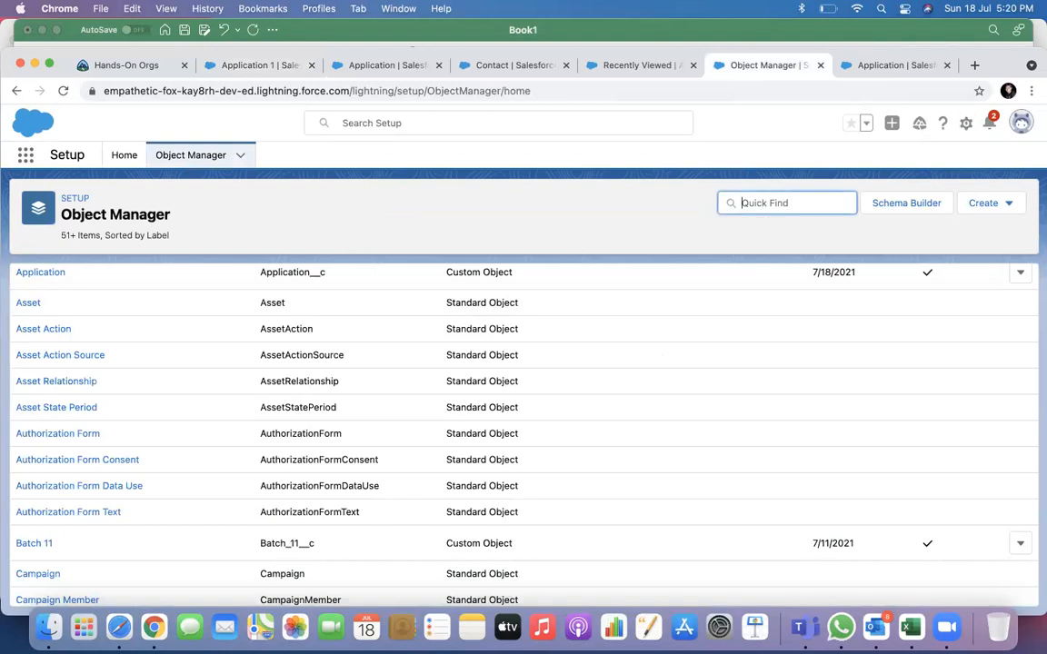
text(ac)
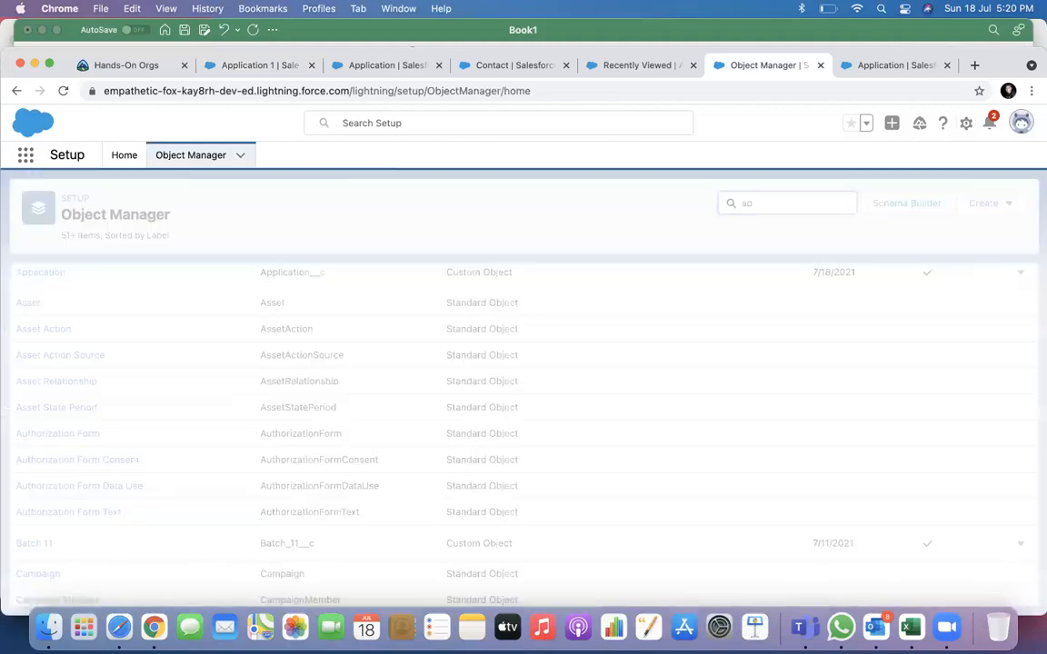
key(BackSpace)
text(p)
text(lo)
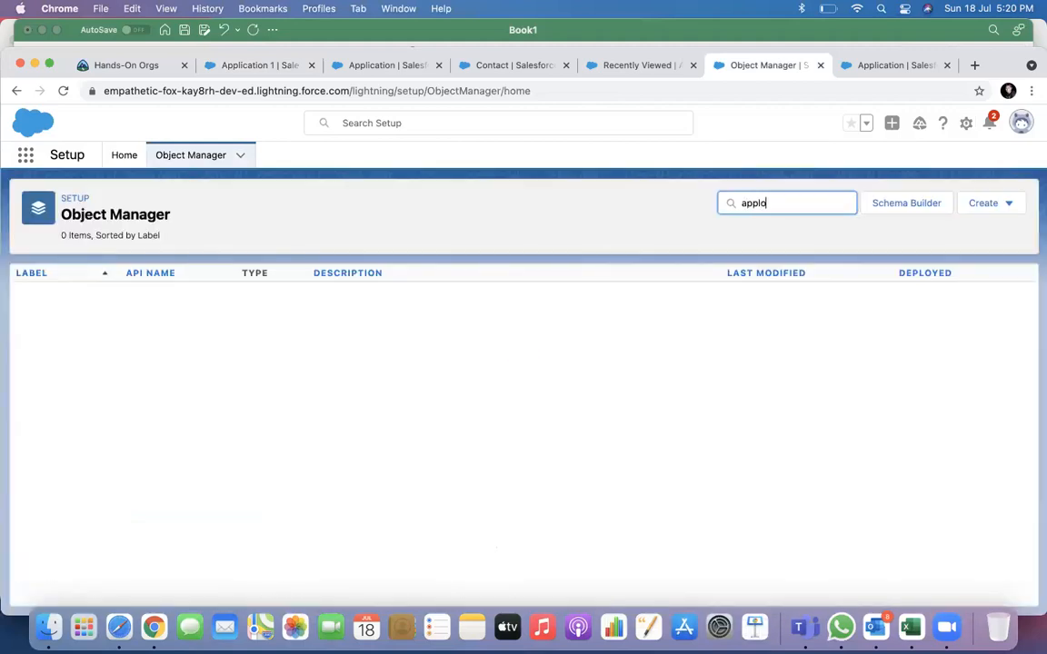
key(BackSpace)
text(i)
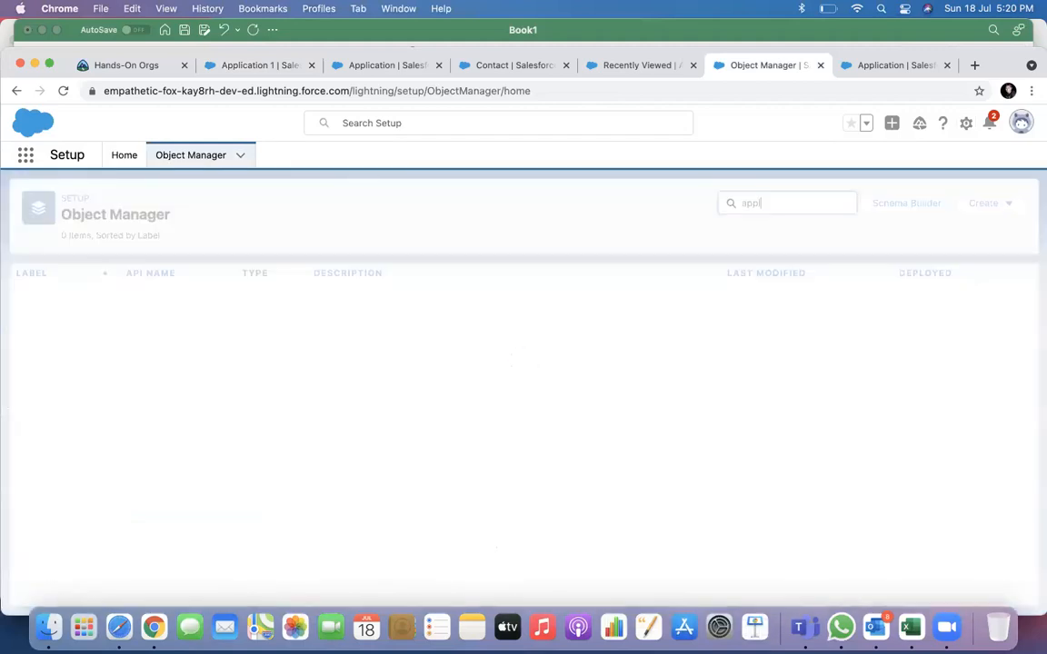
click(57, 300)
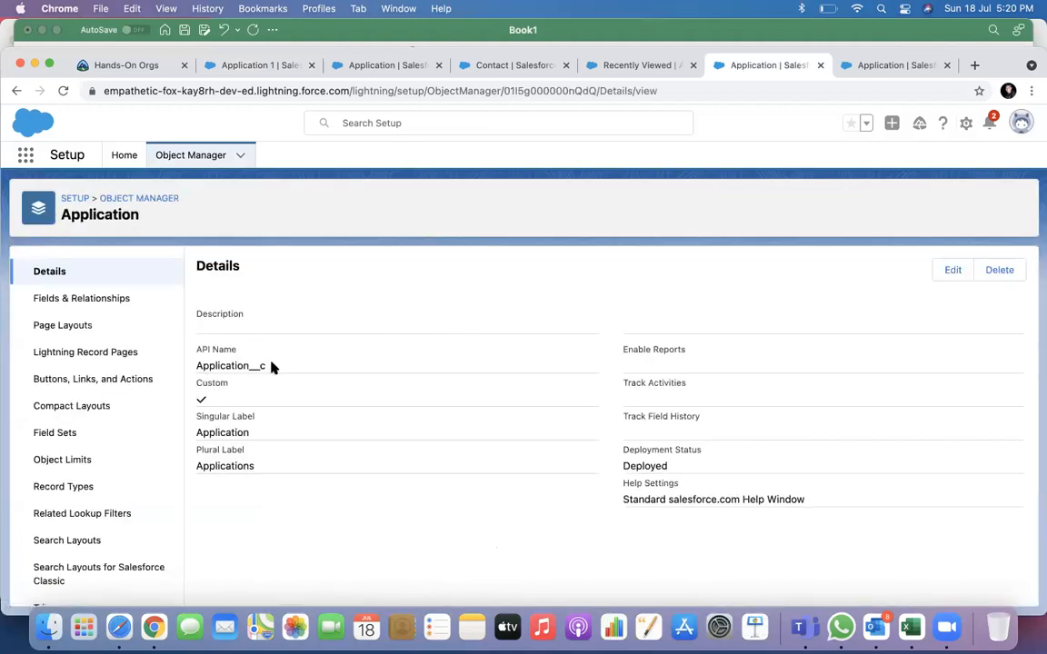
Start a new custom field on Application with the Picklist data type and review its detail options.
click(114, 305)
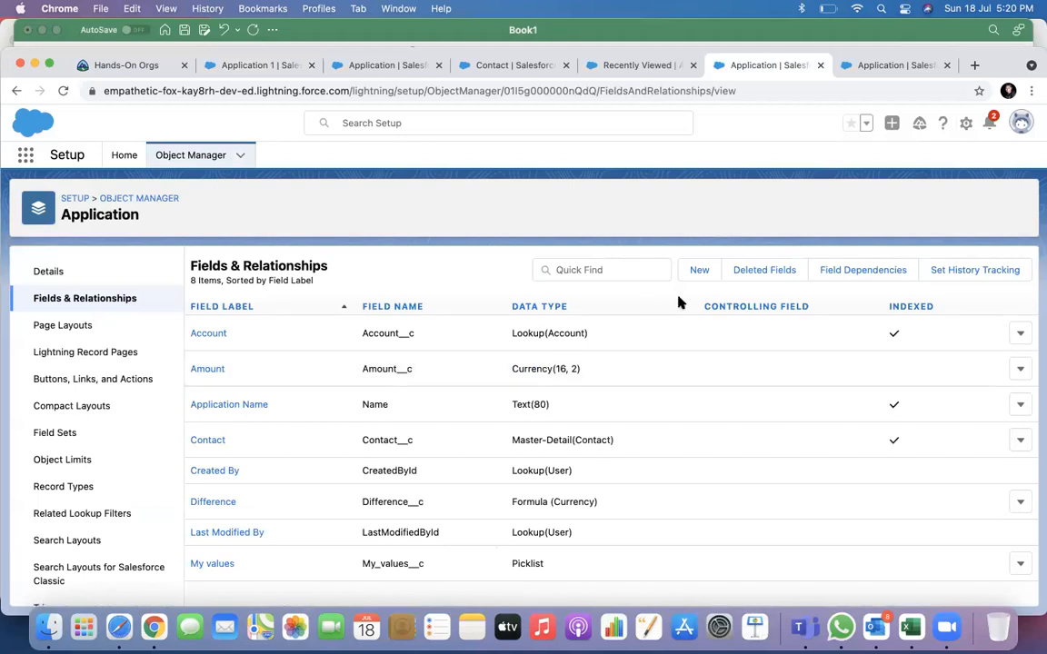
click(698, 270)
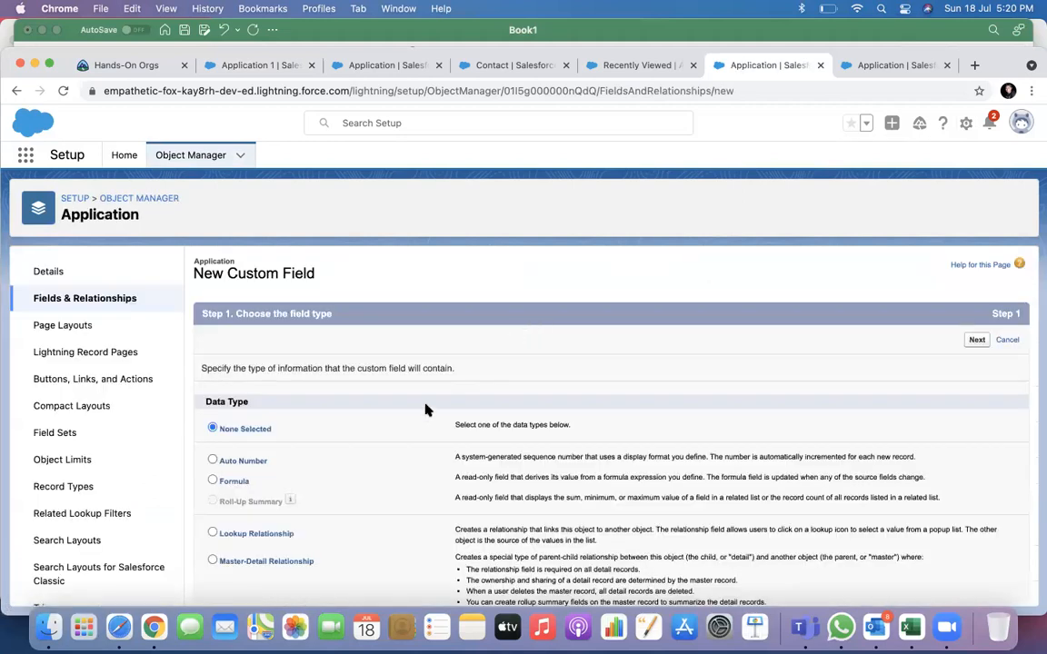
scroll(425, 413, down, 8)
scroll(295, 371, up, 1)
scroll(295, 371, down, 5)
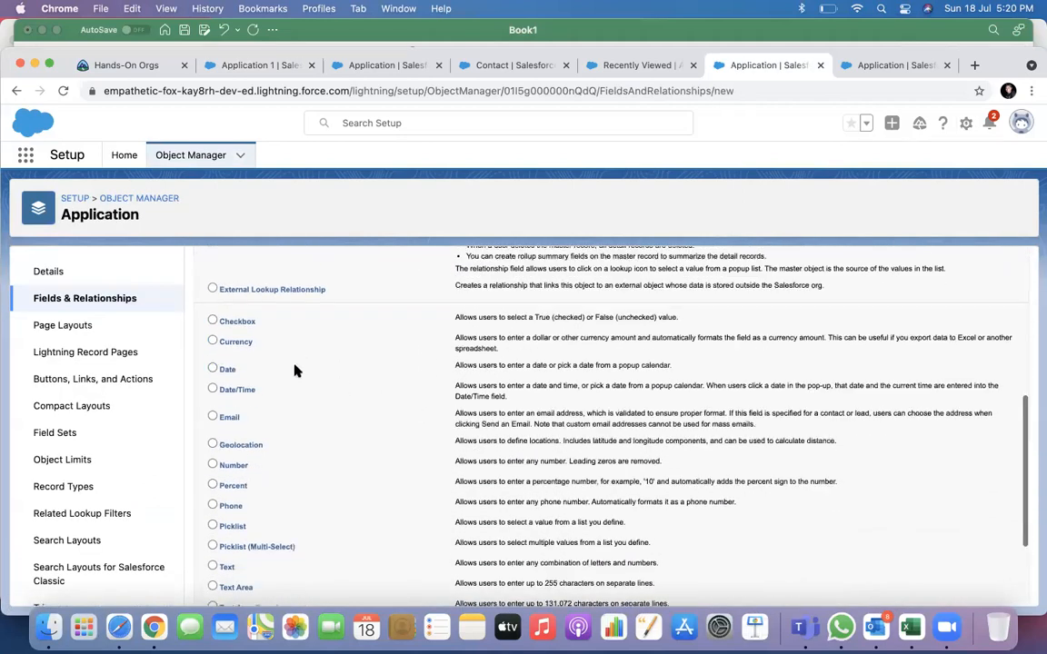
click(212, 390)
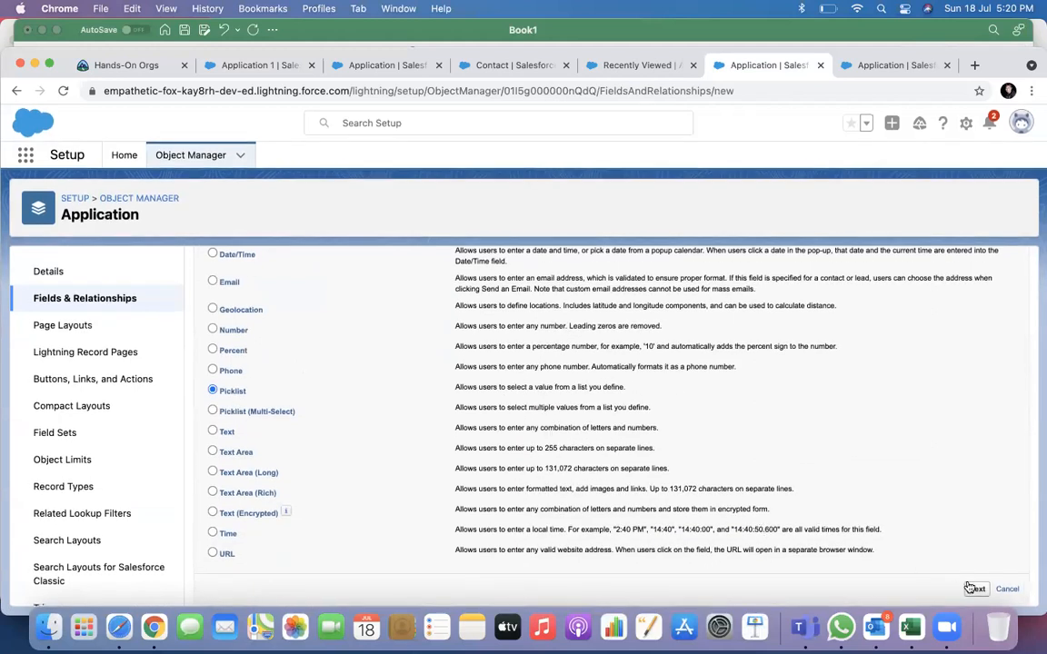
click(976, 589)
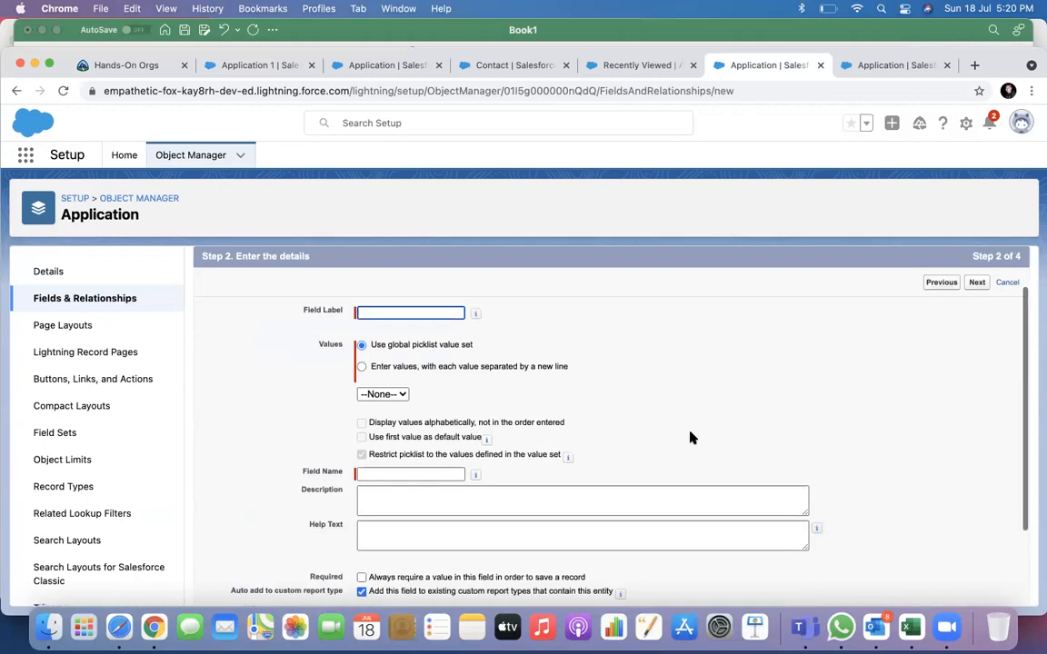
scroll(690, 438, down, 3)
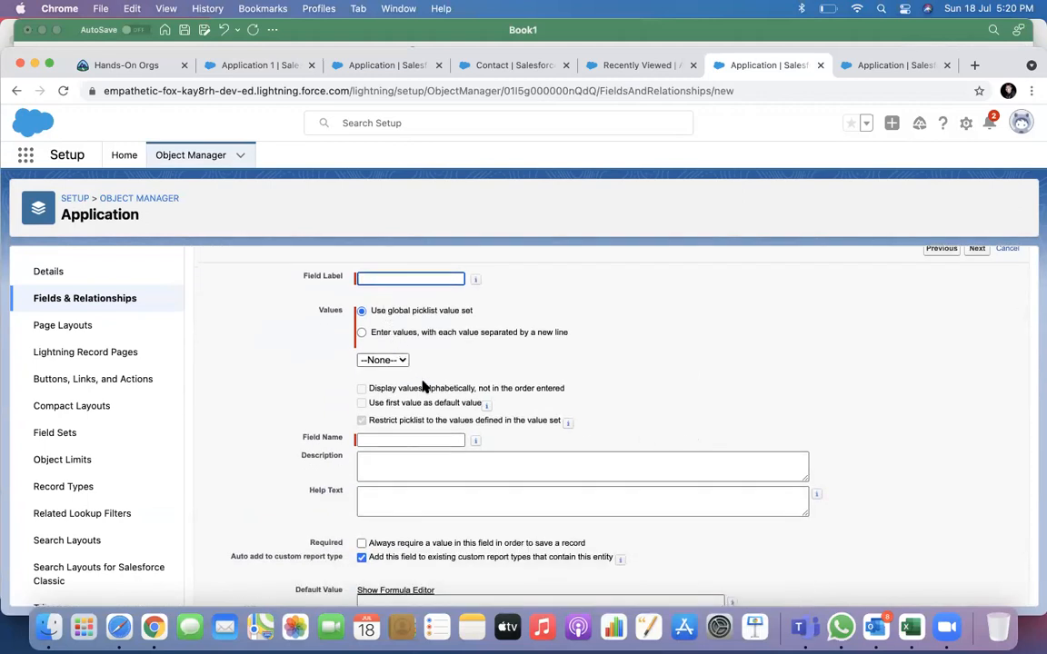
scroll(423, 388, down, 2)
scroll(422, 388, up, 2)
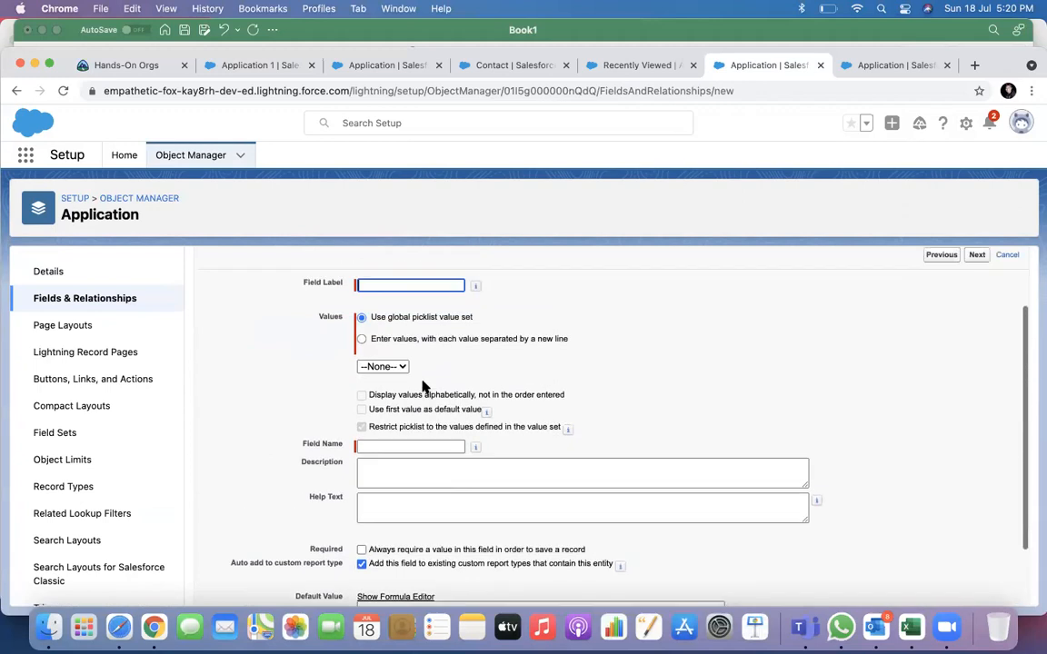
Enter M as the field label of the new picklist field, letting the field name fill in from it.
click(374, 282)
text(Pick)
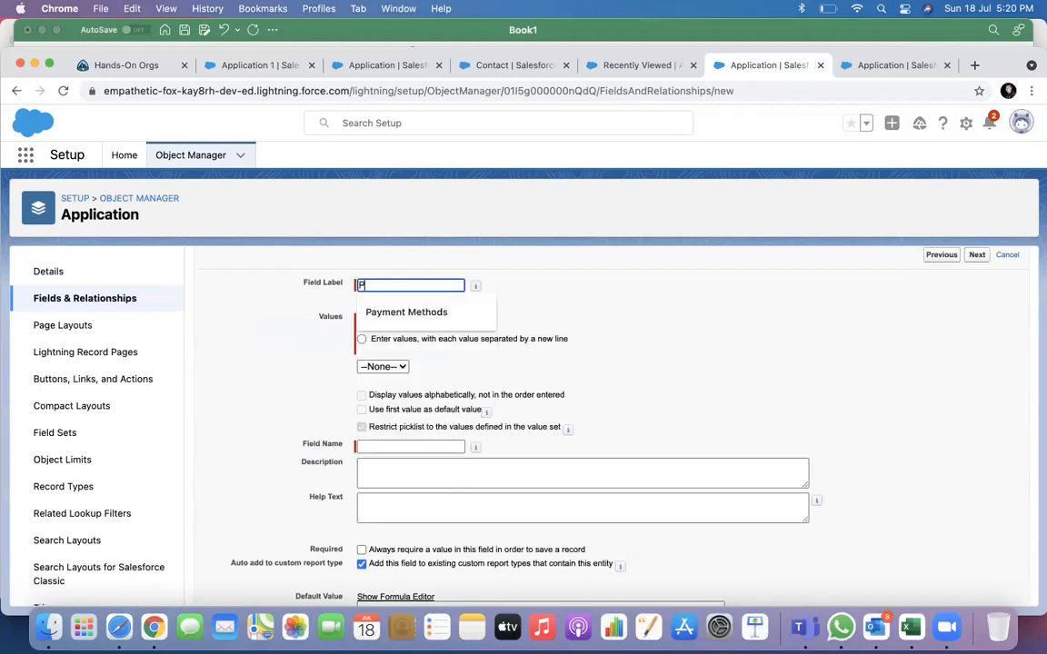
key(BackSpace)
key(BackSpace)
text(m)
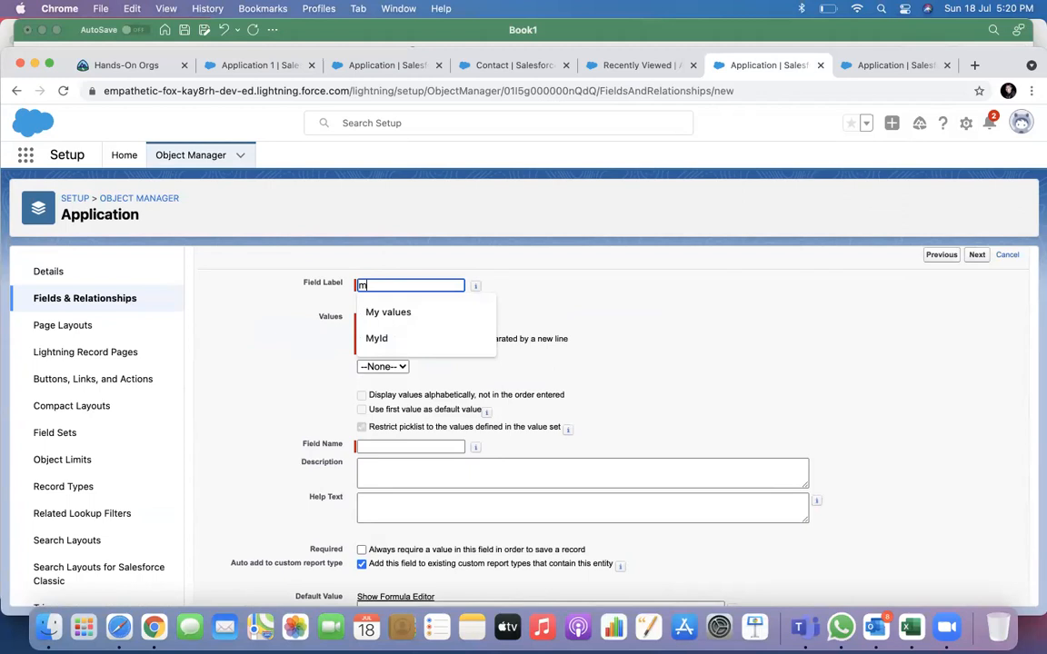
key(BackSpace)
text(M)
click(661, 285)
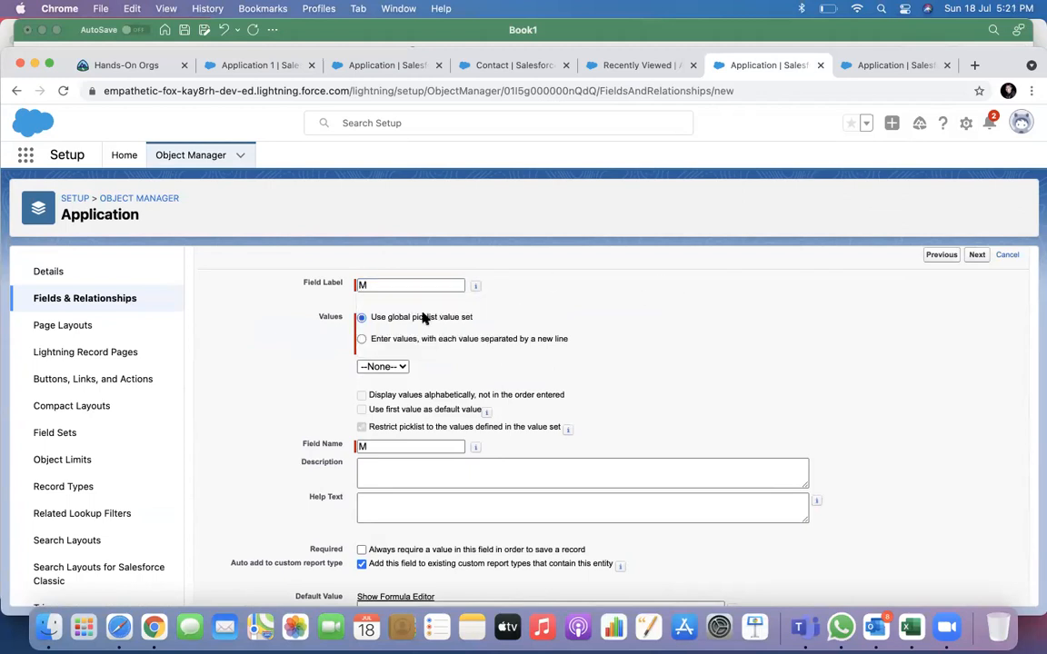
Check the global picklist value set choices, look at the Recently Viewed accounts list, and return to the new field form.
click(397, 366)
click(407, 366)
click(636, 68)
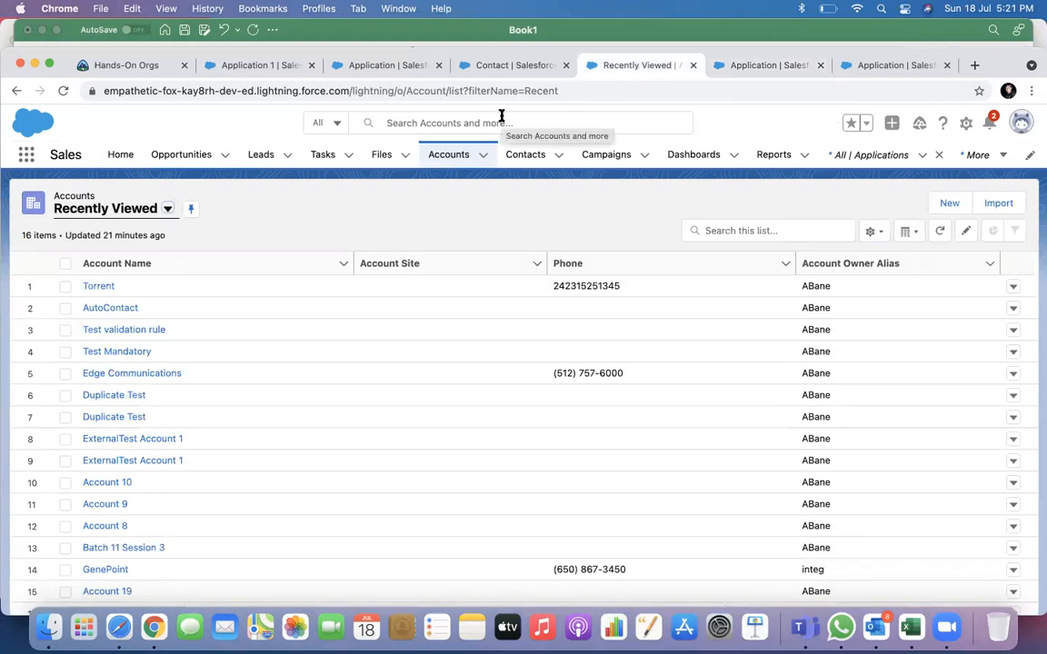
click(749, 67)
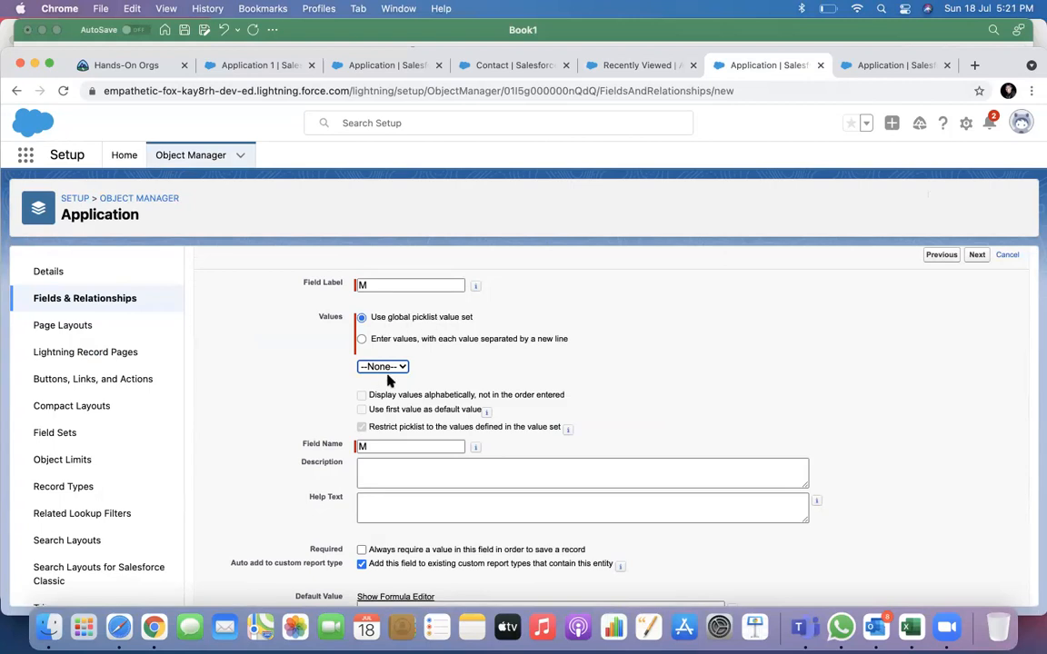
Complete the new picklist field's Field Name as My Values.
click(388, 445)
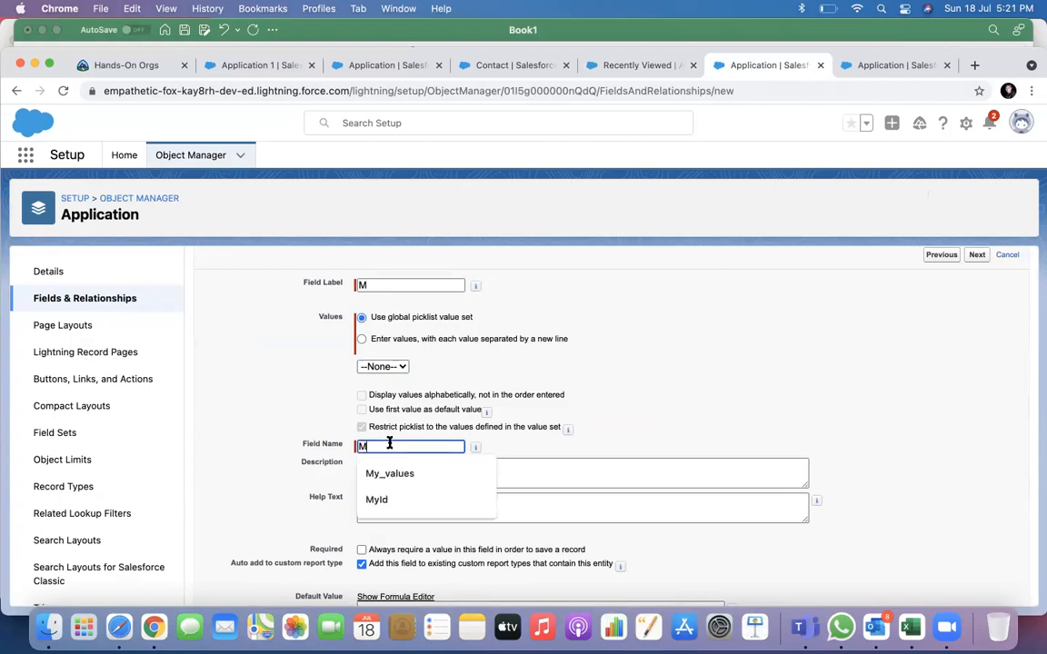
text(y Vlue)
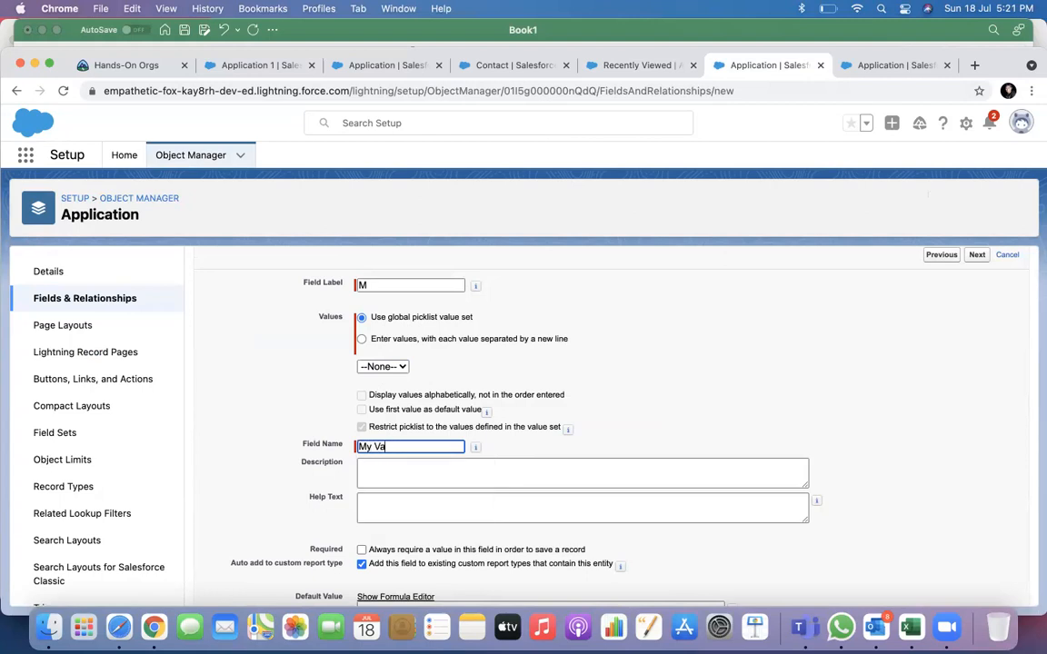
text(lues)
click(675, 346)
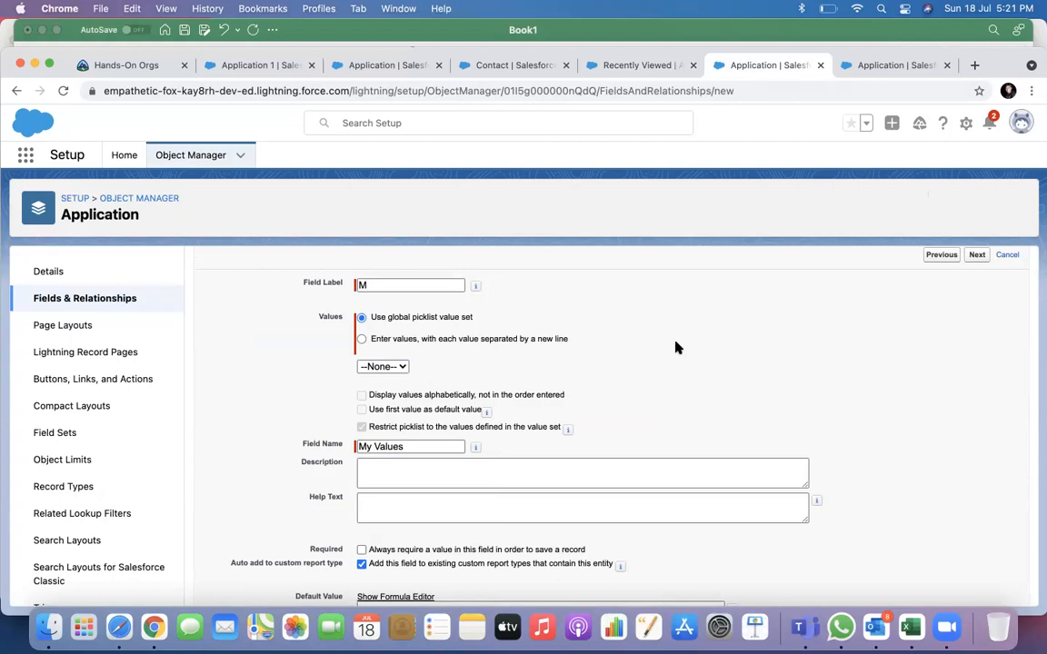
Copy the Field Name text into the Field Label so that it reads My Values.
scroll(675, 347, down, 1)
scroll(675, 346, down, 1)
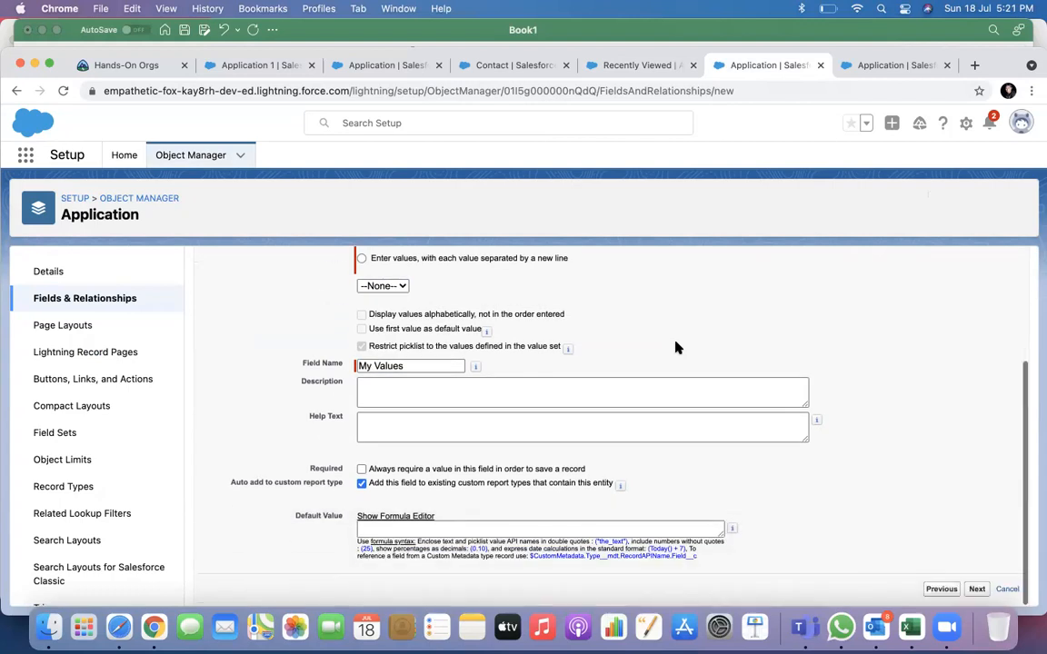
scroll(675, 347, up, 2)
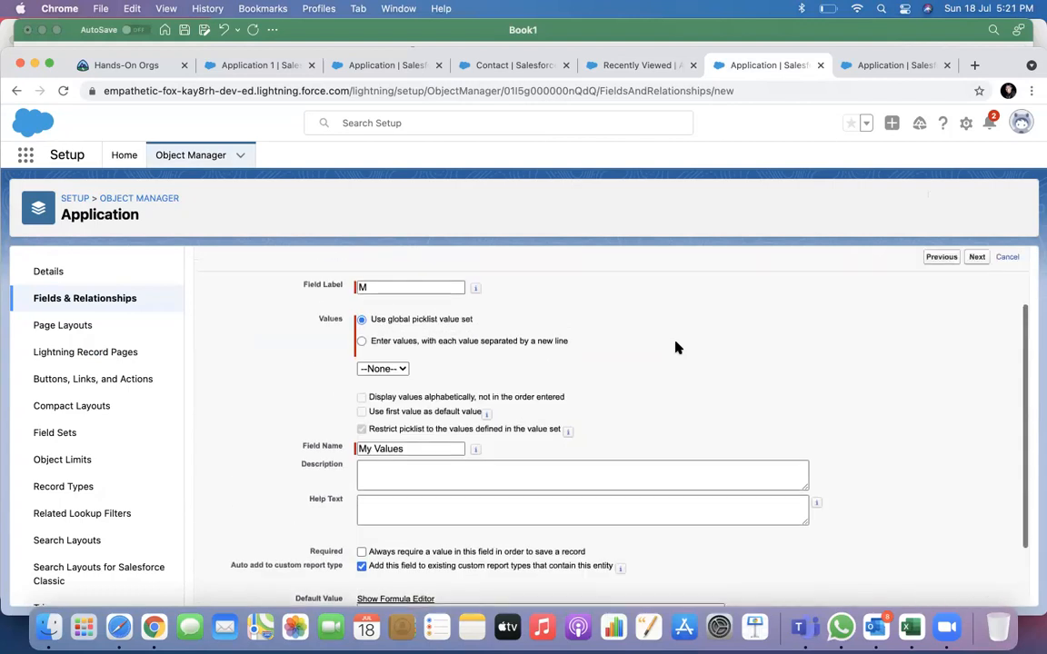
click(420, 287)
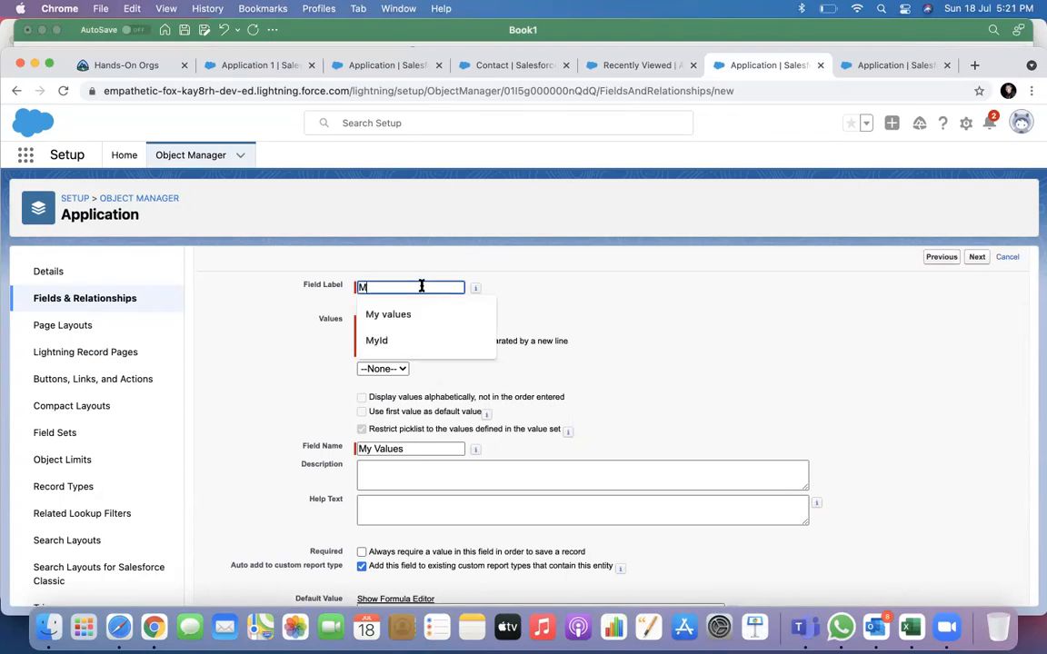
click(406, 448)
drag(406, 448, 297, 451)
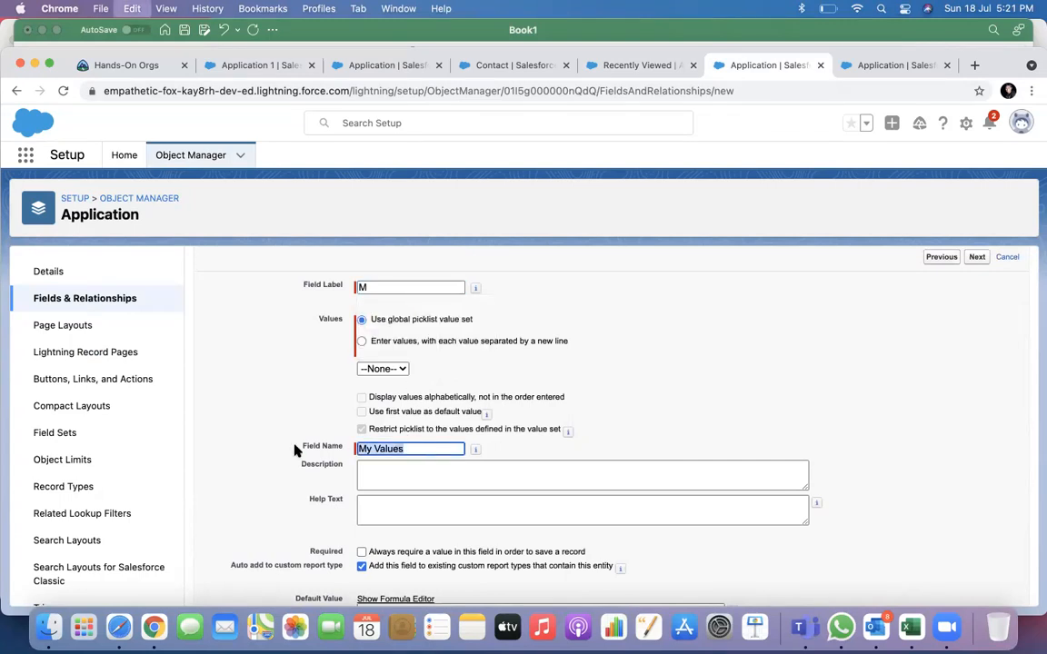
click(333, 287)
text(My Values)
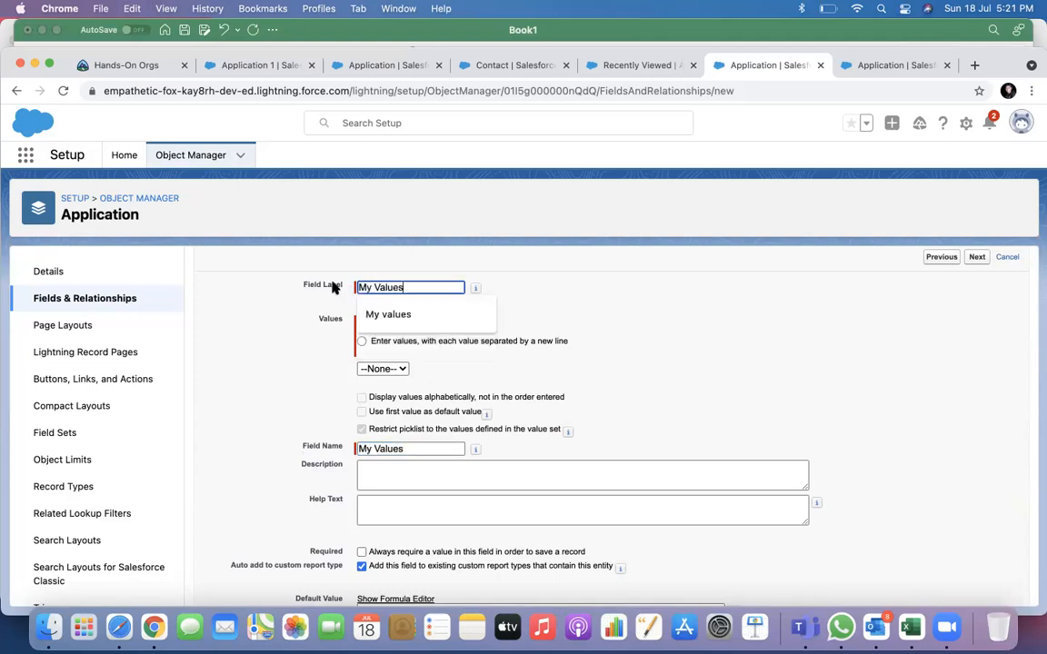
right_click(712, 363)
click(669, 326)
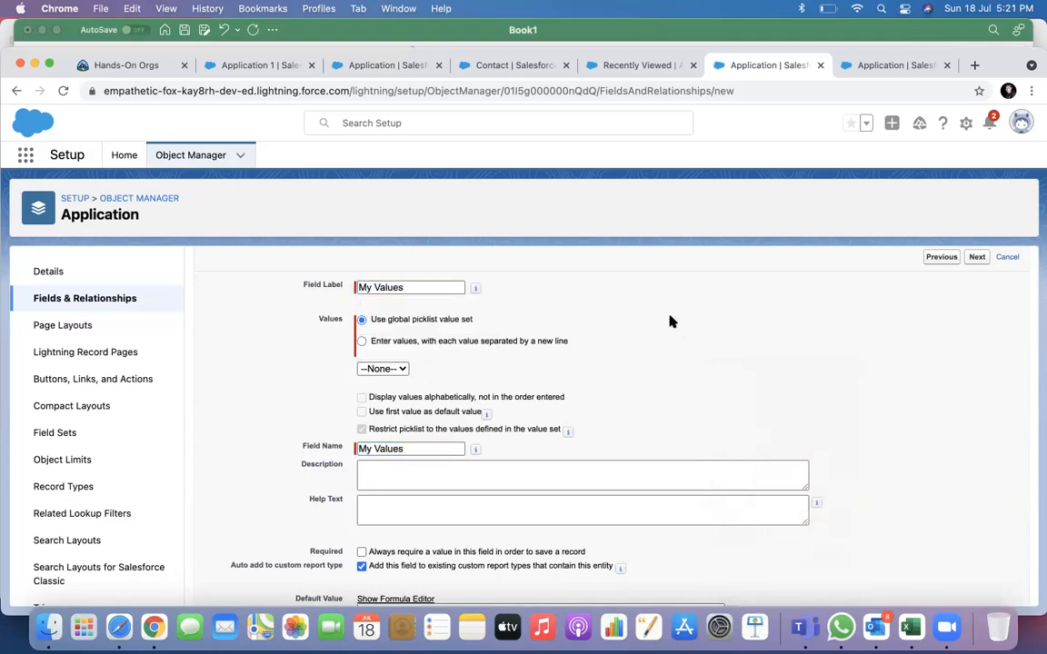
Switch the picklist to manually entered values, list Value 100 and Value 200 on separate lines, and try to continue.
scroll(670, 323, down, 1)
click(363, 293)
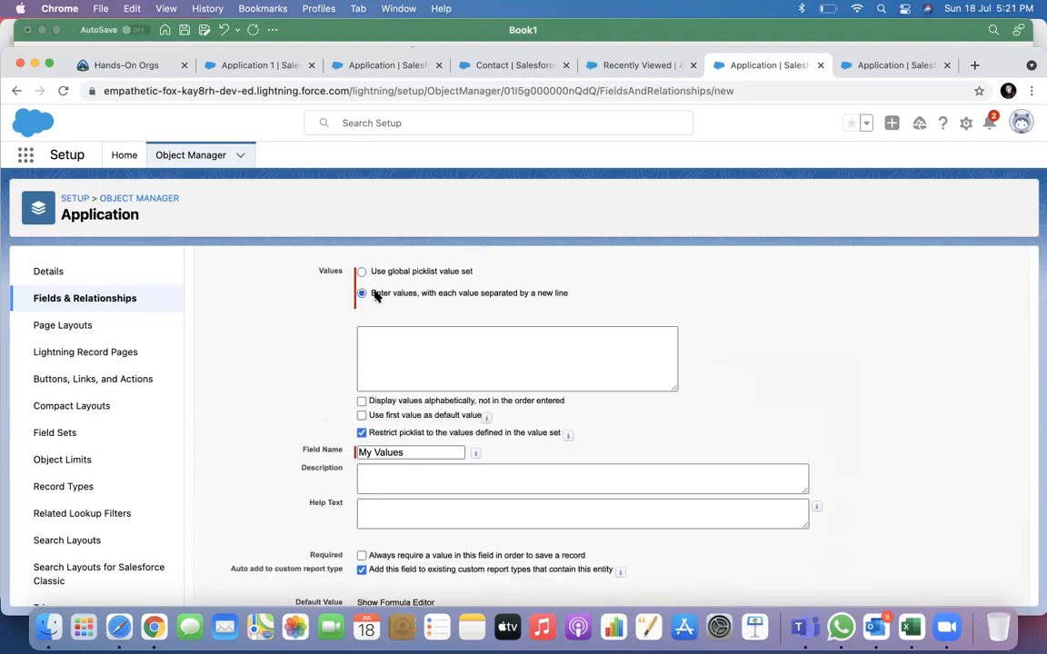
click(395, 339)
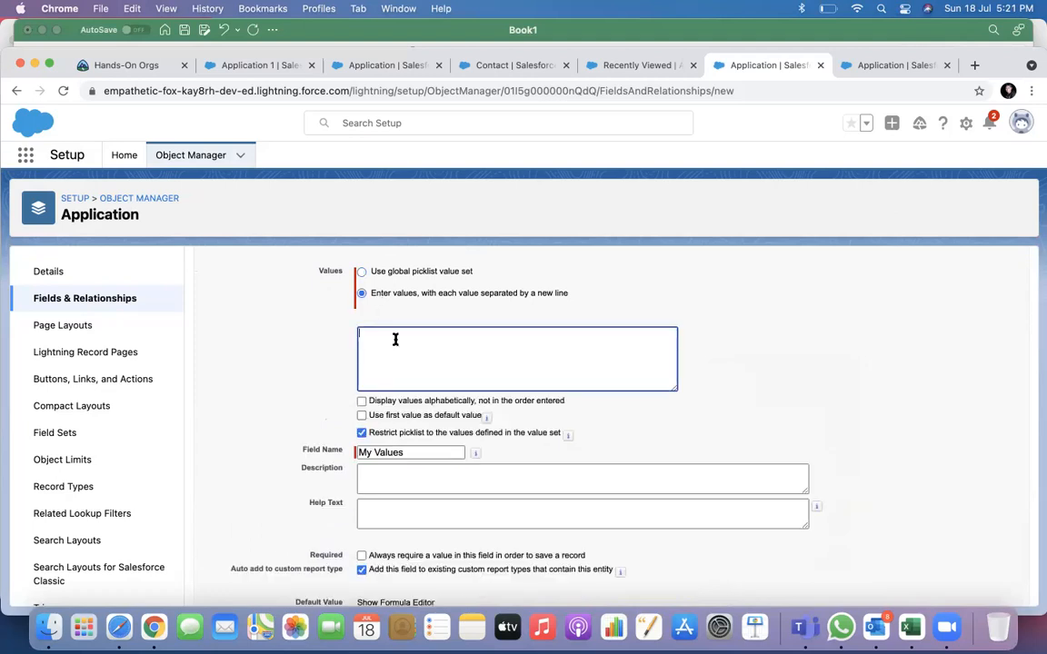
scroll(395, 339, down, 1)
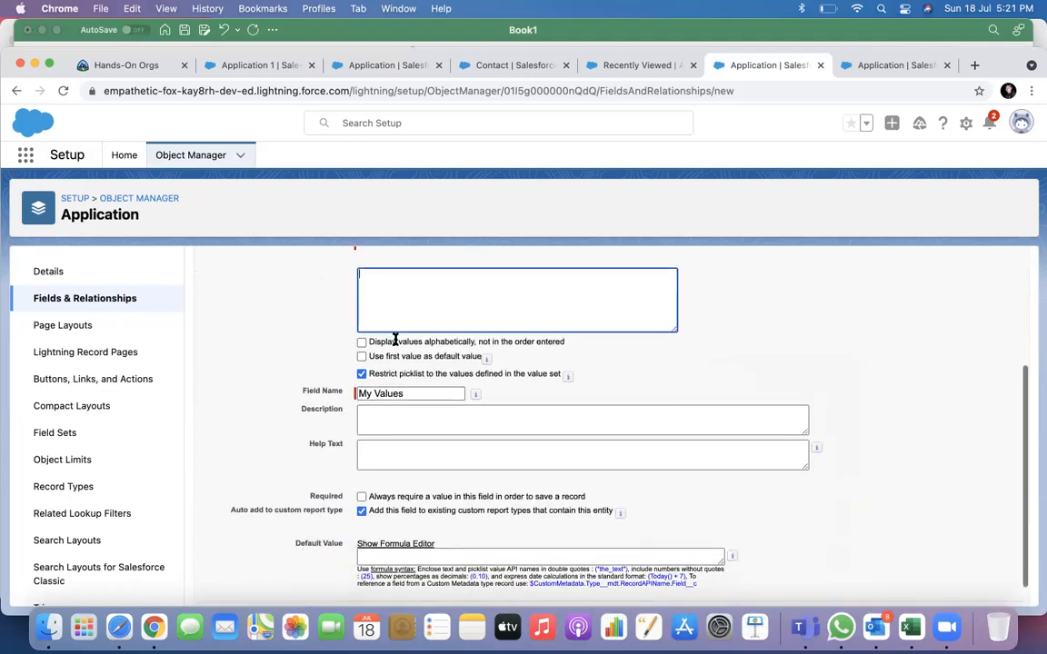
scroll(396, 339, up, 1)
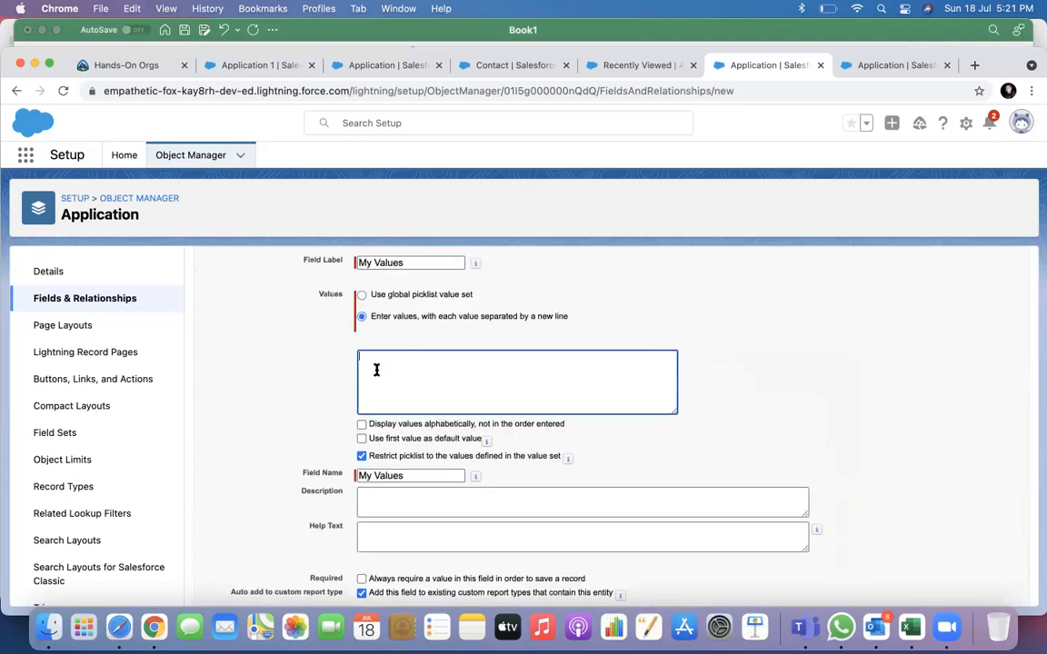
text(Value 100)
scroll(691, 409, down, 3)
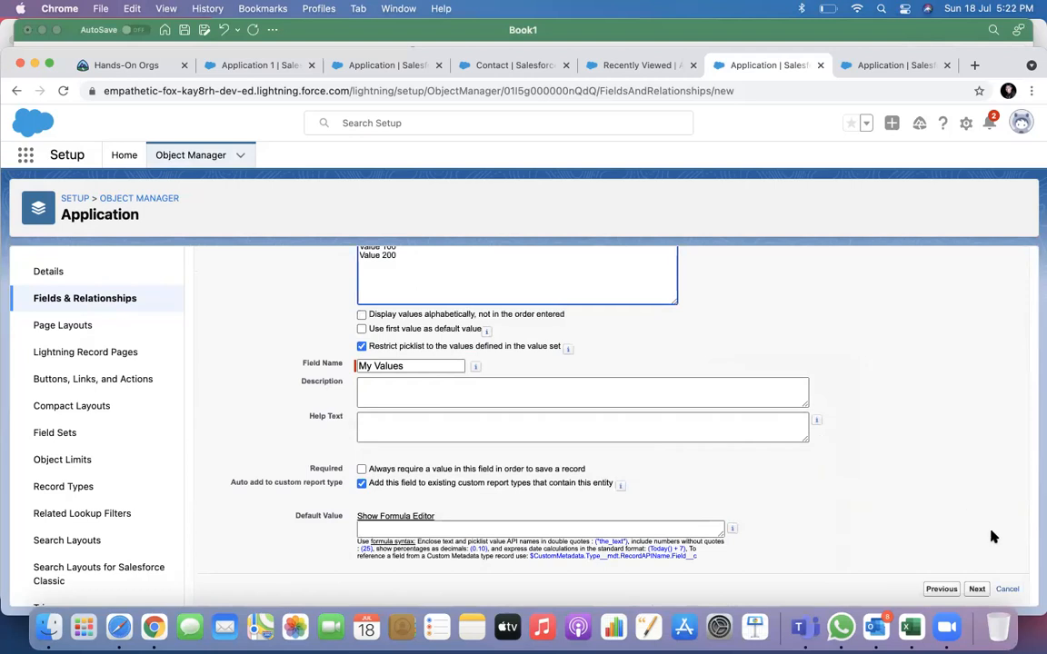
click(977, 590)
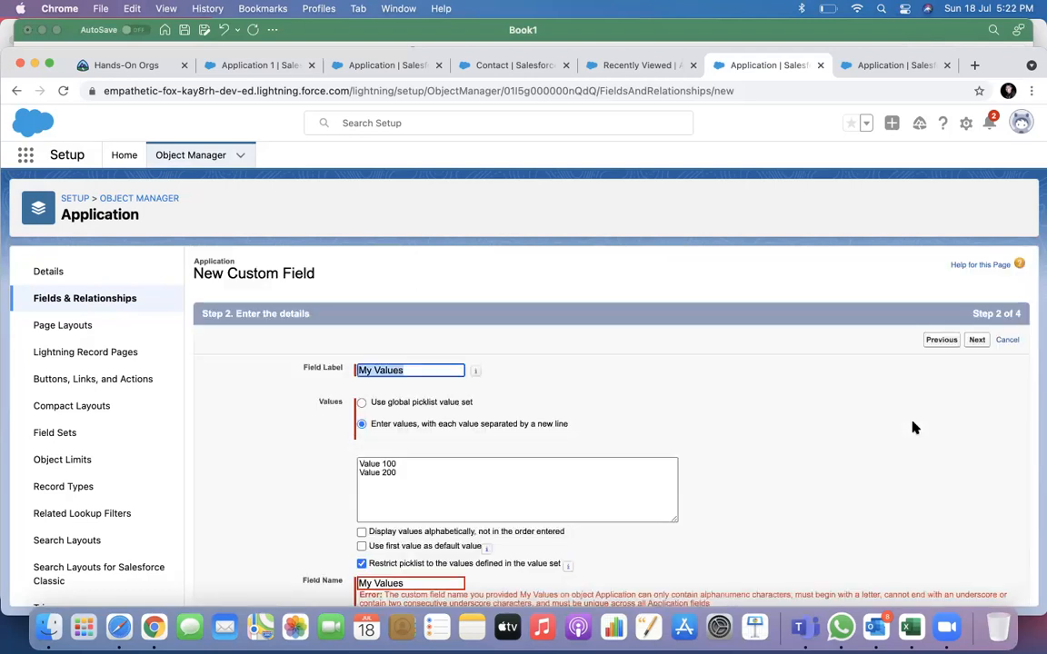
Change both the Field Label and the Field Name to My Value New and try to continue.
scroll(912, 427, down, 3)
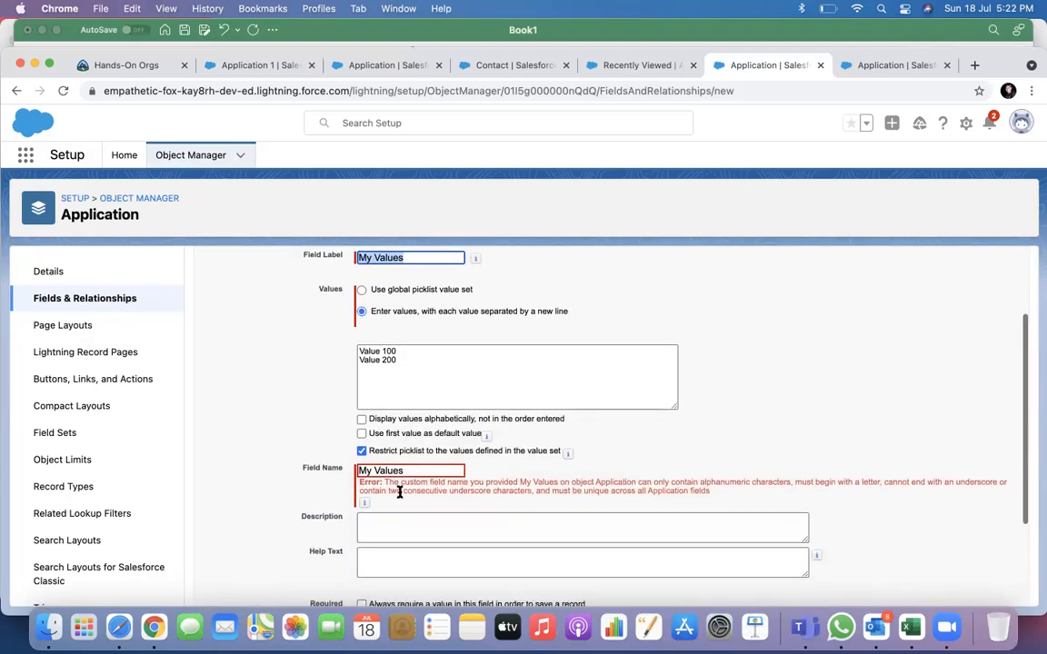
click(406, 469)
key(BackSpace)
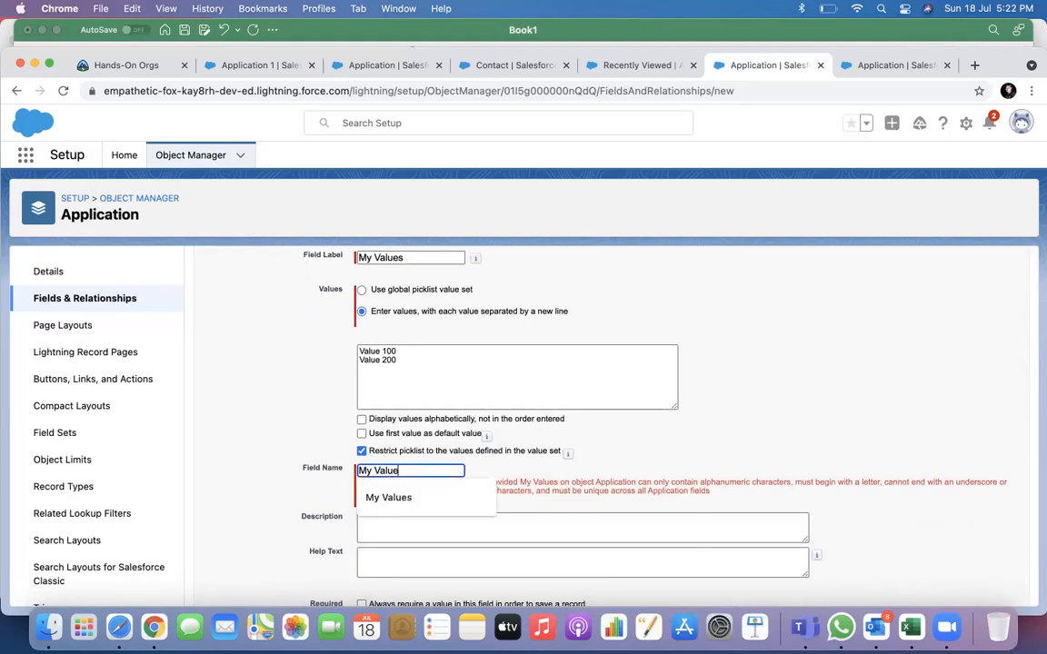
click(404, 257)
key(BackSpace)
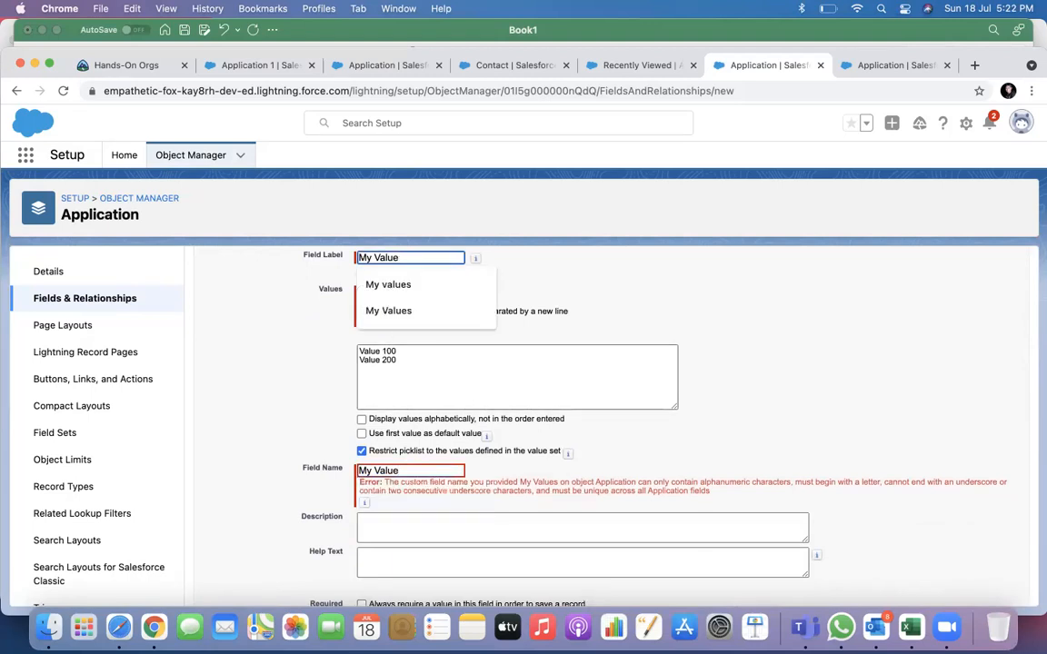
text(New)
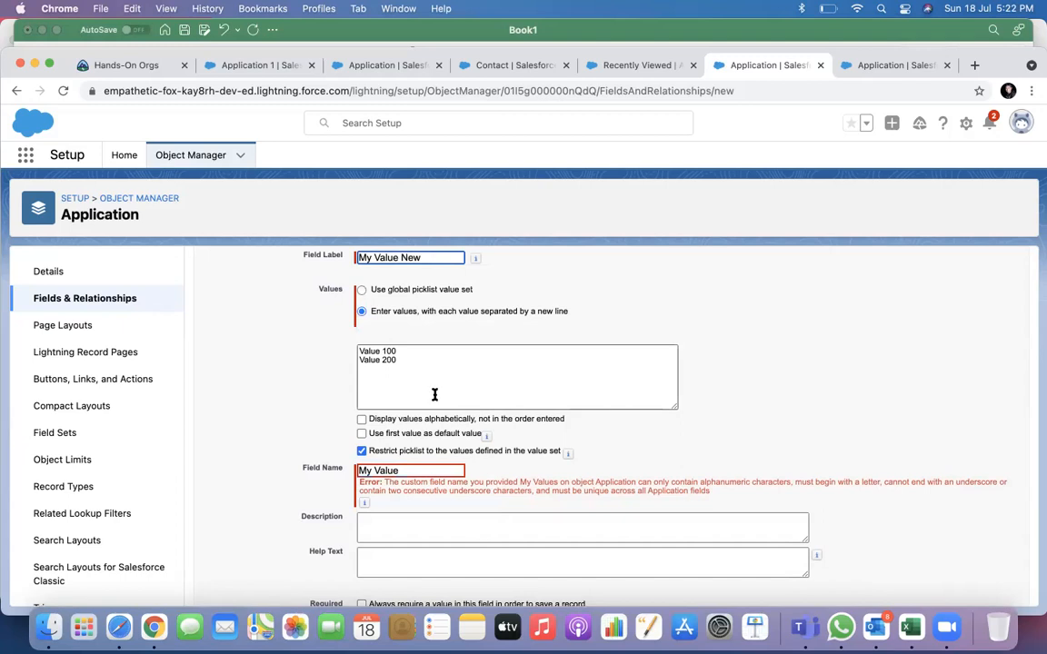
click(406, 469)
text(New)
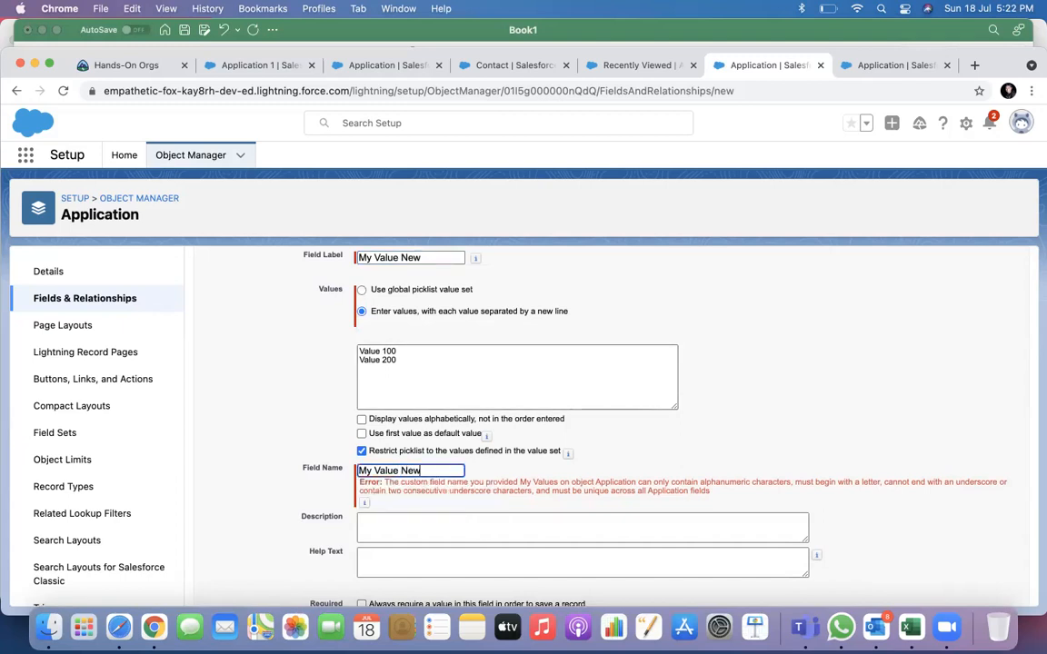
scroll(738, 442, down, 3)
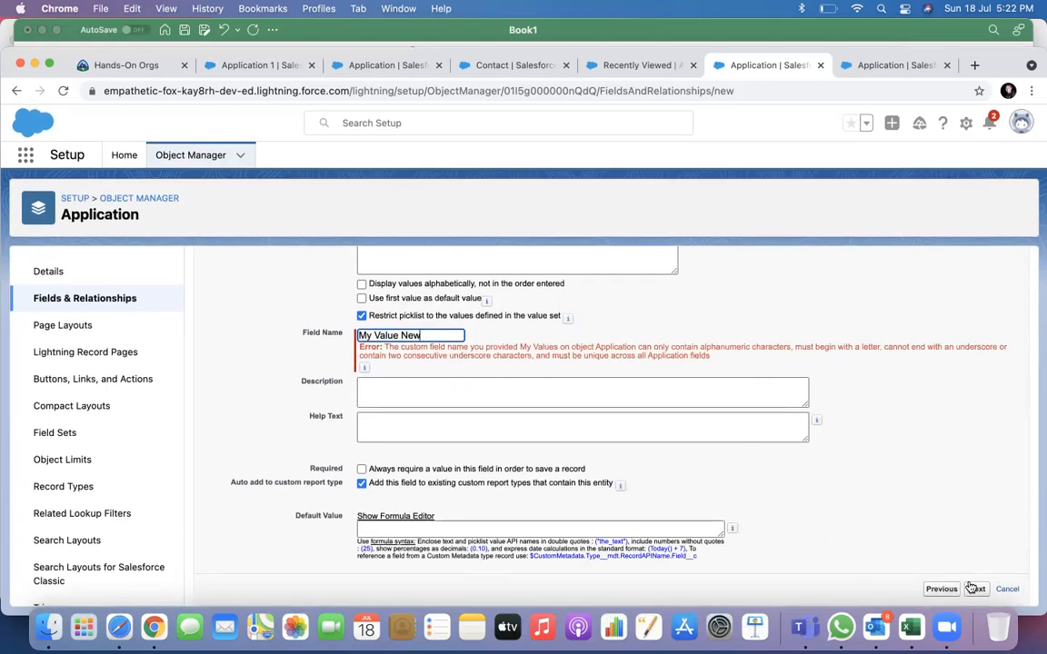
click(974, 589)
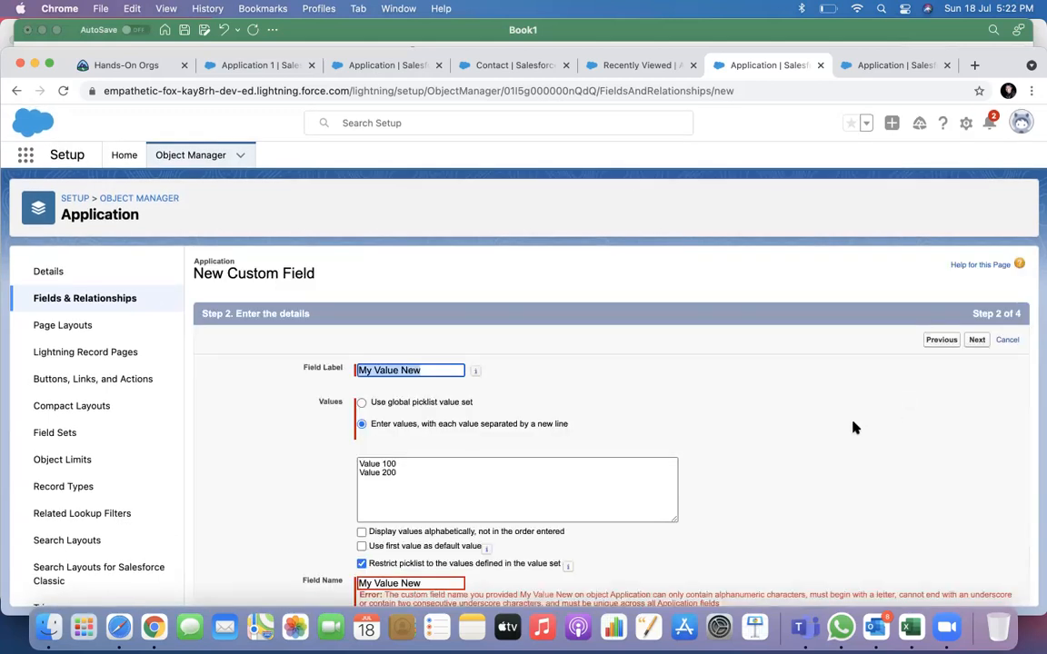
Change the Field Name to My Value News and try to continue to the next wizard step.
scroll(855, 427, down, 2)
scroll(854, 427, down, 3)
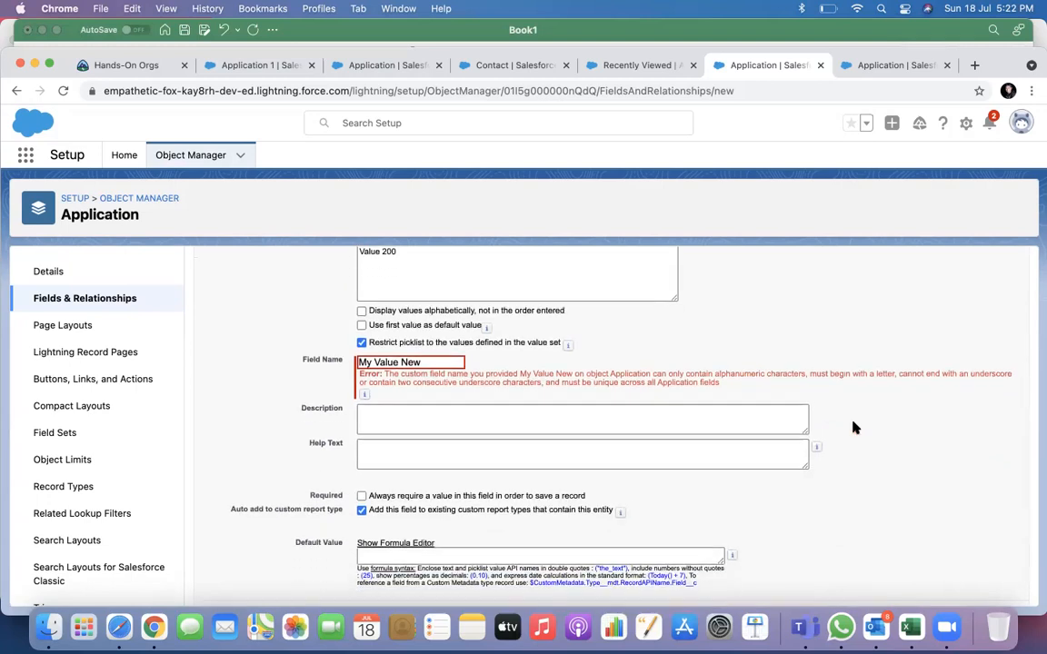
click(443, 363)
text(s)
scroll(923, 542, down, 1)
click(977, 589)
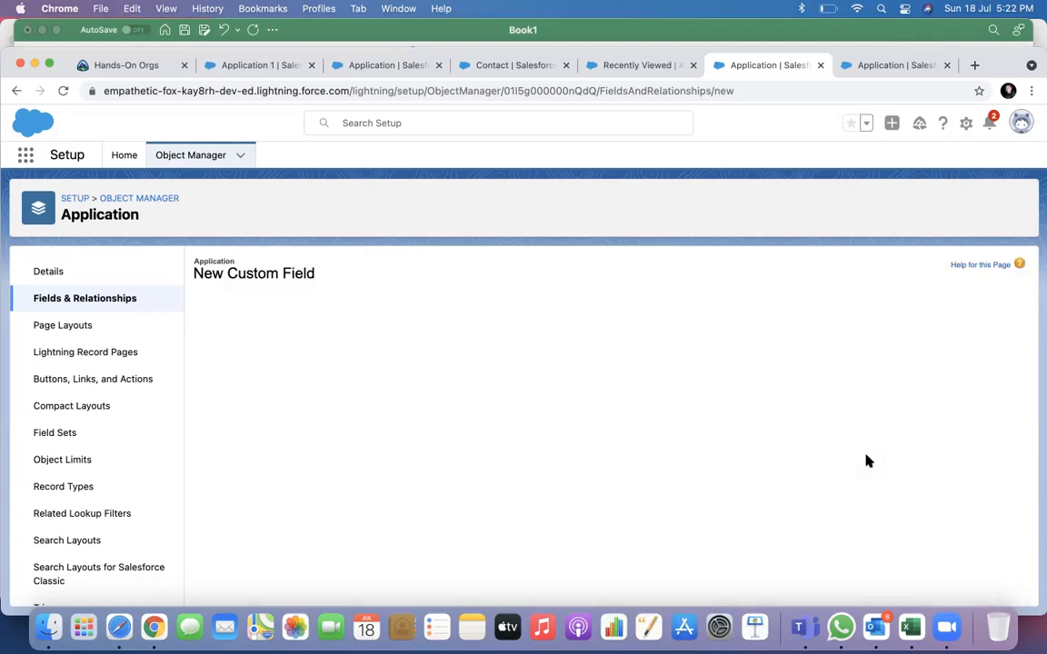
Replace the Field Name with My New Values and try again to continue to the next wizard step.
scroll(866, 461, down, 2)
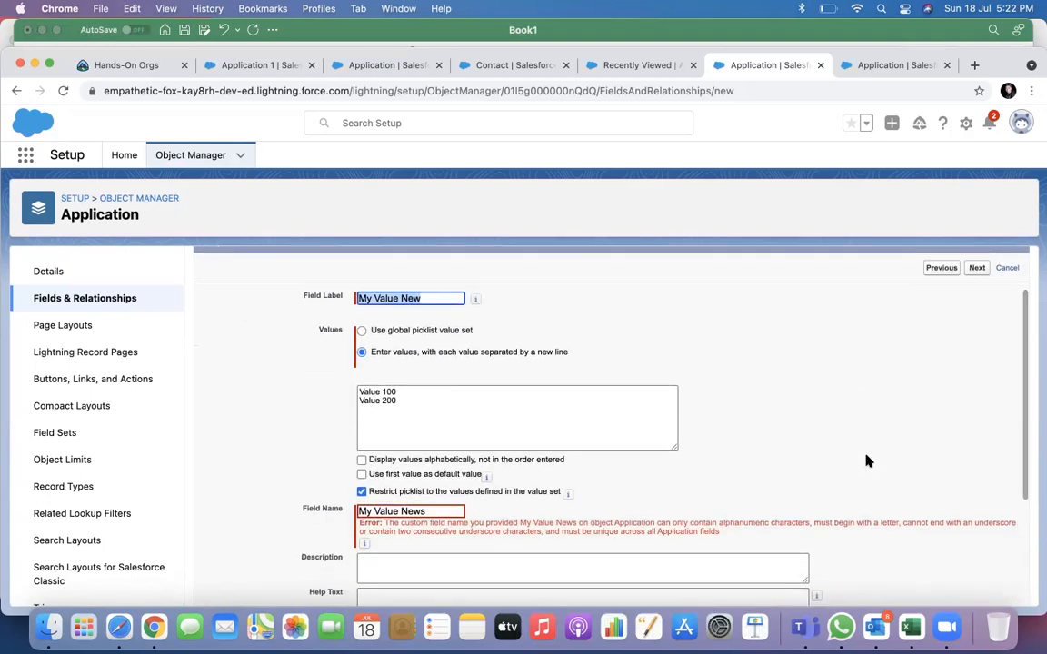
drag(428, 512, 400, 512)
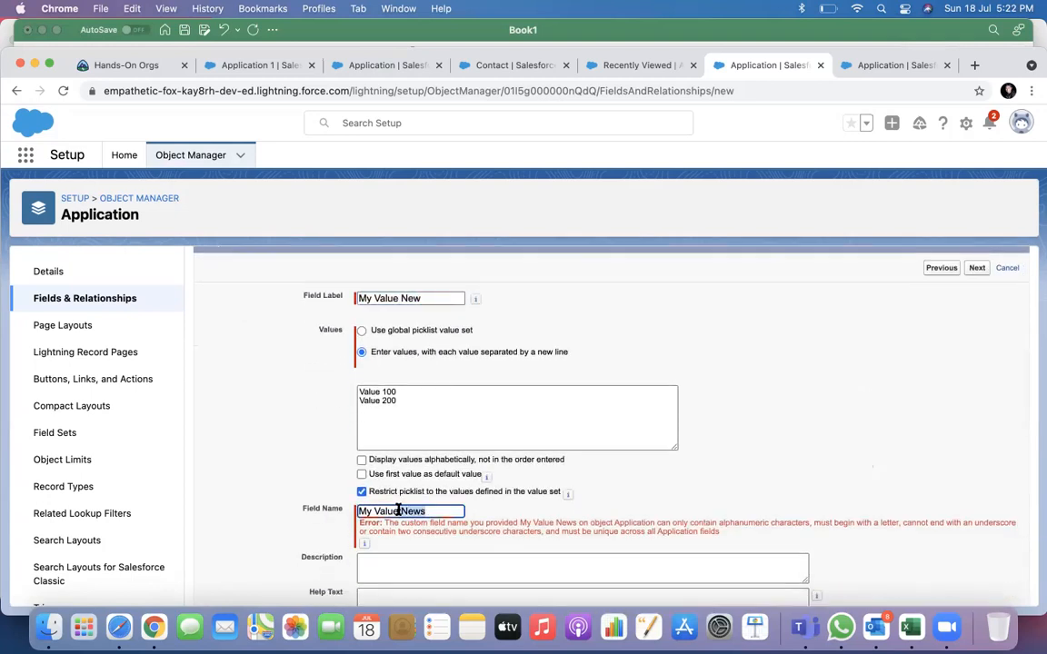
key(BackSpace)
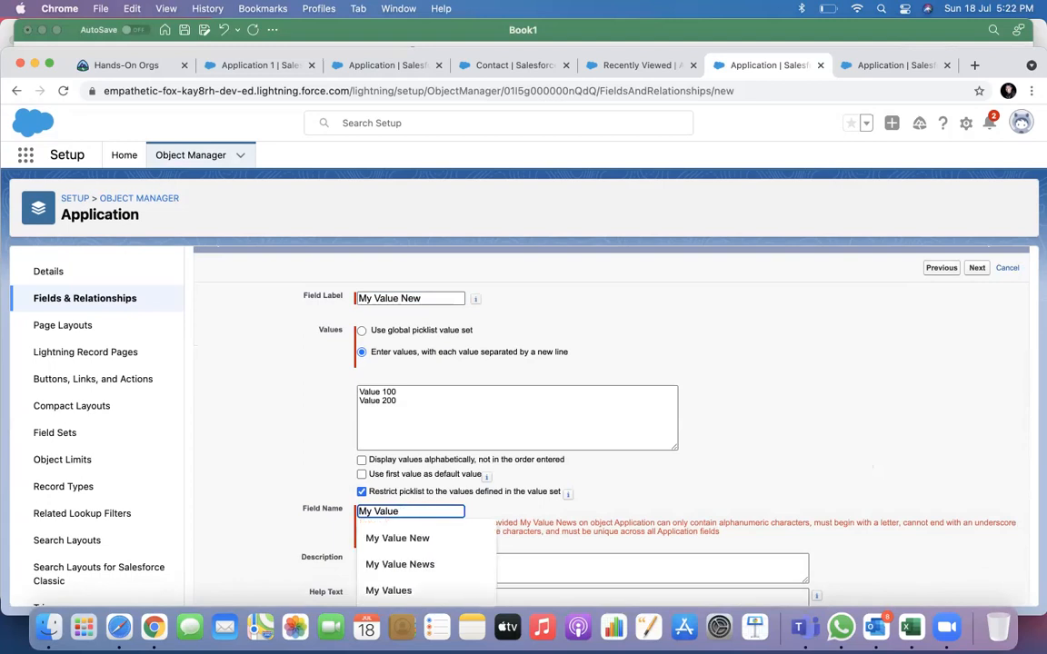
text(s)
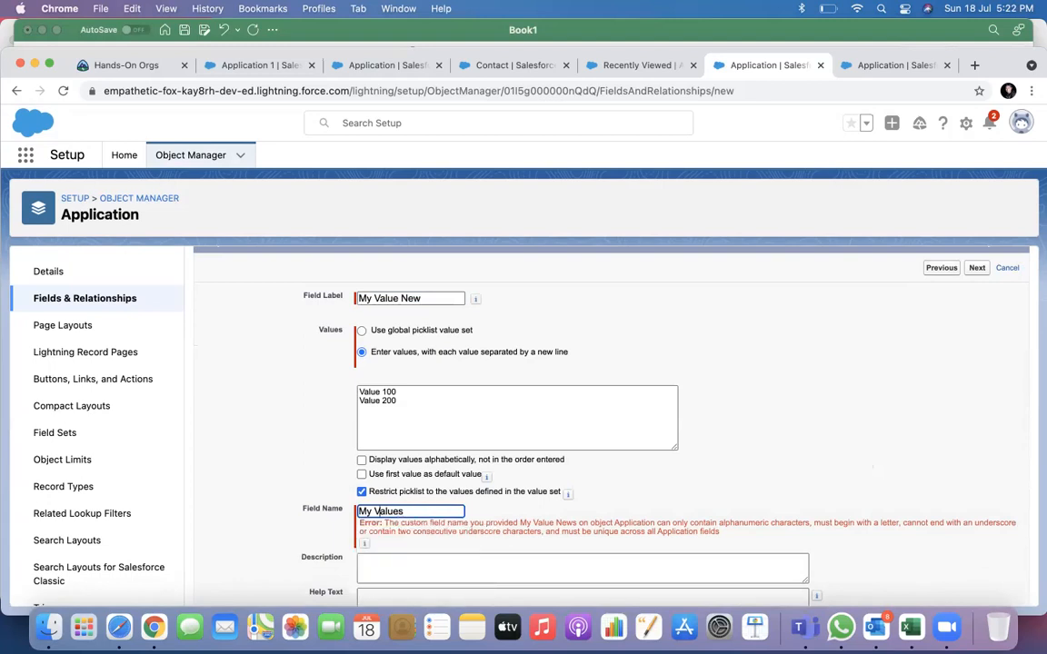
text(New)
scroll(714, 479, down, 4)
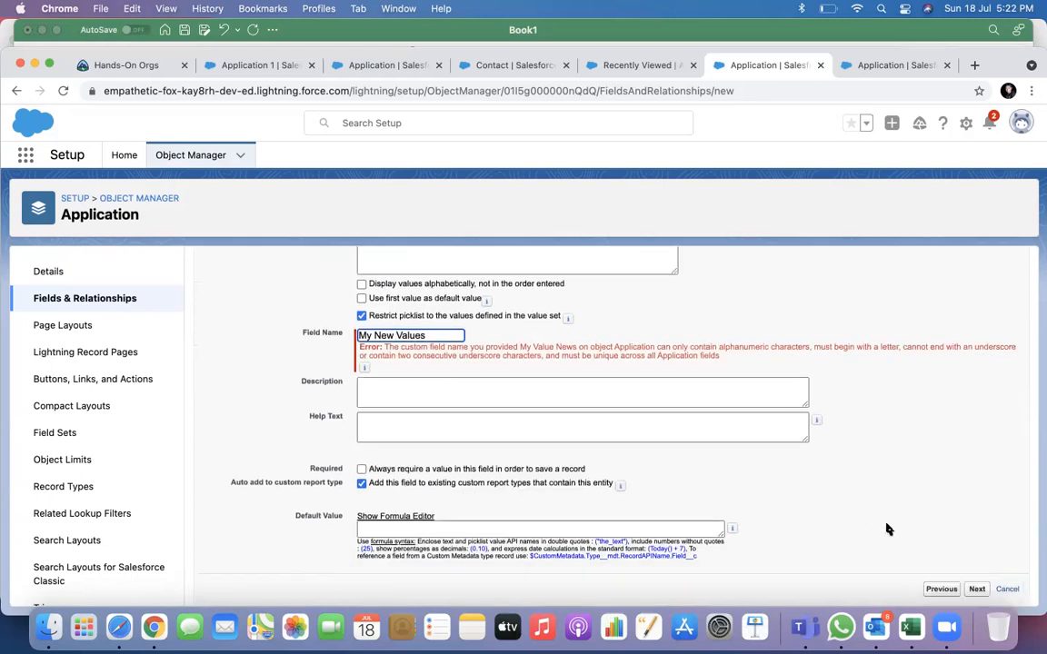
click(976, 589)
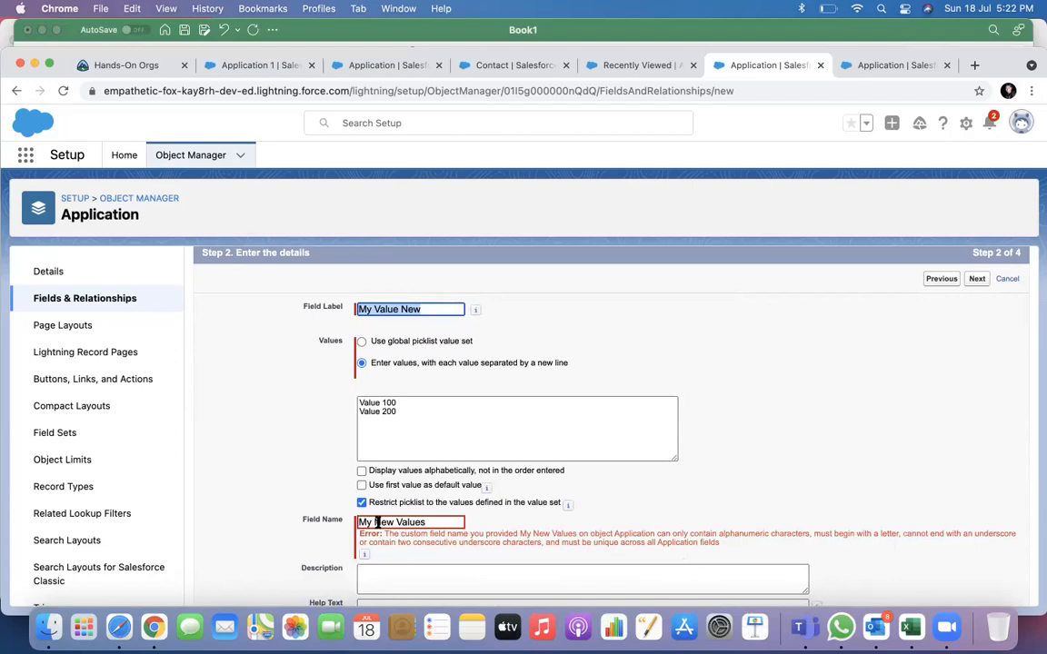
Clear the rejected Field Name, regenerate it from the label as My_Value_New, and continue to field-level security.
drag(423, 523, 234, 523)
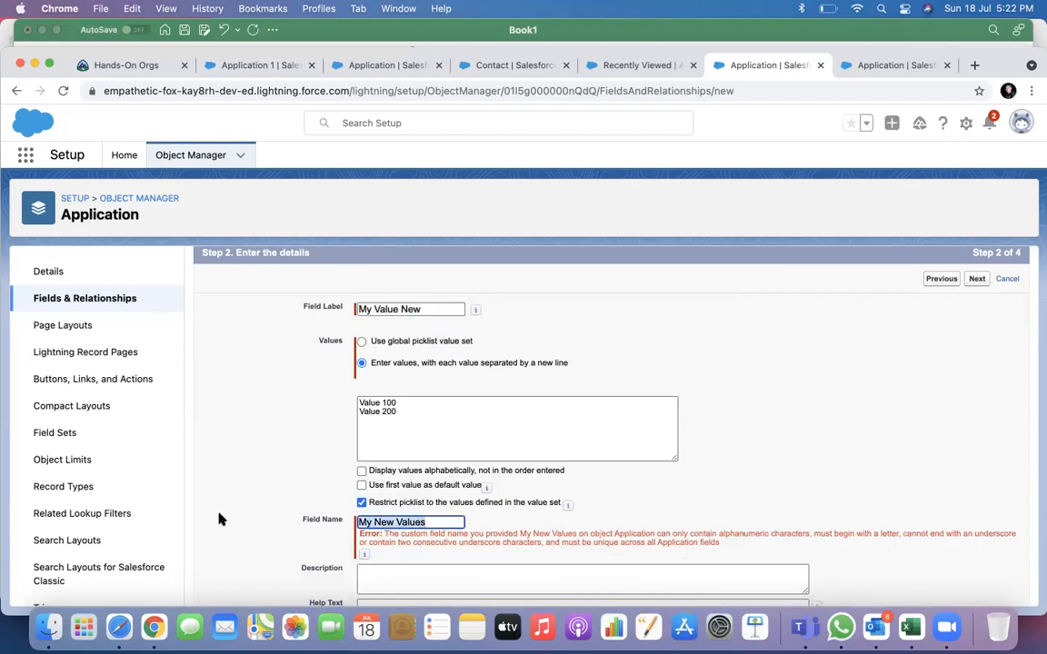
key(BackSpace)
click(382, 524)
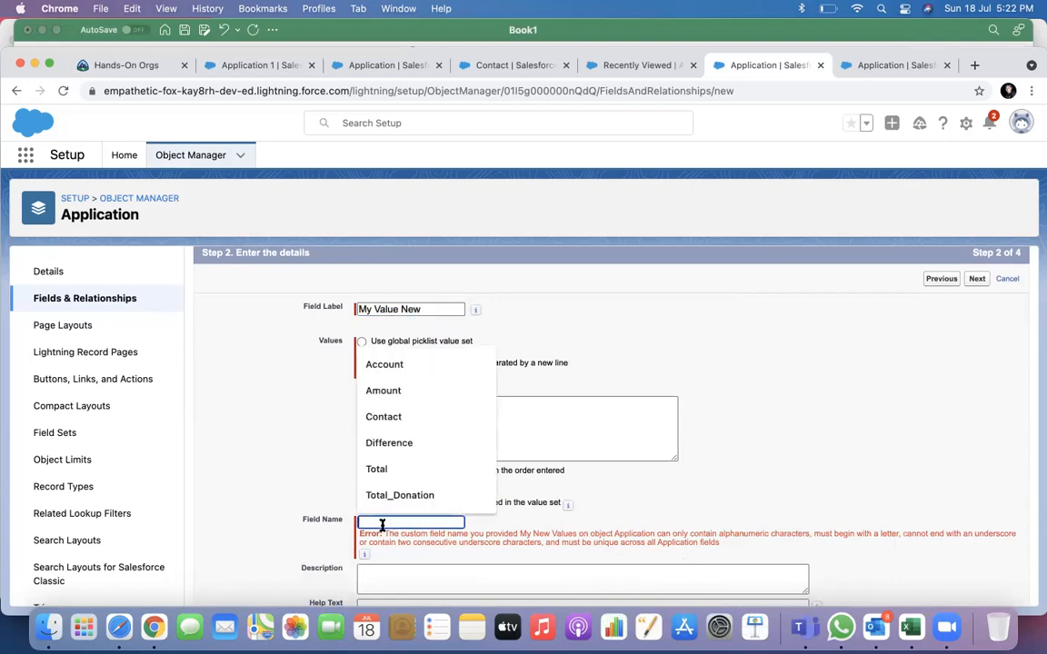
click(439, 309)
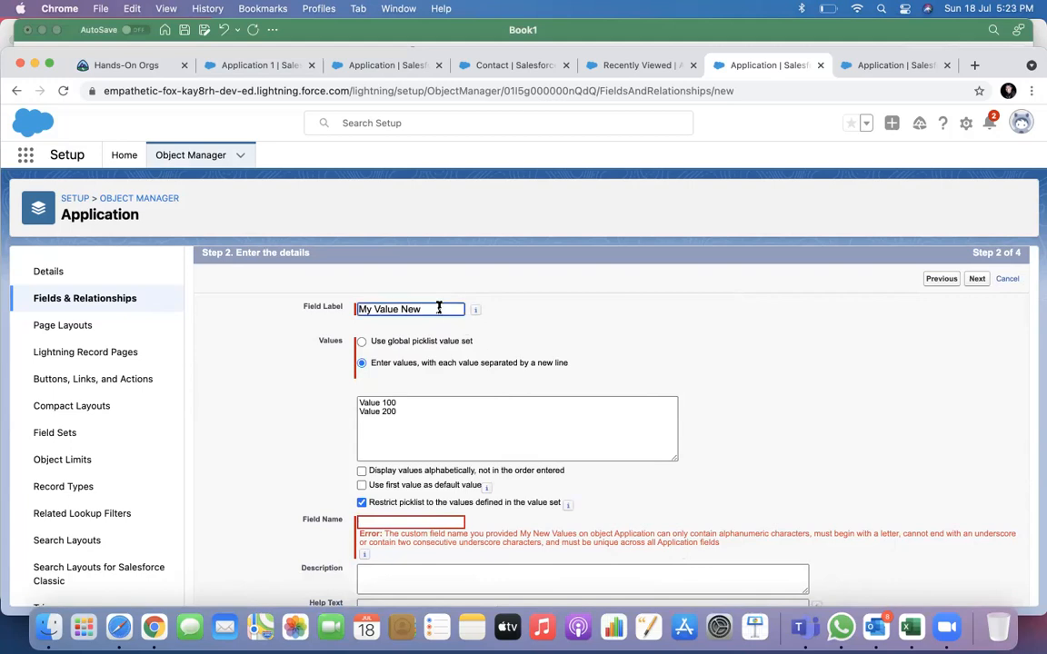
drag(439, 309, 307, 302)
click(779, 398)
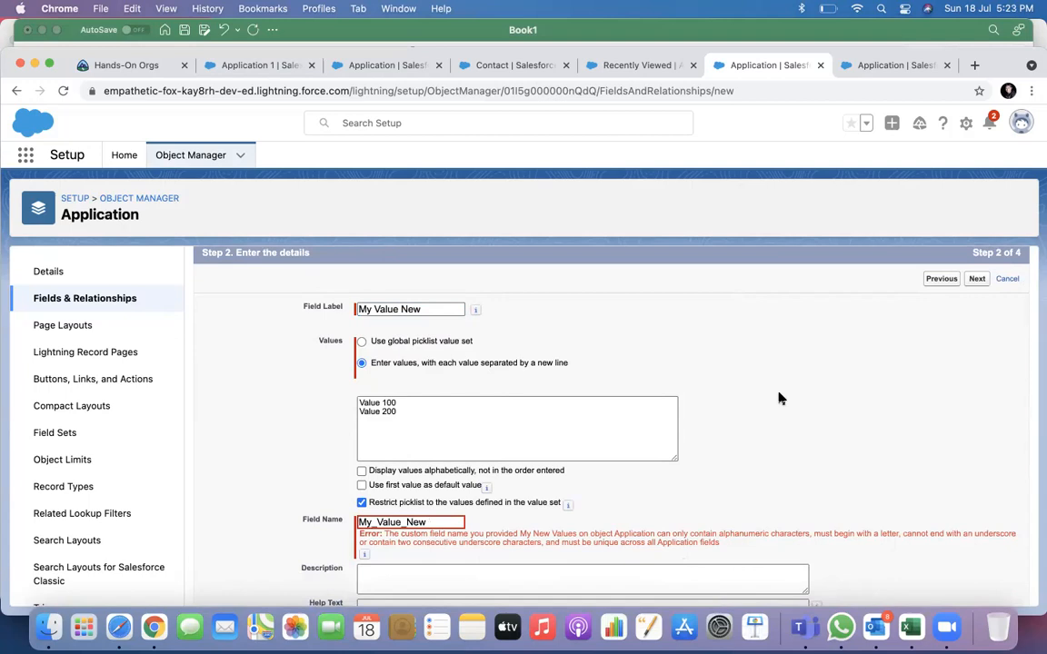
scroll(780, 398, down, 3)
click(977, 588)
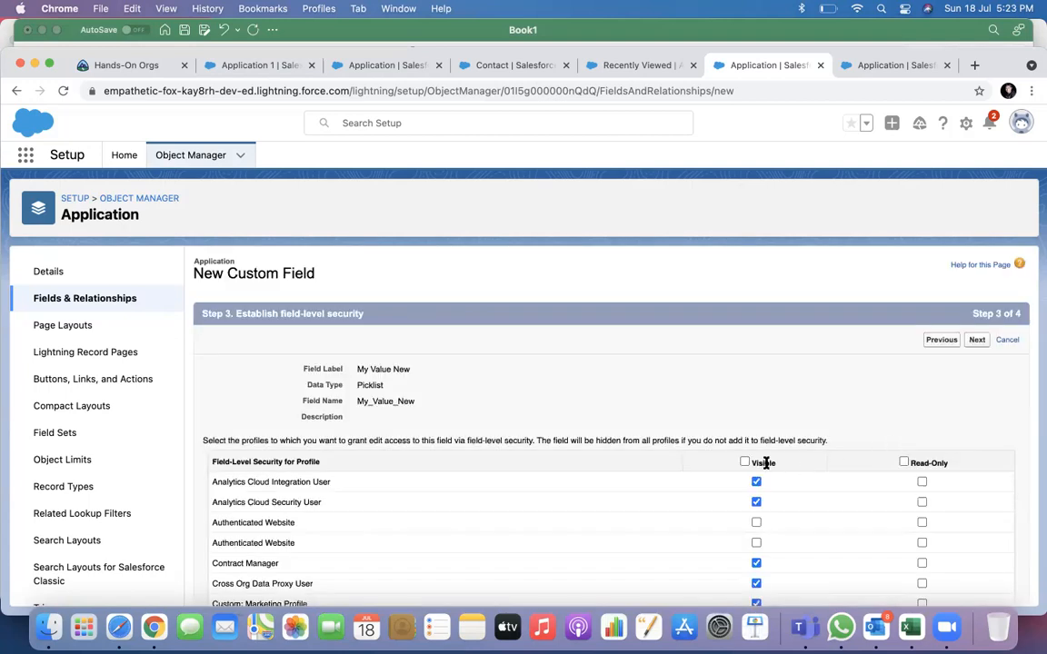
Make the My Value New picklist visible to all profiles and save the new field.
click(745, 463)
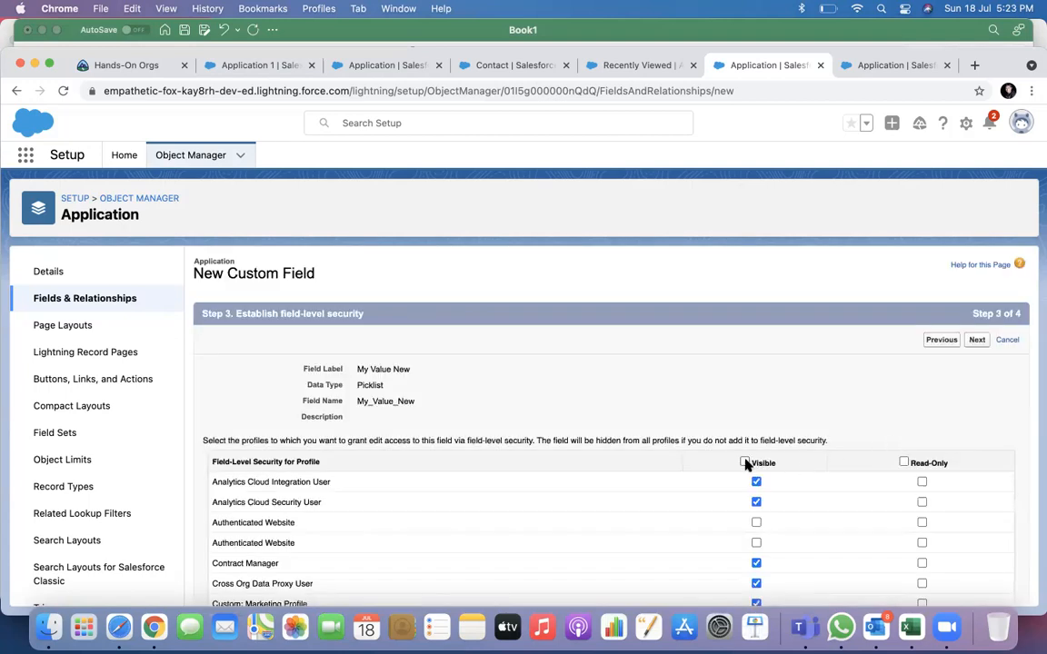
click(976, 340)
click(971, 340)
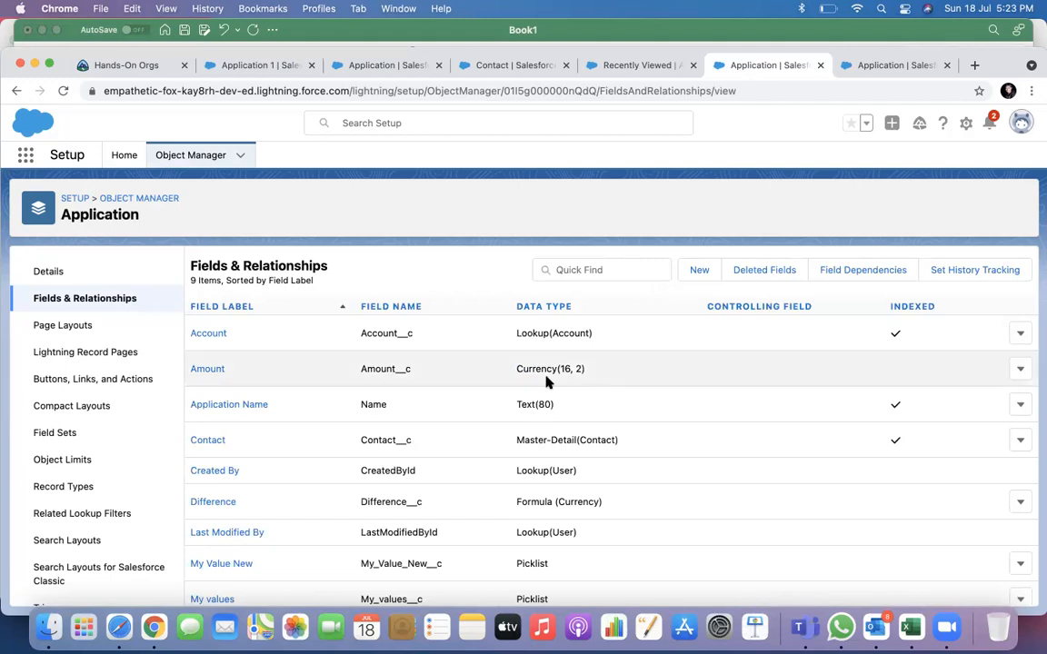
Review the picklist values defined on the existing My values field and return to the Application field list.
scroll(546, 383, down, 1)
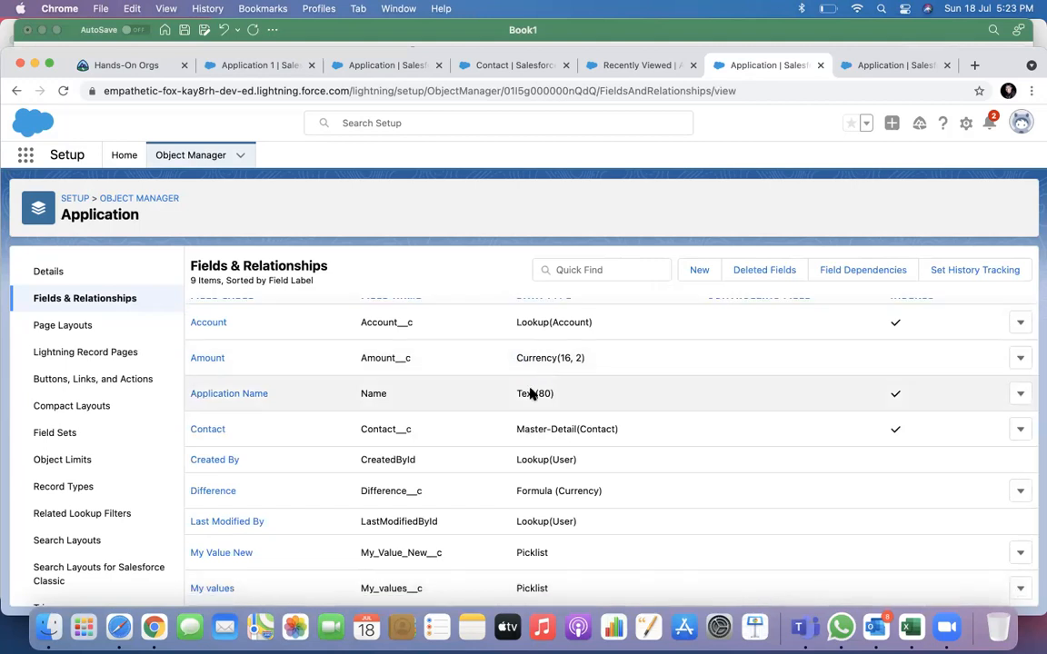
click(208, 590)
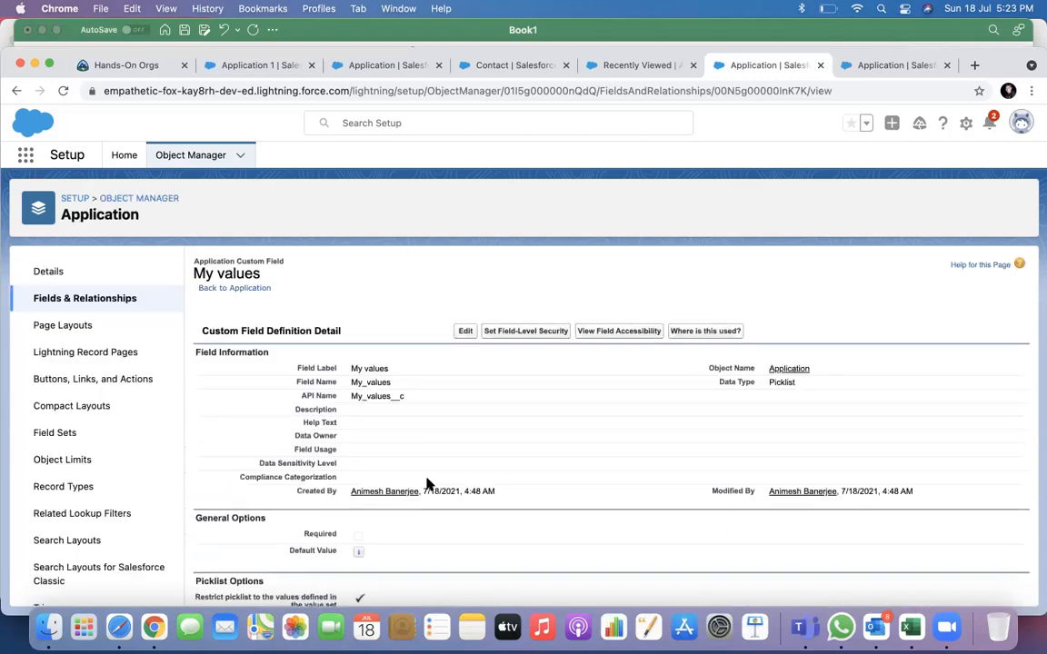
scroll(427, 455, down, 10)
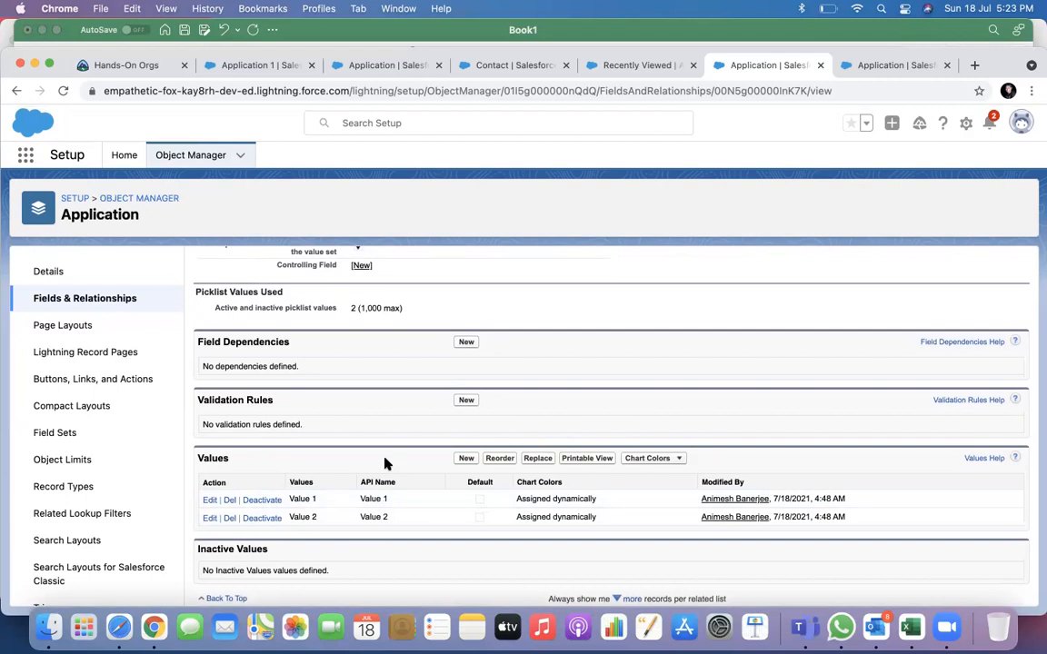
scroll(385, 462, up, 10)
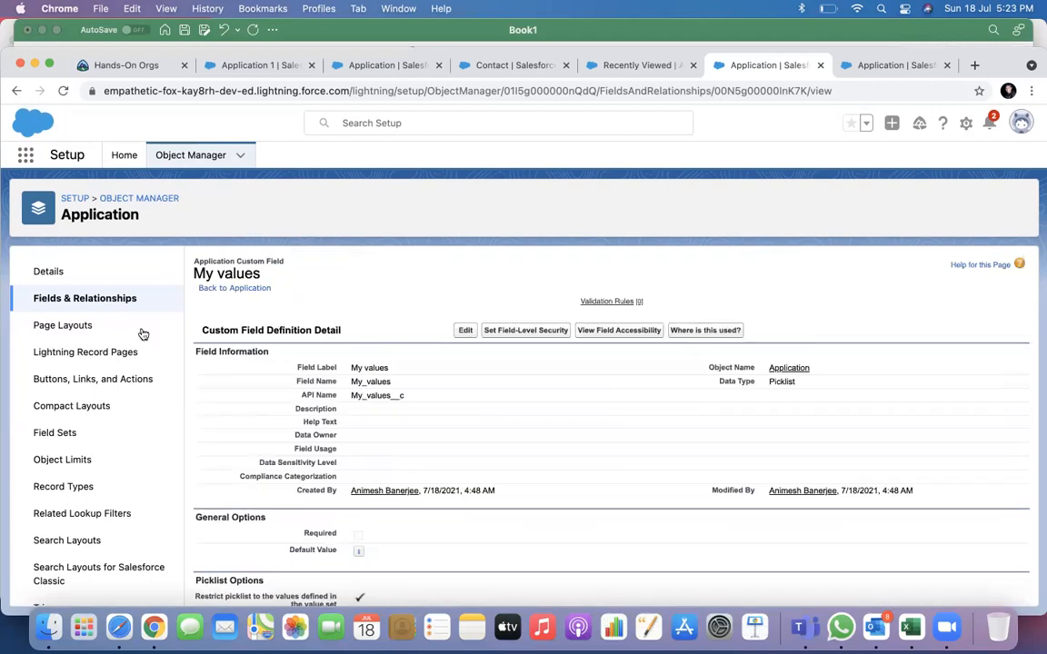
click(121, 307)
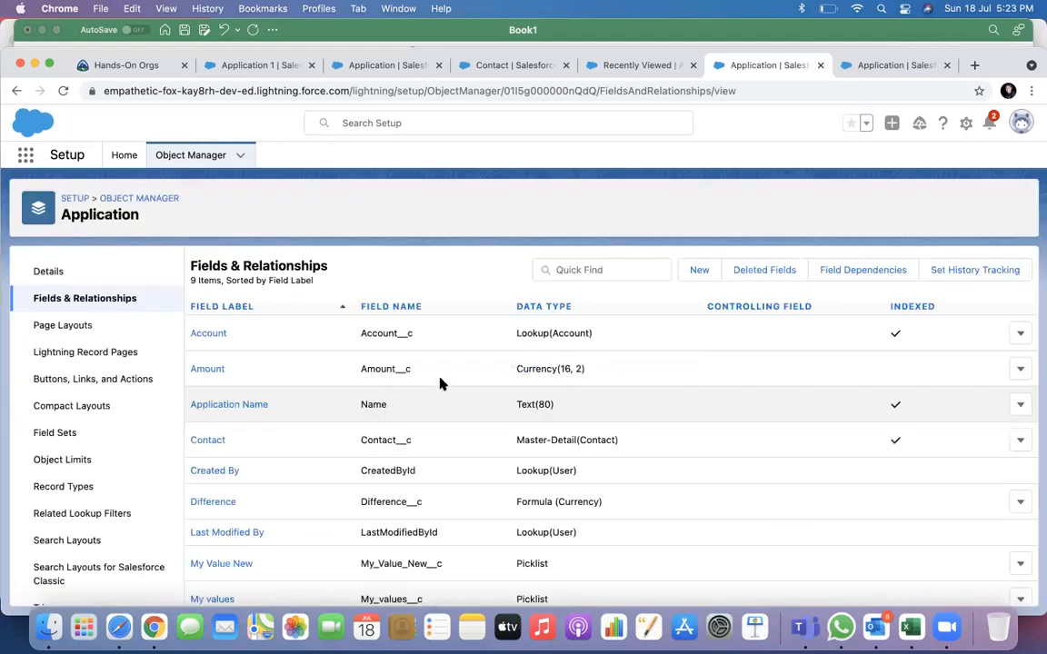
Create a field dependency with My values as the controlling field and My Value New as the dependent field.
click(863, 271)
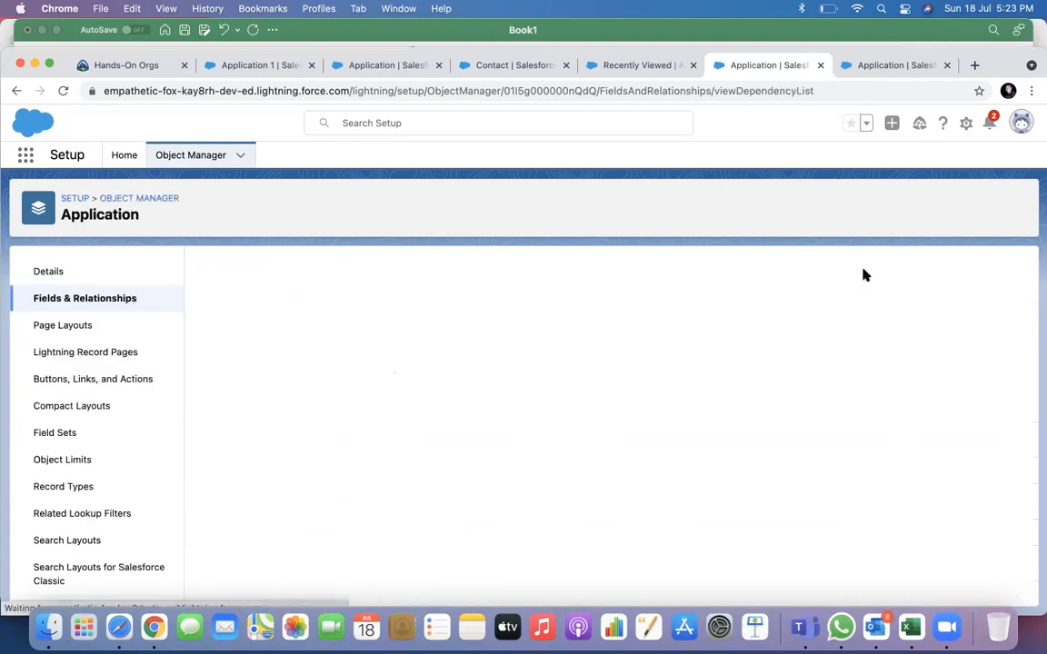
click(466, 336)
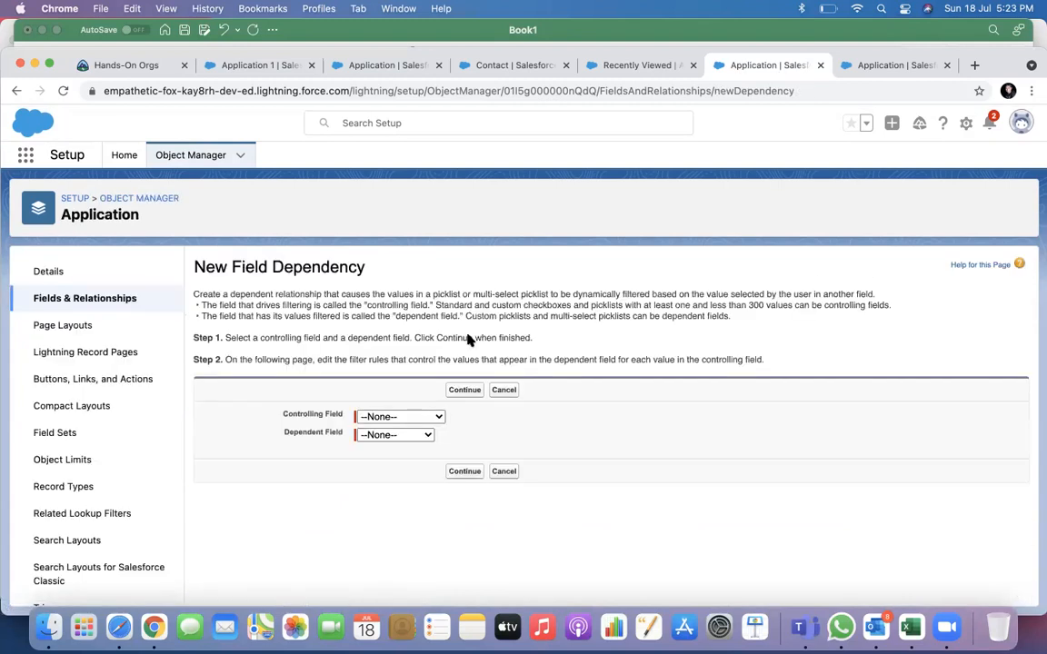
click(405, 421)
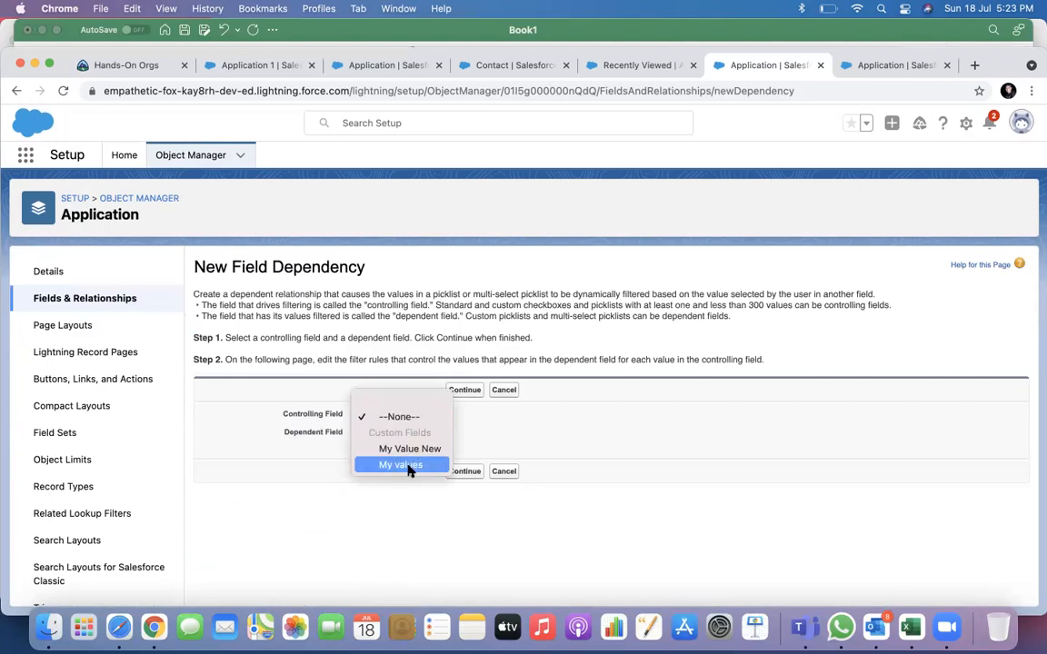
click(409, 464)
click(401, 436)
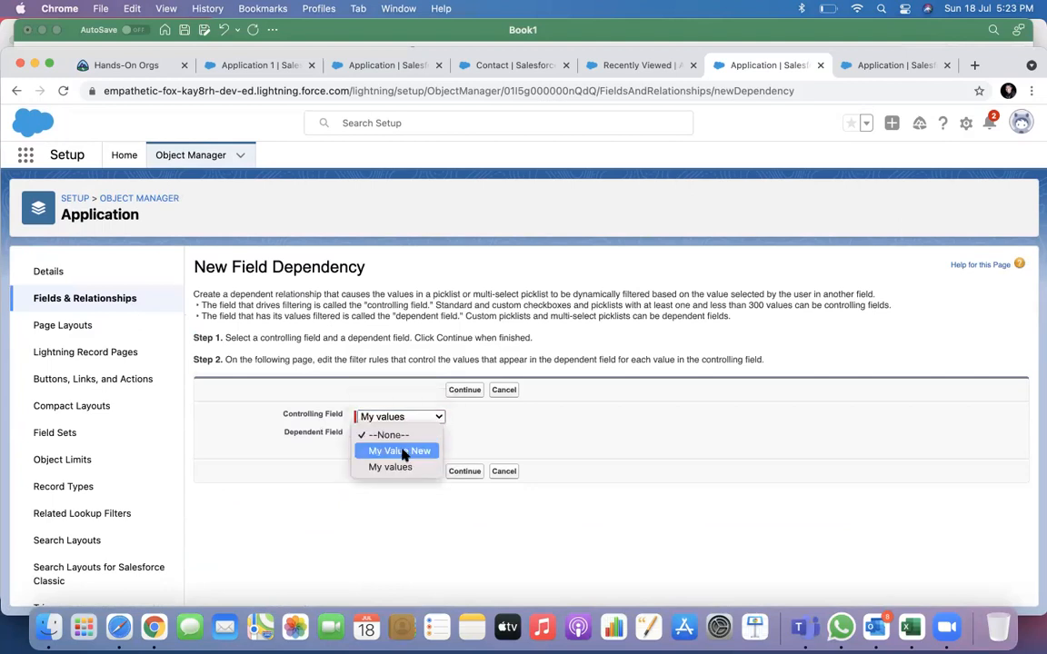
click(406, 451)
click(463, 471)
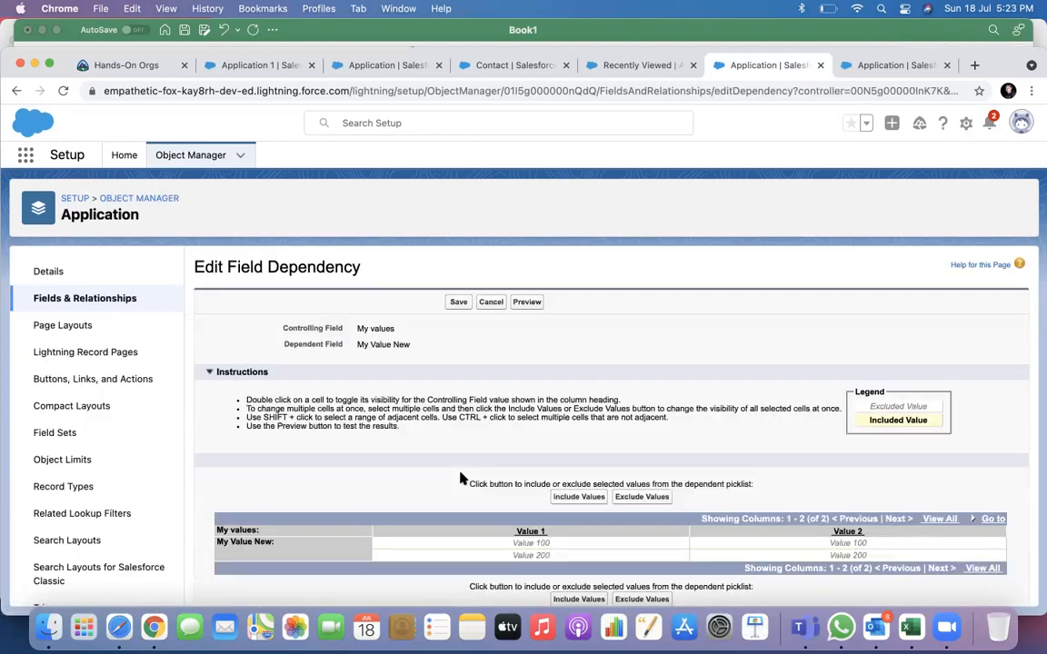
Exclude Value 200 from the Value 1 column of the dependency grid.
scroll(460, 478, down, 1)
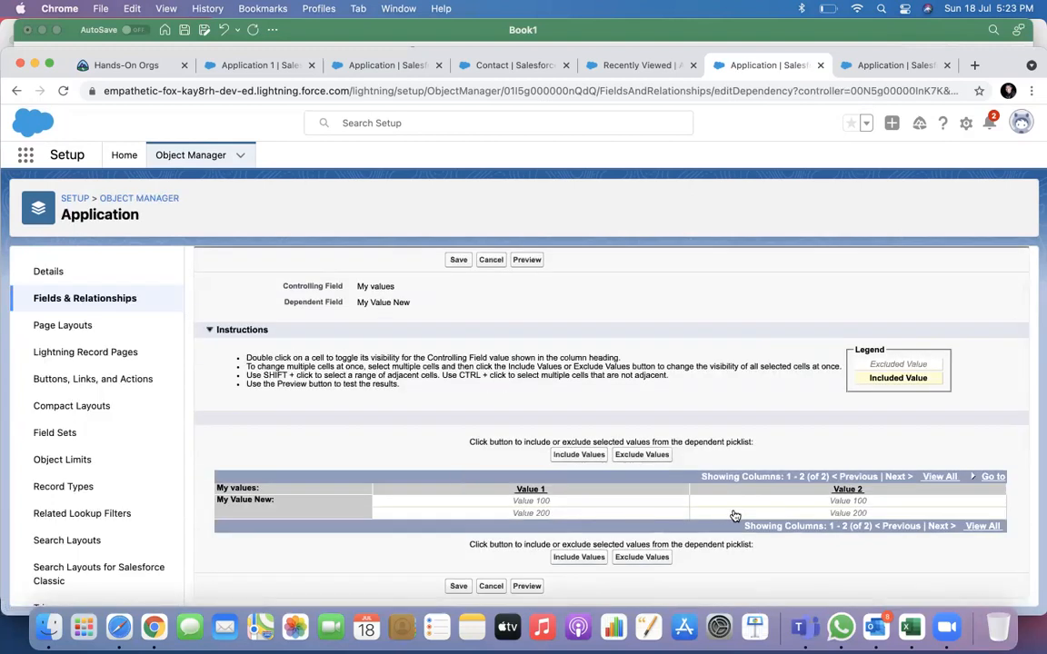
click(591, 496)
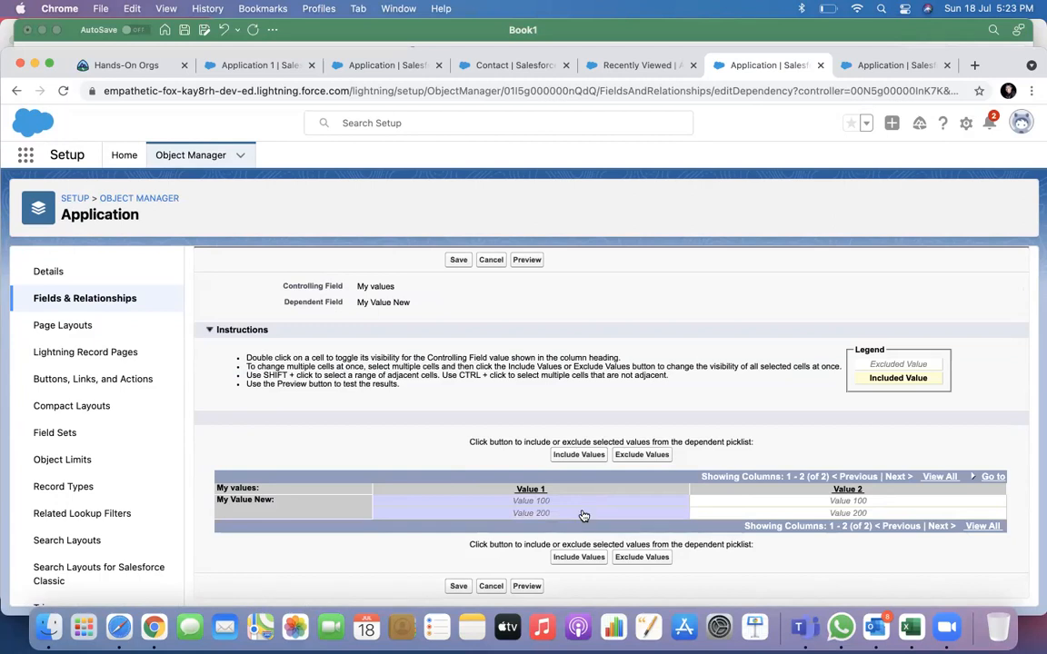
click(584, 515)
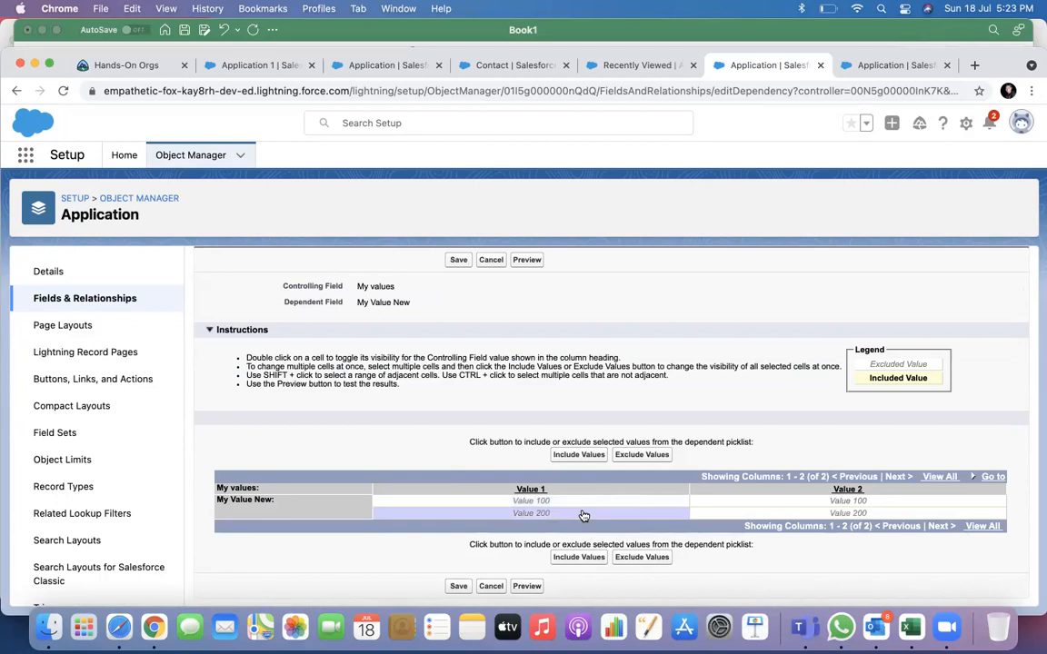
click(628, 560)
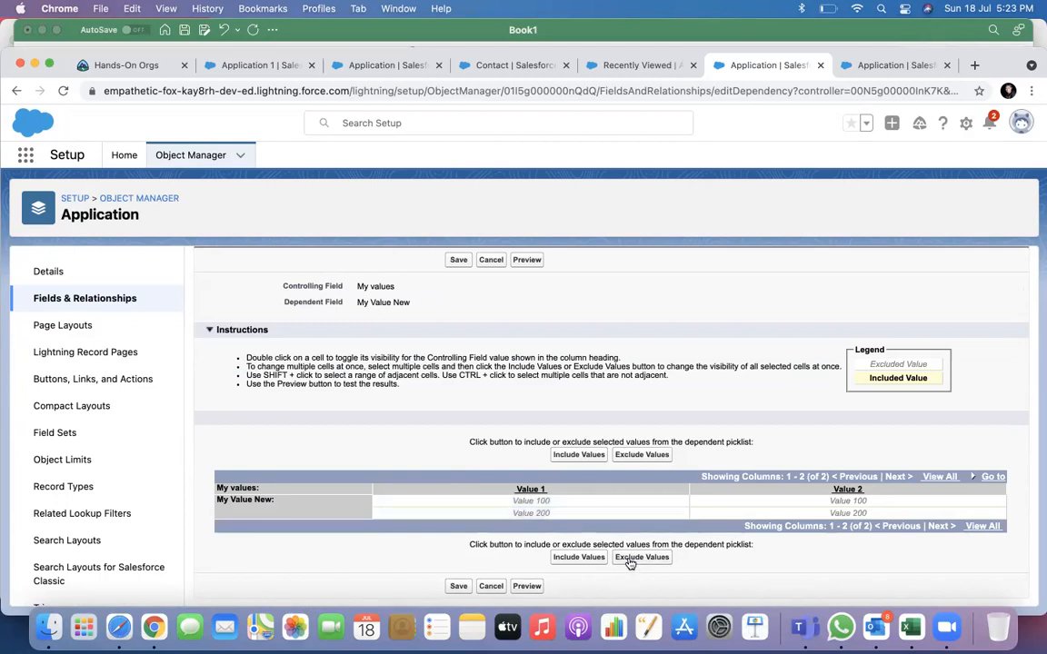
click(586, 514)
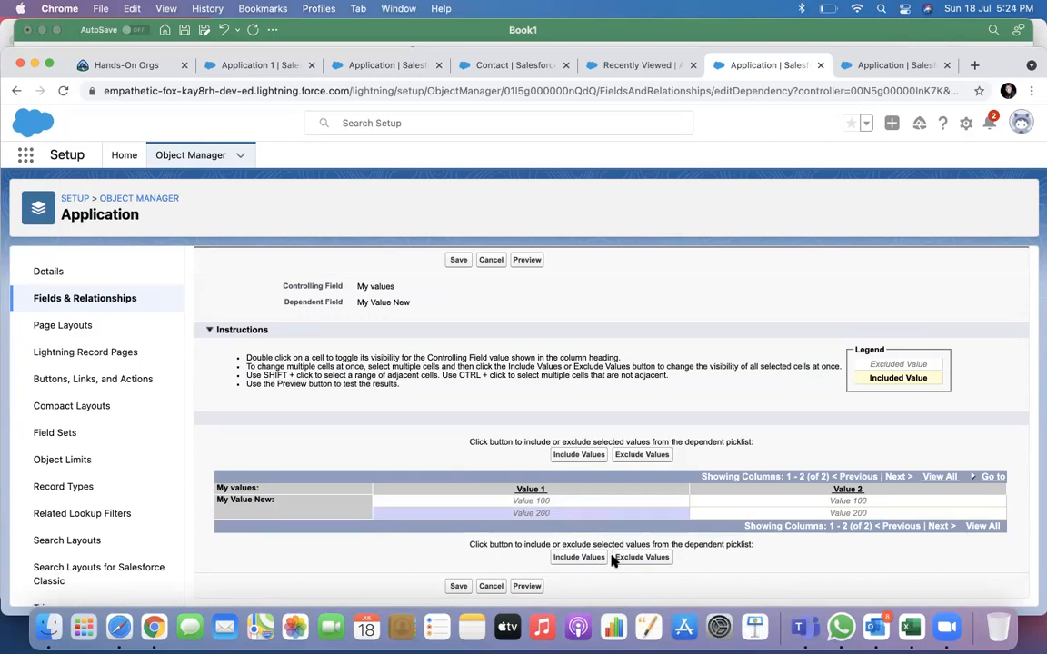
click(802, 502)
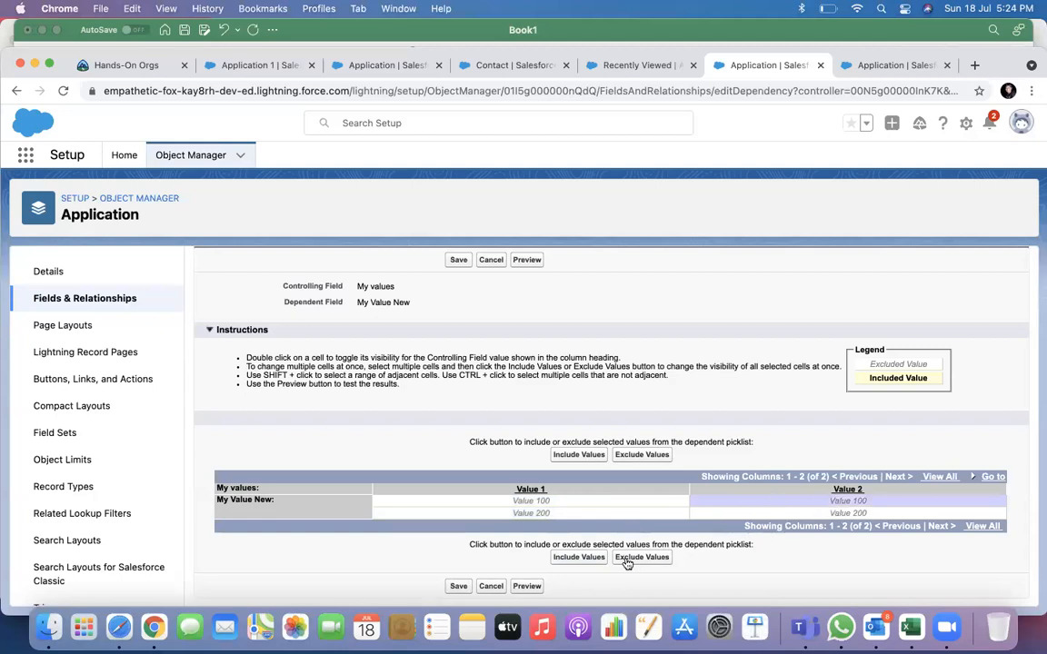
Include Value 100 under Value 1 and Value 200 under Value 2, and save the field dependency.
click(553, 502)
click(571, 557)
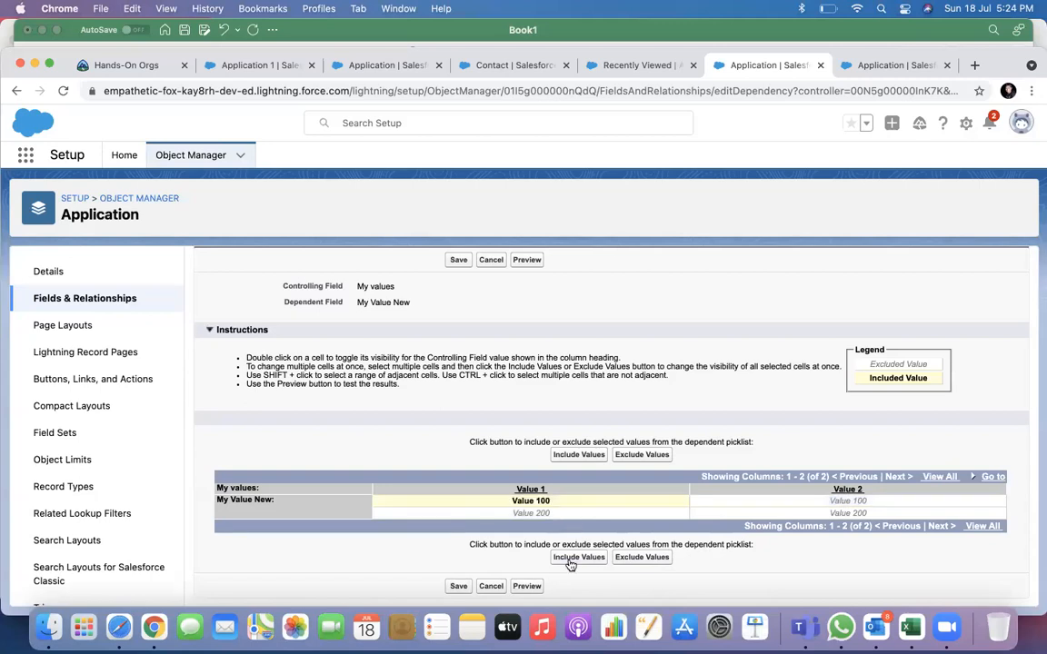
click(834, 512)
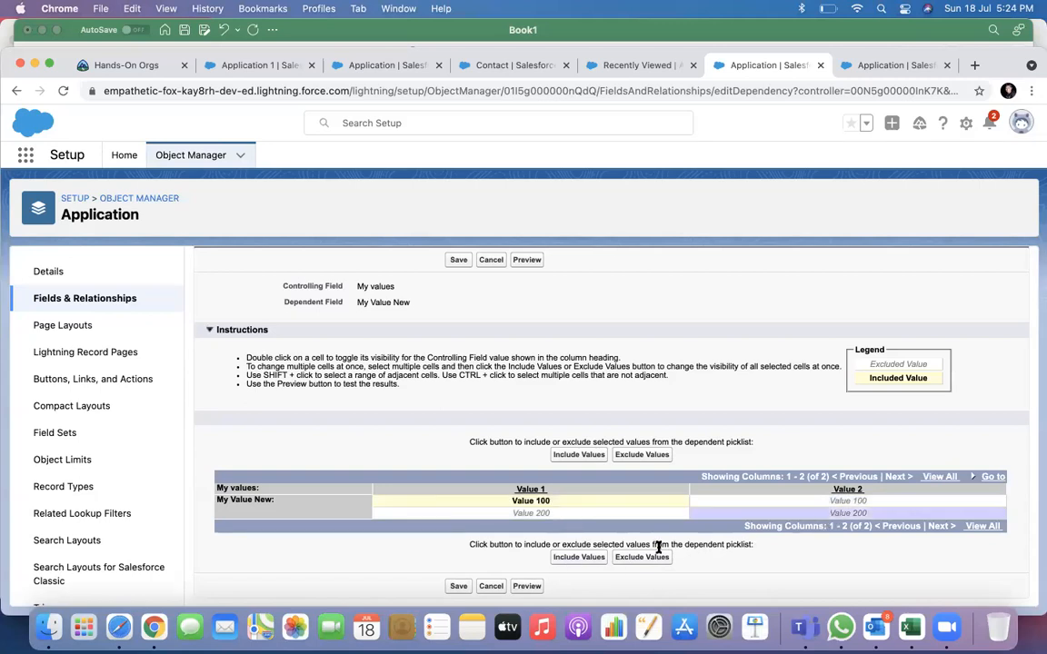
click(591, 559)
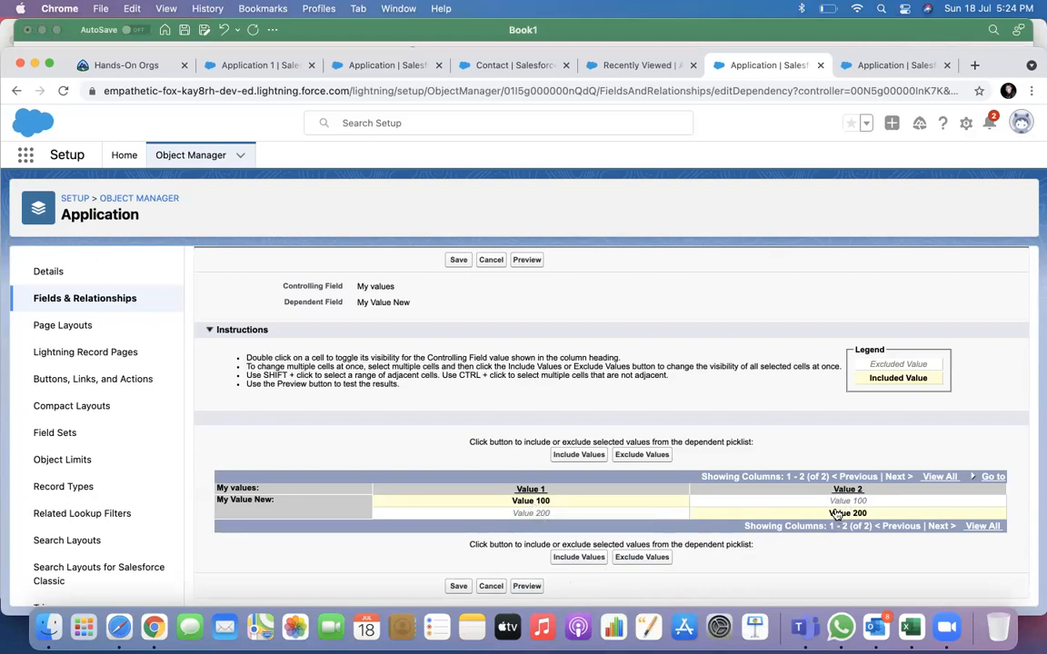
click(459, 587)
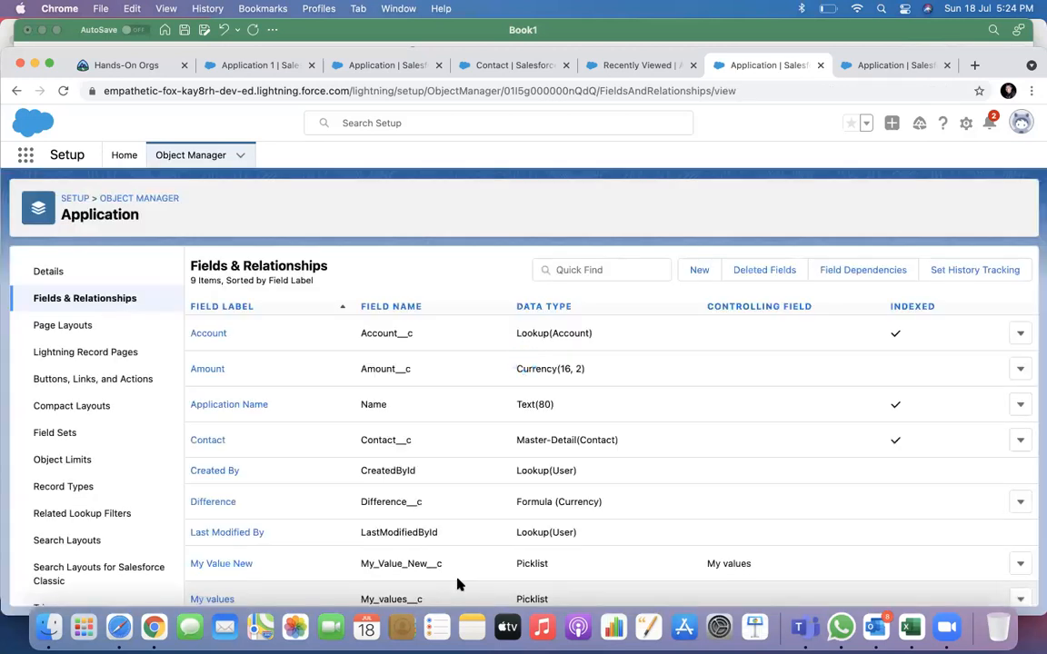
Reload the Application 1 record, open it for editing, and reselect Value 1 in My values.
click(264, 71)
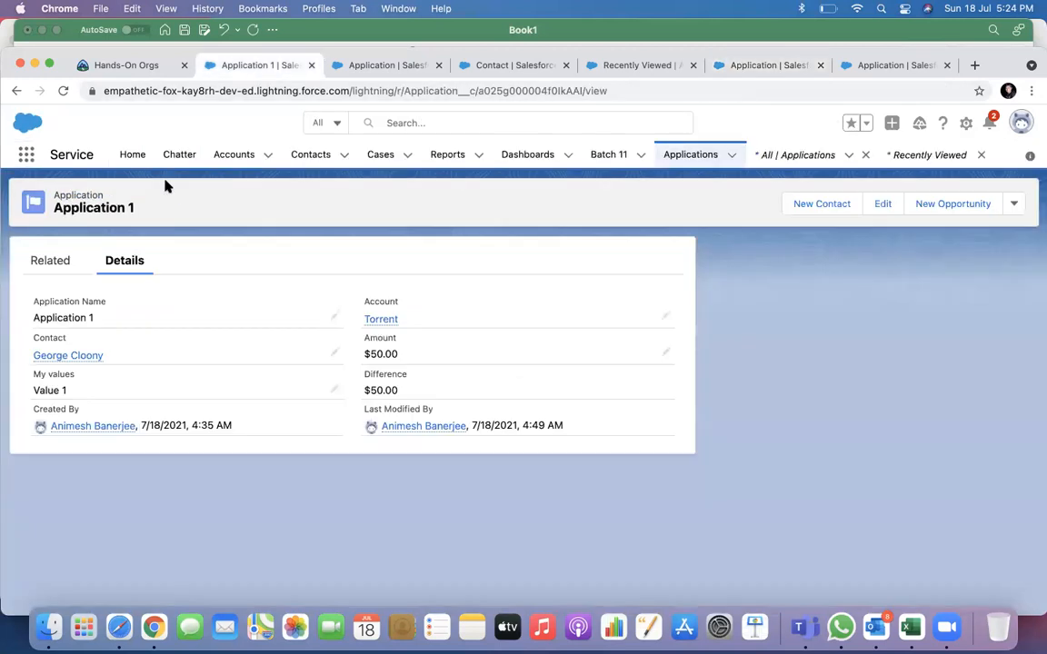
click(62, 93)
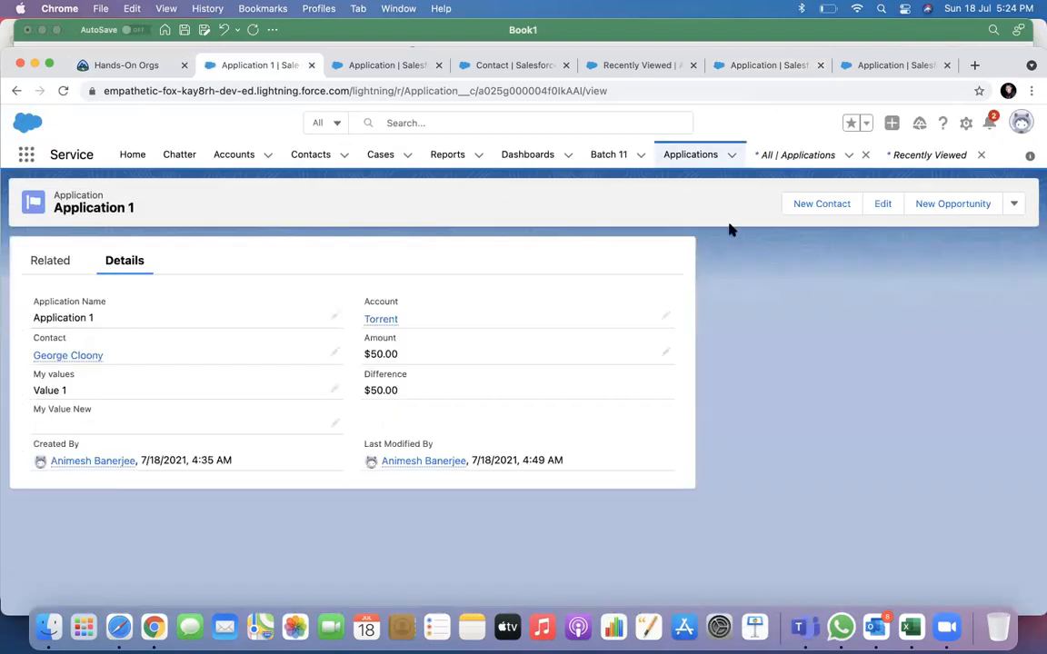
click(883, 205)
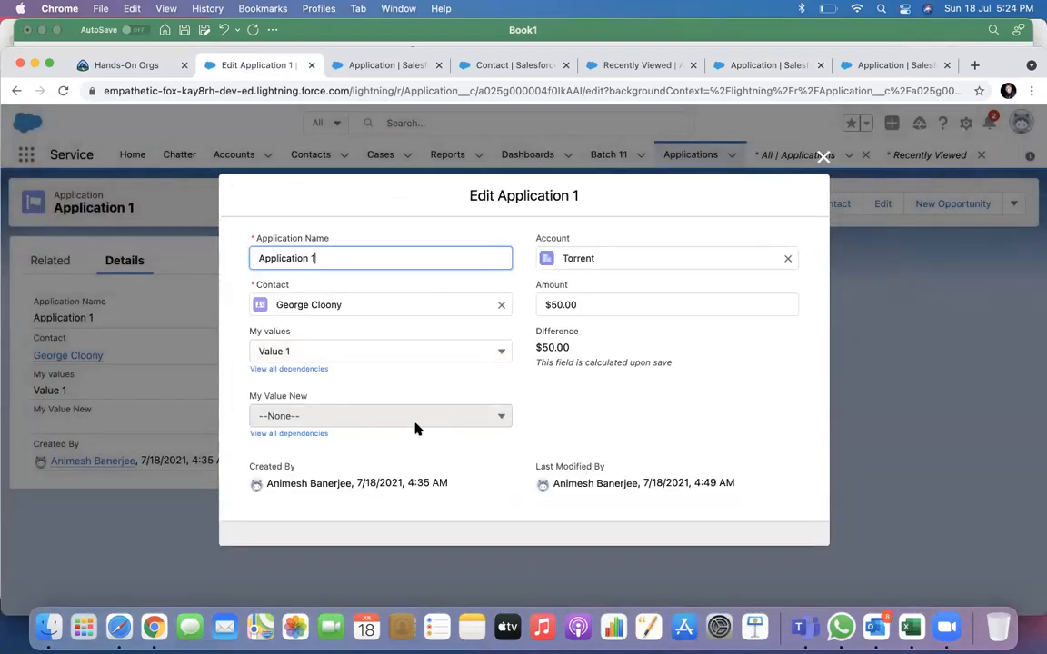
click(355, 351)
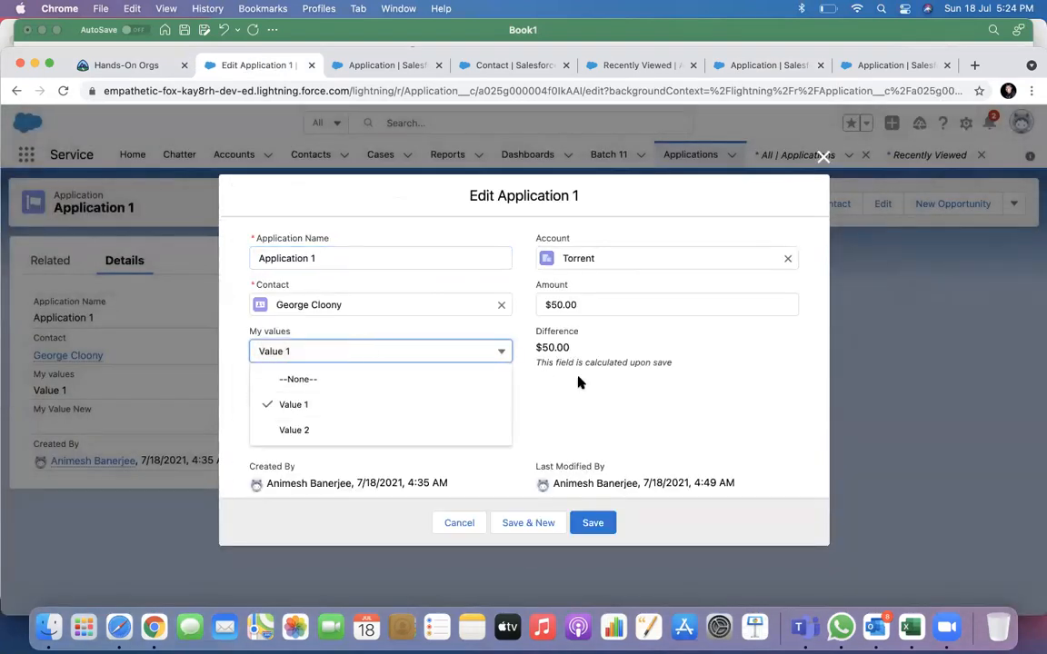
click(438, 410)
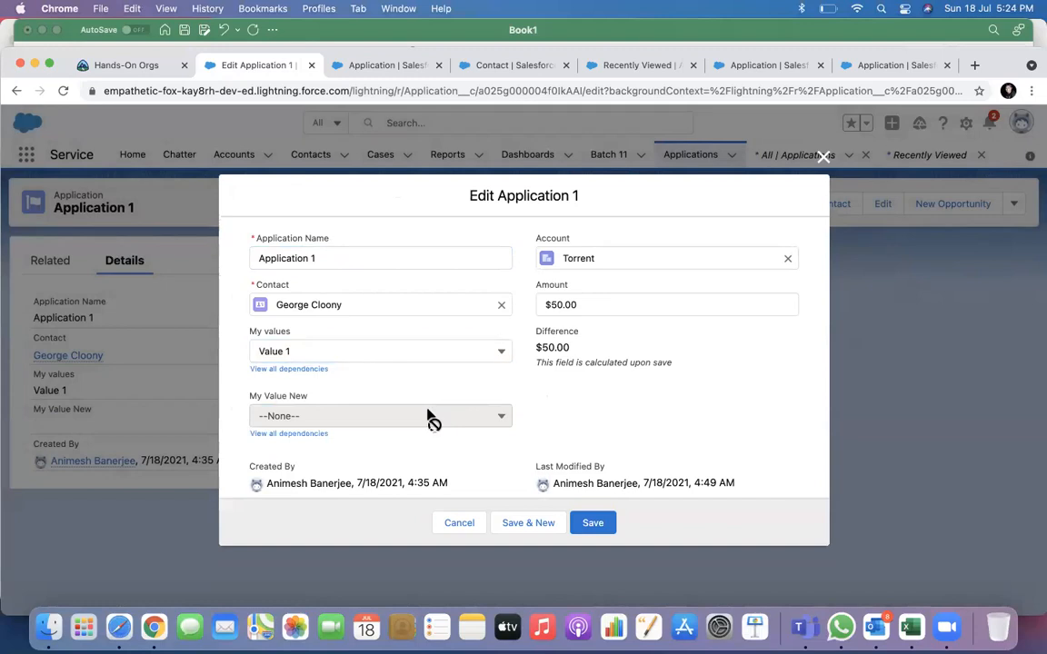
View the dependencies of My Value New, close the edit form without saving, and reload the Application 1 record.
click(289, 434)
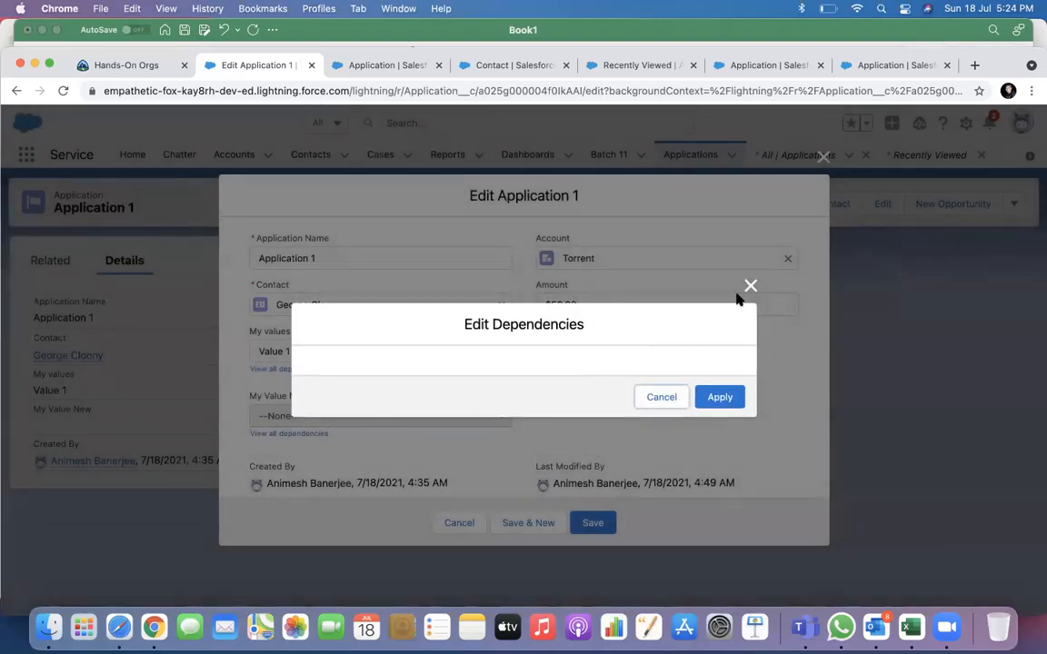
click(750, 286)
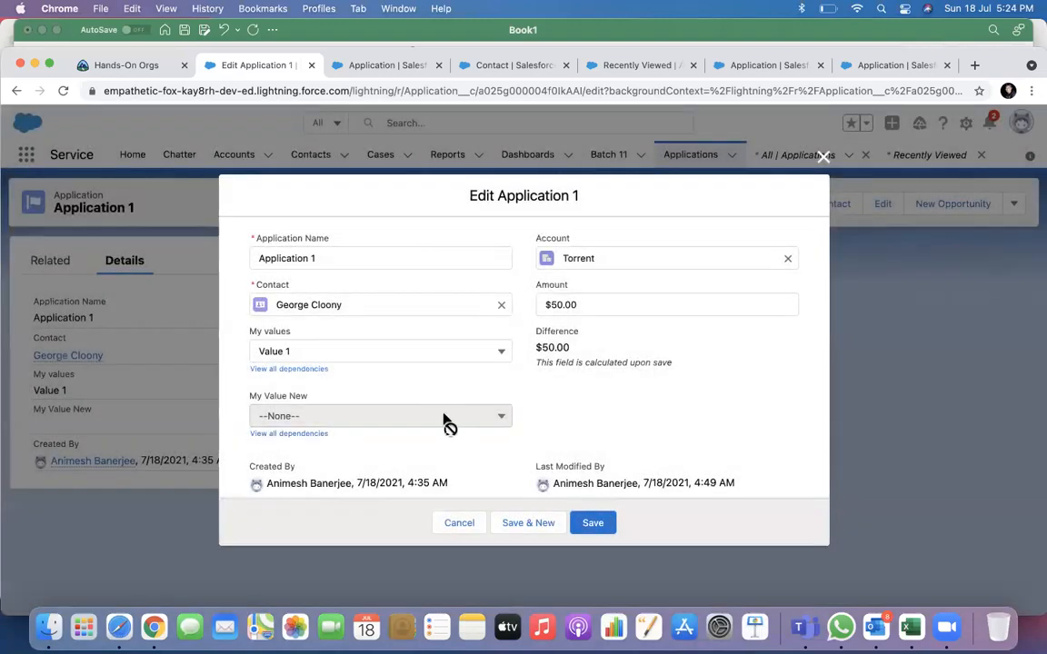
click(449, 351)
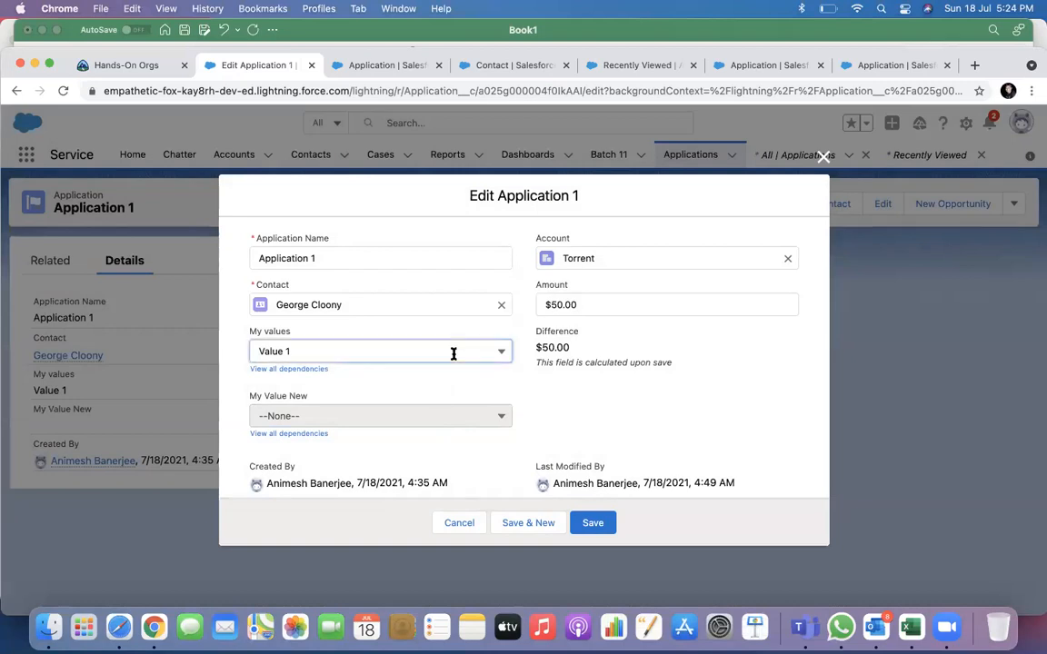
click(649, 434)
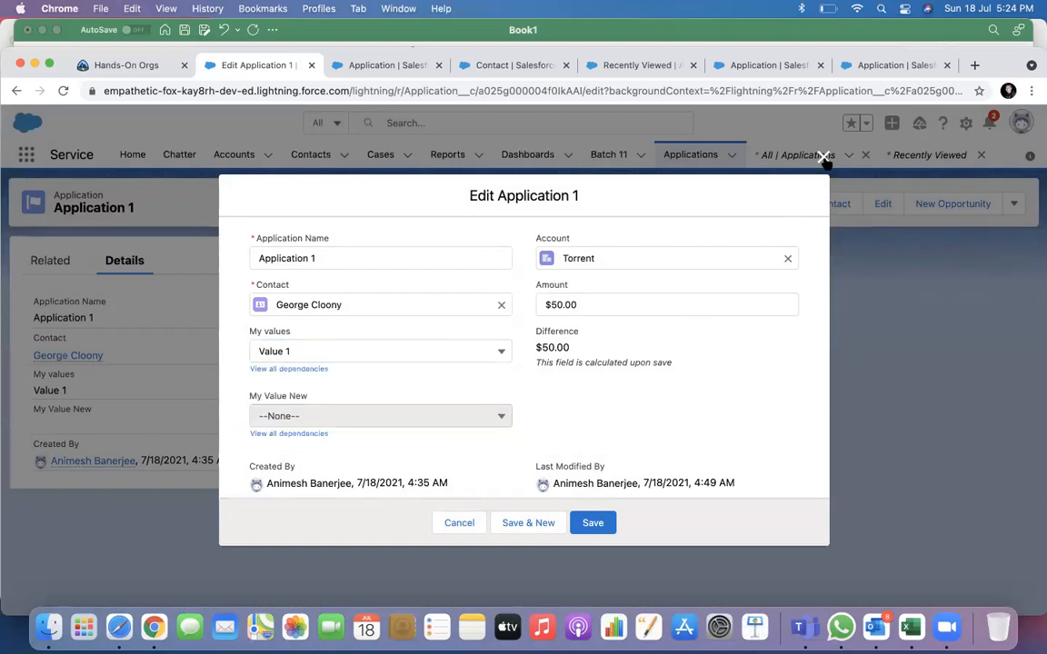
click(823, 158)
click(62, 90)
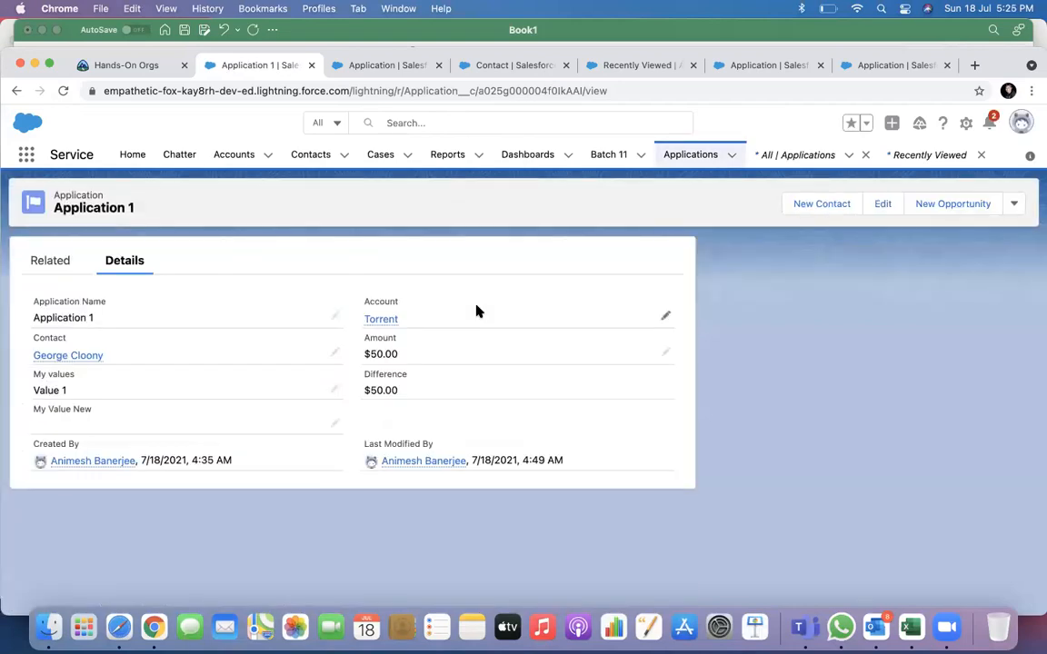
Test the dependency inline by choosing Value 100 under Value 1, switch My values to Value 2, list the dependent options, and cancel the edit.
click(336, 426)
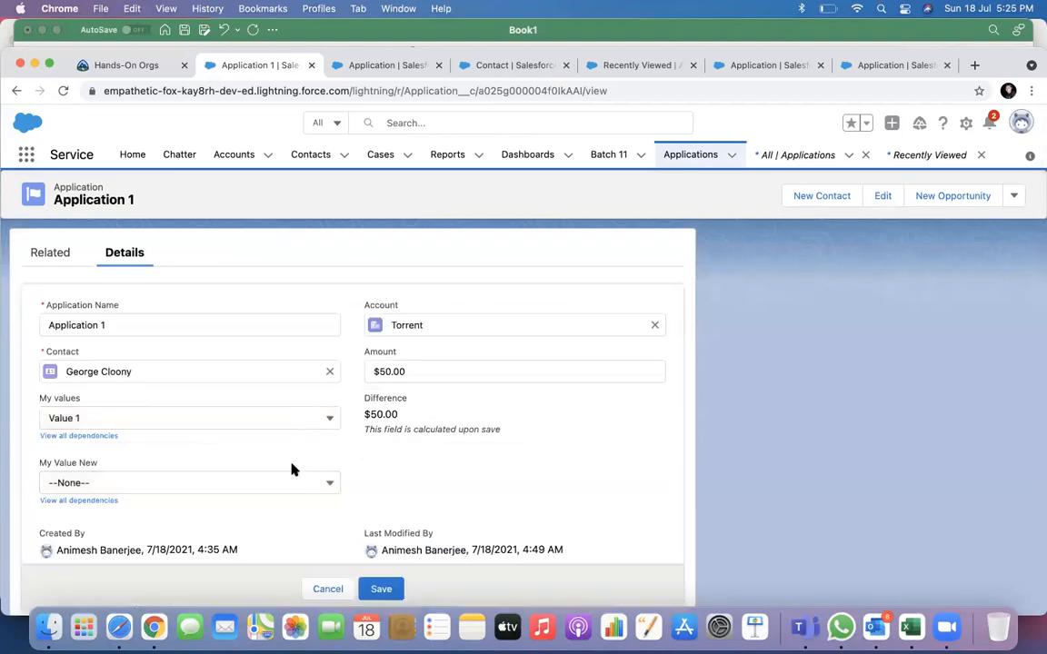
click(275, 482)
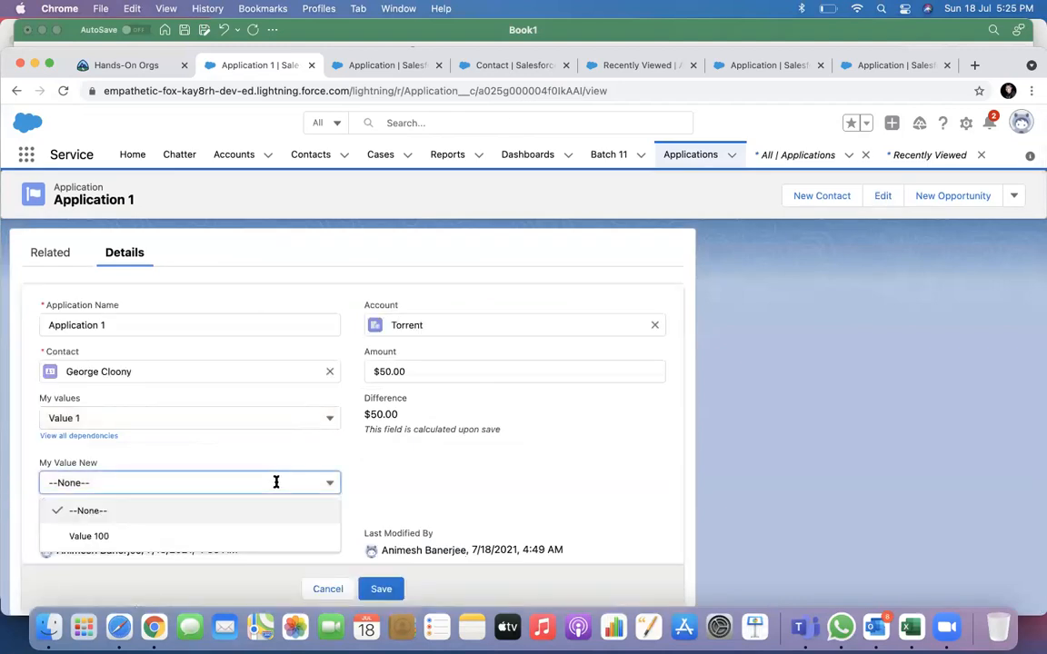
click(236, 536)
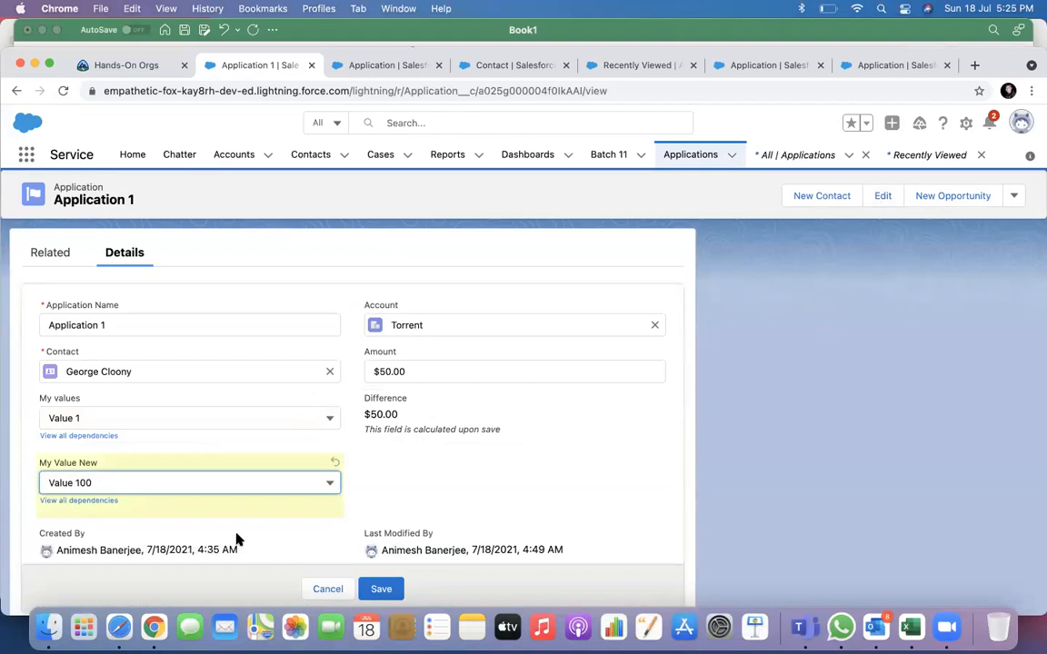
click(270, 417)
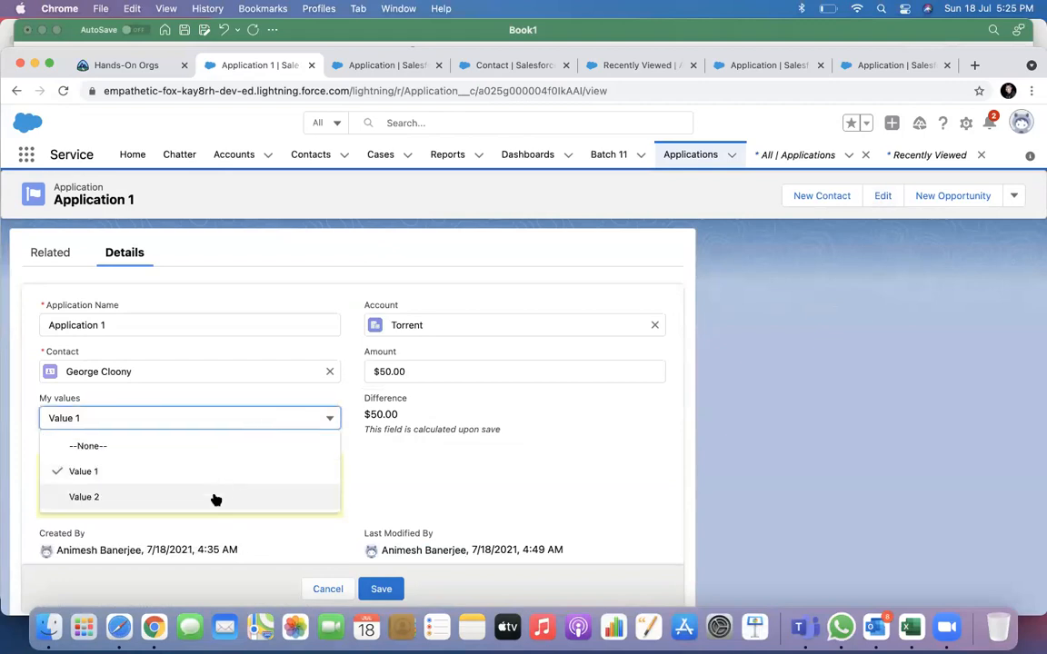
click(216, 497)
click(224, 480)
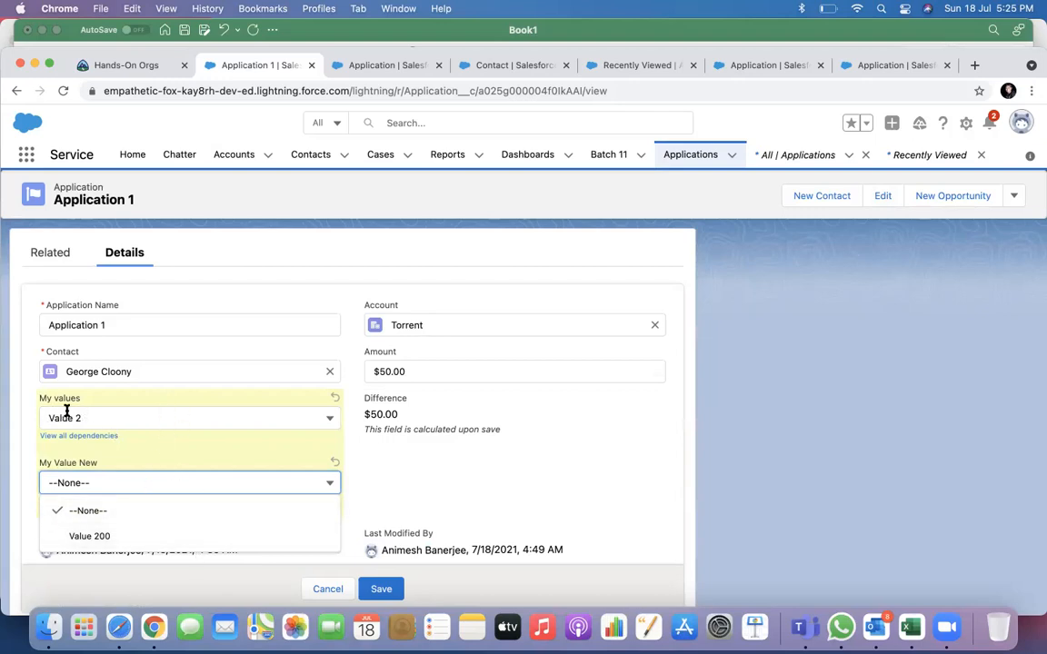
click(324, 588)
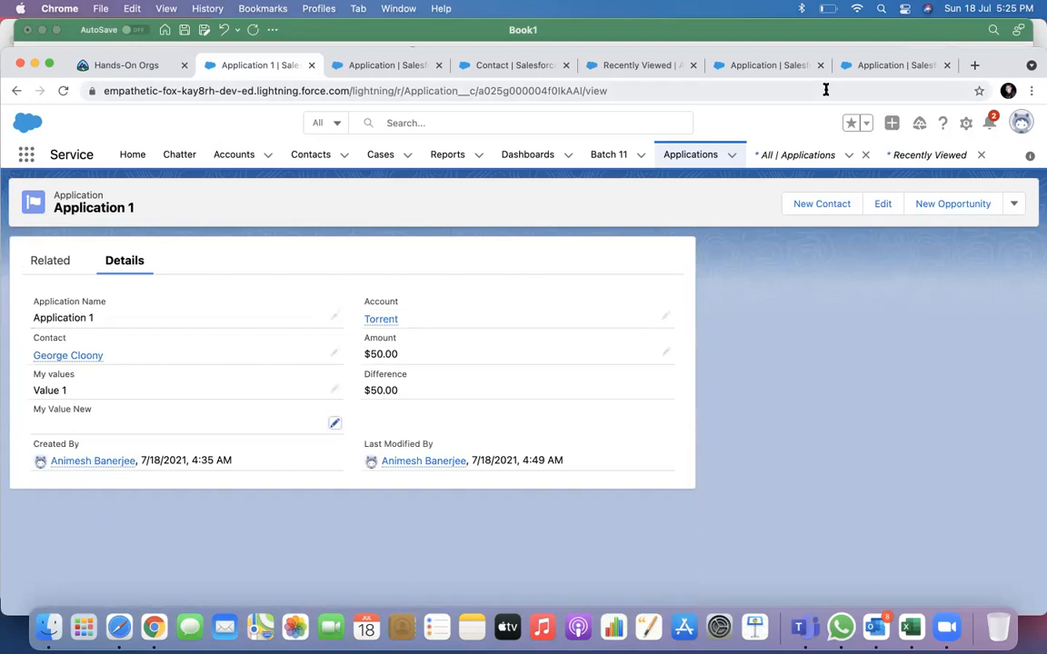
Return to the Application object's fields in Setup and begin a new custom field of type Picklist (Multi-Select).
click(784, 67)
click(861, 73)
click(768, 71)
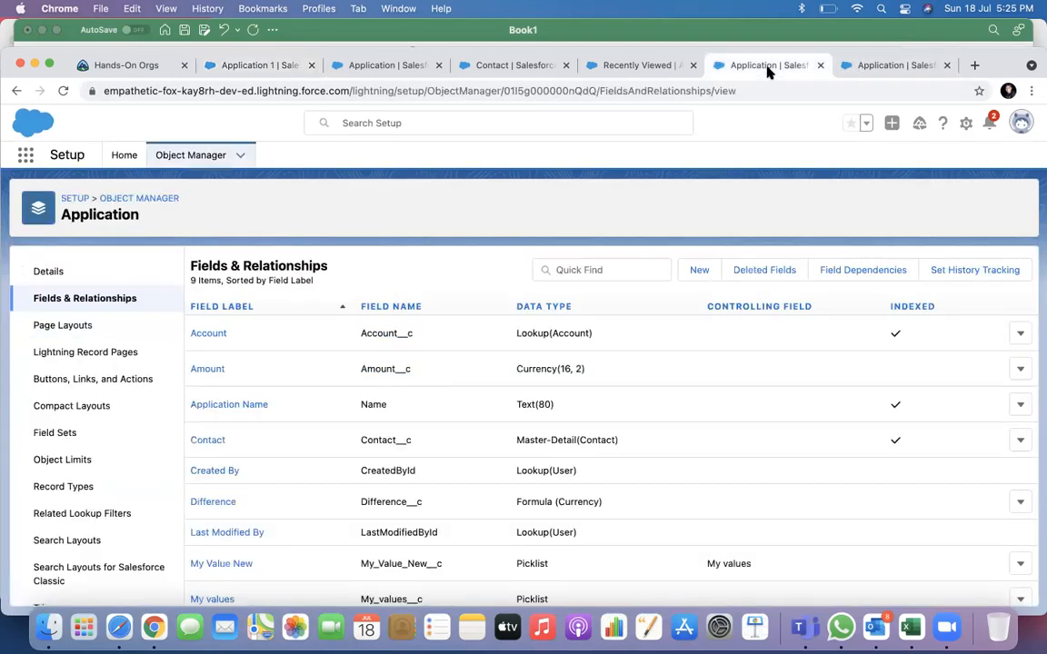
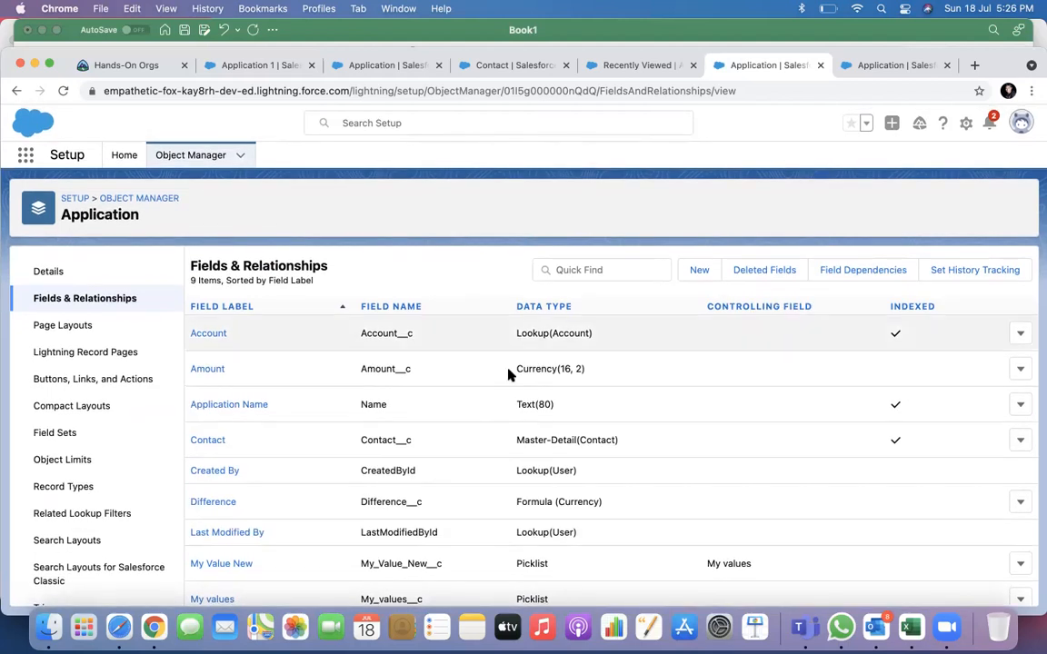
scroll(509, 375, down, 1)
scroll(491, 382, up, 1)
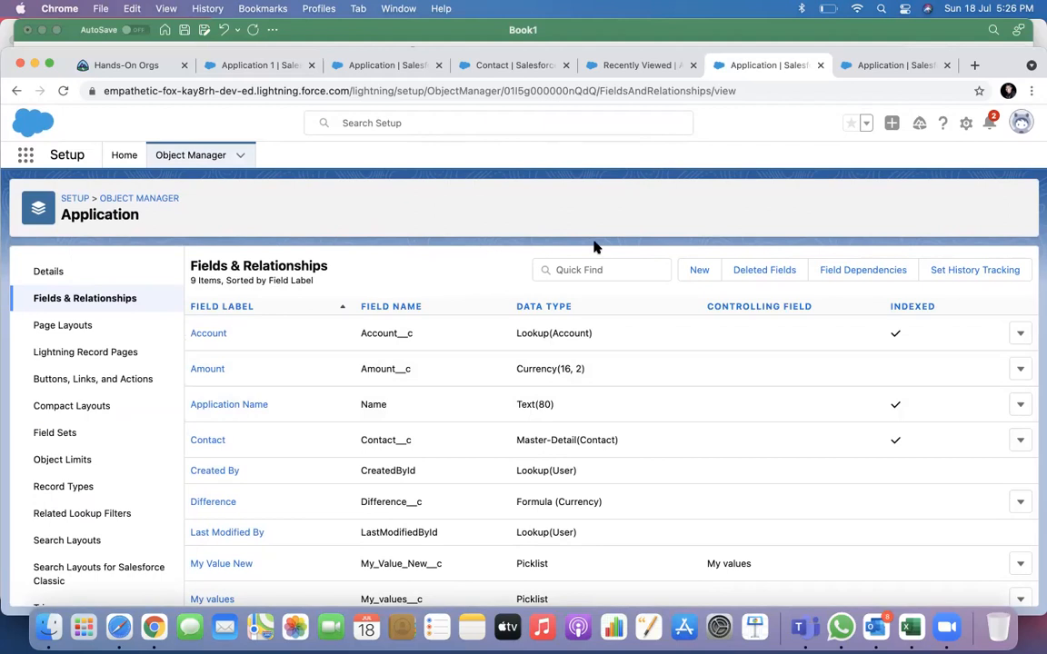
click(696, 271)
scroll(552, 327, down, 10)
click(257, 413)
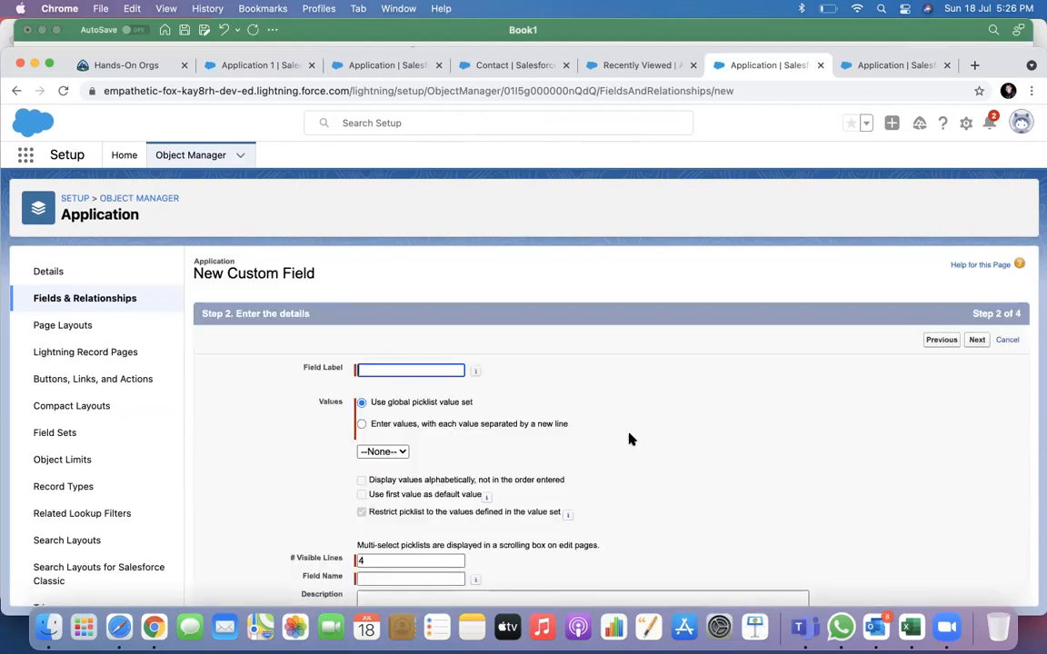
click(381, 370)
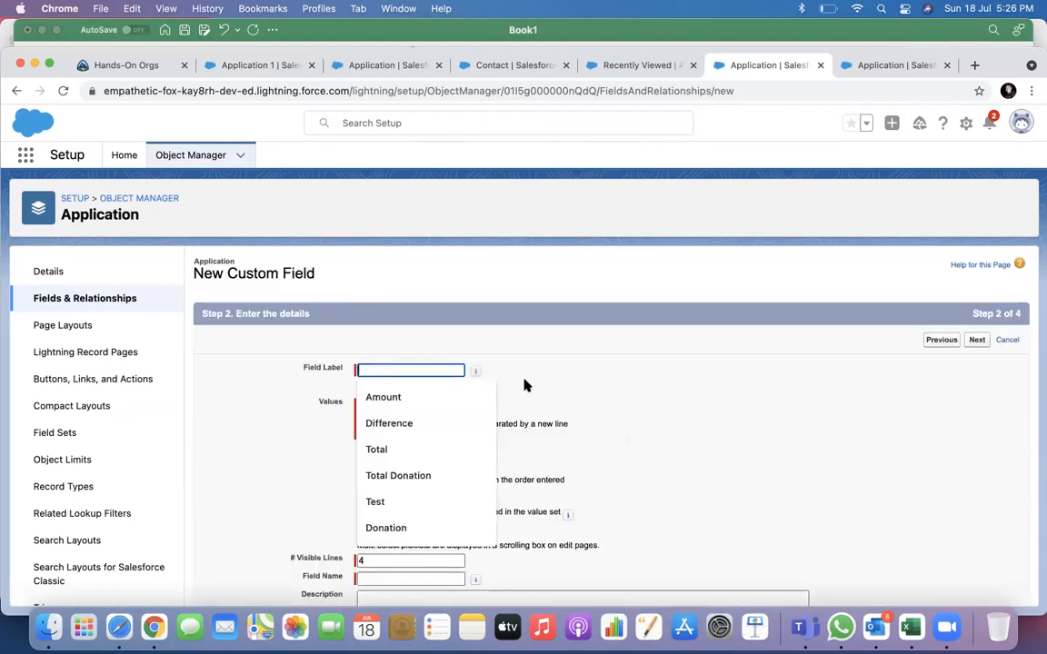
click(417, 368)
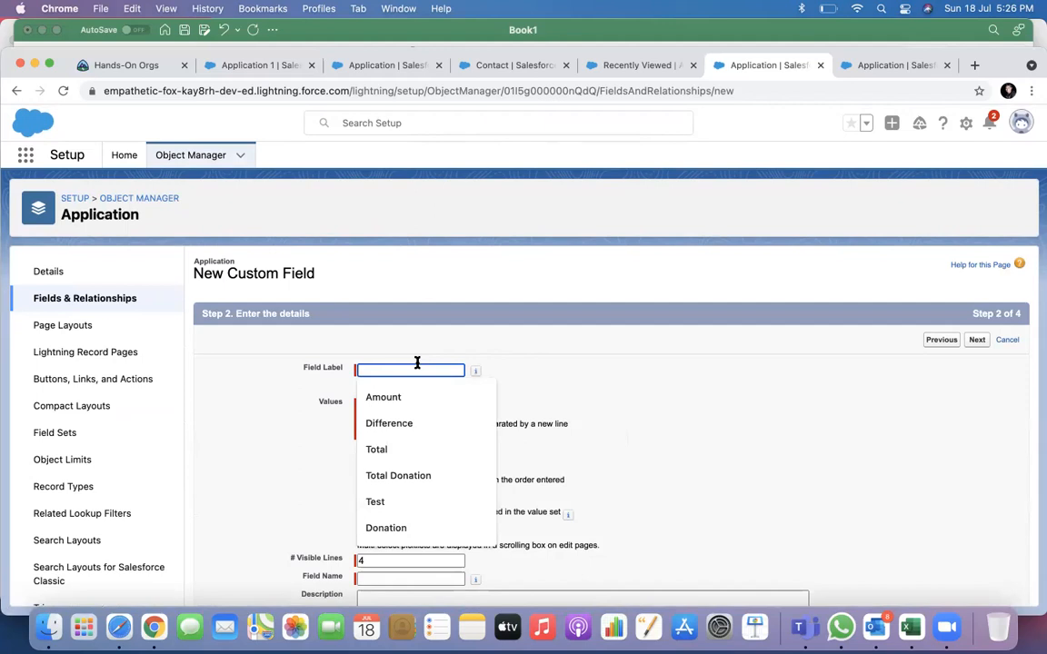
text(M)
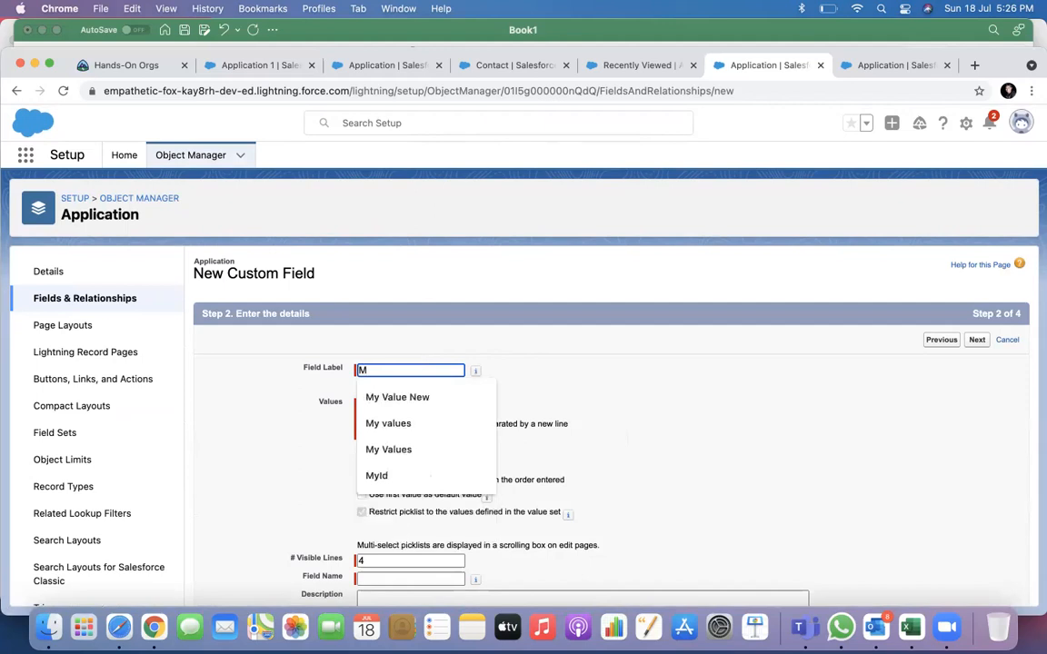
text(y)
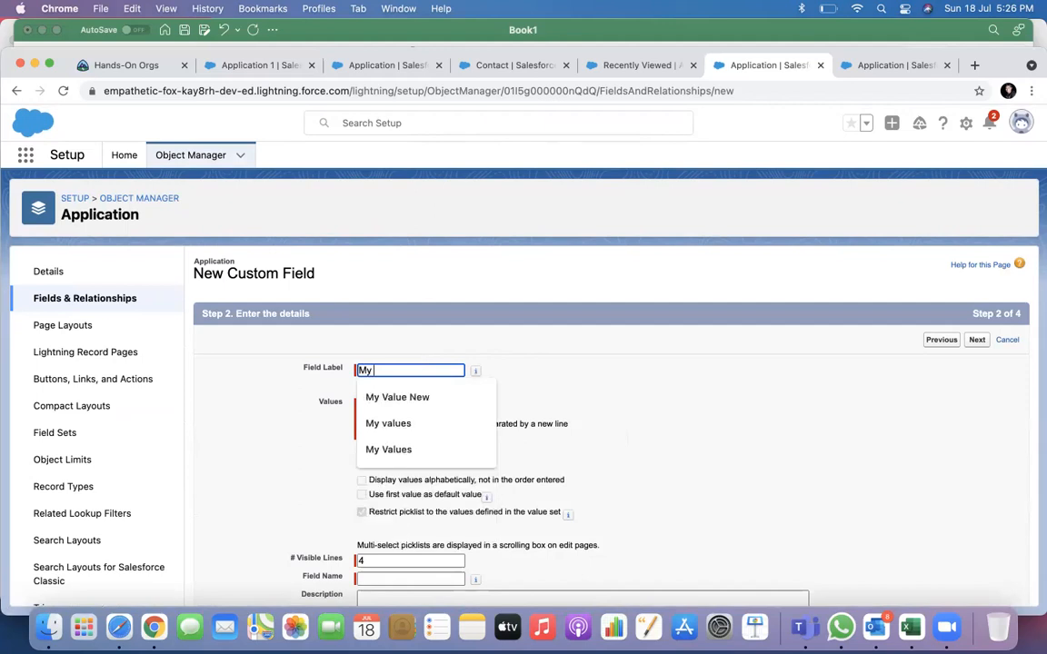
key(BackSpace)
key(BackSpace)
key(BackSpace)
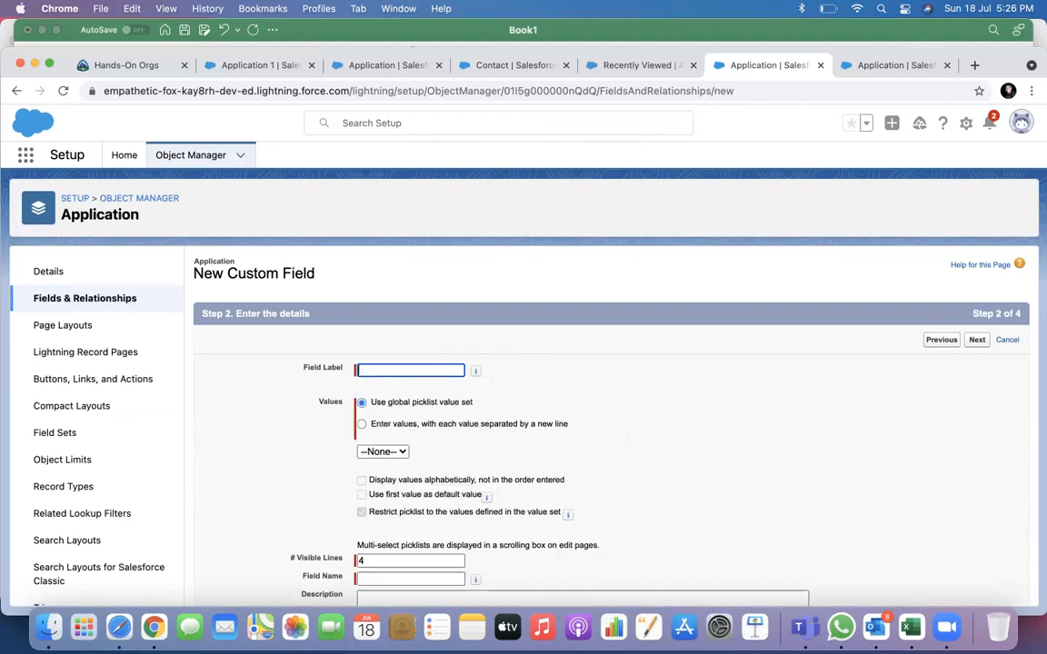
Label the new field Broadband and enter Airtel, Jio and Vodafone as its own picklist values.
text(Brao)
key(BackSpace)
key(BackSpace)
text(oadband)
click(443, 424)
click(400, 467)
text(Airtel)
key(Return)
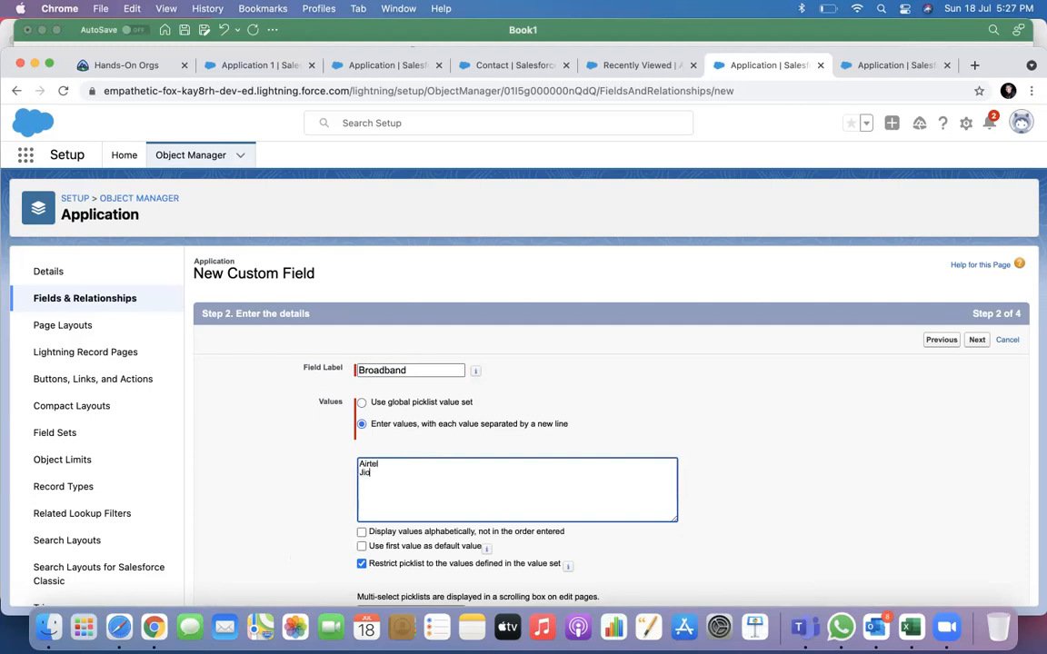
text(dafone)
Accept the remaining field details, default field-level security and page layouts, and save the Broadband field.
scroll(476, 510, down, 5)
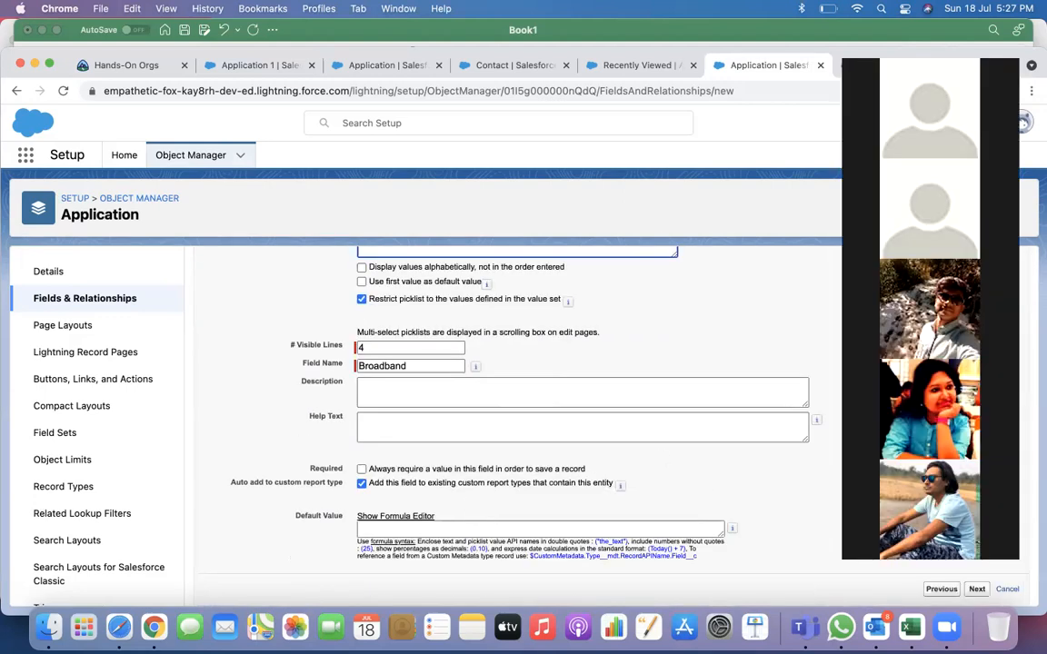
click(975, 592)
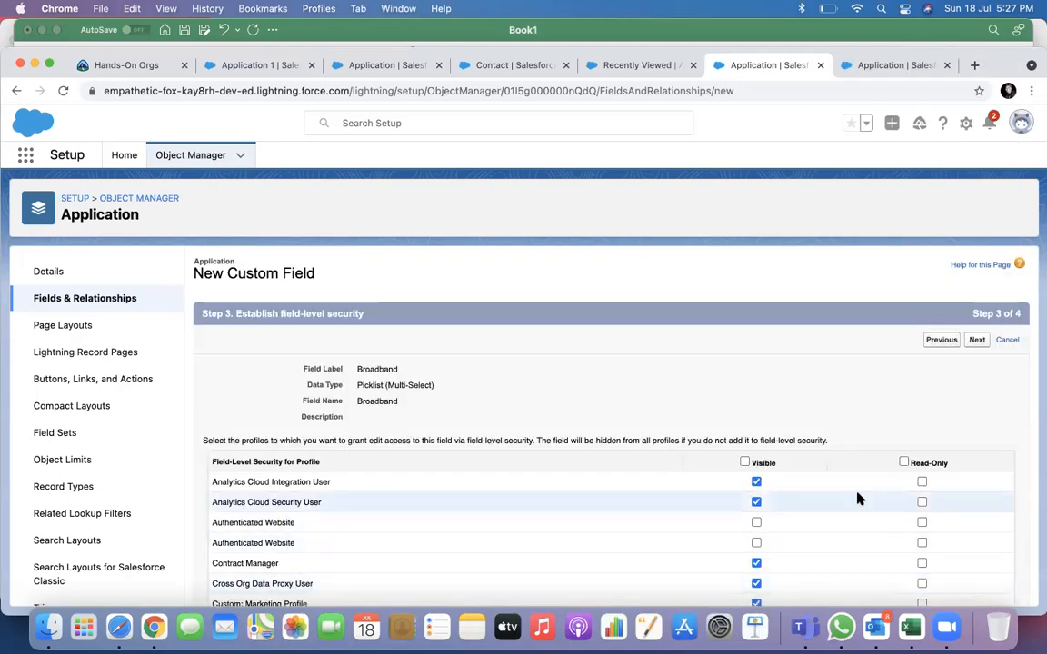
click(976, 340)
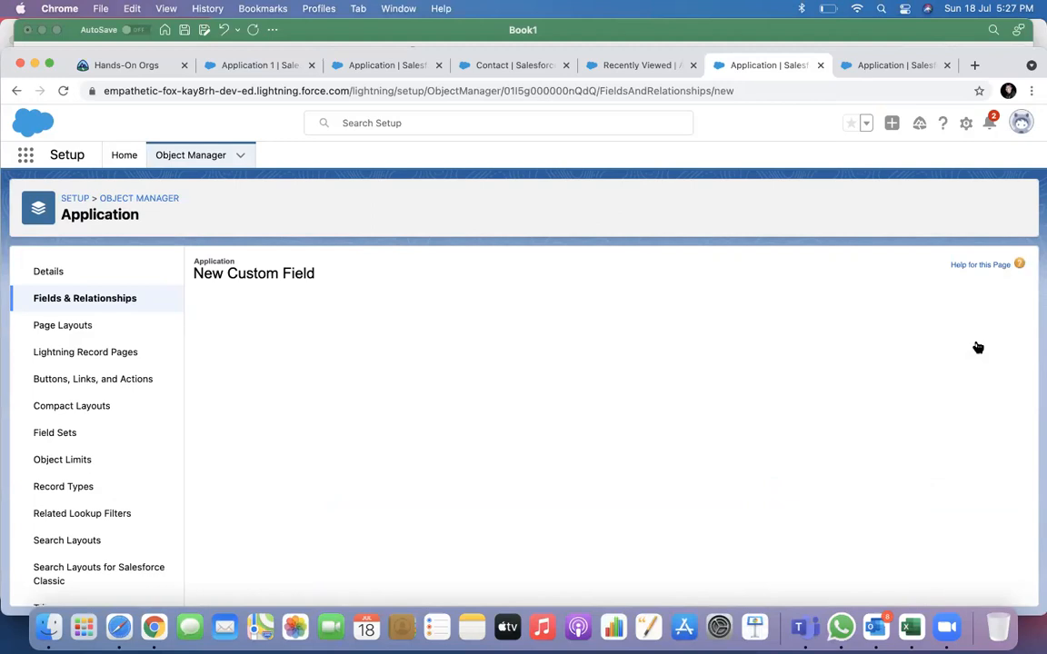
click(975, 342)
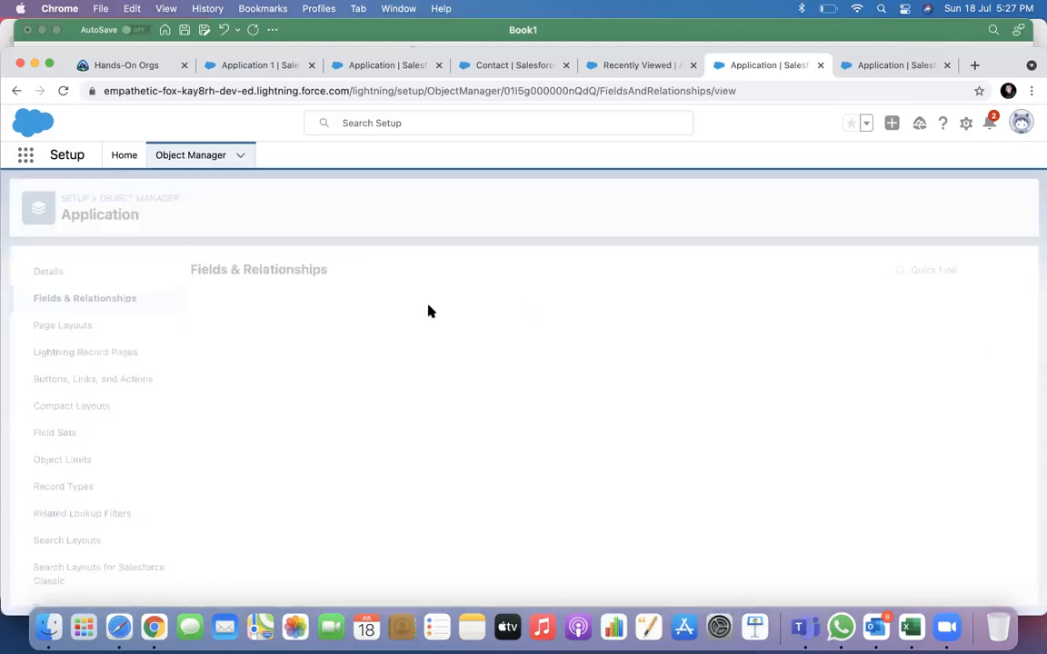
Reload the Application 1 record, check the Broadband field in its edit form, and close the form without saving.
click(264, 67)
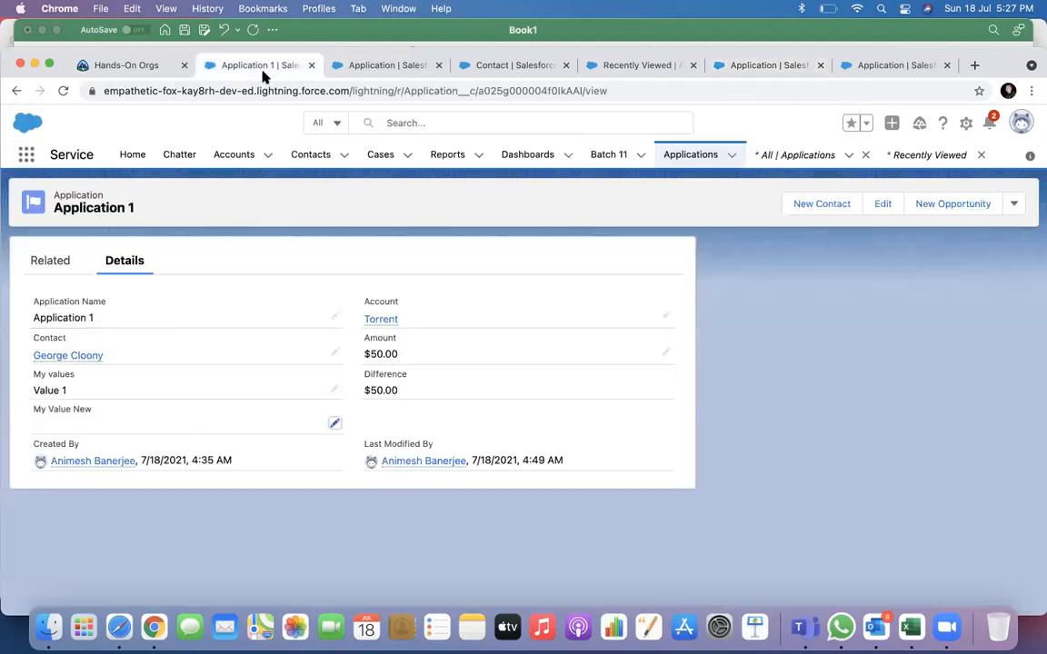
click(64, 91)
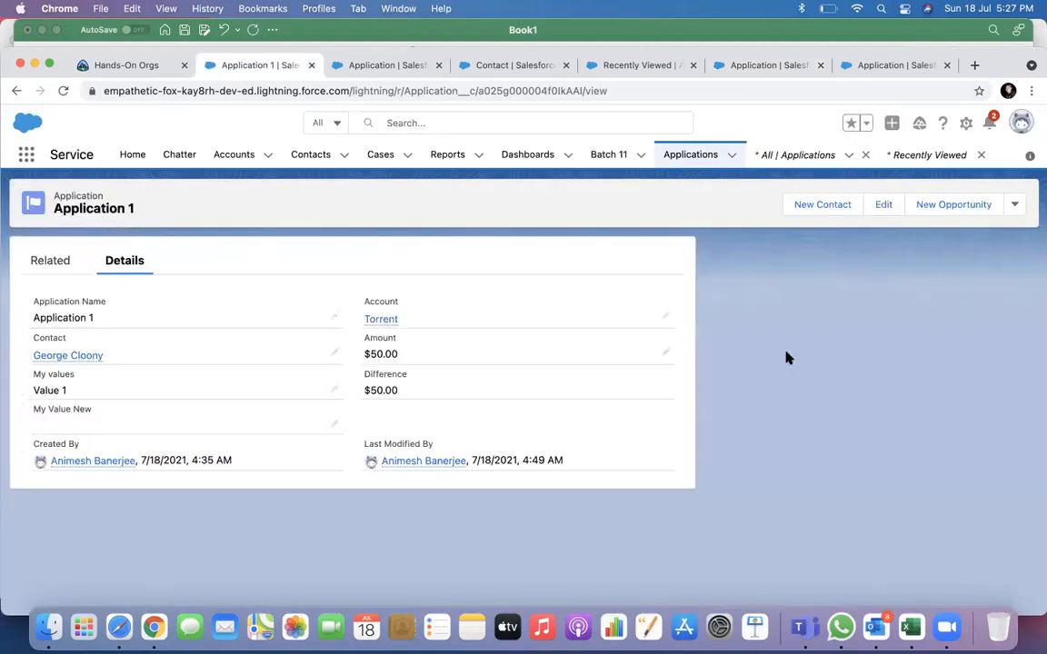
click(64, 91)
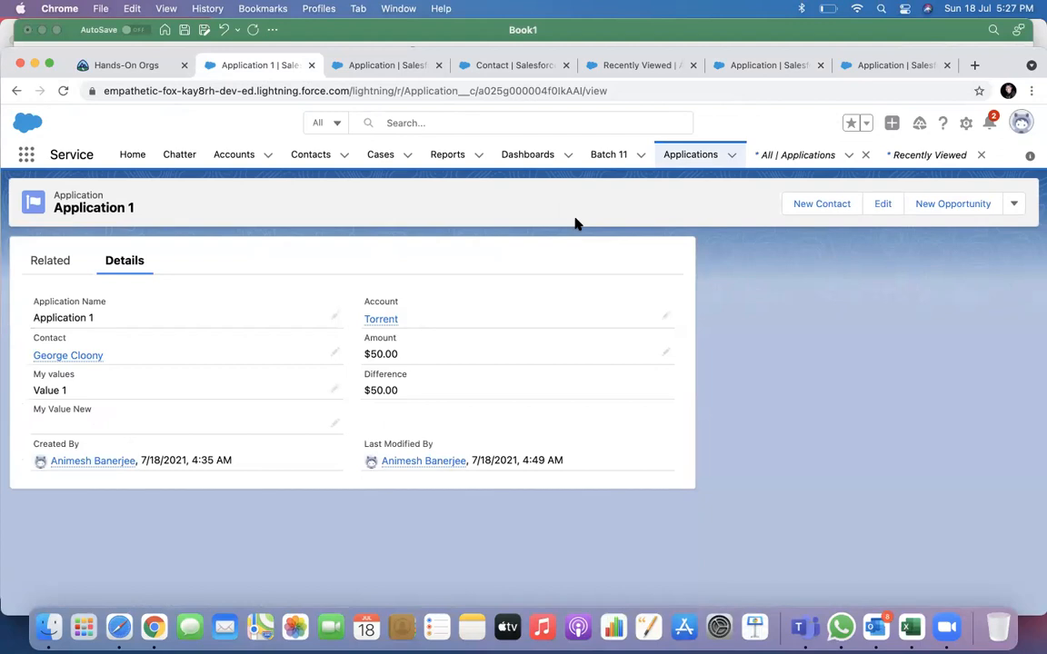
click(880, 207)
scroll(677, 396, down, 2)
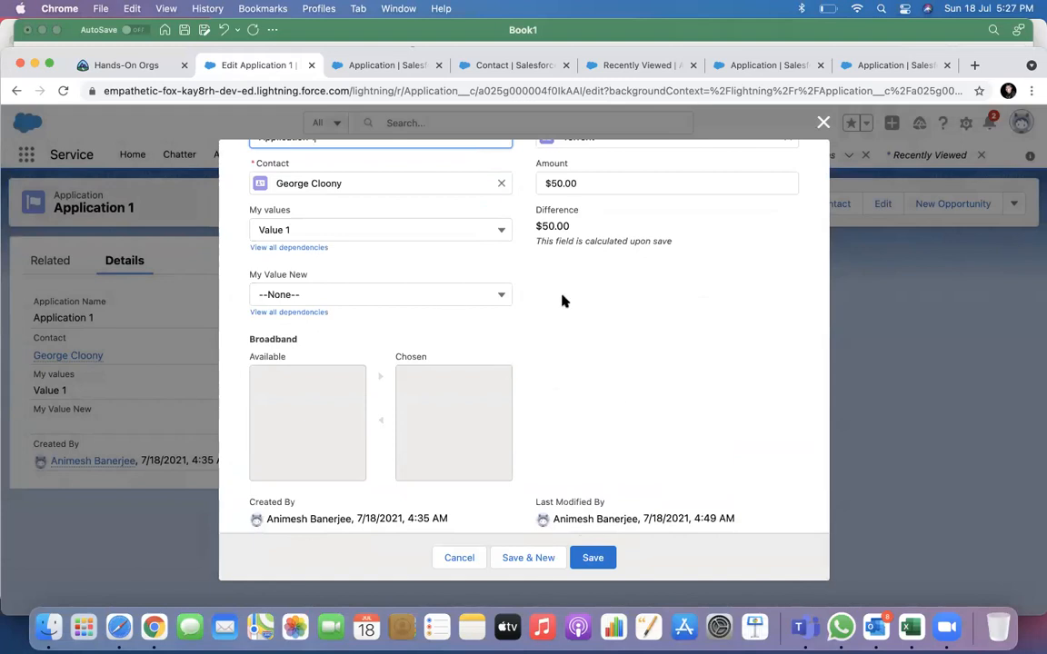
click(338, 406)
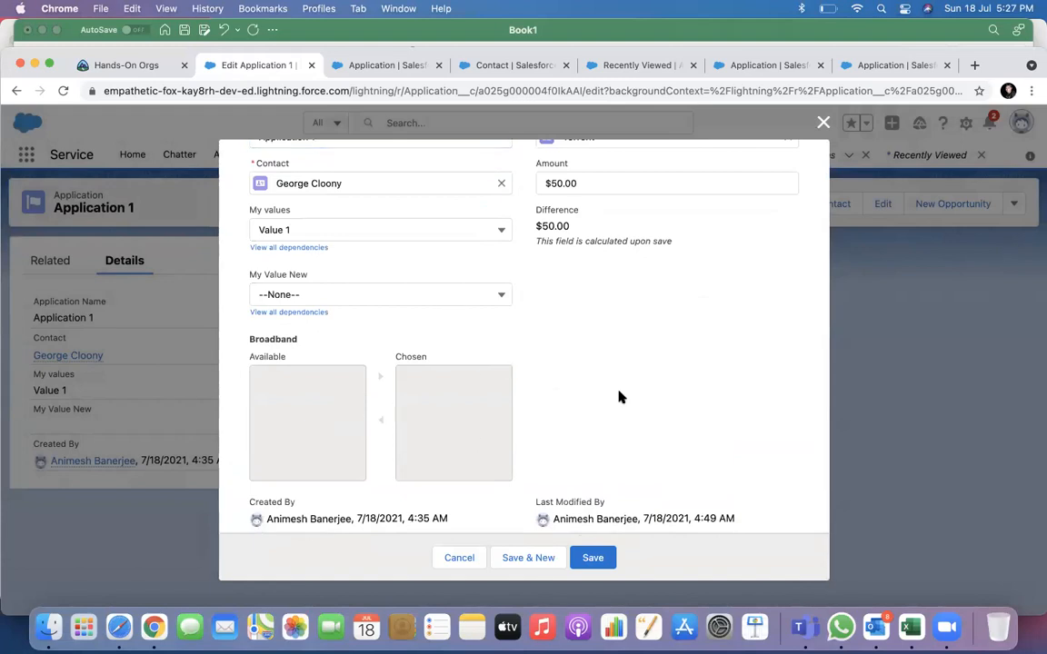
click(823, 122)
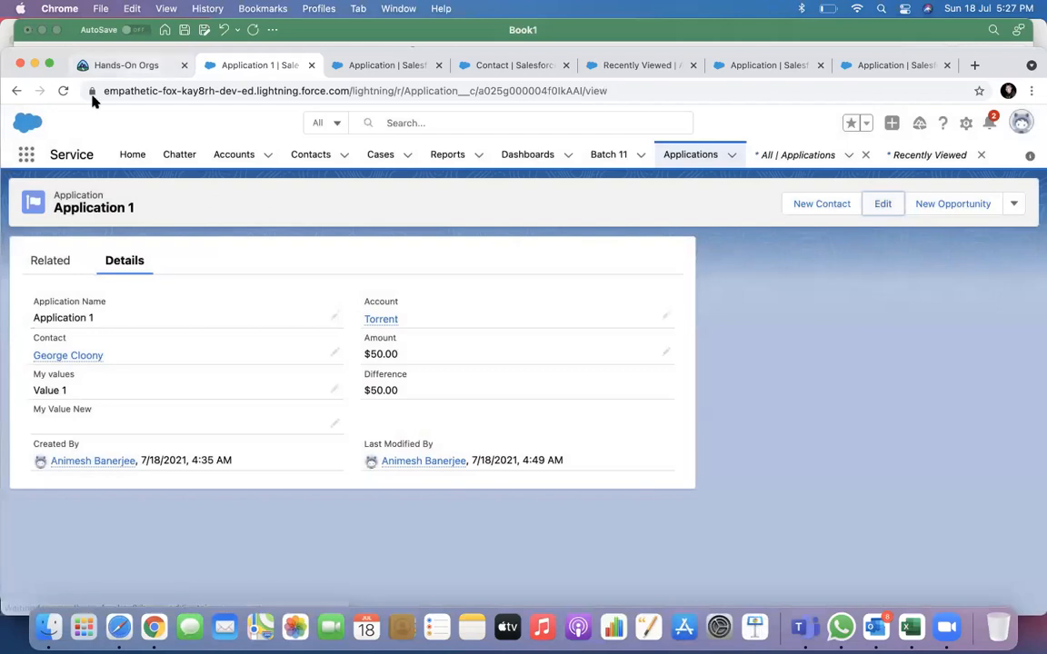
Refresh the Application 1 record once more, recheck the Broadband values in the edit form, and close it.
click(59, 91)
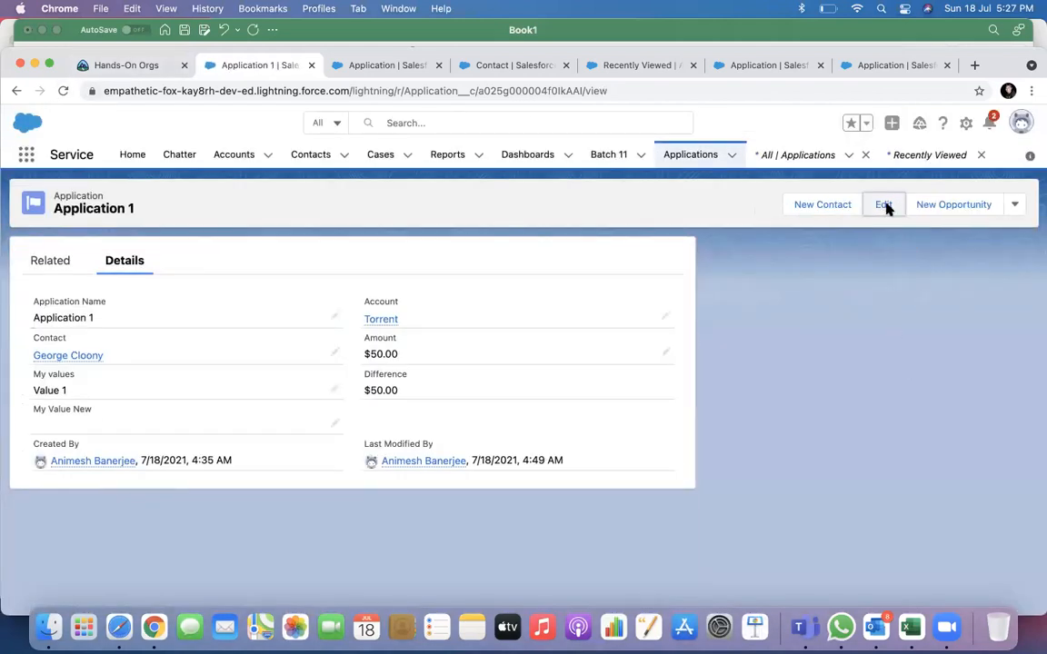
click(883, 205)
scroll(609, 399, down, 2)
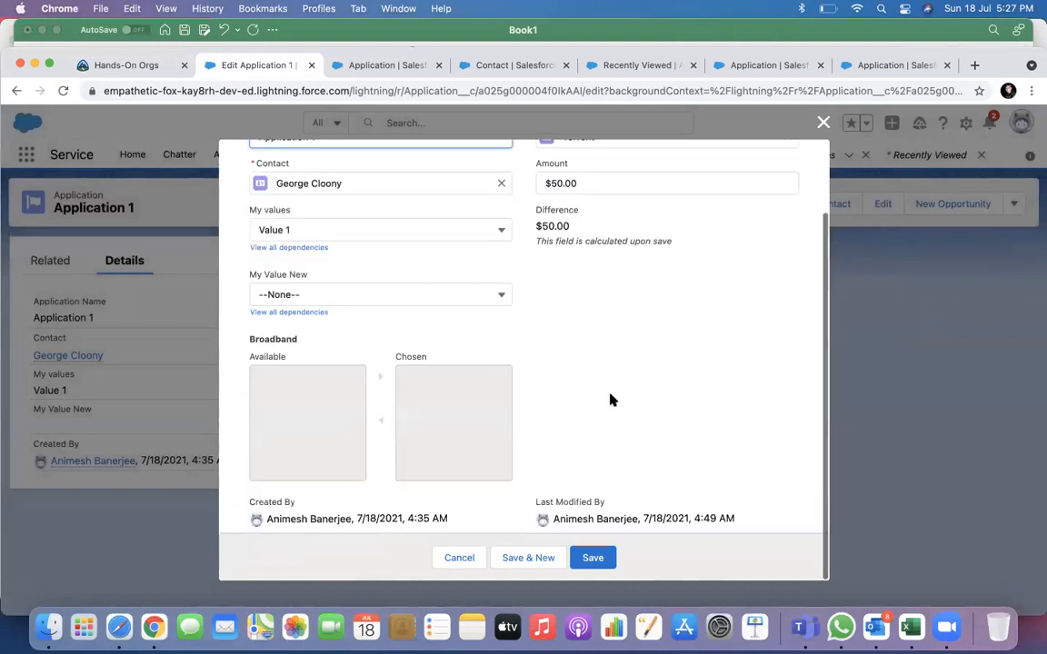
click(823, 123)
Close the Application 1 edit form and start a new Application record.
click(733, 157)
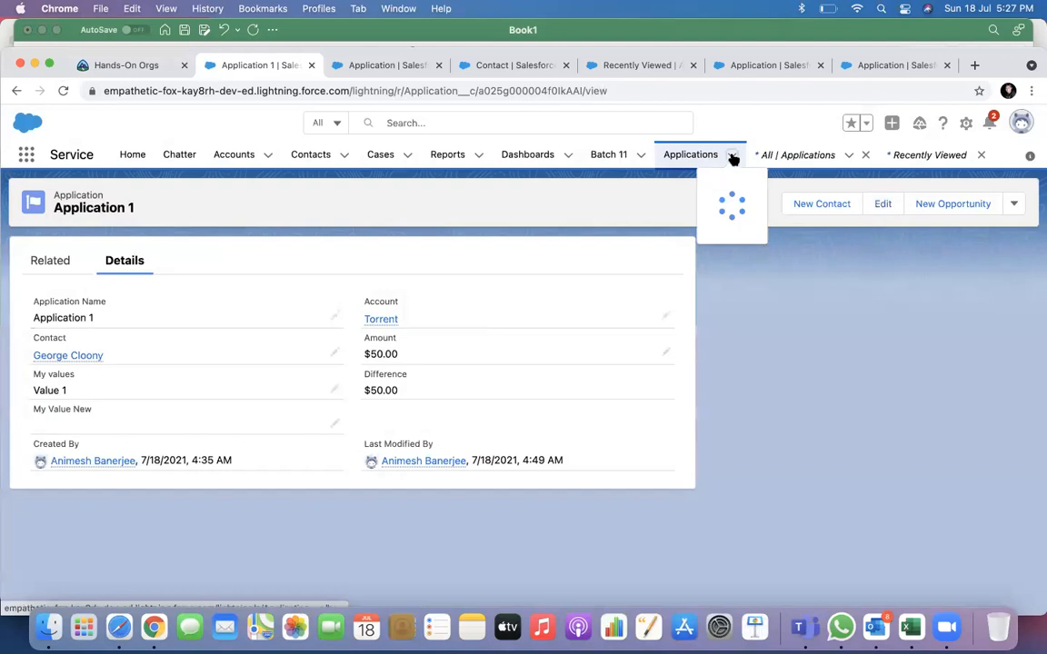
click(717, 188)
click(729, 162)
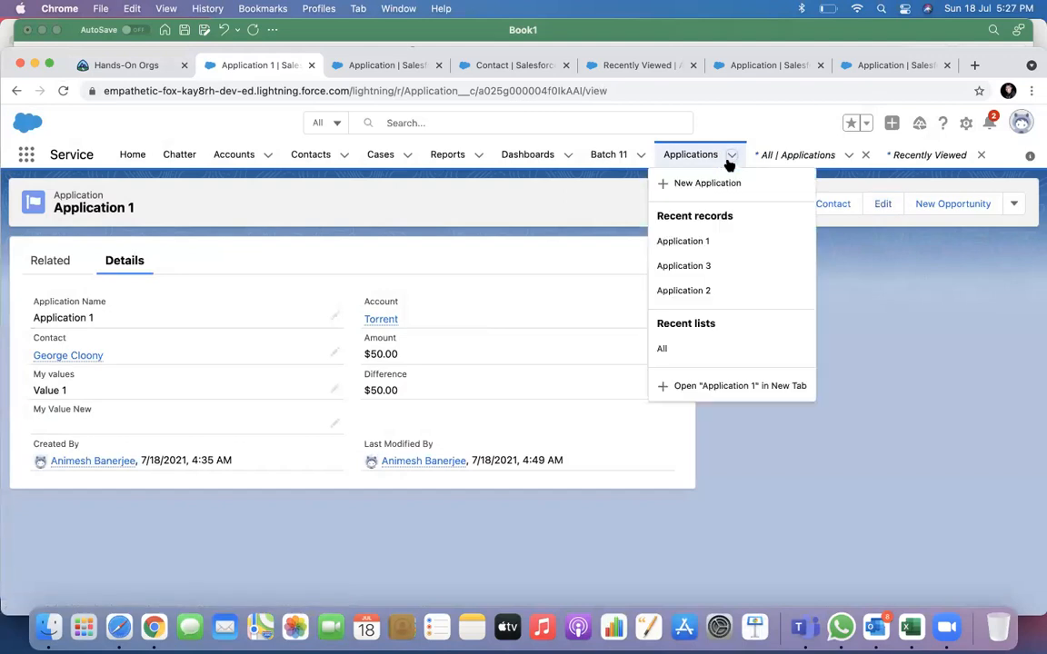
click(699, 183)
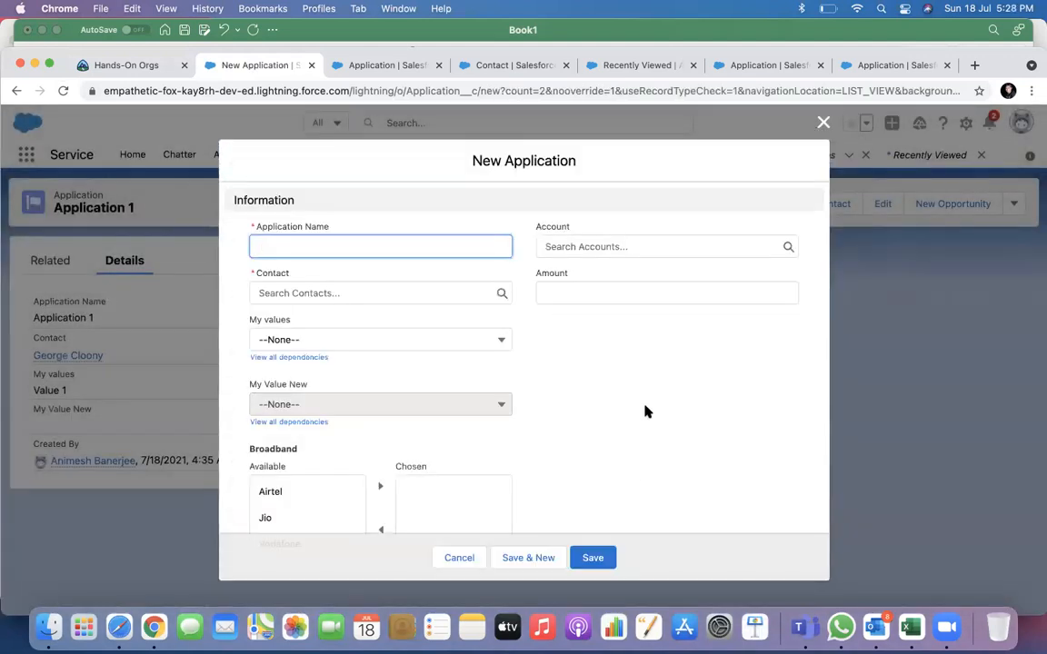
scroll(645, 412, down, 2)
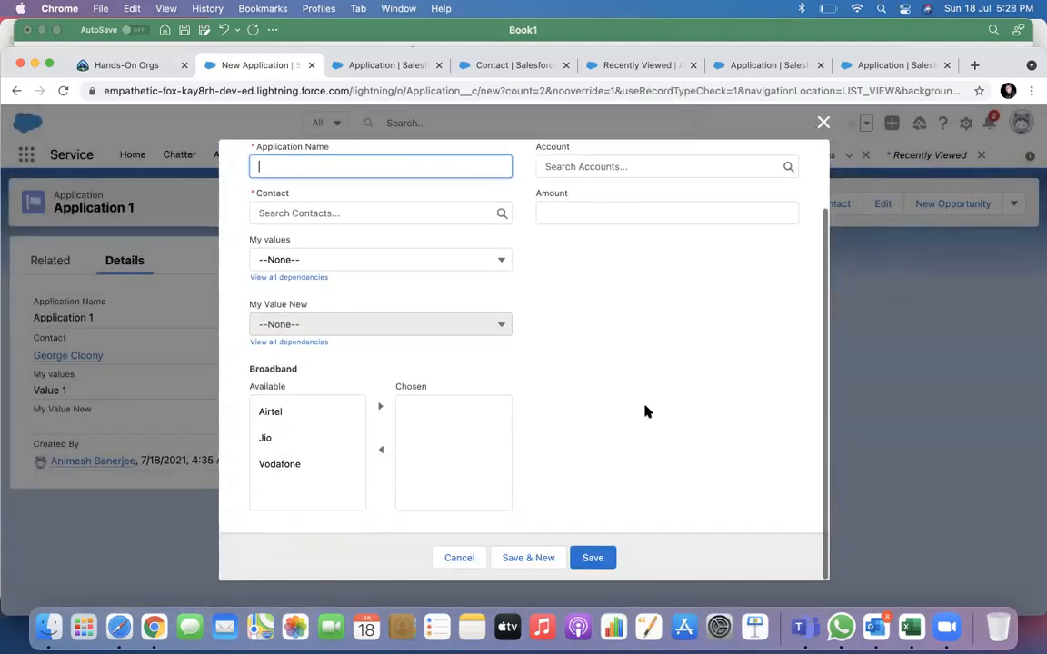
Choose Airtel and Jio as the new application's Broadband values and try to save the record.
click(264, 389)
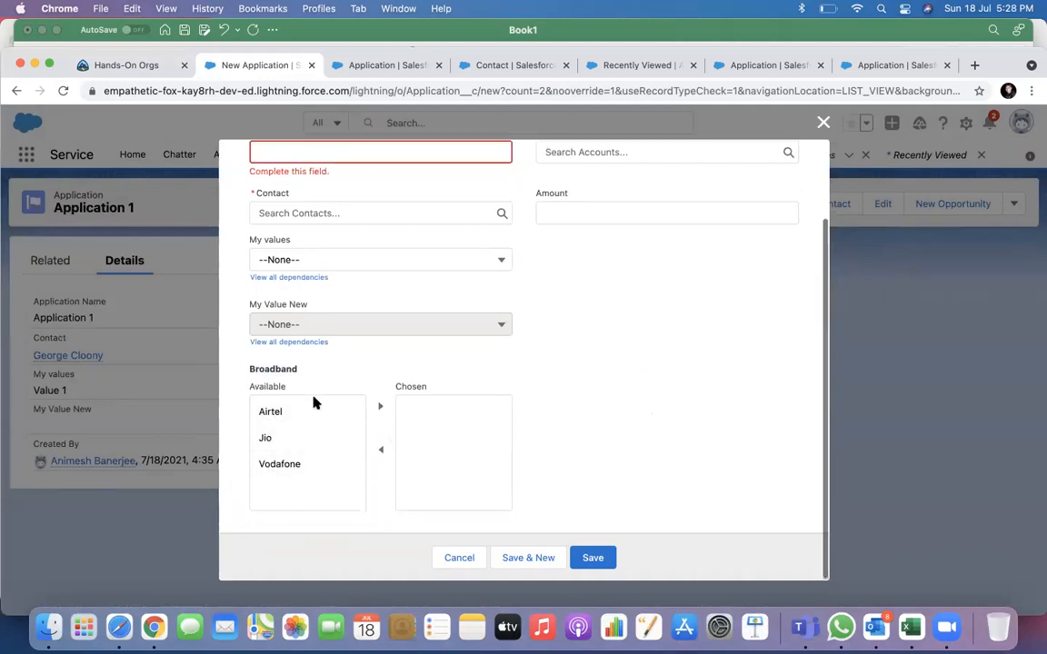
click(279, 420)
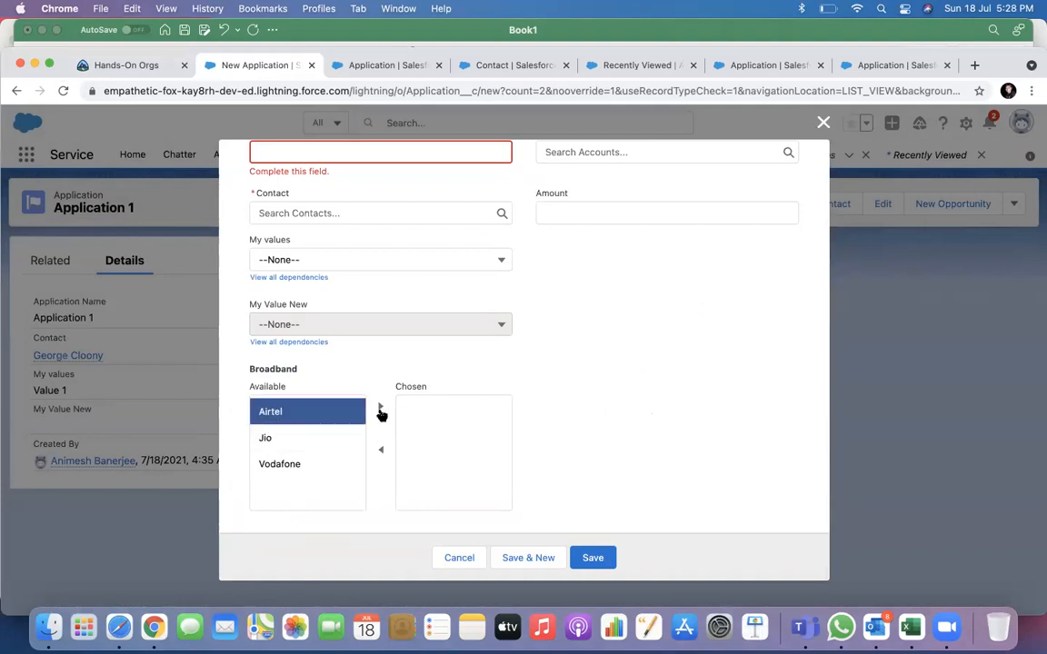
click(382, 413)
click(357, 414)
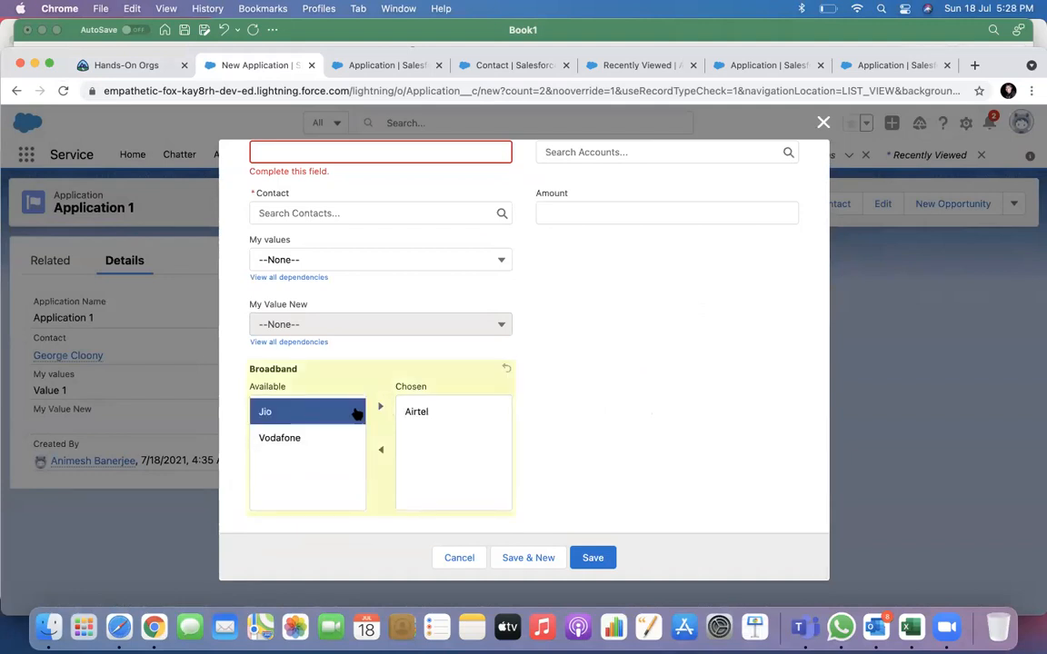
click(380, 407)
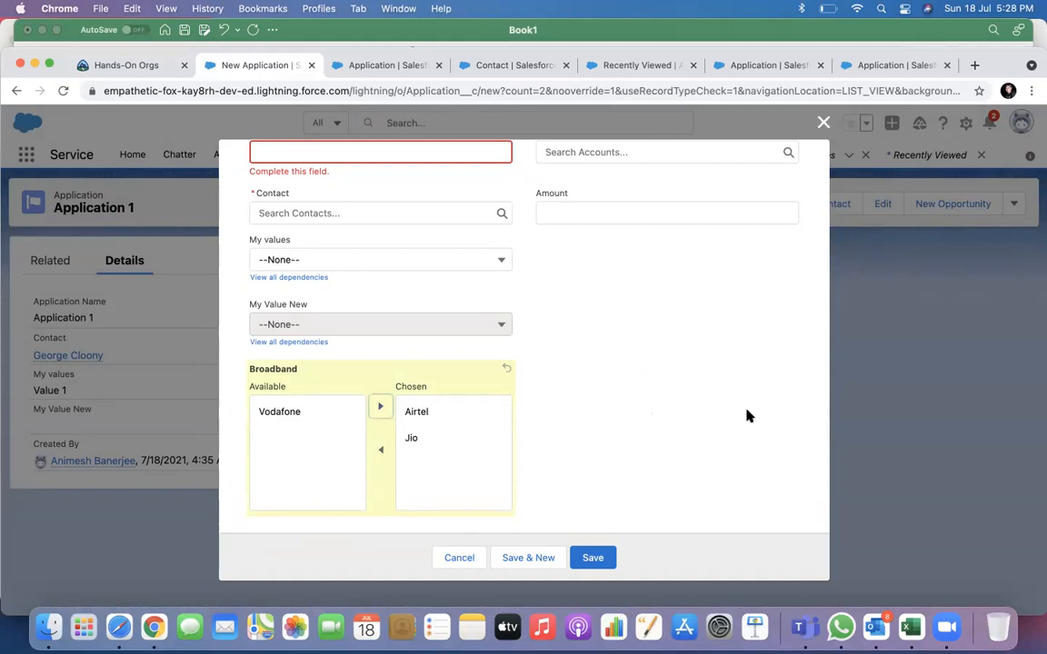
click(593, 557)
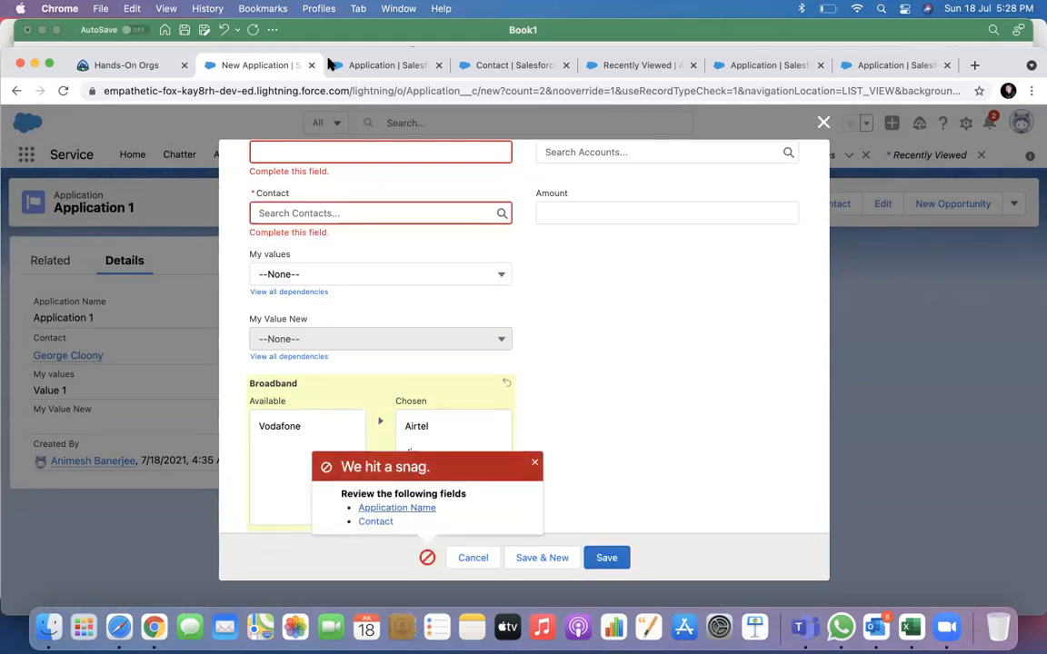
Name the new record Application 4 and select Test Screen 2 as its contact.
scroll(460, 297, up, 3)
click(341, 249)
text(Application 4)
click(327, 299)
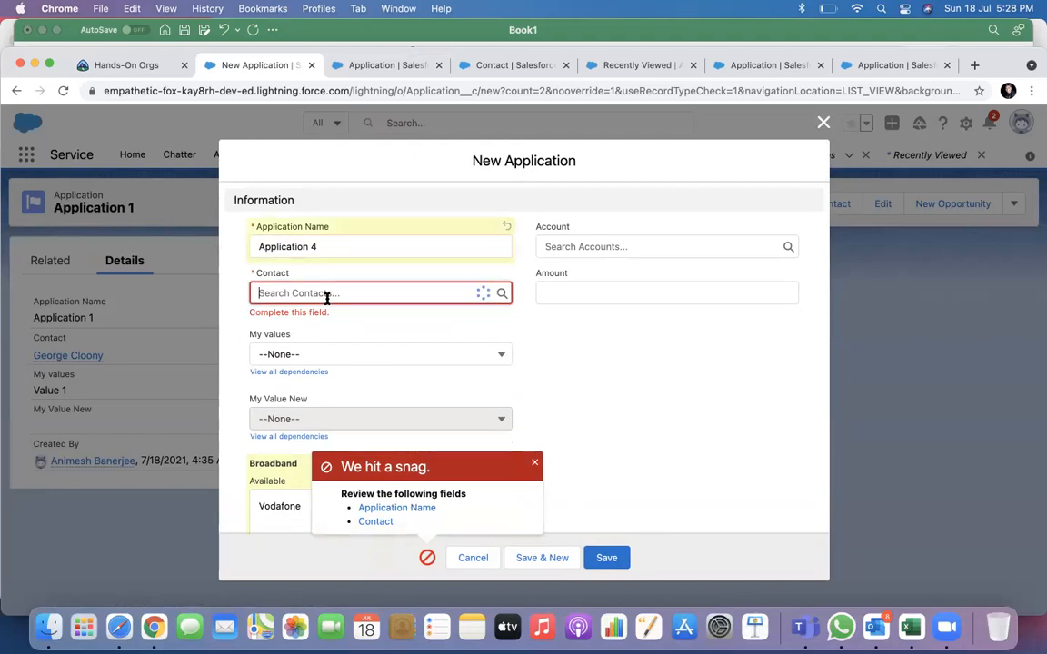
click(314, 379)
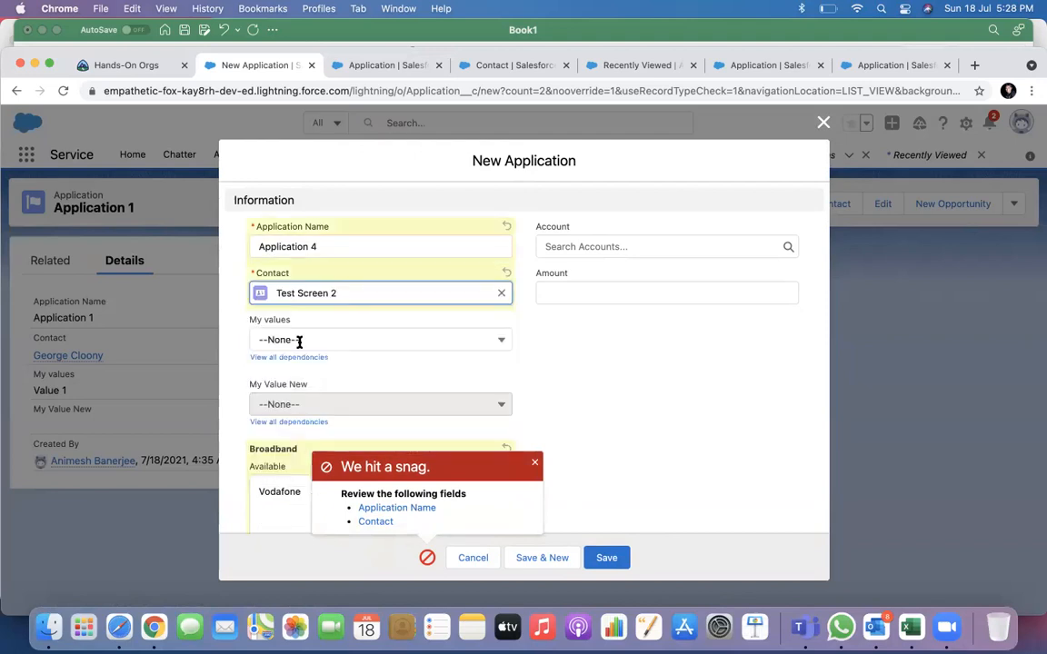
Set My values to Value 1 and the dependent My Value New to Value 100.
click(299, 342)
click(299, 389)
click(289, 404)
click(289, 459)
Assign the Torrent account, set the amount to 100, and save the new application.
click(609, 241)
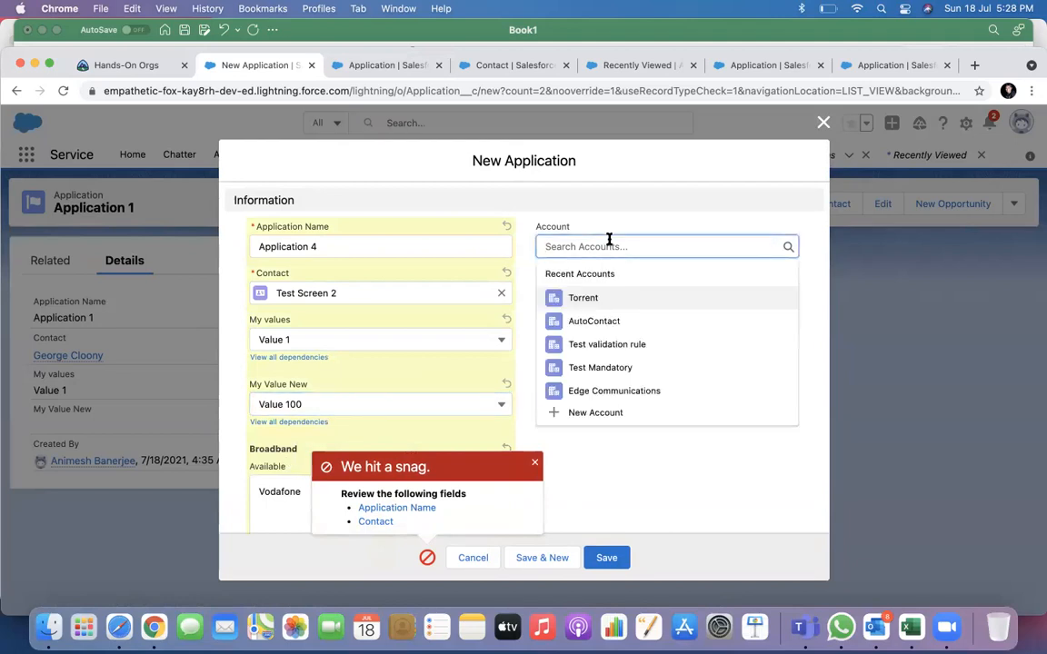
click(600, 296)
click(593, 292)
text(100)
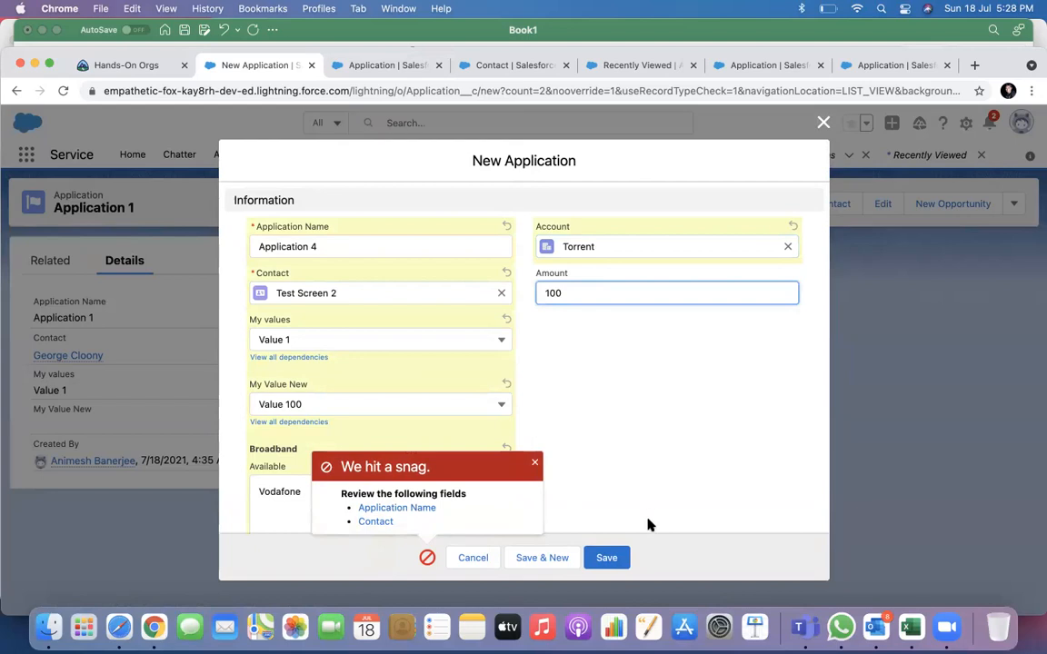
click(606, 557)
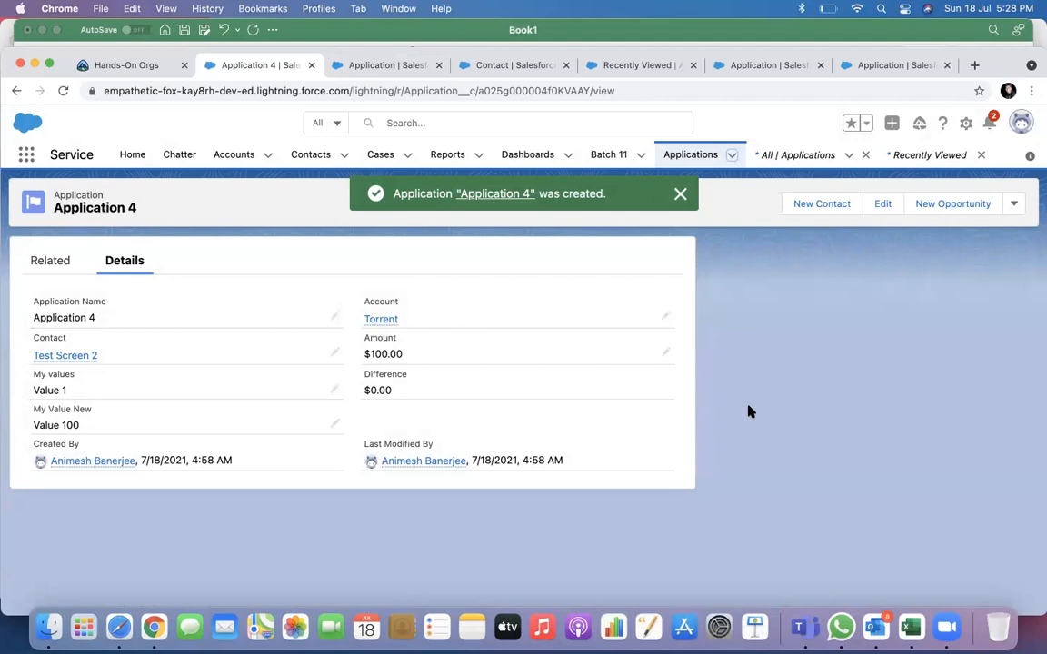
Check the chosen Broadband values in Application 4's edit form, close it without saving, and reload the record.
click(881, 204)
scroll(689, 437, down, 3)
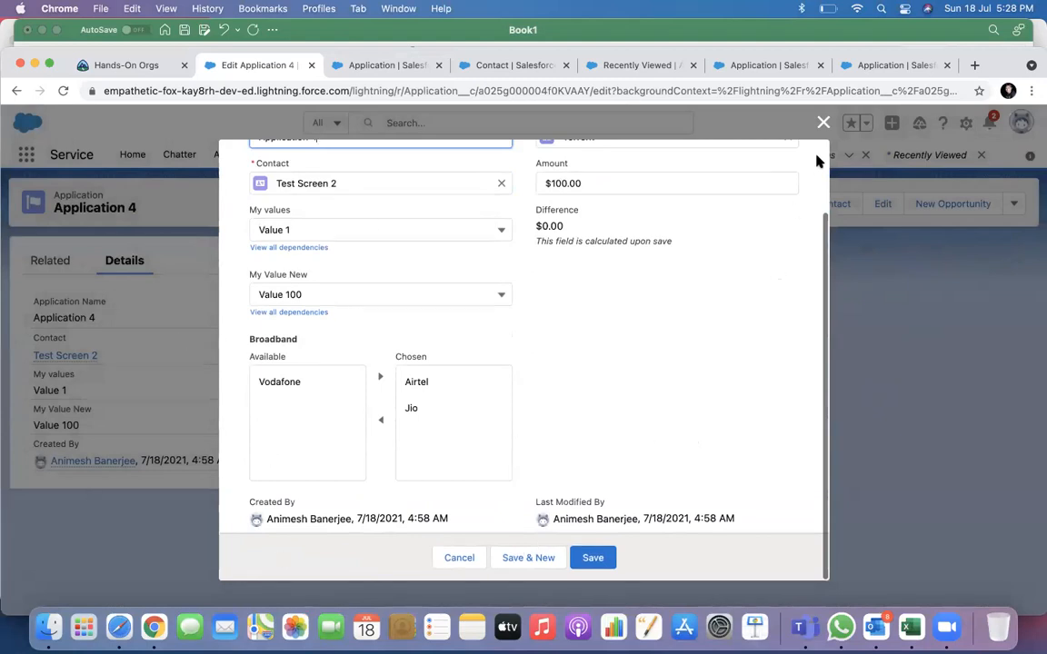
click(823, 121)
click(63, 91)
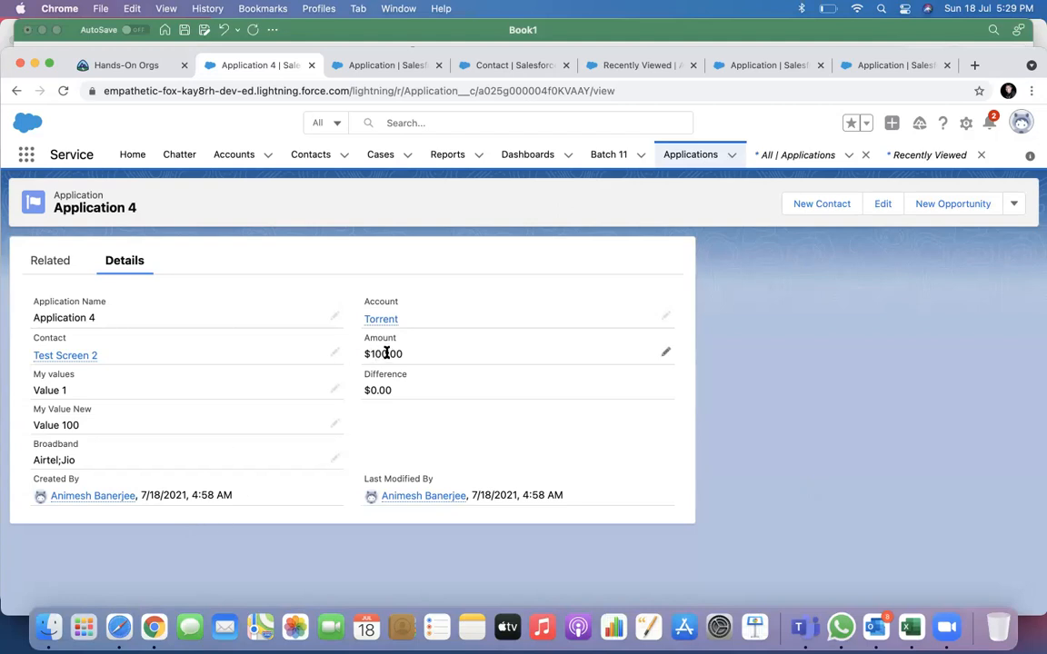
Open Setup for the current app and start a search of its setup pages.
click(967, 128)
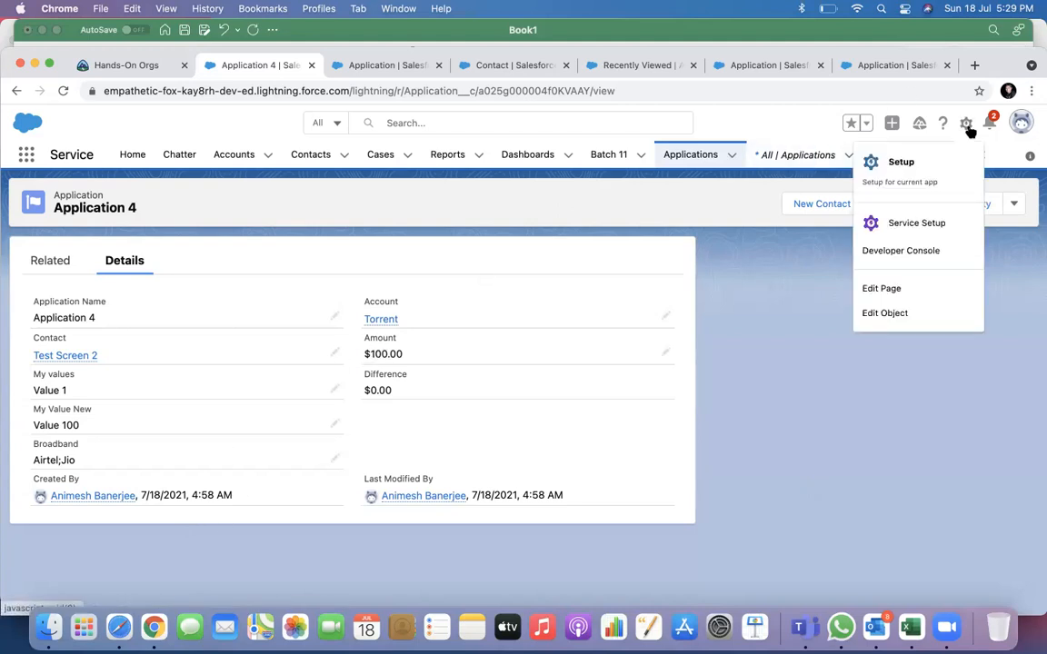
click(969, 161)
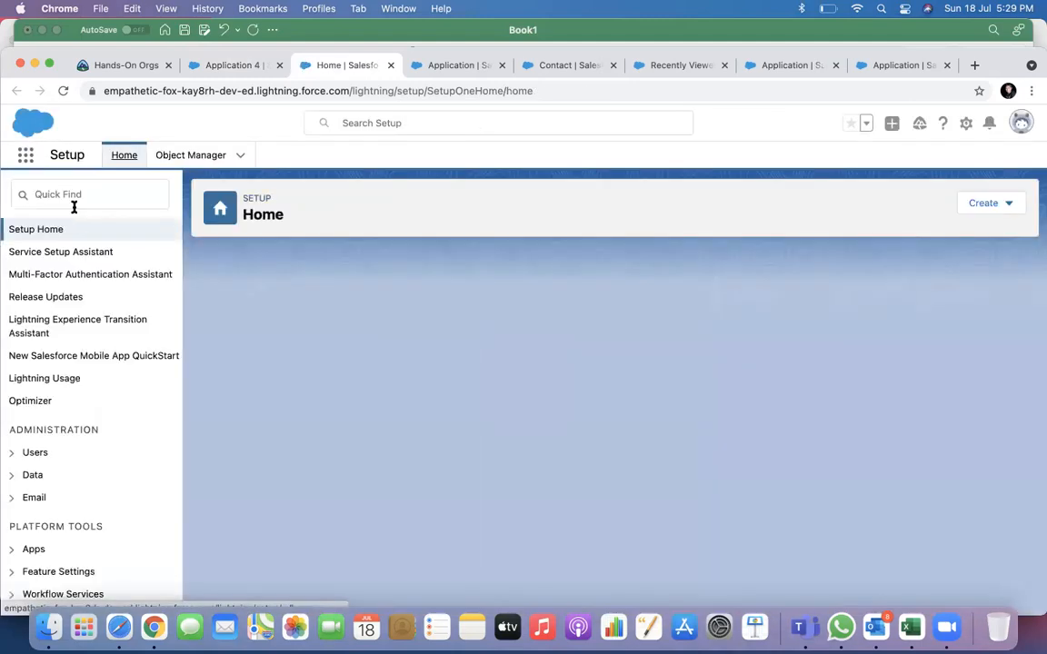
click(71, 195)
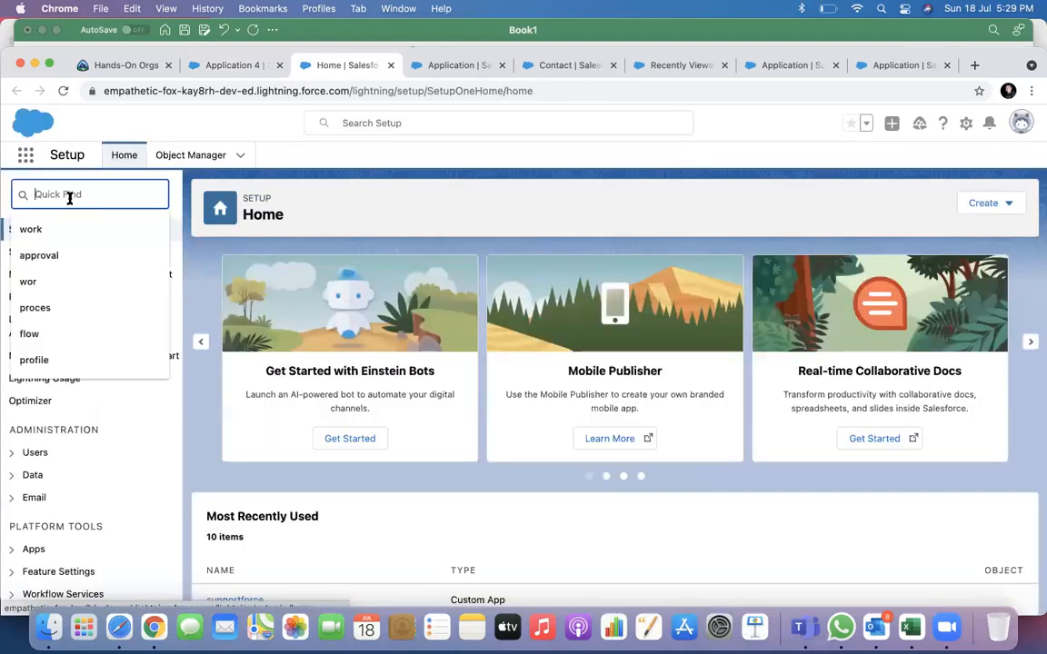
text(mul)
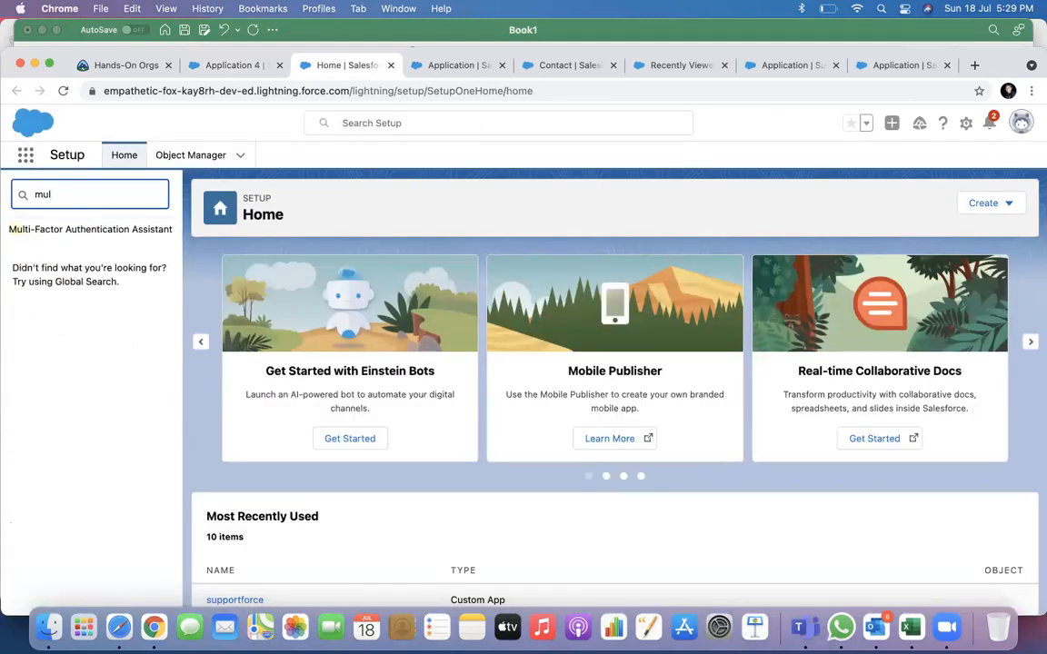
key(BackSpace)
key(BackSpace)
key(BackSpace)
text(curre)
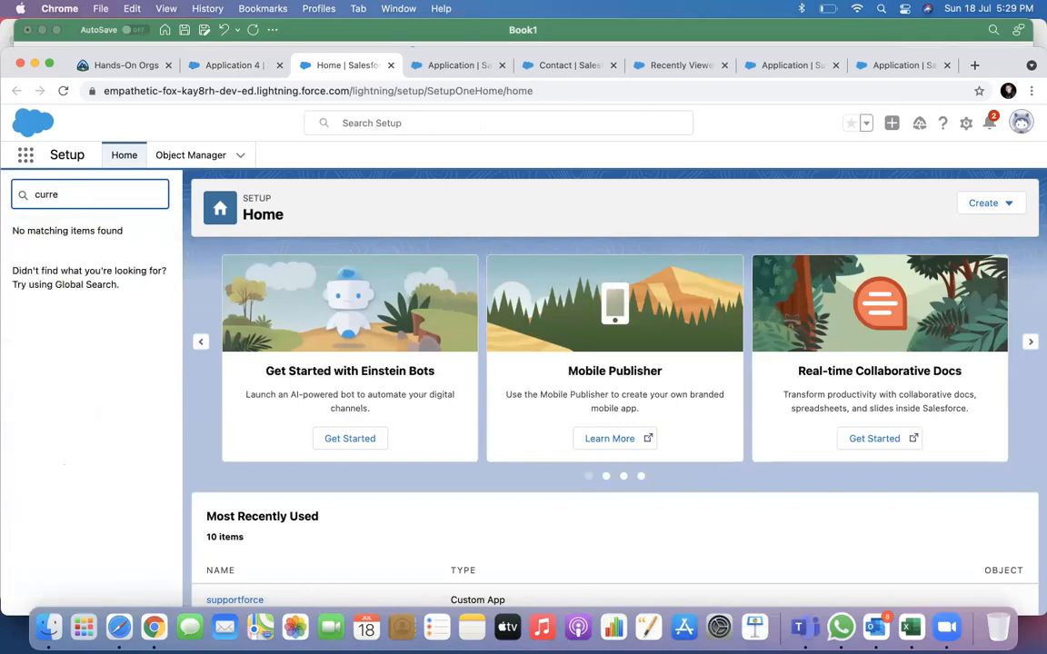
key(BackSpace)
key(BackSpace)
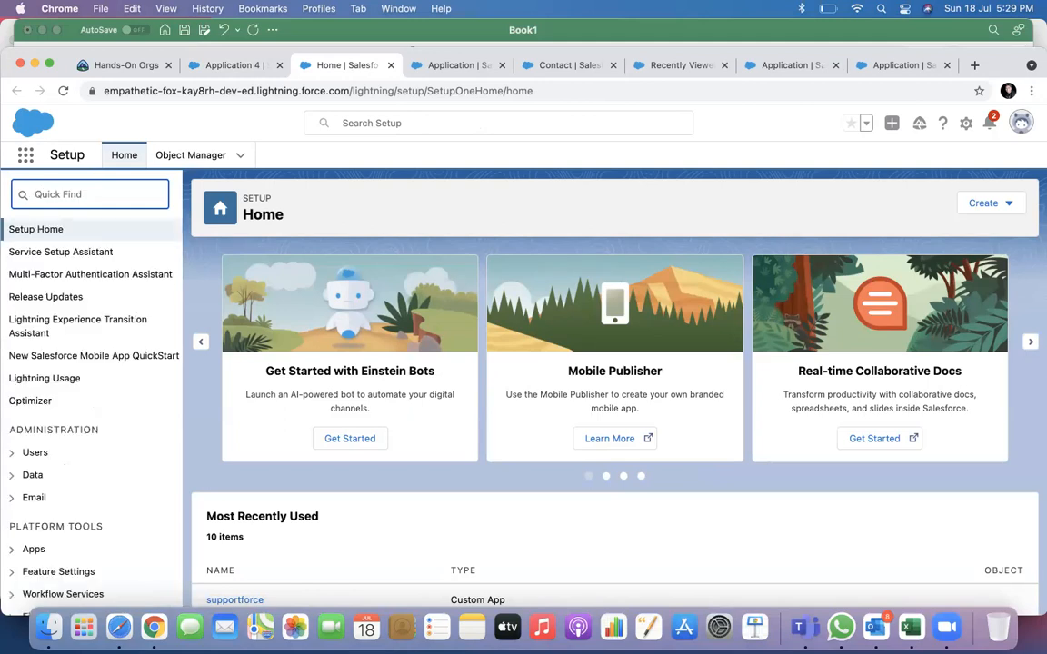
Search the setup pages for "company" and open Company Information.
text(comp)
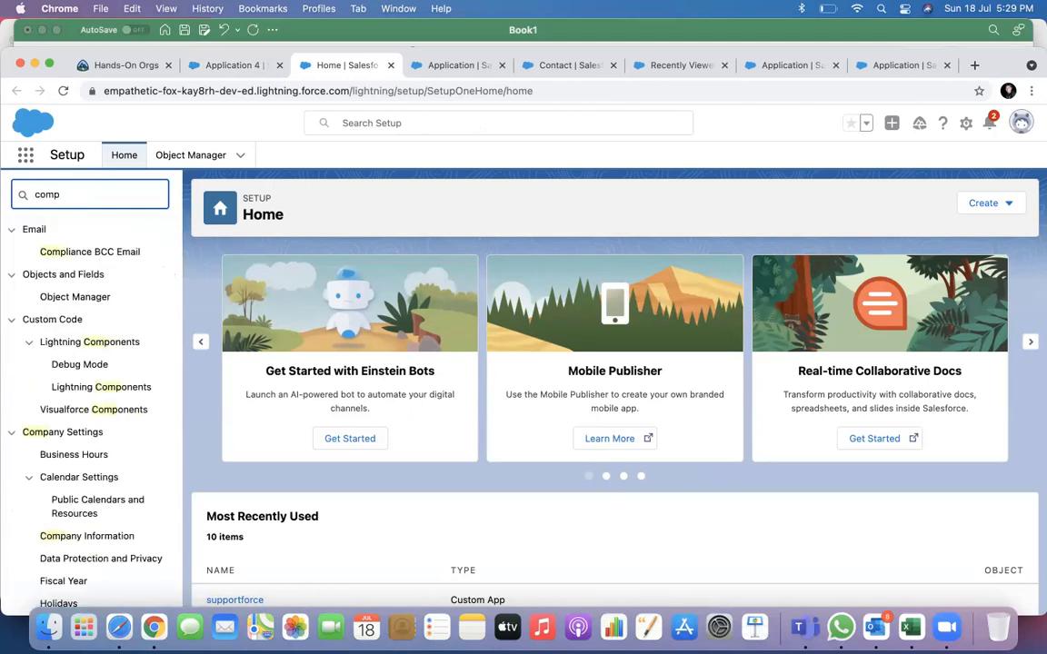
text(s)
key(BackSpace)
text(any)
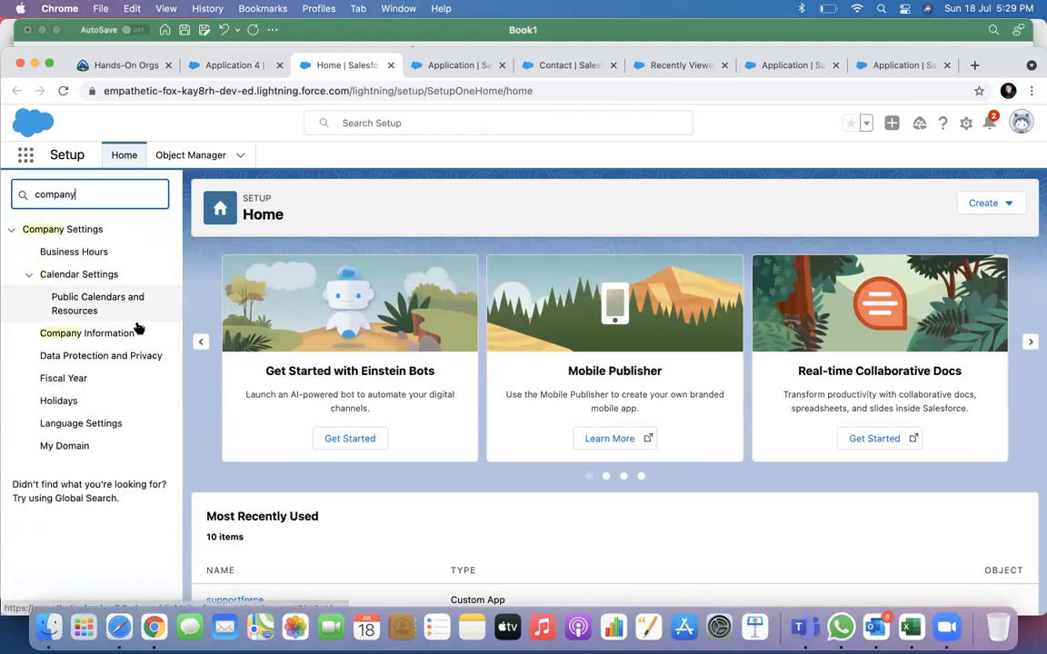
click(110, 334)
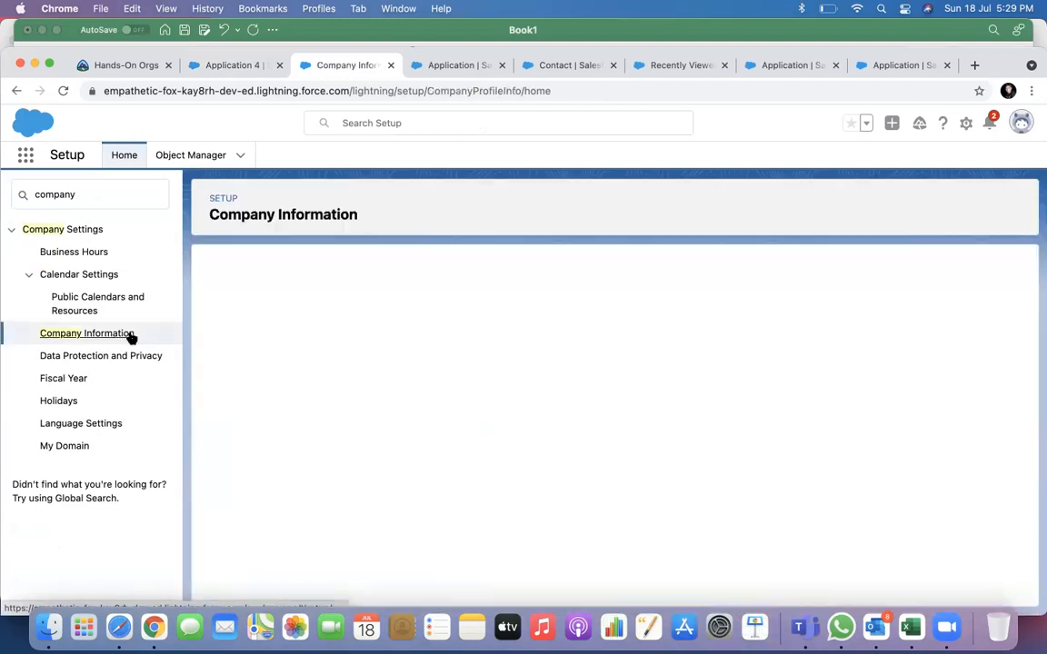
Edit the TCS organization profile to activate multiple currencies and save the change.
scroll(523, 398, down, 6)
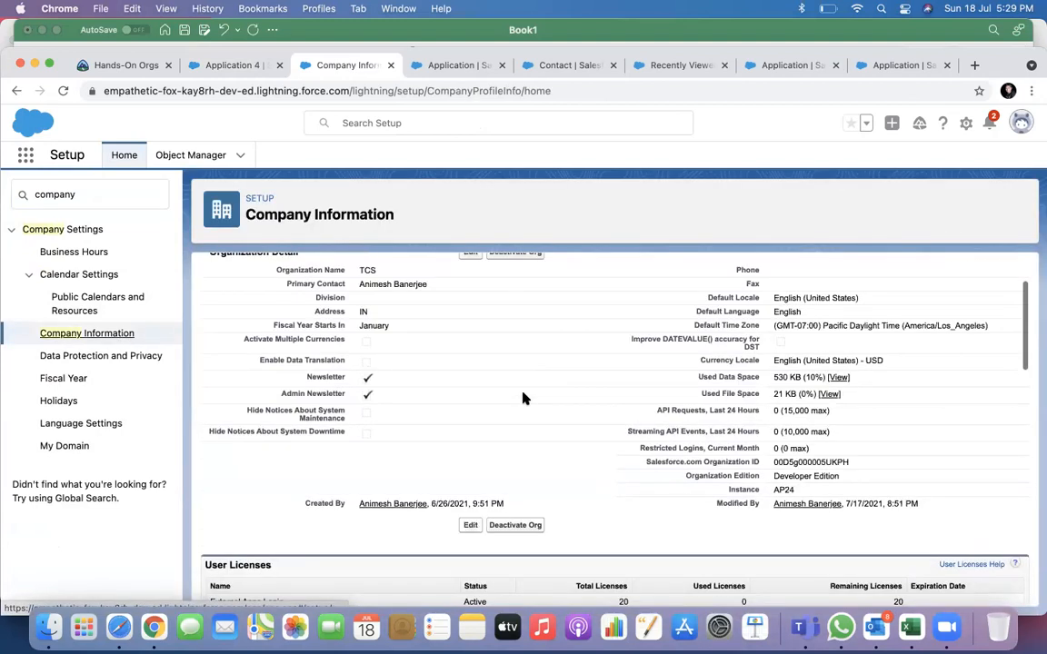
scroll(523, 397, down, 10)
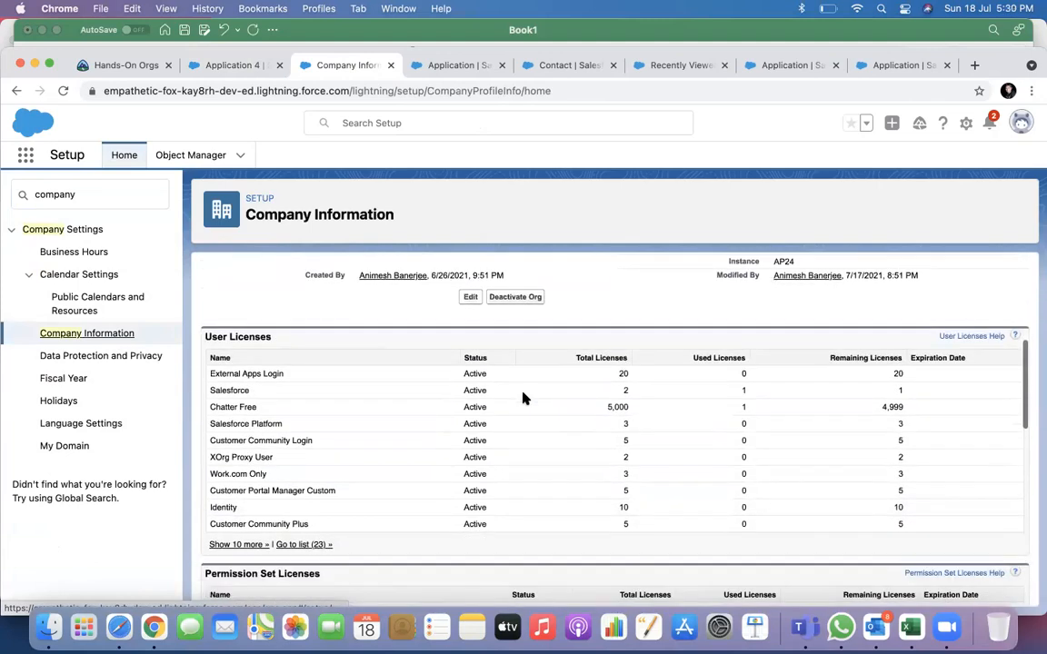
scroll(523, 397, up, 15)
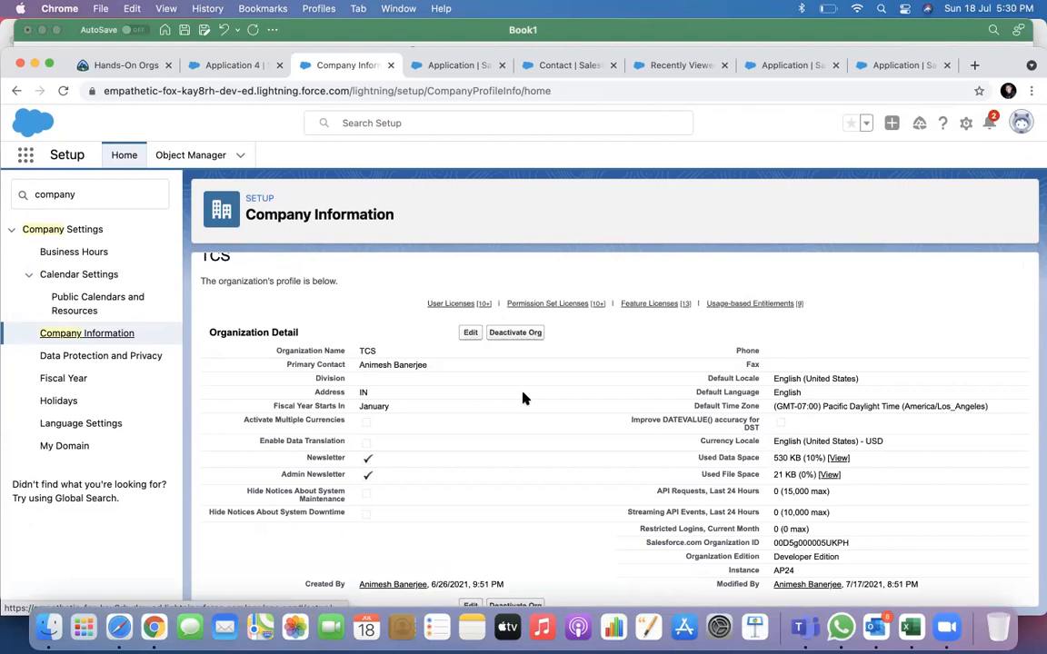
scroll(534, 454, down, 2)
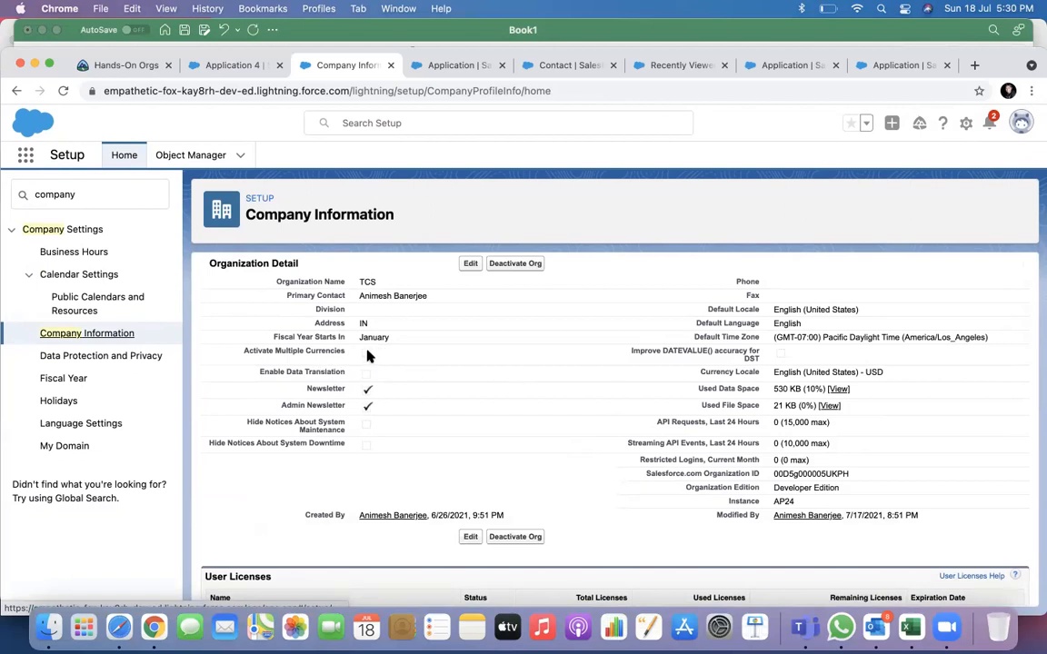
click(469, 264)
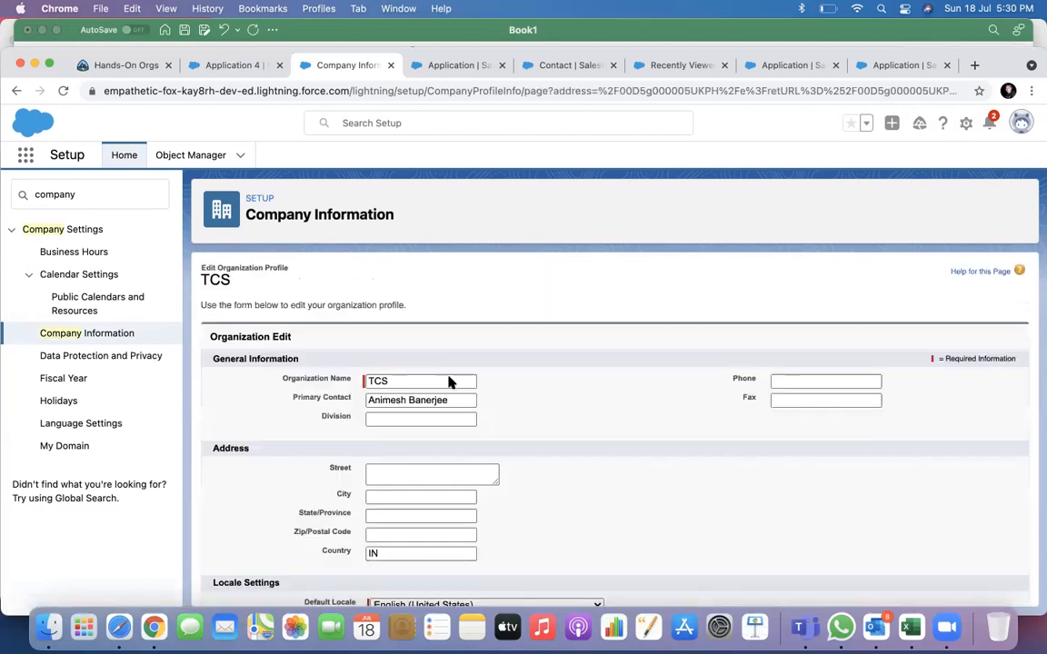
scroll(448, 386, down, 5)
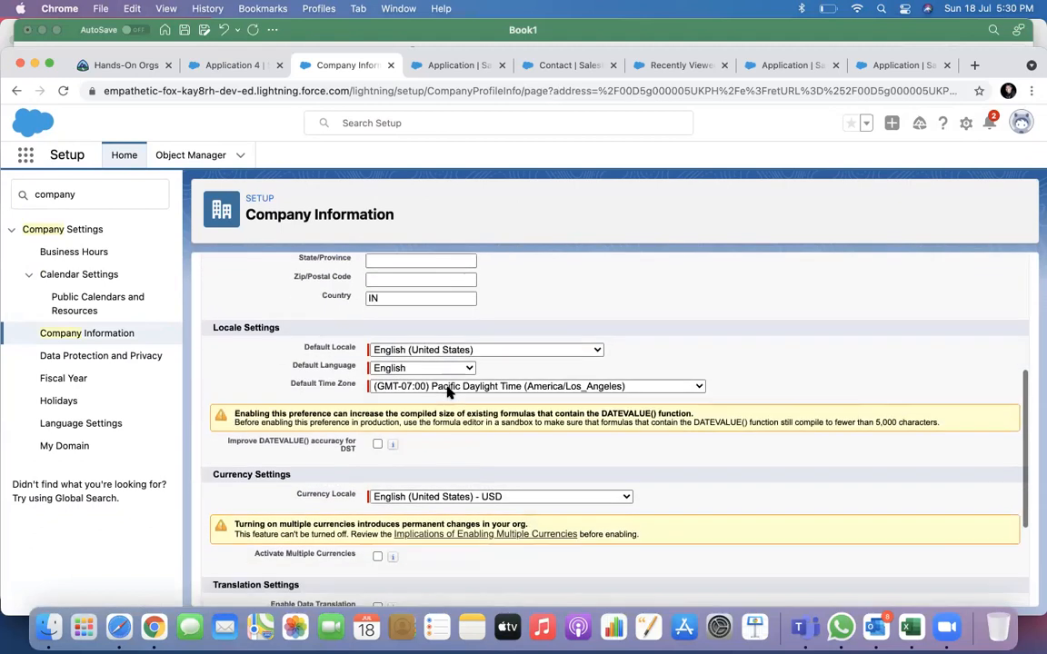
scroll(447, 391, up, 1)
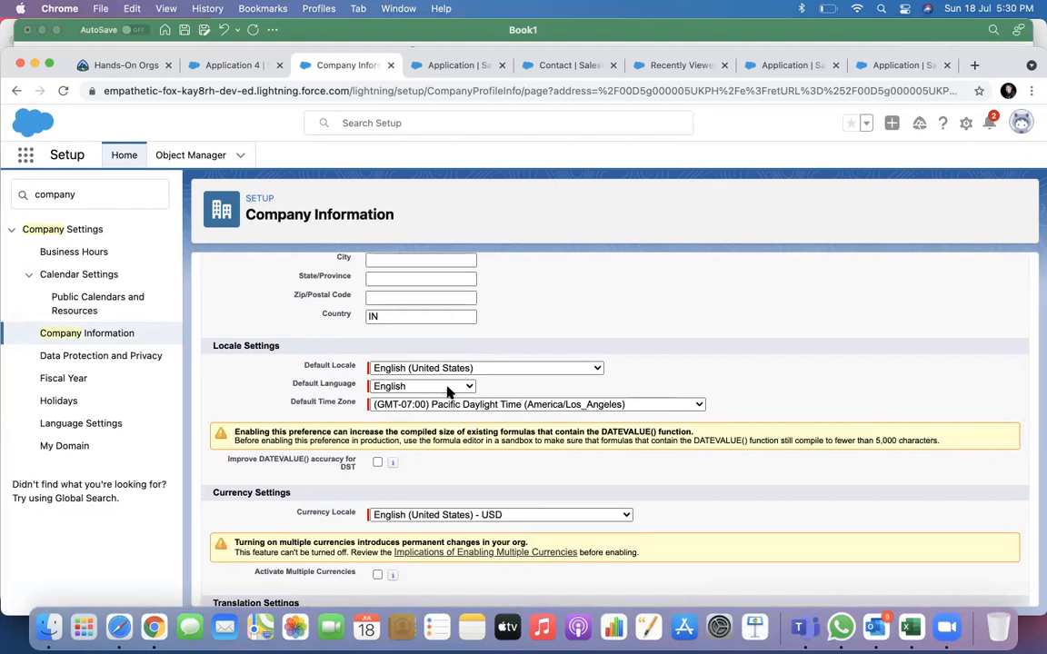
scroll(447, 391, down, 3)
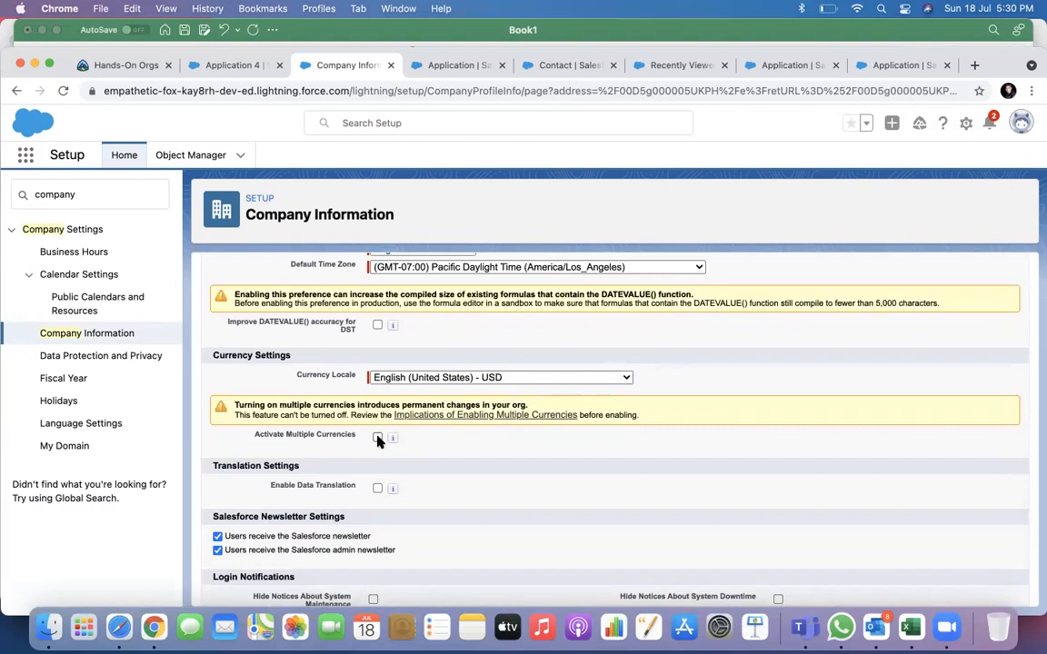
scroll(459, 497, down, 1)
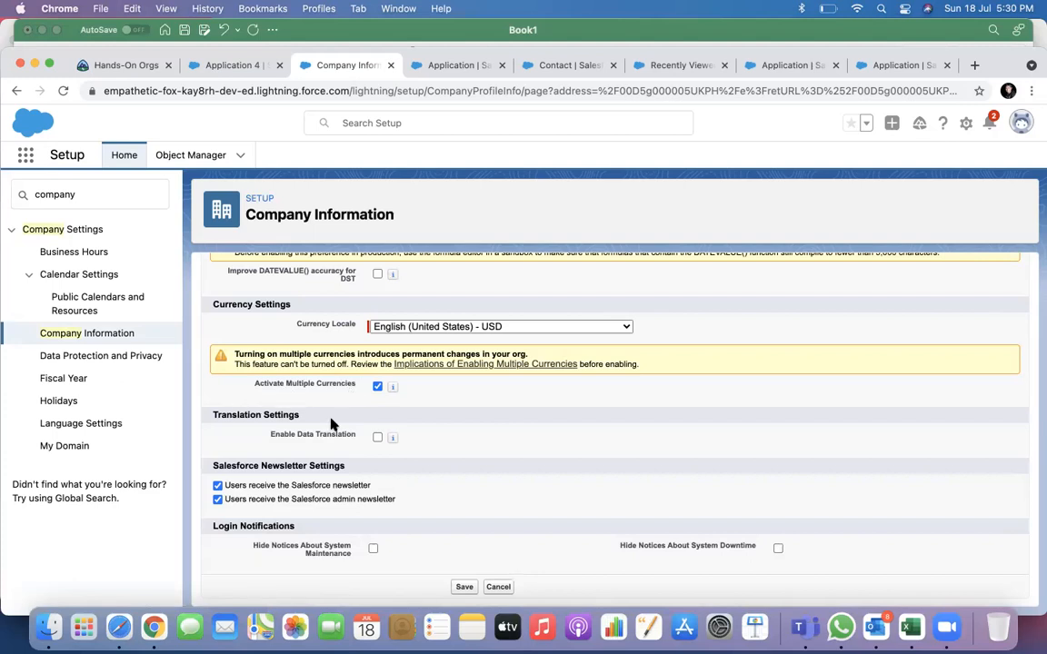
click(462, 587)
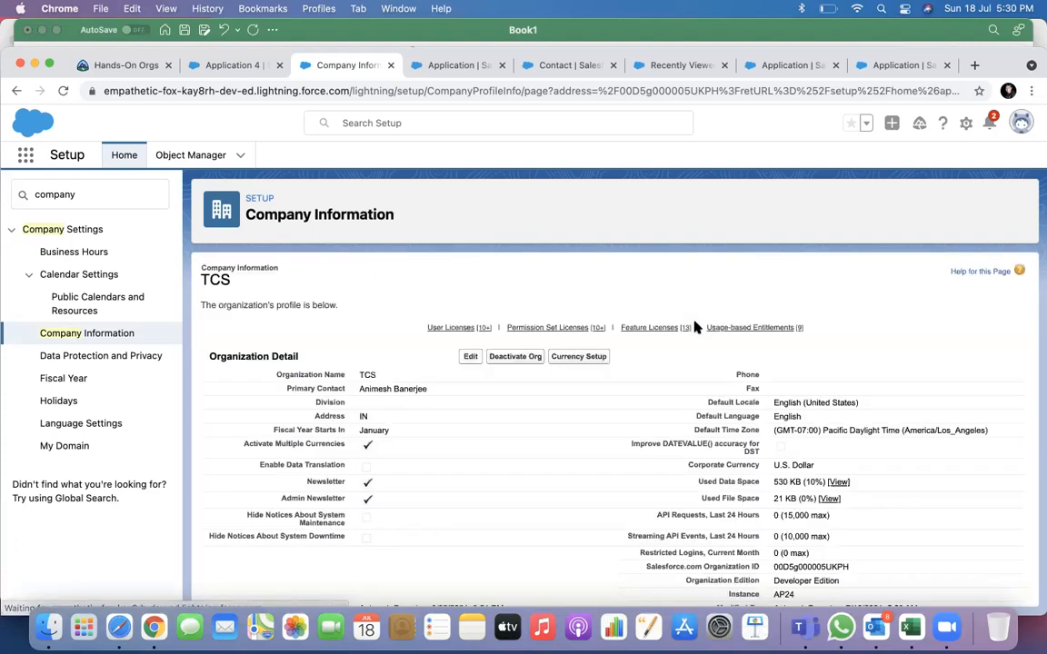
Review the TCS company information, then return to the Application 4 record and reload it.
scroll(450, 466, down, 3)
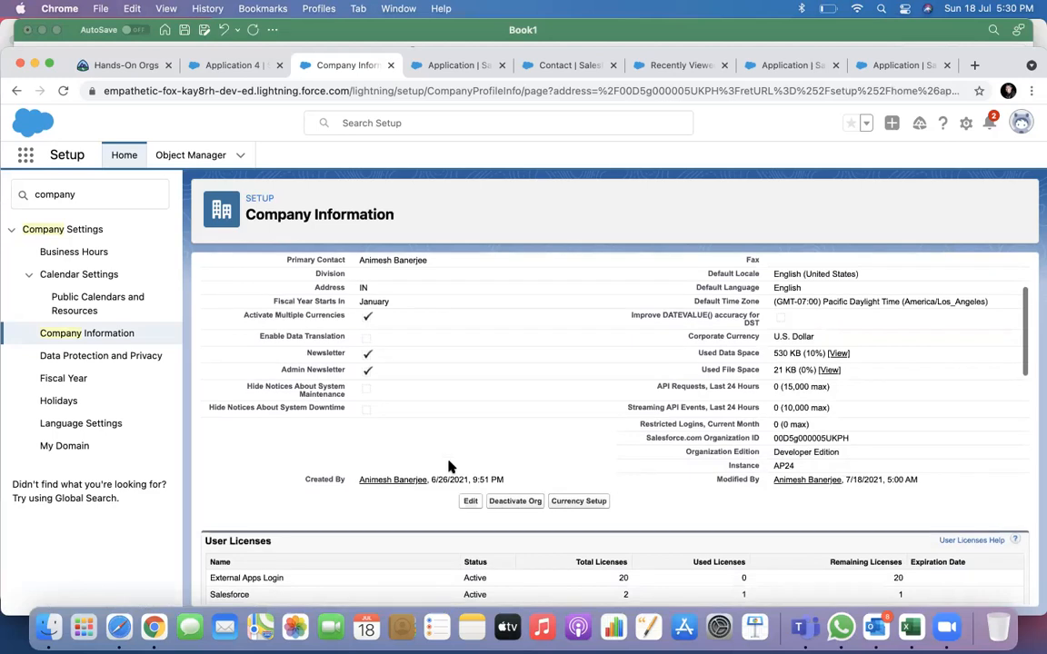
scroll(448, 466, down, 10)
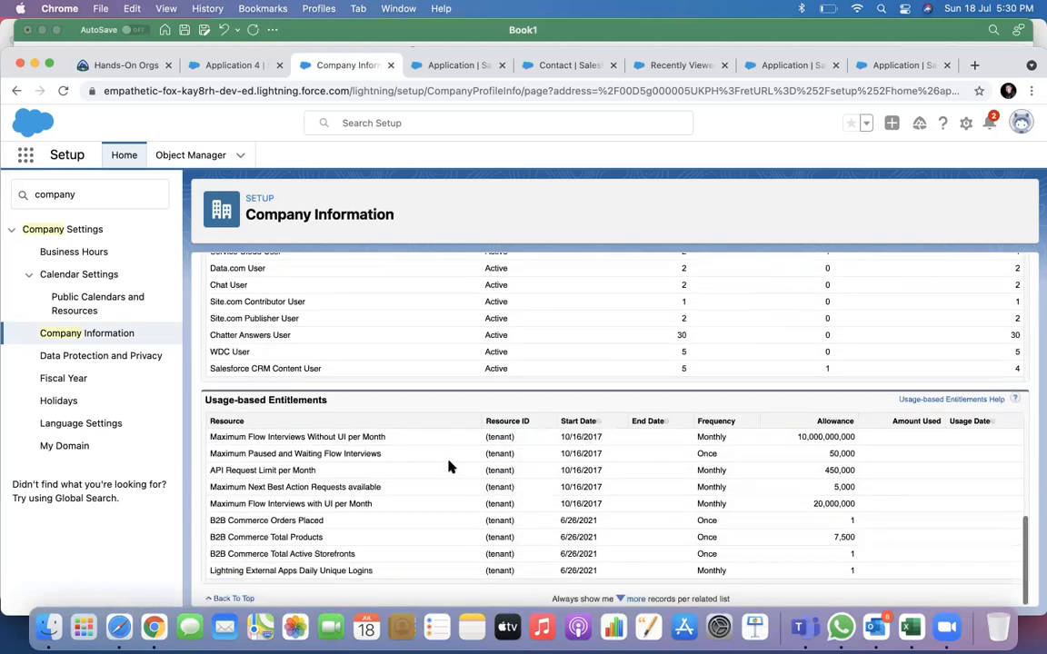
scroll(448, 466, up, 15)
click(232, 65)
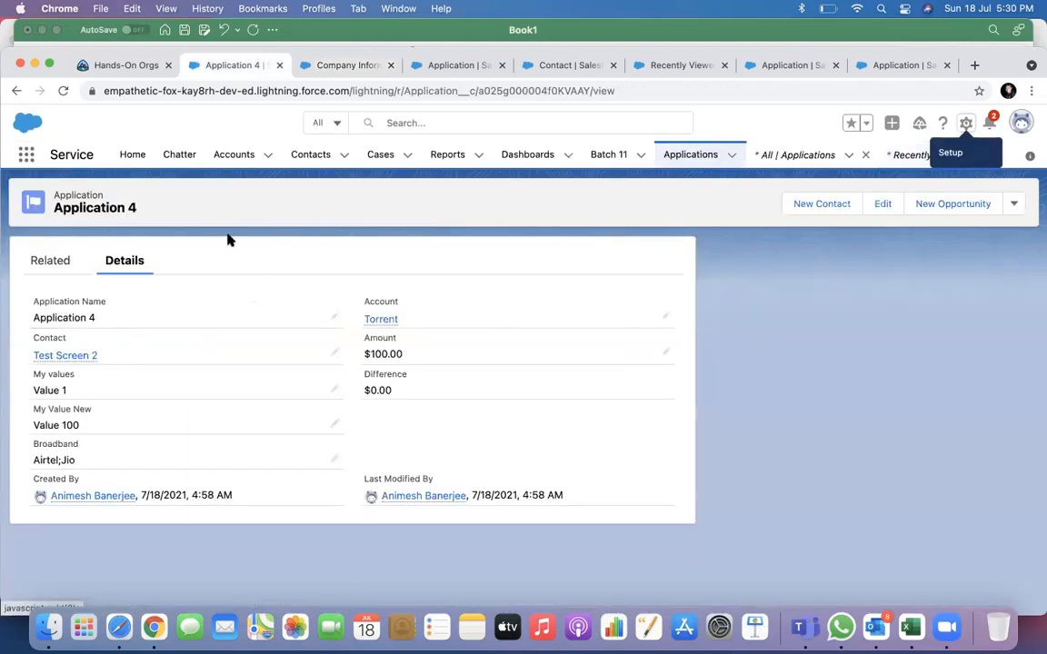
click(64, 92)
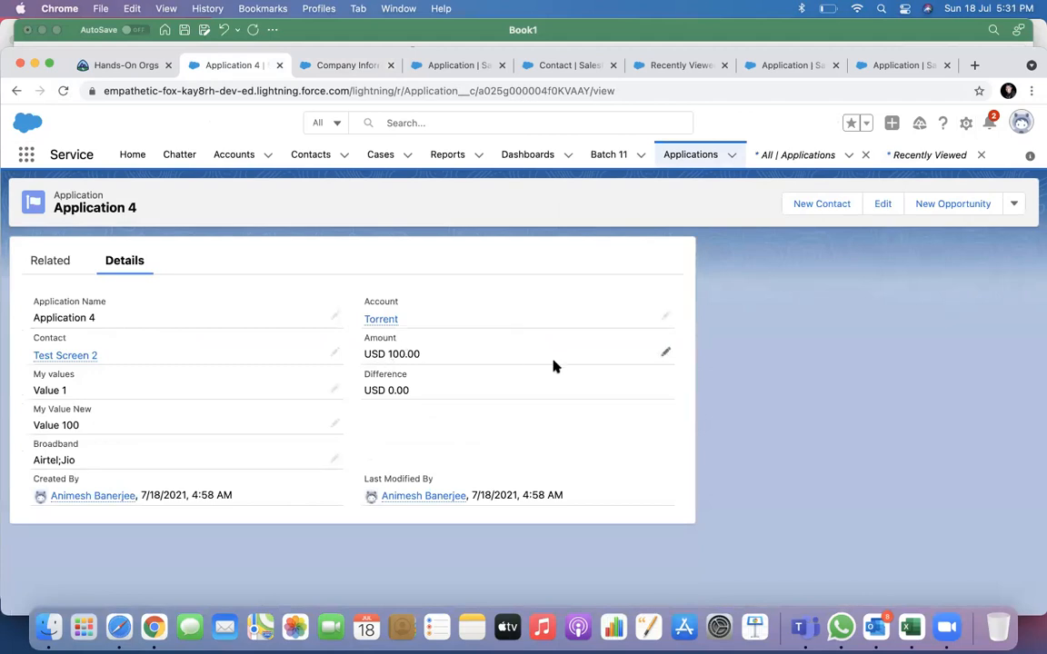
click(666, 354)
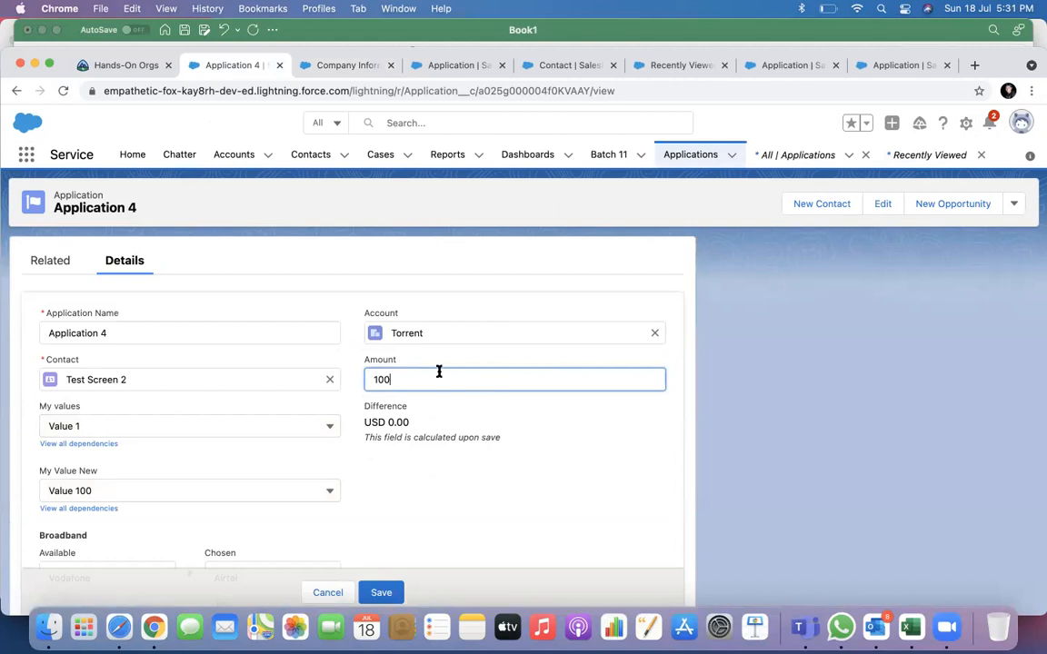
key(BackSpace)
key(BackSpace)
key(BackSpace)
click(322, 594)
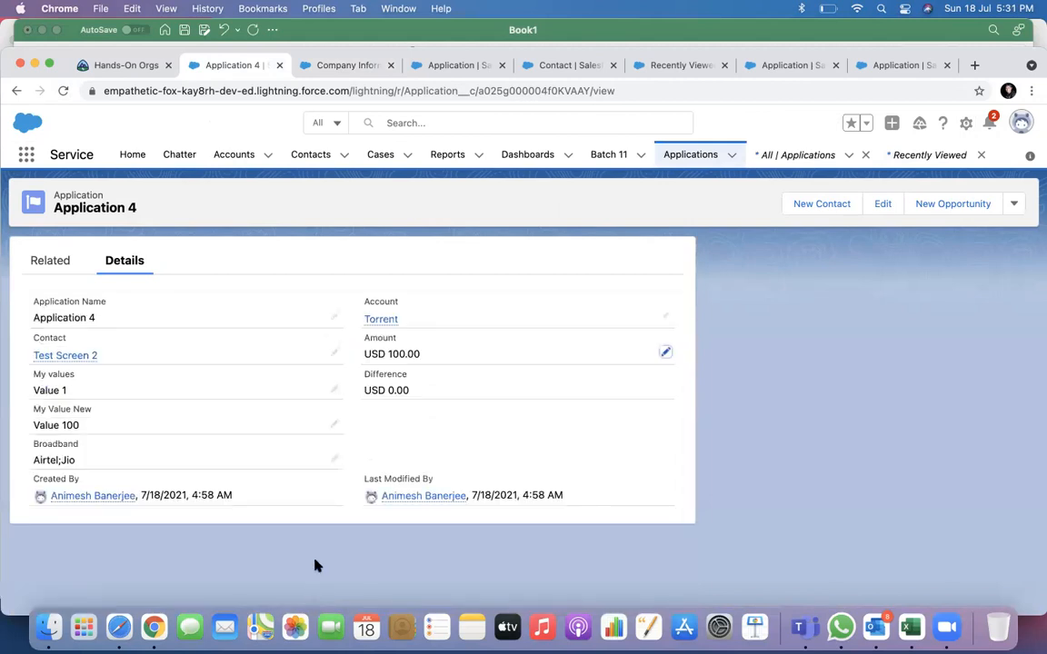
Reload Application 4 and inspect the Amount field in its edit form, closing the form without saving.
click(62, 91)
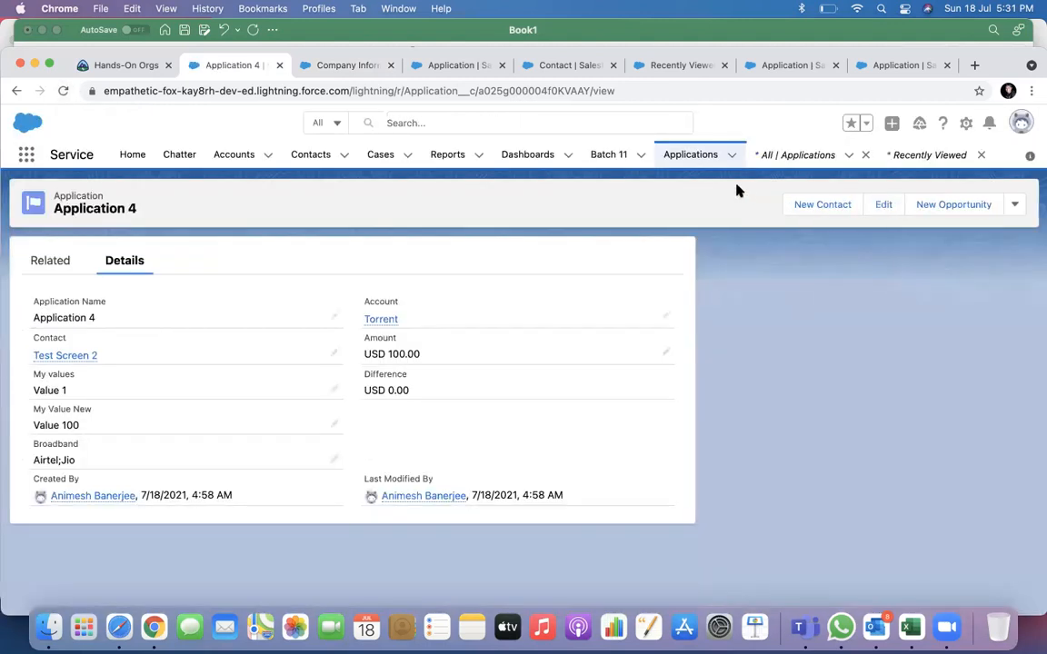
click(883, 205)
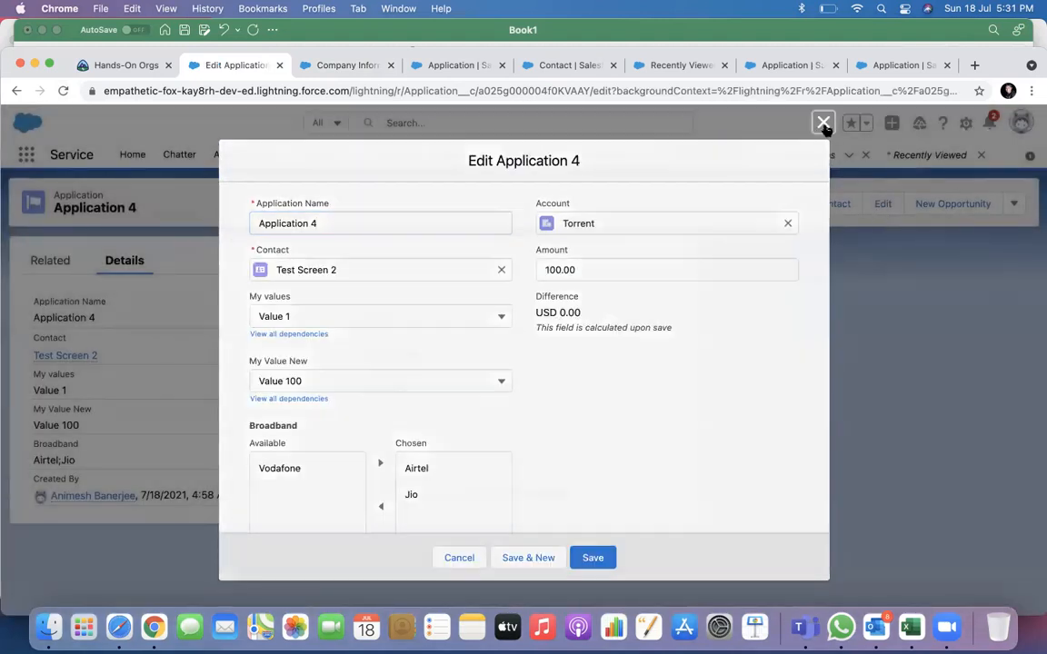
click(823, 122)
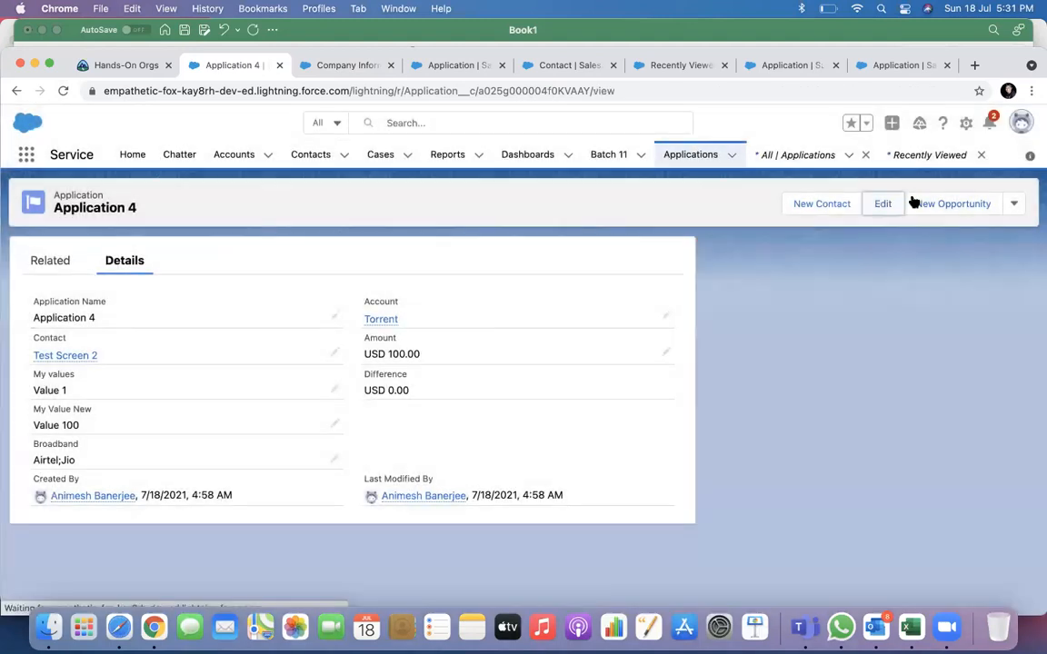
Open Setup's Object Manager, search for "appli", and open the Application object.
click(965, 125)
click(915, 170)
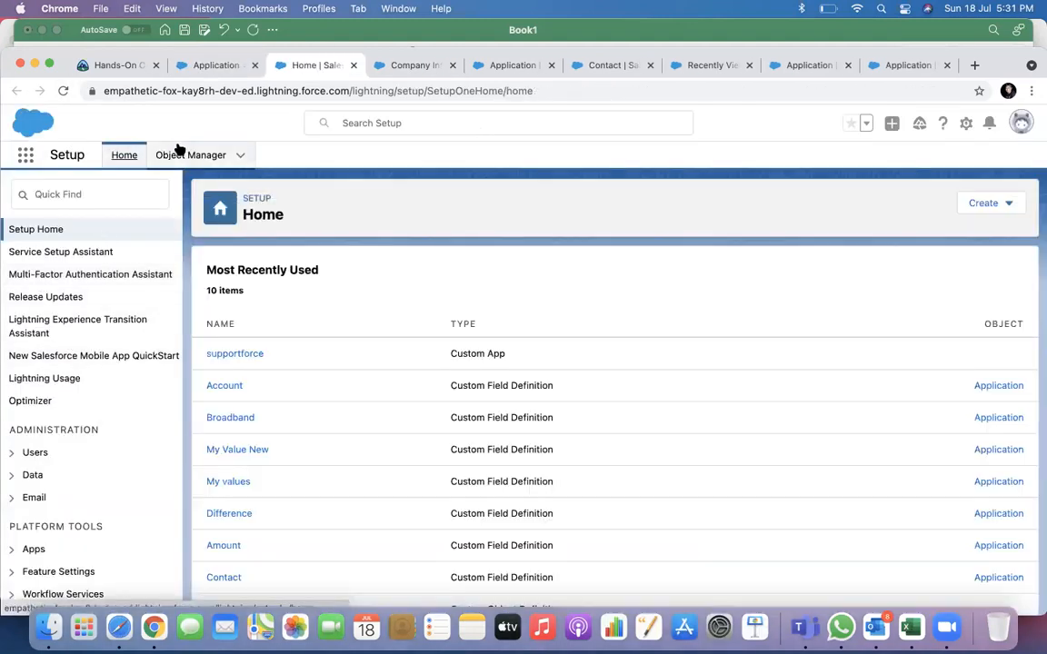
click(172, 156)
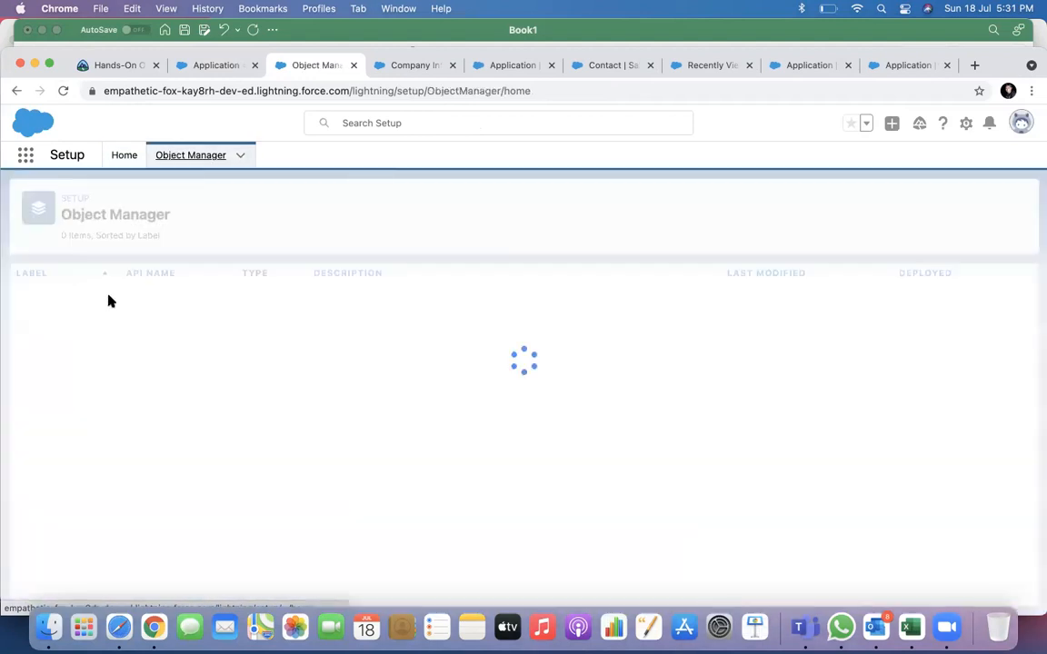
click(764, 203)
text(appli)
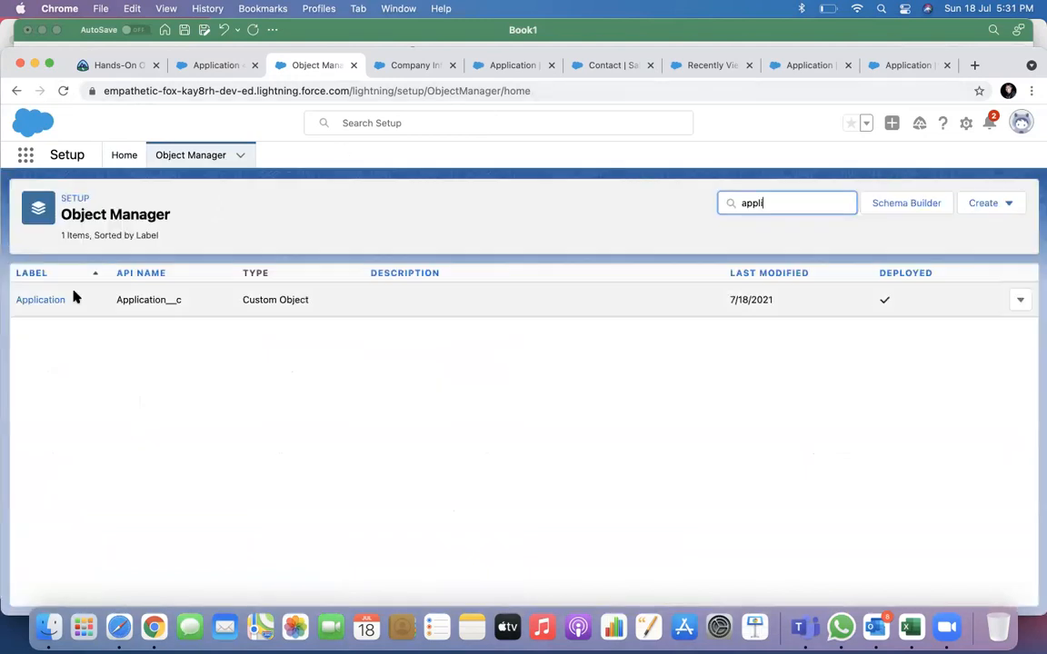
click(46, 300)
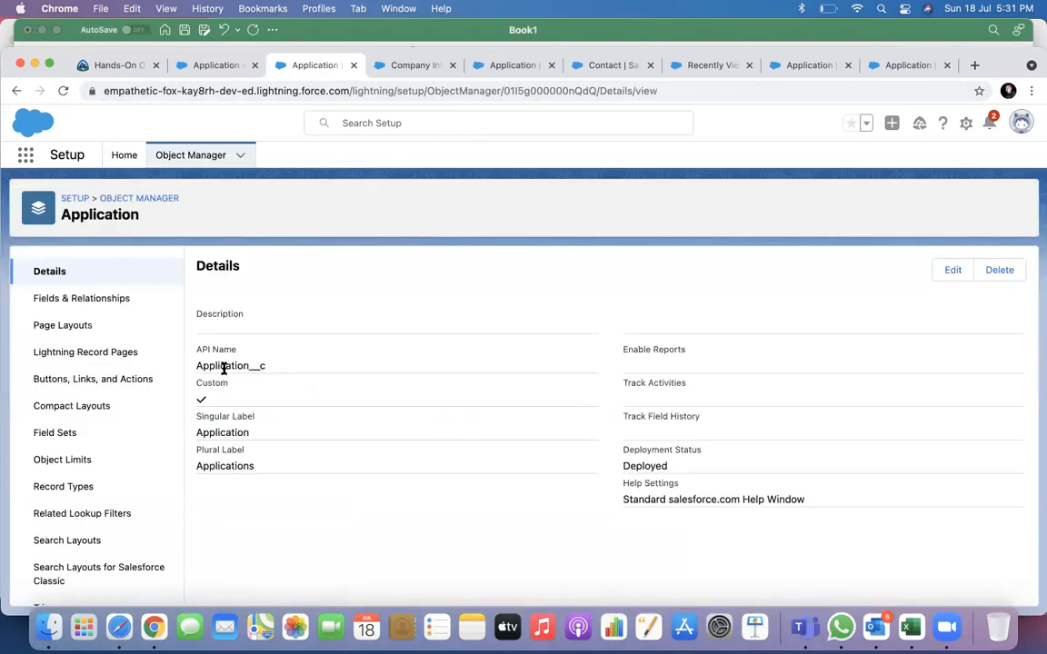
Look through the Application object's fields and relationships for the Currency field.
click(65, 326)
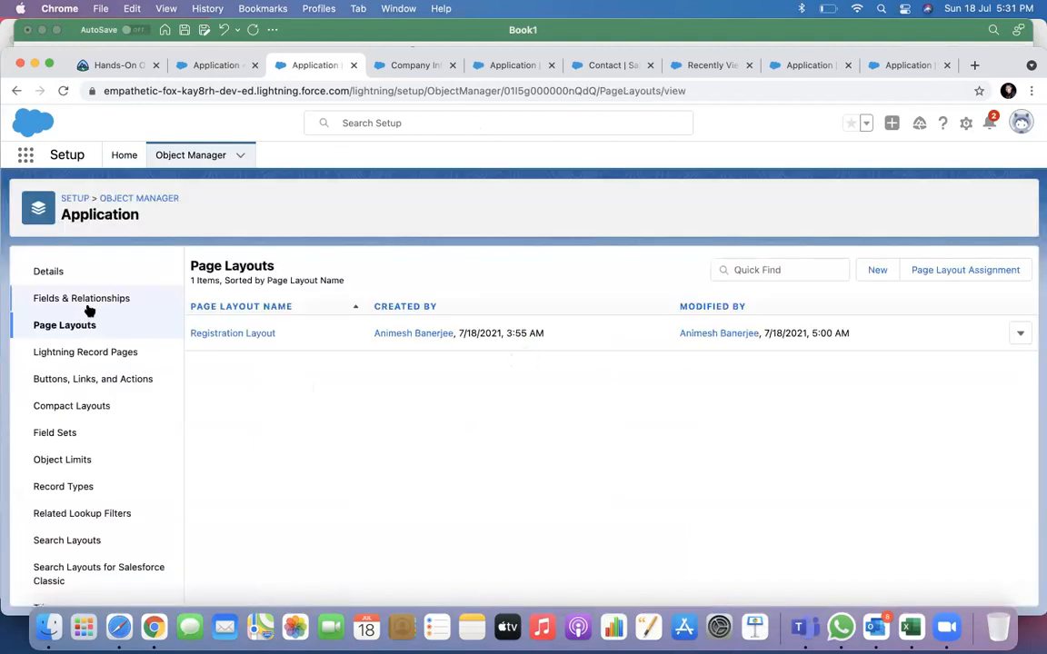
click(83, 301)
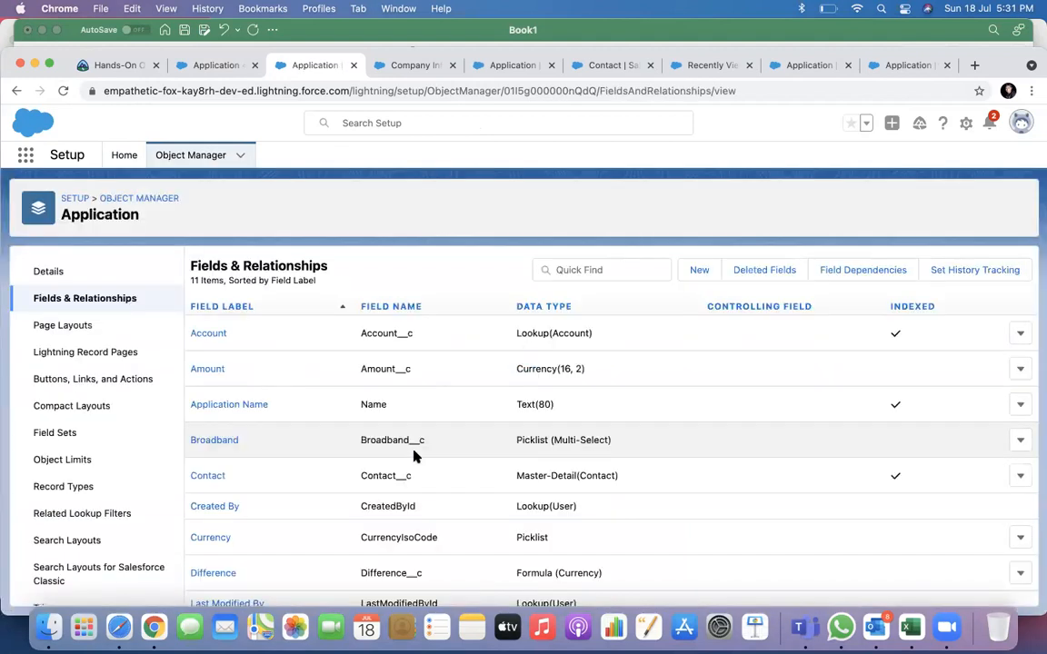
scroll(414, 456, down, 3)
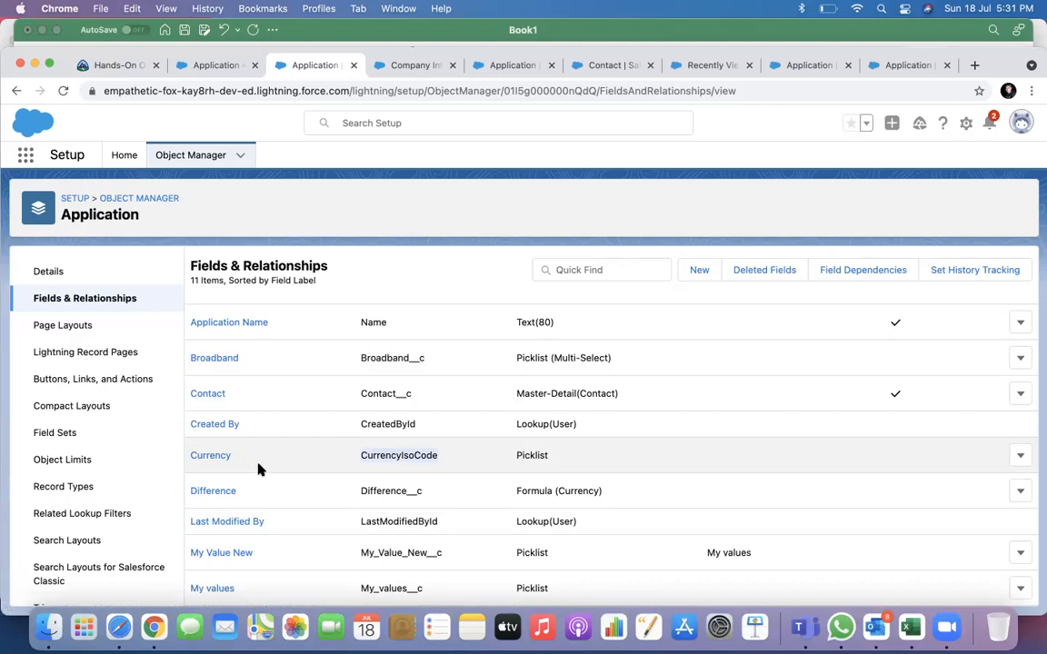
Open the Application object's Registration Layout and check which fields its Information section contains.
click(68, 326)
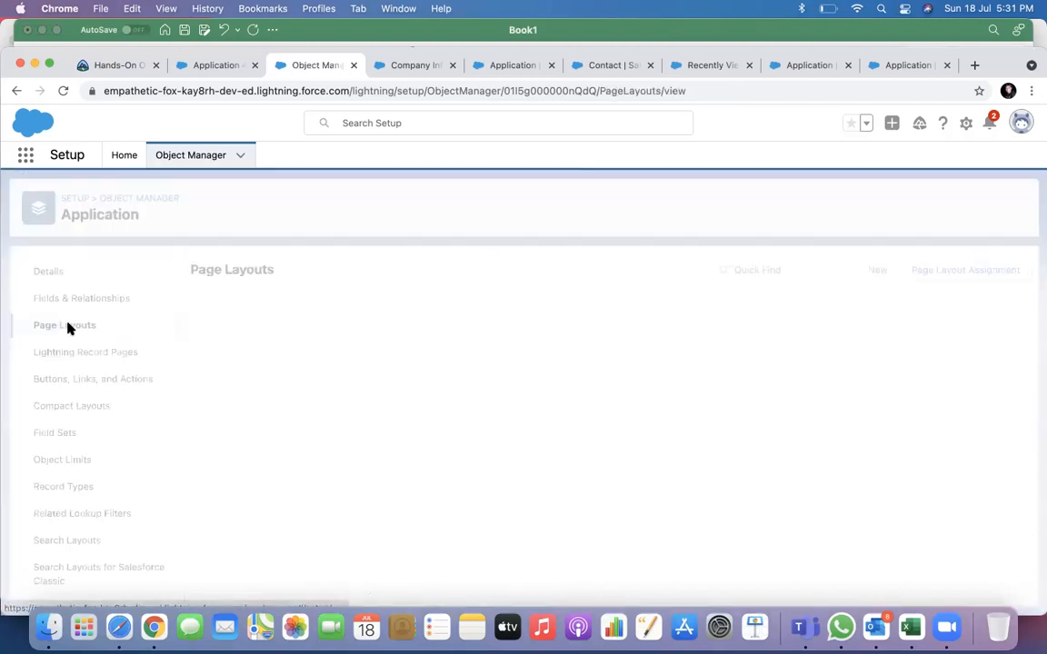
click(263, 336)
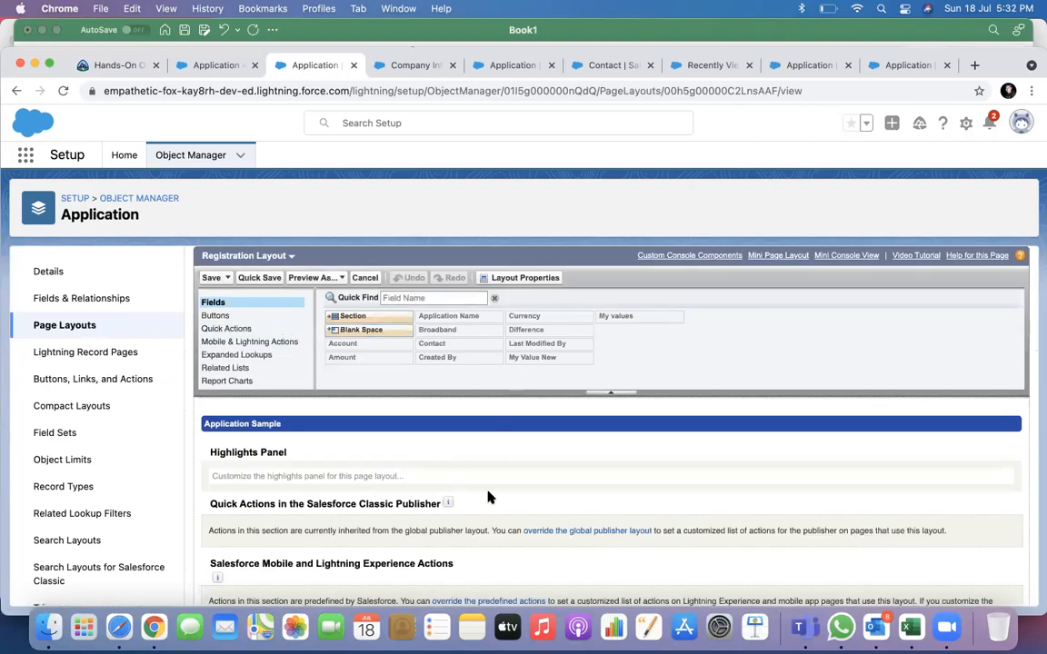
scroll(488, 497, down, 5)
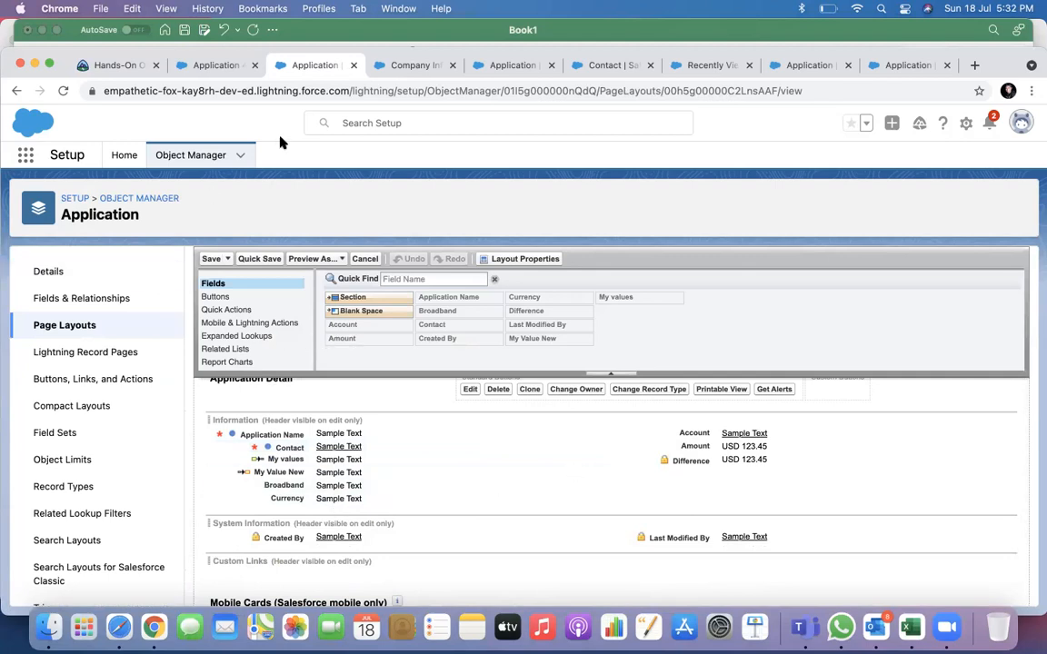
Return to the Application 4 record, set its Amount to 500, and save the change.
click(406, 66)
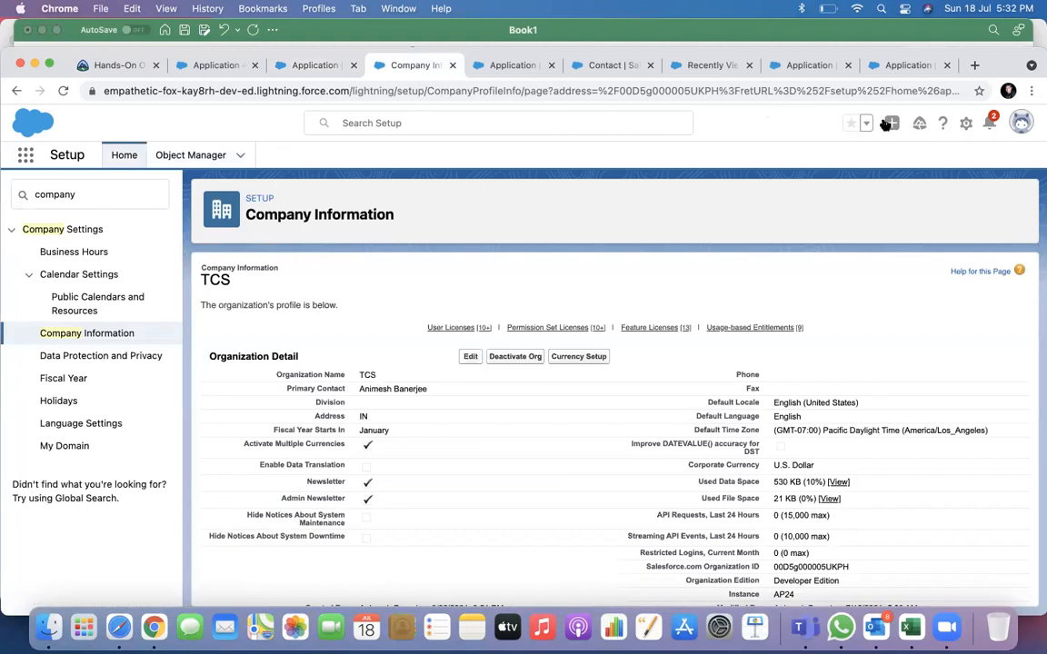
click(899, 65)
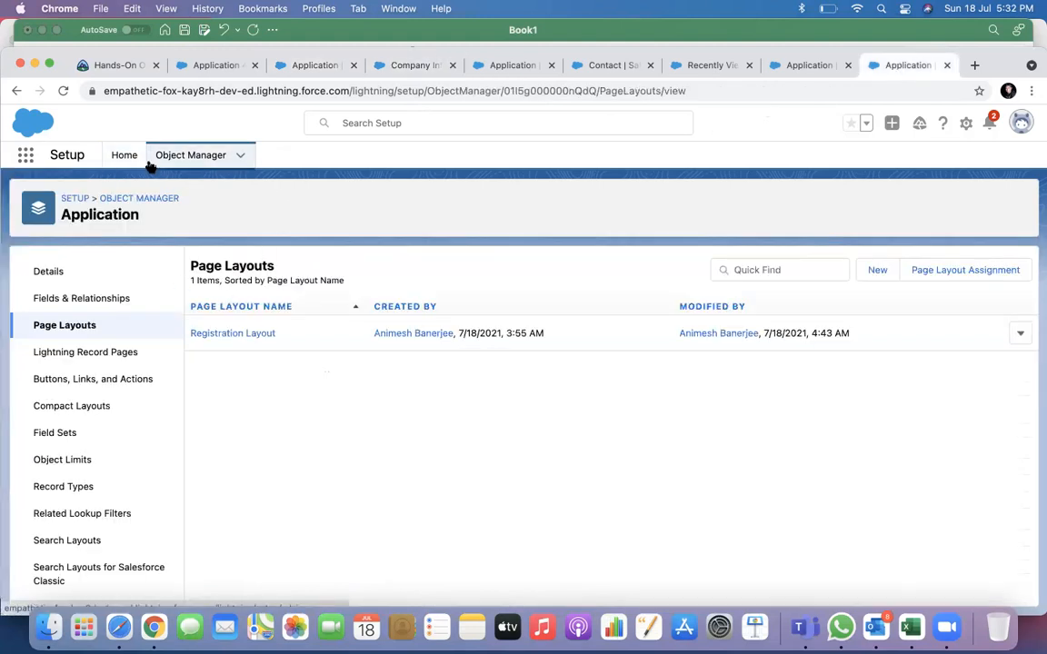
click(202, 70)
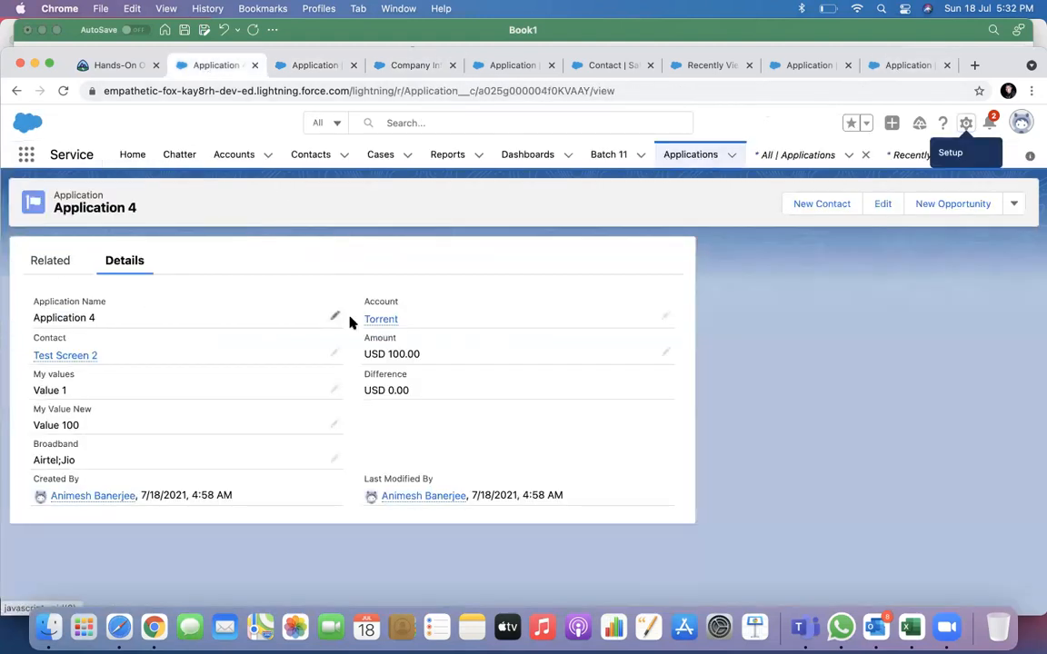
double_click(374, 353)
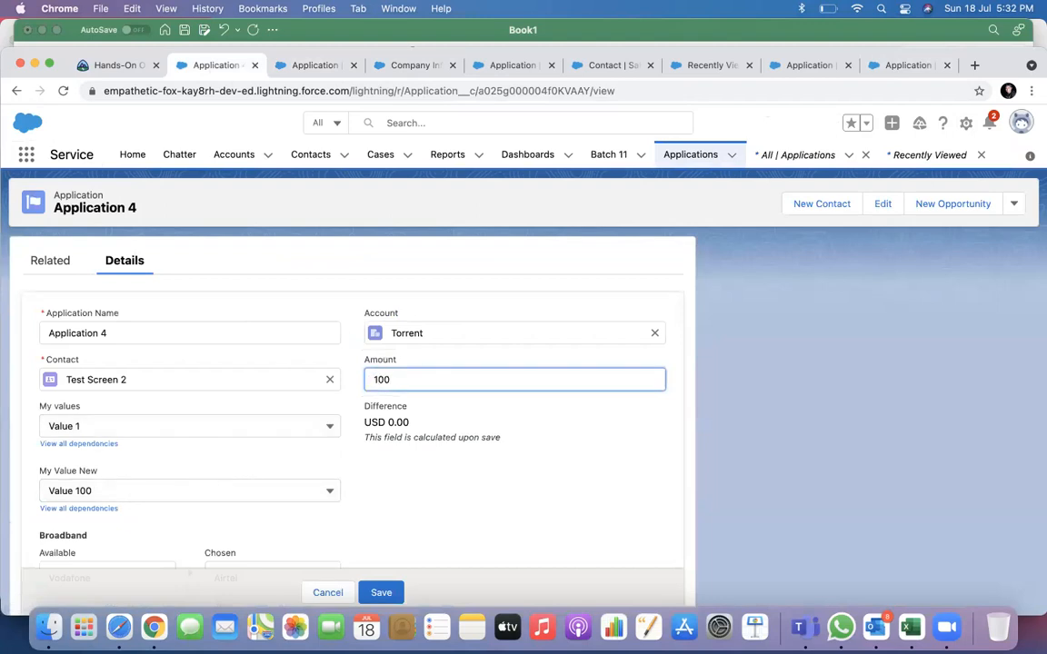
click(418, 376)
key(BackSpace)
text(500)
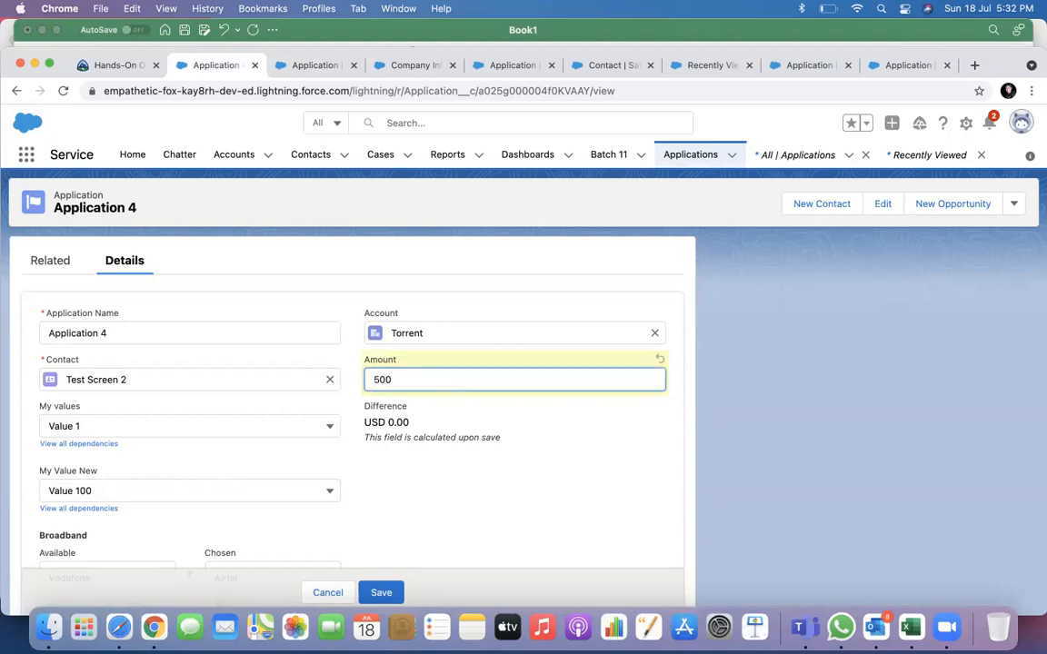
click(380, 593)
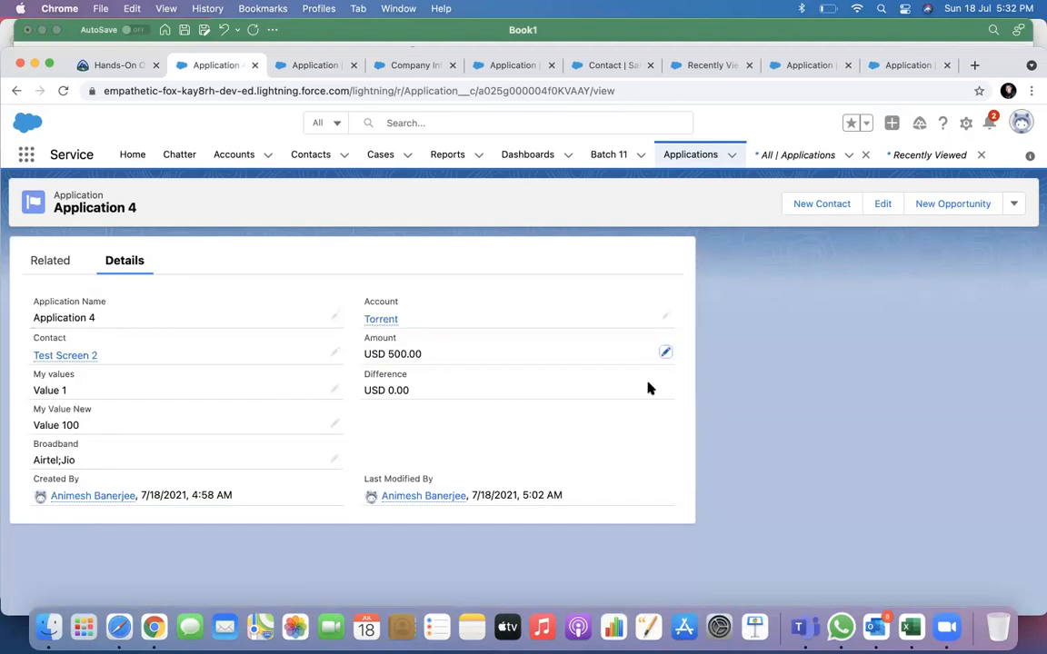
Start a new Application, check the choices offered by its Currency picklist, and close the form without saving.
click(886, 205)
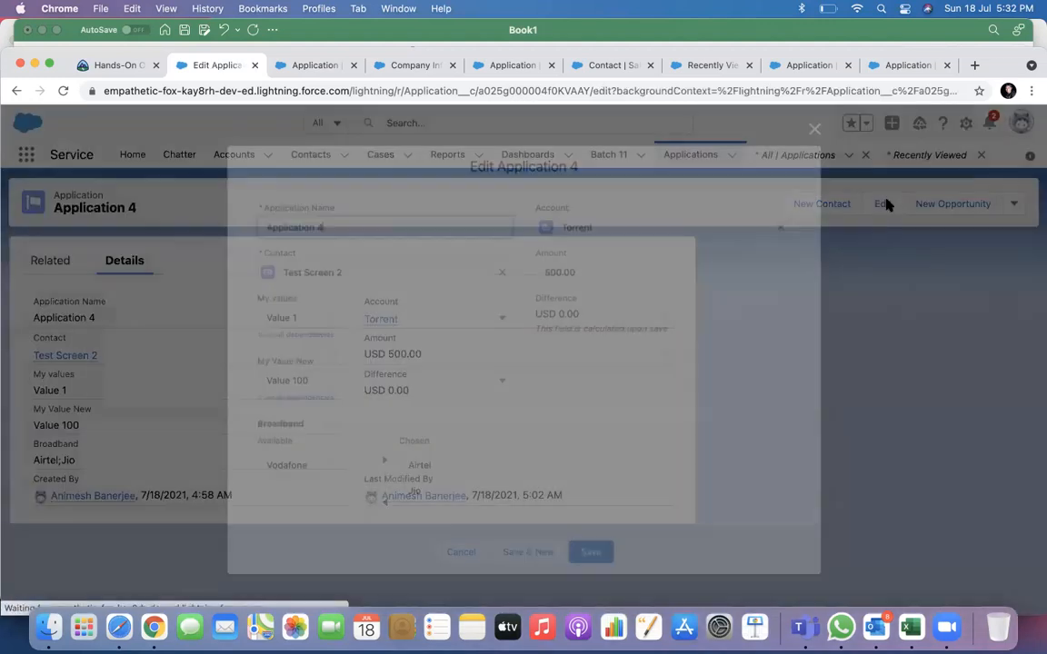
click(823, 123)
click(731, 155)
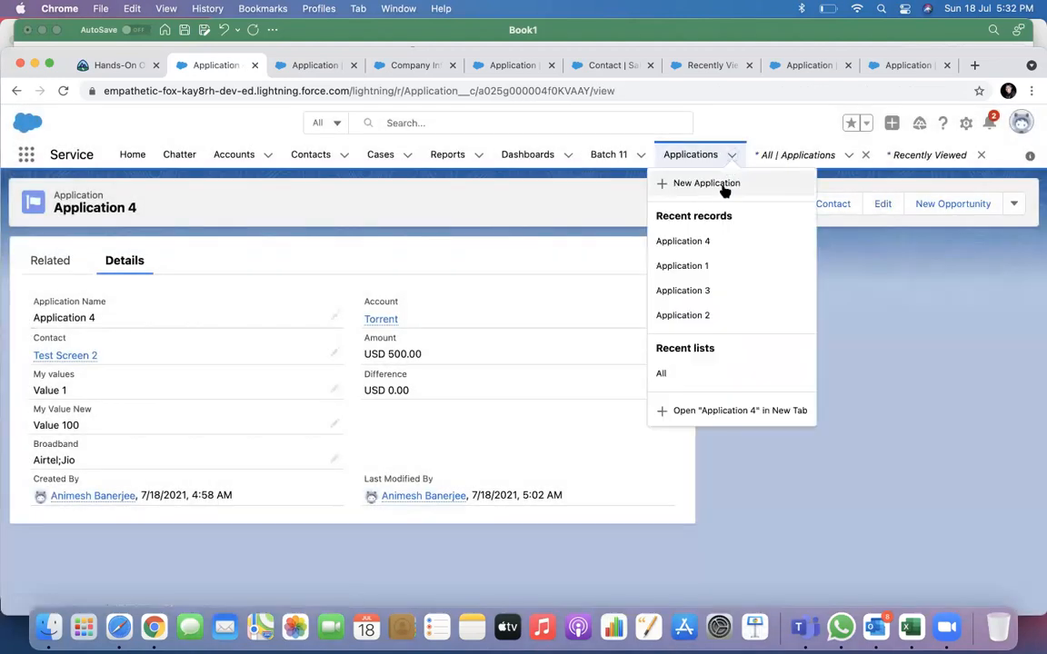
click(727, 185)
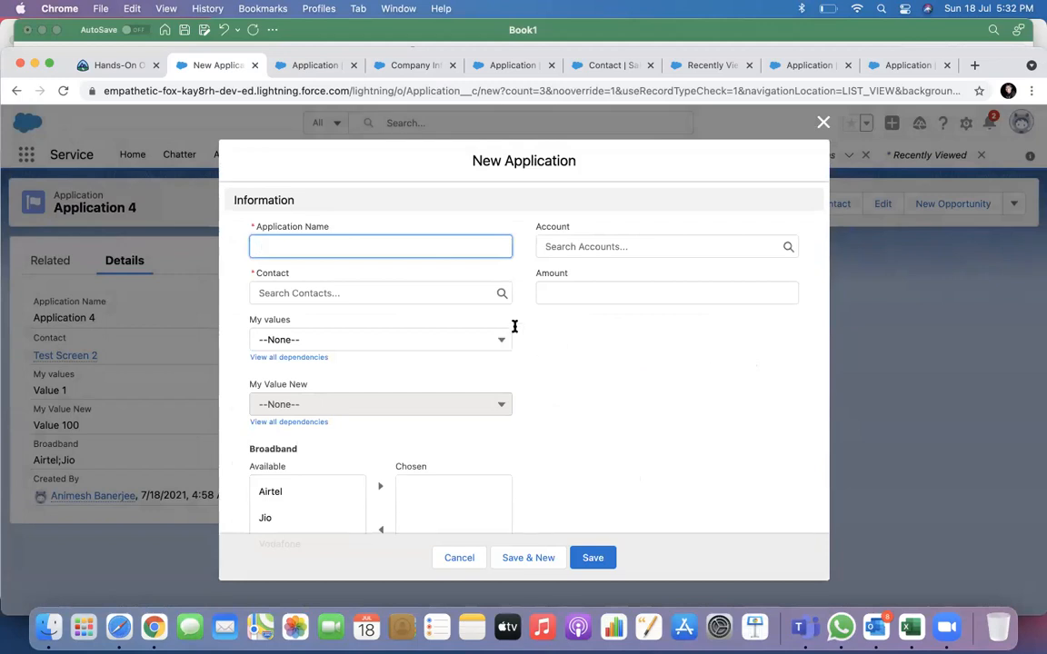
scroll(607, 374, down, 3)
click(364, 500)
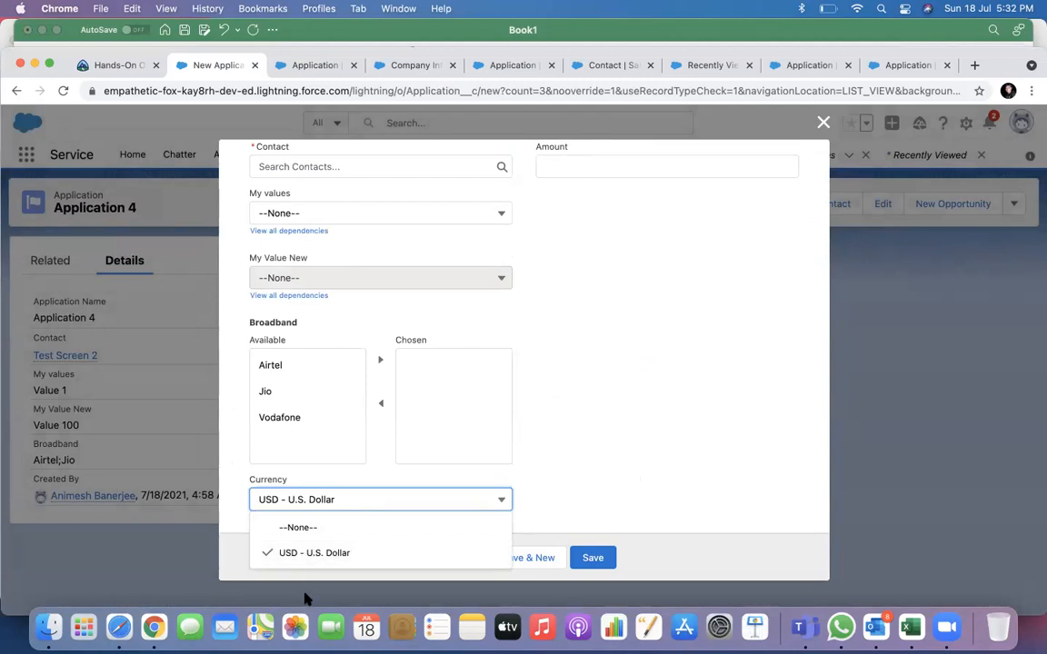
click(610, 306)
scroll(582, 306, up, 3)
click(561, 307)
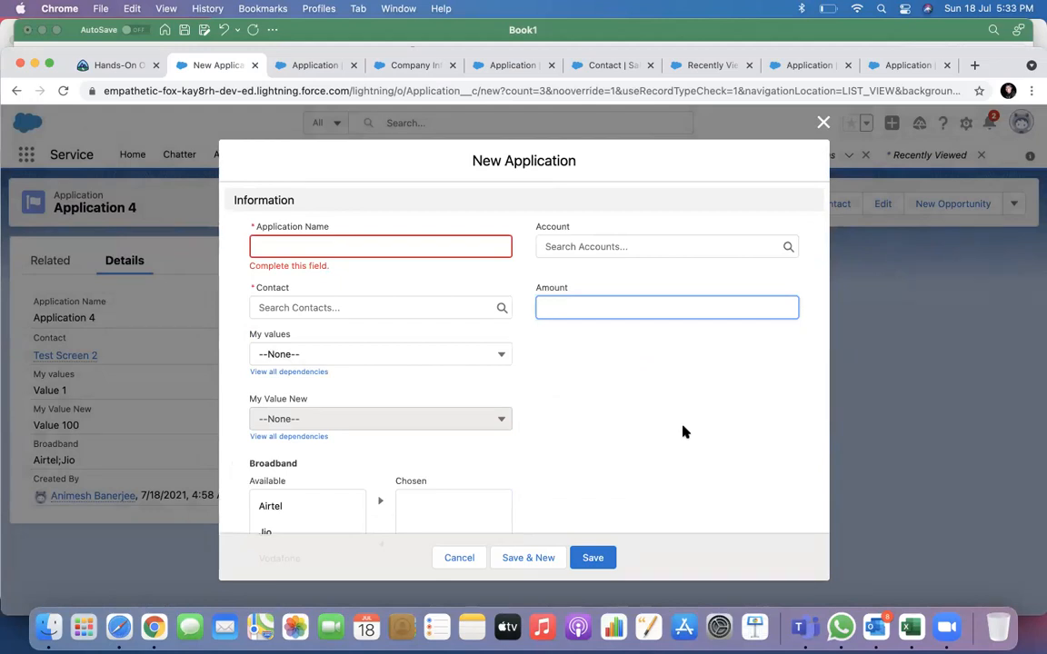
click(824, 123)
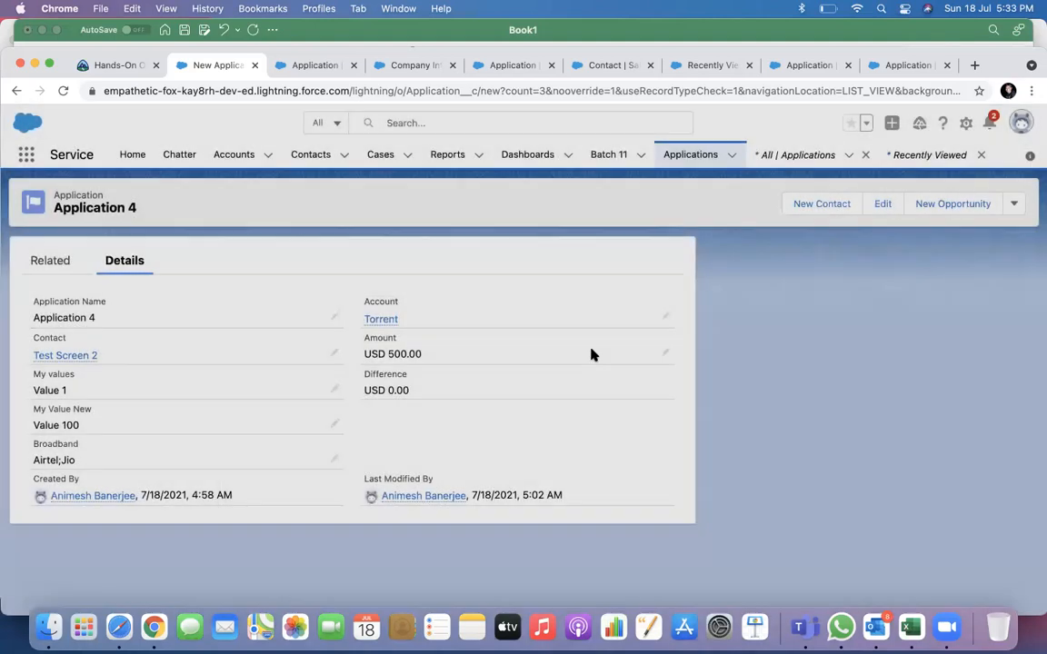
Open the Torrent account and examine the Total and Account Currency fields in its details.
click(234, 157)
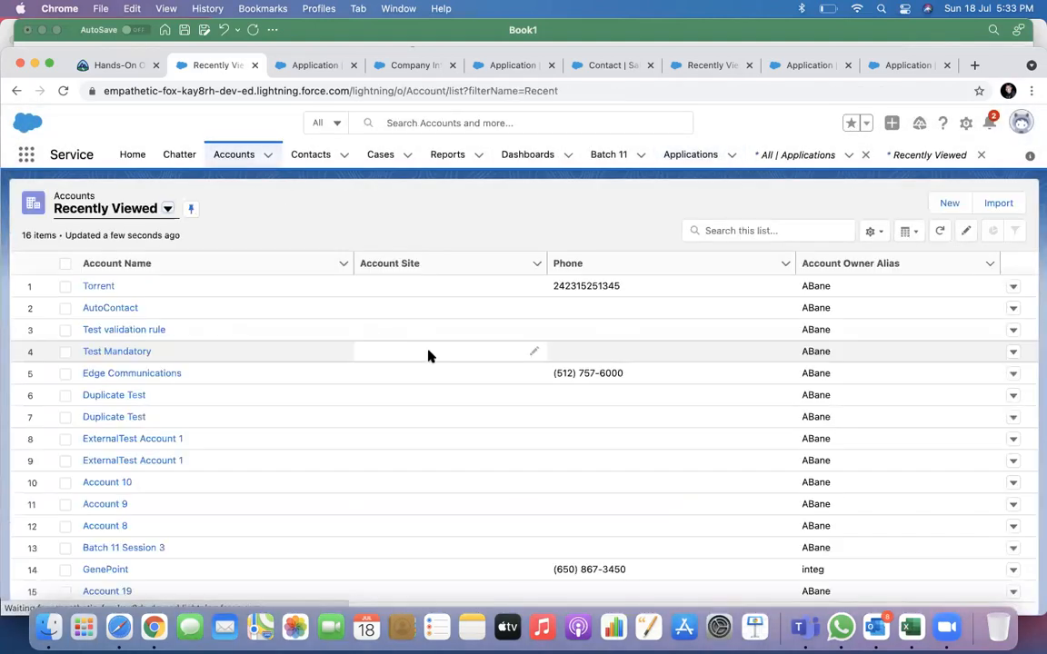
click(103, 288)
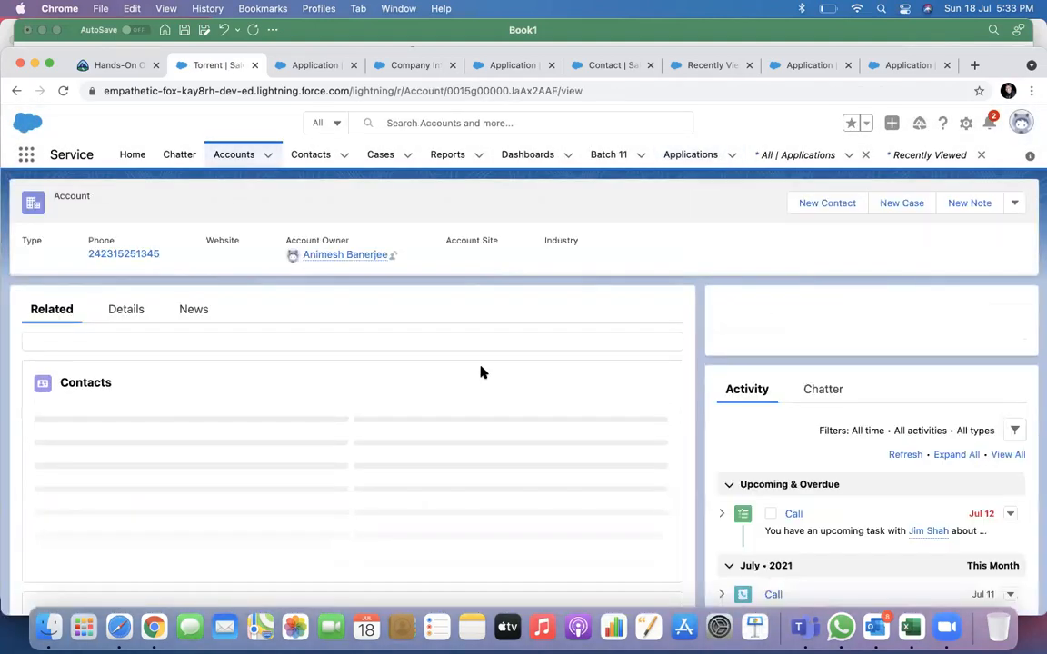
click(138, 313)
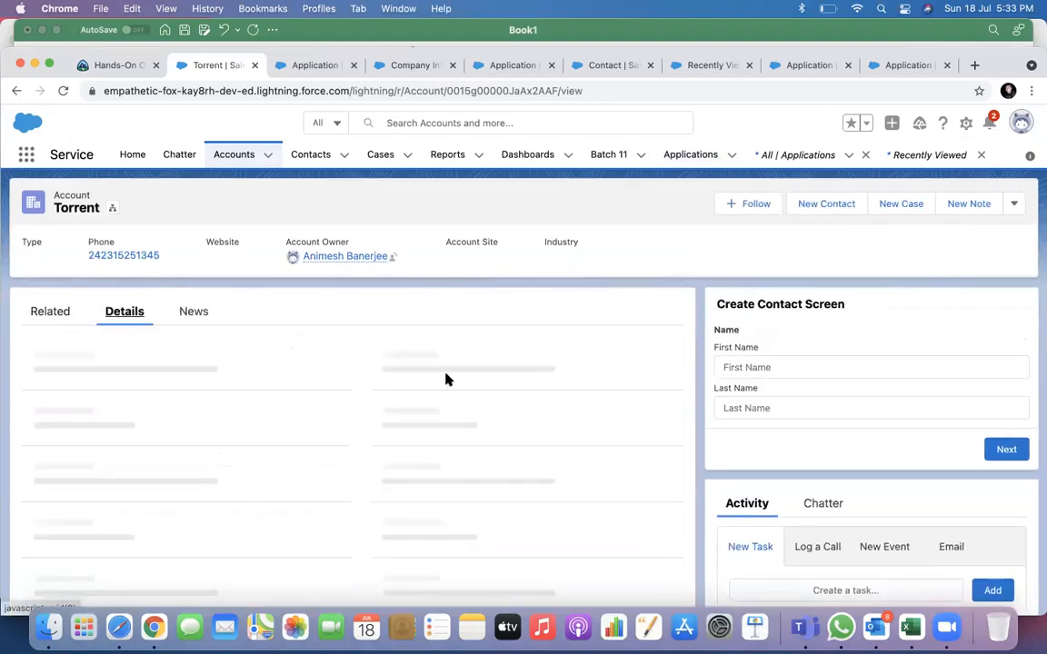
scroll(446, 379, down, 5)
scroll(446, 379, down, 3)
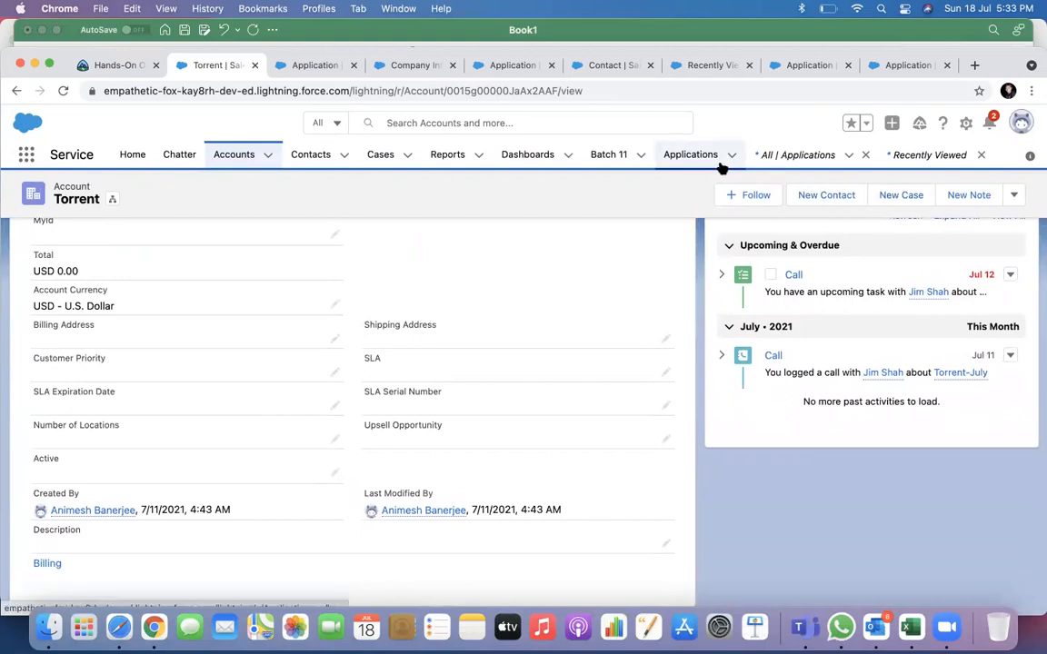
Examine the Torrent account's Account Currency value and view the account's Chatter feed.
scroll(448, 309, up, 3)
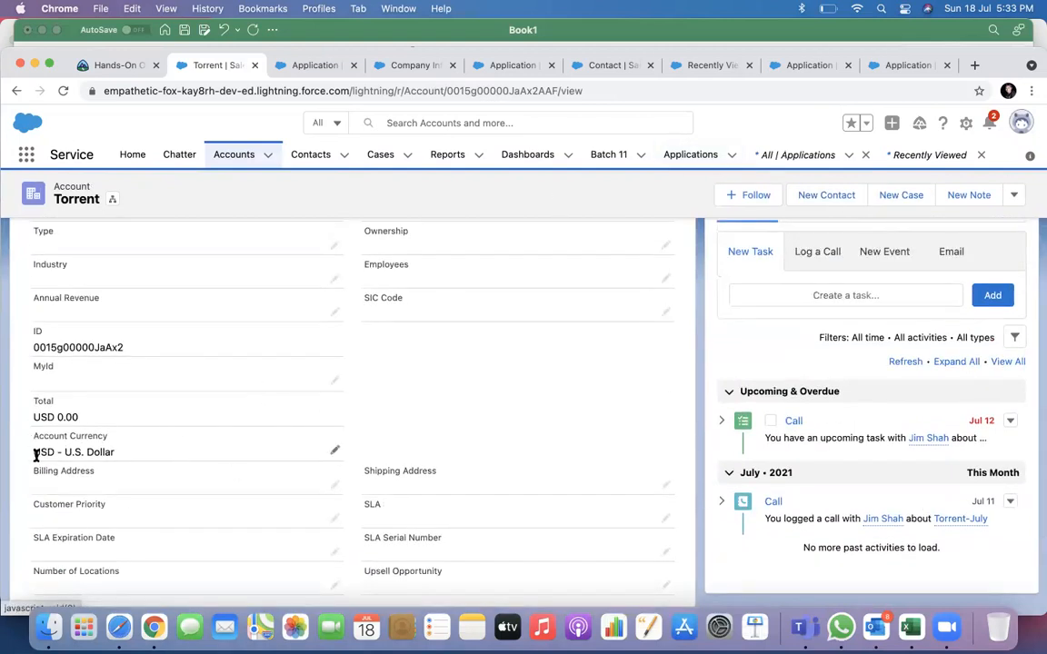
drag(32, 455, 217, 457)
scroll(523, 443, up, 5)
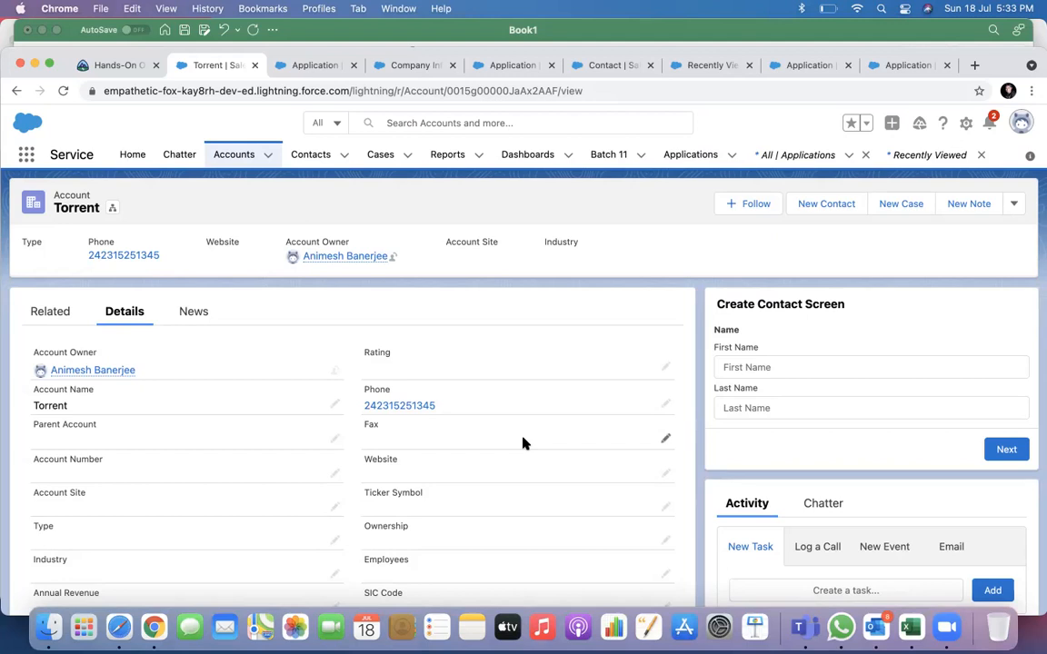
click(824, 512)
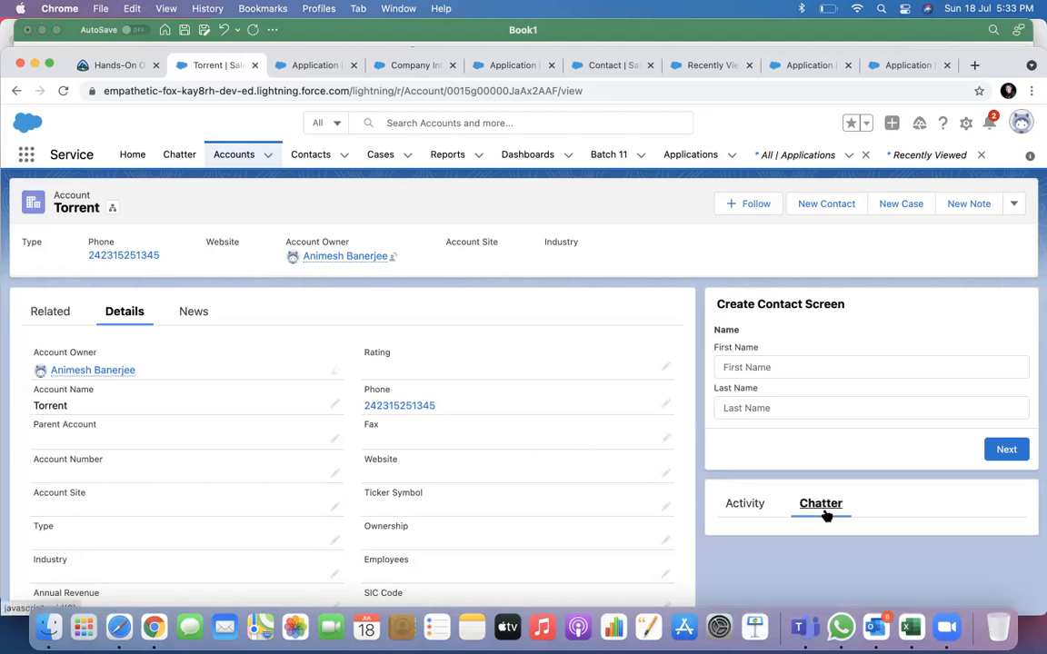
scroll(895, 500, down, 3)
scroll(895, 504, down, 2)
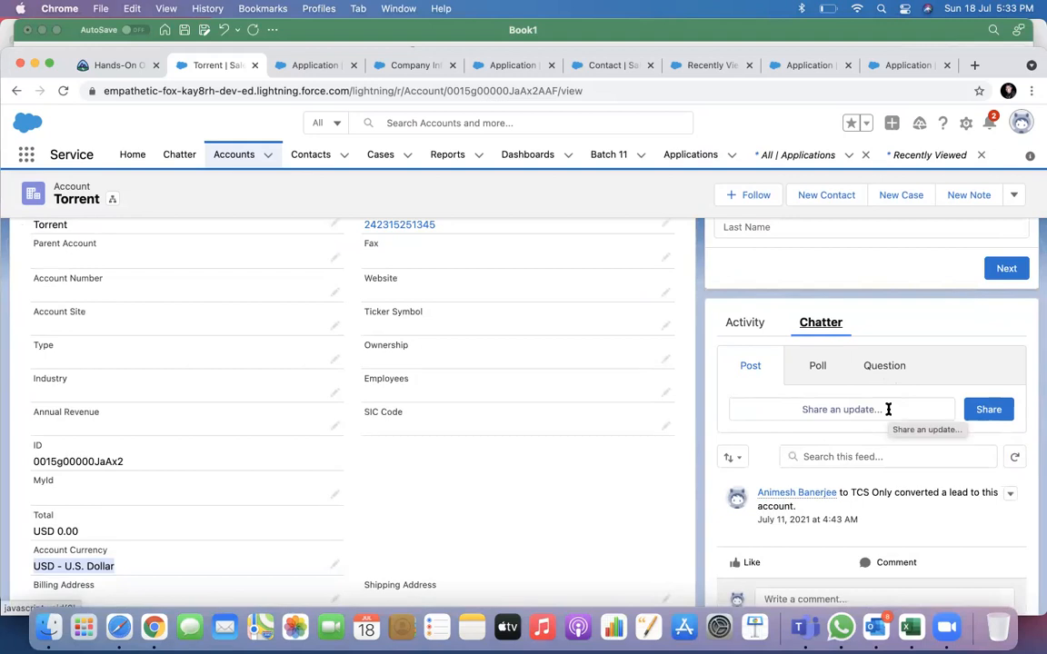
Share the post "I am good today" on the main Chatter page, mentioning Integration User.
click(179, 155)
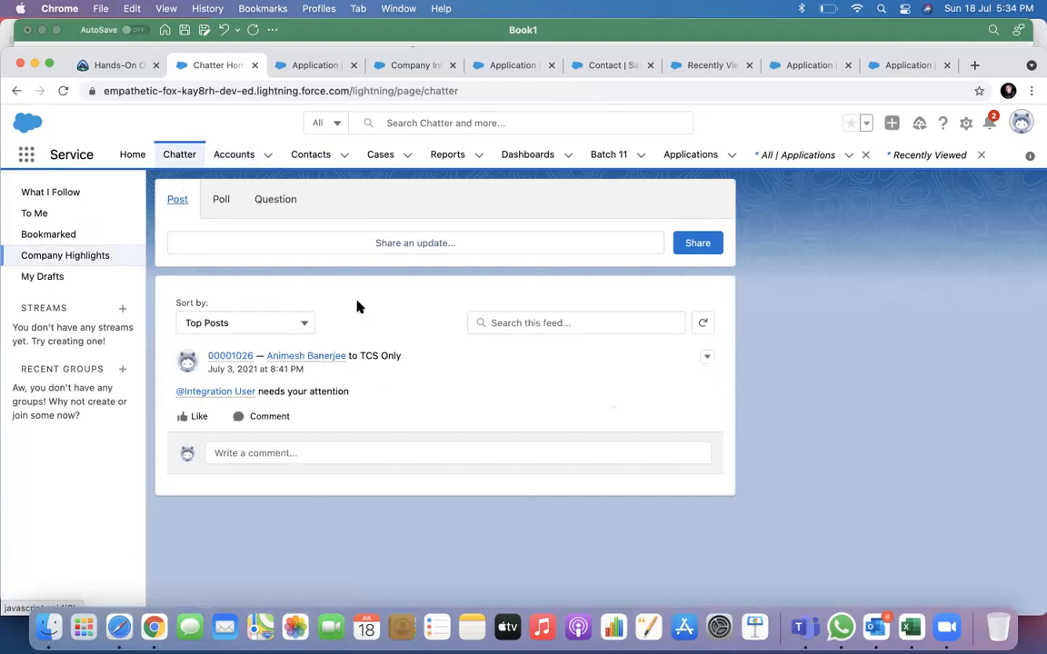
click(215, 242)
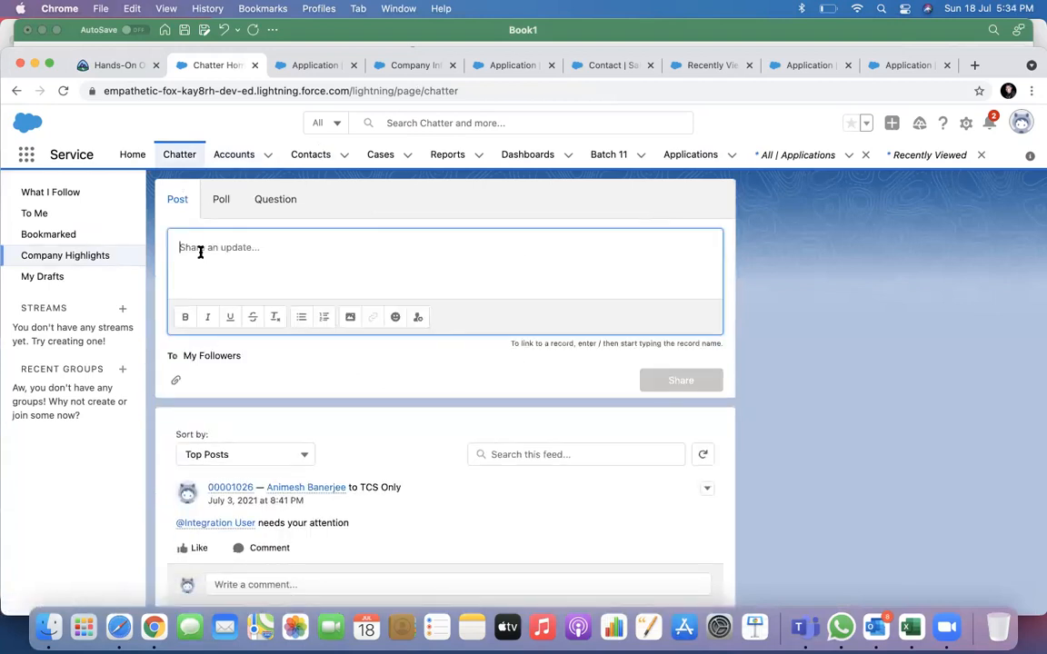
text(I am good today )
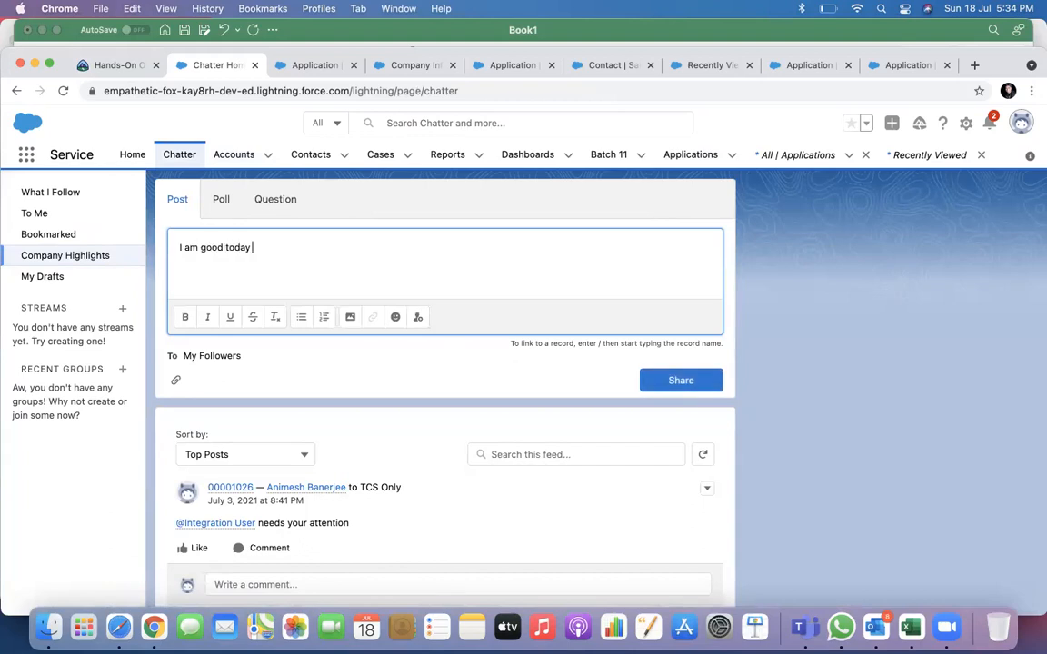
text(@in)
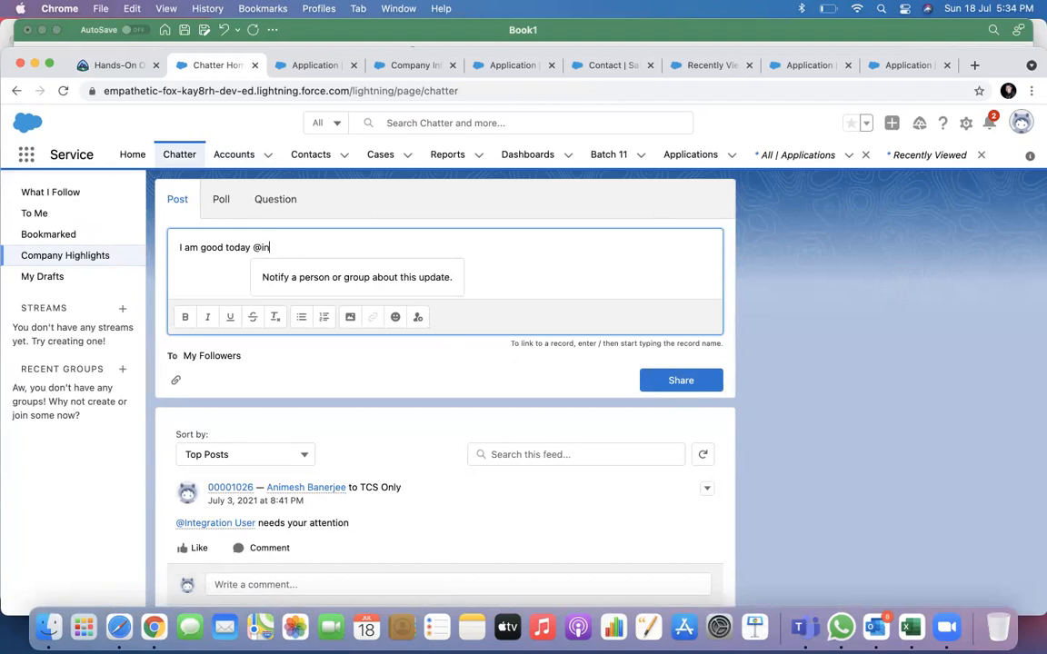
text(t)
click(300, 278)
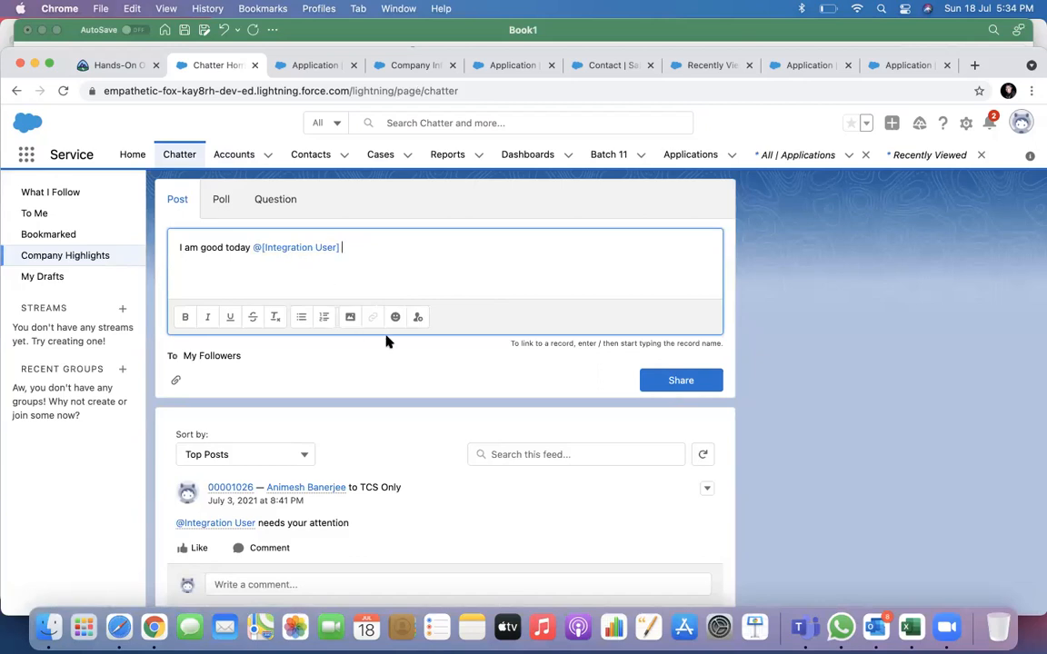
click(668, 379)
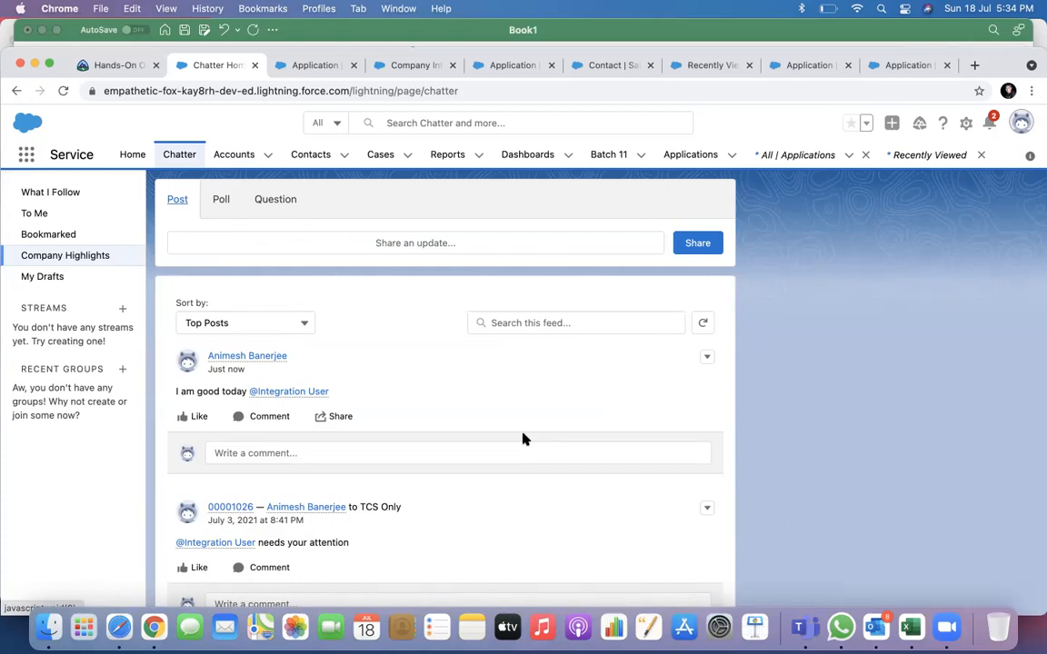
Reopen the Torrent account and share the post "I am owkring on this account" in its Chatter feed.
click(237, 155)
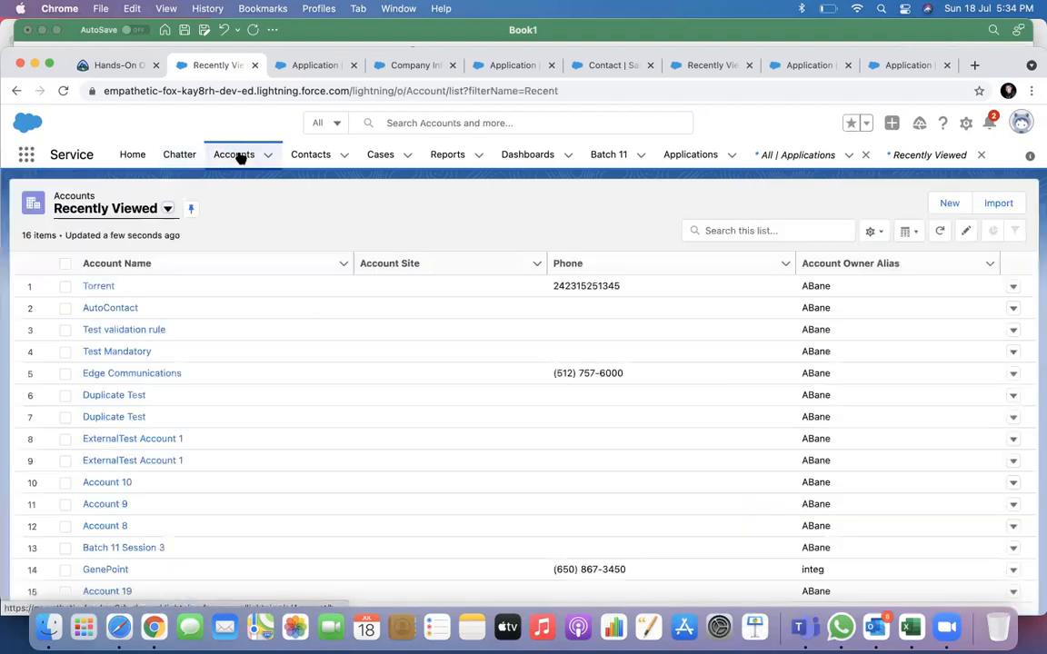
click(101, 287)
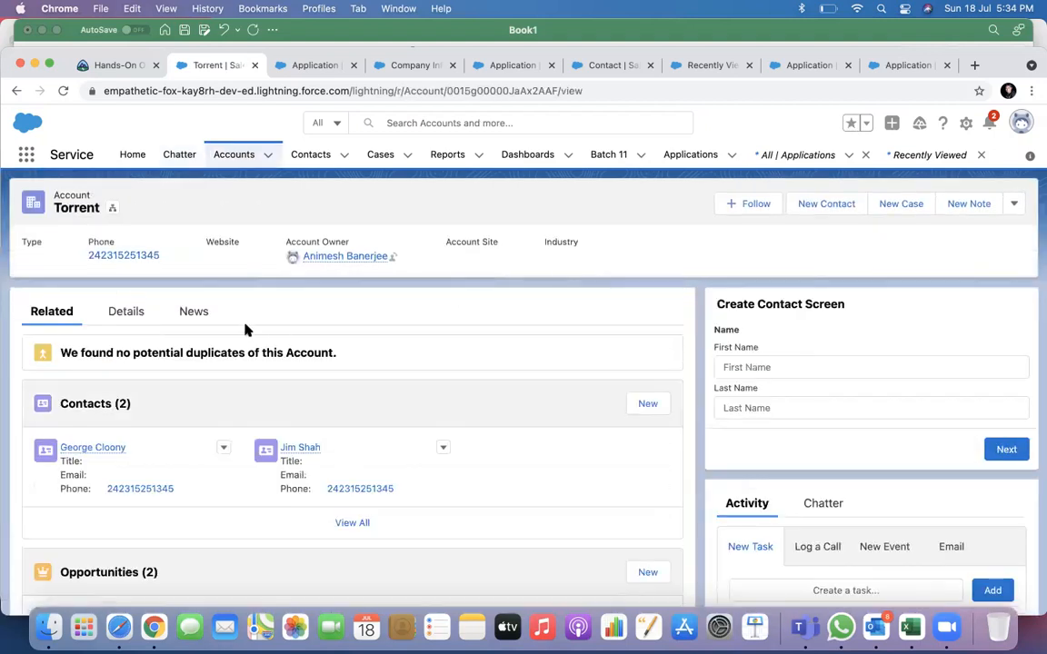
scroll(883, 452, down, 3)
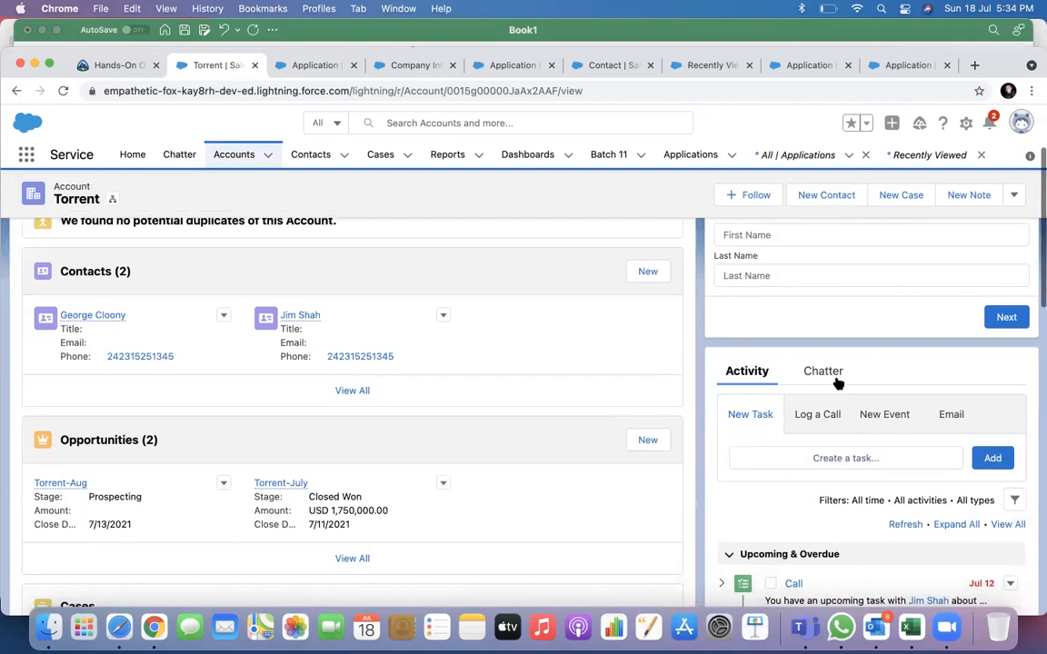
click(835, 382)
click(834, 458)
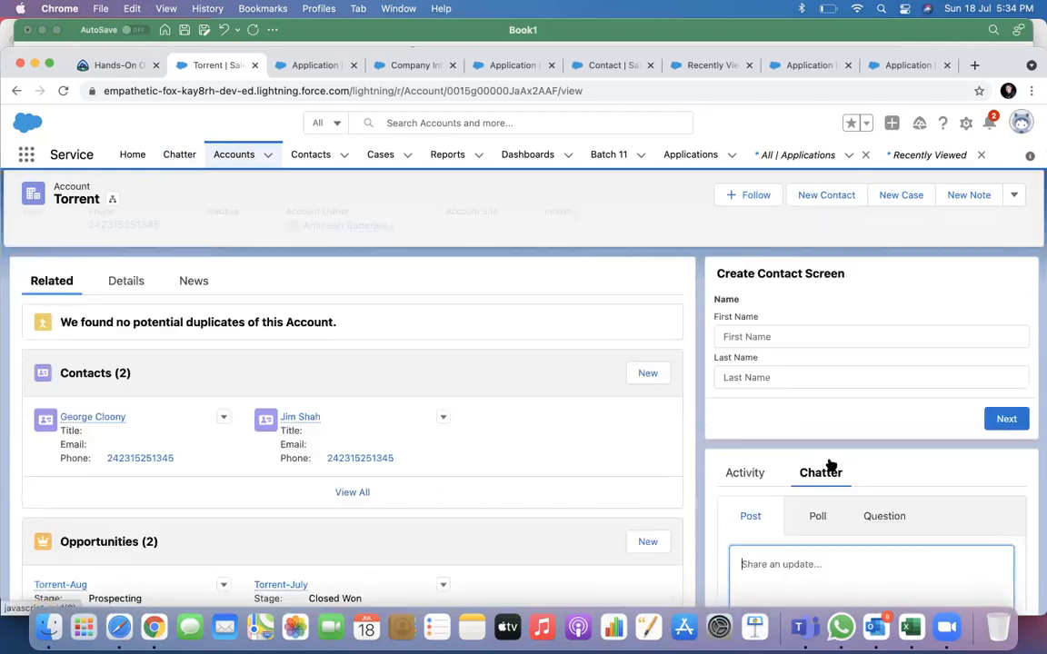
text(I am owkring)
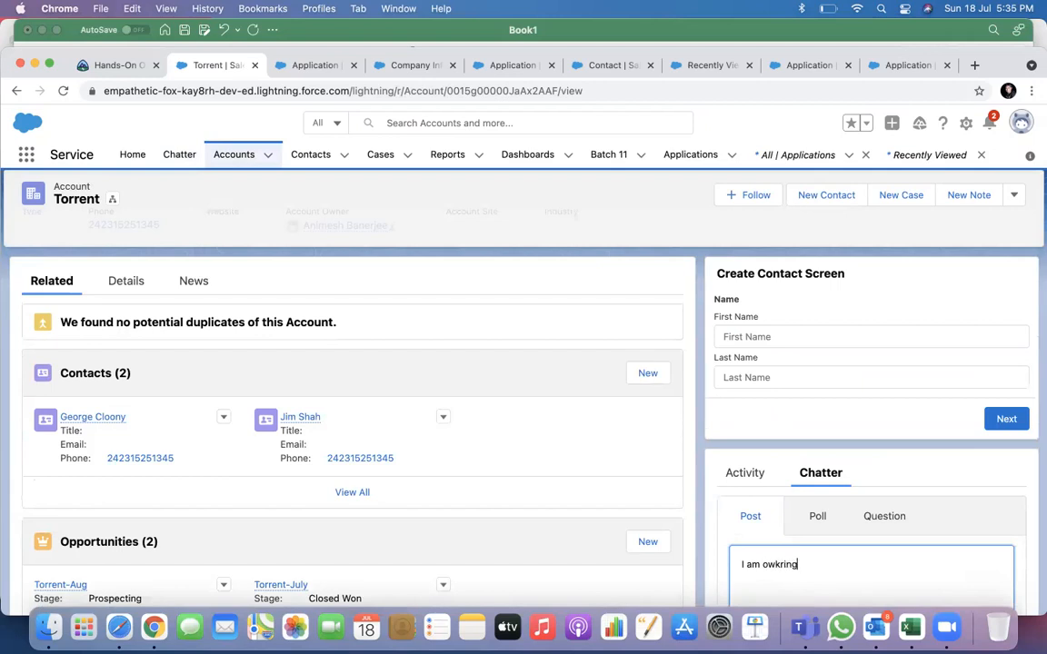
text( i)
text( on this accoubnt)
scroll(883, 567, down, 3)
click(951, 556)
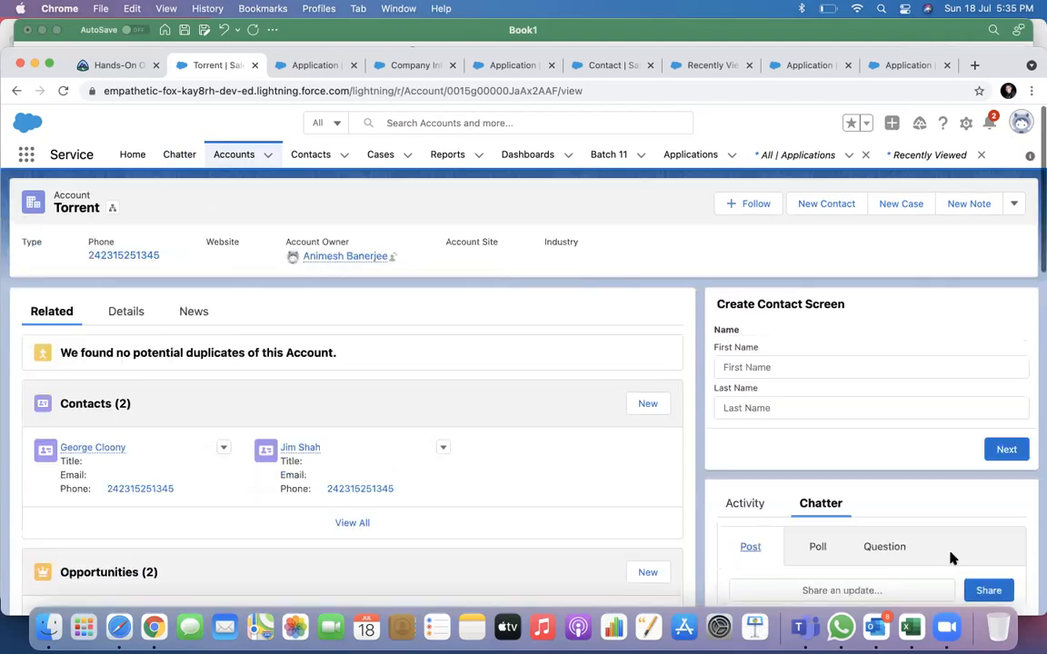
Review the Torrent account's News, Details and Chatter feed, and compare the account's posts with the main Chatter page.
click(198, 313)
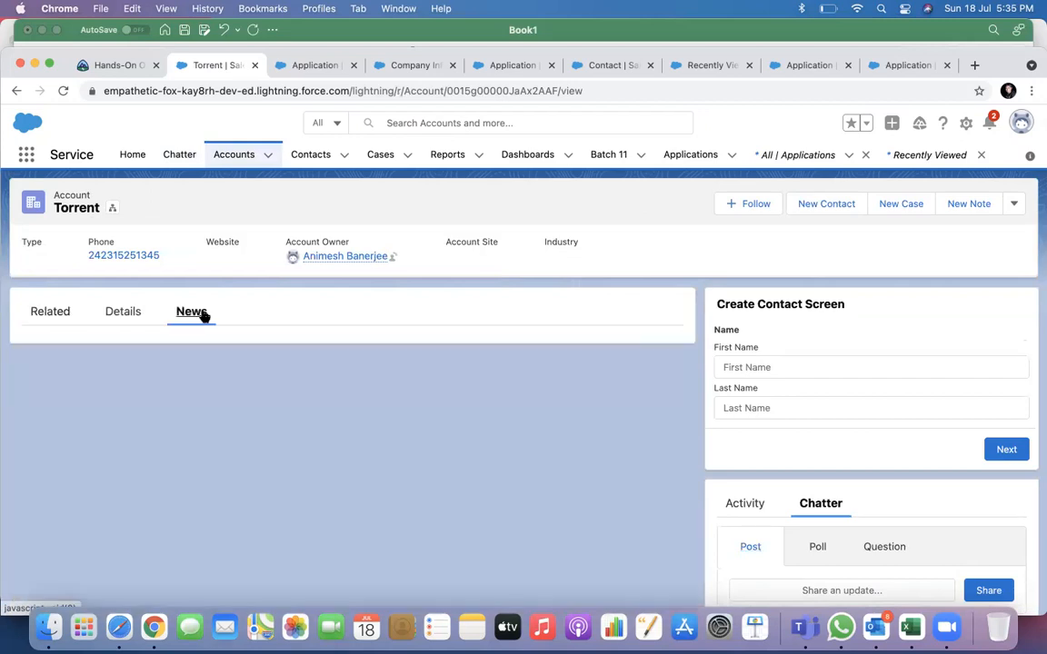
click(132, 318)
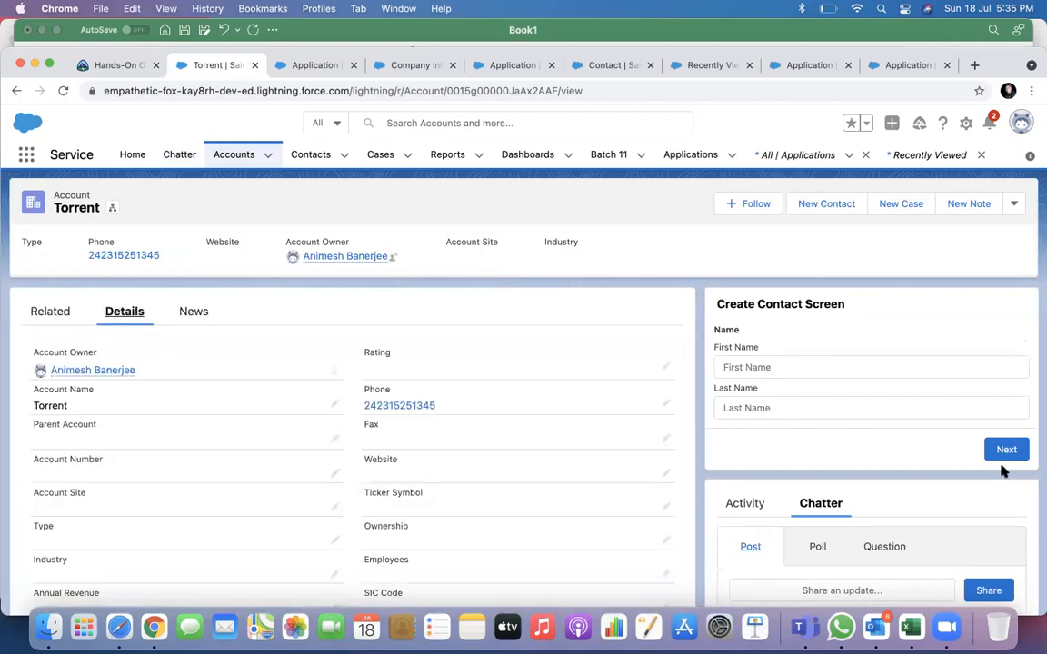
scroll(898, 413, down, 10)
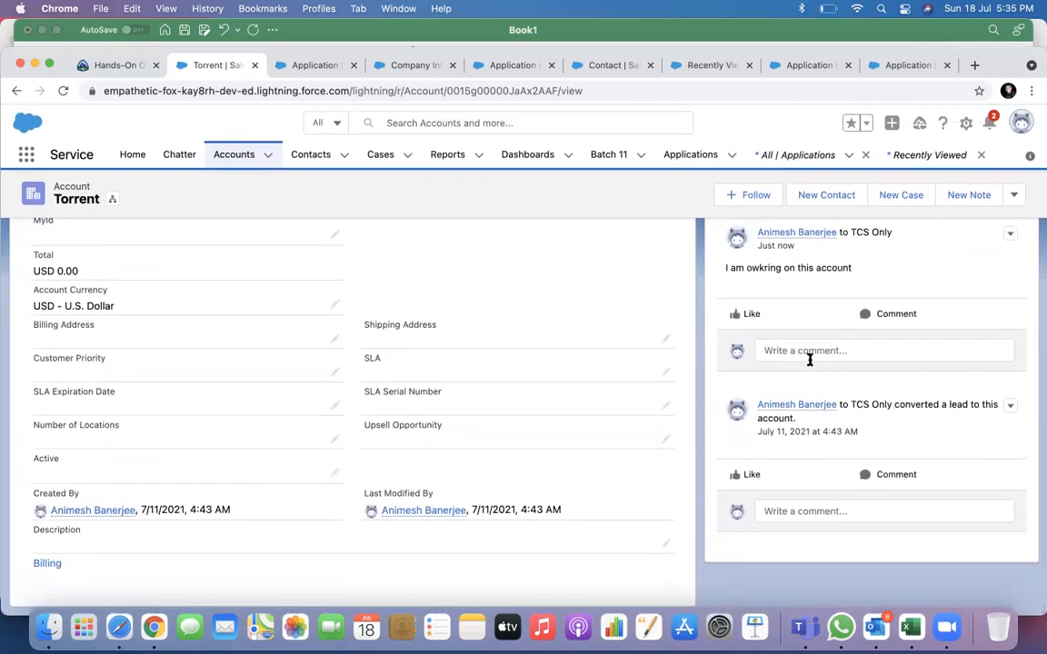
scroll(796, 280, up, 1)
scroll(796, 280, up, 1)
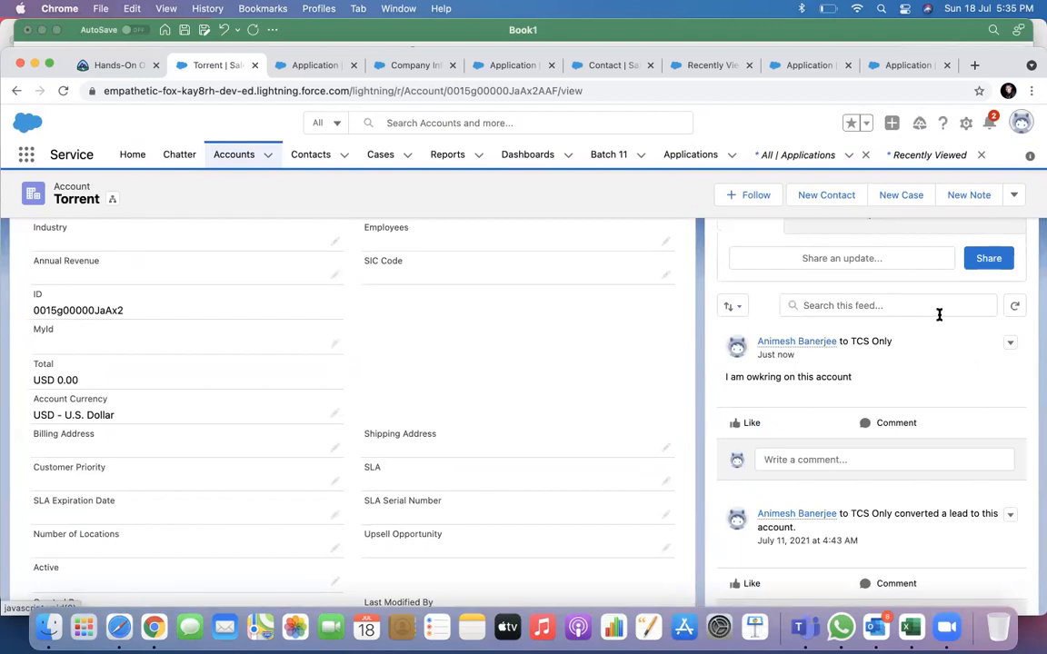
scroll(939, 314, up, 5)
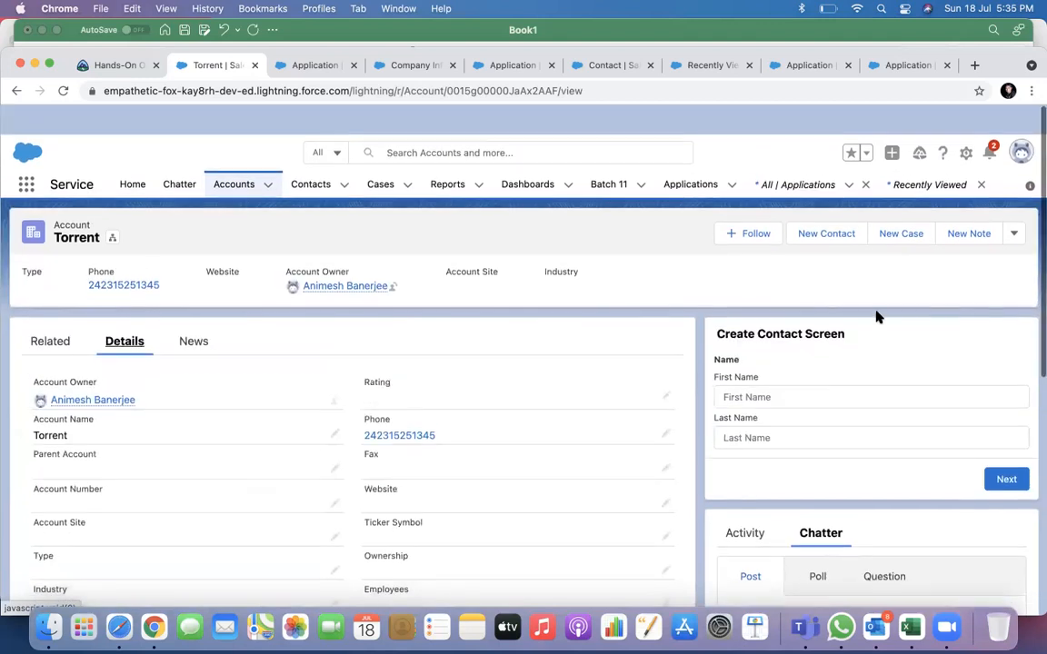
scroll(974, 455, down, 2)
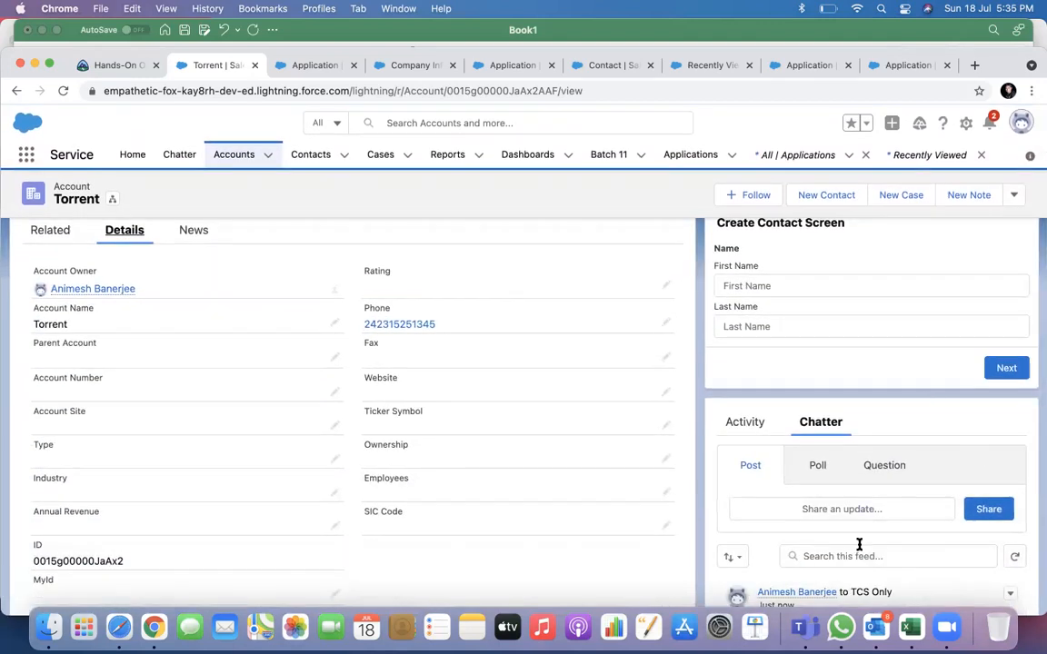
scroll(860, 545, down, 2)
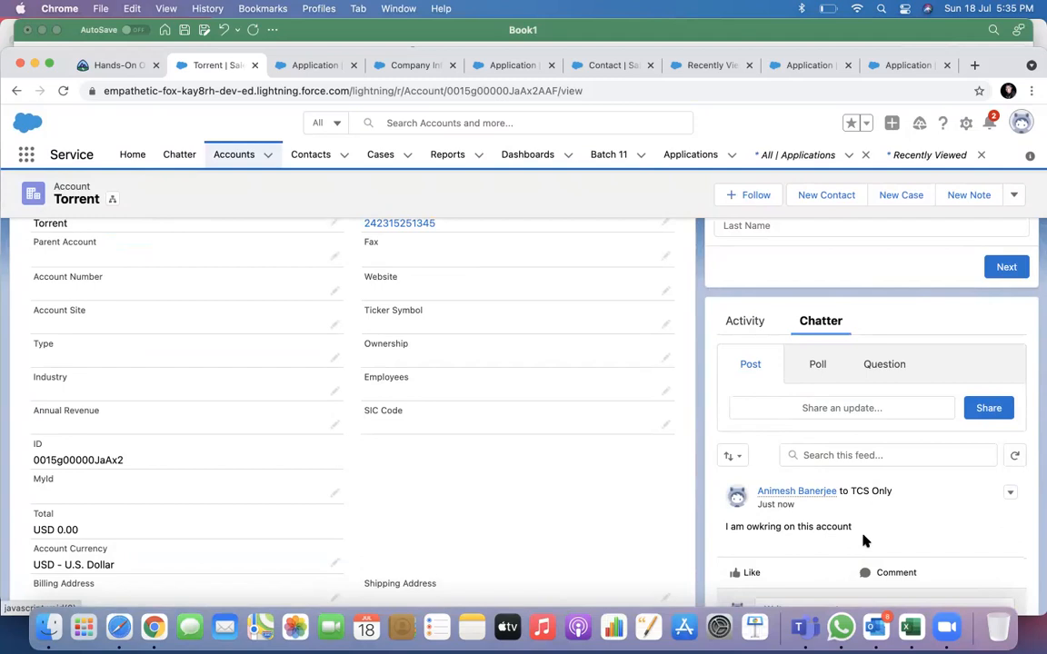
click(179, 156)
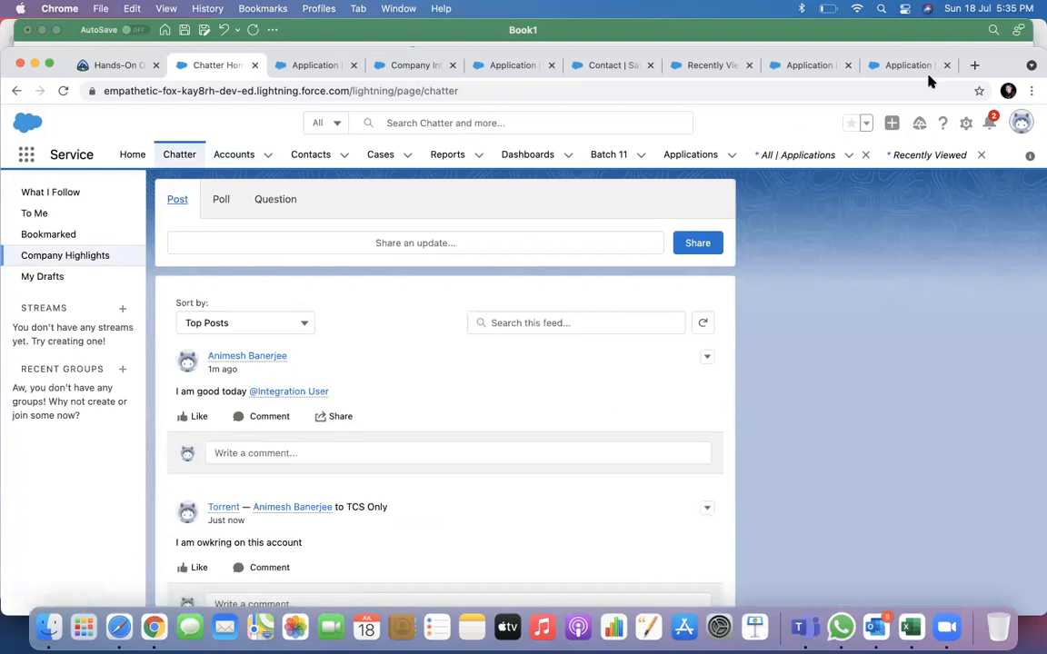
scroll(418, 400, down, 2)
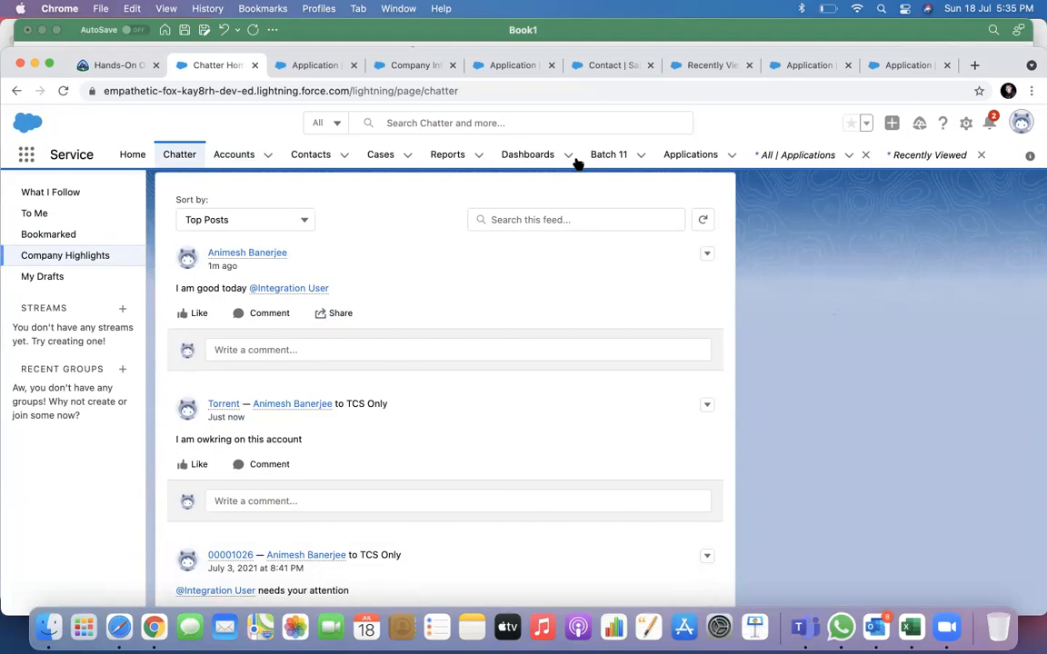
Return to the Application object's setup and open Schema Builder from the Object Manager.
click(314, 66)
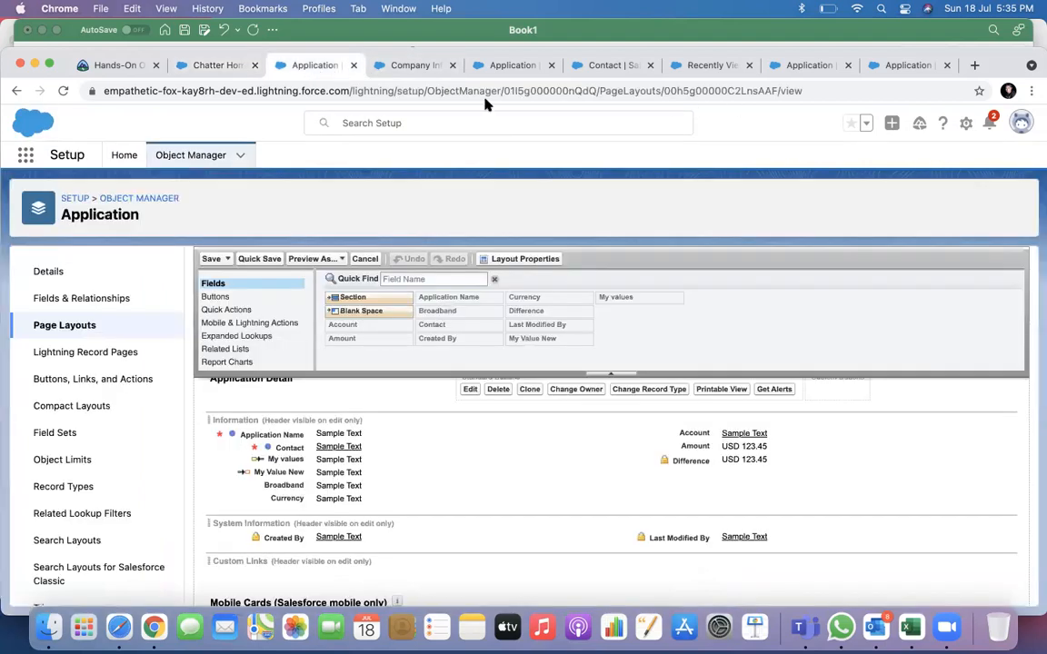
click(403, 69)
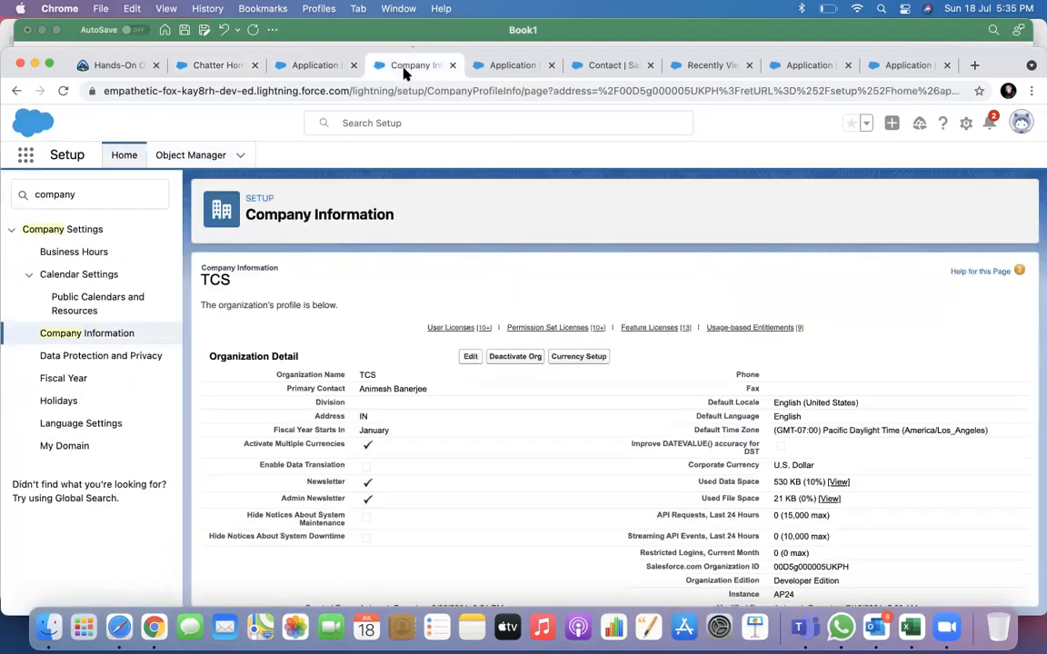
click(527, 67)
click(609, 66)
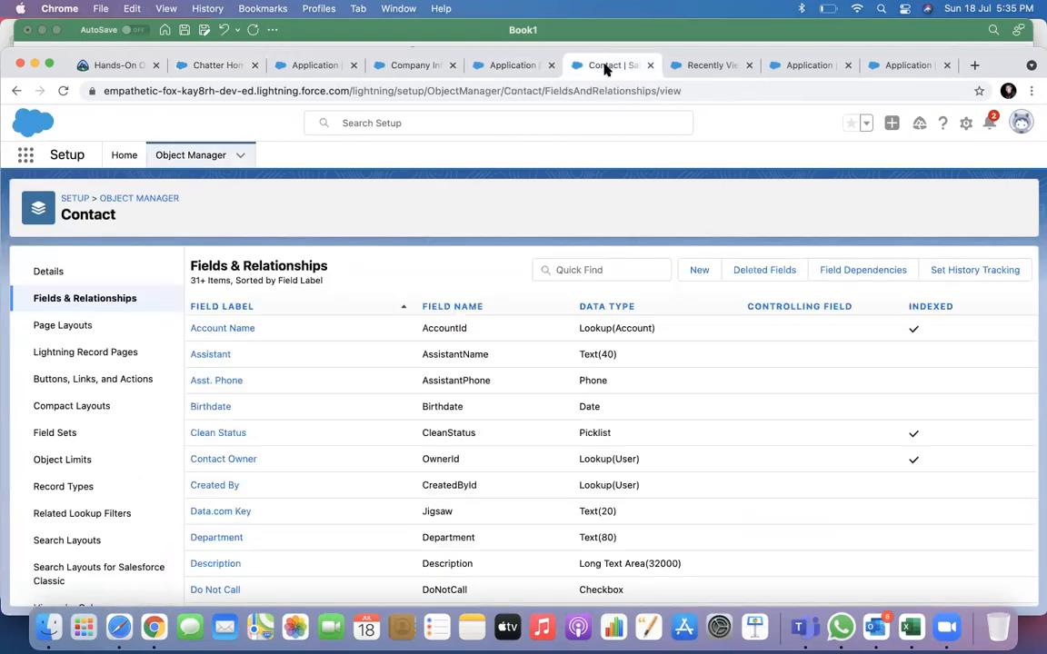
click(689, 65)
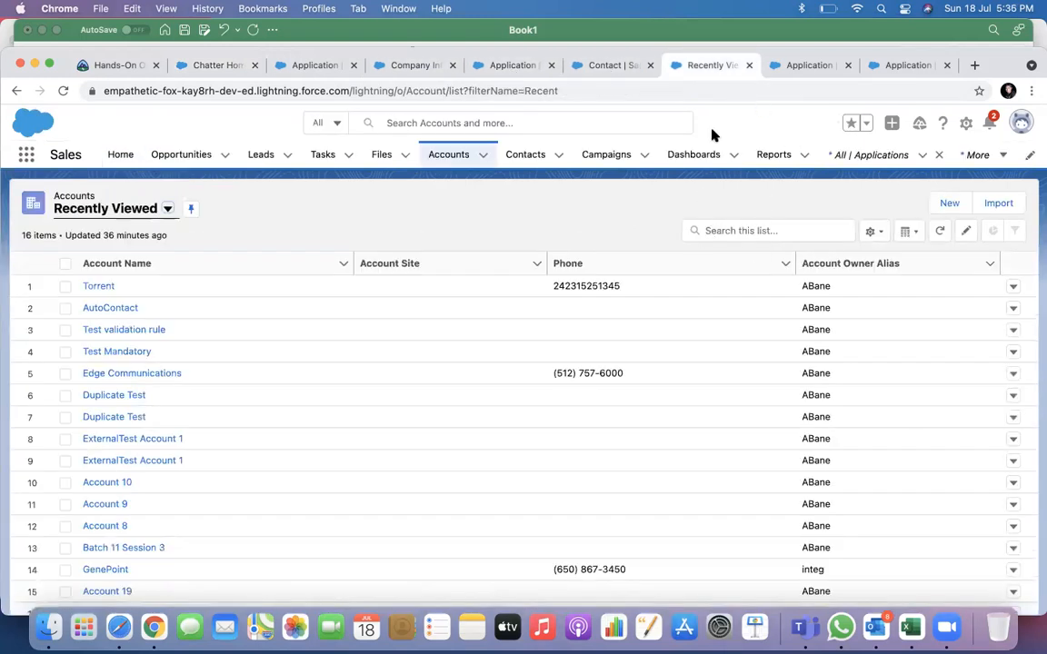
click(907, 69)
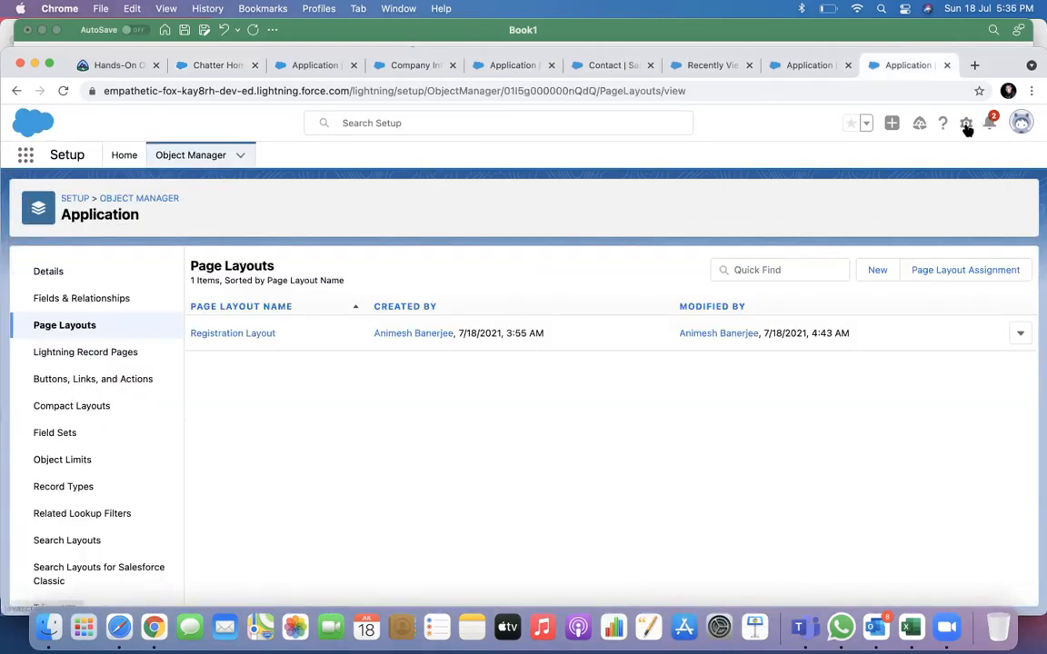
click(136, 198)
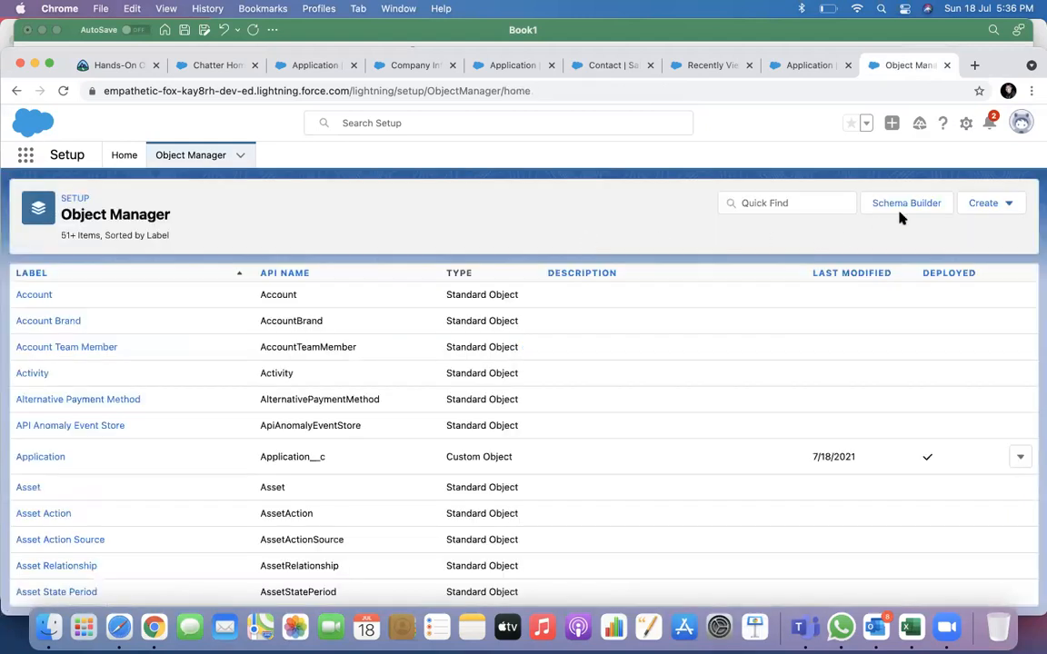
click(899, 214)
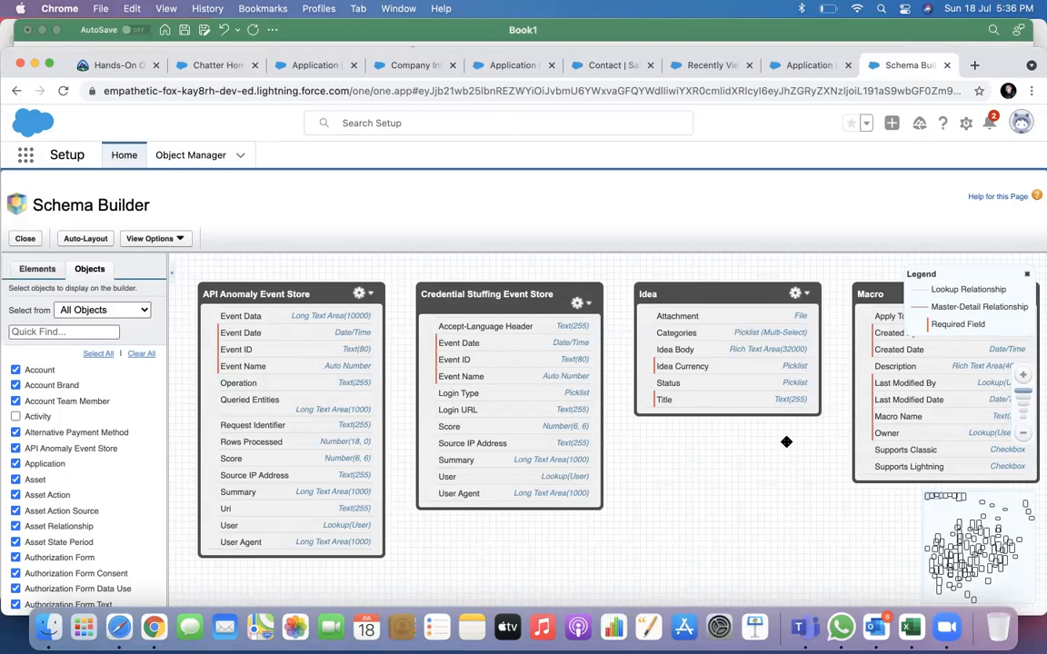
Clear all objects from the Schema Builder canvas, filter the object list by "appli" and display only the Application object.
scroll(786, 442, down, 3)
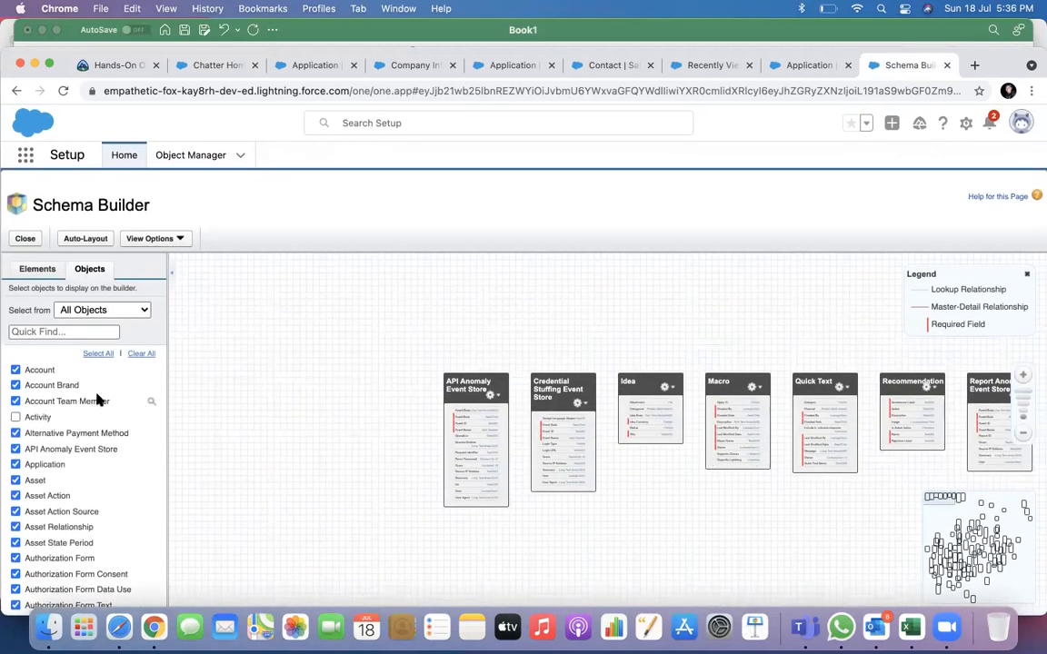
click(138, 354)
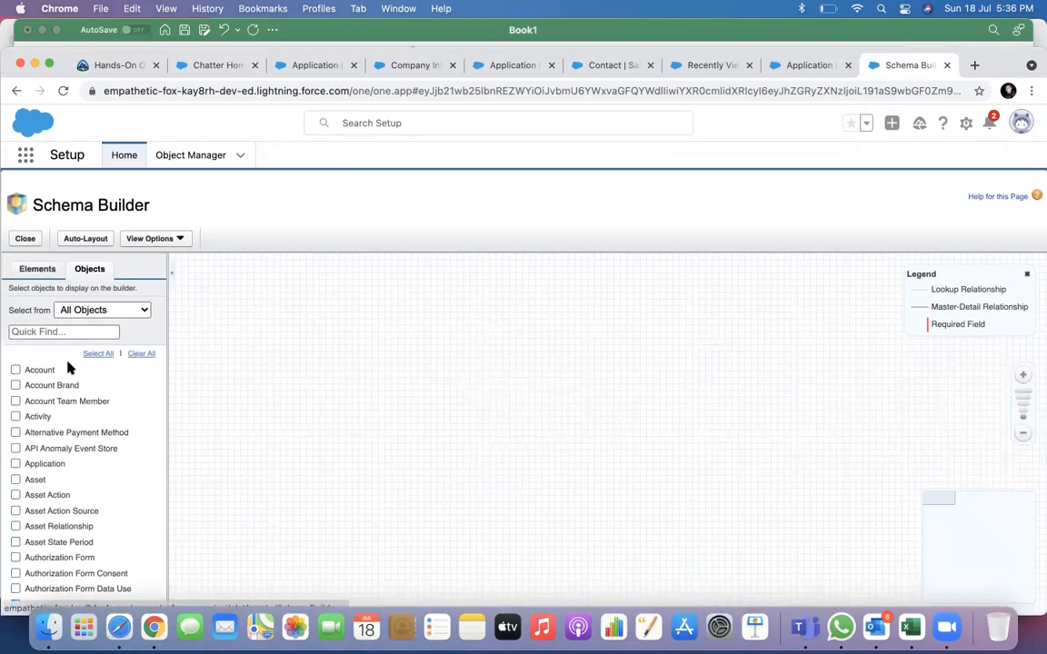
click(30, 329)
text(ap)
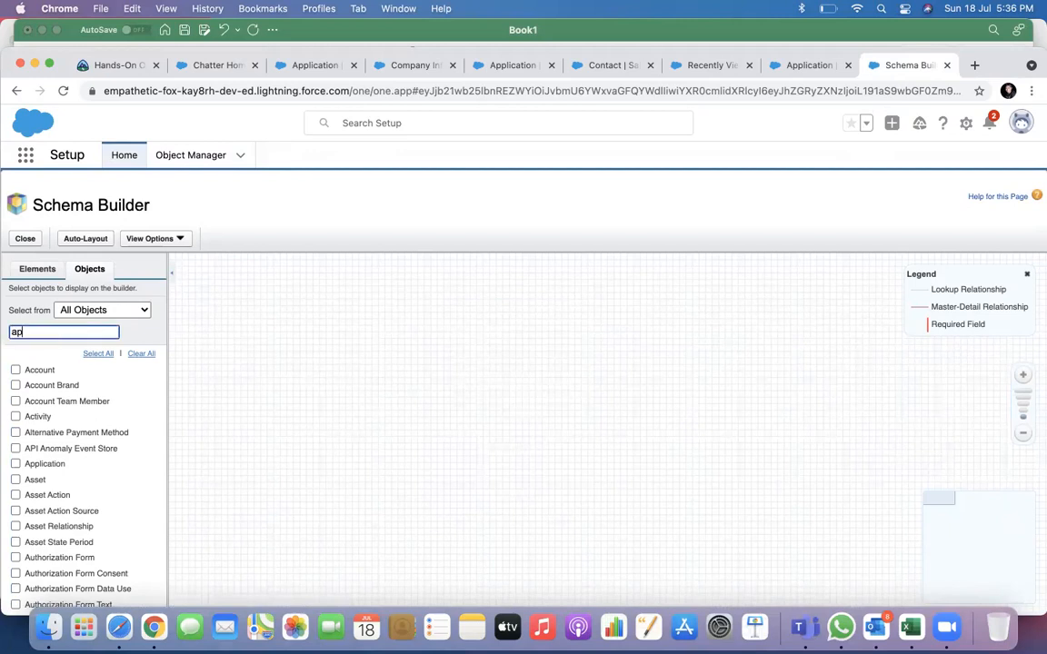
text(pli)
click(15, 370)
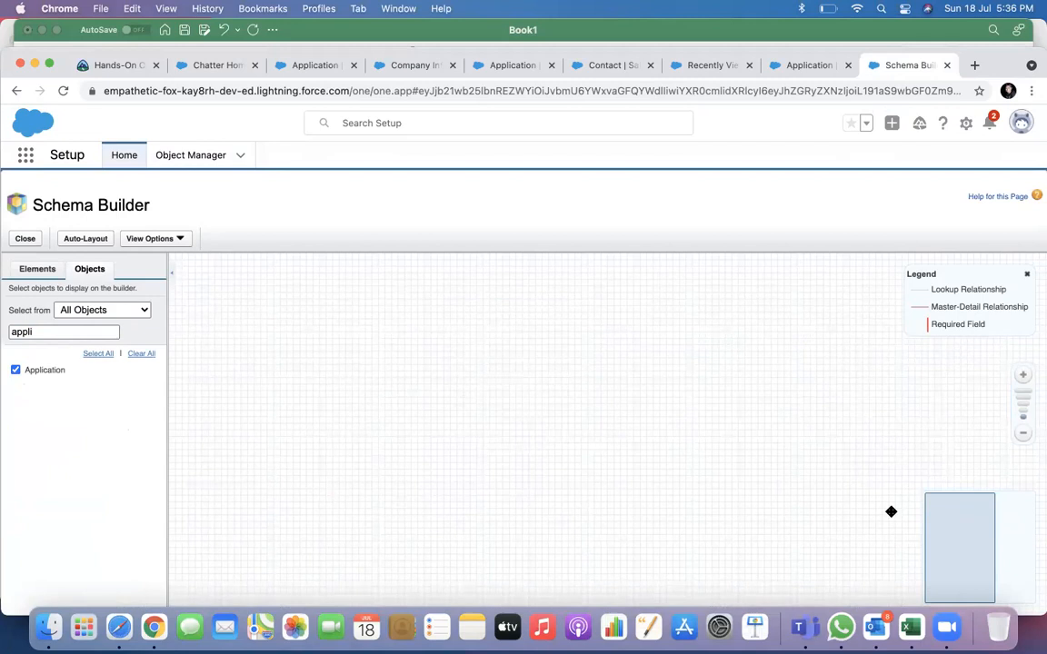
click(1019, 406)
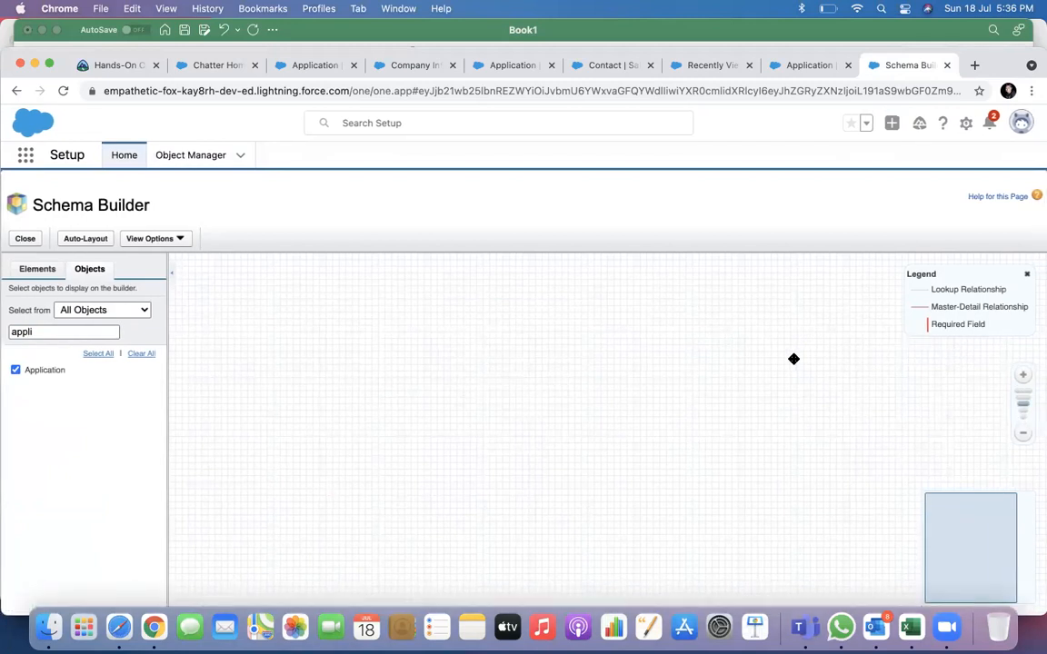
scroll(652, 424, down, 1)
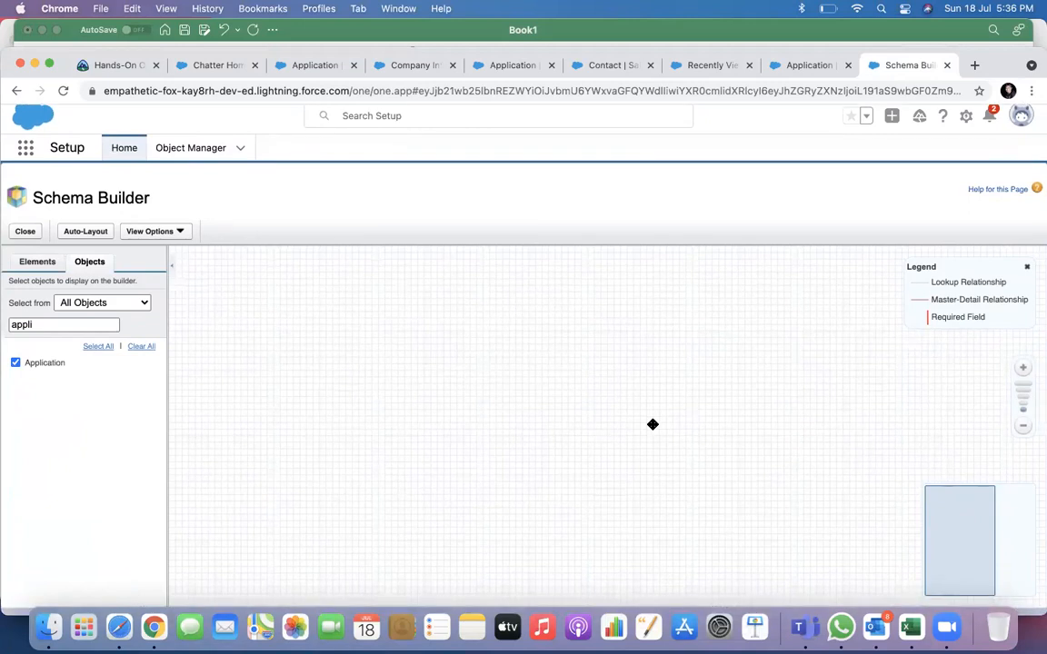
Find the Account and Contact objects in the object list and add both to the schema canvas.
click(28, 331)
text(li)
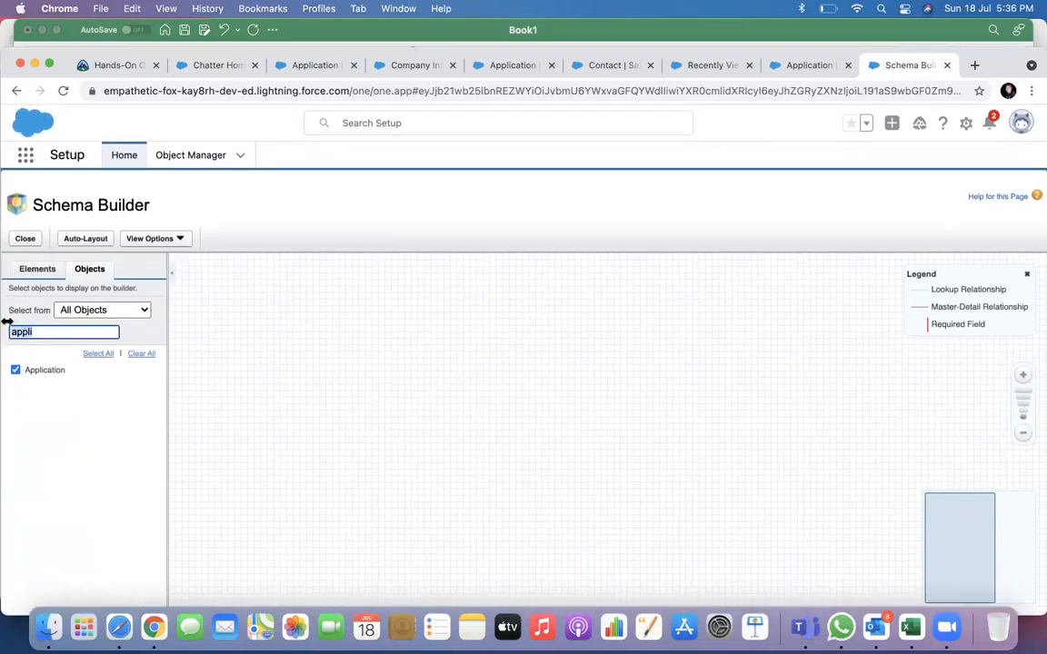
text(acc)
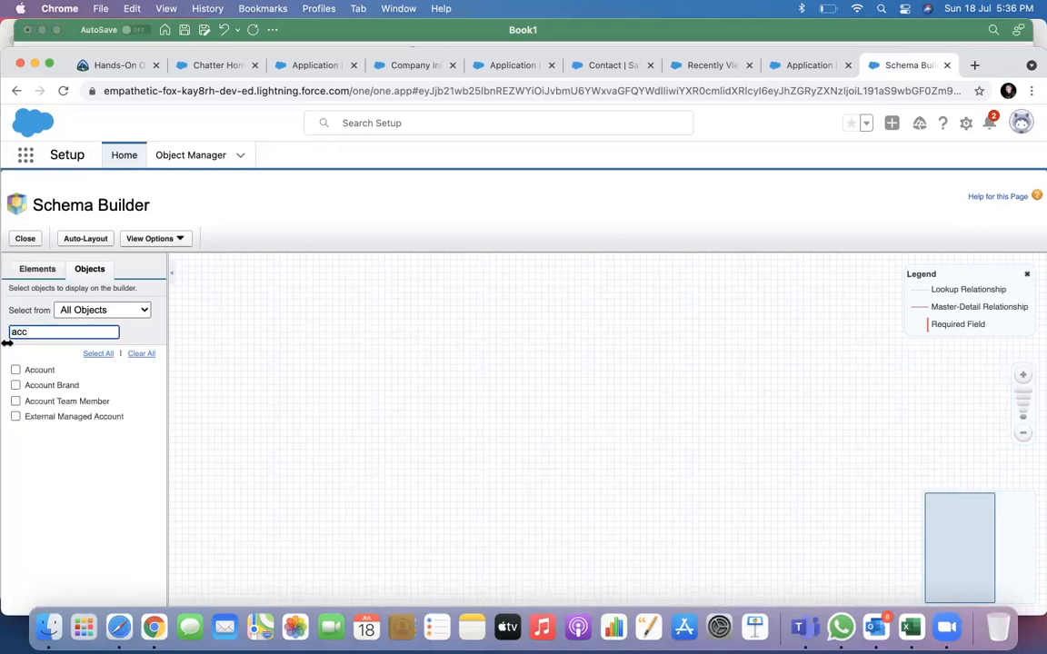
click(15, 371)
drag(40, 331, 4, 332)
text(con)
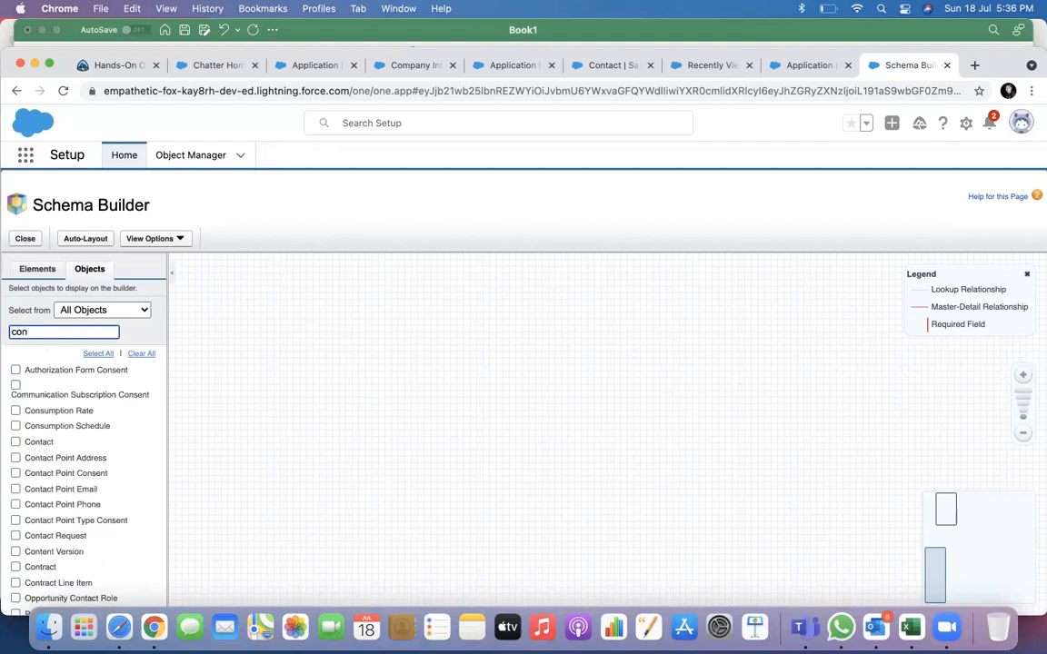
text(tac)
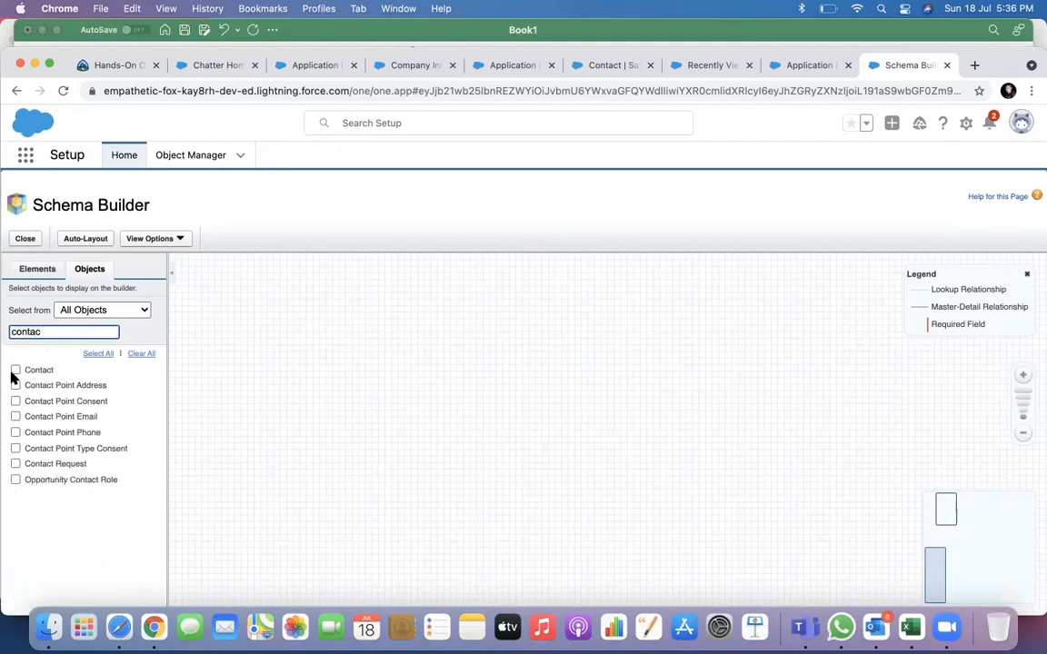
click(15, 369)
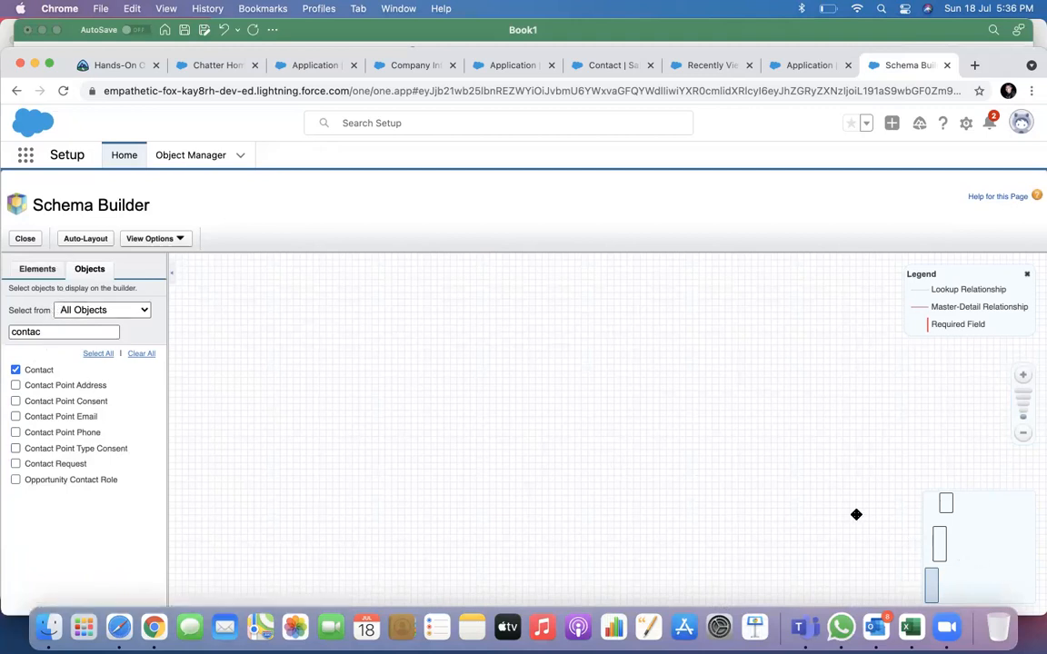
Locate the Application object on the canvas and place the Account object to its right.
scroll(679, 432, down, 3)
scroll(728, 489, down, 2)
click(1026, 377)
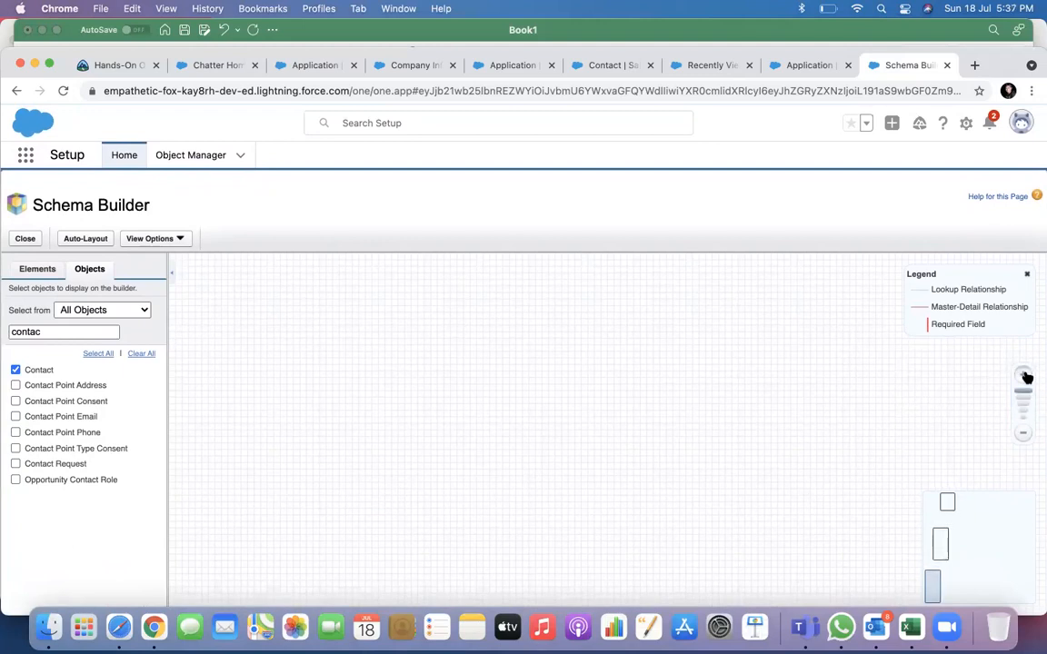
click(974, 505)
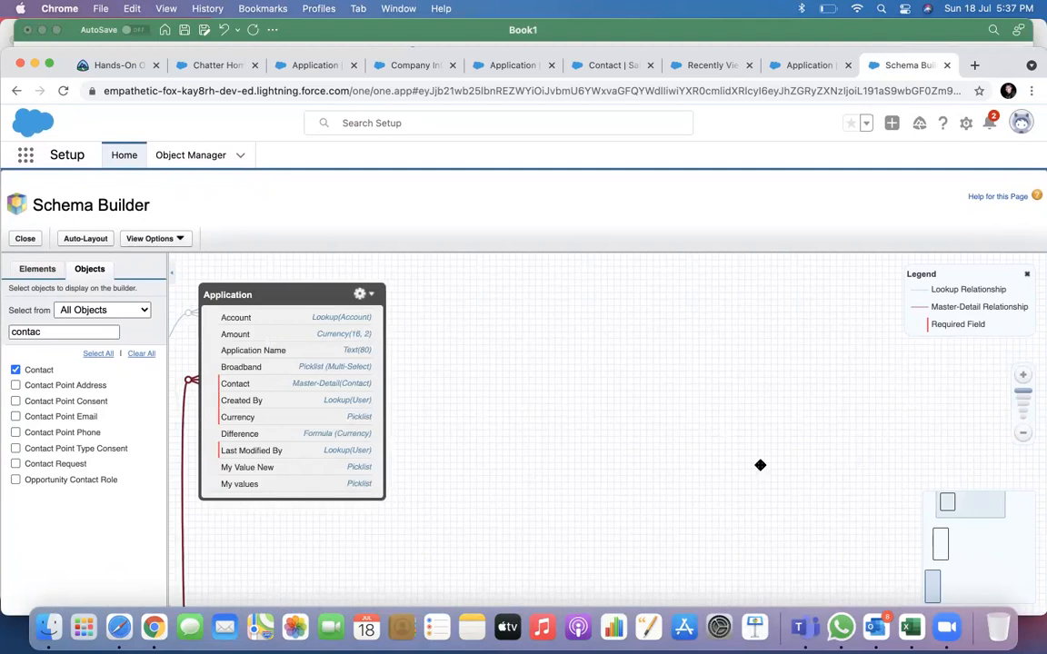
click(1024, 435)
scroll(626, 453, down, 2)
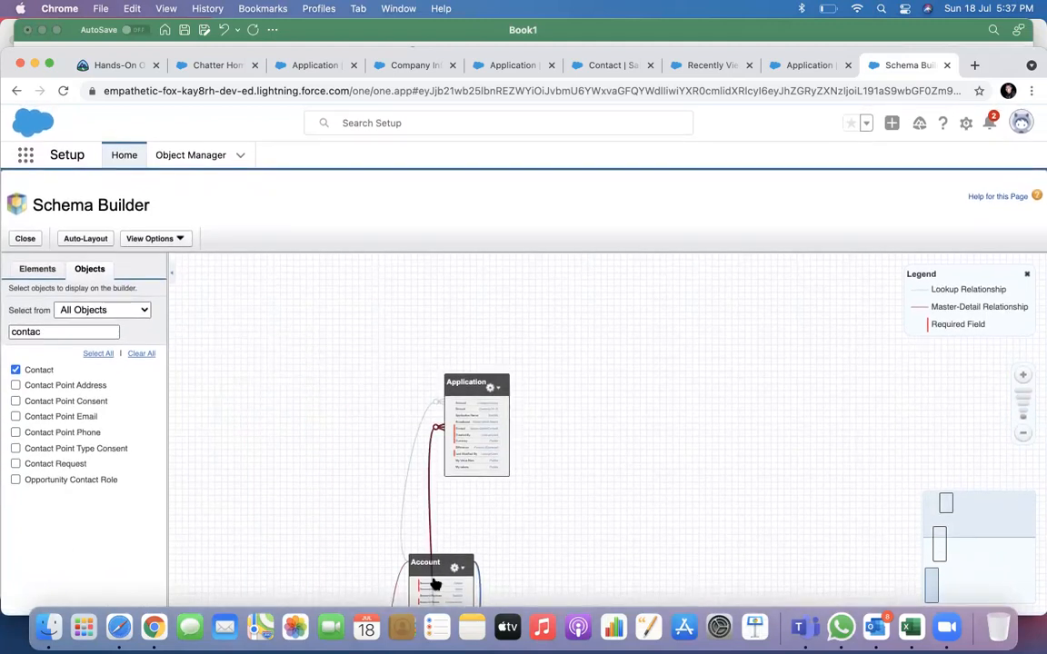
drag(436, 569, 646, 419)
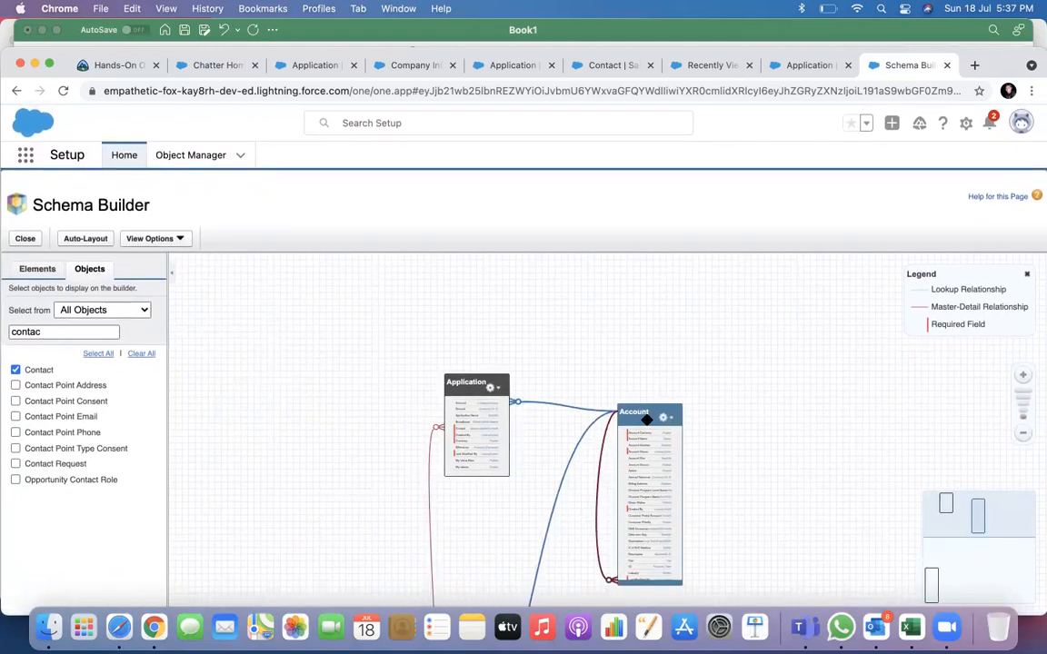
Arrange the schema diagram with Contact on the left, Account on the right and Application above and between them.
scroll(772, 465, down, 1)
scroll(771, 466, up, 1)
drag(959, 521, 952, 615)
drag(394, 439, 283, 273)
scroll(498, 390, up, 5)
scroll(498, 390, down, 5)
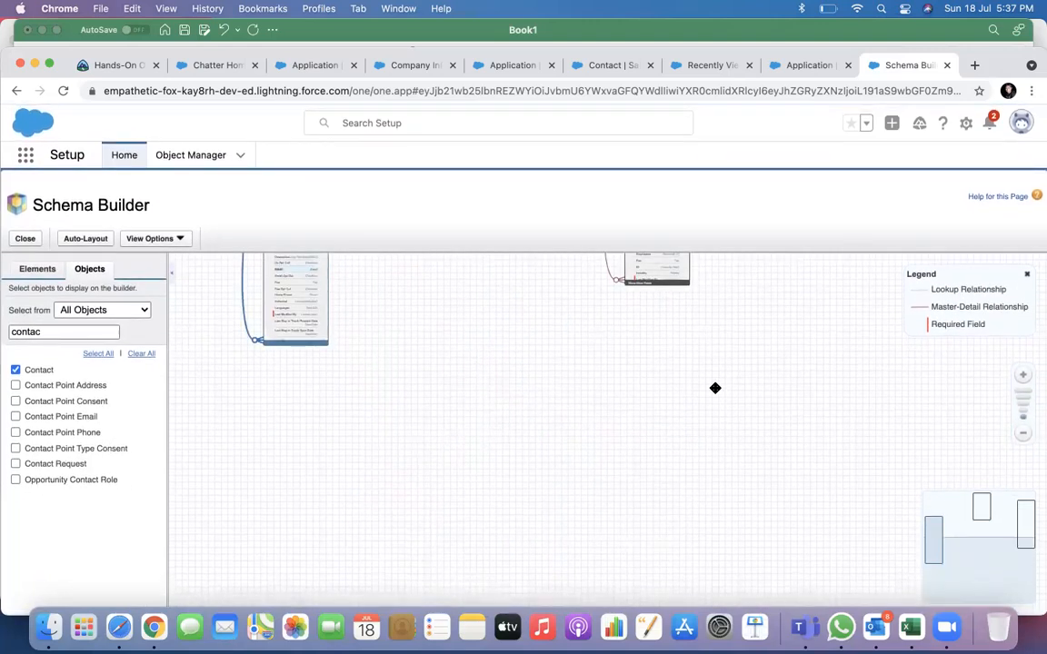
drag(953, 564, 951, 507)
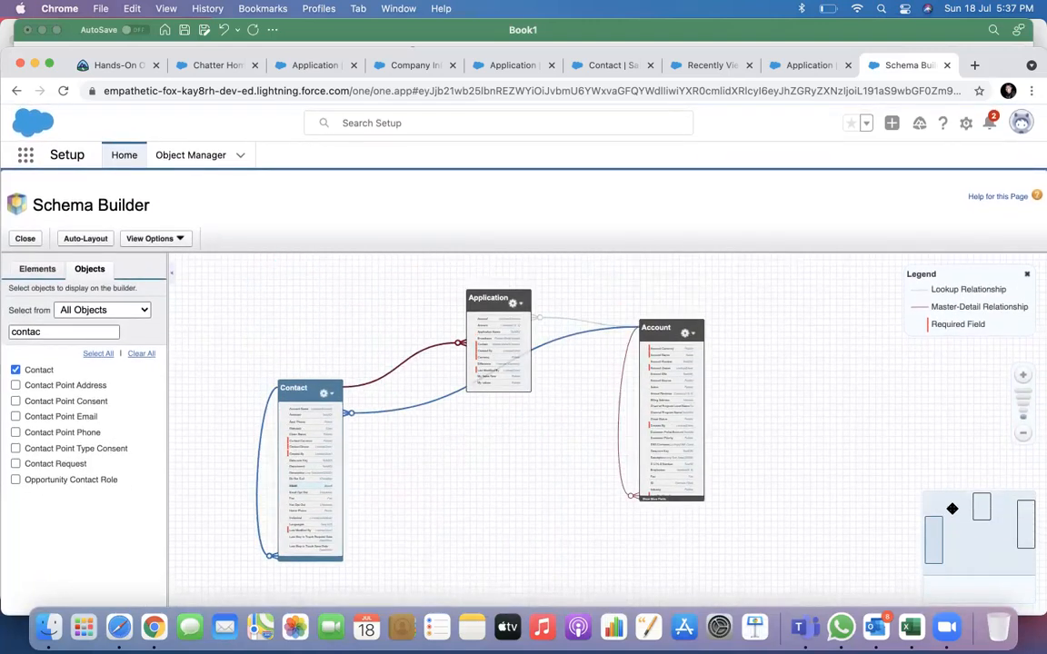
drag(487, 309, 448, 292)
drag(654, 358, 624, 414)
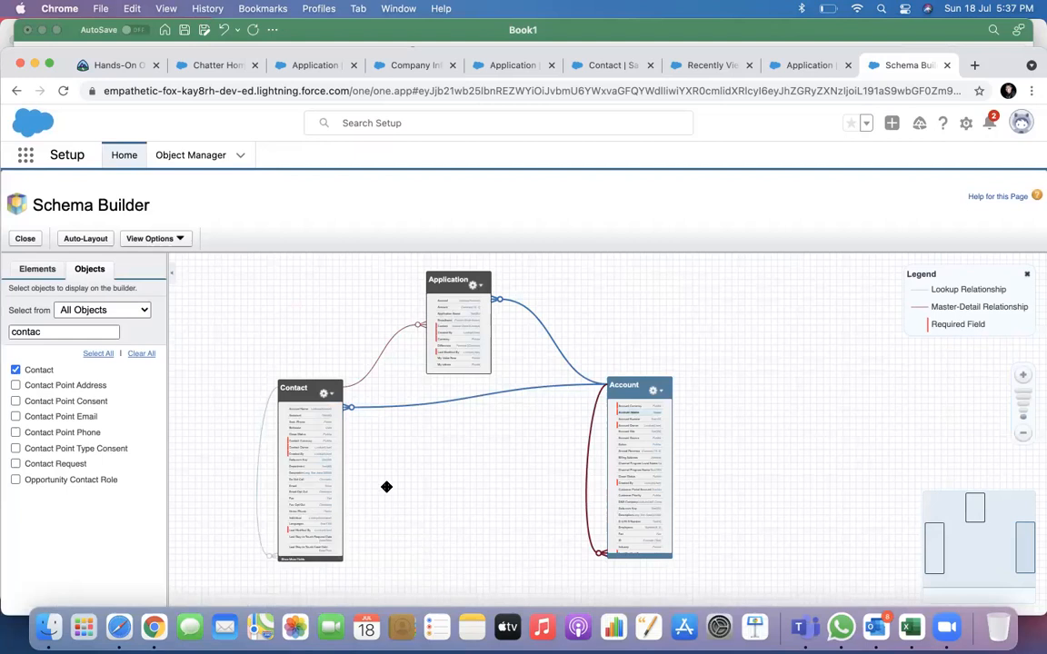
Reposition the Application object lower, between Contact and Account, and examine its relationship lines to both objects.
drag(388, 486, 384, 453)
scroll(392, 475, up, 5)
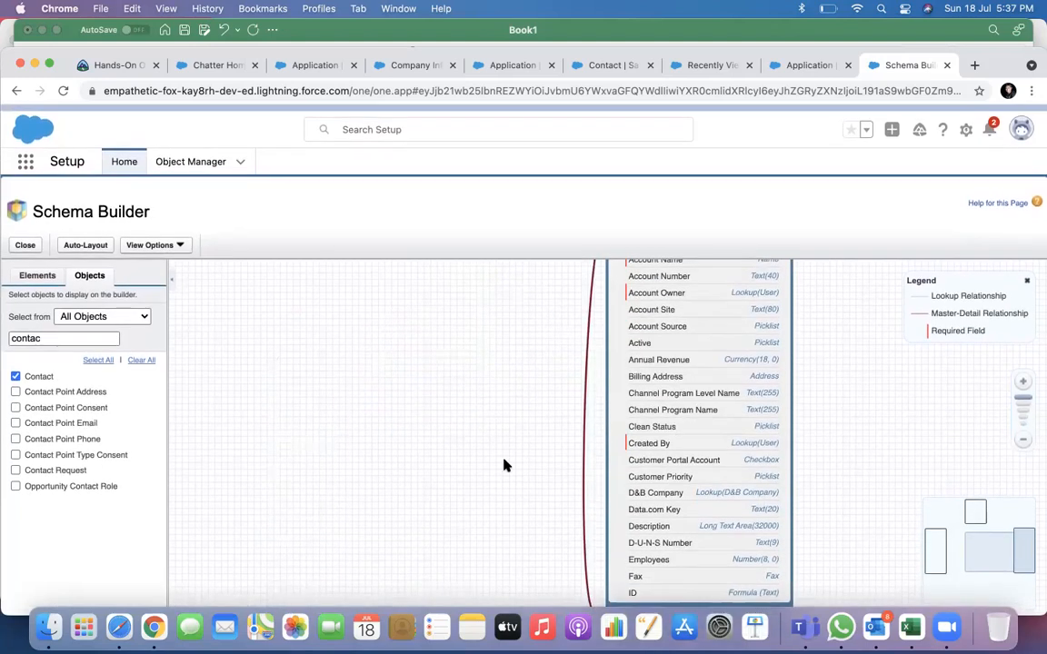
scroll(505, 463, down, 5)
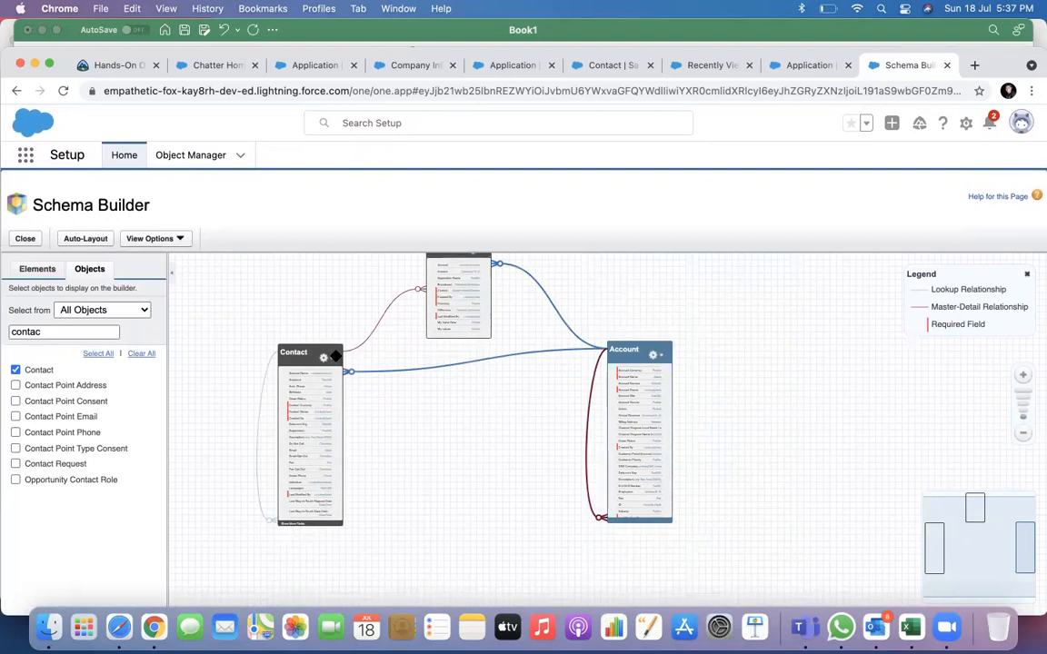
drag(470, 281, 478, 462)
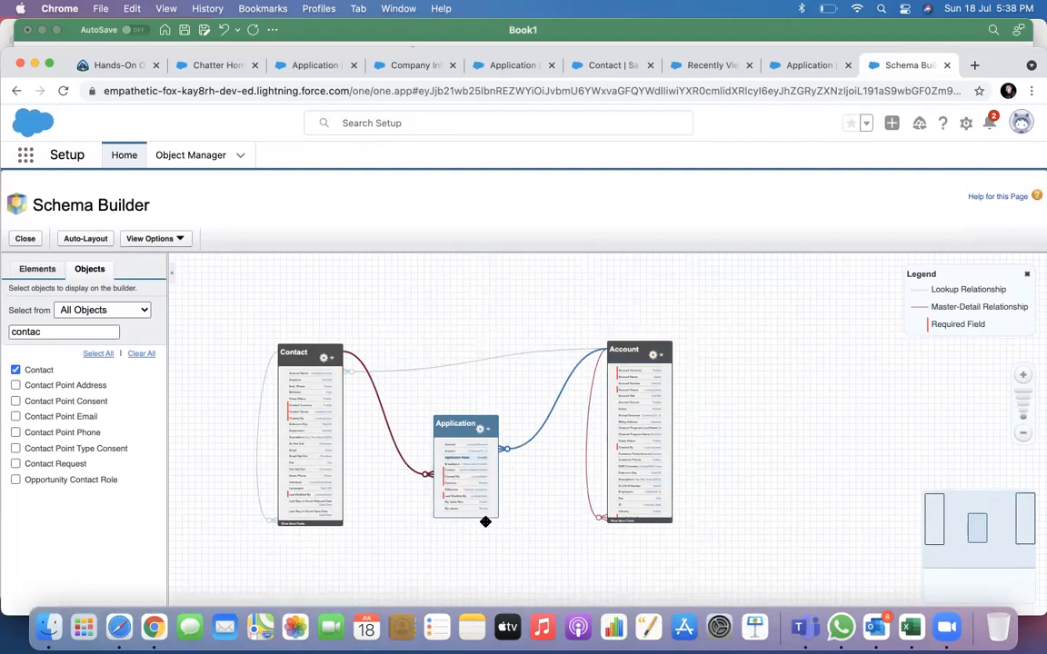
mouse_move(536, 438)
Start creating a new Checkbox field on the Application object from the Schema Builder elements.
click(38, 270)
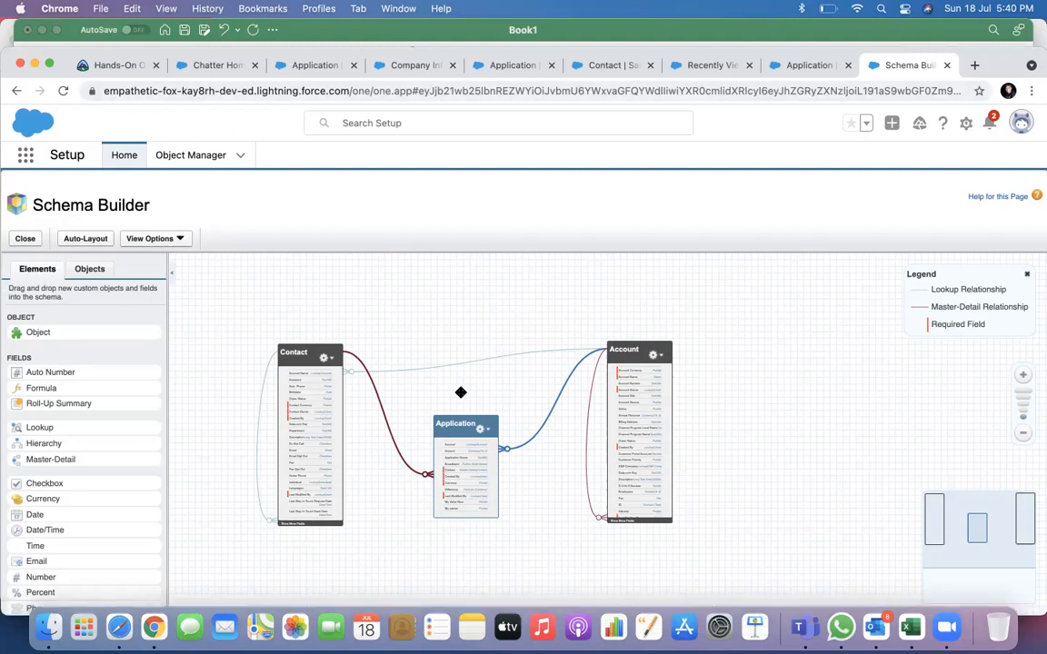
click(482, 428)
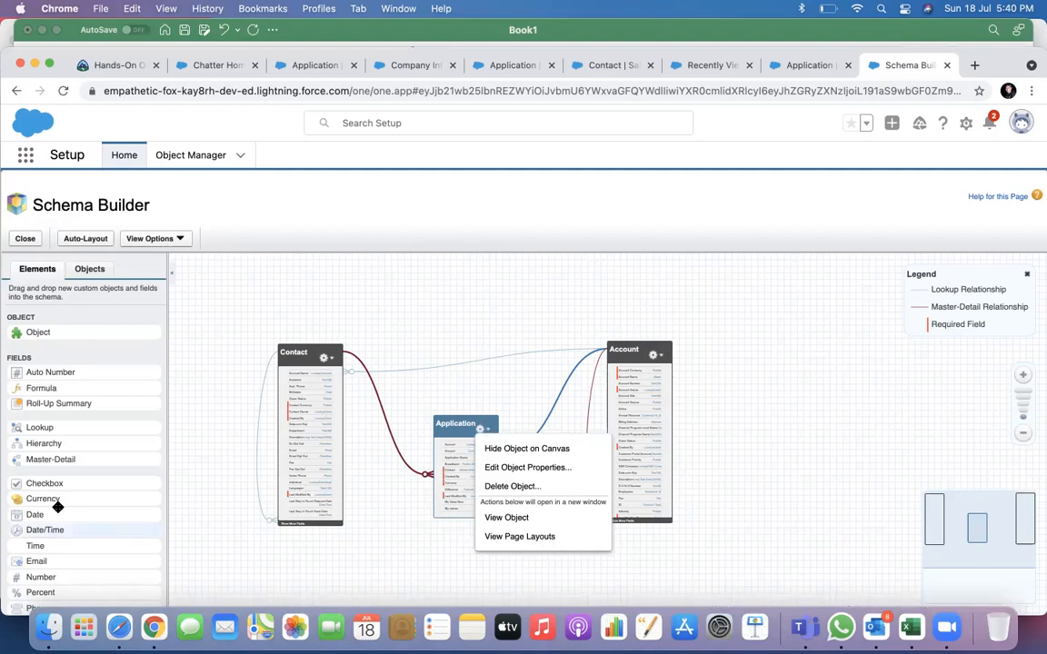
drag(51, 484, 471, 498)
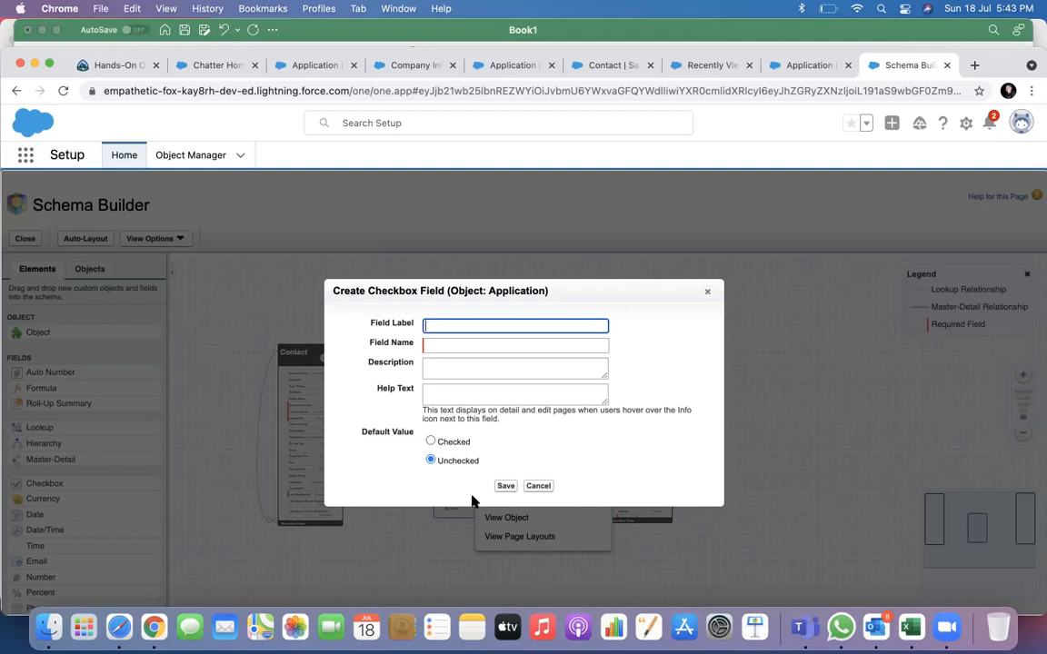
Return to the Chatter page, open Setup from there and look over the Setup home page.
click(191, 68)
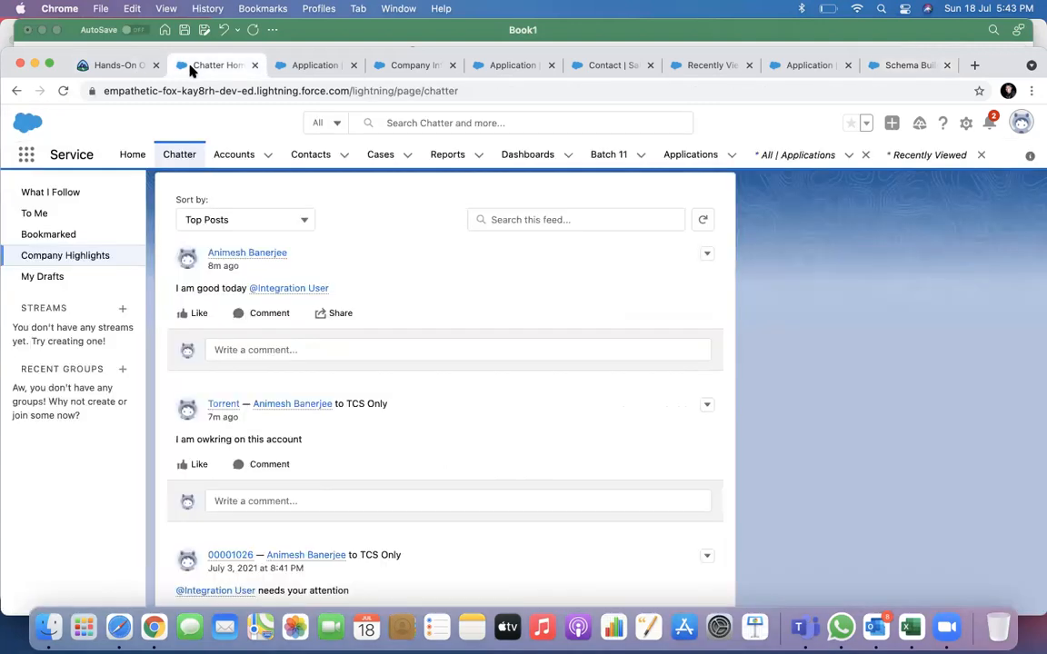
click(963, 123)
click(899, 161)
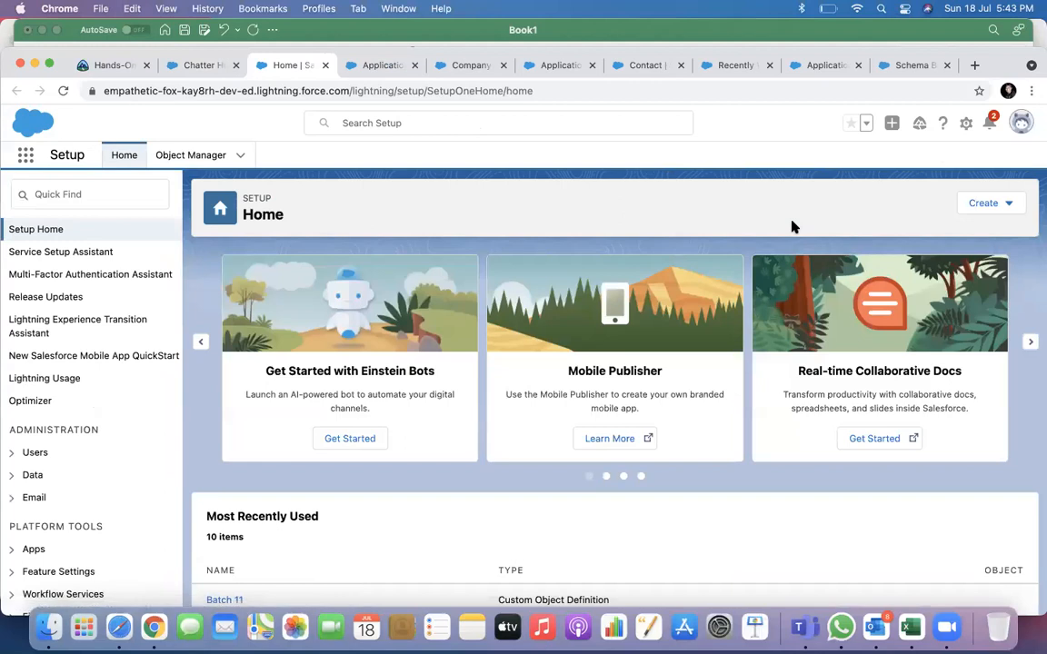
scroll(479, 412, down, 3)
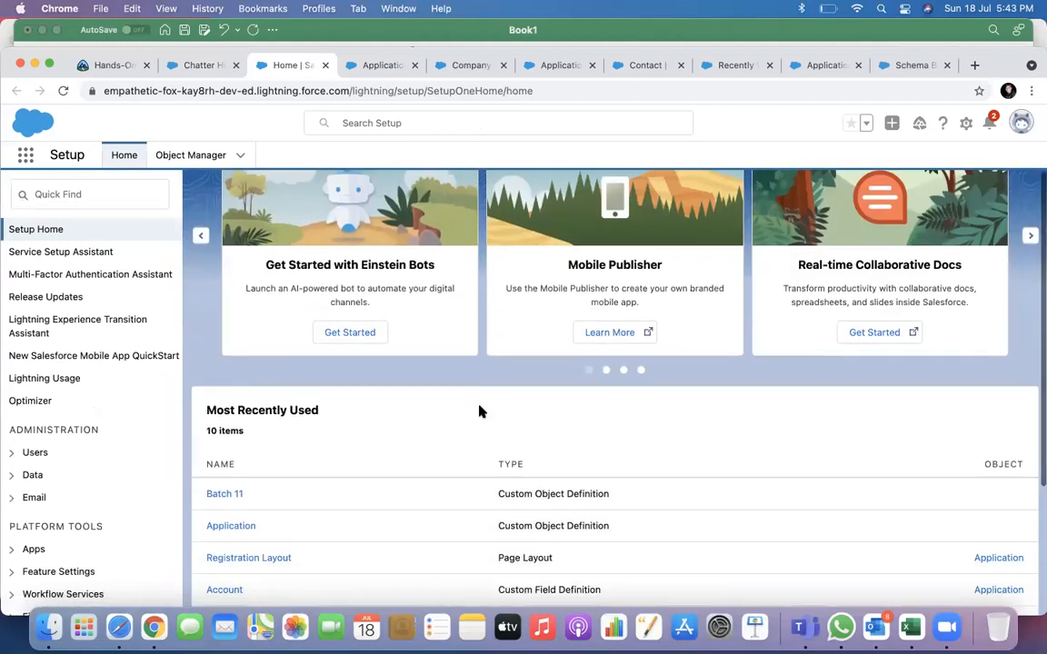
scroll(479, 412, up, 5)
Search Setup for "com" and look through the matching settings.
click(88, 194)
text(com)
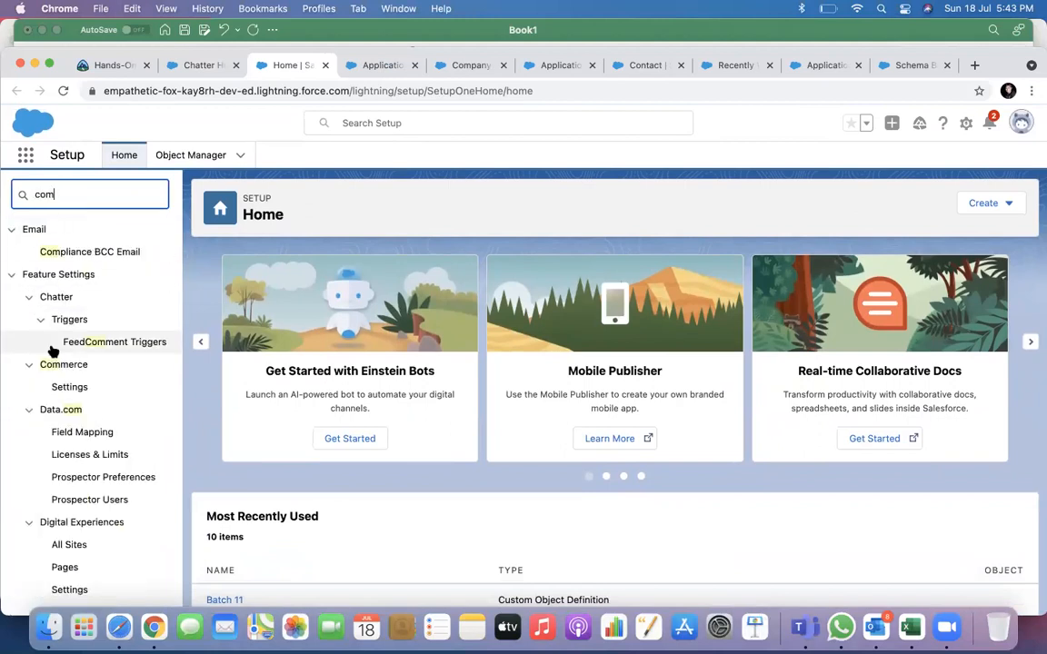
scroll(37, 481, down, 2)
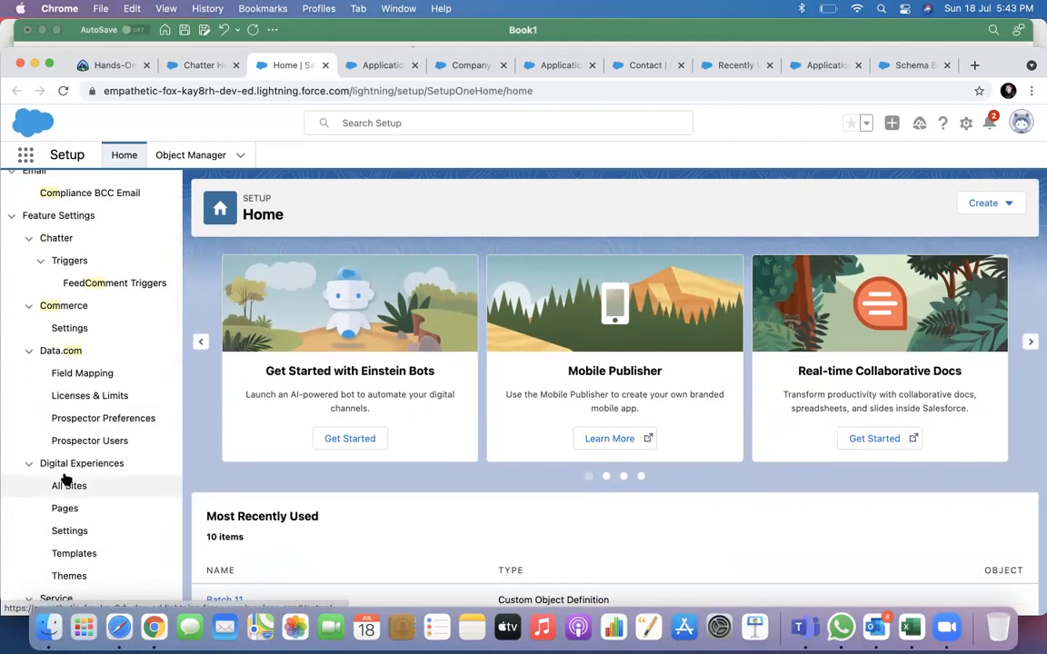
scroll(66, 479, down, 3)
scroll(100, 309, down, 3)
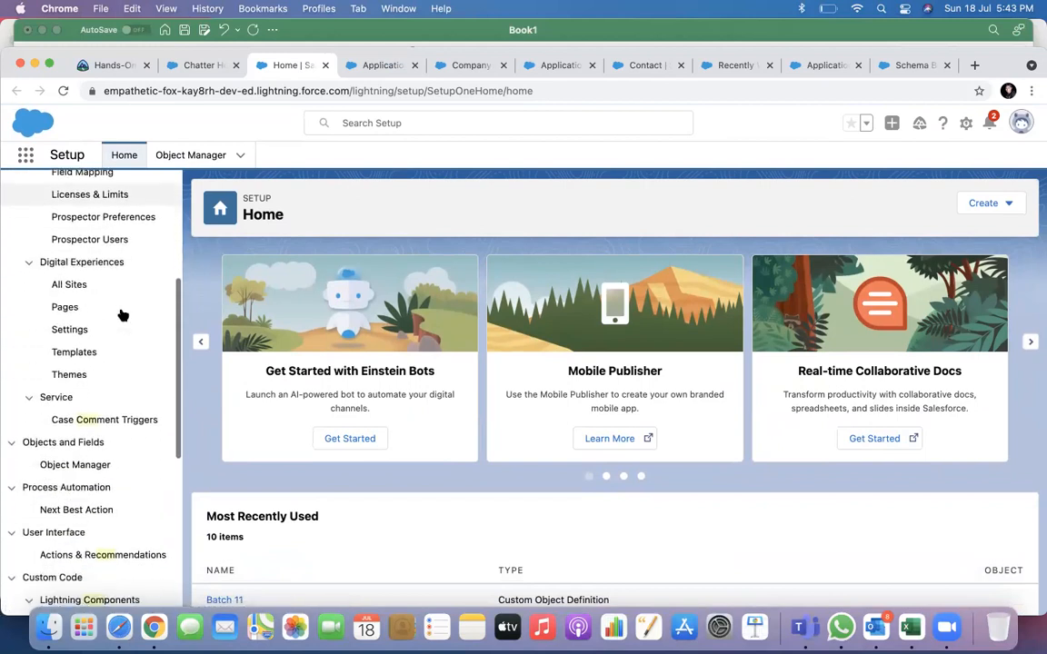
scroll(136, 308, down, 5)
scroll(127, 311, up, 10)
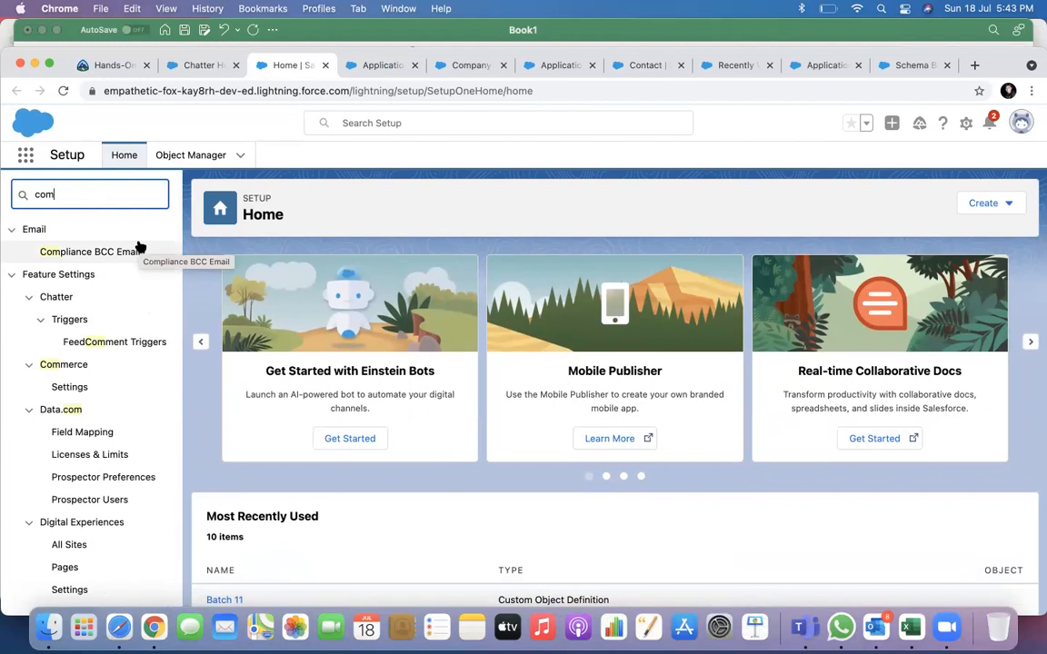
scroll(139, 246, down, 5)
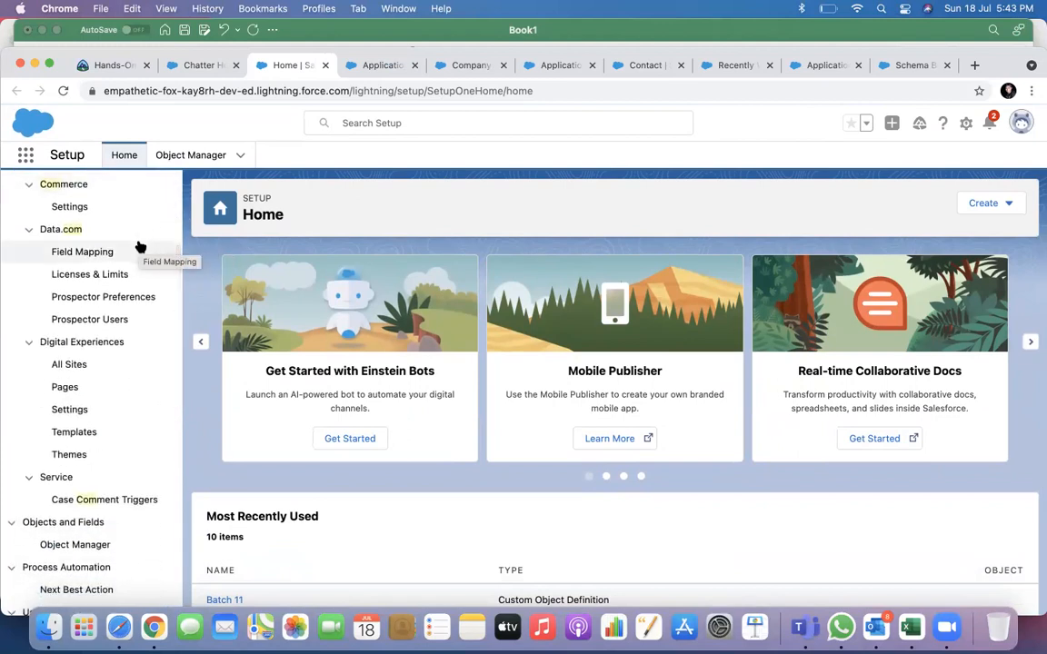
scroll(139, 246, up, 3)
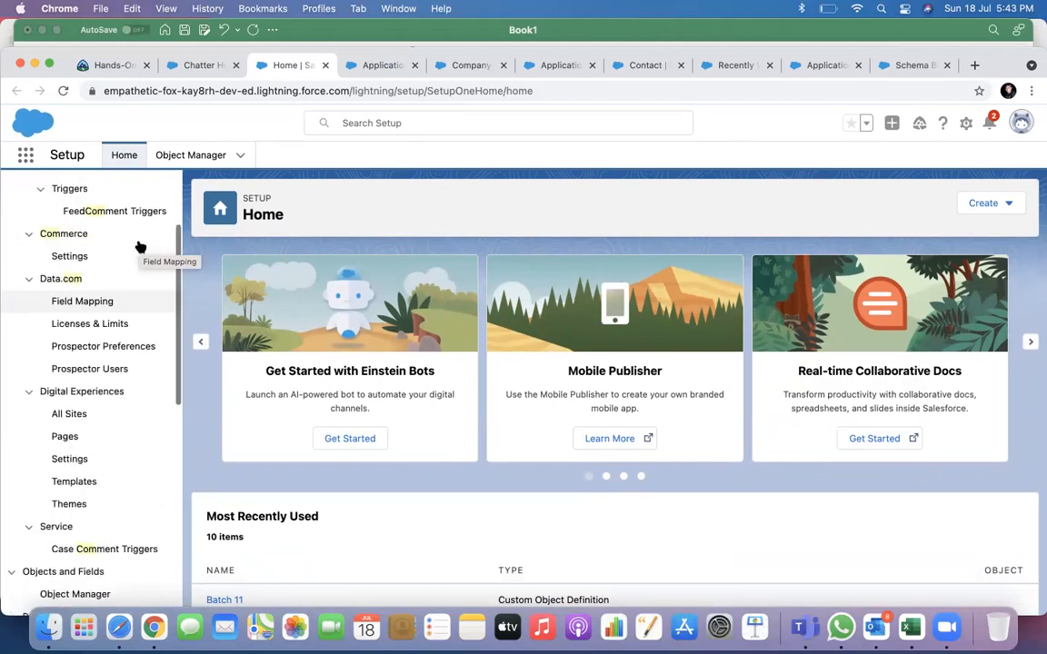
scroll(98, 233, up, 2)
Replace the Setup search with "tran" to find the translation settings.
double_click(75, 193)
text(tra)
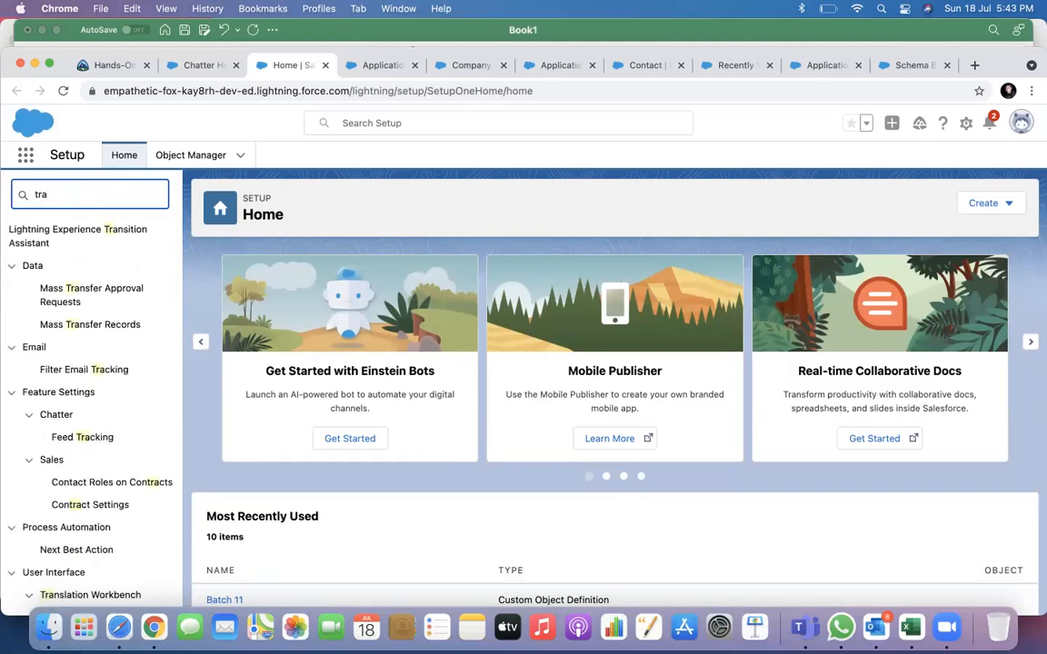
text(n)
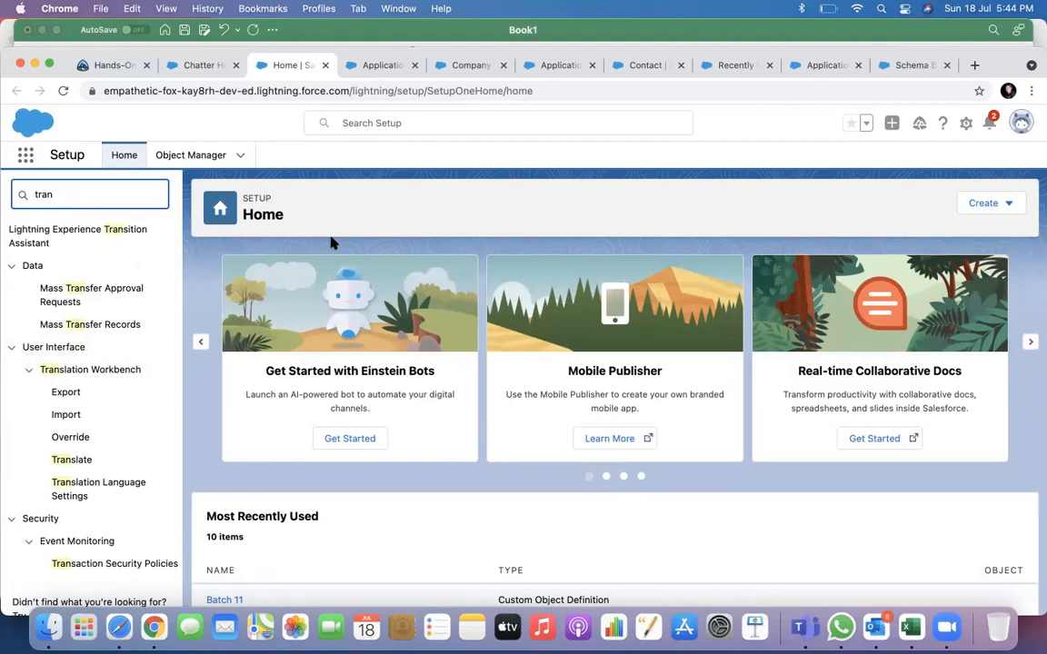
Close the extra browser tabs: Schema Builder, the last two Application tabs, Recently Viewed, Contact and Company Information.
click(946, 66)
click(947, 65)
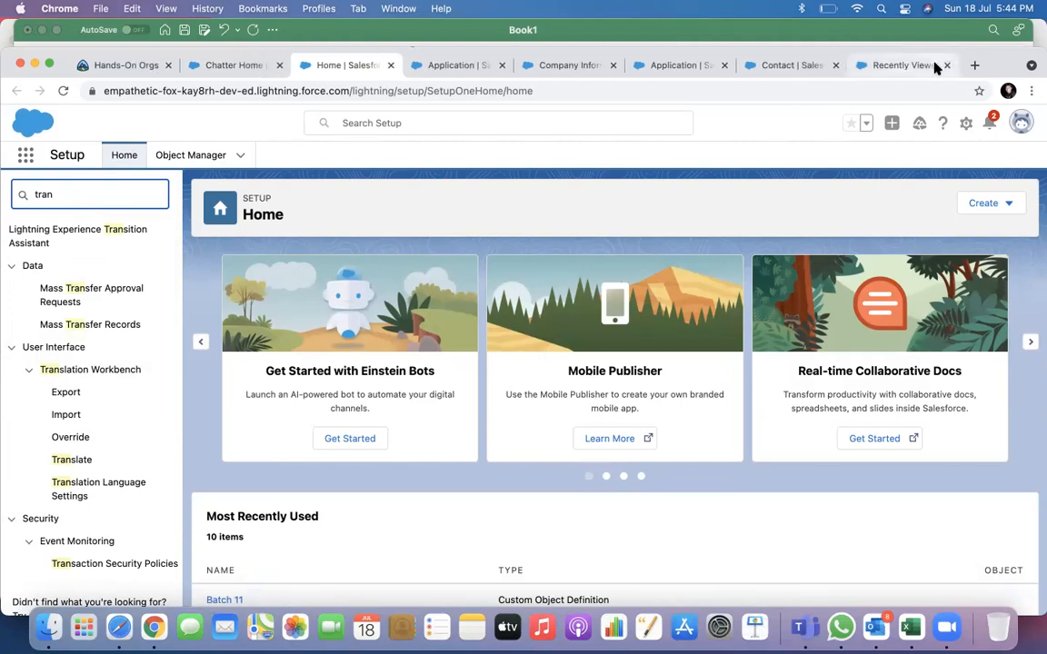
click(947, 66)
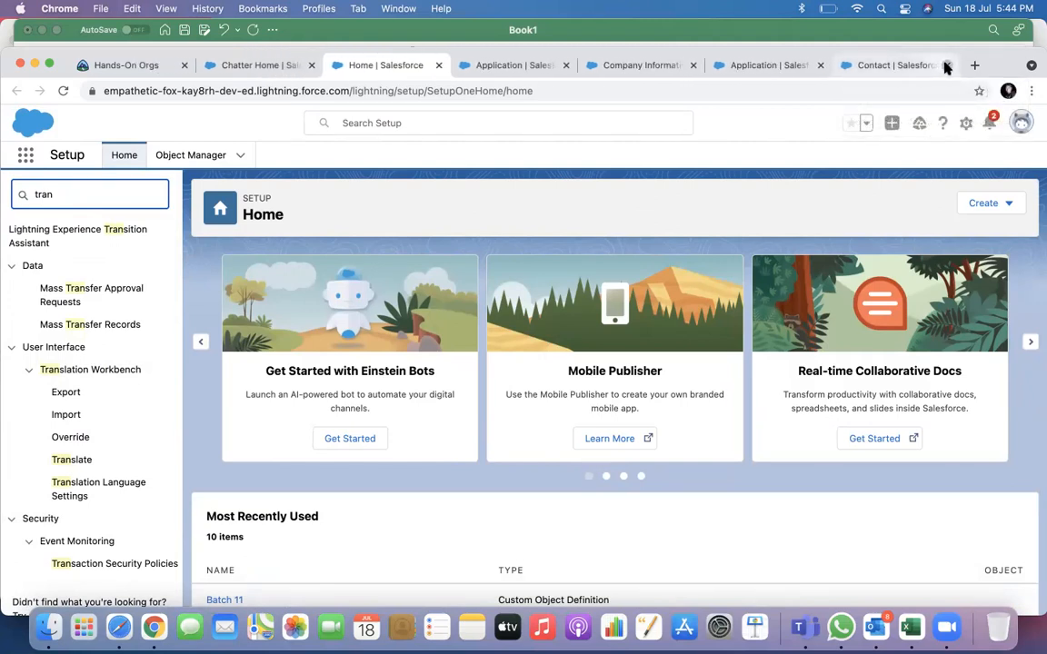
click(945, 65)
click(947, 65)
click(925, 65)
Open the Account object in Object Manager and look through its list of configuration sections.
click(222, 158)
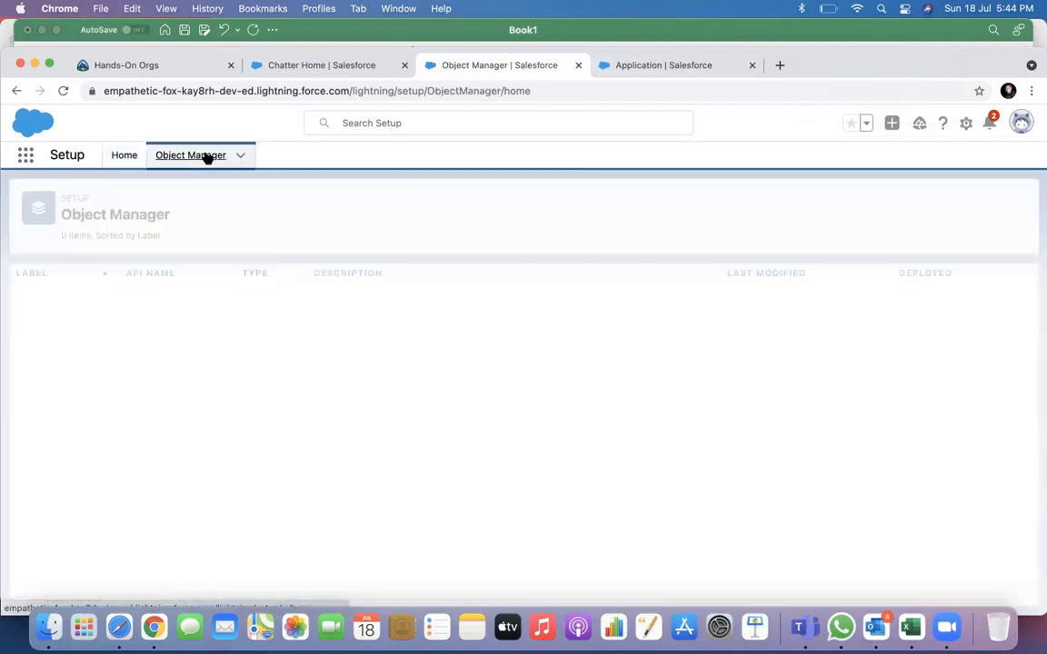
click(37, 298)
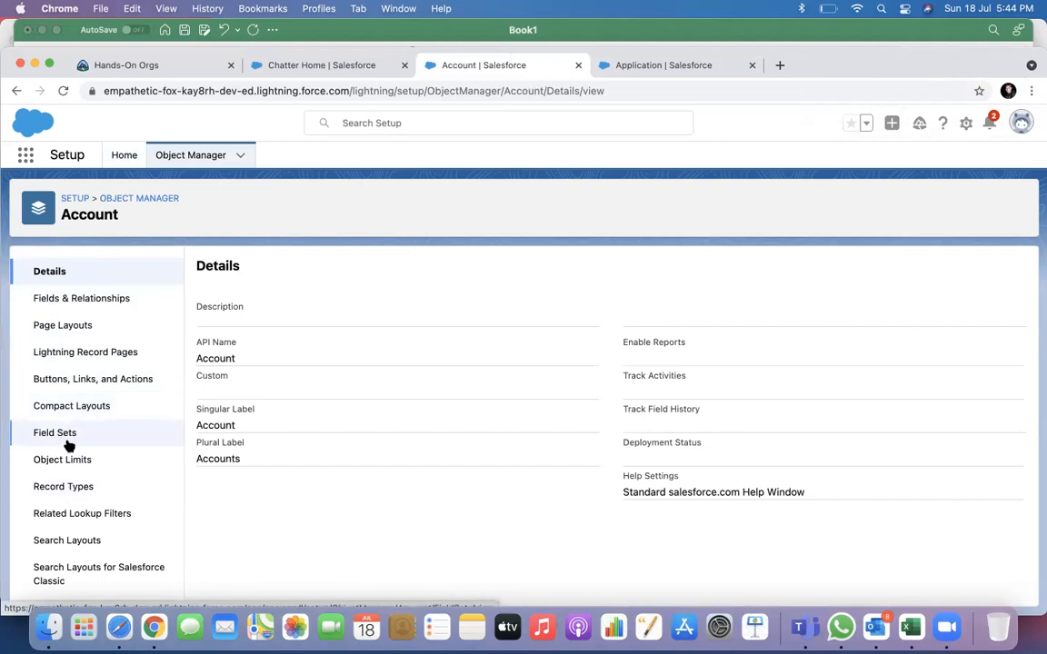
scroll(68, 454, down, 1)
scroll(68, 454, down, 2)
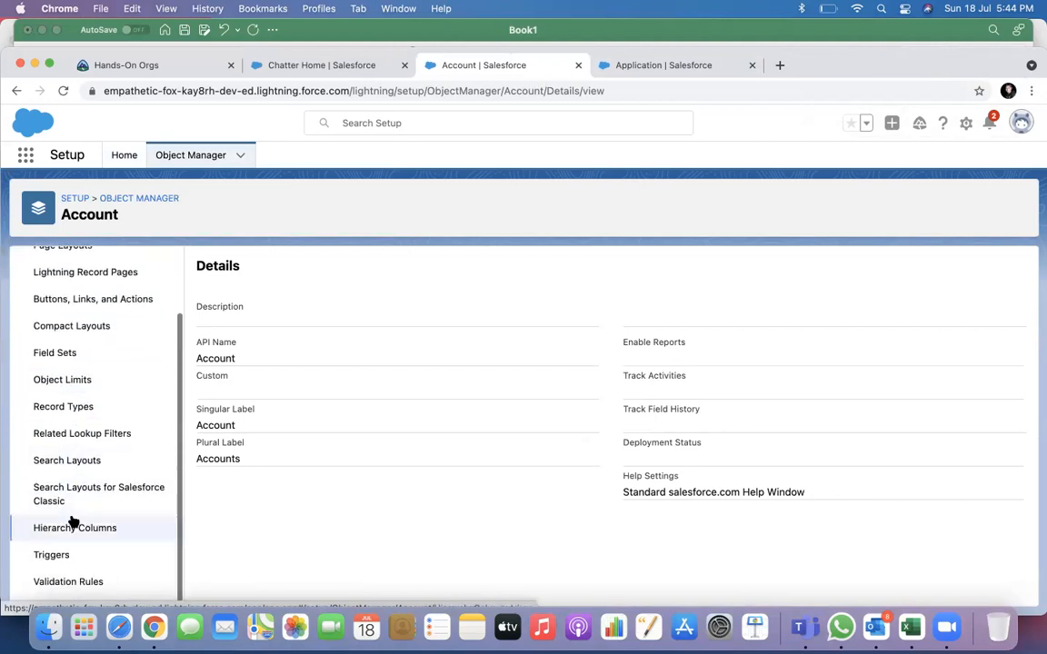
scroll(88, 470, up, 3)
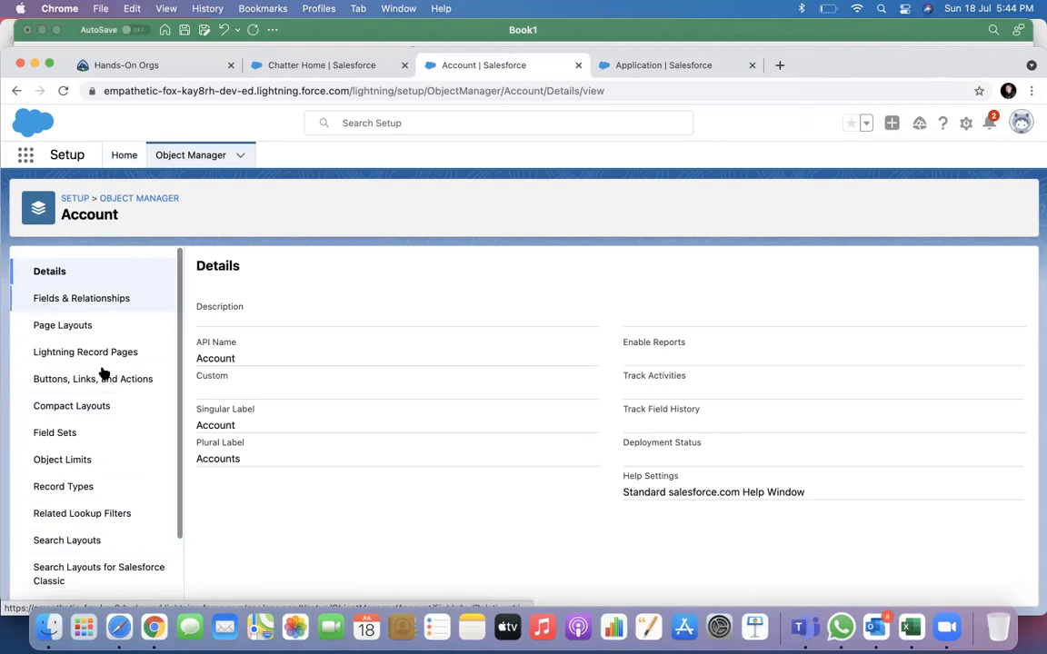